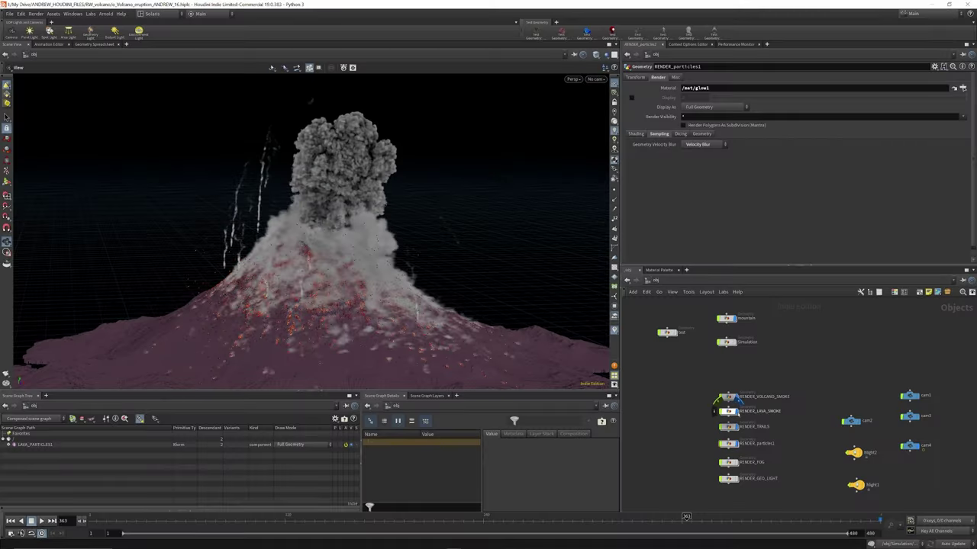
{"action": "left_click", "coordinate": [737, 397]}
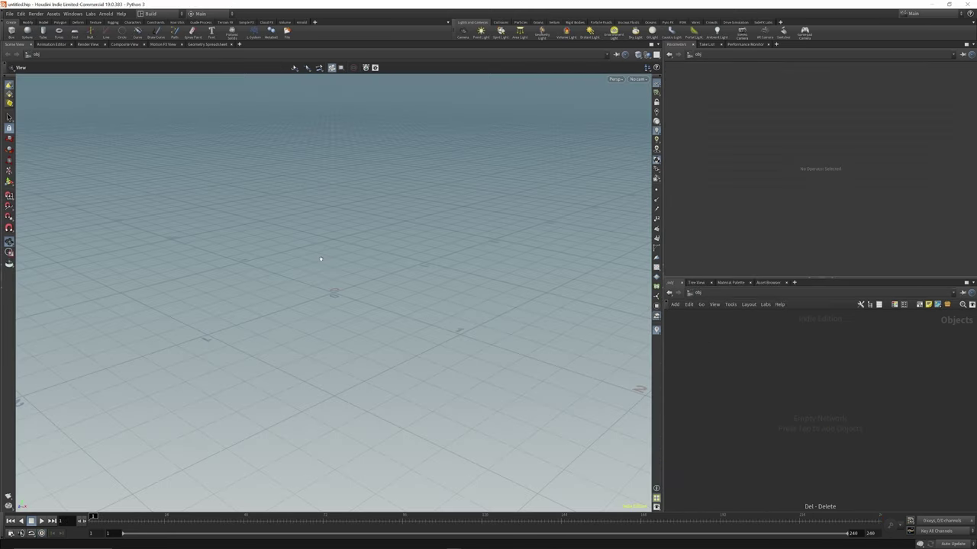
Create a Geometry object in the empty object network.
{"action": "key", "text": "Tab"}
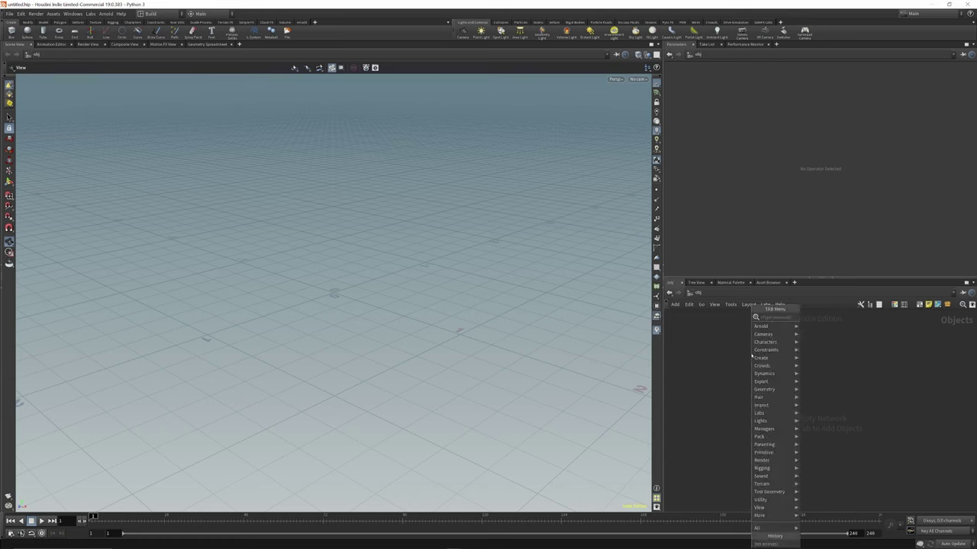
{"action": "type", "text": "geo"}
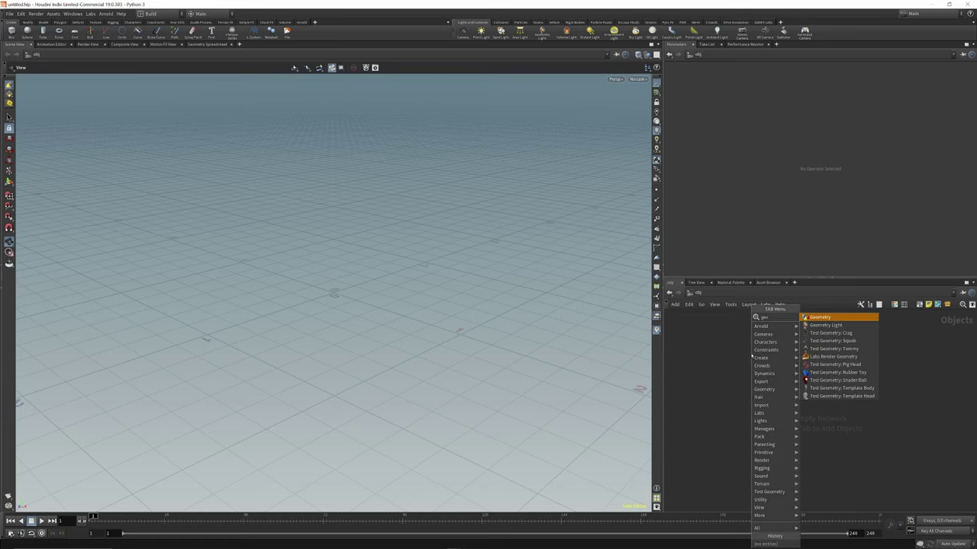
{"action": "left_click", "coordinate": [830, 320]}
{"action": "left_click", "coordinate": [789, 345]}
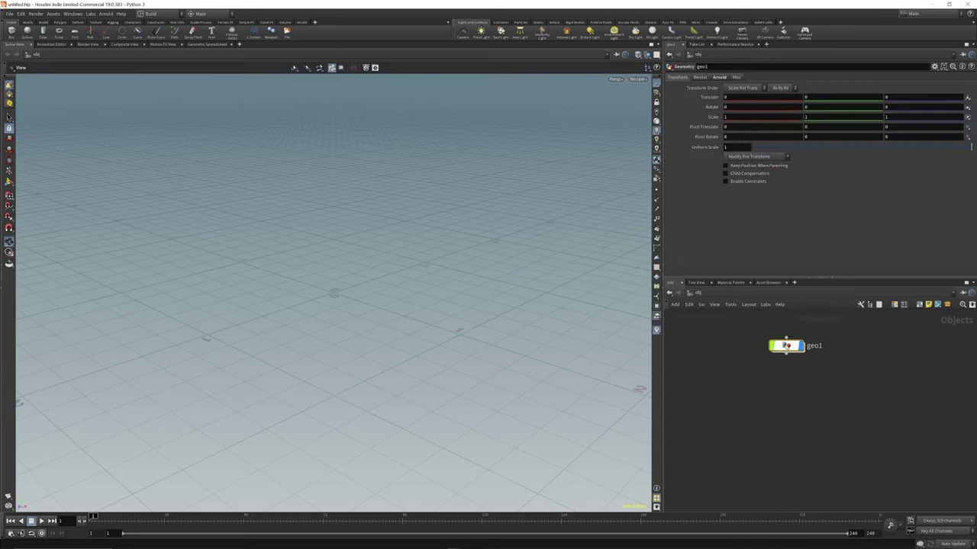
Enter the new geometry object's network and add a Sphere node.
{"action": "double_click", "coordinate": [786, 344]}
{"action": "key", "text": "Tab"}
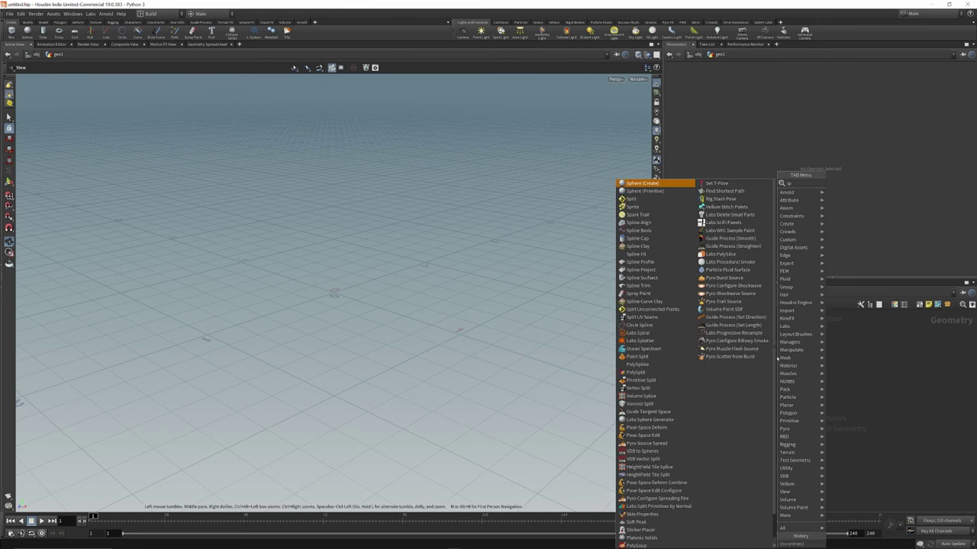
{"action": "type", "text": "sphe"}
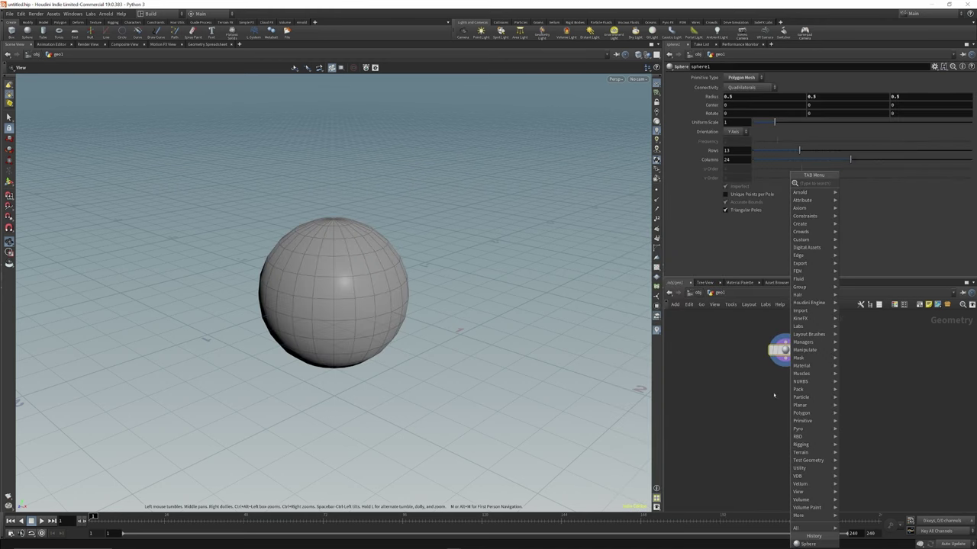
{"action": "left_click", "coordinate": [773, 394]}
Add a Transform node fed by the sphere and make it the displayed node.
{"action": "key", "text": "Tab"}
{"action": "type", "text": "tran"}
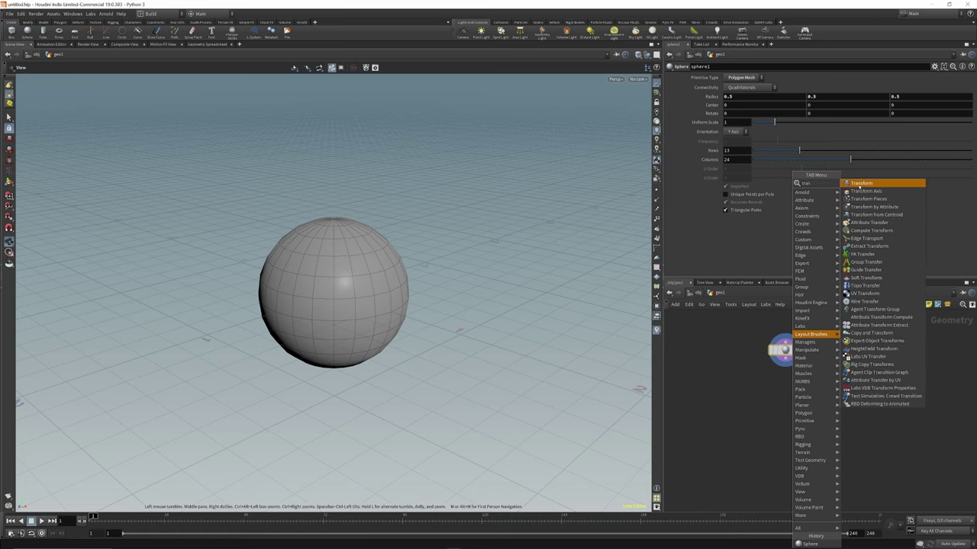
{"action": "key", "text": "Return"}
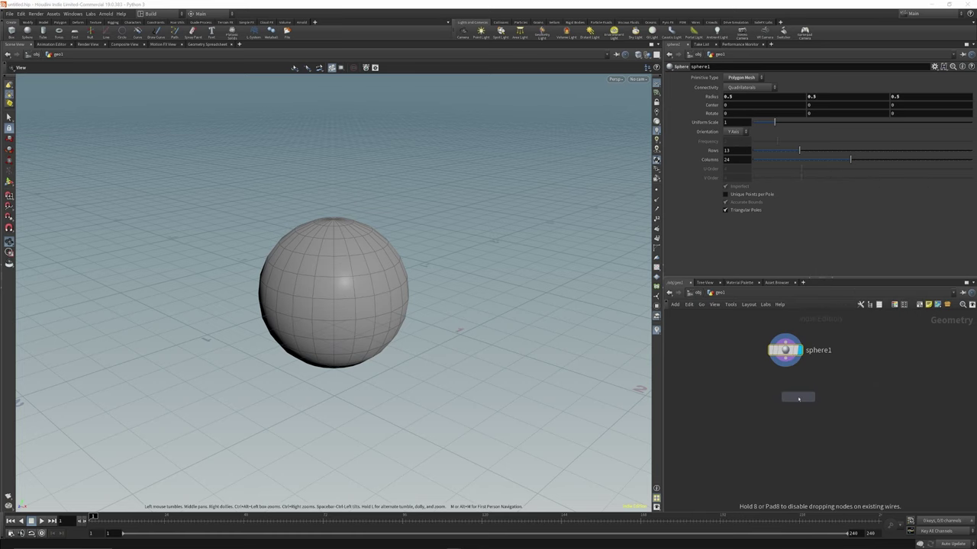
{"action": "left_click", "coordinate": [790, 402]}
{"action": "left_click_drag", "start_coordinate": [795, 403], "coordinate": [784, 400]}
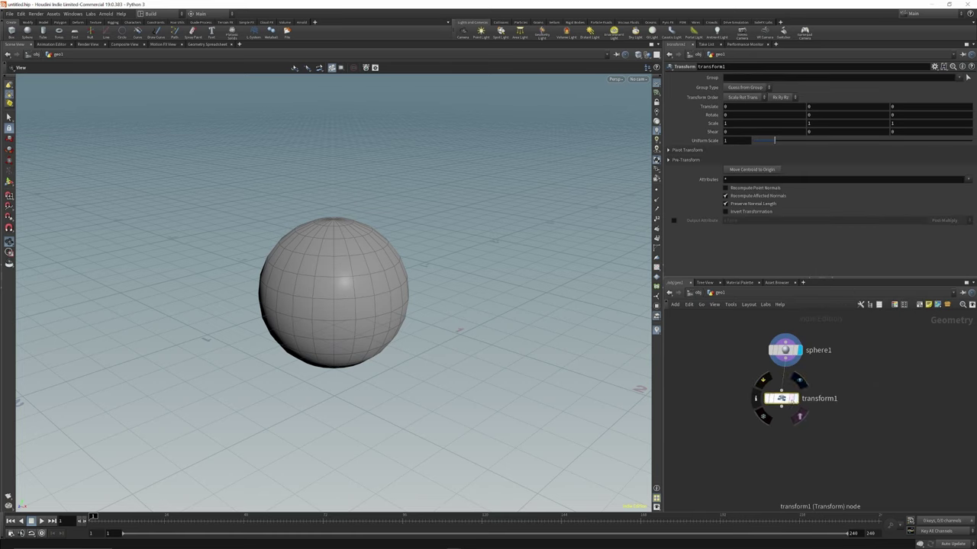
{"action": "left_click", "coordinate": [800, 380]}
Set the Transform node's uniform scale to 100.
{"action": "left_click", "coordinate": [744, 142]}
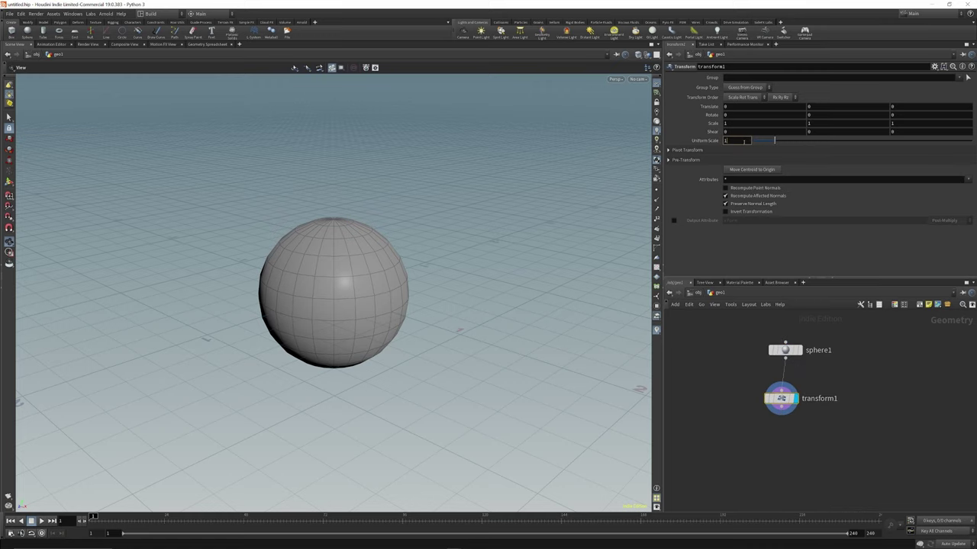
{"action": "type", "text": "00"}
{"action": "key", "text": "Return"}
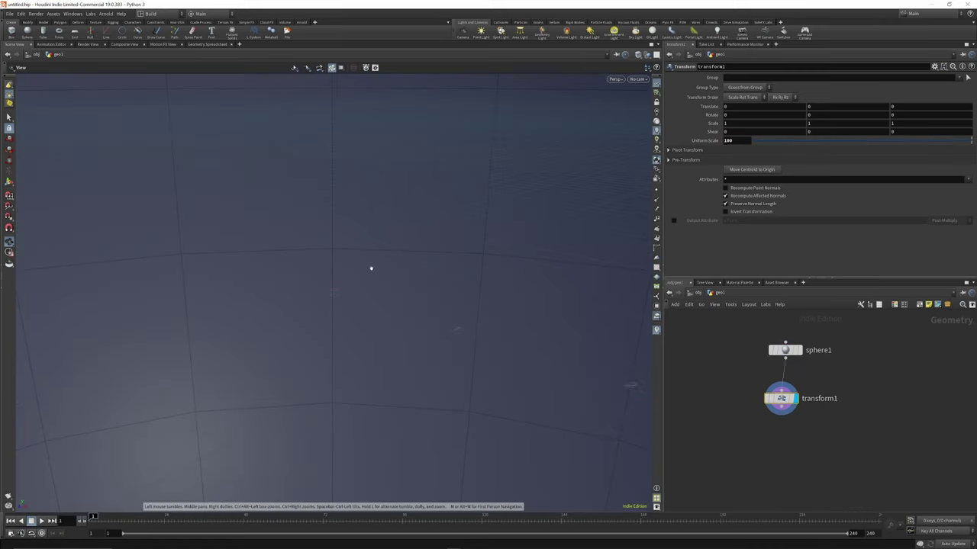
{"action": "right_click_drag", "start_coordinate": [370, 268], "coordinate": [10, 242]}
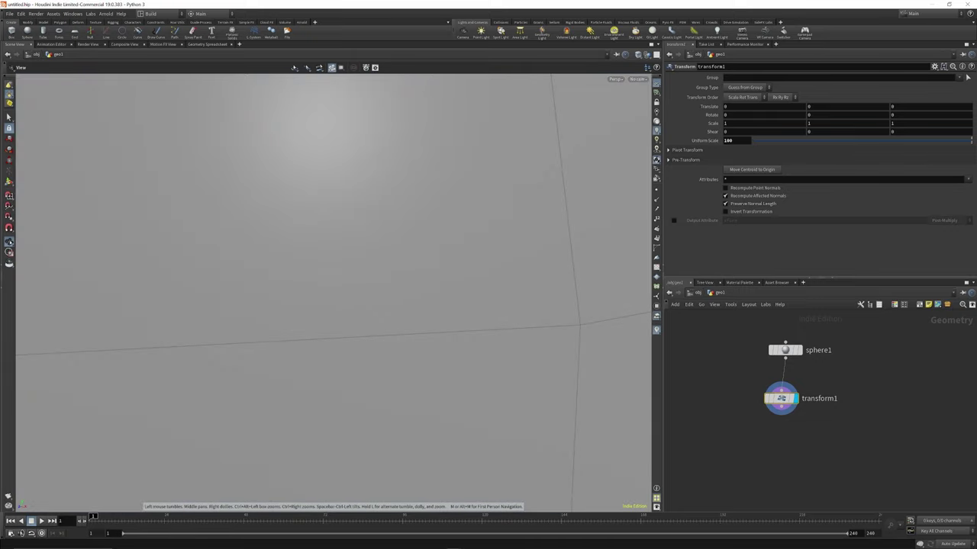
{"action": "scroll", "coordinate": [385, 270], "scroll_direction": "down", "scroll_amount": 10}
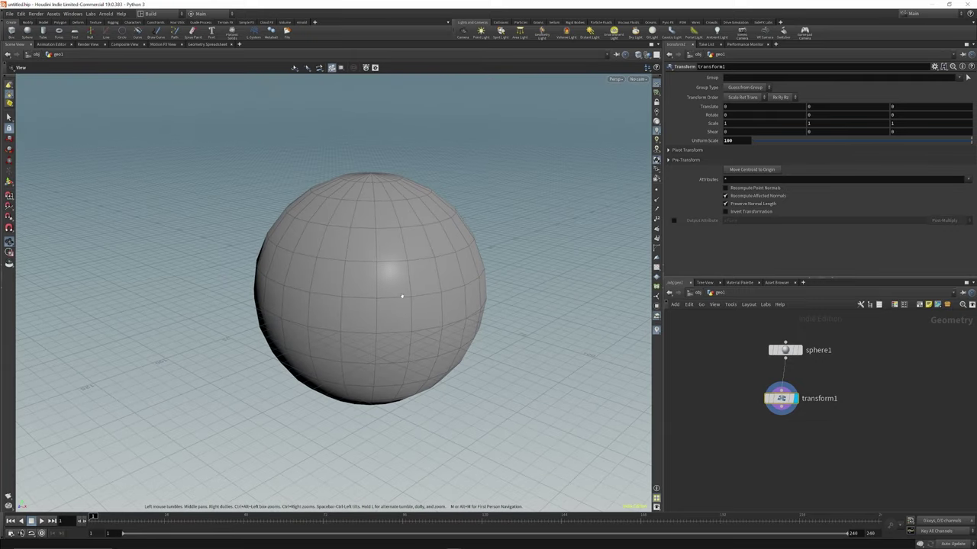
Flatten the sphere by setting the Transform node's Y scale to 0.2.
{"action": "left_click", "coordinate": [746, 126]}
{"action": "key", "text": "Tab"}
{"action": "key", "text": "Return"}
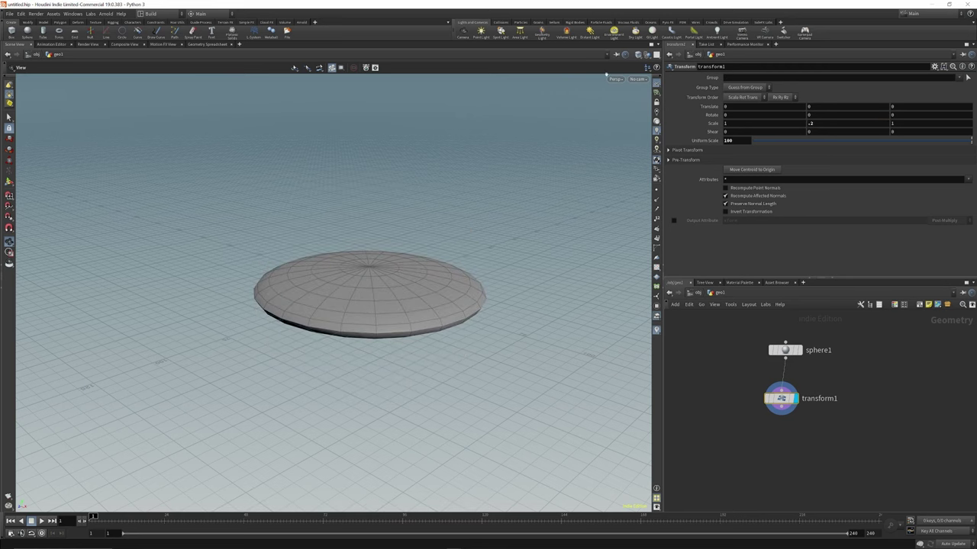
{"action": "left_click_drag", "start_coordinate": [427, 293], "coordinate": [432, 280]}
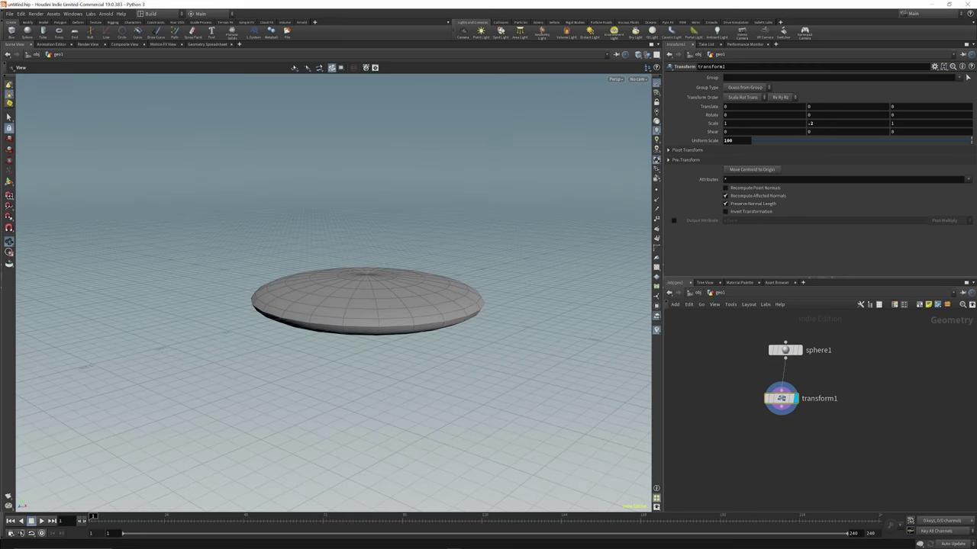
Add a Pyro Source node below the Transform, wire the transform output into it, and display its result.
{"action": "scroll", "coordinate": [799, 439], "scroll_direction": "up", "scroll_amount": 2}
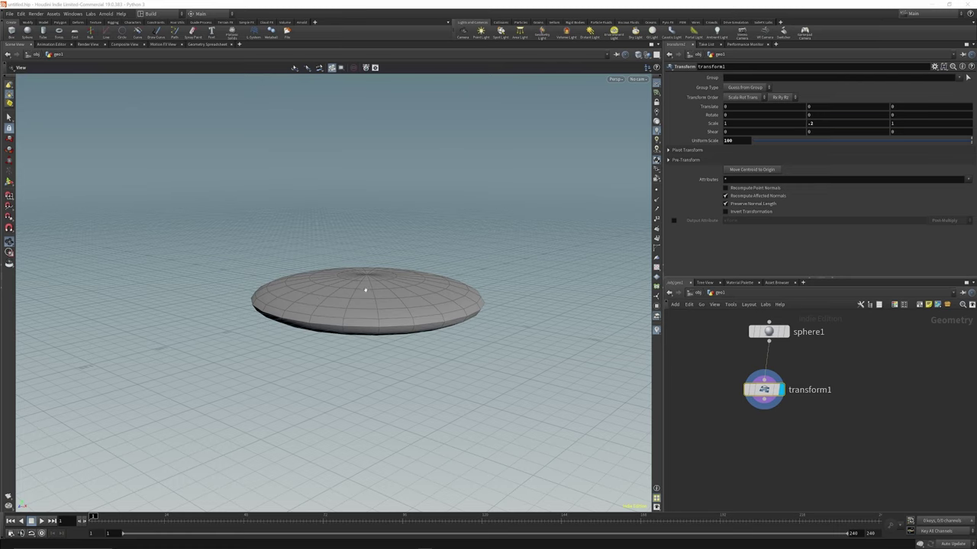
{"action": "scroll", "coordinate": [776, 340], "scroll_direction": "down", "scroll_amount": 2}
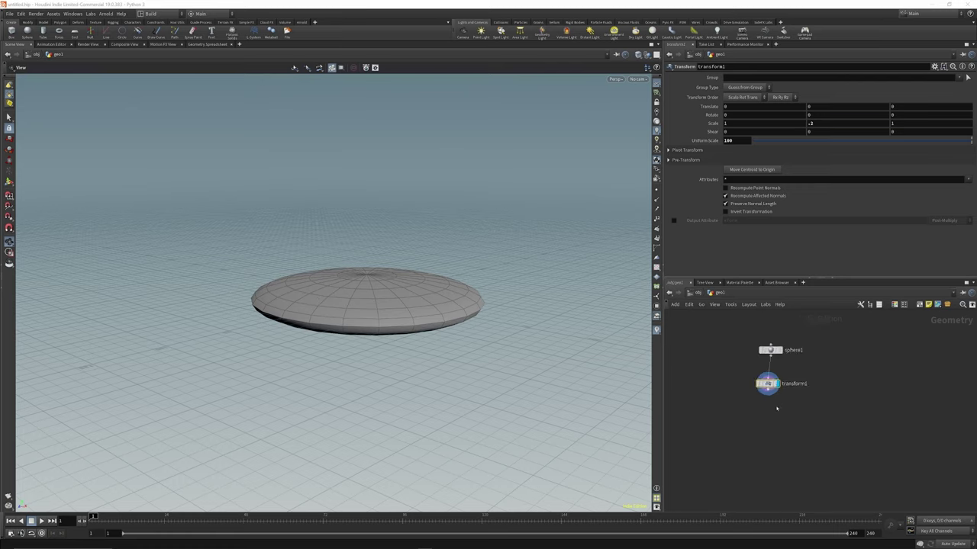
{"action": "scroll", "coordinate": [776, 414], "scroll_direction": "up", "scroll_amount": 2}
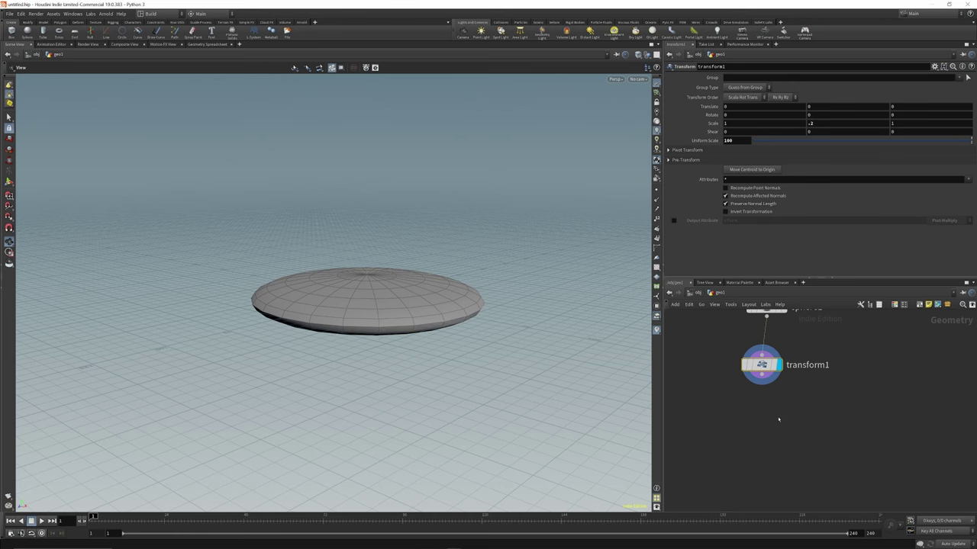
{"action": "key", "text": "Tab"}
{"action": "type", "text": "pyro"}
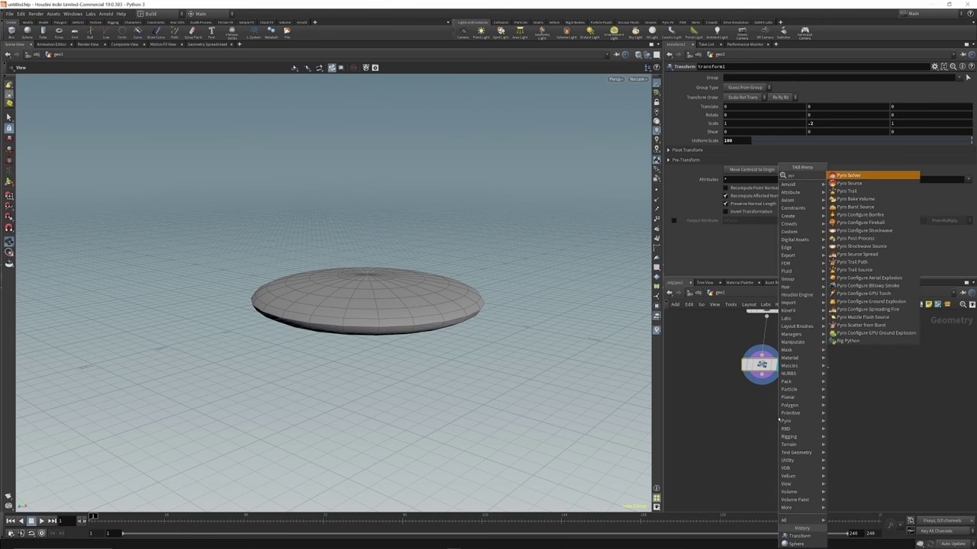
{"action": "key", "text": "Return"}
{"action": "left_click", "coordinate": [769, 425]}
{"action": "left_click_drag", "start_coordinate": [762, 375], "coordinate": [754, 420]}
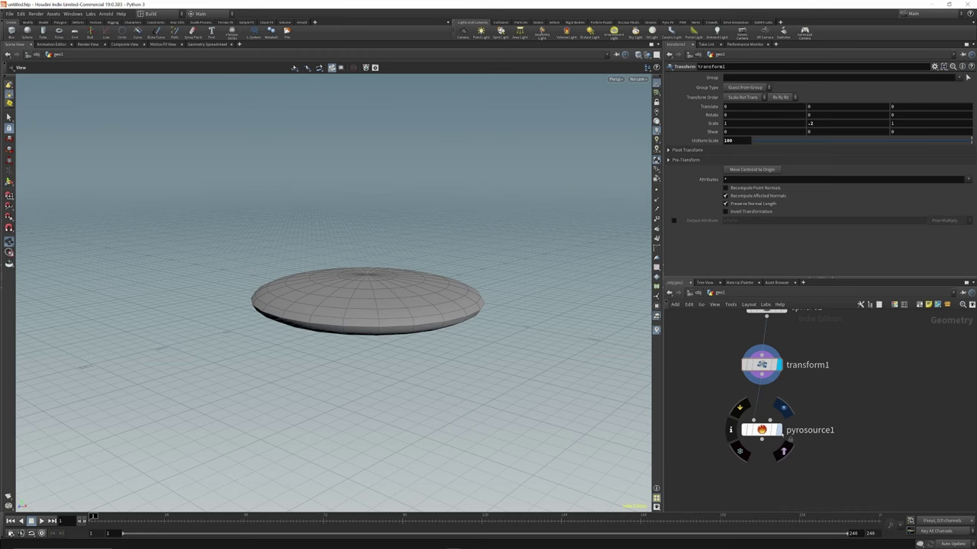
{"action": "left_click", "coordinate": [779, 430]}
{"action": "left_click", "coordinate": [762, 430]}
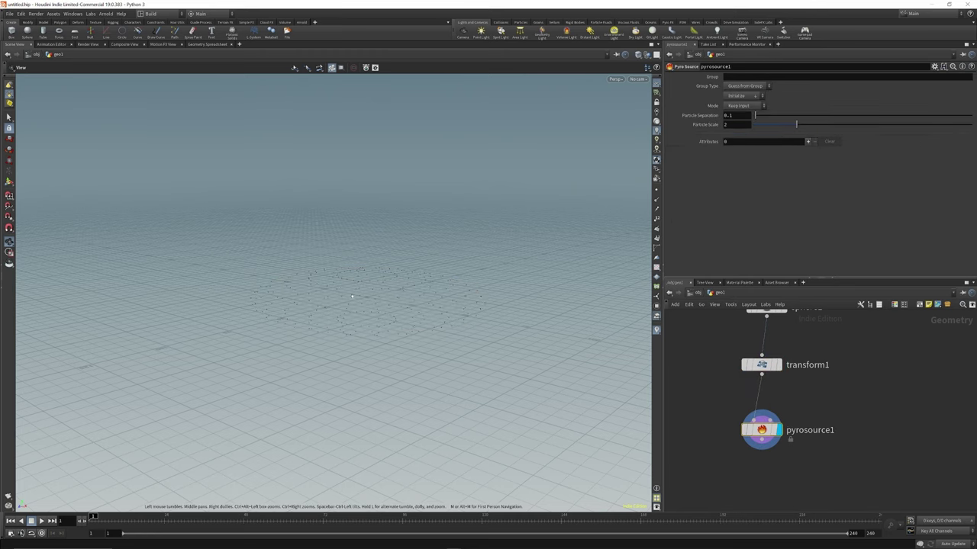
Set the Pyro Source mode to Volume Scatter to fill the flattened sphere with points.
{"action": "mouse_move", "coordinate": [352, 296]}
{"action": "left_mouse_down"}
{"action": "mouse_move", "coordinate": [362, 273]}
{"action": "mouse_move", "coordinate": [358, 295]}
{"action": "left_mouse_up"}
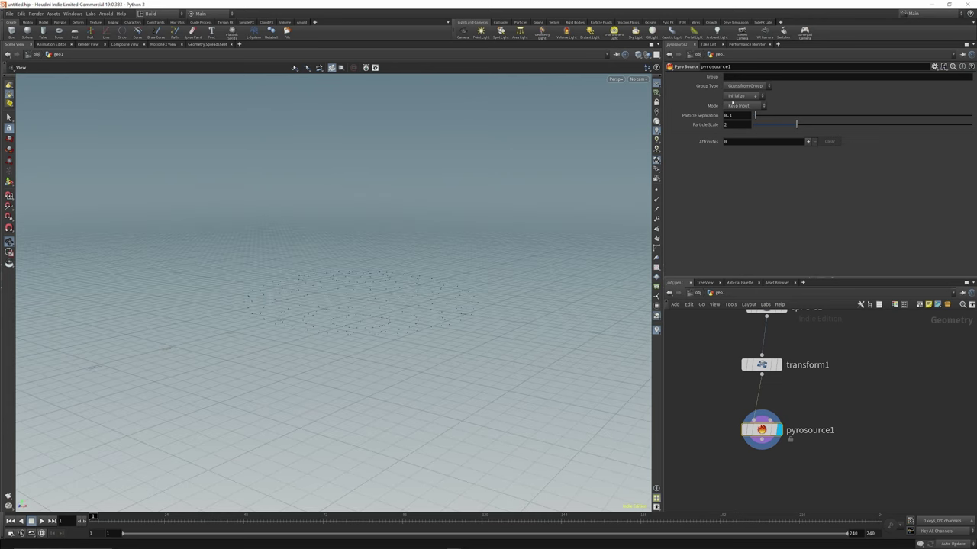
{"action": "left_click", "coordinate": [736, 106]}
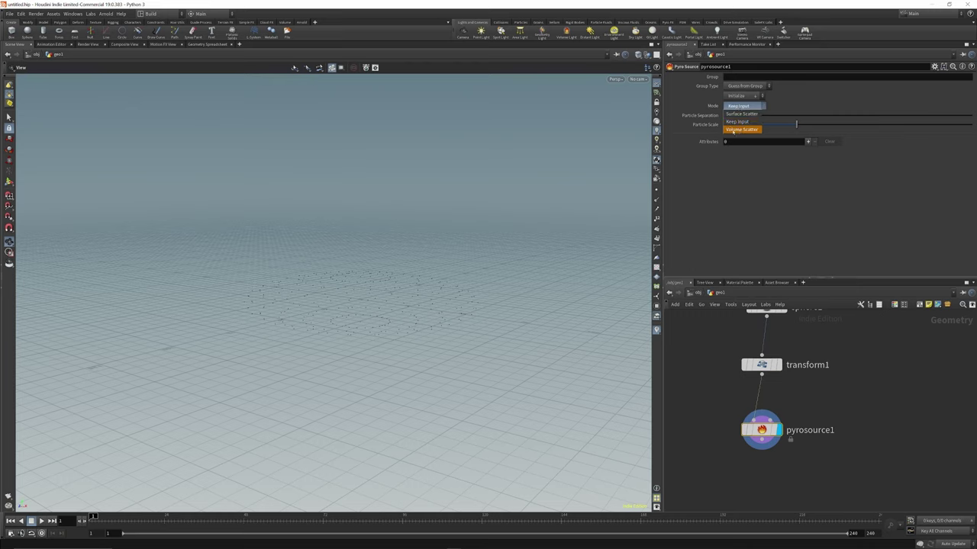
{"action": "left_click", "coordinate": [740, 130]}
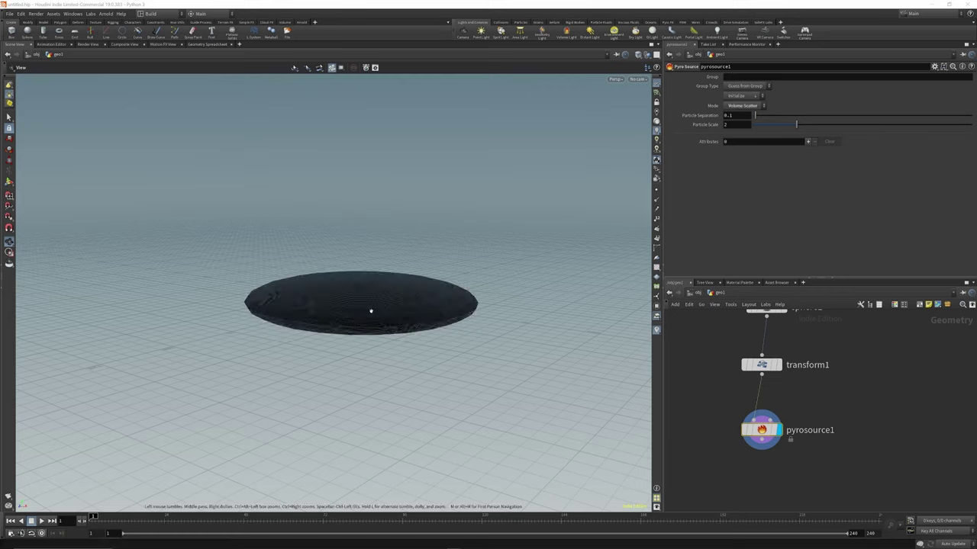
{"action": "left_click_drag", "start_coordinate": [377, 289], "coordinate": [375, 267]}
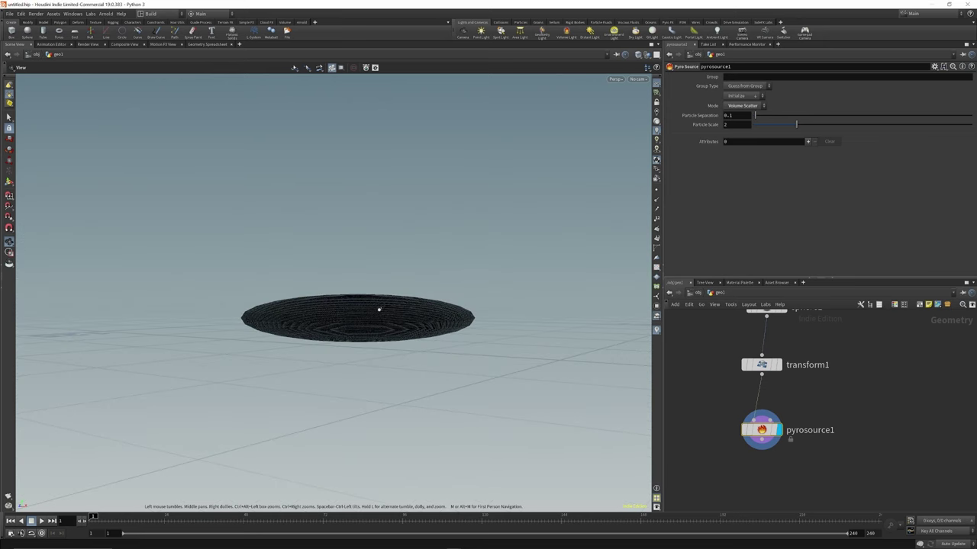
{"action": "left_click_drag", "start_coordinate": [377, 318], "coordinate": [382, 298]}
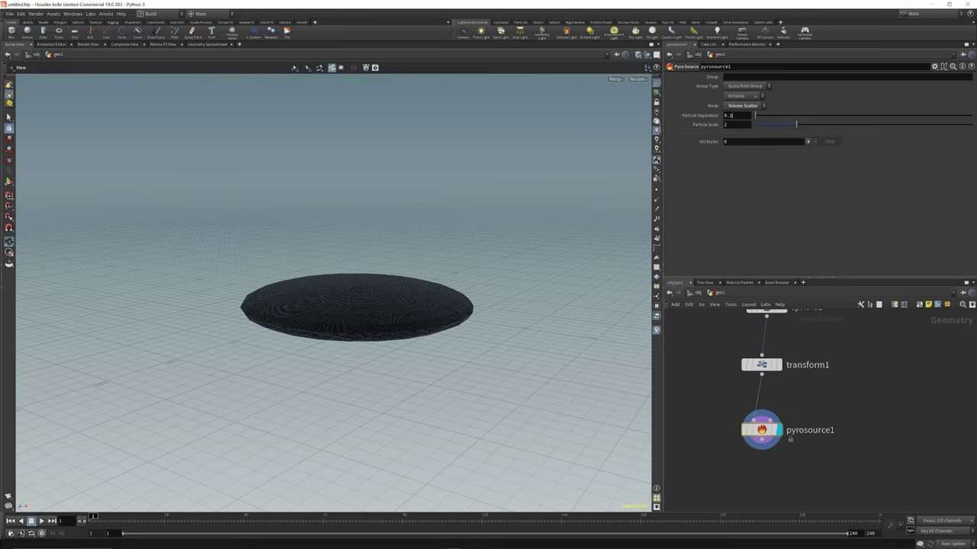
Set the Pyro Source particle separation to 0.66 and initialize its attributes with Source Smoke.
{"action": "double_click", "coordinate": [732, 115]}
{"action": "type", "text": "66"}
{"action": "key", "text": "Return"}
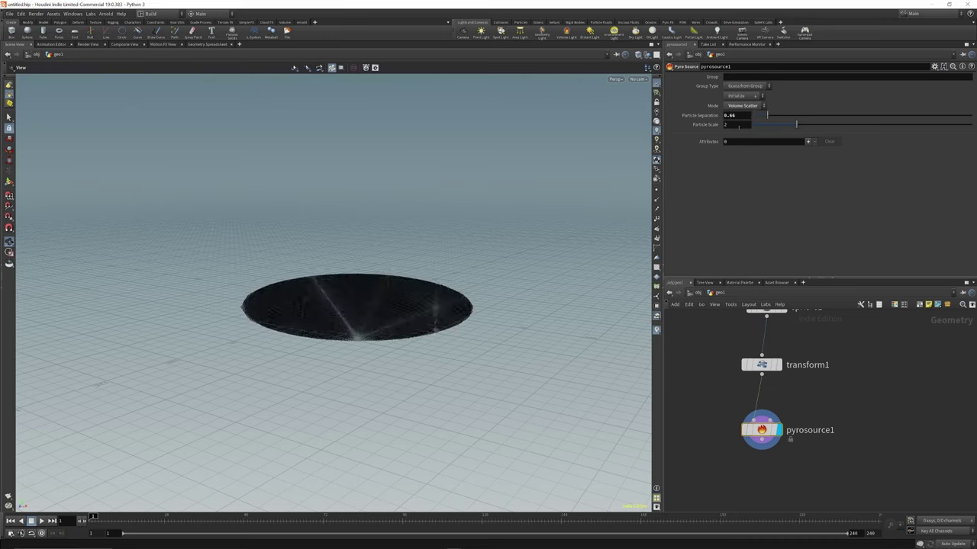
{"action": "left_click_drag", "start_coordinate": [411, 304], "coordinate": [399, 306]}
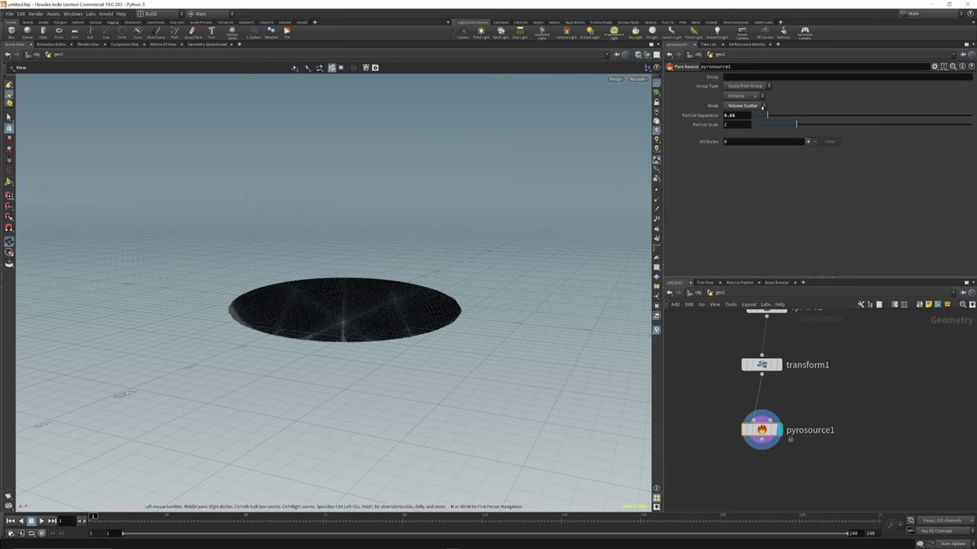
{"action": "left_click", "coordinate": [744, 97]}
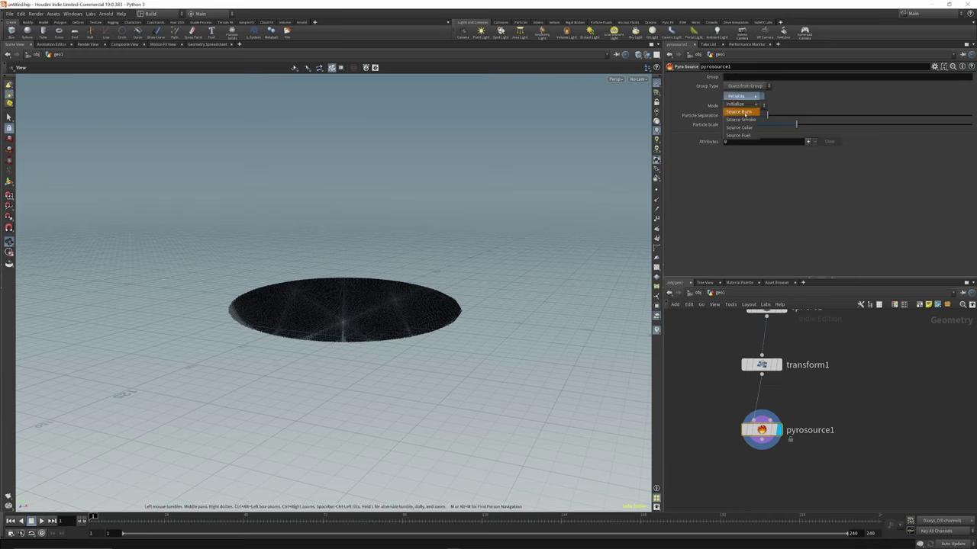
{"action": "left_click", "coordinate": [745, 120]}
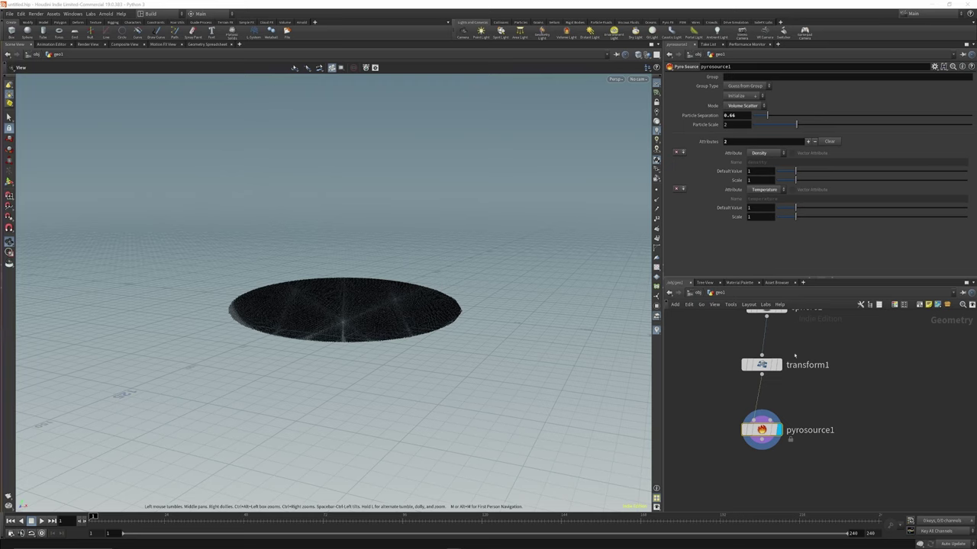
Add an Attribute Noise node connected after the Pyro Source and display it.
{"action": "scroll", "coordinate": [781, 343], "scroll_direction": "down", "scroll_amount": 3}
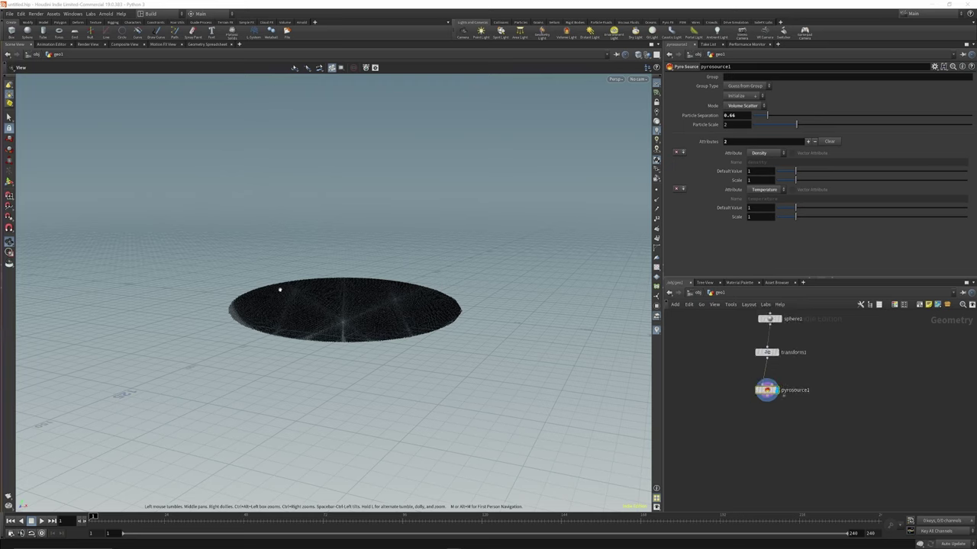
{"action": "scroll", "coordinate": [779, 413], "scroll_direction": "up", "scroll_amount": 3}
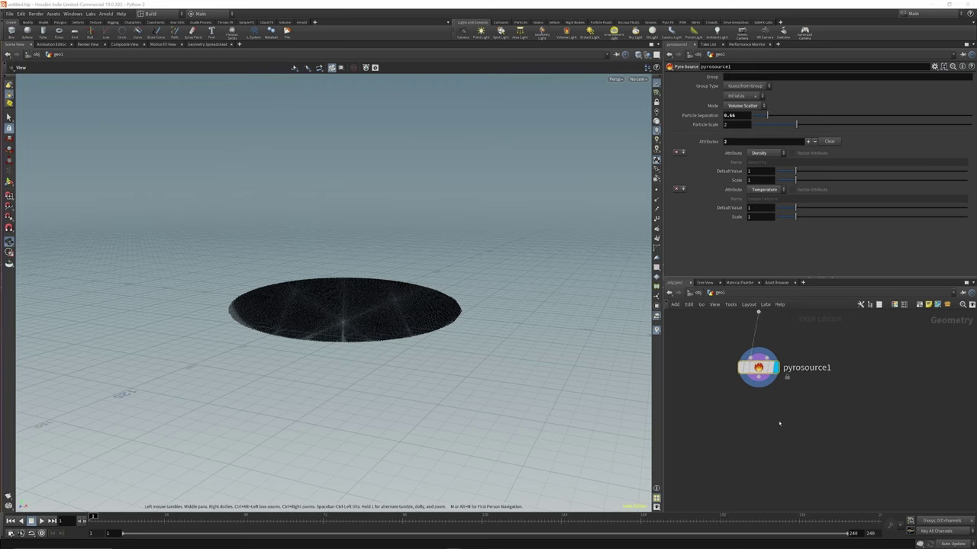
{"action": "key", "text": "Tab"}
{"action": "type", "text": "att noi"}
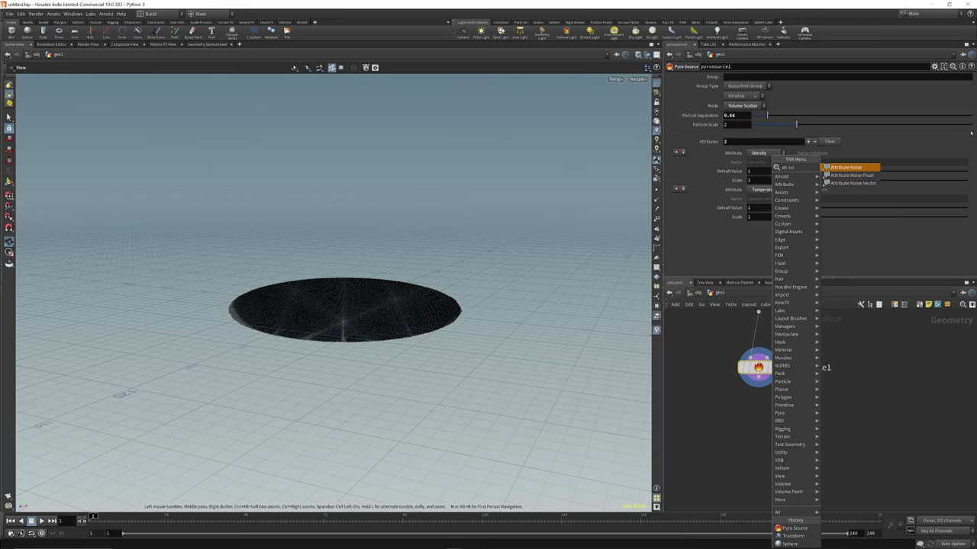
{"action": "key", "text": "Return"}
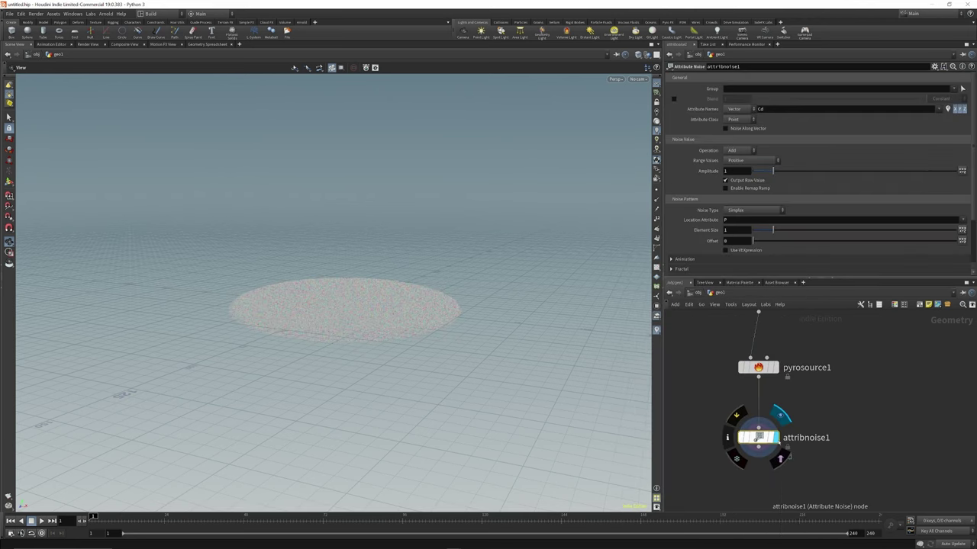
{"action": "left_click", "coordinate": [757, 437]}
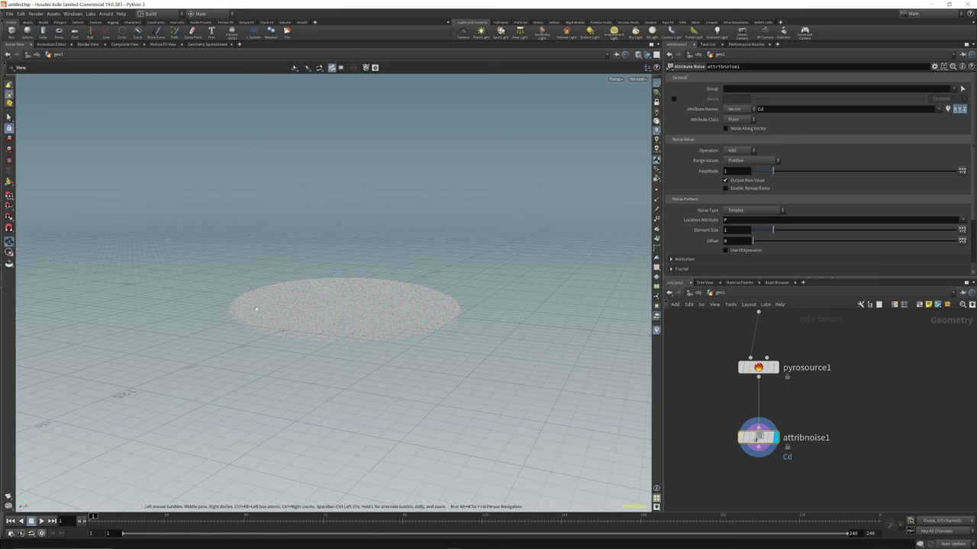
Change the Attribute Noise type for Cd from a vector to Float.
{"action": "right_click_drag", "start_coordinate": [356, 297], "coordinate": [280, 311]}
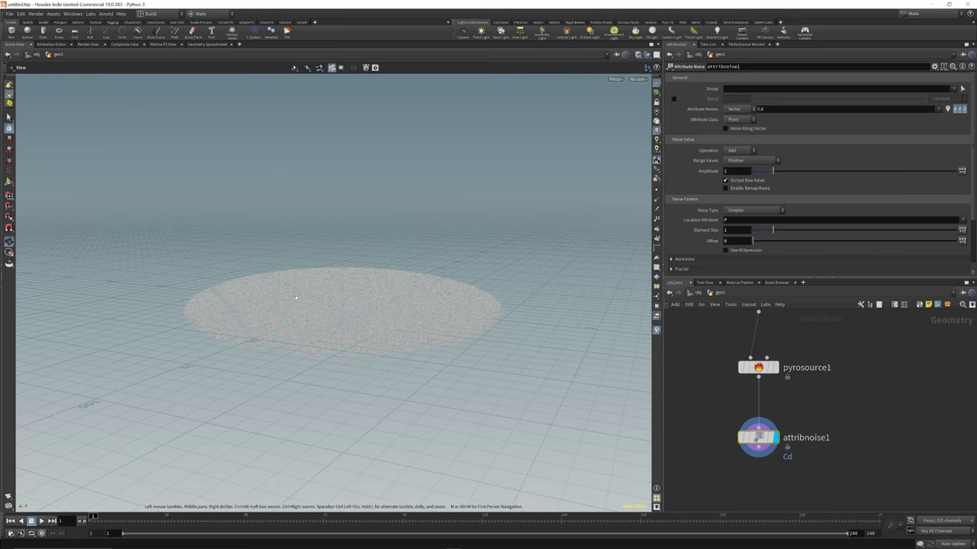
{"action": "scroll", "coordinate": [346, 312], "scroll_direction": "up", "scroll_amount": 4}
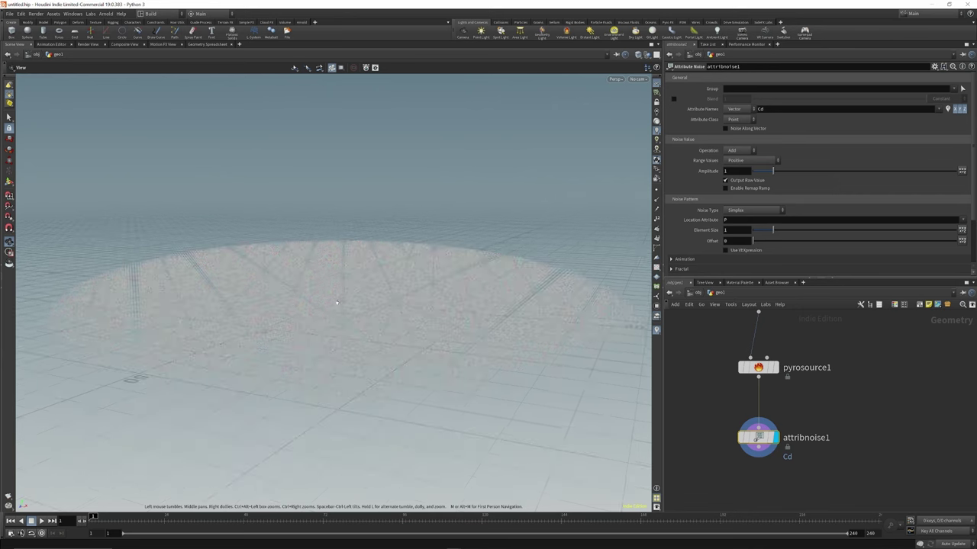
{"action": "scroll", "coordinate": [341, 309], "scroll_direction": "down", "scroll_amount": 4}
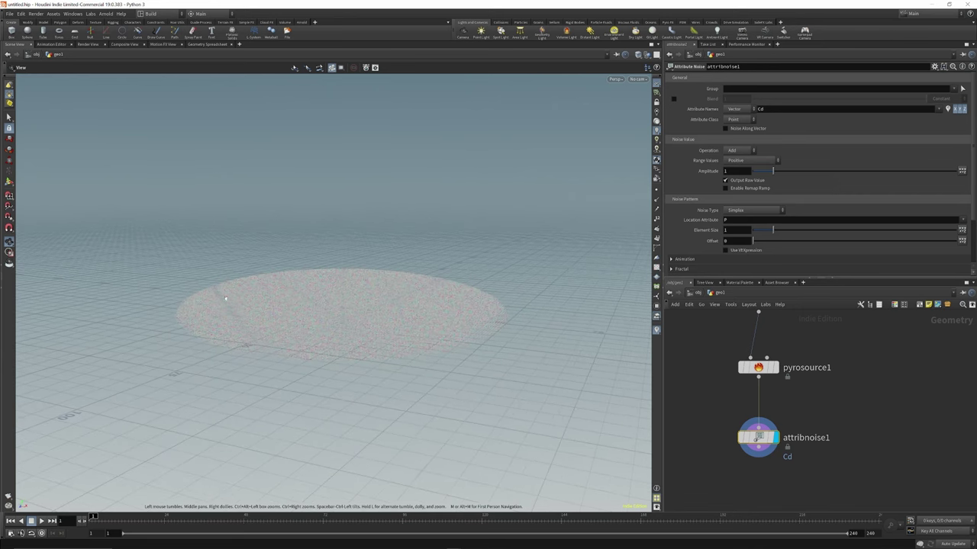
{"action": "left_click", "coordinate": [739, 109]}
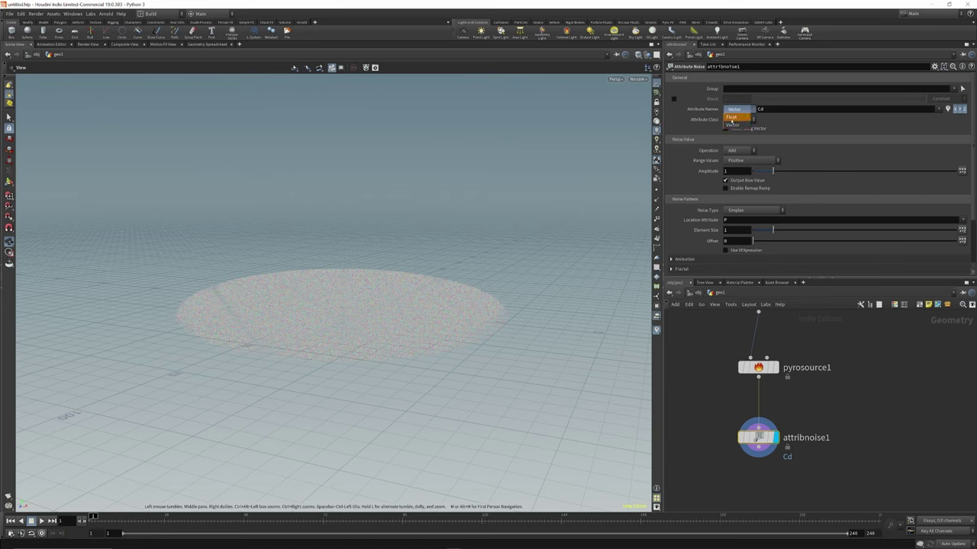
{"action": "left_click", "coordinate": [731, 117]}
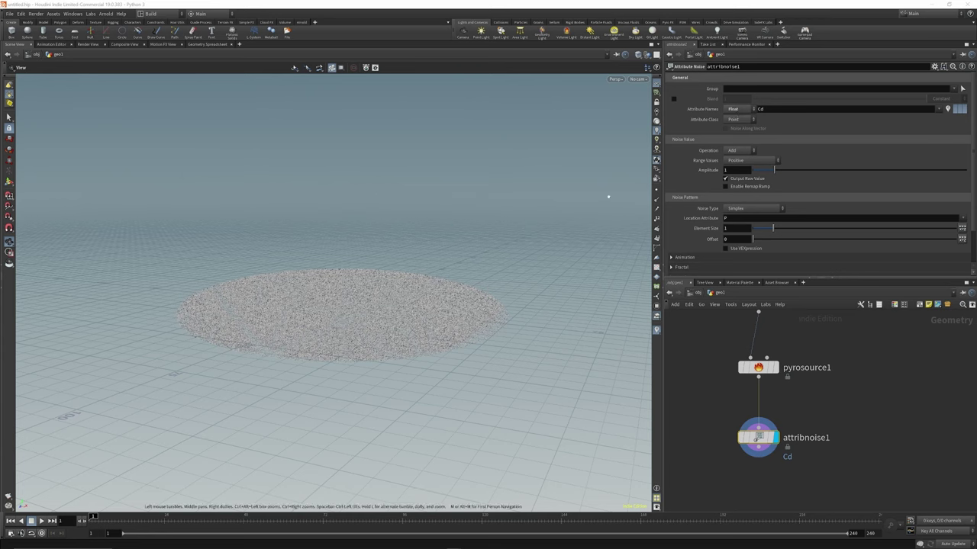
Set the Attribute Noise element size to 10 and inspect the larger pattern on the disc.
{"action": "scroll", "coordinate": [763, 175], "scroll_direction": "down", "scroll_amount": 1}
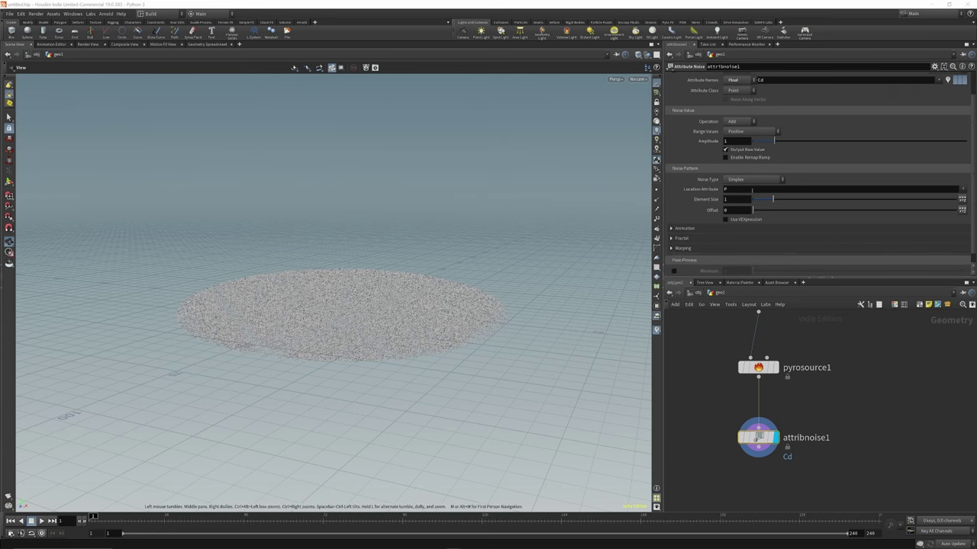
{"action": "left_click_drag", "start_coordinate": [772, 200], "coordinate": [876, 200]}
{"action": "left_click_drag", "start_coordinate": [734, 200], "coordinate": [679, 208]}
{"action": "type", "text": "10"}
{"action": "key", "text": "Return"}
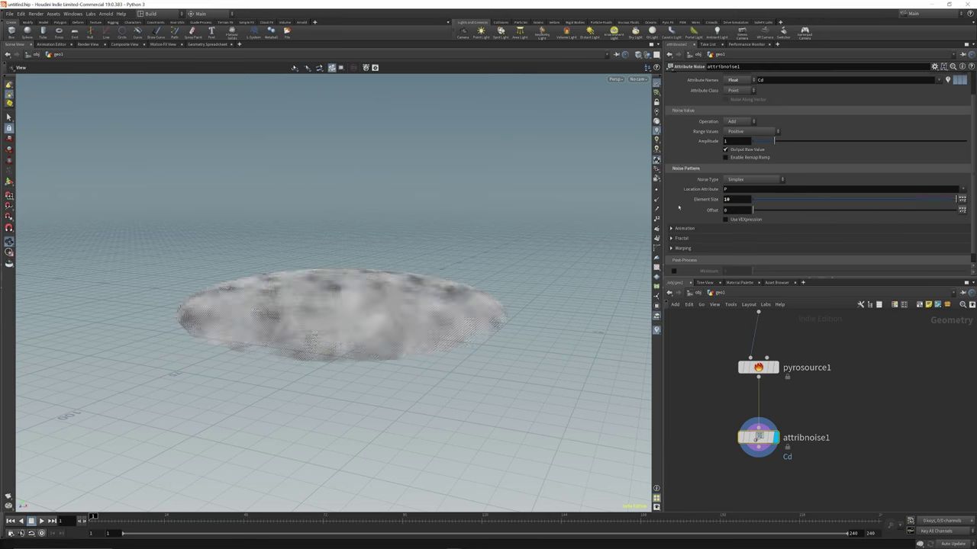
{"action": "left_click_drag", "start_coordinate": [328, 297], "coordinate": [332, 366]}
{"action": "left_click_drag", "start_coordinate": [330, 343], "coordinate": [325, 268]}
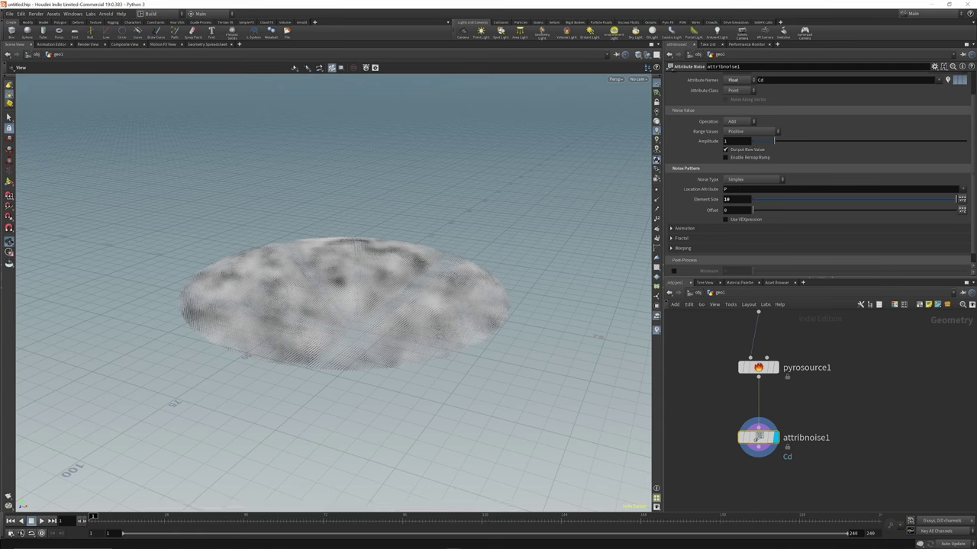
Turn on Animate Noise for the Attribute Noise node and play the timeline.
{"action": "left_click", "coordinate": [673, 229]}
{"action": "left_click", "coordinate": [724, 238]}
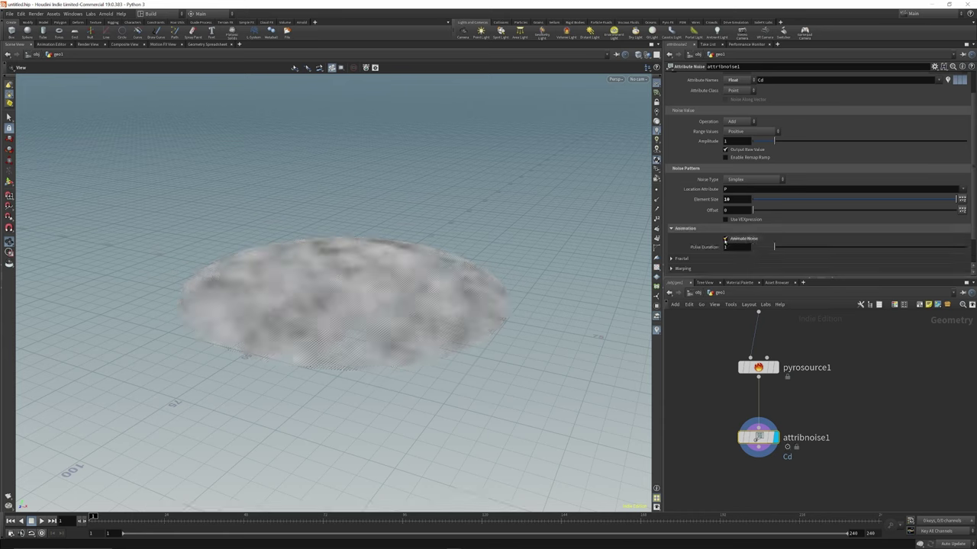
{"action": "left_click", "coordinate": [42, 521]}
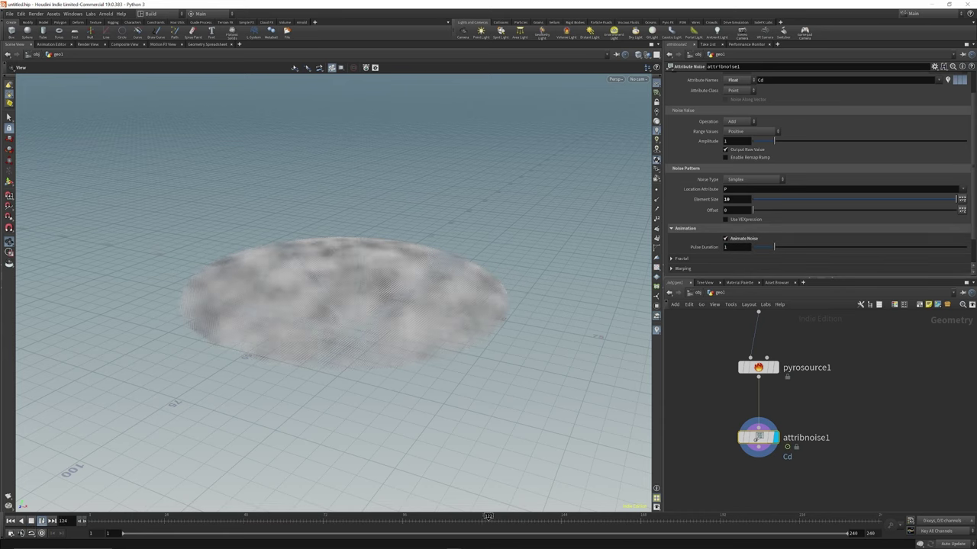
Enable the per-component noise offset, set its X value to the expression $FF*0.4, and play the animation.
{"action": "scroll", "coordinate": [734, 227], "scroll_direction": "down", "scroll_amount": 2}
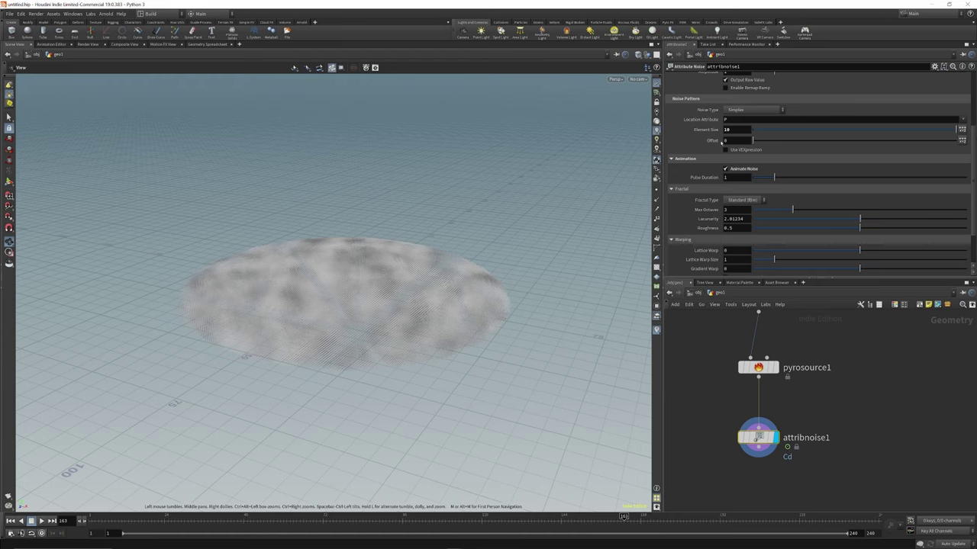
{"action": "left_click", "coordinate": [962, 141]}
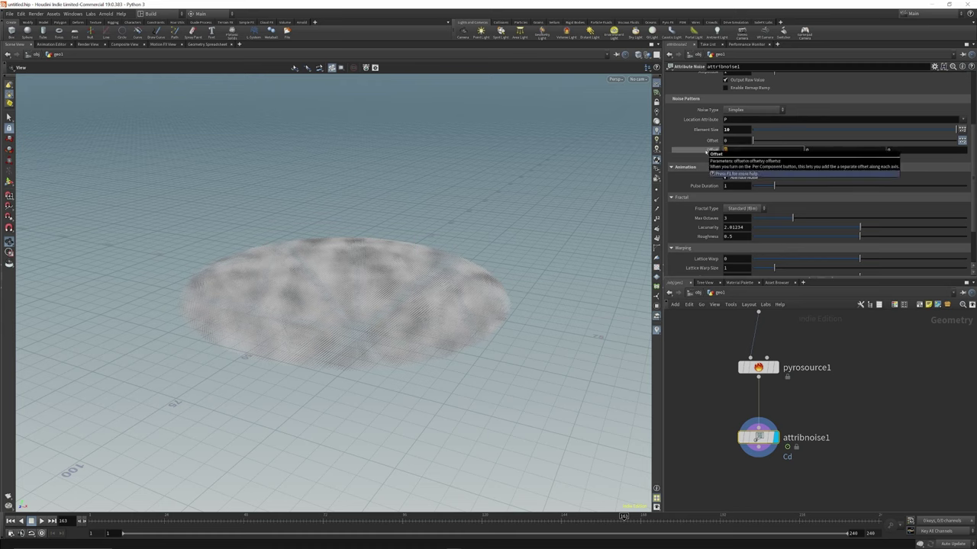
{"action": "type", "text": "$FF"}
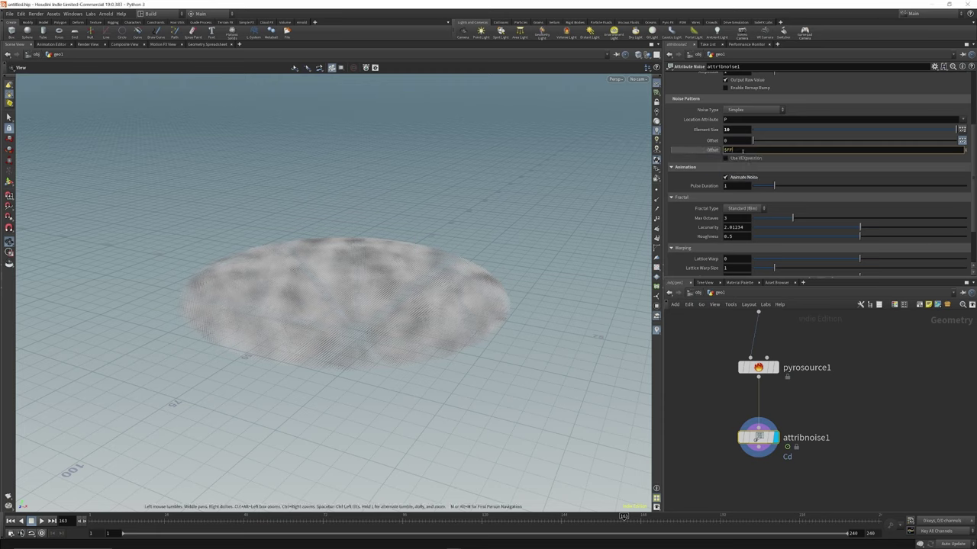
{"action": "type", "text": "*0.4"}
{"action": "key", "text": "Return"}
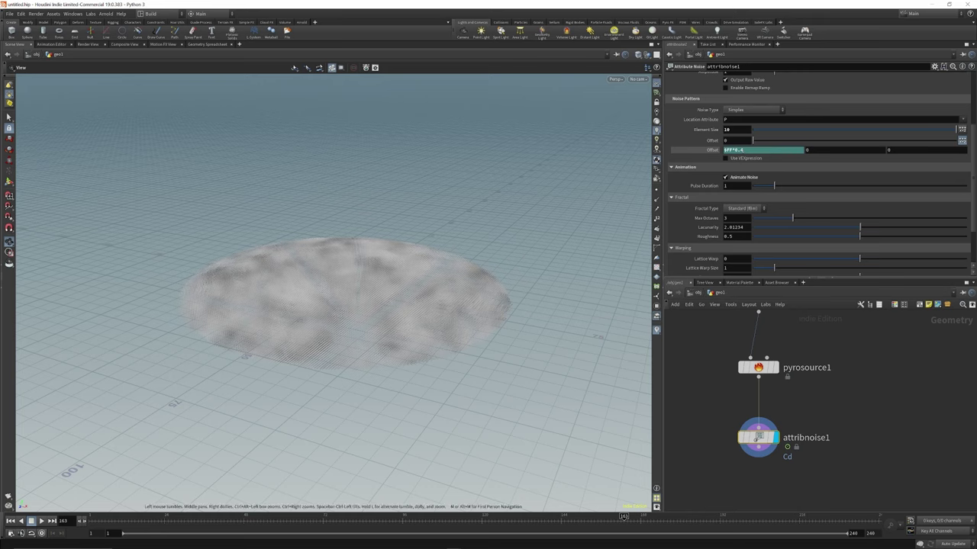
{"action": "left_click", "coordinate": [43, 520]}
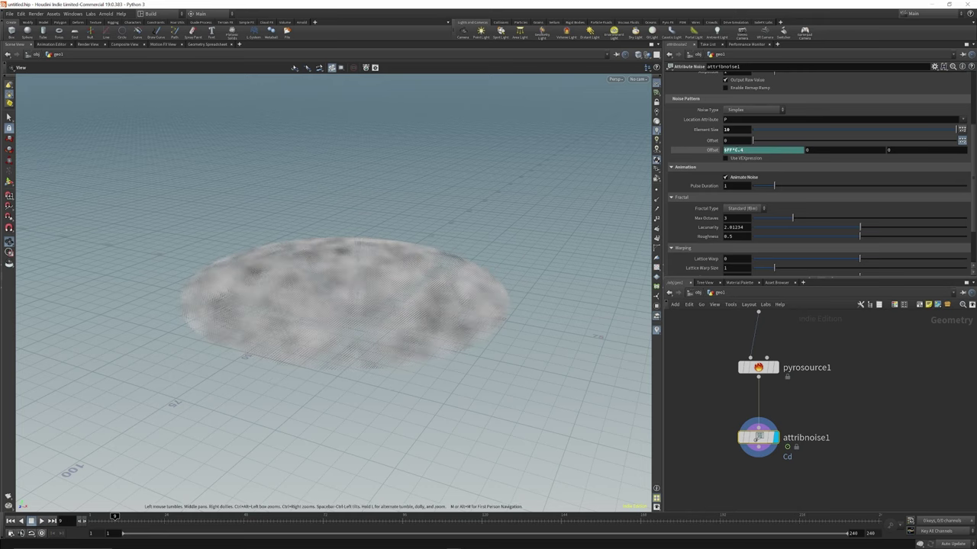
Try the noise's X offset expression as $FF*6 and as $FF*0.001, playing the animation to compare speeds.
{"action": "double_click", "coordinate": [737, 150]}
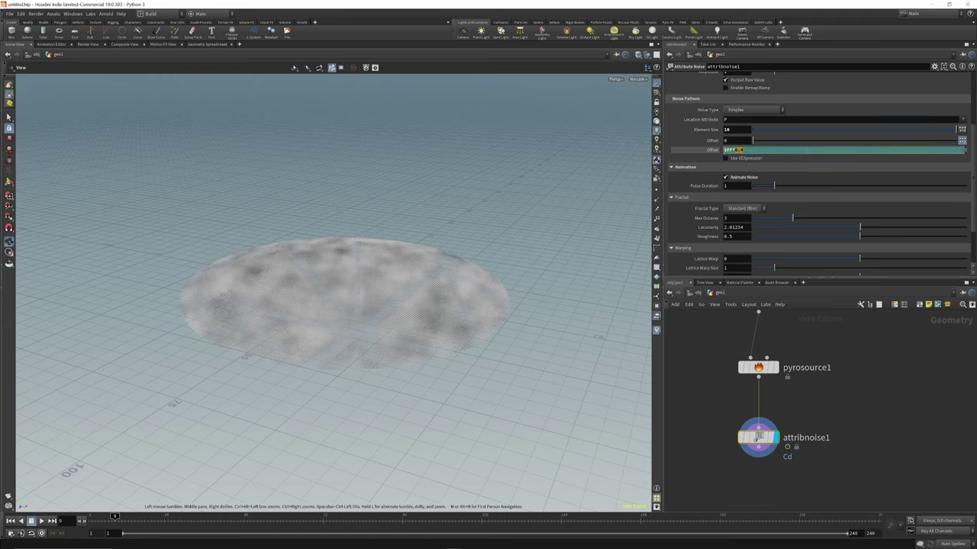
{"action": "type", "text": "6"}
{"action": "key", "text": "Return"}
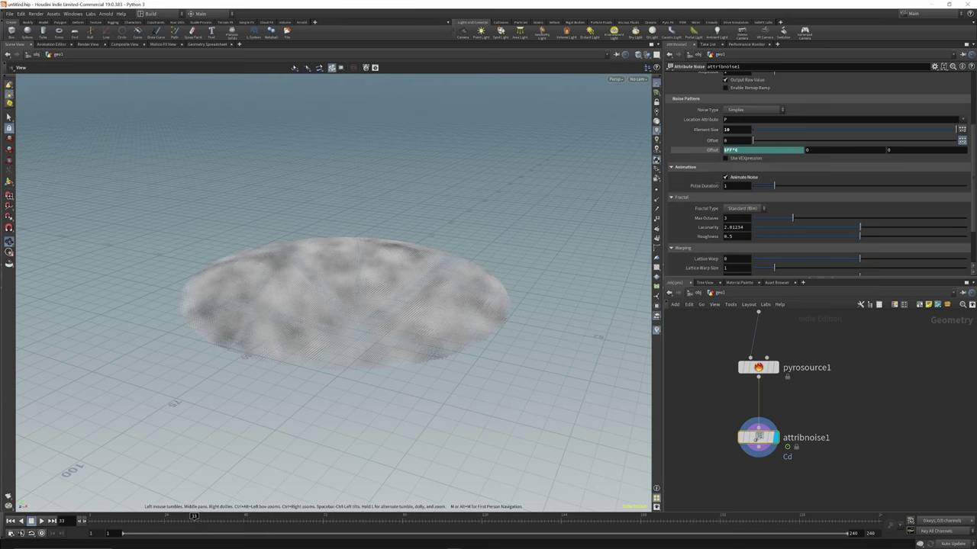
{"action": "double_click", "coordinate": [735, 150]}
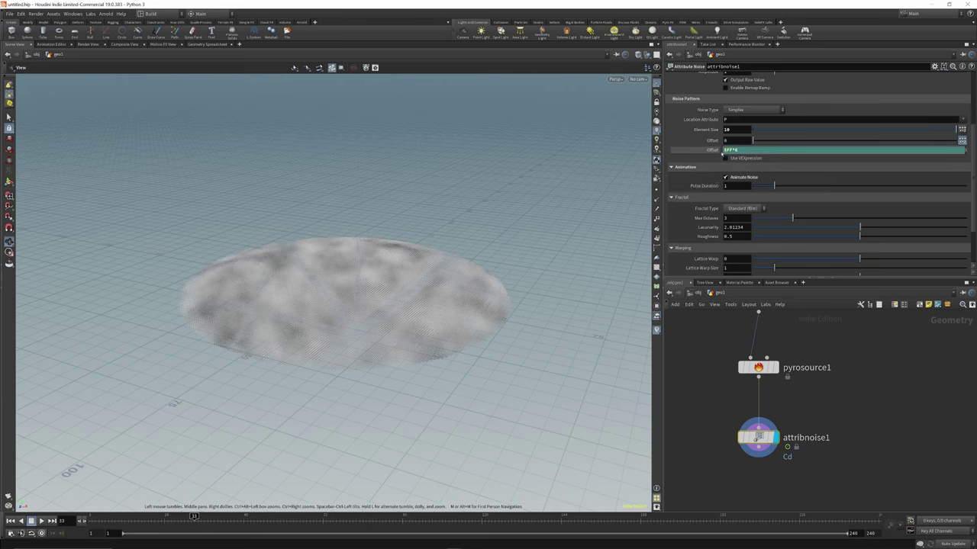
{"action": "key", "text": "Return"}
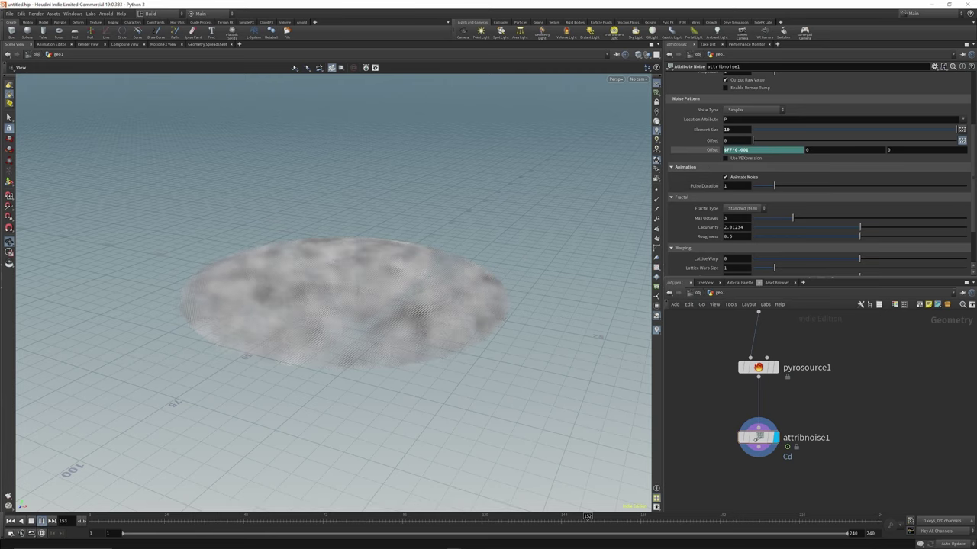
Set the noise's X offset expression to $FF*0.1 and review the moving pattern.
{"action": "left_click", "coordinate": [746, 151]}
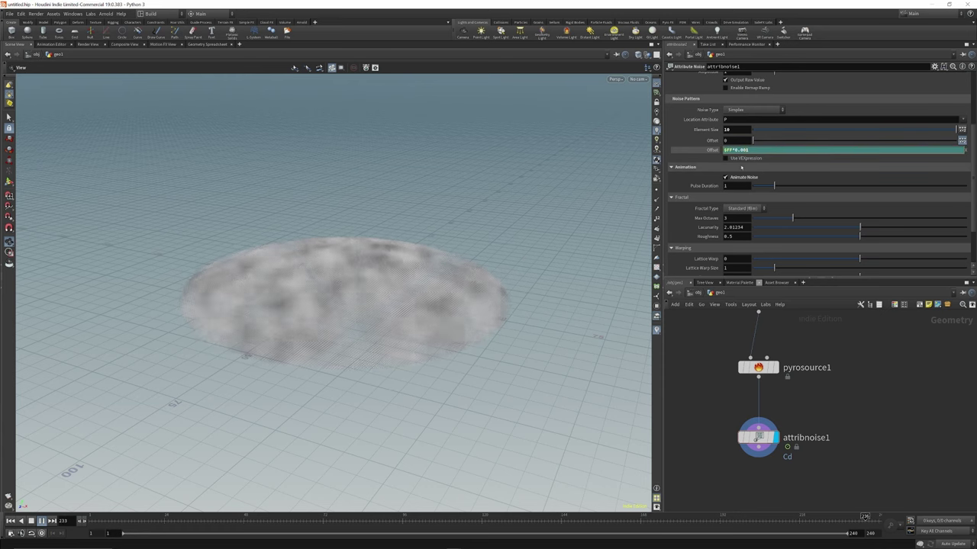
{"action": "key", "text": "BackSpace"}
{"action": "key", "text": "BackSpace"}
{"action": "key", "text": "Return"}
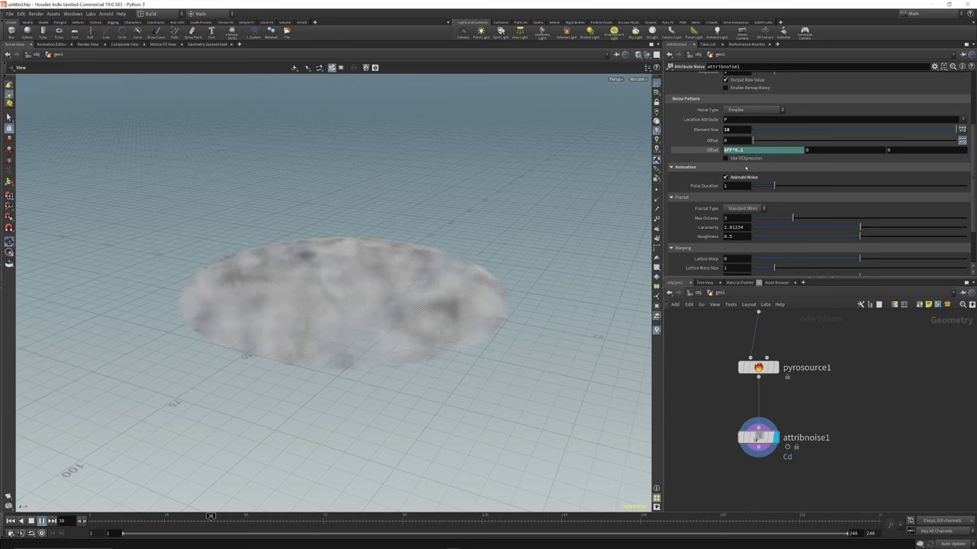
{"action": "scroll", "coordinate": [702, 172], "scroll_direction": "up", "scroll_amount": 3}
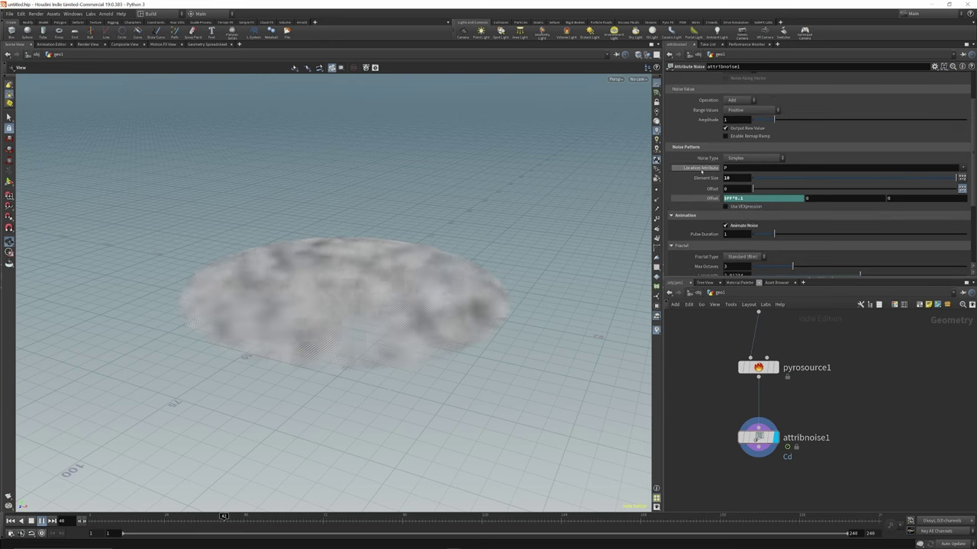
{"action": "scroll", "coordinate": [701, 172], "scroll_direction": "up", "scroll_amount": 3}
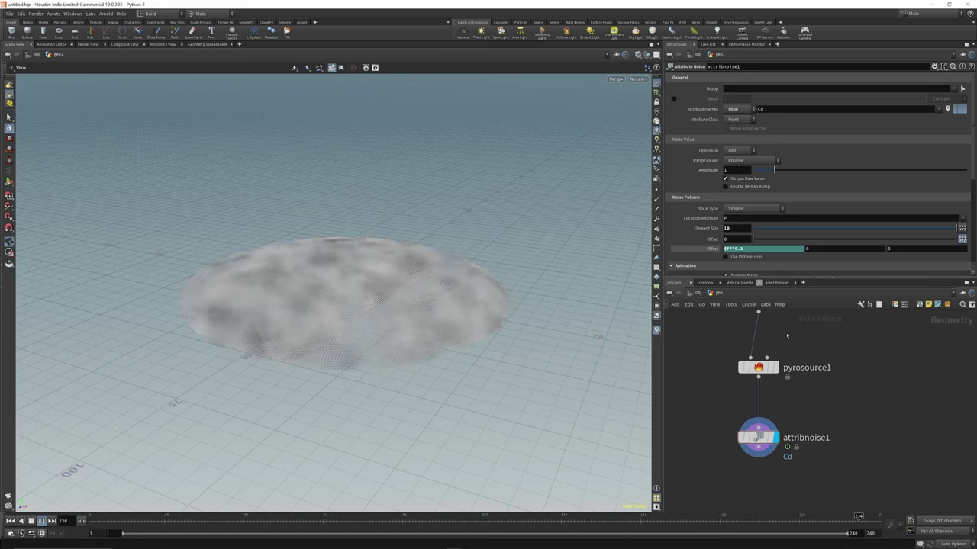
Add a Blast node connected after the Attribute Noise and display it.
{"action": "scroll", "coordinate": [787, 335], "scroll_direction": "down", "scroll_amount": 3}
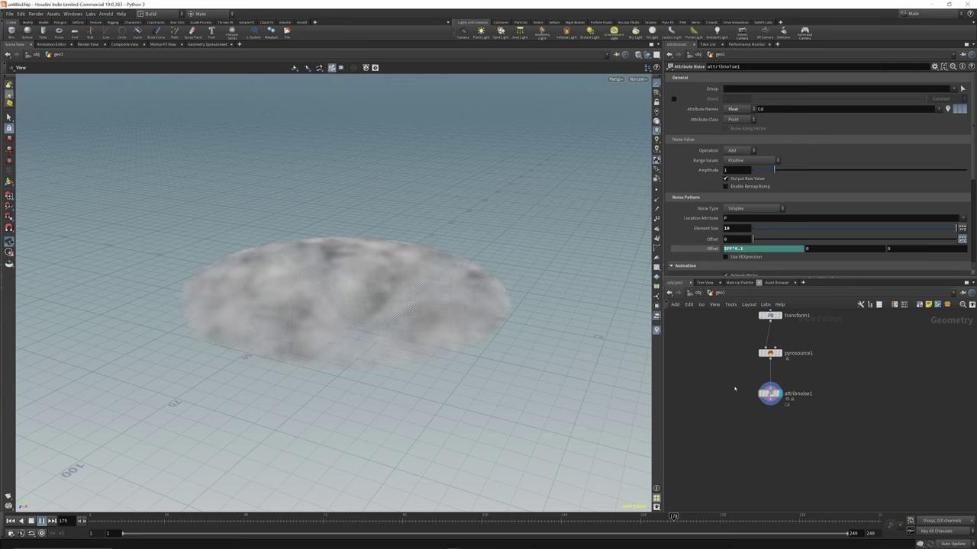
{"action": "key", "text": "Tab"}
{"action": "left_click", "coordinate": [759, 429]}
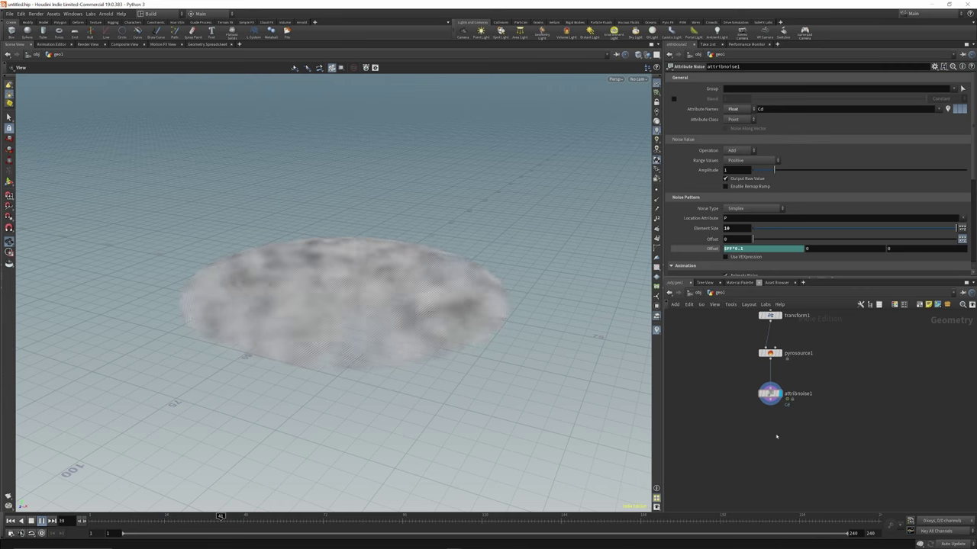
{"action": "key", "text": "Tab"}
{"action": "type", "text": "bl"}
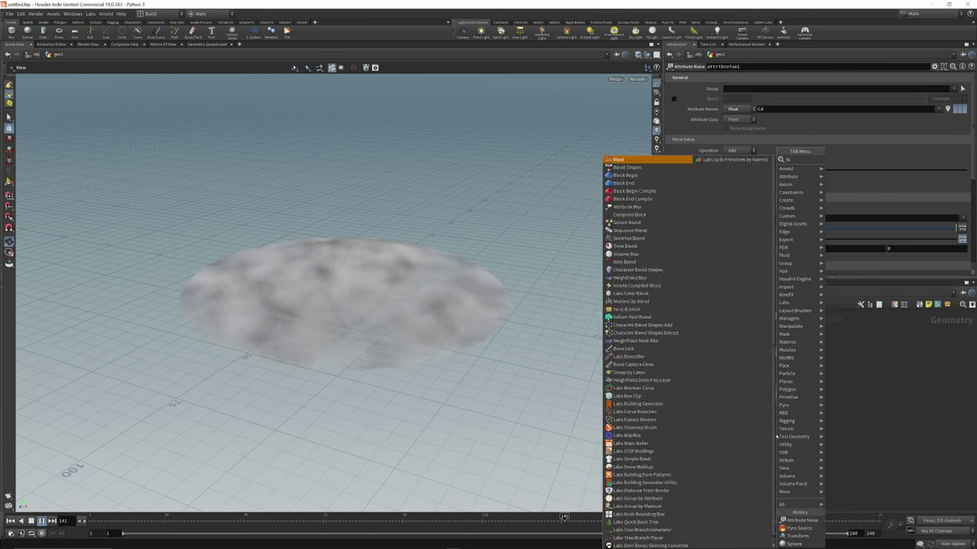
{"action": "type", "text": "ast"}
{"action": "left_click", "coordinate": [837, 160]}
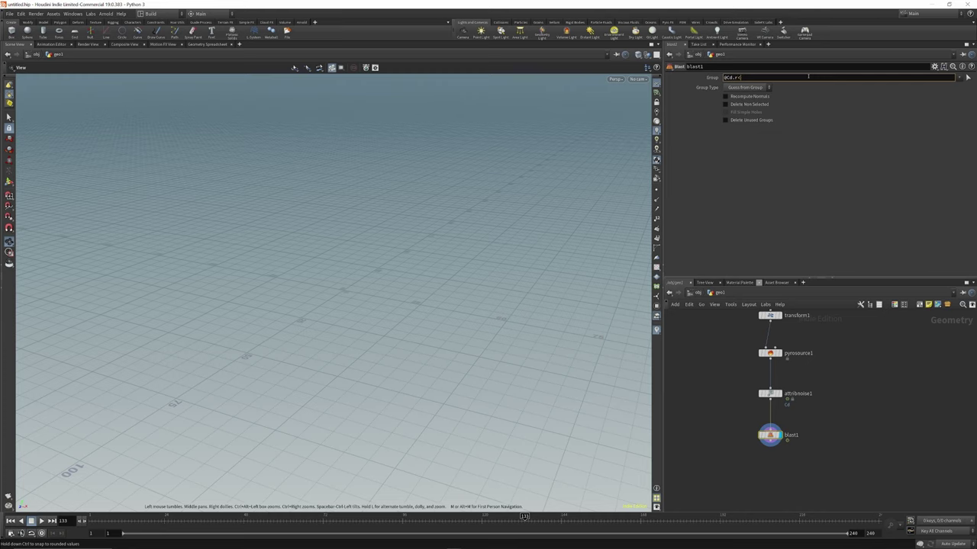
{"action": "type", "text": ".1;"}
{"action": "key", "text": "Return"}
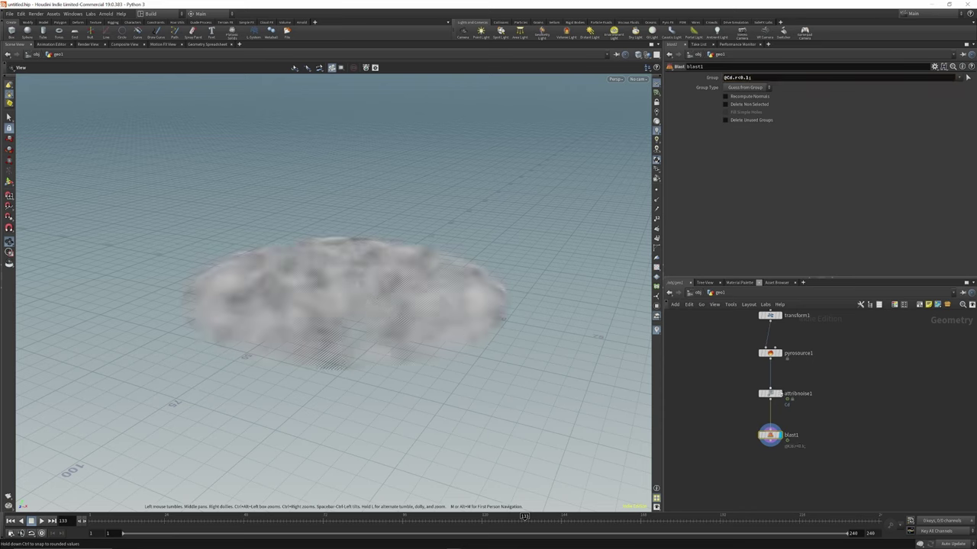
{"action": "left_click", "coordinate": [778, 394]}
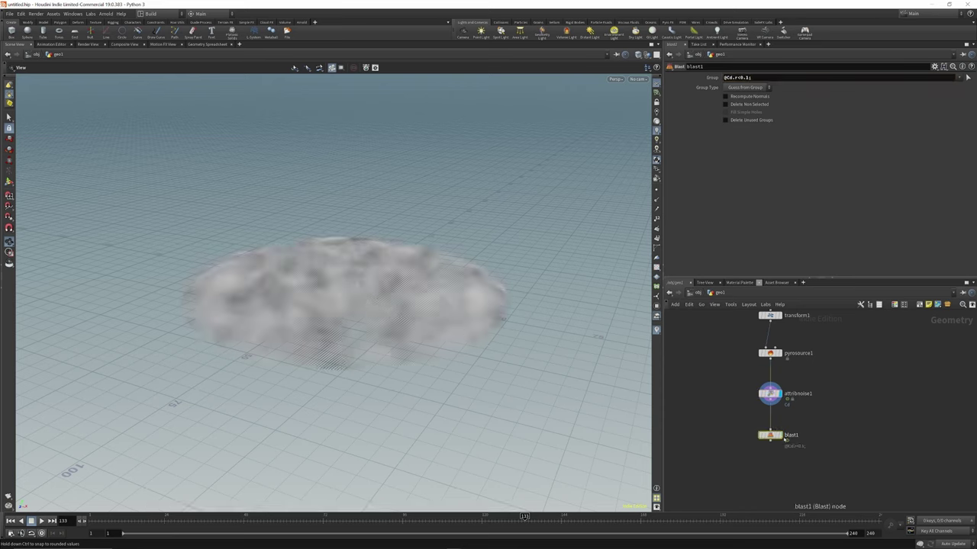
{"action": "left_click", "coordinate": [778, 434]}
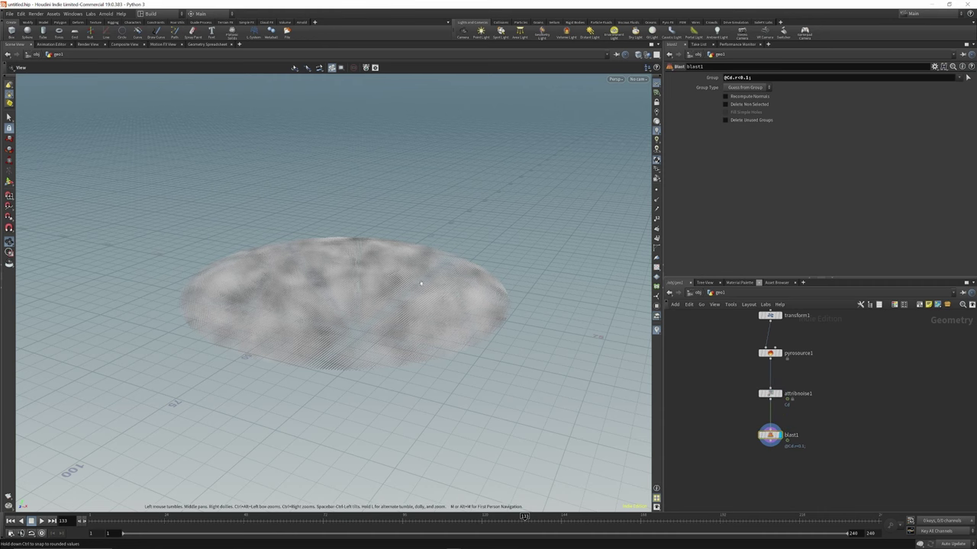
{"action": "left_click_drag", "start_coordinate": [421, 284], "coordinate": [366, 343]}
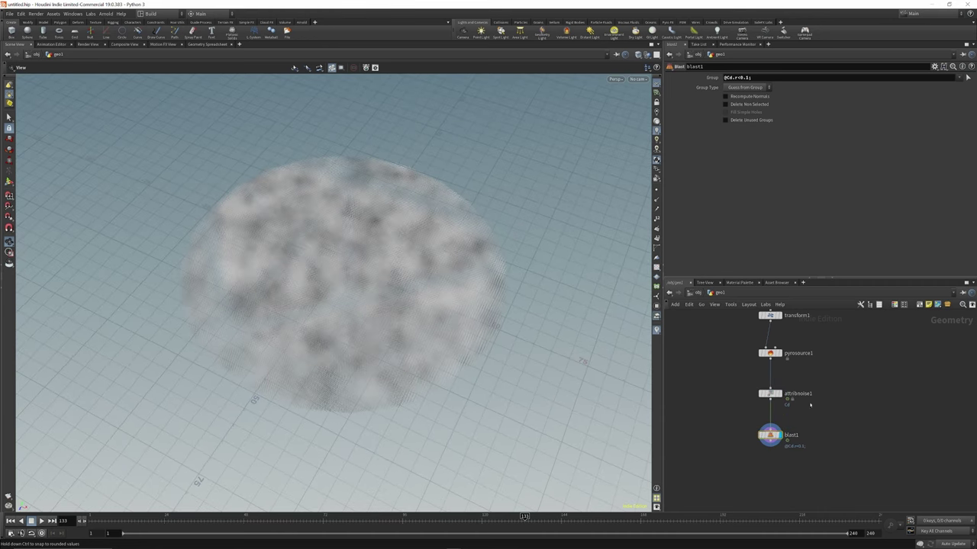
Enable the Attribute Noise remap ramp, move its black start point to about the middle, and reselect the Blast node.
{"action": "left_click", "coordinate": [769, 393]}
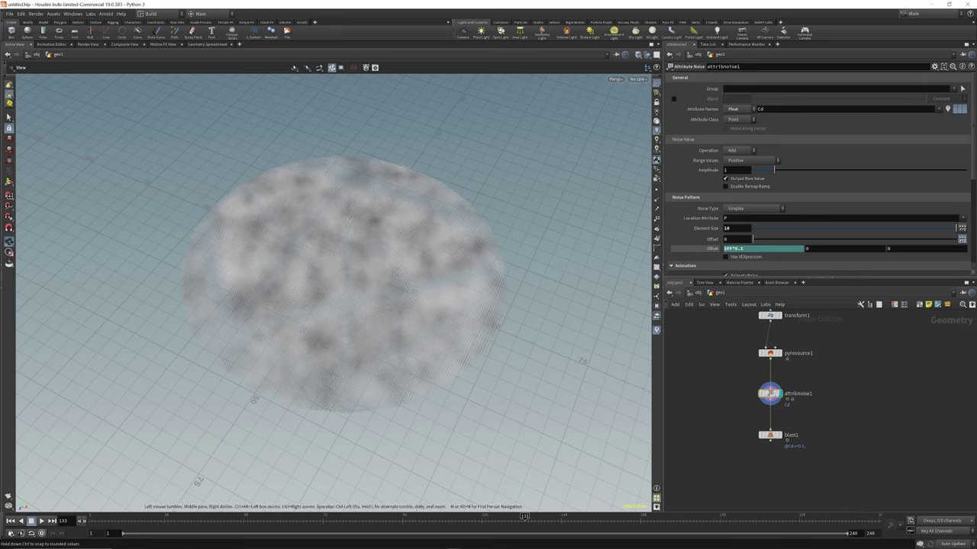
{"action": "scroll", "coordinate": [750, 181], "scroll_direction": "down", "scroll_amount": 1}
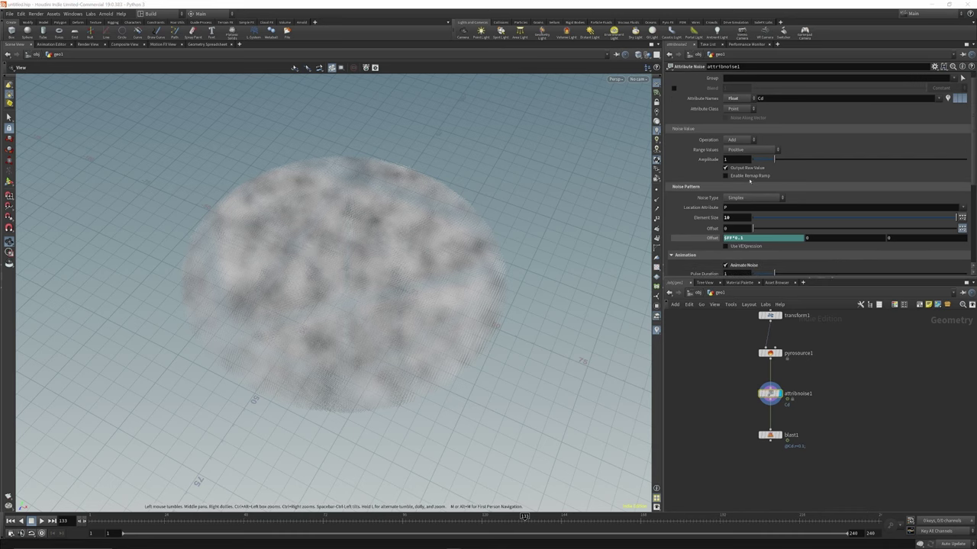
{"action": "left_click", "coordinate": [726, 175]}
{"action": "left_click_drag", "start_coordinate": [706, 204], "coordinate": [818, 209]}
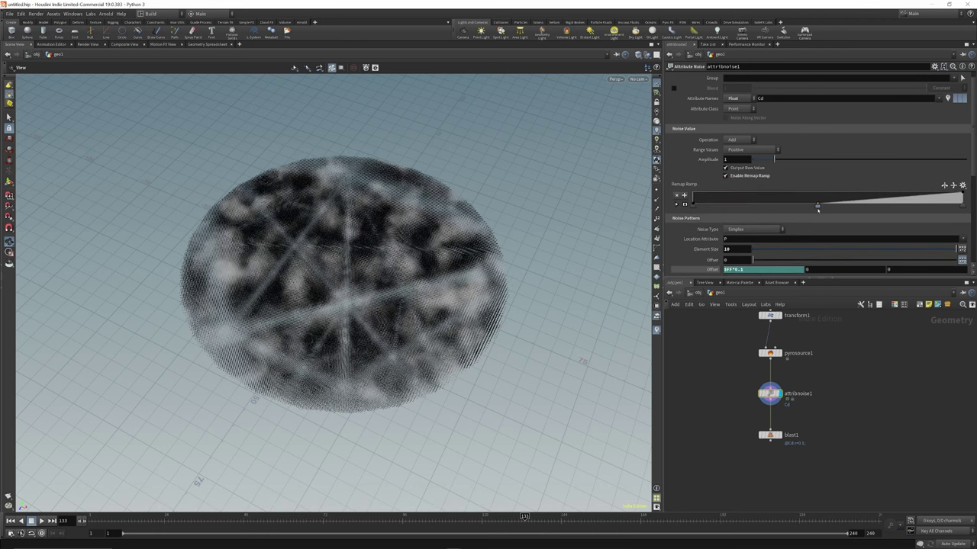
{"action": "left_click_drag", "start_coordinate": [428, 257], "coordinate": [415, 217]}
{"action": "left_click", "coordinate": [769, 435]}
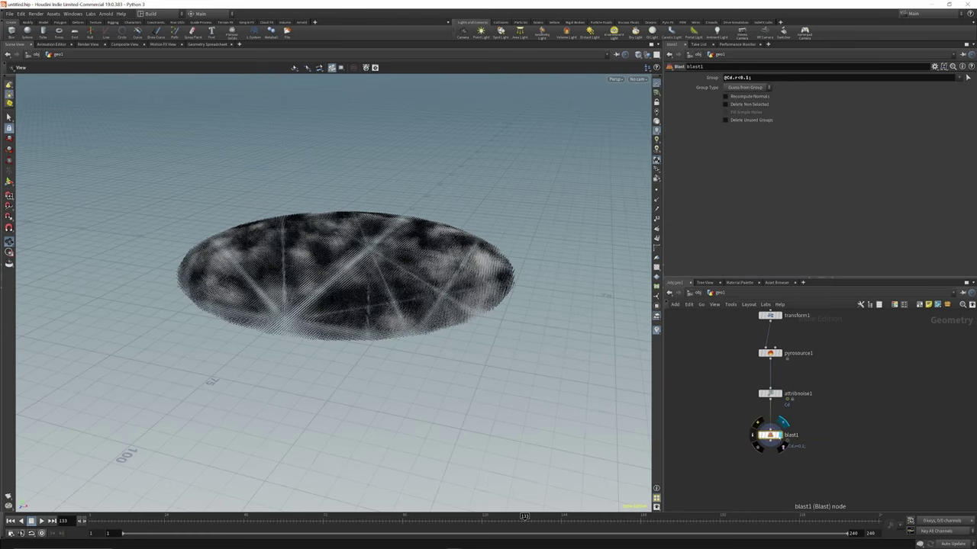
Set the Blast group type to Points and compare its display with the Attribute Noise output.
{"action": "left_click", "coordinate": [744, 88]}
{"action": "left_click", "coordinate": [737, 119]}
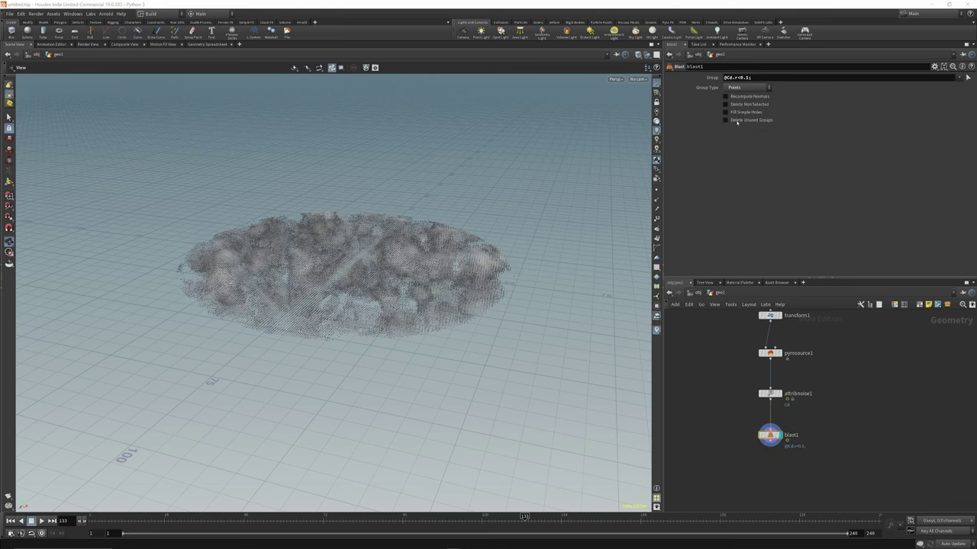
{"action": "left_click_drag", "start_coordinate": [375, 277], "coordinate": [389, 215]}
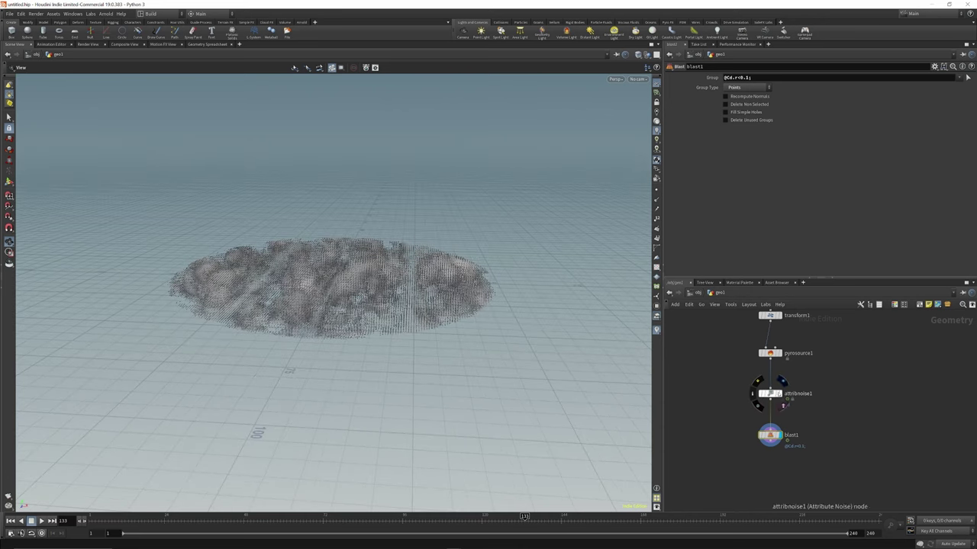
{"action": "left_click", "coordinate": [782, 381]}
{"action": "left_click", "coordinate": [779, 435]}
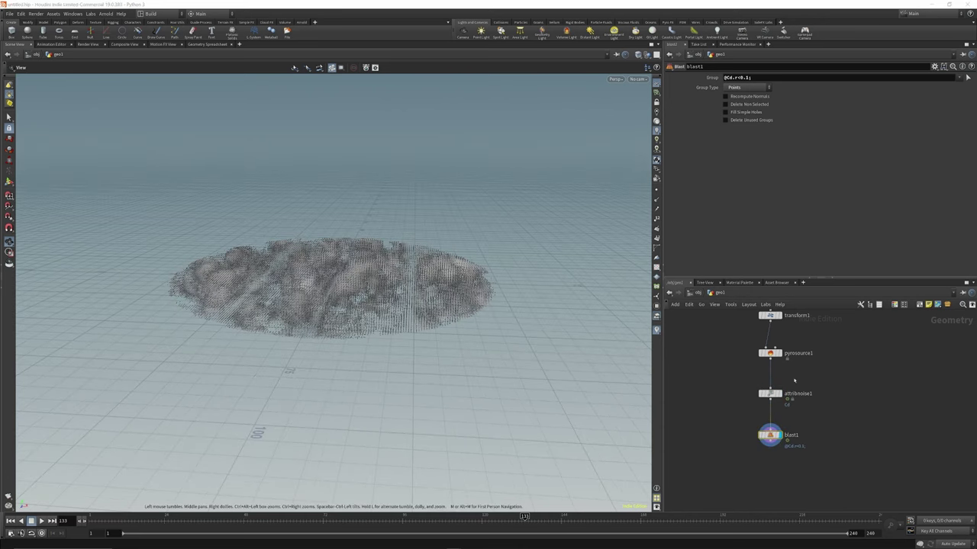
Duplicate the Attribute Noise node below the Blast, connect it, and set its attribute names to density temperature.
{"action": "left_click", "coordinate": [771, 394]}
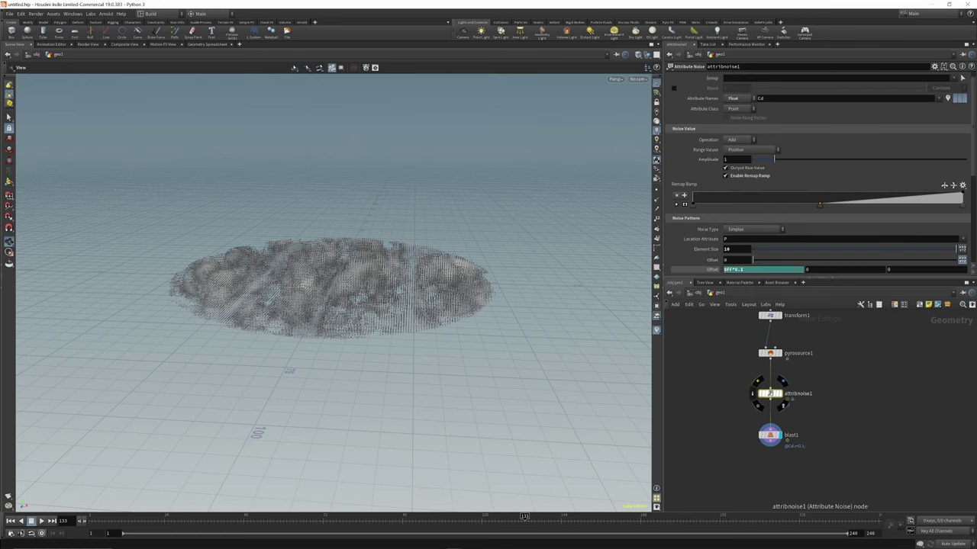
{"action": "left_click_drag", "start_coordinate": [815, 473], "coordinate": [775, 482], "text": "alt"}
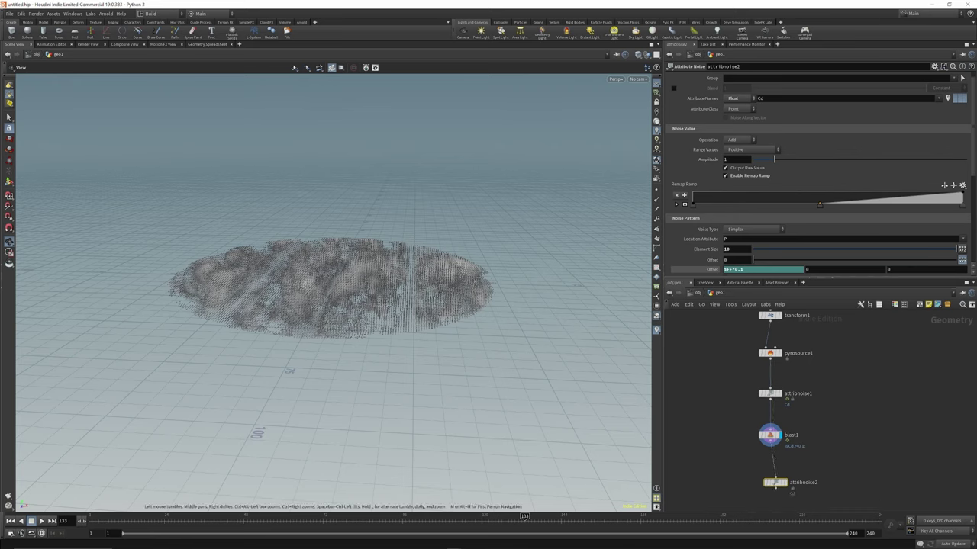
{"action": "left_click", "coordinate": [761, 99]}
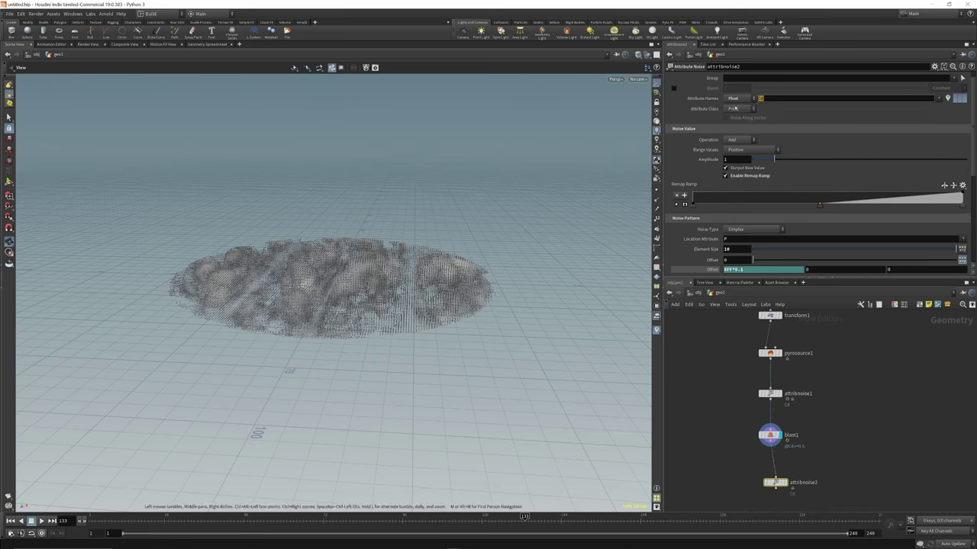
{"action": "type", "text": "density temperature"}
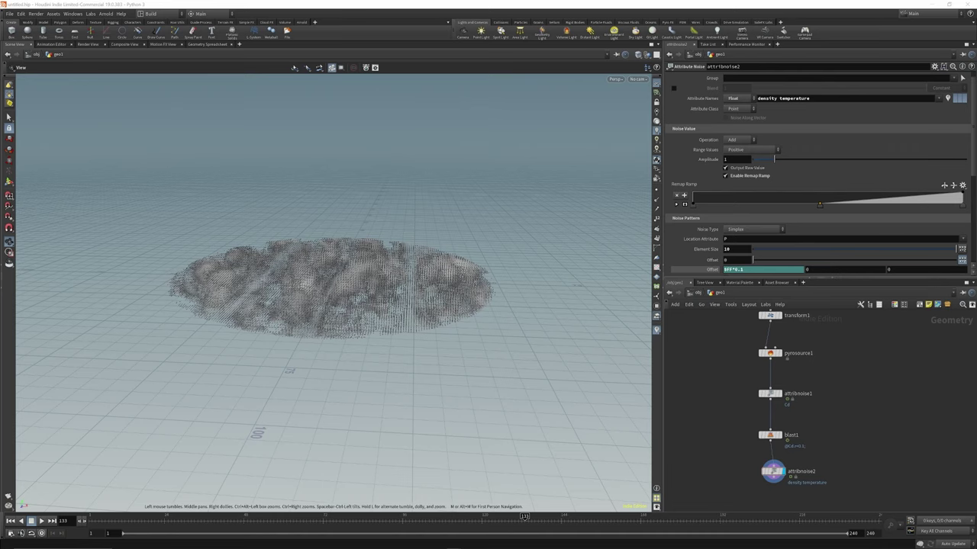
Duplicate the density temperature noise node below itself and wire the copy after it.
{"action": "scroll", "coordinate": [792, 475], "scroll_direction": "down", "scroll_amount": 2}
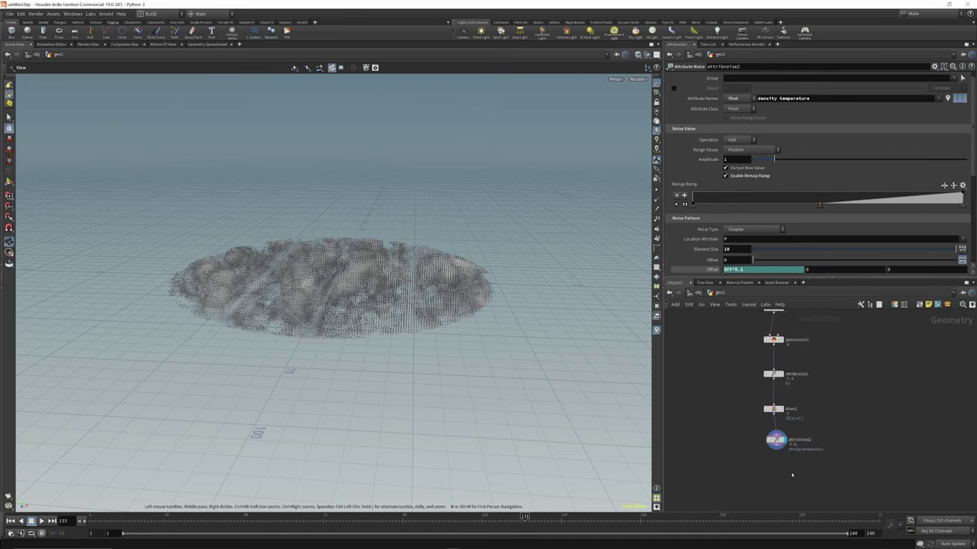
{"action": "key", "text": "Tab"}
{"action": "left_click", "coordinate": [770, 464]}
{"action": "left_click_drag", "start_coordinate": [779, 443], "coordinate": [779, 486], "text": "alt"}
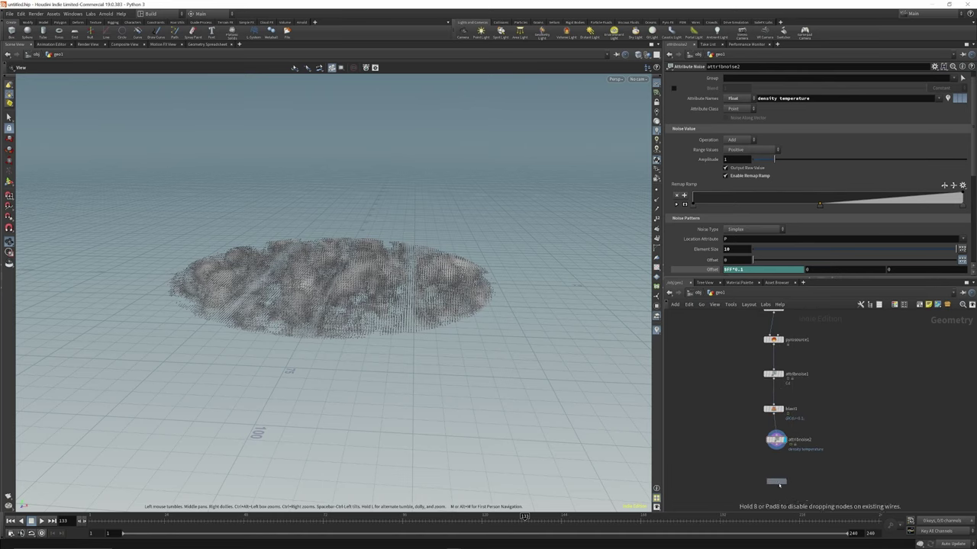
{"action": "left_click", "coordinate": [776, 483]}
{"action": "left_click", "coordinate": [777, 447]}
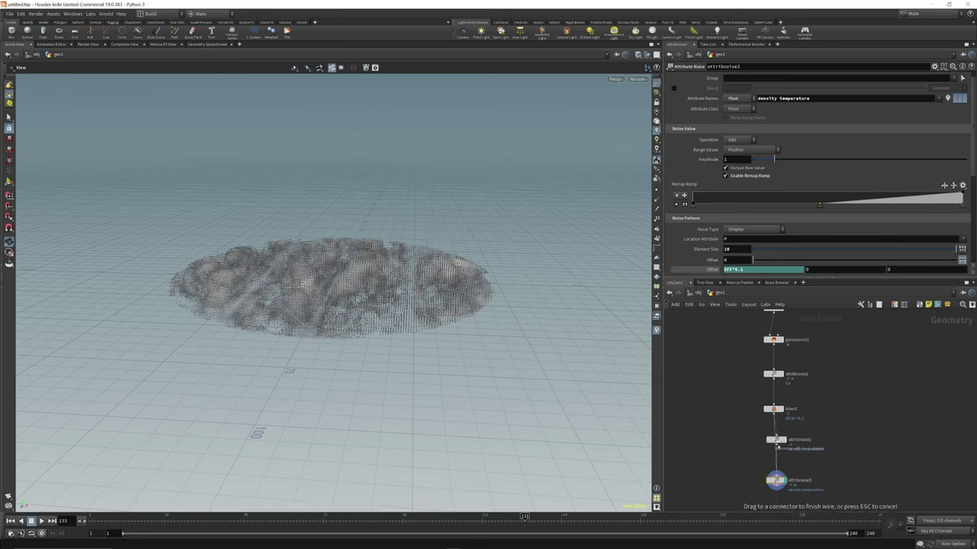
{"action": "left_click", "coordinate": [775, 474]}
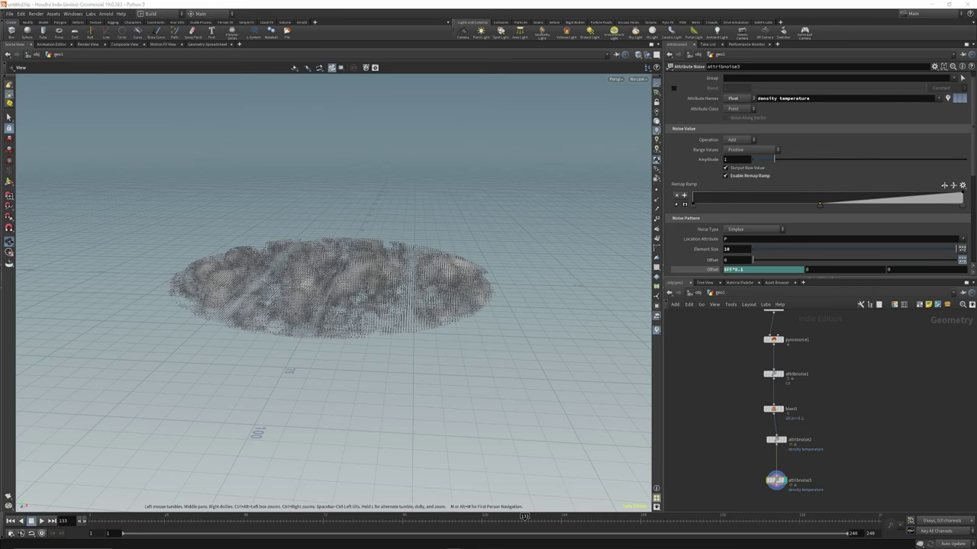
Change the new noise node's attribute type to Vector and its attribute name to v.
{"action": "left_click", "coordinate": [732, 99]}
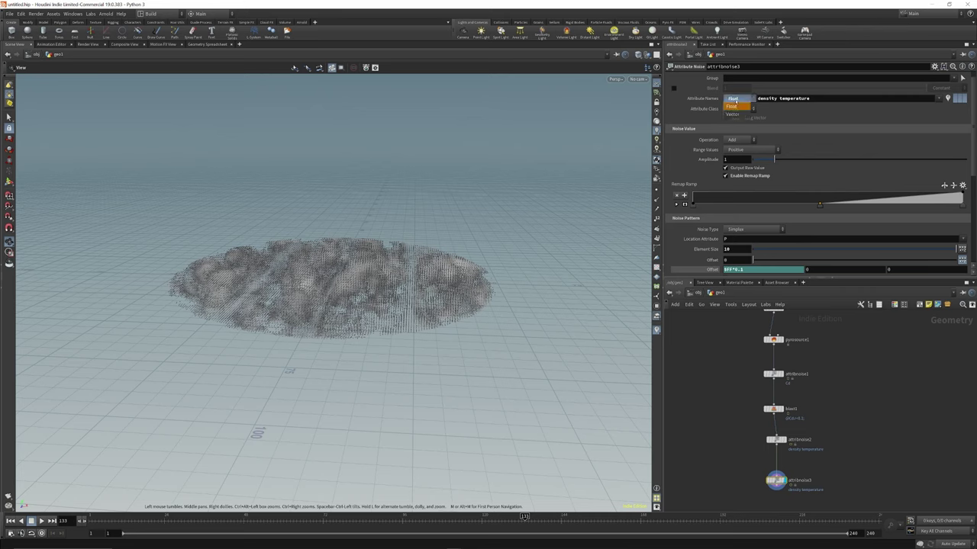
{"action": "left_click", "coordinate": [735, 111]}
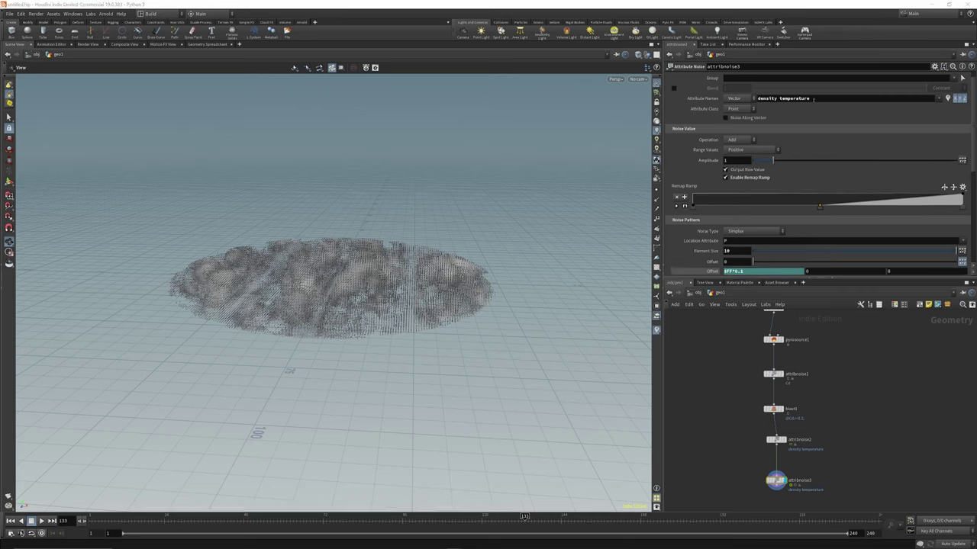
{"action": "left_click_drag", "start_coordinate": [813, 99], "coordinate": [756, 99]}
{"action": "type", "text": "v"}
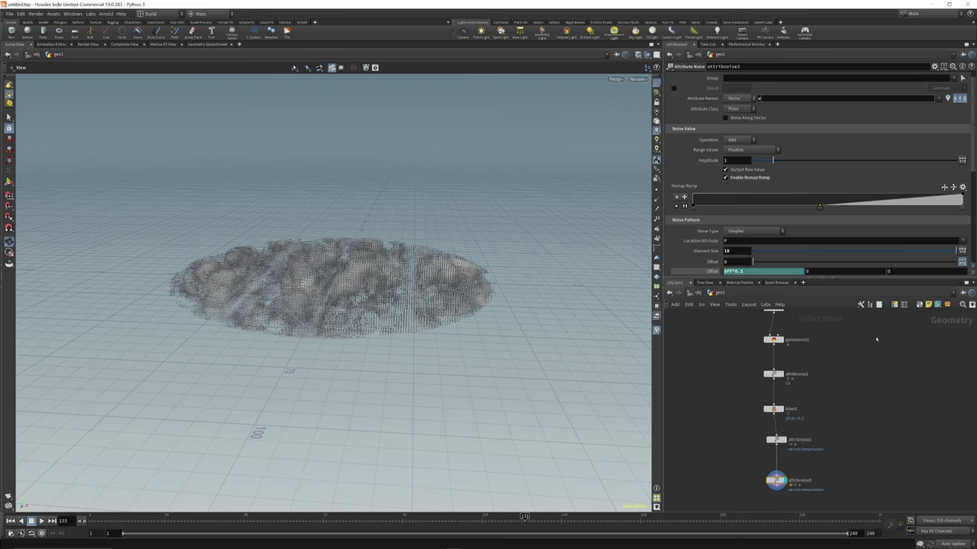
{"action": "key", "text": "Return"}
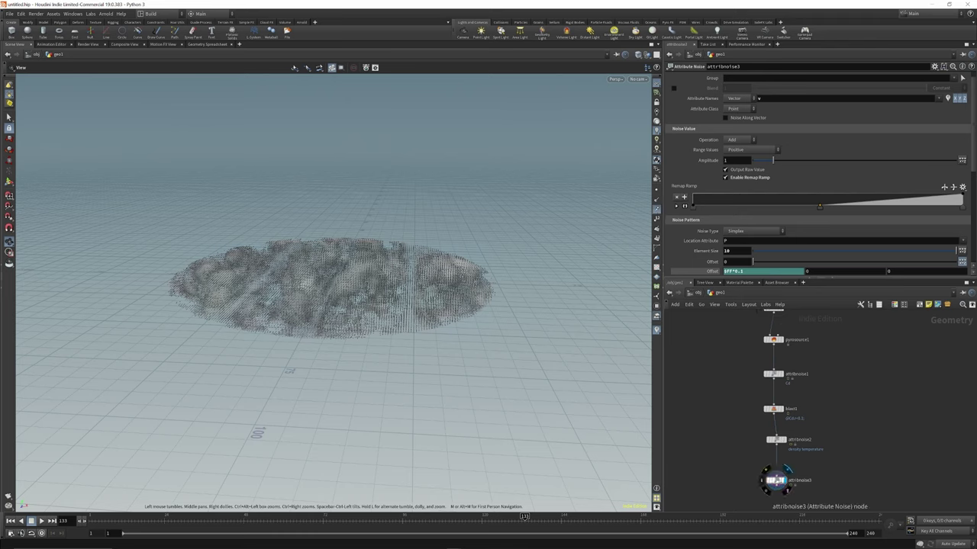
Set the velocity noise amplitude to 100 and inspect the velocity vectors from several angles.
{"action": "scroll", "coordinate": [756, 167], "scroll_direction": "down", "scroll_amount": 2}
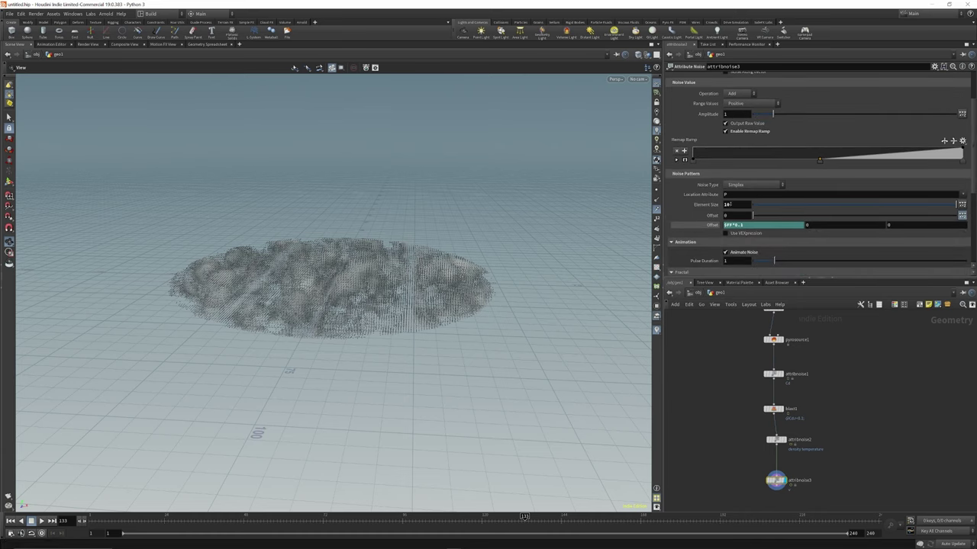
{"action": "scroll", "coordinate": [744, 169], "scroll_direction": "up", "scroll_amount": 1}
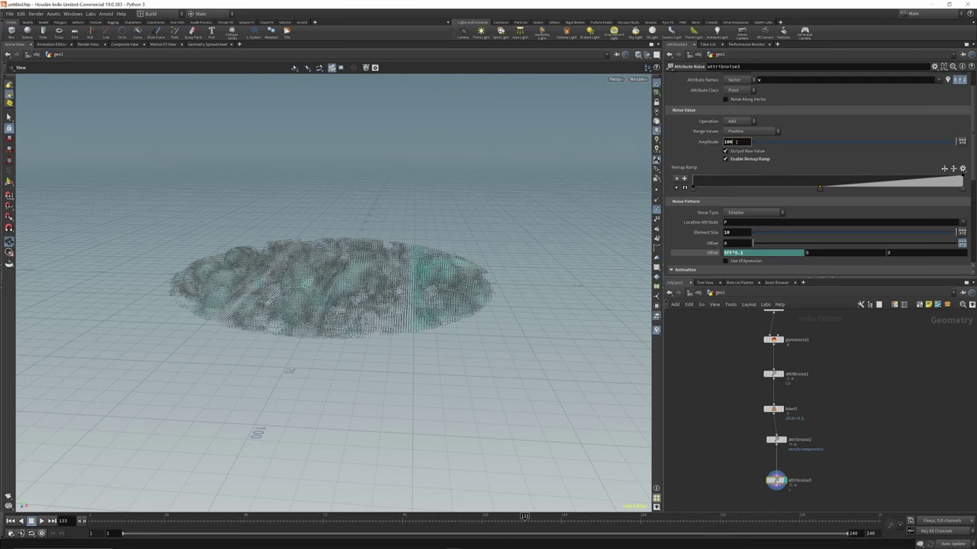
{"action": "key", "text": "Return"}
{"action": "left_click_drag", "start_coordinate": [407, 294], "coordinate": [358, 267]}
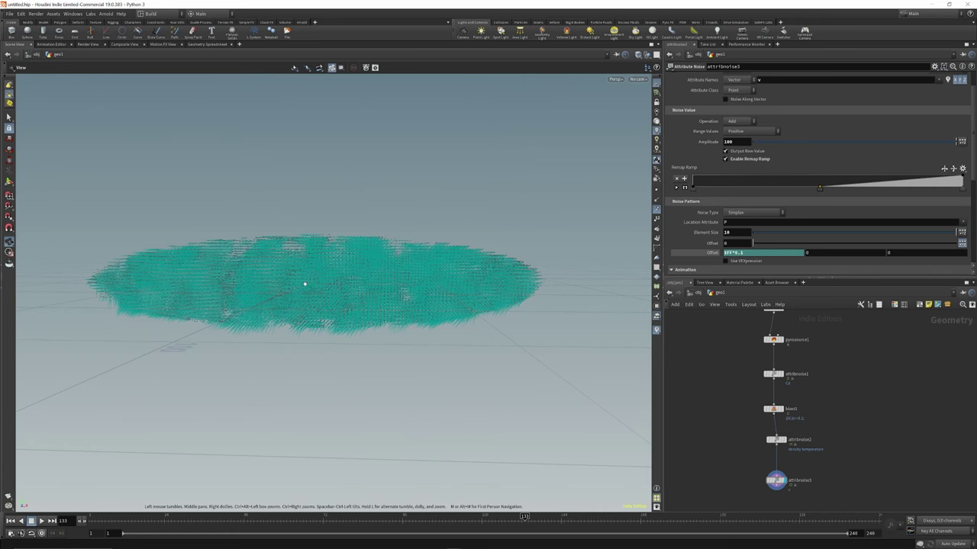
{"action": "left_click_drag", "start_coordinate": [322, 292], "coordinate": [293, 306]}
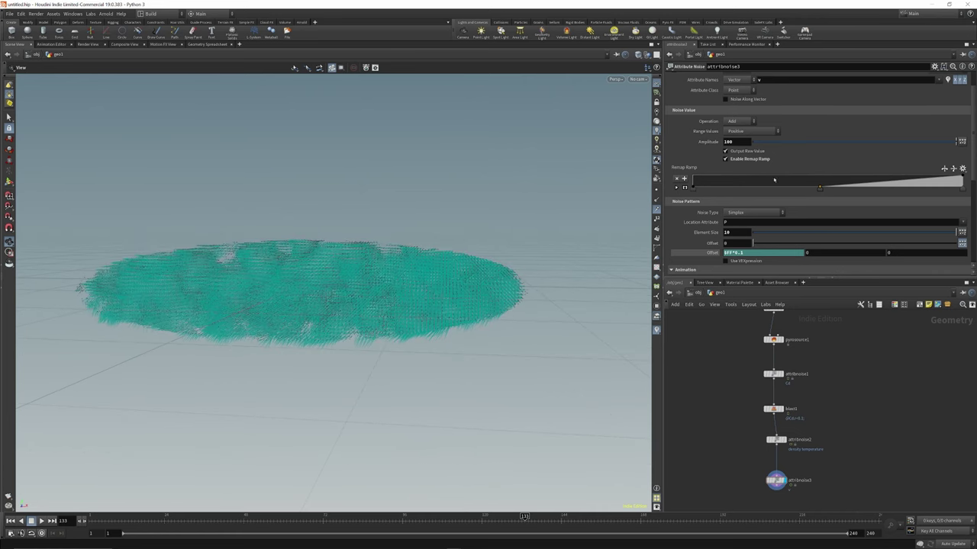
Remove the offset expression from the velocity noise, leaving a static offset.
{"action": "scroll", "coordinate": [774, 181], "scroll_direction": "down", "scroll_amount": 1}
{"action": "right_click", "coordinate": [711, 226]}
{"action": "left_click", "coordinate": [735, 316]}
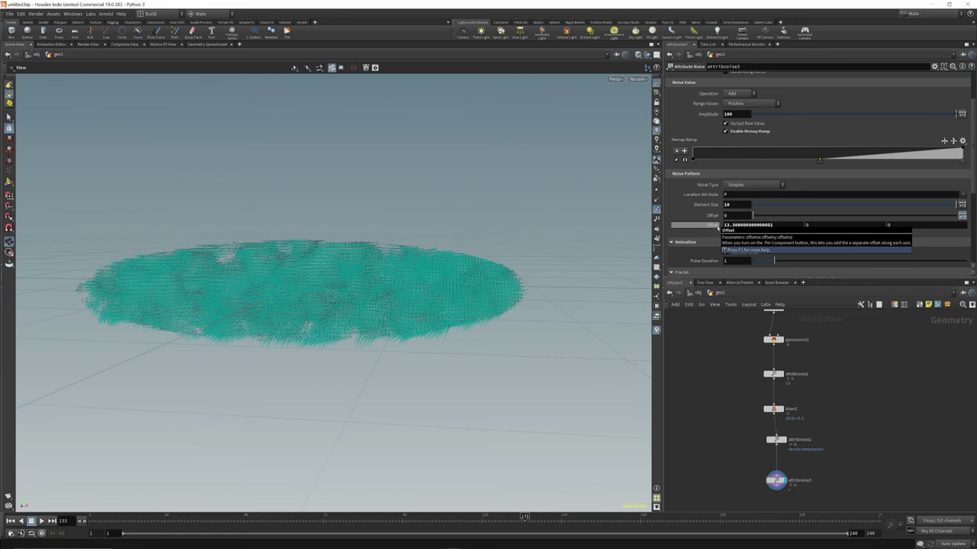
Switch the velocity noise range values to Min/Max and enable per-component scaling for both the minimum and maximum values.
{"action": "left_click", "coordinate": [751, 103]}
{"action": "left_click", "coordinate": [740, 126]}
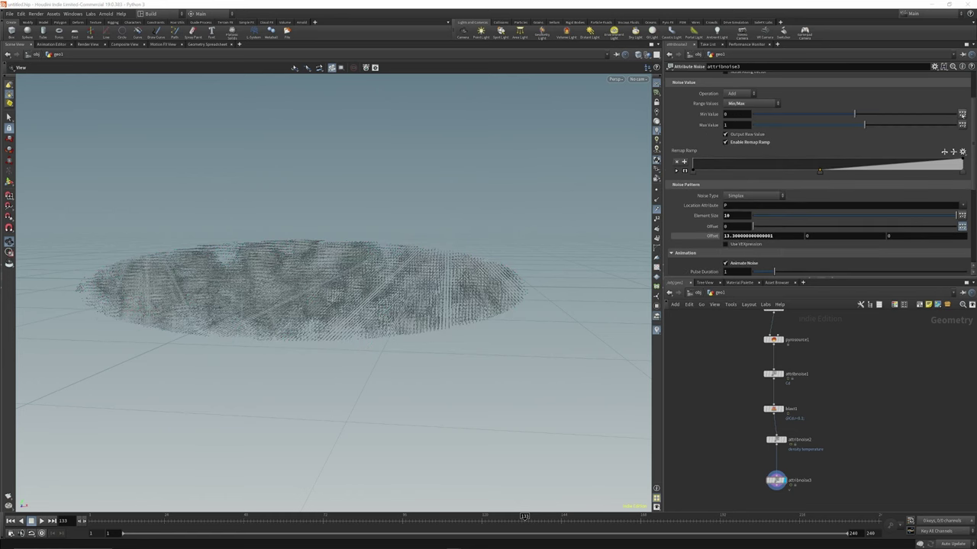
{"action": "left_click", "coordinate": [962, 114]}
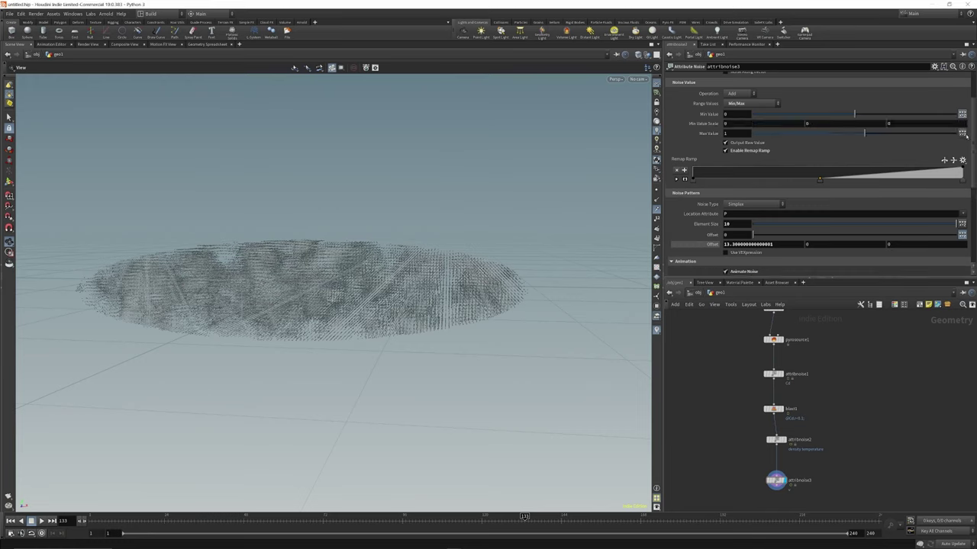
{"action": "left_click", "coordinate": [962, 133]}
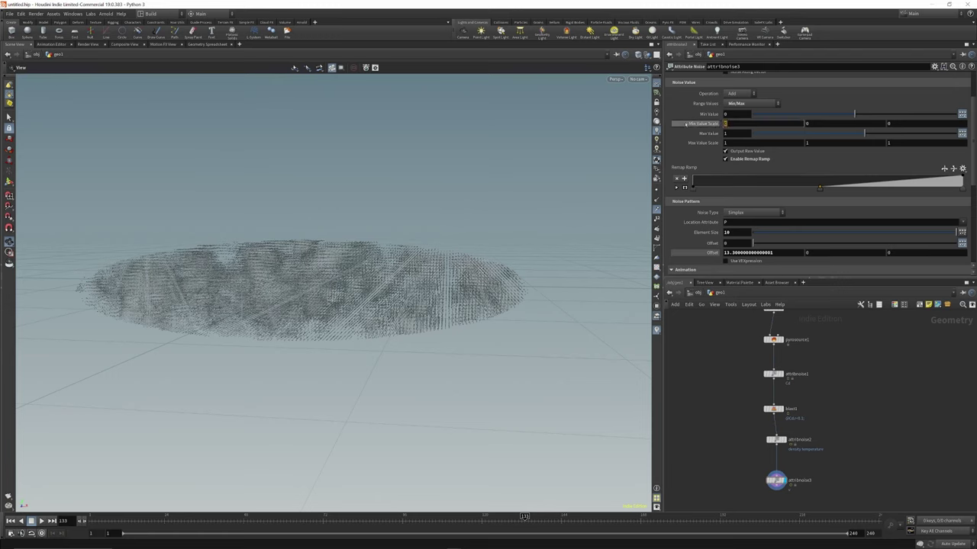
Set the velocity noise's Min Value Scale to -50, -25, -50.
{"action": "mouse_move", "coordinate": [686, 124]}
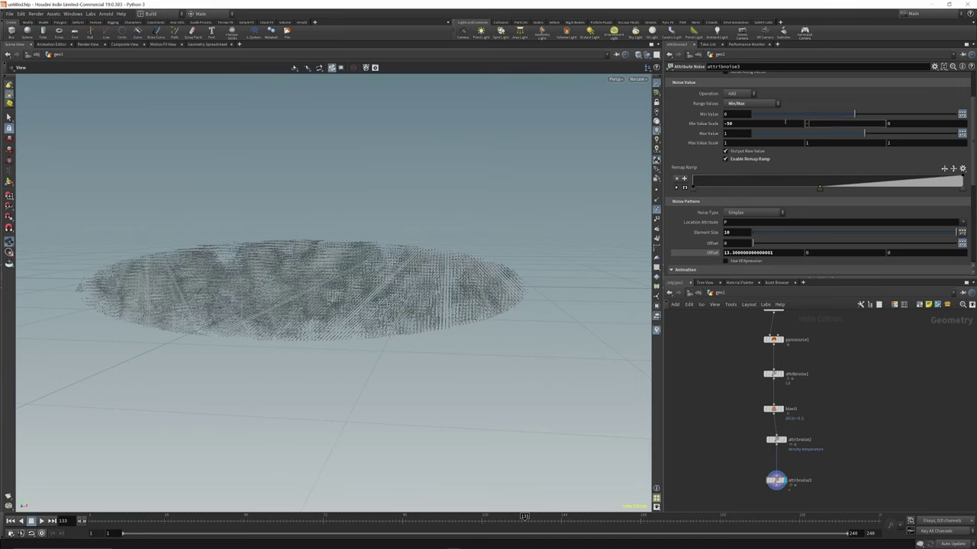
{"action": "left_click_drag", "start_coordinate": [903, 123], "coordinate": [842, 120]}
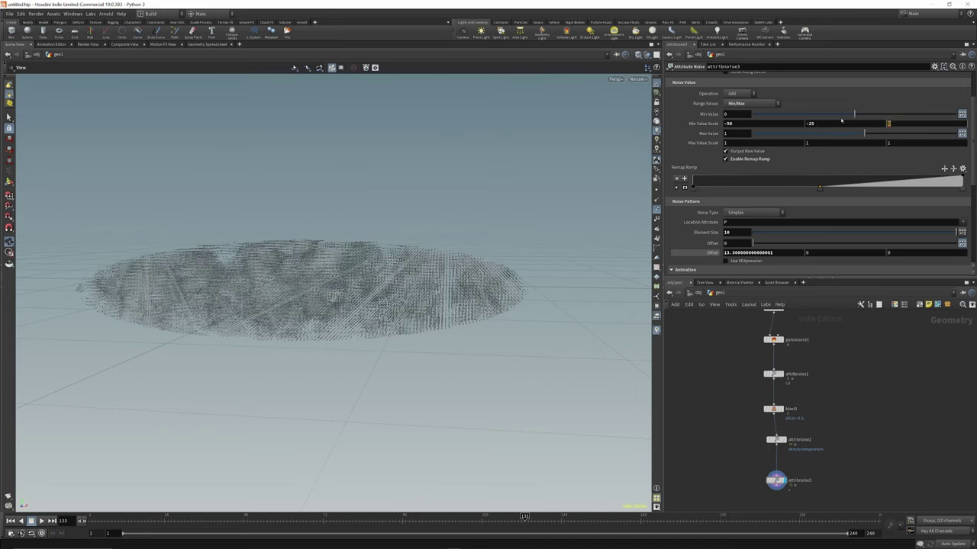
{"action": "type", "text": "-5"}
{"action": "key", "text": "Return"}
Set the velocity noise's Max Value Scale to 50, 100, 50 and compare its display with the density temperature noise.
{"action": "left_click", "coordinate": [820, 143]}
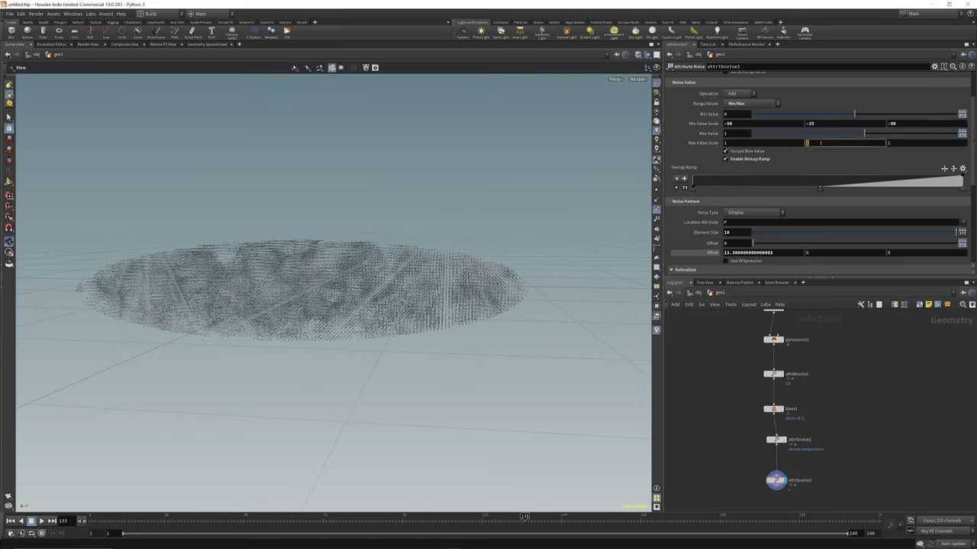
{"action": "type", "text": "100"}
{"action": "key", "text": "Return"}
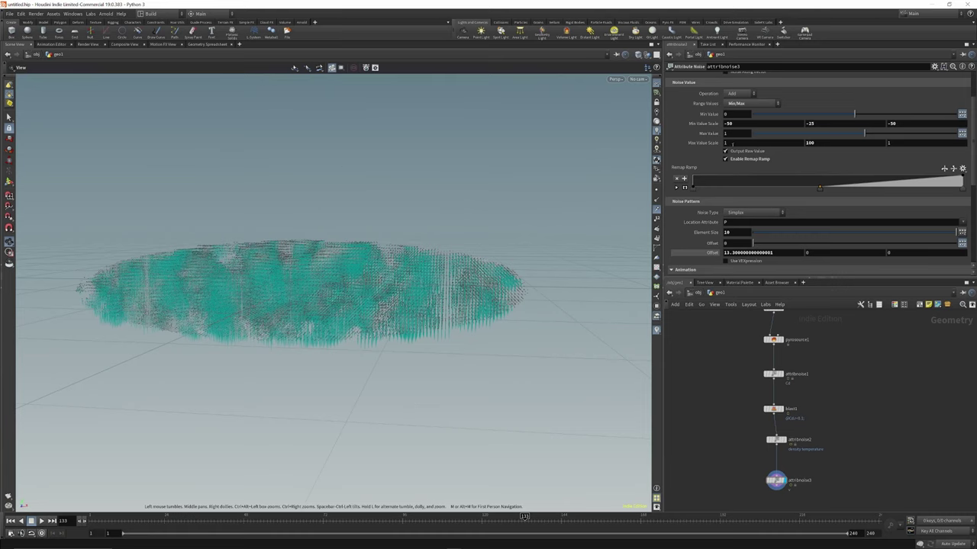
{"action": "left_click", "coordinate": [731, 142]}
{"action": "key", "text": "Return"}
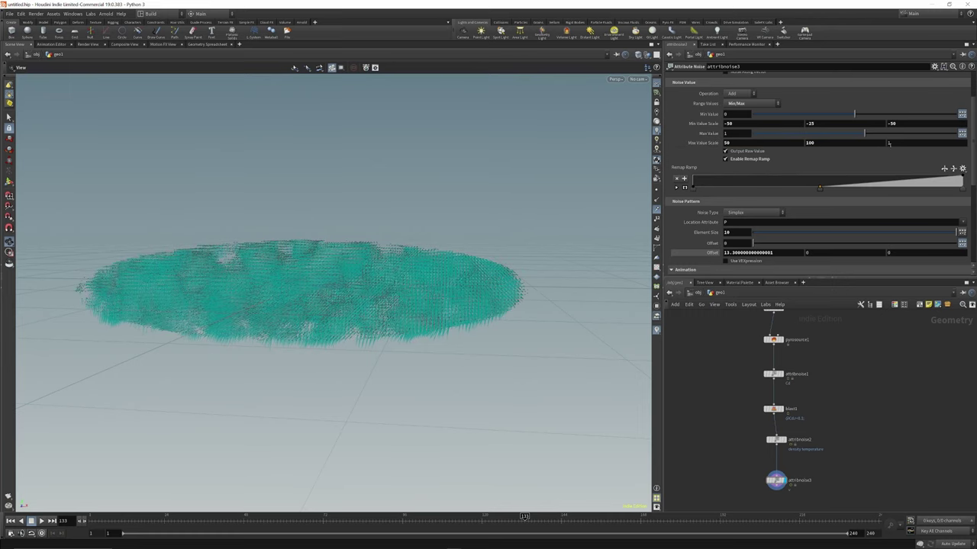
{"action": "left_click", "coordinate": [888, 143]}
{"action": "type", "text": "50"}
{"action": "key", "text": "Return"}
{"action": "mouse_move", "coordinate": [371, 318]}
{"action": "left_mouse_down"}
{"action": "mouse_move", "coordinate": [347, 304]}
{"action": "mouse_move", "coordinate": [367, 307]}
{"action": "left_mouse_up"}
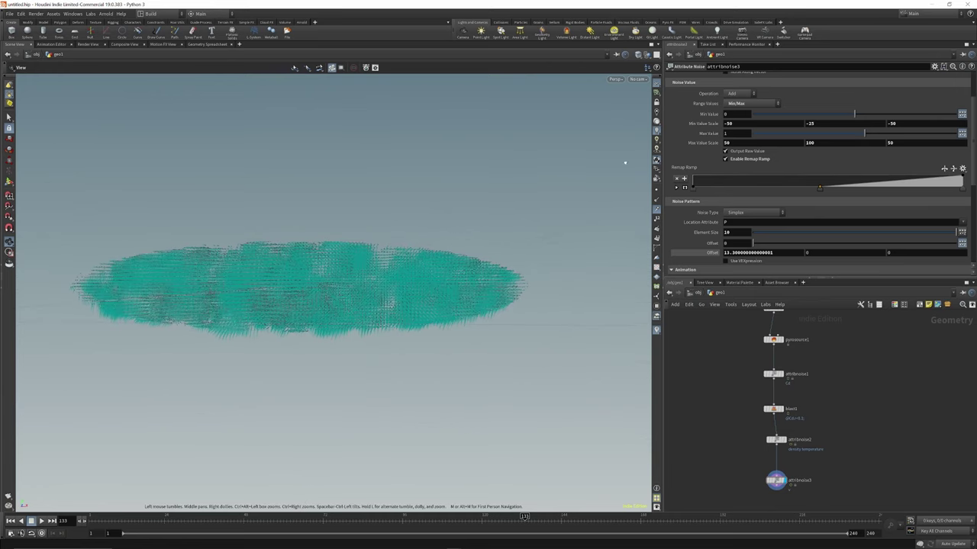
{"action": "left_click", "coordinate": [786, 432]}
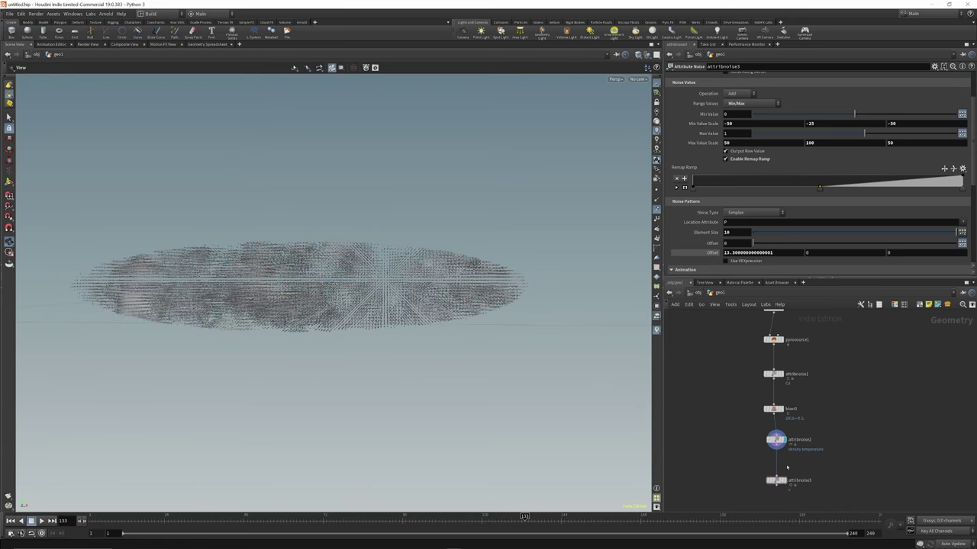
{"action": "left_click", "coordinate": [784, 481]}
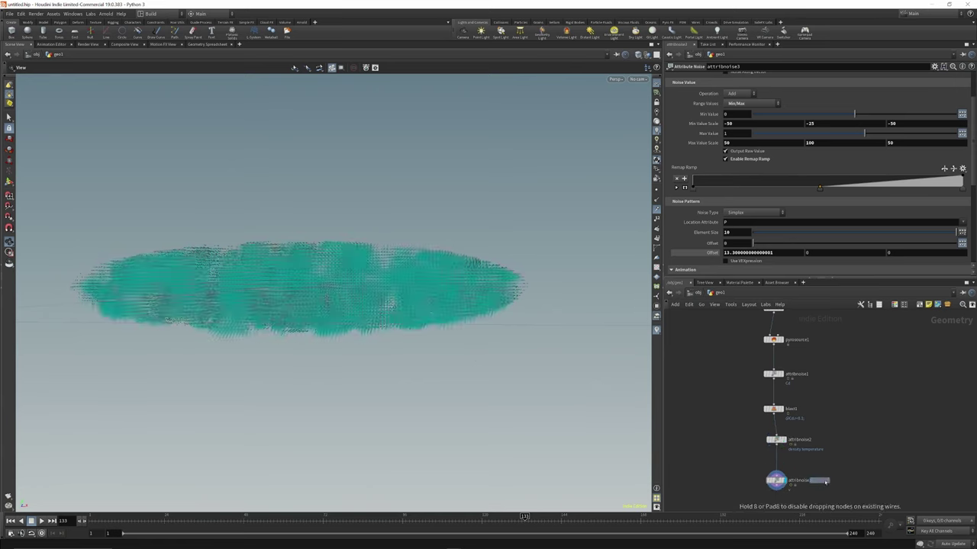
Duplicate the velocity noise as a side branch, set its Max Value Scale to 0, 100, 0, and display the original for comparison.
{"action": "left_click", "coordinate": [849, 483]}
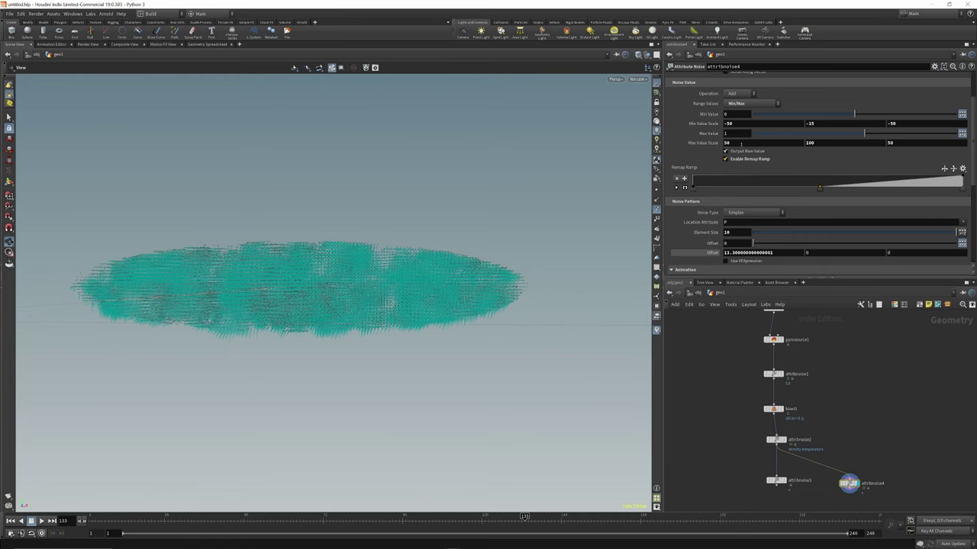
{"action": "left_click_drag", "start_coordinate": [741, 144], "coordinate": [695, 144]}
{"action": "type", "text": "0"}
{"action": "left_click_drag", "start_coordinate": [897, 143], "coordinate": [870, 145]}
{"action": "type", "text": "0"}
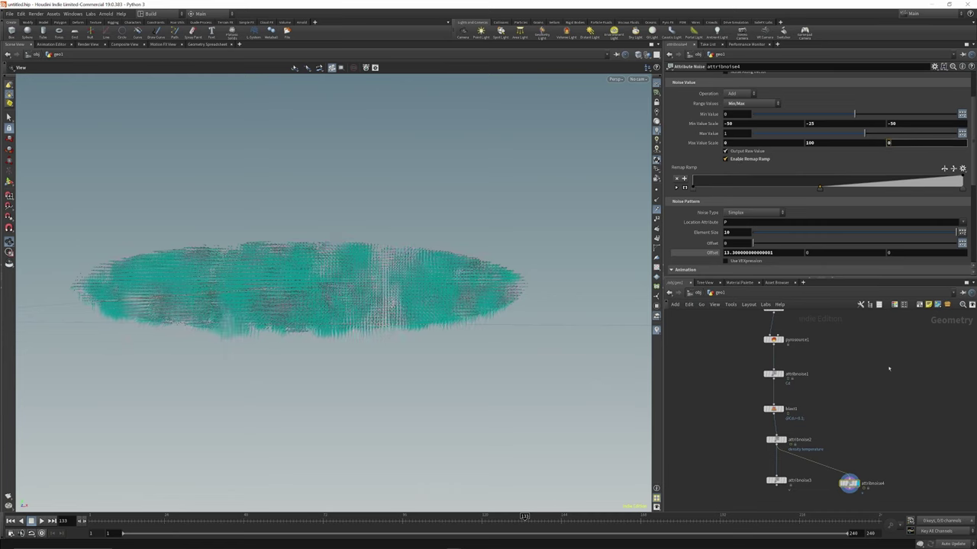
{"action": "key", "text": "Return"}
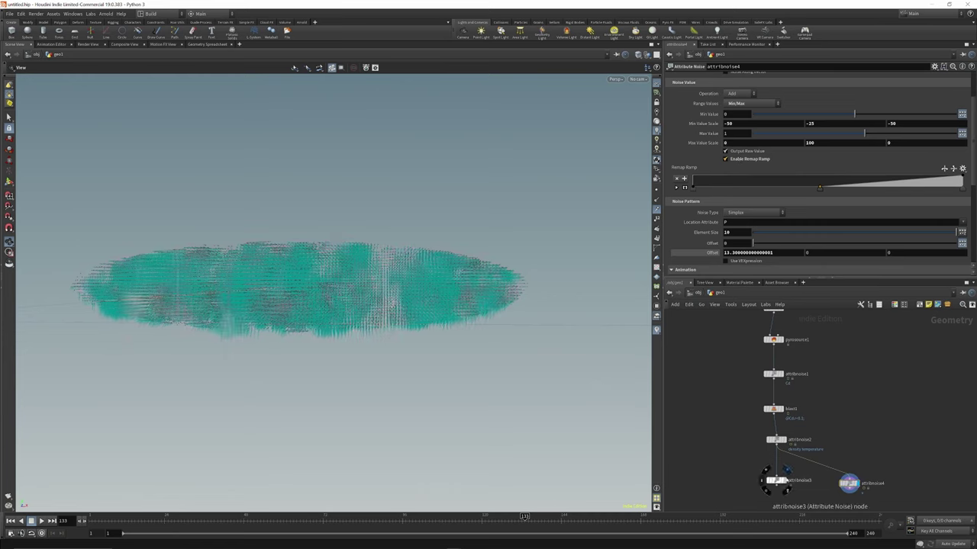
{"action": "left_click", "coordinate": [785, 470]}
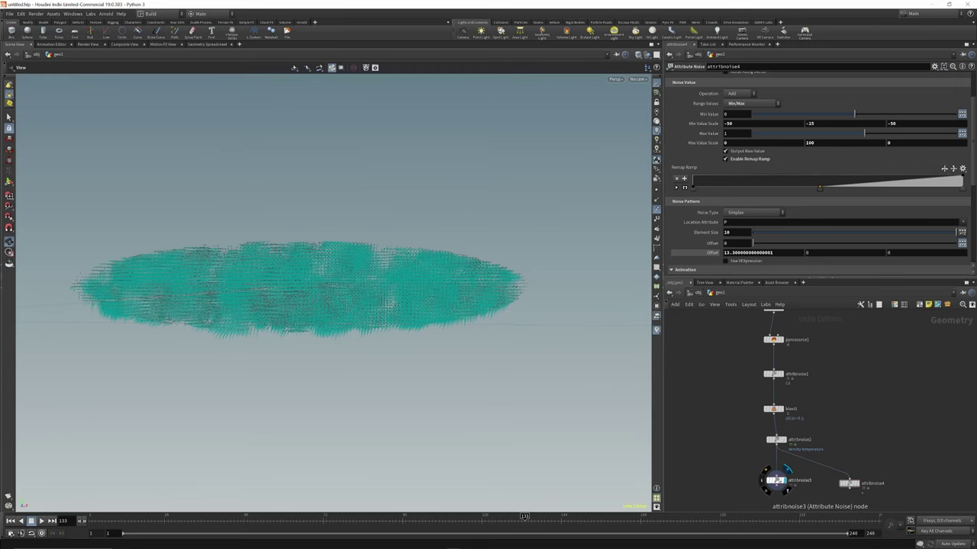
Add a Volume Rasterize Attributes node beneath the original velocity noise, attribnoise3, and connect it to that noise.
{"action": "left_click", "coordinate": [775, 480]}
{"action": "scroll", "coordinate": [814, 362], "scroll_direction": "down", "scroll_amount": 2}
{"action": "scroll", "coordinate": [802, 457], "scroll_direction": "up", "scroll_amount": 3}
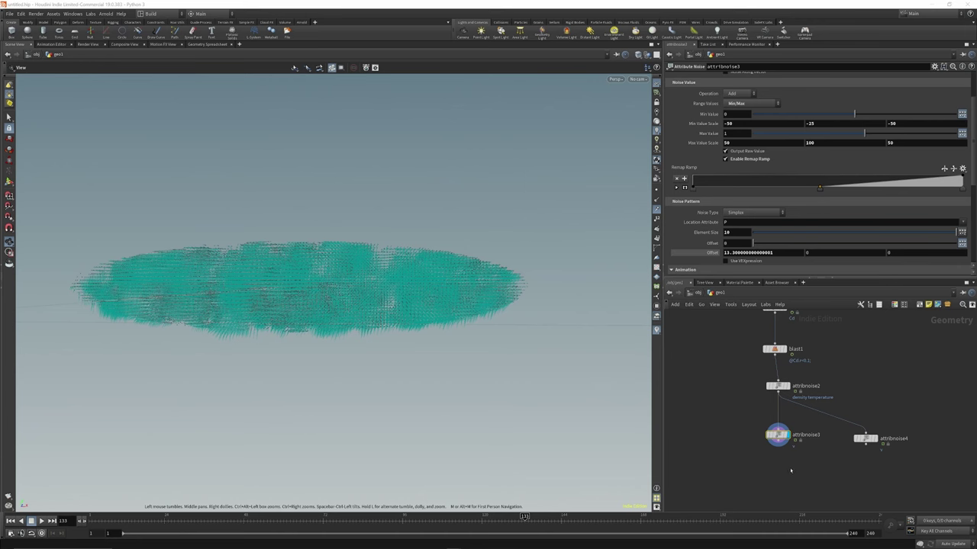
{"action": "scroll", "coordinate": [787, 475], "scroll_direction": "up", "scroll_amount": 1}
{"action": "key", "text": "Tab"}
{"action": "type", "text": "at"}
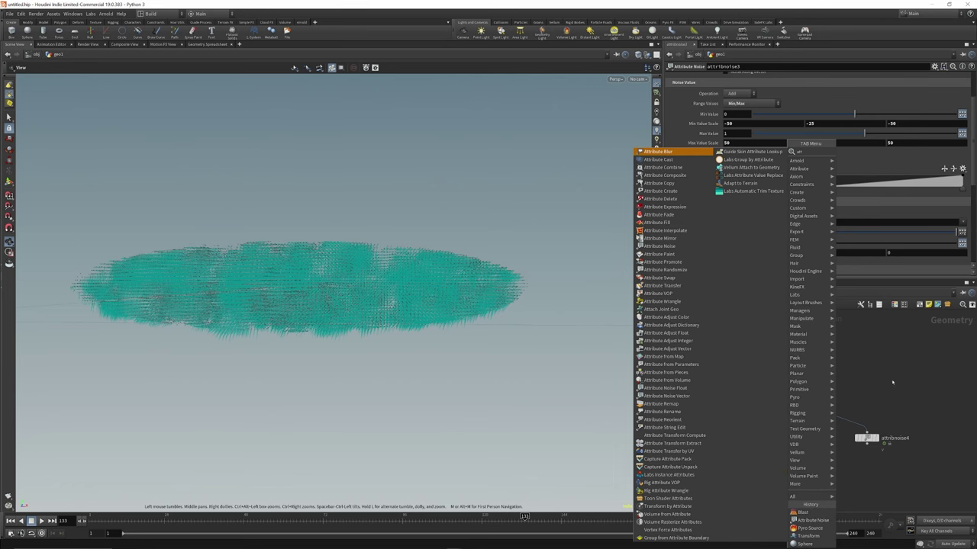
{"action": "key", "text": "BackSpace"}
{"action": "key", "text": "BackSpace"}
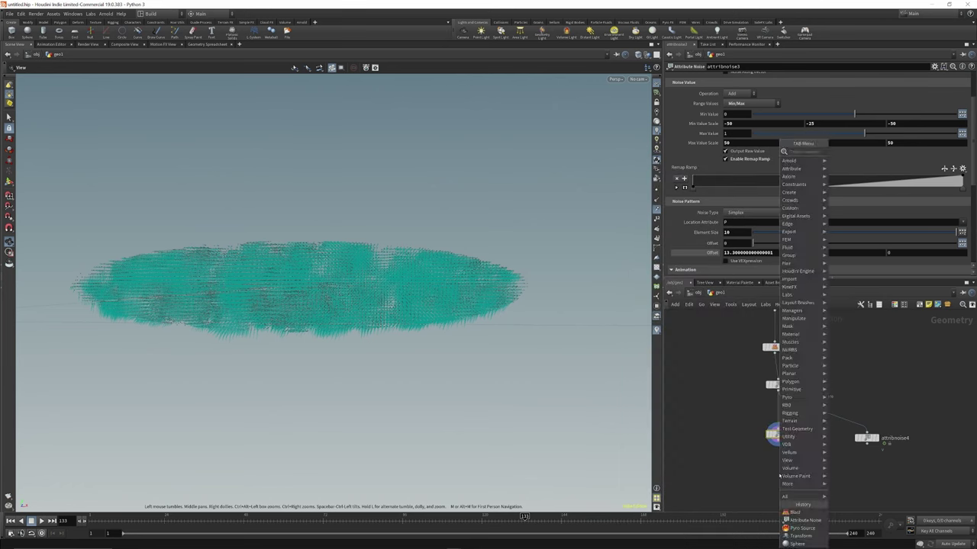
{"action": "mouse_move", "coordinate": [780, 476]}
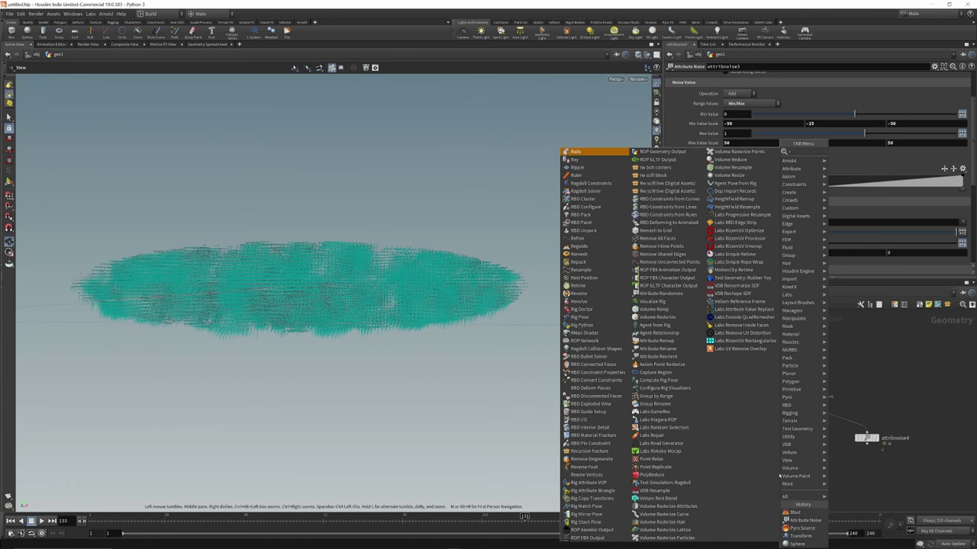
{"action": "type", "text": "volume ra"}
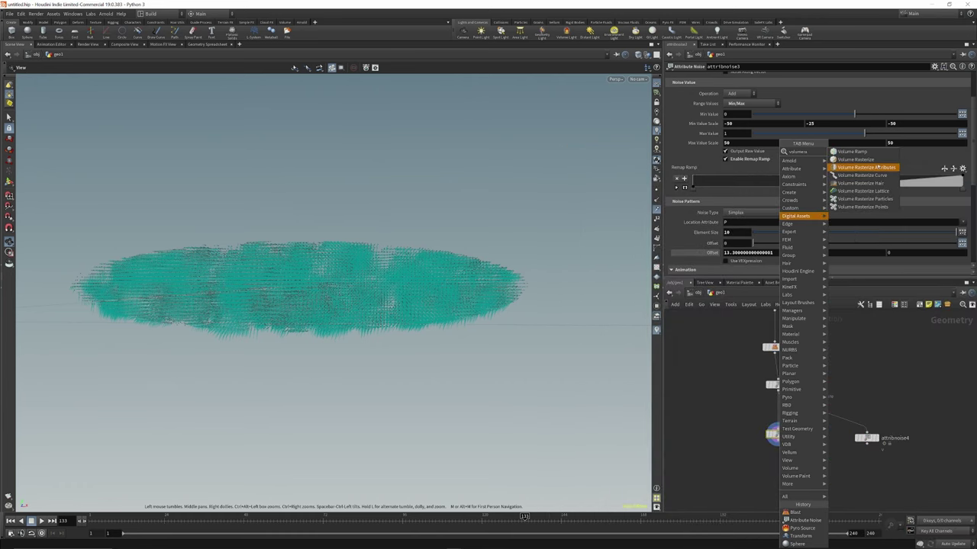
{"action": "left_click", "coordinate": [858, 167]}
{"action": "left_click", "coordinate": [778, 482]}
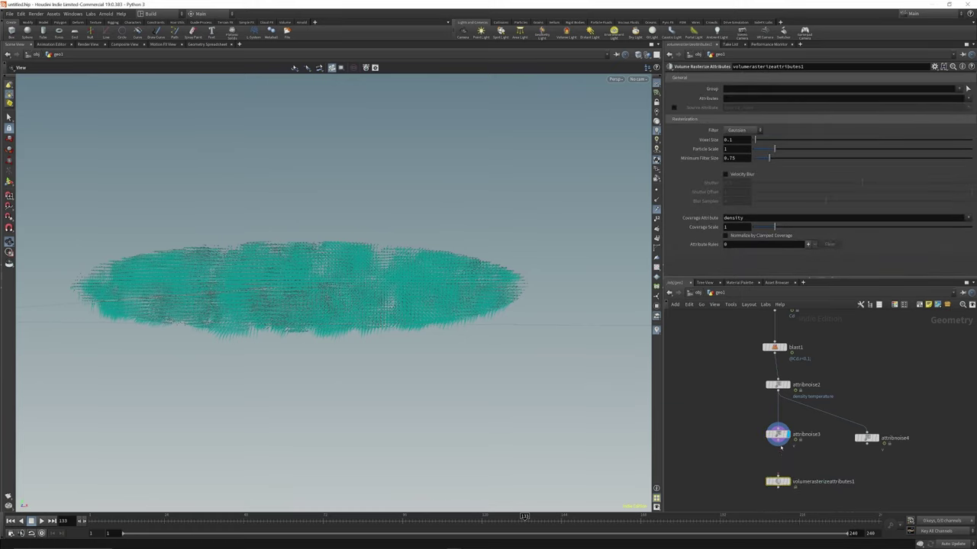
Choose density, temperature and v as the attributes to rasterize into volumes.
{"action": "left_click", "coordinate": [969, 99]}
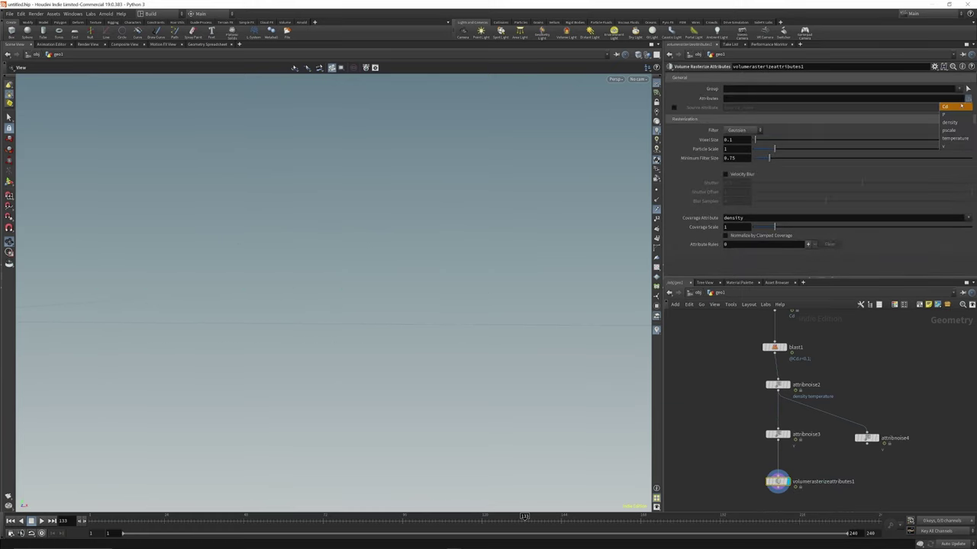
{"action": "left_click", "coordinate": [953, 123]}
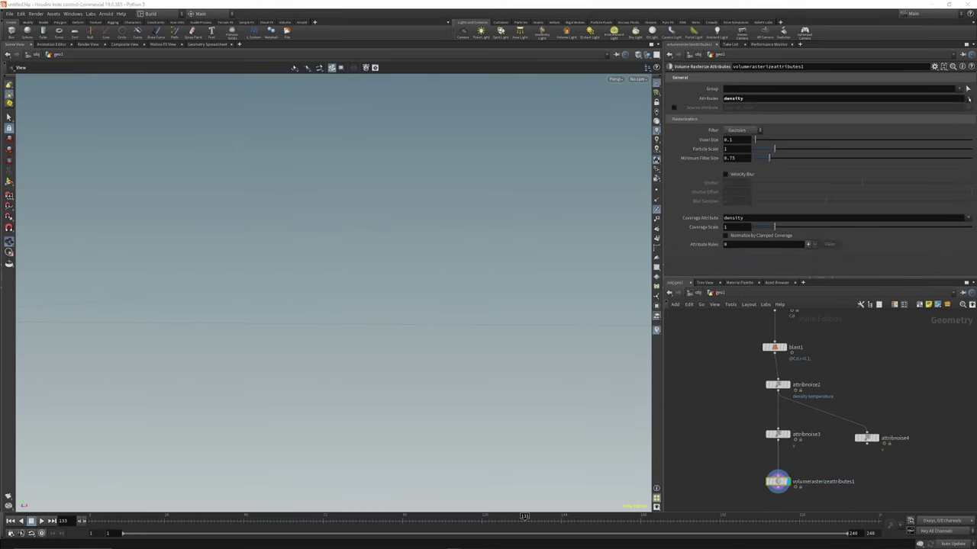
{"action": "left_click", "coordinate": [969, 98]}
{"action": "left_click", "coordinate": [963, 140]}
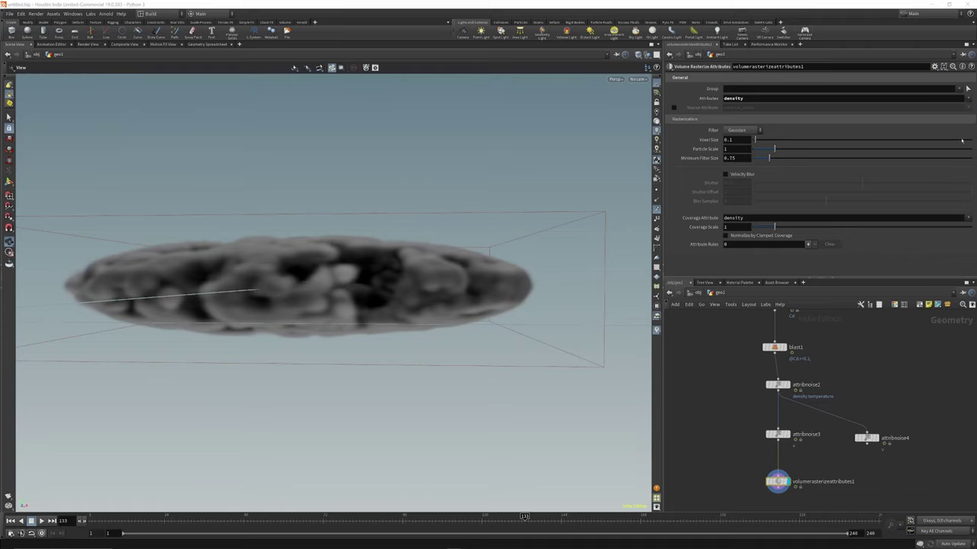
{"action": "left_click", "coordinate": [968, 99]}
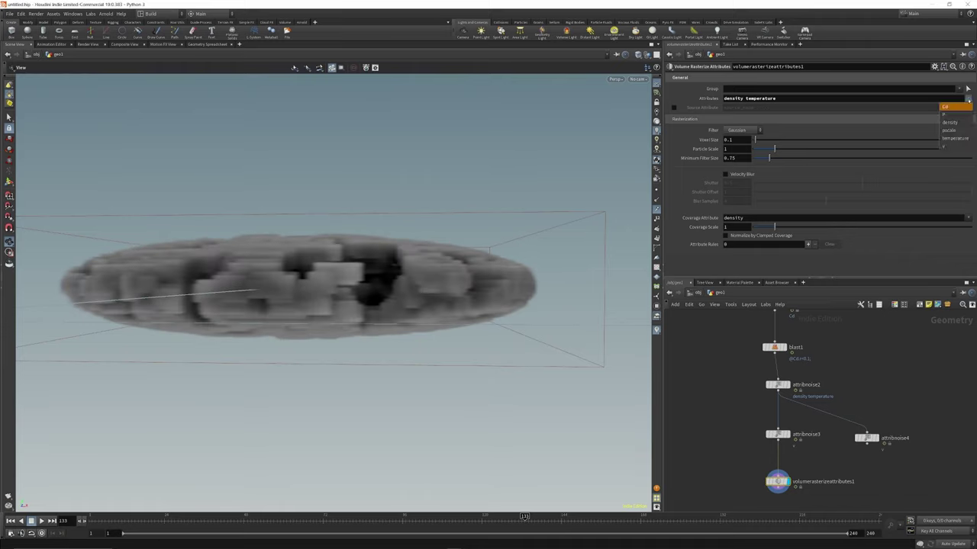
{"action": "left_click", "coordinate": [960, 151]}
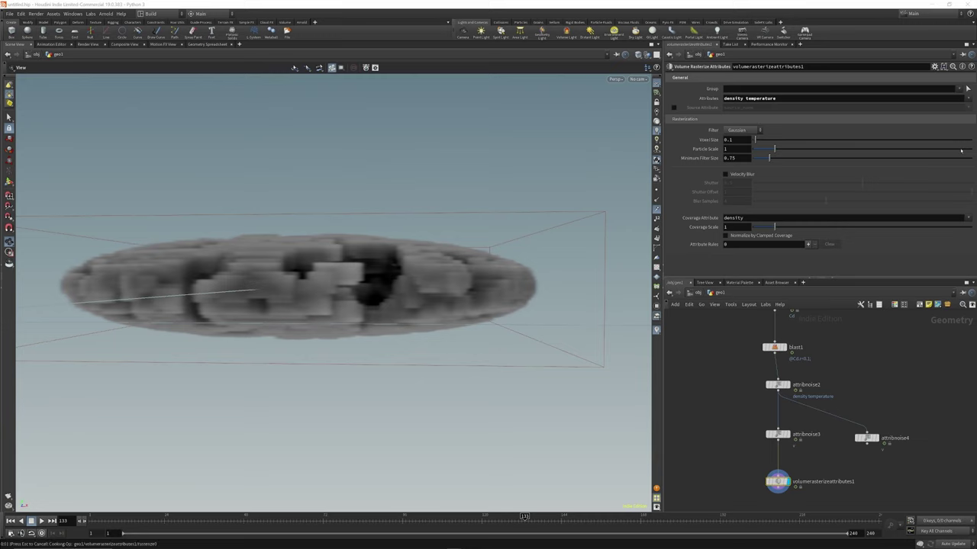
Add a Volume Visualization node as a side branch connected to the rasterized volumes.
{"action": "scroll", "coordinate": [779, 377], "scroll_direction": "down", "scroll_amount": 3}
{"action": "scroll", "coordinate": [808, 441], "scroll_direction": "up", "scroll_amount": 3}
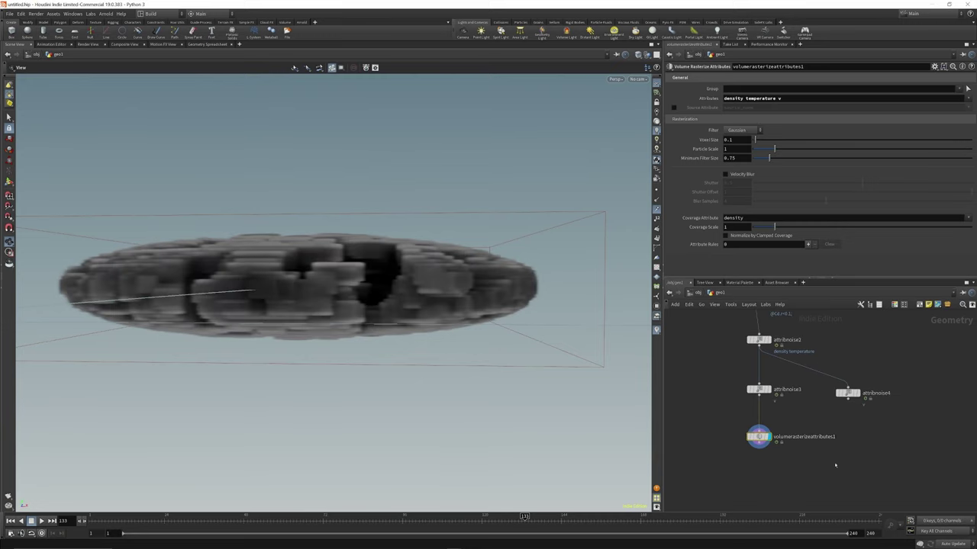
{"action": "key", "text": "Tab"}
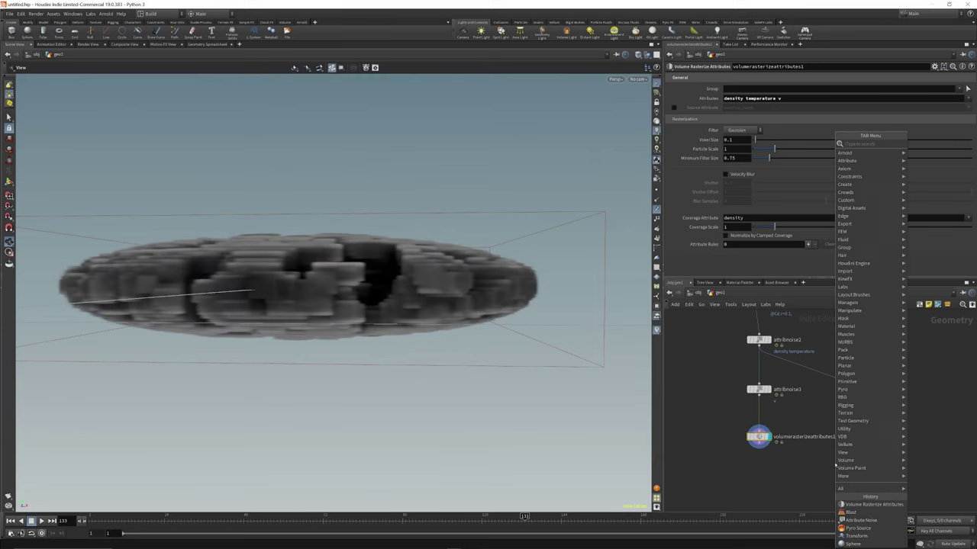
{"action": "type", "text": "volume"}
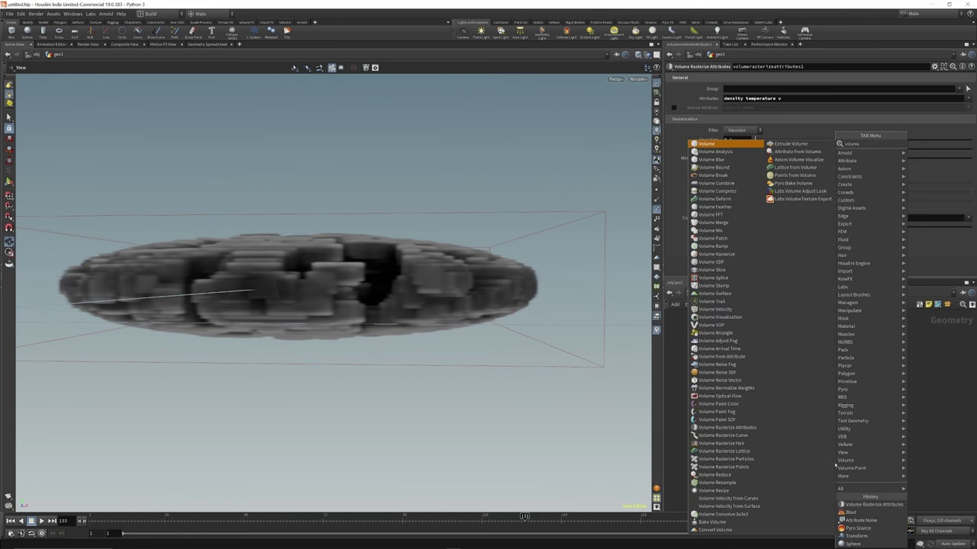
{"action": "type", "text": " vi"}
{"action": "key", "text": "Return"}
{"action": "left_click", "coordinate": [847, 479]}
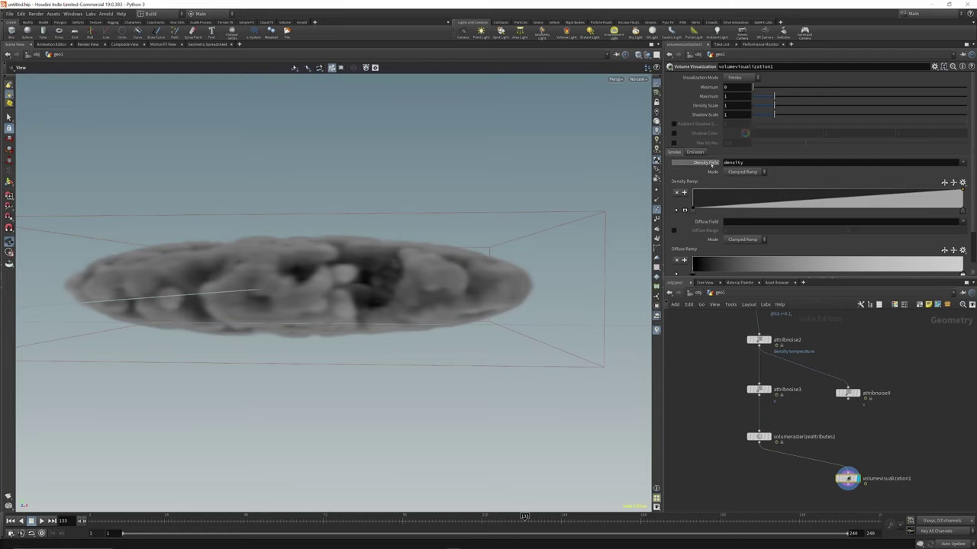
Preview temperature and v as the visualization's density field, and return the field to density.
{"action": "left_click", "coordinate": [962, 162]}
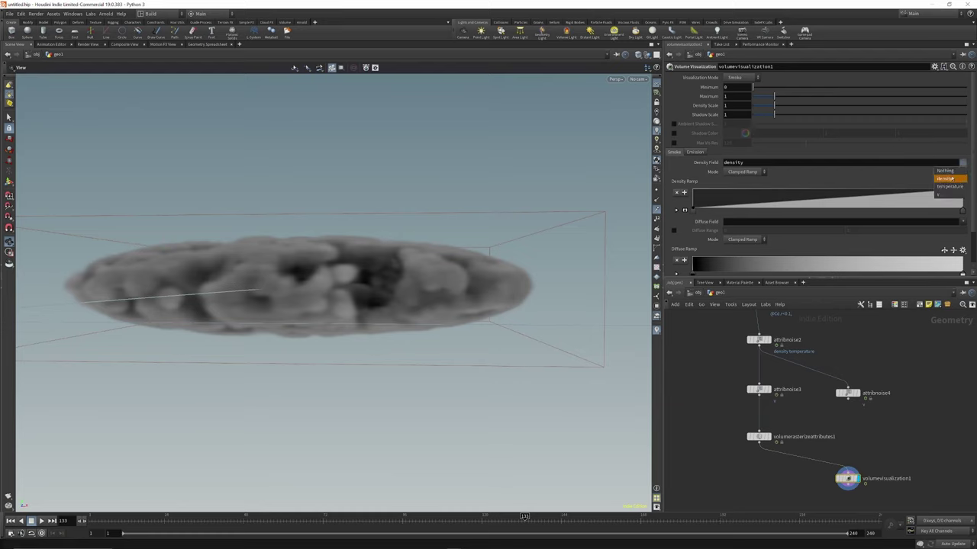
{"action": "left_click", "coordinate": [948, 186]}
{"action": "left_click", "coordinate": [962, 162]}
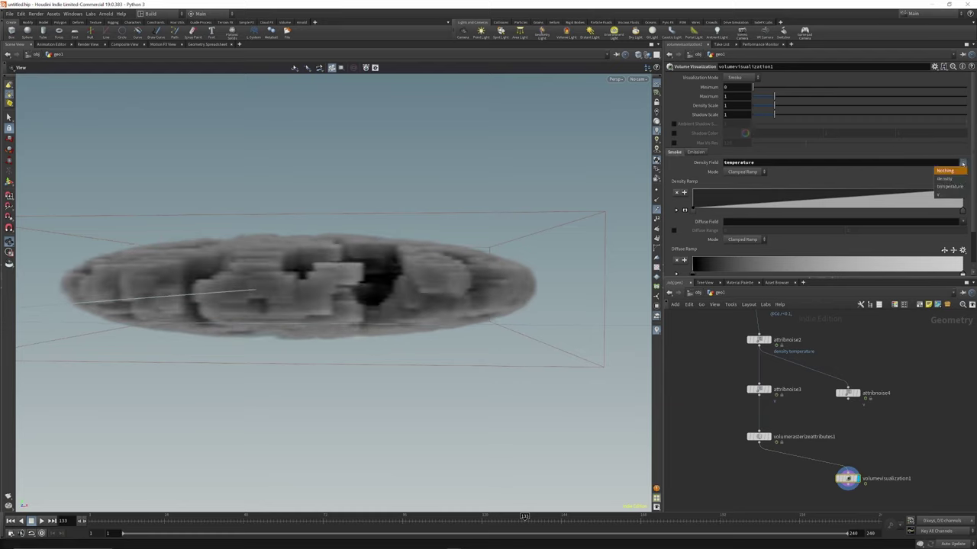
{"action": "left_click", "coordinate": [949, 195]}
{"action": "left_click", "coordinate": [962, 162]}
{"action": "left_click", "coordinate": [949, 177]}
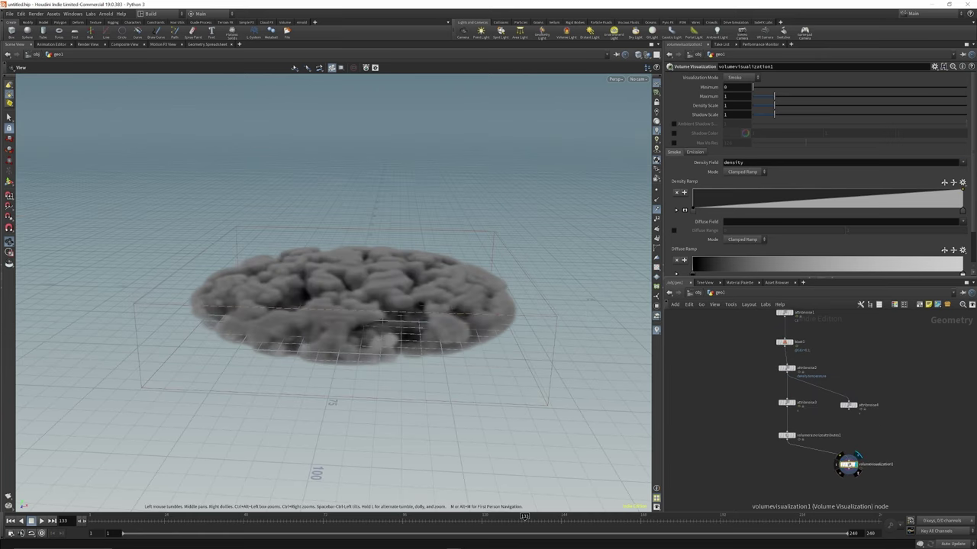
Add a DOP Network below the Volume Rasterize Attributes node and feed the rasterized volumes into it.
{"action": "key", "text": "Tab"}
{"action": "left_click", "coordinate": [780, 484]}
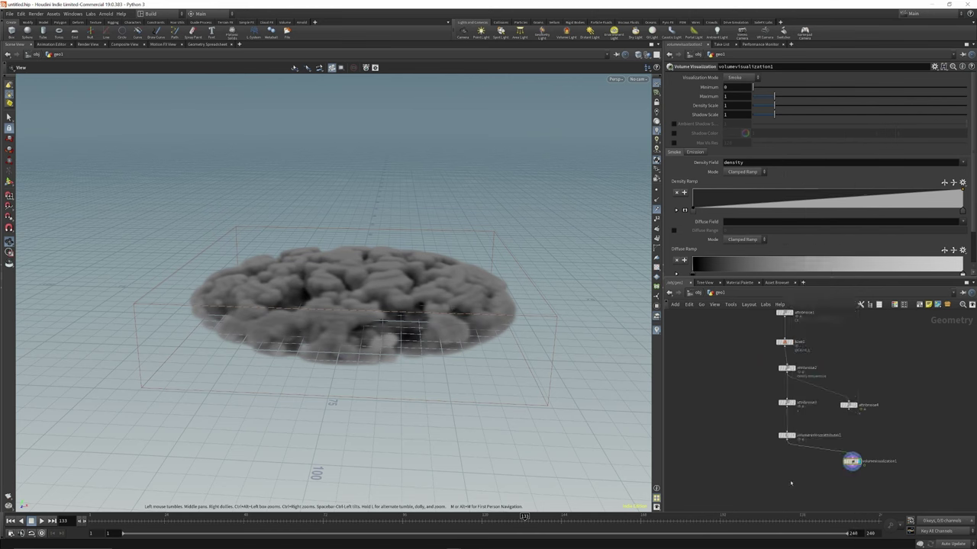
{"action": "key", "text": "Tab"}
{"action": "type", "text": "dop"}
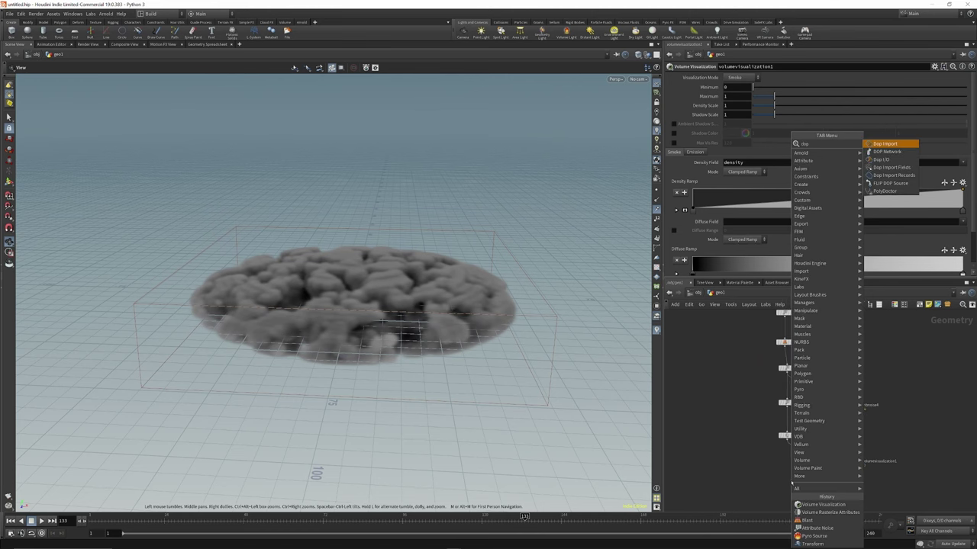
{"action": "key", "text": "Return"}
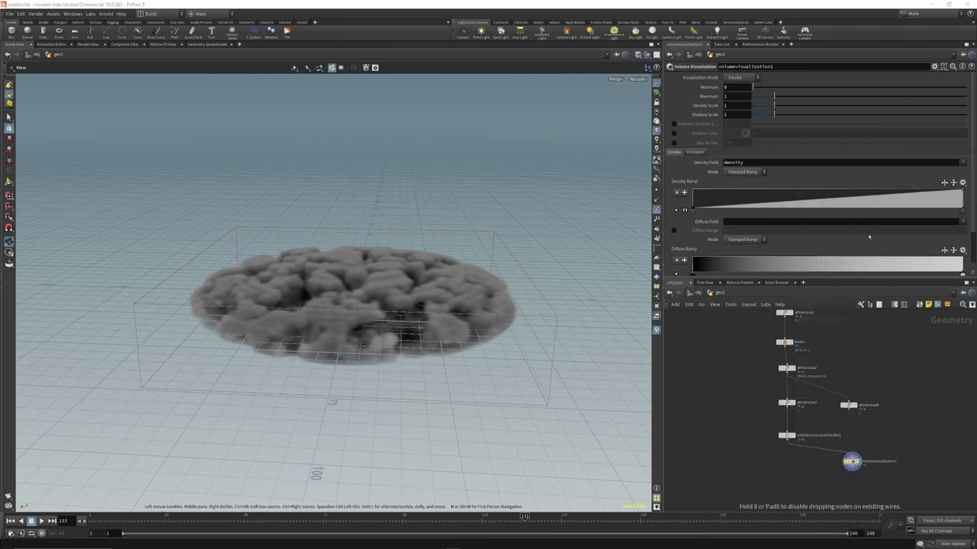
{"action": "left_click", "coordinate": [795, 482]}
{"action": "scroll", "coordinate": [794, 482], "scroll_direction": "up", "scroll_amount": 3}
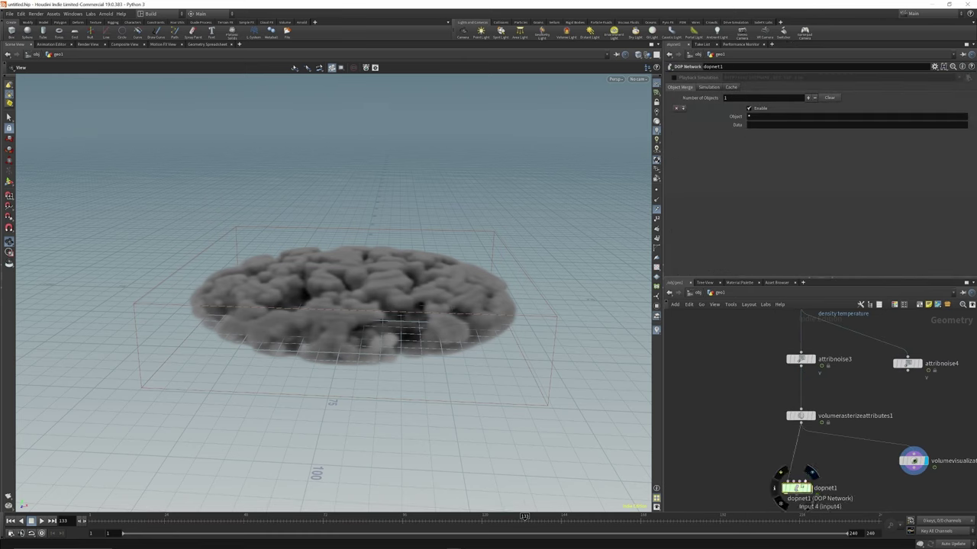
Add a DOP I/O node beneath the DOP Network.
{"action": "scroll", "coordinate": [809, 457], "scroll_direction": "down", "scroll_amount": 2}
{"action": "key", "text": "Tab"}
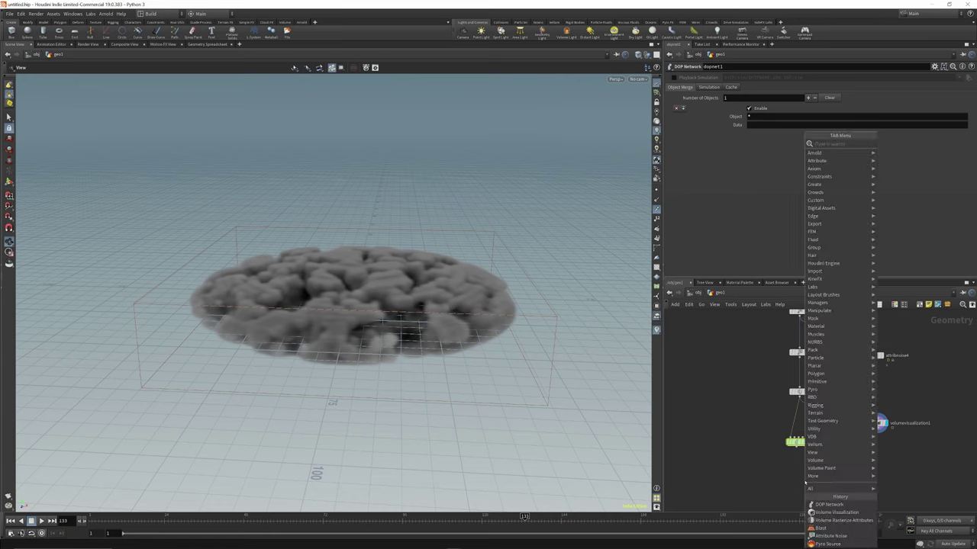
{"action": "key", "text": "Escape"}
{"action": "key", "text": "Tab"}
{"action": "key", "text": "Escape"}
{"action": "key", "text": "Tab"}
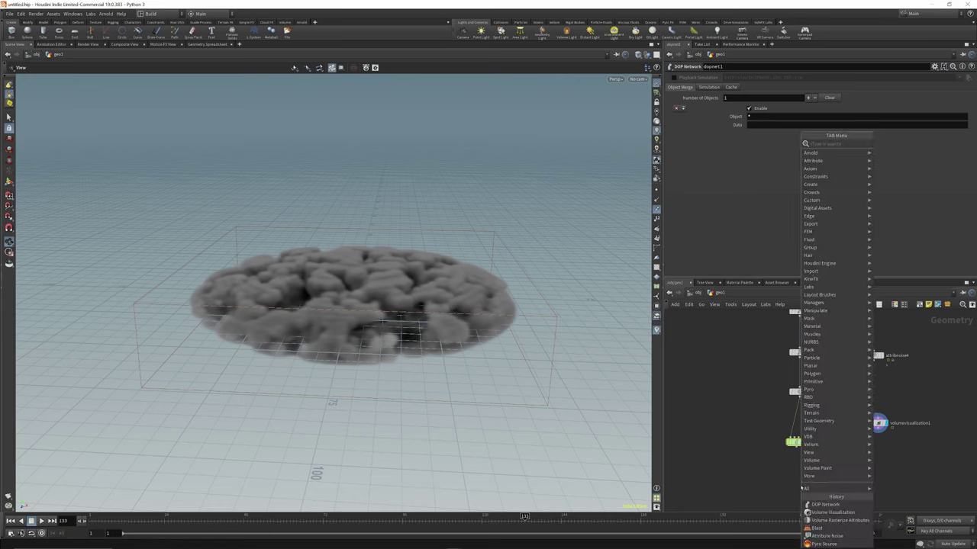
{"action": "type", "text": "dop"}
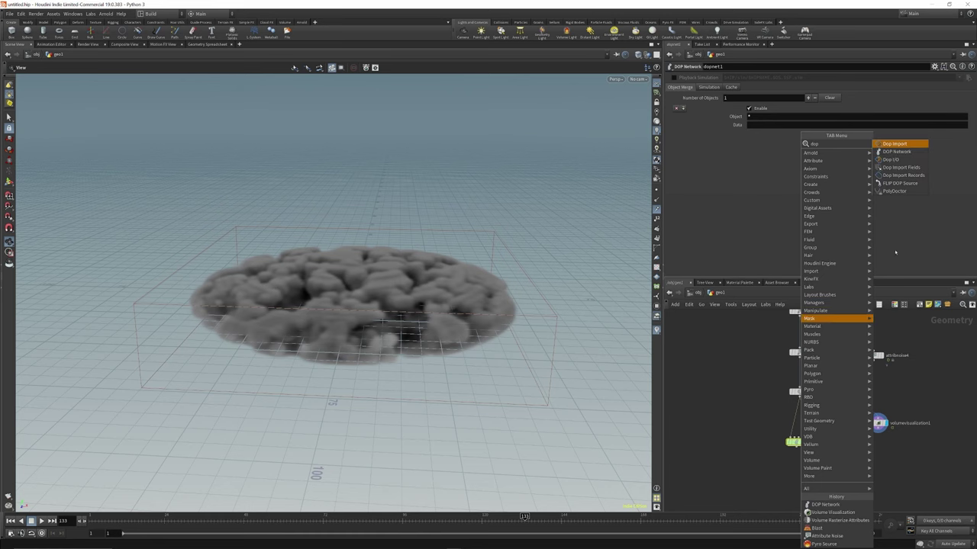
{"action": "left_click", "coordinate": [890, 160]}
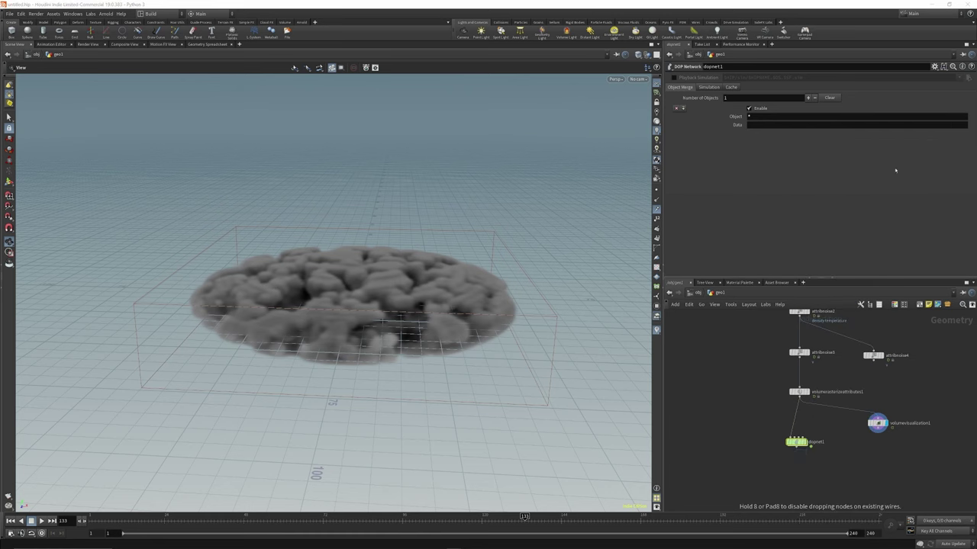
{"action": "left_click", "coordinate": [798, 482]}
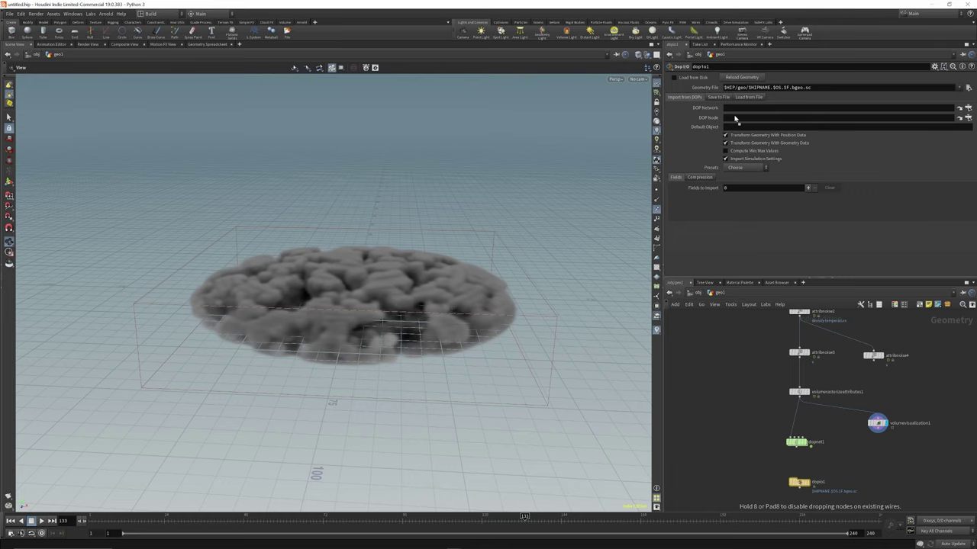
{"action": "left_click_drag", "start_coordinate": [734, 117], "coordinate": [730, 108]}
Go inside the DOP Network and add a Smoke Solver (Sparse) above the output node.
{"action": "double_click", "coordinate": [796, 443]}
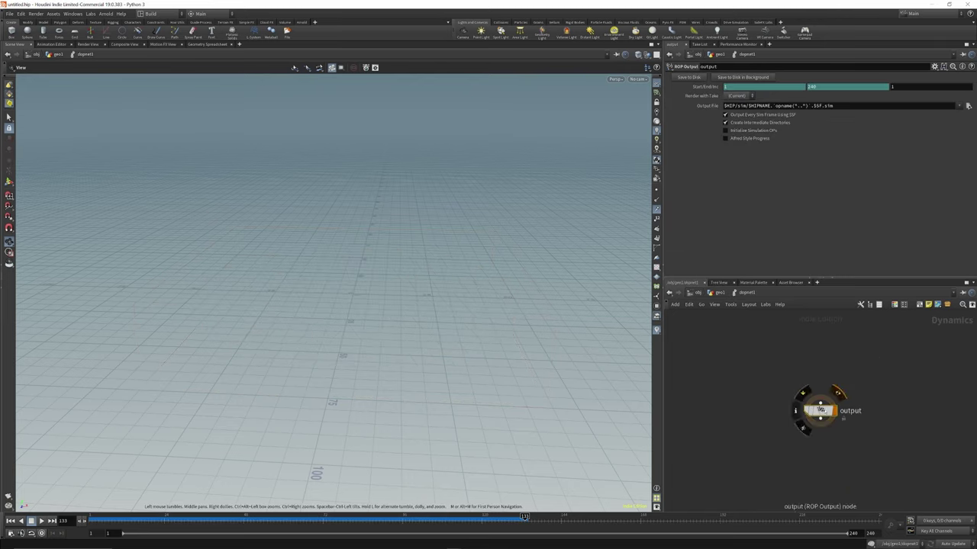
{"action": "key", "text": "Tab"}
{"action": "key", "text": "Escape"}
{"action": "key", "text": "Tab"}
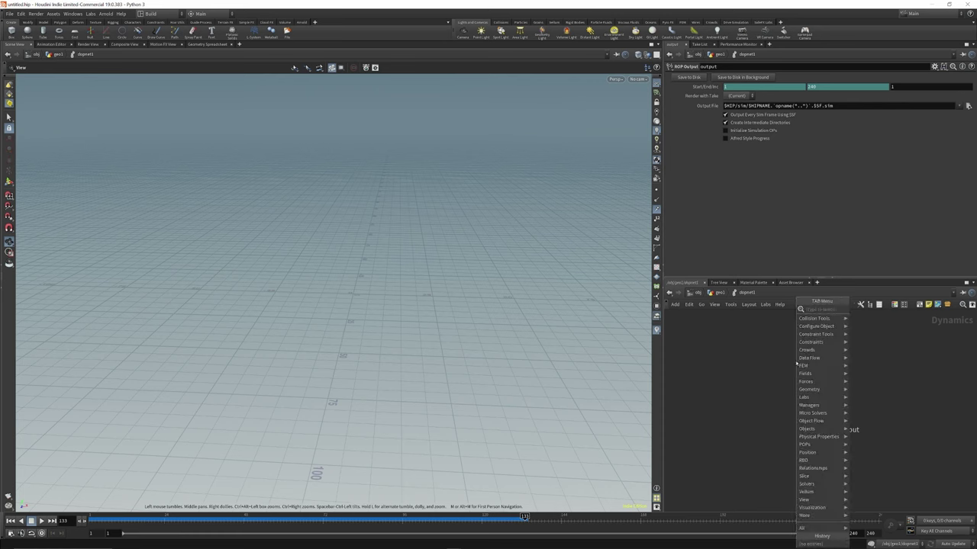
{"action": "type", "text": "smoke"}
{"action": "left_click", "coordinate": [882, 341]}
{"action": "left_click", "coordinate": [814, 362]}
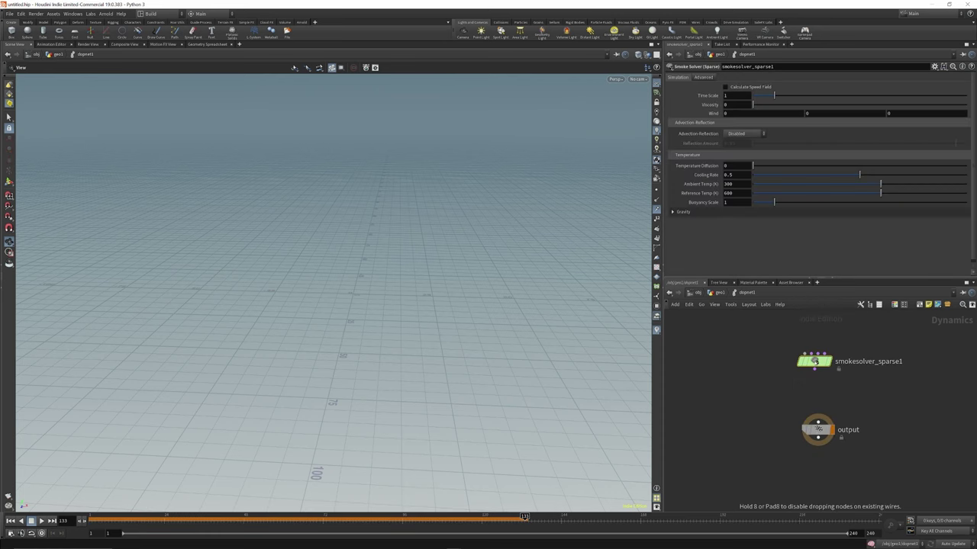
Add a Smoke Object (Sparse) above the sparse smoke solver and connect it to the solver's object input.
{"action": "scroll", "coordinate": [827, 428], "scroll_direction": "down", "scroll_amount": 3}
{"action": "scroll", "coordinate": [802, 360], "scroll_direction": "up", "scroll_amount": 3}
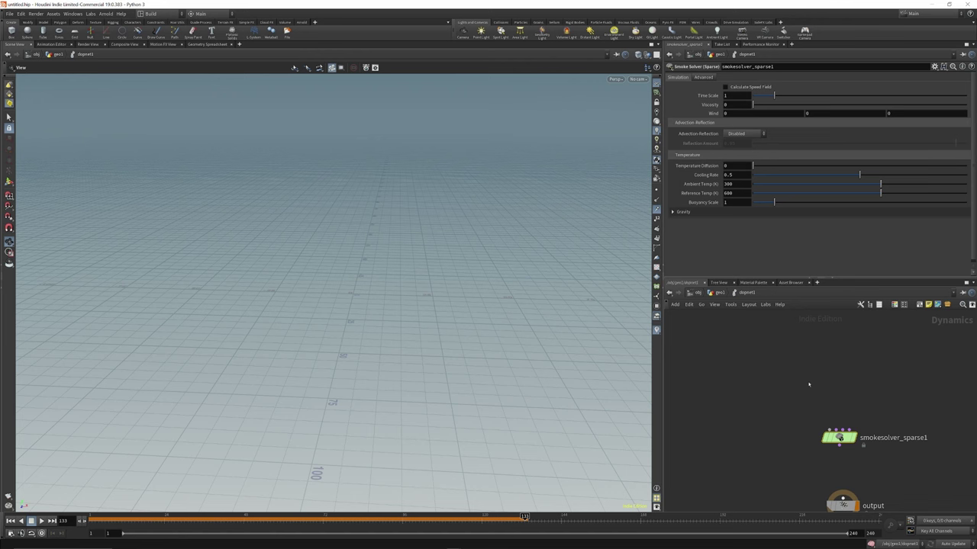
{"action": "key", "text": "Tab"}
{"action": "type", "text": "smoke"}
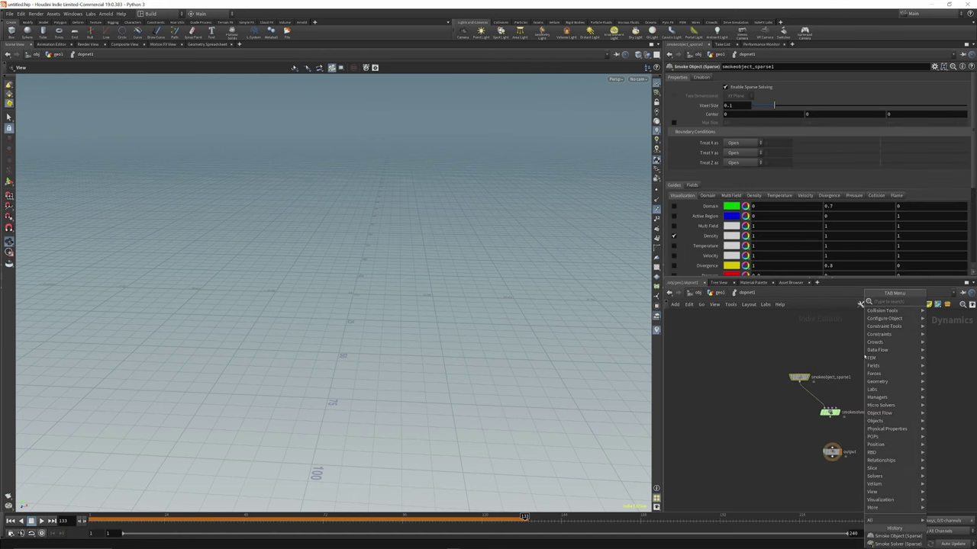
Add a Volume Source node above the sparse smoke solver and connect it to the solver's sourcing input.
{"action": "type", "text": "volu"}
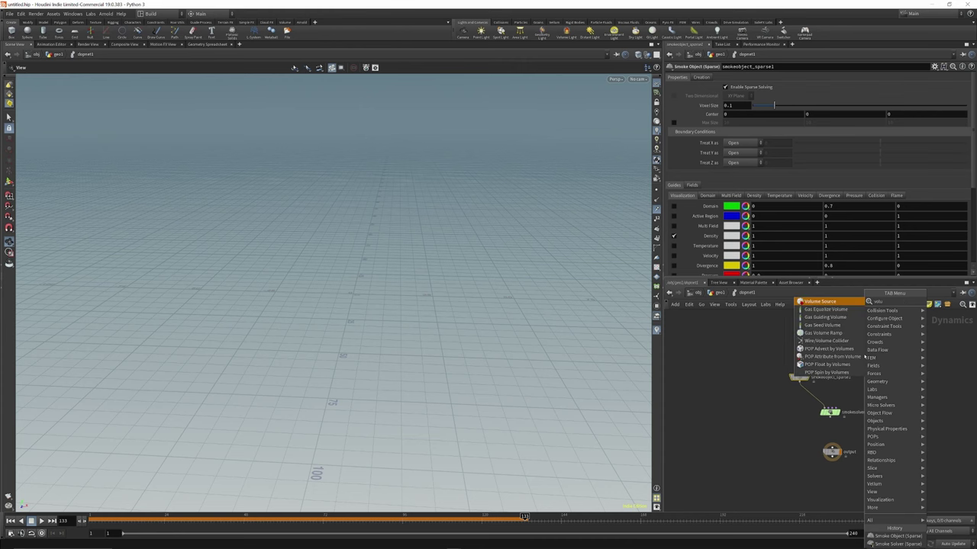
{"action": "key", "text": "Return"}
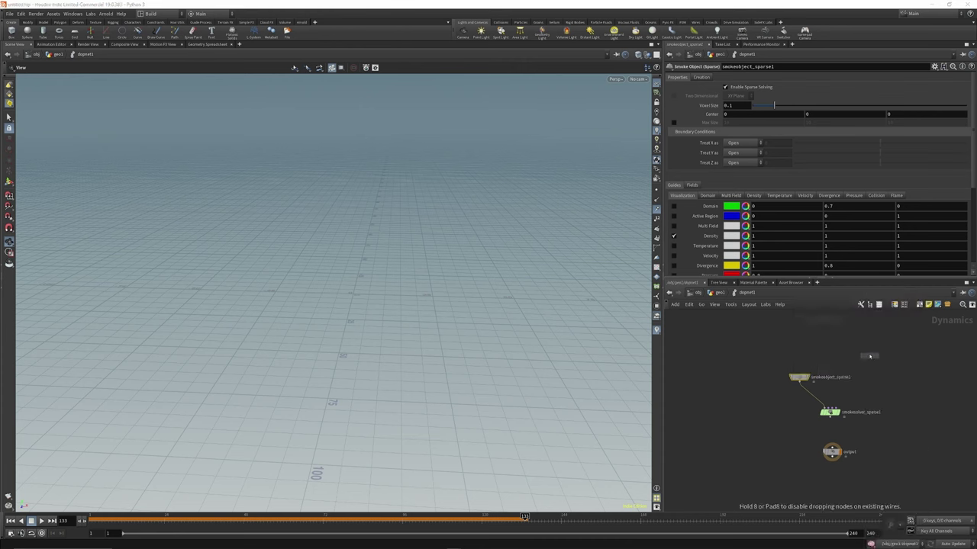
{"action": "left_click", "coordinate": [868, 346]}
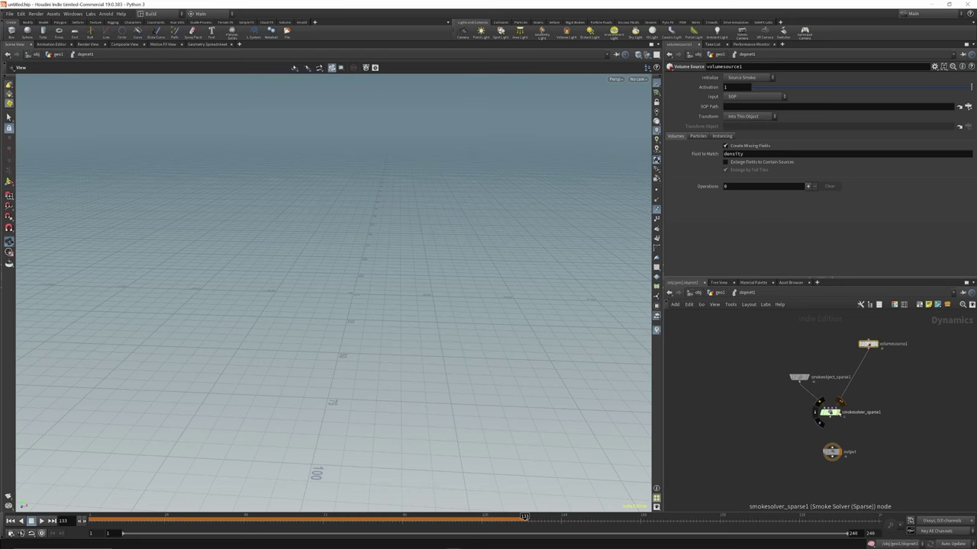
Connect the sparse smoke solver's output to the DOP Network's output node.
{"action": "scroll", "coordinate": [824, 413], "scroll_direction": "up", "scroll_amount": 3}
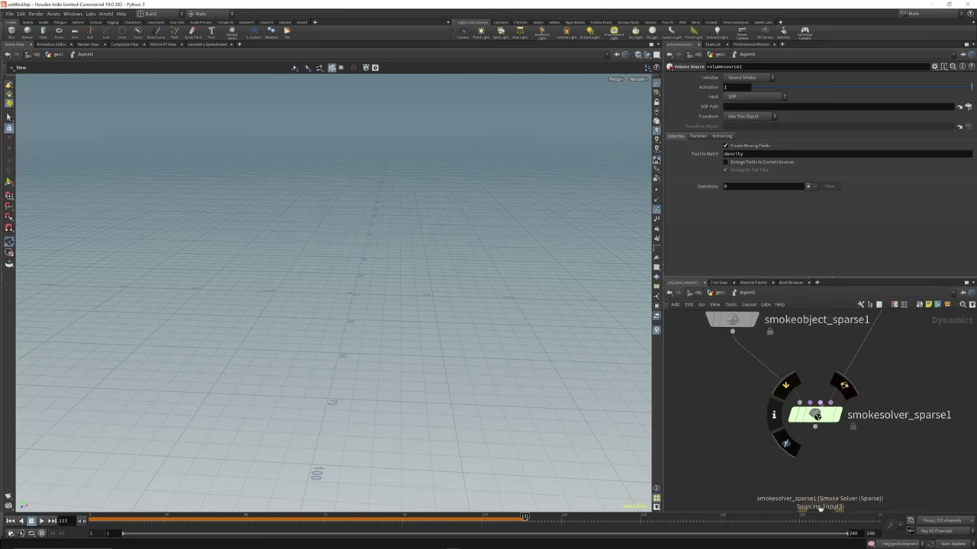
{"action": "left_click", "coordinate": [819, 402]}
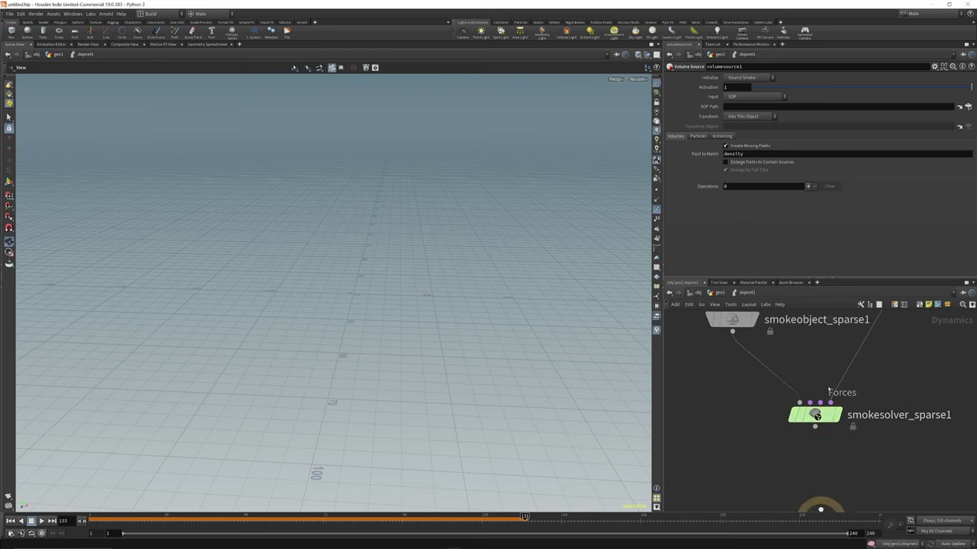
{"action": "left_click_drag", "start_coordinate": [821, 402], "coordinate": [821, 403]}
{"action": "scroll", "coordinate": [849, 391], "scroll_direction": "down", "scroll_amount": 5}
{"action": "scroll", "coordinate": [849, 392], "scroll_direction": "up", "scroll_amount": 4}
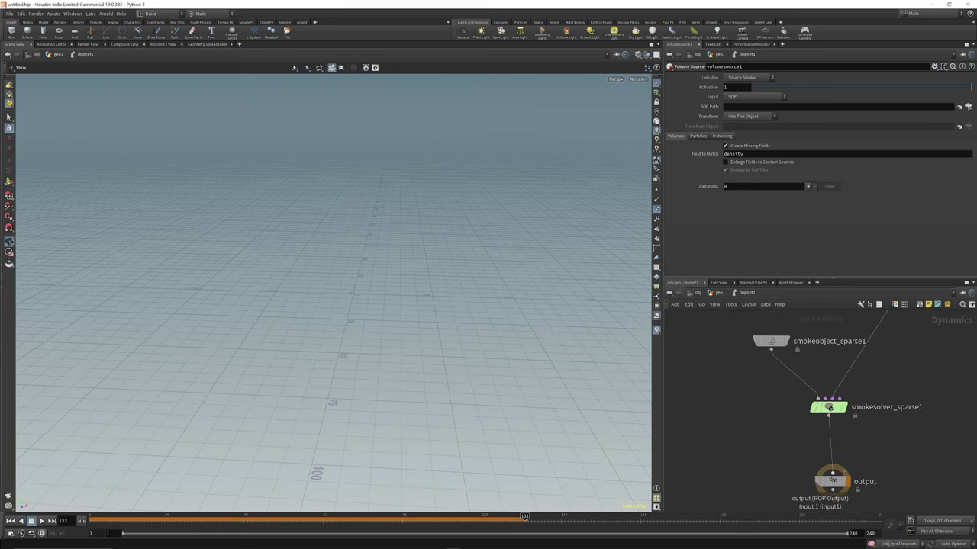
{"action": "scroll", "coordinate": [861, 420], "scroll_direction": "down", "scroll_amount": 2}
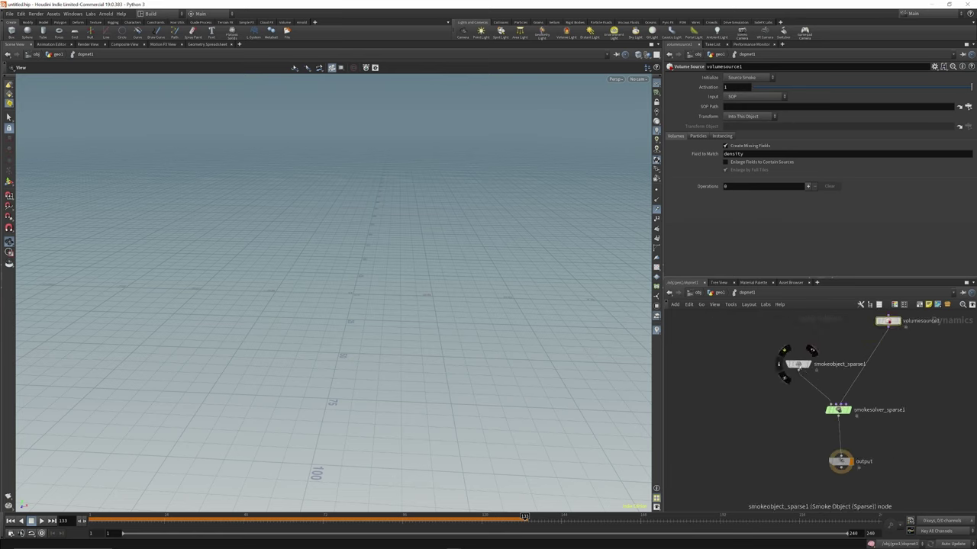
Set the sparse smoke object's voxel size to 1 and return the timeline to the first frame.
{"action": "left_click_drag", "start_coordinate": [798, 366], "coordinate": [782, 370]}
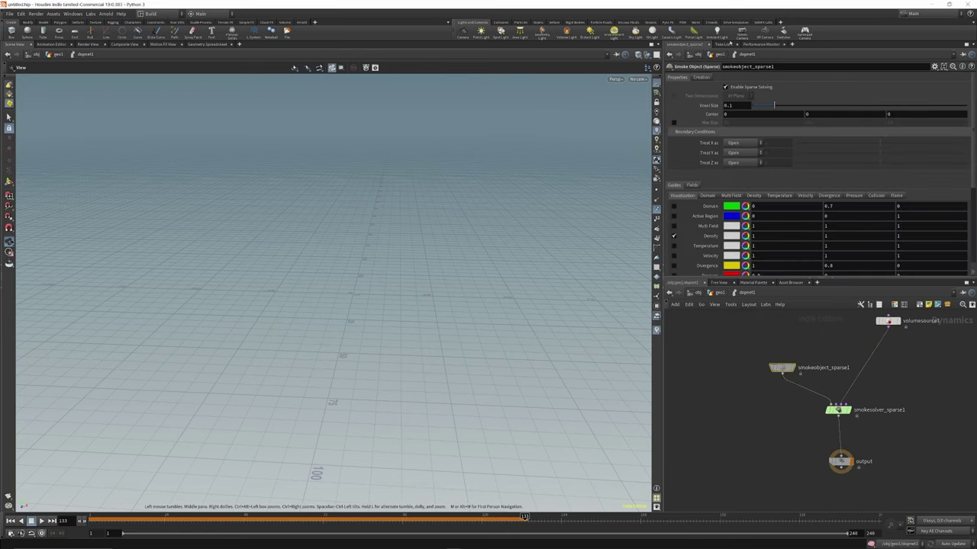
{"action": "double_click", "coordinate": [736, 105]}
{"action": "type", "text": "1"}
{"action": "key", "text": "Return"}
{"action": "key", "text": "ctrl+Up"}
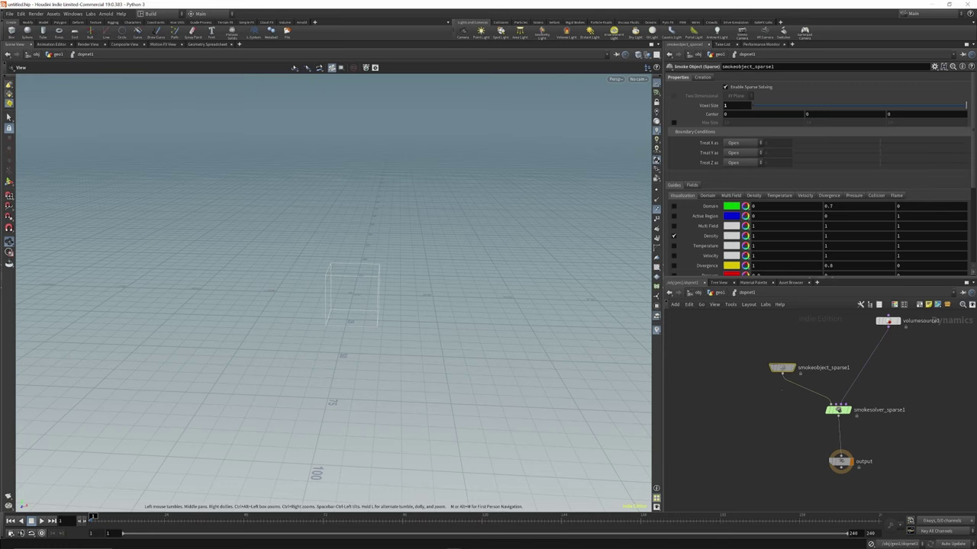
Initialize the Volume Source node with the Source Smoke preset.
{"action": "scroll", "coordinate": [885, 332], "scroll_direction": "up", "scroll_amount": 3}
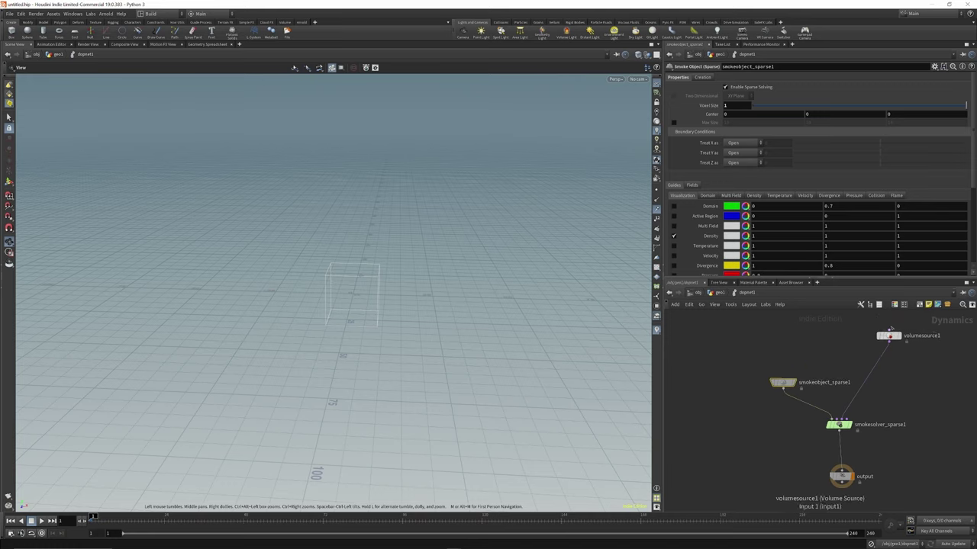
{"action": "left_click", "coordinate": [885, 337]}
{"action": "left_click", "coordinate": [739, 78]}
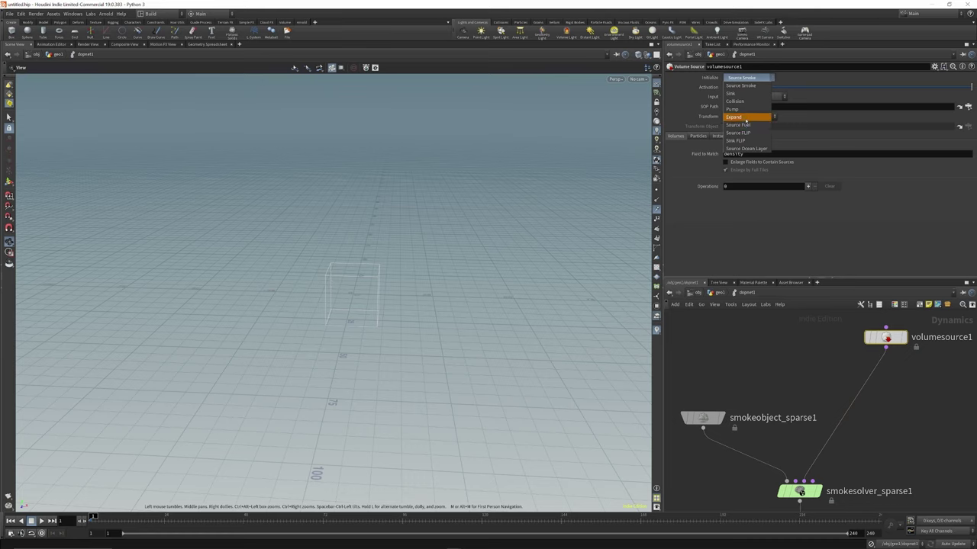
{"action": "left_click", "coordinate": [745, 118]}
{"action": "left_click", "coordinate": [748, 79]}
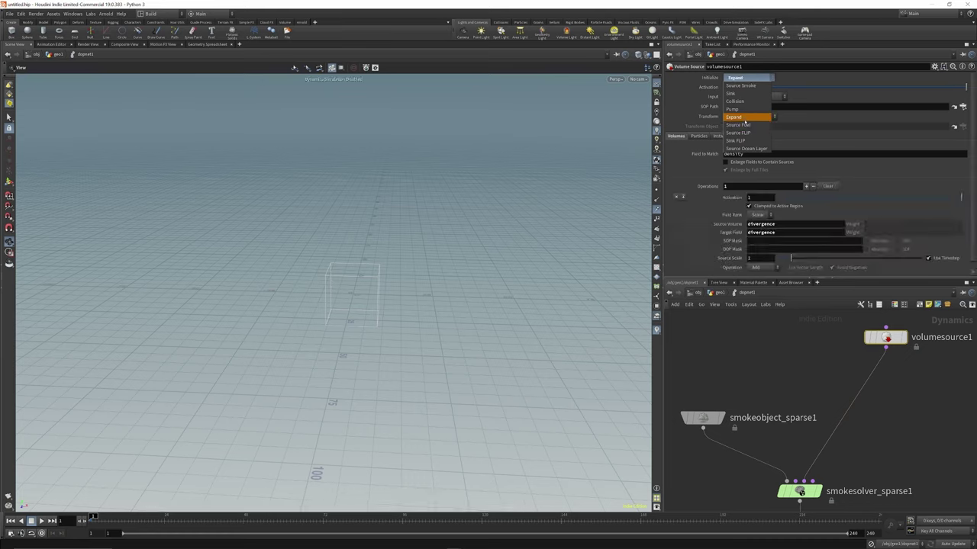
{"action": "left_click", "coordinate": [746, 86]}
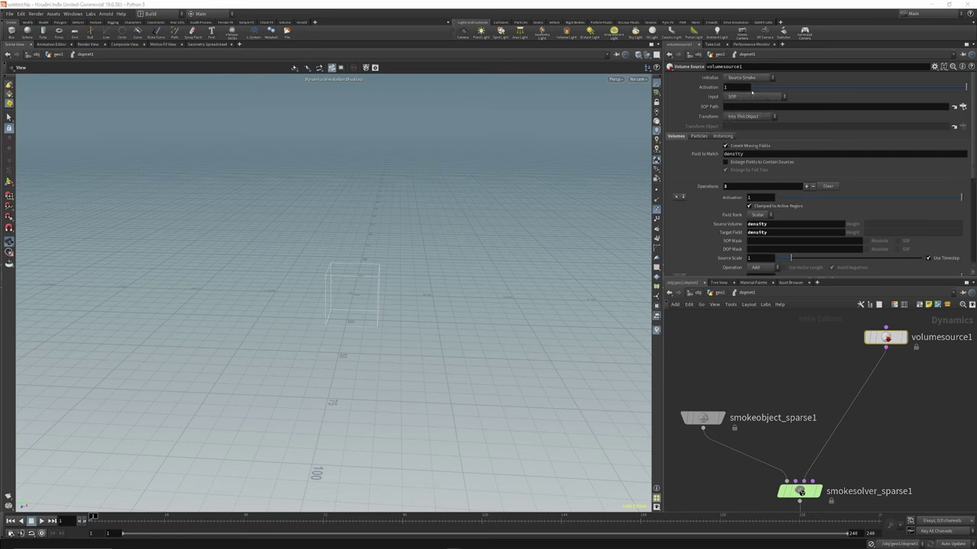
Set the Volume Source input to First Context Geometry and enable Enlarge Fields to Contain Sources.
{"action": "left_click", "coordinate": [749, 97]}
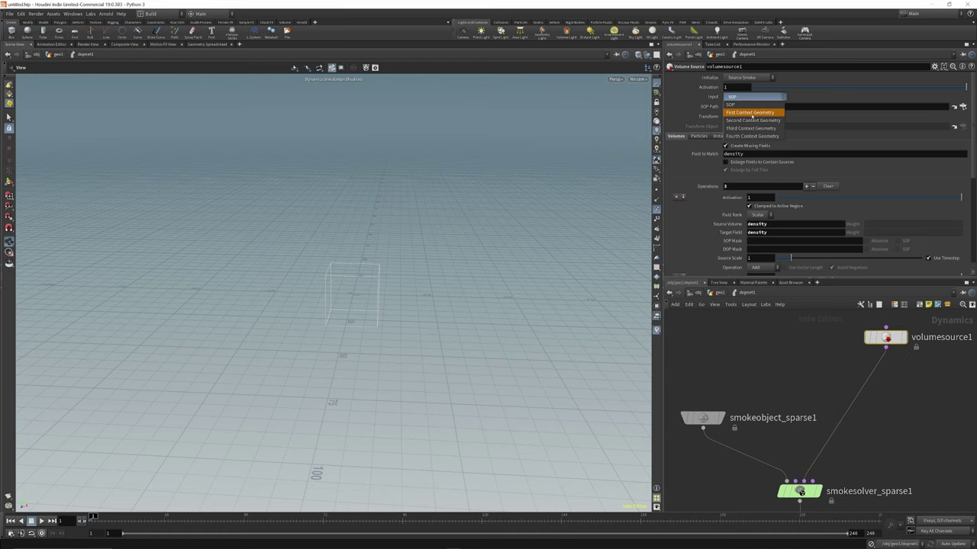
{"action": "left_click", "coordinate": [753, 115]}
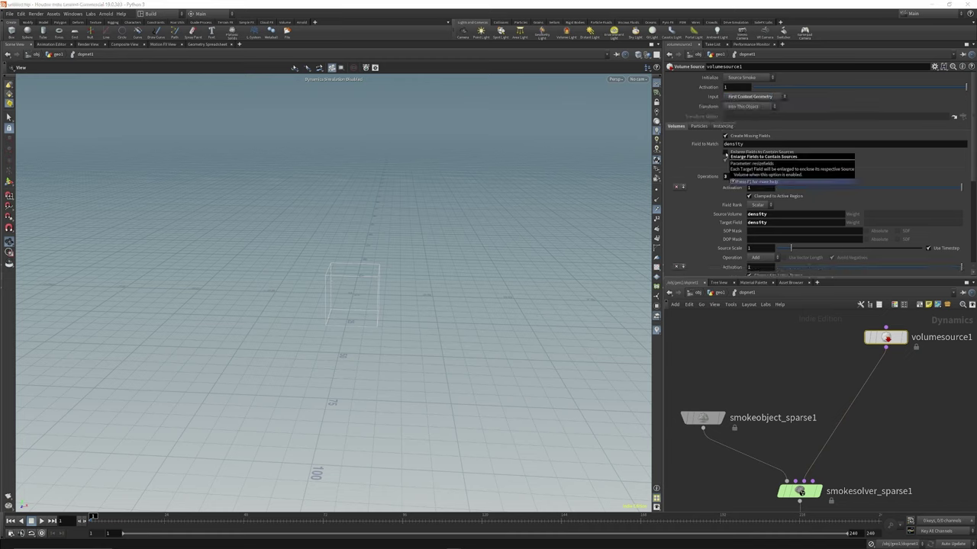
{"action": "scroll", "coordinate": [807, 158], "scroll_direction": "down", "scroll_amount": 5}
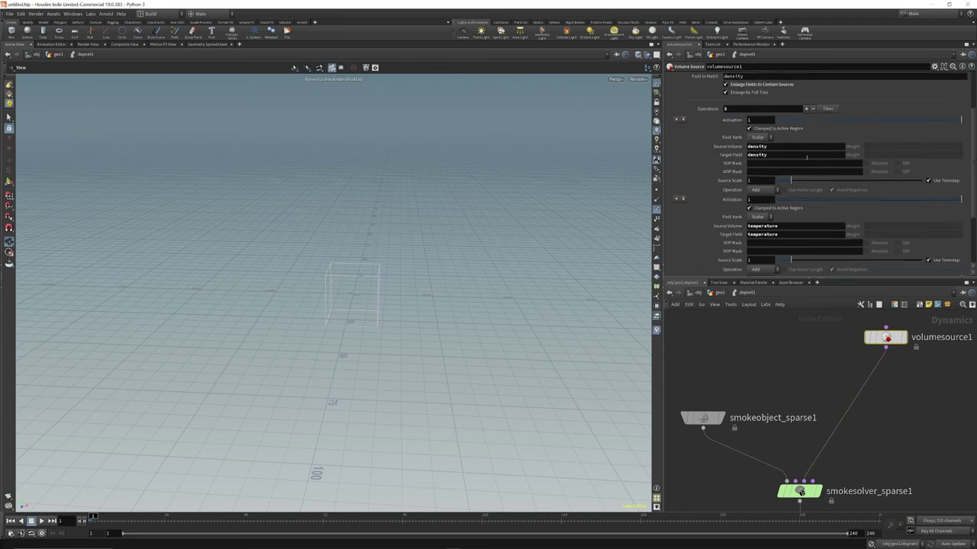
{"action": "scroll", "coordinate": [763, 153], "scroll_direction": "up", "scroll_amount": 2}
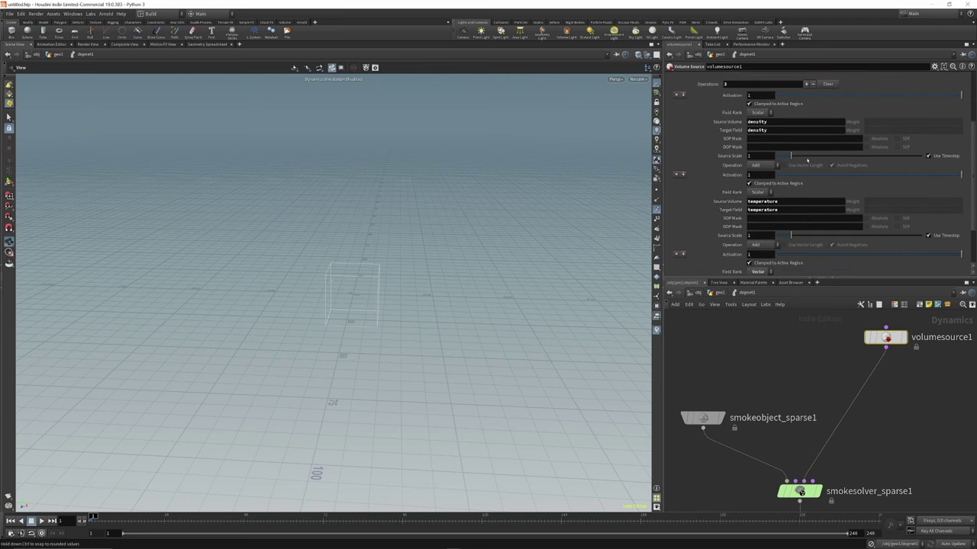
{"action": "scroll", "coordinate": [752, 221], "scroll_direction": "down", "scroll_amount": 2}
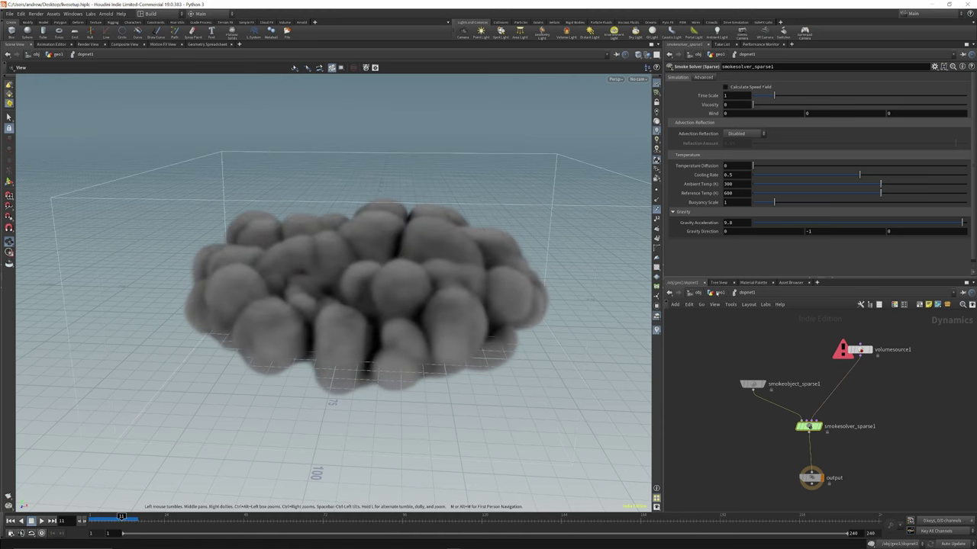
Copy the sparse smoke object and use its path /obj/geo1/dopnet1/smokeobject_sparse1 as the DOP I/O node's DOP Node.
{"action": "left_click", "coordinate": [717, 293]}
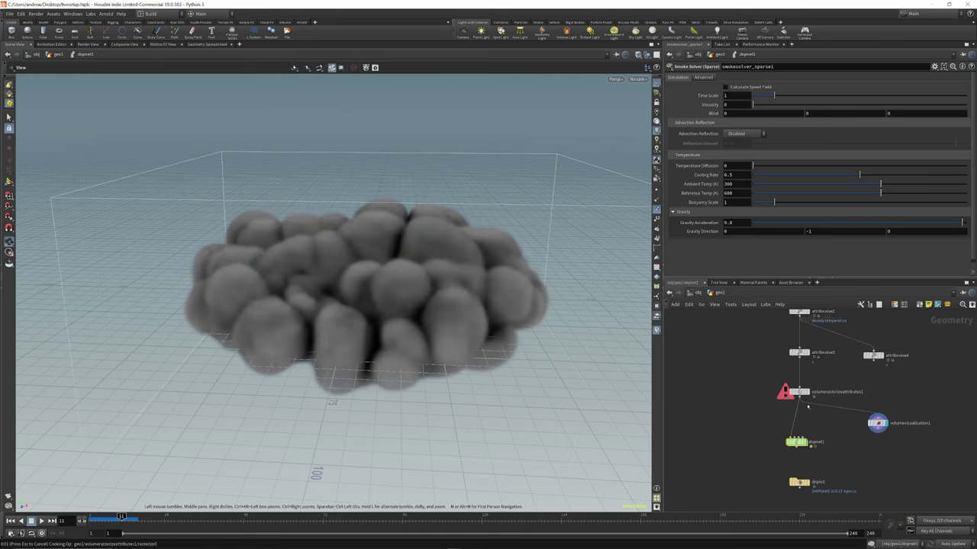
{"action": "double_click", "coordinate": [795, 442]}
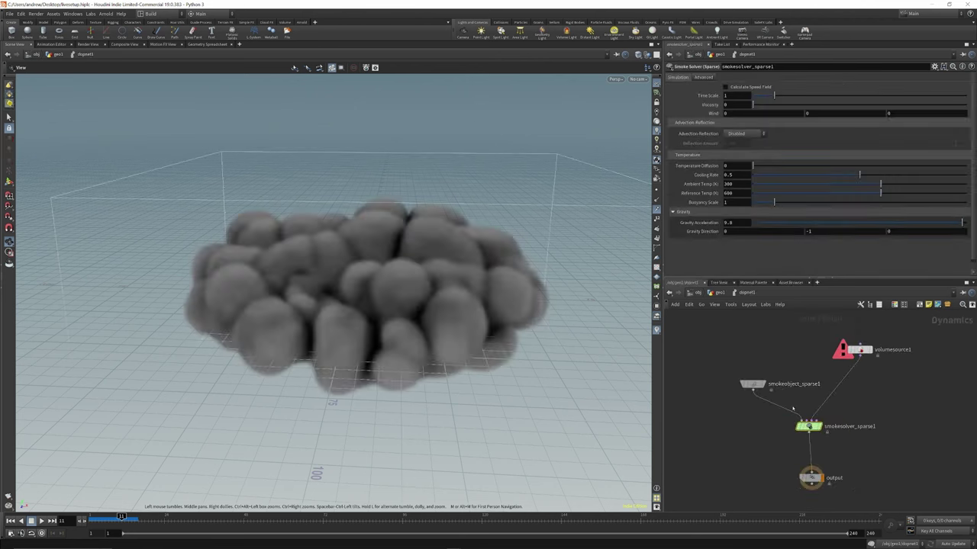
{"action": "left_click_drag", "start_coordinate": [779, 365], "coordinate": [729, 420]}
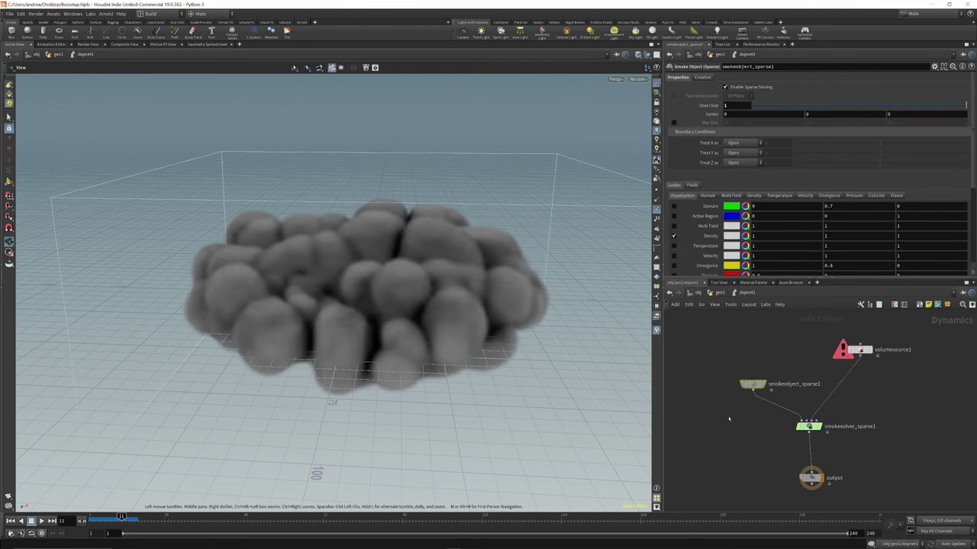
{"action": "key", "text": "alt+c"}
{"action": "key", "text": "u"}
{"action": "left_click", "coordinate": [800, 484]}
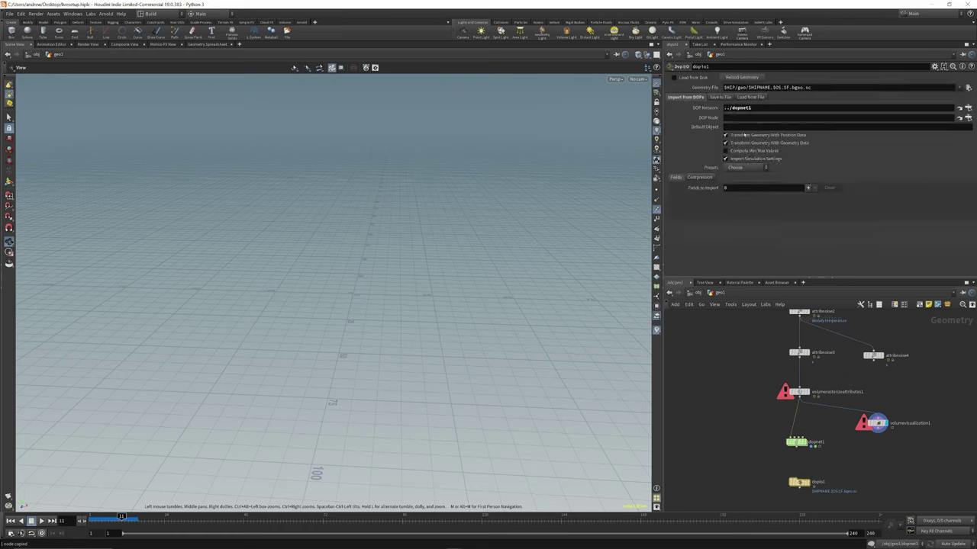
{"action": "left_click", "coordinate": [735, 117]}
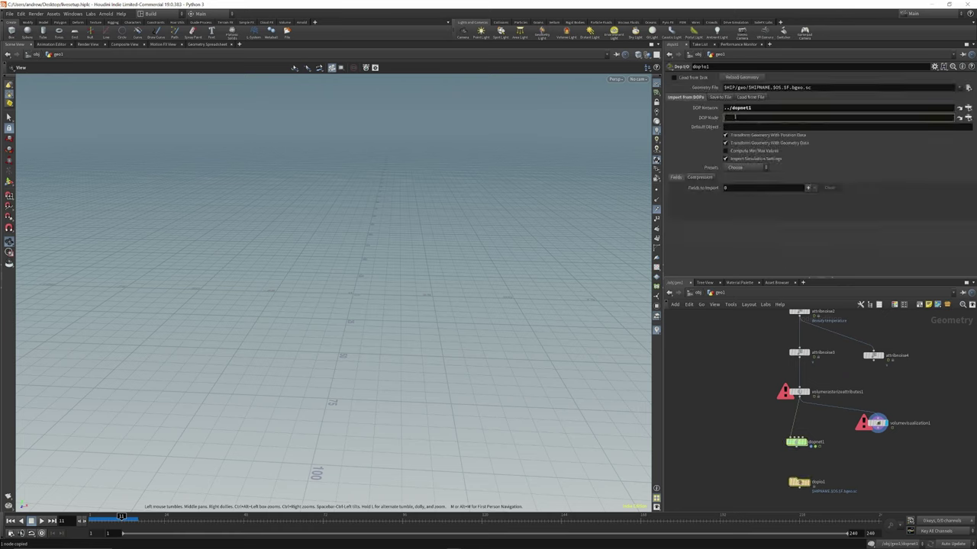
{"action": "type", "text": "/obj/geo1/dopnet1/smokeobject_sparse1"}
{"action": "key", "text": "Return"}
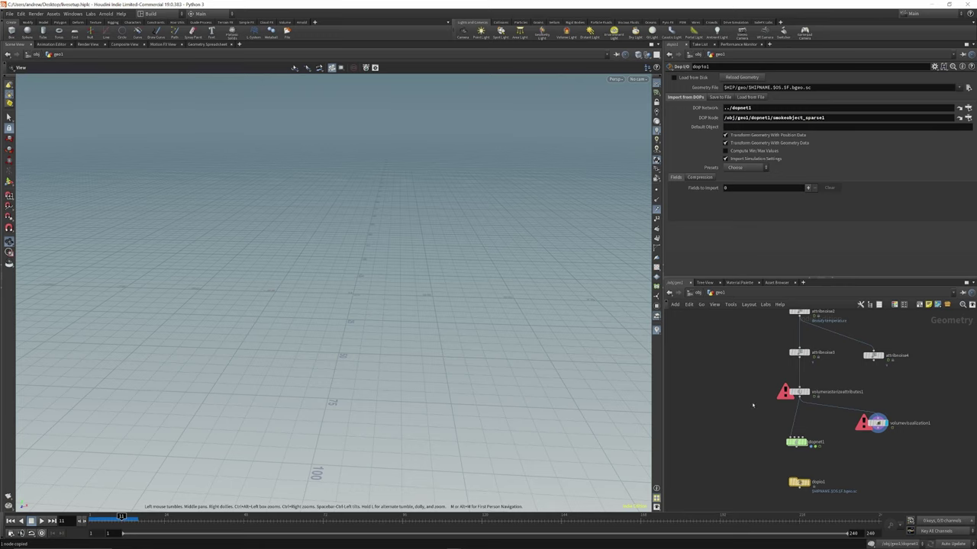
Apply the Smoke preset to the DOP I/O node's fields to import.
{"action": "left_click", "coordinate": [744, 168]}
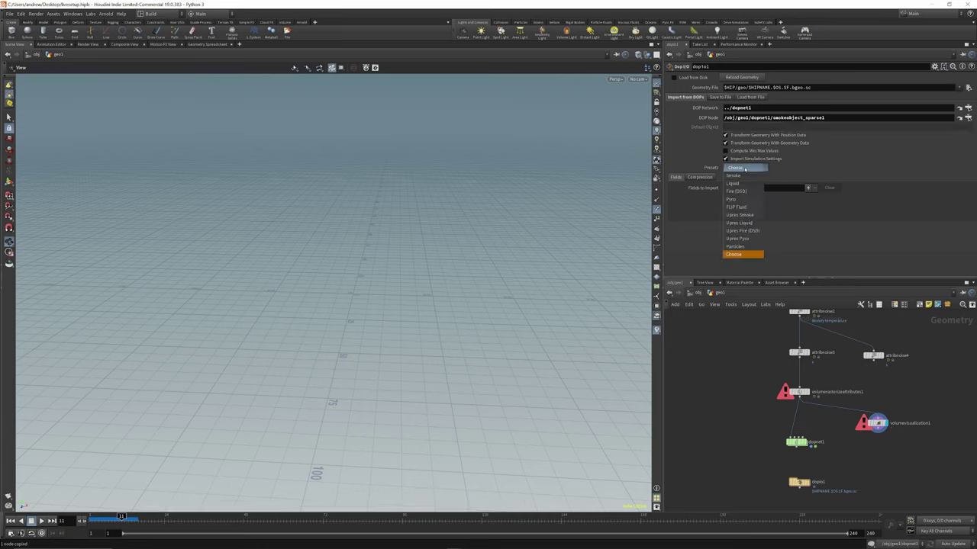
{"action": "left_click", "coordinate": [744, 171]}
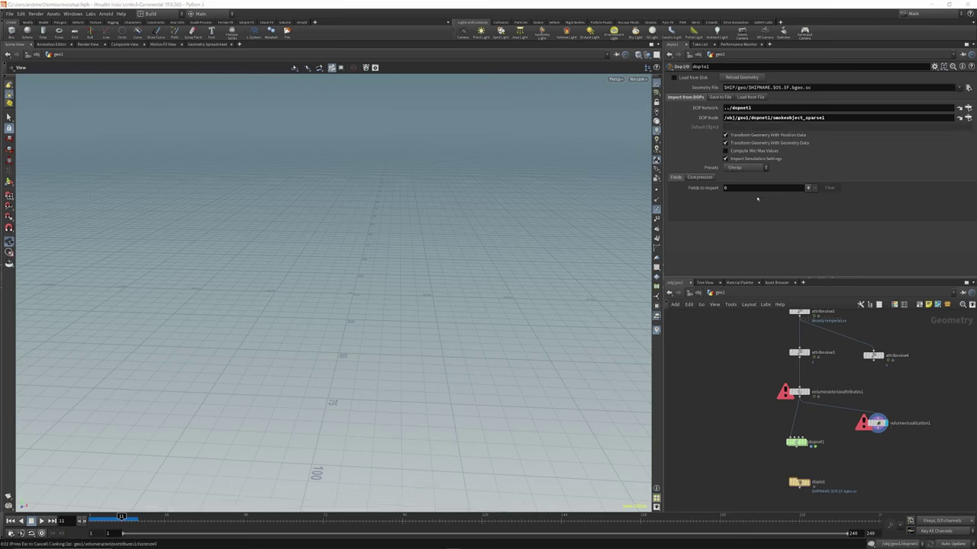
{"action": "scroll", "coordinate": [755, 204], "scroll_direction": "down", "scroll_amount": 2}
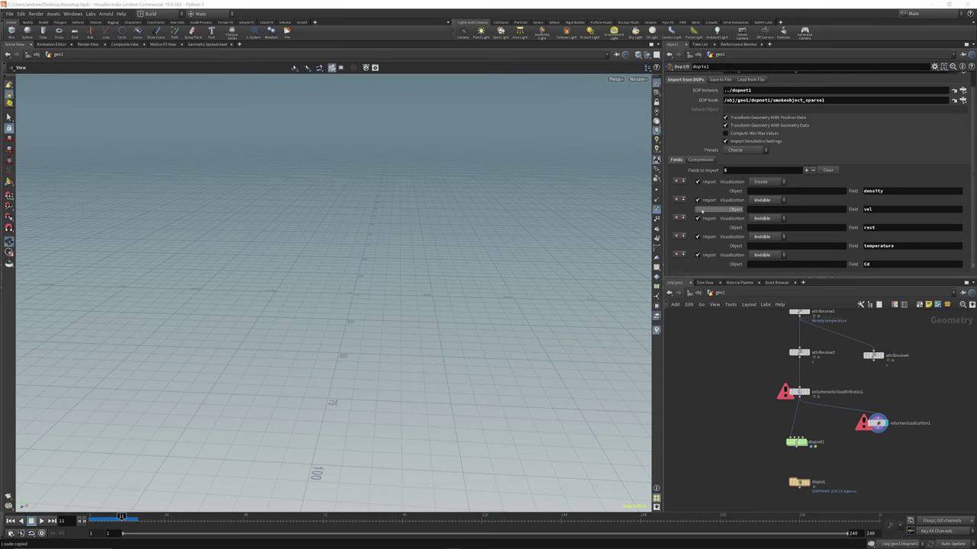
Disable the import of the vel, rest, temperature and Cd fields, keeping only density.
{"action": "left_click", "coordinate": [696, 200]}
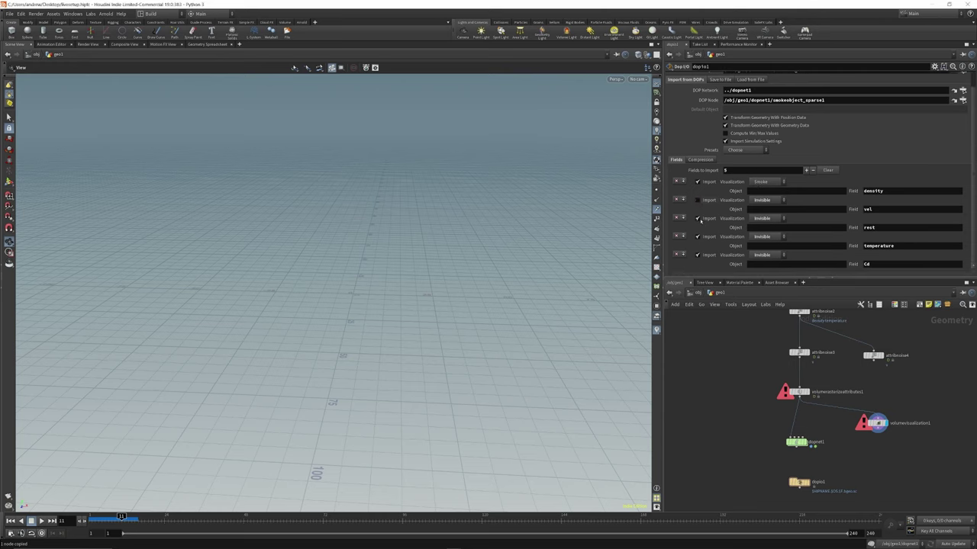
{"action": "left_click", "coordinate": [696, 218]}
{"action": "left_click", "coordinate": [697, 237]}
{"action": "left_click", "coordinate": [698, 255]}
{"action": "scroll", "coordinate": [832, 402], "scroll_direction": "down", "scroll_amount": 3}
{"action": "scroll", "coordinate": [813, 478], "scroll_direction": "up", "scroll_amount": 3}
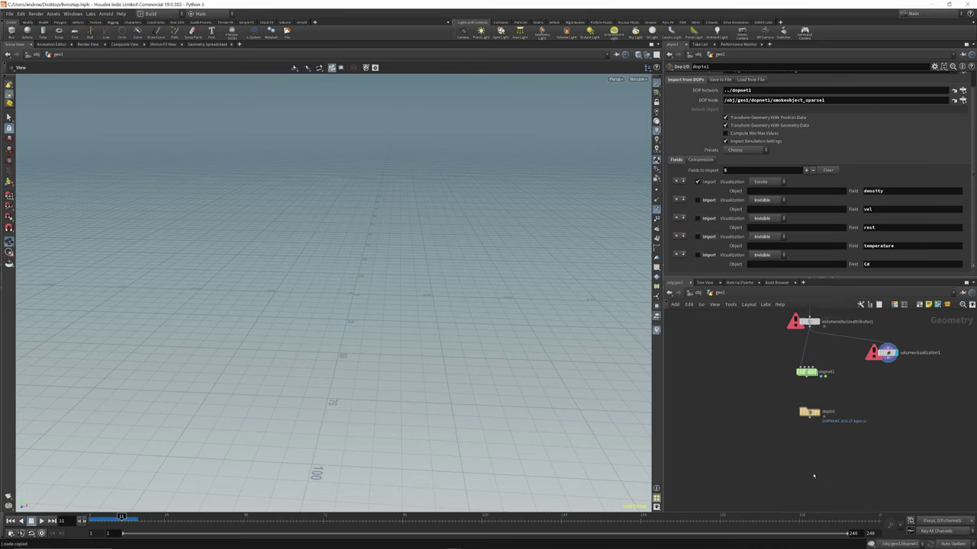
Add a Pyro Bake Volume node beneath the DOP I/O node, connect it and display it.
{"action": "key", "text": "Tab"}
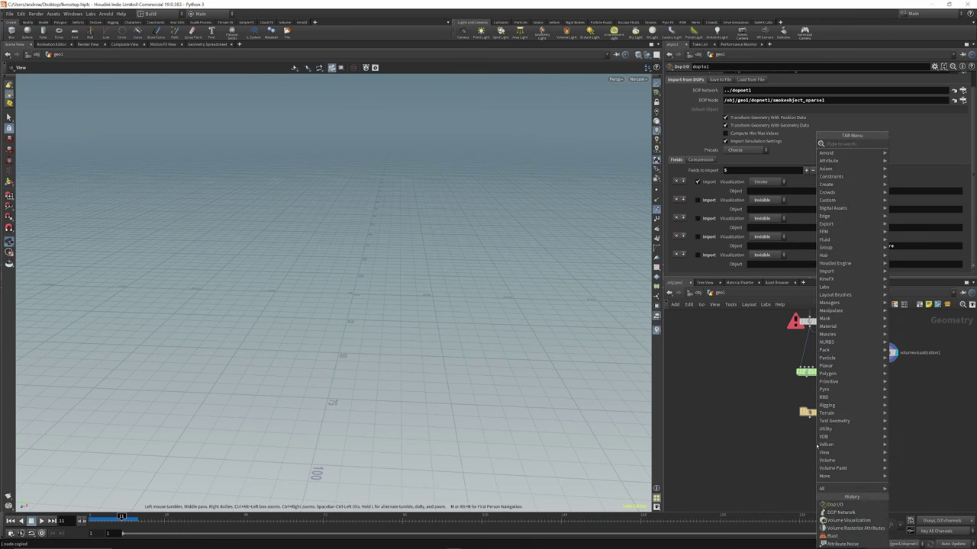
{"action": "type", "text": "py"}
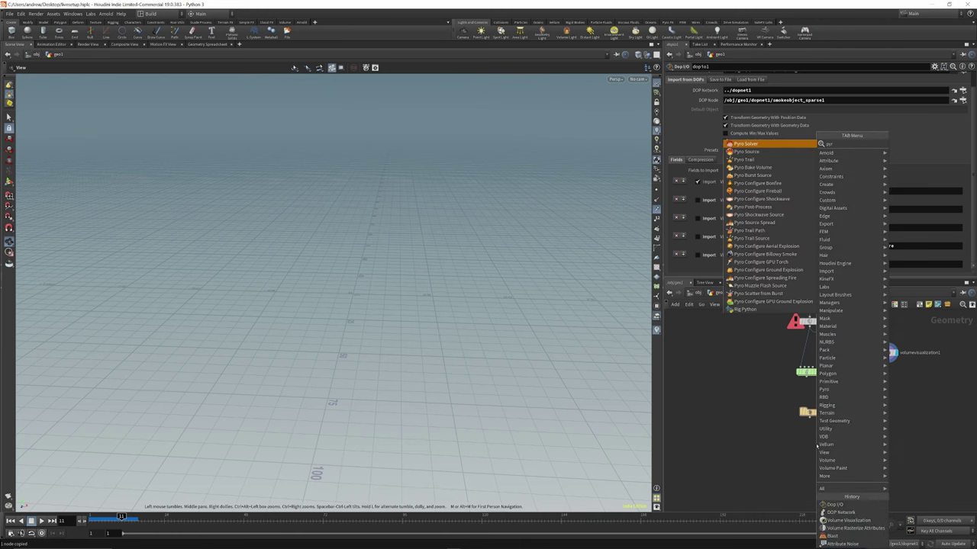
{"action": "type", "text": "ro b"}
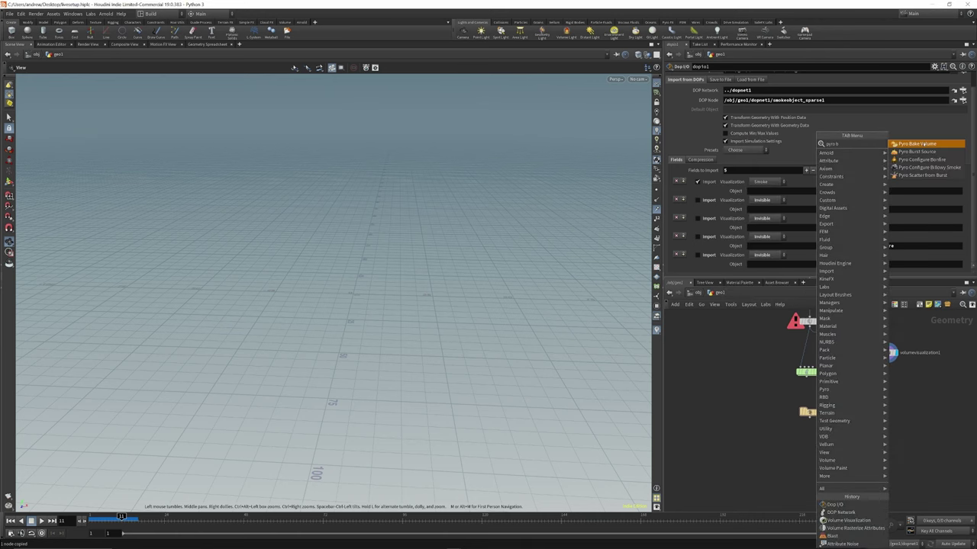
{"action": "key", "text": "Return"}
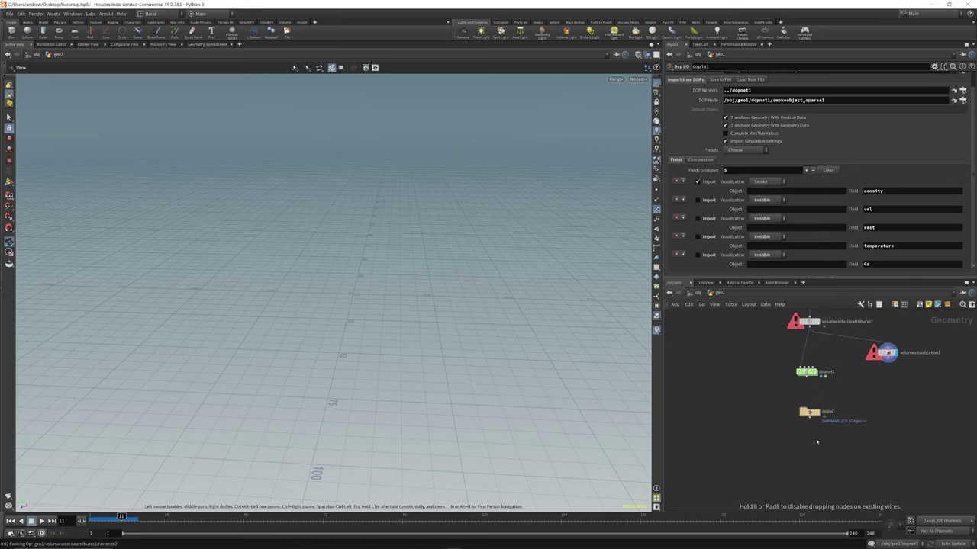
{"action": "left_click", "coordinate": [817, 441]}
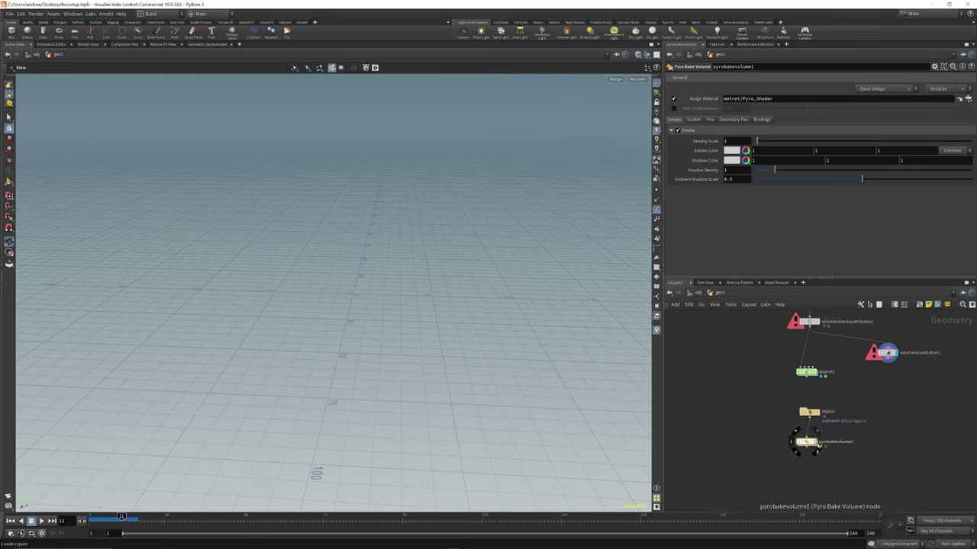
{"action": "left_click", "coordinate": [817, 432]}
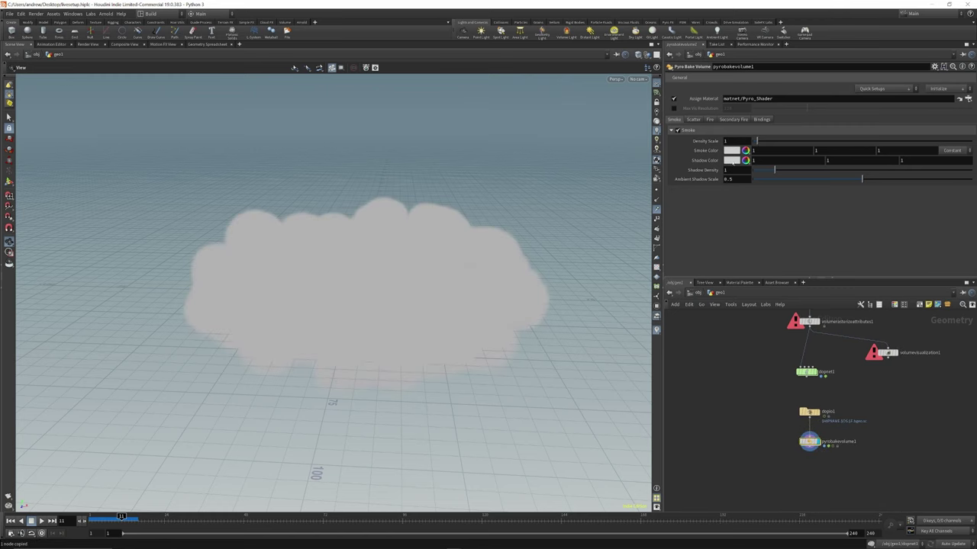
Set the Pyro Bake Volume's shadow color to dark grey, 0.2 in all three channels.
{"action": "left_click", "coordinate": [732, 161]}
{"action": "left_click", "coordinate": [761, 146]}
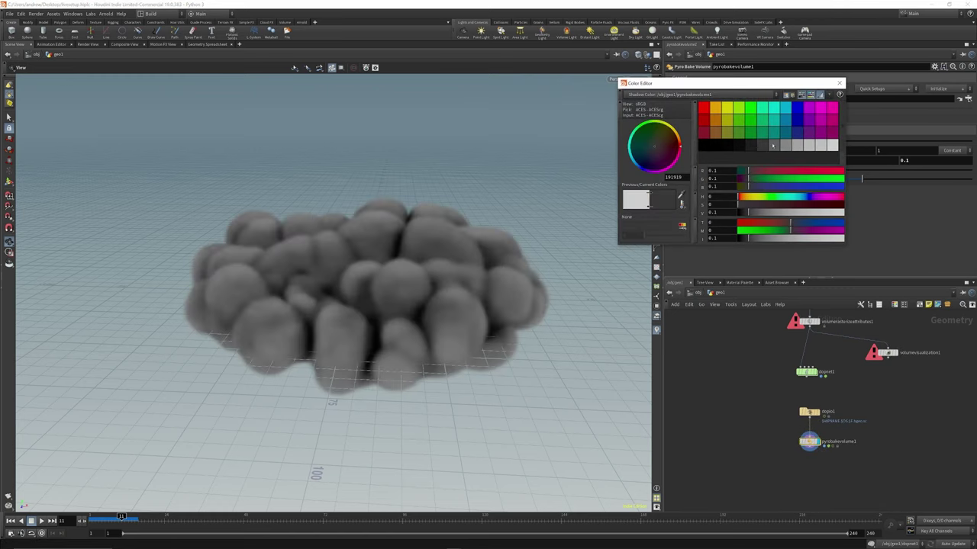
{"action": "left_click", "coordinate": [839, 82]}
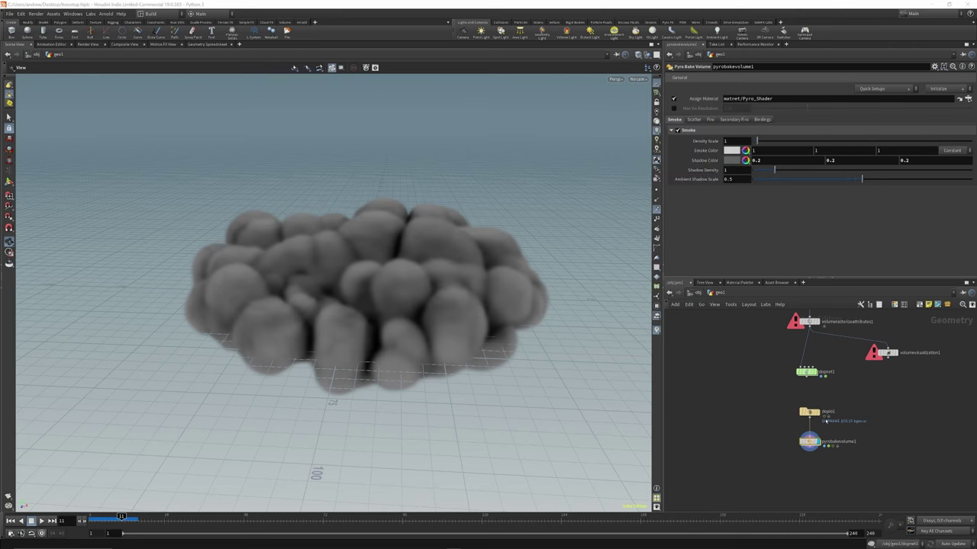
{"action": "scroll", "coordinate": [814, 453], "scroll_direction": "up", "scroll_amount": 3}
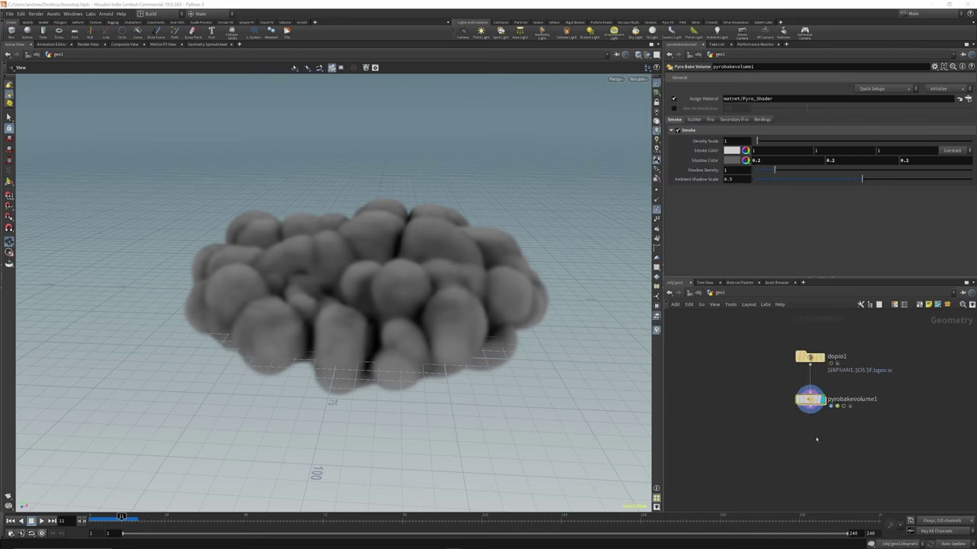
Add a Pyro Post-Process node beneath the Pyro Bake Volume and connect it to that node's output.
{"action": "key", "text": "Tab"}
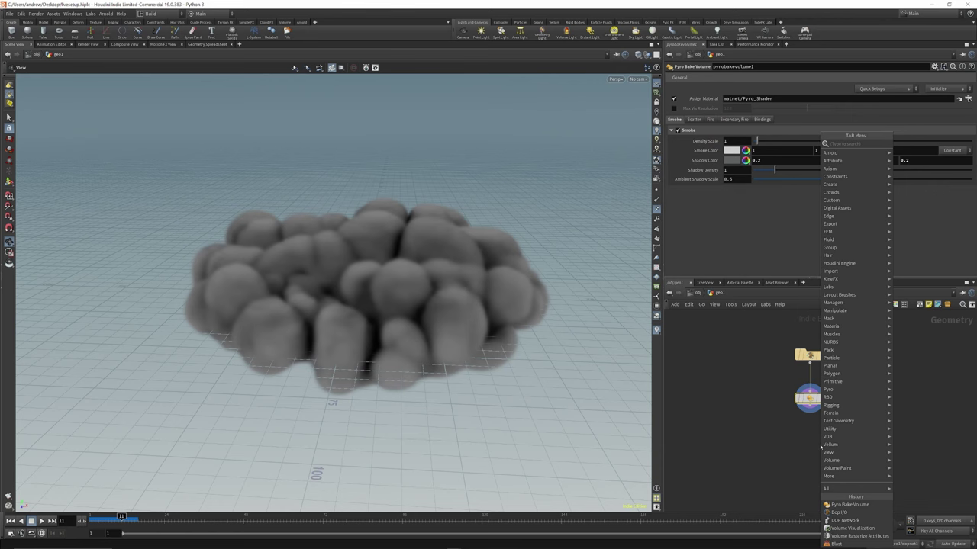
{"action": "type", "text": "pro"}
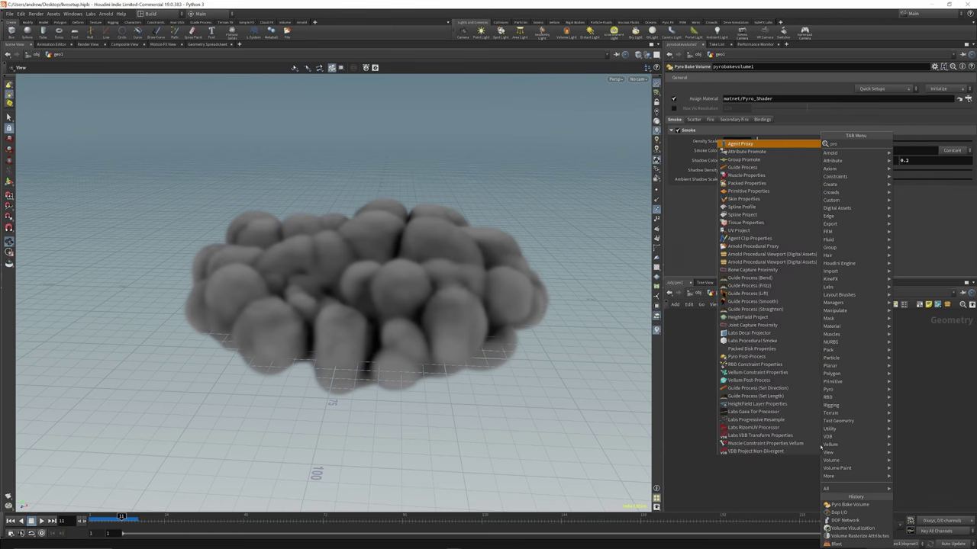
{"action": "type", "text": " po"}
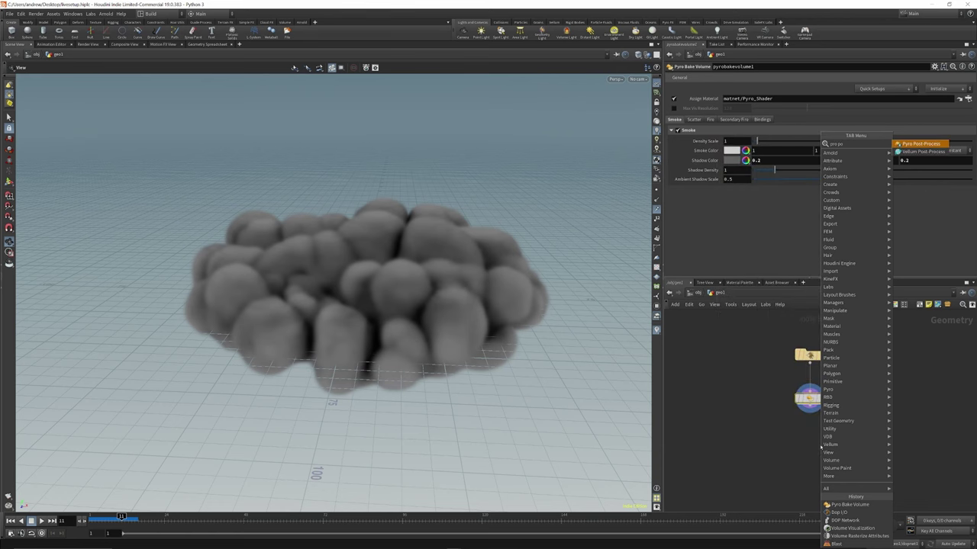
{"action": "key", "text": "Return"}
{"action": "left_click", "coordinate": [806, 453]}
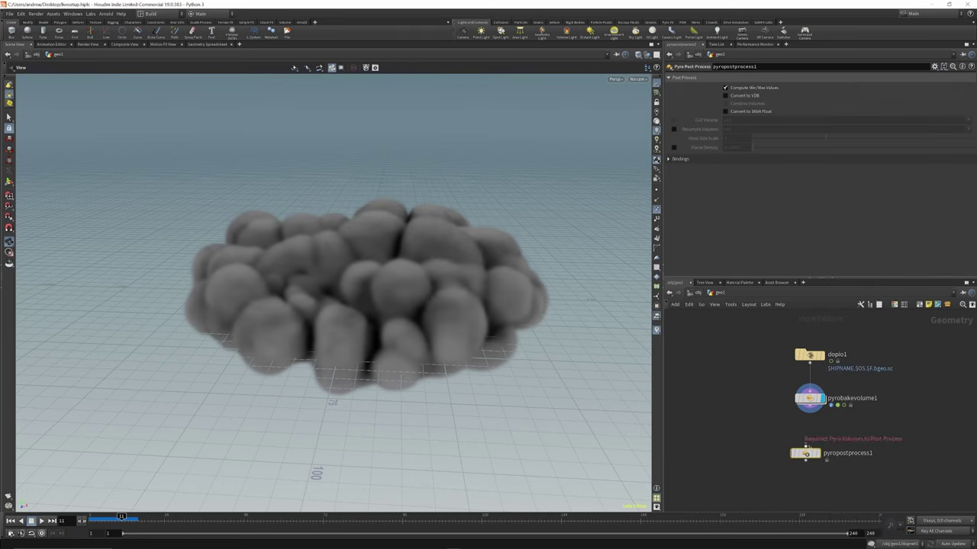
{"action": "left_click_drag", "start_coordinate": [809, 406], "coordinate": [813, 448]}
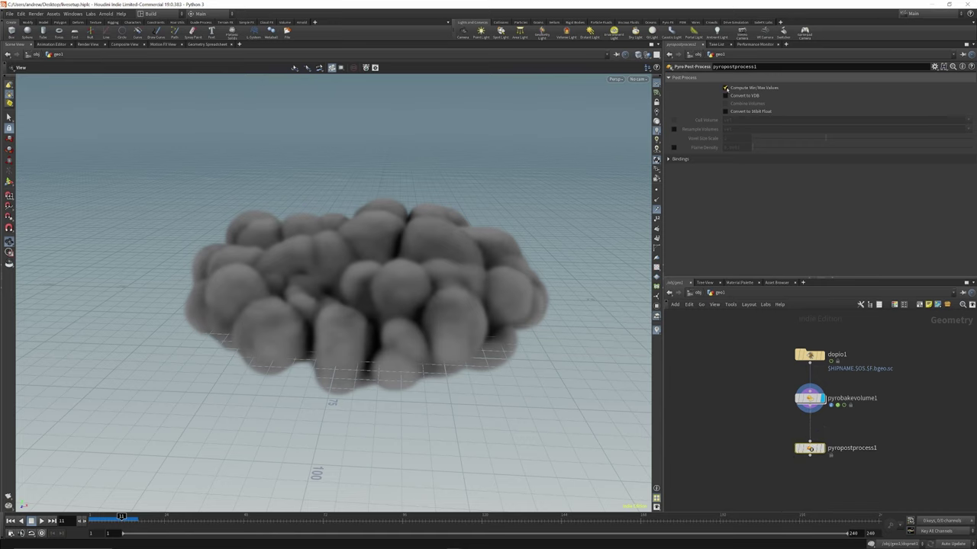
Enable Convert to VDB and Convert to 16bit Float on the Pyro Post-Process node and display it.
{"action": "left_click", "coordinate": [726, 96]}
{"action": "left_click", "coordinate": [726, 111]}
{"action": "left_click", "coordinate": [820, 448]}
{"action": "left_click_drag", "start_coordinate": [814, 449], "coordinate": [812, 436]}
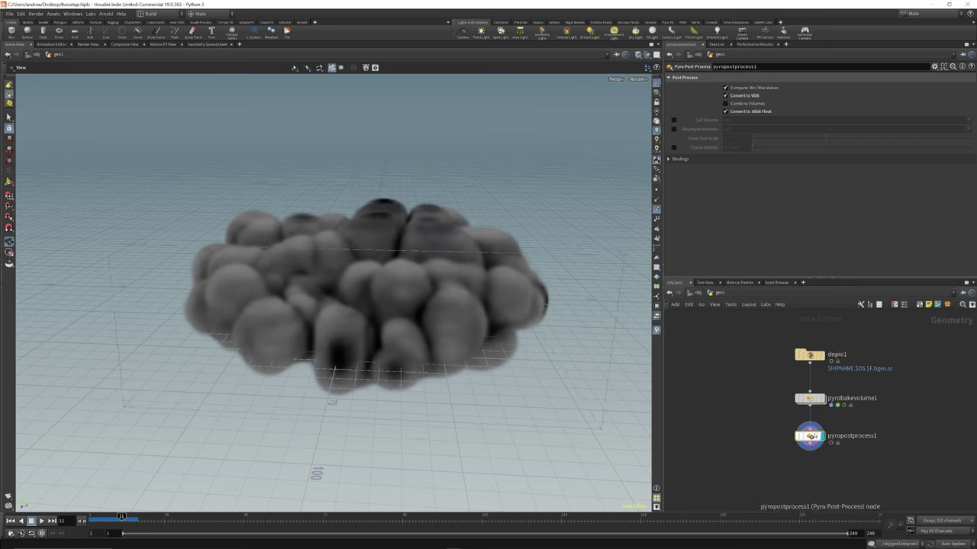
Add a File Cache node beneath the Pyro Post-Process node and connect it.
{"action": "scroll", "coordinate": [829, 352], "scroll_direction": "down", "scroll_amount": 2}
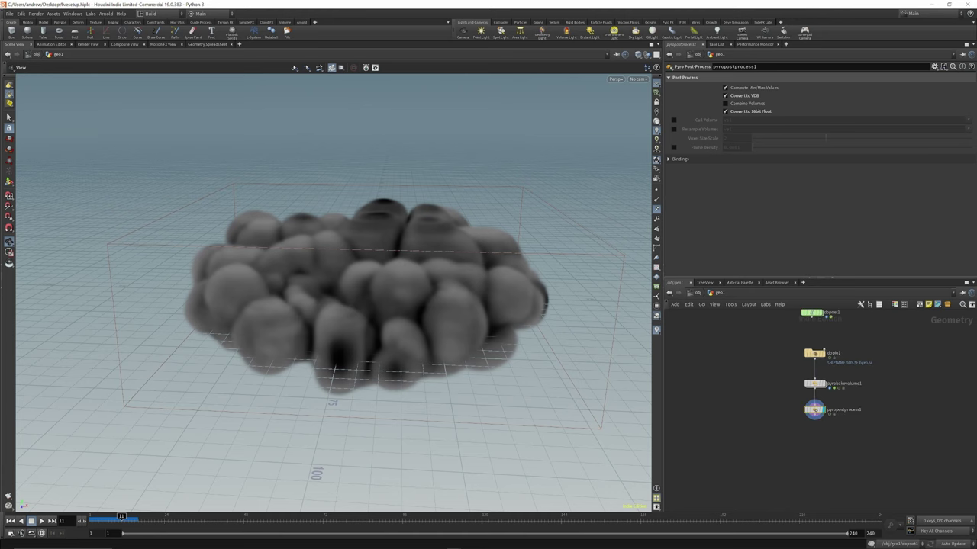
{"action": "scroll", "coordinate": [826, 443], "scroll_direction": "up", "scroll_amount": 3}
{"action": "key", "text": "Tab"}
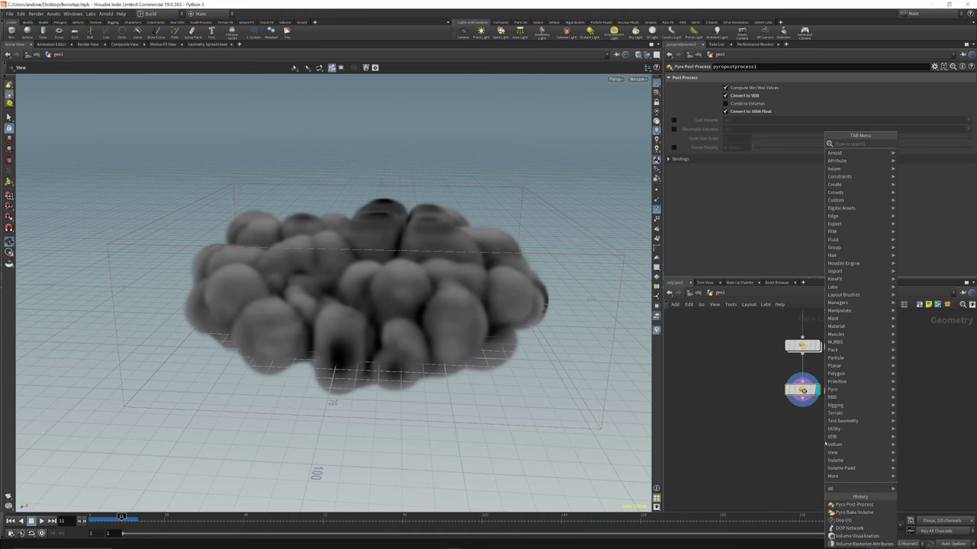
{"action": "type", "text": "filecach"}
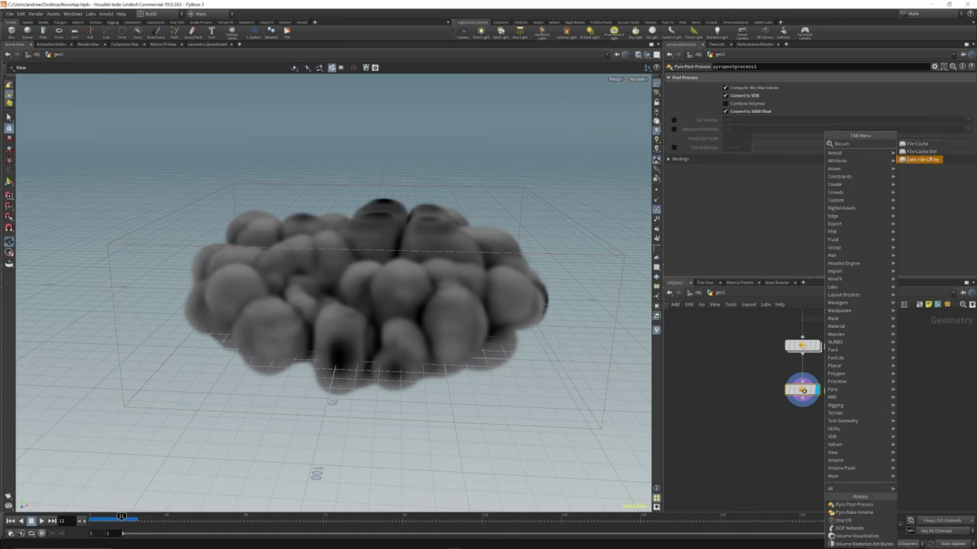
{"action": "key", "text": "Return"}
{"action": "left_click", "coordinate": [801, 448]}
Set up the File Cache as pyro_test with explicit path $HIP/test/$OS.$F.bgeo.sc and Load from Disk enabled, and save it to disk.
{"action": "left_click", "coordinate": [737, 88]}
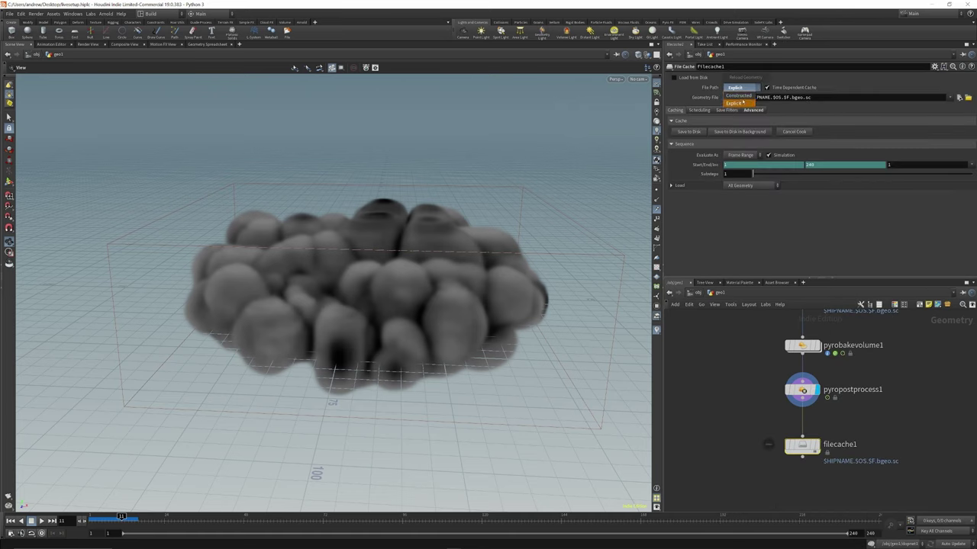
{"action": "left_click", "coordinate": [738, 103]}
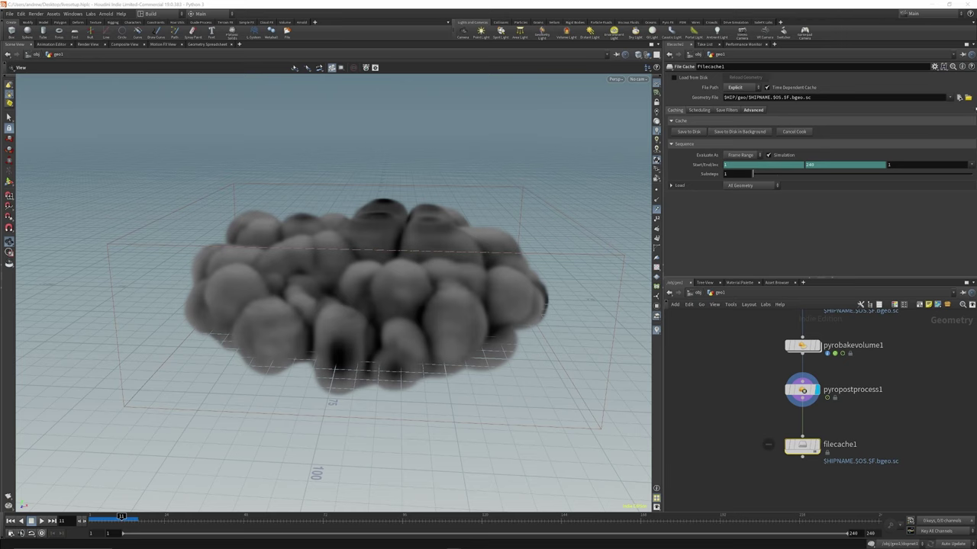
{"action": "left_click", "coordinate": [958, 113]}
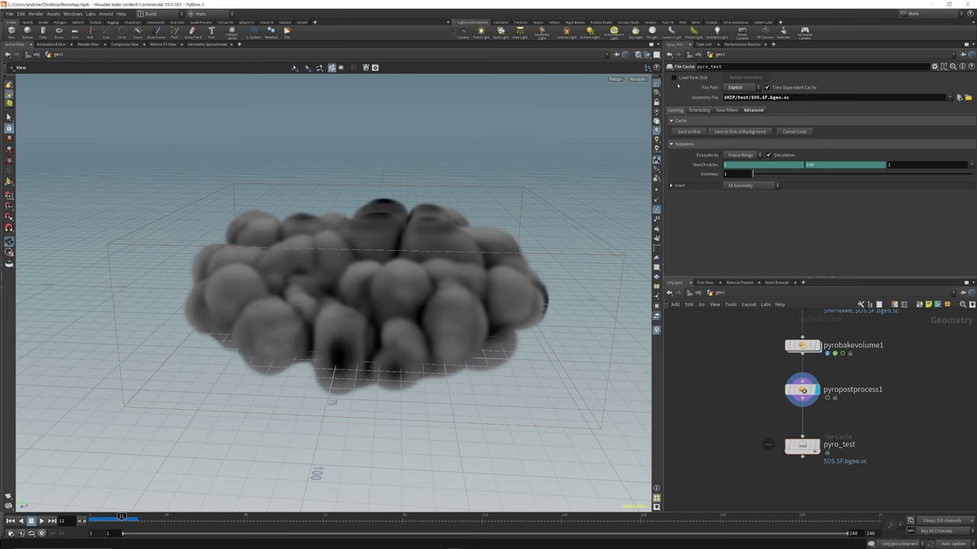
{"action": "left_click", "coordinate": [674, 78]}
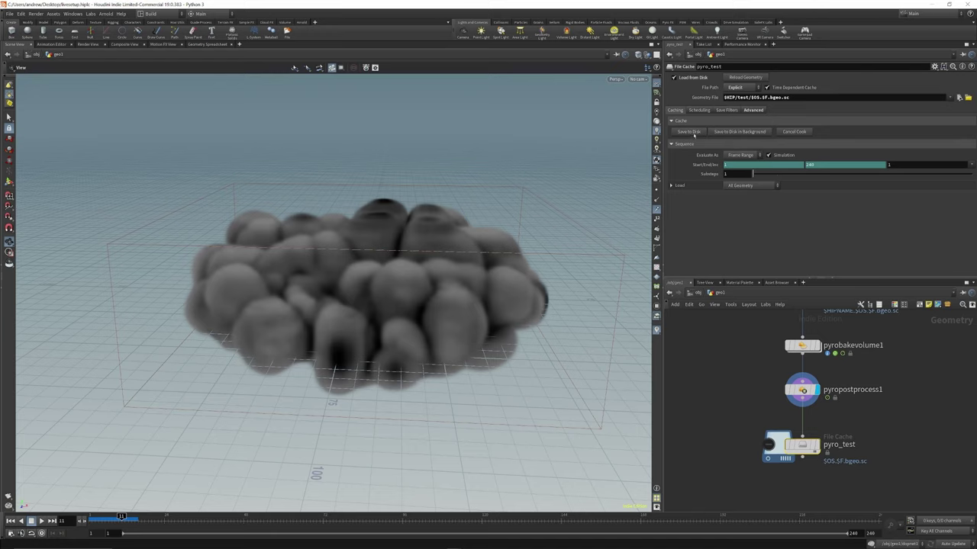
{"action": "left_click", "coordinate": [692, 132]}
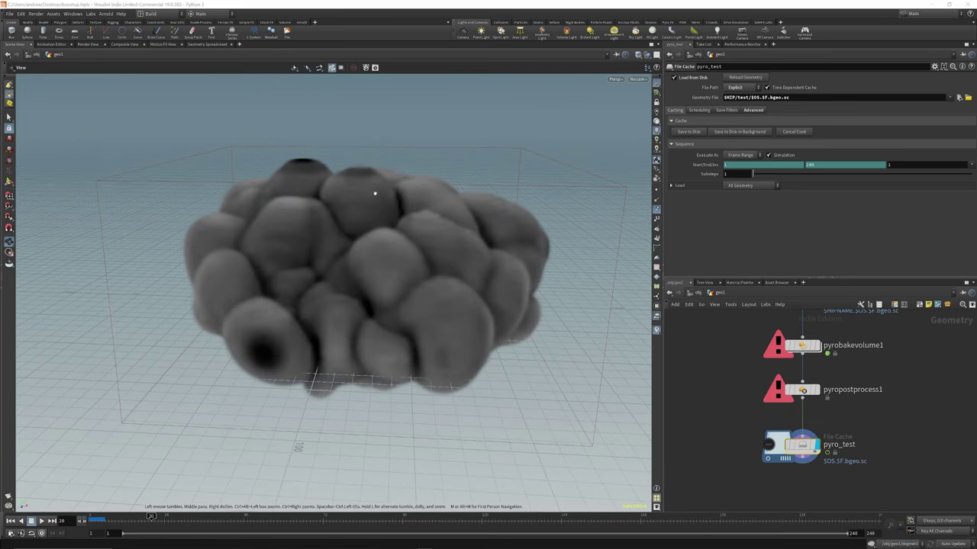
Review the cached smoke by scrubbing and playing the timeline and inspecting its shape from several angles.
{"action": "left_click_drag", "start_coordinate": [375, 194], "coordinate": [293, 276]}
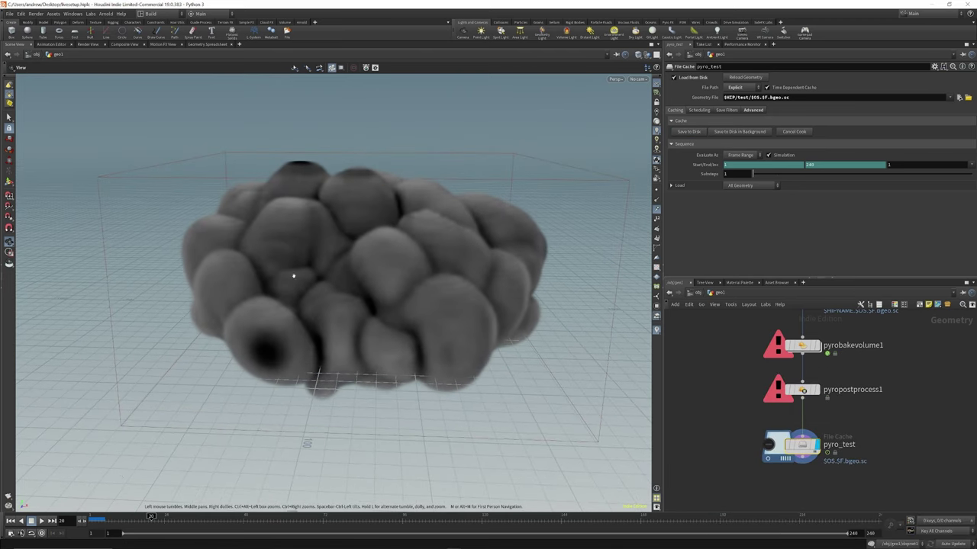
{"action": "left_click_drag", "start_coordinate": [92, 518], "coordinate": [228, 525]}
{"action": "left_click_drag", "start_coordinate": [328, 382], "coordinate": [224, 412]}
{"action": "right_click_drag", "start_coordinate": [224, 412], "coordinate": [295, 328]}
{"action": "mouse_move", "coordinate": [295, 327]}
{"action": "left_mouse_down"}
{"action": "mouse_move", "coordinate": [305, 306]}
{"action": "mouse_move", "coordinate": [299, 313]}
{"action": "left_mouse_up"}
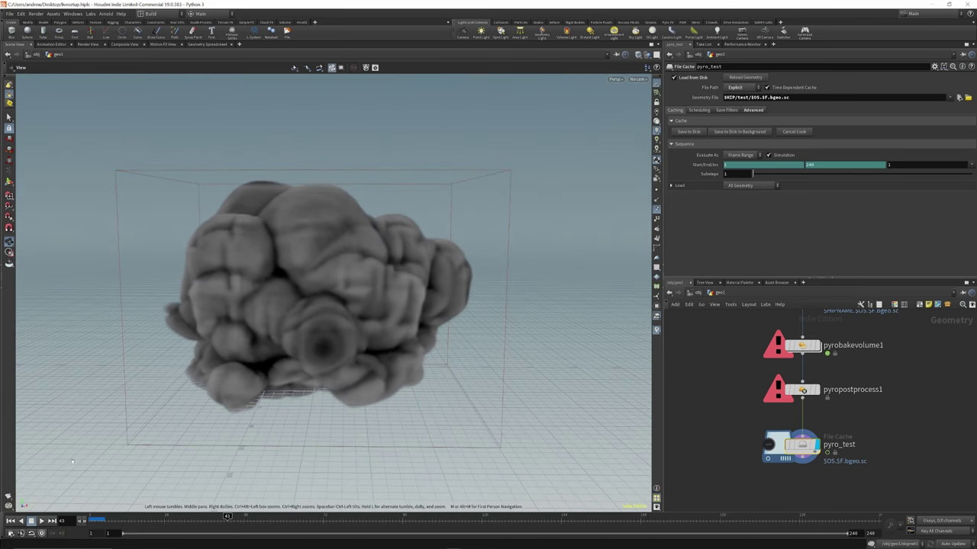
{"action": "left_click", "coordinate": [11, 522]}
{"action": "left_click", "coordinate": [42, 523]}
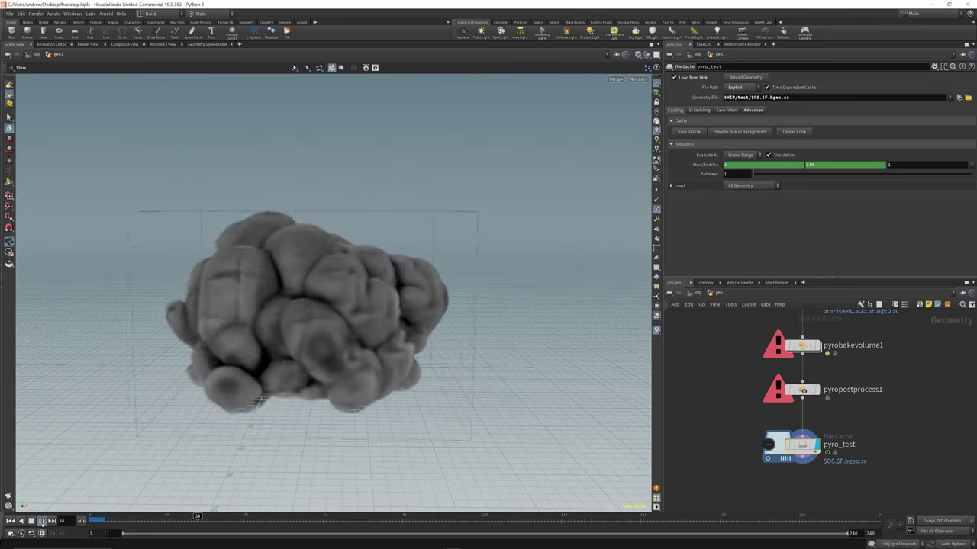
{"action": "left_click", "coordinate": [42, 521]}
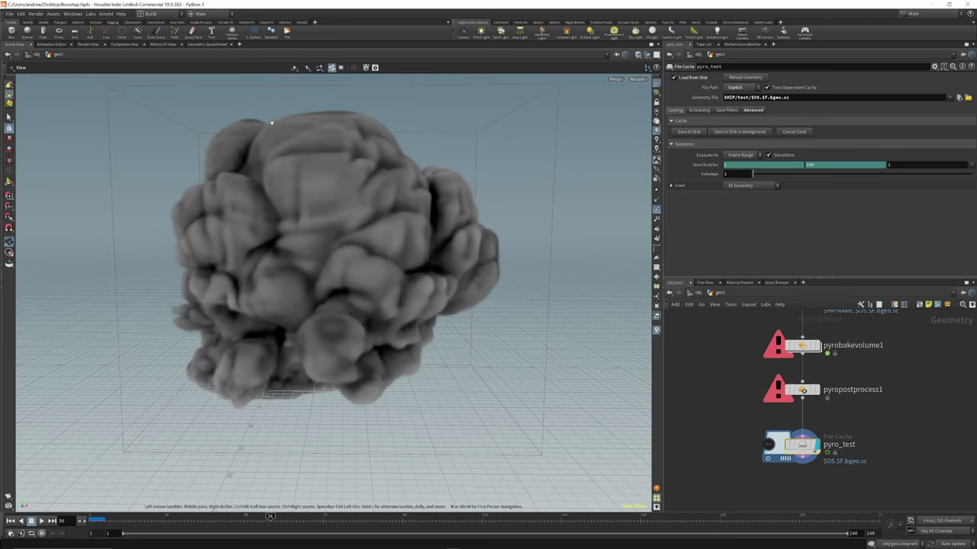
{"action": "left_click_drag", "start_coordinate": [209, 519], "coordinate": [250, 519]}
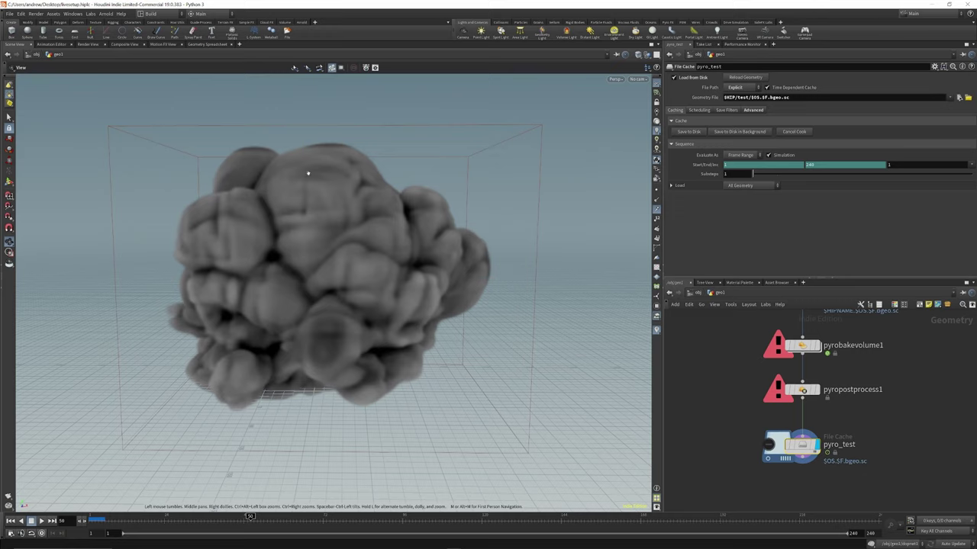
Enter the DOP network of the smoke simulation and shift the Volume Source node within its layout.
{"action": "scroll", "coordinate": [801, 470], "scroll_direction": "down", "scroll_amount": 6}
{"action": "scroll", "coordinate": [806, 397], "scroll_direction": "up", "scroll_amount": 8}
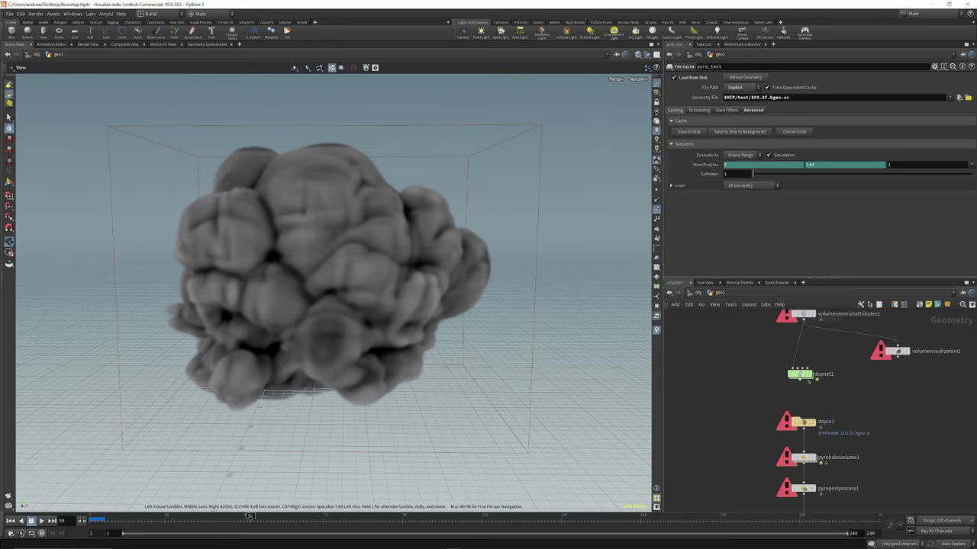
{"action": "double_click", "coordinate": [798, 372]}
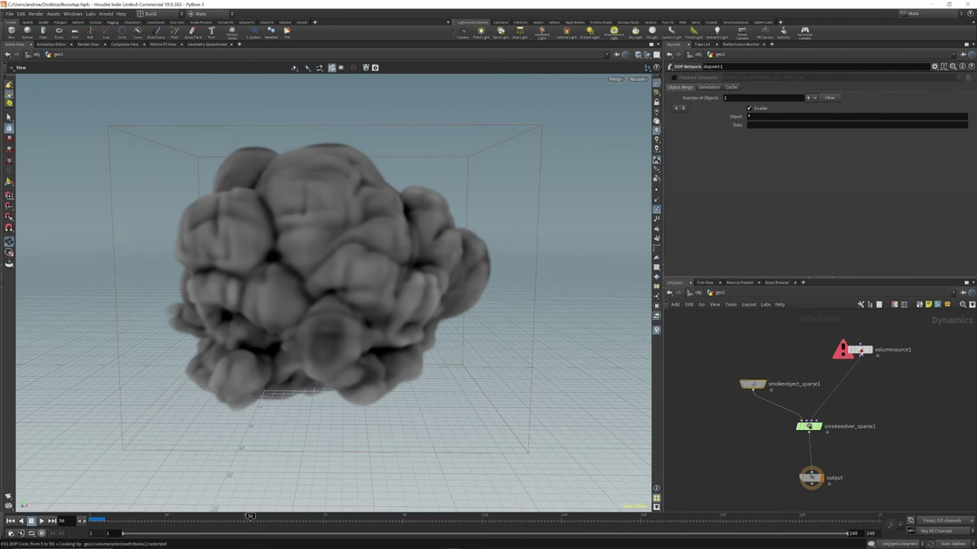
{"action": "left_click_drag", "start_coordinate": [861, 351], "coordinate": [847, 339]}
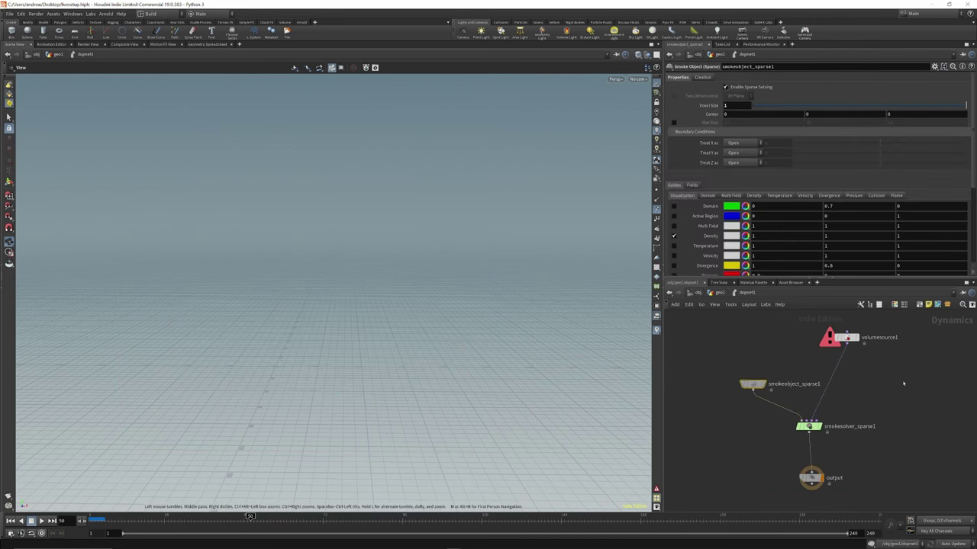
Add a Merge node, wire it into the sparse smoke solver's forces input, and reposition the Volume Source node.
{"action": "key", "text": "Tab"}
{"action": "type", "text": "mer"}
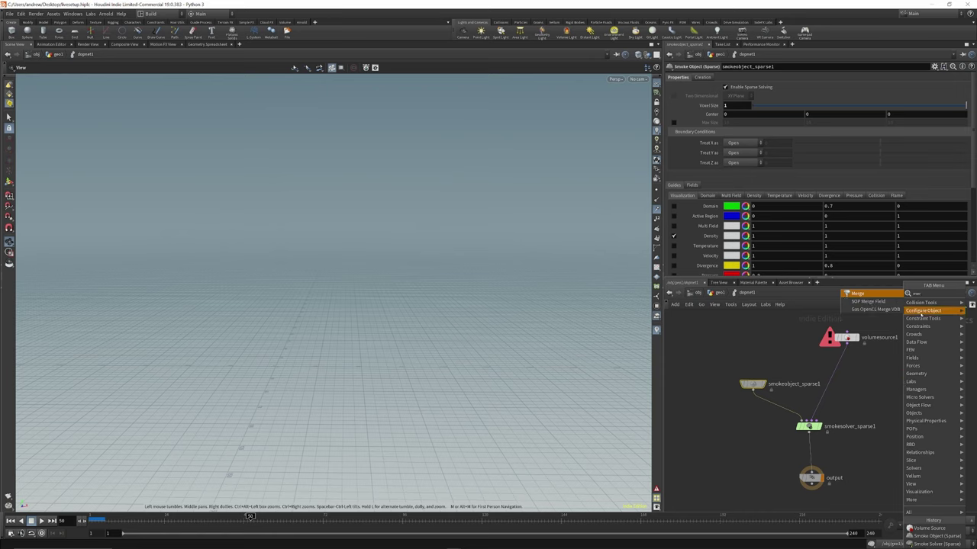
{"action": "left_click", "coordinate": [883, 297]}
{"action": "left_click", "coordinate": [915, 376]}
{"action": "left_click_drag", "start_coordinate": [916, 384], "coordinate": [822, 425]}
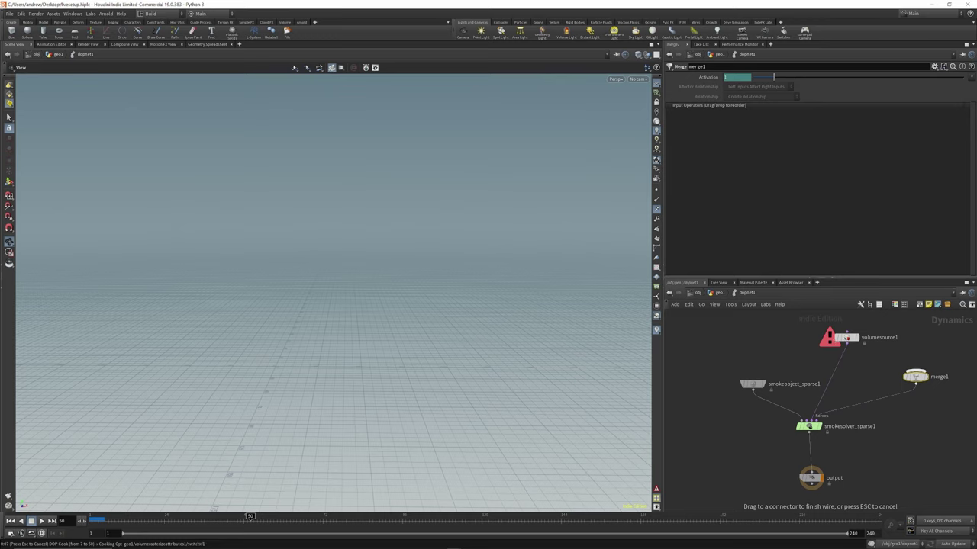
{"action": "left_click", "coordinate": [815, 419]}
{"action": "left_click_drag", "start_coordinate": [845, 337], "coordinate": [825, 341]}
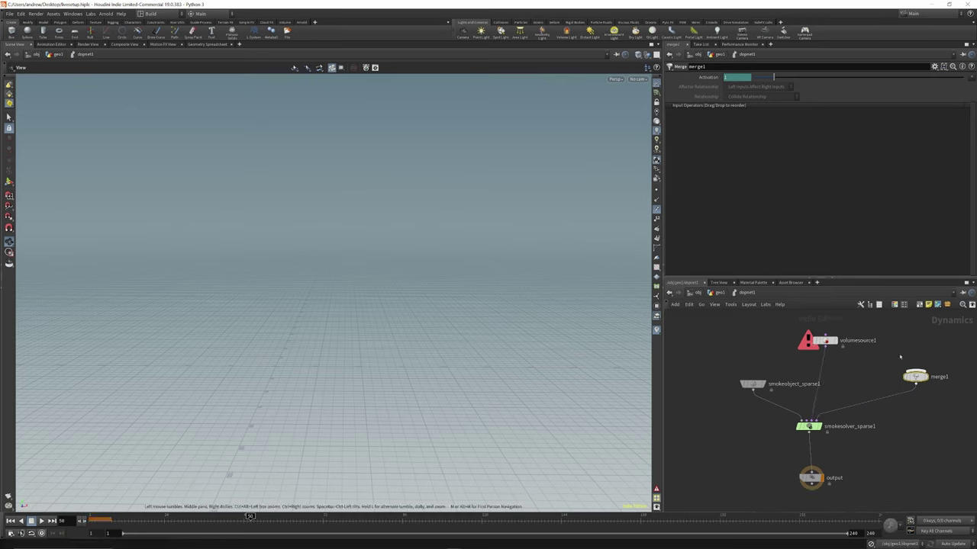
Add a Gas Dissipate node above the Merge node and connect it to the merge's input.
{"action": "scroll", "coordinate": [904, 358], "scroll_direction": "up", "scroll_amount": 5}
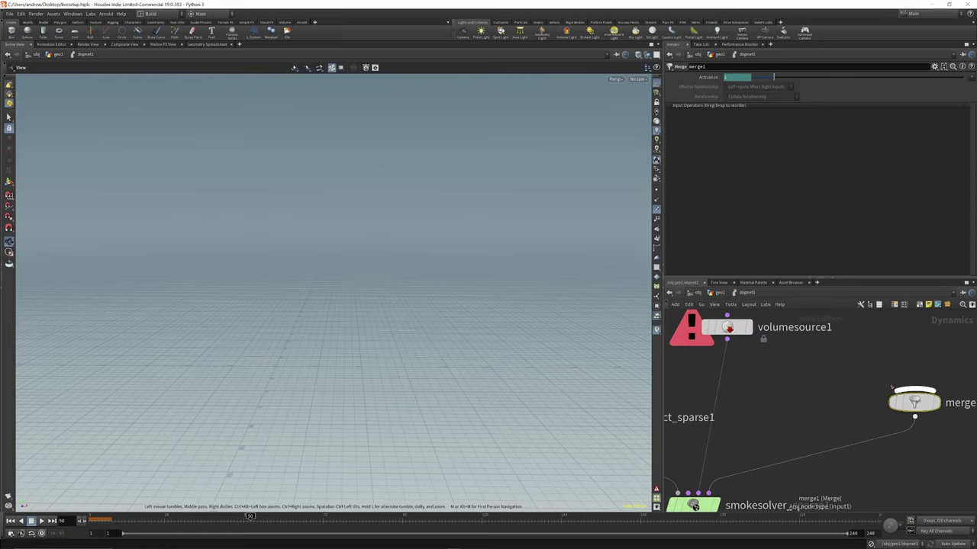
{"action": "scroll", "coordinate": [890, 386], "scroll_direction": "down", "scroll_amount": 4}
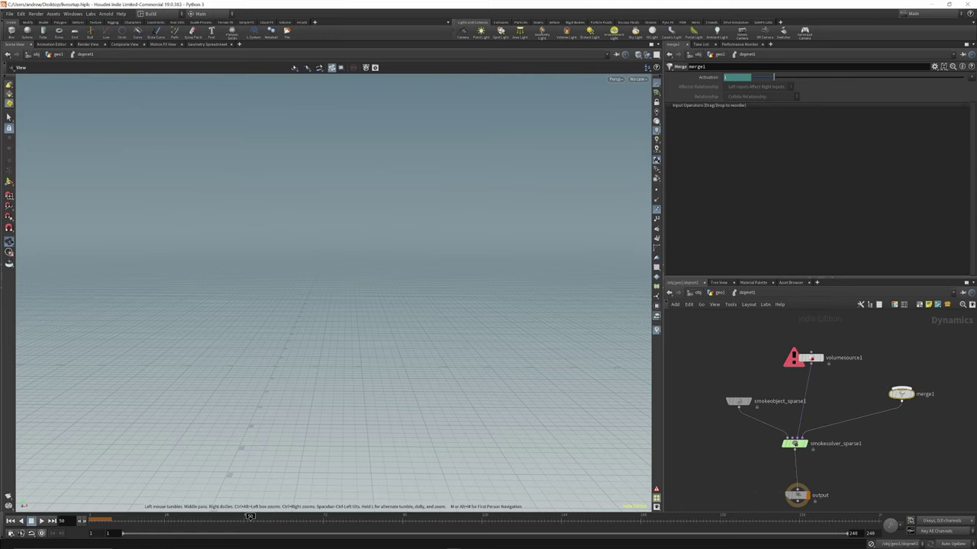
{"action": "scroll", "coordinate": [904, 355], "scroll_direction": "down", "scroll_amount": 1}
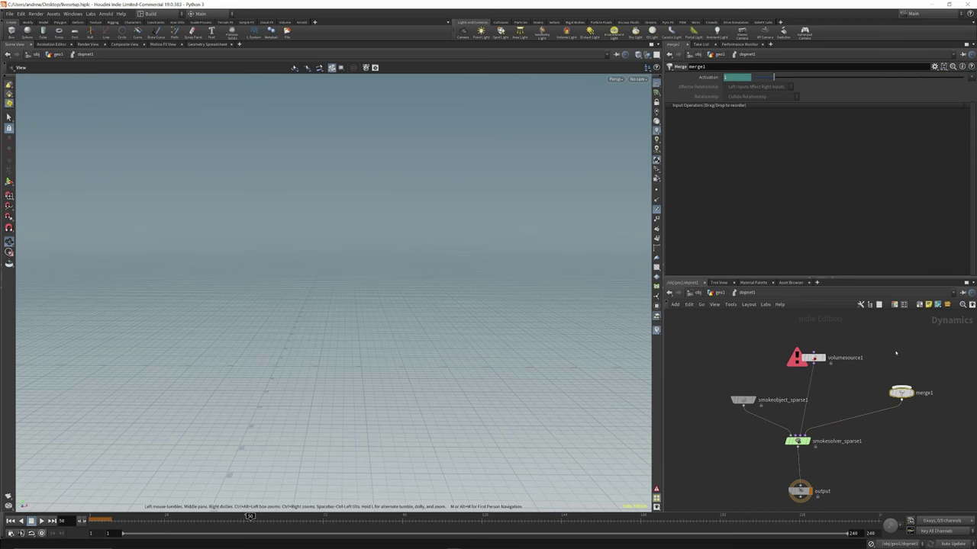
{"action": "key", "text": "Tab"}
{"action": "type", "text": "gasdis"}
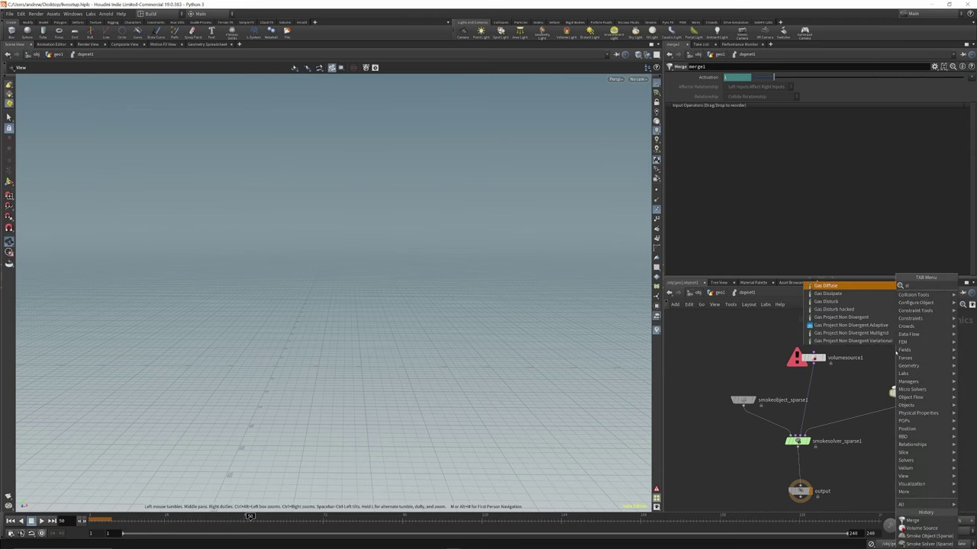
{"action": "key", "text": "Return"}
{"action": "left_click", "coordinate": [870, 343]}
{"action": "left_click_drag", "start_coordinate": [870, 349], "coordinate": [897, 386]}
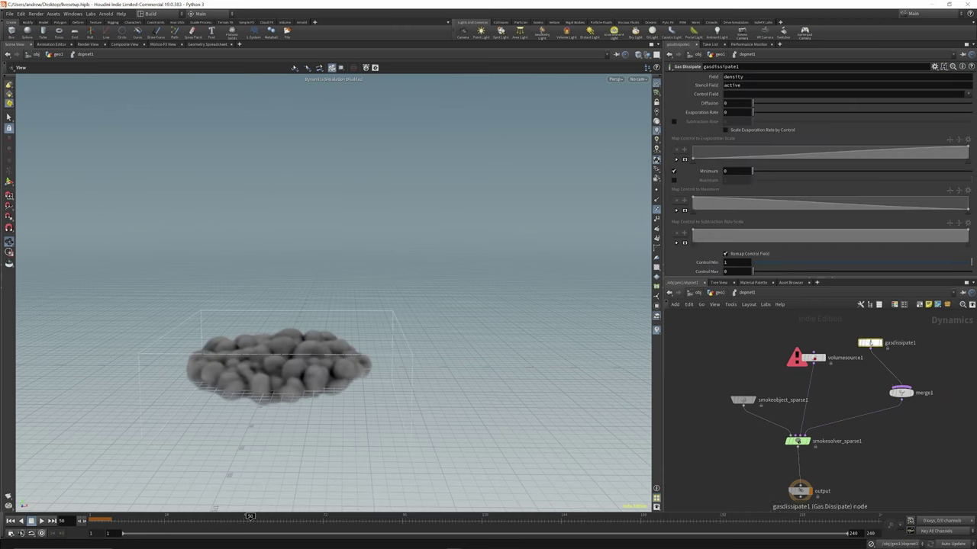
Set the Gas Dissipate's evaporation rate to 0.02 and return the timeline to frame 1.
{"action": "left_click", "coordinate": [730, 113]}
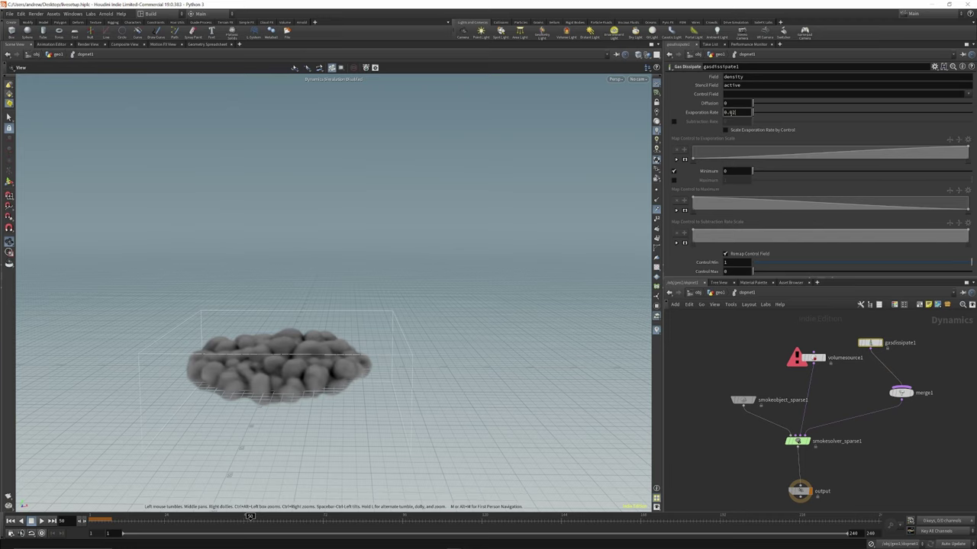
{"action": "key", "text": "Return"}
{"action": "key", "text": "ctrl+Up"}
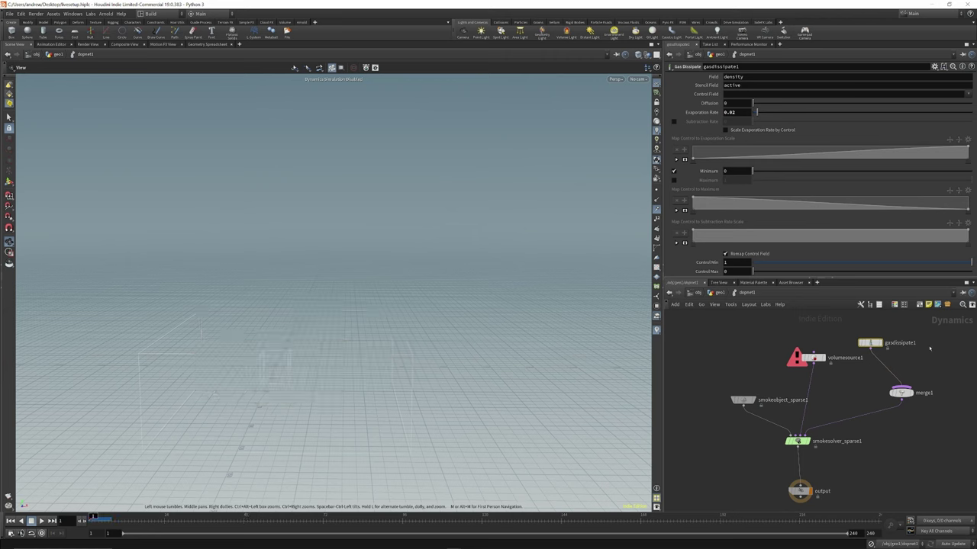
Add a Gas Turbulence node and connect it to the Merge node alongside Gas Dissipate.
{"action": "key", "text": "Tab"}
{"action": "mouse_move", "coordinate": [927, 343]}
{"action": "type", "text": "ga"}
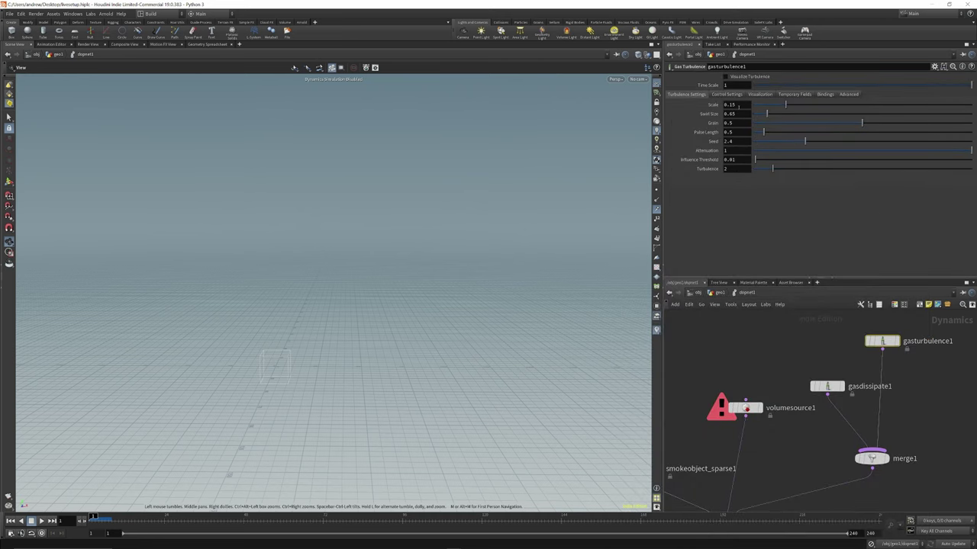
Set the Gas Turbulence's scale to 3, swirl size to 8, pulse length to 10 and turbulence to 3.
{"action": "double_click", "coordinate": [737, 106]}
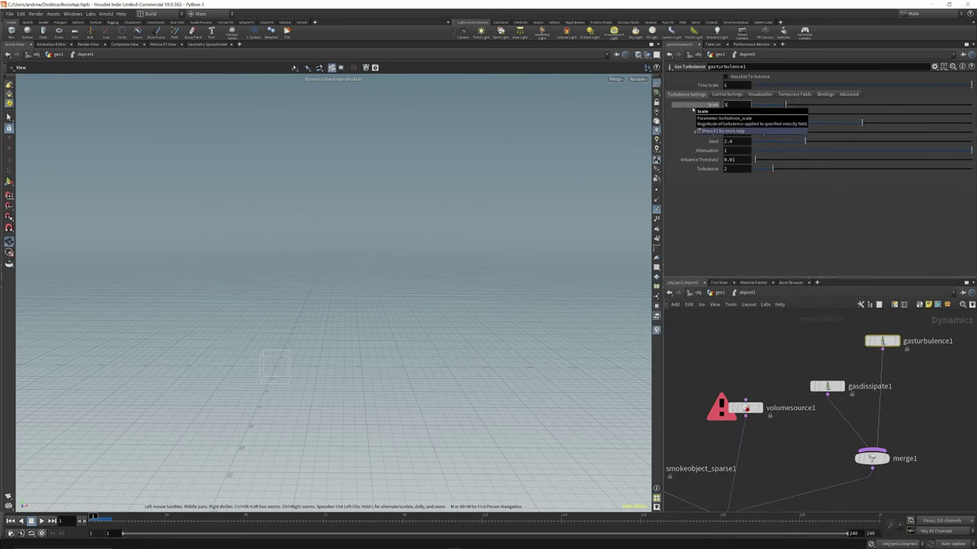
{"action": "type", "text": "3"}
{"action": "key", "text": "Return"}
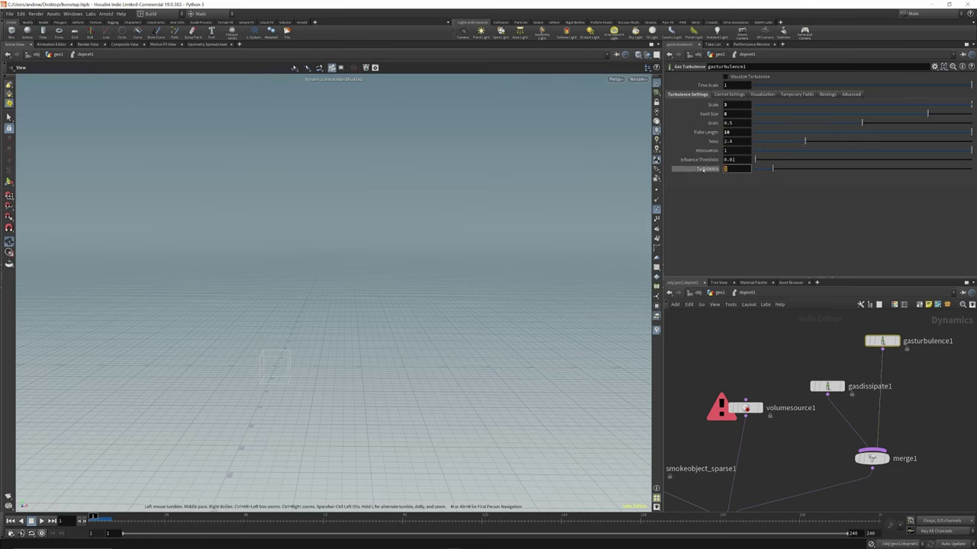
{"action": "key", "text": "Return"}
Enable the density control field on the Gas Turbulence and enter a value of 5 in its control settings.
{"action": "left_click", "coordinate": [728, 94]}
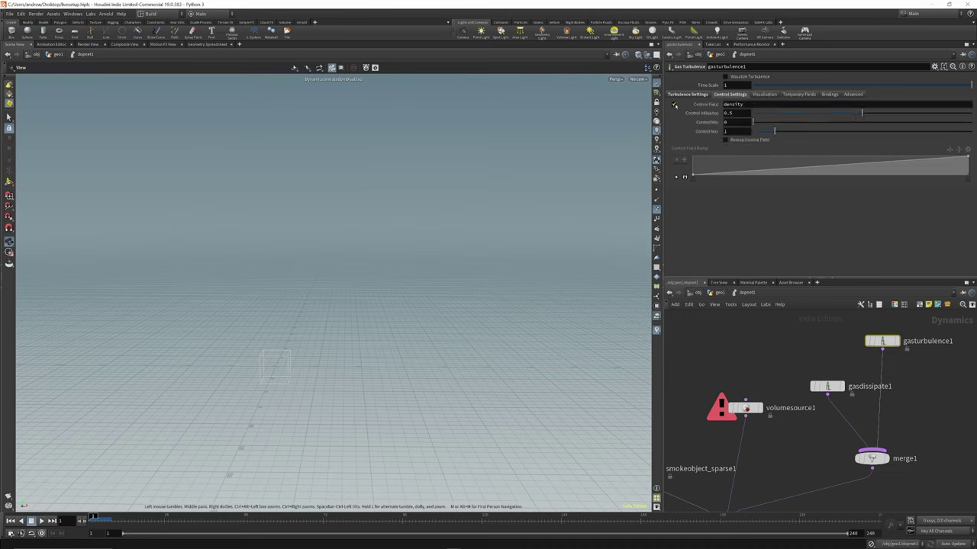
{"action": "left_click", "coordinate": [674, 103]}
{"action": "type", "text": "5"}
{"action": "key", "text": "Return"}
{"action": "left_click", "coordinate": [689, 95]}
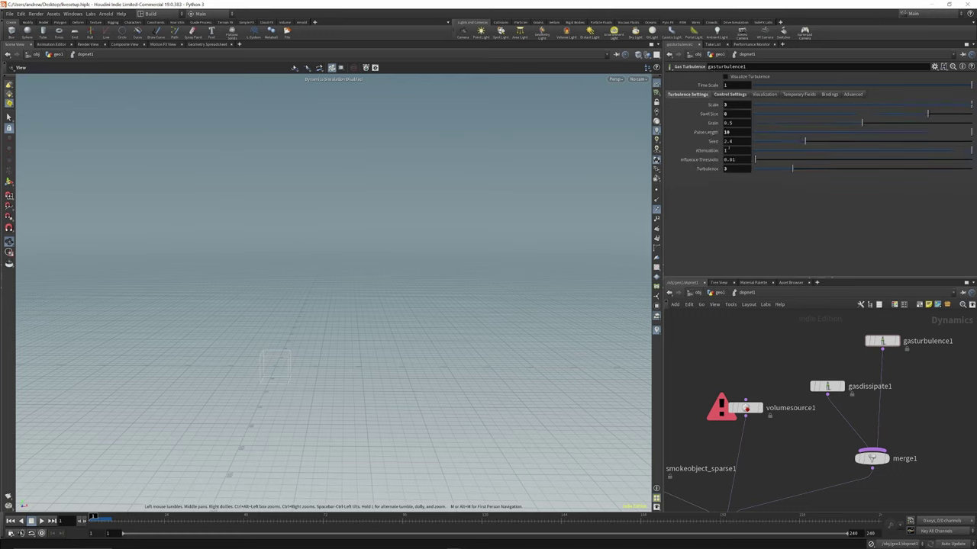
Copy the Gas Turbulence's Scale parameter and go up to the object level.
{"action": "left_click_drag", "start_coordinate": [885, 344], "coordinate": [882, 342]}
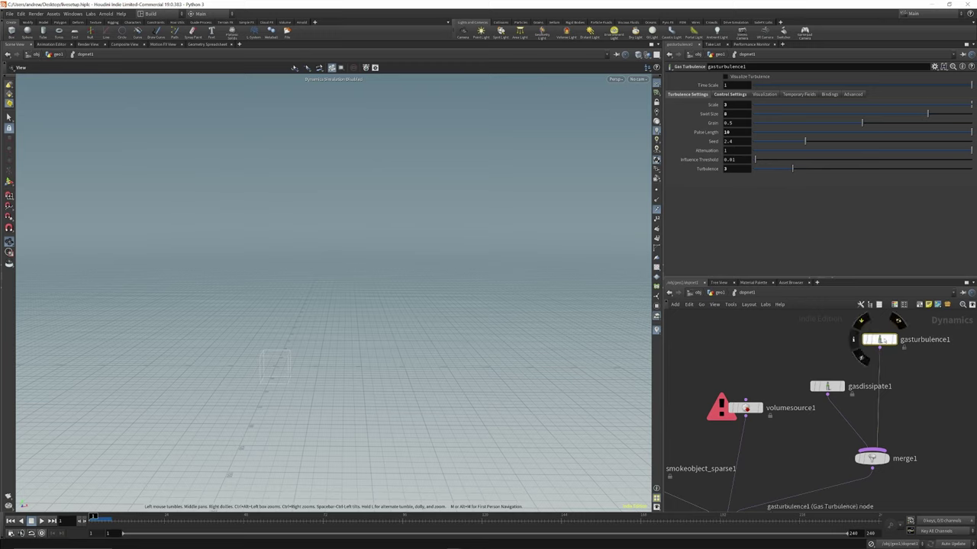
{"action": "right_click", "coordinate": [712, 105]}
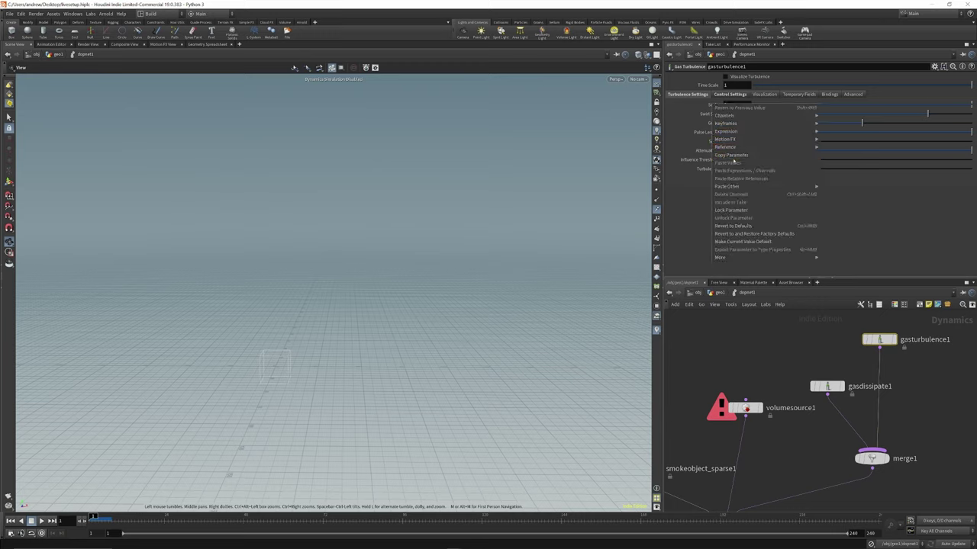
{"action": "left_click", "coordinate": [732, 155]}
{"action": "left_click", "coordinate": [720, 293]}
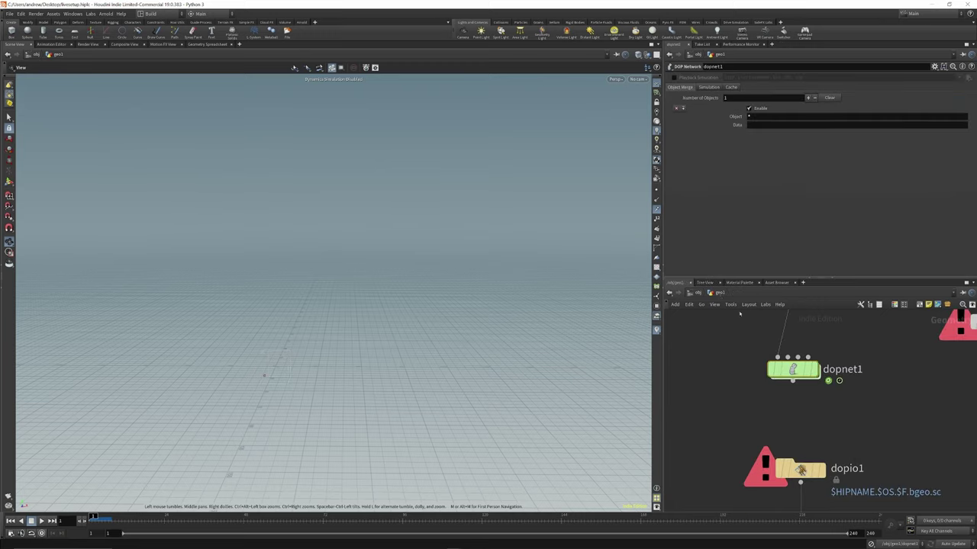
{"action": "key", "text": "u"}
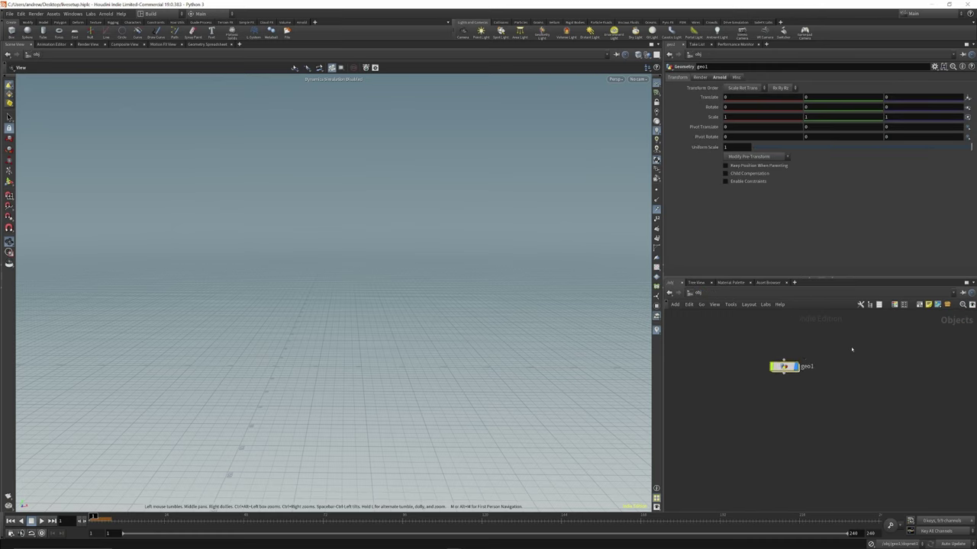
Add a Font object beside geo1 and enter its network.
{"action": "key", "text": "Tab"}
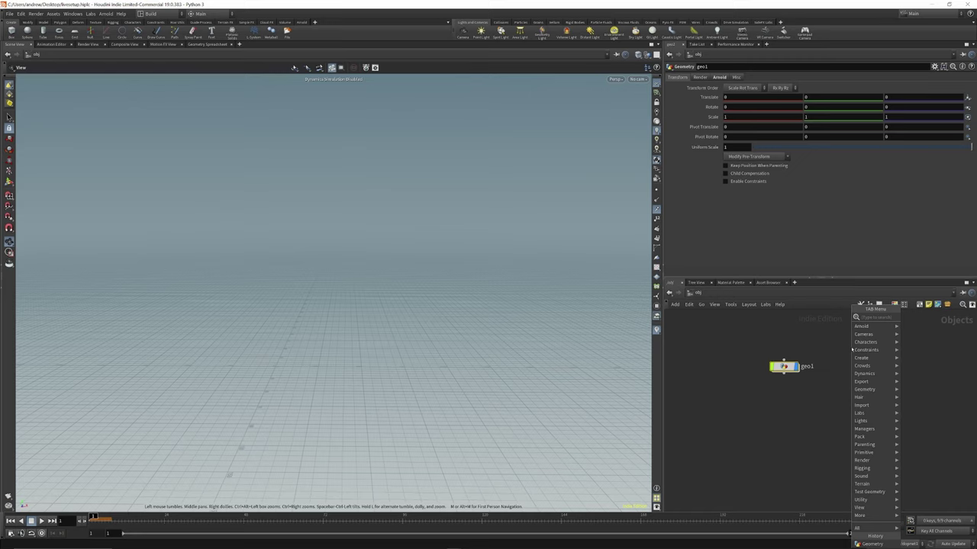
{"action": "type", "text": "f"}
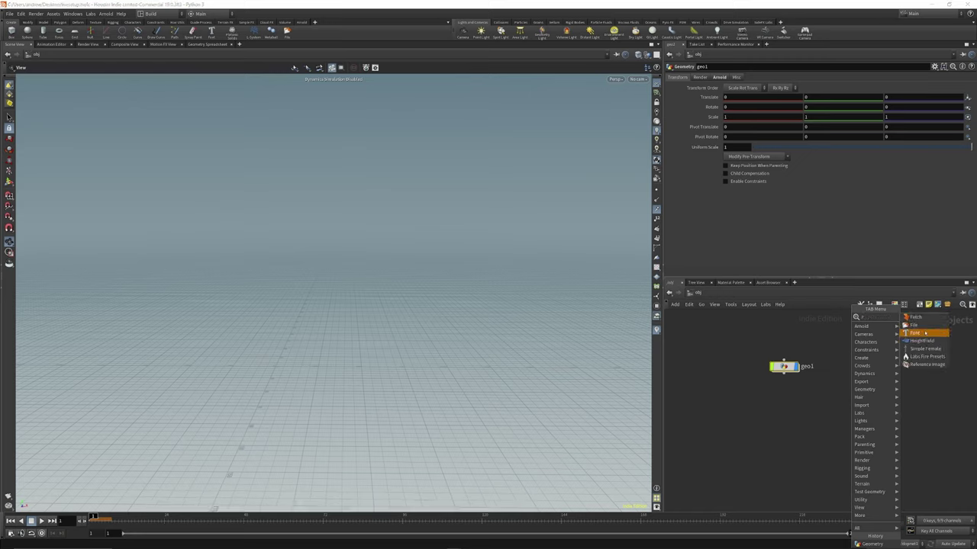
{"action": "left_click", "coordinate": [915, 333]}
{"action": "left_click", "coordinate": [864, 366]}
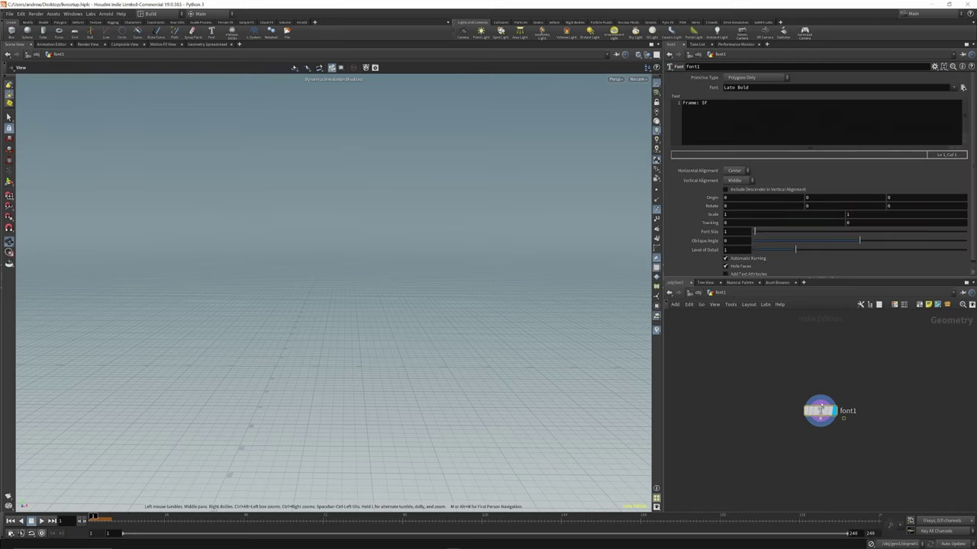
Duplicate the font1 node and place the copy above the original.
{"action": "left_click", "coordinate": [727, 104]}
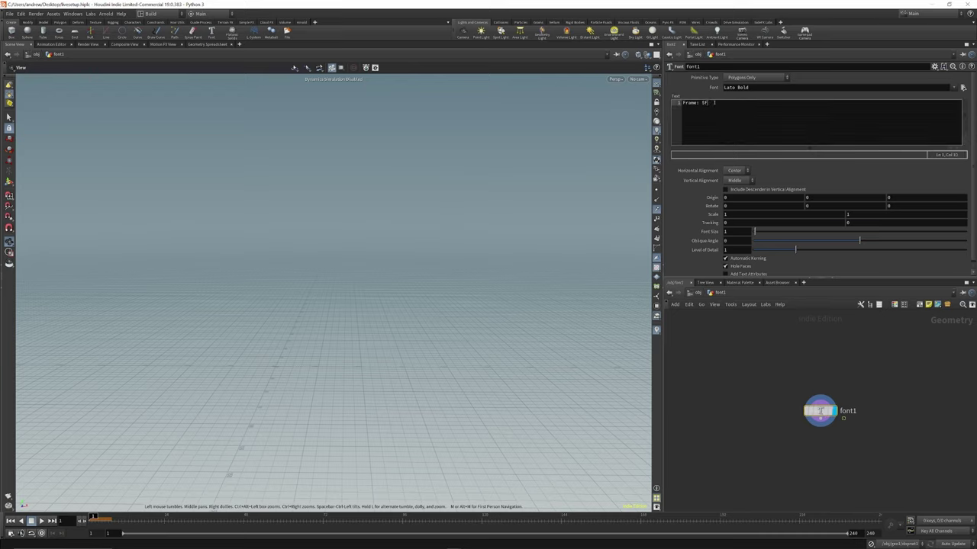
{"action": "left_click", "coordinate": [820, 410]}
{"action": "left_click_drag", "start_coordinate": [820, 411], "coordinate": [820, 365], "text": "alt"}
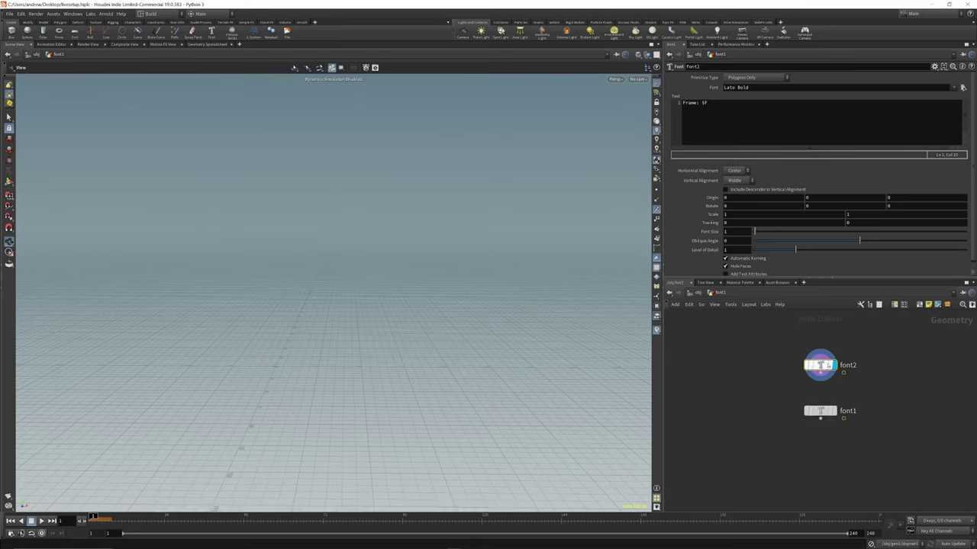
Paste the copied turbulence scale as a relative reference into the duplicated Font node's text.
{"action": "right_click", "coordinate": [717, 125]}
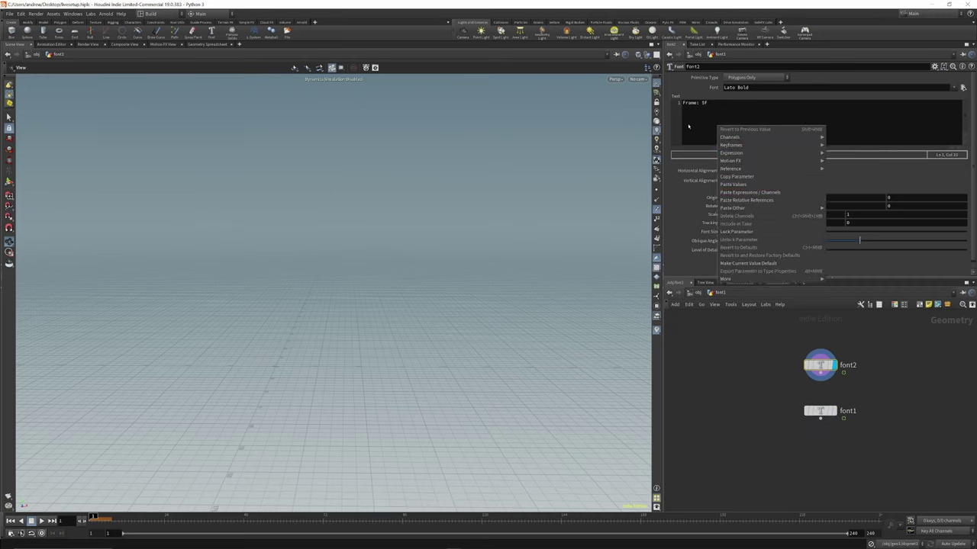
{"action": "right_click", "coordinate": [687, 119]}
{"action": "mouse_move", "coordinate": [723, 201]}
{"action": "left_click", "coordinate": [772, 200]}
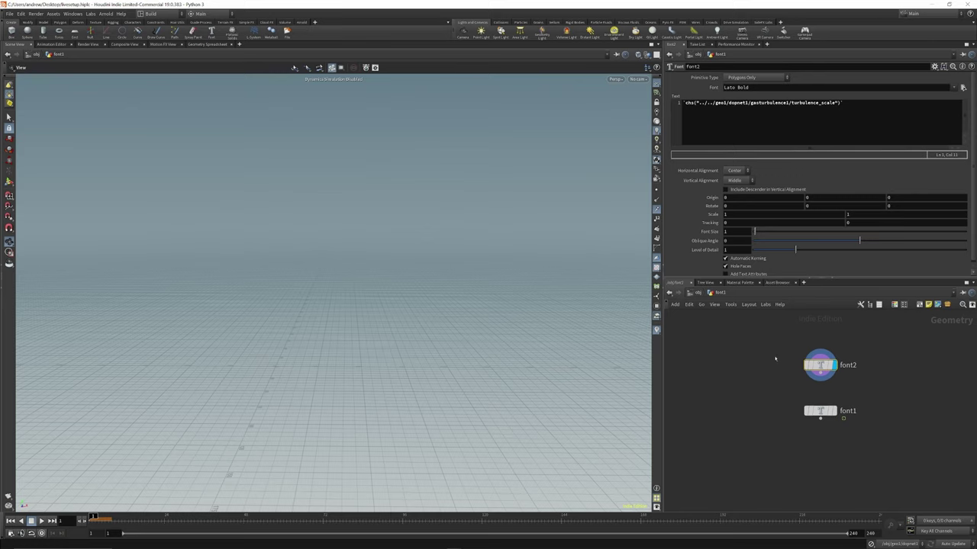
{"action": "left_click", "coordinate": [706, 132]}
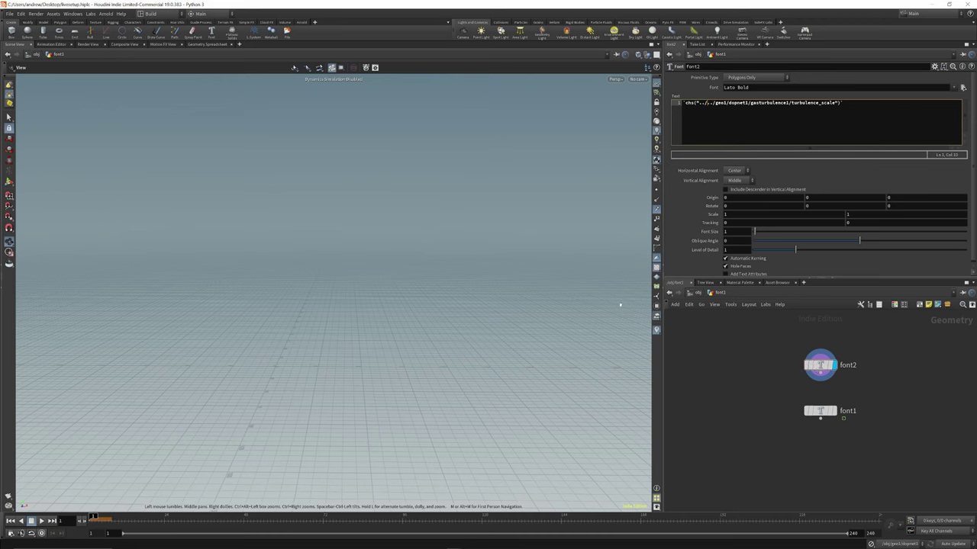
{"action": "scroll", "coordinate": [277, 361], "scroll_direction": "down", "scroll_amount": 2}
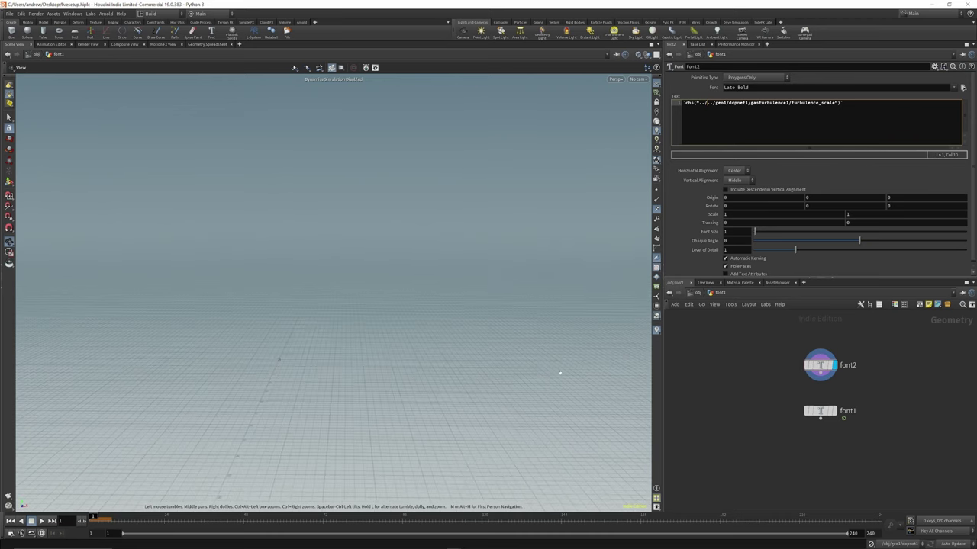
Return to the object level and add a Camera above the font1 object.
{"action": "left_click", "coordinate": [694, 295]}
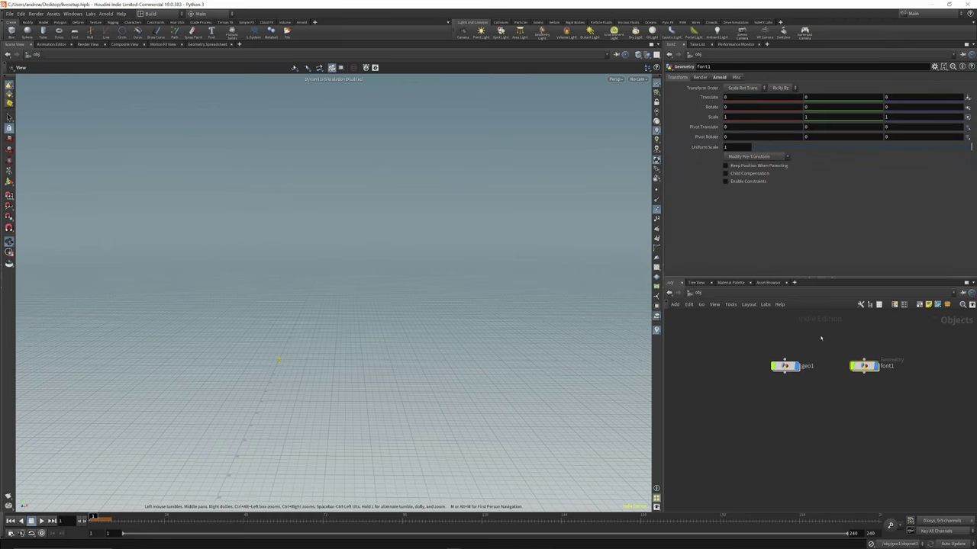
{"action": "key", "text": "Tab"}
{"action": "type", "text": "camer"}
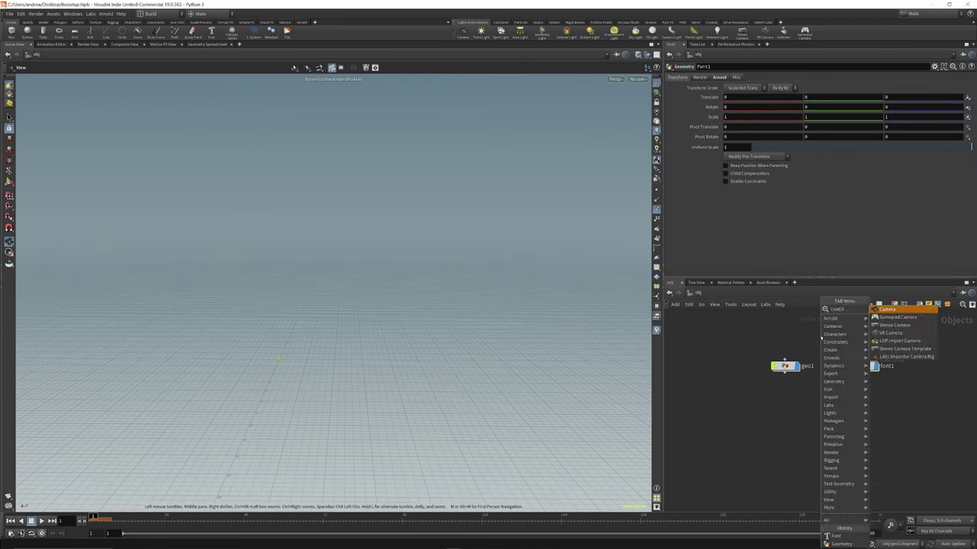
{"action": "left_click", "coordinate": [895, 309]}
{"action": "left_click", "coordinate": [871, 322]}
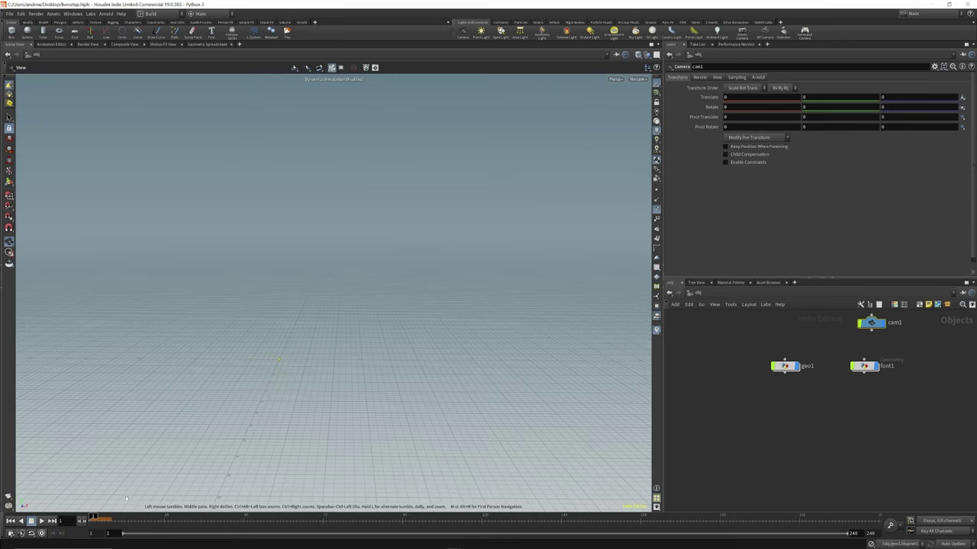
Go to frame 22, look through cam1 and adjust the camera to frame the whole smoke cloud.
{"action": "left_click", "coordinate": [158, 521]}
{"action": "scroll", "coordinate": [292, 329], "scroll_direction": "down", "scroll_amount": 6}
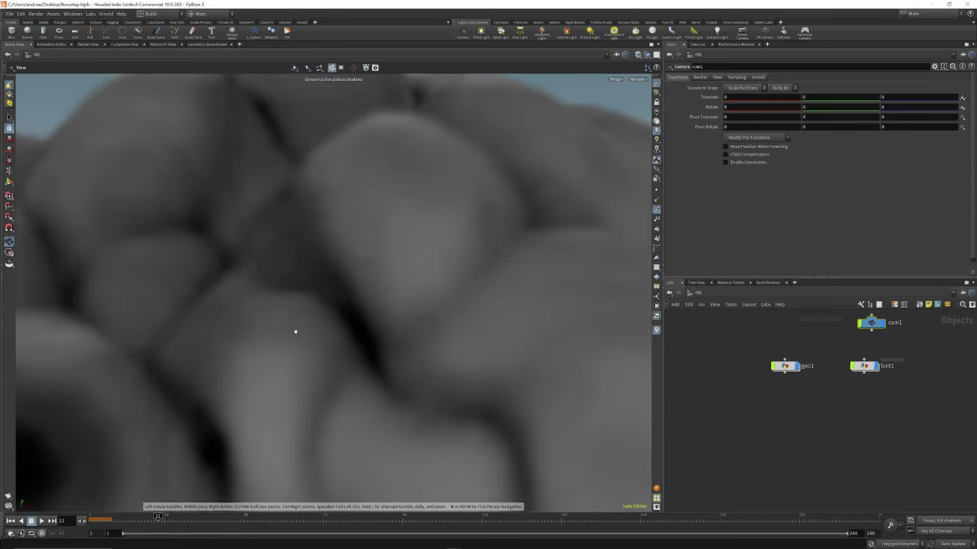
{"action": "scroll", "coordinate": [292, 328], "scroll_direction": "down", "scroll_amount": 5}
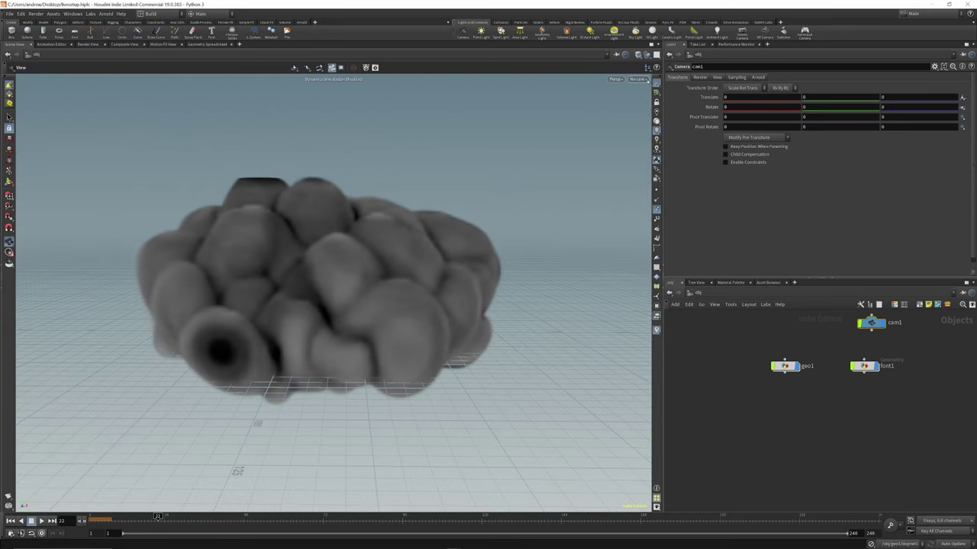
{"action": "left_click", "coordinate": [636, 78]}
{"action": "left_click", "coordinate": [642, 115]}
{"action": "scroll", "coordinate": [358, 357], "scroll_direction": "down", "scroll_amount": 5}
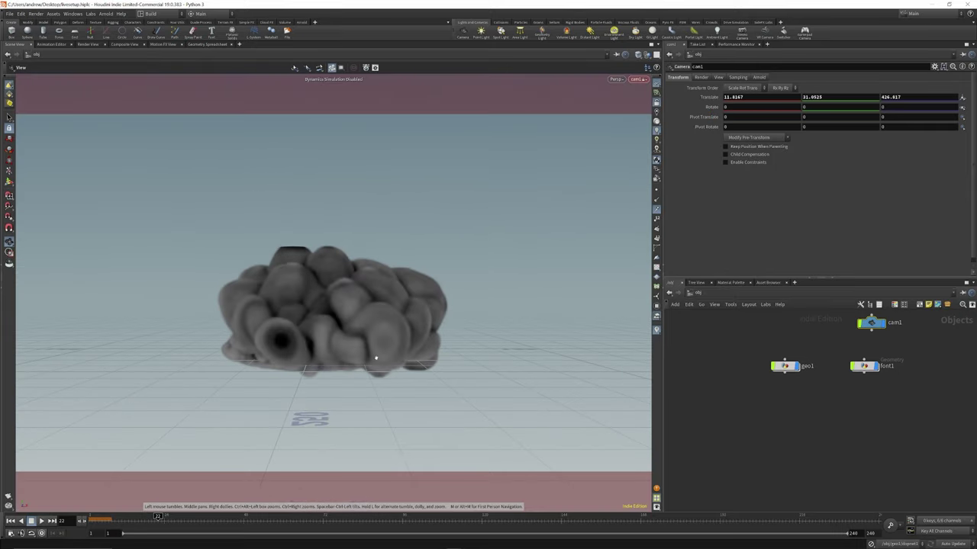
{"action": "scroll", "coordinate": [358, 357], "scroll_direction": "up", "scroll_amount": 5}
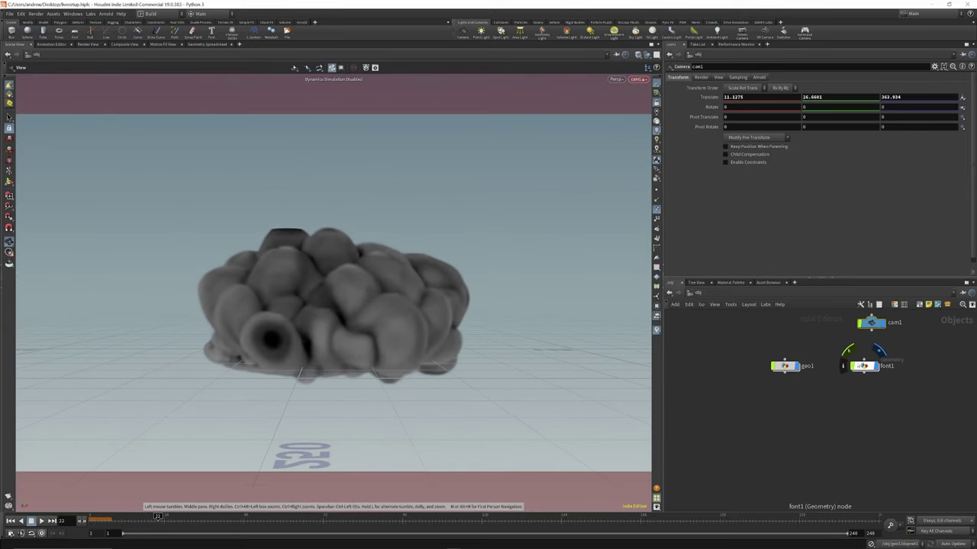
Enable Keep Position When Parenting on the font1 object and parent it to cam1.
{"action": "left_click", "coordinate": [864, 366]}
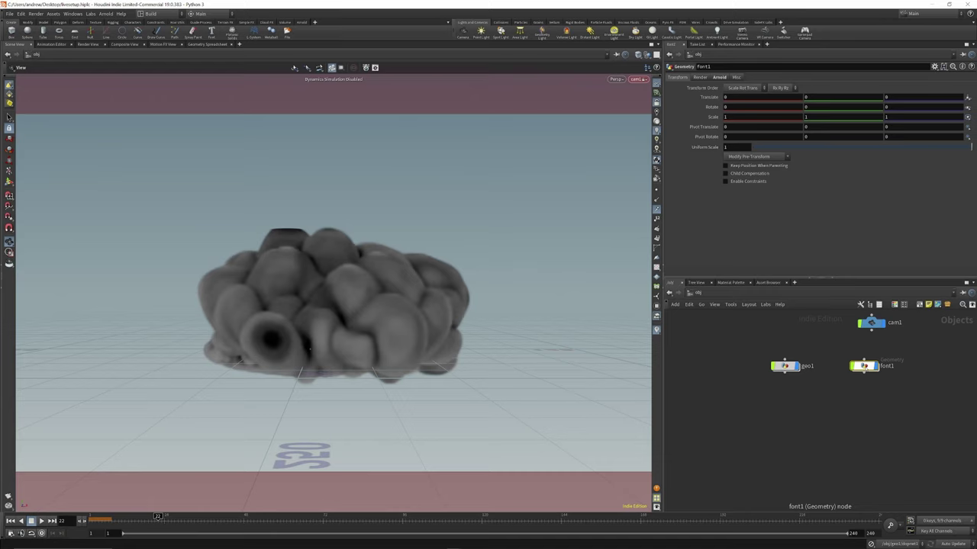
{"action": "left_click_drag", "start_coordinate": [864, 366], "coordinate": [872, 366]}
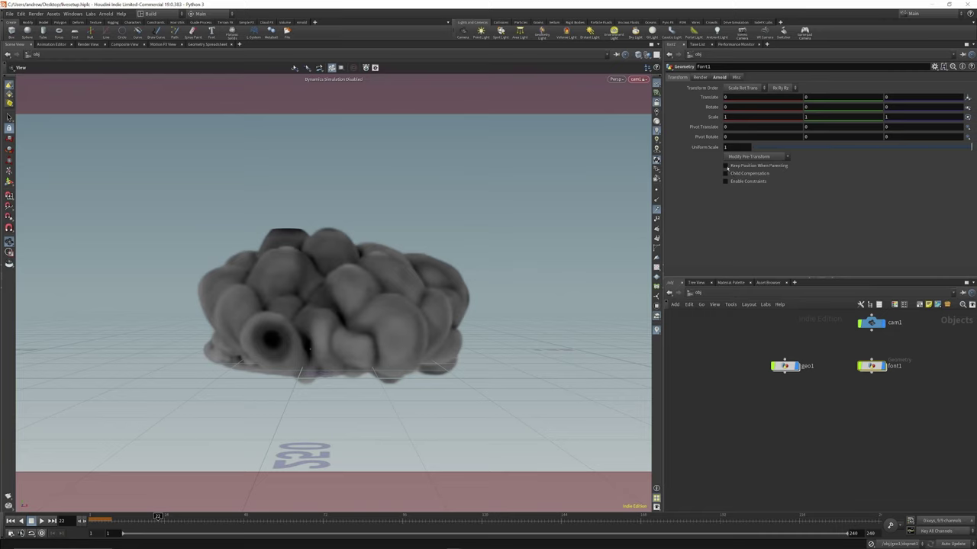
{"action": "left_click", "coordinate": [726, 165]}
{"action": "left_click_drag", "start_coordinate": [871, 330], "coordinate": [871, 359]}
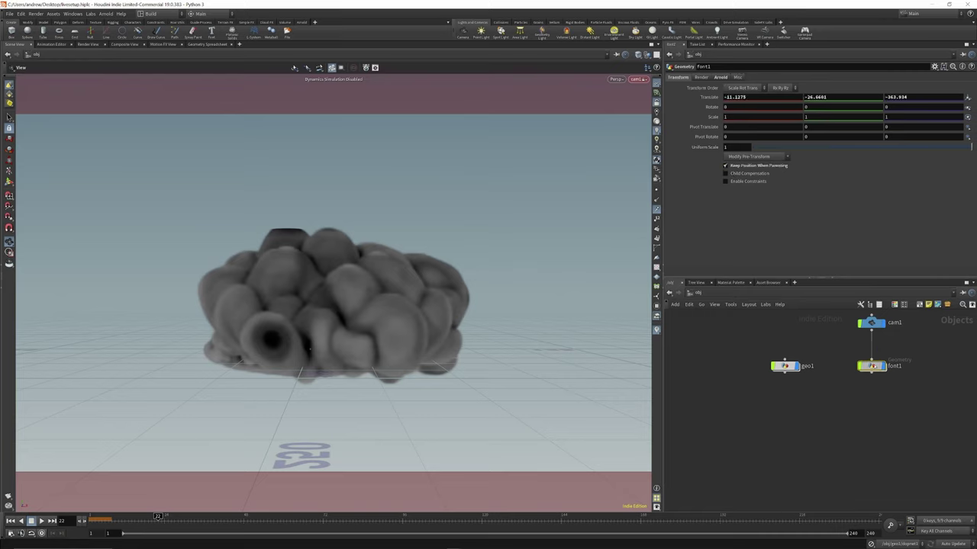
Wire a Transform node below font2 and add a GAS TURB heading and a SCALE: label to its text.
{"action": "double_click", "coordinate": [872, 367]}
{"action": "left_click_drag", "start_coordinate": [821, 366], "coordinate": [901, 341]}
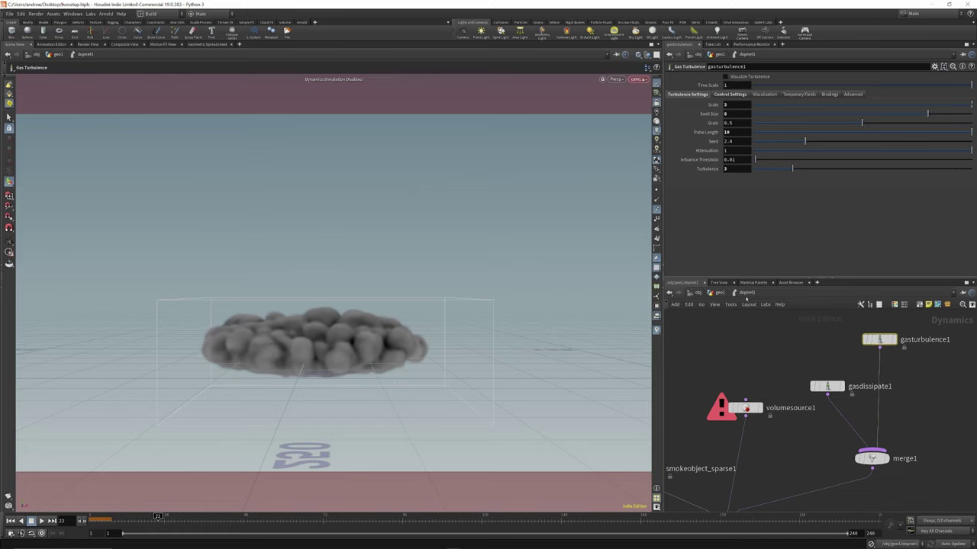
{"action": "left_click", "coordinate": [716, 294]}
{"action": "left_click", "coordinate": [701, 294]}
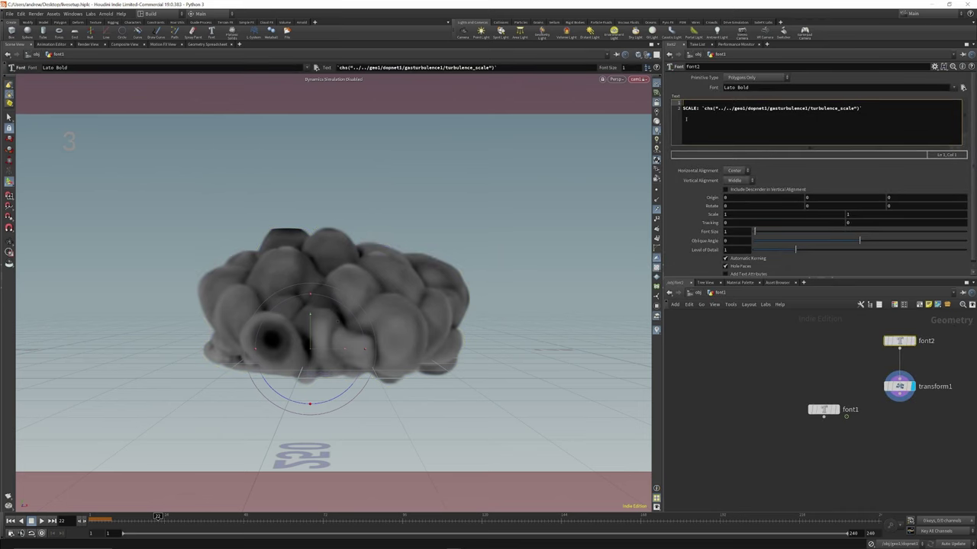
{"action": "type", "text": "S TURB"}
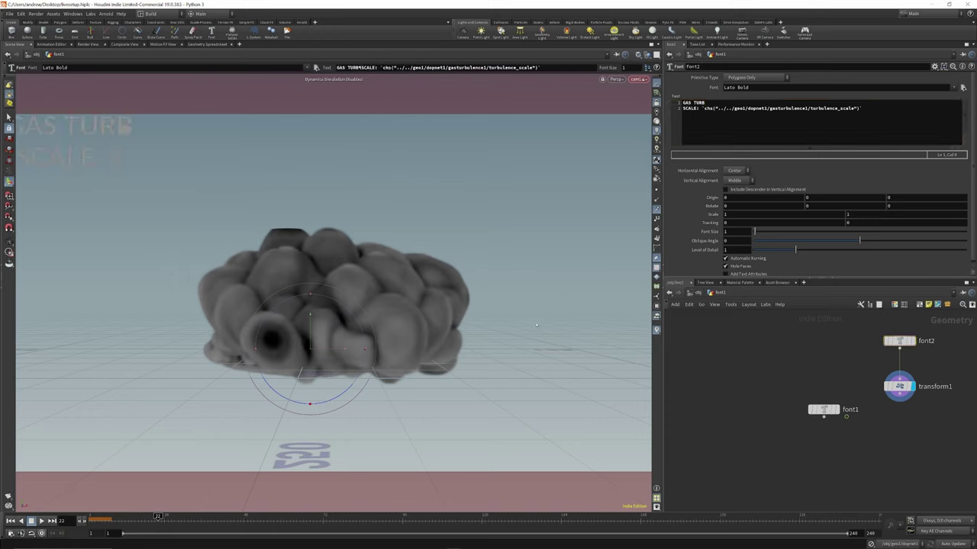
Left-align the font2 text, set its Transform's uniform scale to 4 and translate it to about -194.5 in X.
{"action": "left_click", "coordinate": [899, 386]}
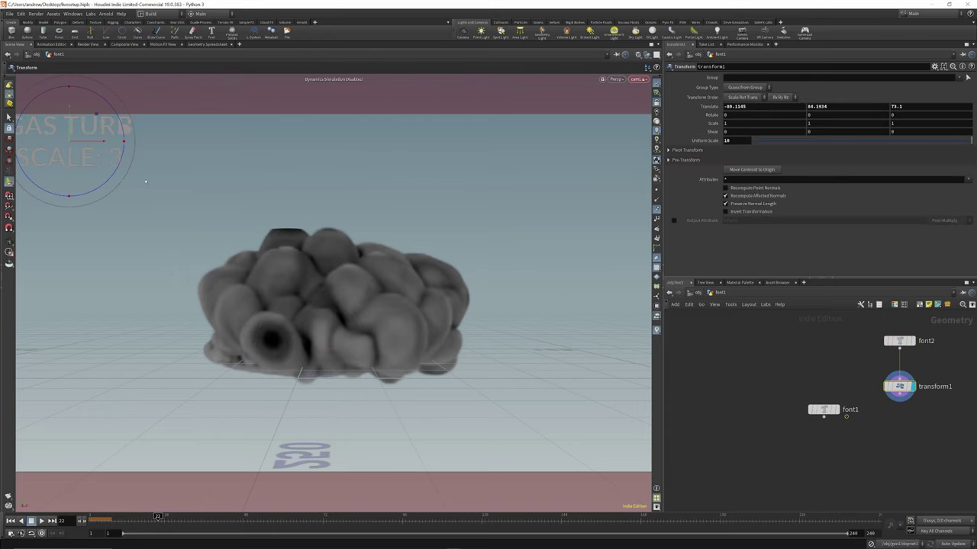
{"action": "left_click_drag", "start_coordinate": [103, 147], "coordinate": [126, 149]}
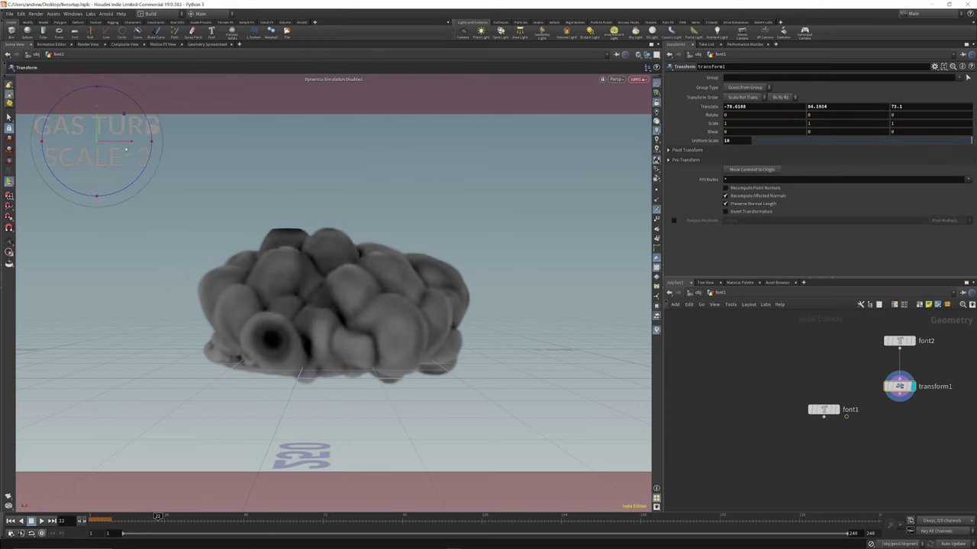
{"action": "left_click", "coordinate": [899, 341]}
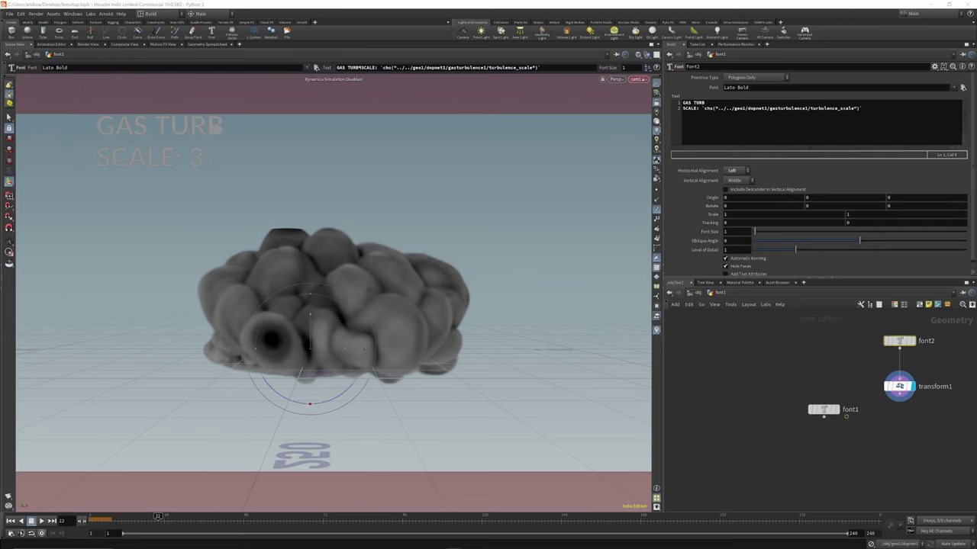
{"action": "left_click", "coordinate": [899, 386]}
{"action": "double_click", "coordinate": [731, 140]}
Wire a Color node below transform1 and set its constant colour to yellow.
{"action": "key", "text": "Tab"}
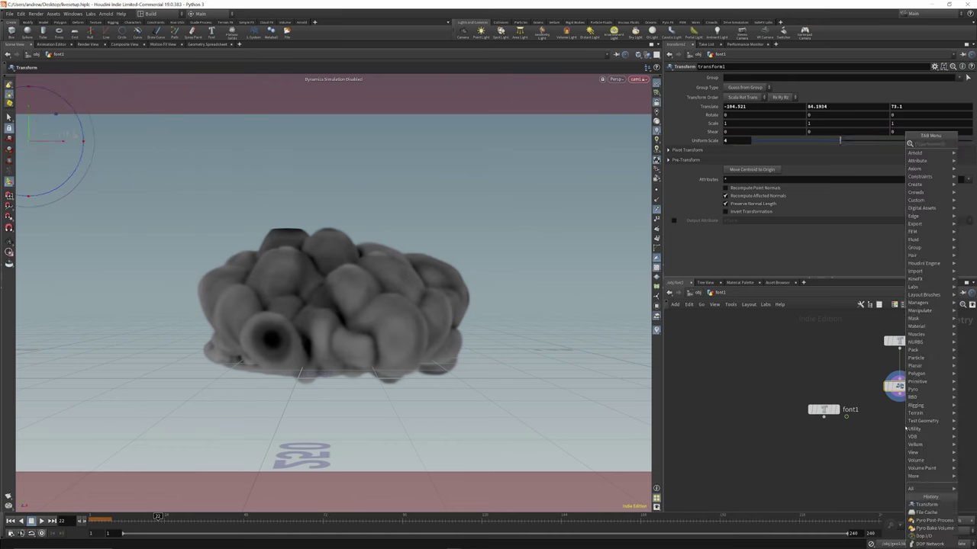
{"action": "type", "text": "colour"}
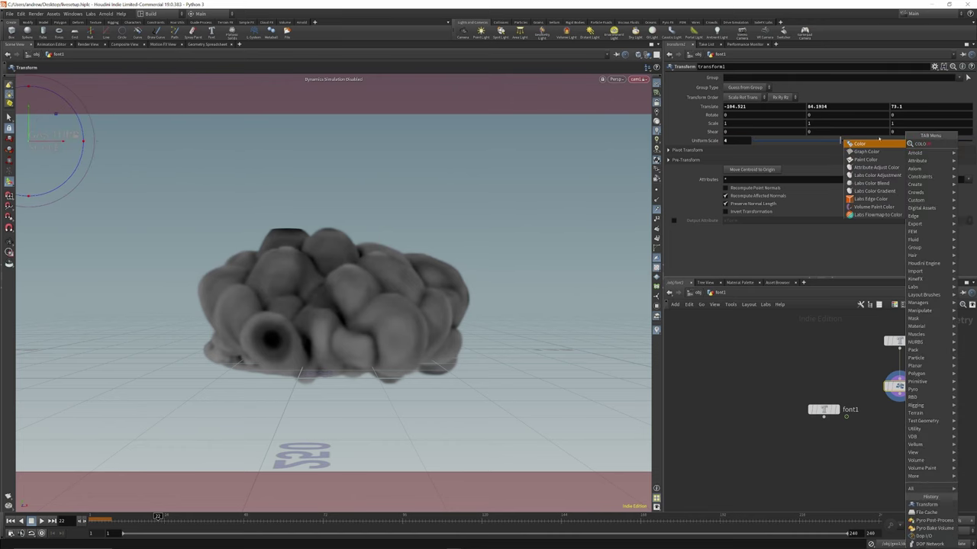
{"action": "key", "text": "Return"}
{"action": "left_click", "coordinate": [899, 425]}
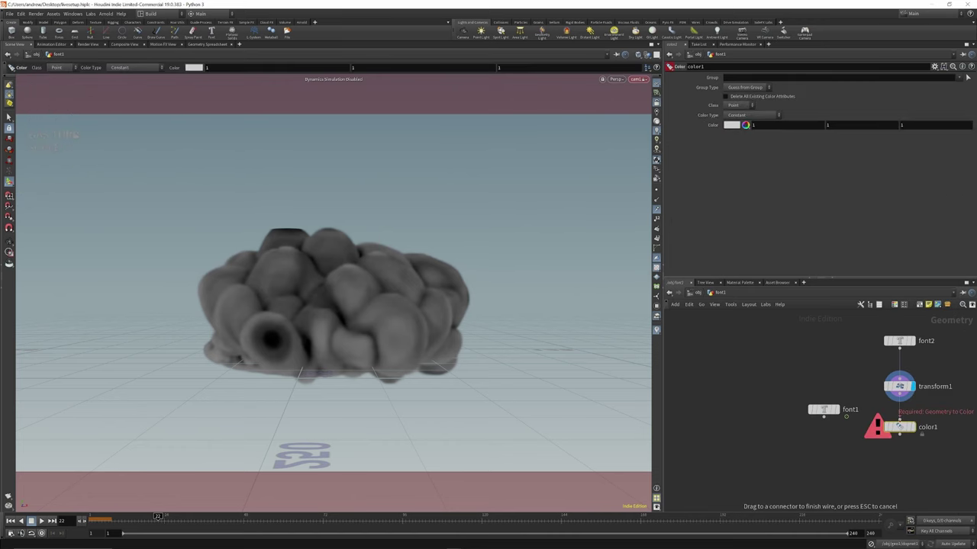
{"action": "left_click", "coordinate": [899, 418]}
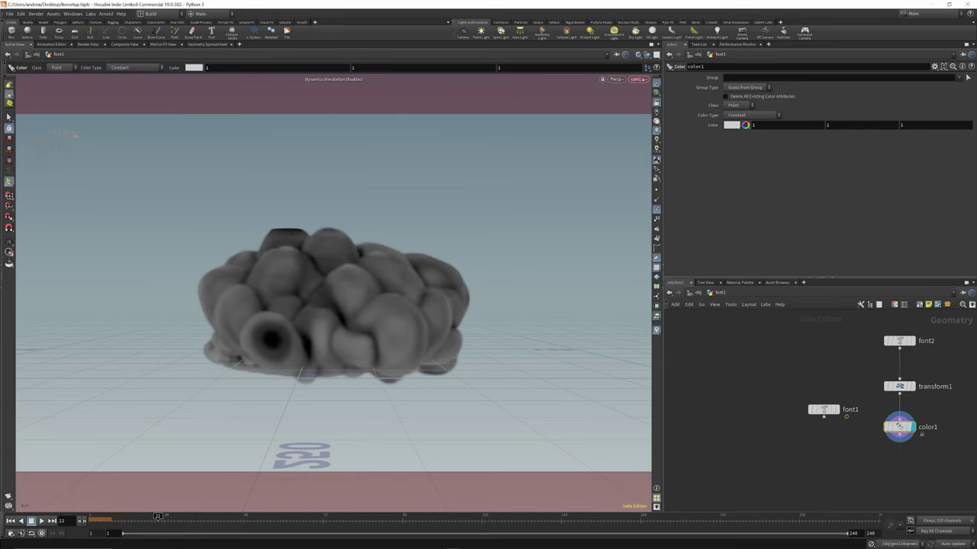
{"action": "left_click", "coordinate": [746, 124]}
{"action": "left_click", "coordinate": [727, 107]}
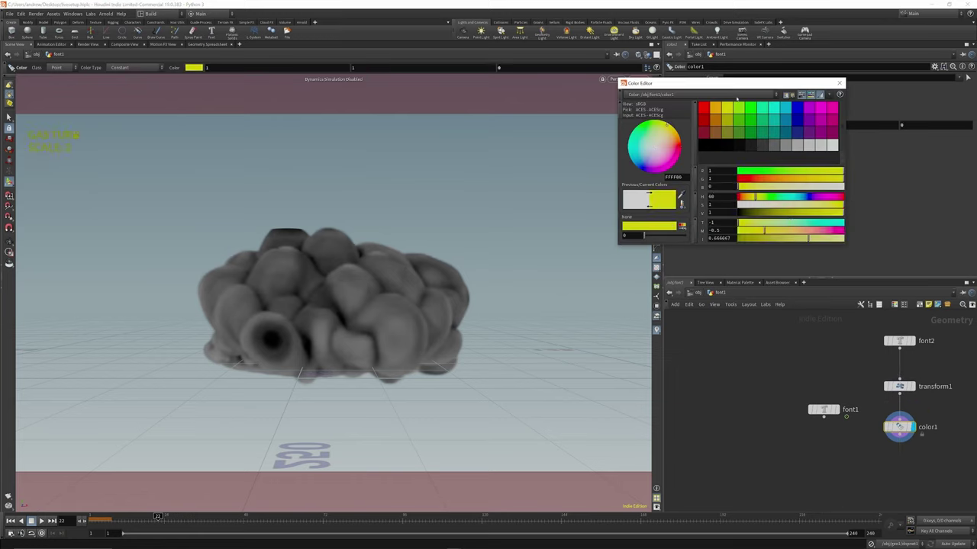
{"action": "left_click", "coordinate": [838, 83]}
Switch the viewport's background color scheme to Dark.
{"action": "key", "text": "d"}
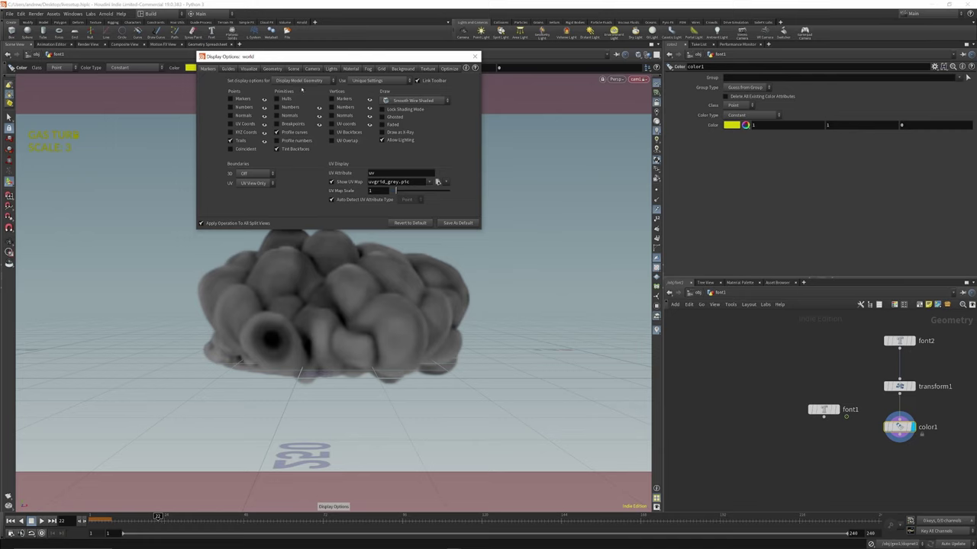
{"action": "left_click", "coordinate": [402, 69]}
{"action": "left_click", "coordinate": [254, 80]}
{"action": "left_click", "coordinate": [254, 97]}
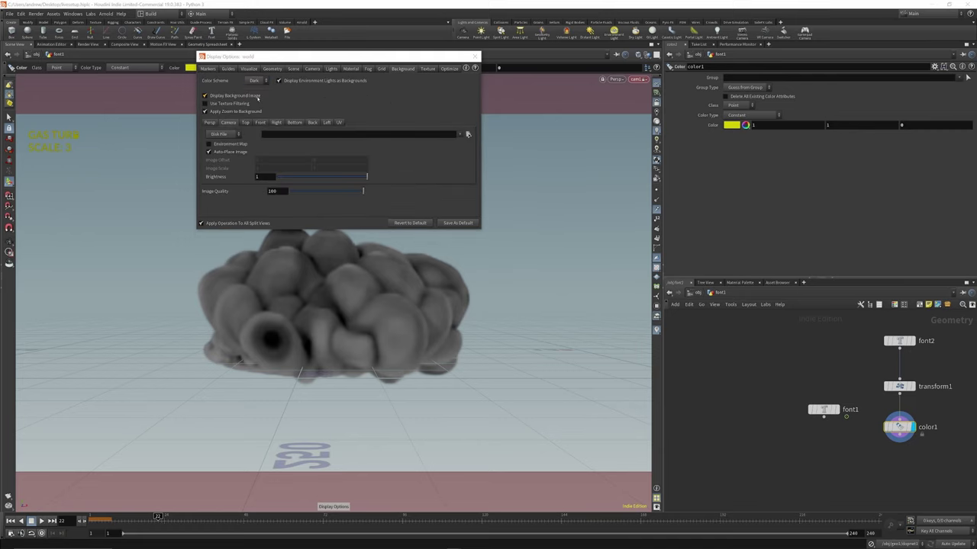
{"action": "left_click", "coordinate": [475, 56]}
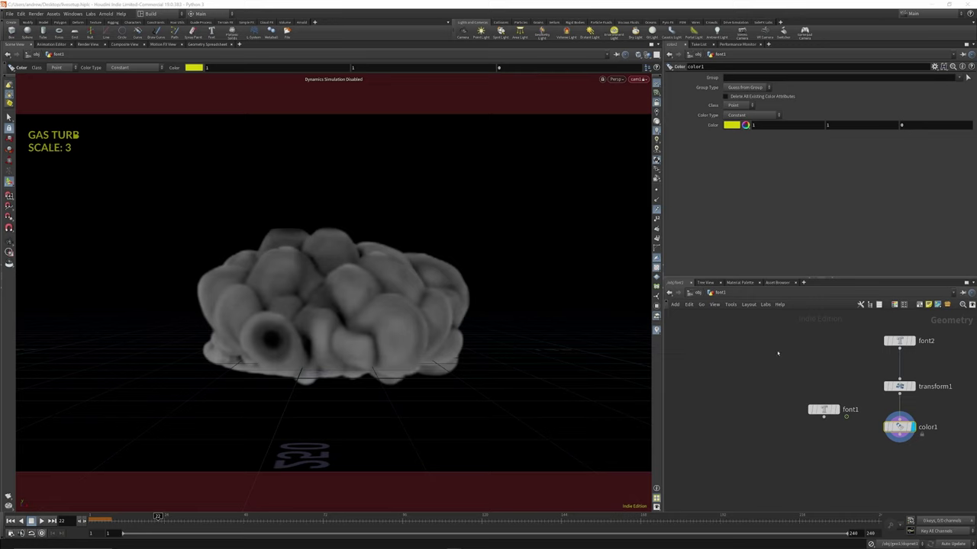
Add a SWIRL SIZE: line to the font2 text that references the gasturbulence1 swirl_size parameter.
{"action": "scroll", "coordinate": [777, 353], "scroll_direction": "down", "scroll_amount": 3}
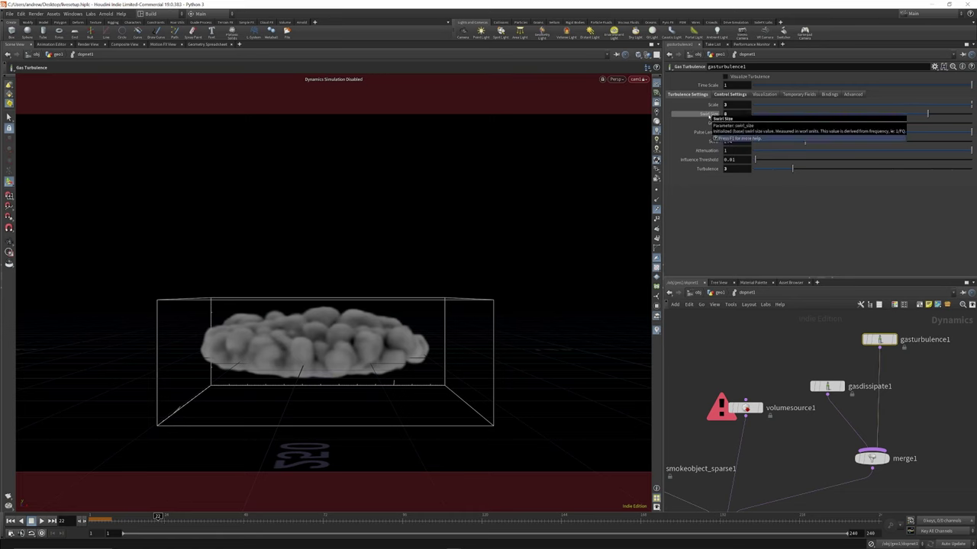
{"action": "right_click", "coordinate": [709, 115]}
{"action": "left_click", "coordinate": [726, 168]}
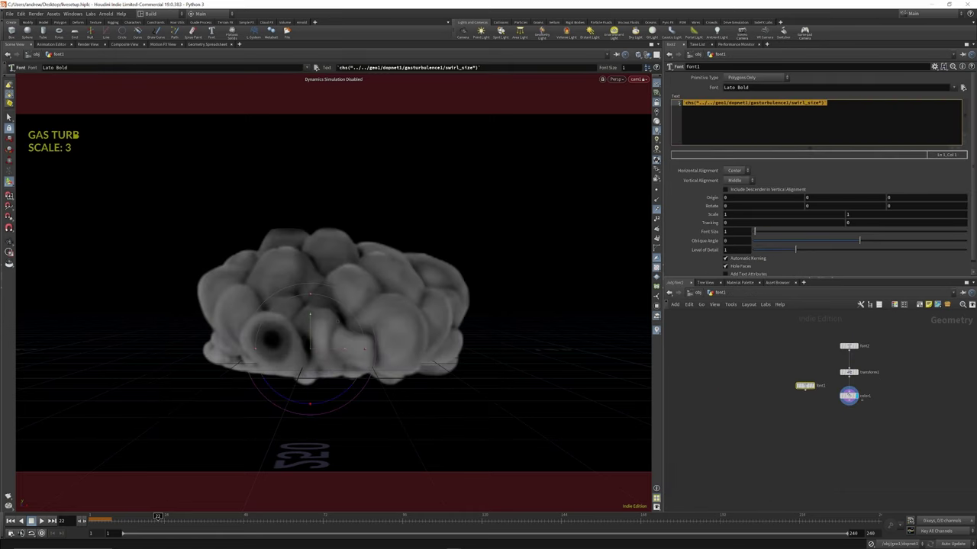
{"action": "left_click", "coordinate": [849, 345]}
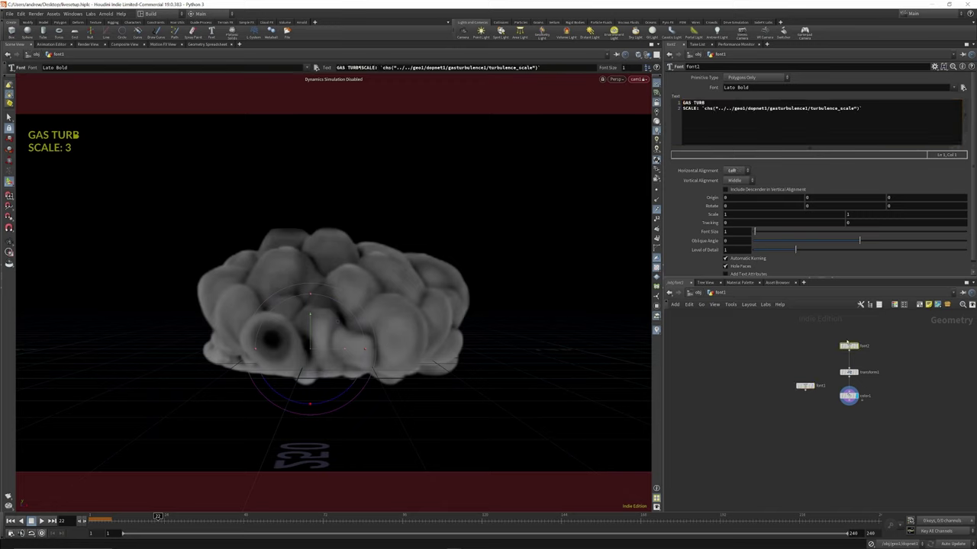
{"action": "type", "text": "WIRL SIZE"}
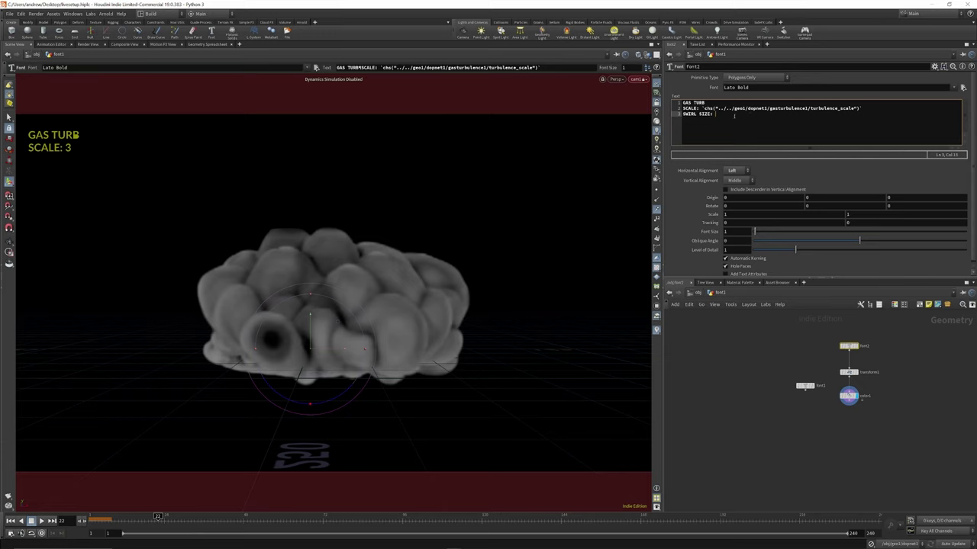
{"action": "type", "text": ":"}
{"action": "type", "text": "`chs(\"../../geo1/dopnet1/gasturbulence1/swirl_size\")`"}
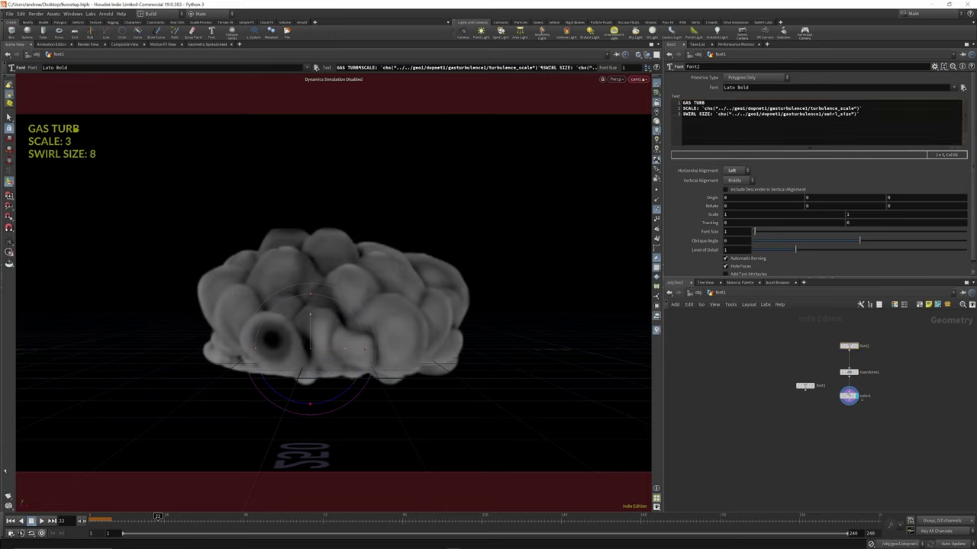
Render a flipbook of the current viewport, stop it partway, return to its first frame and close the player.
{"action": "left_click", "coordinate": [8, 496], "text": "ctrl"}
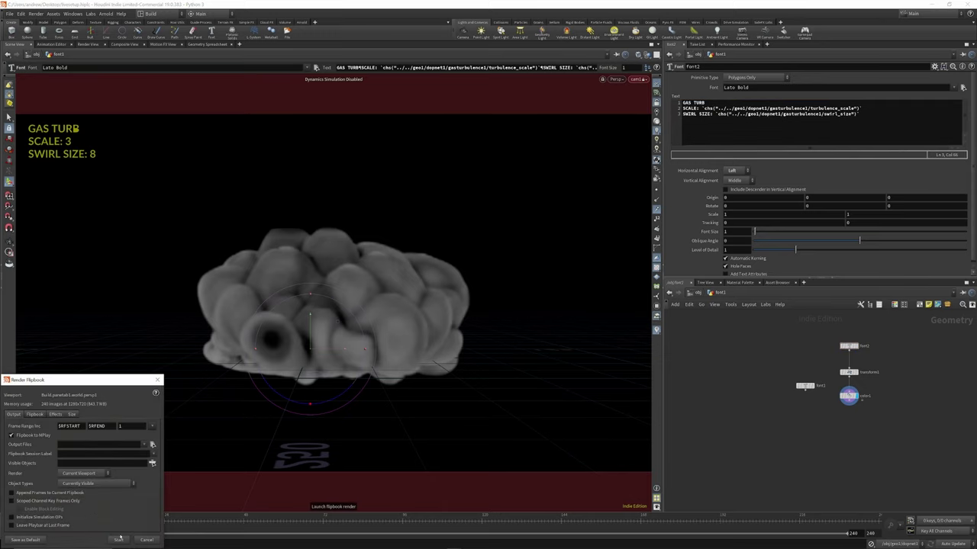
{"action": "left_click", "coordinate": [119, 540]}
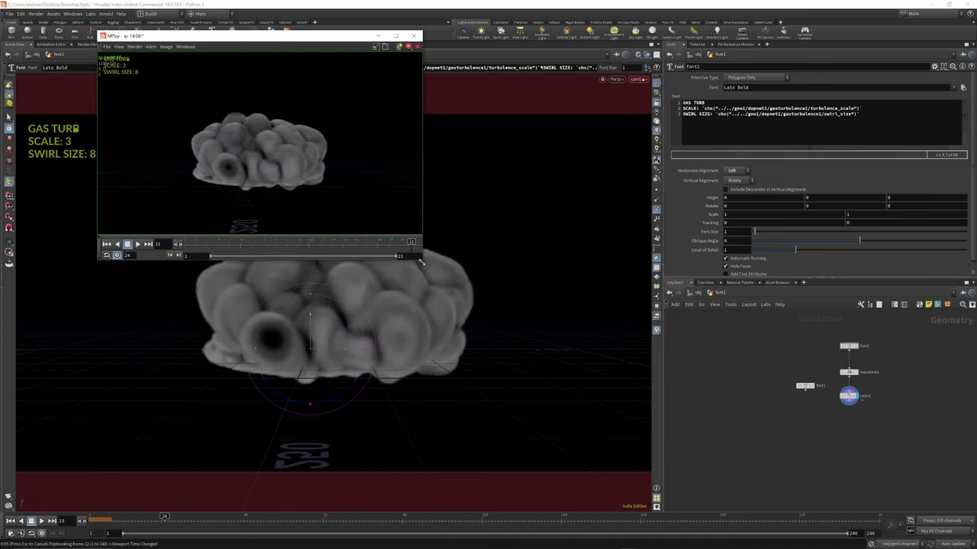
{"action": "left_click_drag", "start_coordinate": [422, 259], "coordinate": [503, 344]}
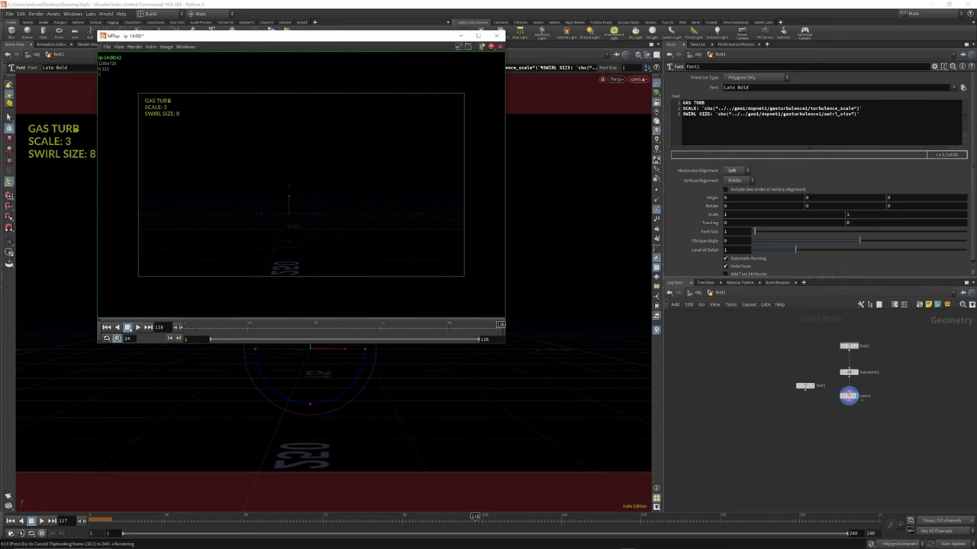
{"action": "key", "text": "Escape"}
{"action": "left_click", "coordinate": [106, 327]}
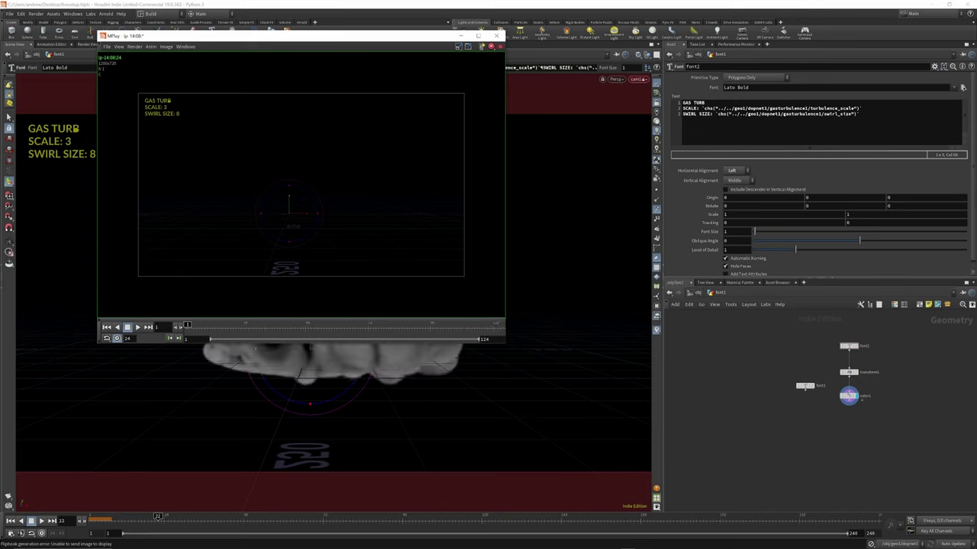
{"action": "left_click", "coordinate": [497, 36]}
Go up to the object level and return to the dopnet1 network inside geo1.
{"action": "left_click", "coordinate": [700, 294]}
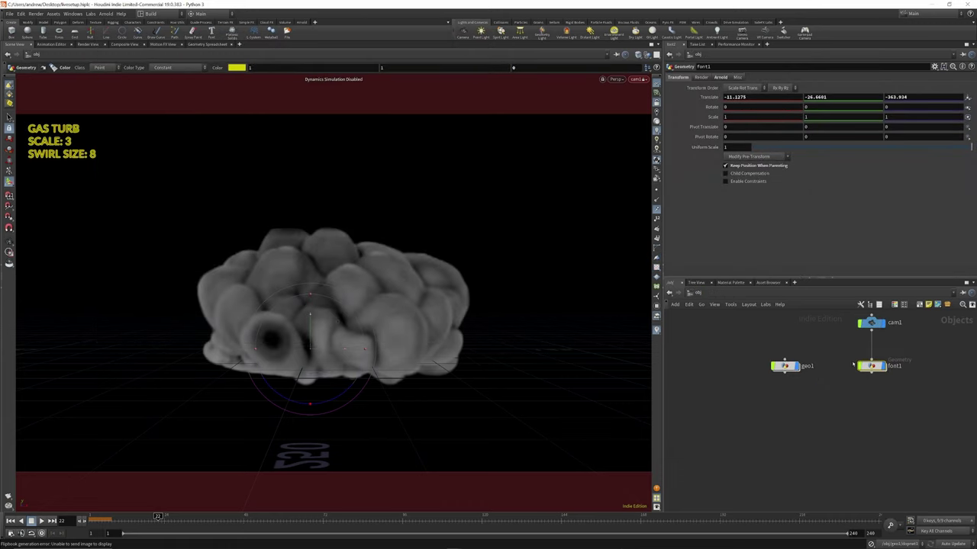
{"action": "scroll", "coordinate": [853, 365], "scroll_direction": "down", "scroll_amount": 2}
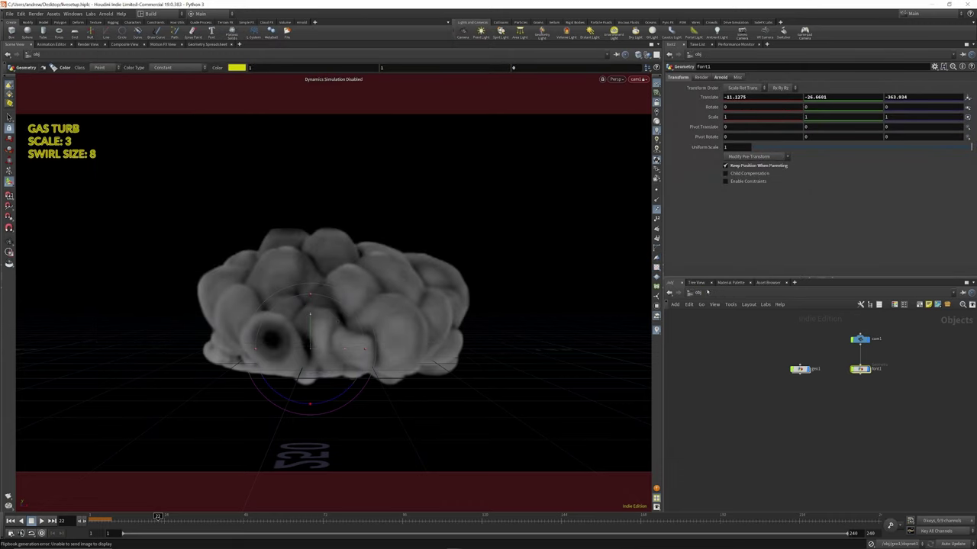
{"action": "left_click", "coordinate": [697, 293]}
{"action": "left_click", "coordinate": [702, 338]}
{"action": "left_click", "coordinate": [722, 294]}
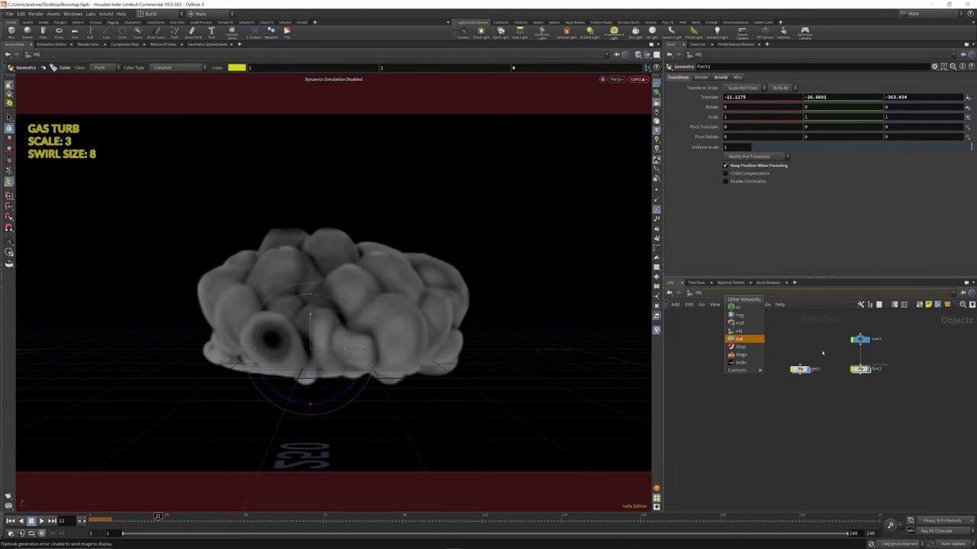
{"action": "left_click", "coordinate": [821, 354]}
{"action": "double_click", "coordinate": [800, 370]}
{"action": "double_click", "coordinate": [799, 381]}
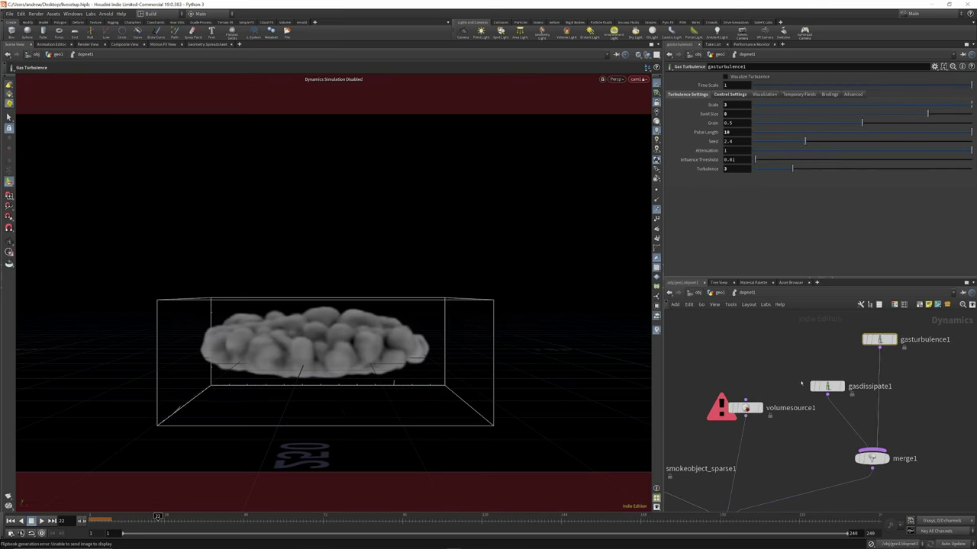
{"action": "scroll", "coordinate": [785, 357], "scroll_direction": "down", "scroll_amount": 3}
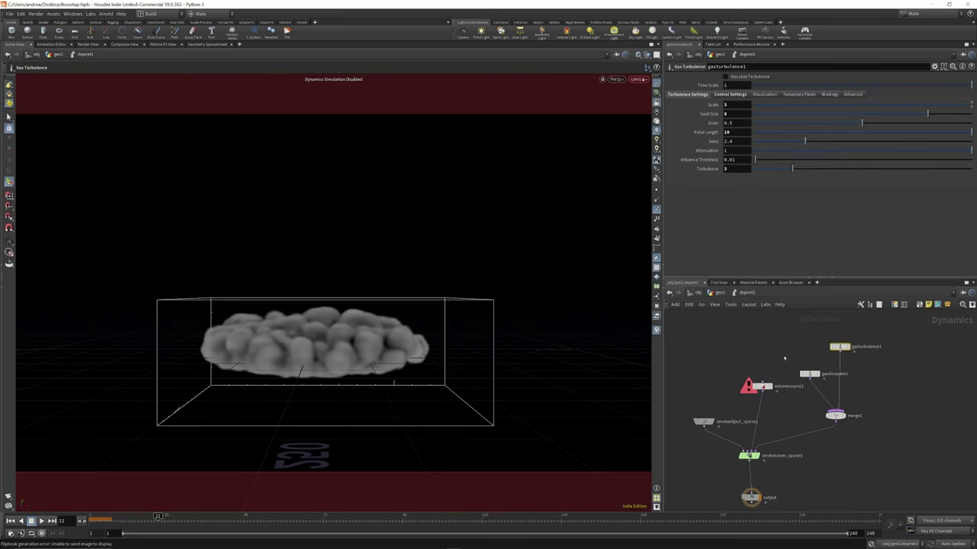
{"action": "scroll", "coordinate": [846, 358], "scroll_direction": "up", "scroll_amount": 4}
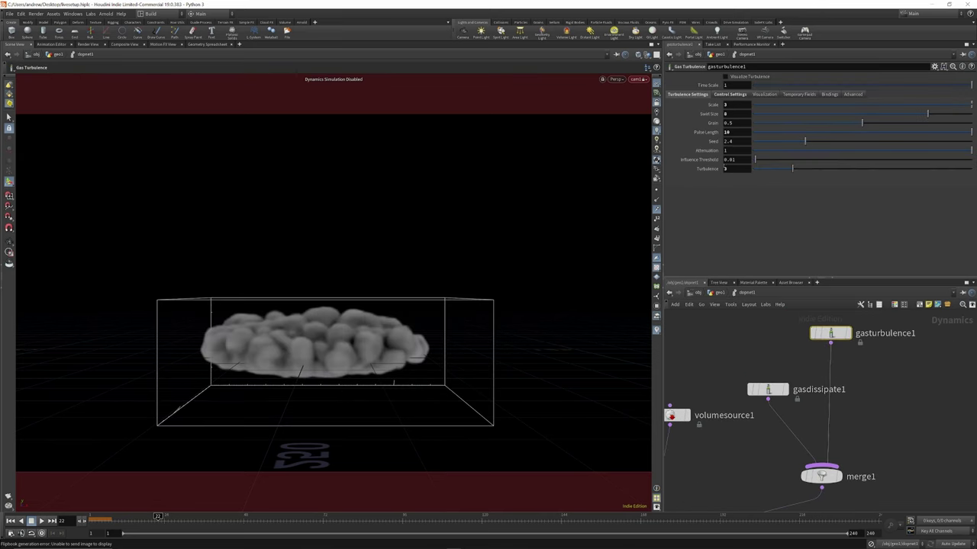
Set the gasturbulence1 scale to 300 and replay the simulation from the first frame.
{"action": "mouse_move", "coordinate": [832, 335]}
{"action": "key", "text": "Tab"}
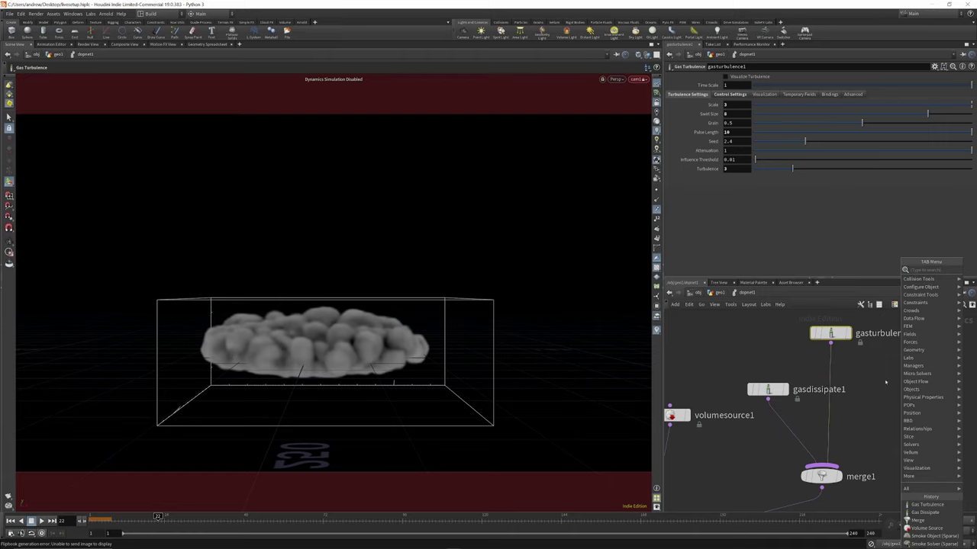
{"action": "left_click", "coordinate": [886, 383]}
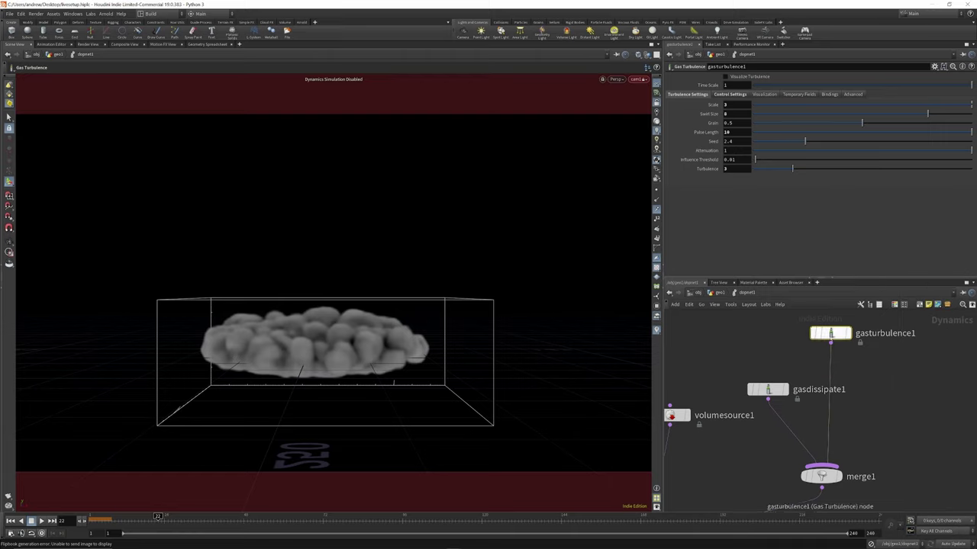
{"action": "left_click", "coordinate": [734, 106]}
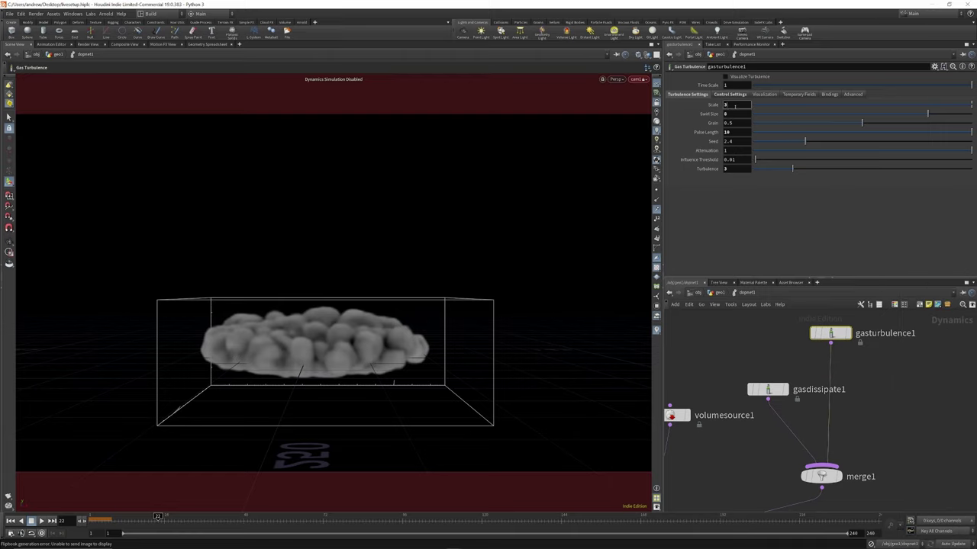
{"action": "type", "text": "00"}
{"action": "left_click", "coordinate": [10, 521]}
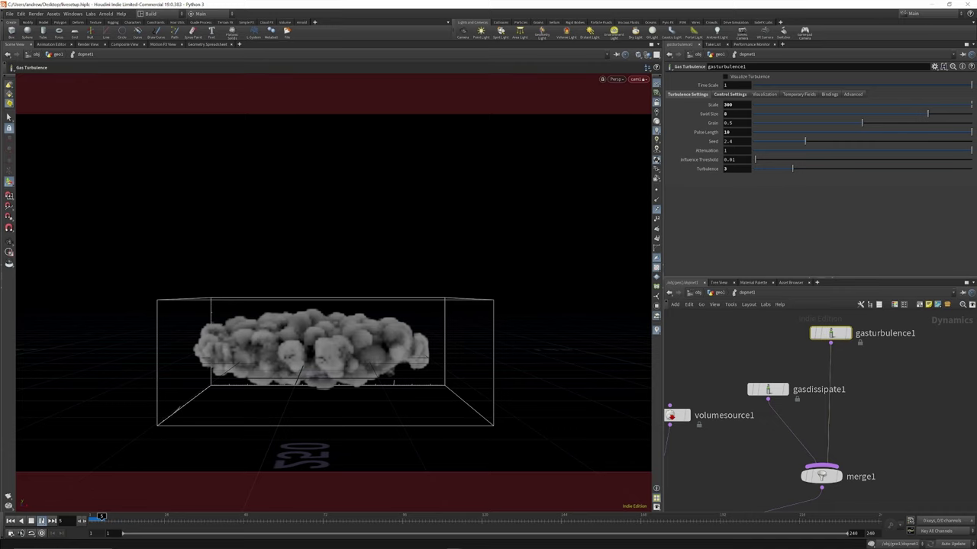
Set the voxel size of smokeobject_sparse1 to 1*5 and replay the simulation from the first frame.
{"action": "scroll", "coordinate": [824, 370], "scroll_direction": "down", "scroll_amount": 8}
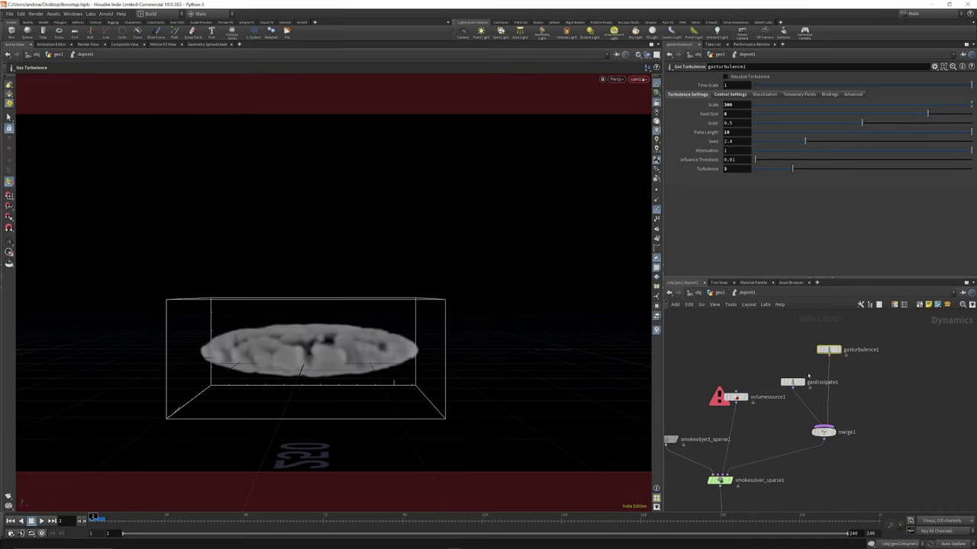
{"action": "scroll", "coordinate": [721, 412], "scroll_direction": "up", "scroll_amount": 5}
{"action": "left_click_drag", "start_coordinate": [680, 381], "coordinate": [717, 405]}
{"action": "left_click", "coordinate": [740, 104]}
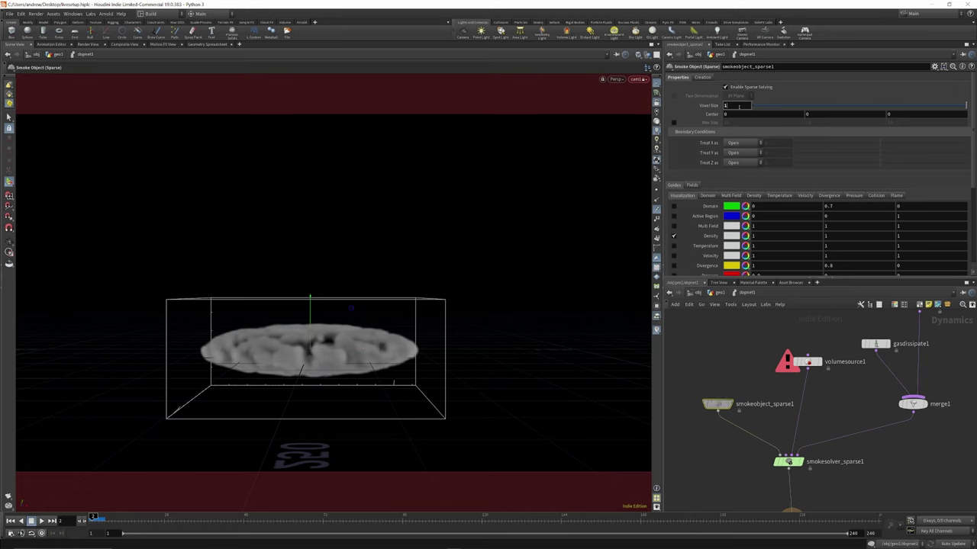
{"action": "type", "text": "*"}
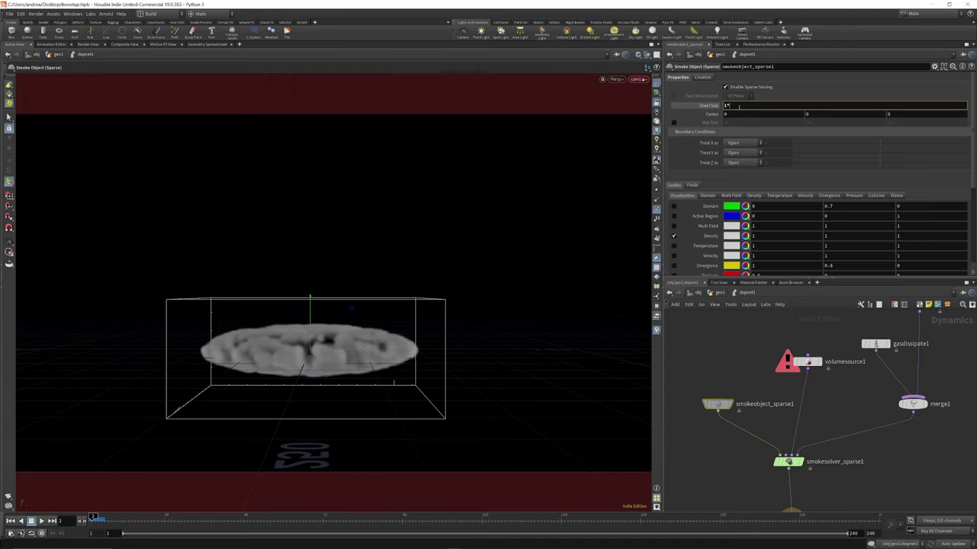
{"action": "type", "text": "5"}
{"action": "key", "text": "Return"}
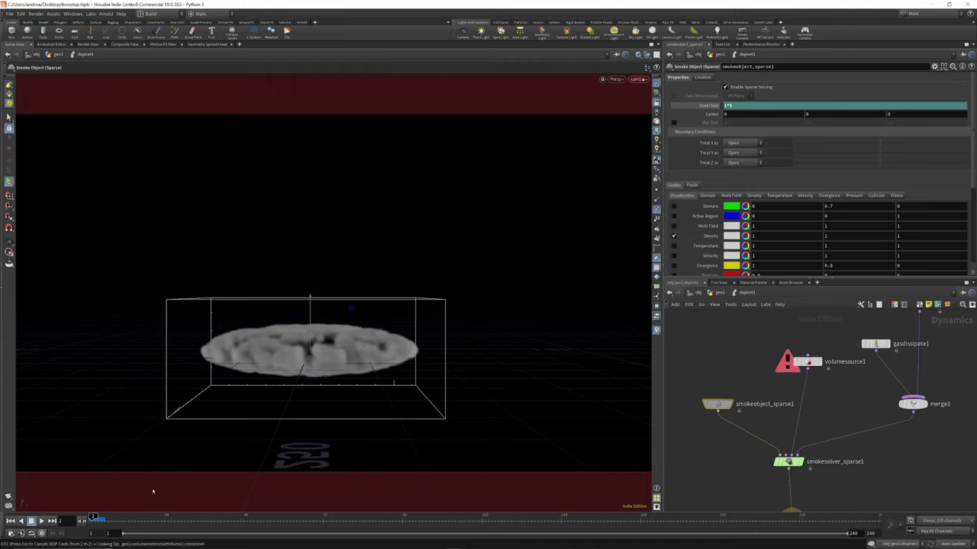
{"action": "left_click", "coordinate": [12, 522]}
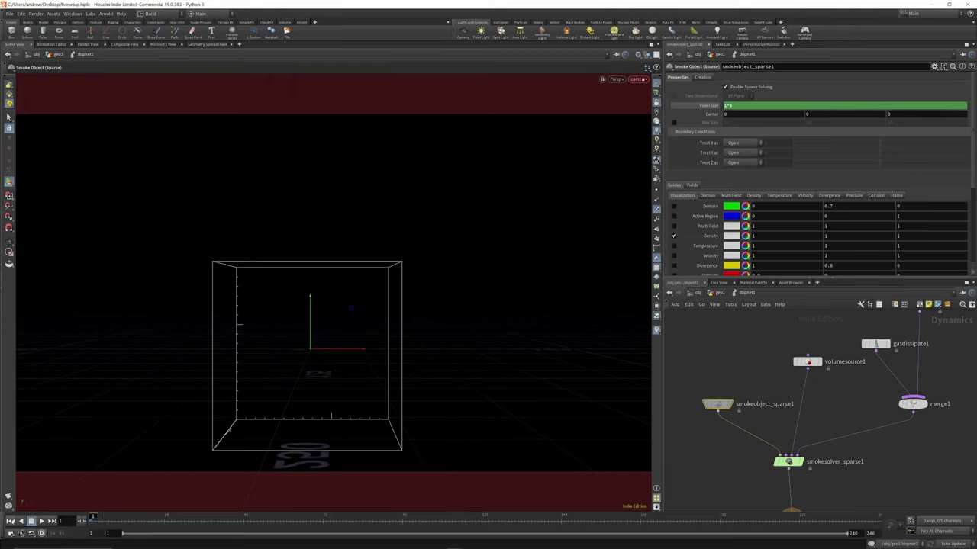
{"action": "left_click", "coordinate": [42, 522]}
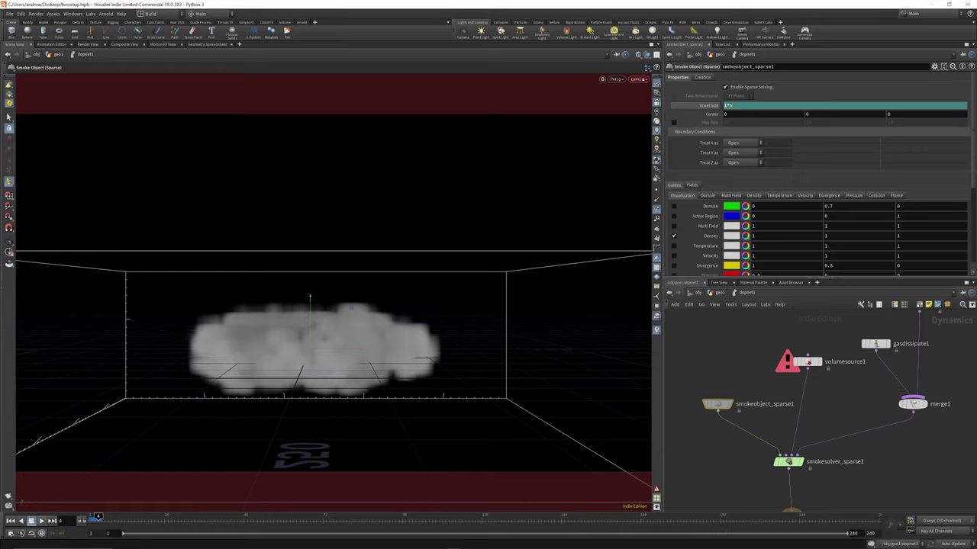
Change the smokeobject_sparse1 voxel size expression to 1*2.
{"action": "double_click", "coordinate": [730, 105]}
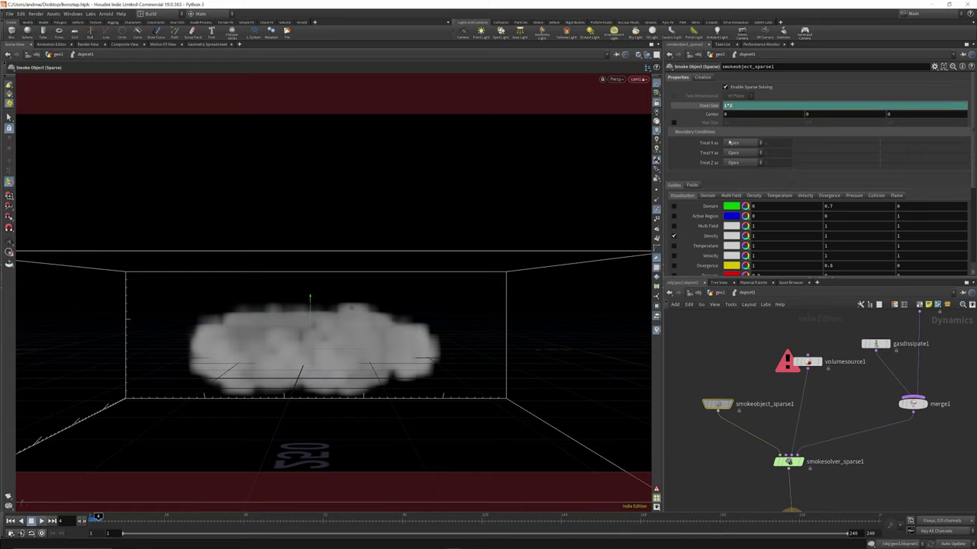
{"action": "key", "text": "Return"}
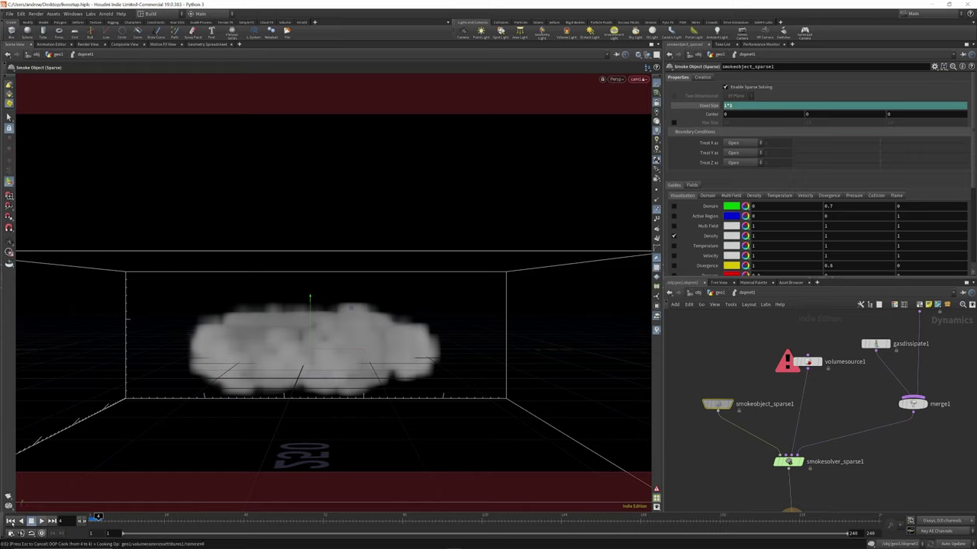
Replay the simulation from the first frame, compare frames 4 and 9, and inspect the smoke from a higher angle.
{"action": "left_click", "coordinate": [13, 524]}
{"action": "key", "text": "Up"}
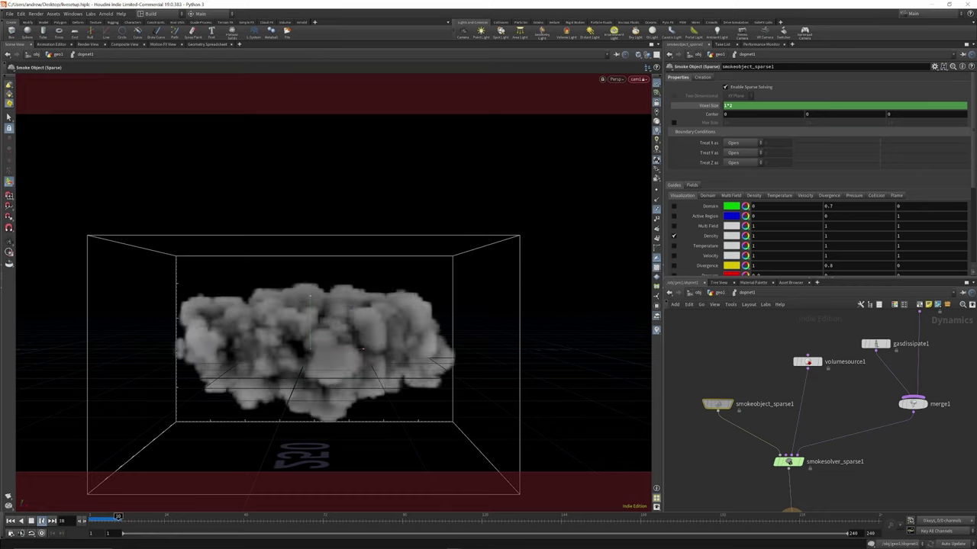
{"action": "left_click", "coordinate": [98, 517]}
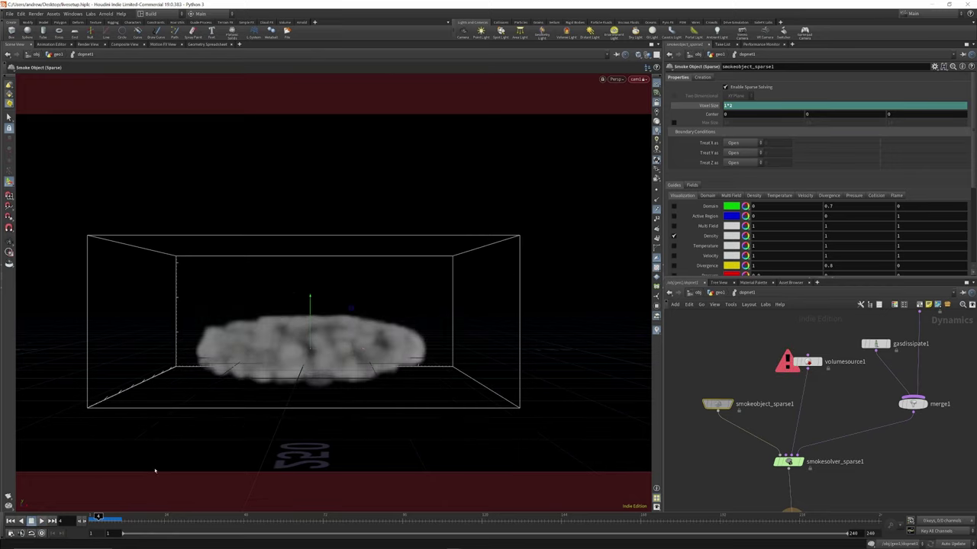
{"action": "left_click", "coordinate": [117, 517]}
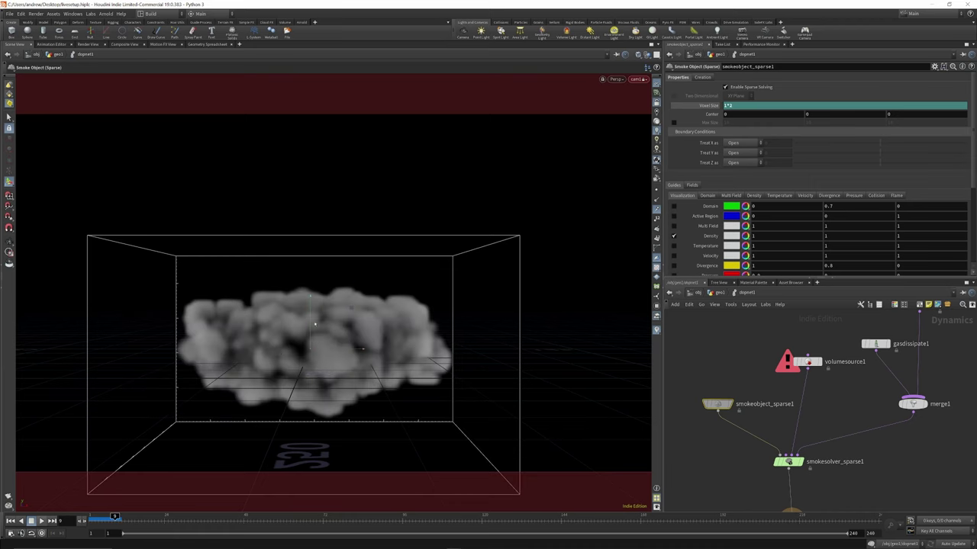
{"action": "left_click", "coordinate": [9, 241]}
{"action": "mouse_move", "coordinate": [312, 272]}
{"action": "left_mouse_down"}
{"action": "mouse_move", "coordinate": [318, 310]}
{"action": "mouse_move", "coordinate": [305, 289]}
{"action": "left_mouse_up"}
Set the scale of the gasturbulence1 node to 3.
{"action": "scroll", "coordinate": [797, 372], "scroll_direction": "down", "scroll_amount": 3}
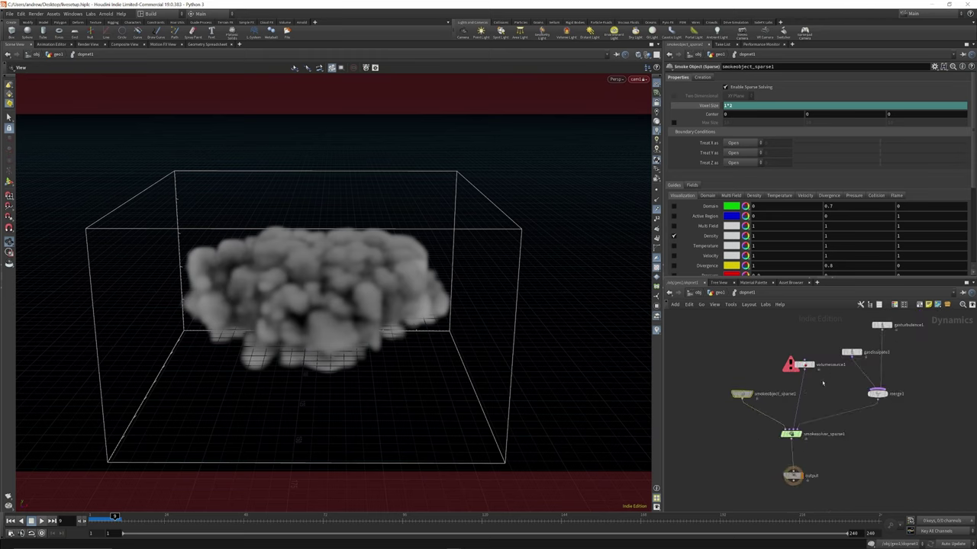
{"action": "scroll", "coordinate": [823, 383], "scroll_direction": "down", "scroll_amount": 2}
{"action": "scroll", "coordinate": [876, 338], "scroll_direction": "up", "scroll_amount": 7}
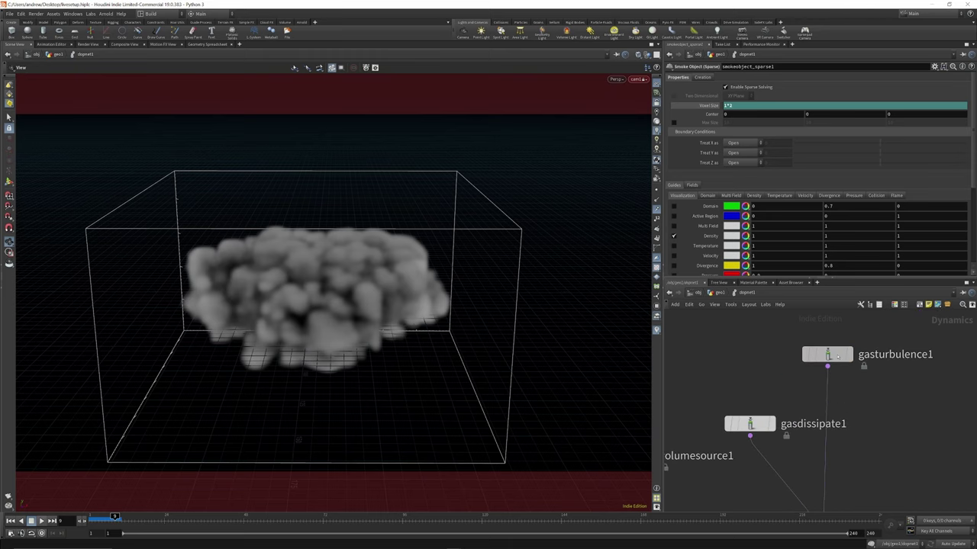
{"action": "left_click", "coordinate": [838, 357]}
{"action": "left_click", "coordinate": [734, 105]}
{"action": "key", "text": "BackSpace"}
{"action": "key", "text": "BackSpace"}
{"action": "key", "text": "Return"}
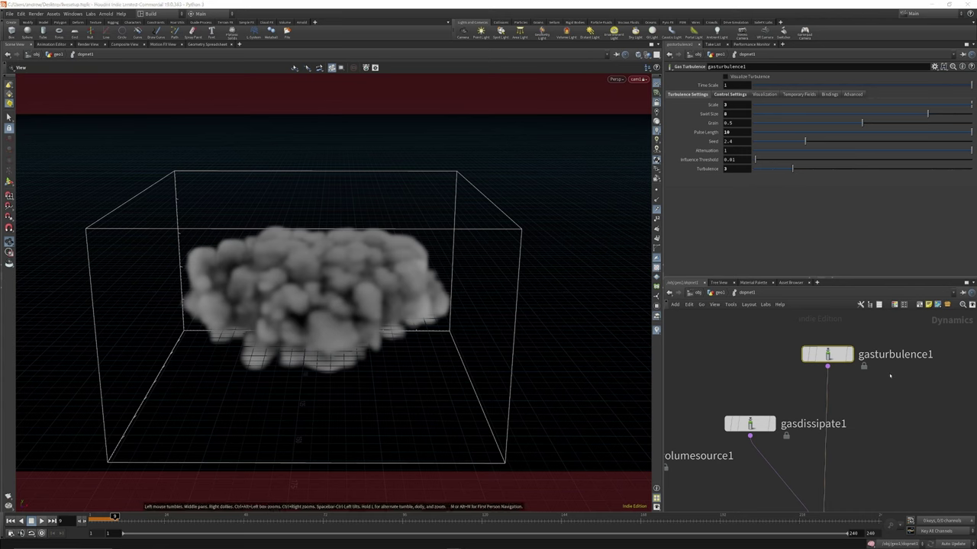
Add a Gas Disturb node connected to merge1 and set its mode to Block Based.
{"action": "scroll", "coordinate": [774, 330], "scroll_direction": "down", "scroll_amount": 3}
{"action": "scroll", "coordinate": [869, 373], "scroll_direction": "up", "scroll_amount": 2}
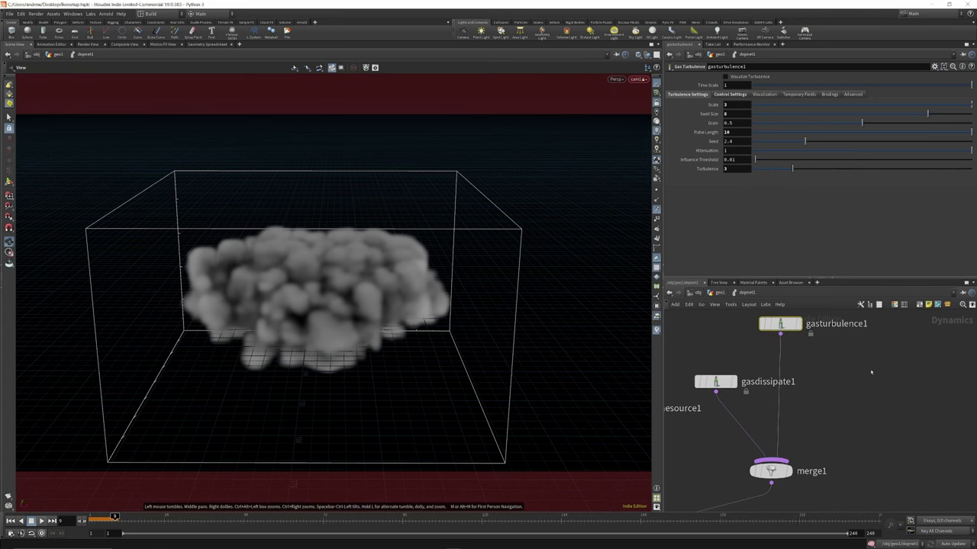
{"action": "key", "text": "Tab"}
{"action": "mouse_move", "coordinate": [870, 373]}
{"action": "key", "text": "Escape"}
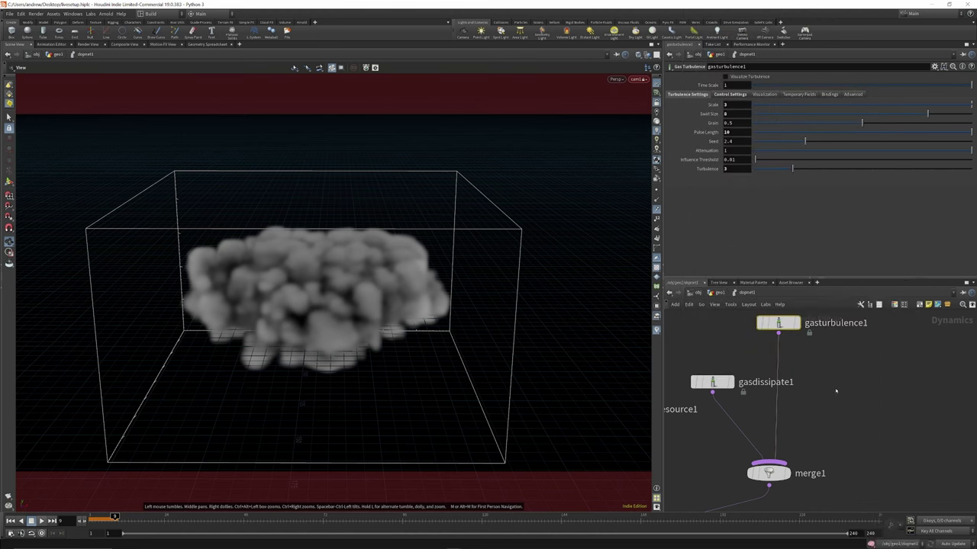
{"action": "key", "text": "Tab"}
{"action": "type", "text": "GAS"}
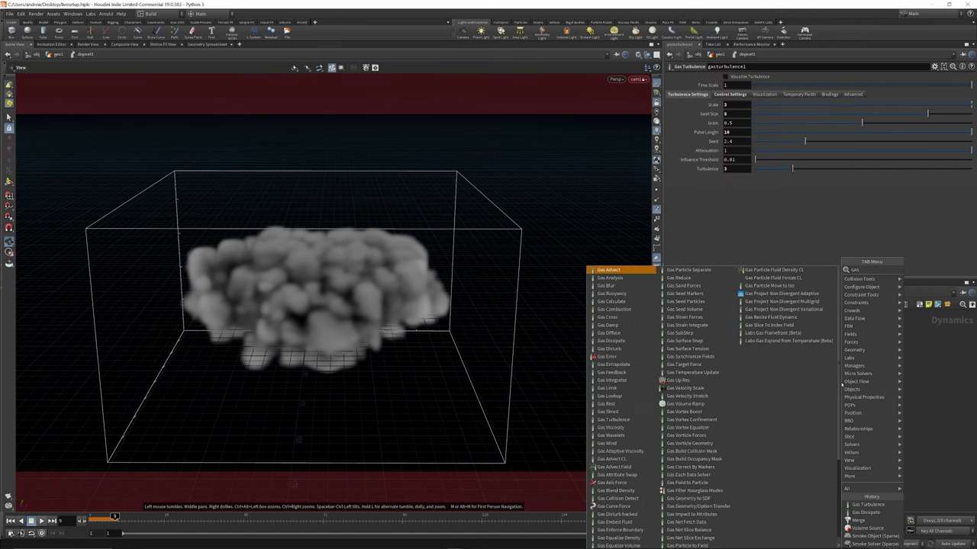
{"action": "type", "text": " DIST"}
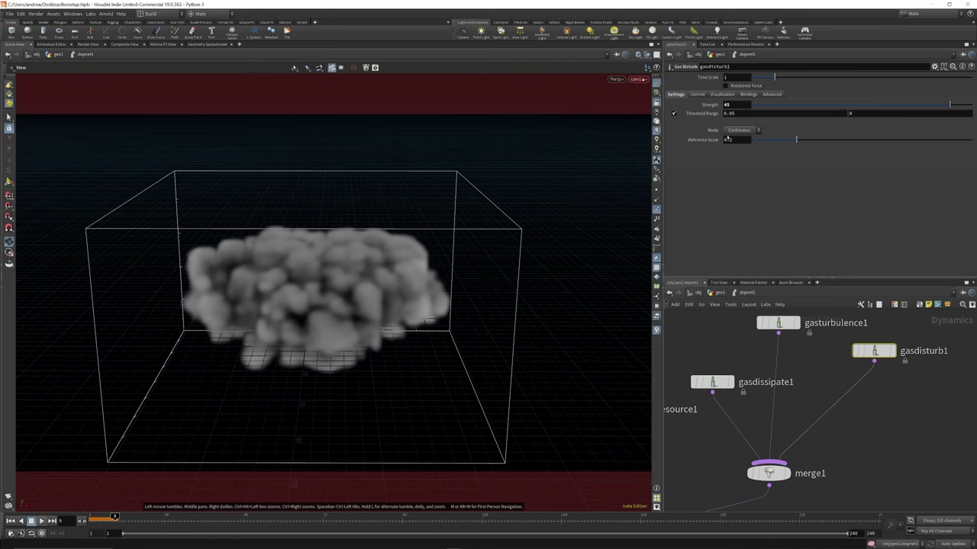
{"action": "left_click", "coordinate": [739, 129]}
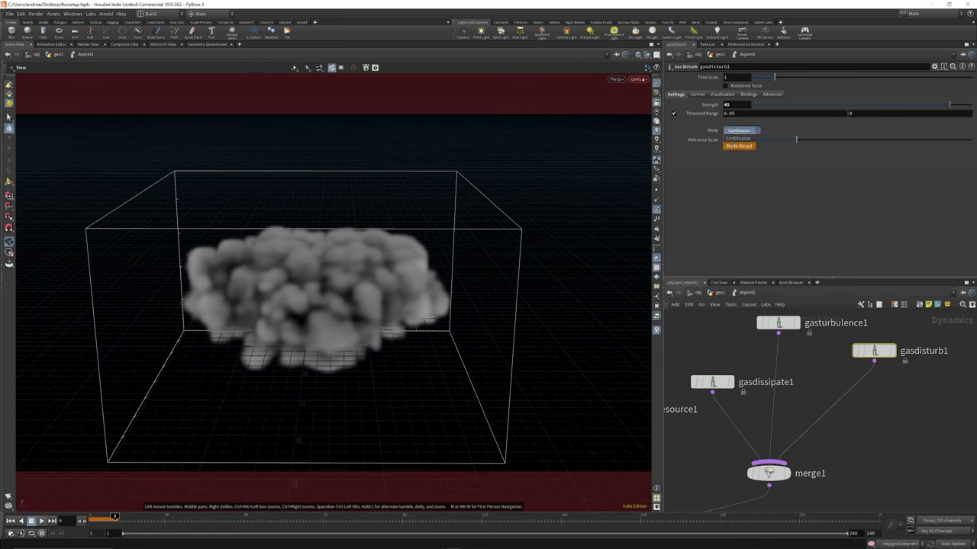
{"action": "left_click", "coordinate": [731, 139]}
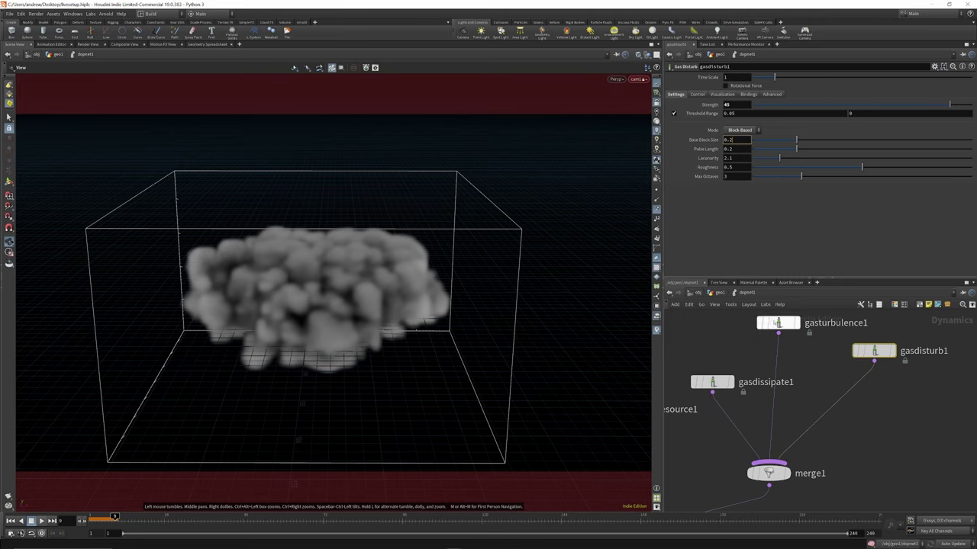
Create a box object beside the smoke at the object level, about 68.46 along X, and set its uniform scale to 6.
{"action": "left_click", "coordinate": [720, 293]}
{"action": "key", "text": "u"}
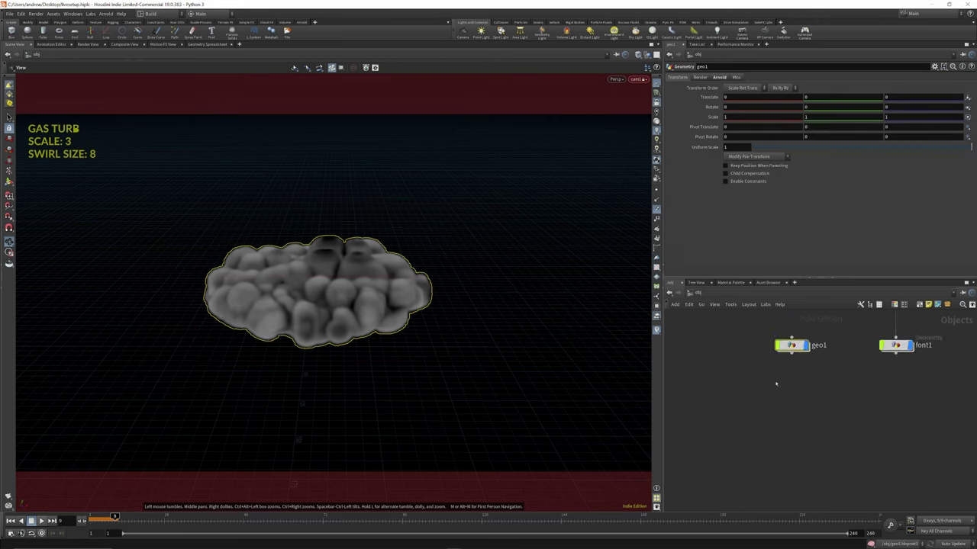
{"action": "left_click", "coordinate": [755, 334]}
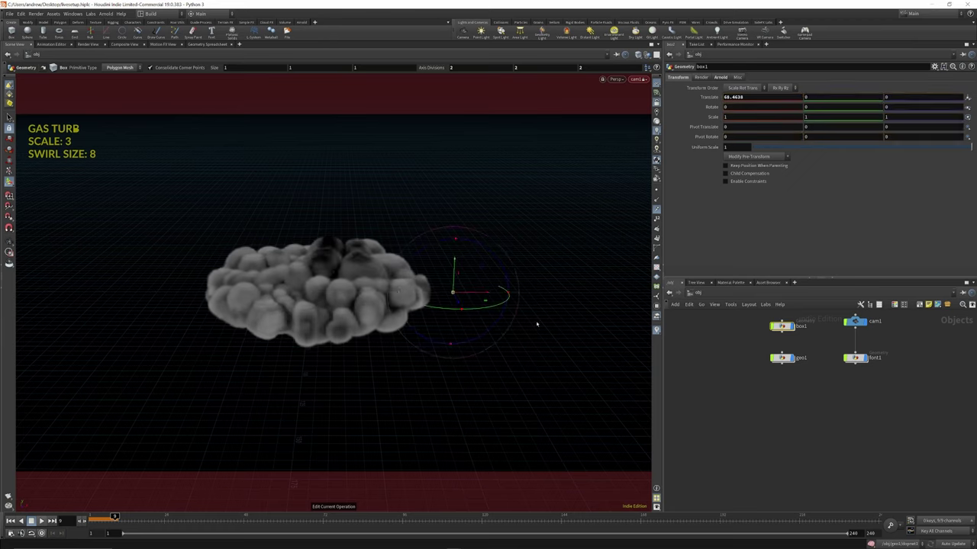
{"action": "double_click", "coordinate": [784, 326]}
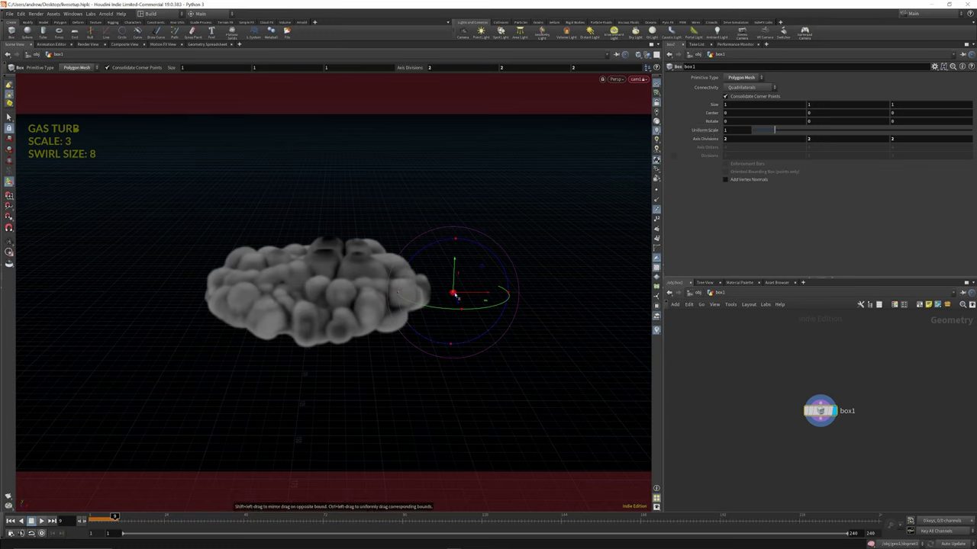
{"action": "left_click_drag", "start_coordinate": [733, 131], "coordinate": [702, 134]}
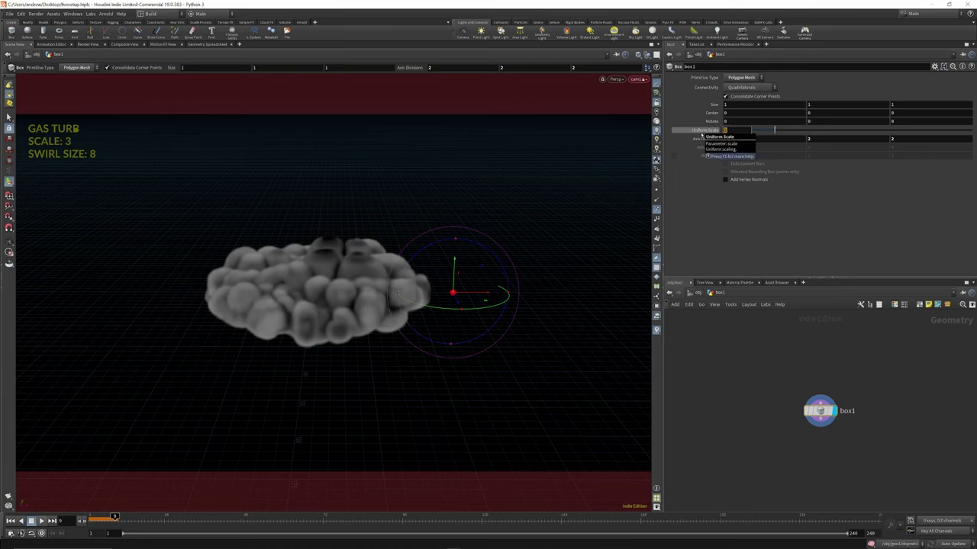
{"action": "type", "text": "6"}
{"action": "key", "text": "Return"}
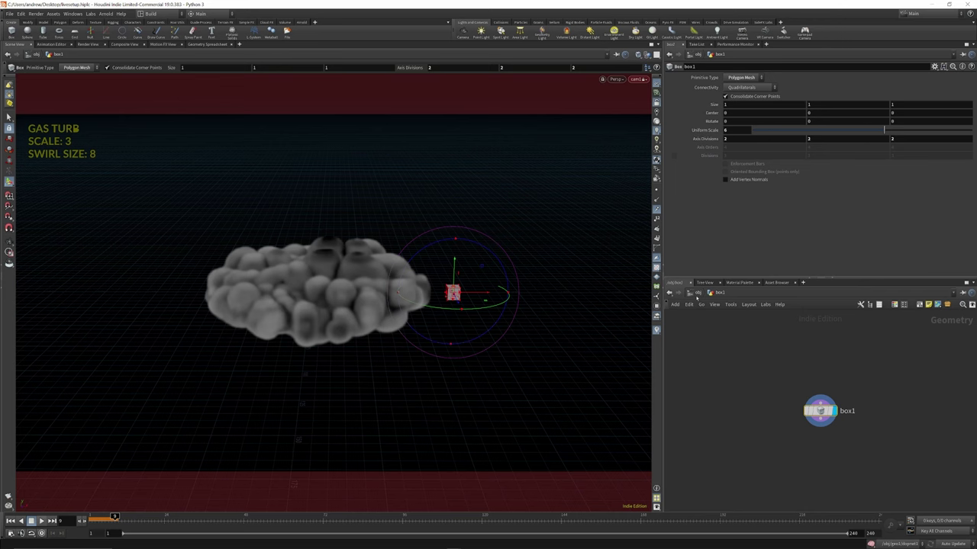
Return to dopnet1 inside geo1 and set the base block size of gasdisturb1 to 6.
{"action": "left_click", "coordinate": [697, 294]}
{"action": "left_click", "coordinate": [781, 358]}
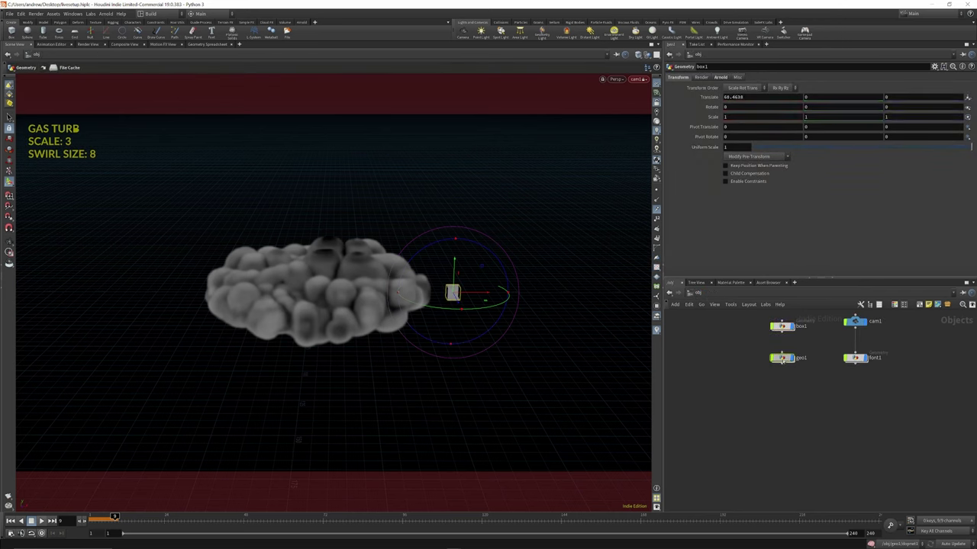
{"action": "double_click", "coordinate": [781, 358]}
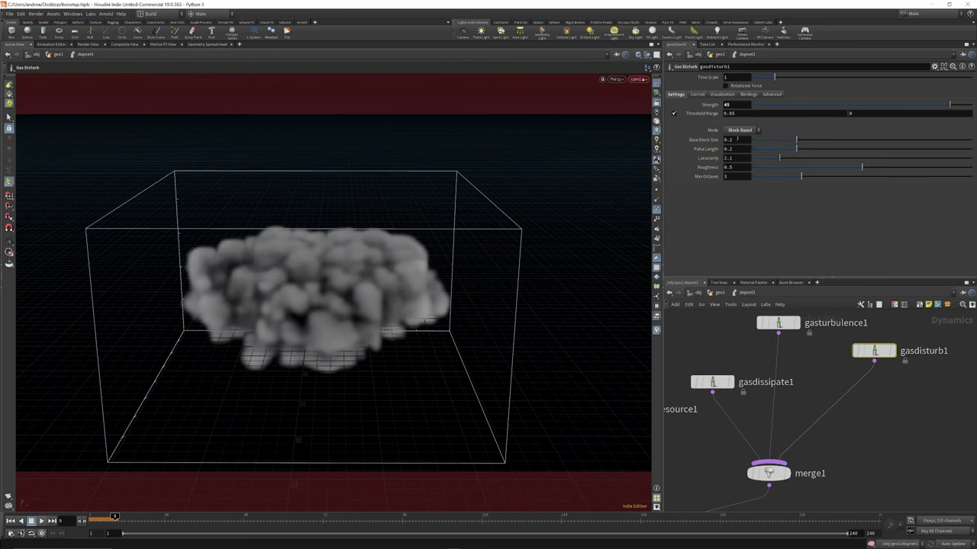
{"action": "left_click_drag", "start_coordinate": [737, 141], "coordinate": [701, 139]}
{"action": "type", "text": "0"}
{"action": "left_click", "coordinate": [859, 326]}
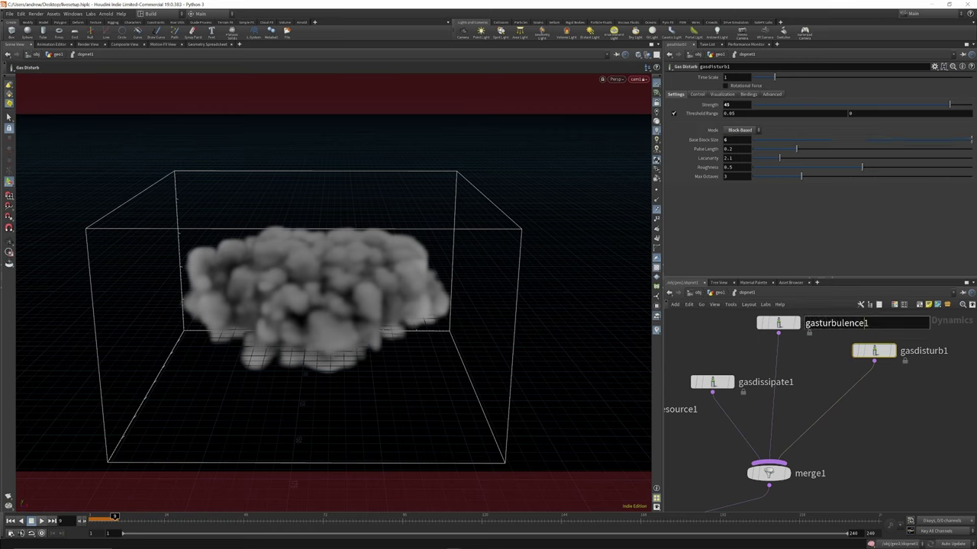
Try adding a duplicate of gasdisturb1 wired into merge1.
{"action": "left_click_drag", "start_coordinate": [876, 354], "coordinate": [789, 475], "text": "alt"}
{"action": "left_click", "coordinate": [770, 461]}
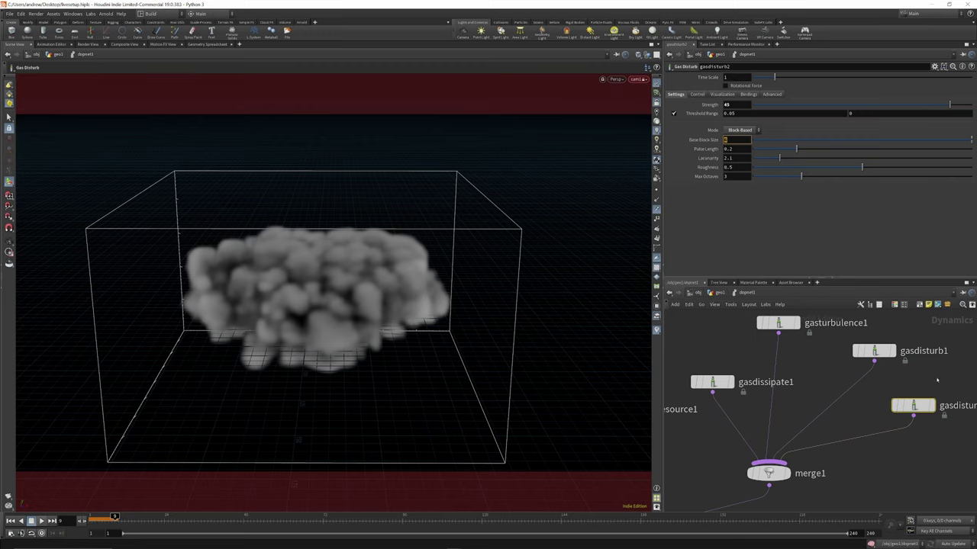
{"action": "left_click_drag", "start_coordinate": [950, 369], "coordinate": [885, 465]}
{"action": "key", "text": "Delete"}
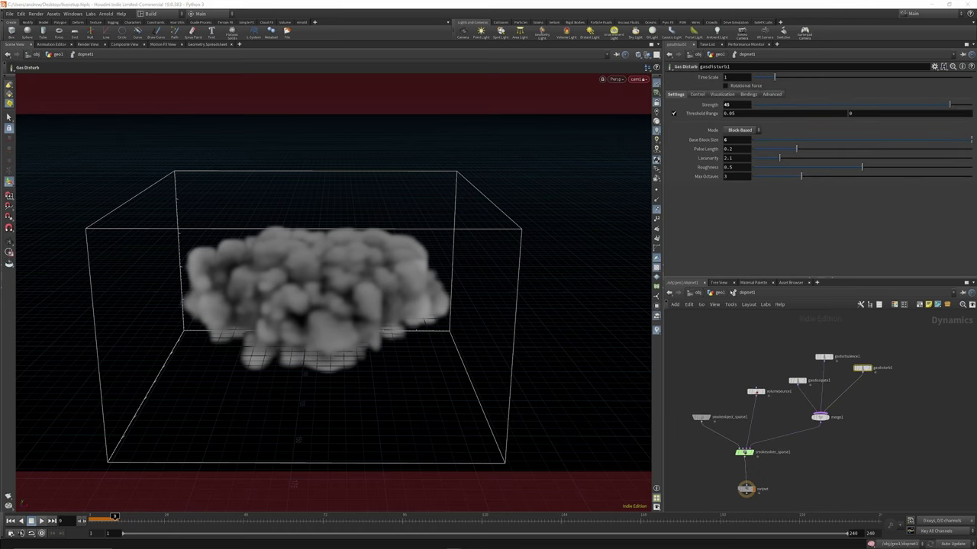
Go up to the object level and examine the overlay text expressions in the font2 node inside font1.
{"action": "left_click", "coordinate": [721, 293]}
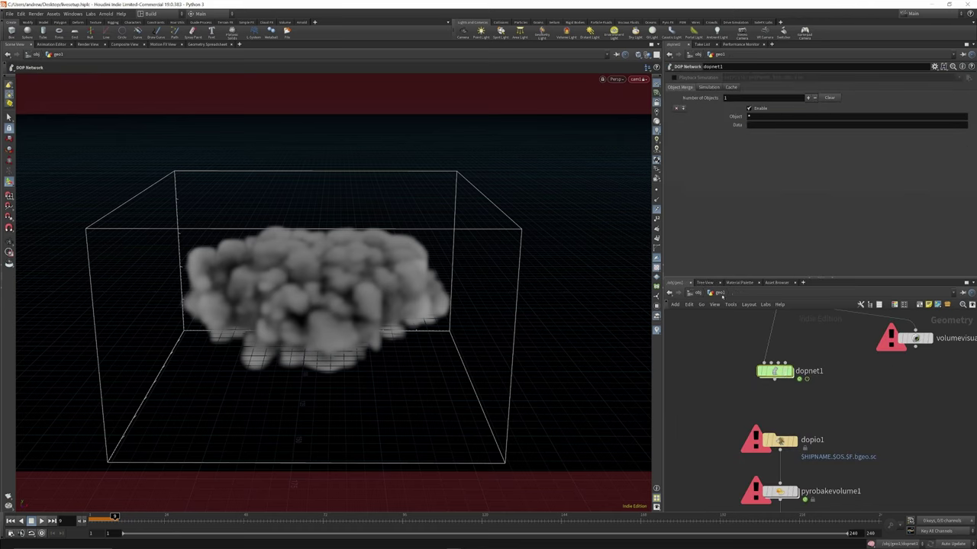
{"action": "scroll", "coordinate": [796, 379], "scroll_direction": "down", "scroll_amount": 5}
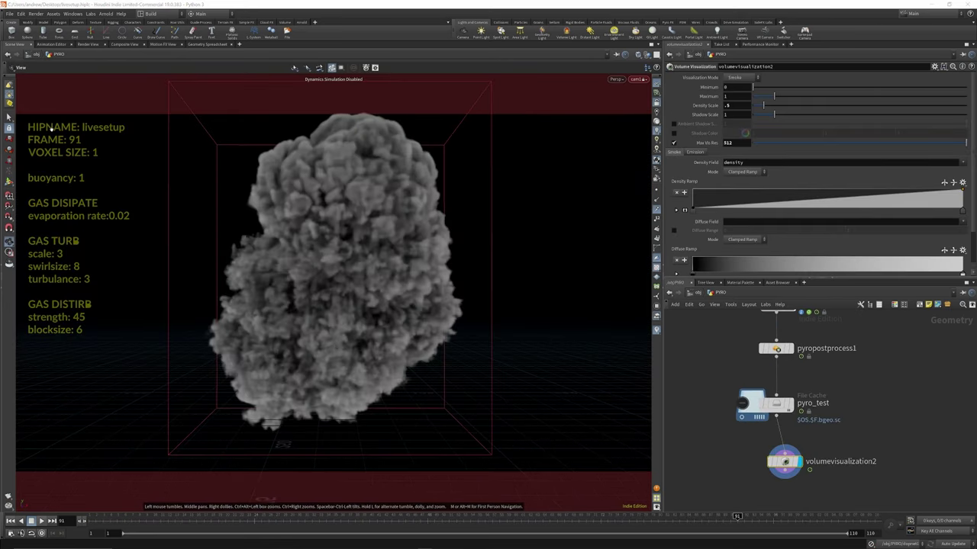
{"action": "left_click", "coordinate": [697, 291]}
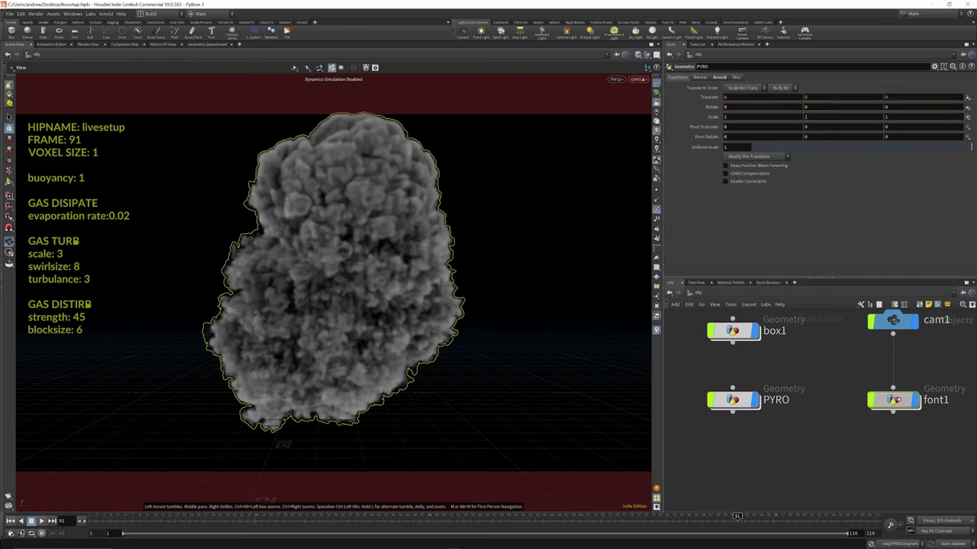
{"action": "double_click", "coordinate": [894, 400]}
{"action": "left_click", "coordinate": [848, 331]}
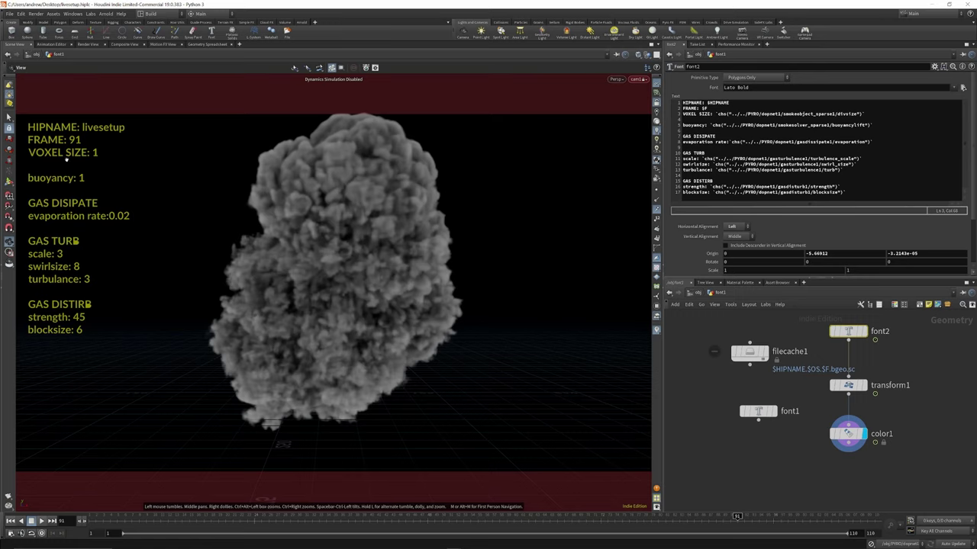
{"action": "key", "text": "u"}
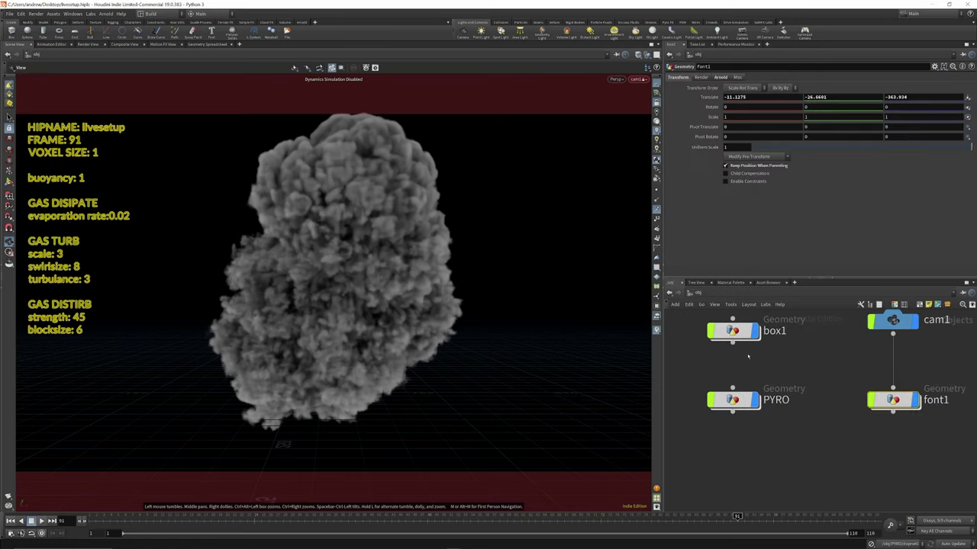
Open dopnet1 inside the PYRO object and examine the voxel size of smokeobject_sparse1.
{"action": "double_click", "coordinate": [734, 400]}
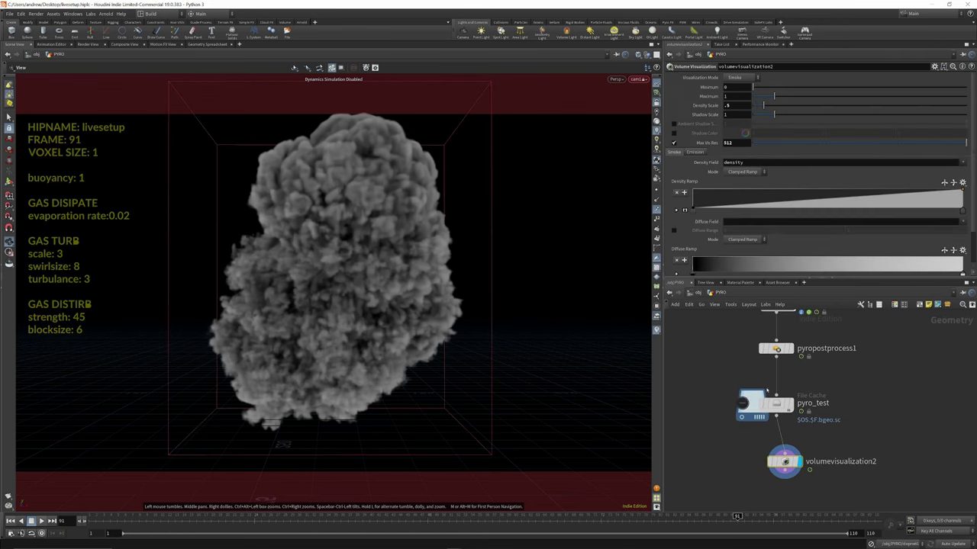
{"action": "scroll", "coordinate": [769, 357], "scroll_direction": "up", "scroll_amount": 3}
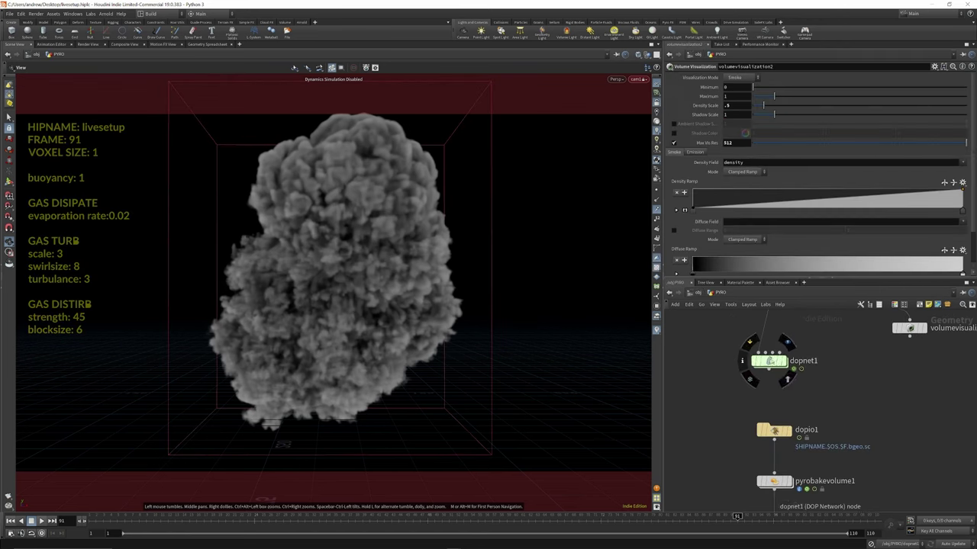
{"action": "double_click", "coordinate": [768, 356]}
{"action": "scroll", "coordinate": [702, 381], "scroll_direction": "up", "scroll_amount": 5}
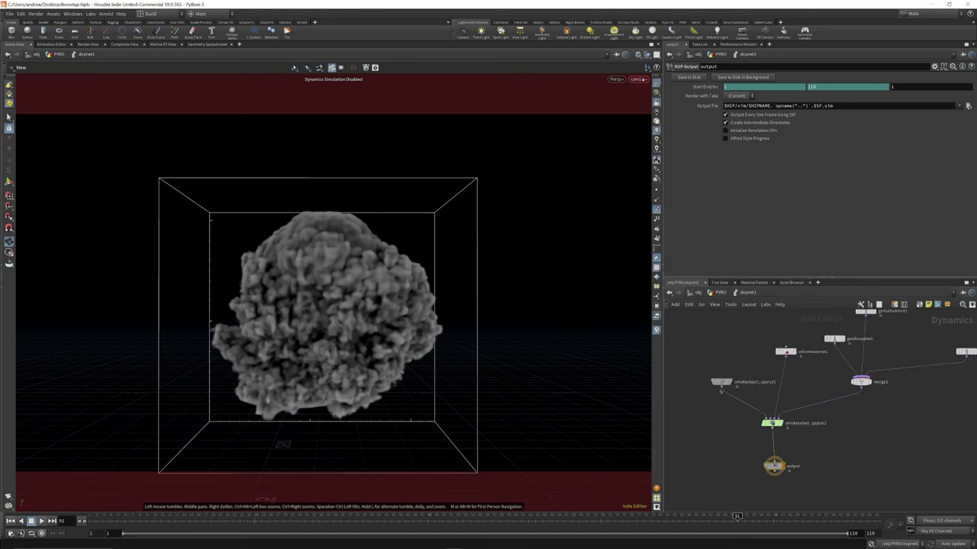
{"action": "left_click", "coordinate": [708, 375]}
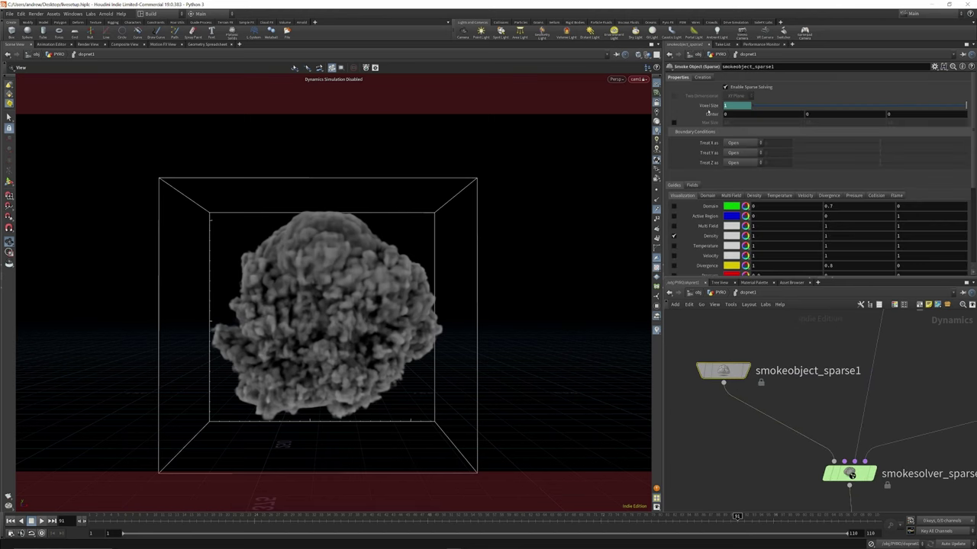
Leave and reopen dopnet1, and examine the buoyancy scale of smokesolver_sparse1.
{"action": "key", "text": "u"}
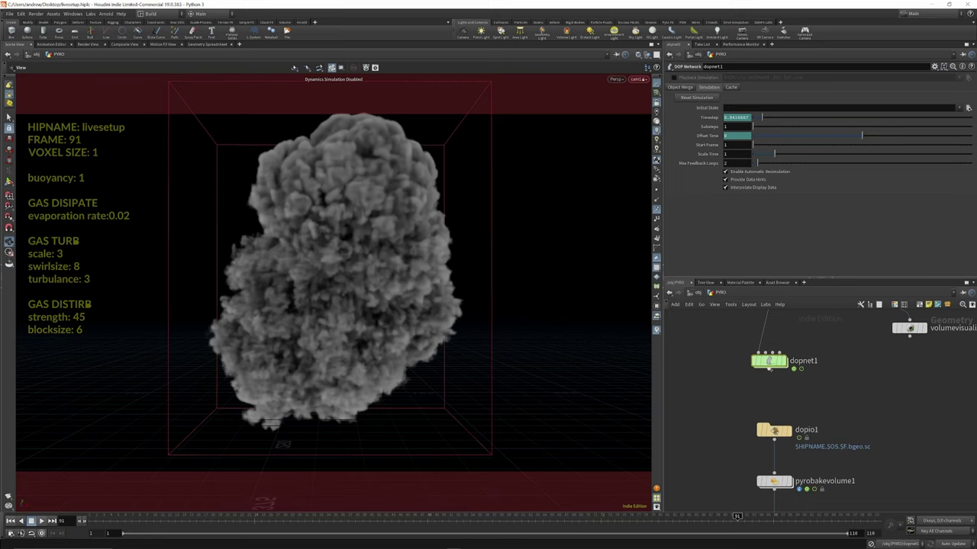
{"action": "double_click", "coordinate": [769, 362]}
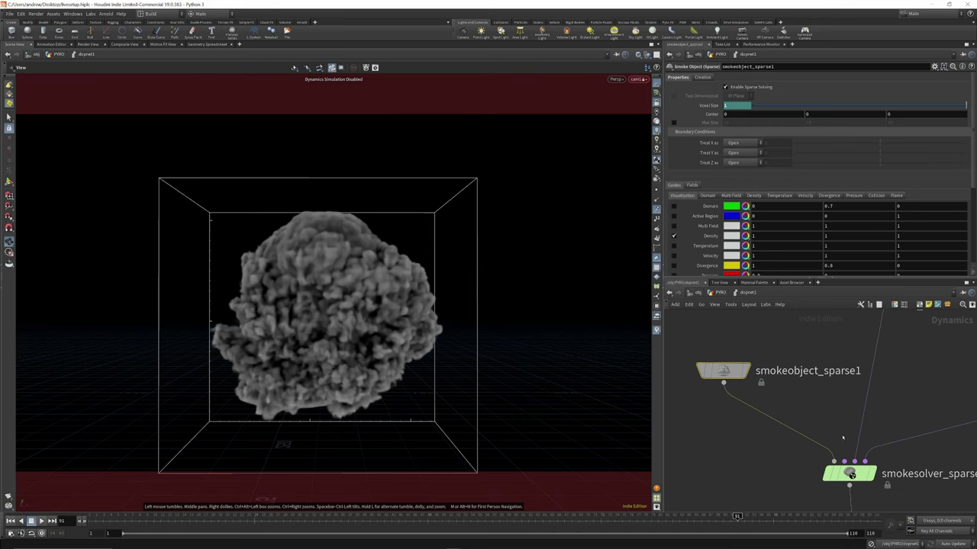
{"action": "left_click", "coordinate": [839, 462]}
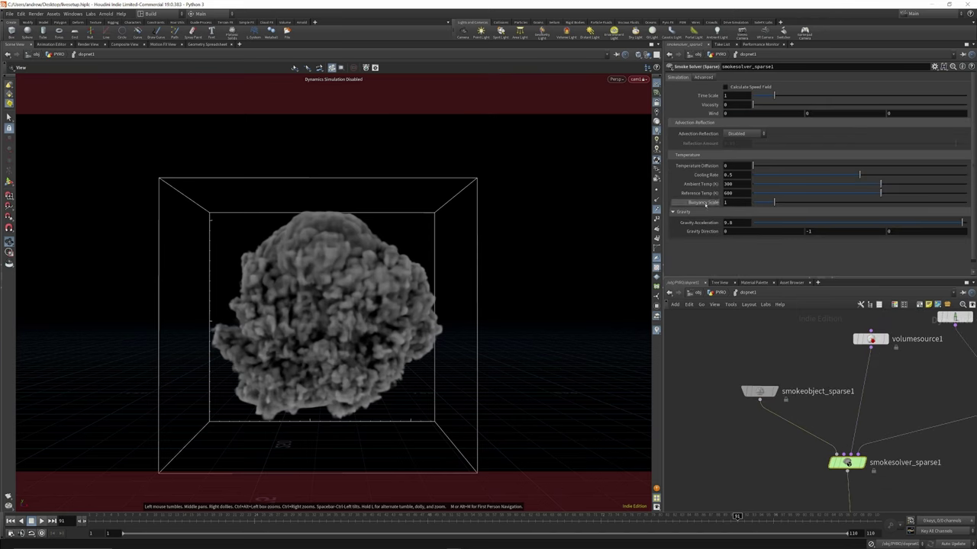
{"action": "mouse_move", "coordinate": [704, 203]}
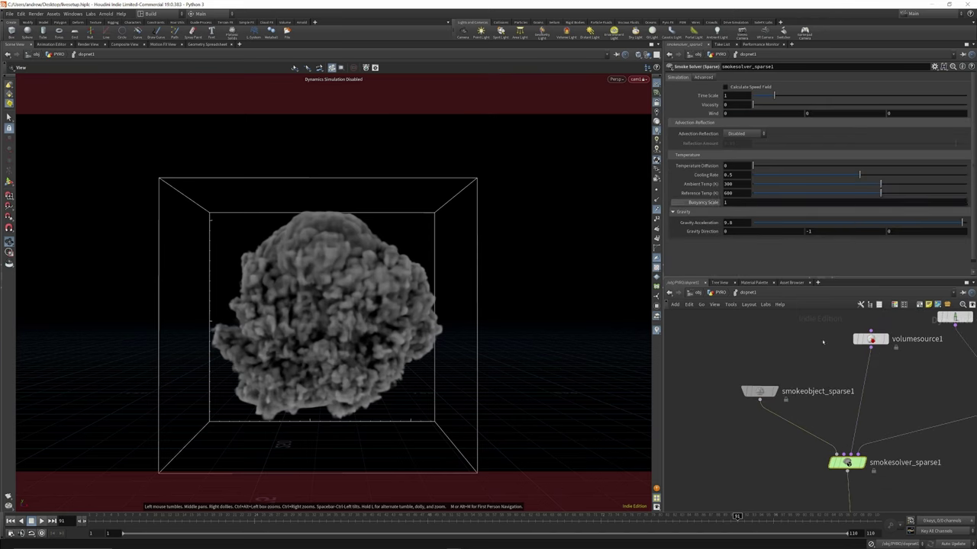
Go up to the PYRO network, reopen dopnet1 and examine the evaporation rate of gasdissipate1.
{"action": "scroll", "coordinate": [812, 382], "scroll_direction": "down", "scroll_amount": 5}
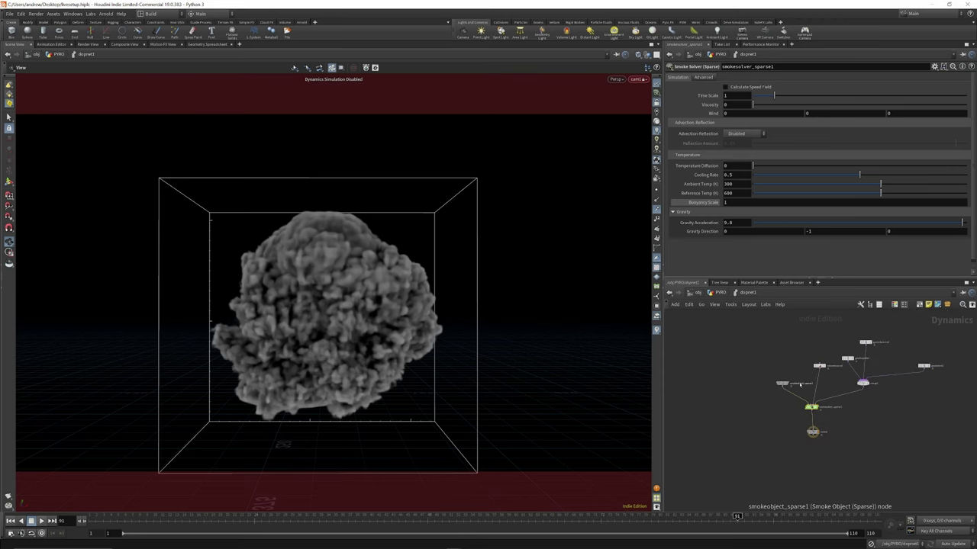
{"action": "left_click", "coordinate": [719, 294]}
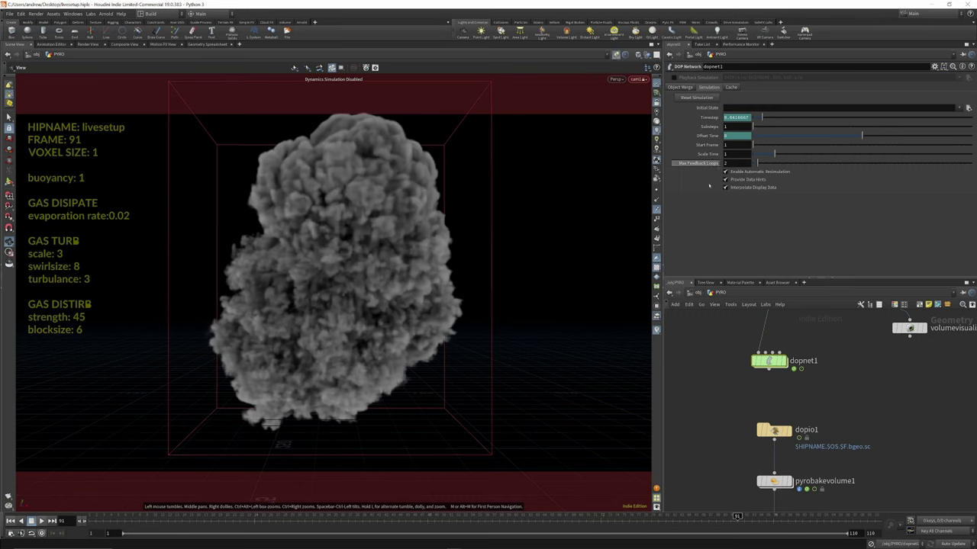
{"action": "double_click", "coordinate": [772, 361]}
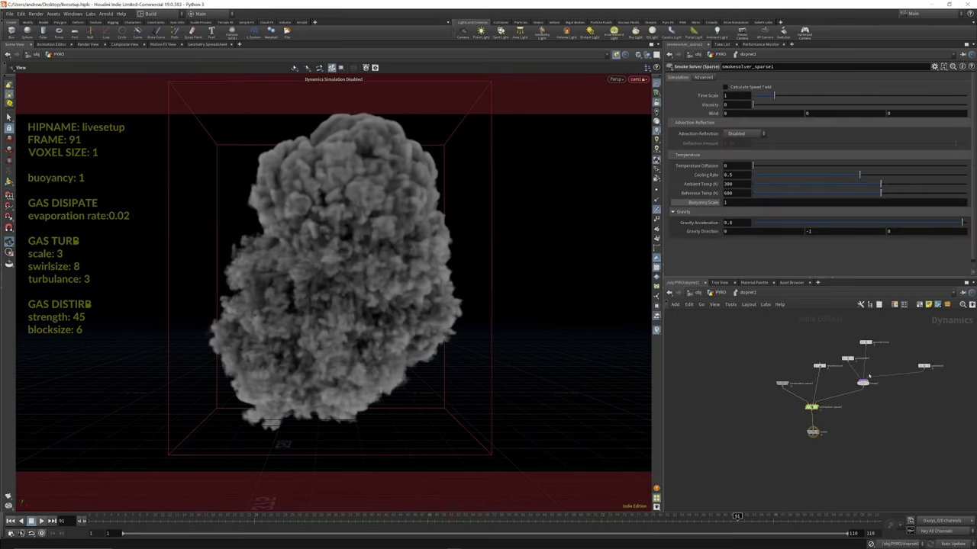
{"action": "scroll", "coordinate": [856, 360], "scroll_direction": "up", "scroll_amount": 3}
{"action": "left_click", "coordinate": [789, 366]}
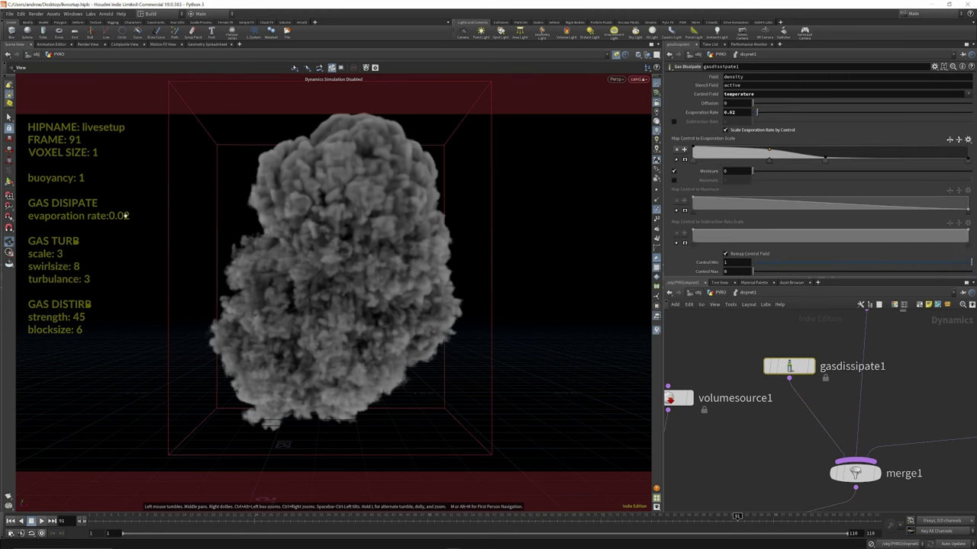
Examine the scale, swirl size and turbulence of gasturbulence1, and the strength and base block size of gasdisturb1.
{"action": "scroll", "coordinate": [808, 431], "scroll_direction": "down", "scroll_amount": 2}
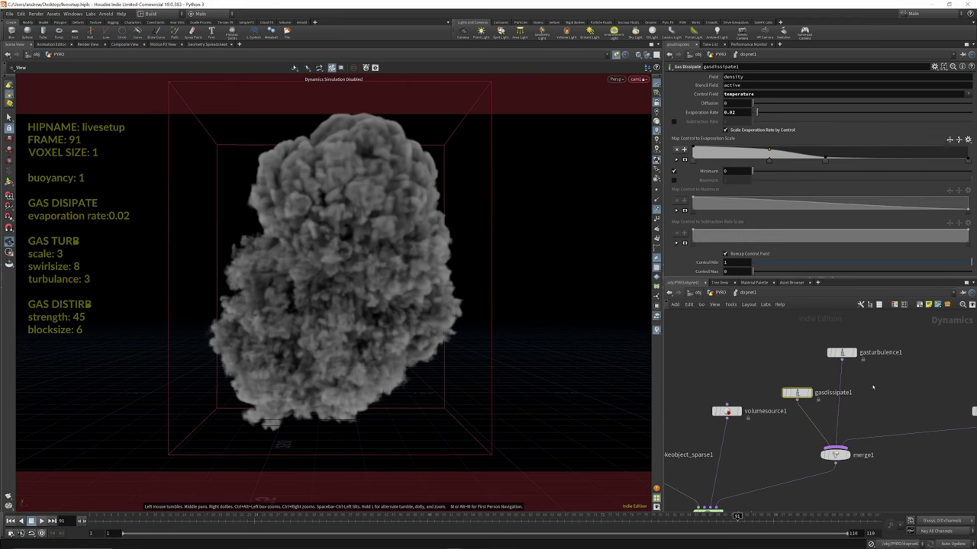
{"action": "scroll", "coordinate": [855, 358], "scroll_direction": "up", "scroll_amount": 2}
{"action": "left_click", "coordinate": [837, 351]}
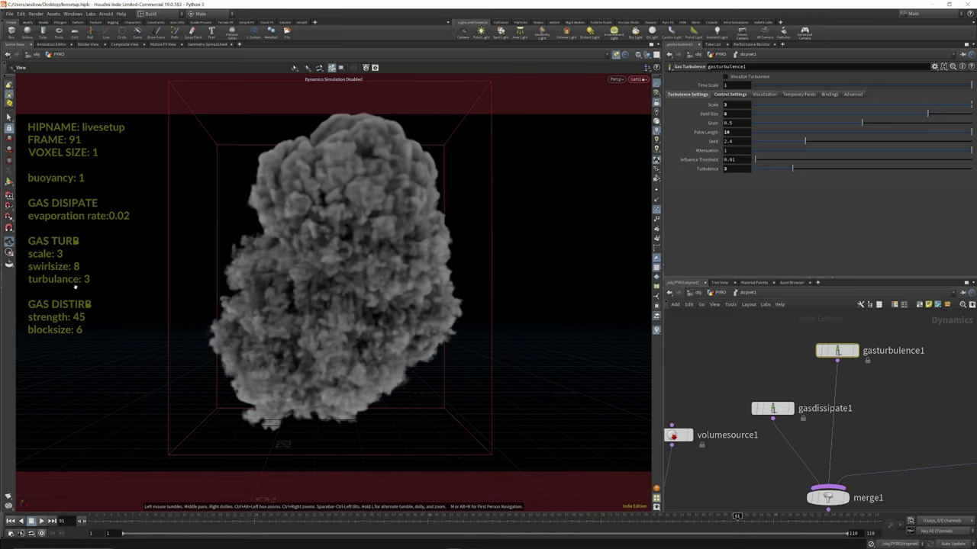
{"action": "scroll", "coordinate": [668, 463], "scroll_direction": "down", "scroll_amount": 3}
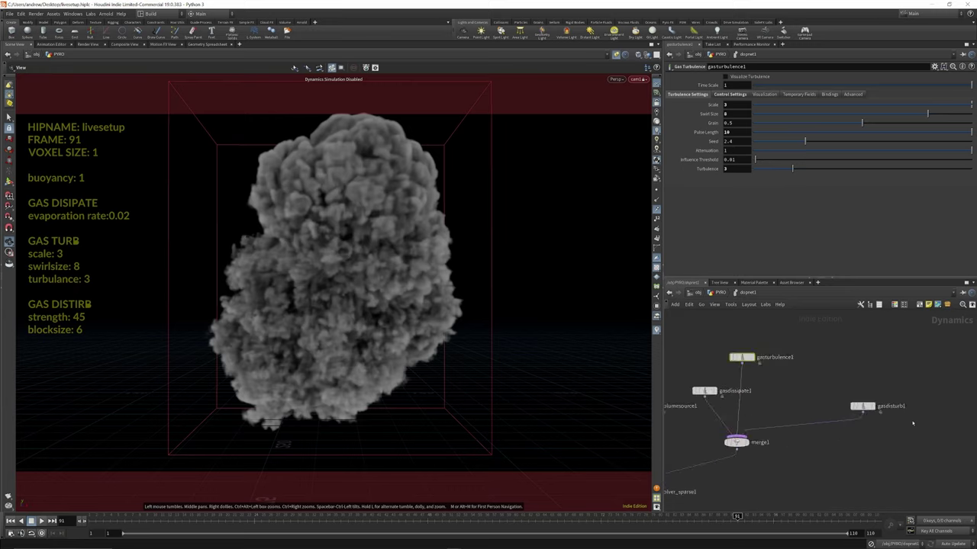
{"action": "scroll", "coordinate": [853, 398], "scroll_direction": "up", "scroll_amount": 3}
{"action": "mouse_move", "coordinate": [853, 399]}
{"action": "left_click_drag", "start_coordinate": [853, 398], "coordinate": [818, 394]}
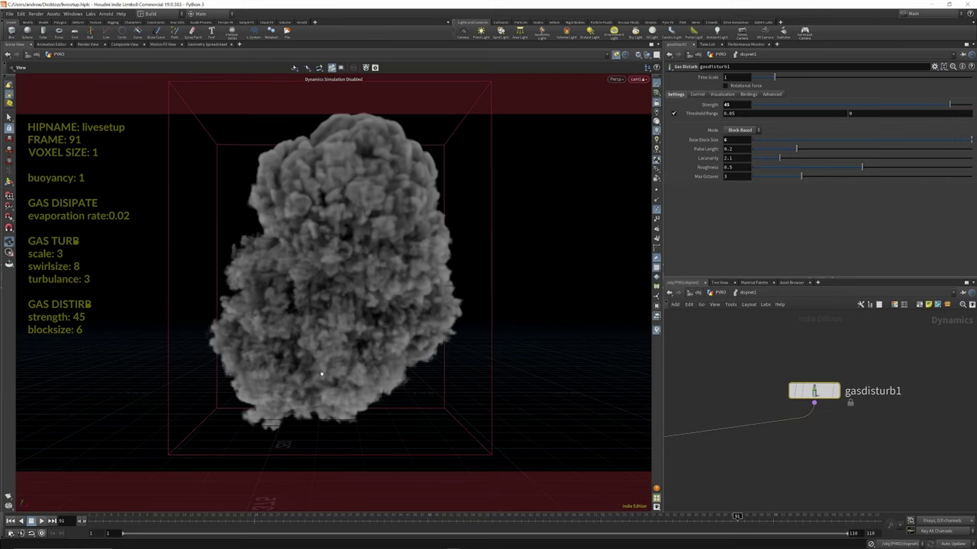
{"action": "mouse_move", "coordinate": [238, 247]}
{"action": "left_mouse_down"}
{"action": "mouse_move", "coordinate": [257, 248]}
{"action": "mouse_move", "coordinate": [235, 249]}
{"action": "left_mouse_up"}
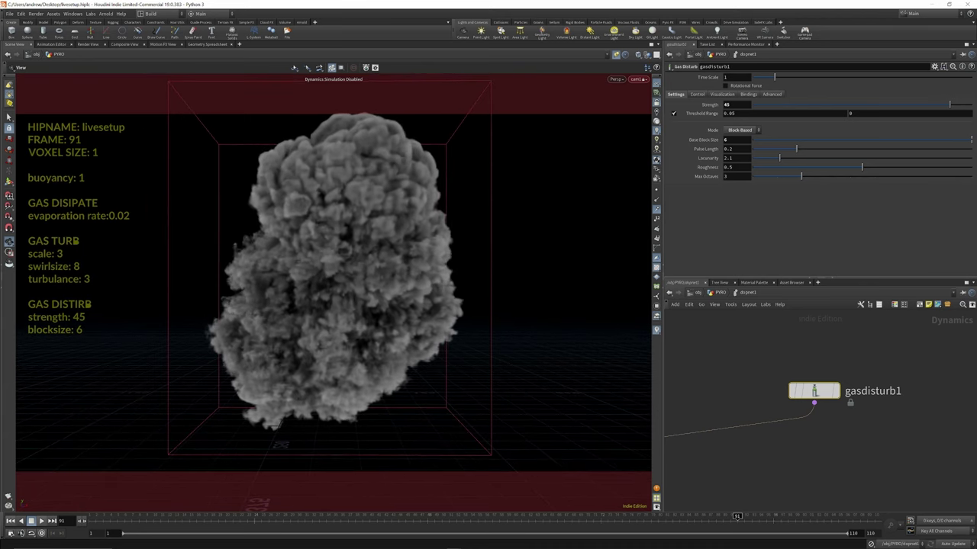
{"action": "scroll", "coordinate": [856, 379], "scroll_direction": "down", "scroll_amount": 3}
{"action": "scroll", "coordinate": [837, 384], "scroll_direction": "up", "scroll_amount": 3}
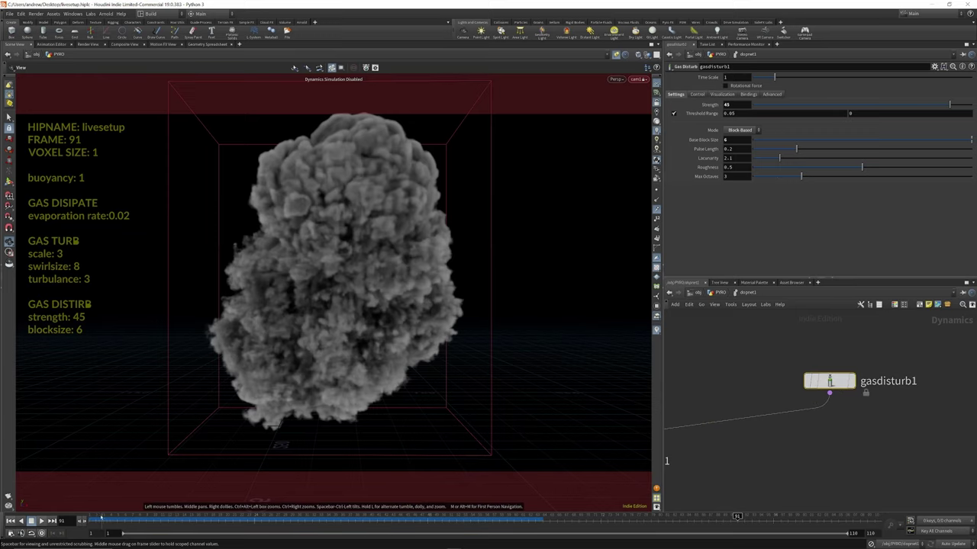
Set the gasdisturb1 strength to 100 at frame 1 and keyframe it.
{"action": "left_click", "coordinate": [94, 519]}
{"action": "left_click_drag", "start_coordinate": [733, 104], "coordinate": [698, 107]}
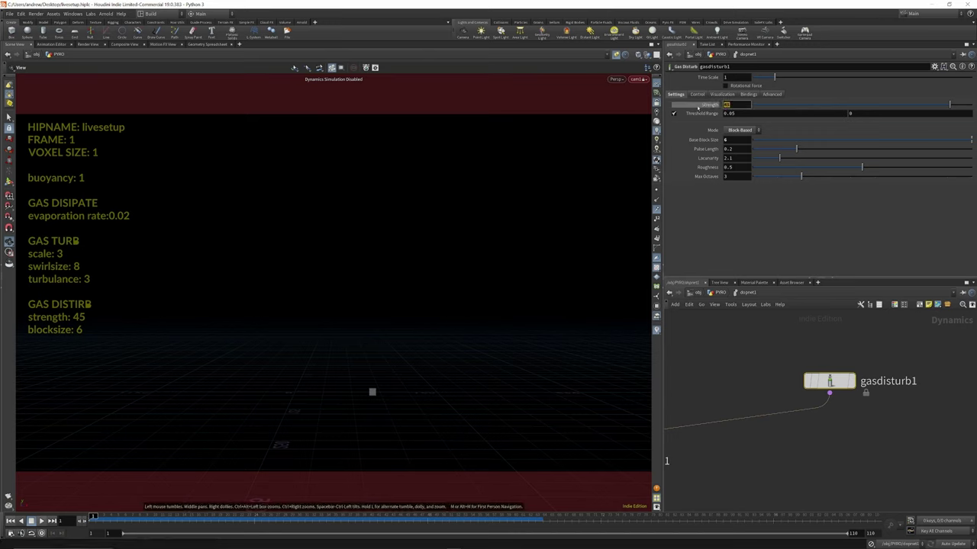
{"action": "type", "text": "100"}
{"action": "key", "text": "Return"}
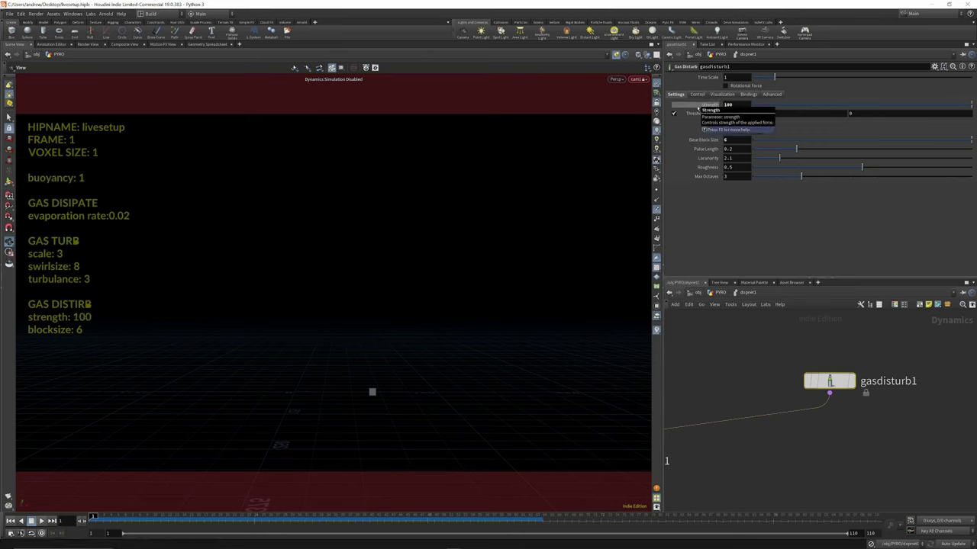
{"action": "right_click", "coordinate": [710, 107]}
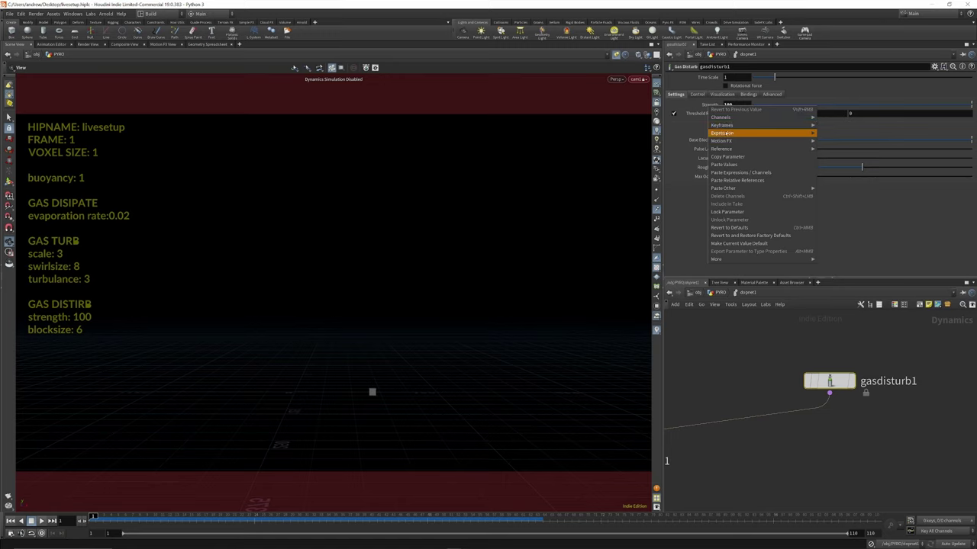
{"action": "mouse_move", "coordinate": [809, 117]}
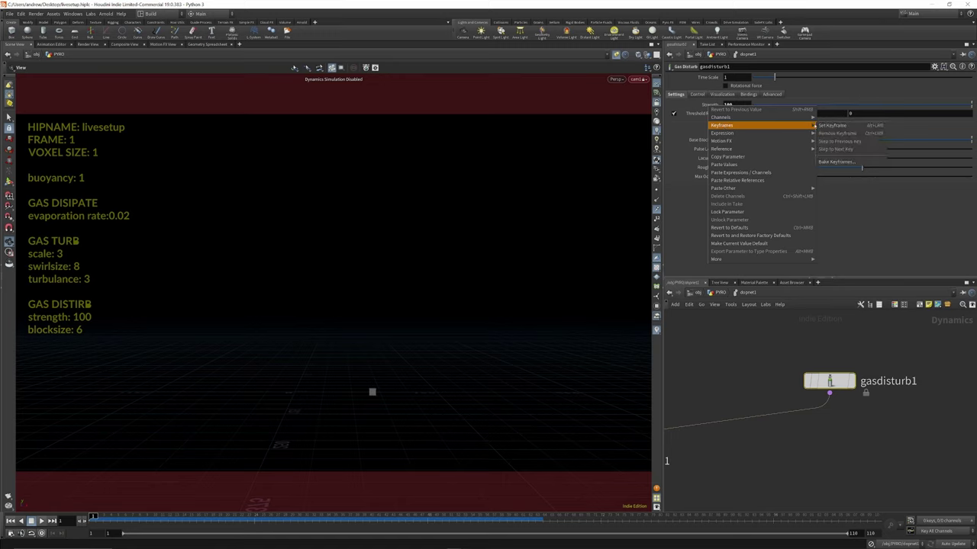
{"action": "left_click", "coordinate": [839, 125]}
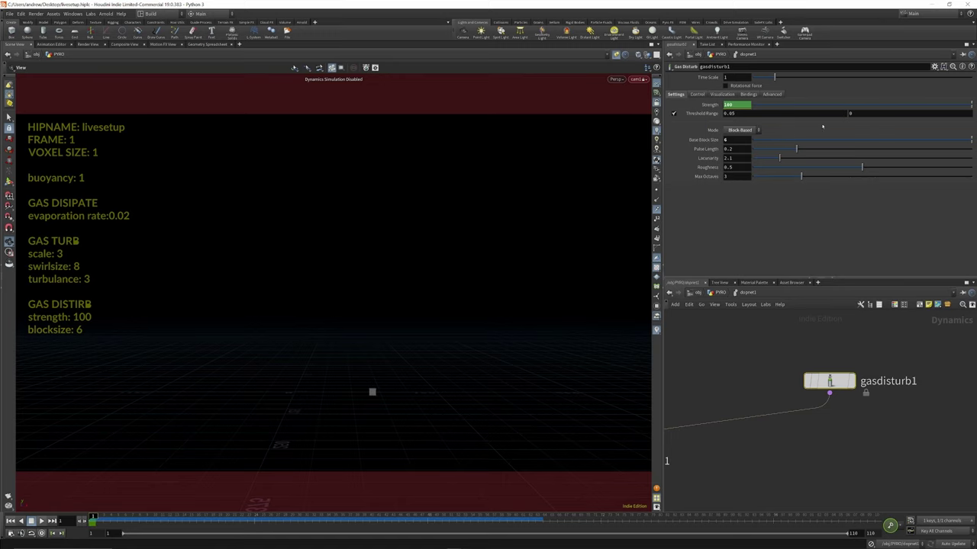
Set the gasdisturb1 strength to 45 at frame 11 and add a keyframe there.
{"action": "left_click", "coordinate": [158, 520]}
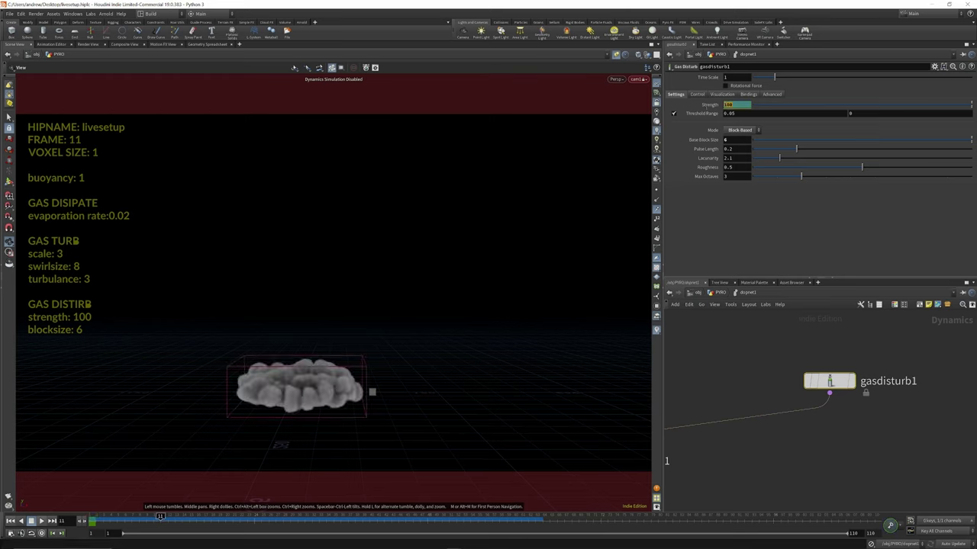
{"action": "type", "text": "4"}
{"action": "key", "text": "Return"}
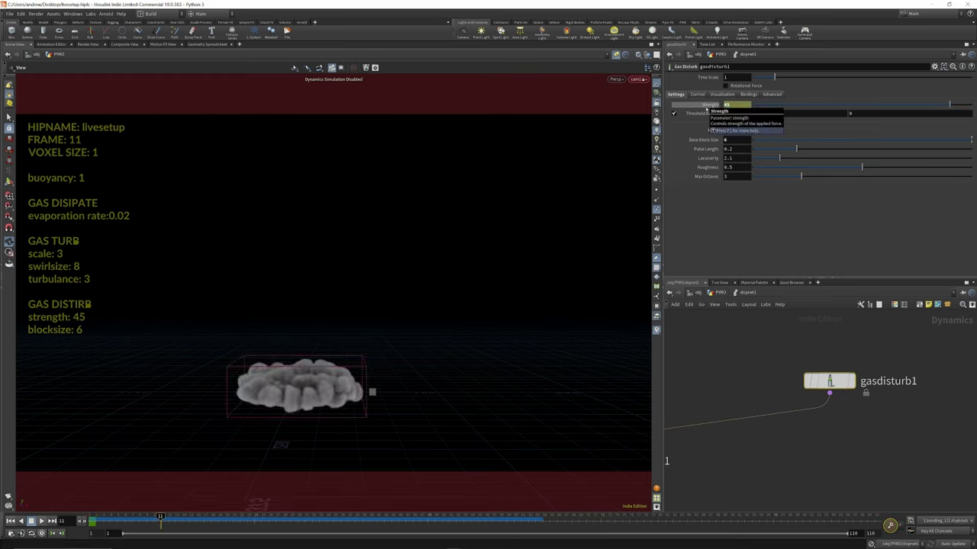
{"action": "right_click", "coordinate": [706, 108]}
{"action": "mouse_move", "coordinate": [721, 127]}
{"action": "left_click", "coordinate": [832, 128]}
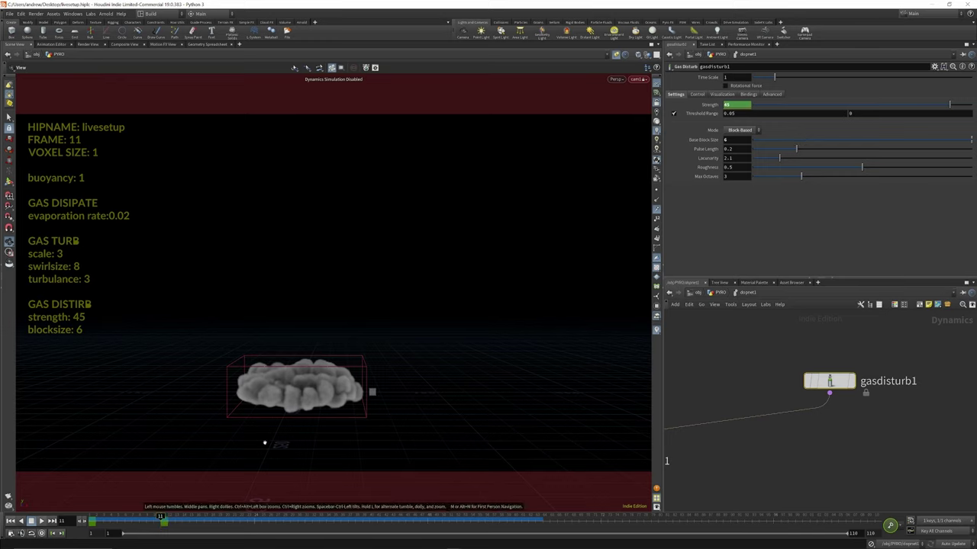
Keyframe the gasdisturb1 strength at 25 on frame 19.
{"action": "left_click", "coordinate": [219, 516]}
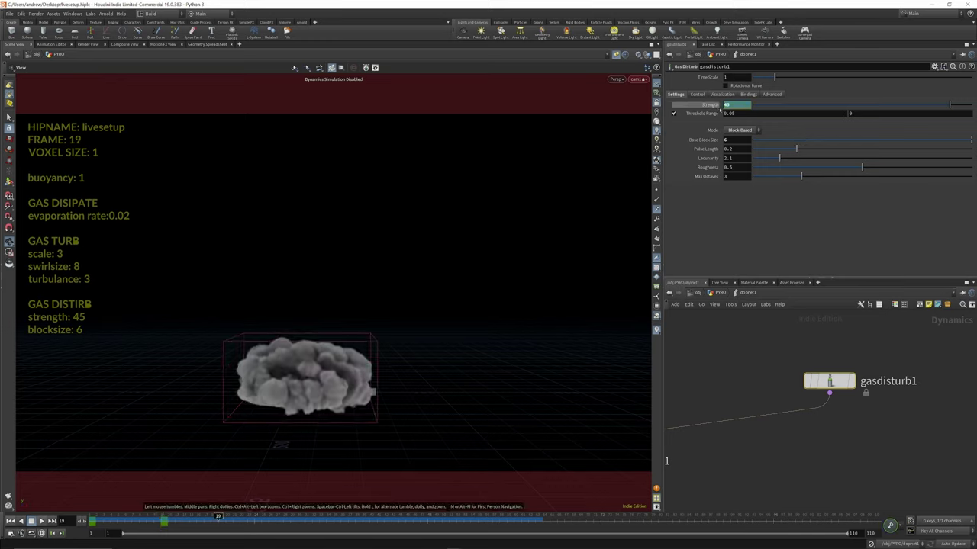
{"action": "type", "text": "2"}
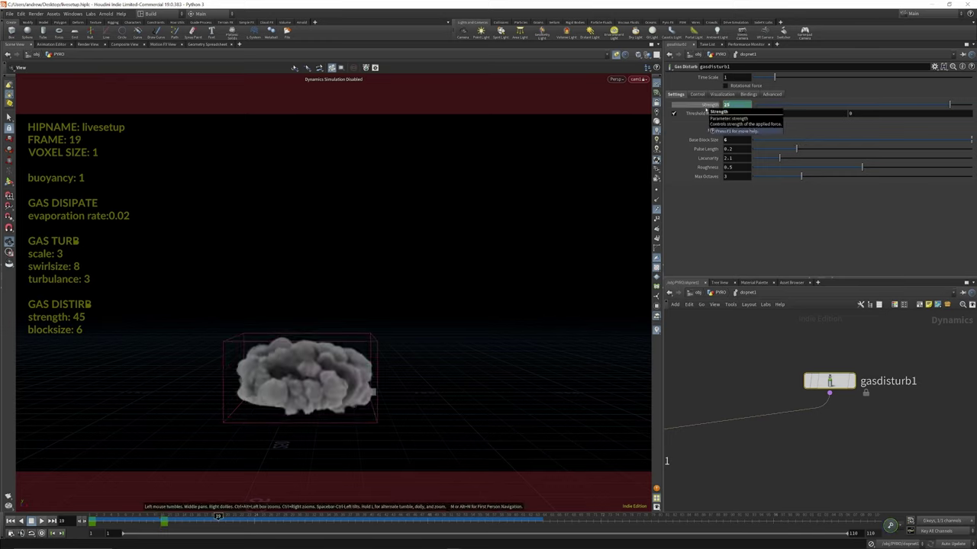
{"action": "right_click", "coordinate": [706, 108]}
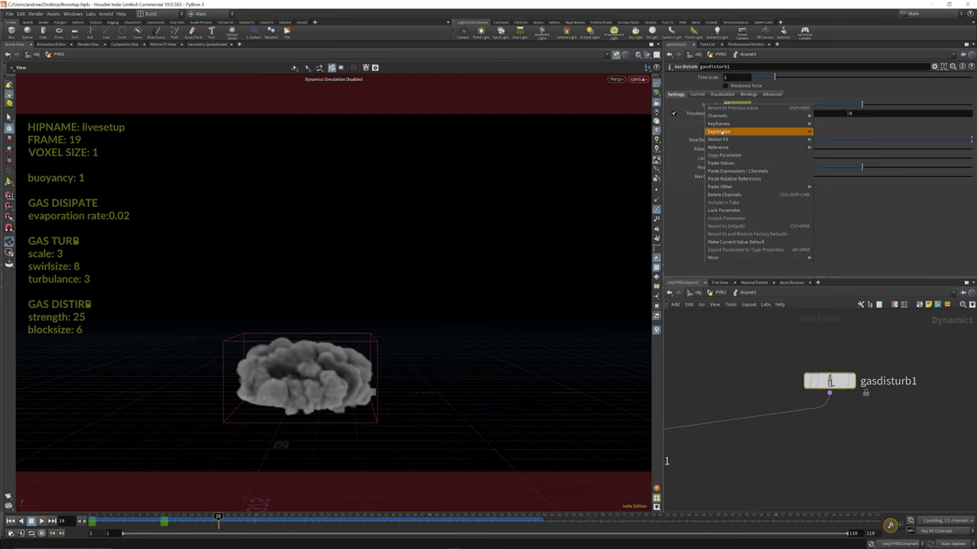
{"action": "mouse_move", "coordinate": [736, 123]}
{"action": "left_click", "coordinate": [832, 125]}
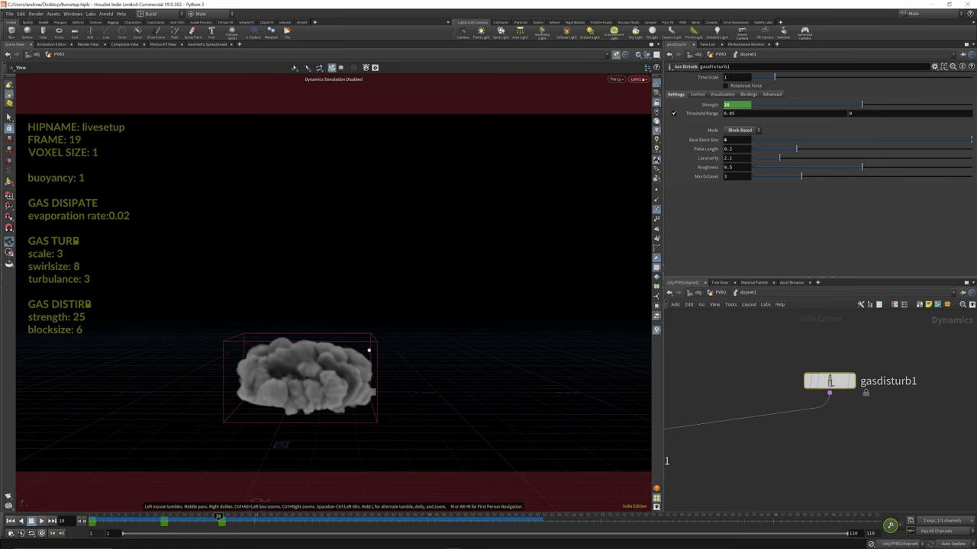
Select volumesource1 and examine its density and temperature source operations.
{"action": "scroll", "coordinate": [878, 371], "scroll_direction": "down", "scroll_amount": 4}
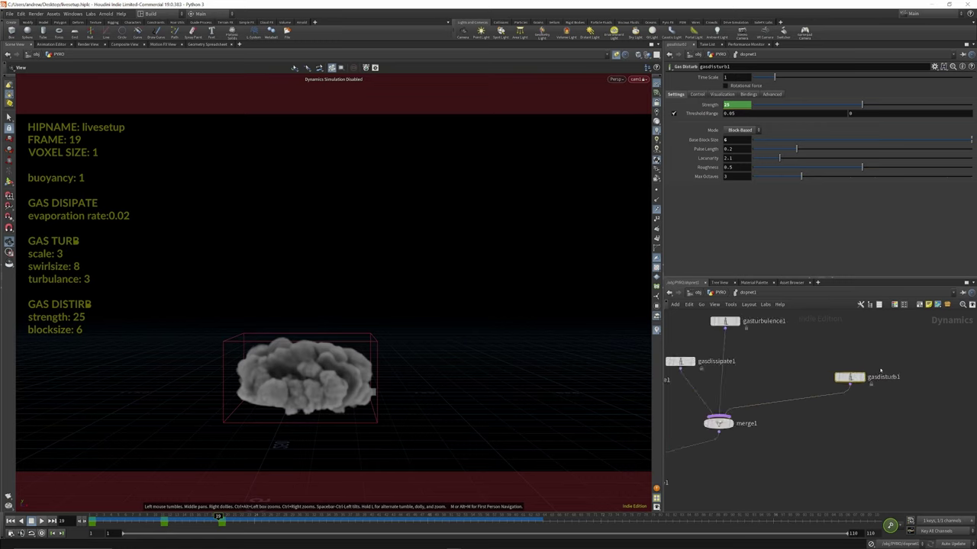
{"action": "scroll", "coordinate": [808, 373], "scroll_direction": "up", "scroll_amount": 2}
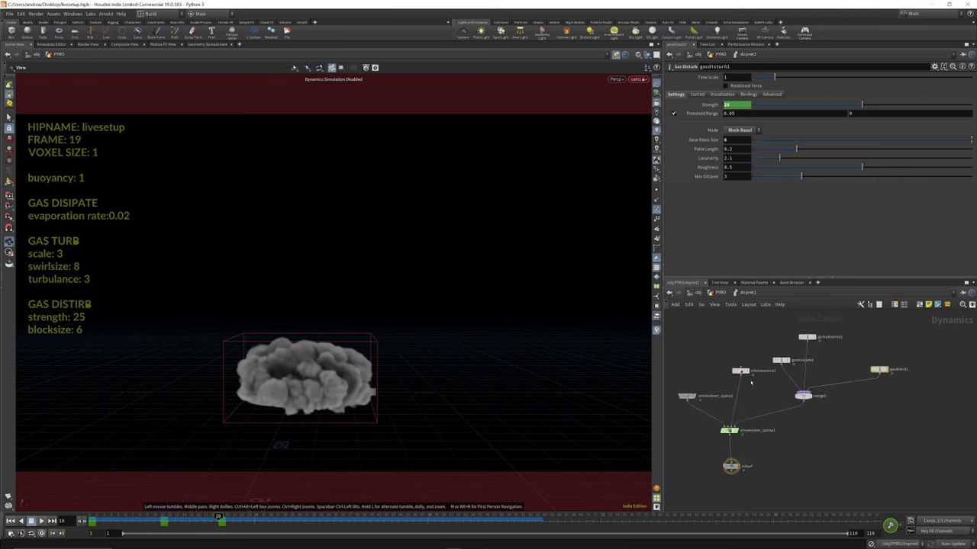
{"action": "left_click", "coordinate": [737, 367]}
{"action": "scroll", "coordinate": [832, 130], "scroll_direction": "up", "scroll_amount": 3}
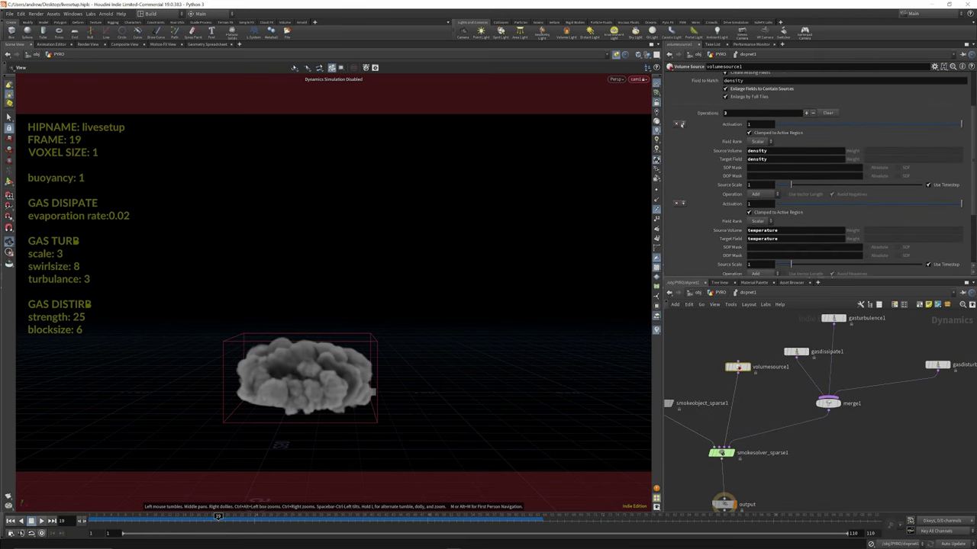
Add a new operation before the density one in volumesource1, with source volume density and target field divergence.
{"action": "left_click", "coordinate": [683, 125]}
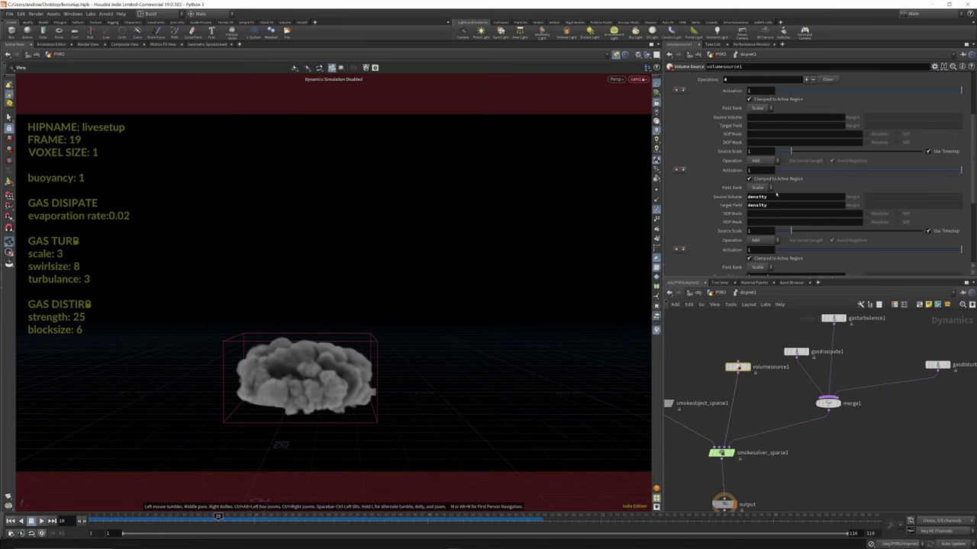
{"action": "left_click_drag", "start_coordinate": [748, 197], "coordinate": [725, 203]}
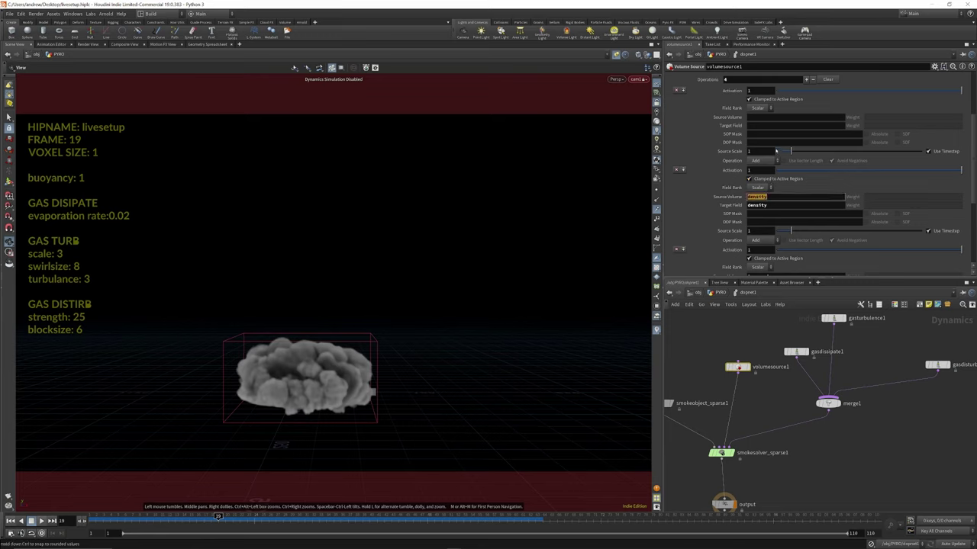
{"action": "left_click", "coordinate": [760, 118]}
{"action": "type", "text": "density"}
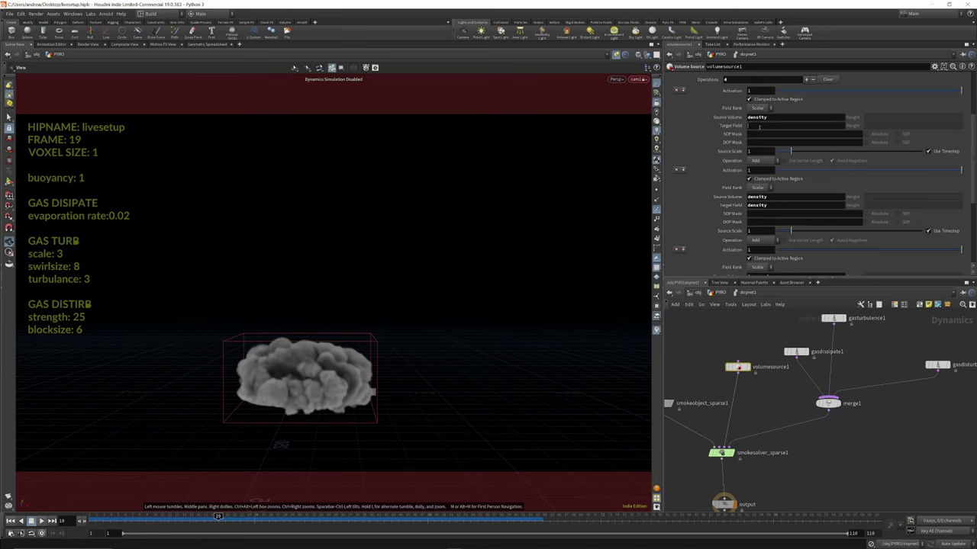
{"action": "left_click", "coordinate": [759, 126]}
{"action": "key", "text": "ctrl+a"}
{"action": "type", "text": "divergence"}
{"action": "key", "text": "Return"}
Keyframe the divergence operation's source scale at 150 on frame 1, 3.5 on frame 5 and 1 on frame 10.
{"action": "left_click", "coordinate": [757, 151]}
{"action": "key", "text": "Return"}
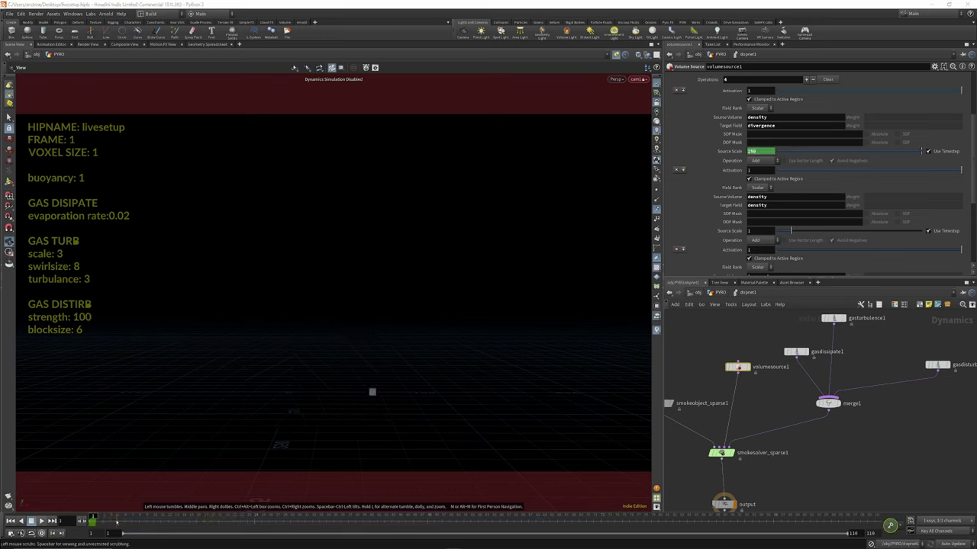
{"action": "left_click", "coordinate": [119, 522]}
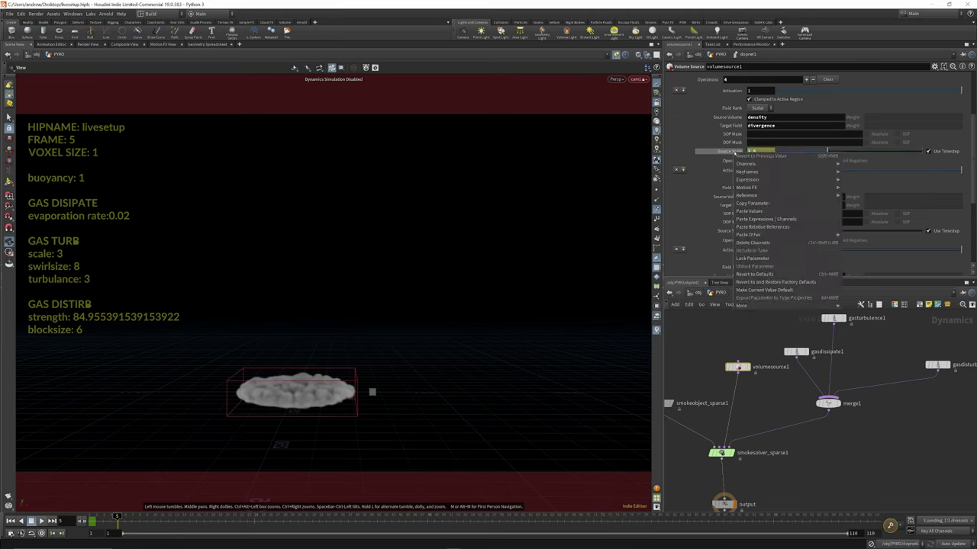
{"action": "left_click", "coordinate": [153, 519]}
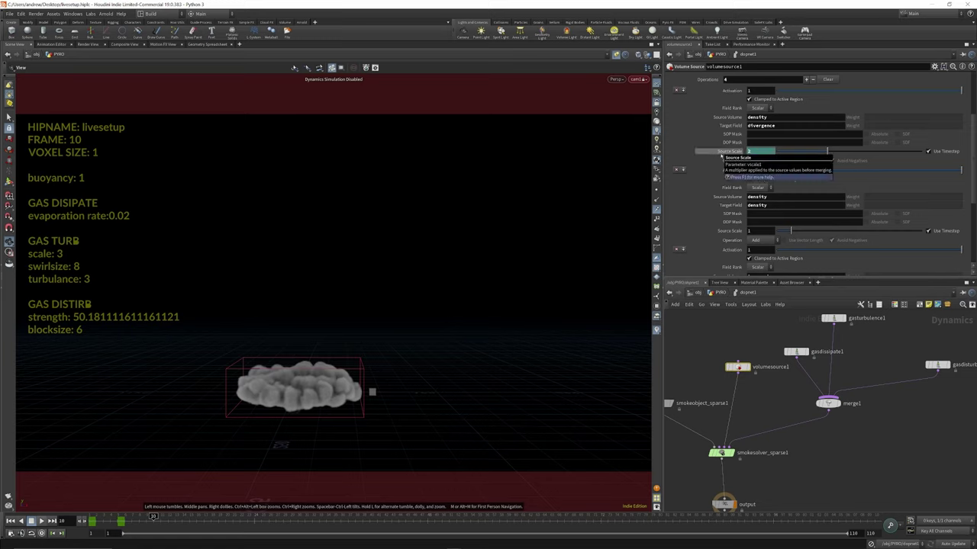
{"action": "left_click", "coordinate": [711, 152], "text": "alt"}
{"action": "key", "text": "ctrl+Left"}
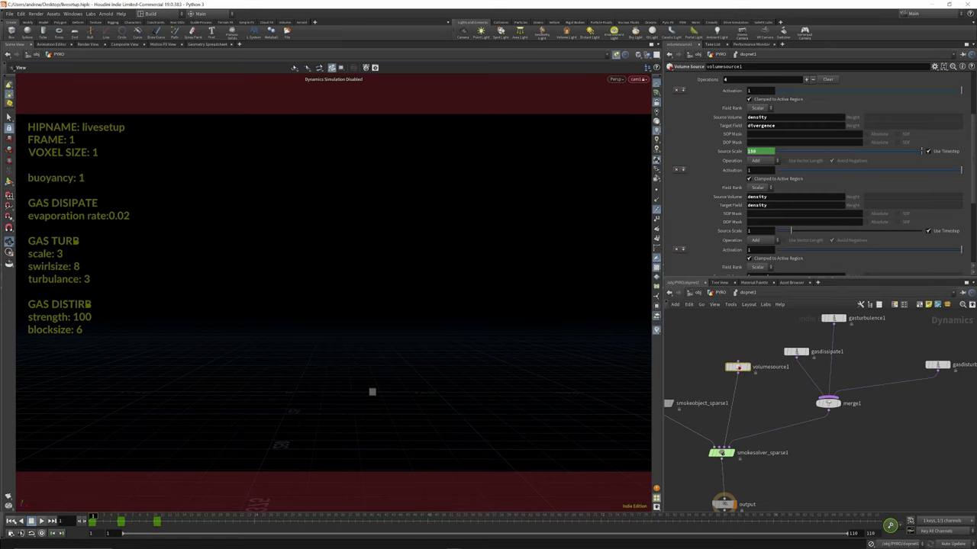
Duplicate the pyro_test file cache in the PYRO network as pyro_divergence_test and save the simulation to disk.
{"action": "left_click", "coordinate": [719, 292]}
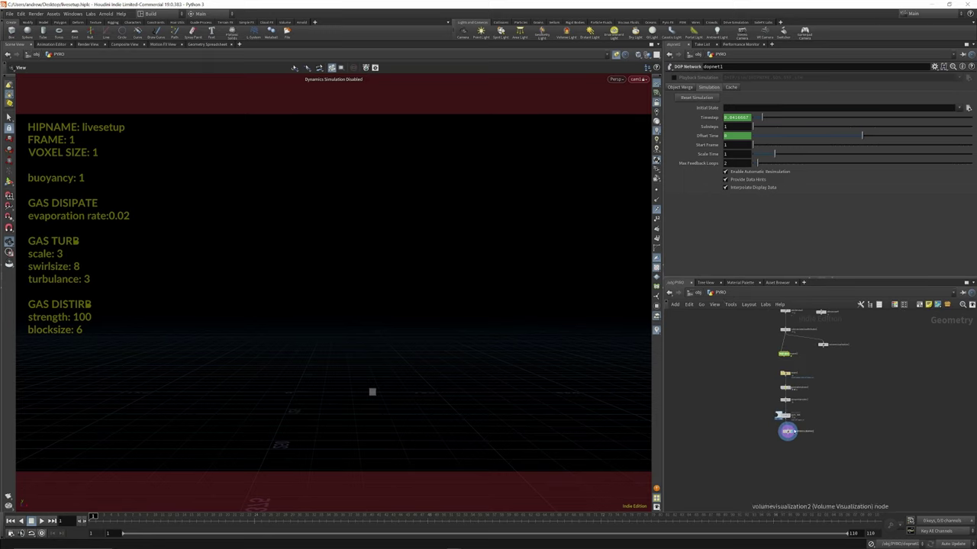
{"action": "scroll", "coordinate": [793, 416], "scroll_direction": "up", "scroll_amount": 5}
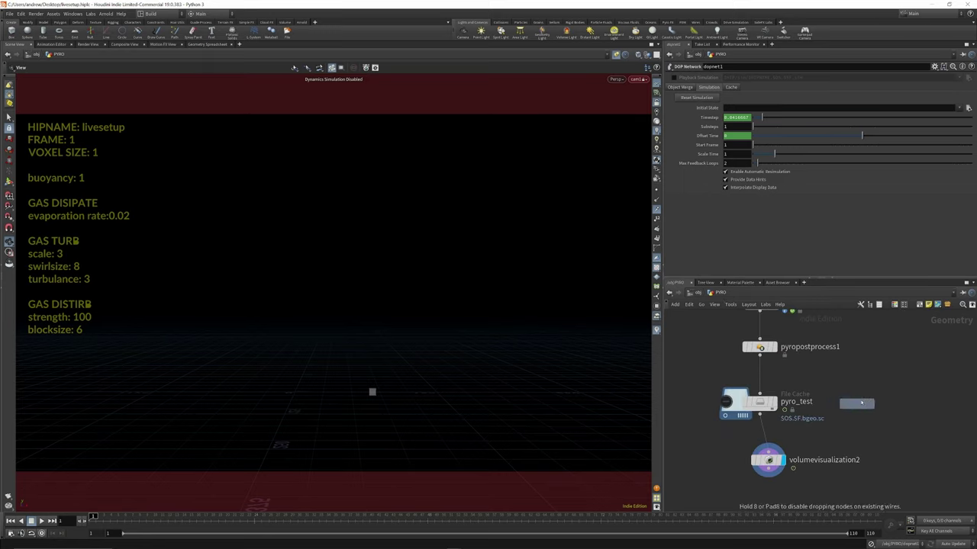
{"action": "left_click", "coordinate": [696, 132]}
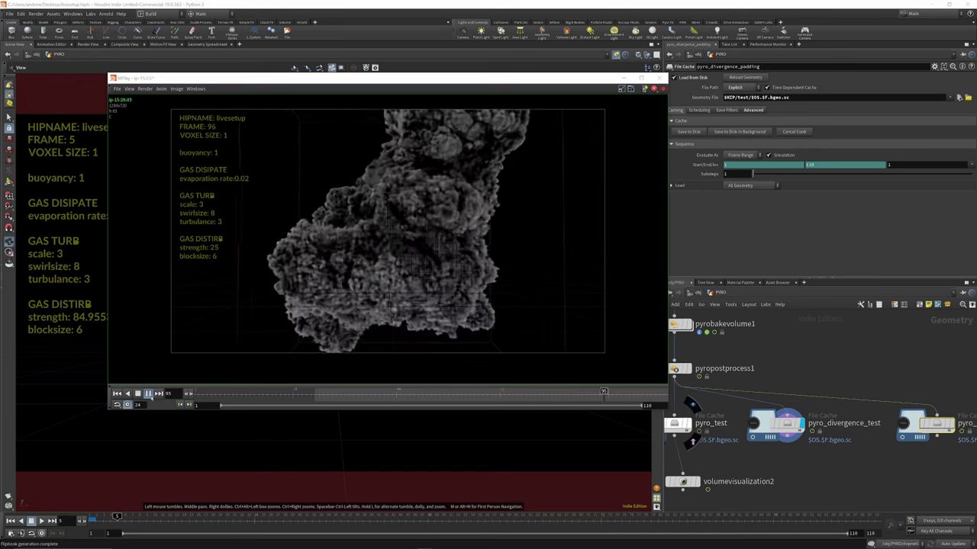
Pause the flipbook playback and scrub to frame 71 to examine the smoke's shape.
{"action": "left_click", "coordinate": [148, 393]}
{"action": "left_click_drag", "start_coordinate": [398, 394], "coordinate": [498, 397]}
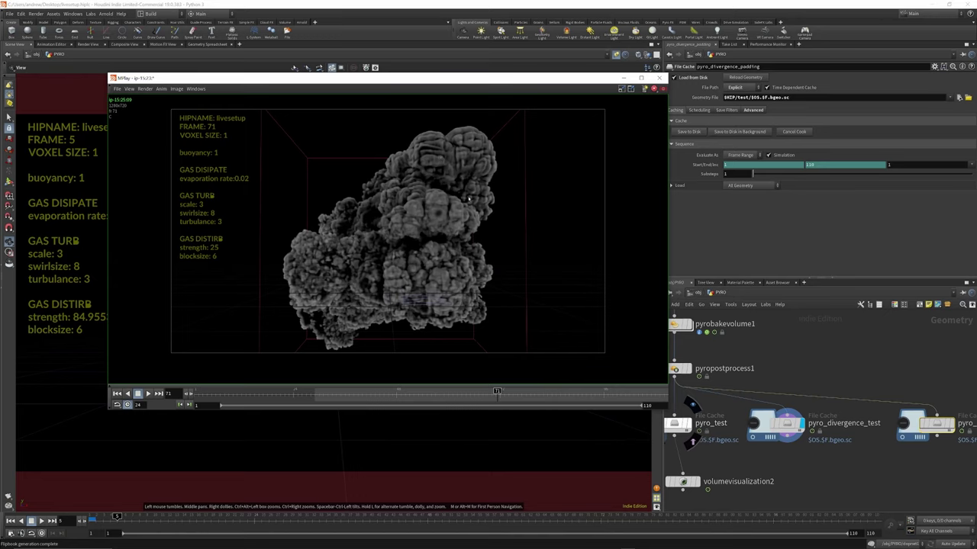
Reset the Resizing padding of smokesolver_sparse1 inside dopnet1 to its default and set it to 10.
{"action": "scroll", "coordinate": [795, 393], "scroll_direction": "down", "scroll_amount": 4}
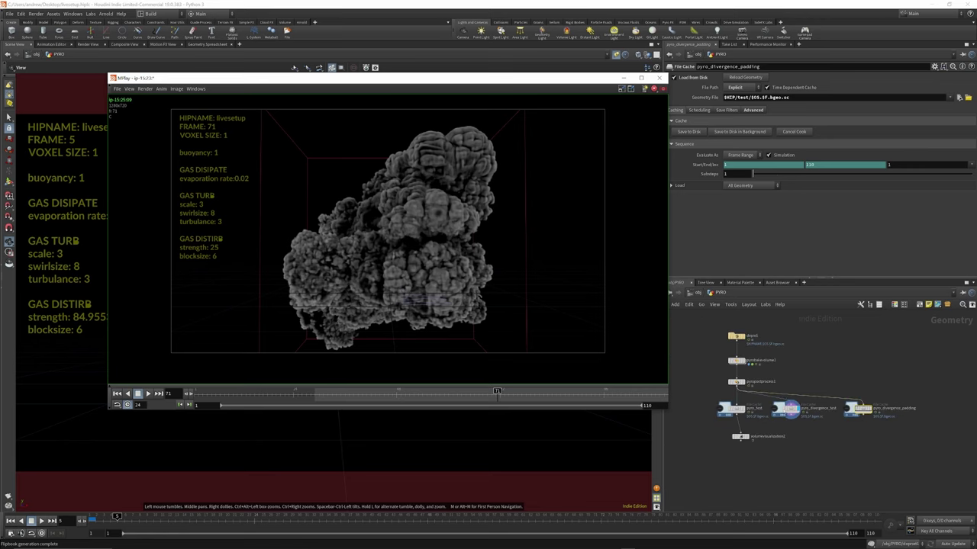
{"action": "double_click", "coordinate": [761, 350]}
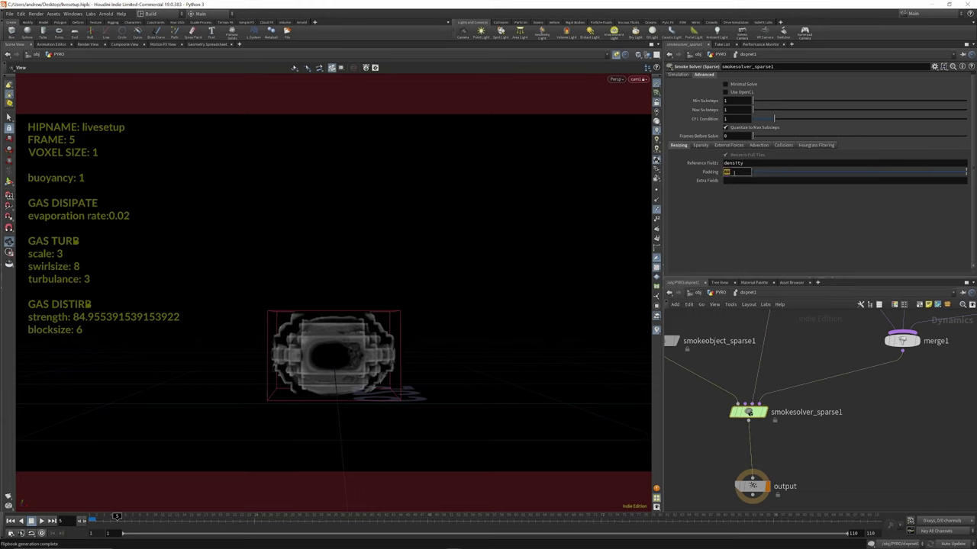
{"action": "right_click", "coordinate": [725, 173]}
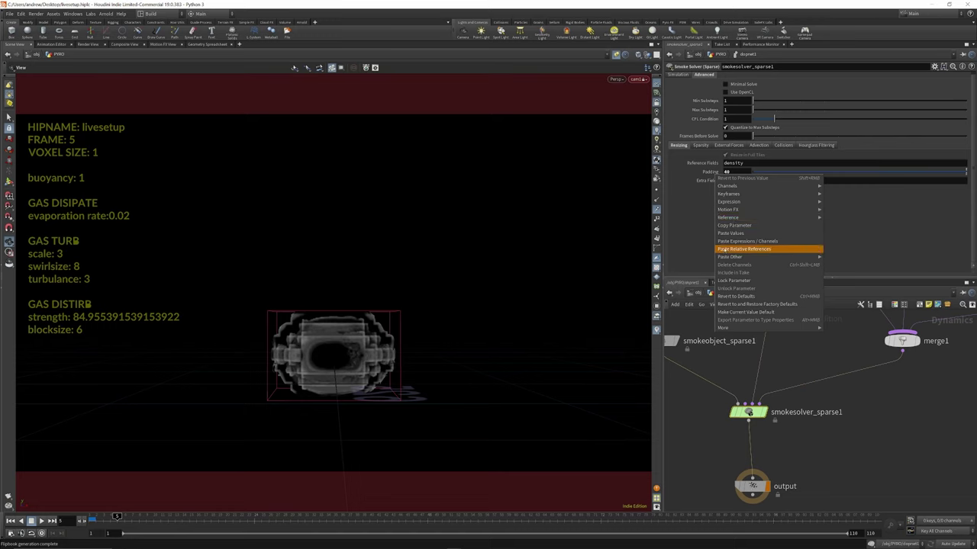
{"action": "left_click", "coordinate": [734, 296]}
{"action": "left_click", "coordinate": [729, 172]}
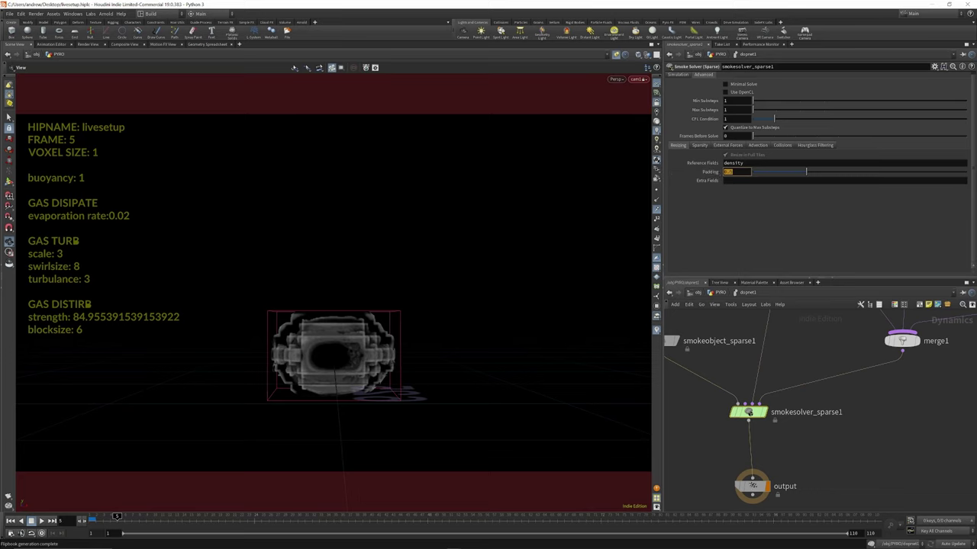
{"action": "key", "text": "Return"}
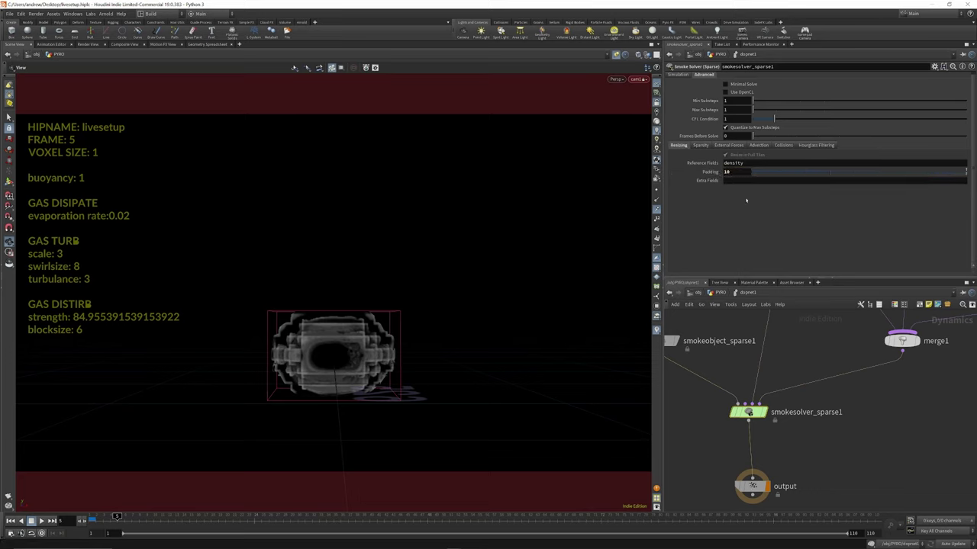
{"action": "left_click", "coordinate": [720, 293]}
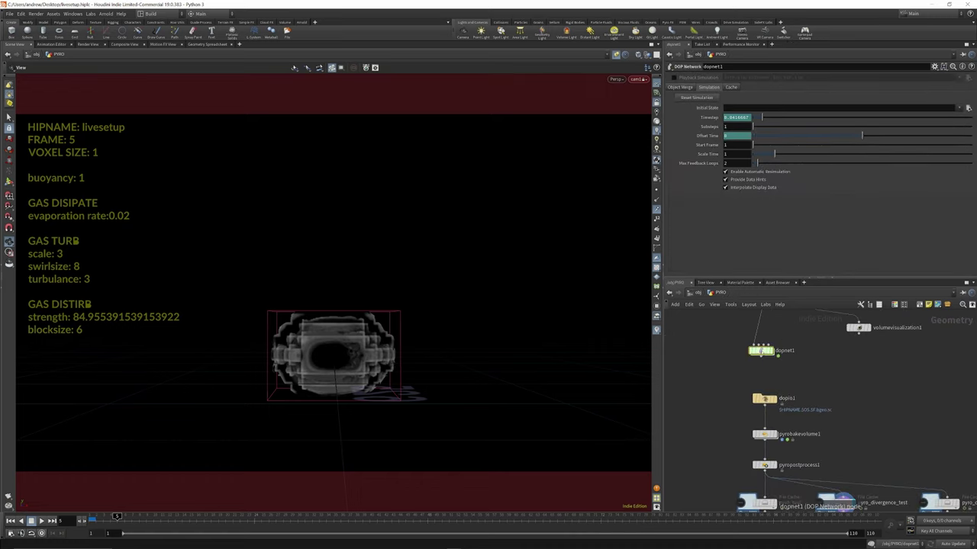
Copy the source scale parameter of the divergence operation in volumesource1 inside dopnet1.
{"action": "scroll", "coordinate": [784, 390], "scroll_direction": "down", "scroll_amount": 4}
{"action": "scroll", "coordinate": [785, 390], "scroll_direction": "down", "scroll_amount": 1}
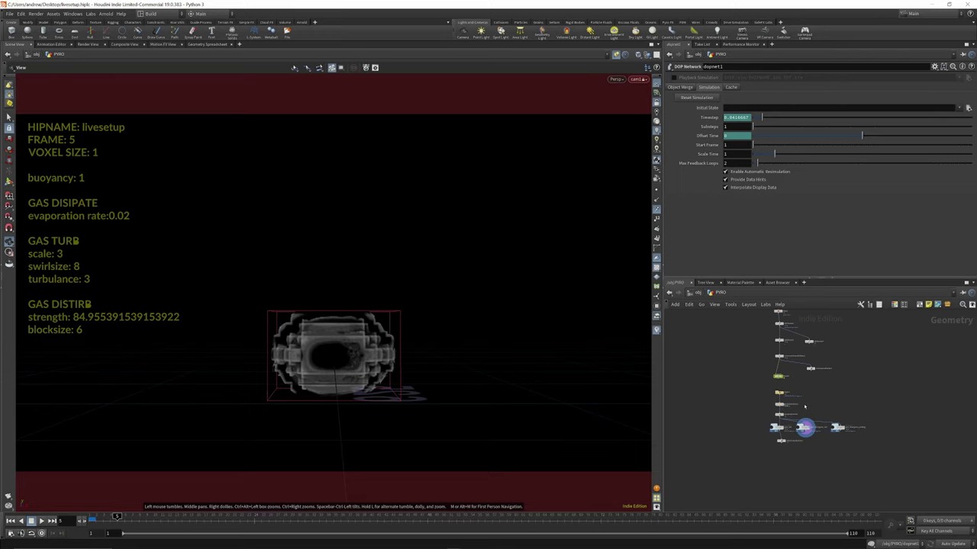
{"action": "scroll", "coordinate": [800, 366], "scroll_direction": "up", "scroll_amount": 5}
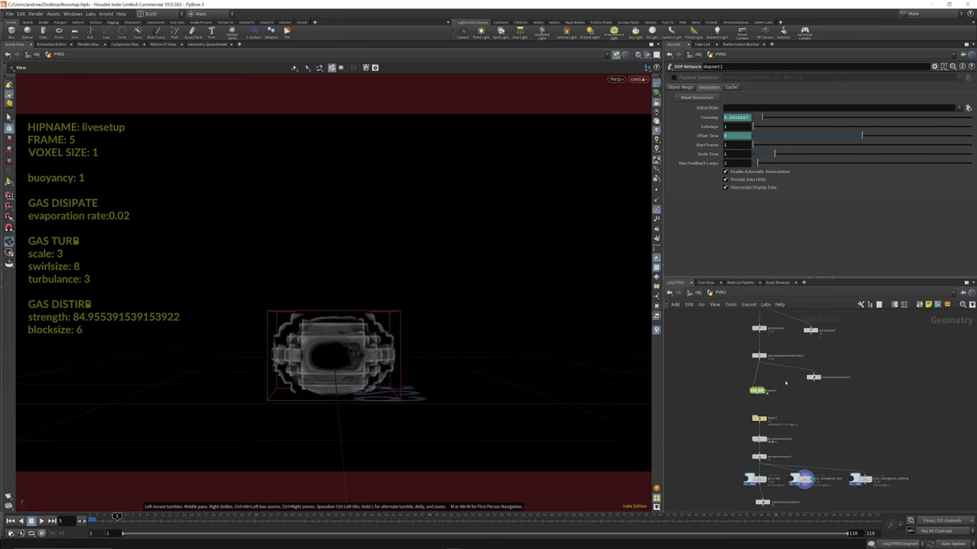
{"action": "double_click", "coordinate": [744, 394]}
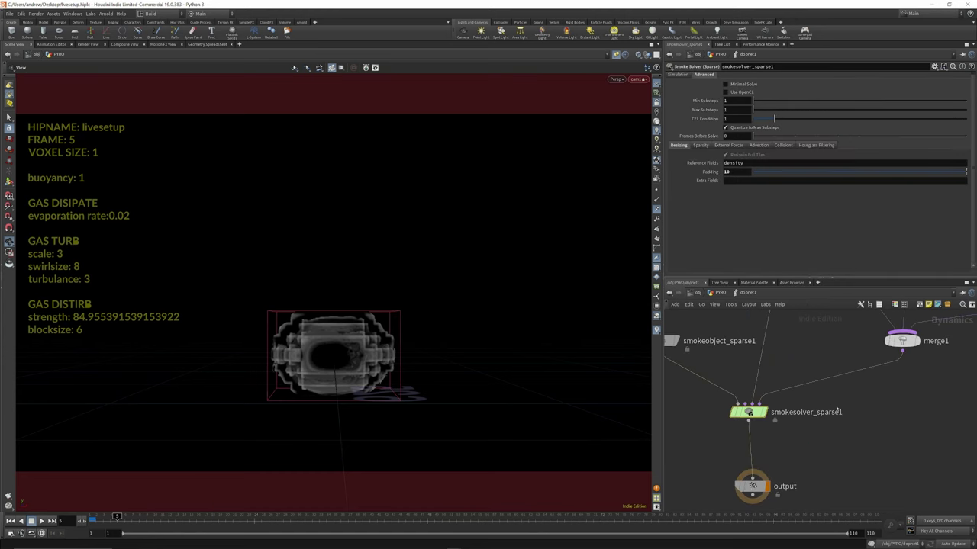
{"action": "scroll", "coordinate": [837, 410], "scroll_direction": "down", "scroll_amount": 3}
{"action": "scroll", "coordinate": [814, 343], "scroll_direction": "up", "scroll_amount": 4}
{"action": "left_click", "coordinate": [787, 339]}
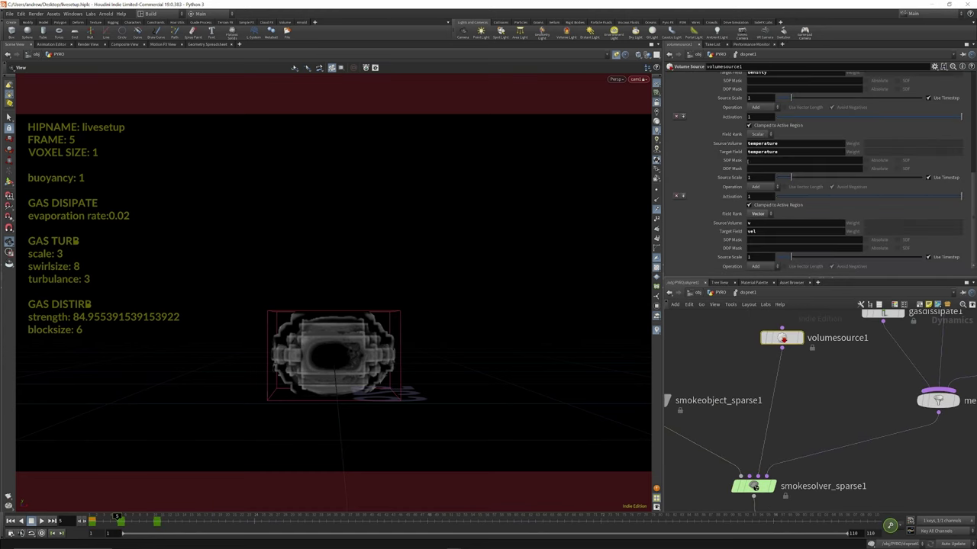
{"action": "scroll", "coordinate": [763, 163], "scroll_direction": "up", "scroll_amount": 2}
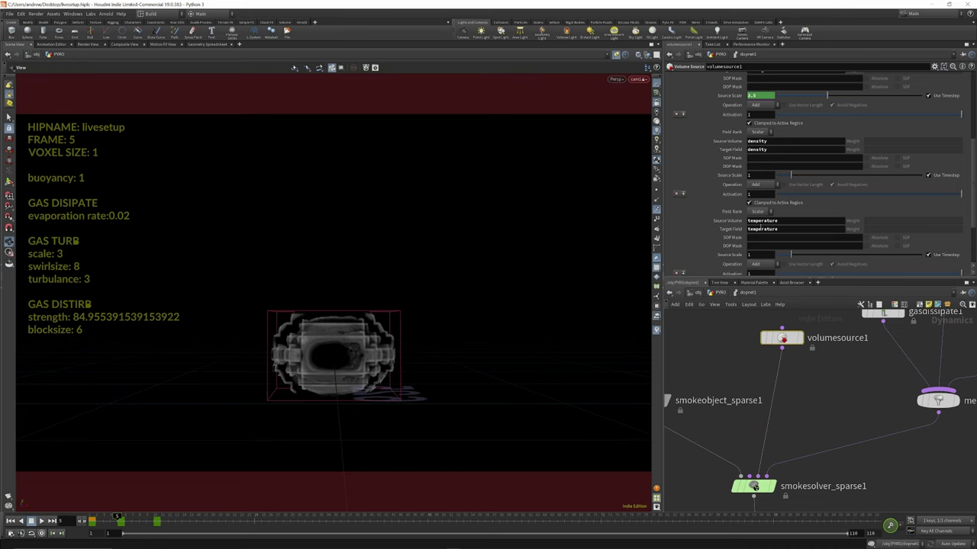
{"action": "scroll", "coordinate": [760, 227], "scroll_direction": "down", "scroll_amount": 2}
{"action": "scroll", "coordinate": [758, 175], "scroll_direction": "down", "scroll_amount": 8}
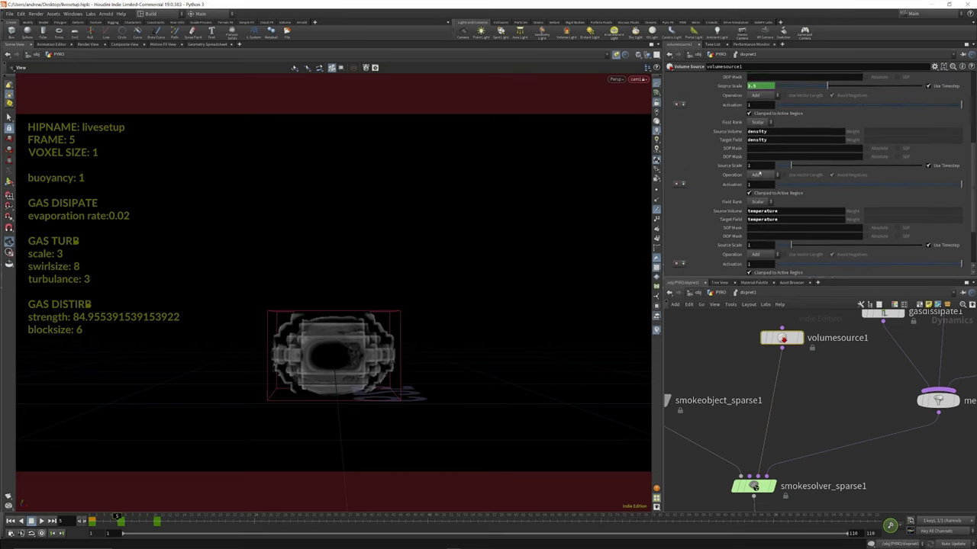
{"action": "right_click", "coordinate": [731, 135]}
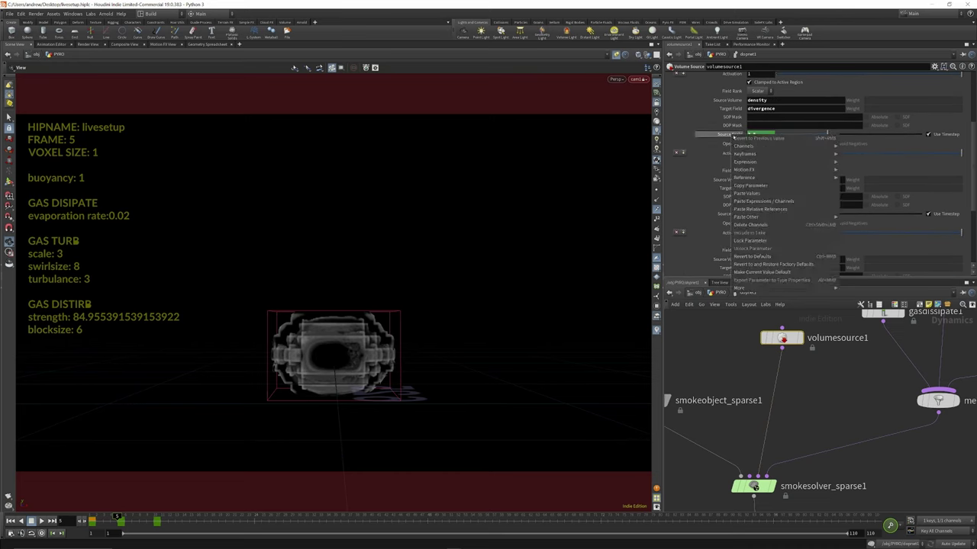
{"action": "left_click", "coordinate": [755, 186]}
Add a "divergence:" line below buoyancy in the font1 object's overlay text, referencing volumesource1/vscale1.
{"action": "key", "text": "u"}
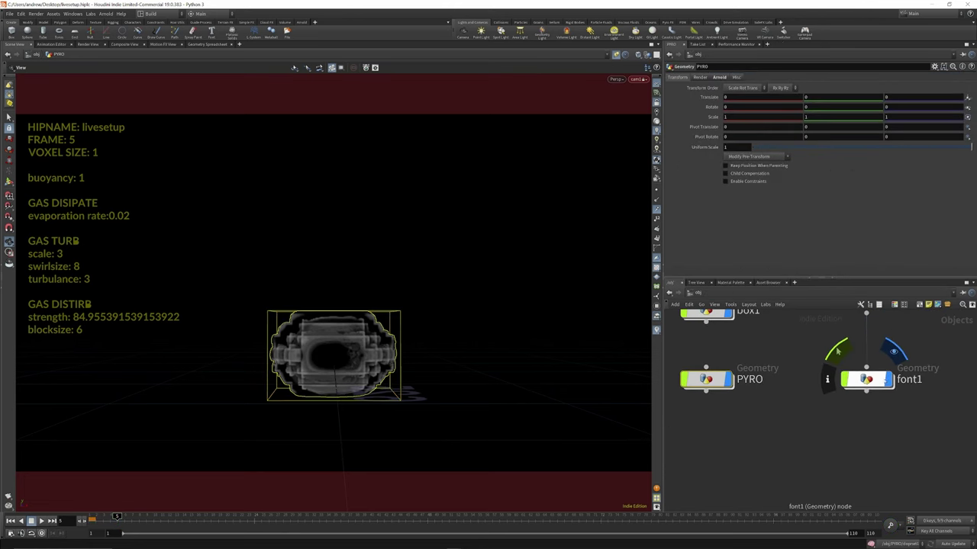
{"action": "double_click", "coordinate": [862, 382]}
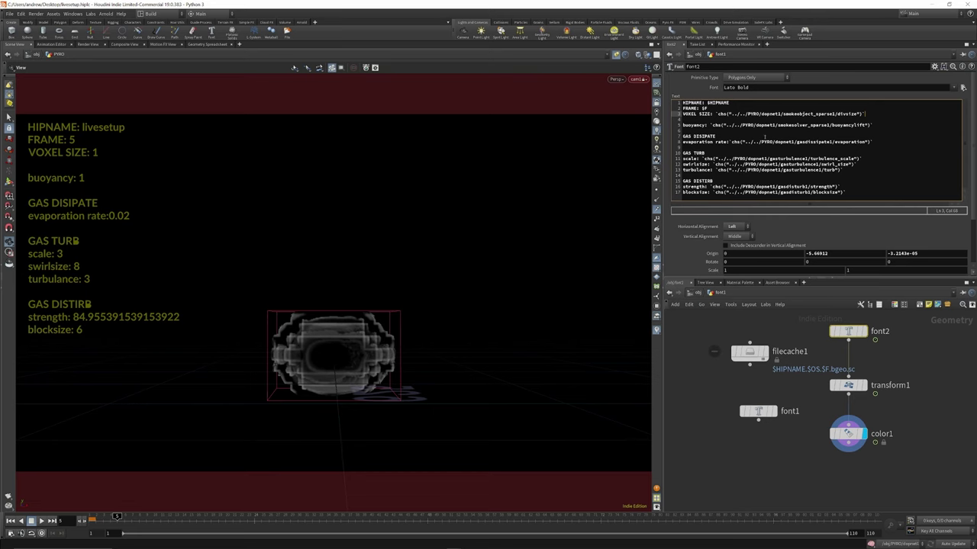
{"action": "left_click", "coordinate": [683, 131]}
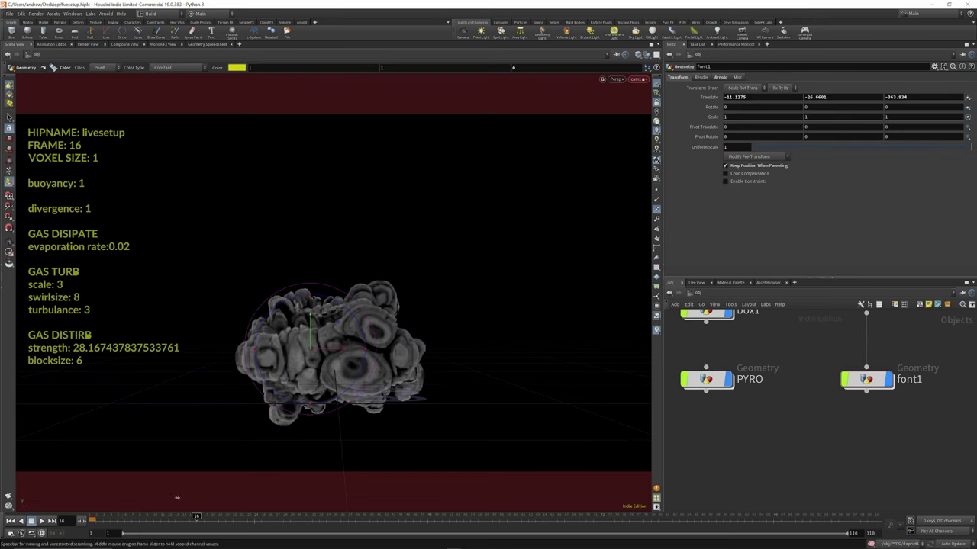
Scrub the timeline from frame 1 through frame 5 to frame 10 to check the overlay's divergence value.
{"action": "left_click", "coordinate": [93, 517]}
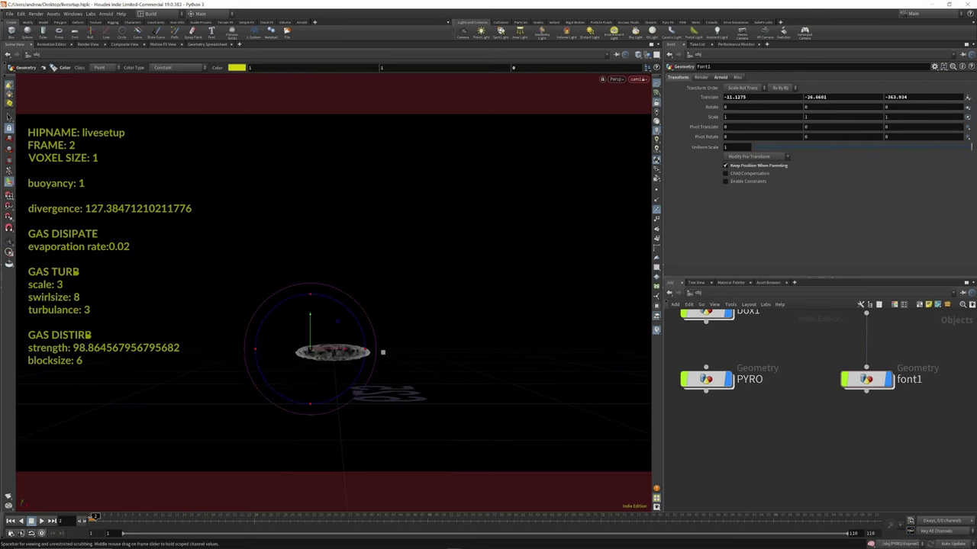
{"action": "left_click_drag", "start_coordinate": [92, 518], "coordinate": [117, 517]}
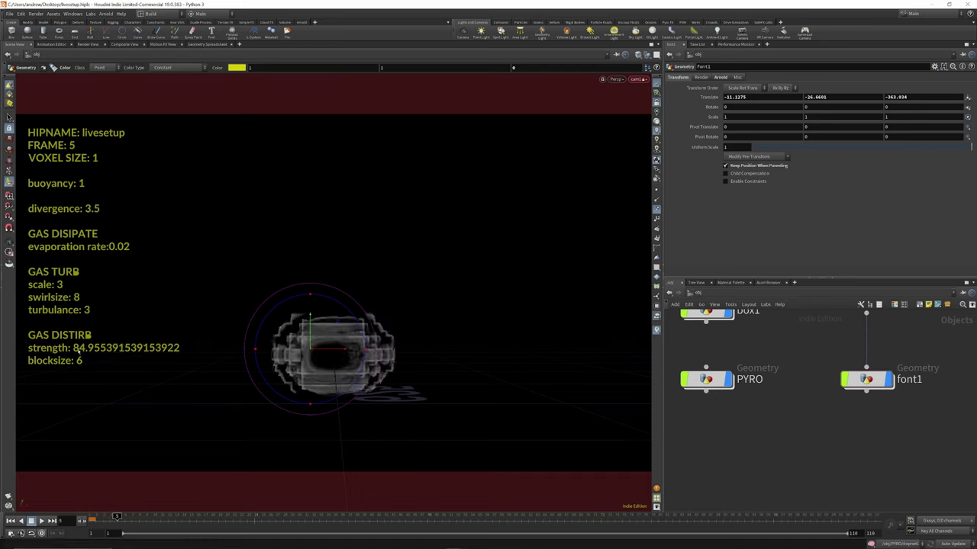
{"action": "left_click_drag", "start_coordinate": [119, 519], "coordinate": [153, 518]}
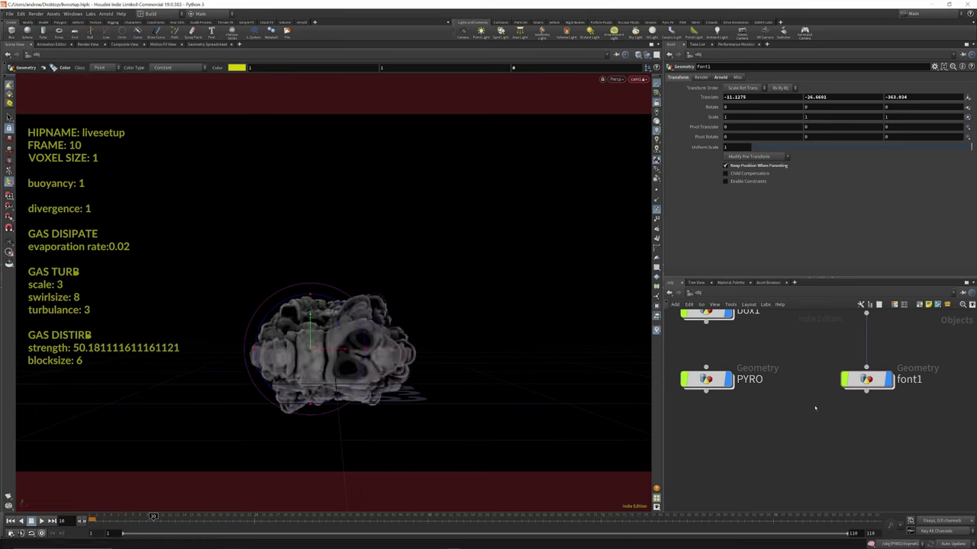
Open the overlay text of the font2 node inside the font1 object.
{"action": "scroll", "coordinate": [815, 408], "scroll_direction": "down", "scroll_amount": 2}
{"action": "double_click", "coordinate": [850, 388]}
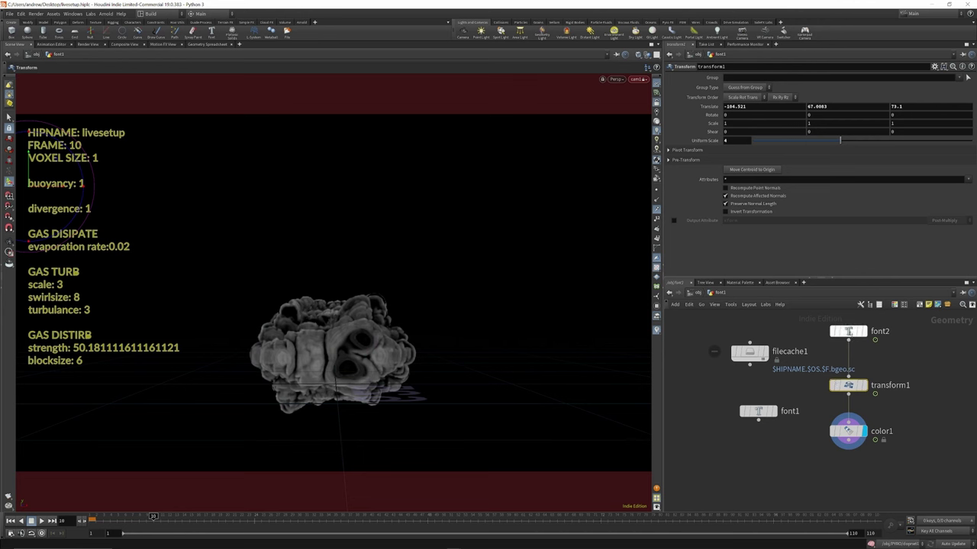
{"action": "left_click", "coordinate": [850, 333]}
{"action": "left_click_drag", "start_coordinate": [845, 203], "coordinate": [681, 191]}
{"action": "key", "text": "BackSpace"}
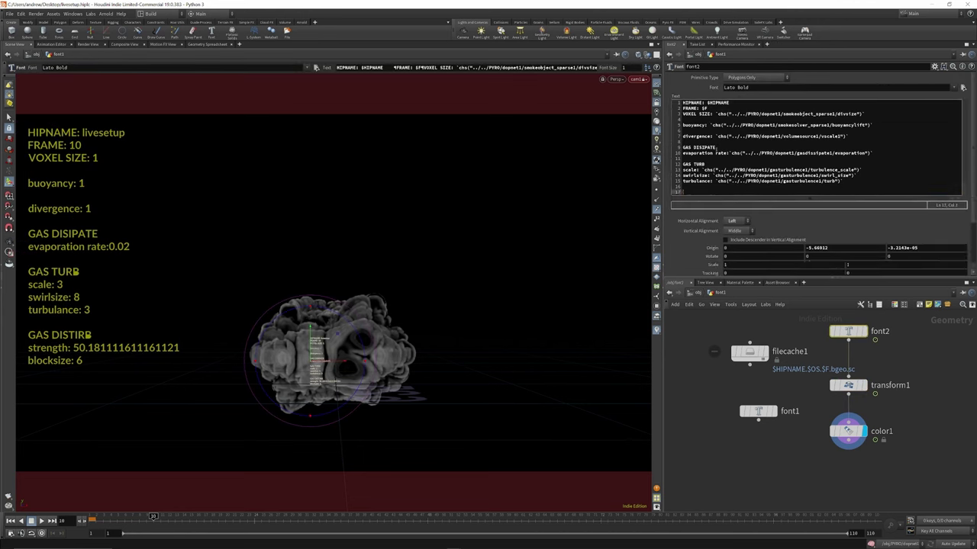
{"action": "left_click", "coordinate": [698, 142]}
{"action": "key", "text": "Return"}
{"action": "key", "text": "Return"}
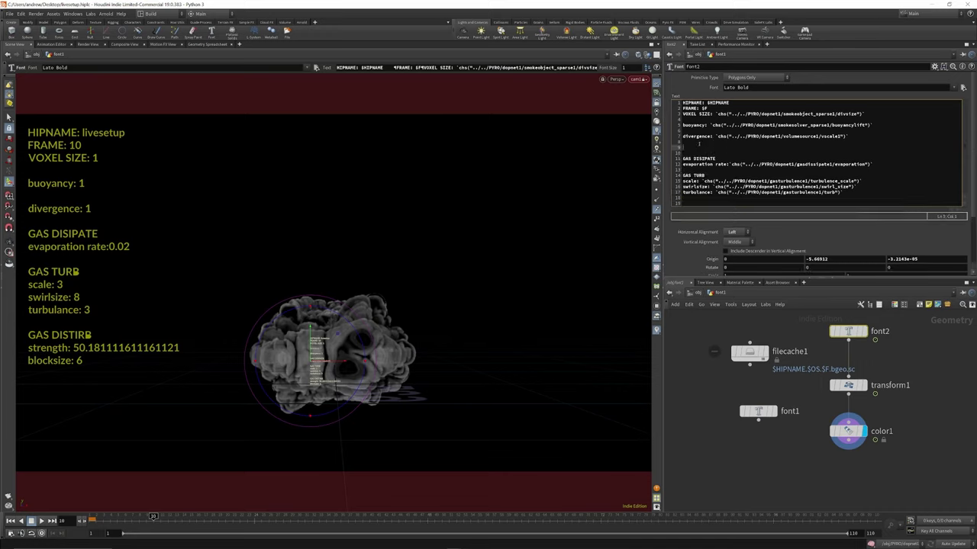
{"action": "key", "text": "ctrl+z"}
{"action": "key", "text": "ctrl+z"}
{"action": "key", "text": "ctrl+z"}
Move the divergence line in font2's overlay text to the end, below the GAS DISTIRB block, remove the leftover blank lines, and scrub the timeline.
{"action": "left_click_drag", "start_coordinate": [851, 137], "coordinate": [672, 138]}
{"action": "key", "text": "ctrl+c"}
{"action": "key", "text": "BackSpace"}
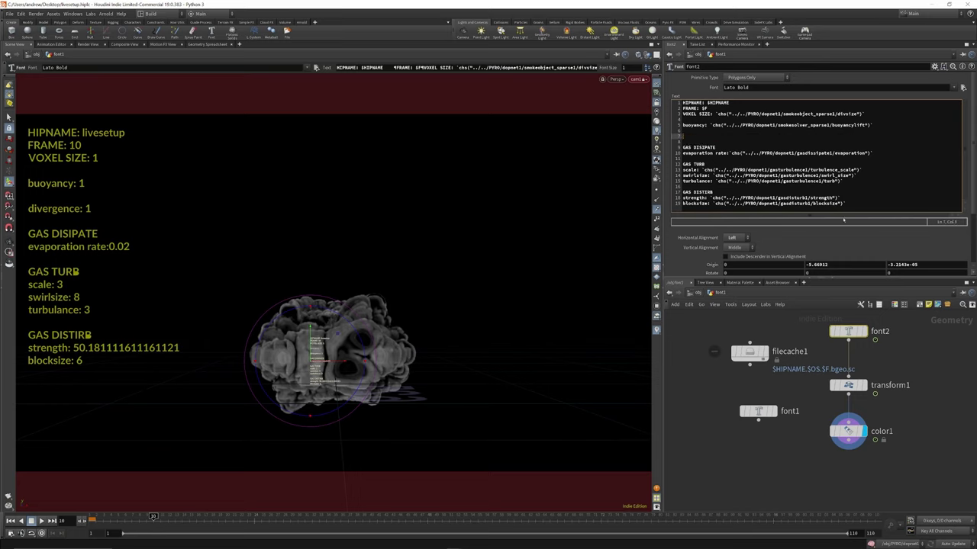
{"action": "left_click", "coordinate": [853, 203]}
{"action": "key", "text": "Return"}
{"action": "key", "text": "Return"}
{"action": "key", "text": "Return"}
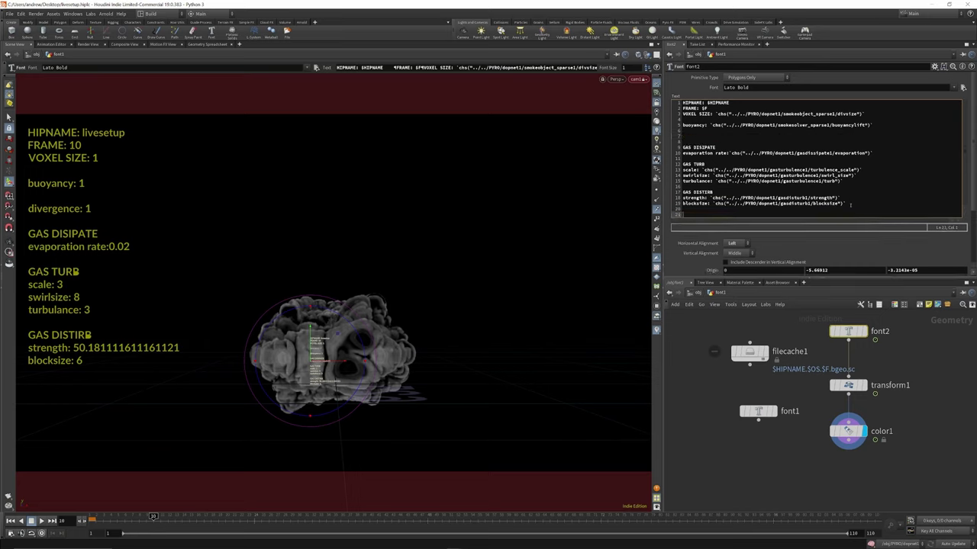
{"action": "key", "text": "ctrl+v"}
{"action": "left_click", "coordinate": [684, 138]}
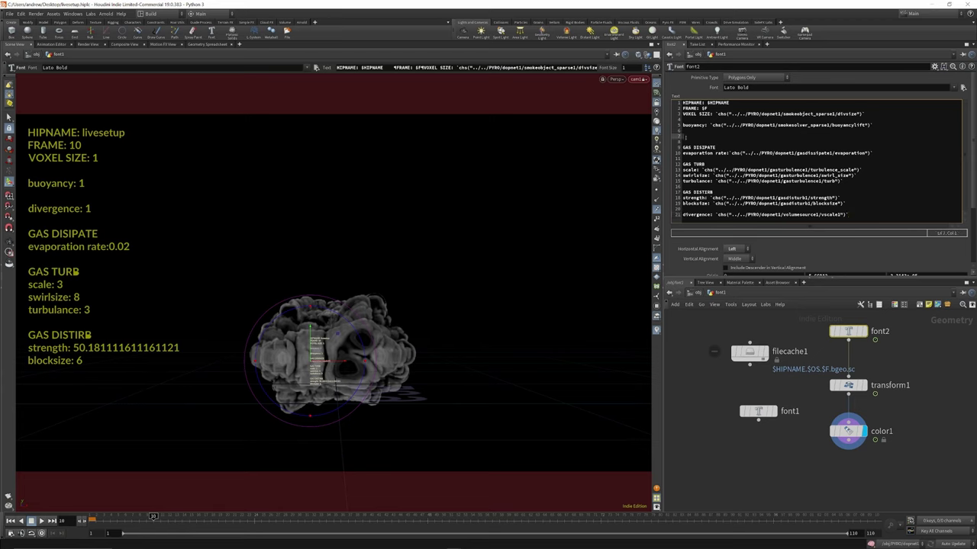
{"action": "key", "text": "Delete"}
{"action": "key", "text": "Delete"}
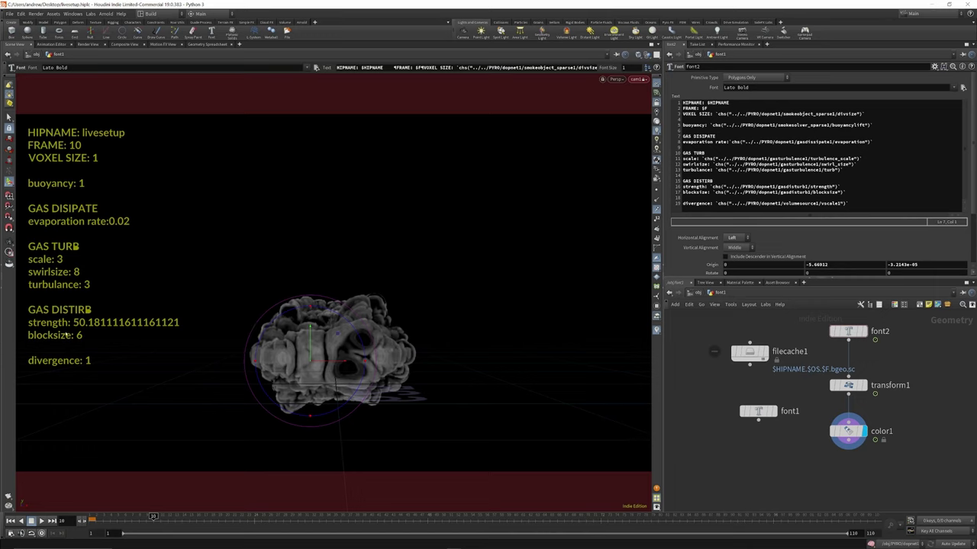
{"action": "left_click_drag", "start_coordinate": [95, 519], "coordinate": [312, 525]}
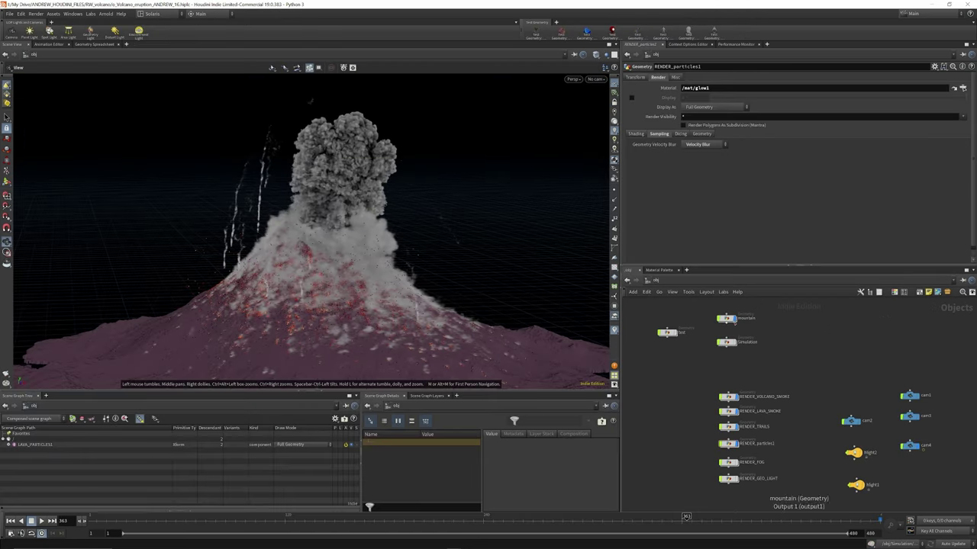
Toggle the display of the mountain, volcano smoke, lava smoke, trails and particles objects off and back on to inspect each layer.
{"action": "left_click", "coordinate": [735, 317]}
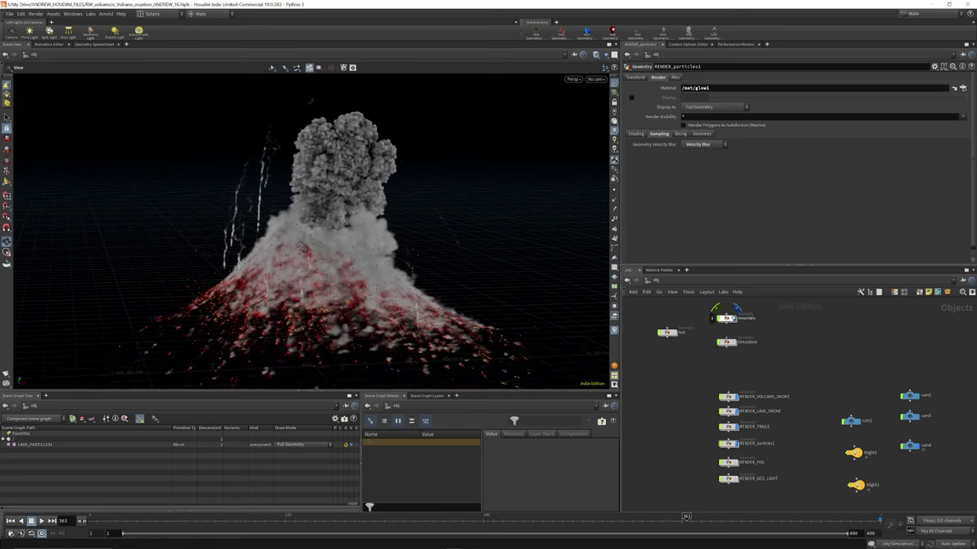
{"action": "left_click", "coordinate": [735, 317]}
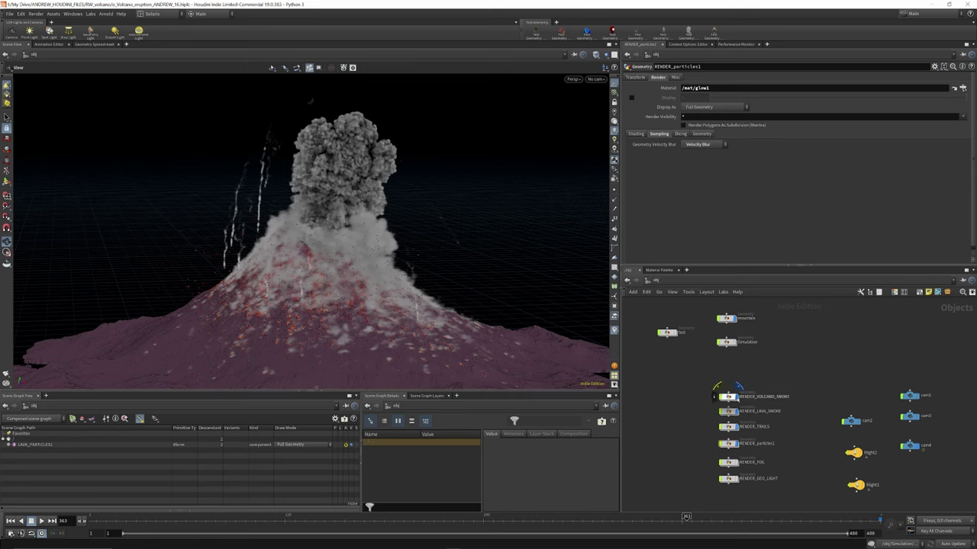
{"action": "left_click", "coordinate": [735, 397]}
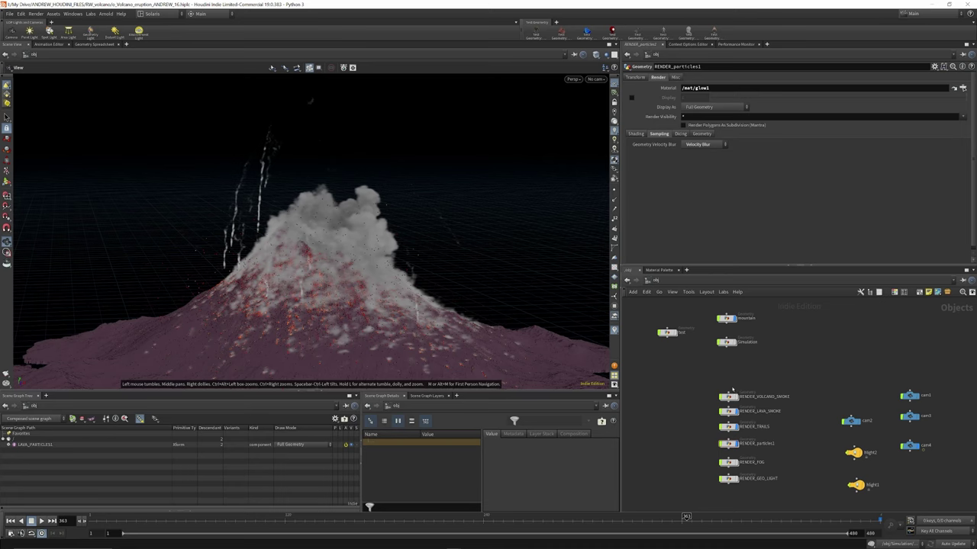
{"action": "left_click", "coordinate": [725, 411]}
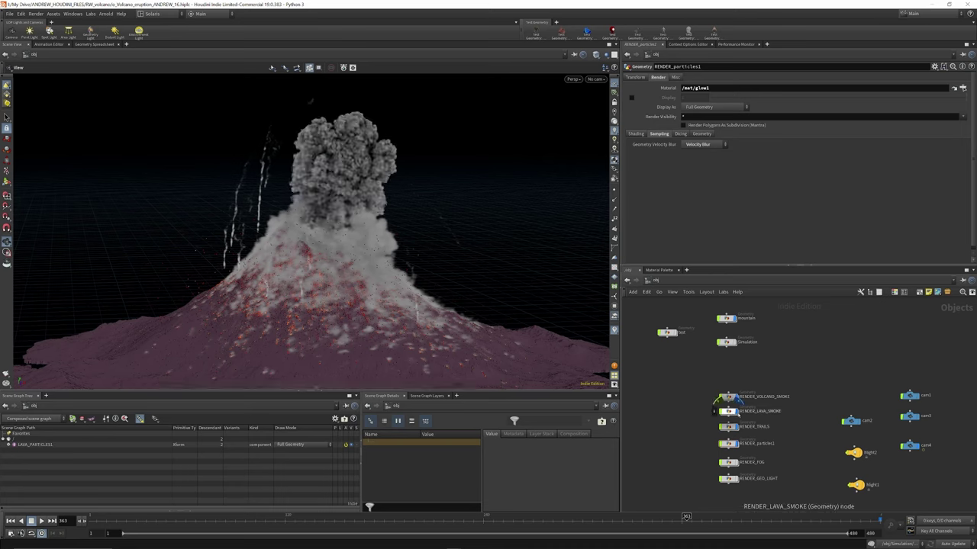
{"action": "left_click", "coordinate": [725, 411]}
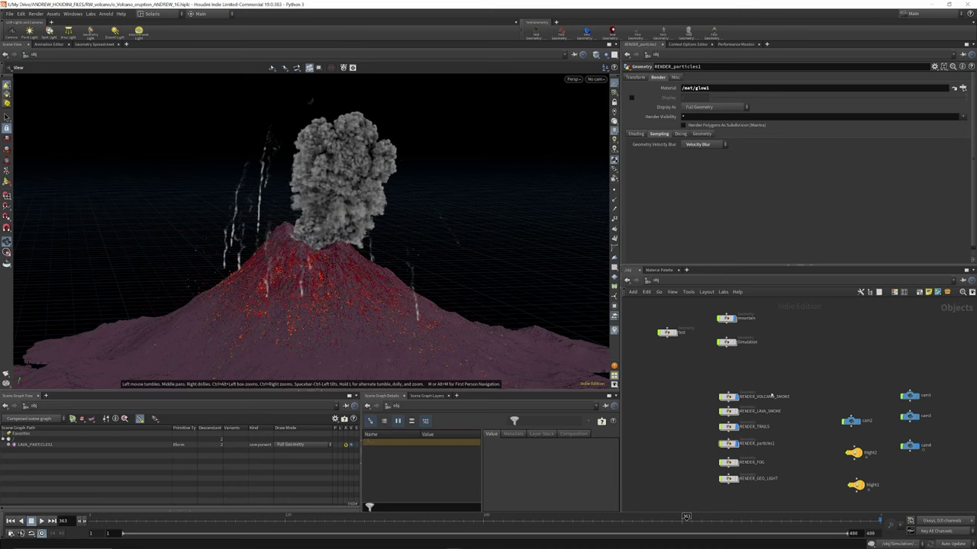
{"action": "left_click", "coordinate": [736, 411]}
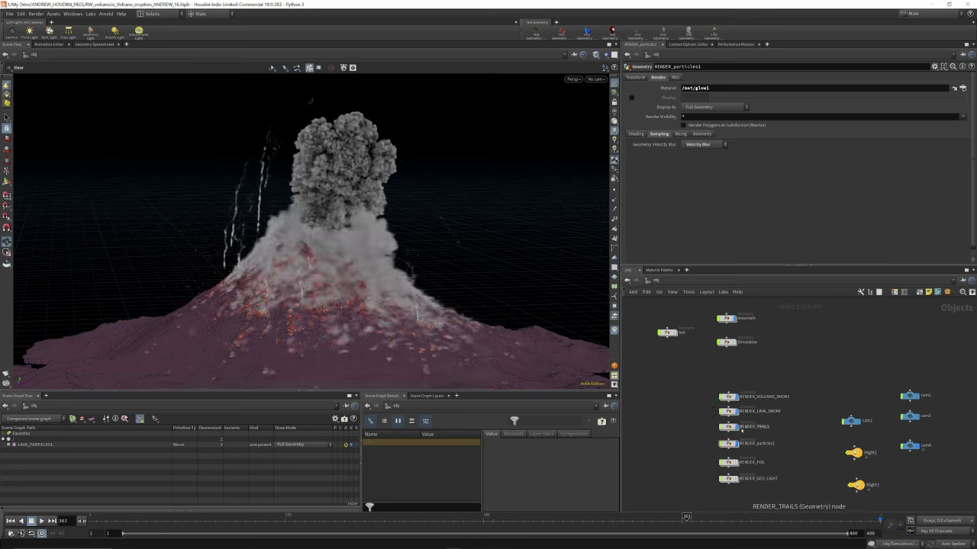
{"action": "left_click", "coordinate": [725, 427]}
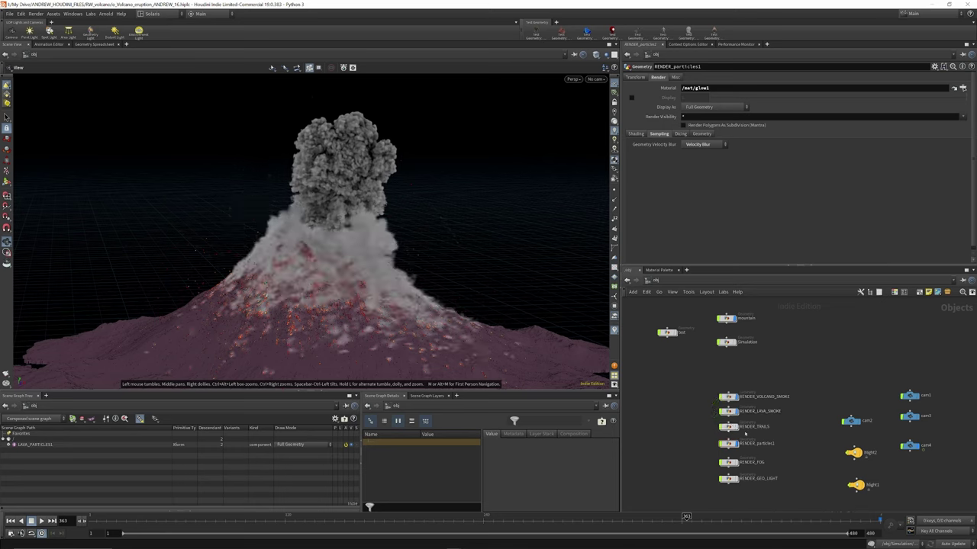
{"action": "left_click", "coordinate": [725, 426]}
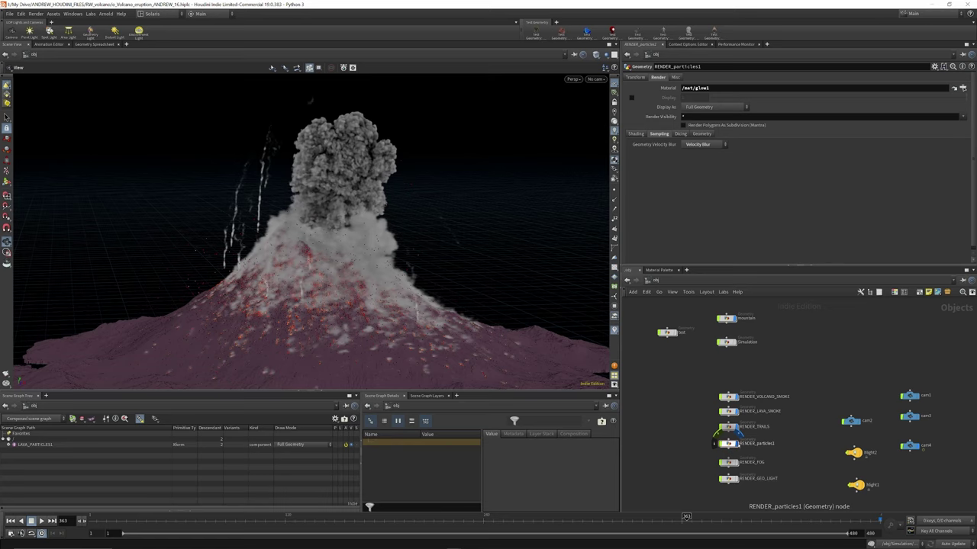
{"action": "left_click", "coordinate": [725, 443]}
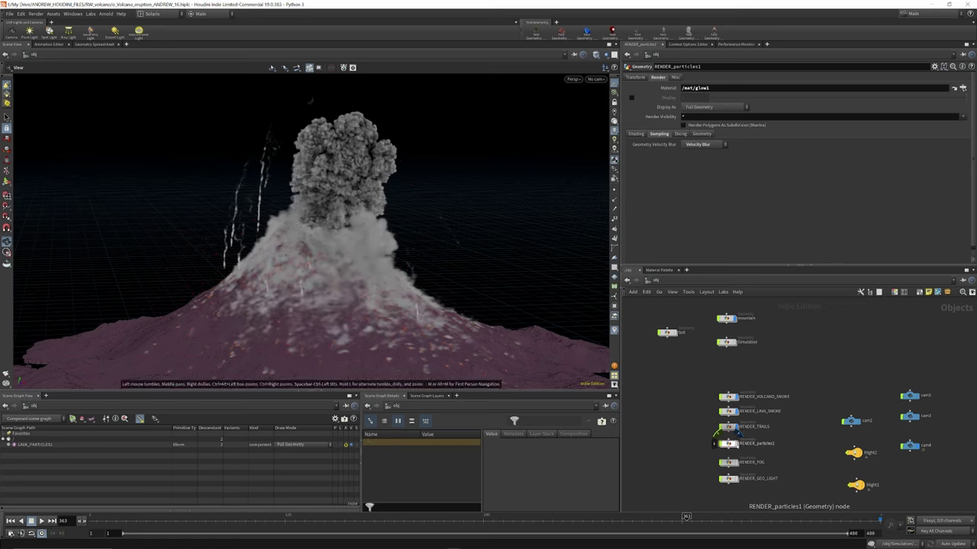
{"action": "left_click", "coordinate": [724, 443]}
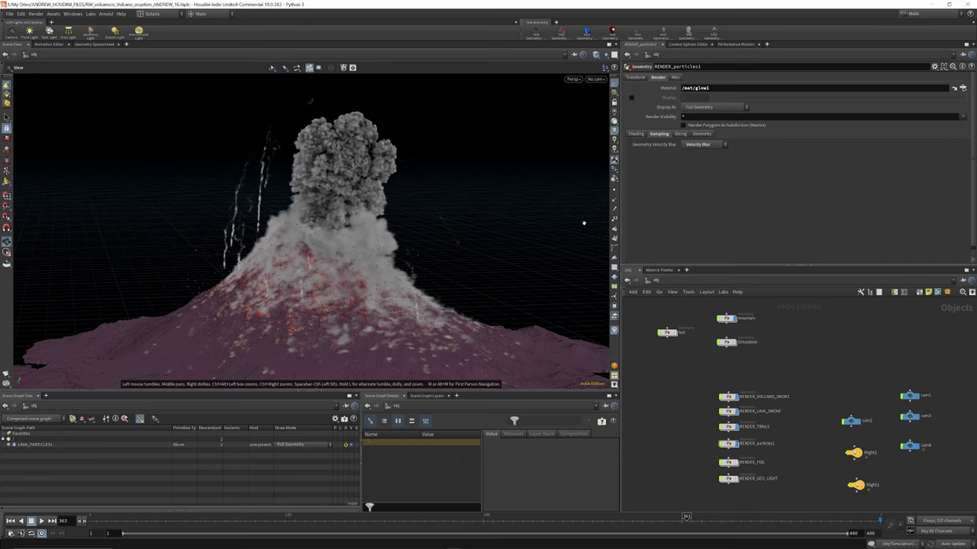
Enter the mountain object's network and display its starting heightfield node to examine the flat base terrain.
{"action": "mouse_move", "coordinate": [726, 319]}
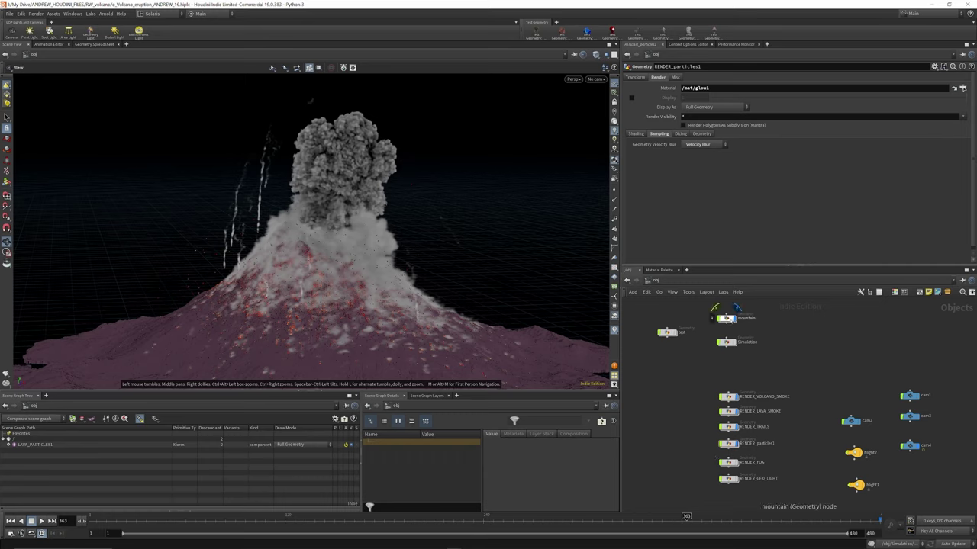
{"action": "double_click", "coordinate": [726, 318]}
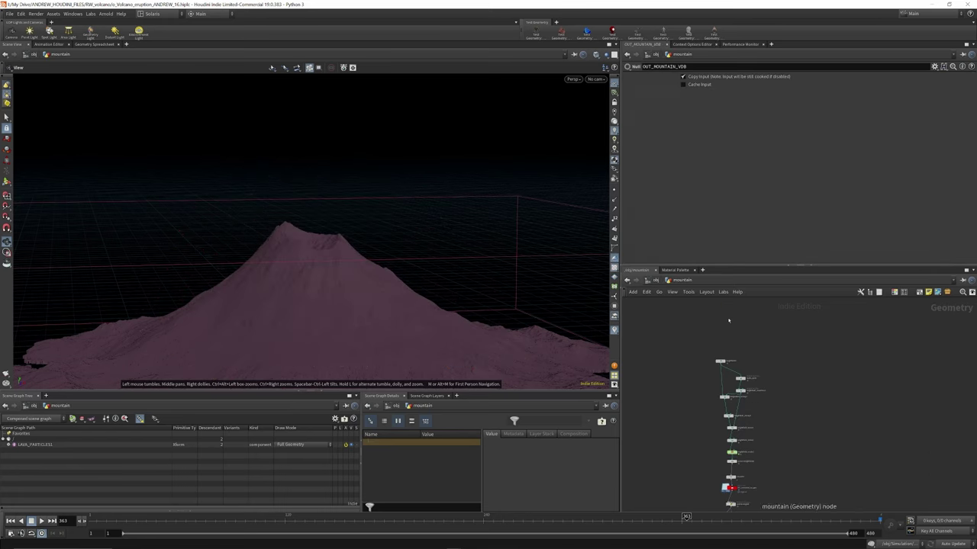
{"action": "scroll", "coordinate": [731, 323], "scroll_direction": "down", "scroll_amount": 3}
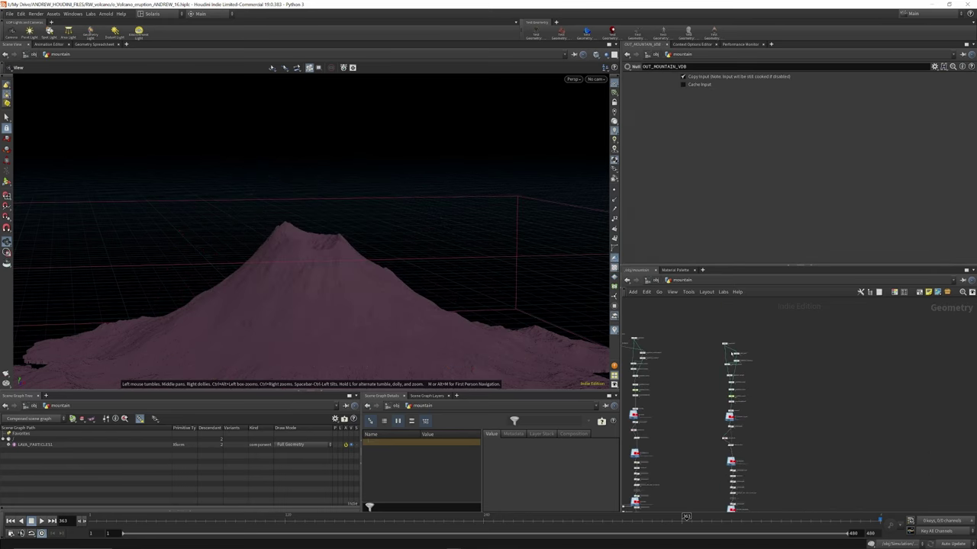
{"action": "scroll", "coordinate": [728, 345], "scroll_direction": "up", "scroll_amount": 7}
{"action": "left_click", "coordinate": [721, 332]}
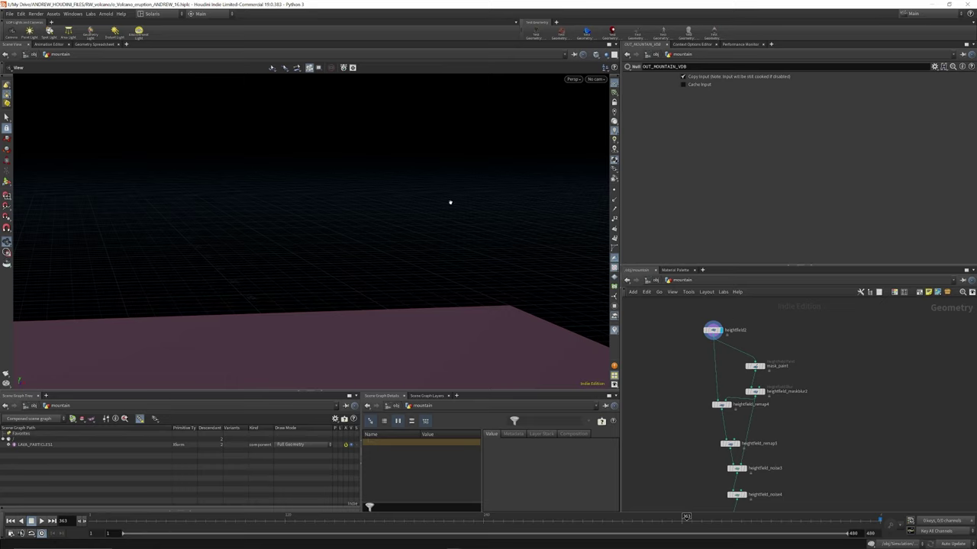
{"action": "scroll", "coordinate": [428, 188], "scroll_direction": "down", "scroll_amount": 5}
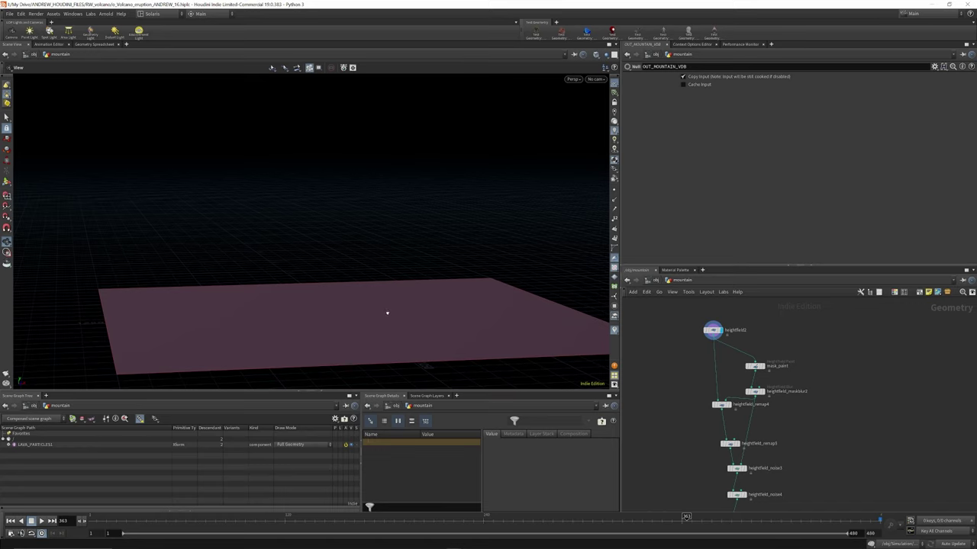
{"action": "mouse_move", "coordinate": [386, 313]}
{"action": "left_mouse_down"}
{"action": "mouse_move", "coordinate": [381, 333]}
{"action": "mouse_move", "coordinate": [369, 314]}
{"action": "mouse_move", "coordinate": [374, 251]}
{"action": "mouse_move", "coordinate": [377, 316]}
{"action": "left_mouse_up"}
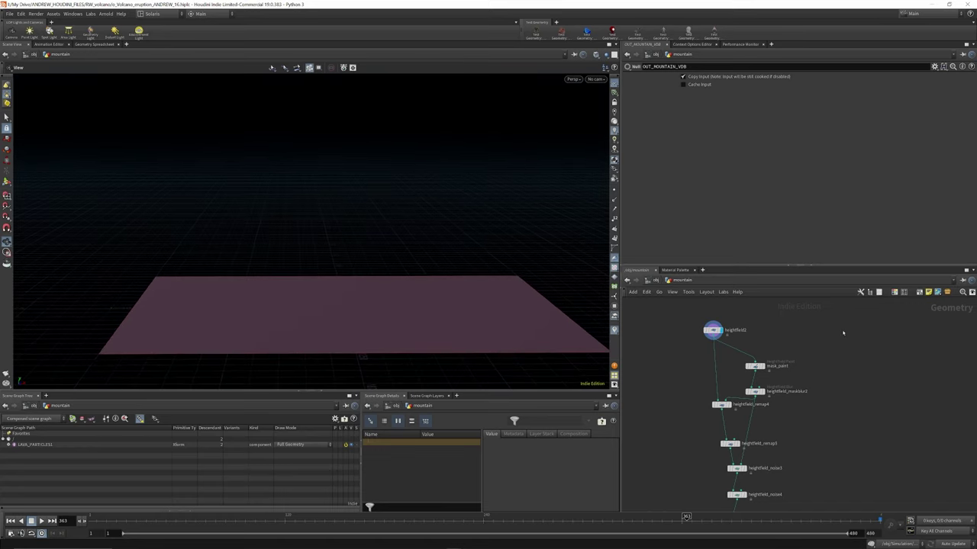
Add a Grid node beside the starting heightfield in the mountain network and show heightfield2's parameters.
{"action": "key", "text": "Tab"}
{"action": "type", "text": "grid"}
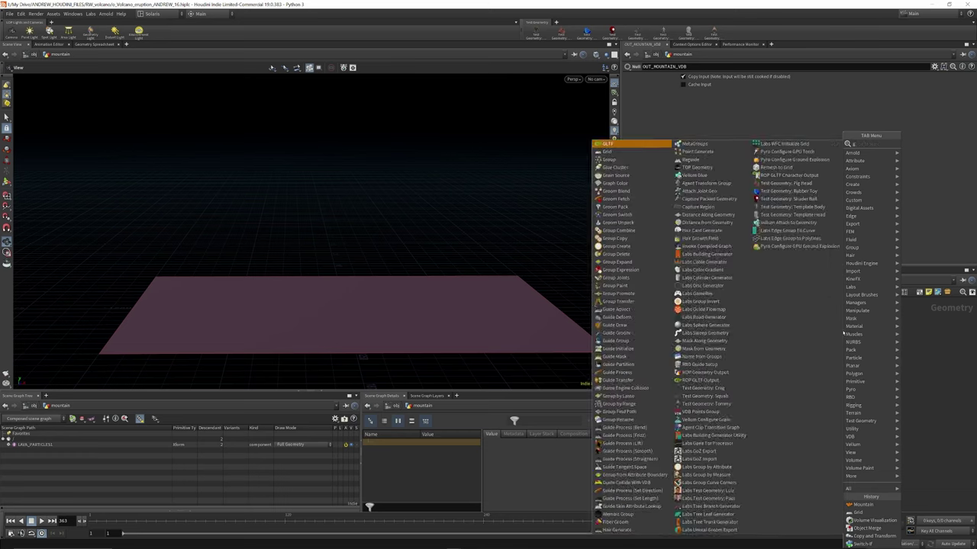
{"action": "key", "text": "Return"}
{"action": "left_click", "coordinate": [849, 330]}
{"action": "left_click", "coordinate": [713, 331]}
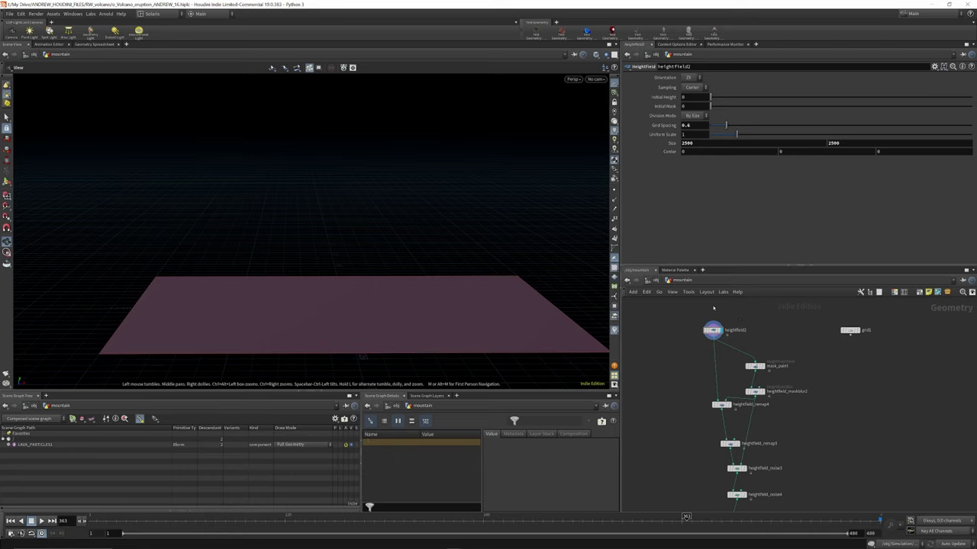
Display the mask_paint node, examine its painted circular mask from above and activate its paint brush.
{"action": "scroll", "coordinate": [766, 370], "scroll_direction": "up", "scroll_amount": 3}
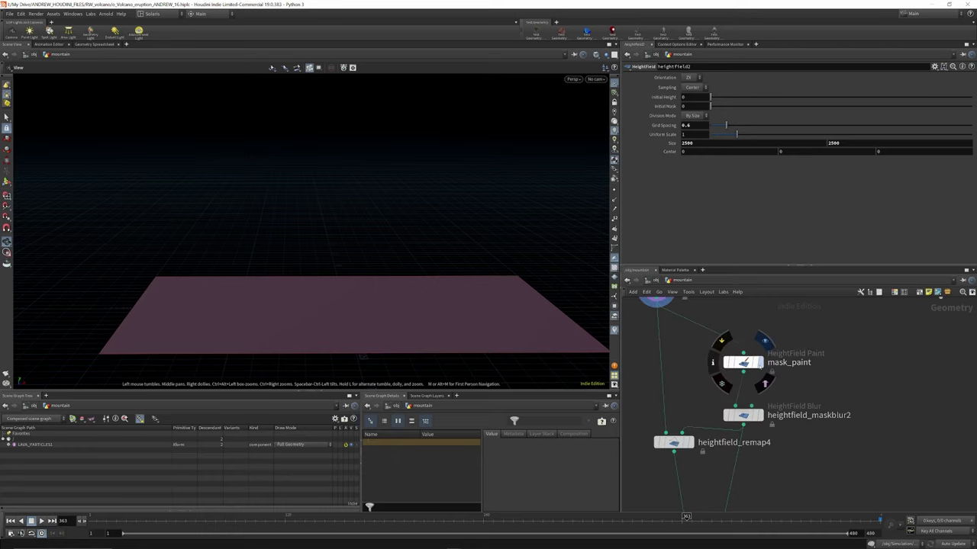
{"action": "left_click_drag", "start_coordinate": [745, 364], "coordinate": [745, 356]}
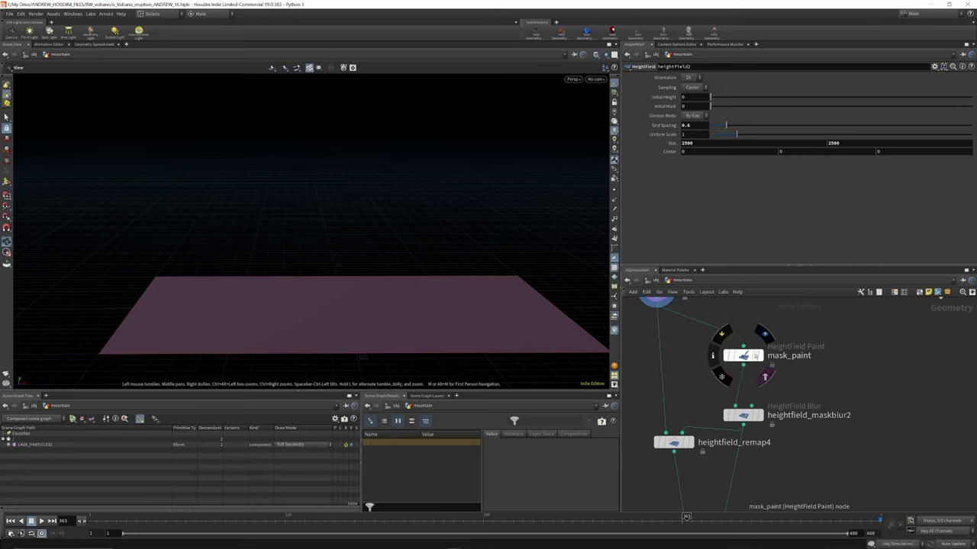
{"action": "left_click", "coordinate": [762, 358]}
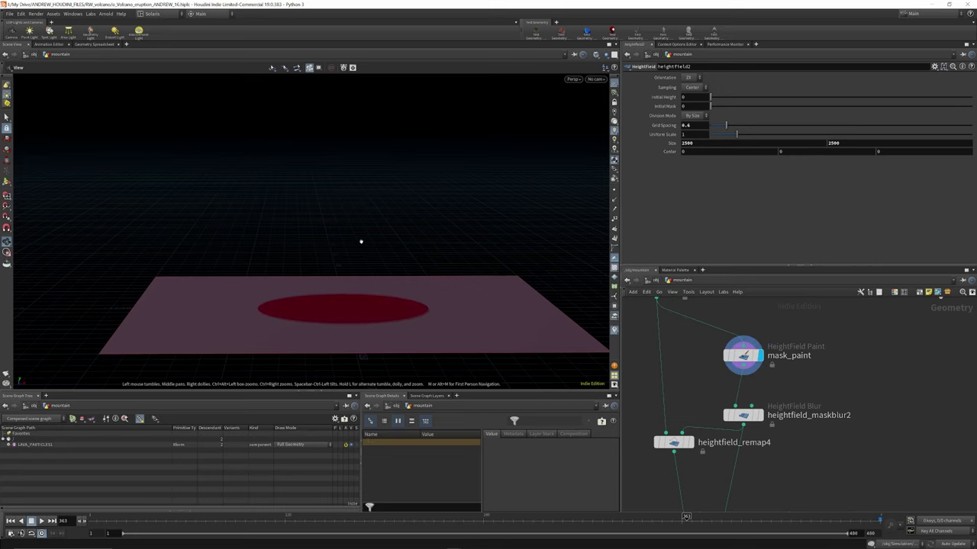
{"action": "mouse_move", "coordinate": [362, 242]}
{"action": "left_mouse_down"}
{"action": "mouse_move", "coordinate": [362, 284]}
{"action": "mouse_move", "coordinate": [351, 188]}
{"action": "mouse_move", "coordinate": [364, 320]}
{"action": "left_mouse_up"}
{"action": "scroll", "coordinate": [364, 165], "scroll_direction": "down", "scroll_amount": 2}
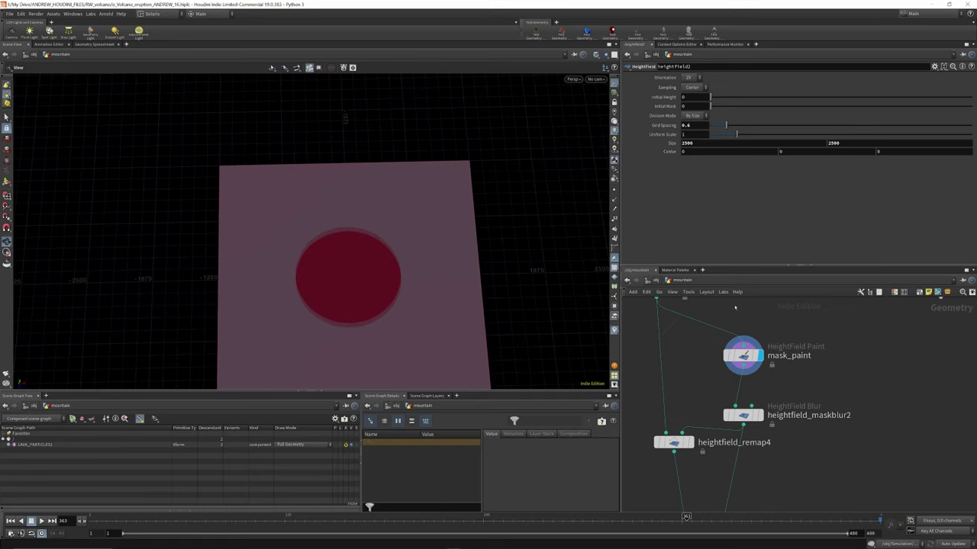
{"action": "scroll", "coordinate": [734, 306], "scroll_direction": "down", "scroll_amount": 2}
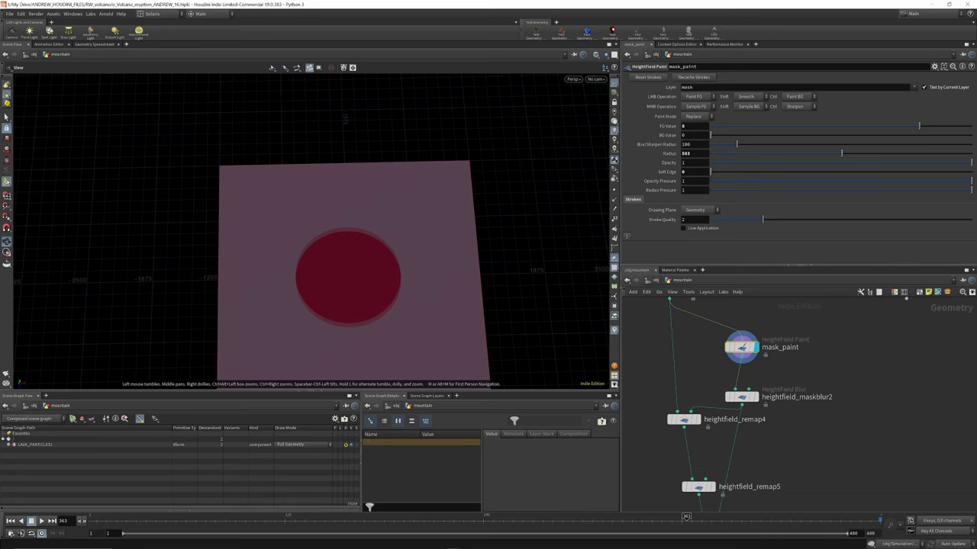
{"action": "left_click", "coordinate": [7, 181]}
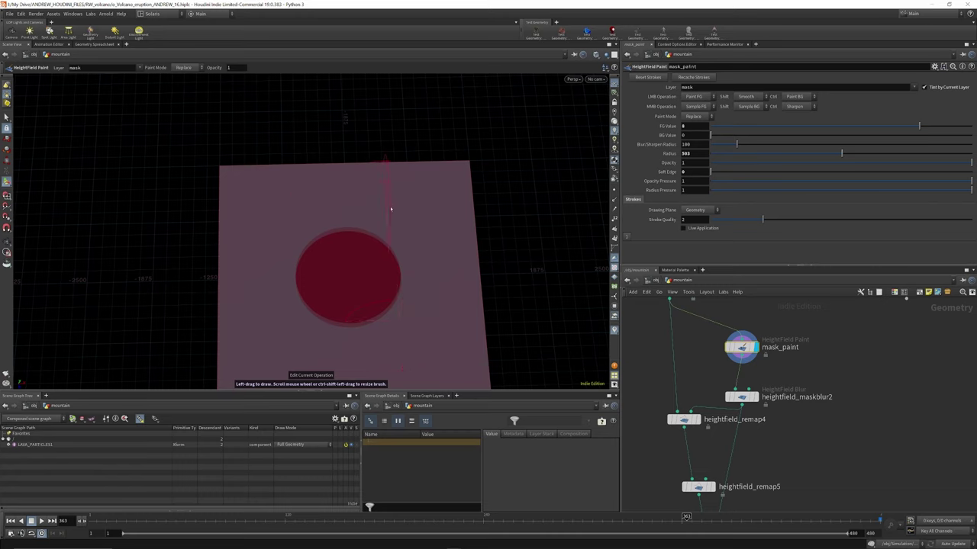
Display heightfield_maskblur2 and show its blur parameters to examine the softened mask.
{"action": "scroll", "coordinate": [760, 319], "scroll_direction": "down", "scroll_amount": 2}
{"action": "scroll", "coordinate": [760, 320], "scroll_direction": "up", "scroll_amount": 3}
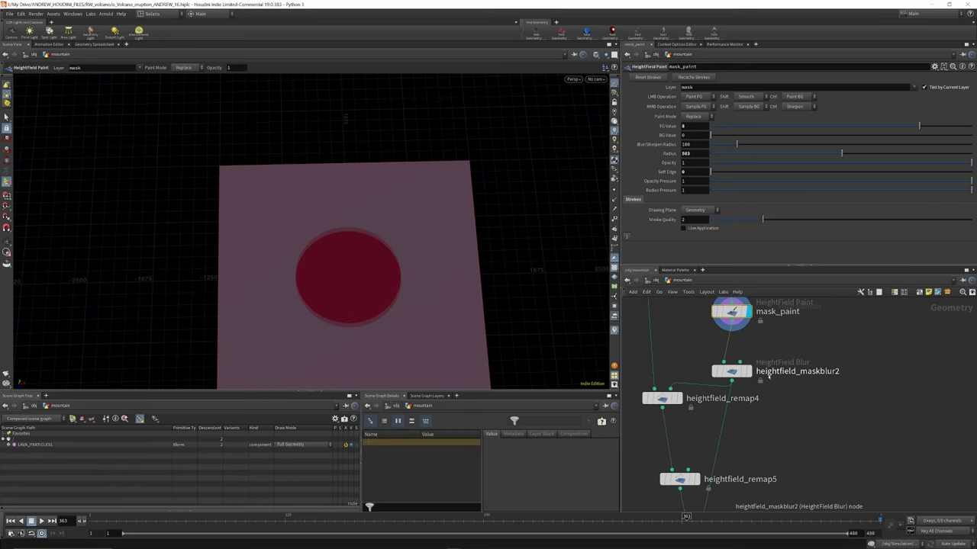
{"action": "left_click", "coordinate": [731, 371]}
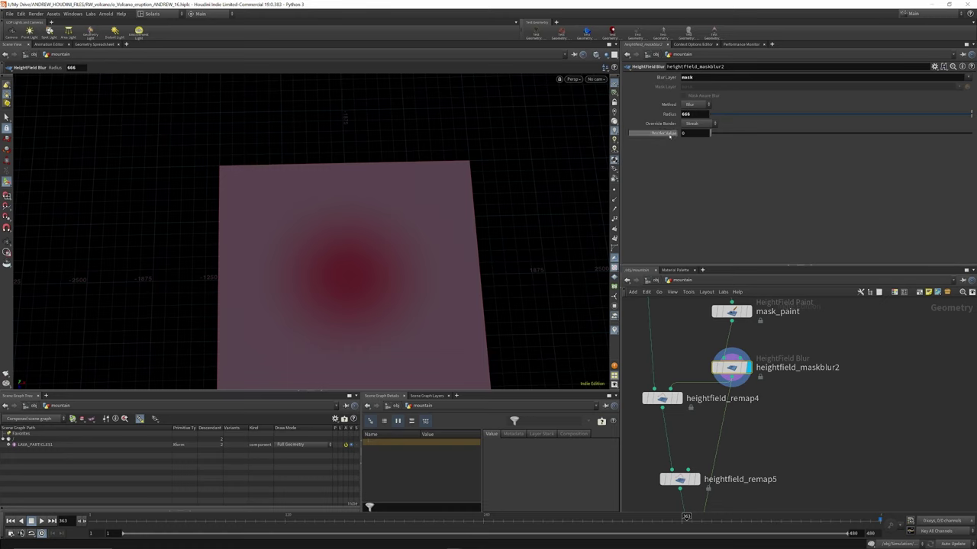
Display heightfield_remap4 with its parameters and examine the raised terrain from the side.
{"action": "scroll", "coordinate": [752, 335], "scroll_direction": "down", "scroll_amount": 3}
{"action": "scroll", "coordinate": [711, 379], "scroll_direction": "up", "scroll_amount": 4}
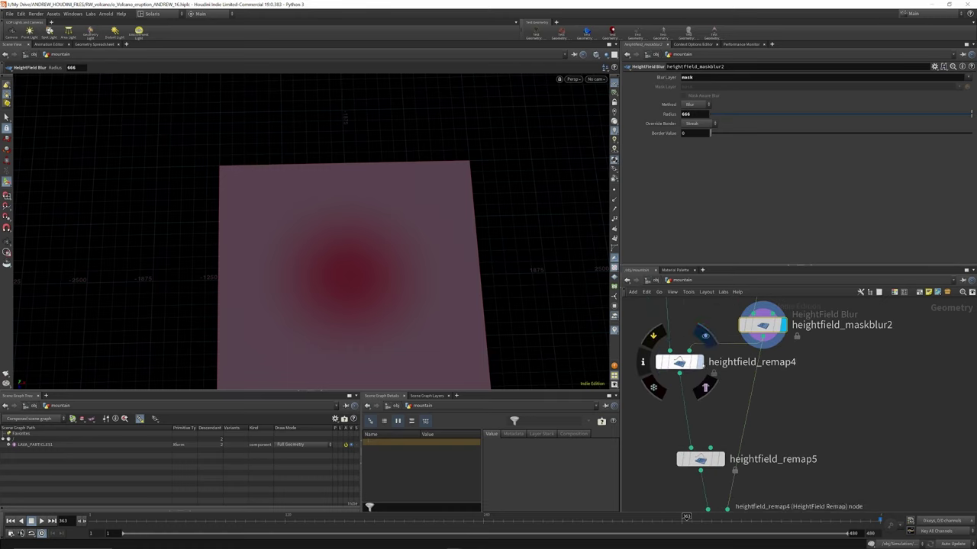
{"action": "left_click", "coordinate": [699, 362]}
{"action": "left_click", "coordinate": [679, 362]}
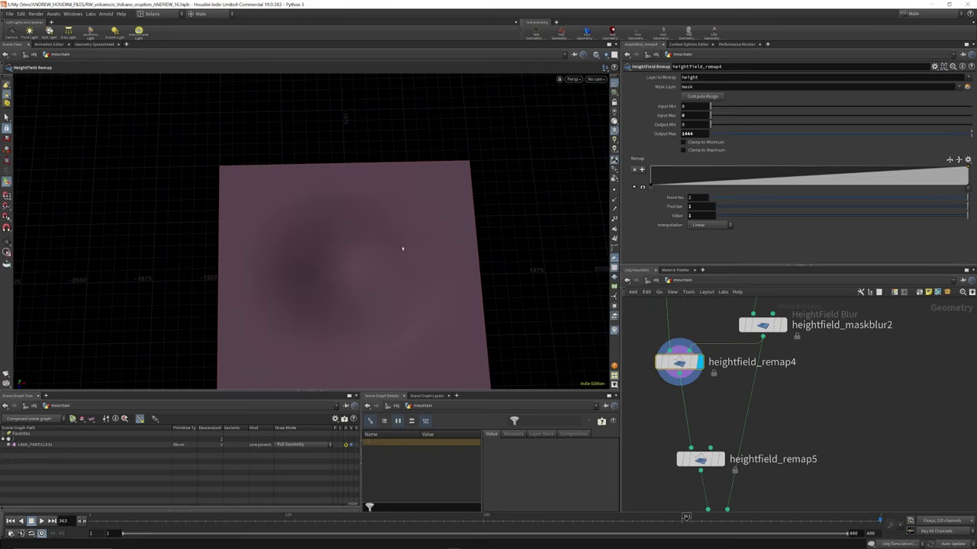
{"action": "key", "text": "Escape"}
{"action": "left_click_drag", "start_coordinate": [345, 273], "coordinate": [345, 179]}
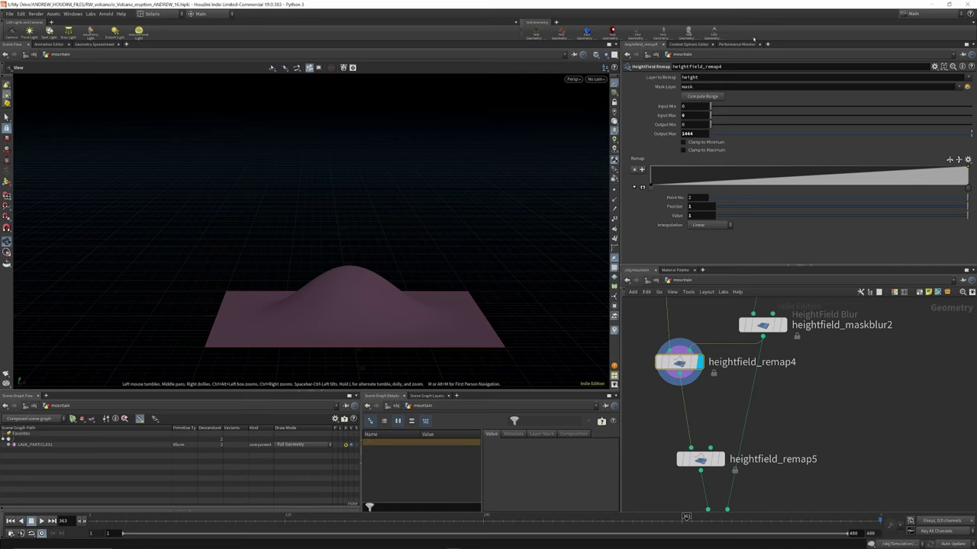
{"action": "scroll", "coordinate": [729, 335], "scroll_direction": "down", "scroll_amount": 3}
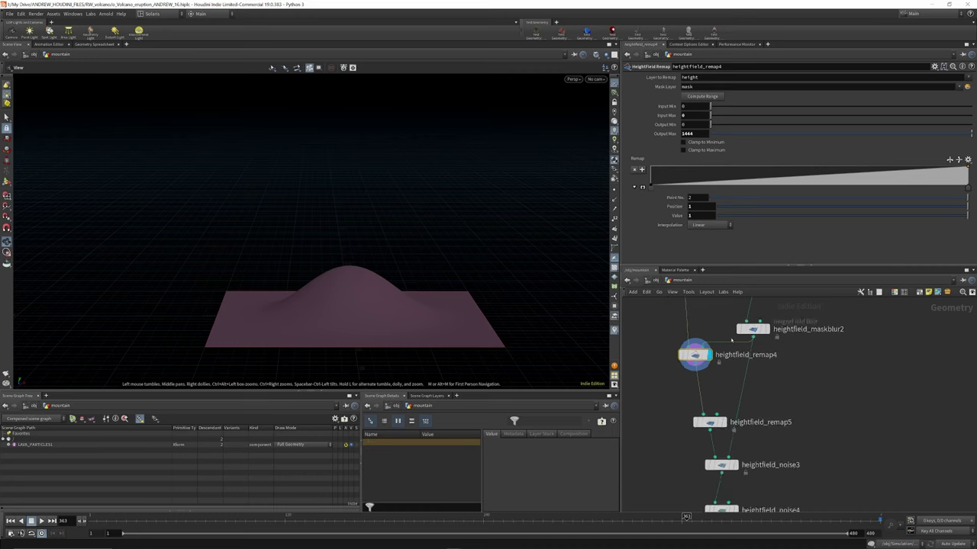
Display heightfield_remap5 with its parameters and examine the crater it forms at the mountain's peak.
{"action": "scroll", "coordinate": [720, 405], "scroll_direction": "up", "scroll_amount": 2}
{"action": "left_click_drag", "start_coordinate": [707, 410], "coordinate": [690, 398]}
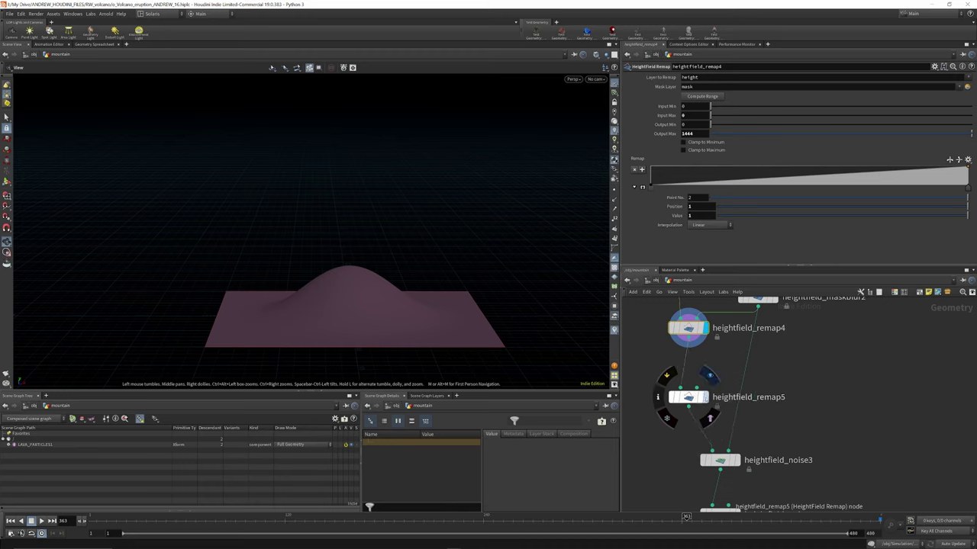
{"action": "left_click", "coordinate": [689, 396]}
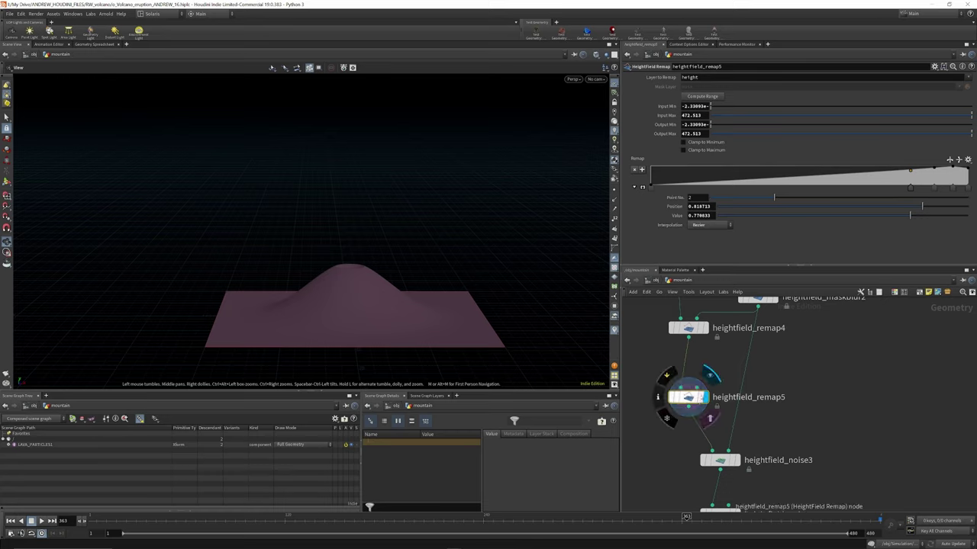
{"action": "left_click_drag", "start_coordinate": [690, 397], "coordinate": [683, 387]}
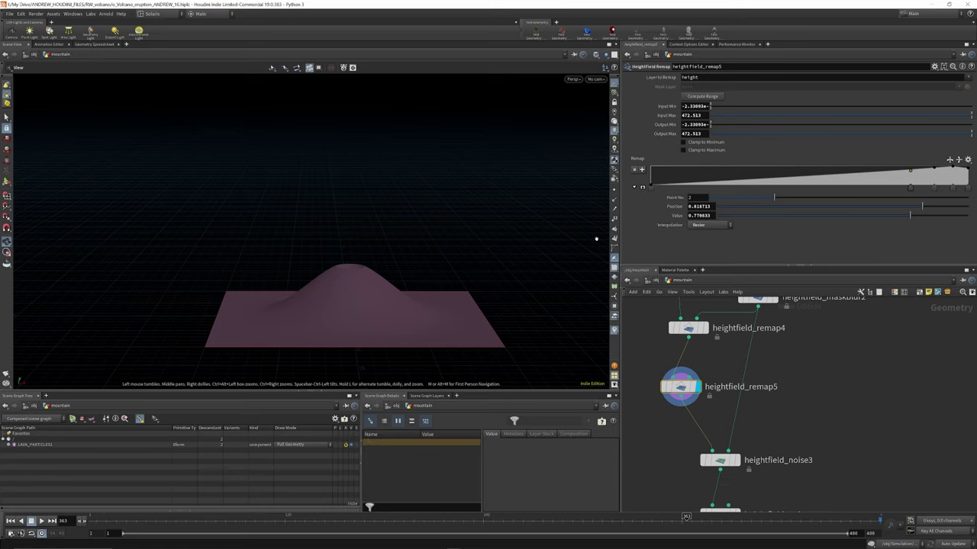
{"action": "scroll", "coordinate": [351, 269], "scroll_direction": "up", "scroll_amount": 5}
{"action": "mouse_move", "coordinate": [351, 270]}
{"action": "left_mouse_down"}
{"action": "mouse_move", "coordinate": [348, 298]}
{"action": "mouse_move", "coordinate": [350, 282]}
{"action": "left_mouse_up"}
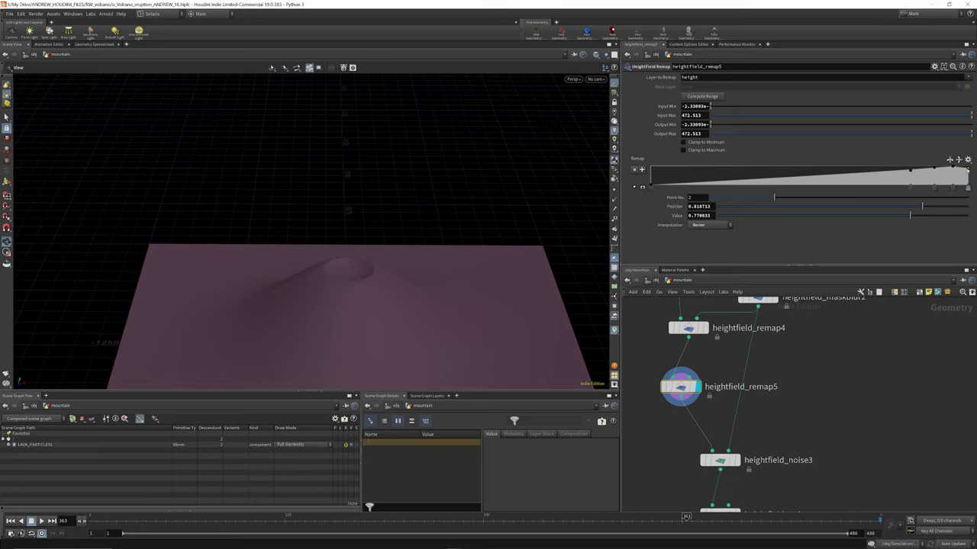
Raise the last point of heightfield_remap5's height ramp to a value of 1 and examine the peak.
{"action": "left_click", "coordinate": [968, 169]}
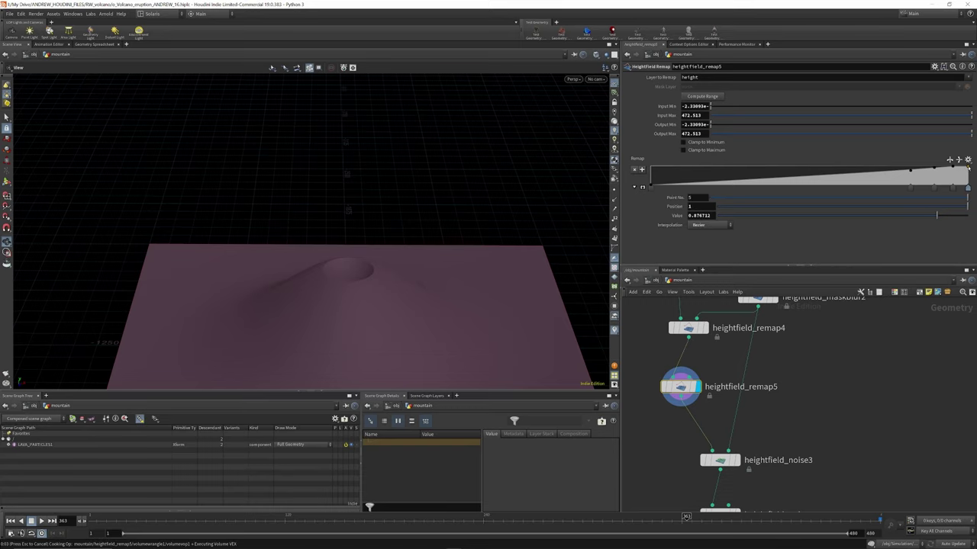
{"action": "left_click_drag", "start_coordinate": [967, 170], "coordinate": [967, 165]}
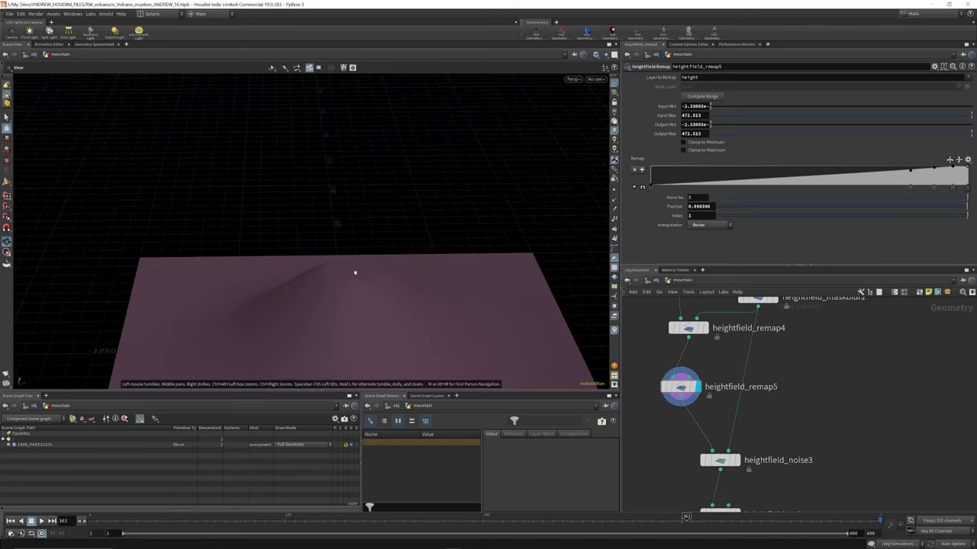
{"action": "mouse_move", "coordinate": [336, 271]}
{"action": "left_mouse_down"}
{"action": "mouse_move", "coordinate": [351, 266]}
{"action": "mouse_move", "coordinate": [348, 257]}
{"action": "mouse_move", "coordinate": [349, 266]}
{"action": "left_mouse_up"}
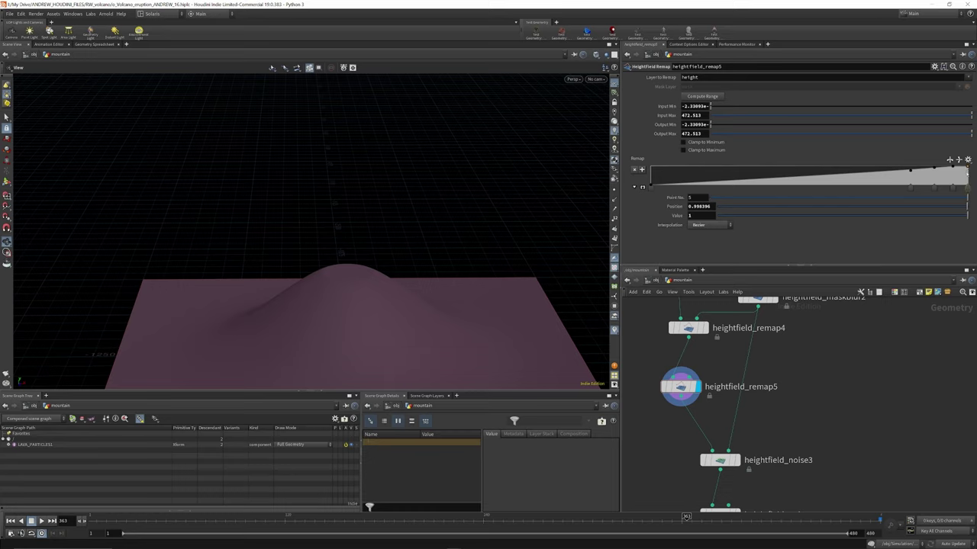
Lower the last point of heightfield_remap5's ramp to a value of about 0.466 and examine the crater.
{"action": "left_click_drag", "start_coordinate": [965, 167], "coordinate": [967, 177]}
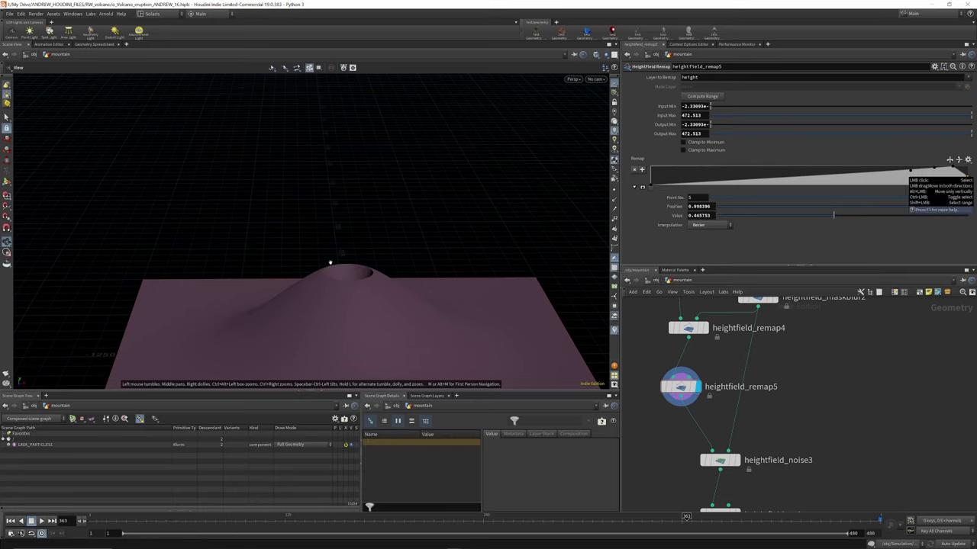
{"action": "mouse_move", "coordinate": [338, 266]}
{"action": "left_mouse_down"}
{"action": "mouse_move", "coordinate": [350, 319]}
{"action": "mouse_move", "coordinate": [348, 275]}
{"action": "left_mouse_up"}
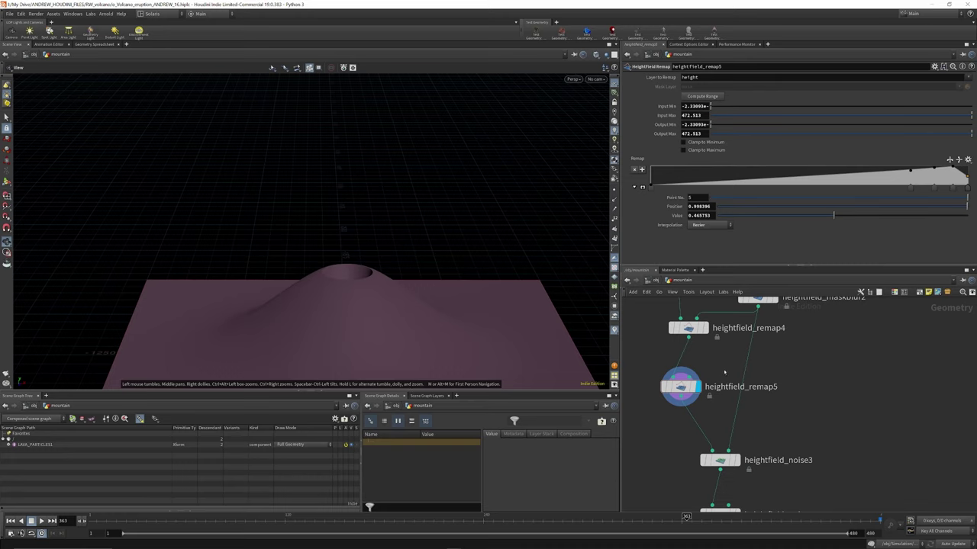
Display heightfield_noise3 with its noise parameters and examine the roughened crater and slopes from the side and above.
{"action": "scroll", "coordinate": [726, 360], "scroll_direction": "down", "scroll_amount": 3}
{"action": "scroll", "coordinate": [732, 430], "scroll_direction": "up", "scroll_amount": 4}
{"action": "mouse_move", "coordinate": [724, 408]}
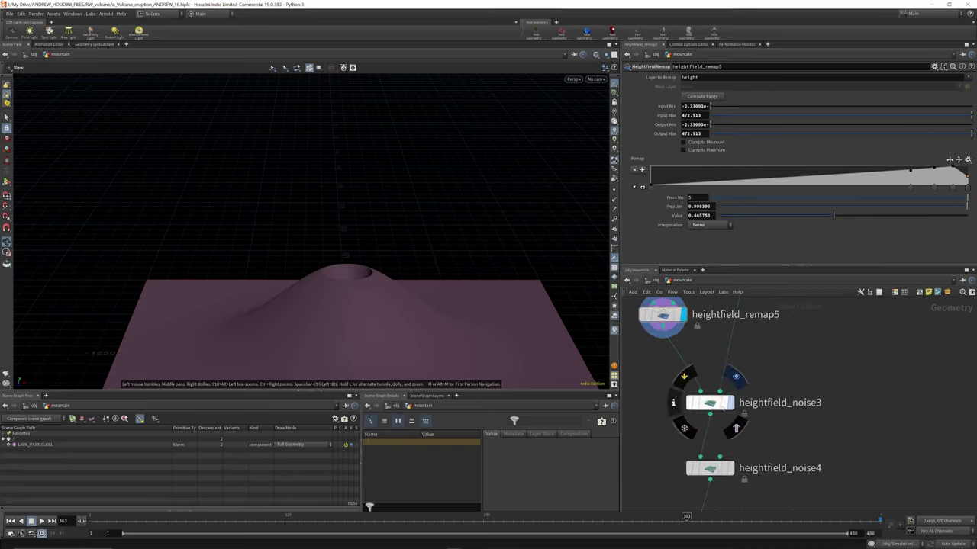
{"action": "left_click", "coordinate": [735, 376]}
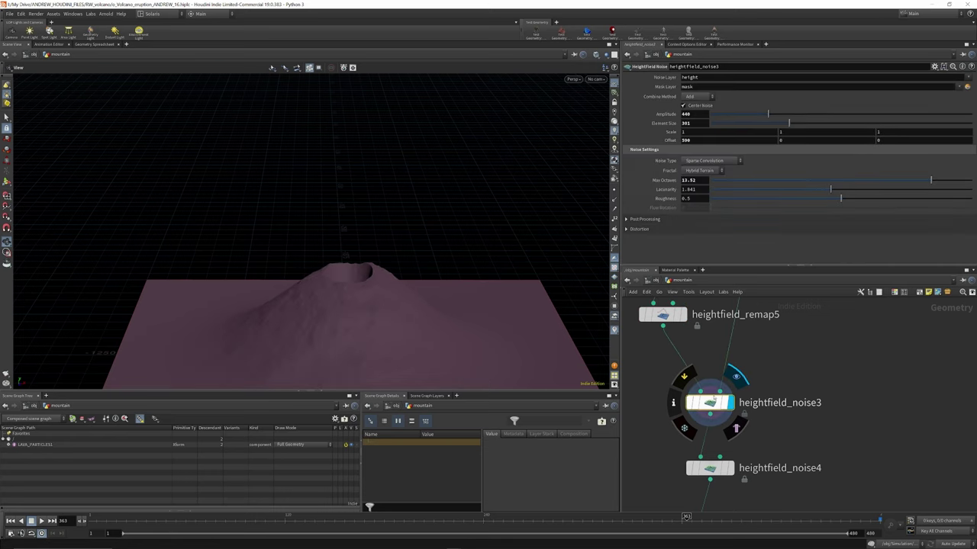
{"action": "left_click_drag", "start_coordinate": [339, 209], "coordinate": [294, 187]}
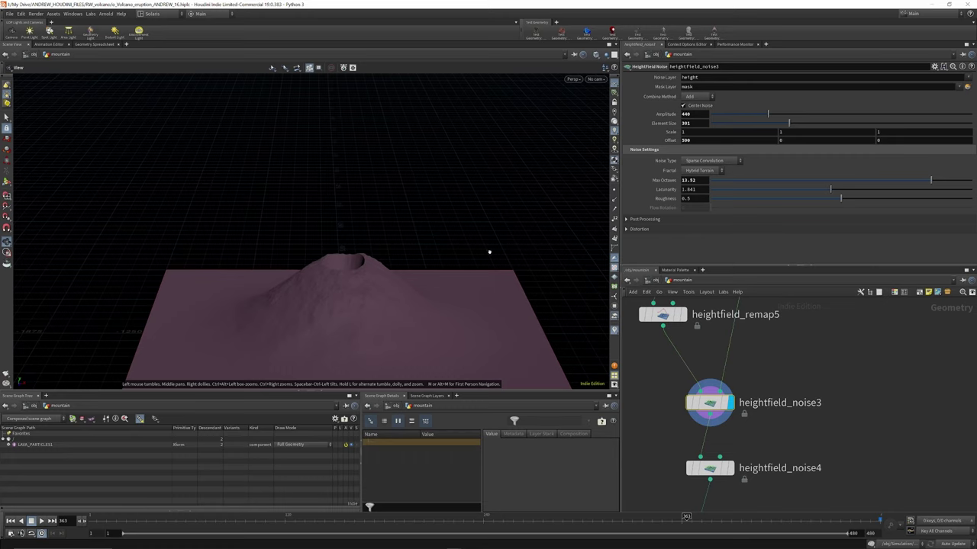
{"action": "mouse_move", "coordinate": [380, 293]}
{"action": "left_mouse_down"}
{"action": "mouse_move", "coordinate": [384, 270]}
{"action": "mouse_move", "coordinate": [377, 281]}
{"action": "left_mouse_up"}
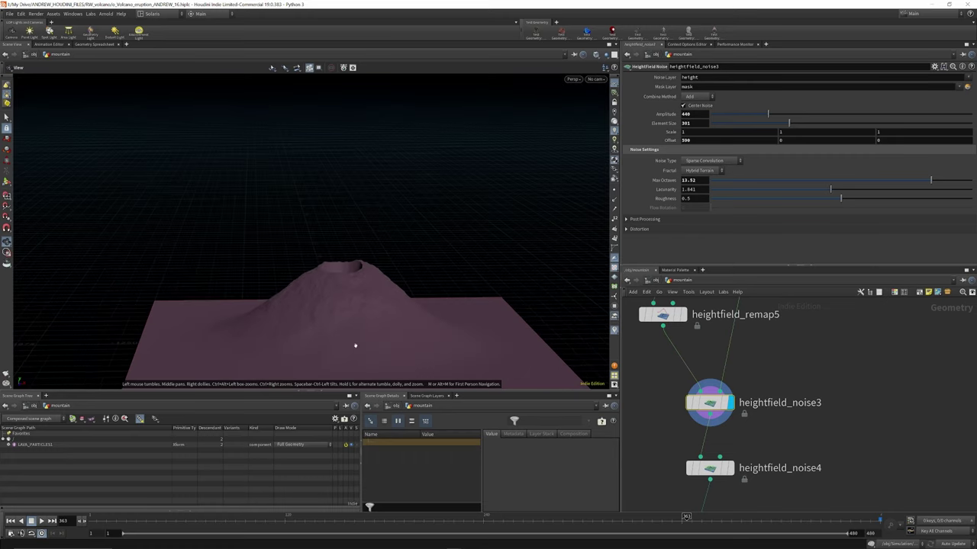
{"action": "left_click_drag", "start_coordinate": [354, 345], "coordinate": [362, 269]}
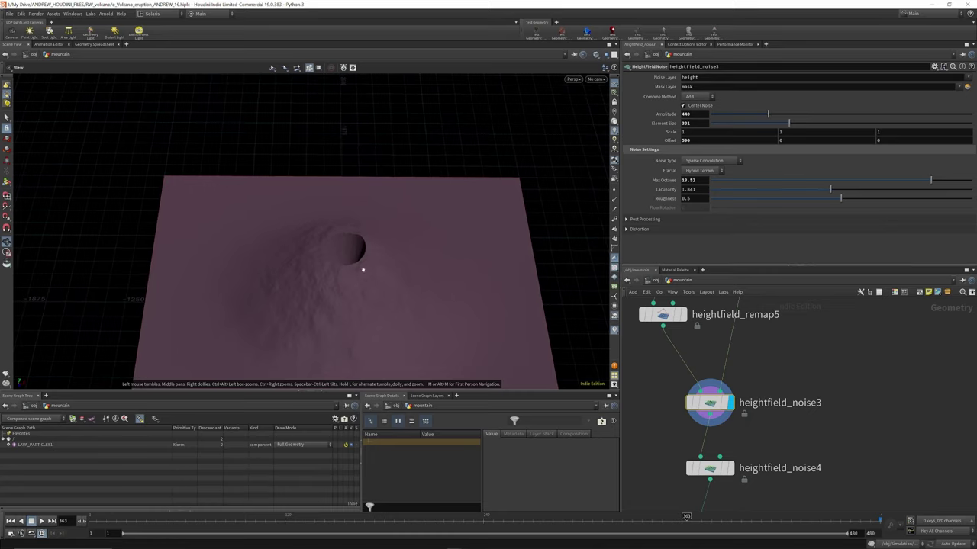
{"action": "left_click_drag", "start_coordinate": [392, 299], "coordinate": [384, 265]}
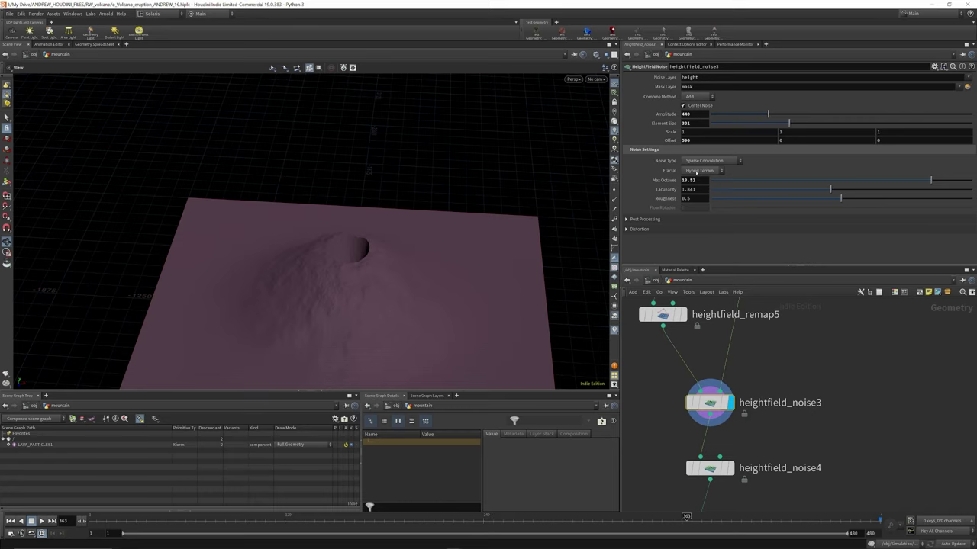
{"action": "left_click_drag", "start_coordinate": [360, 260], "coordinate": [416, 286]}
Display heightfield_noise4 with its noise parameters and examine the roughness across the whole terrain.
{"action": "scroll", "coordinate": [737, 412], "scroll_direction": "down", "scroll_amount": 3}
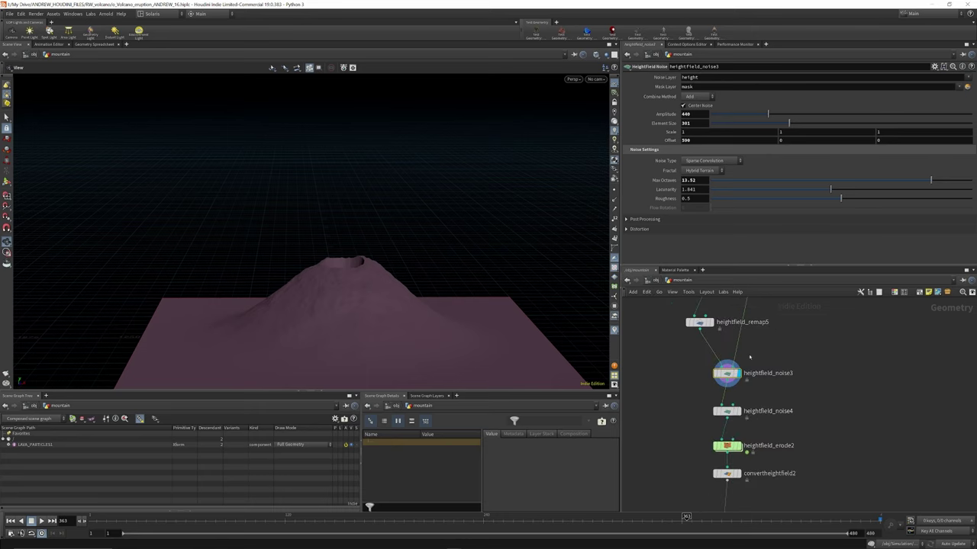
{"action": "scroll", "coordinate": [736, 412], "scroll_direction": "up", "scroll_amount": 3}
{"action": "left_click", "coordinate": [730, 408]}
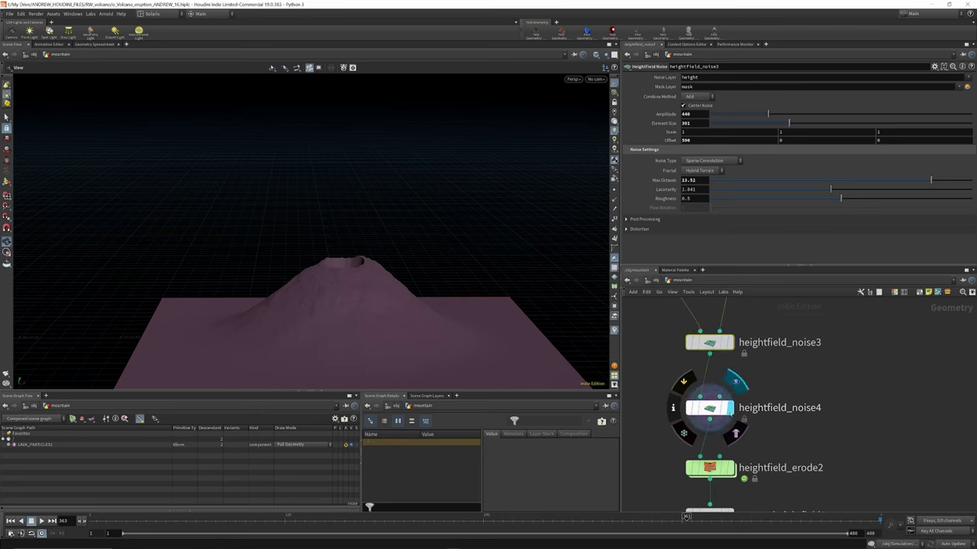
{"action": "left_click", "coordinate": [711, 407]}
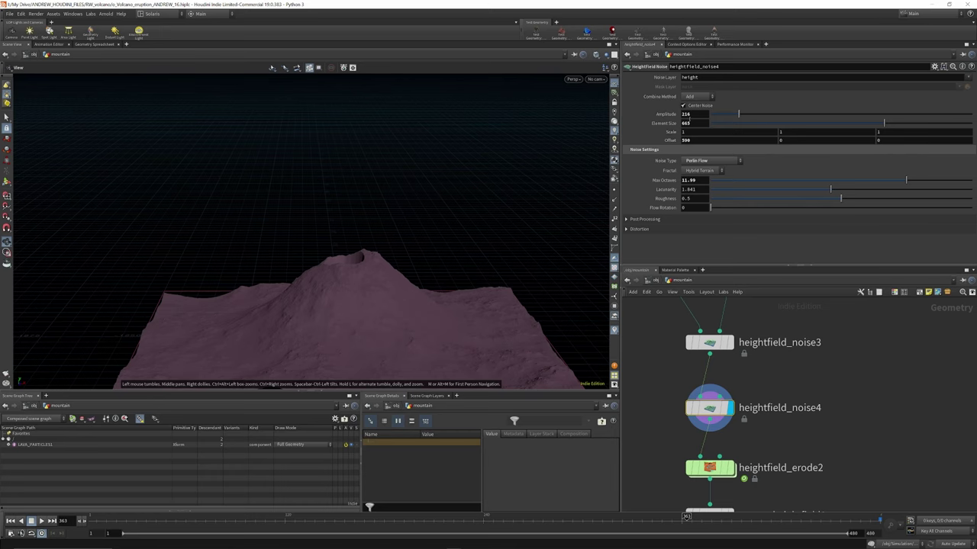
{"action": "left_click_drag", "start_coordinate": [319, 207], "coordinate": [252, 248]}
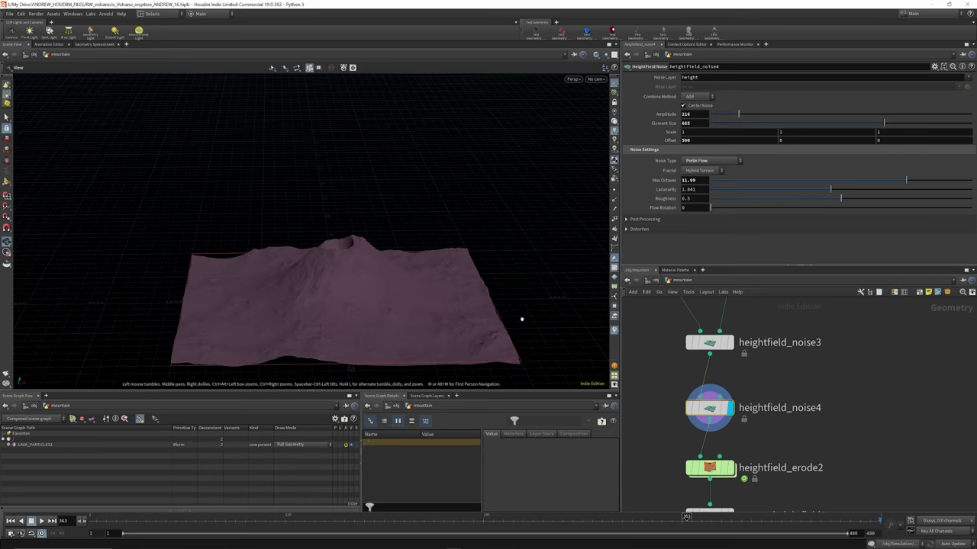
Display heightfield_erode2 with its parameters to show the eroded mountain.
{"action": "scroll", "coordinate": [709, 336], "scroll_direction": "down", "scroll_amount": 3}
{"action": "scroll", "coordinate": [698, 405], "scroll_direction": "up", "scroll_amount": 3}
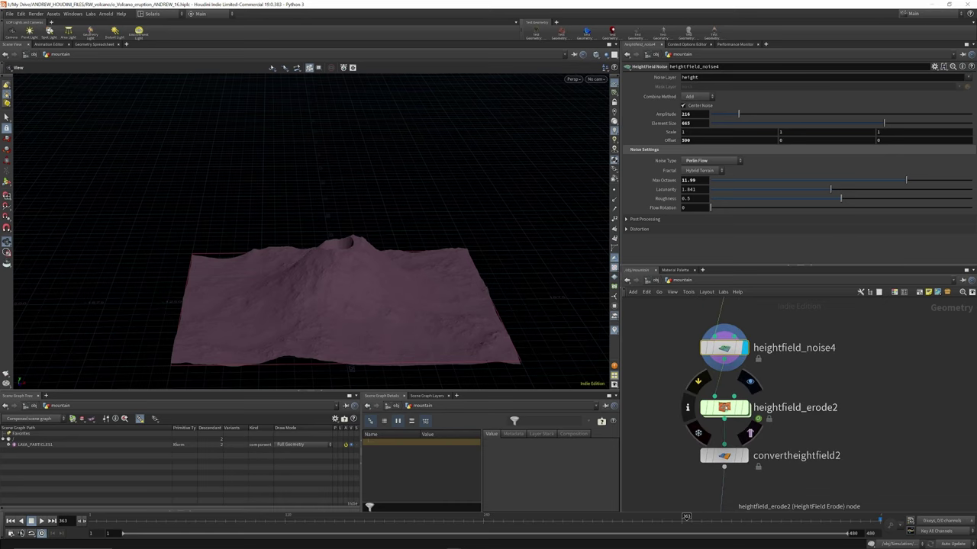
{"action": "left_click_drag", "start_coordinate": [724, 407], "coordinate": [725, 402]}
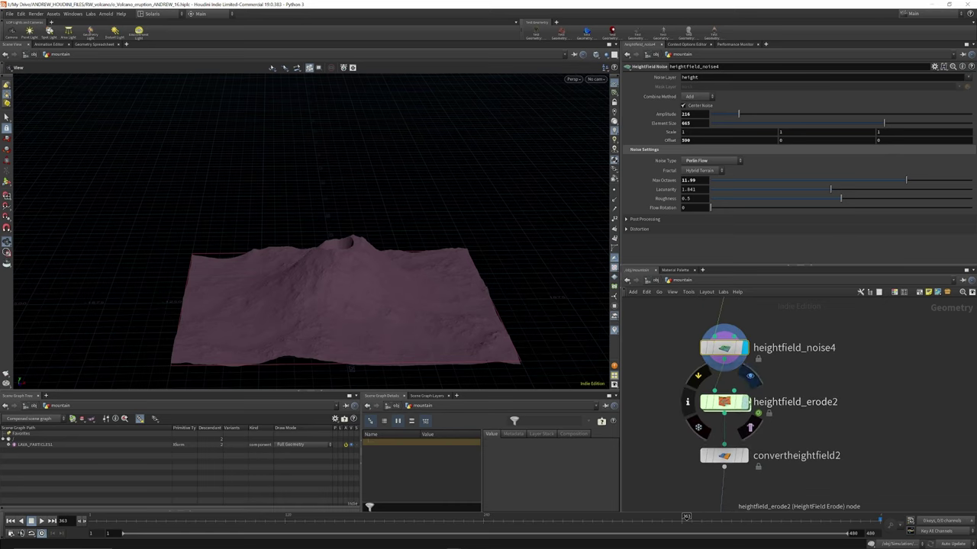
{"action": "left_click", "coordinate": [753, 377]}
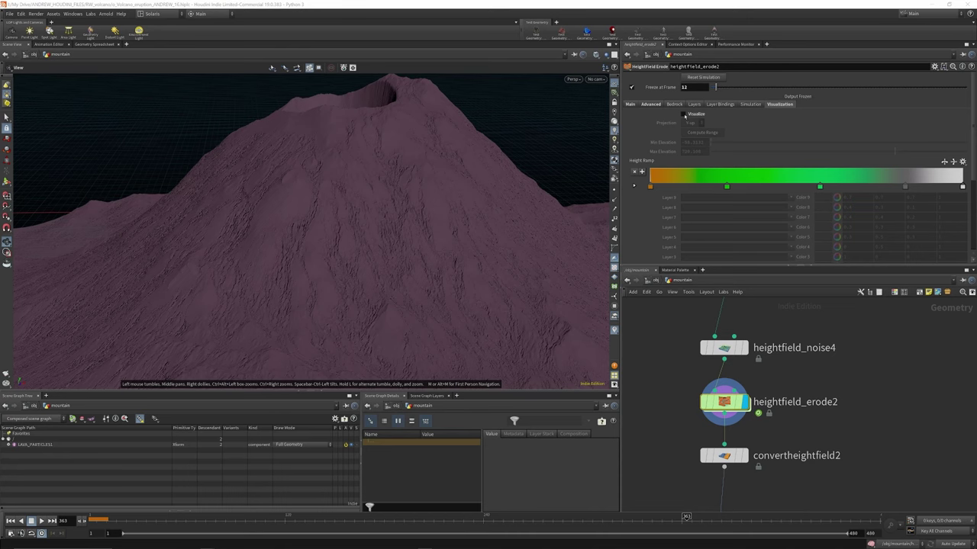
Enable Visualize in heightfield_erode2's visualization settings and examine the coloured erosion layers on the mountain.
{"action": "left_click", "coordinate": [683, 114]}
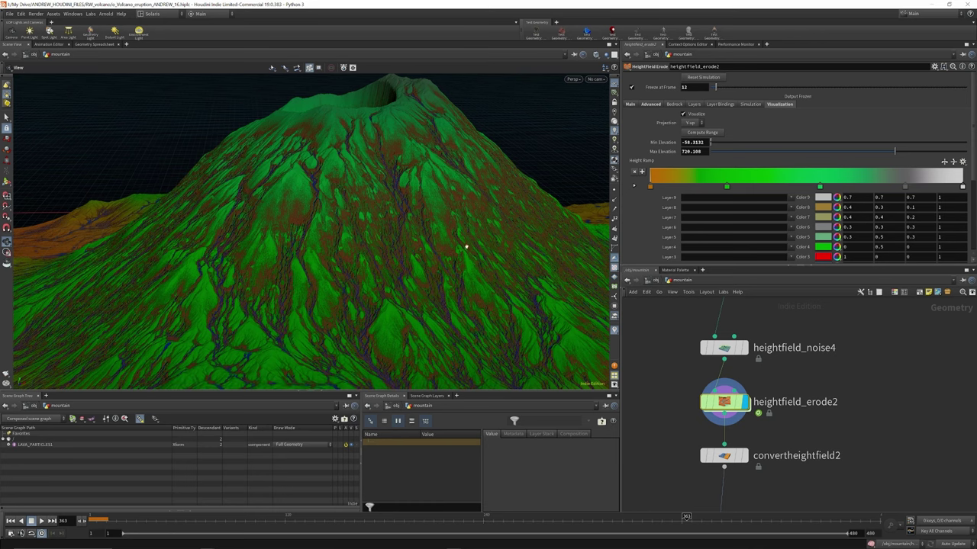
{"action": "scroll", "coordinate": [401, 256], "scroll_direction": "down", "scroll_amount": 8}
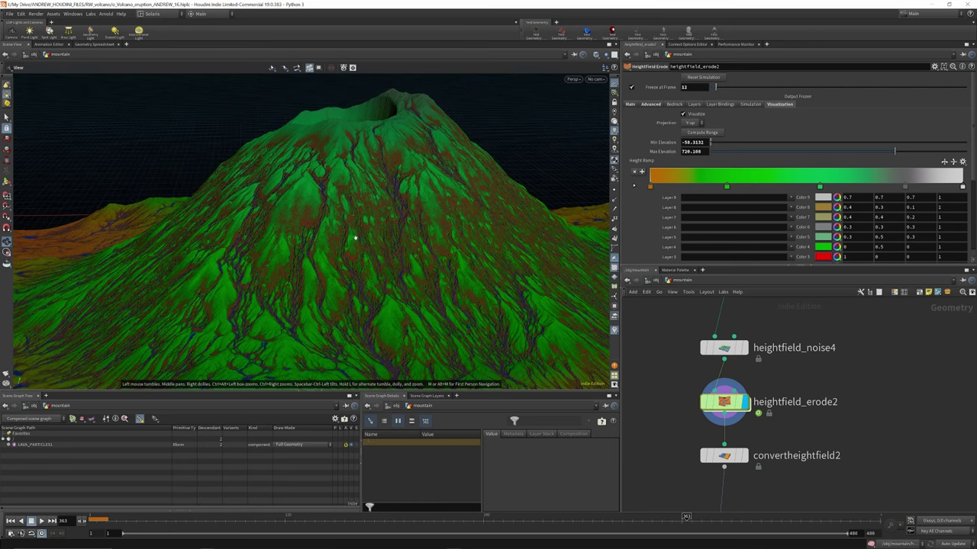
{"action": "scroll", "coordinate": [370, 202], "scroll_direction": "up", "scroll_amount": 2}
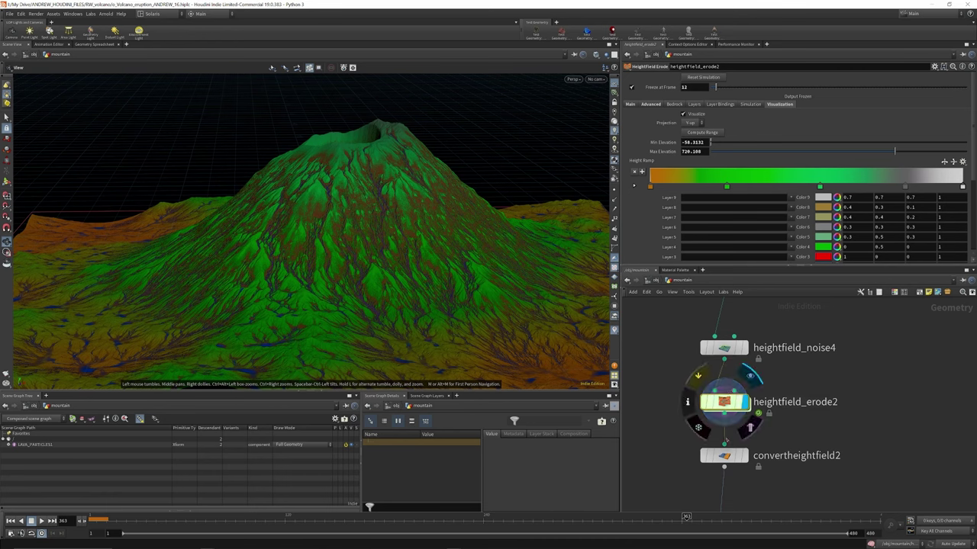
{"action": "mouse_move", "coordinate": [389, 187]}
{"action": "left_mouse_down"}
{"action": "mouse_move", "coordinate": [340, 186]}
{"action": "mouse_move", "coordinate": [377, 197]}
{"action": "left_mouse_up"}
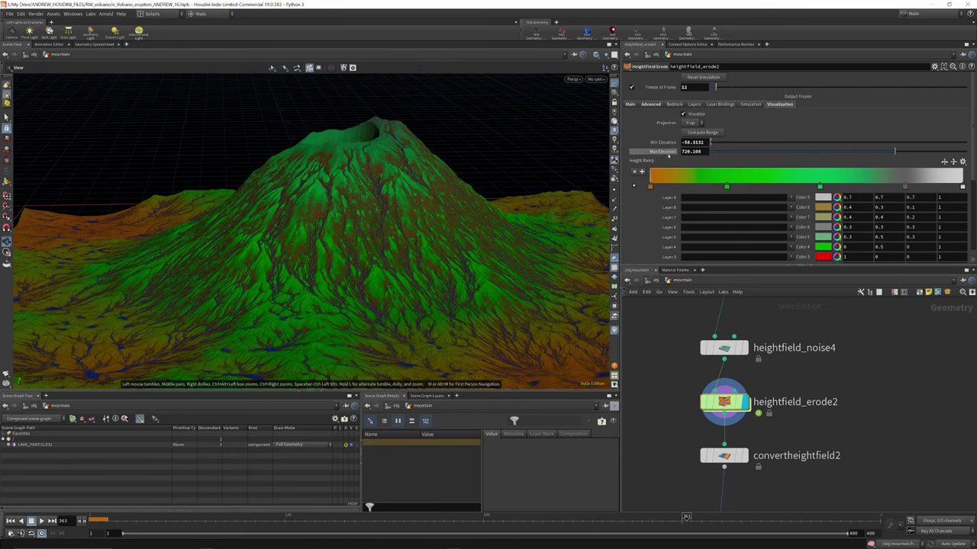
Review heightfield_erode2's simulation, layer binding, layer and bedrock settings.
{"action": "left_click", "coordinate": [750, 104]}
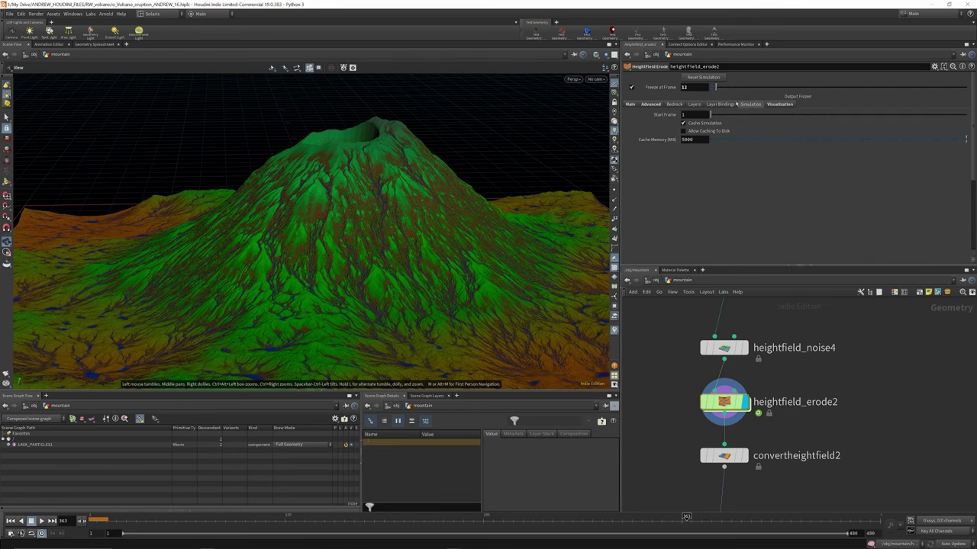
{"action": "left_click", "coordinate": [709, 105]}
{"action": "left_click", "coordinate": [694, 104]}
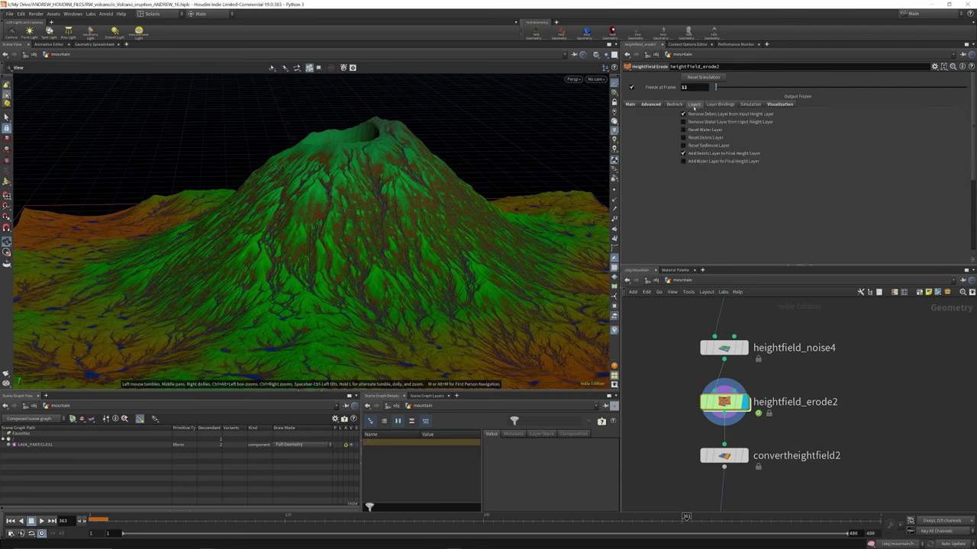
{"action": "left_click", "coordinate": [674, 105]}
Examine heightfield_erode2's advanced settings for hydro erosion, thermal erosion, precipitation, water flow and debris flow.
{"action": "left_click", "coordinate": [651, 105]}
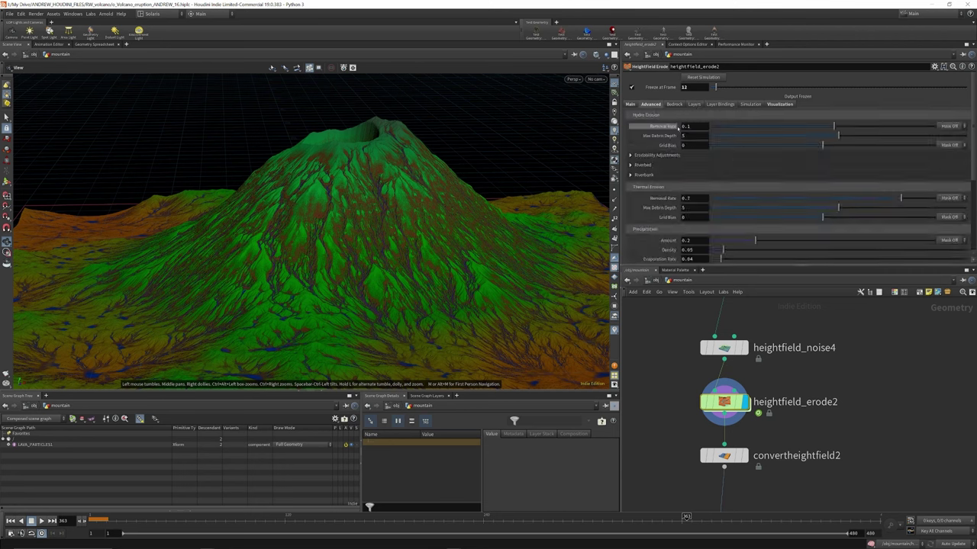
{"action": "scroll", "coordinate": [668, 125], "scroll_direction": "down", "scroll_amount": 3}
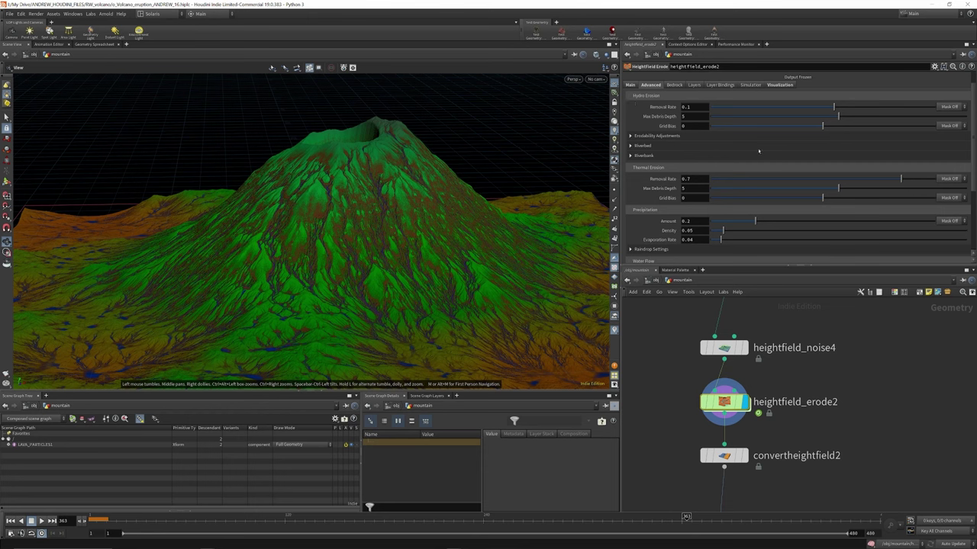
{"action": "scroll", "coordinate": [643, 152], "scroll_direction": "down", "scroll_amount": 2}
{"action": "scroll", "coordinate": [643, 140], "scroll_direction": "down", "scroll_amount": 1}
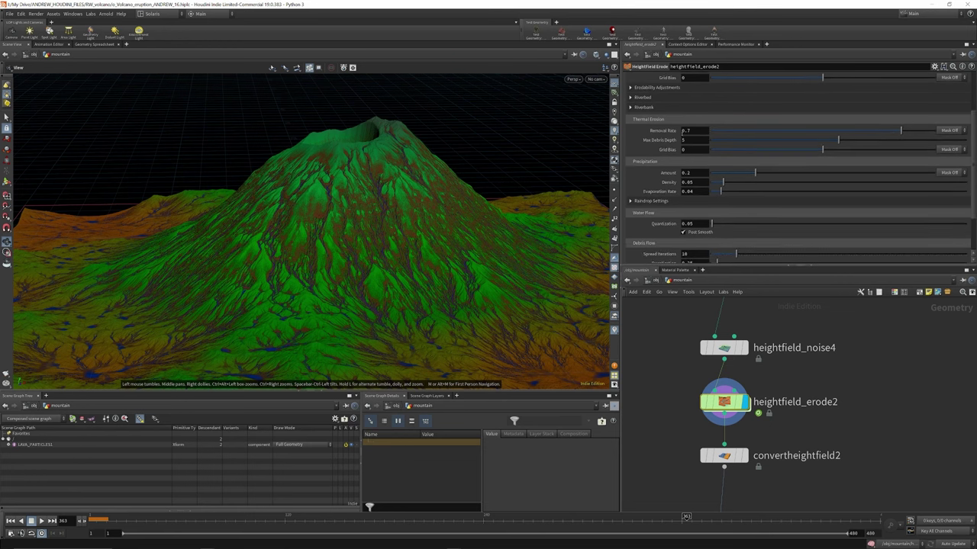
{"action": "scroll", "coordinate": [695, 130], "scroll_direction": "down", "scroll_amount": 1}
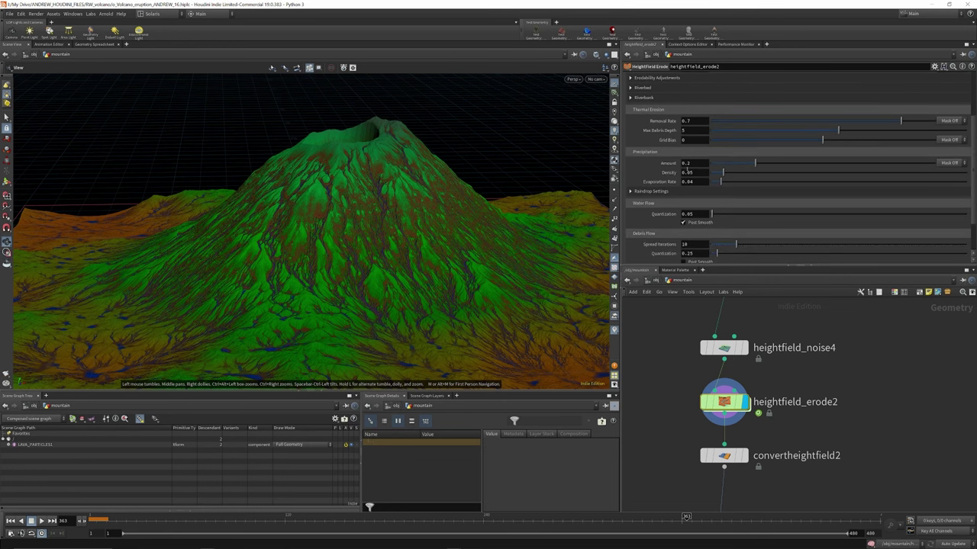
{"action": "scroll", "coordinate": [695, 164], "scroll_direction": "down", "scroll_amount": 1}
{"action": "scroll", "coordinate": [696, 176], "scroll_direction": "down", "scroll_amount": 1}
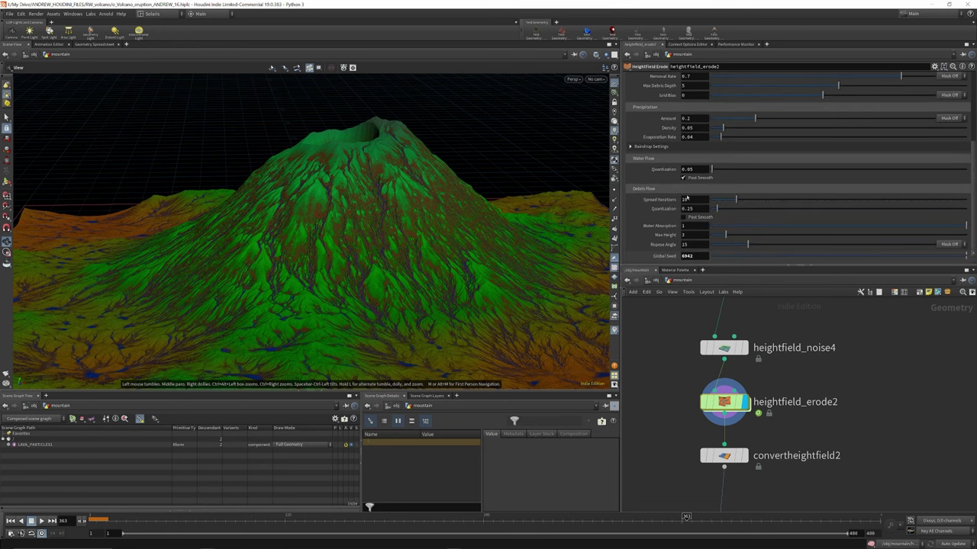
{"action": "scroll", "coordinate": [679, 216], "scroll_direction": "up", "scroll_amount": 5}
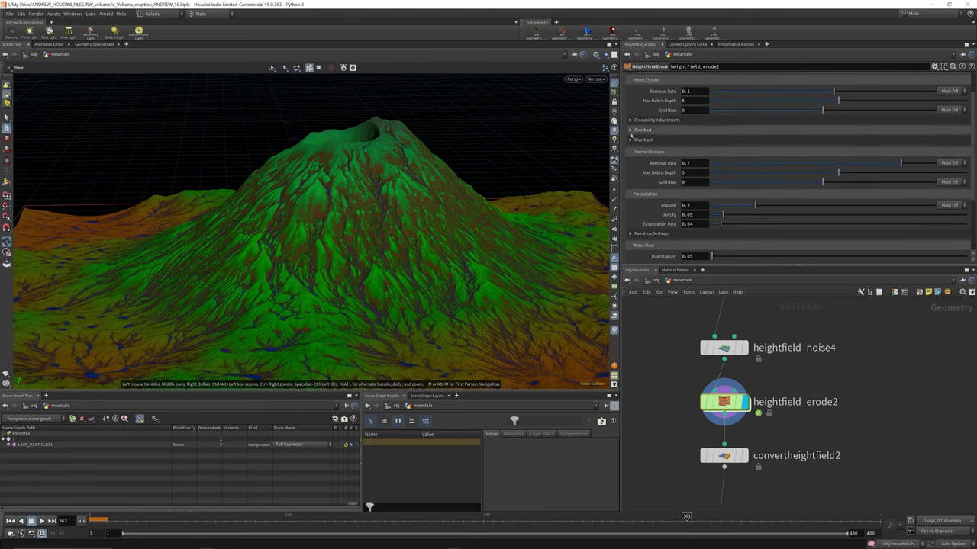
{"action": "scroll", "coordinate": [631, 134], "scroll_direction": "up", "scroll_amount": 6}
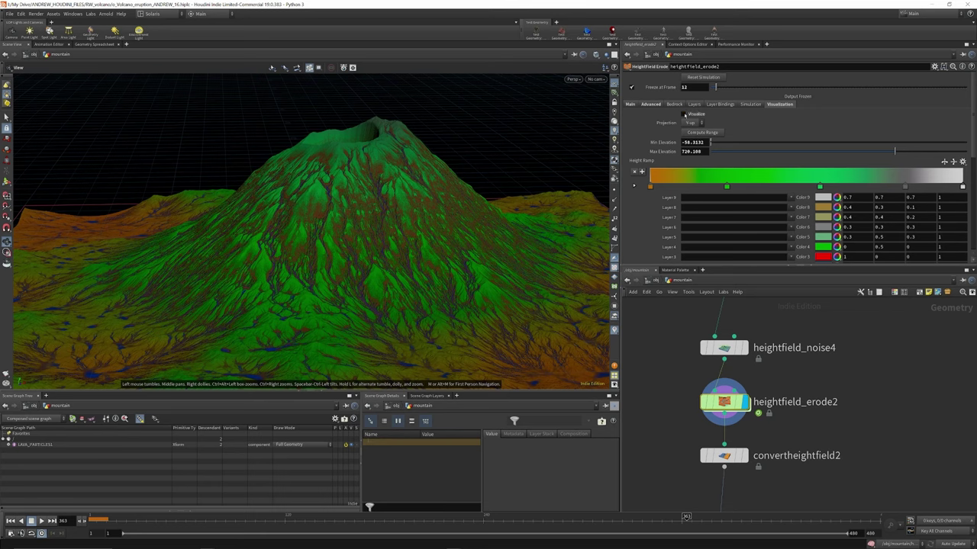
Turn off Visualize in heightfield_erode2's visualization settings and view the mountain without the coloured layers.
{"action": "left_click", "coordinate": [682, 113]}
{"action": "left_click_drag", "start_coordinate": [295, 222], "coordinate": [327, 179]}
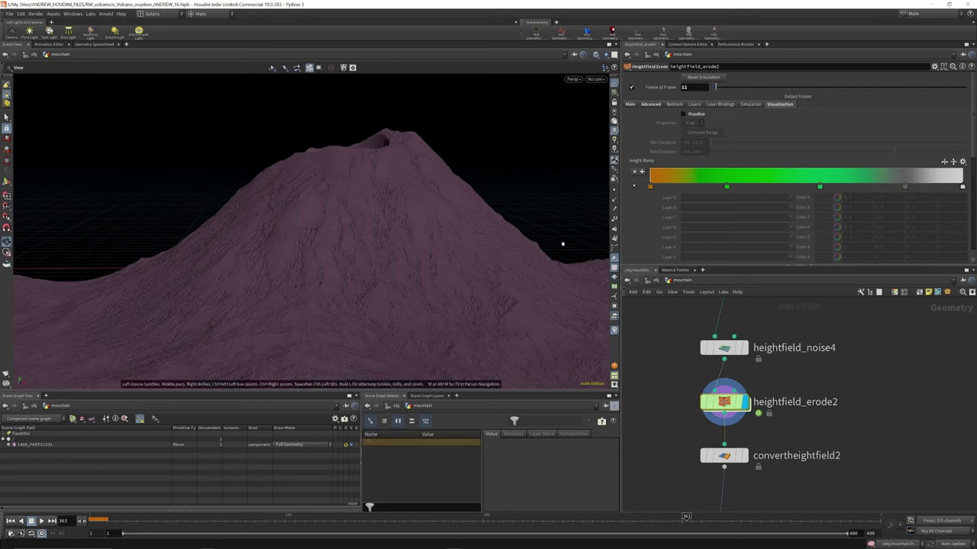
Review convertheightfield2's conversion settings and examine the eroded heightfield mountain and its crater from a higher angle.
{"action": "scroll", "coordinate": [734, 328], "scroll_direction": "down", "scroll_amount": 3}
{"action": "scroll", "coordinate": [735, 412], "scroll_direction": "up", "scroll_amount": 3}
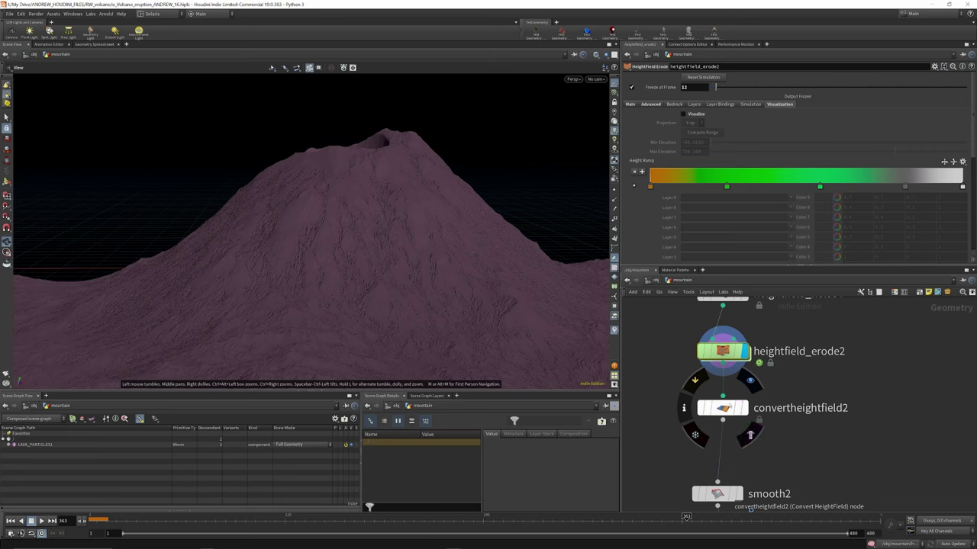
{"action": "left_click", "coordinate": [729, 408]}
{"action": "left_click", "coordinate": [721, 407]}
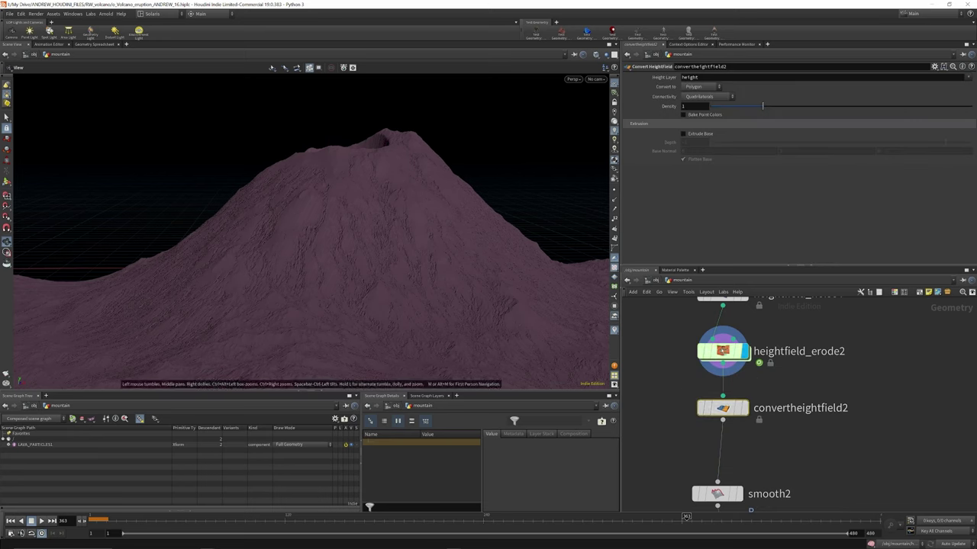
{"action": "left_click", "coordinate": [686, 352]}
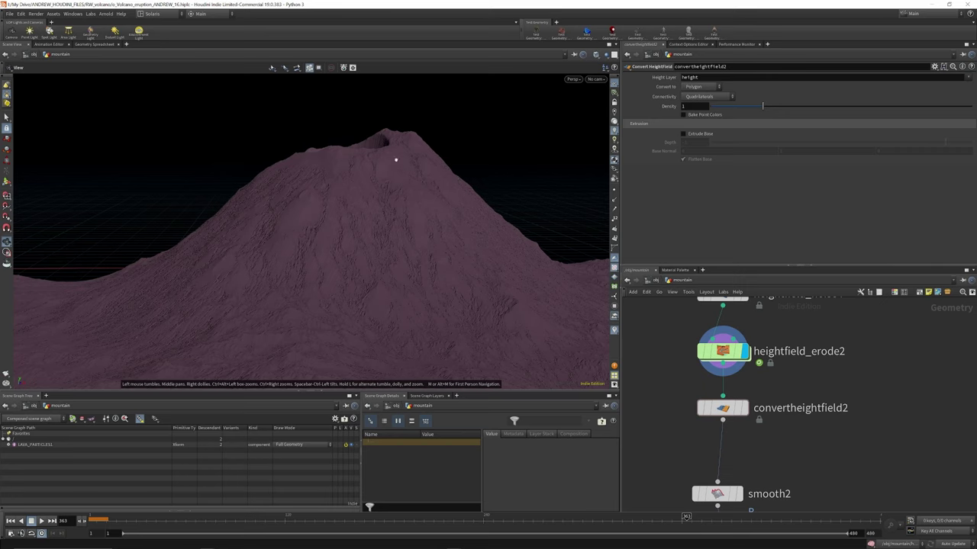
{"action": "left_click_drag", "start_coordinate": [419, 196], "coordinate": [408, 214]}
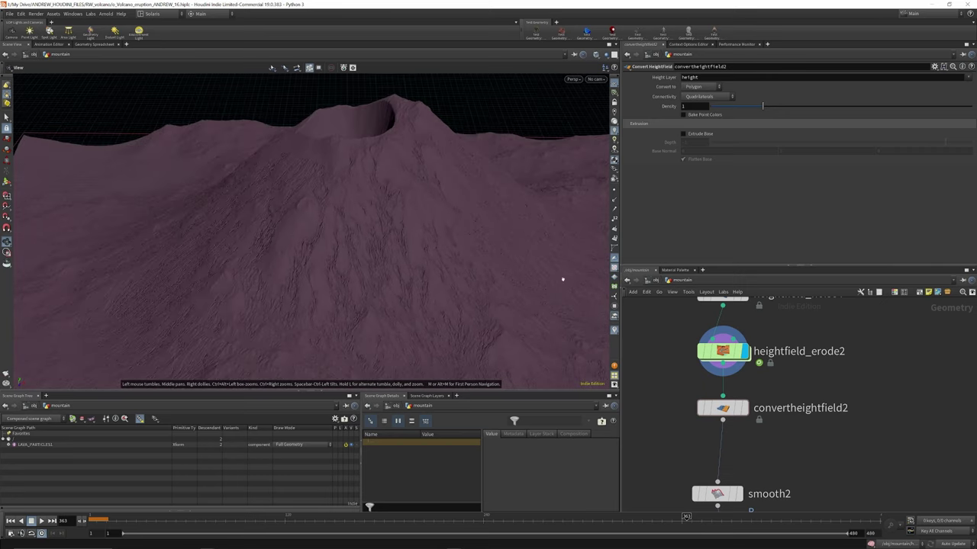
{"action": "left_click_drag", "start_coordinate": [442, 158], "coordinate": [404, 160]}
Display convertheightfield2 and inspect the node information for its point and polygon counts.
{"action": "mouse_move", "coordinate": [745, 412]}
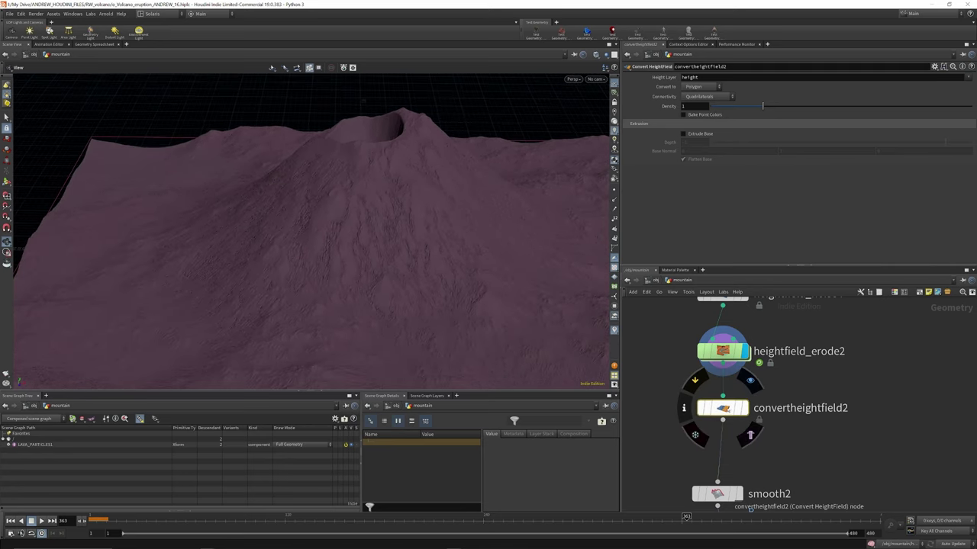
{"action": "left_click", "coordinate": [743, 412]}
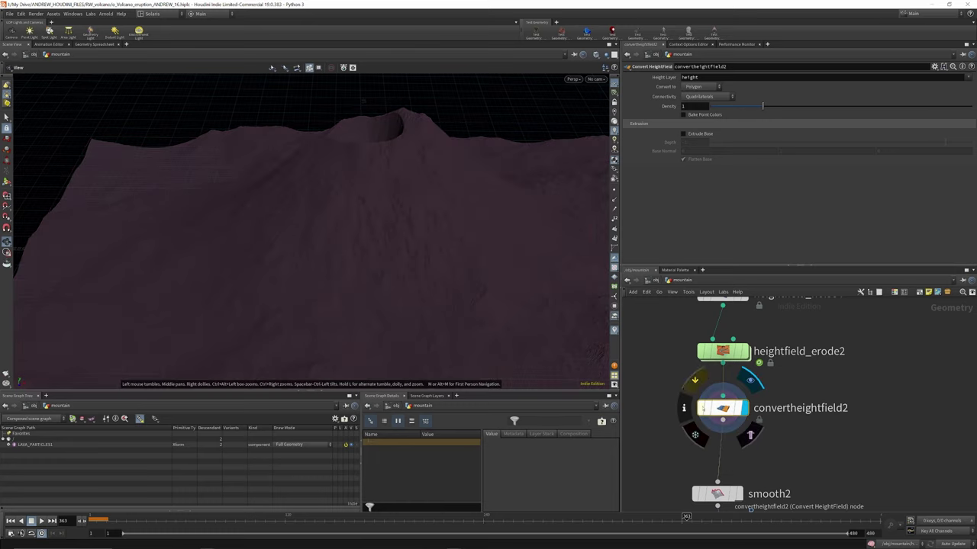
{"action": "left_click", "coordinate": [684, 408]}
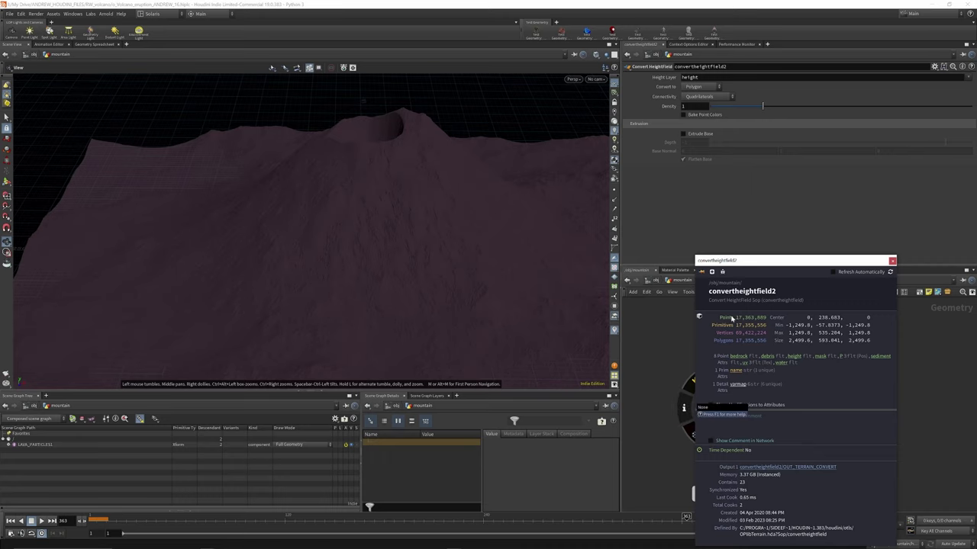
{"action": "left_click", "coordinate": [667, 340]}
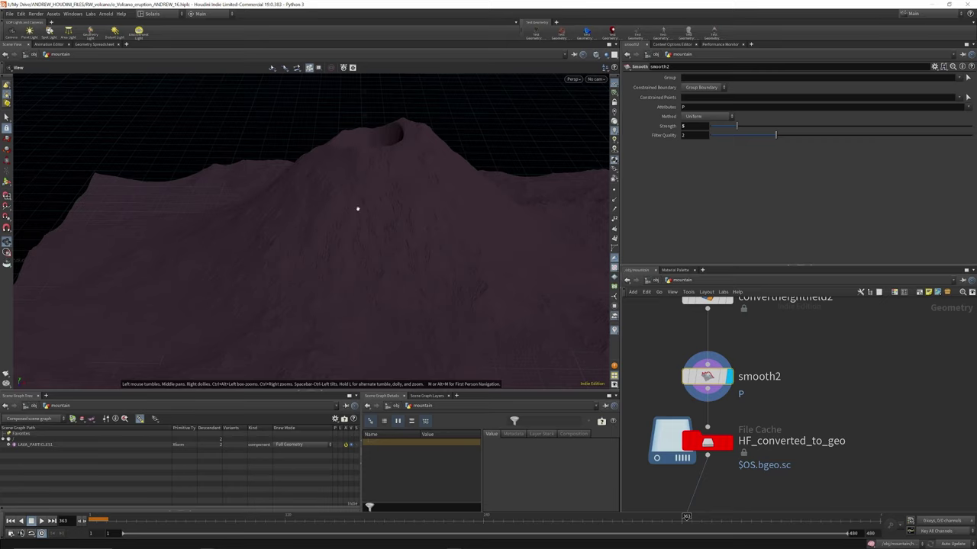
Display the HF_converted_to_geo file cache below smooth2 and examine the converted mountain mesh from several angles.
{"action": "scroll", "coordinate": [727, 348], "scroll_direction": "down", "scroll_amount": 2}
{"action": "scroll", "coordinate": [730, 413], "scroll_direction": "up", "scroll_amount": 2}
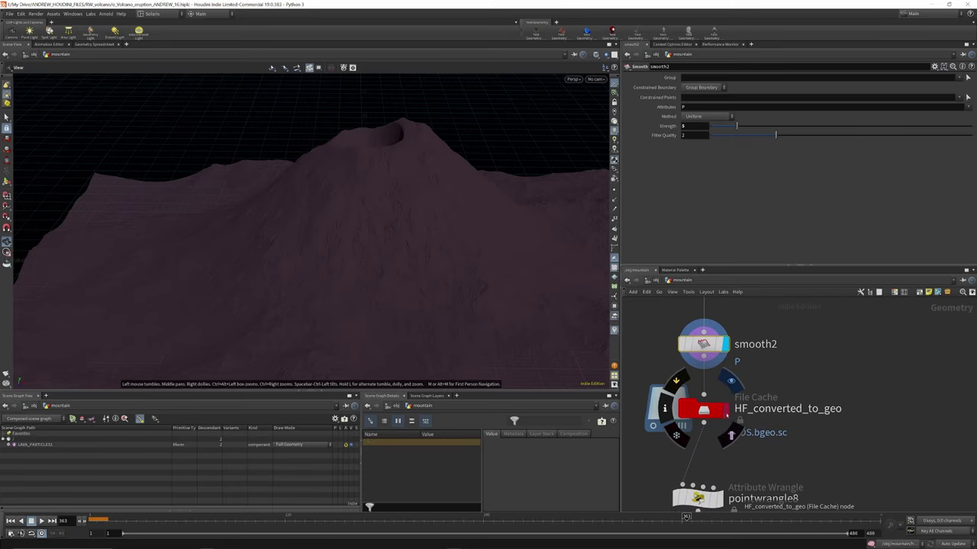
{"action": "left_click", "coordinate": [725, 411]}
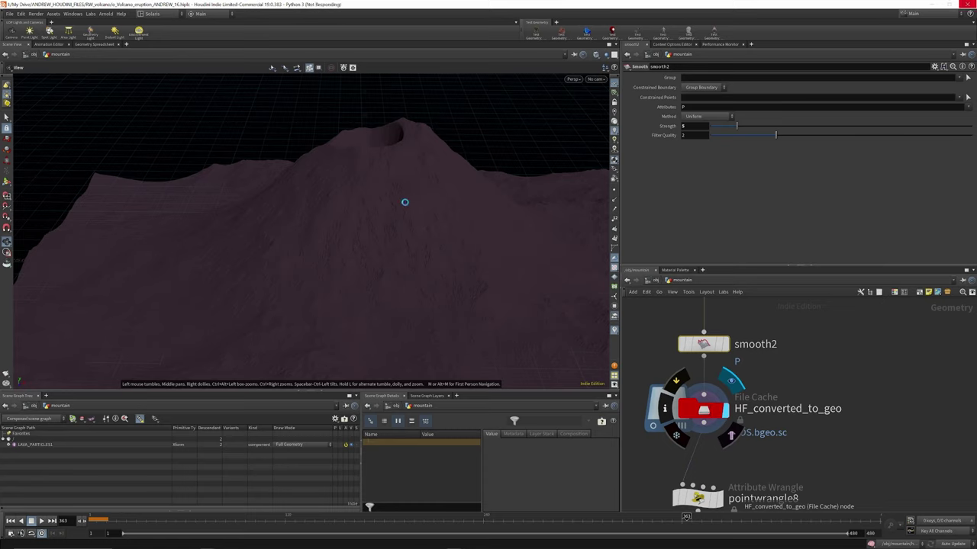
{"action": "left_click_drag", "start_coordinate": [328, 162], "coordinate": [566, 341]}
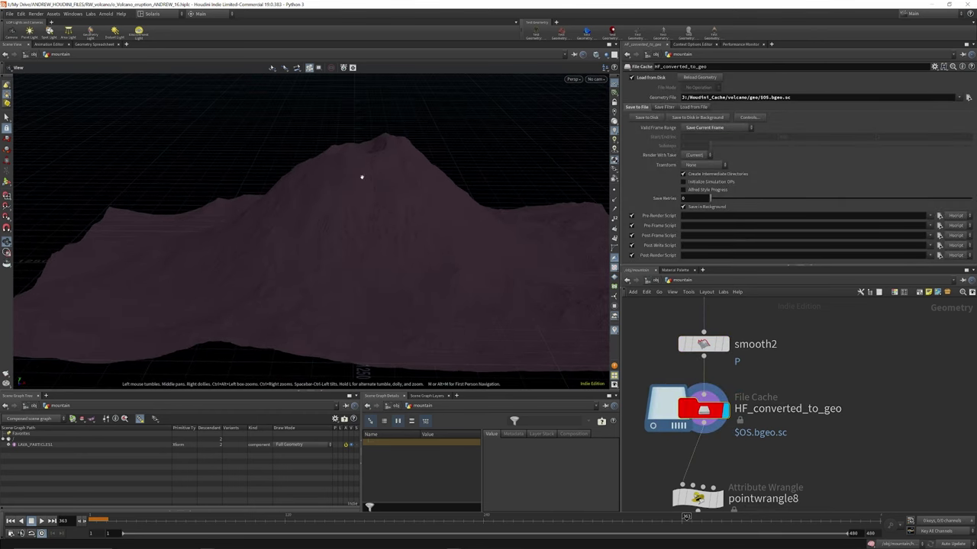
{"action": "left_click_drag", "start_coordinate": [362, 176], "coordinate": [435, 195]}
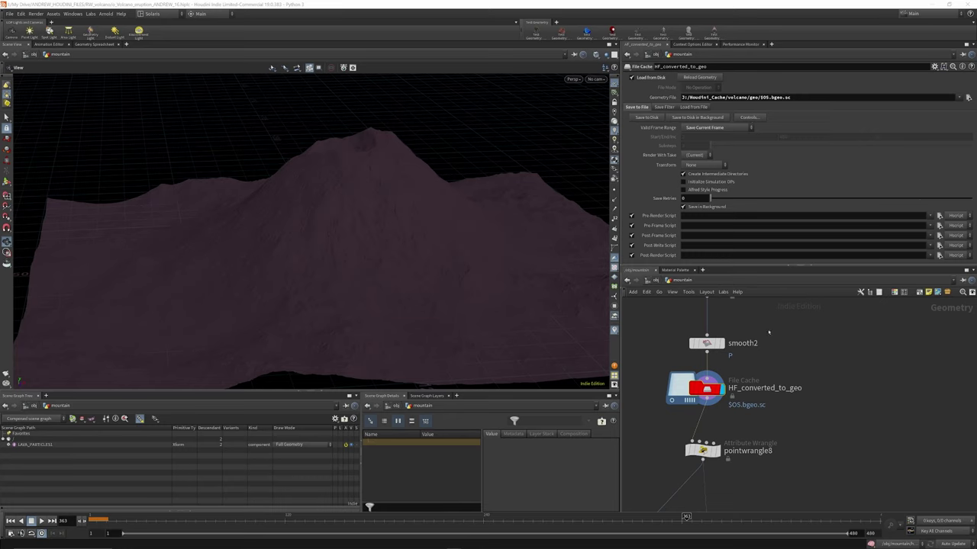
Display pointwrangle8, review its distance-based fit code, and compare the terrain's outer edges with the HF_converted_to_geo output.
{"action": "scroll", "coordinate": [736, 359], "scroll_direction": "down", "scroll_amount": 3}
{"action": "scroll", "coordinate": [734, 431], "scroll_direction": "up", "scroll_amount": 3}
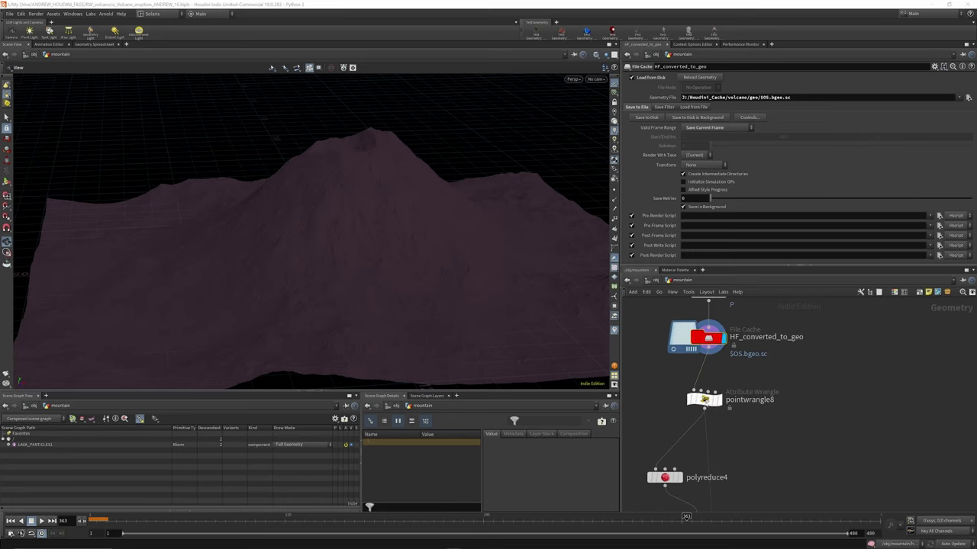
{"action": "left_click", "coordinate": [704, 399]}
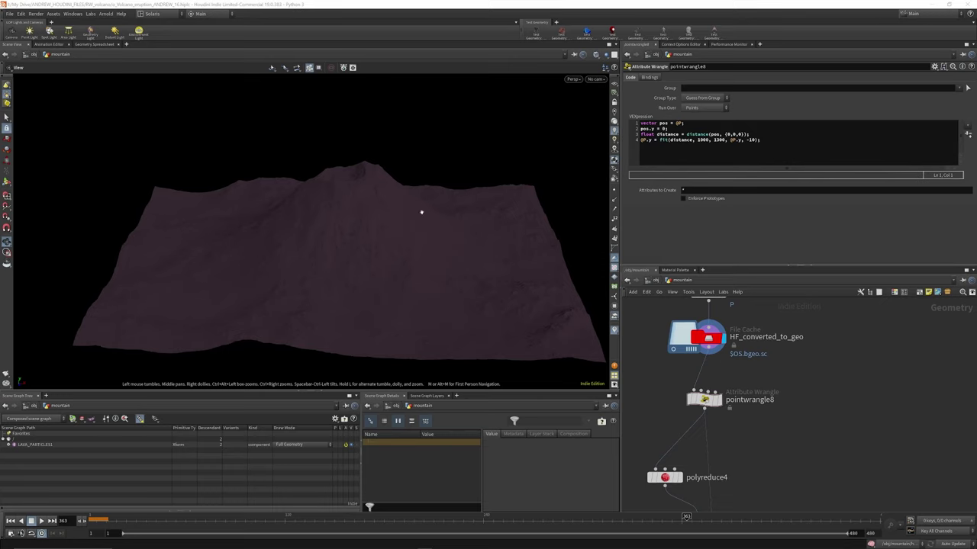
{"action": "left_click", "coordinate": [723, 381]}
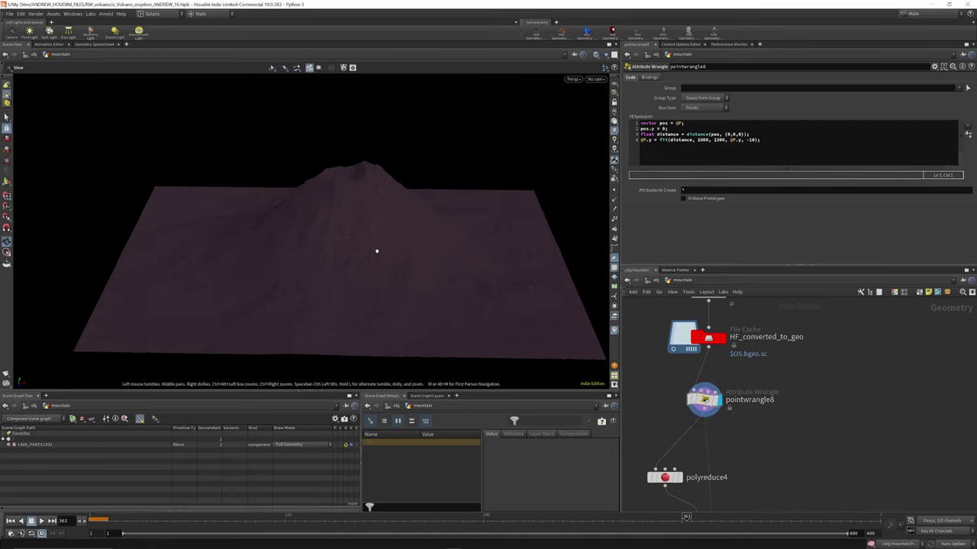
{"action": "left_click_drag", "start_coordinate": [376, 251], "coordinate": [383, 211]}
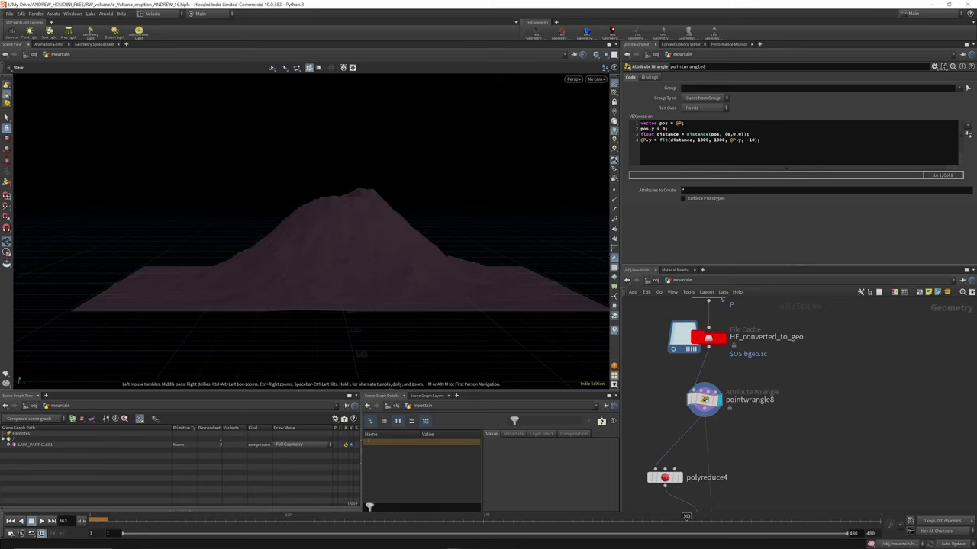
{"action": "left_click", "coordinate": [724, 338]}
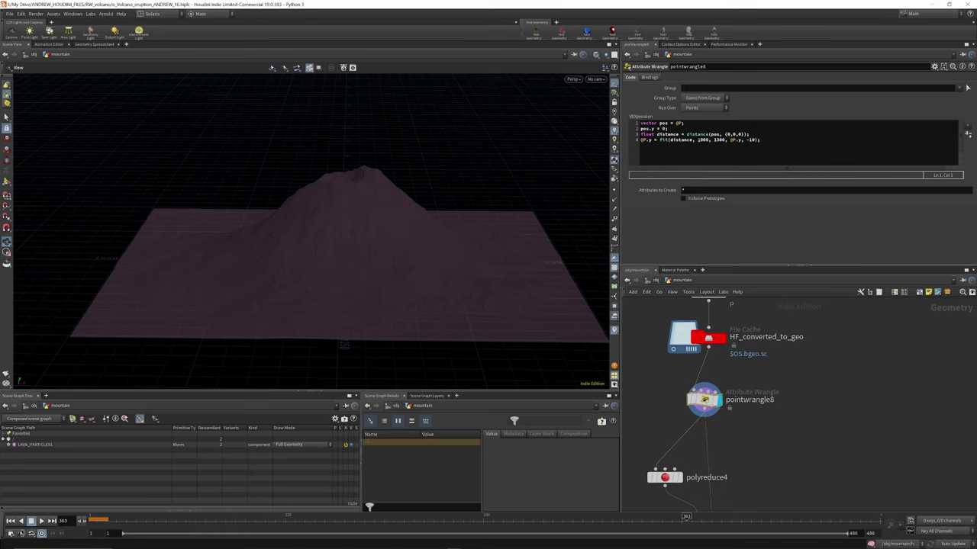
{"action": "left_click", "coordinate": [698, 140]}
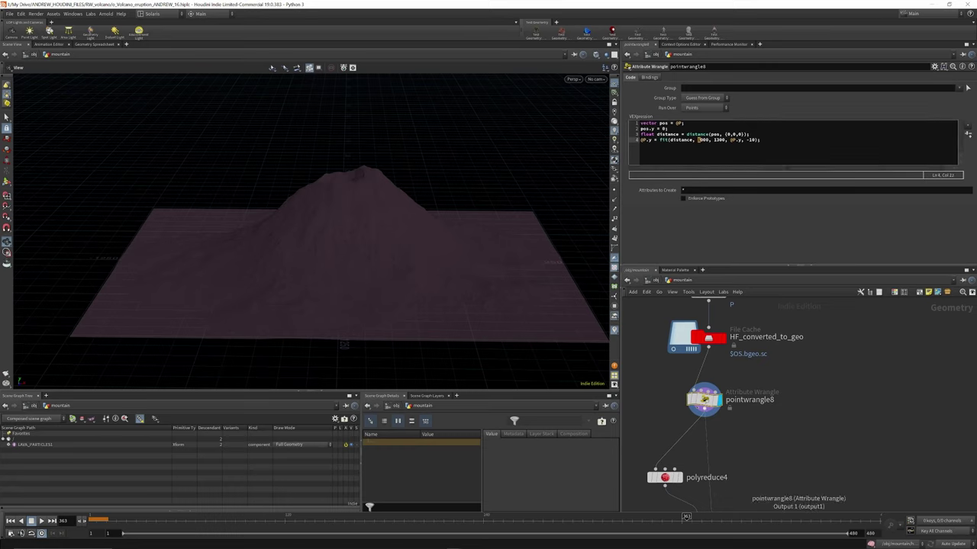
Duplicate pointwrangle8 beside the original and set the copy's starting fit distance to 500.
{"action": "left_click_drag", "start_coordinate": [703, 399], "coordinate": [843, 399], "text": "alt"}
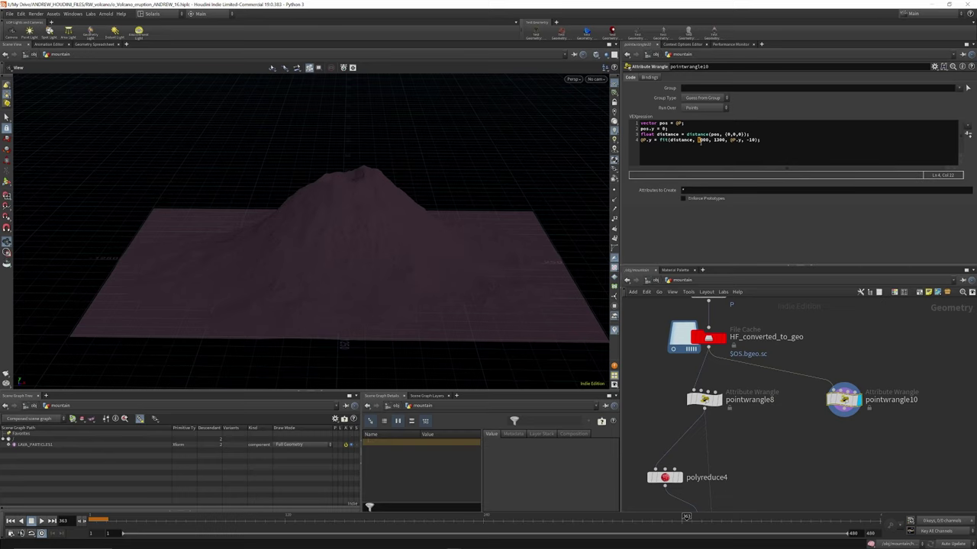
{"action": "left_click", "coordinate": [703, 141]}
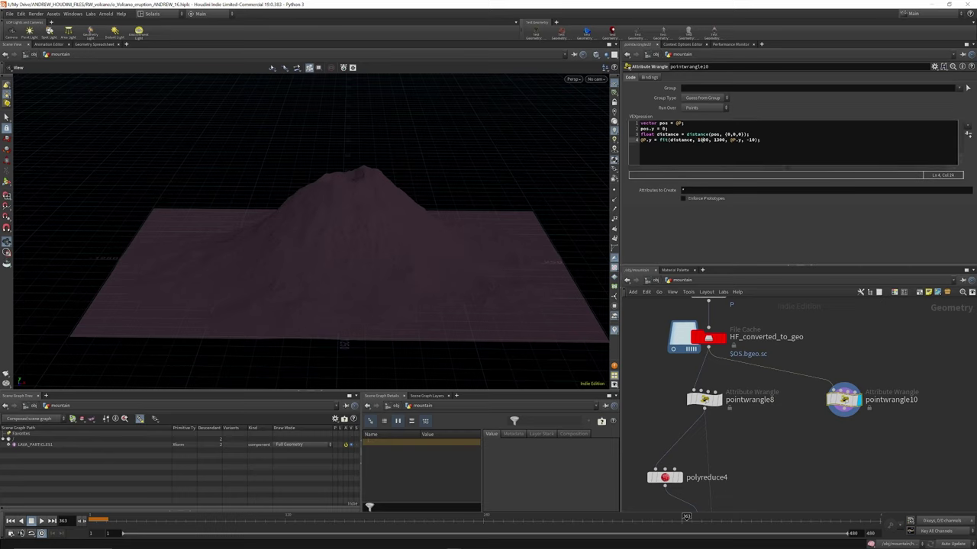
{"action": "left_click", "coordinate": [701, 140]}
{"action": "type", "text": "5"}
{"action": "key", "text": "Return"}
{"action": "key", "text": "BackSpace"}
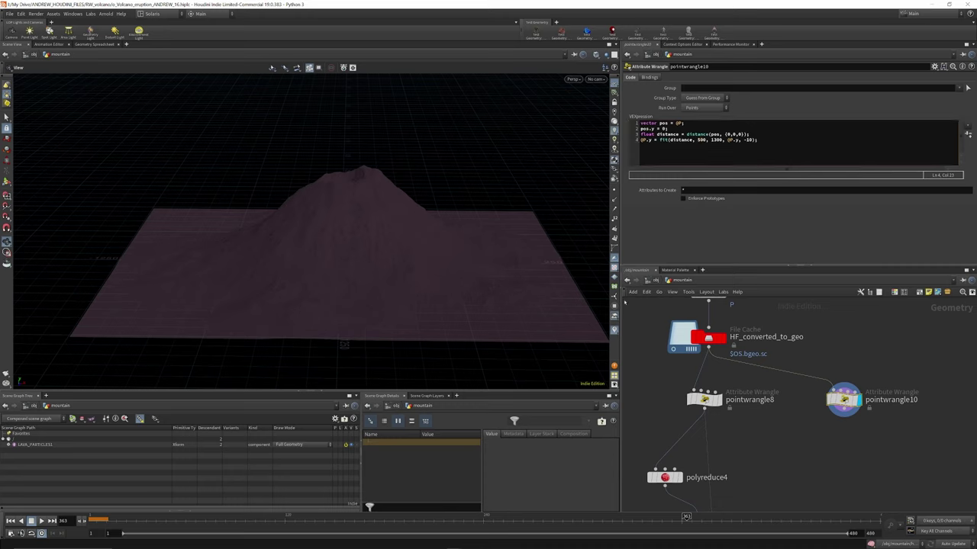
Set the ending fit distance in the duplicated wrangle's code to 1000.
{"action": "left_click", "coordinate": [717, 154]}
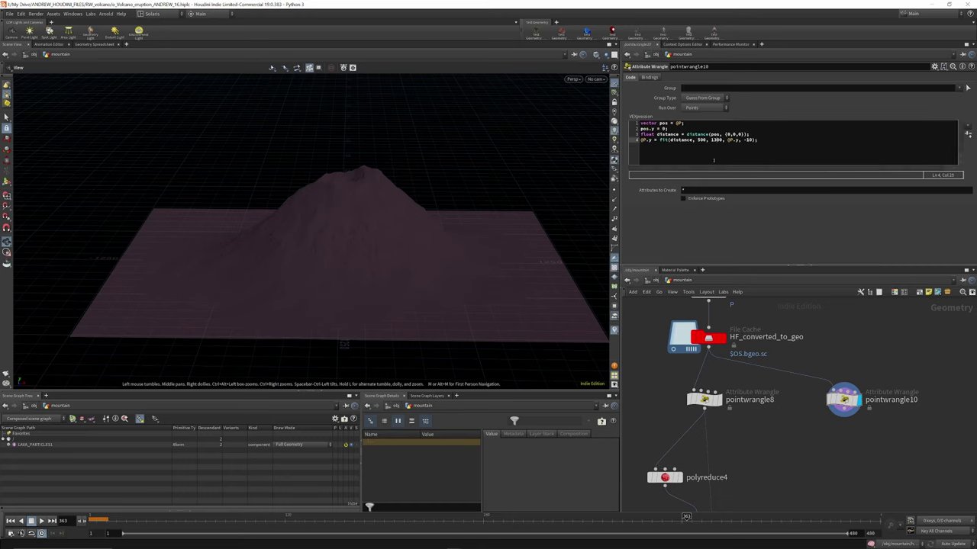
{"action": "key", "text": "BackSpace"}
{"action": "type", "text": "0"}
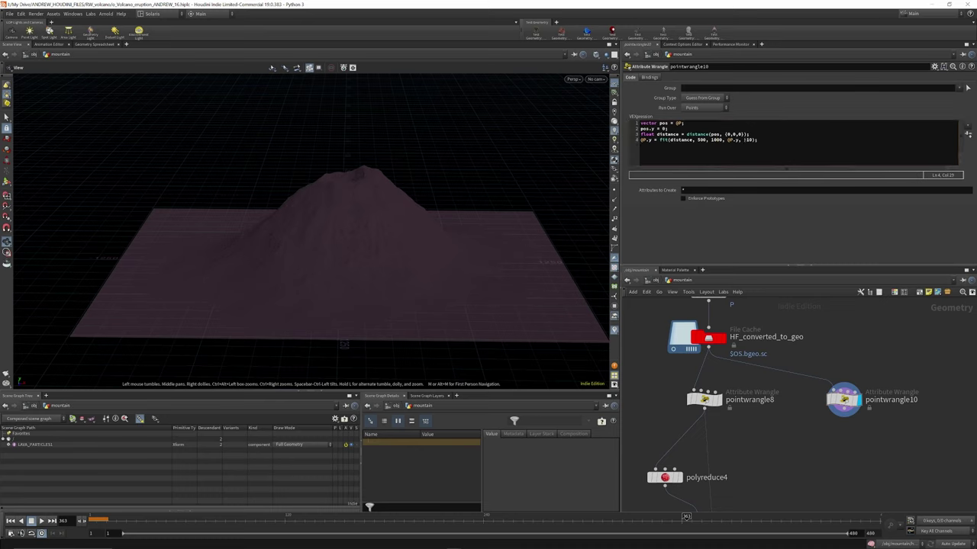
Set the final height value of the fit function in the duplicated wrangle to -50.
{"action": "left_click", "coordinate": [751, 140]}
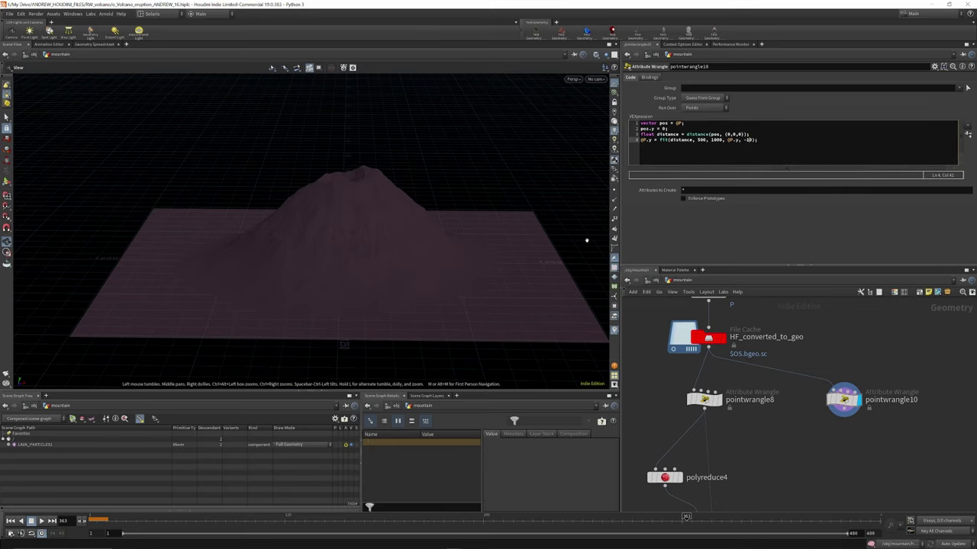
{"action": "type", "text": "0"}
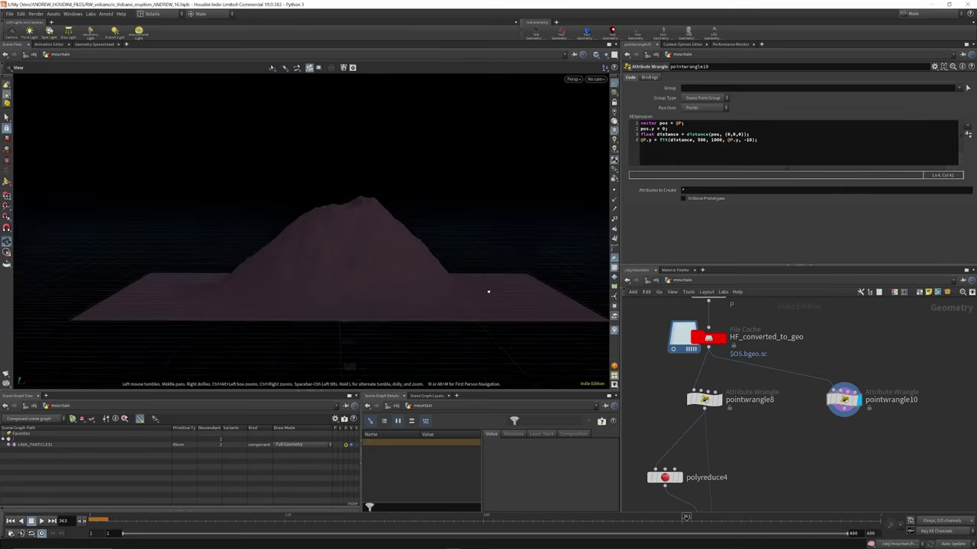
{"action": "left_click", "coordinate": [754, 140]}
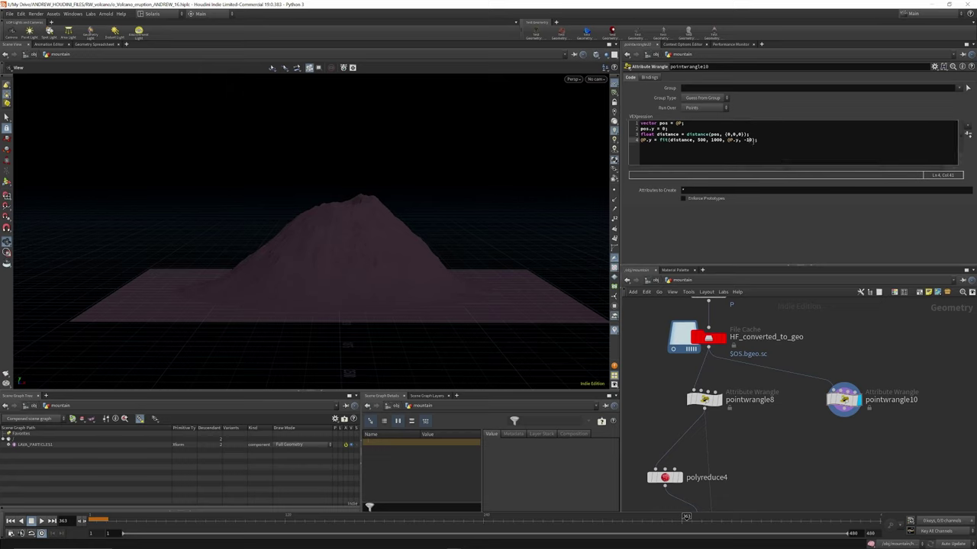
{"action": "key", "text": "BackSpace"}
{"action": "key", "text": "BackSpace"}
{"action": "type", "text": "5"}
{"action": "key", "text": "Return"}
{"action": "key", "text": "BackSpace"}
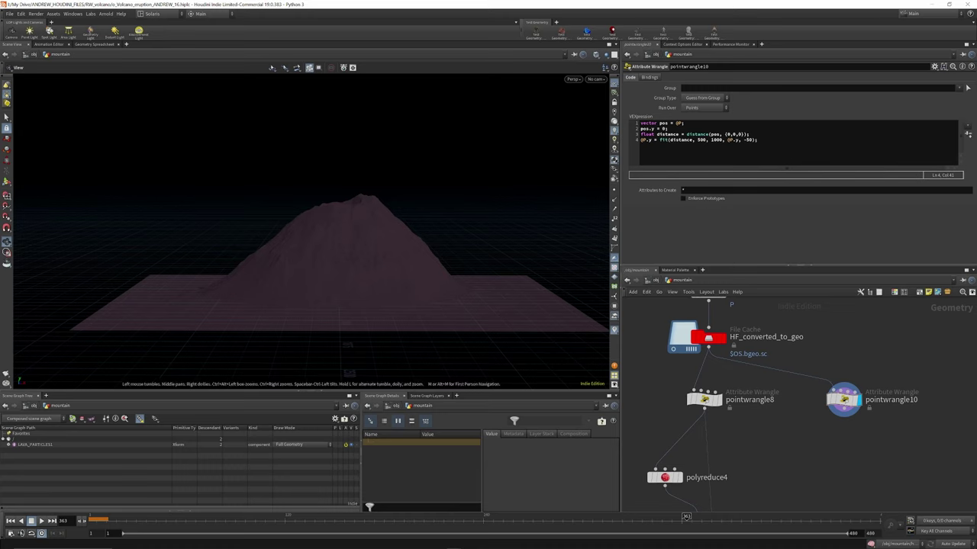
Display the original pointwrangle8 with its code again and examine the flattened terrain edges.
{"action": "left_click", "coordinate": [712, 141]}
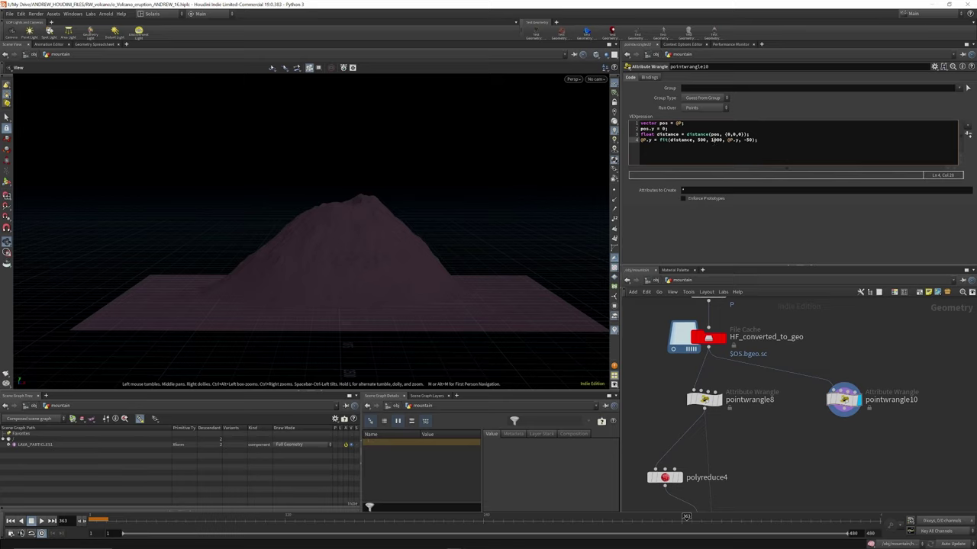
{"action": "left_click_drag", "start_coordinate": [716, 140], "coordinate": [710, 140]}
{"action": "left_click", "coordinate": [706, 400]}
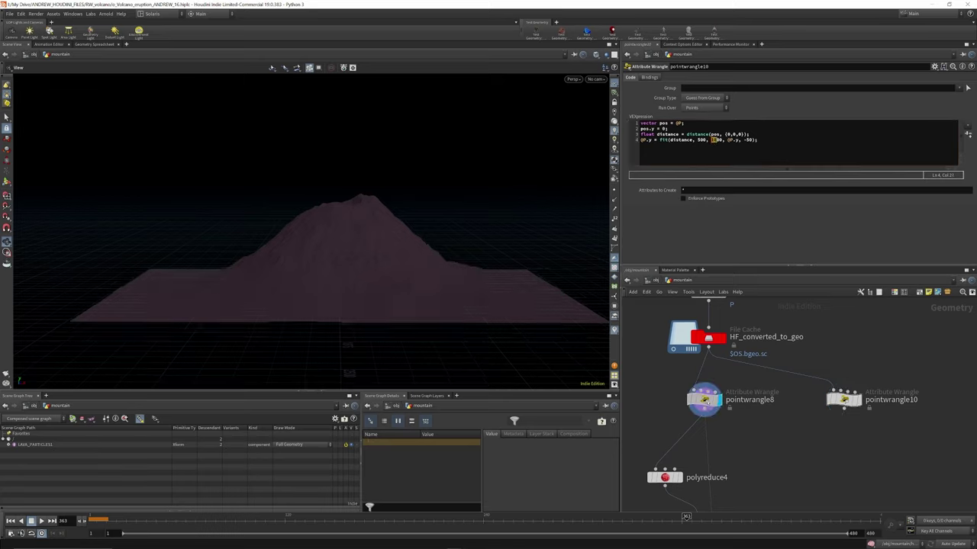
{"action": "left_click", "coordinate": [706, 400]}
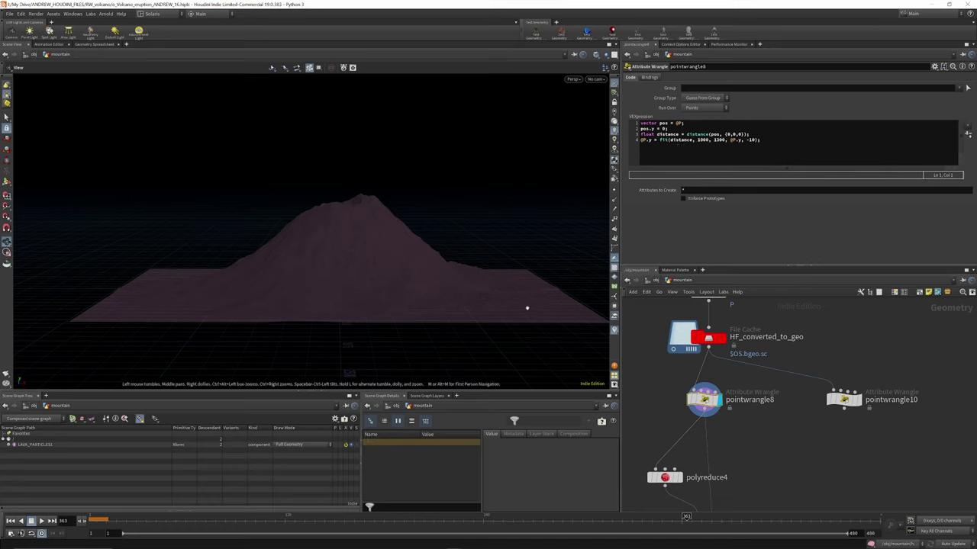
{"action": "left_click_drag", "start_coordinate": [527, 308], "coordinate": [402, 286]}
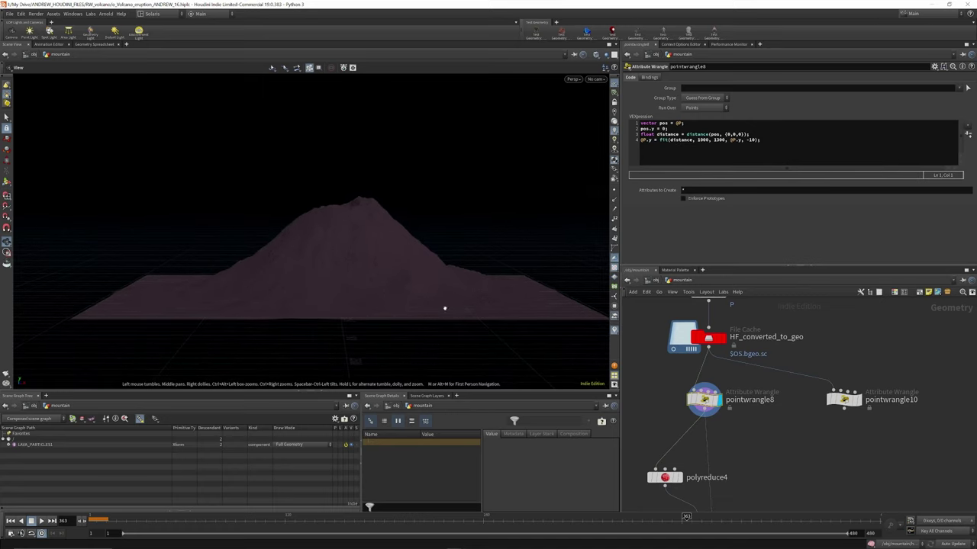
Display polyreduce4 and compare its geometry info with that of pointwrangle8.
{"action": "scroll", "coordinate": [724, 326], "scroll_direction": "down", "scroll_amount": 2}
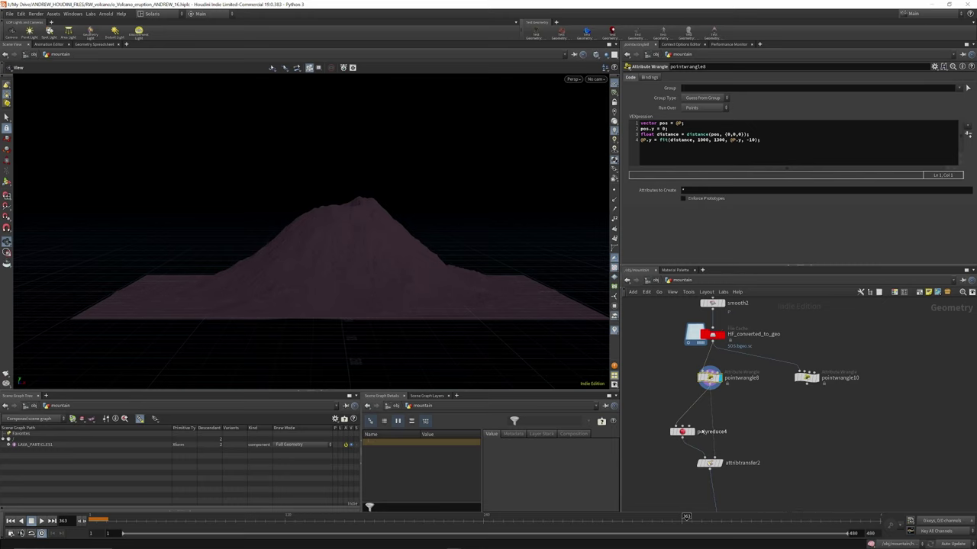
{"action": "scroll", "coordinate": [703, 429], "scroll_direction": "up", "scroll_amount": 3}
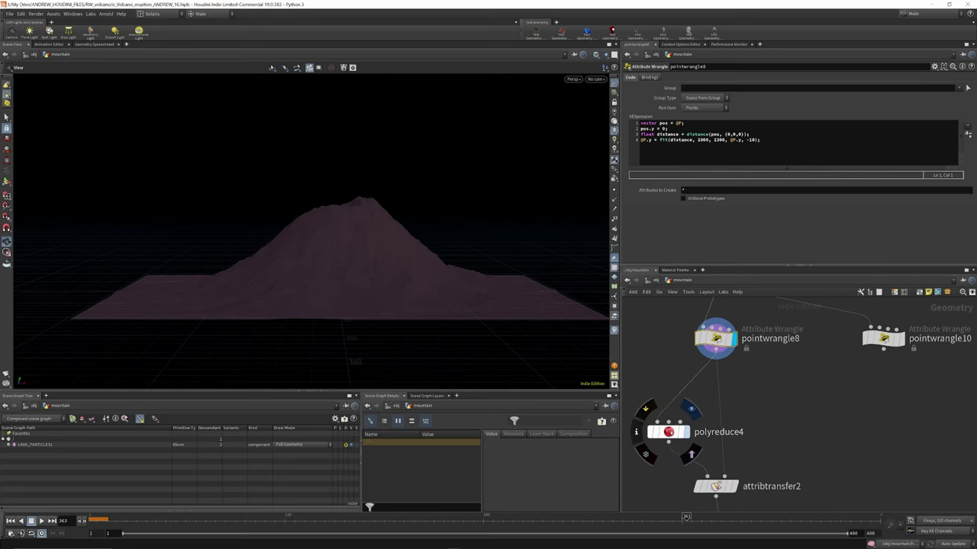
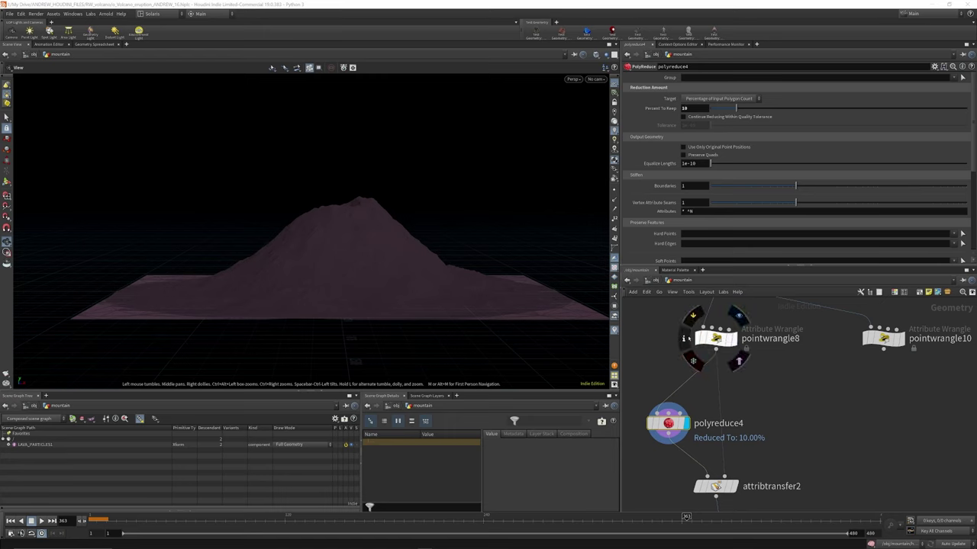
{"action": "left_click", "coordinate": [684, 338]}
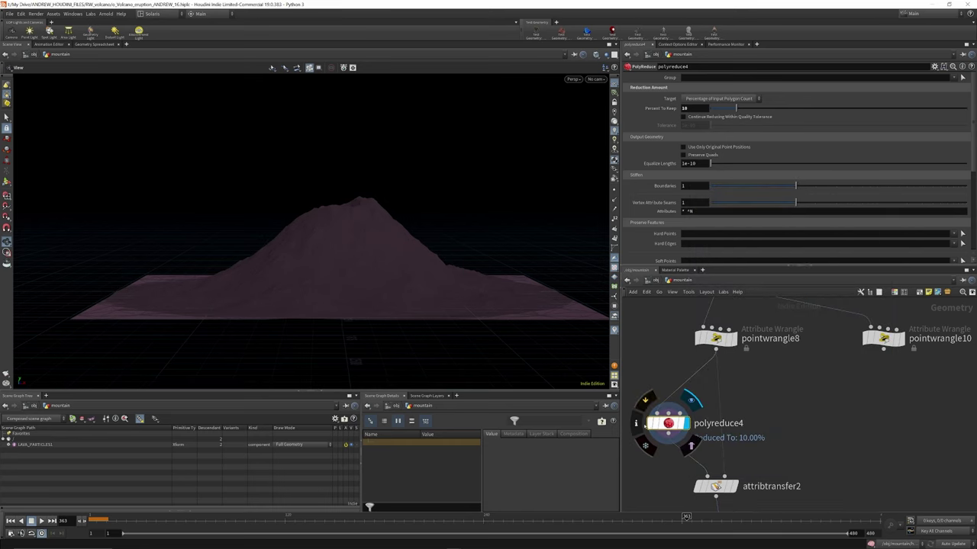
{"action": "left_click", "coordinate": [636, 423]}
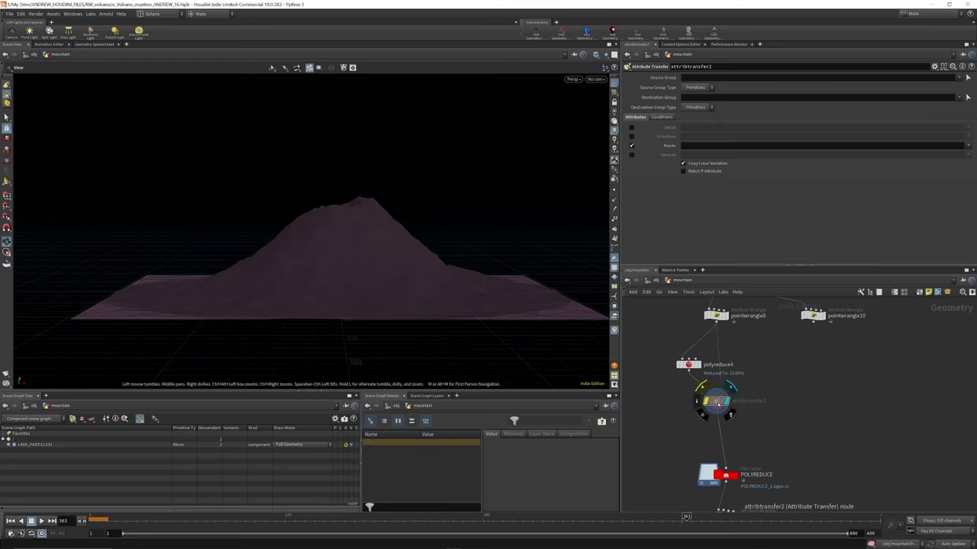
Examine the bypassed attribtransfer2 and the POLYREDUCE file cache settings below the polygon reduction.
{"action": "scroll", "coordinate": [730, 362], "scroll_direction": "down", "scroll_amount": 3}
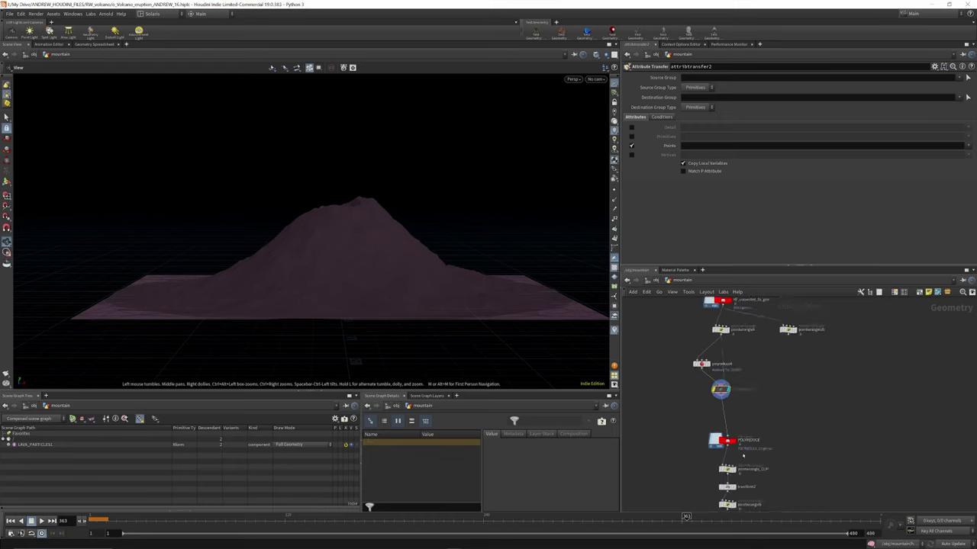
{"action": "scroll", "coordinate": [742, 455], "scroll_direction": "up", "scroll_amount": 3}
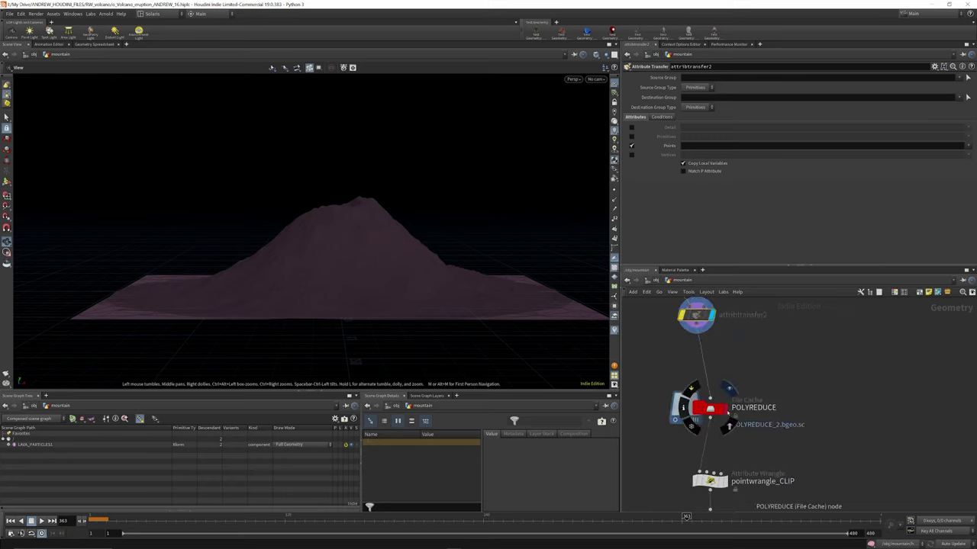
{"action": "left_click", "coordinate": [710, 404]}
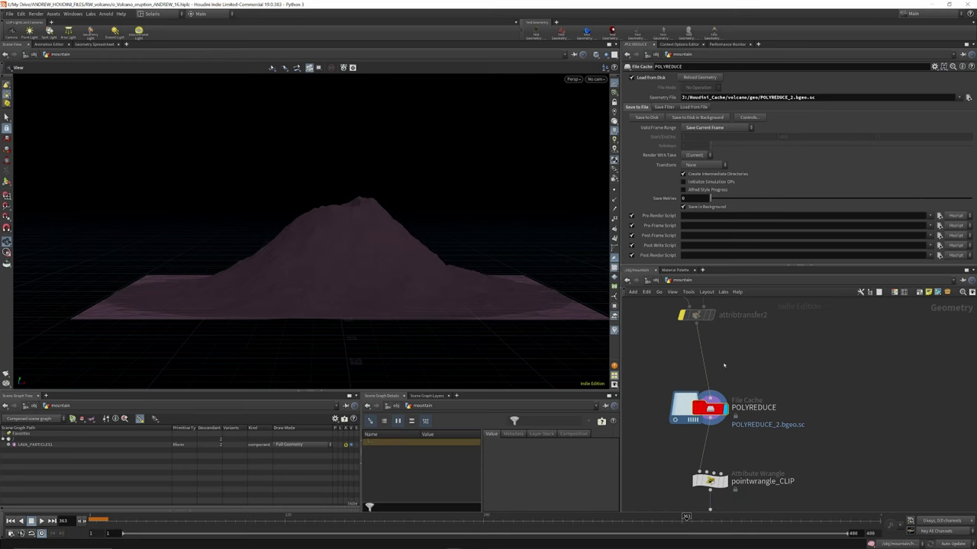
Display pointwrangle_CLIP and examine its point removal code and the trimmed mountain base.
{"action": "scroll", "coordinate": [724, 366], "scroll_direction": "up", "scroll_amount": 3}
{"action": "left_click", "coordinate": [699, 409]}
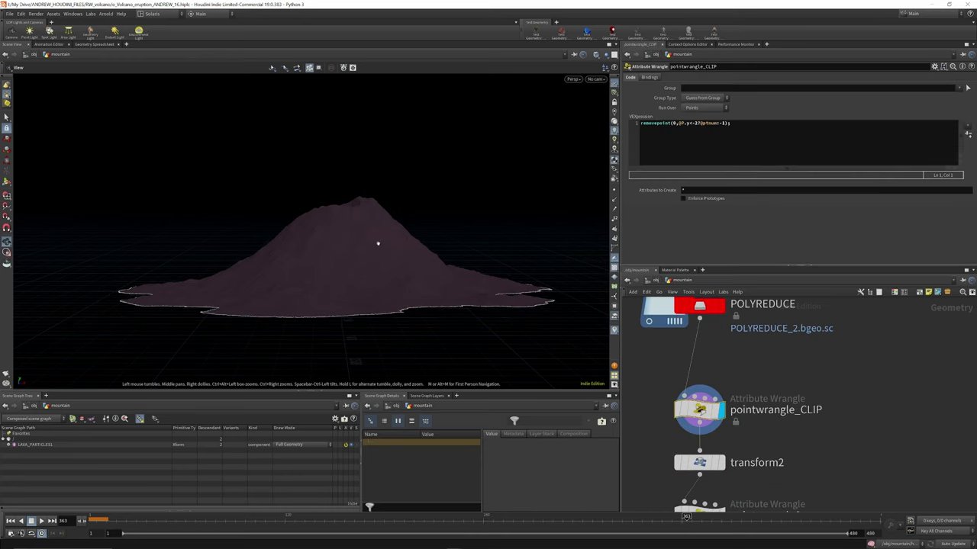
{"action": "mouse_move", "coordinate": [377, 244]}
{"action": "left_mouse_down"}
{"action": "mouse_move", "coordinate": [375, 272]}
{"action": "mouse_move", "coordinate": [375, 247]}
{"action": "left_mouse_up"}
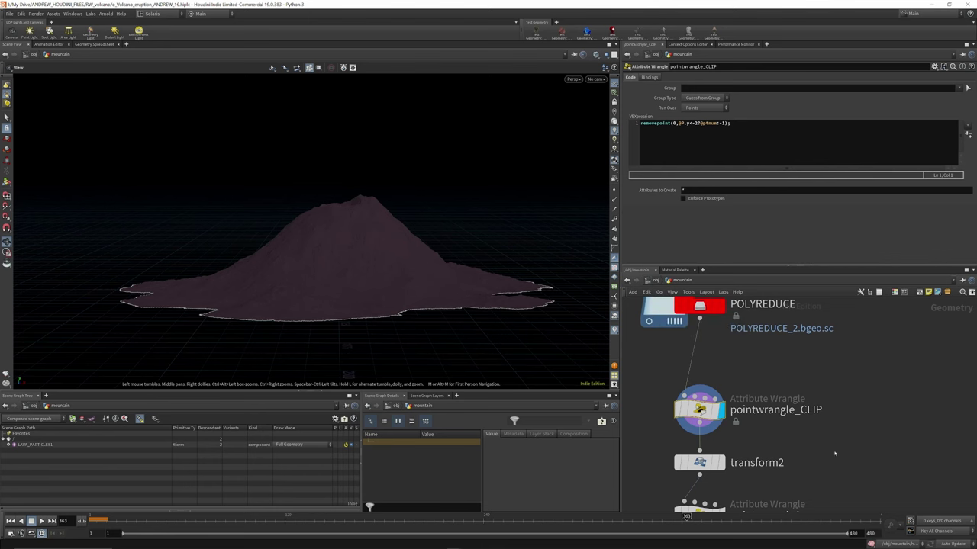
Add a Clip node beside pointwrangle_CLIP, fed by the POLYREDUCE cache, and display it.
{"action": "key", "text": "Tab"}
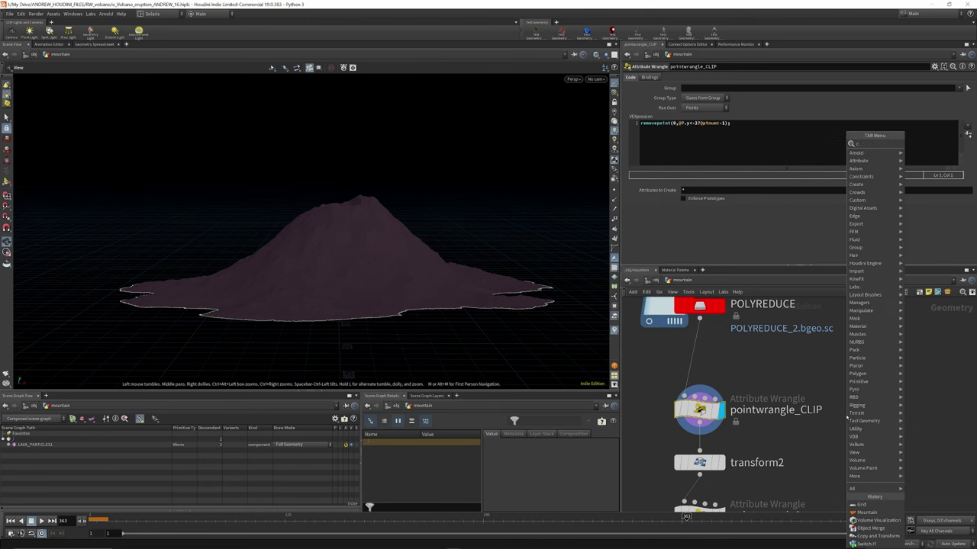
{"action": "type", "text": "clip"}
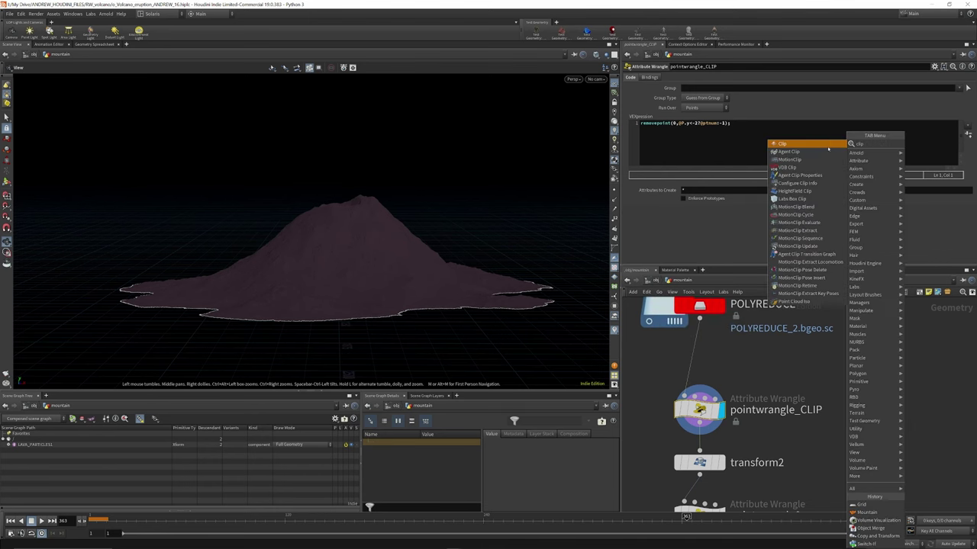
{"action": "left_click", "coordinate": [827, 145]}
{"action": "left_click", "coordinate": [878, 400]}
{"action": "left_click", "coordinate": [878, 399]}
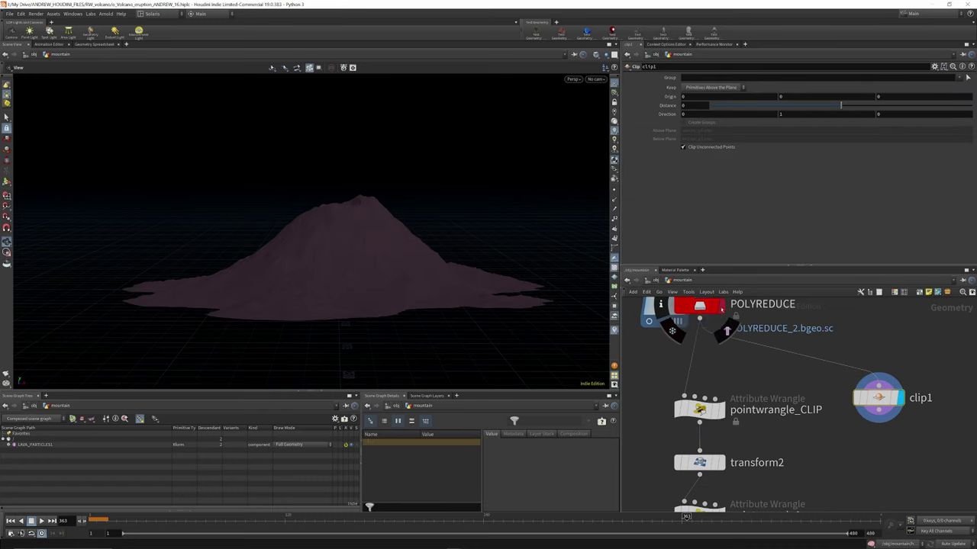
{"action": "left_click", "coordinate": [899, 397]}
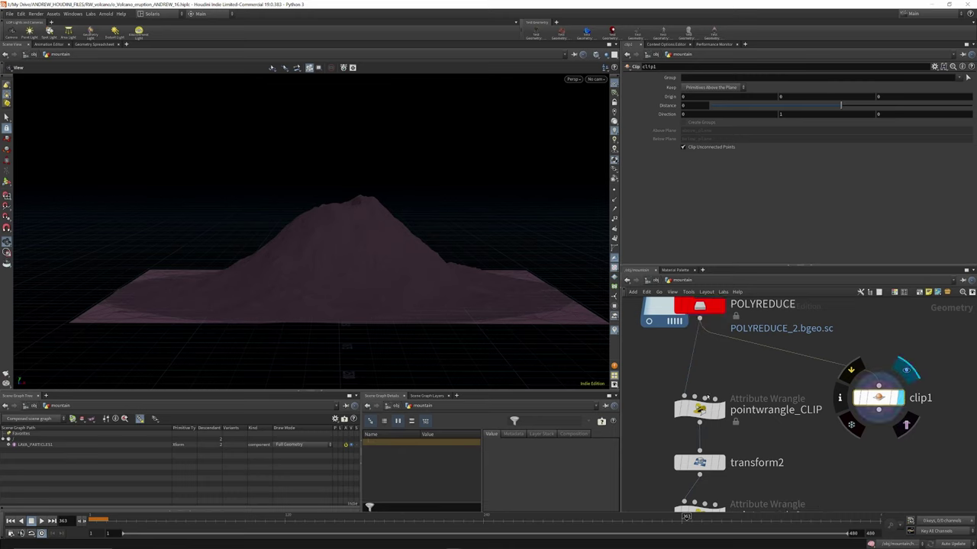
Compare the pointwrangle_CLIP code and its trimmed edge with the result of clip1.
{"action": "left_click", "coordinate": [700, 410]}
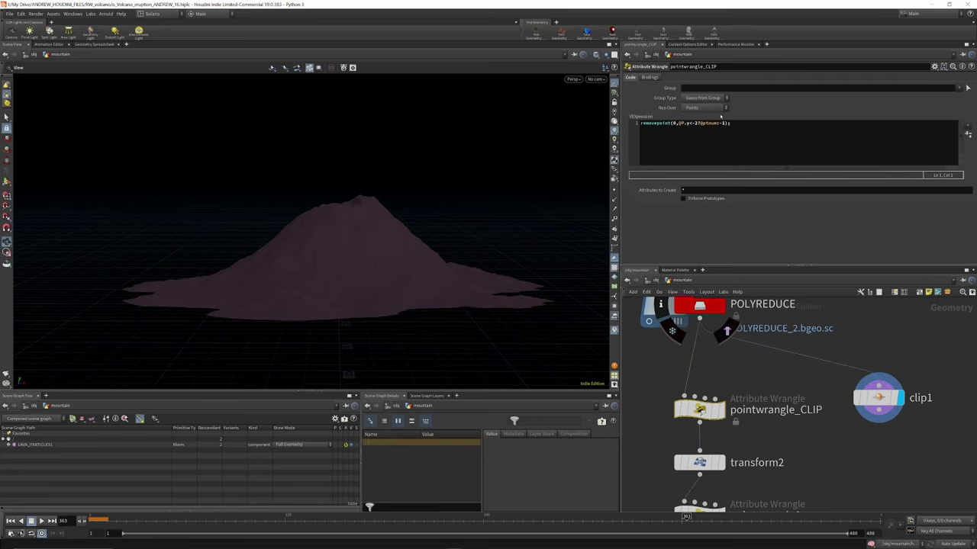
{"action": "left_click", "coordinate": [726, 382]}
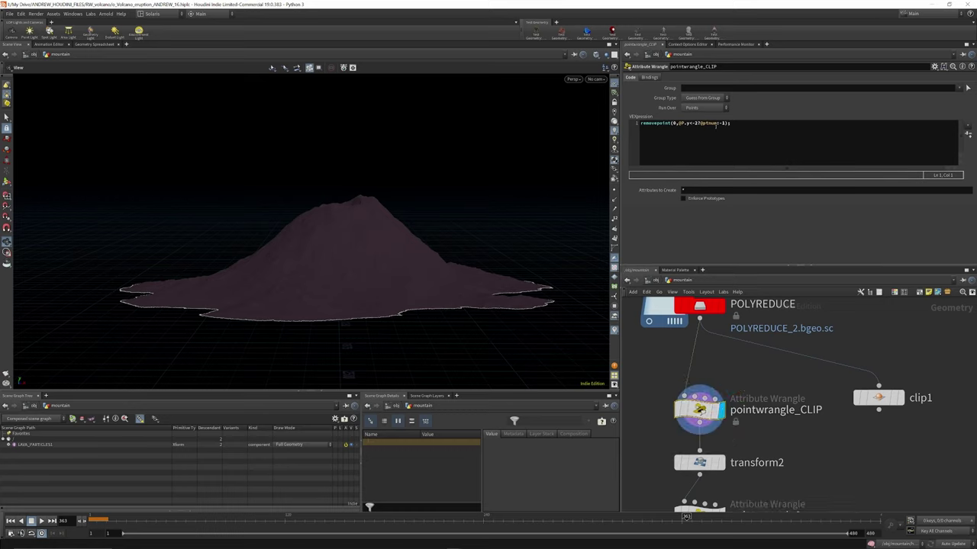
{"action": "left_click", "coordinate": [905, 371]}
{"action": "left_click", "coordinate": [878, 398]}
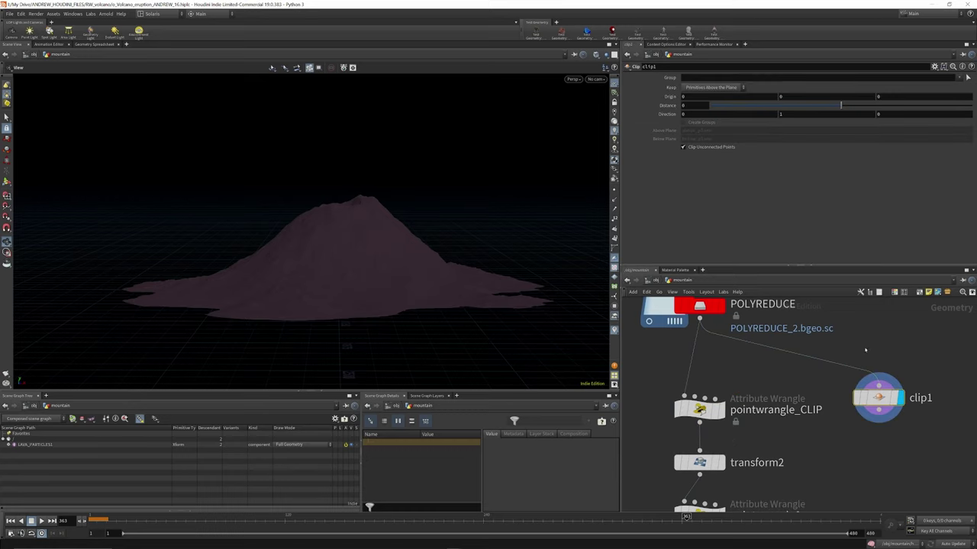
Set the clip distance of clip1 to -1 and display pointwrangle_CLIP again.
{"action": "type", "text": "-1"}
{"action": "key", "text": "Return"}
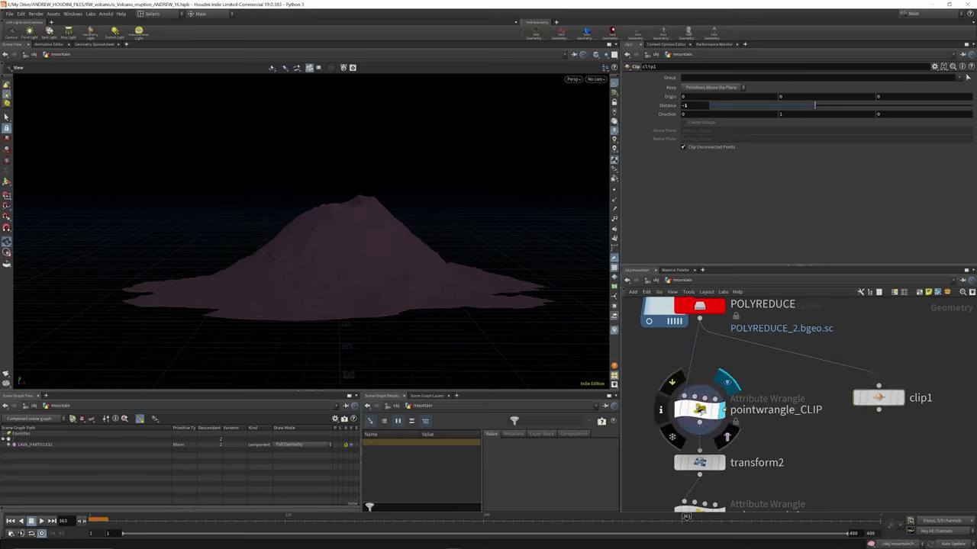
{"action": "left_click", "coordinate": [722, 409]}
{"action": "left_click_drag", "start_coordinate": [671, 397], "coordinate": [674, 382]}
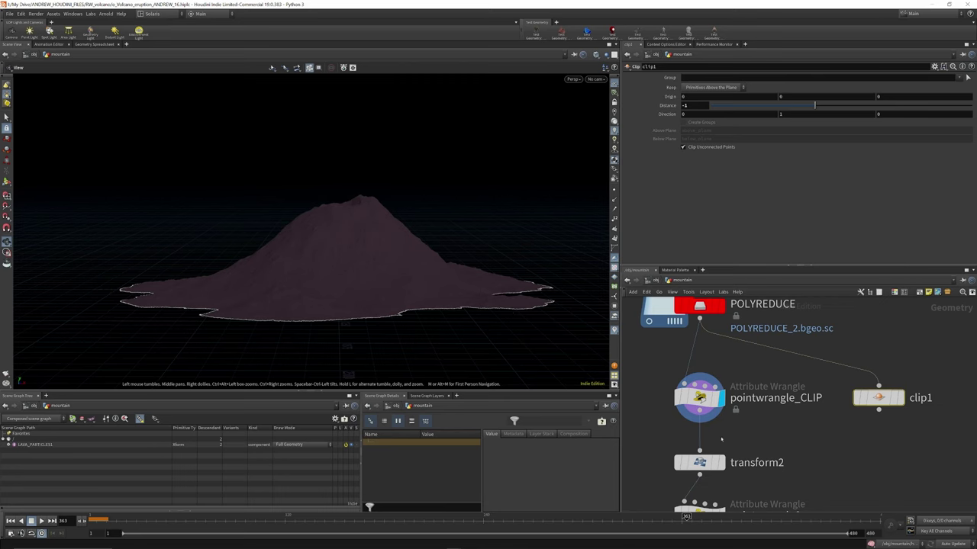
Display transform2 and examine its rotation settings on the clipped mountain.
{"action": "scroll", "coordinate": [663, 336], "scroll_direction": "down", "scroll_amount": 3}
{"action": "left_click", "coordinate": [702, 422]}
{"action": "left_click", "coordinate": [727, 405]}
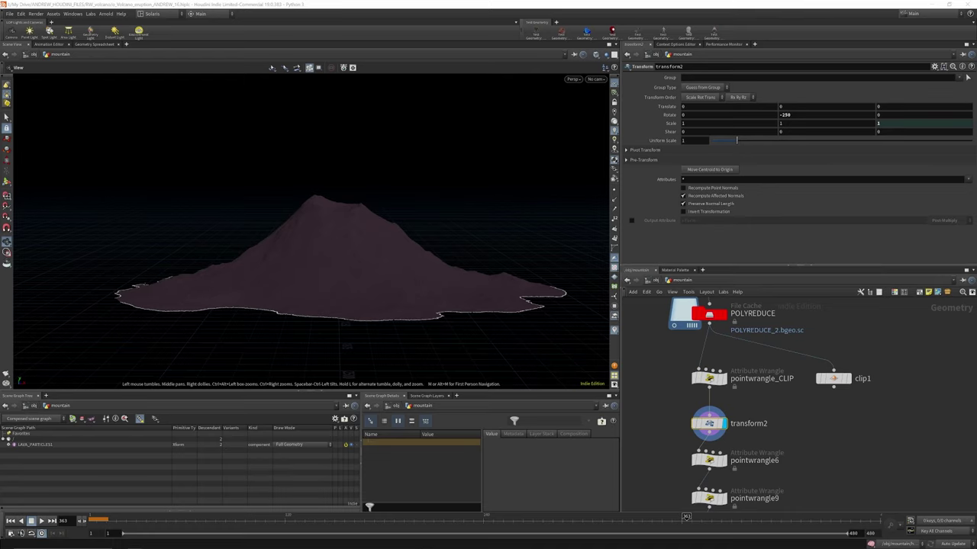
{"action": "left_click_drag", "start_coordinate": [0, 159], "coordinate": [0, 23]}
Examine the bounding-box height code and remap ramp of pointwrangle6.
{"action": "scroll", "coordinate": [729, 336], "scroll_direction": "down", "scroll_amount": 1}
{"action": "middle_click_drag", "start_coordinate": [741, 446], "coordinate": [738, 425]}
{"action": "scroll", "coordinate": [737, 424], "scroll_direction": "up", "scroll_amount": 2}
{"action": "left_click", "coordinate": [700, 416]}
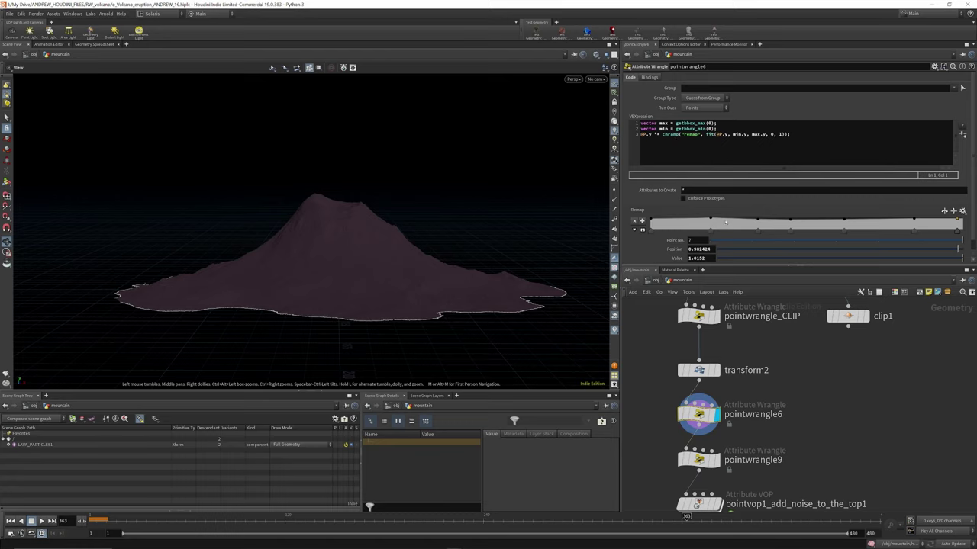
Review heightfield_remap5 and its height ramp, tracing the network from there down to the polygon conversion.
{"action": "scroll", "coordinate": [744, 349], "scroll_direction": "down", "scroll_amount": 8}
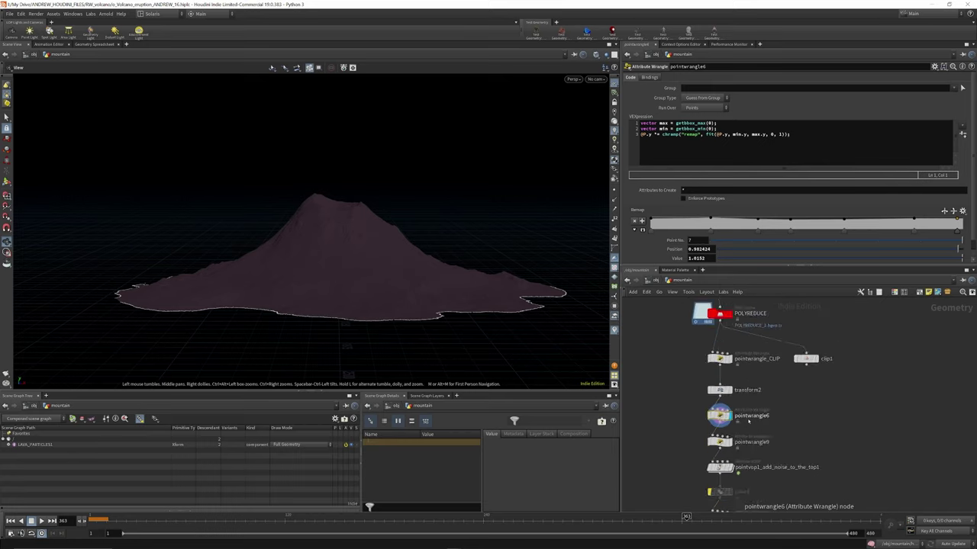
{"action": "scroll", "coordinate": [740, 418], "scroll_direction": "up", "scroll_amount": 6}
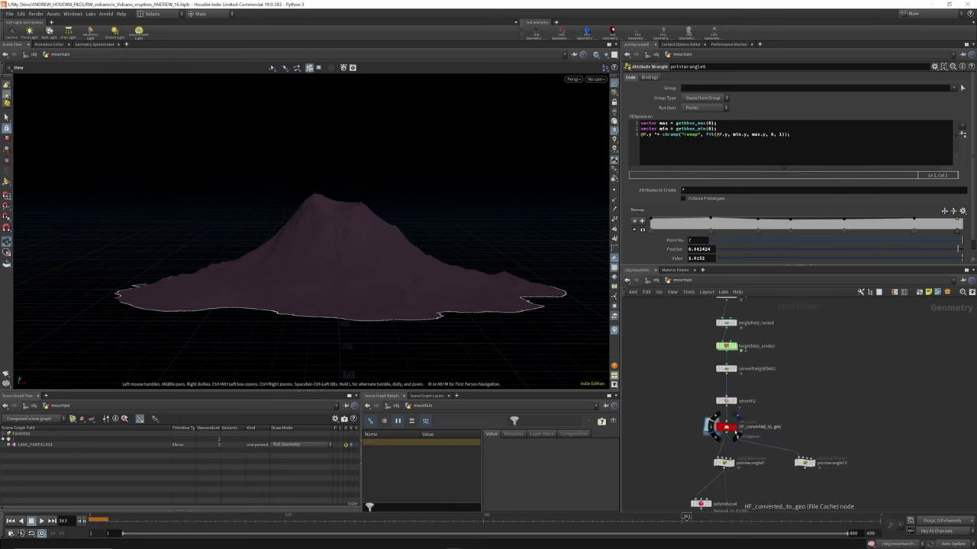
{"action": "scroll", "coordinate": [723, 390], "scroll_direction": "up", "scroll_amount": 2}
{"action": "left_click", "coordinate": [721, 351]}
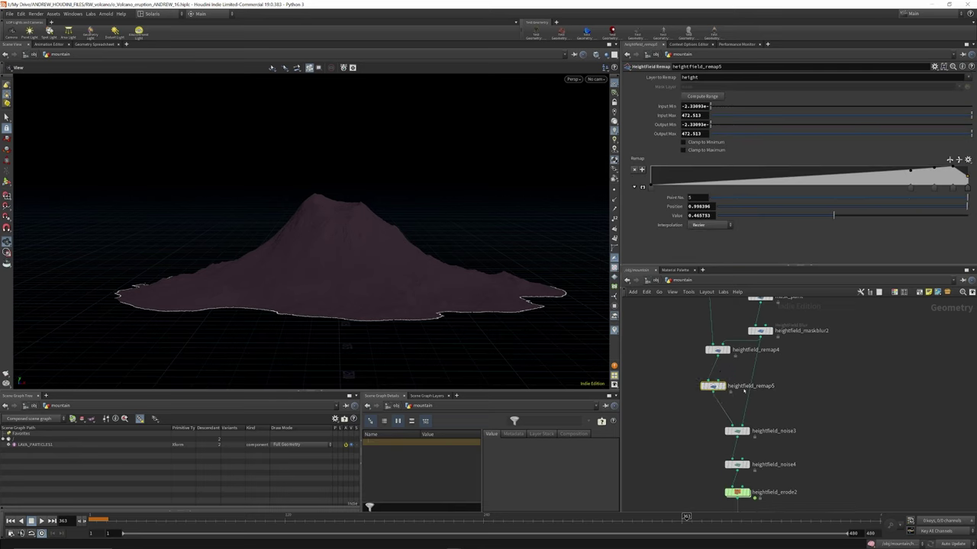
{"action": "scroll", "coordinate": [745, 324], "scroll_direction": "down", "scroll_amount": 3}
{"action": "scroll", "coordinate": [745, 323], "scroll_direction": "down", "scroll_amount": 2}
{"action": "scroll", "coordinate": [750, 398], "scroll_direction": "up", "scroll_amount": 4}
{"action": "scroll", "coordinate": [754, 338], "scroll_direction": "down", "scroll_amount": 3}
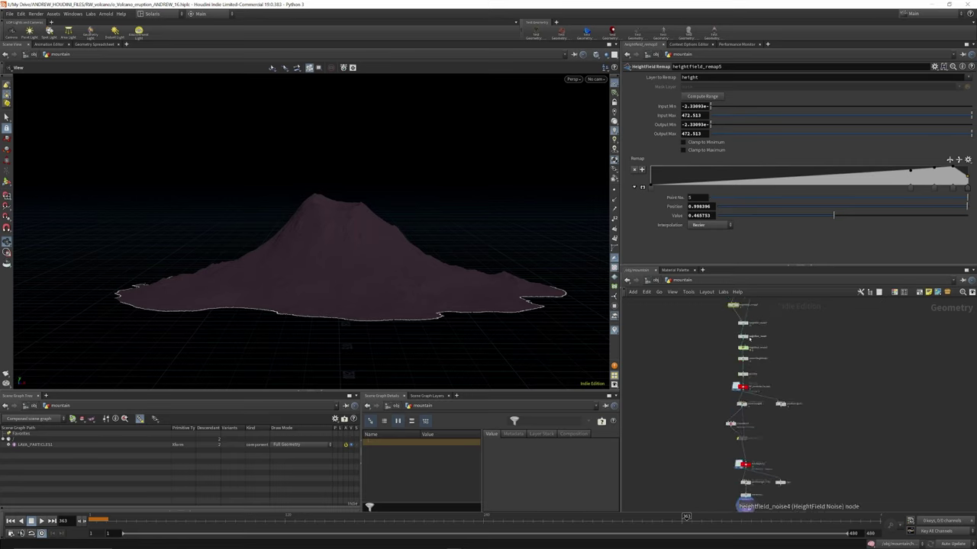
{"action": "scroll", "coordinate": [758, 399], "scroll_direction": "down", "scroll_amount": 2}
{"action": "scroll", "coordinate": [758, 400], "scroll_direction": "up", "scroll_amount": 6}
{"action": "scroll", "coordinate": [759, 427], "scroll_direction": "down", "scroll_amount": 3}
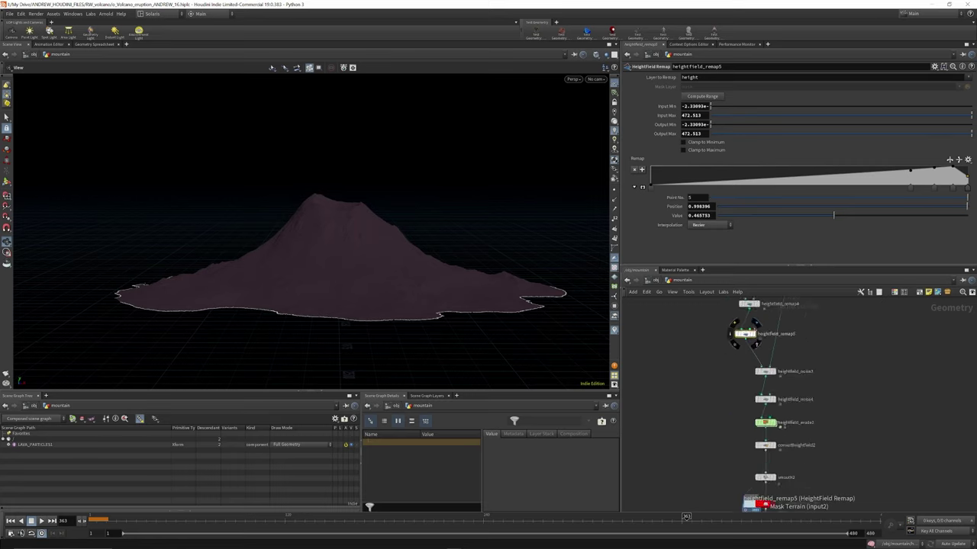
{"action": "scroll", "coordinate": [759, 427], "scroll_direction": "up", "scroll_amount": 5}
{"action": "scroll", "coordinate": [759, 427], "scroll_direction": "down", "scroll_amount": 3}
{"action": "scroll", "coordinate": [755, 405], "scroll_direction": "up", "scroll_amount": 5}
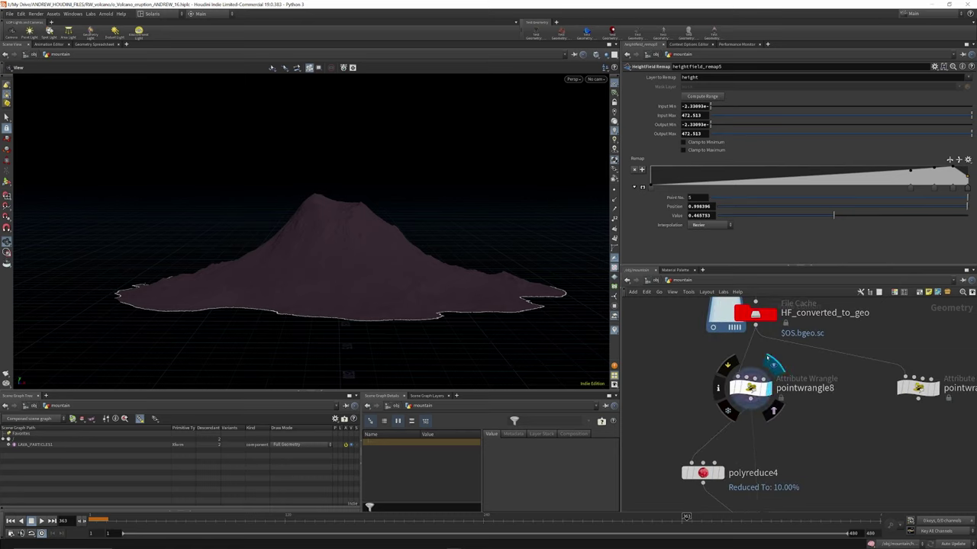
Display the pointwrangle8 result and compare it with the clipped mesh of pointwrangle_CLIP.
{"action": "left_click", "coordinate": [772, 363]}
{"action": "scroll", "coordinate": [770, 374], "scroll_direction": "down", "scroll_amount": 4}
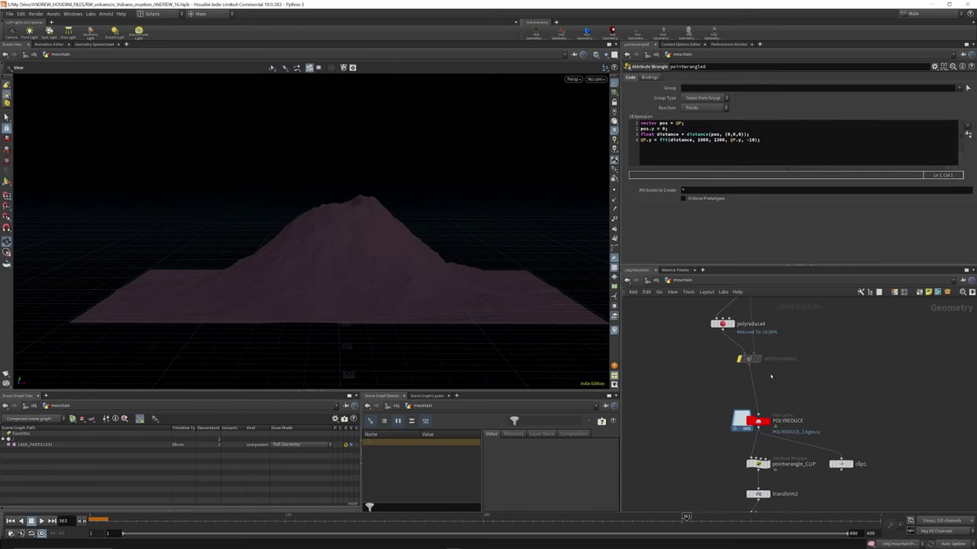
{"action": "scroll", "coordinate": [771, 376], "scroll_direction": "down", "scroll_amount": 3}
{"action": "scroll", "coordinate": [764, 438], "scroll_direction": "up", "scroll_amount": 4}
{"action": "left_click", "coordinate": [770, 411]}
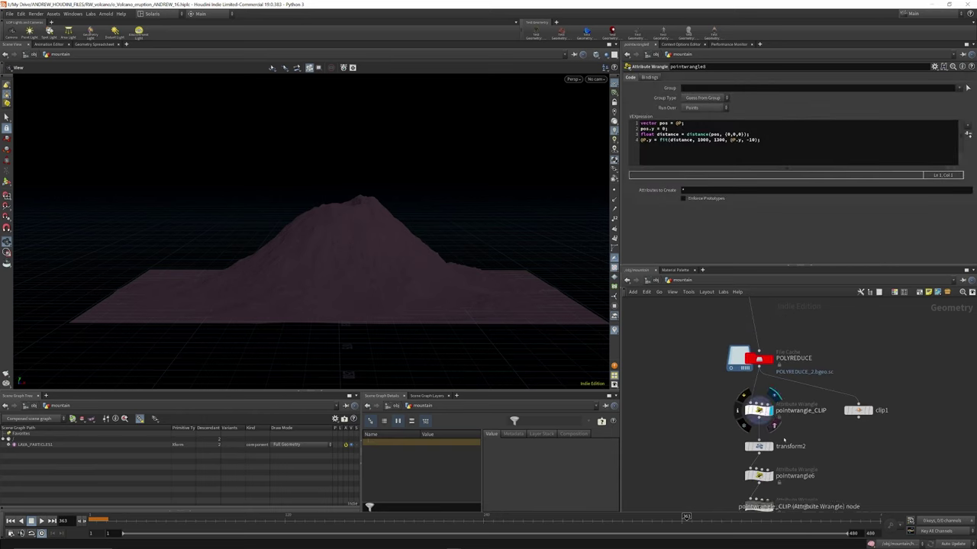
Display pointwrangle6 and show its height remap code and ramp.
{"action": "scroll", "coordinate": [784, 440], "scroll_direction": "down", "scroll_amount": 4}
{"action": "scroll", "coordinate": [782, 461], "scroll_direction": "up", "scroll_amount": 5}
{"action": "left_click", "coordinate": [771, 453]}
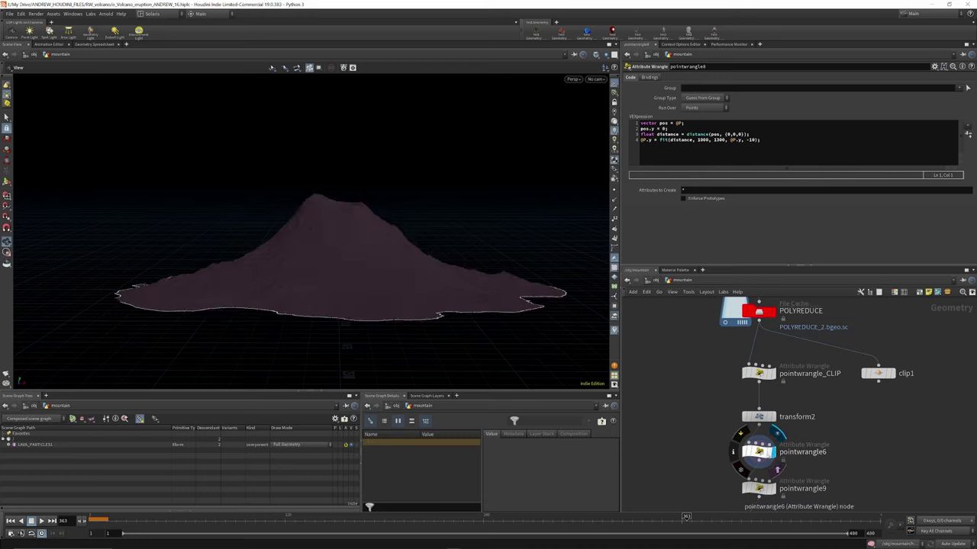
{"action": "left_click", "coordinate": [759, 452]}
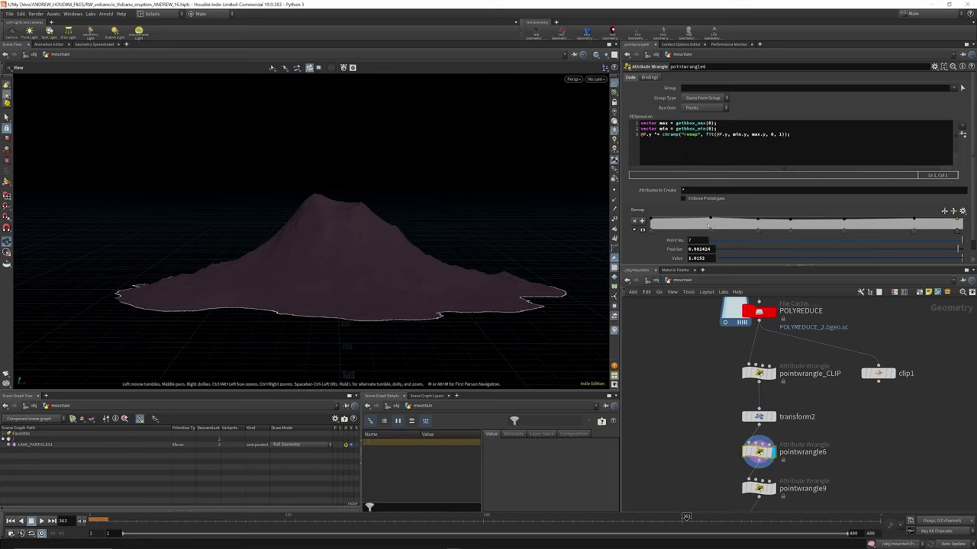
Adjust the control points in the lower half of pointwrangle6's remap ramp and add one beyond the middle.
{"action": "left_click", "coordinate": [710, 225]}
{"action": "left_click_drag", "start_coordinate": [711, 224], "coordinate": [754, 221]}
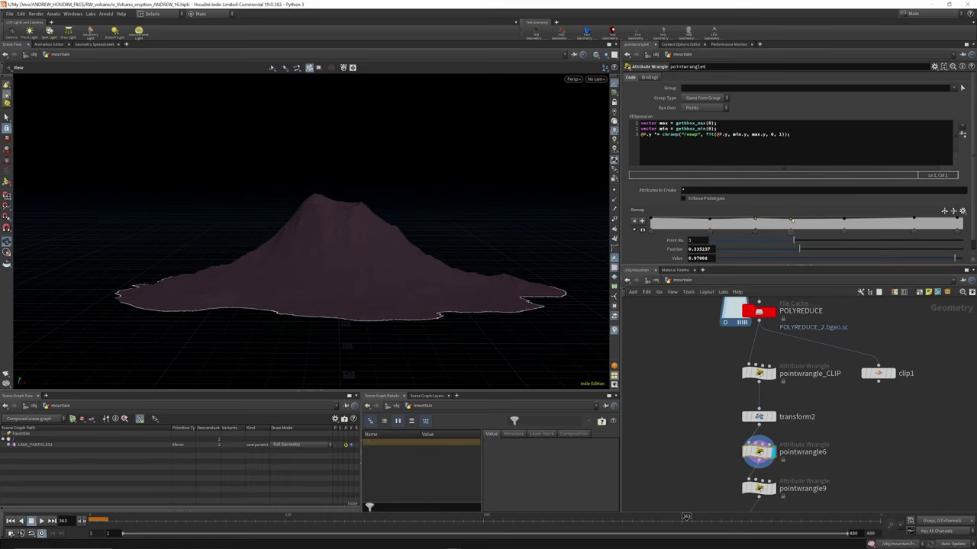
{"action": "left_click", "coordinate": [791, 220]}
{"action": "left_click_drag", "start_coordinate": [791, 220], "coordinate": [819, 221]}
{"action": "left_click", "coordinate": [818, 221]}
Try a stepped remap ramp with many uneven points at its low end to terrace the lower slopes.
{"action": "left_click_drag", "start_coordinate": [651, 220], "coordinate": [757, 222]}
{"action": "left_click", "coordinate": [721, 222]}
{"action": "left_click", "coordinate": [743, 221]}
{"action": "left_click", "coordinate": [752, 220]}
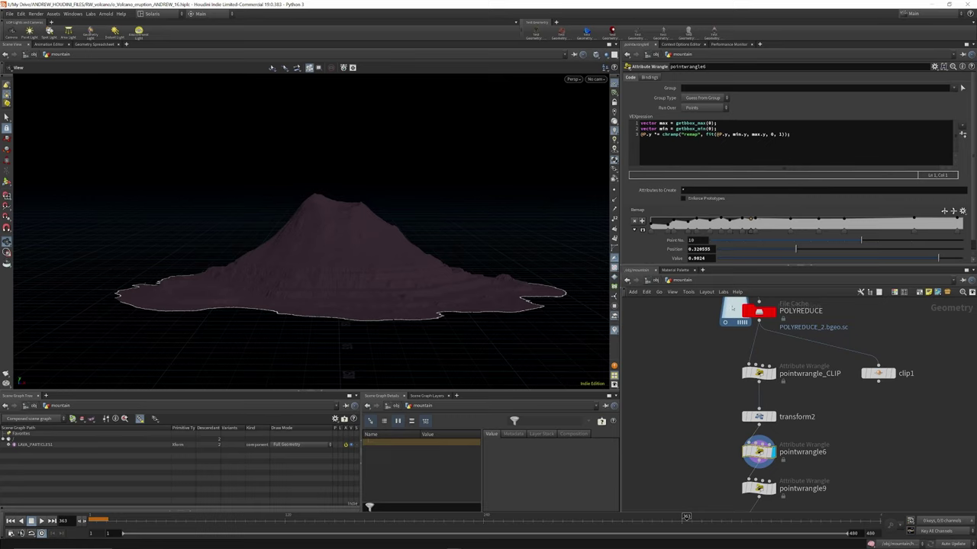
Undo the recent stepped changes to the remap ramp of pointwrangle6.
{"action": "key", "text": "ctrl+z"}
{"action": "key", "text": "ctrl+z"}
{"action": "key", "text": "ctrl+z"}
{"action": "key", "text": "ctrl+z"}
{"action": "key", "text": "ctrl+z"}
{"action": "key", "text": "ctrl+z"}
{"action": "key", "text": "ctrl+z"}
{"action": "key", "text": "ctrl+z"}
{"action": "key", "text": "ctrl+z"}
{"action": "key", "text": "ctrl+z"}
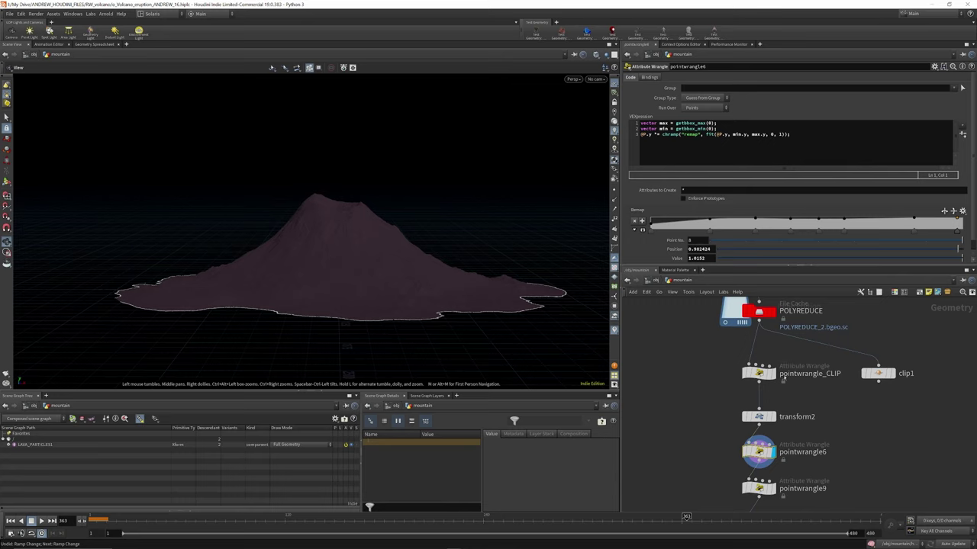
{"action": "scroll", "coordinate": [773, 345], "scroll_direction": "down", "scroll_amount": 2}
{"action": "scroll", "coordinate": [781, 437], "scroll_direction": "up", "scroll_amount": 4}
{"action": "left_click_drag", "start_coordinate": [748, 396], "coordinate": [748, 391]}
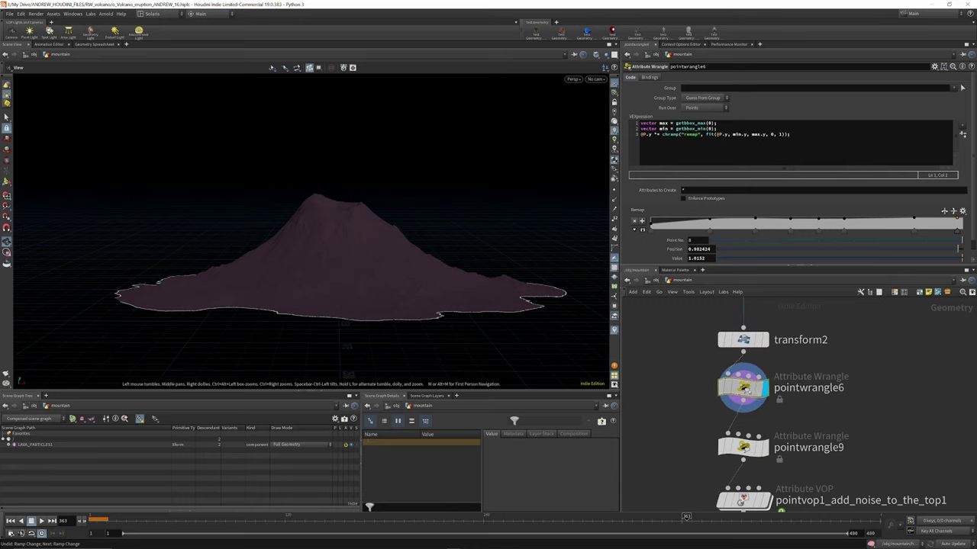
Display pointwrangle9 and switch its bypass on and off to compare its effect on the mountain.
{"action": "left_click_drag", "start_coordinate": [747, 342], "coordinate": [747, 326]}
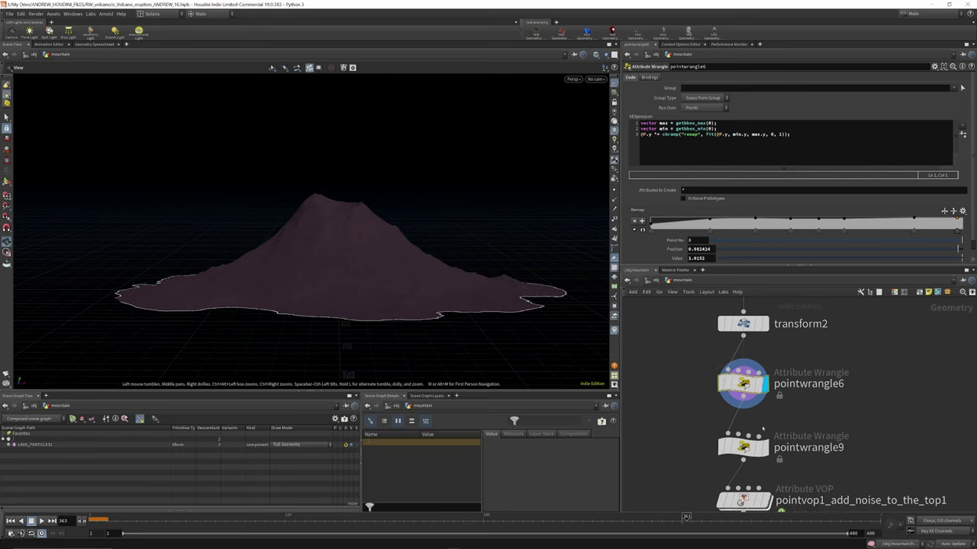
{"action": "mouse_move", "coordinate": [744, 450]}
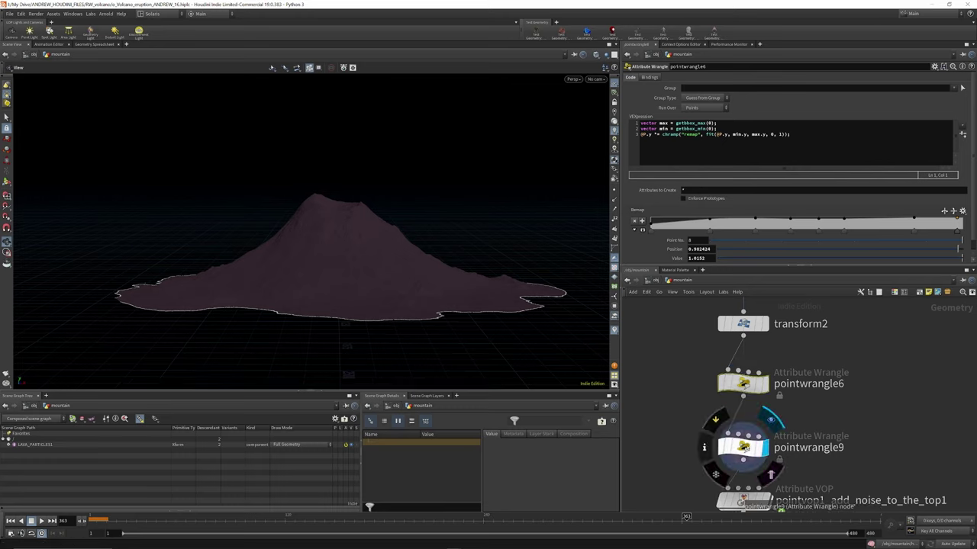
{"action": "left_click", "coordinate": [744, 449]}
{"action": "left_click", "coordinate": [715, 421]}
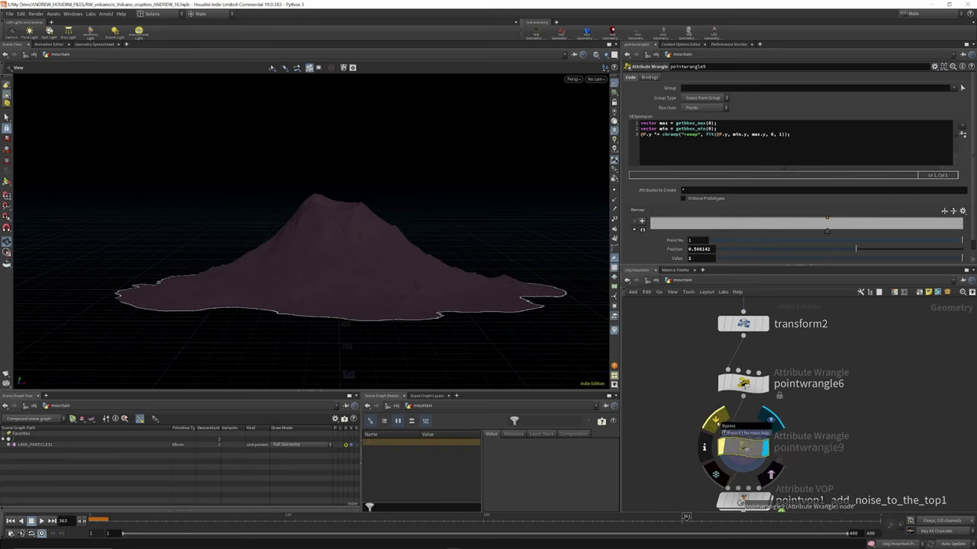
{"action": "left_click", "coordinate": [717, 421]}
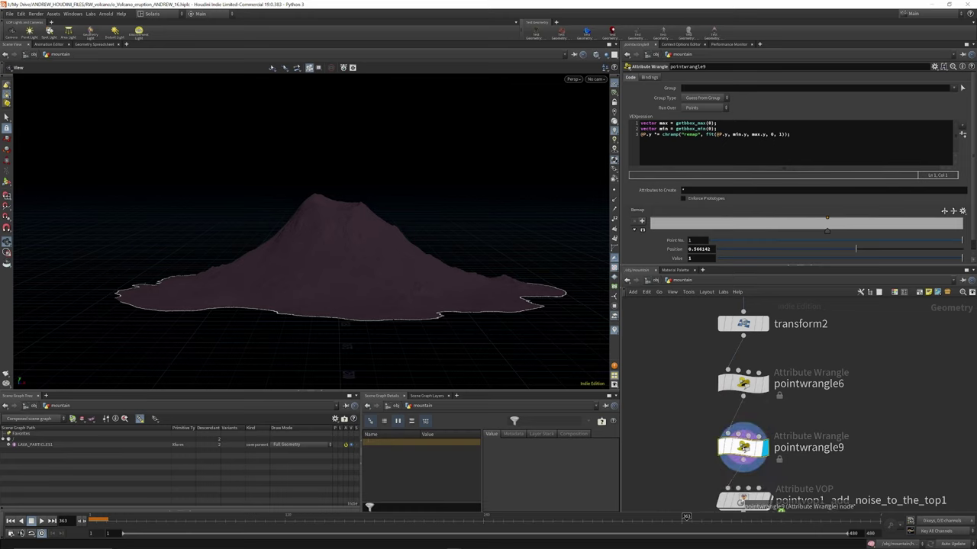
Add control points at the low end of pointwrangle9's remap ramp and adjust its middle and upper points.
{"action": "mouse_move", "coordinate": [744, 448]}
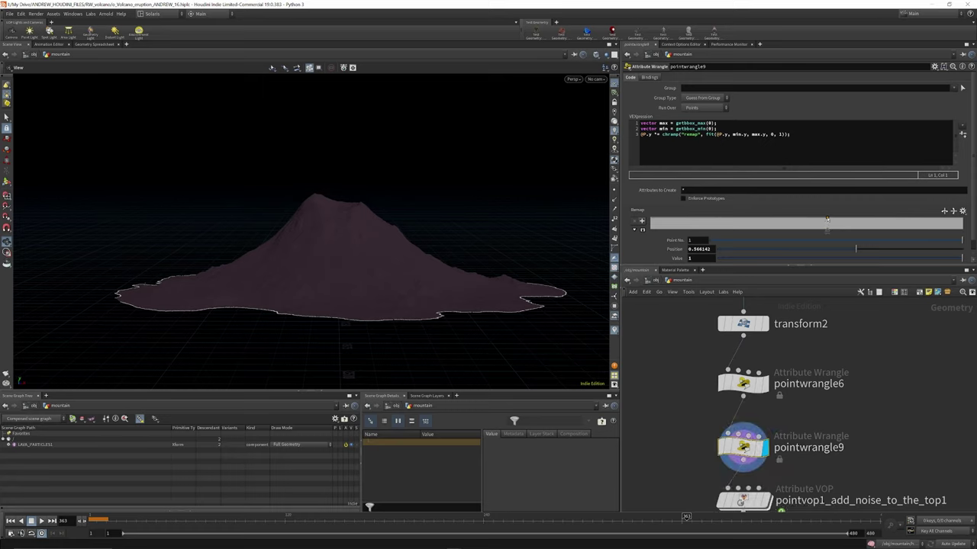
{"action": "left_click_drag", "start_coordinate": [827, 220], "coordinate": [827, 218]}
{"action": "left_click_drag", "start_coordinate": [693, 220], "coordinate": [656, 219]}
{"action": "left_click", "coordinate": [652, 220]}
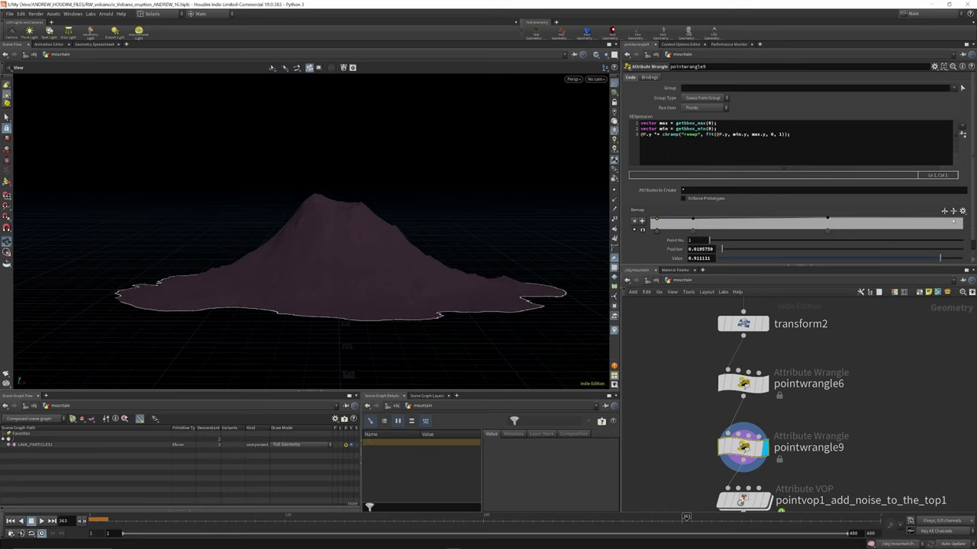
{"action": "mouse_move", "coordinate": [962, 220]}
{"action": "left_mouse_down"}
{"action": "mouse_move", "coordinate": [960, 233]}
{"action": "mouse_move", "coordinate": [951, 219]}
{"action": "left_mouse_up"}
{"action": "left_click_drag", "start_coordinate": [864, 220], "coordinate": [867, 205]}
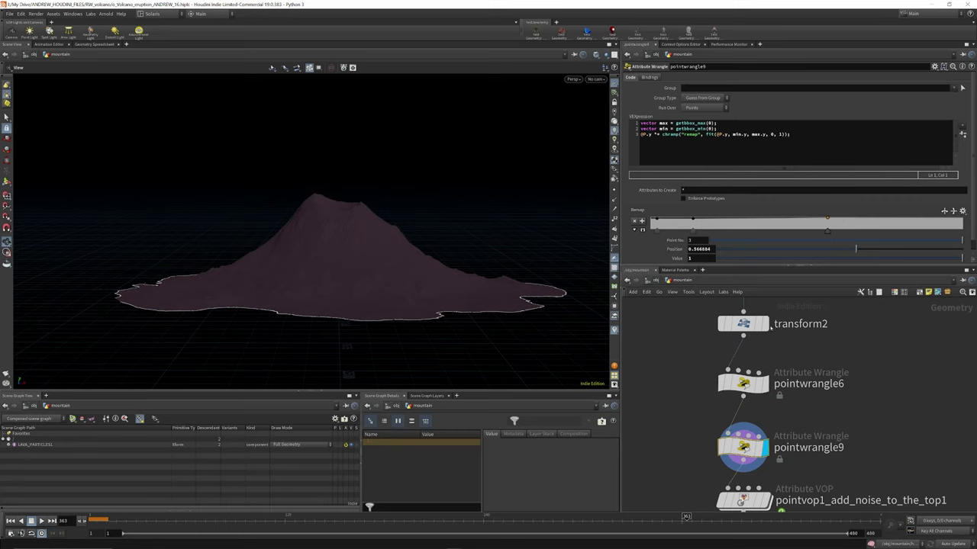
Display pointvop1_add_noise_to_the_top1 and open its VOP network, shifting the turbnoise1 node slightly for a clearer layout.
{"action": "scroll", "coordinate": [768, 315], "scroll_direction": "down", "scroll_amount": 2}
{"action": "scroll", "coordinate": [768, 325], "scroll_direction": "down", "scroll_amount": 1}
{"action": "scroll", "coordinate": [786, 447], "scroll_direction": "up", "scroll_amount": 2}
{"action": "left_click", "coordinate": [757, 419]}
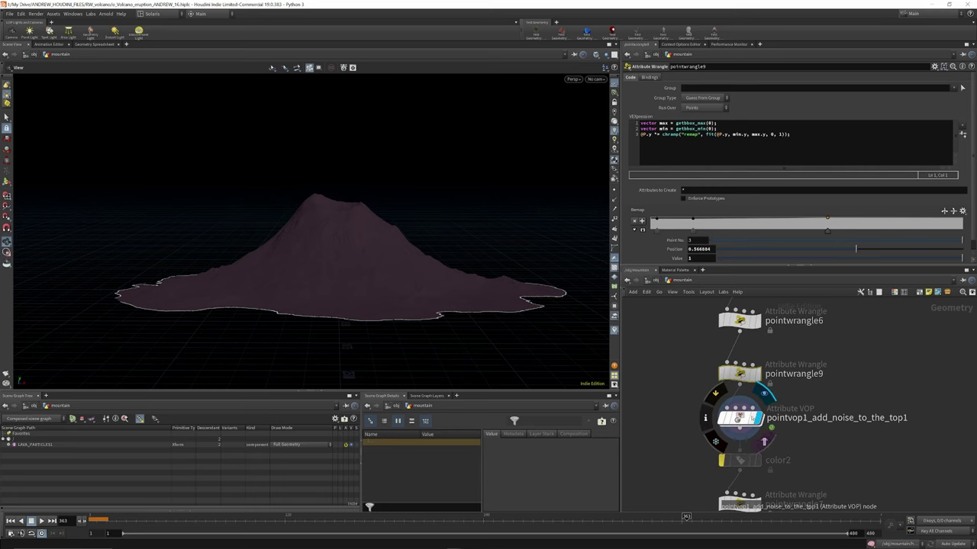
{"action": "double_click", "coordinate": [739, 418]}
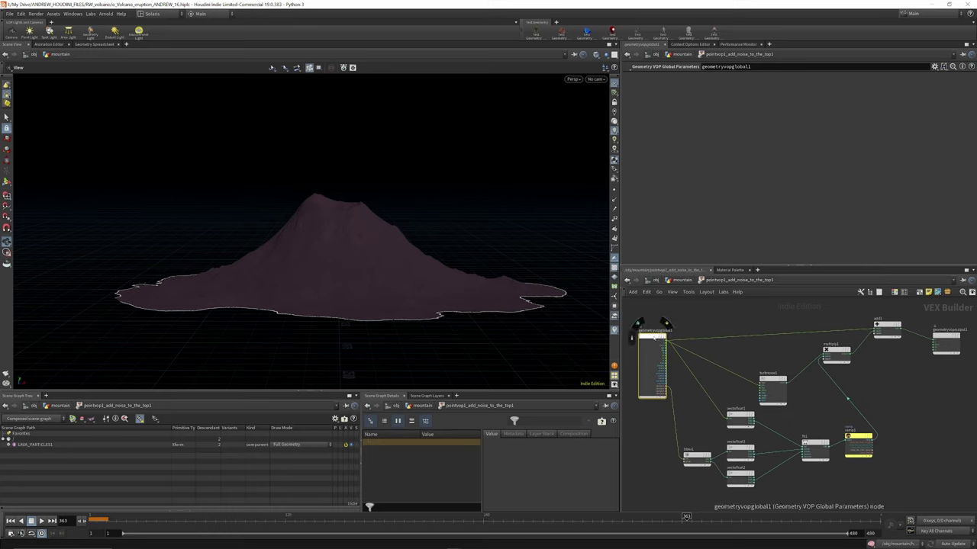
{"action": "left_click_drag", "start_coordinate": [773, 390], "coordinate": [765, 378]}
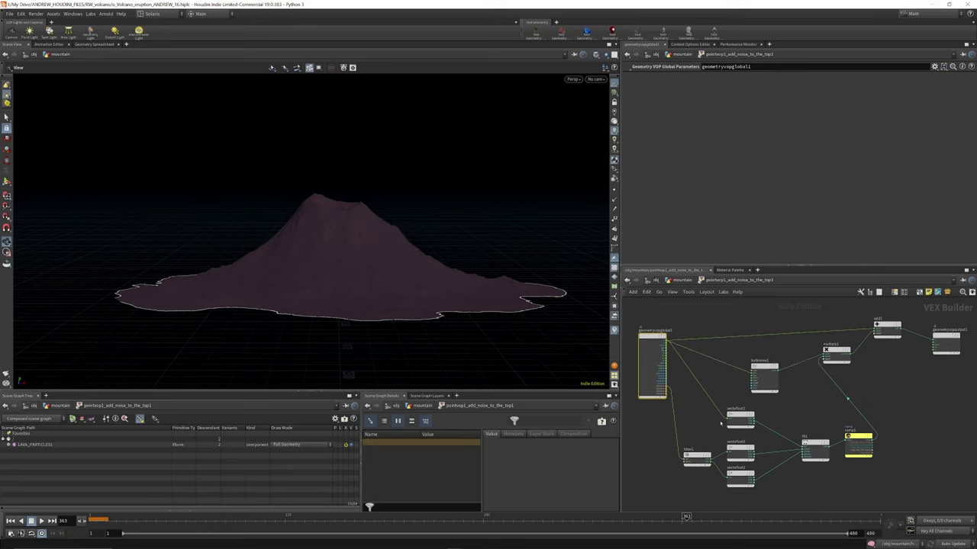
Examine the noise, fit and ramp nodes with ramp1's parameters, and return to the mountain network.
{"action": "scroll", "coordinate": [681, 349], "scroll_direction": "up", "scroll_amount": 4}
{"action": "scroll", "coordinate": [669, 308], "scroll_direction": "down", "scroll_amount": 4}
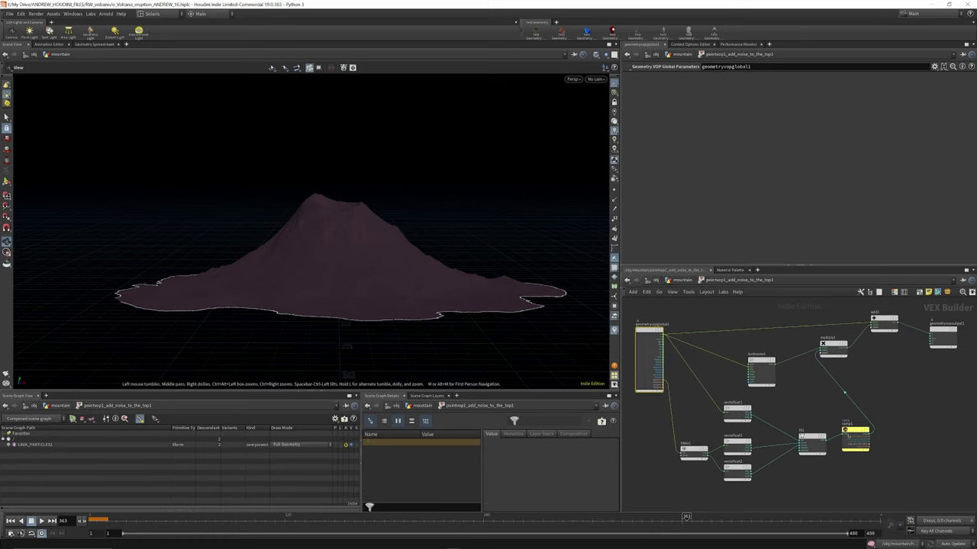
{"action": "scroll", "coordinate": [850, 435], "scroll_direction": "up", "scroll_amount": 2}
{"action": "left_click", "coordinate": [845, 431]}
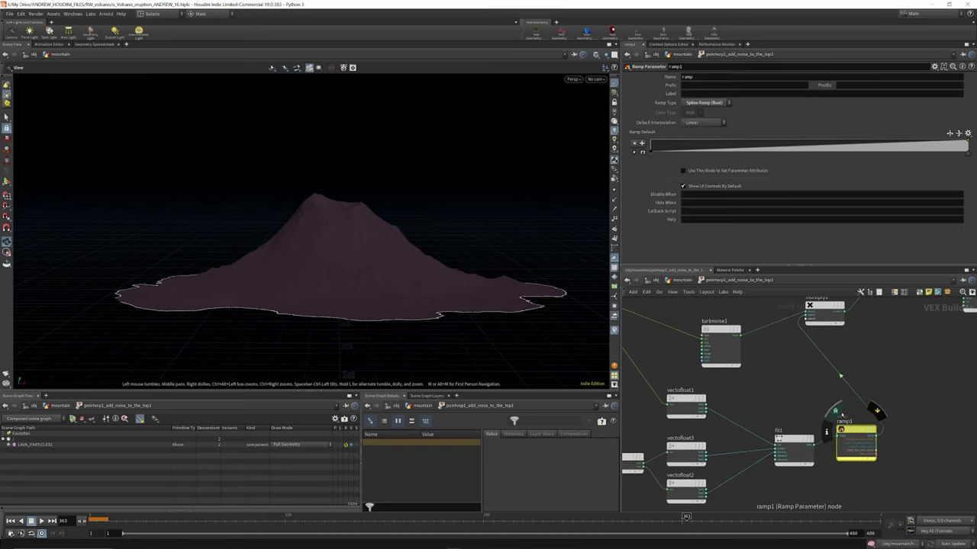
{"action": "key", "text": "h"}
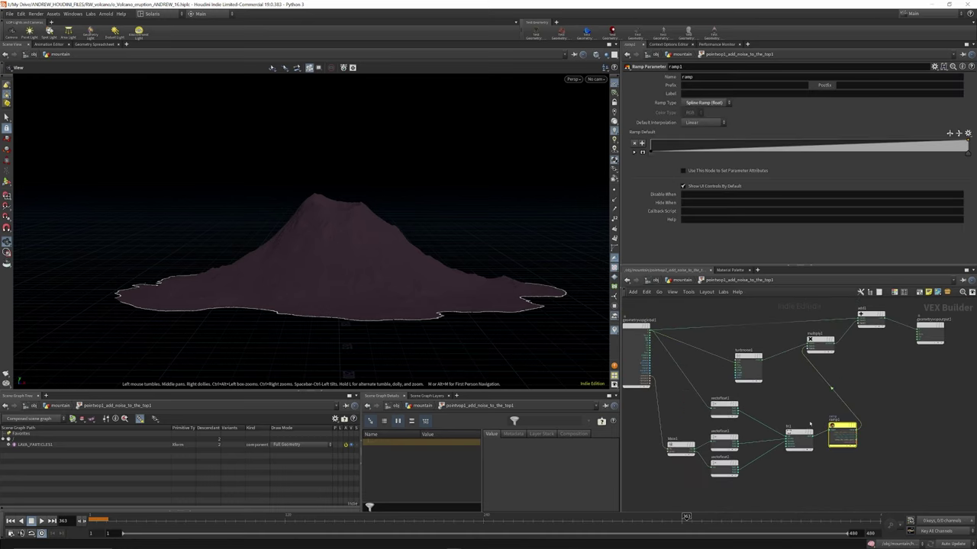
{"action": "left_click", "coordinate": [681, 279]}
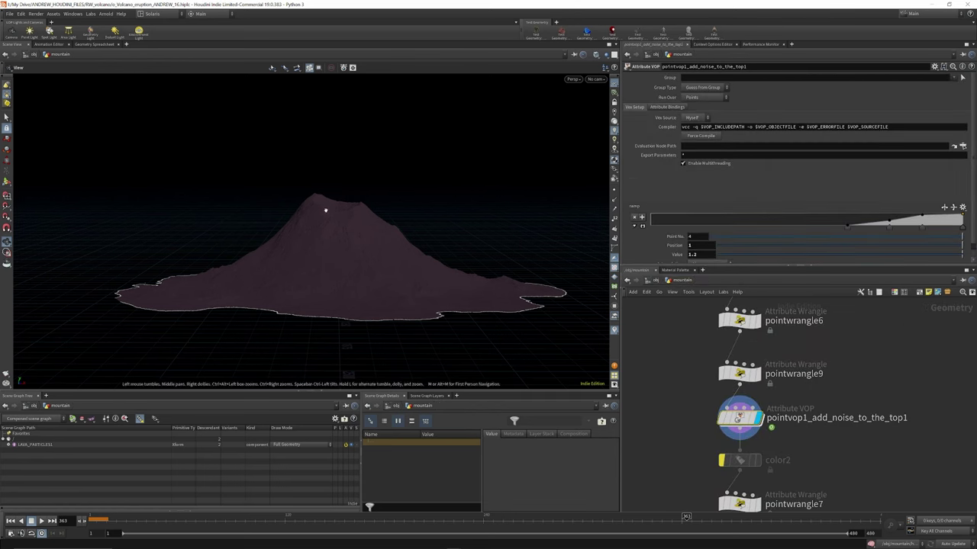
Try raising the low end of pointvop1_add_noise_to_the_top1's ramp while viewing the crater, and undo that change.
{"action": "scroll", "coordinate": [326, 210], "scroll_direction": "up", "scroll_amount": 10}
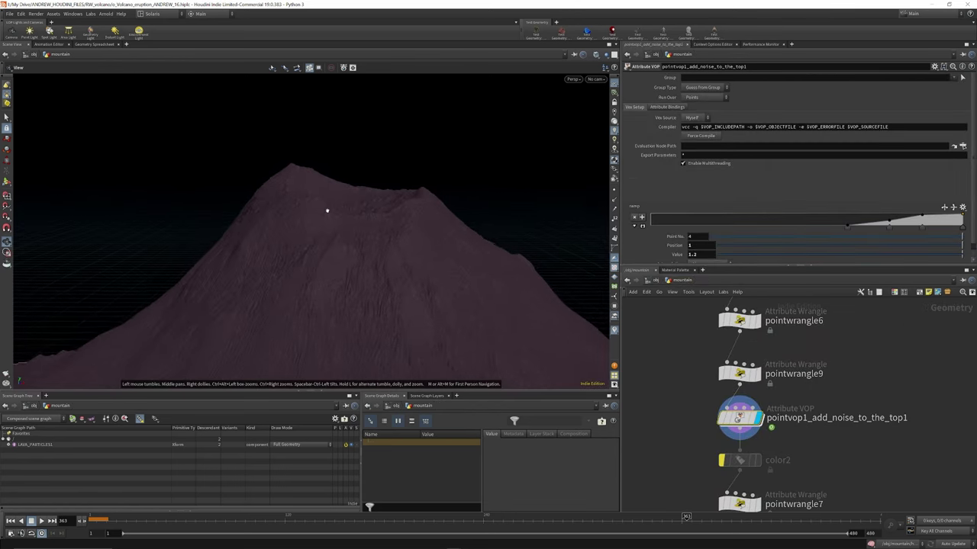
{"action": "scroll", "coordinate": [327, 211], "scroll_direction": "up", "scroll_amount": 1}
{"action": "scroll", "coordinate": [328, 212], "scroll_direction": "down", "scroll_amount": 3}
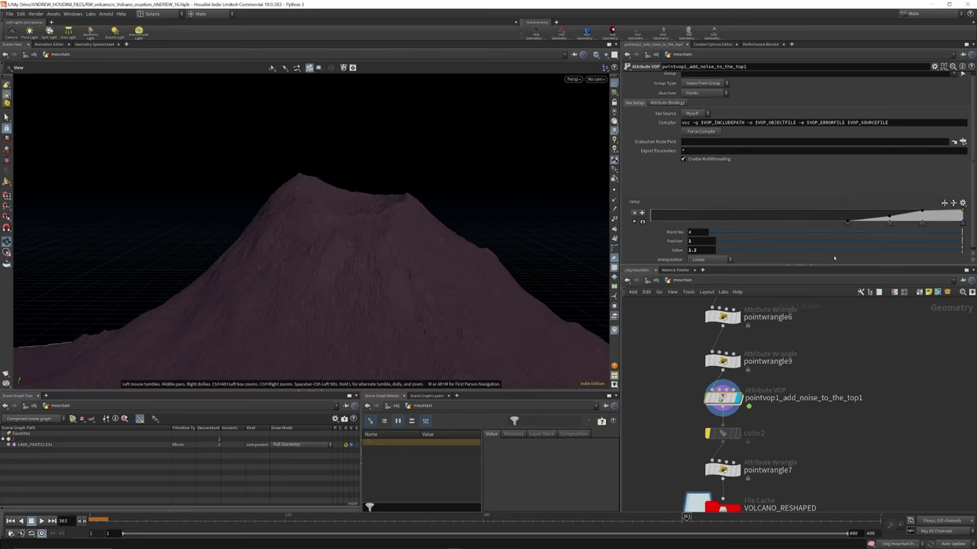
{"action": "mouse_move", "coordinate": [722, 397]}
{"action": "left_click_drag", "start_coordinate": [652, 222], "coordinate": [651, 209]}
{"action": "key", "text": "ctrl+z"}
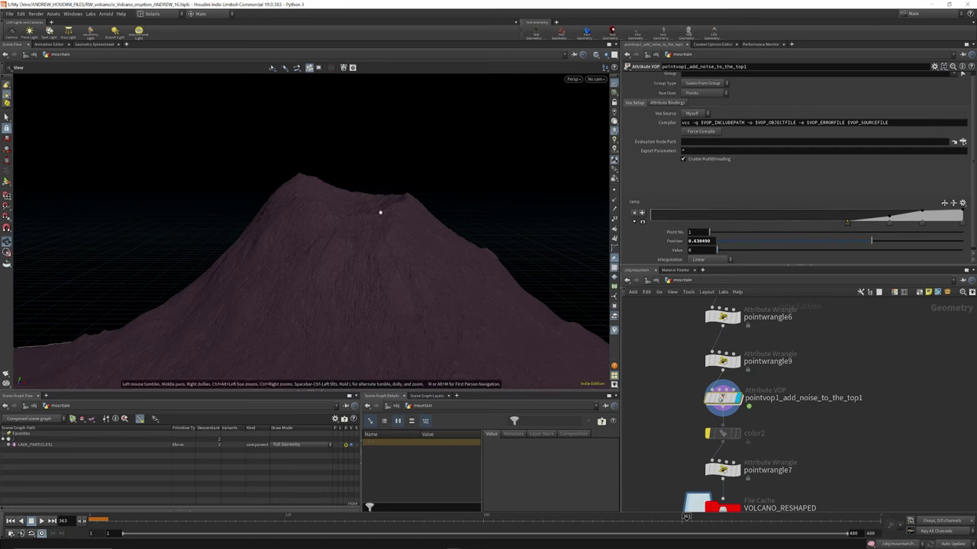
Try noise at the mountain's foot by raising the ramp's low end and adding a neighbouring point, and return the low end to 0.
{"action": "scroll", "coordinate": [397, 168], "scroll_direction": "down", "scroll_amount": 5}
{"action": "left_click_drag", "start_coordinate": [317, 319], "coordinate": [296, 355]}
{"action": "scroll", "coordinate": [151, 340], "scroll_direction": "up", "scroll_amount": 8}
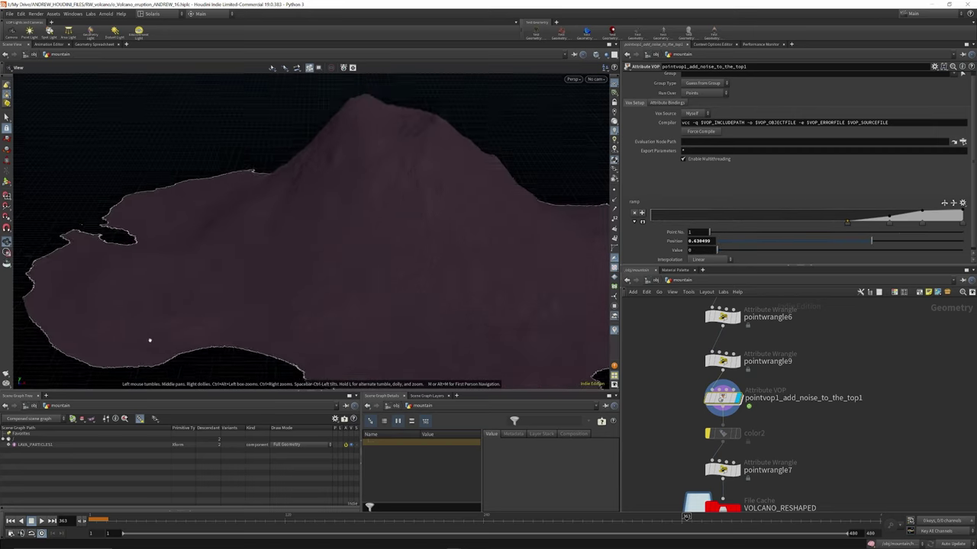
{"action": "left_click_drag", "start_coordinate": [478, 193], "coordinate": [180, 292]}
{"action": "left_click_drag", "start_coordinate": [654, 222], "coordinate": [655, 210]}
{"action": "left_click_drag", "start_coordinate": [689, 216], "coordinate": [714, 223]}
{"action": "left_click_drag", "start_coordinate": [655, 212], "coordinate": [650, 222]}
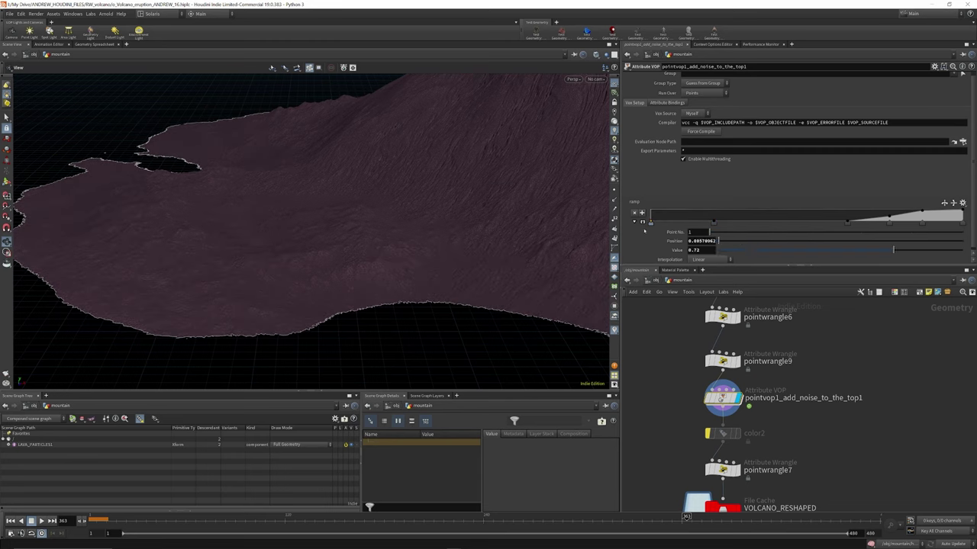
Display pointwrangle7 and show its width remap code and ramp.
{"action": "scroll", "coordinate": [283, 329], "scroll_direction": "down", "scroll_amount": 7}
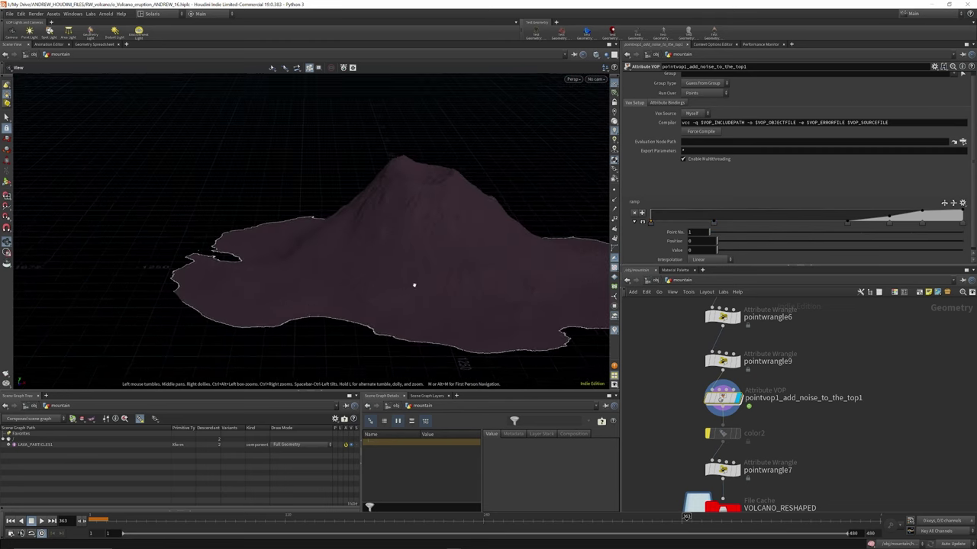
{"action": "scroll", "coordinate": [450, 254], "scroll_direction": "up", "scroll_amount": 7}
{"action": "scroll", "coordinate": [252, 231], "scroll_direction": "down", "scroll_amount": 4}
{"action": "left_click_drag", "start_coordinate": [297, 240], "coordinate": [416, 225]}
{"action": "scroll", "coordinate": [751, 410], "scroll_direction": "down", "scroll_amount": 5}
{"action": "scroll", "coordinate": [751, 410], "scroll_direction": "up", "scroll_amount": 5}
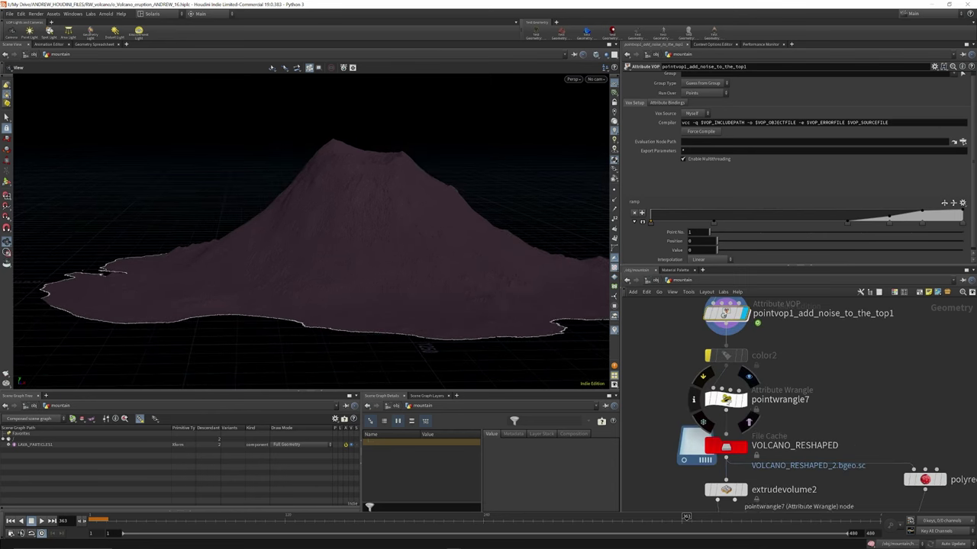
{"action": "left_click", "coordinate": [725, 399]}
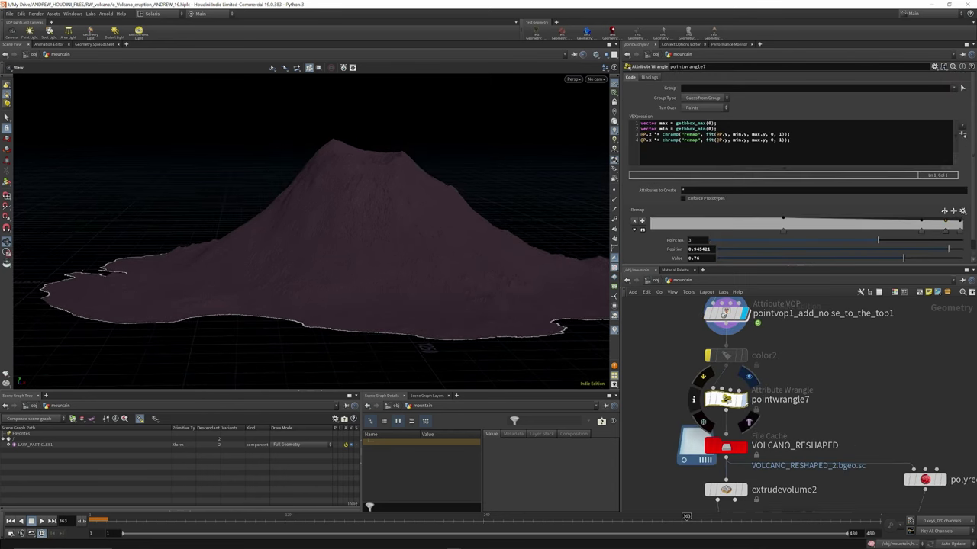
{"action": "left_click", "coordinate": [746, 401]}
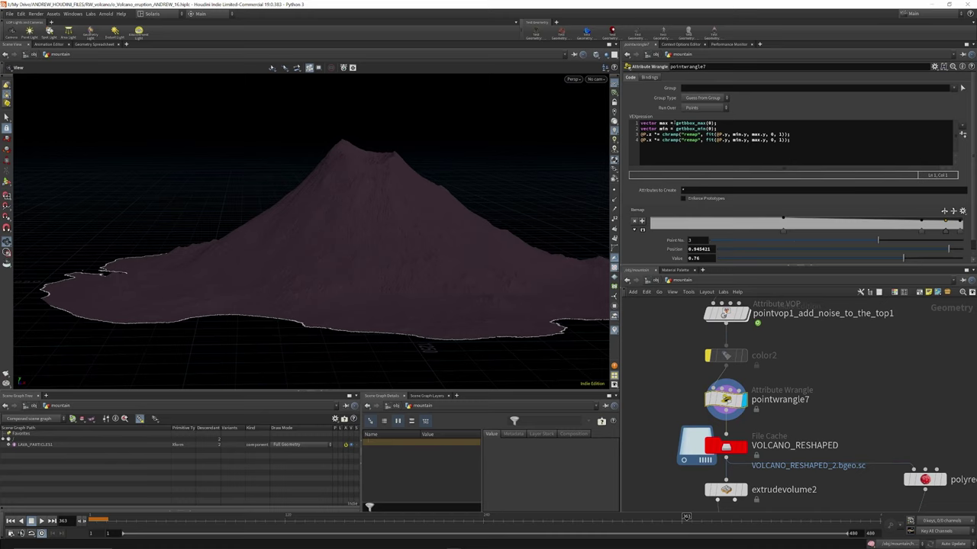
Compare the mountain's shape at pointvop1_add_noise_to_the_top1 and at pointwrangle7.
{"action": "scroll", "coordinate": [749, 382], "scroll_direction": "down", "scroll_amount": 3}
{"action": "scroll", "coordinate": [750, 342], "scroll_direction": "up", "scroll_amount": 3}
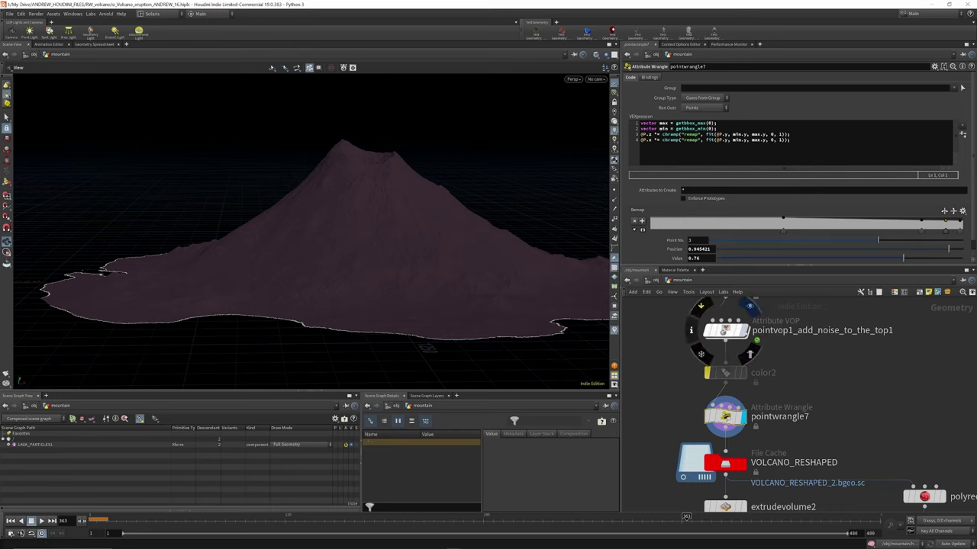
{"action": "left_click", "coordinate": [745, 332]}
{"action": "left_click", "coordinate": [747, 394]}
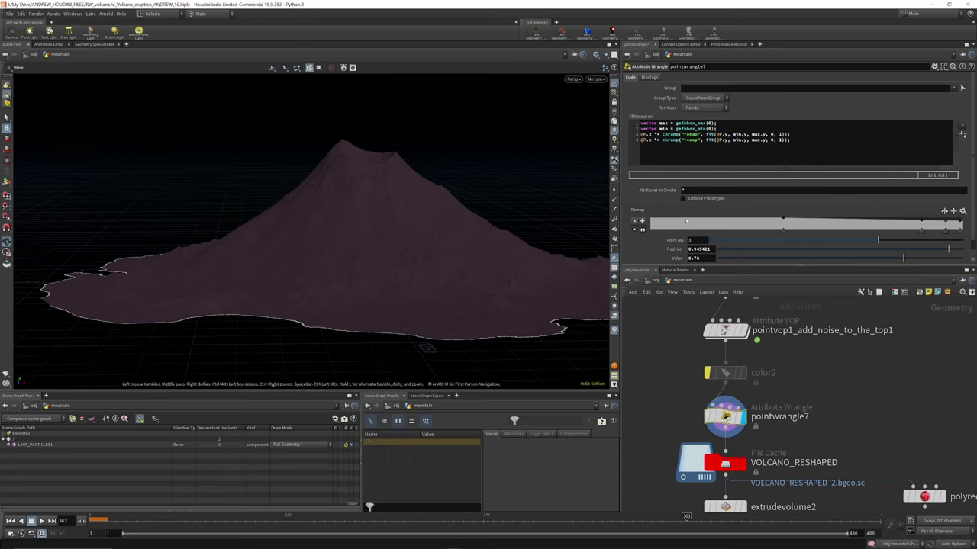
Raise the end point of pointwrangle7's remap ramp to 1 and delete the two control points just before it.
{"action": "left_click_drag", "start_coordinate": [684, 219], "coordinate": [783, 218]}
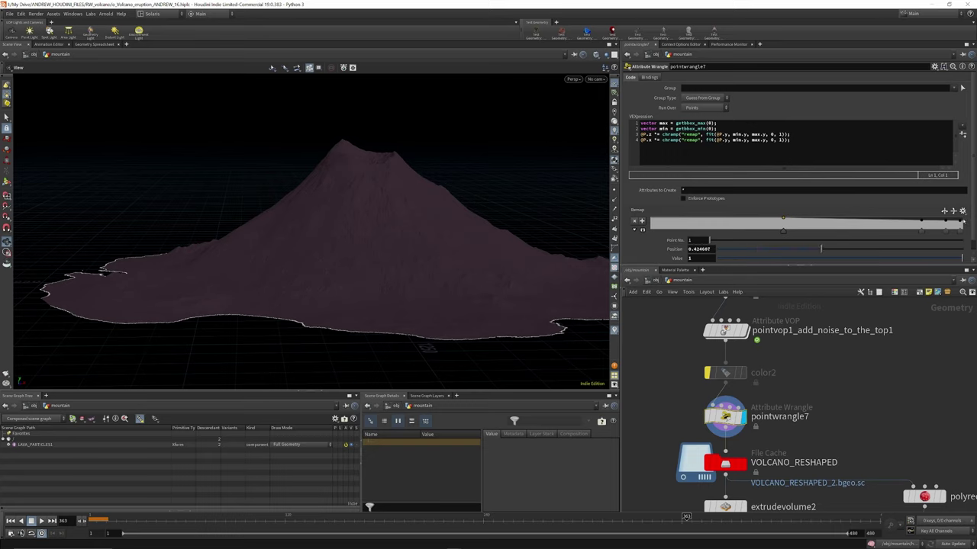
{"action": "left_click", "coordinate": [959, 221]}
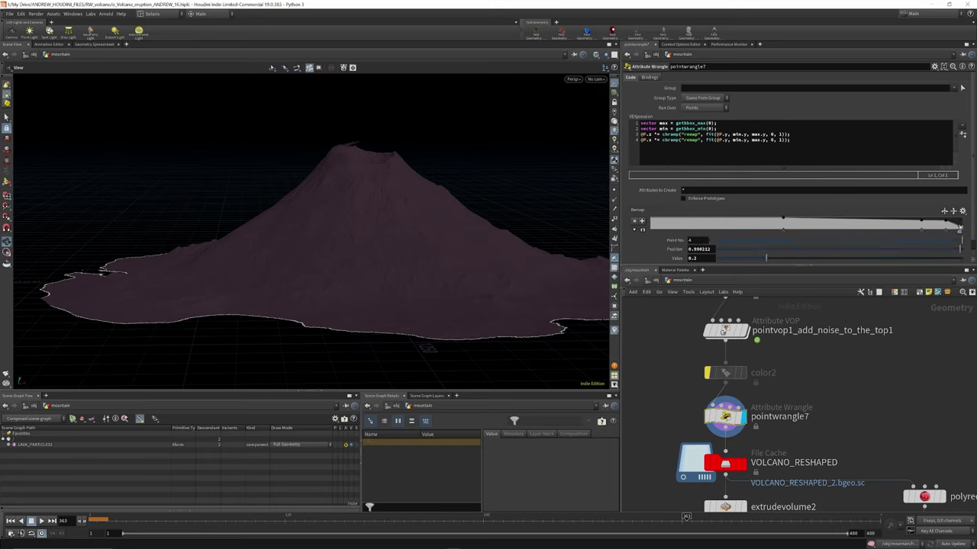
{"action": "left_click", "coordinate": [945, 222]}
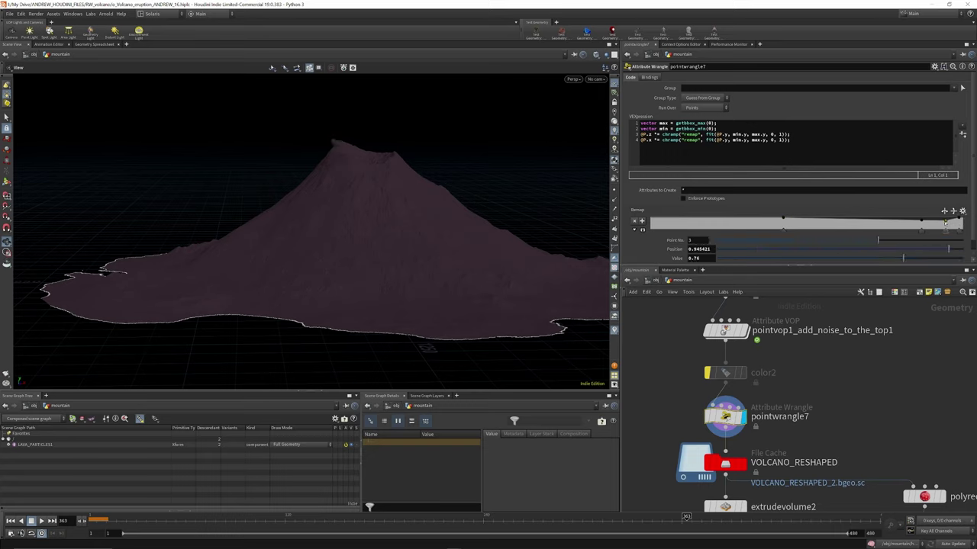
{"action": "key", "text": "Delete"}
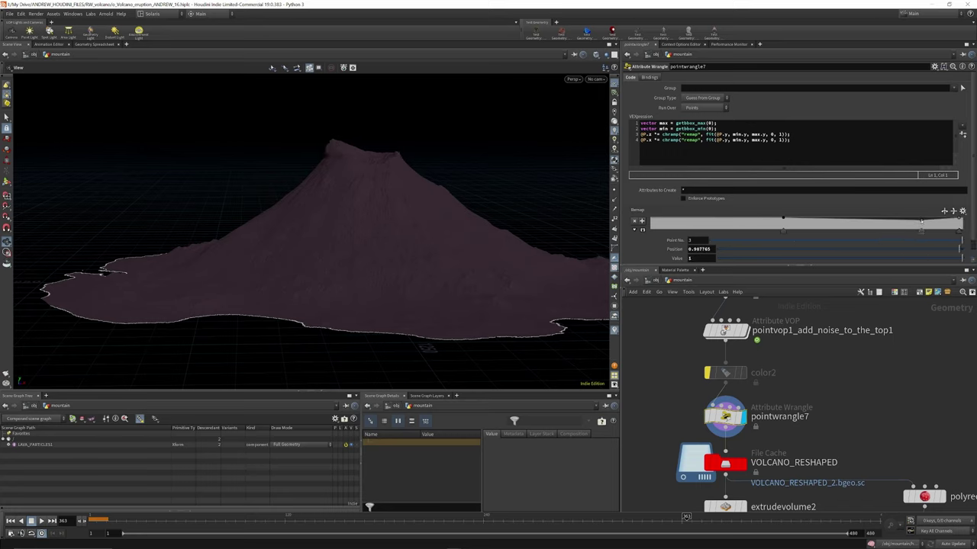
{"action": "left_click", "coordinate": [921, 221]}
{"action": "key", "text": "Delete"}
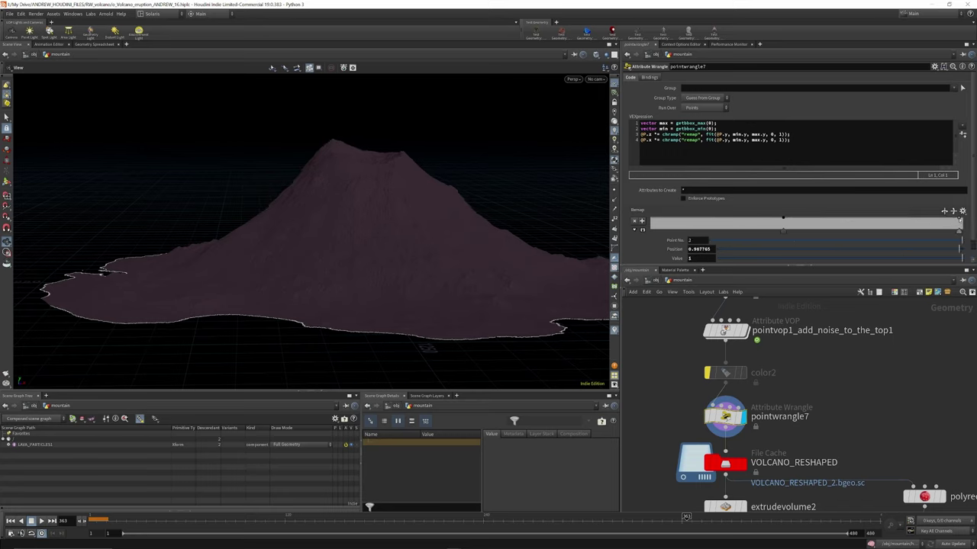
Taper pointwrangle7's ramp to about 0.76 at 0.80 and 0.62 at 0.91, checking volcano_reference_0030.jpg, and add low-end points.
{"action": "left_click_drag", "start_coordinate": [959, 222], "coordinate": [901, 224]}
{"action": "left_click_drag", "start_coordinate": [0, 35], "coordinate": [330, 205]}
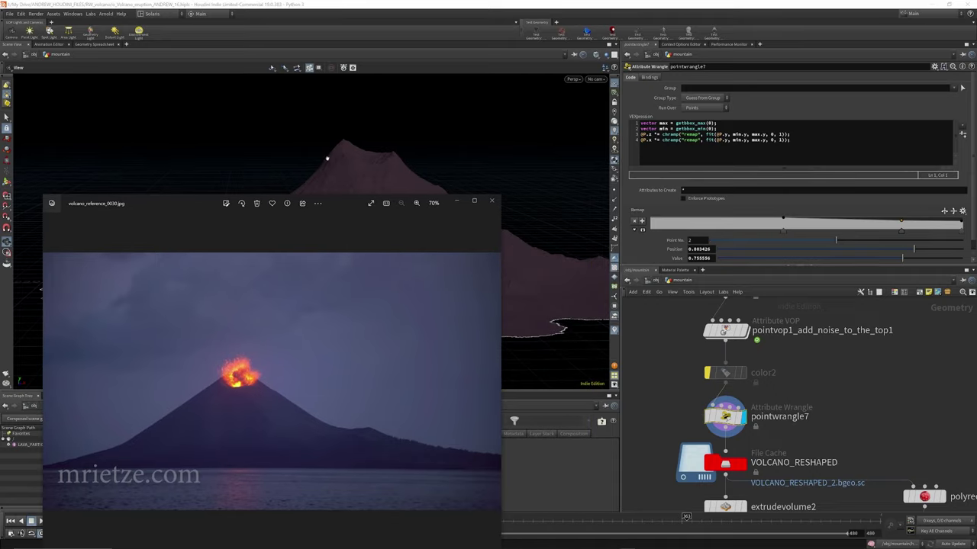
{"action": "left_click", "coordinate": [936, 221]}
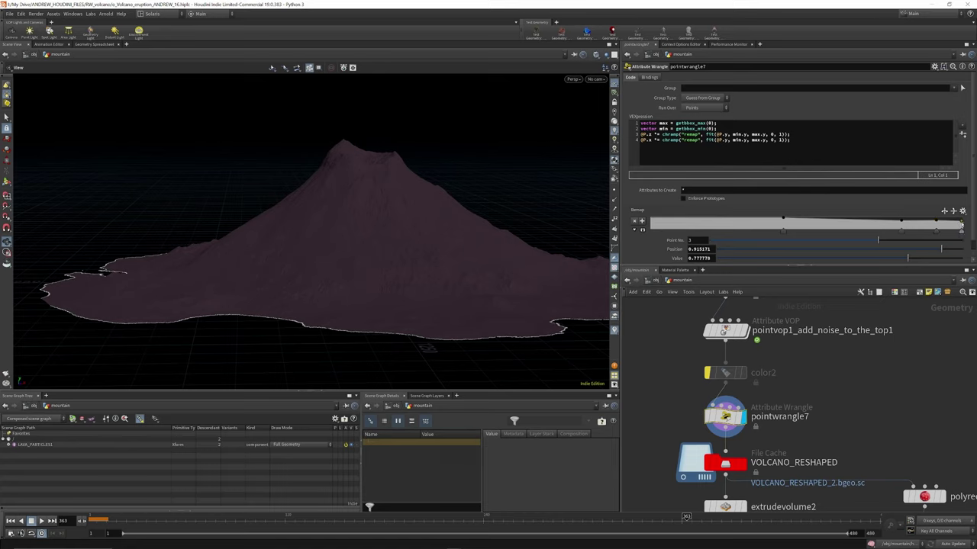
{"action": "left_click", "coordinate": [961, 225]}
{"action": "left_click_drag", "start_coordinate": [936, 222], "coordinate": [936, 225]}
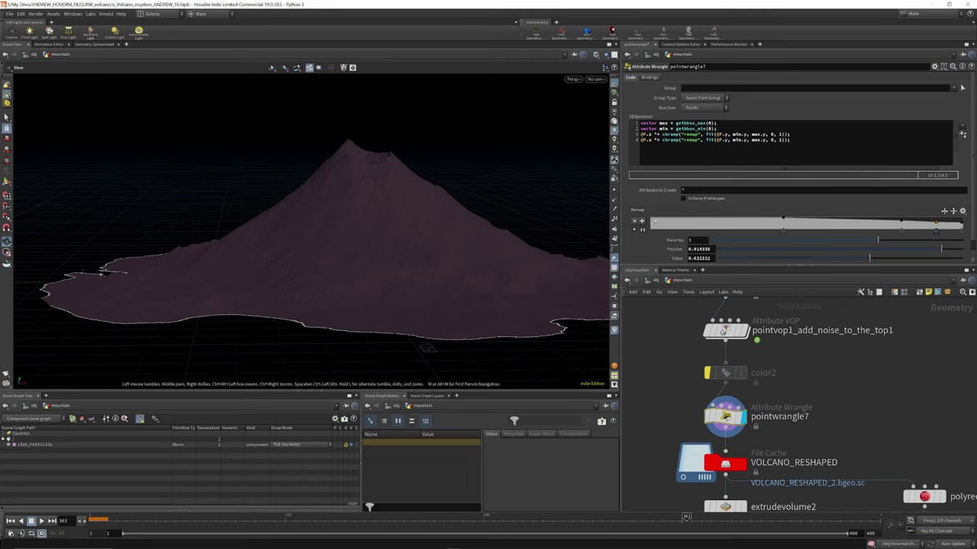
{"action": "left_click", "coordinate": [651, 221]}
{"action": "left_click_drag", "start_coordinate": [702, 219], "coordinate": [702, 220]}
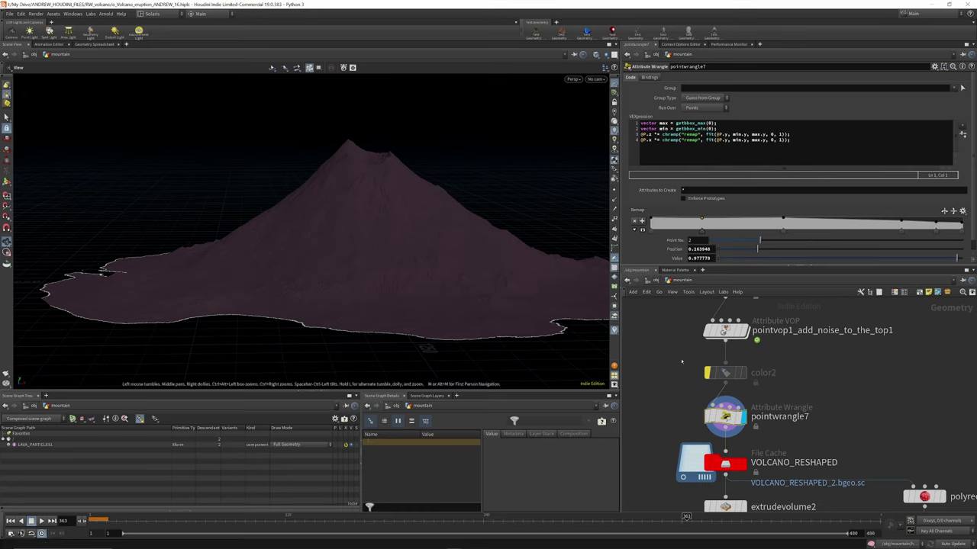
Display the VOLCANO_RESHAPED file cache below pointwrangle7.
{"action": "scroll", "coordinate": [786, 336], "scroll_direction": "down", "scroll_amount": 2}
{"action": "scroll", "coordinate": [772, 421], "scroll_direction": "up", "scroll_amount": 3}
{"action": "mouse_move", "coordinate": [737, 429]}
{"action": "left_click", "coordinate": [755, 401]}
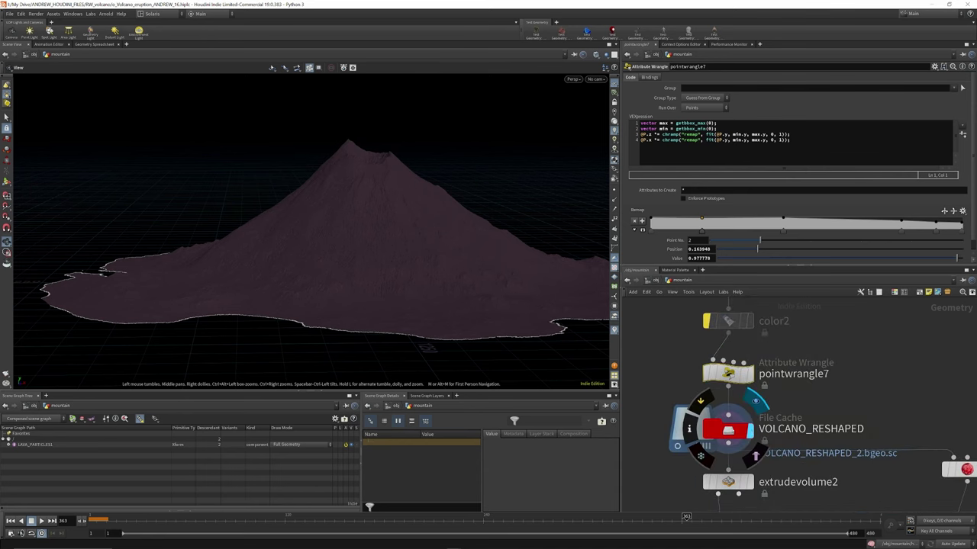
Display extrudevolume2 below the VOLCANO_RESHAPED cache and inspect the mountain's extruded base edge.
{"action": "left_click", "coordinate": [728, 430]}
{"action": "scroll", "coordinate": [740, 342], "scroll_direction": "down", "scroll_amount": 5}
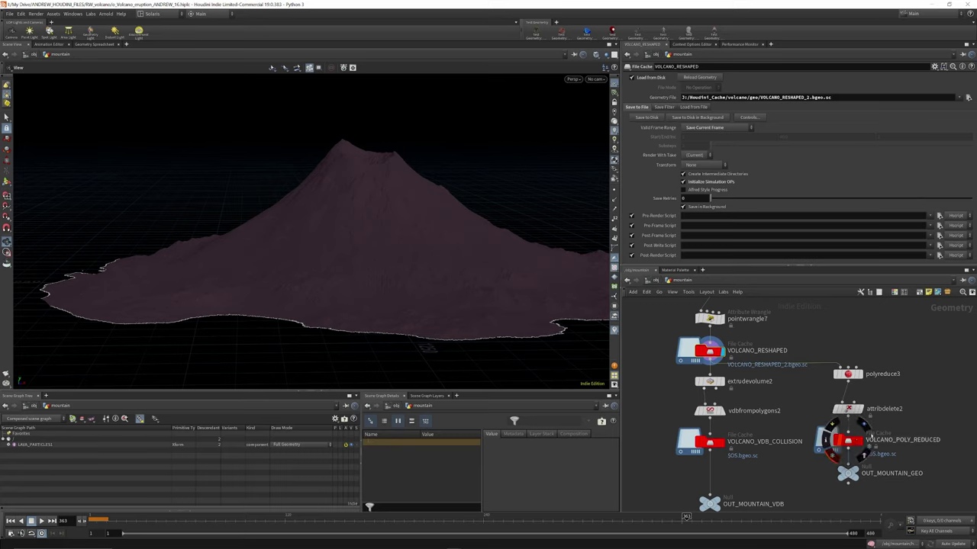
{"action": "left_click", "coordinate": [709, 381]}
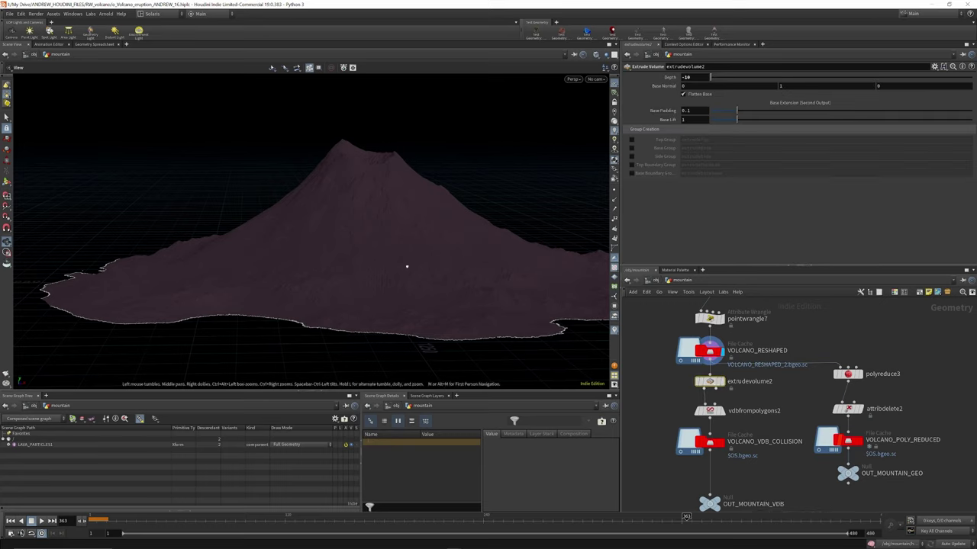
{"action": "left_click_drag", "start_coordinate": [405, 266], "coordinate": [407, 218]}
{"action": "left_click_drag", "start_coordinate": [407, 218], "coordinate": [409, 229]}
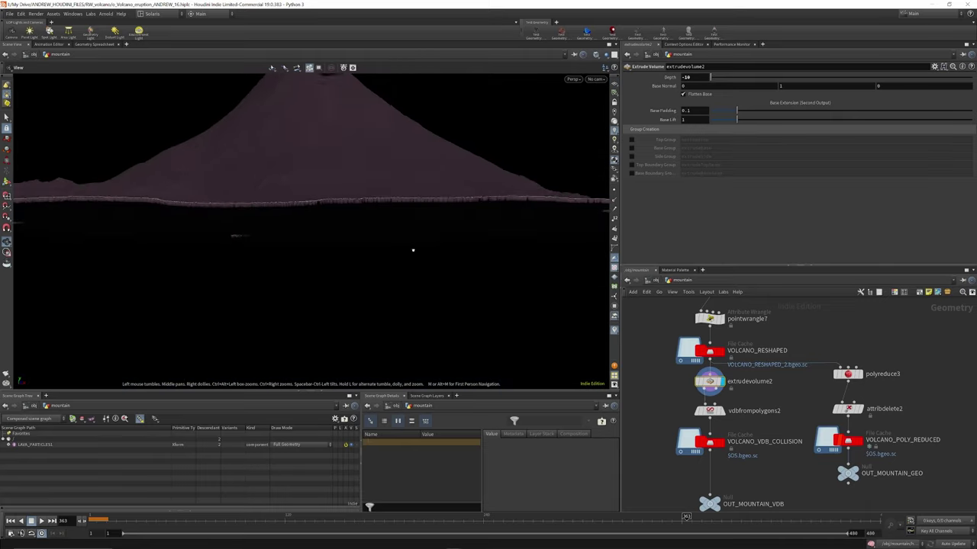
{"action": "scroll", "coordinate": [414, 249], "scroll_direction": "up", "scroll_amount": 5}
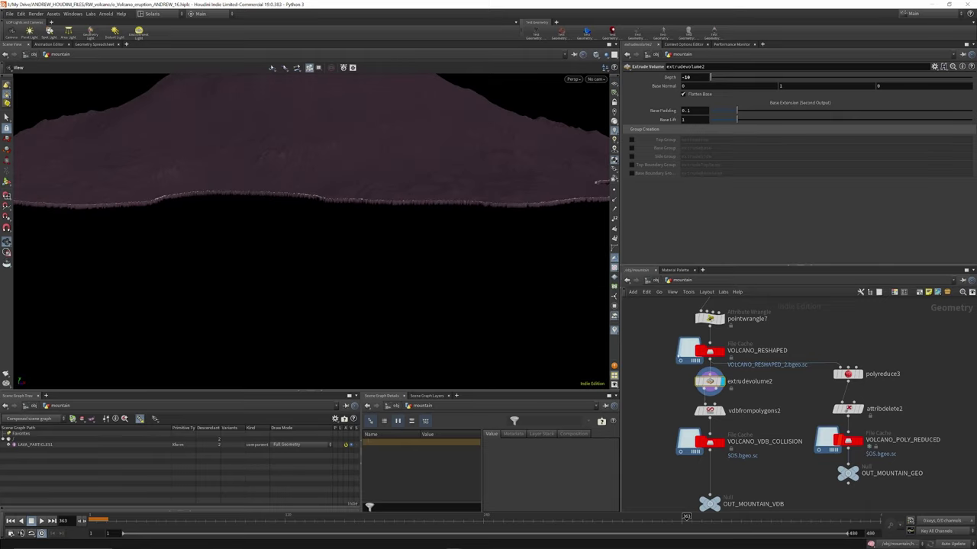
Compare the mountain's base at VOLCANO_RESHAPED with its base at extrudevolume2.
{"action": "mouse_move", "coordinate": [721, 355]}
{"action": "left_click_drag", "start_coordinate": [508, 305], "coordinate": [429, 315]}
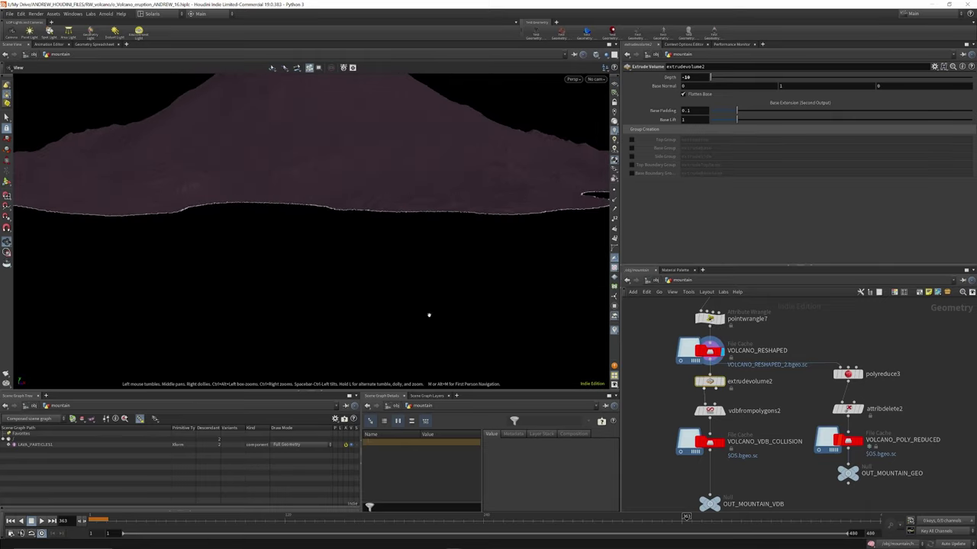
{"action": "left_click_drag", "start_coordinate": [375, 222], "coordinate": [372, 303]}
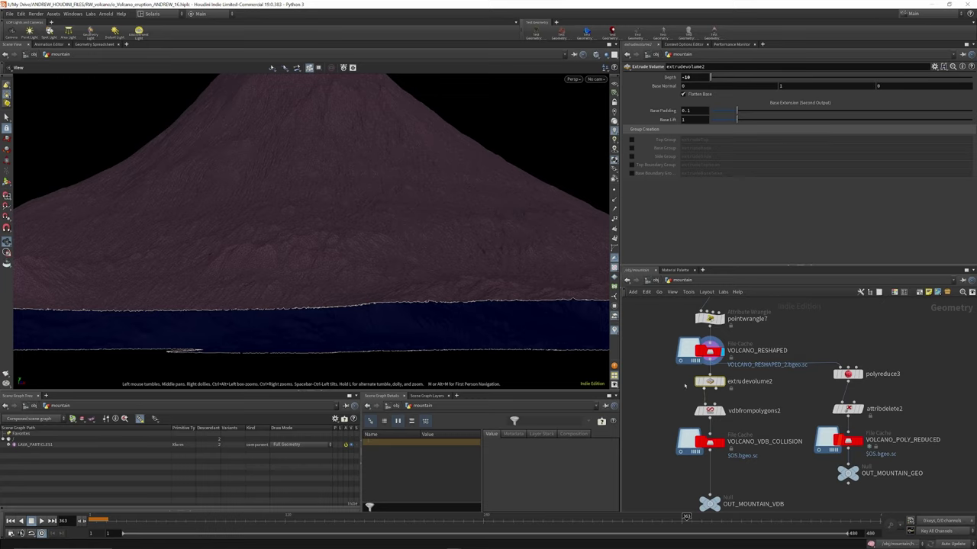
{"action": "mouse_move", "coordinate": [718, 383]}
{"action": "left_click", "coordinate": [726, 366]}
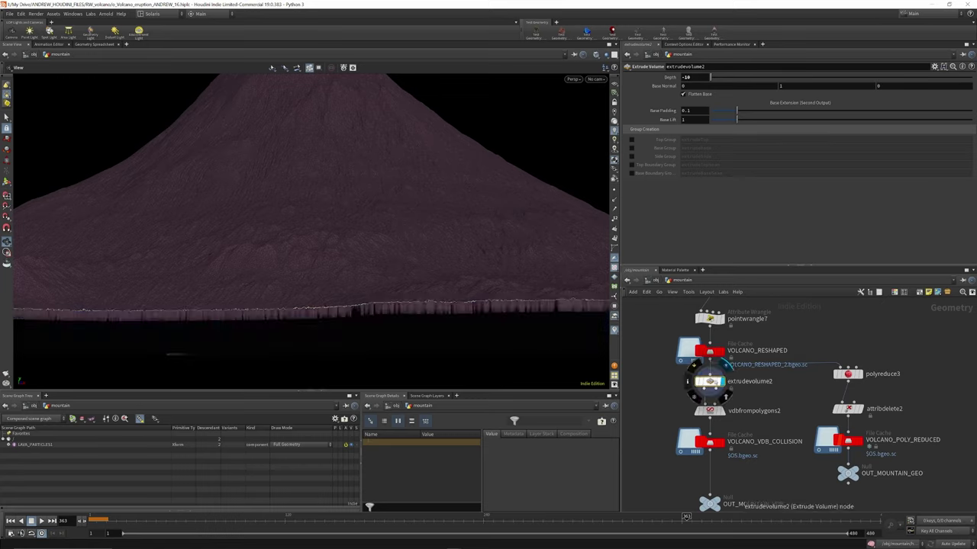
{"action": "left_click_drag", "start_coordinate": [458, 262], "coordinate": [343, 275]}
{"action": "scroll", "coordinate": [726, 419], "scroll_direction": "up", "scroll_amount": 3}
Display vdbfrompolygons2 and examine the VDB surface and bounds made from the extruded mountain.
{"action": "mouse_move", "coordinate": [726, 420]}
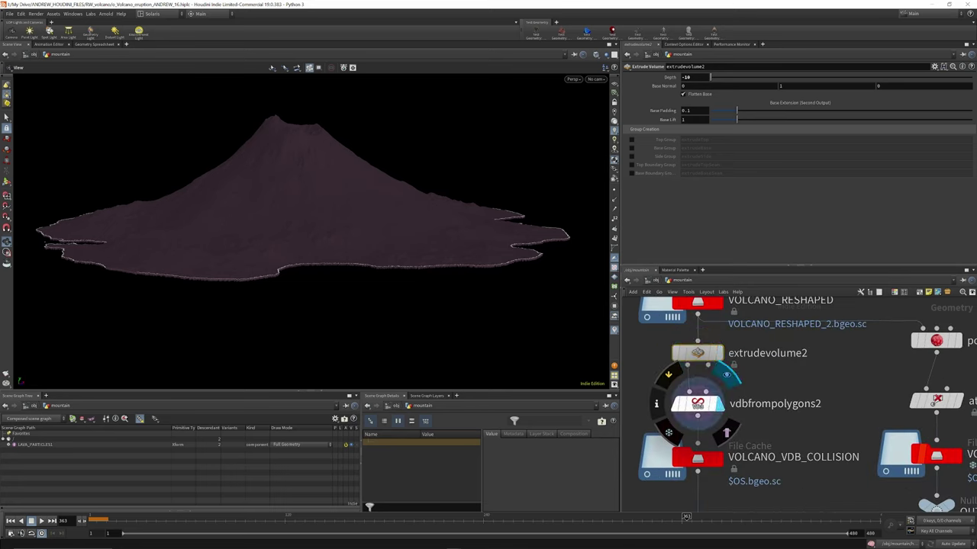
{"action": "left_click", "coordinate": [697, 404]}
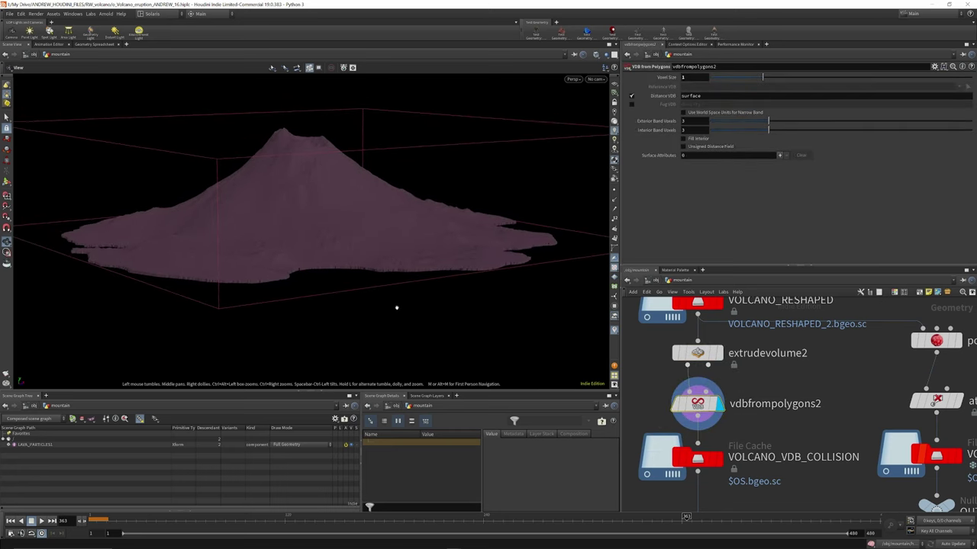
{"action": "right_click_drag", "start_coordinate": [182, 109], "coordinate": [227, 116]}
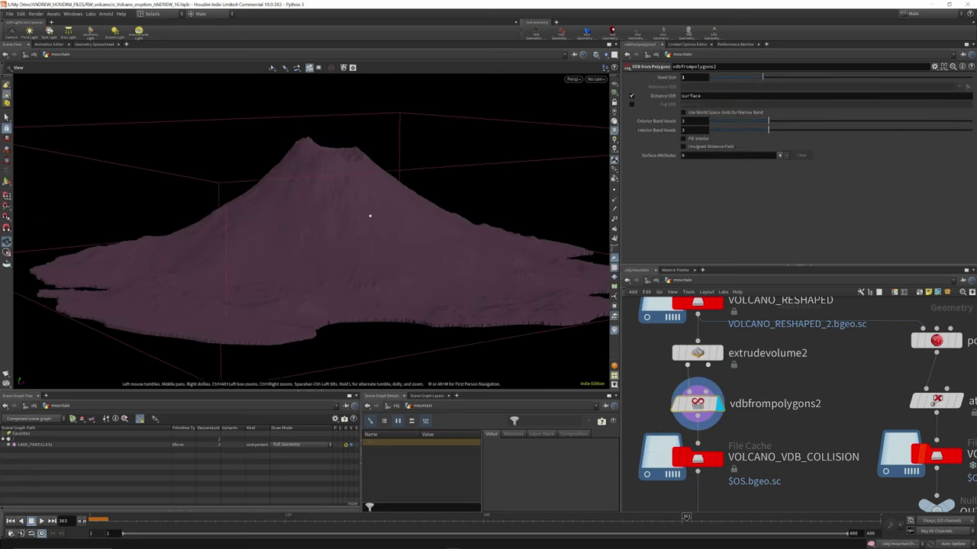
{"action": "left_click_drag", "start_coordinate": [368, 216], "coordinate": [328, 206]}
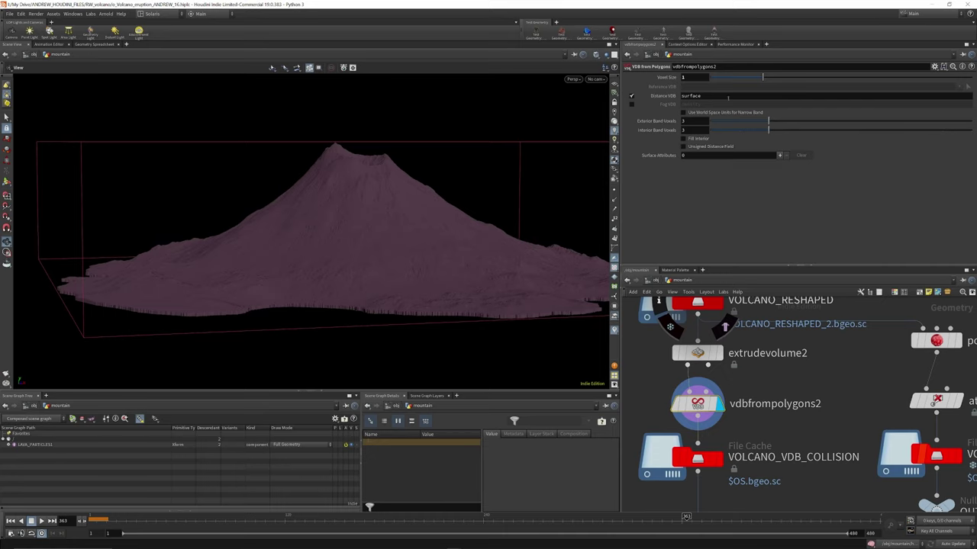
Display the VOLCANO_VDB_COLLISION file cache and move the OUT_MOUNTAIN_VDB null closer beneath it.
{"action": "scroll", "coordinate": [710, 382], "scroll_direction": "down", "scroll_amount": 3}
{"action": "scroll", "coordinate": [724, 366], "scroll_direction": "up", "scroll_amount": 3}
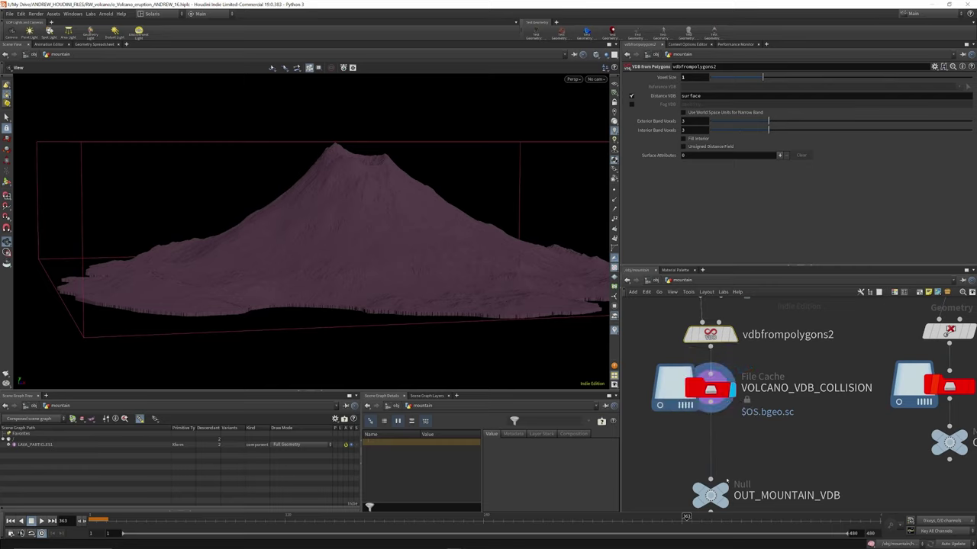
{"action": "left_click_drag", "start_coordinate": [711, 493], "coordinate": [710, 457]}
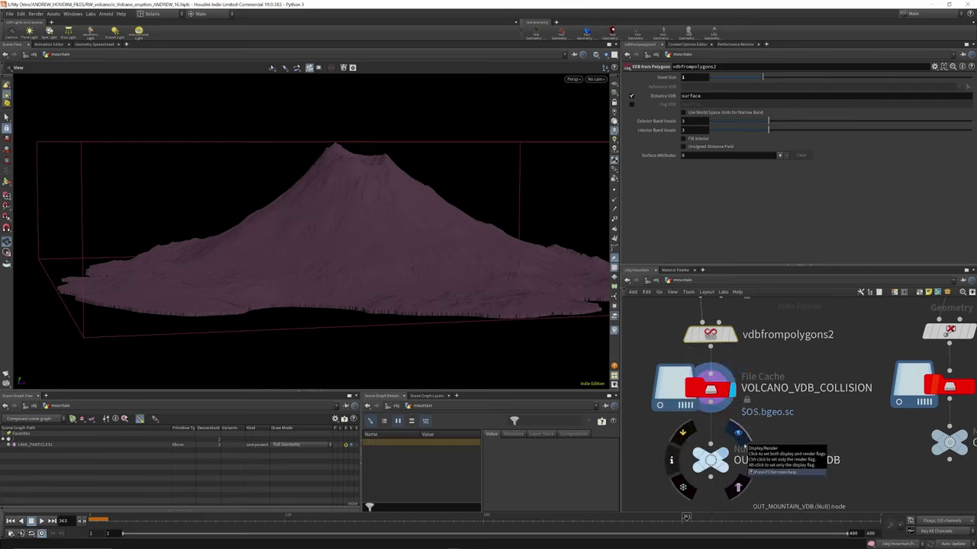
Display polyreduce3 and attribdelete2 in turn, reviewing the reduction settings and the attributes being deleted.
{"action": "scroll", "coordinate": [738, 435], "scroll_direction": "down", "scroll_amount": 5}
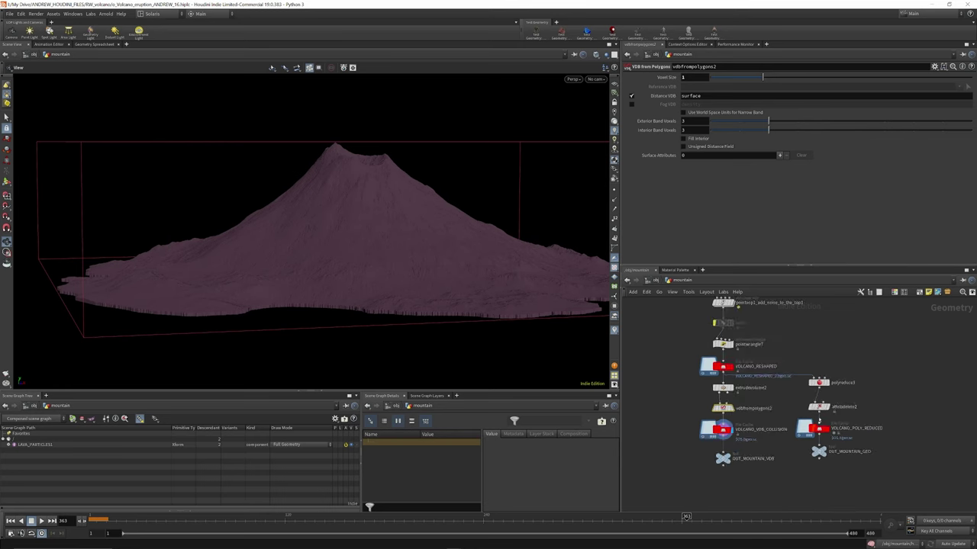
{"action": "scroll", "coordinate": [832, 396], "scroll_direction": "up", "scroll_amount": 5}
{"action": "scroll", "coordinate": [822, 380], "scroll_direction": "down", "scroll_amount": 3}
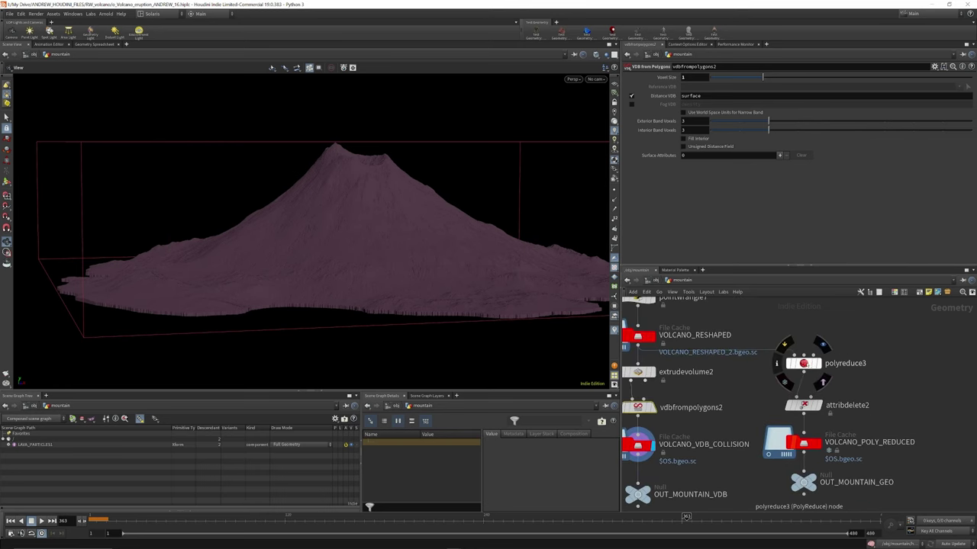
{"action": "left_click", "coordinate": [803, 363]}
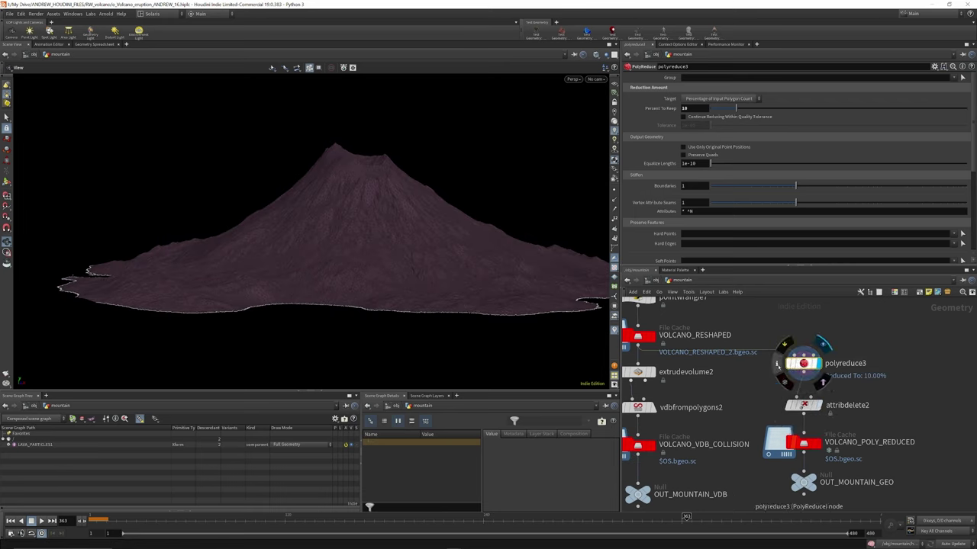
{"action": "left_click", "coordinate": [777, 363]}
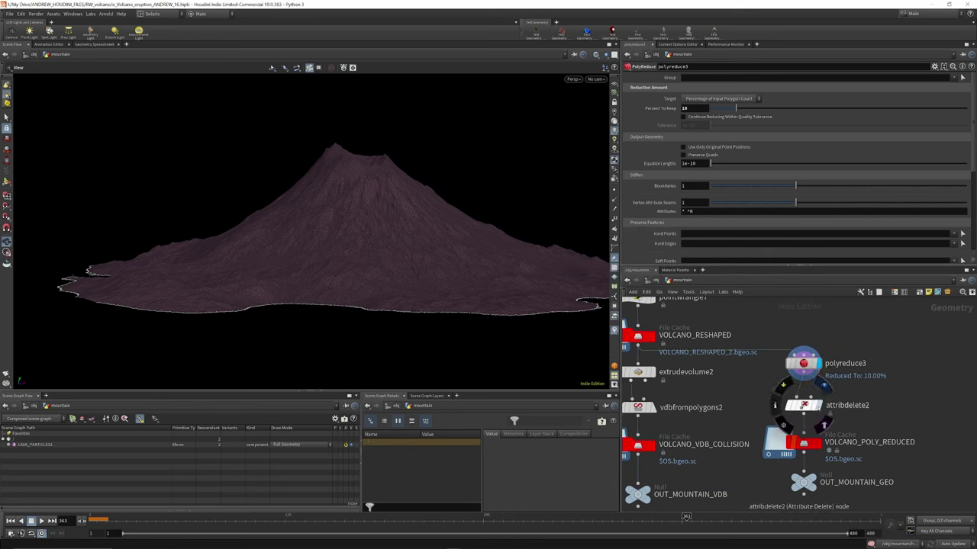
{"action": "left_click", "coordinate": [803, 405]}
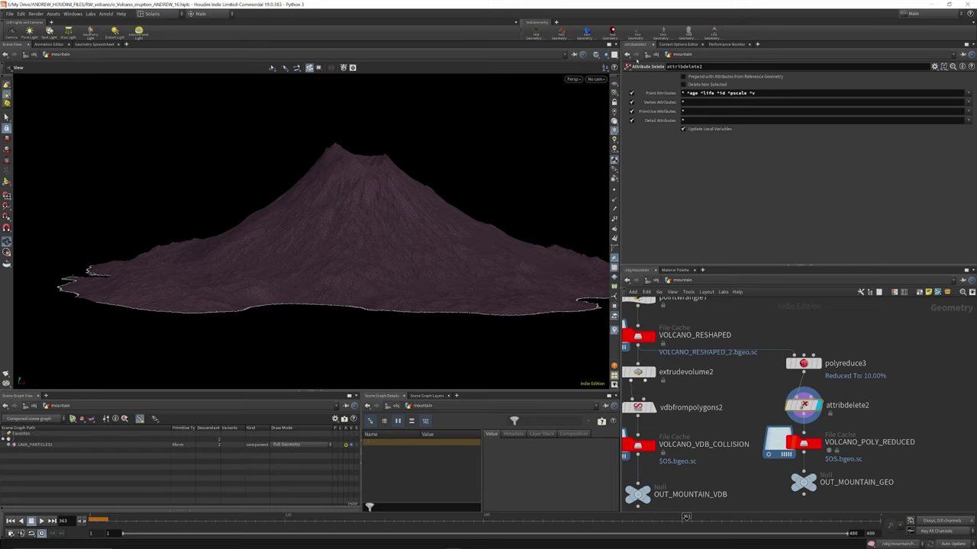
Show the VOLCANO_POLY_REDUCED cache settings, display OUT_MOUNTAIN_GEO and inspect the reduced mountain.
{"action": "mouse_move", "coordinate": [812, 448]}
{"action": "left_click", "coordinate": [823, 423]}
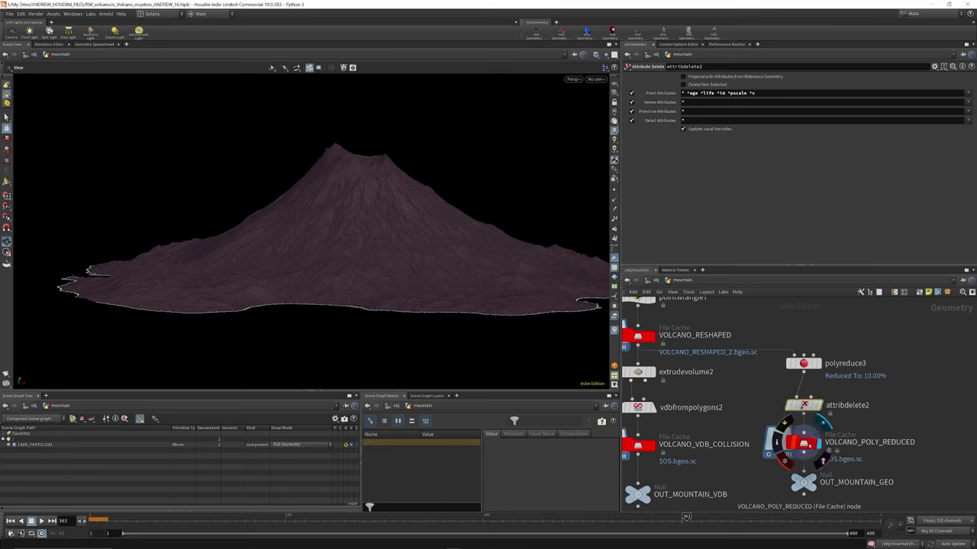
{"action": "left_click", "coordinate": [807, 444]}
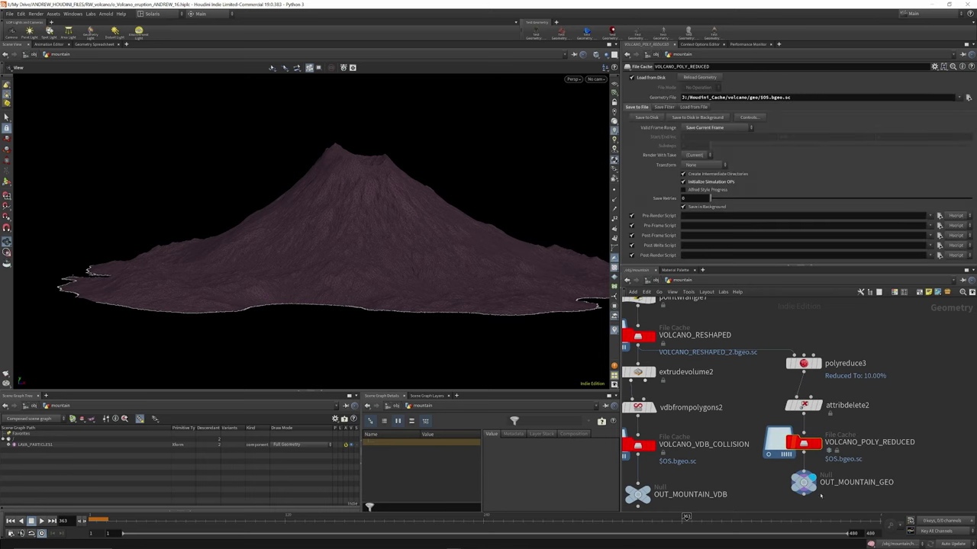
{"action": "left_click_drag", "start_coordinate": [338, 231], "coordinate": [385, 197]}
{"action": "mouse_move", "coordinate": [347, 224]}
{"action": "left_mouse_down"}
{"action": "mouse_move", "coordinate": [405, 242]}
{"action": "mouse_move", "coordinate": [362, 290]}
{"action": "mouse_move", "coordinate": [366, 224]}
{"action": "left_mouse_up"}
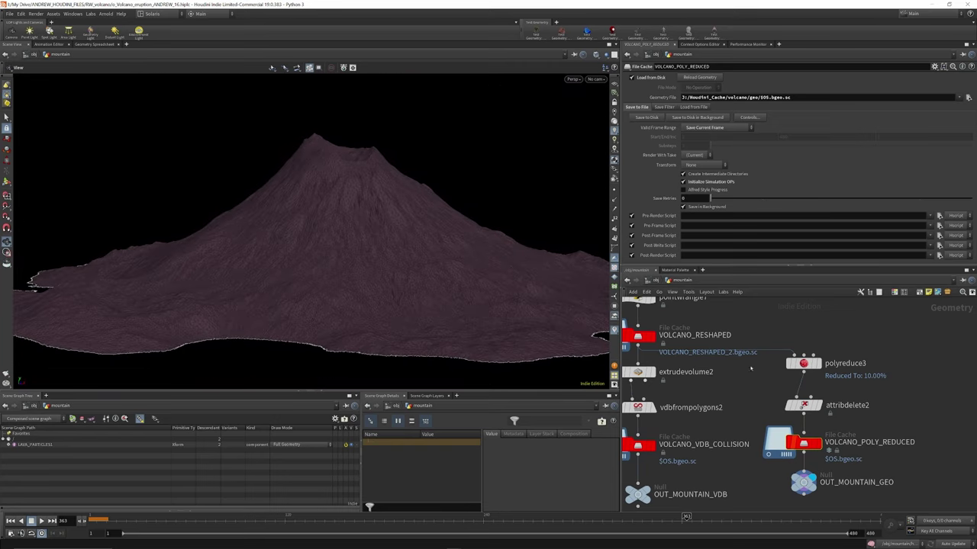
Display VOLCANO_RESHAPED and extrudevolume2 again and look at the mountain from below.
{"action": "scroll", "coordinate": [374, 256], "scroll_direction": "down", "scroll_amount": 1}
{"action": "scroll", "coordinate": [848, 365], "scroll_direction": "down", "scroll_amount": 2}
{"action": "scroll", "coordinate": [710, 342], "scroll_direction": "up", "scroll_amount": 1}
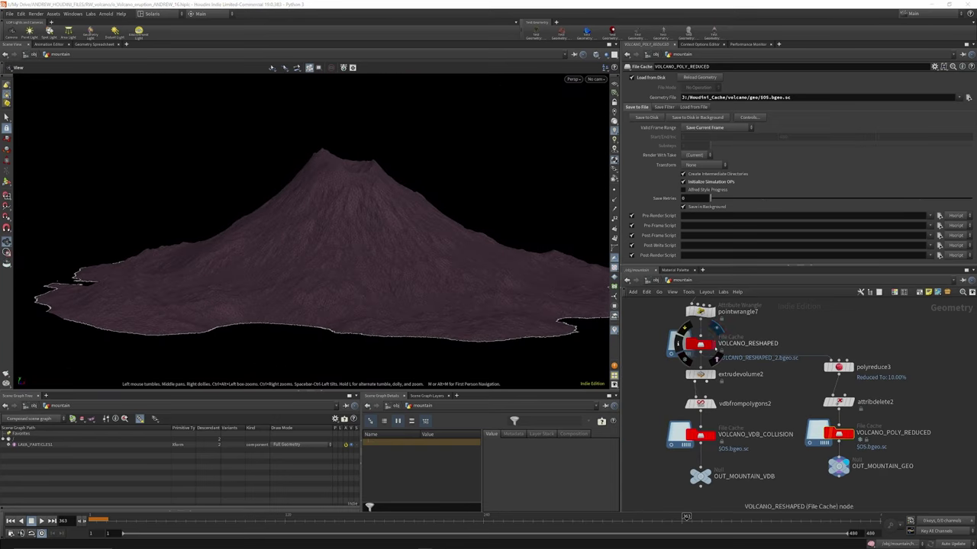
{"action": "left_click", "coordinate": [713, 343]}
{"action": "left_click", "coordinate": [700, 374]}
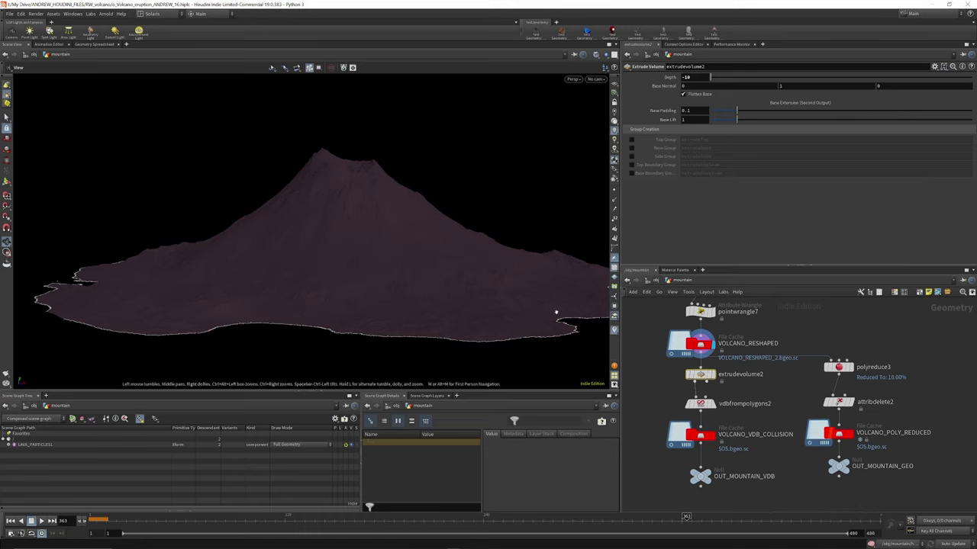
{"action": "left_click_drag", "start_coordinate": [377, 248], "coordinate": [383, 208]}
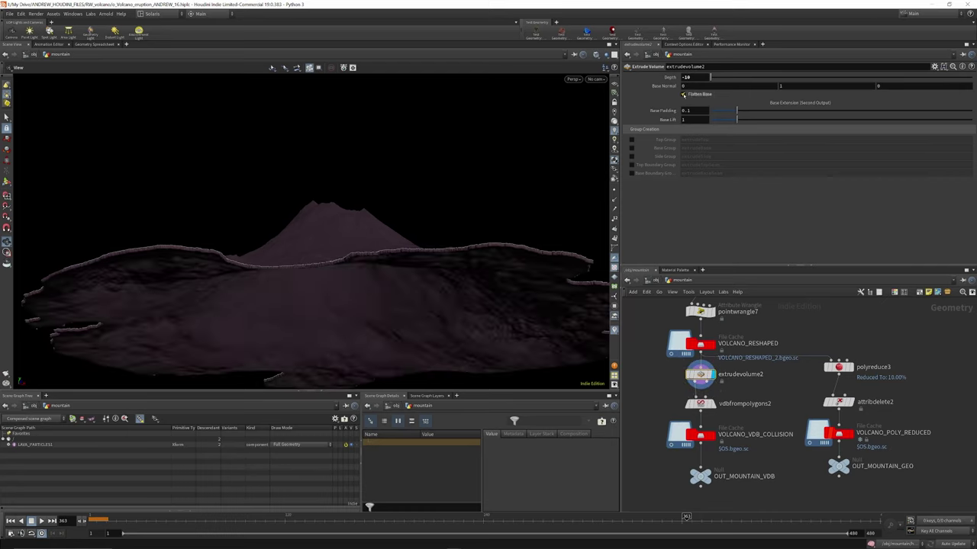
Turn off Flatten Base on extrudevolume2, inspect the mountain's underside, and turn the option back on.
{"action": "left_click", "coordinate": [683, 94]}
{"action": "left_click_drag", "start_coordinate": [466, 231], "coordinate": [502, 183]}
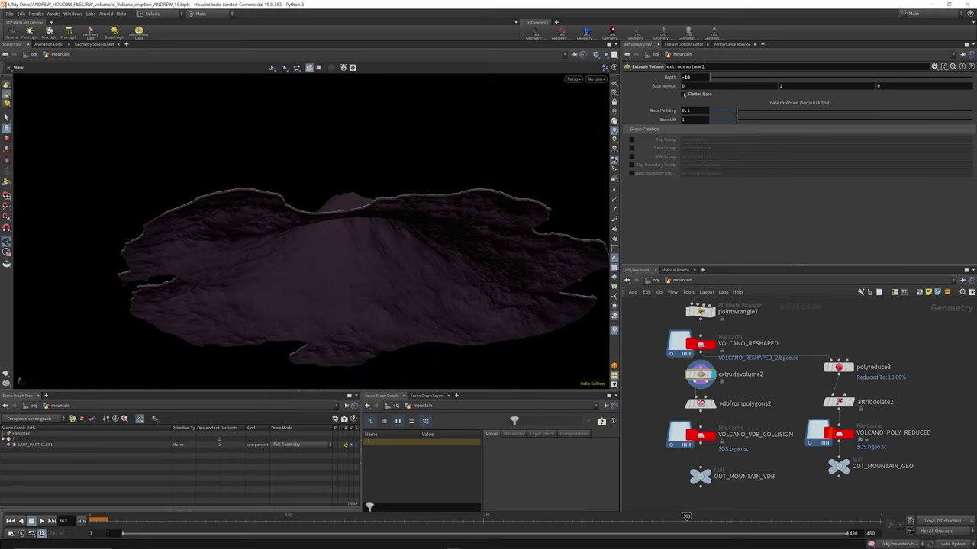
{"action": "left_click", "coordinate": [684, 95]}
{"action": "left_click_drag", "start_coordinate": [387, 232], "coordinate": [355, 237]}
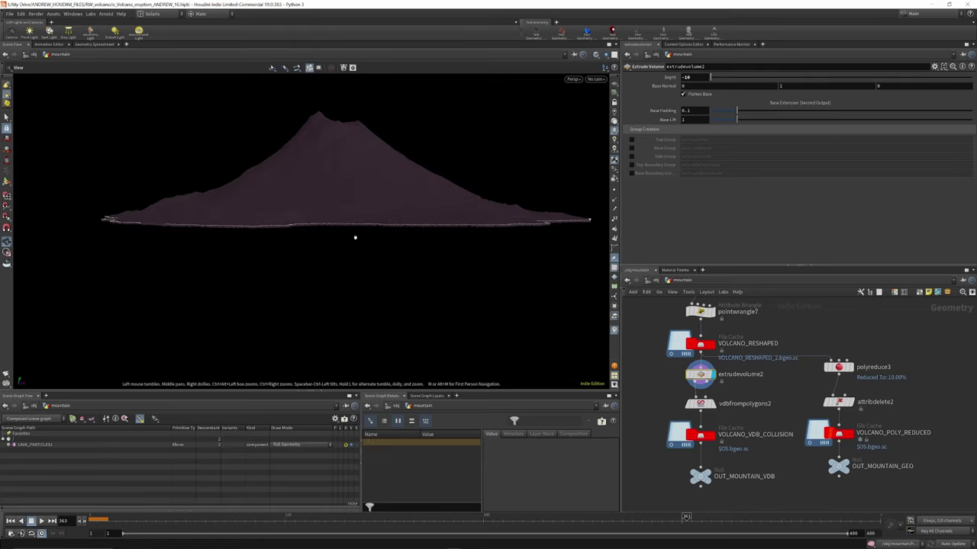
{"action": "left_click_drag", "start_coordinate": [433, 333], "coordinate": [418, 303]}
{"action": "scroll", "coordinate": [356, 145], "scroll_direction": "up", "scroll_amount": 3}
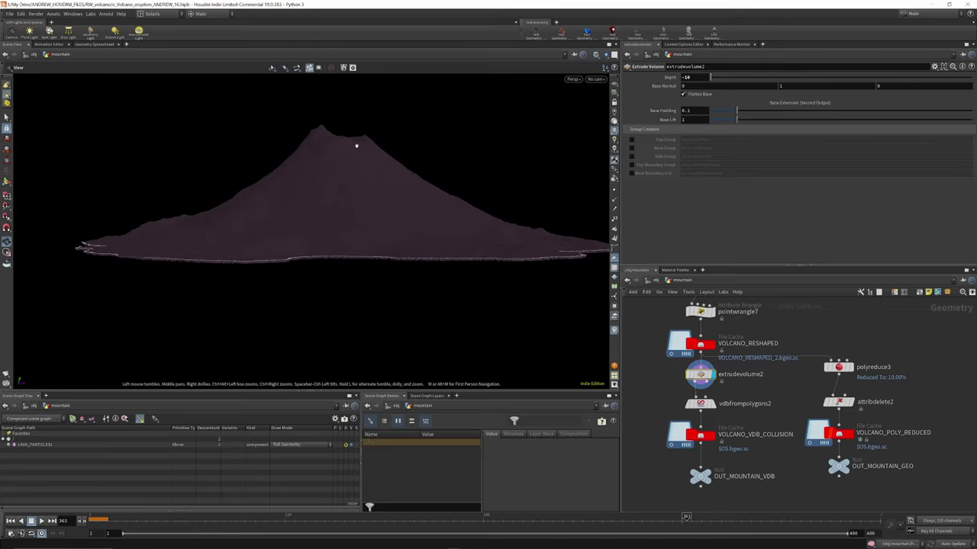
{"action": "left_click_drag", "start_coordinate": [411, 197], "coordinate": [425, 323]}
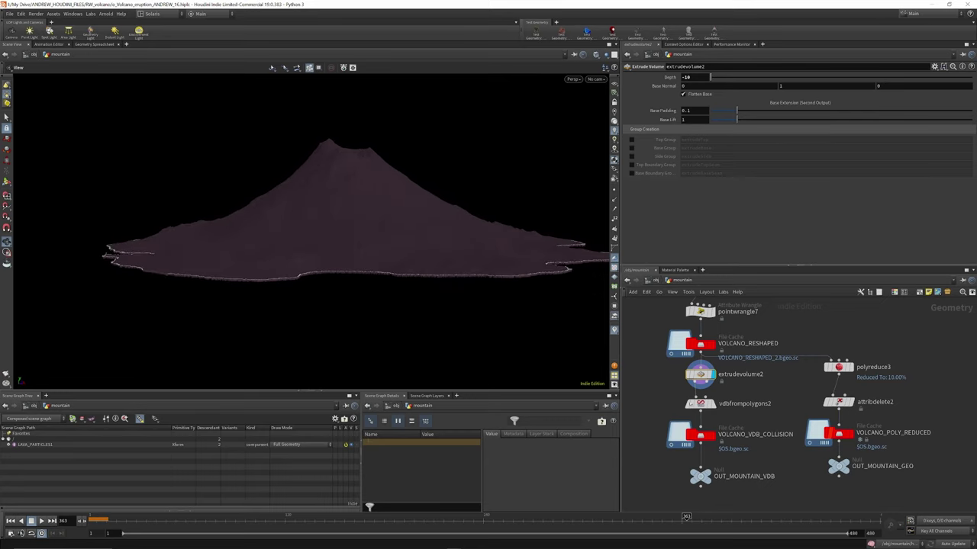
Display vdbfrompolygons2 and the VOLCANO_VDB_COLLISION cache in turn to review the mountain's collision branch.
{"action": "left_click", "coordinate": [699, 403]}
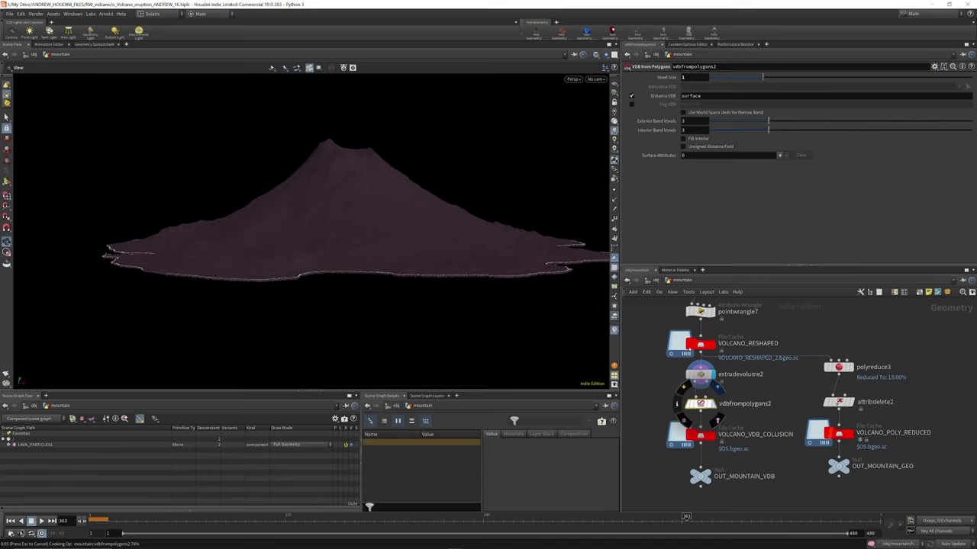
{"action": "left_click_drag", "start_coordinate": [372, 226], "coordinate": [364, 222]}
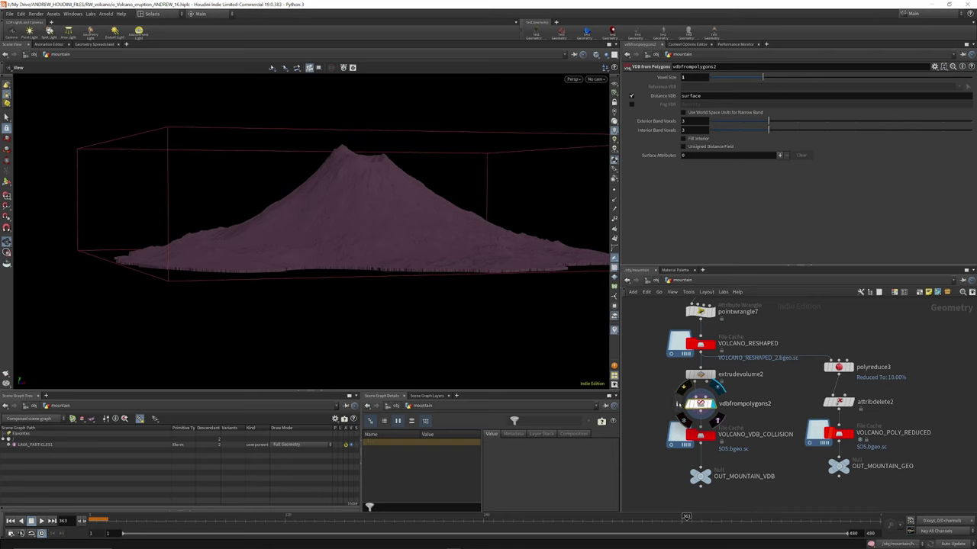
{"action": "middle_click", "coordinate": [701, 403]}
{"action": "scroll", "coordinate": [717, 477], "scroll_direction": "up", "scroll_amount": 2}
{"action": "middle_click", "coordinate": [690, 422]}
{"action": "mouse_move", "coordinate": [691, 422]}
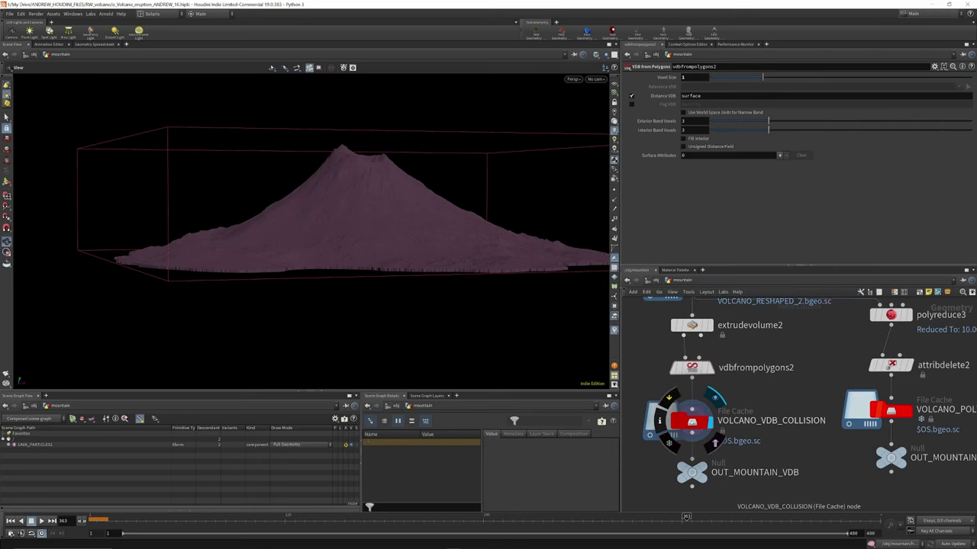
{"action": "scroll", "coordinate": [702, 409], "scroll_direction": "down", "scroll_amount": 3}
{"action": "scroll", "coordinate": [707, 424], "scroll_direction": "up", "scroll_amount": 3}
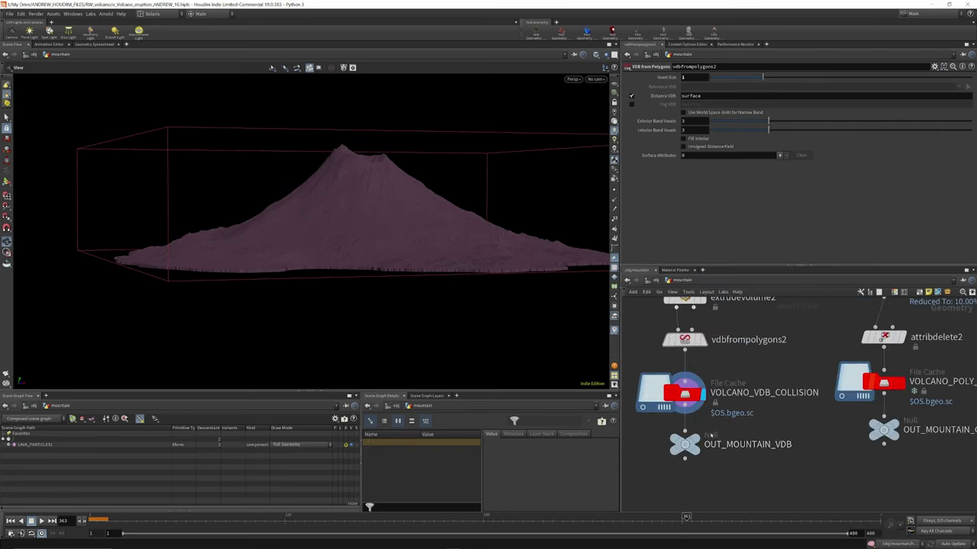
{"action": "mouse_move", "coordinate": [686, 445]}
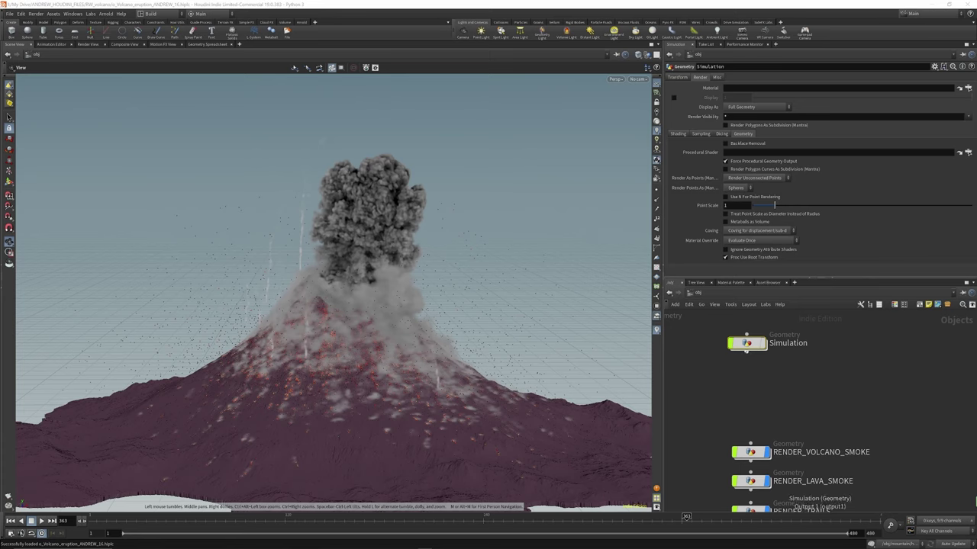
Open the Simulation geometry object's network from the object level.
{"action": "mouse_move", "coordinate": [746, 343]}
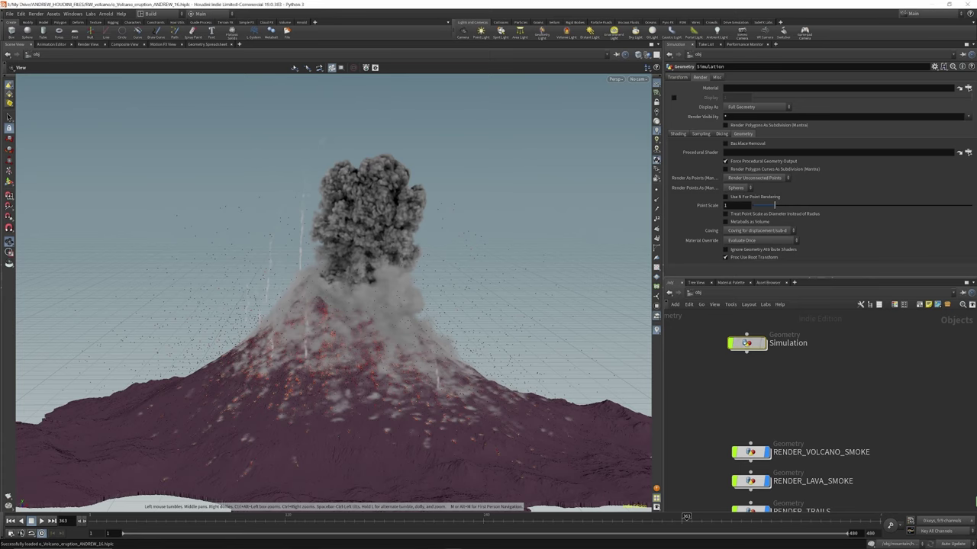
{"action": "double_click", "coordinate": [747, 342]}
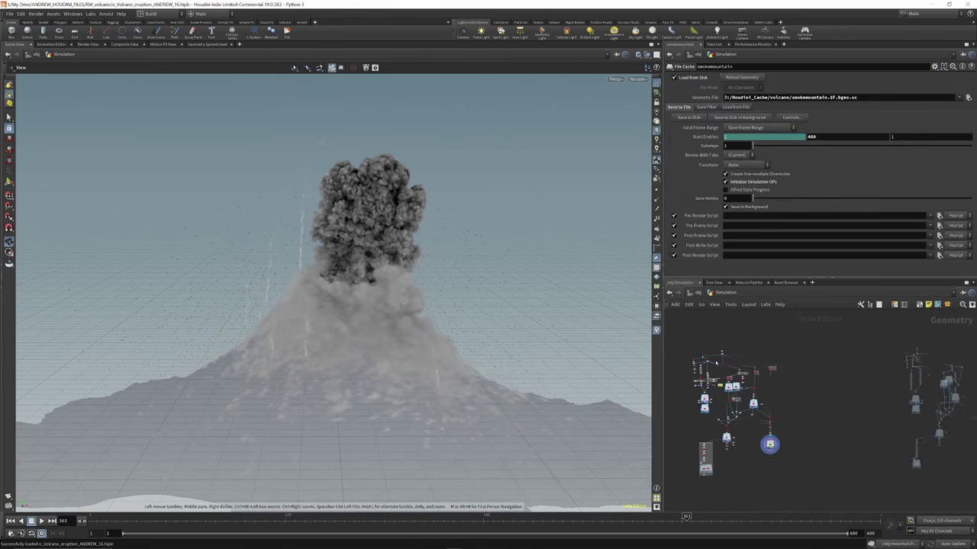
Display the Geo object merge at the head of the Simulation network and show its parameters.
{"action": "scroll", "coordinate": [714, 352], "scroll_direction": "up", "scroll_amount": 5}
{"action": "scroll", "coordinate": [794, 347], "scroll_direction": "down", "scroll_amount": 2}
{"action": "scroll", "coordinate": [786, 332], "scroll_direction": "up", "scroll_amount": 8}
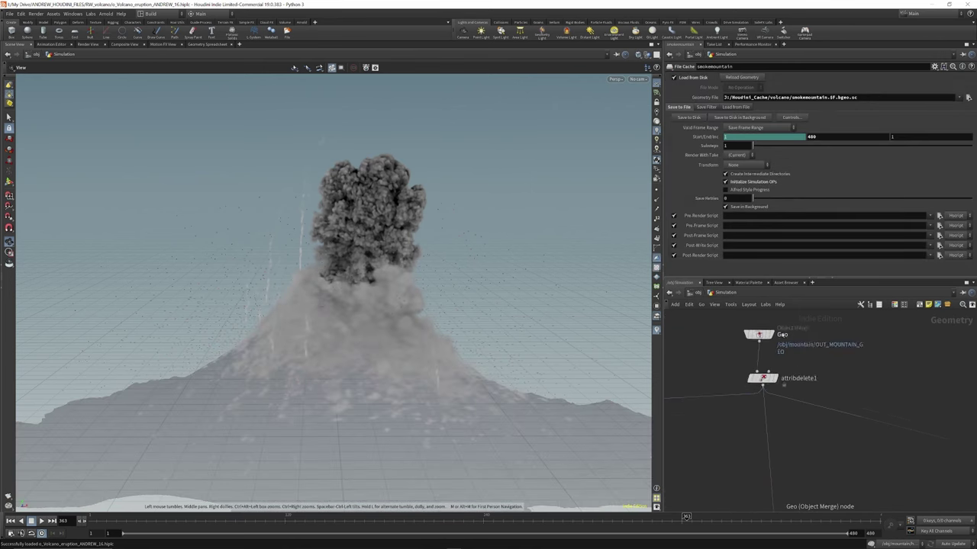
{"action": "left_click", "coordinate": [767, 336]}
{"action": "left_click", "coordinate": [753, 336]}
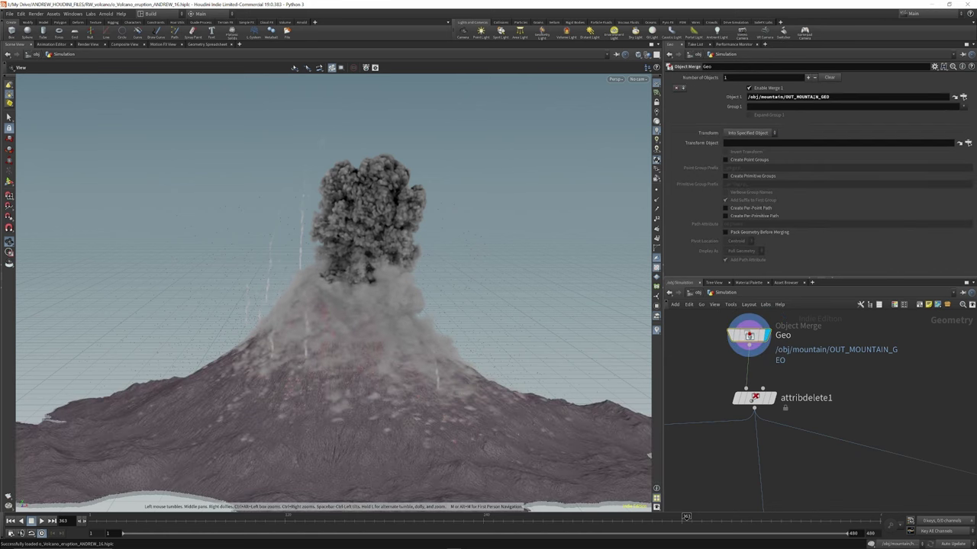
Return to the mountain object's network and review its node chains down to the OUT_MOUNTAIN_VDB and OUT_MOUNTAIN_GEO outputs.
{"action": "key", "text": "u"}
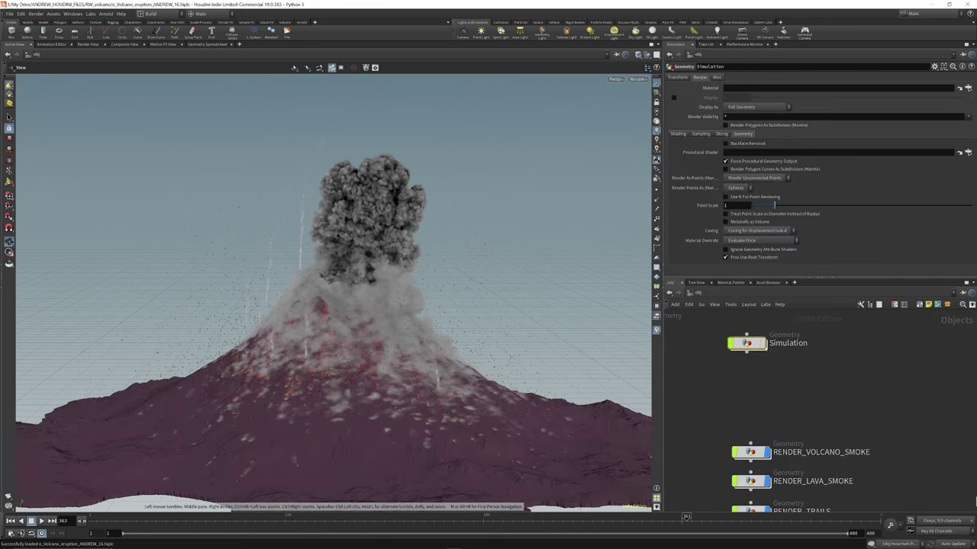
{"action": "scroll", "coordinate": [783, 398], "scroll_direction": "down", "scroll_amount": 3}
{"action": "scroll", "coordinate": [767, 345], "scroll_direction": "up", "scroll_amount": 4}
{"action": "double_click", "coordinate": [753, 345]}
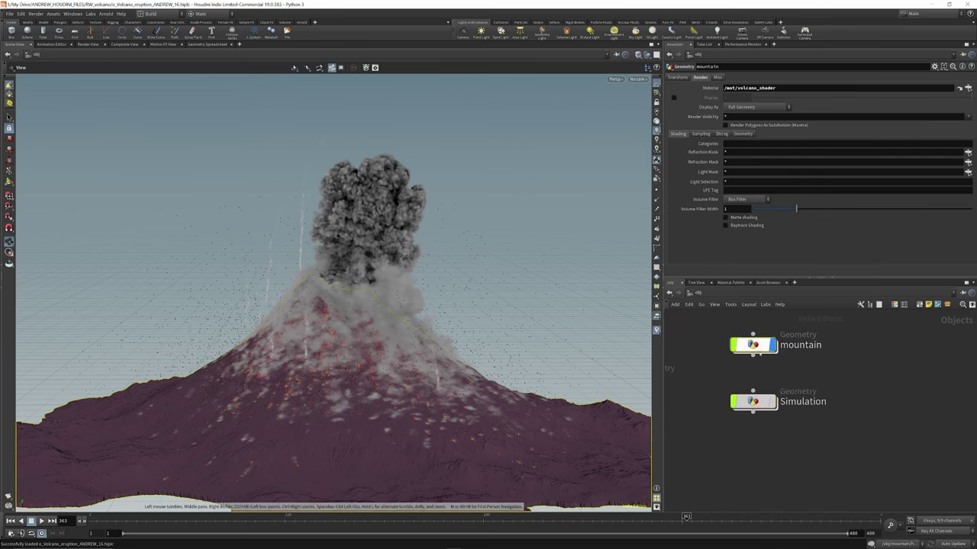
{"action": "scroll", "coordinate": [784, 386], "scroll_direction": "down", "scroll_amount": 3}
{"action": "scroll", "coordinate": [831, 443], "scroll_direction": "up", "scroll_amount": 10}
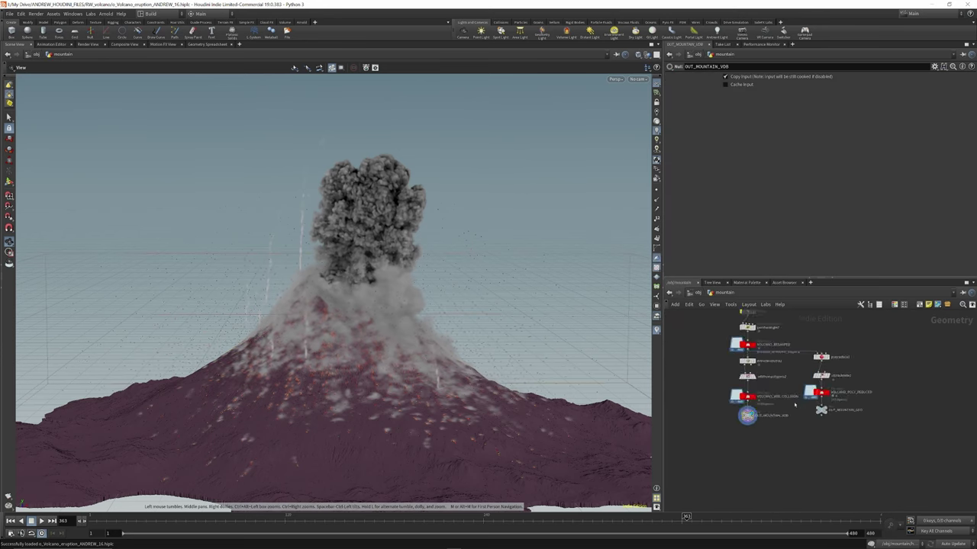
{"action": "scroll", "coordinate": [818, 421], "scroll_direction": "down", "scroll_amount": 6}
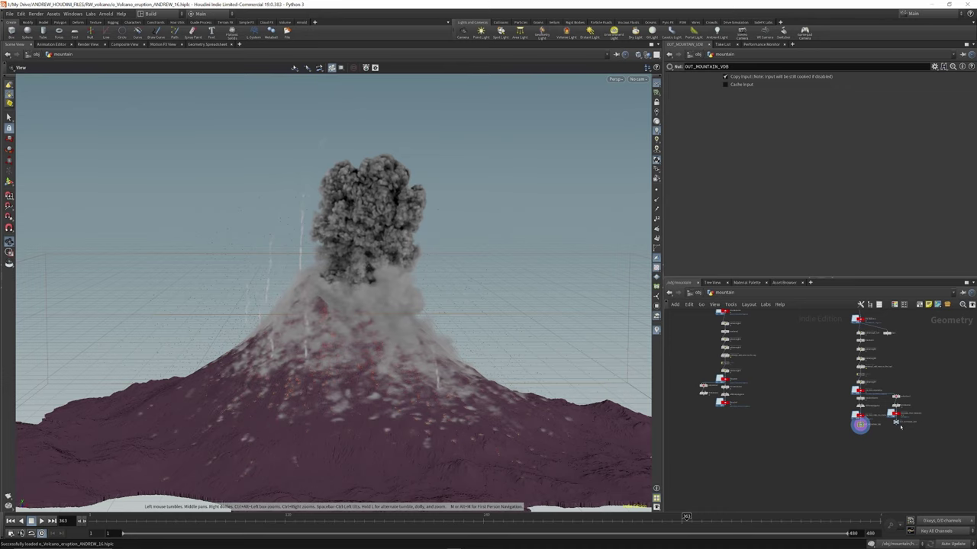
{"action": "scroll", "coordinate": [900, 427], "scroll_direction": "down", "scroll_amount": 3}
{"action": "left_click_drag", "start_coordinate": [807, 325], "coordinate": [762, 442]}
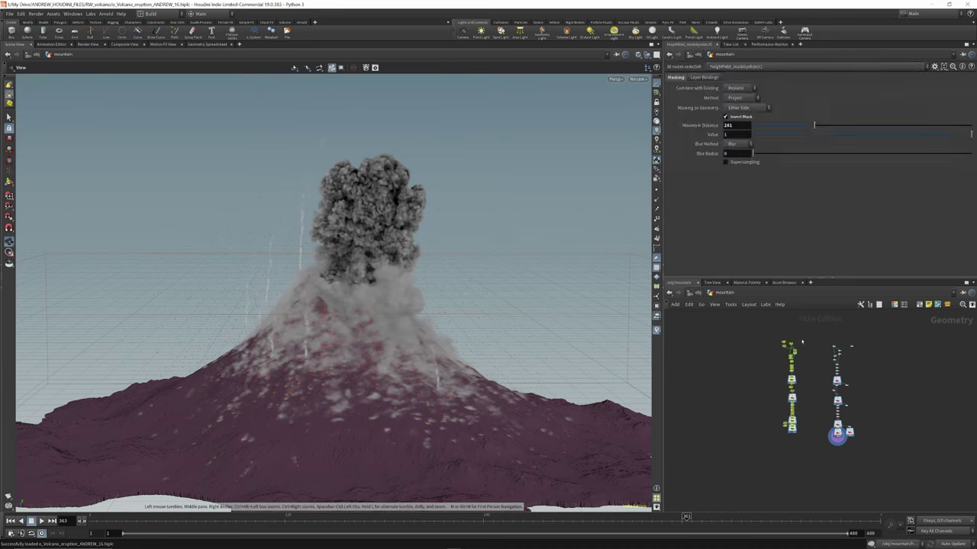
{"action": "left_click", "coordinate": [802, 342]}
{"action": "scroll", "coordinate": [844, 429], "scroll_direction": "up", "scroll_amount": 6}
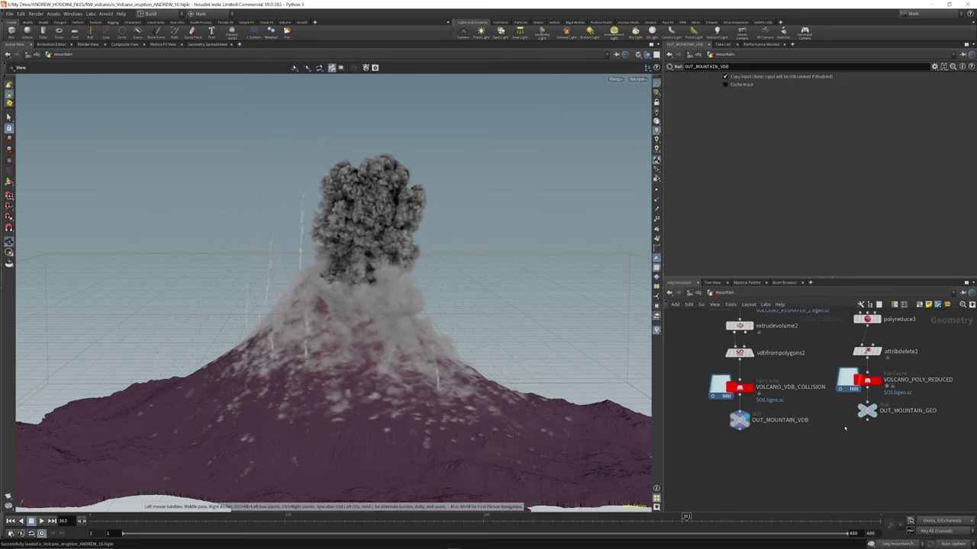
Copy the OUT_MOUNTAIN_GEO null and return to the object level.
{"action": "left_click", "coordinate": [867, 411]}
{"action": "key", "text": "alt+c"}
{"action": "left_click", "coordinate": [694, 293]}
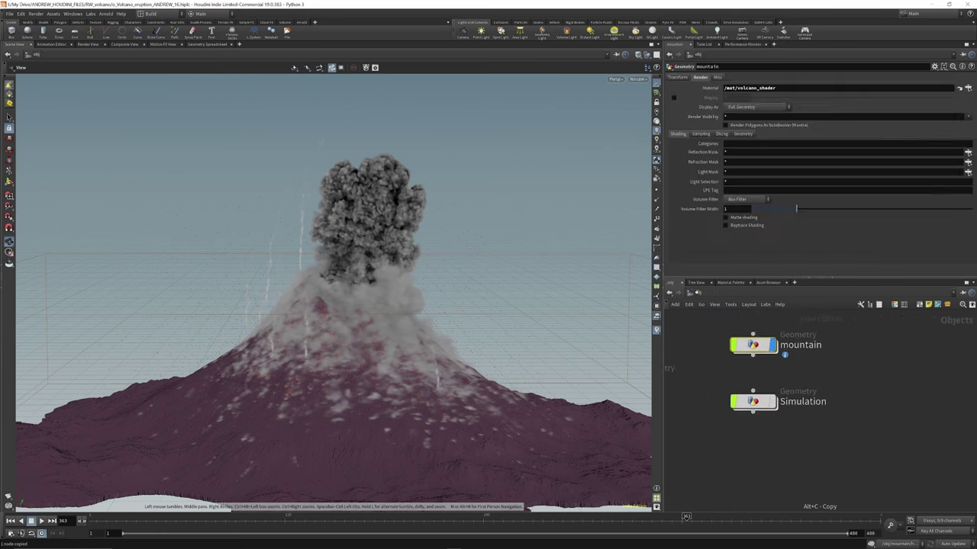
Reopen the Simulation network and hide the other objects in the viewport.
{"action": "double_click", "coordinate": [753, 401]}
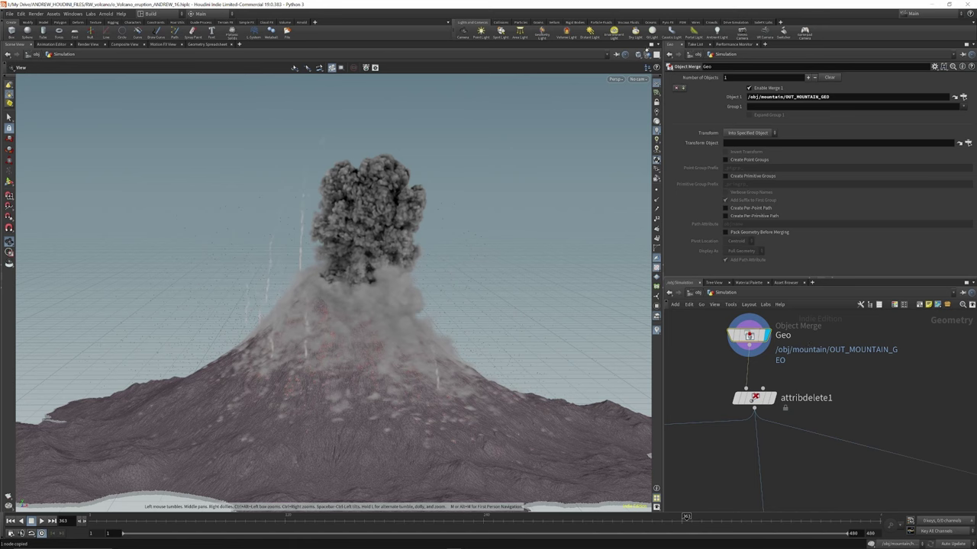
{"action": "left_click", "coordinate": [647, 54]}
{"action": "left_click", "coordinate": [657, 76]}
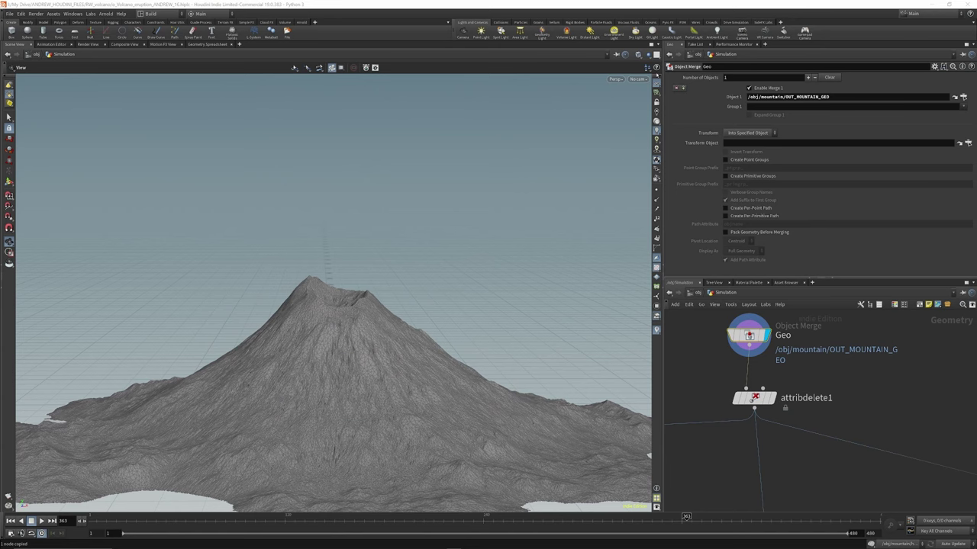
Display attribdelete1 beneath the Geo merge and show its attribute deletion settings.
{"action": "scroll", "coordinate": [771, 350], "scroll_direction": "down", "scroll_amount": 5}
{"action": "scroll", "coordinate": [770, 366], "scroll_direction": "up", "scroll_amount": 6}
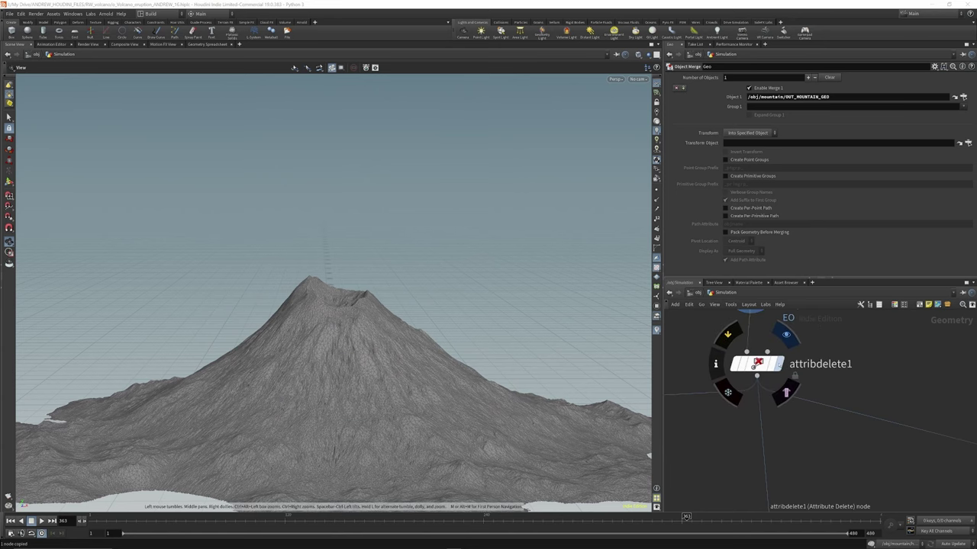
{"action": "left_click", "coordinate": [779, 365]}
{"action": "left_click", "coordinate": [757, 364]}
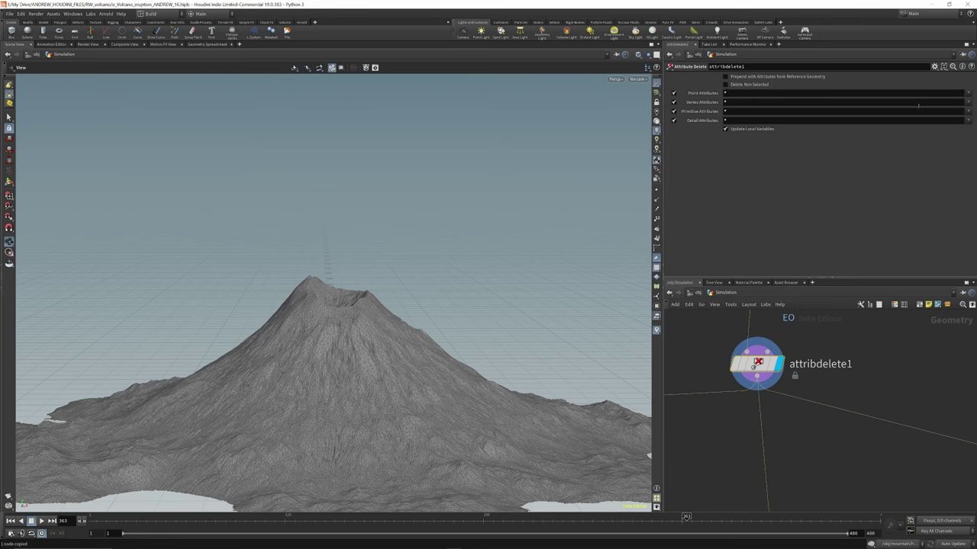
Reposition the null that feeds group15 and group11 so it sits above and between the two group nodes.
{"action": "scroll", "coordinate": [825, 389], "scroll_direction": "down", "scroll_amount": 6}
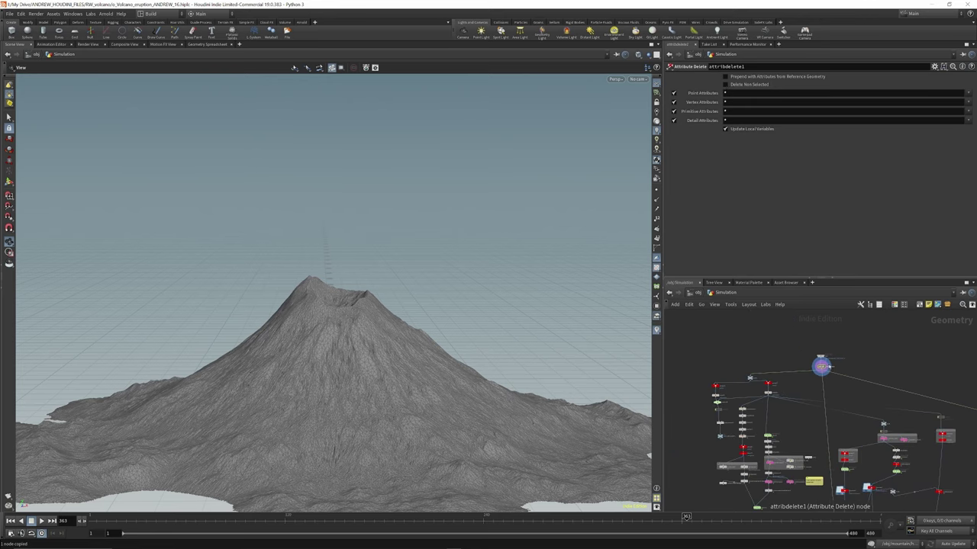
{"action": "scroll", "coordinate": [788, 343], "scroll_direction": "down", "scroll_amount": 4}
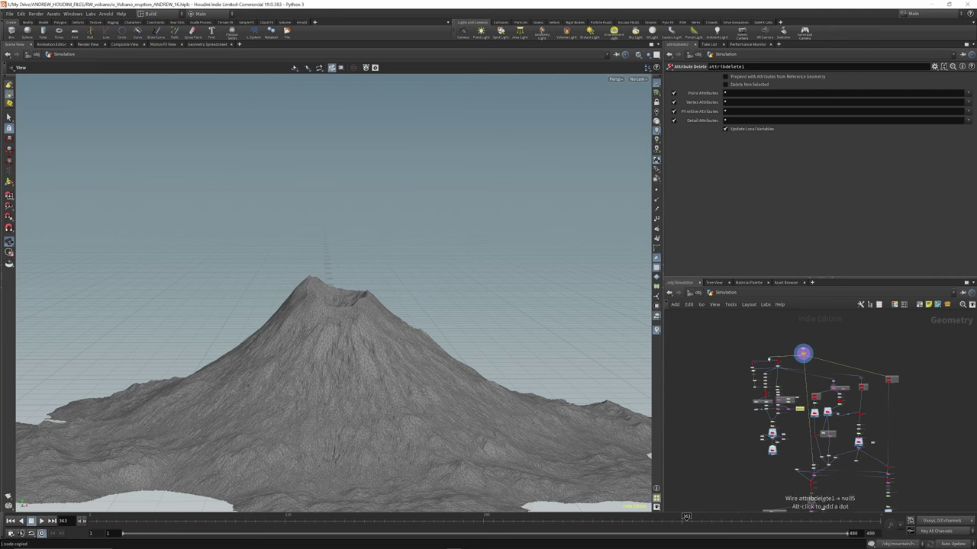
{"action": "scroll", "coordinate": [759, 363], "scroll_direction": "up", "scroll_amount": 5}
{"action": "scroll", "coordinate": [837, 370], "scroll_direction": "down", "scroll_amount": 2}
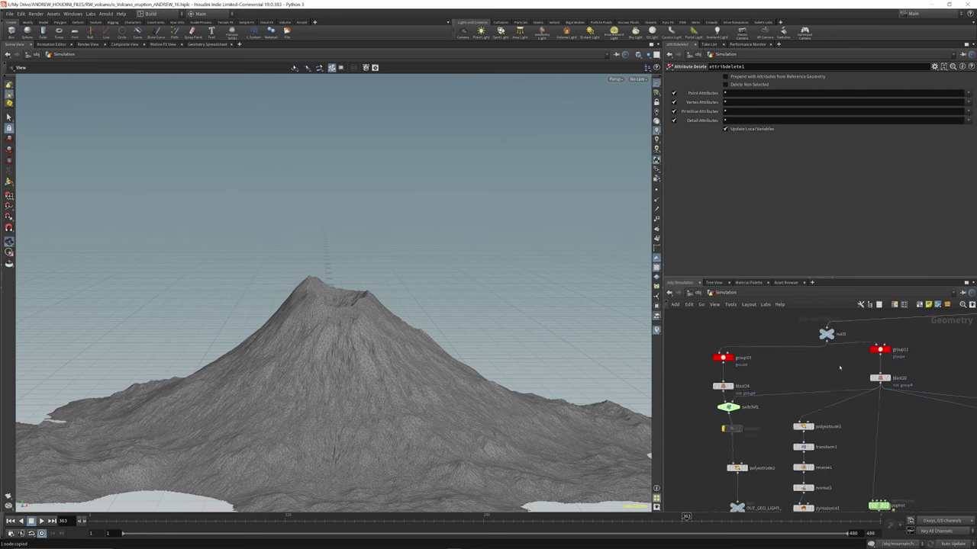
{"action": "left_click_drag", "start_coordinate": [827, 333], "coordinate": [794, 319]}
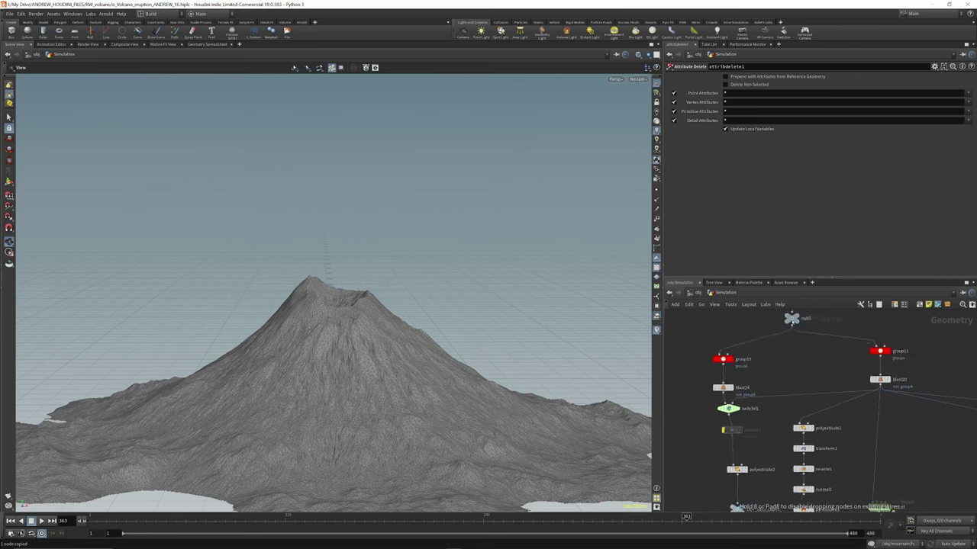
Display group15 with its bounding-sphere settings and inspect the grouped crater faces from above.
{"action": "scroll", "coordinate": [724, 360], "scroll_direction": "up", "scroll_amount": 4}
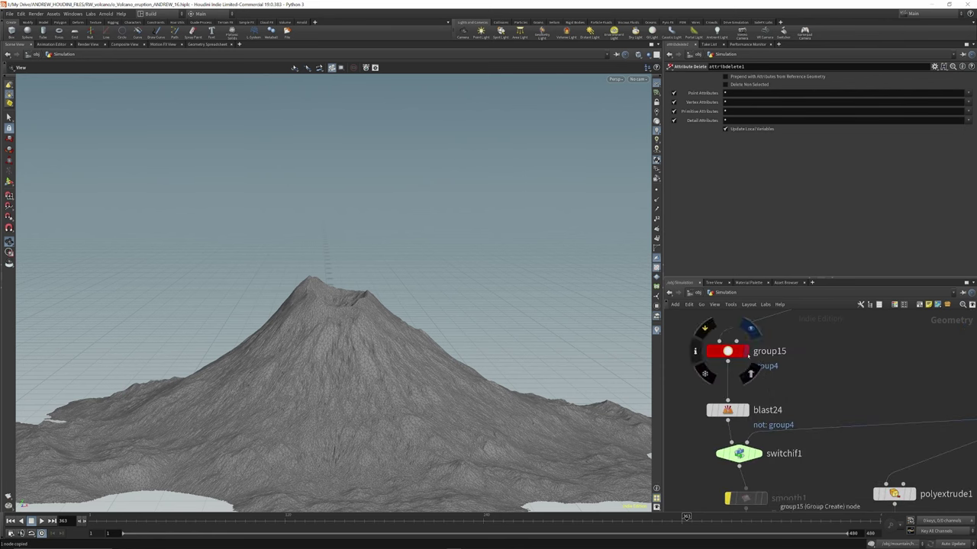
{"action": "left_click", "coordinate": [727, 351]}
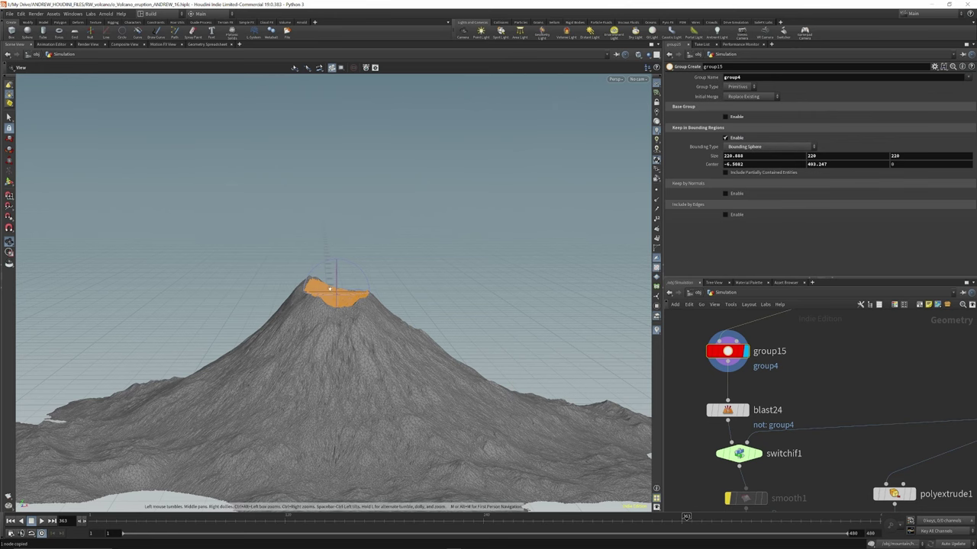
{"action": "left_click_drag", "start_coordinate": [330, 289], "coordinate": [338, 358]}
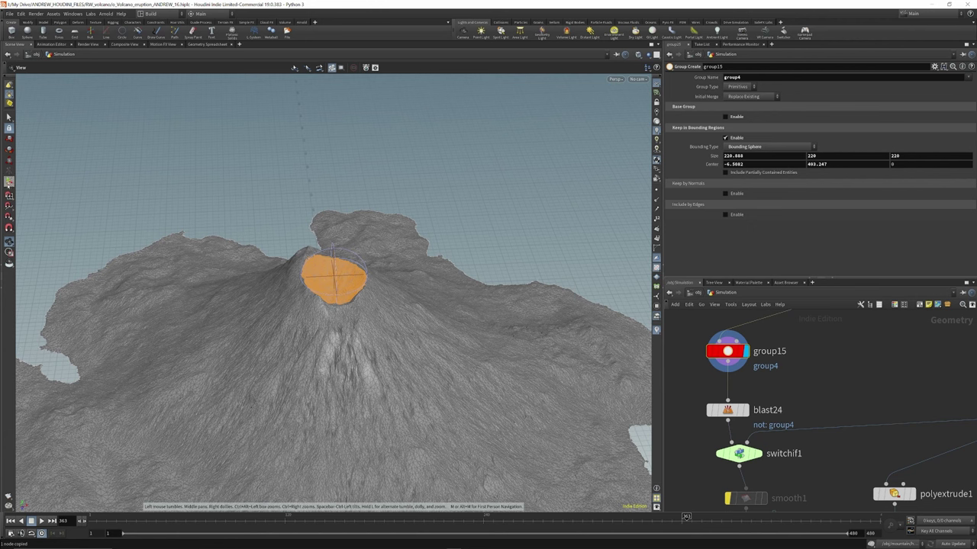
Try a manual box selection on the slope below the crater, undo it, and return to the View tool.
{"action": "left_click", "coordinate": [9, 117]}
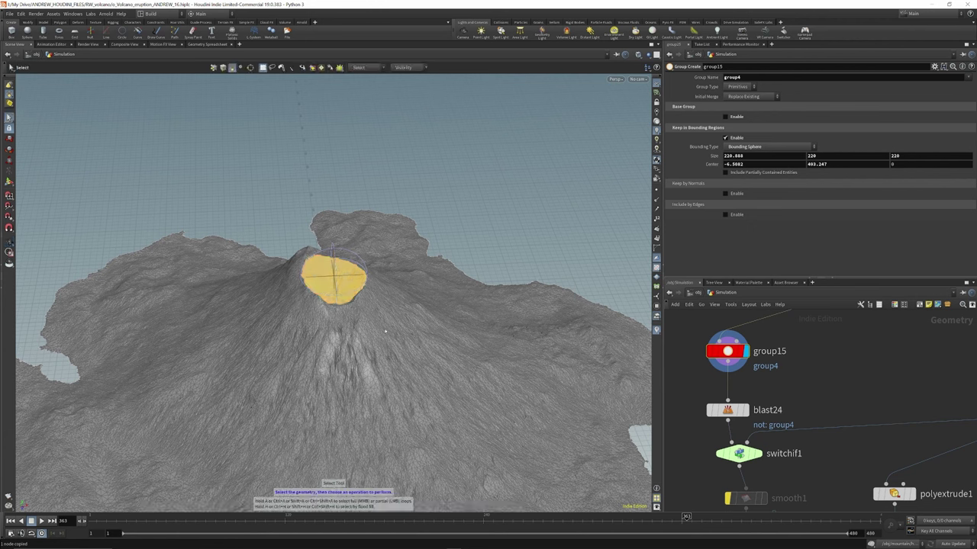
{"action": "left_click_drag", "start_coordinate": [361, 368], "coordinate": [326, 373]}
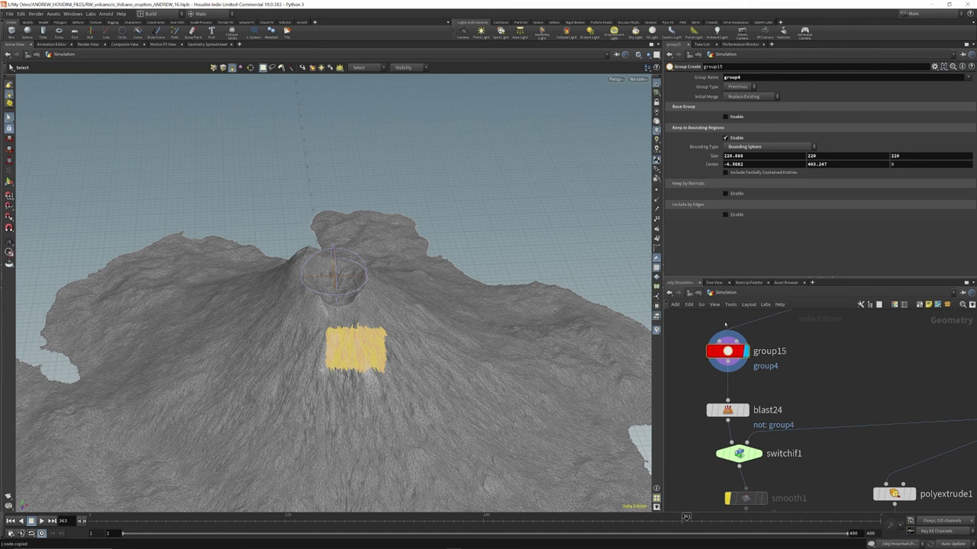
{"action": "key", "text": "ctrl+z"}
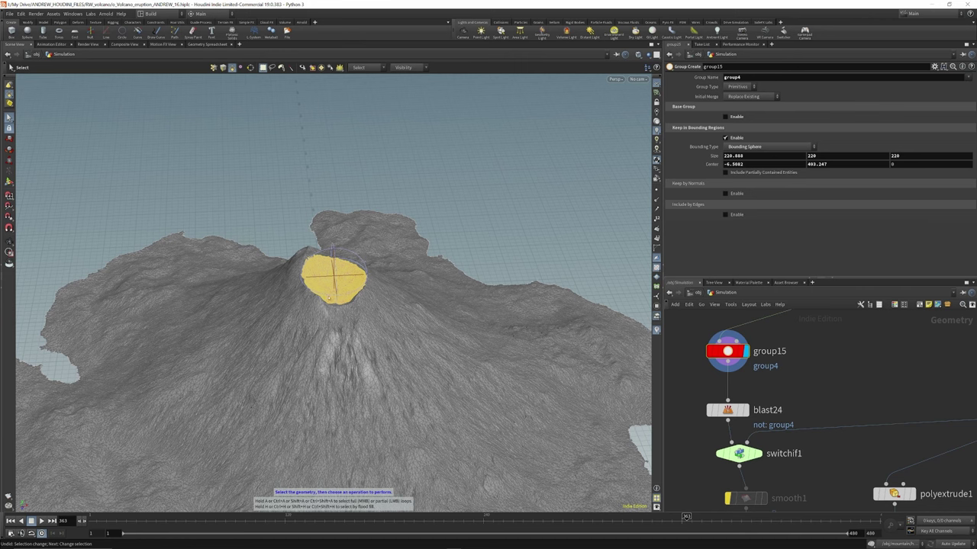
{"action": "left_click", "coordinate": [9, 241]}
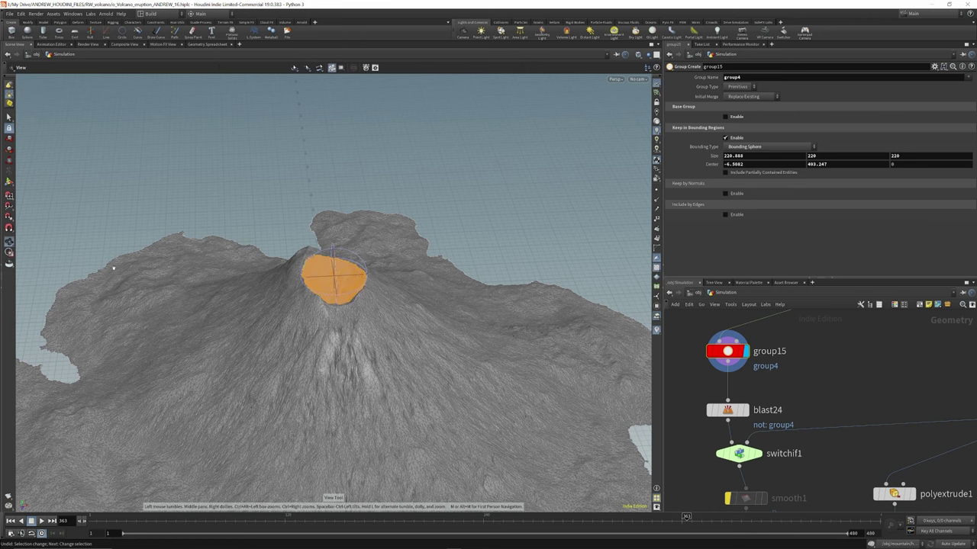
Inspect the grouped crater faces up close and display blast24 to view the isolated crater piece.
{"action": "scroll", "coordinate": [351, 279], "scroll_direction": "up", "scroll_amount": 5}
{"action": "left_click_drag", "start_coordinate": [353, 279], "coordinate": [374, 227]}
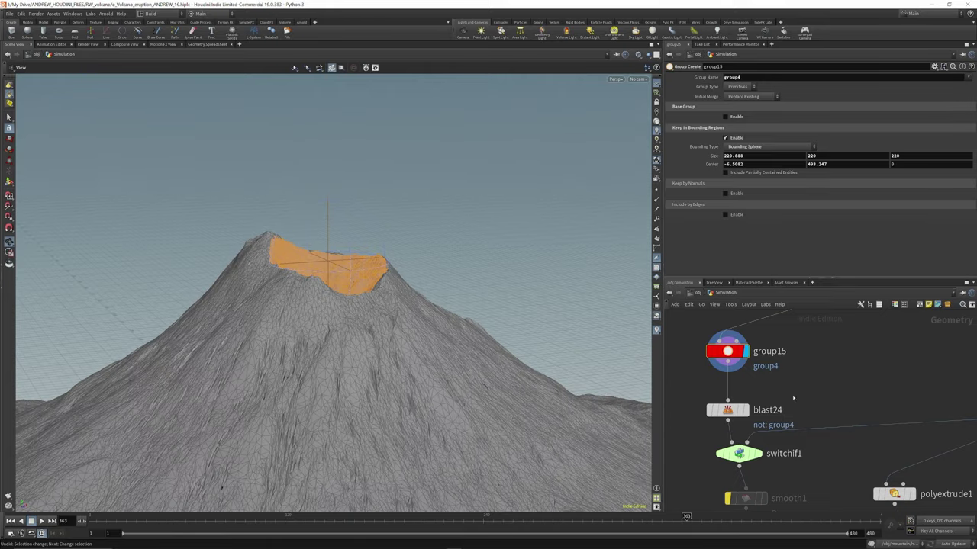
{"action": "scroll", "coordinate": [770, 372], "scroll_direction": "down", "scroll_amount": 4}
{"action": "scroll", "coordinate": [769, 369], "scroll_direction": "up", "scroll_amount": 4}
{"action": "left_click", "coordinate": [757, 379]}
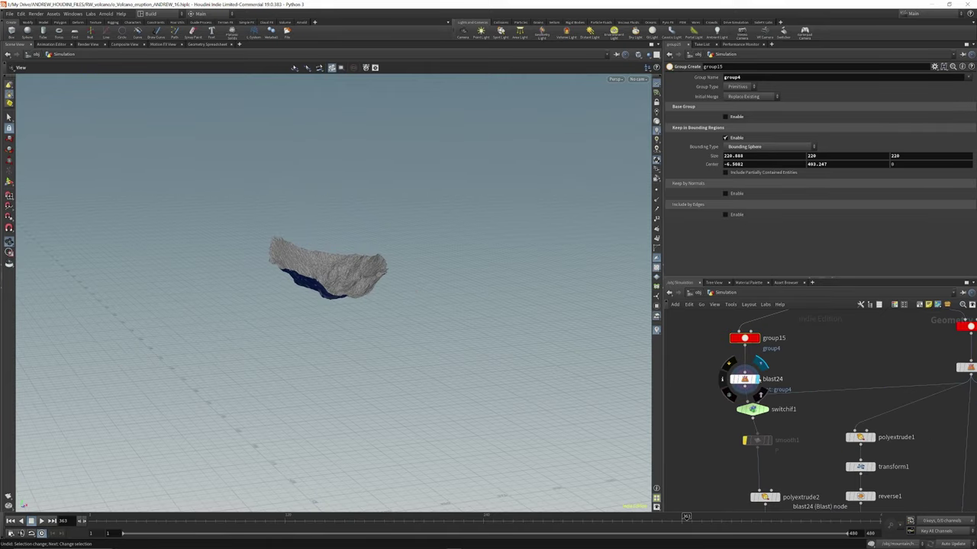
{"action": "left_click_drag", "start_coordinate": [335, 252], "coordinate": [348, 299]}
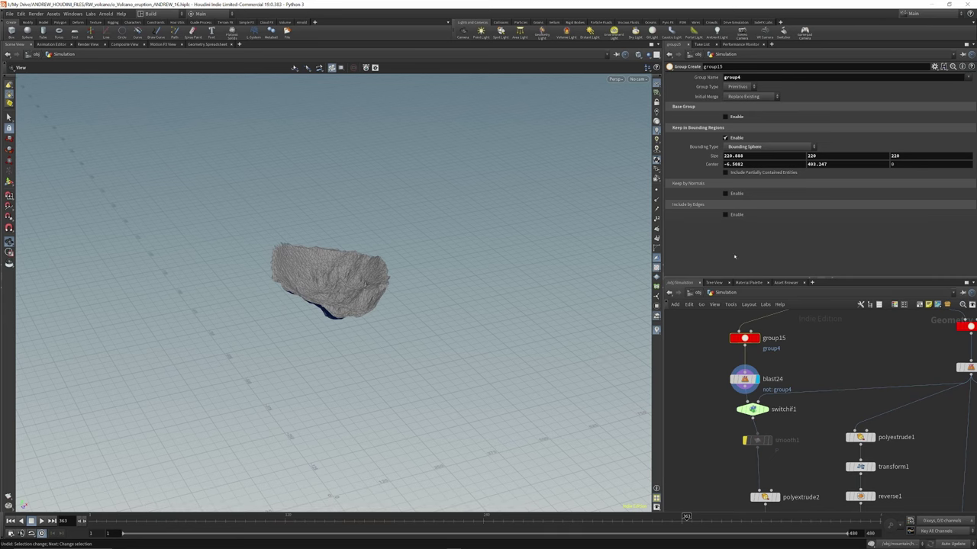
Show blast24's parameters and toggle Delete Non Selected off and back on.
{"action": "left_click", "coordinate": [743, 380]}
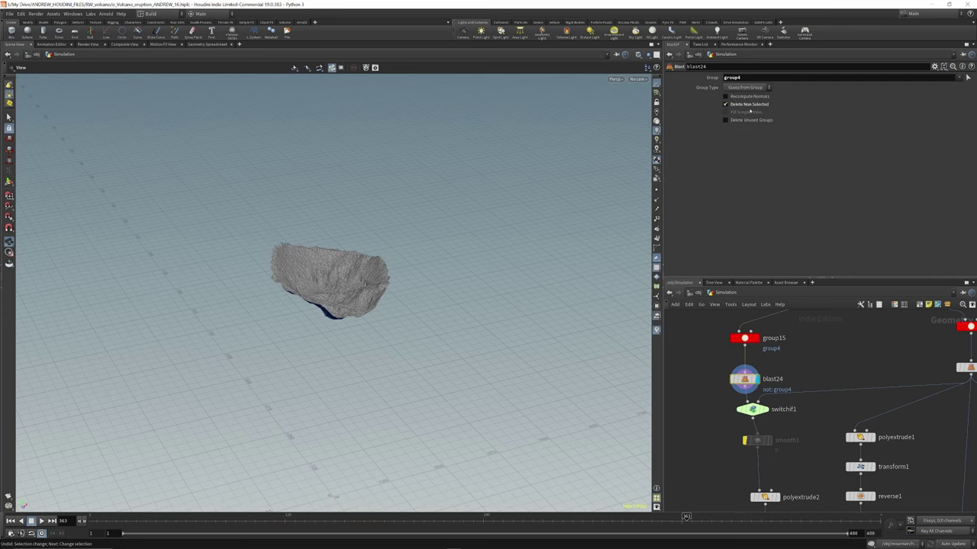
{"action": "left_click", "coordinate": [727, 106]}
{"action": "left_click", "coordinate": [727, 106]}
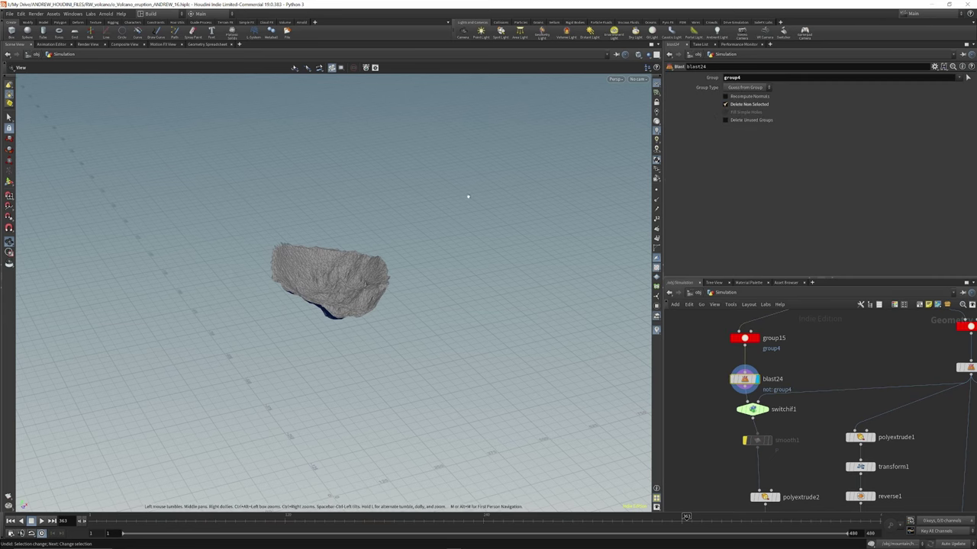
Set the Enable expression on switchif1 to 0.
{"action": "scroll", "coordinate": [743, 381], "scroll_direction": "down", "scroll_amount": 3}
{"action": "scroll", "coordinate": [738, 389], "scroll_direction": "up", "scroll_amount": 4}
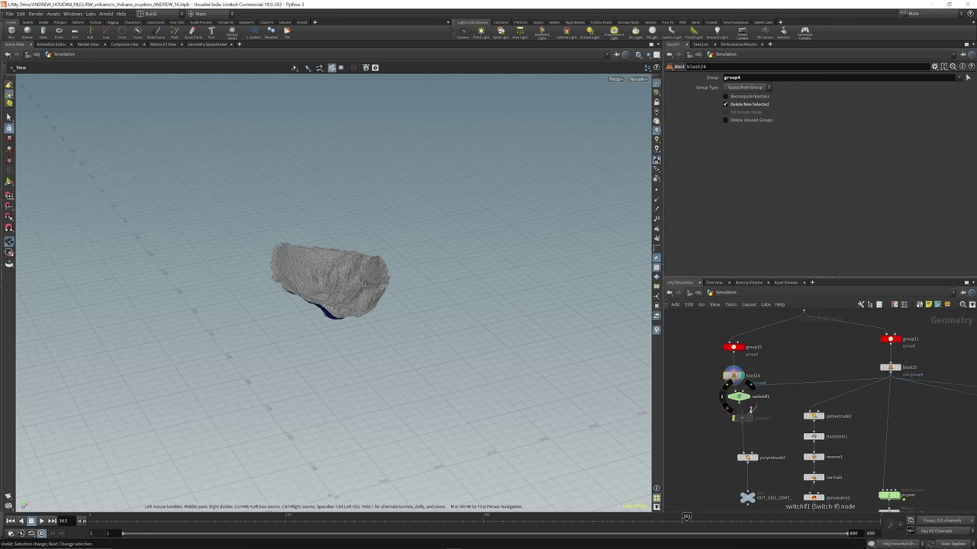
{"action": "scroll", "coordinate": [753, 403], "scroll_direction": "down", "scroll_amount": 3}
{"action": "scroll", "coordinate": [744, 397], "scroll_direction": "up", "scroll_amount": 3}
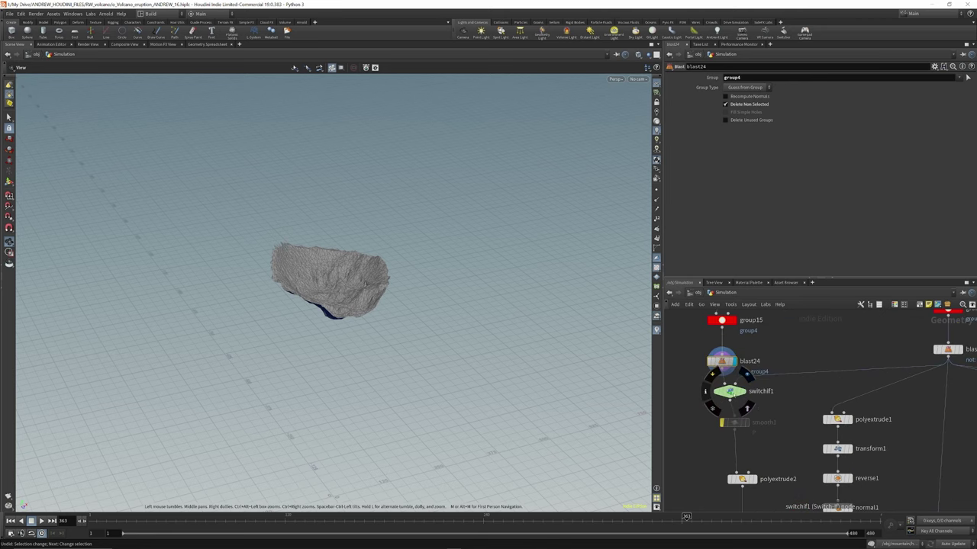
{"action": "left_click", "coordinate": [729, 392]}
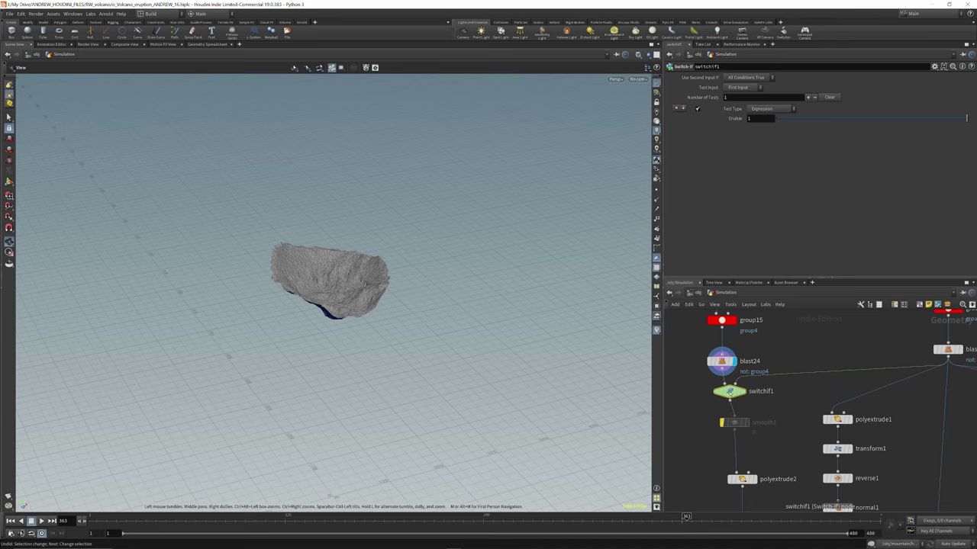
{"action": "left_click", "coordinate": [778, 120]}
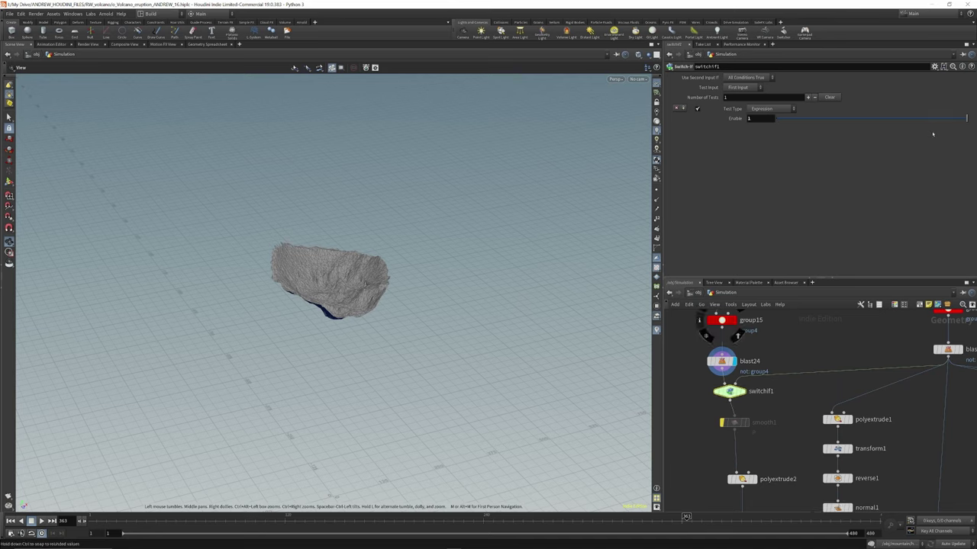
Set the Enable expression on switchif1 back to 1.
{"action": "scroll", "coordinate": [777, 359], "scroll_direction": "down", "scroll_amount": 4}
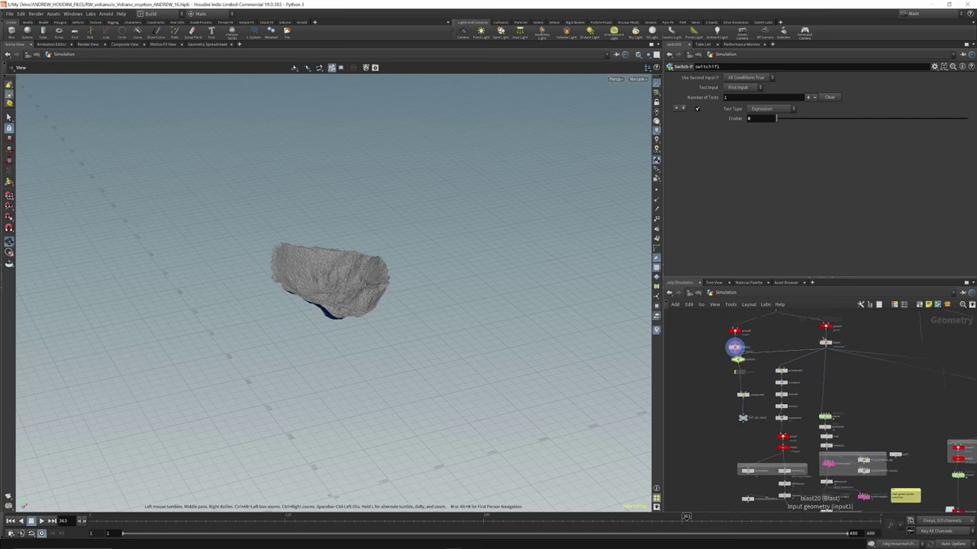
{"action": "scroll", "coordinate": [767, 344], "scroll_direction": "up", "scroll_amount": 3}
{"action": "scroll", "coordinate": [767, 344], "scroll_direction": "down", "scroll_amount": 3}
{"action": "scroll", "coordinate": [732, 355], "scroll_direction": "up", "scroll_amount": 3}
{"action": "scroll", "coordinate": [738, 368], "scroll_direction": "up", "scroll_amount": 3}
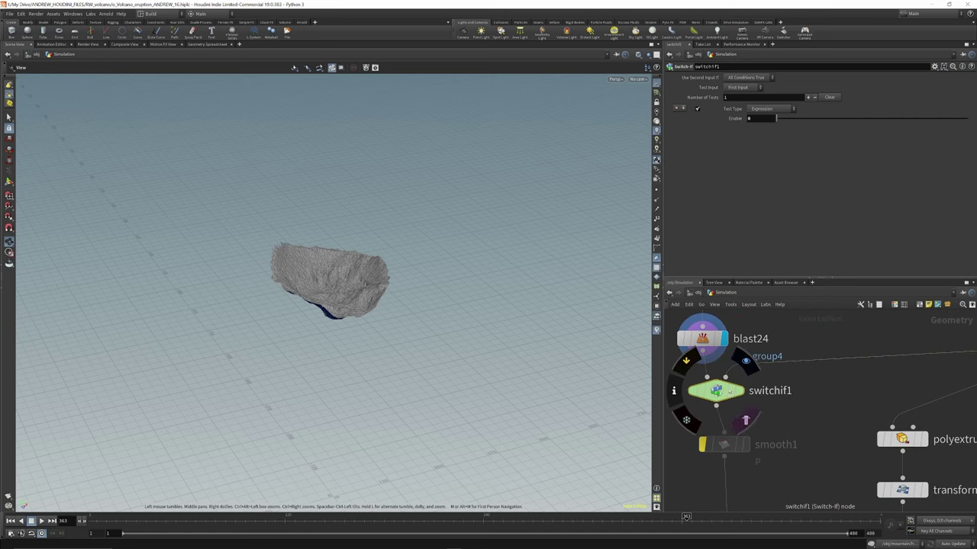
{"action": "left_click_drag", "start_coordinate": [790, 122], "coordinate": [940, 126]}
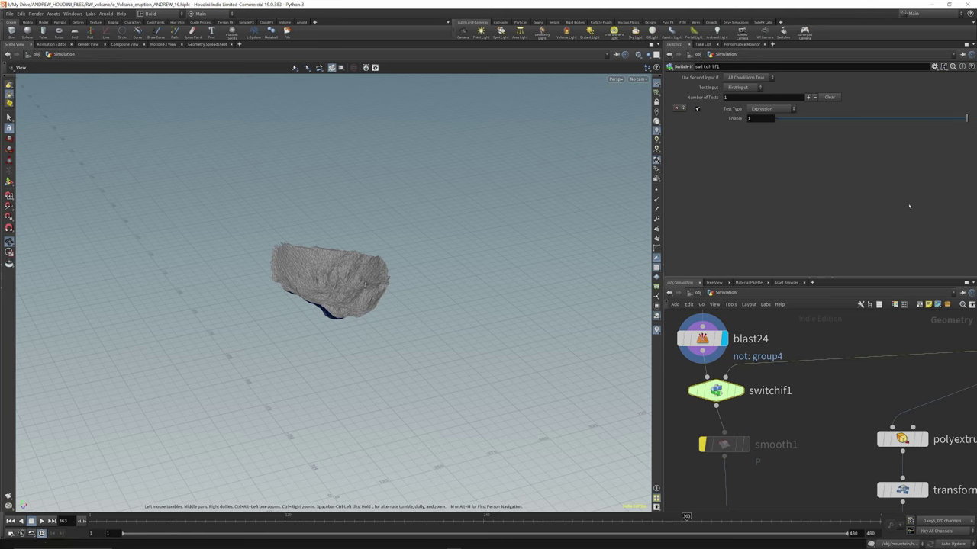
Display polyextrude2 with its parameters and inspect the thickened crater piece from a low side angle.
{"action": "scroll", "coordinate": [703, 383], "scroll_direction": "down", "scroll_amount": 6}
{"action": "scroll", "coordinate": [720, 437], "scroll_direction": "up", "scroll_amount": 3}
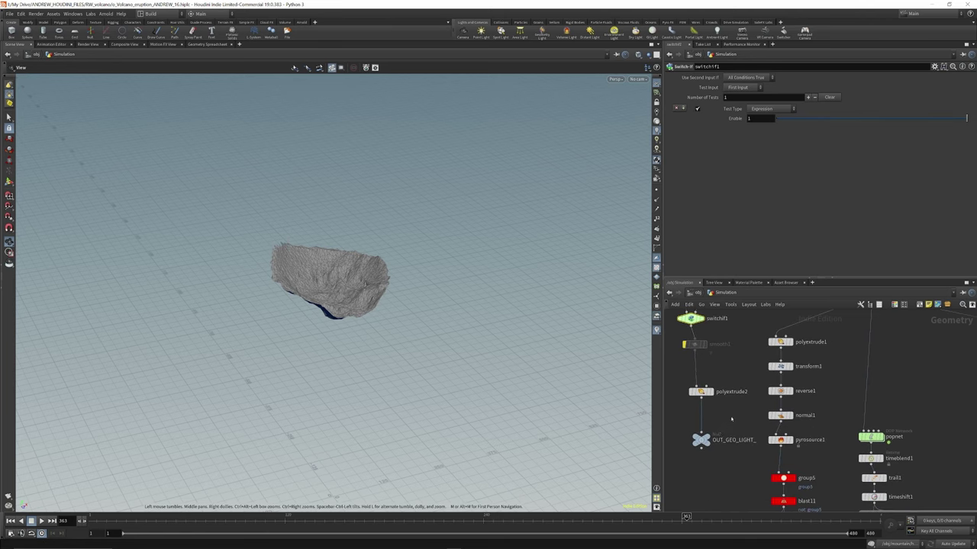
{"action": "scroll", "coordinate": [684, 396], "scroll_direction": "up", "scroll_amount": 3}
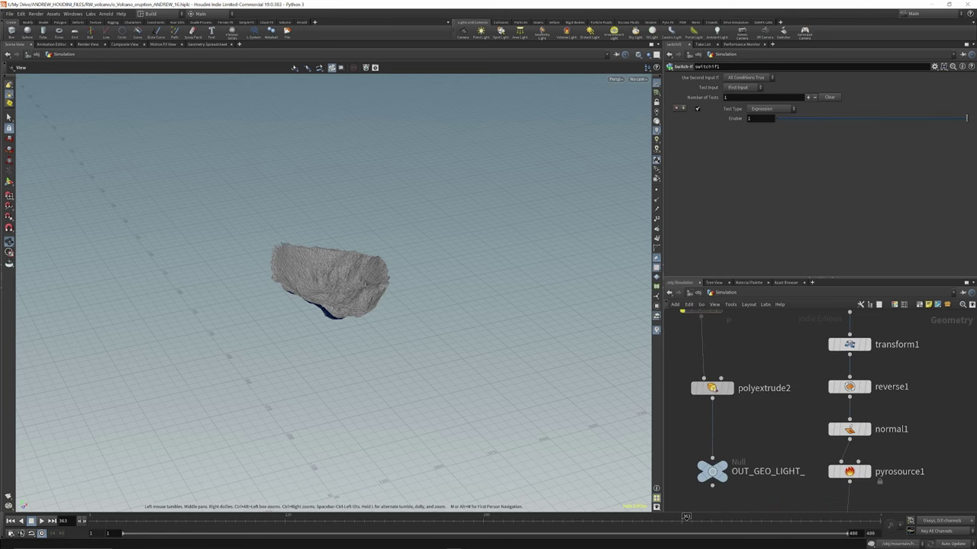
{"action": "left_click_drag", "start_coordinate": [712, 388], "coordinate": [700, 373]}
{"action": "left_click", "coordinate": [723, 351]}
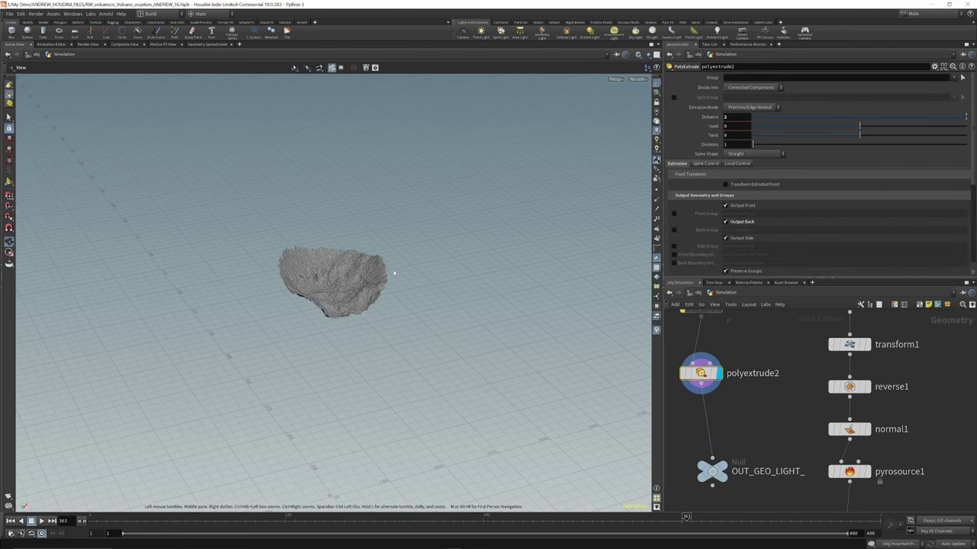
{"action": "left_click_drag", "start_coordinate": [394, 272], "coordinate": [334, 291]}
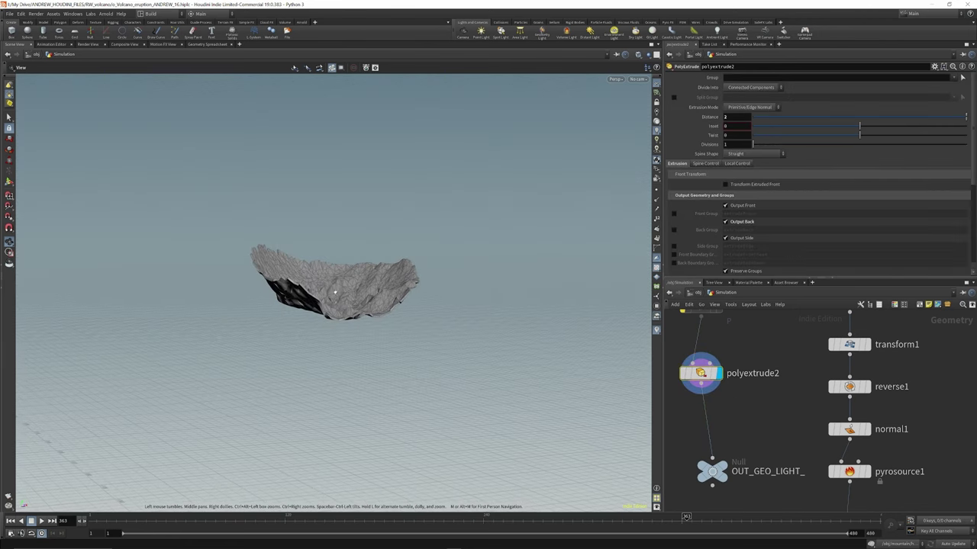
{"action": "scroll", "coordinate": [334, 292], "scroll_direction": "up", "scroll_amount": 1}
{"action": "scroll", "coordinate": [763, 372], "scroll_direction": "down", "scroll_amount": 2}
Display the output of the OUT_GEO_LIGHT_ null below polyextrude2.
{"action": "scroll", "coordinate": [734, 450], "scroll_direction": "up", "scroll_amount": 3}
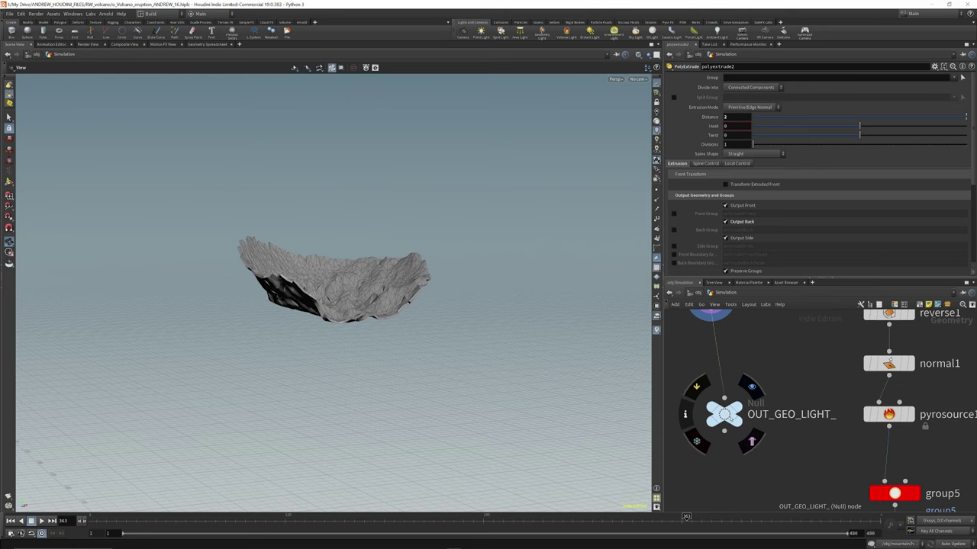
{"action": "scroll", "coordinate": [723, 412], "scroll_direction": "down", "scroll_amount": 3}
{"action": "scroll", "coordinate": [721, 405], "scroll_direction": "up", "scroll_amount": 3}
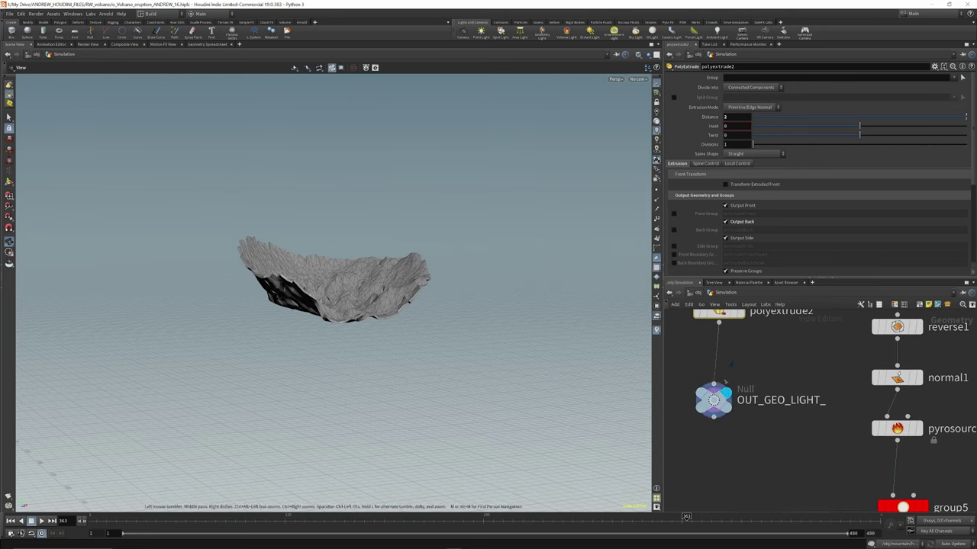
{"action": "scroll", "coordinate": [763, 424], "scroll_direction": "down", "scroll_amount": 4}
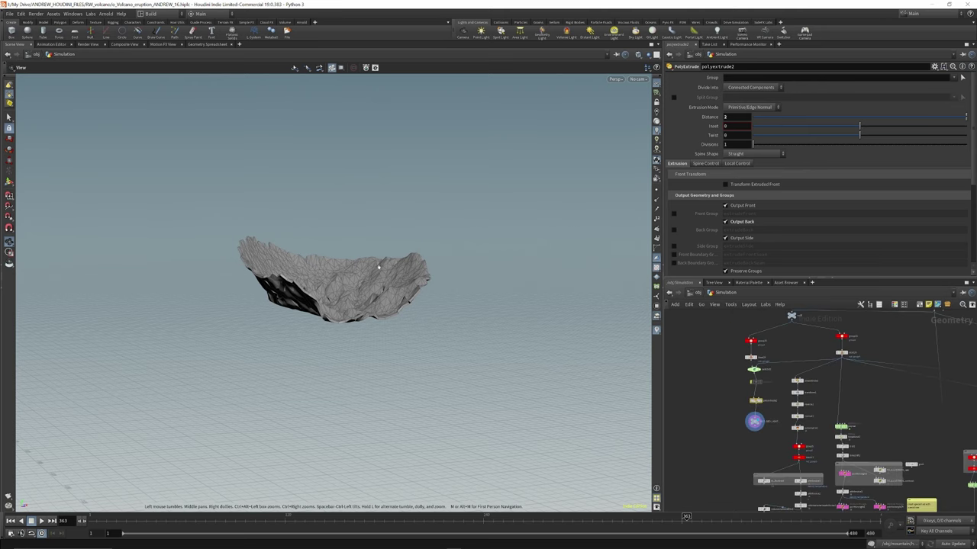
Display group11 and group15 in turn to compare their crater selections on the mountain.
{"action": "scroll", "coordinate": [840, 367], "scroll_direction": "up", "scroll_amount": 6}
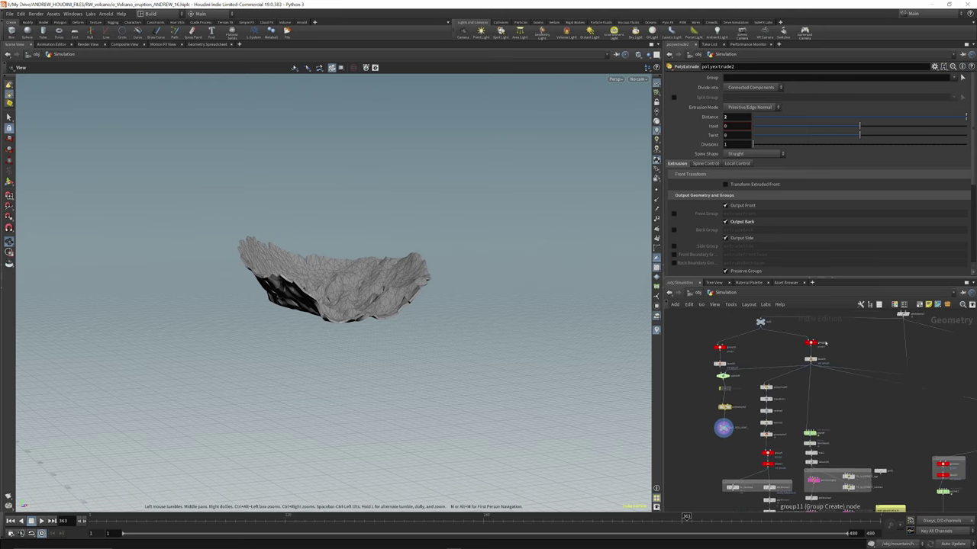
{"action": "left_click", "coordinate": [801, 327]}
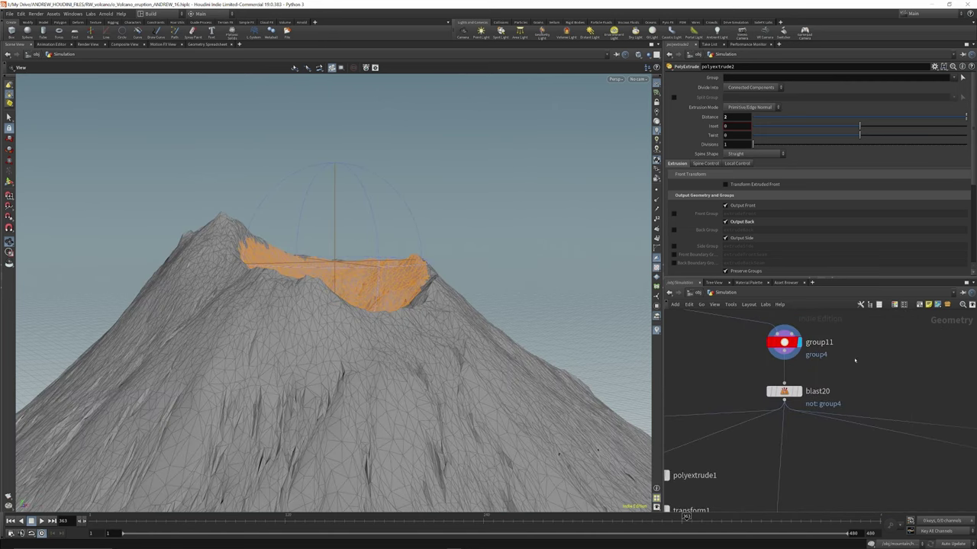
{"action": "scroll", "coordinate": [824, 365], "scroll_direction": "down", "scroll_amount": 5}
{"action": "middle_click_drag", "start_coordinate": [780, 375], "coordinate": [797, 376]}
{"action": "scroll", "coordinate": [709, 362], "scroll_direction": "up", "scroll_amount": 3}
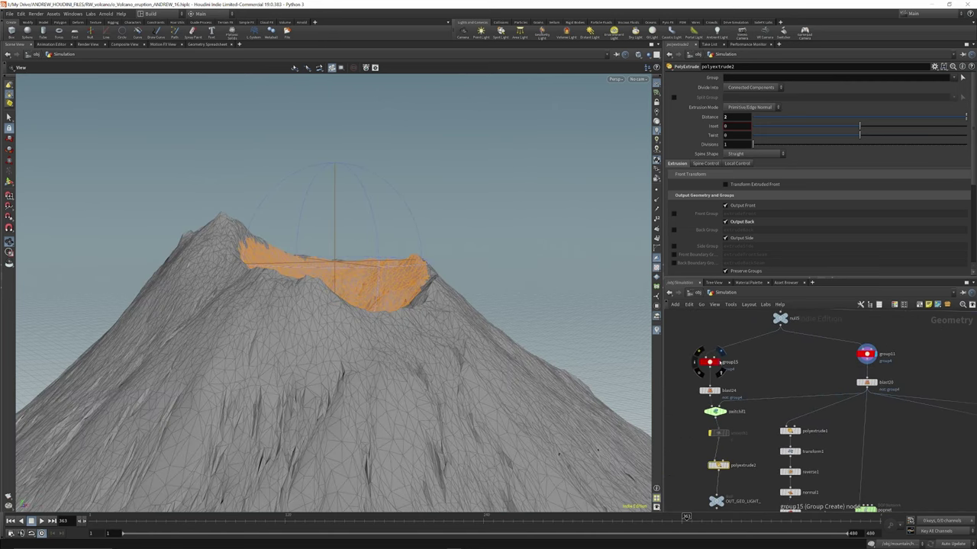
{"action": "left_click", "coordinate": [717, 362]}
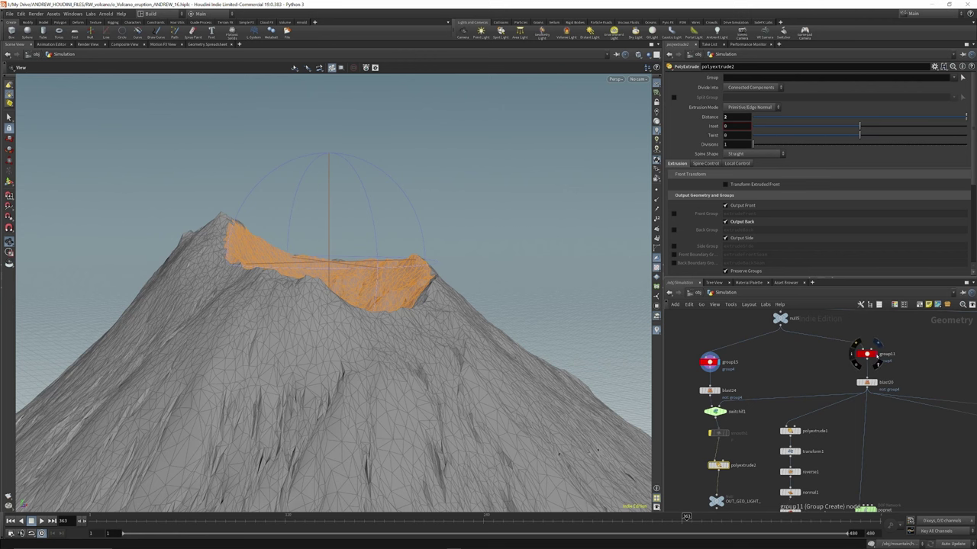
Display group11 again, show its bounding sphere parameters and examine the grouped crater faces from above.
{"action": "left_click", "coordinate": [873, 353]}
{"action": "left_click", "coordinate": [867, 353]}
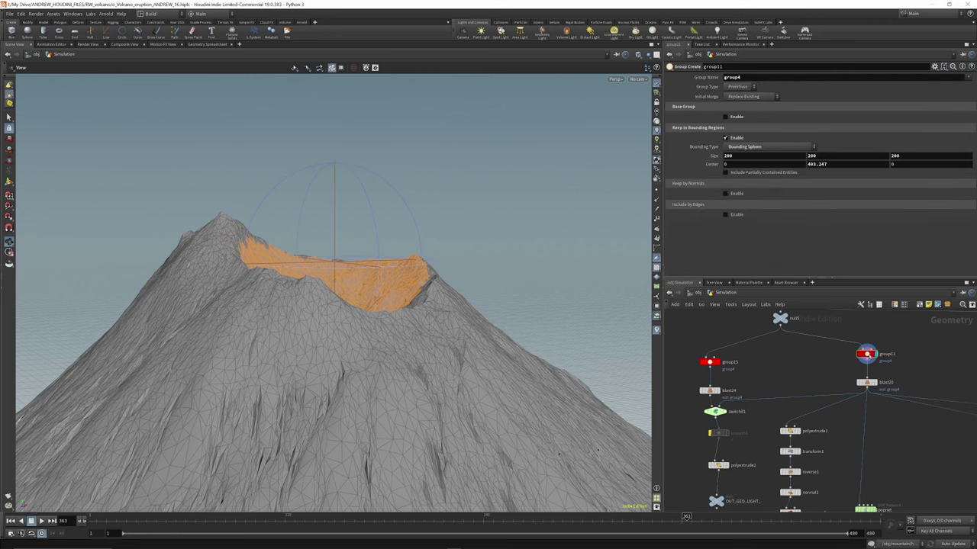
{"action": "left_click_drag", "start_coordinate": [328, 280], "coordinate": [344, 295]}
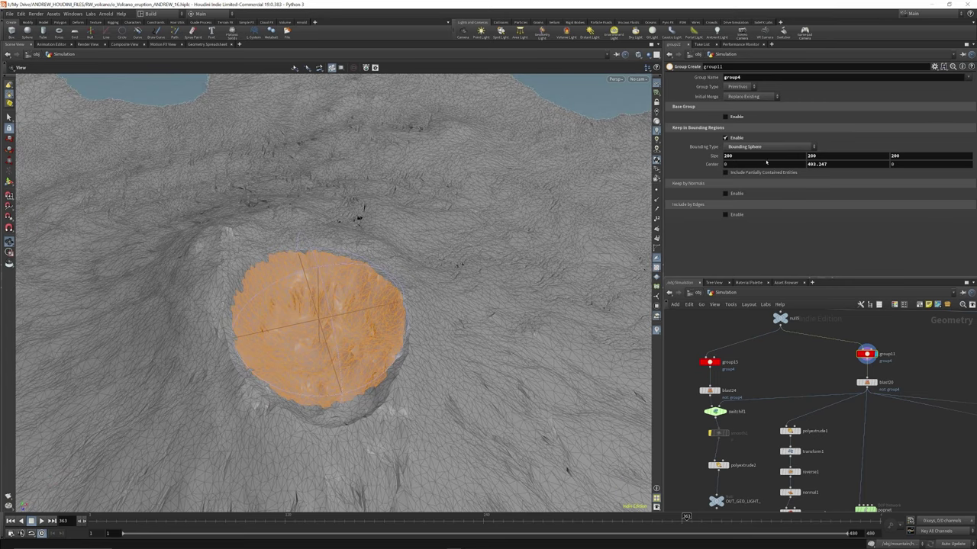
Display blast20 with its parameters and inspect the isolated crater surface from the side.
{"action": "scroll", "coordinate": [830, 349], "scroll_direction": "down", "scroll_amount": 7}
{"action": "scroll", "coordinate": [856, 357], "scroll_direction": "up", "scroll_amount": 8}
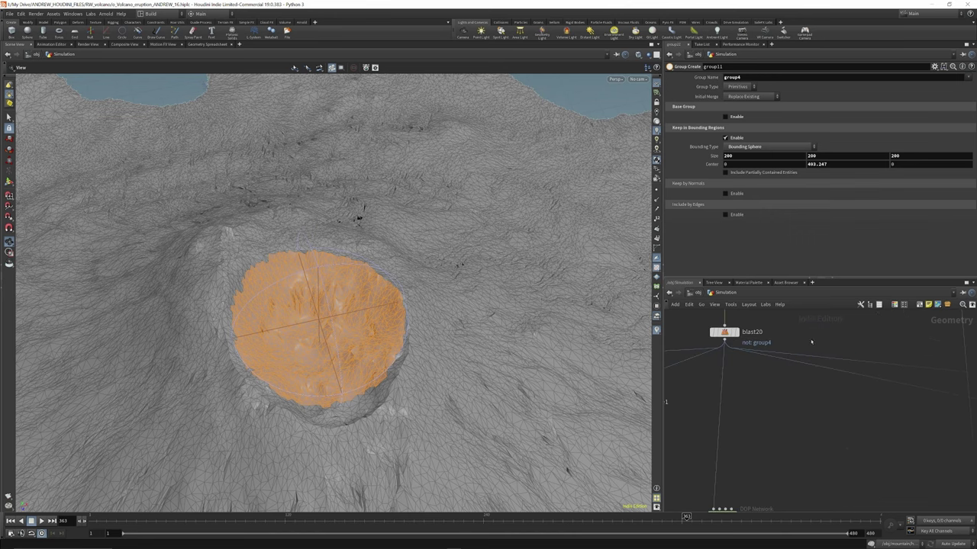
{"action": "scroll", "coordinate": [813, 371], "scroll_direction": "down", "scroll_amount": 4}
{"action": "scroll", "coordinate": [782, 353], "scroll_direction": "up", "scroll_amount": 4}
{"action": "left_click", "coordinate": [774, 334]}
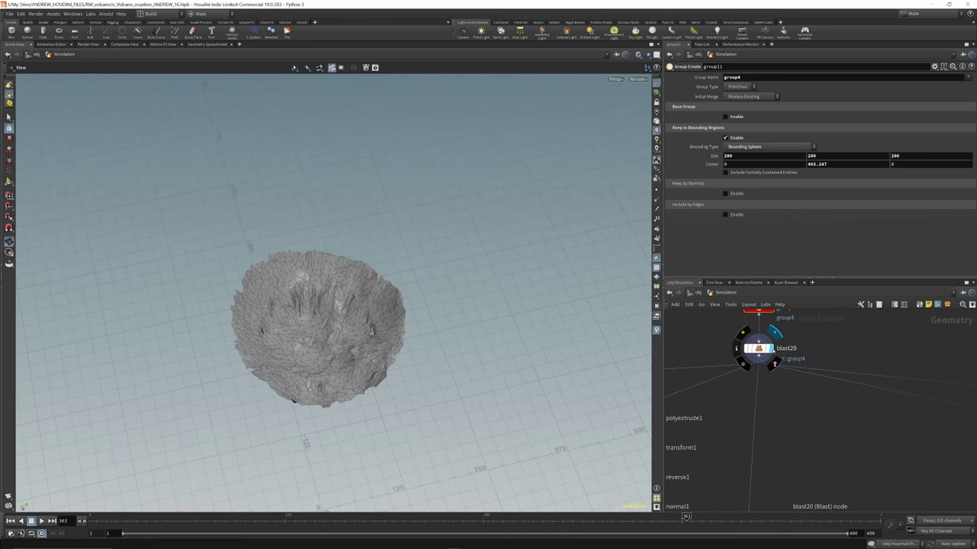
{"action": "left_click", "coordinate": [757, 349]}
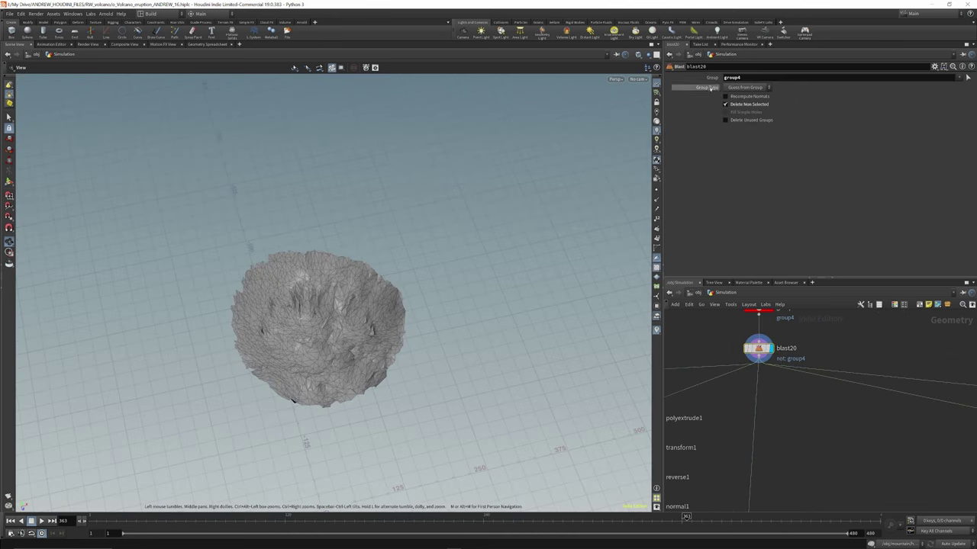
{"action": "left_click_drag", "start_coordinate": [407, 288], "coordinate": [335, 257]}
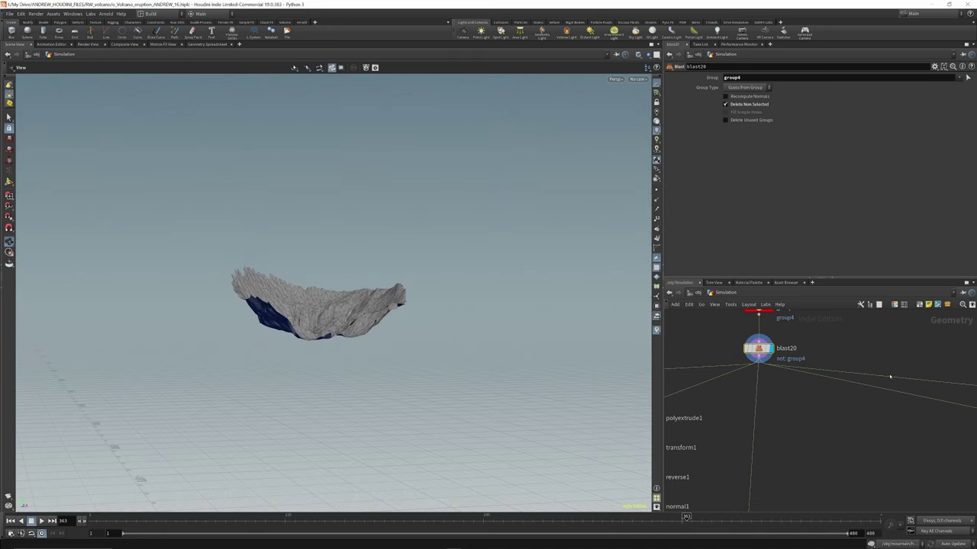
Display polyextrude1 in the branch below blast20.
{"action": "scroll", "coordinate": [845, 341], "scroll_direction": "down", "scroll_amount": 4}
{"action": "scroll", "coordinate": [844, 341], "scroll_direction": "down", "scroll_amount": 2}
{"action": "scroll", "coordinate": [786, 377], "scroll_direction": "up", "scroll_amount": 5}
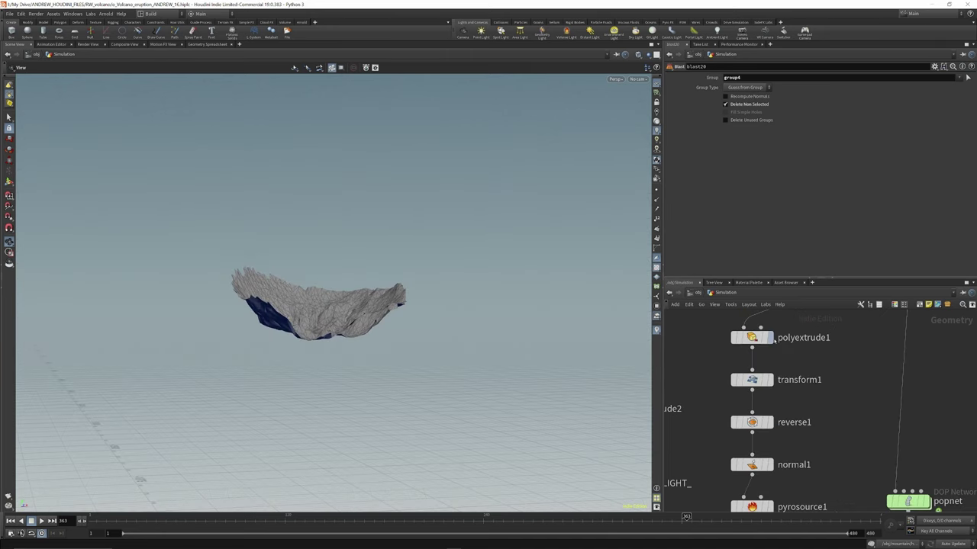
{"action": "left_click", "coordinate": [772, 341]}
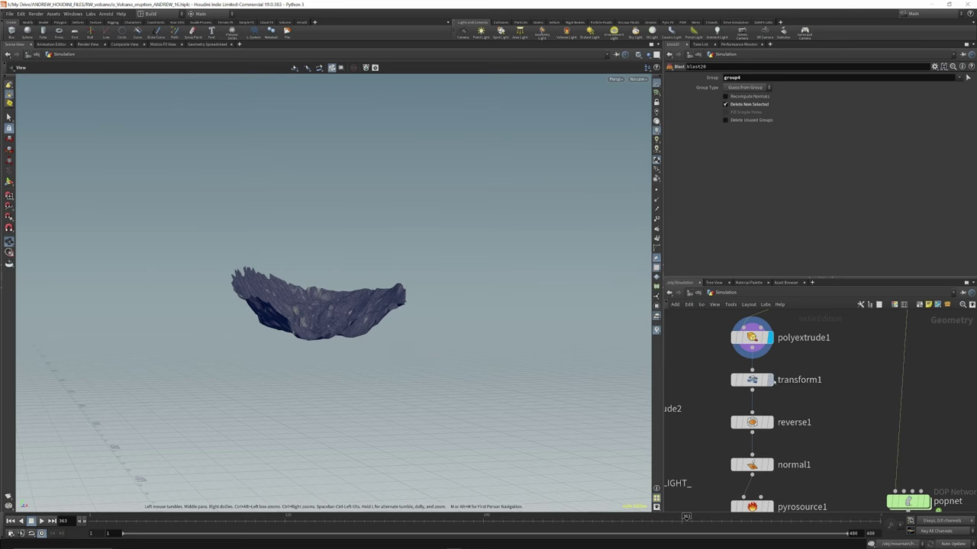
Display transform1, view the raised crater volume from above and show the node's parameters.
{"action": "left_click", "coordinate": [769, 379]}
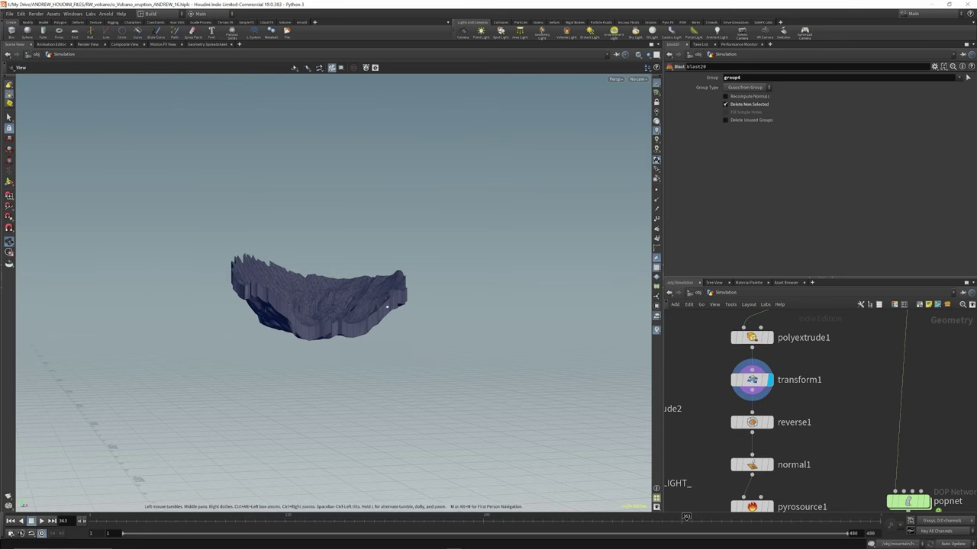
{"action": "left_click_drag", "start_coordinate": [387, 307], "coordinate": [337, 322]}
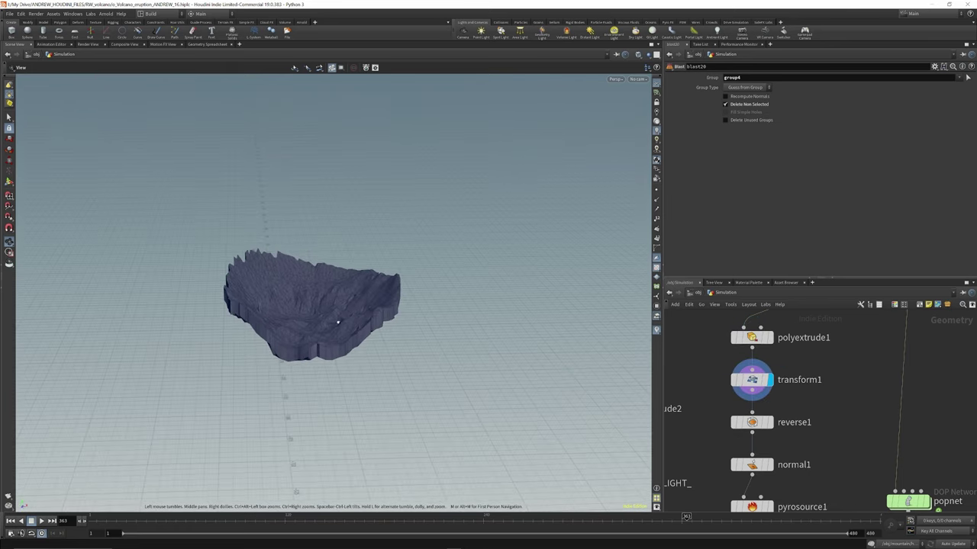
{"action": "left_click", "coordinate": [752, 379]}
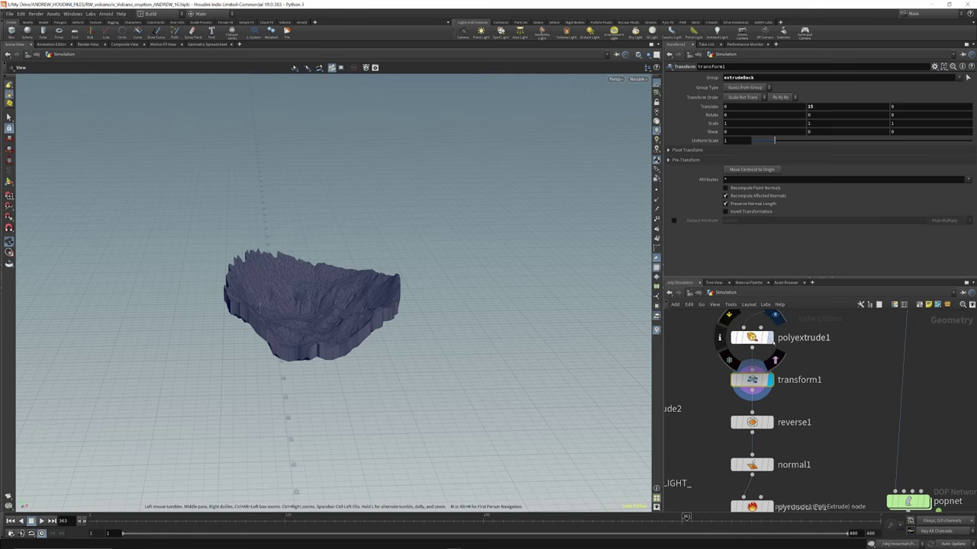
{"action": "left_click_drag", "start_coordinate": [316, 307], "coordinate": [323, 309]}
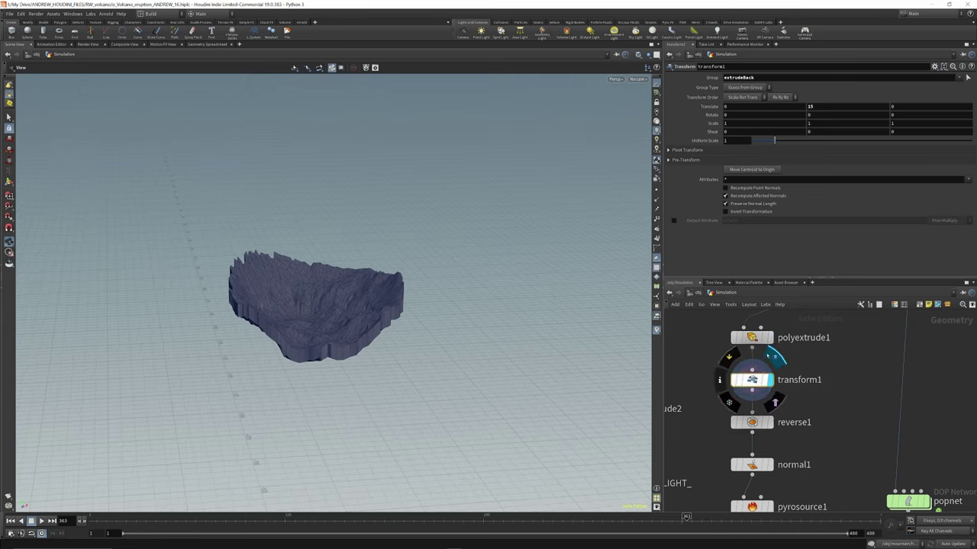
Display reverse1 and show its parameters to examine the crater volume's flipped faces.
{"action": "scroll", "coordinate": [768, 354], "scroll_direction": "down", "scroll_amount": 3}
{"action": "scroll", "coordinate": [774, 398], "scroll_direction": "up", "scroll_amount": 4}
{"action": "left_click_drag", "start_coordinate": [748, 385], "coordinate": [742, 379]}
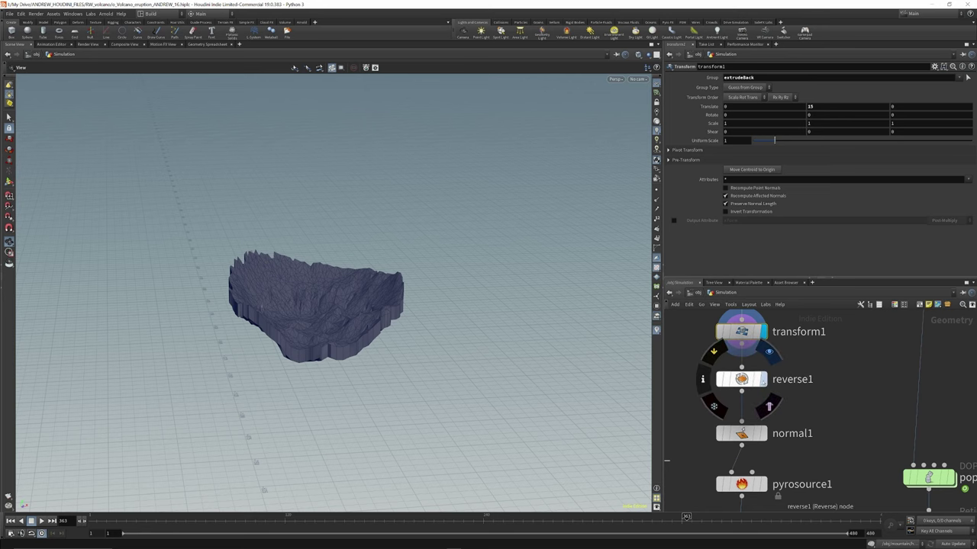
{"action": "left_click", "coordinate": [763, 379]}
{"action": "left_click", "coordinate": [744, 380]}
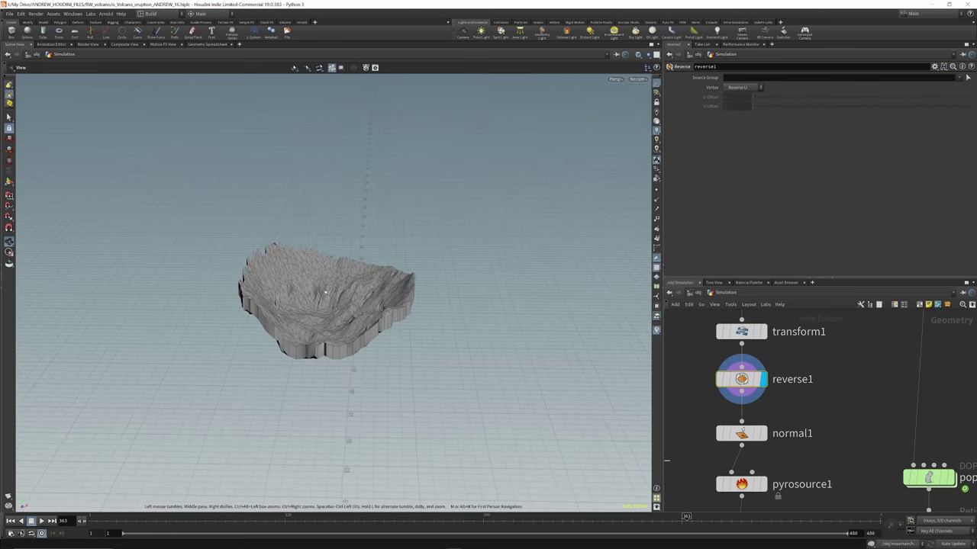
Display normal1 and show its parameters.
{"action": "scroll", "coordinate": [779, 434], "scroll_direction": "down", "scroll_amount": 5}
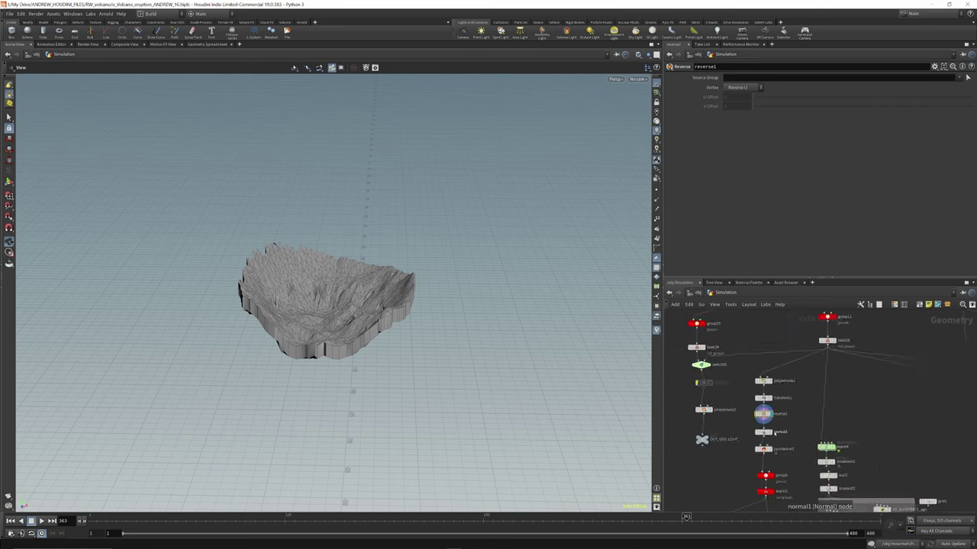
{"action": "scroll", "coordinate": [777, 433], "scroll_direction": "up", "scroll_amount": 5}
{"action": "left_click", "coordinate": [764, 435]}
{"action": "left_click", "coordinate": [743, 434]}
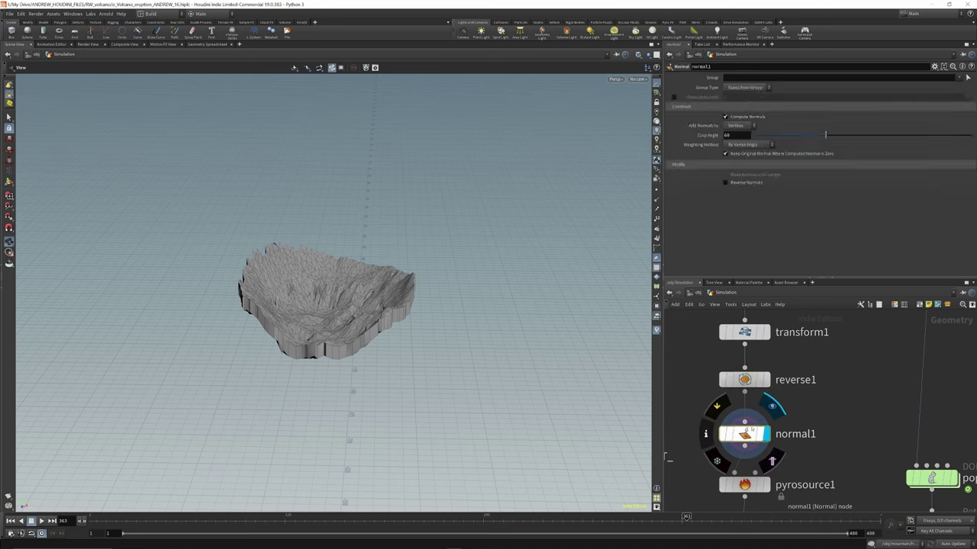
Display pyrosource1 and show its smoke source and volume scatter parameters.
{"action": "scroll", "coordinate": [766, 349], "scroll_direction": "down", "scroll_amount": 3}
{"action": "scroll", "coordinate": [766, 349], "scroll_direction": "down", "scroll_amount": 2}
{"action": "scroll", "coordinate": [763, 359], "scroll_direction": "up", "scroll_amount": 5}
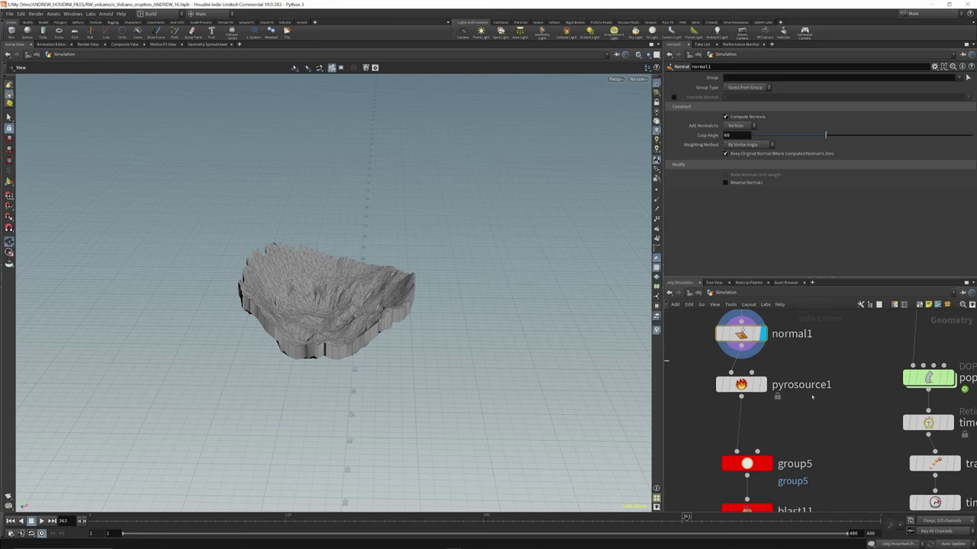
{"action": "left_click", "coordinate": [768, 356]}
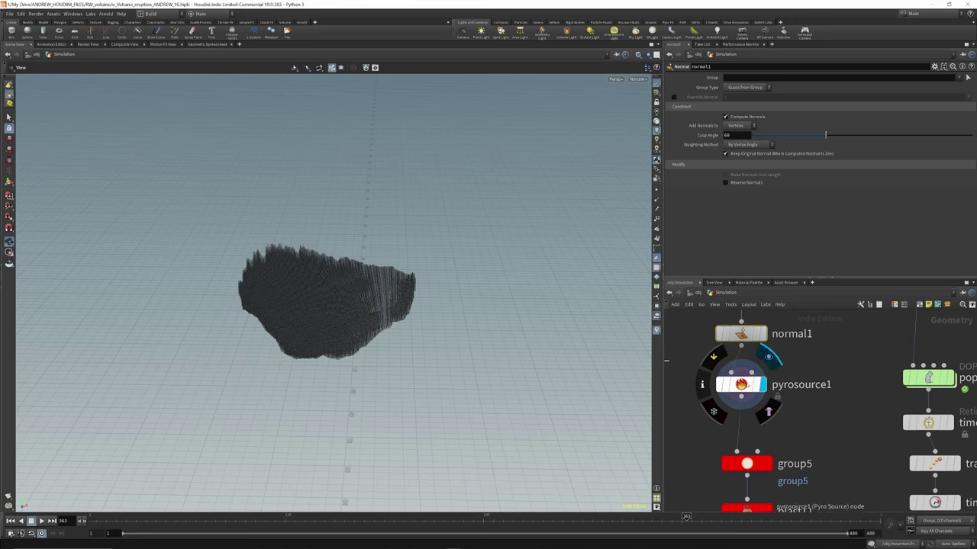
{"action": "left_click", "coordinate": [741, 385]}
Inspect the scattered source points from another angle and open pyrosource1's node info to read its point attributes.
{"action": "left_click_drag", "start_coordinate": [359, 296], "coordinate": [330, 281]}
{"action": "scroll", "coordinate": [329, 307], "scroll_direction": "up", "scroll_amount": 4}
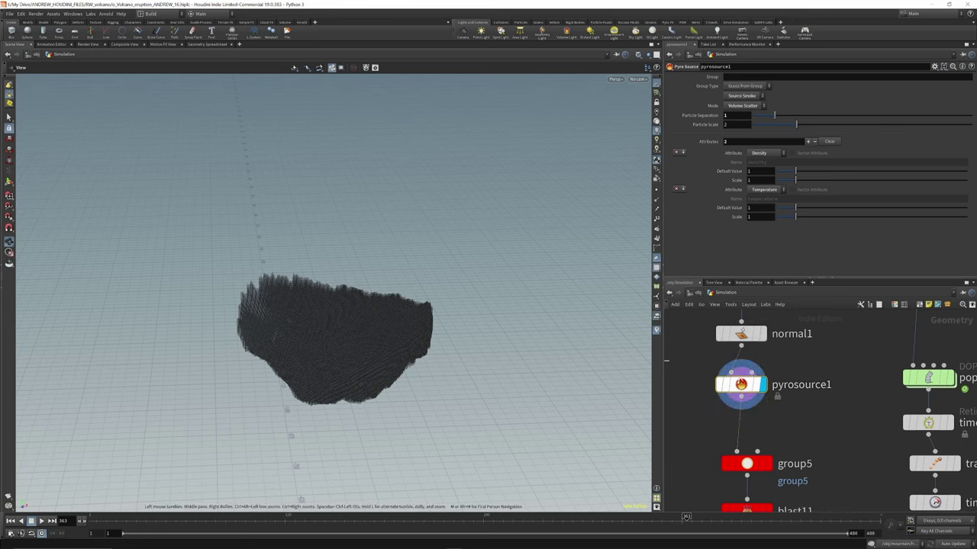
{"action": "left_click", "coordinate": [702, 385]}
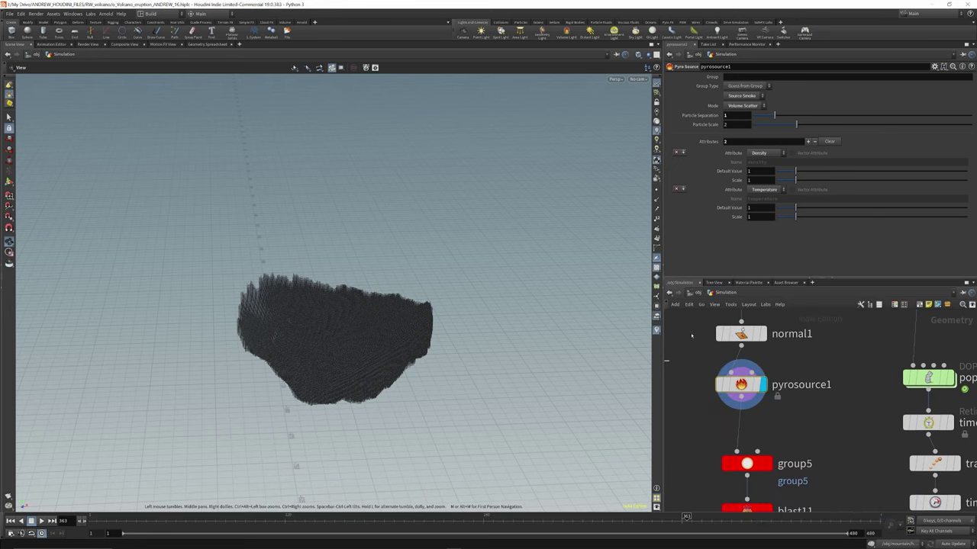
{"action": "left_click", "coordinate": [701, 384]}
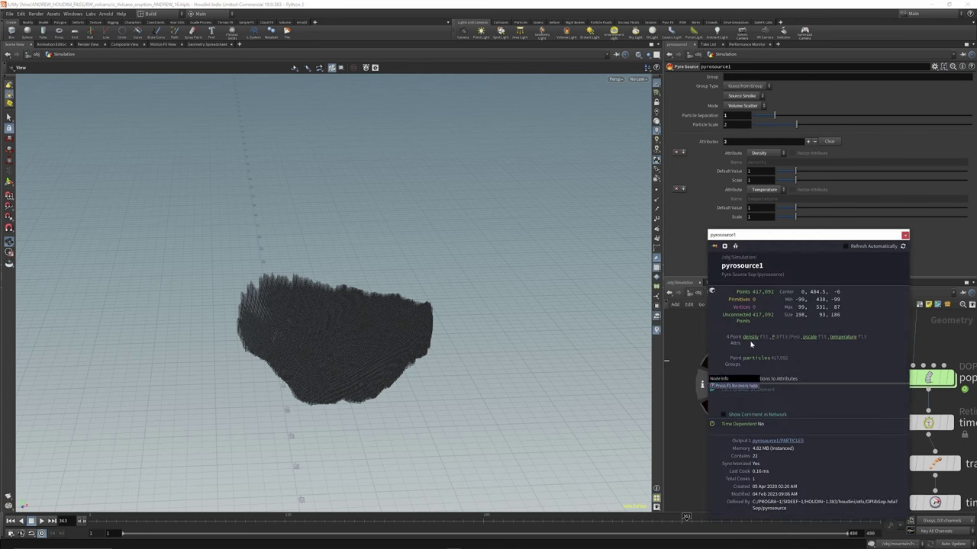
Close the pyrosource1 info, display group5, and inspect its grouped points in the crater from a higher angle.
{"action": "left_click", "coordinate": [677, 334]}
{"action": "scroll", "coordinate": [772, 351], "scroll_direction": "down", "scroll_amount": 3}
{"action": "scroll", "coordinate": [766, 414], "scroll_direction": "up", "scroll_amount": 3}
{"action": "left_click_drag", "start_coordinate": [755, 392], "coordinate": [754, 369]}
{"action": "left_click", "coordinate": [777, 368]}
{"action": "left_click_drag", "start_coordinate": [367, 294], "coordinate": [380, 313]}
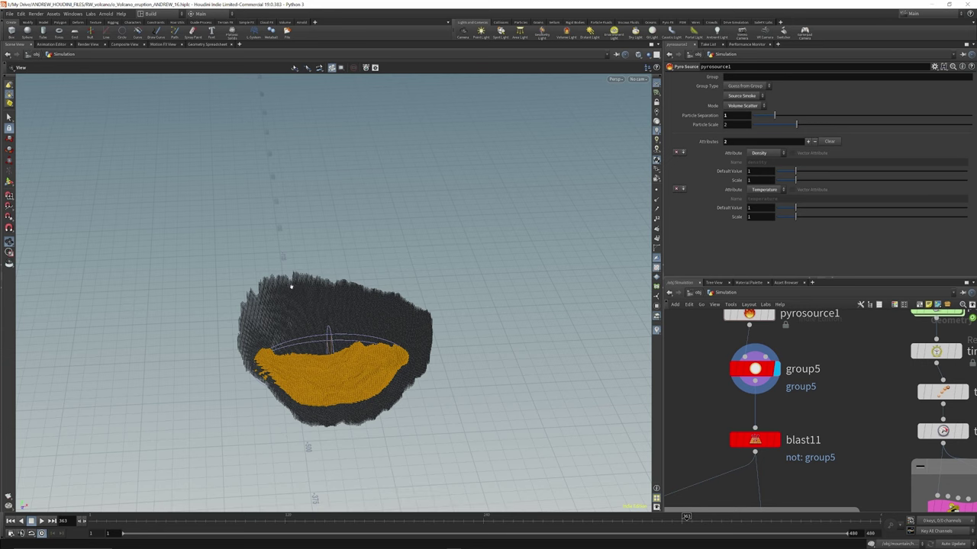
{"action": "left_click_drag", "start_coordinate": [335, 331], "coordinate": [346, 343]}
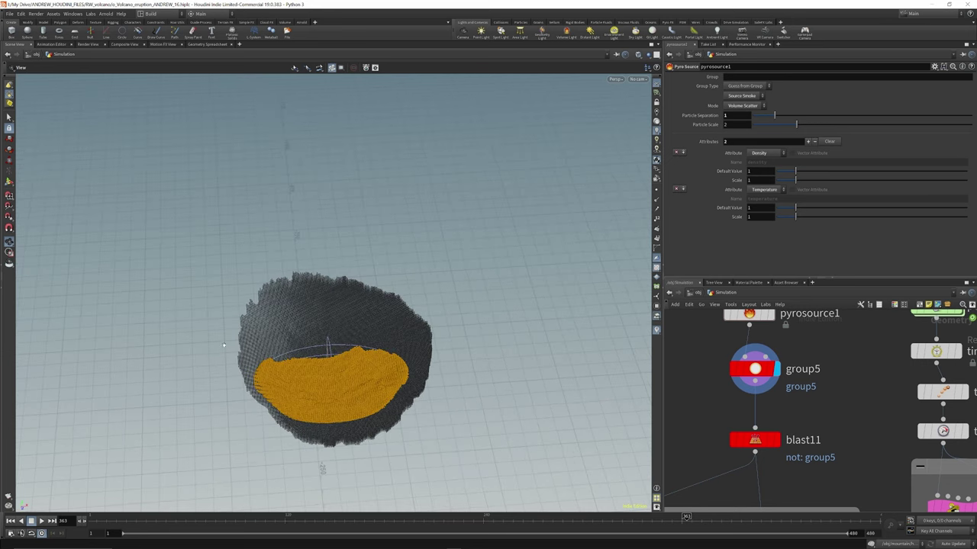
Adjust group5's bounding sphere with its viewport handle to a Z size of 89.1121 and a Z centre of 34.8127.
{"action": "scroll", "coordinate": [764, 390], "scroll_direction": "down", "scroll_amount": 5}
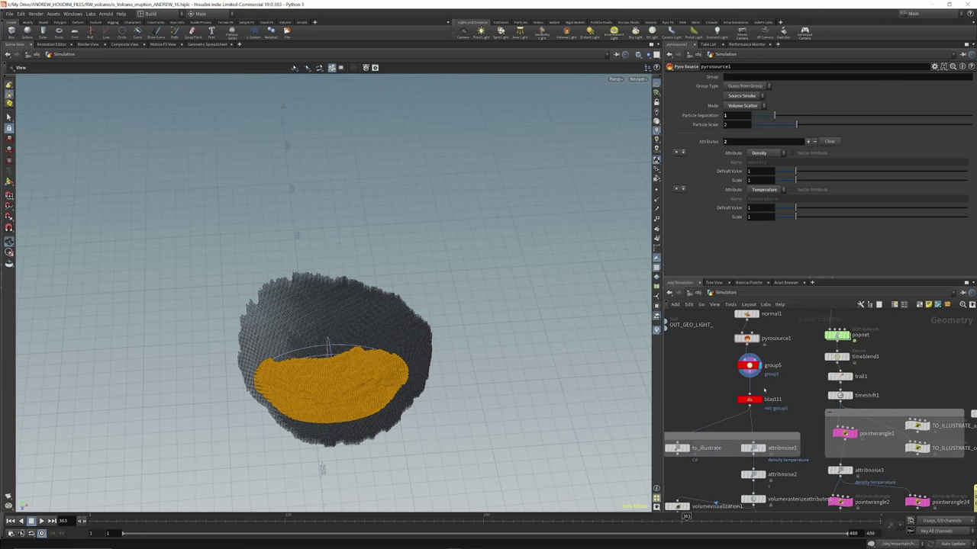
{"action": "mouse_move", "coordinate": [763, 351]}
{"action": "scroll", "coordinate": [742, 363], "scroll_direction": "up", "scroll_amount": 1}
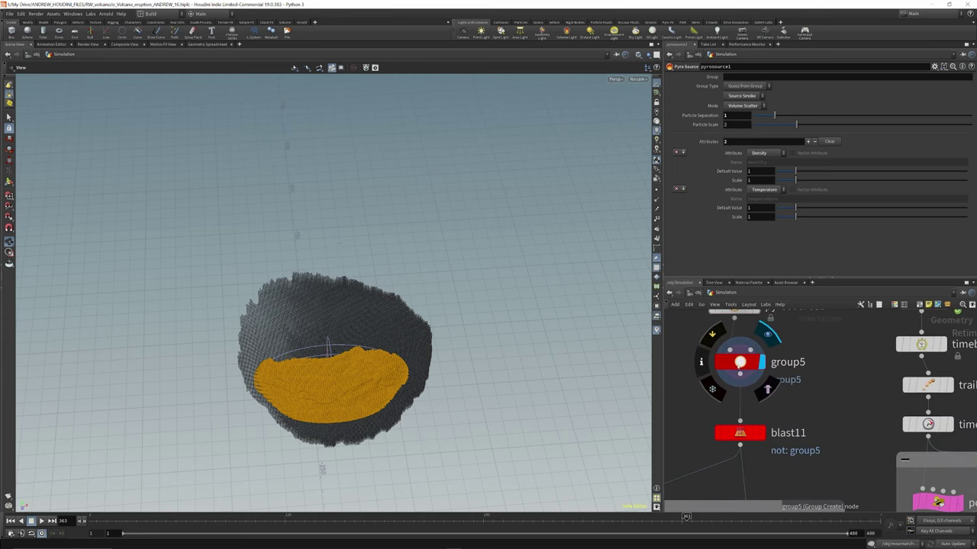
{"action": "left_click", "coordinate": [740, 363]}
{"action": "mouse_move", "coordinate": [346, 375]}
{"action": "left_mouse_down"}
{"action": "mouse_move", "coordinate": [347, 398]}
{"action": "mouse_move", "coordinate": [346, 363]}
{"action": "left_mouse_up"}
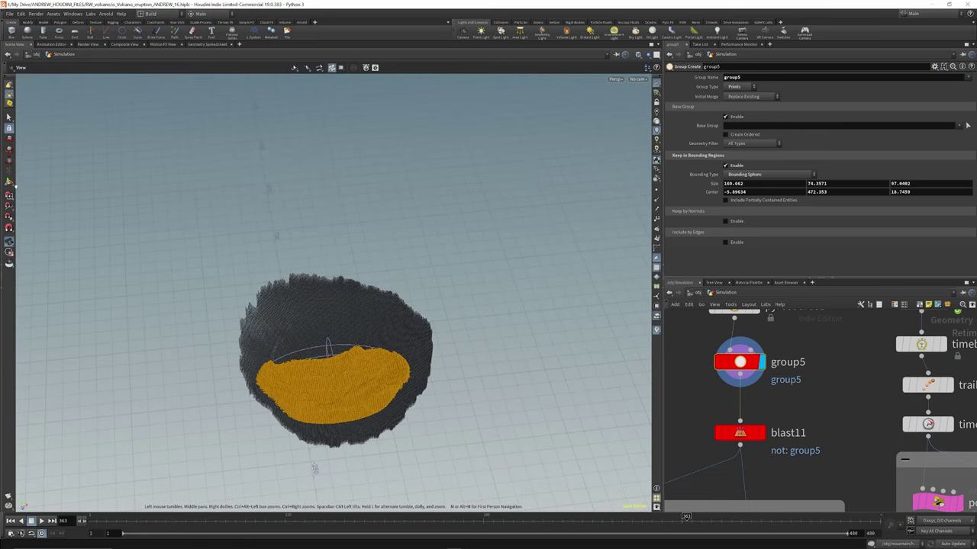
{"action": "left_click", "coordinate": [9, 182]}
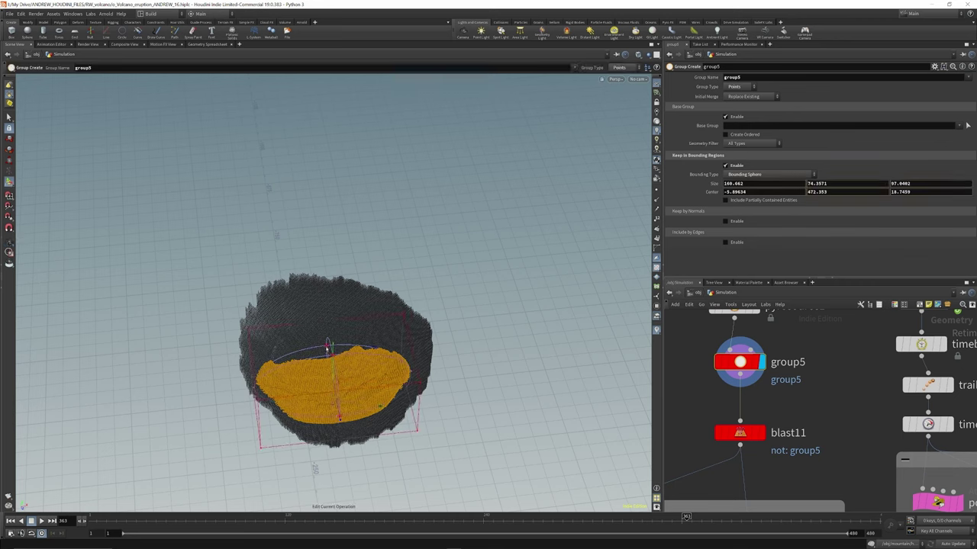
{"action": "mouse_move", "coordinate": [327, 347]}
{"action": "left_mouse_down"}
{"action": "mouse_move", "coordinate": [327, 336]}
{"action": "mouse_move", "coordinate": [341, 425]}
{"action": "mouse_move", "coordinate": [329, 342]}
{"action": "mouse_move", "coordinate": [332, 355]}
{"action": "left_mouse_up"}
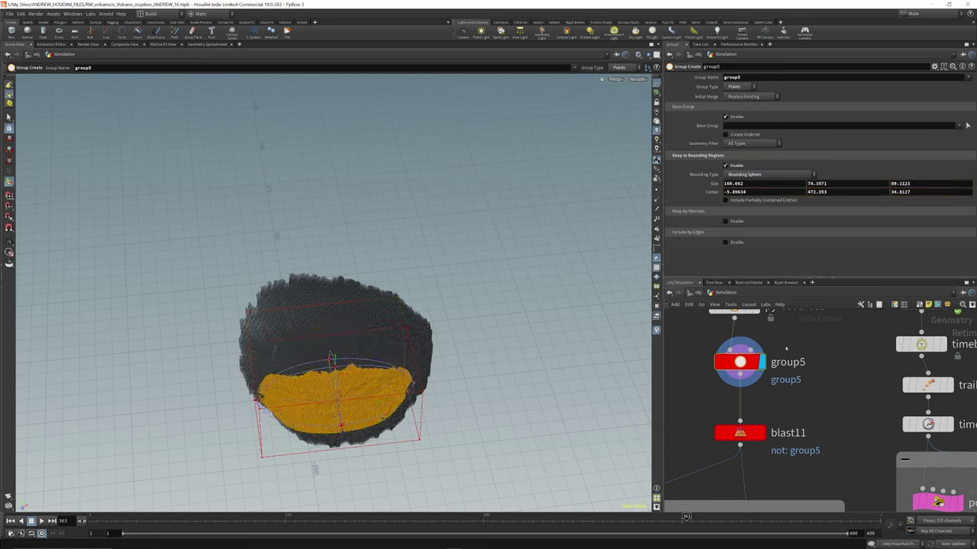
Display blast11, show its parameters, and inspect the remaining source points from another angle.
{"action": "scroll", "coordinate": [786, 348], "scroll_direction": "down", "scroll_amount": 3}
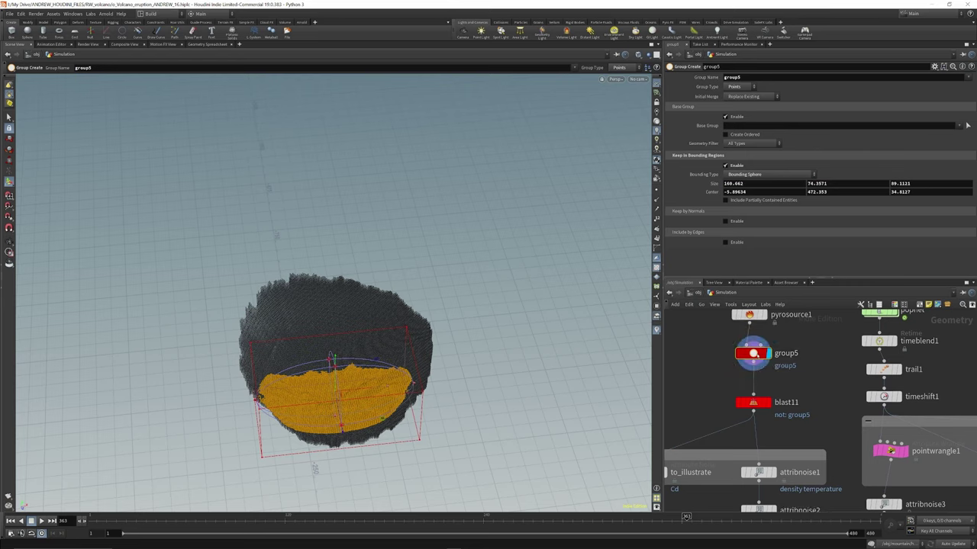
{"action": "left_click", "coordinate": [772, 385]}
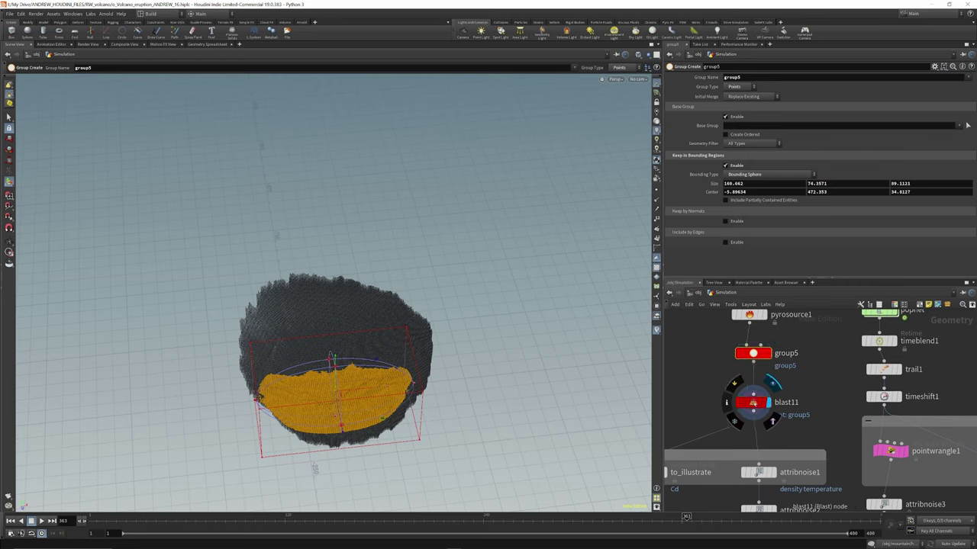
{"action": "left_click", "coordinate": [765, 402]}
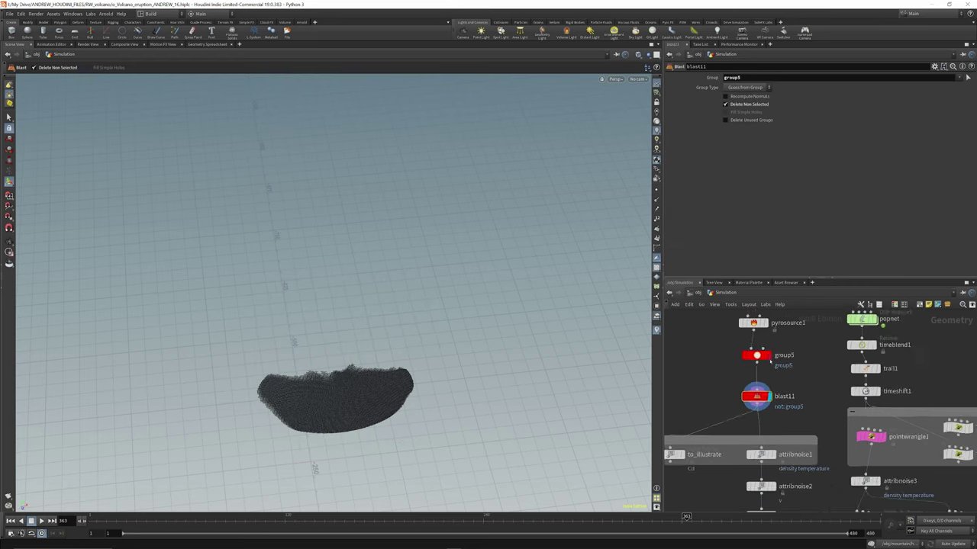
{"action": "scroll", "coordinate": [710, 404], "scroll_direction": "down", "scroll_amount": 2}
{"action": "scroll", "coordinate": [755, 412], "scroll_direction": "up", "scroll_amount": 3}
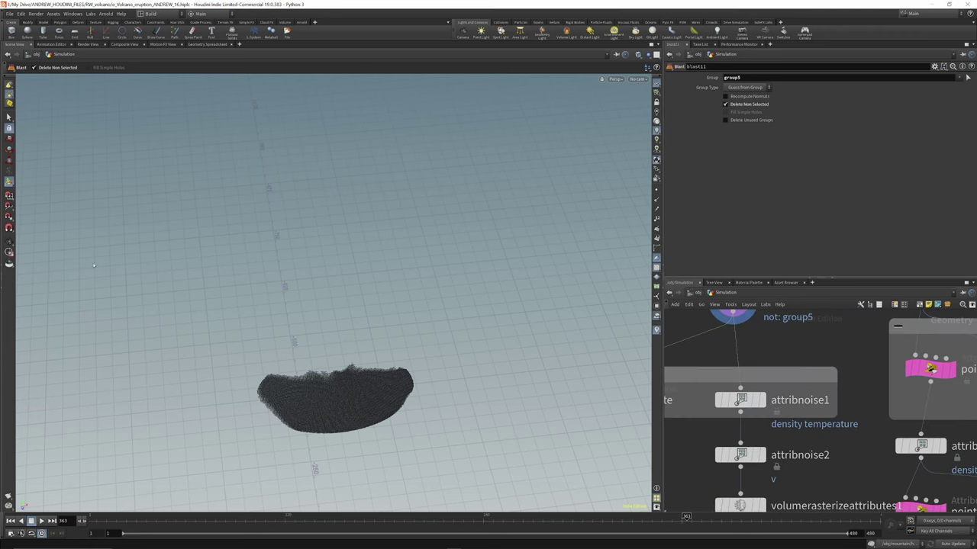
{"action": "left_click", "coordinate": [11, 243]}
{"action": "left_click_drag", "start_coordinate": [355, 404], "coordinate": [364, 307]}
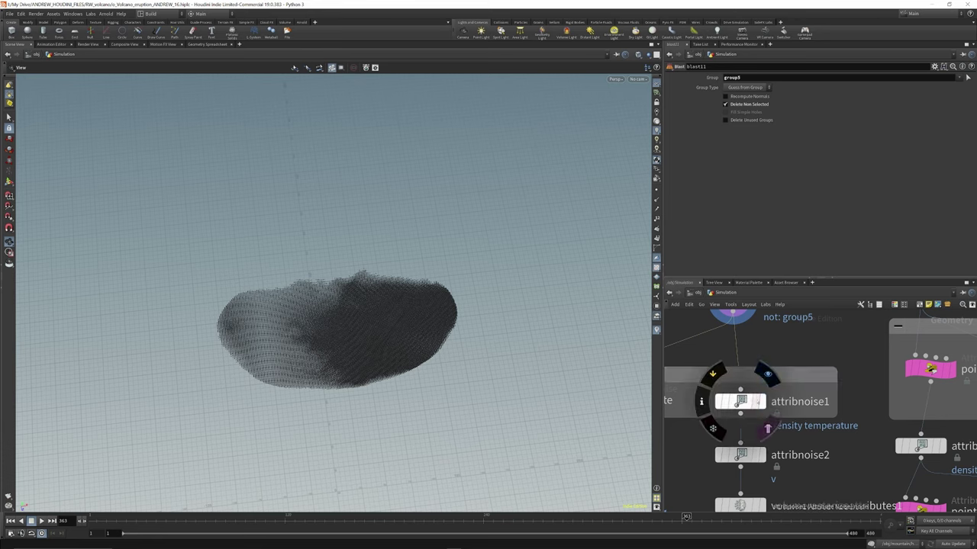
Examine attribnoise1's density and temperature noise settings, including its offset expression, and display the node.
{"action": "left_click", "coordinate": [741, 402]}
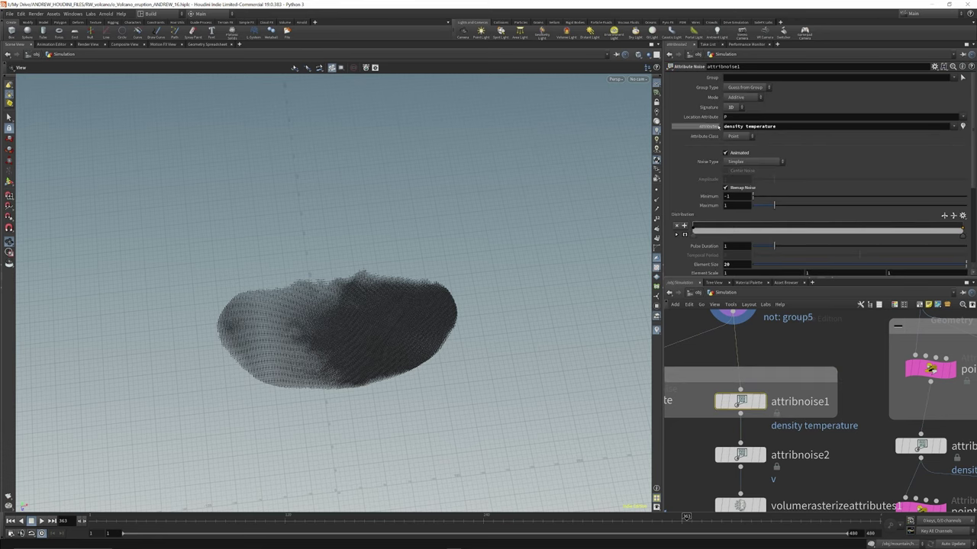
{"action": "scroll", "coordinate": [740, 138], "scroll_direction": "down", "scroll_amount": 2}
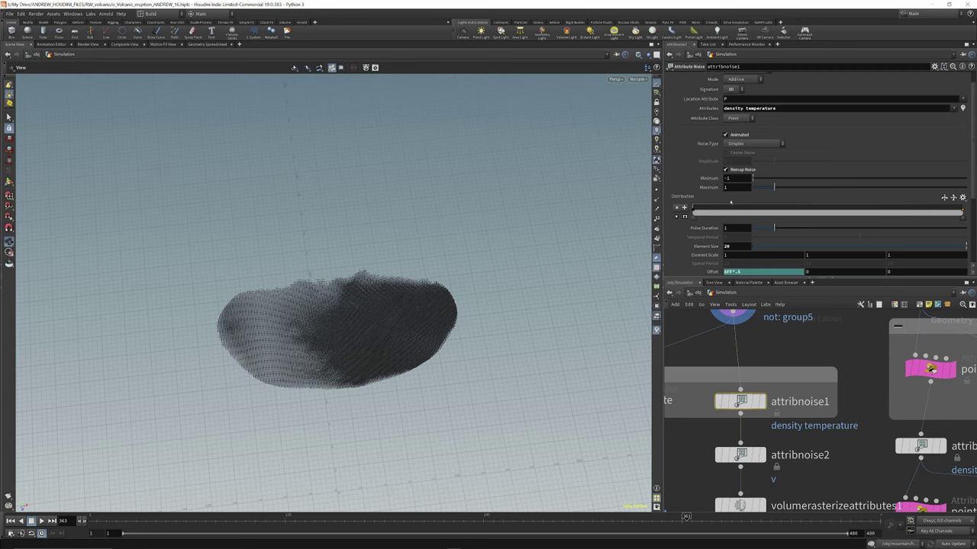
{"action": "scroll", "coordinate": [729, 221], "scroll_direction": "down", "scroll_amount": 3}
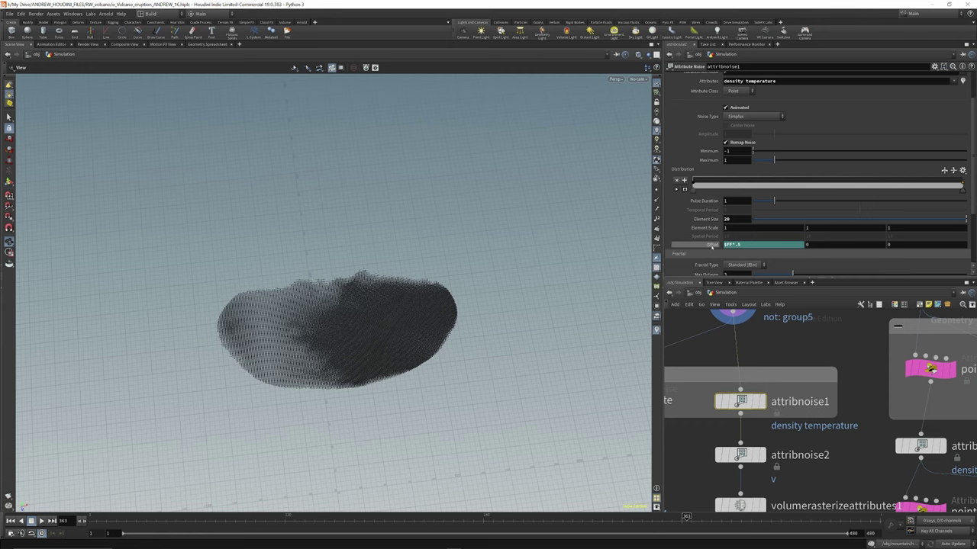
{"action": "left_click", "coordinate": [767, 380]}
Display volumevisualization1 and show its smoke visualization parameters to examine the rasterized density.
{"action": "scroll", "coordinate": [776, 378], "scroll_direction": "down", "scroll_amount": 3}
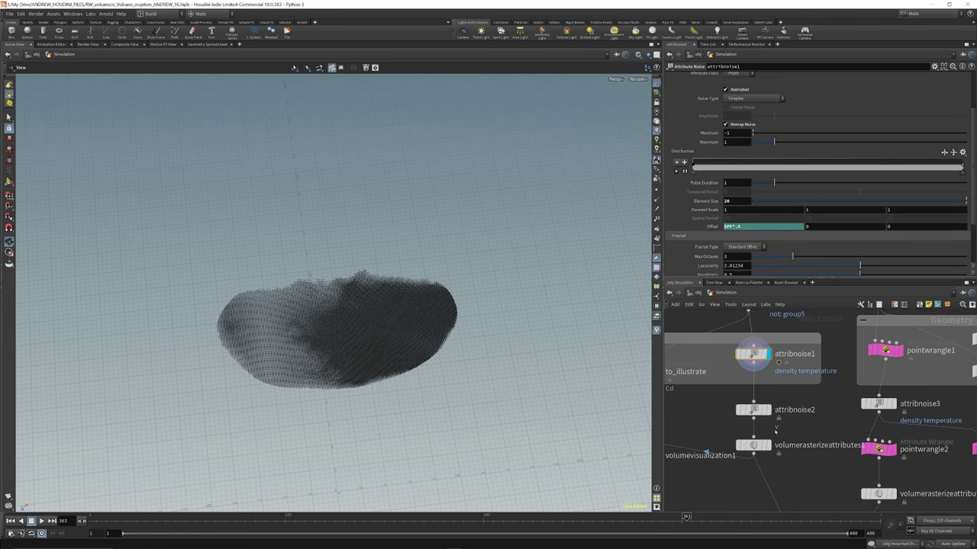
{"action": "scroll", "coordinate": [803, 427], "scroll_direction": "down", "scroll_amount": 2}
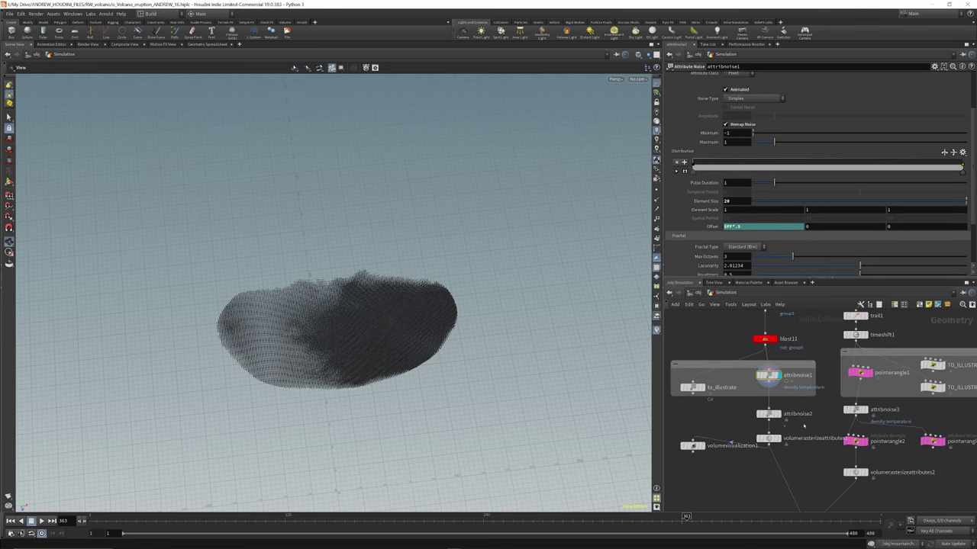
{"action": "scroll", "coordinate": [716, 449], "scroll_direction": "up", "scroll_amount": 3}
{"action": "left_click", "coordinate": [694, 418]}
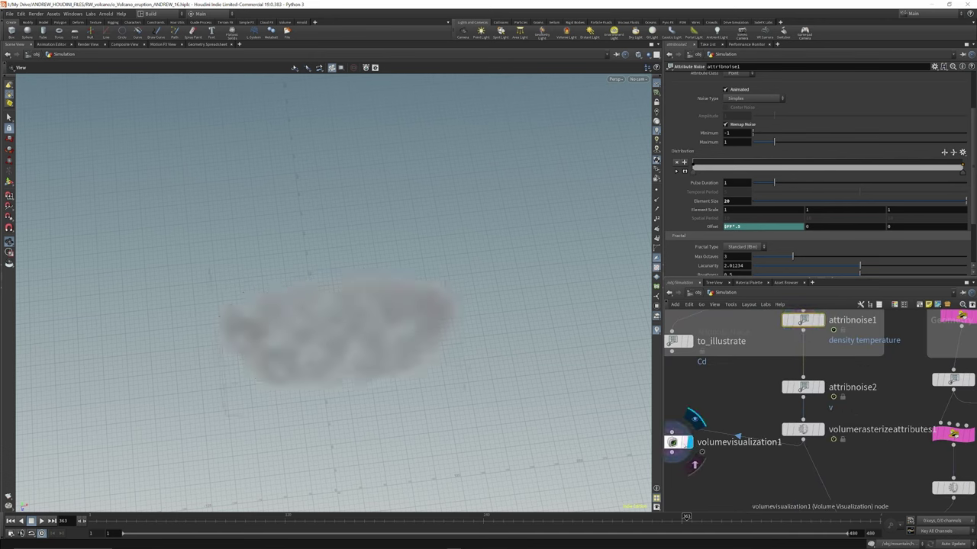
{"action": "left_click", "coordinate": [679, 442]}
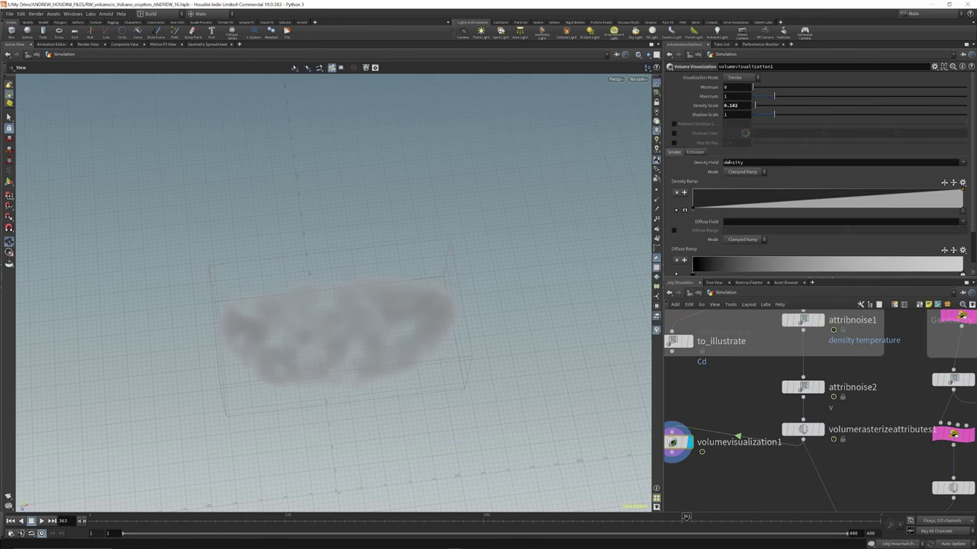
{"action": "scroll", "coordinate": [753, 411], "scroll_direction": "down", "scroll_amount": 3}
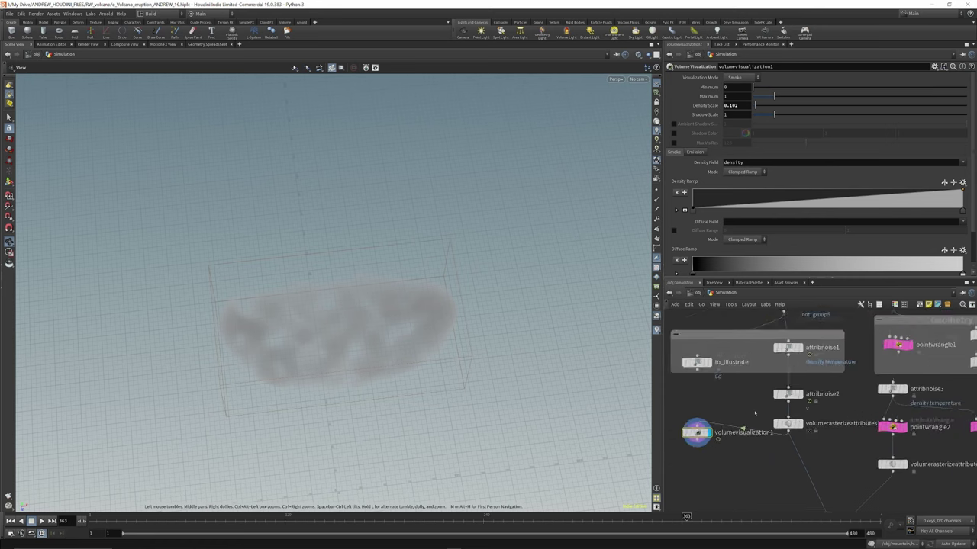
Compare the volume with attribnoise1 bypassed and enabled, and play the timeline from the first frame to review the animated noise.
{"action": "scroll", "coordinate": [779, 359], "scroll_direction": "up", "scroll_amount": 2}
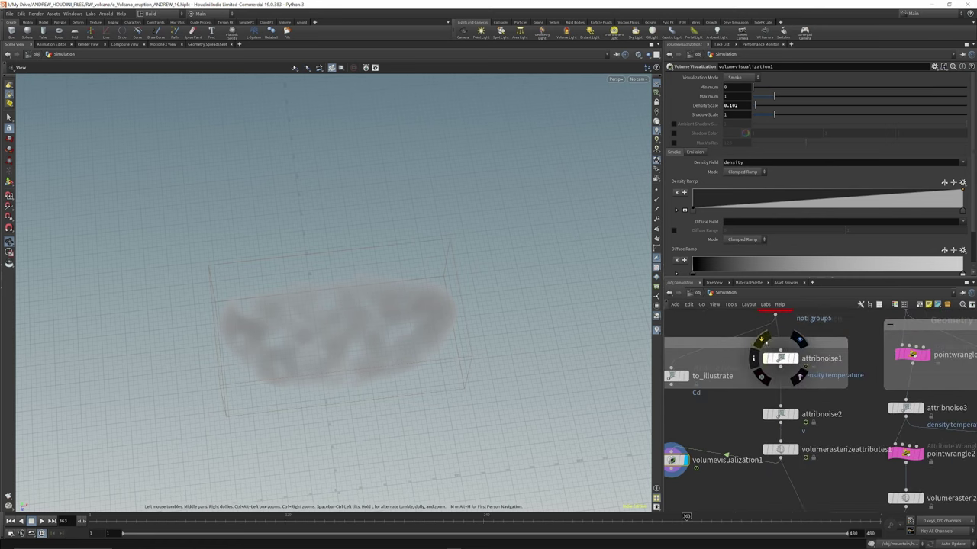
{"action": "left_click", "coordinate": [762, 339]}
{"action": "left_click", "coordinate": [761, 339]}
{"action": "left_click", "coordinate": [762, 339]}
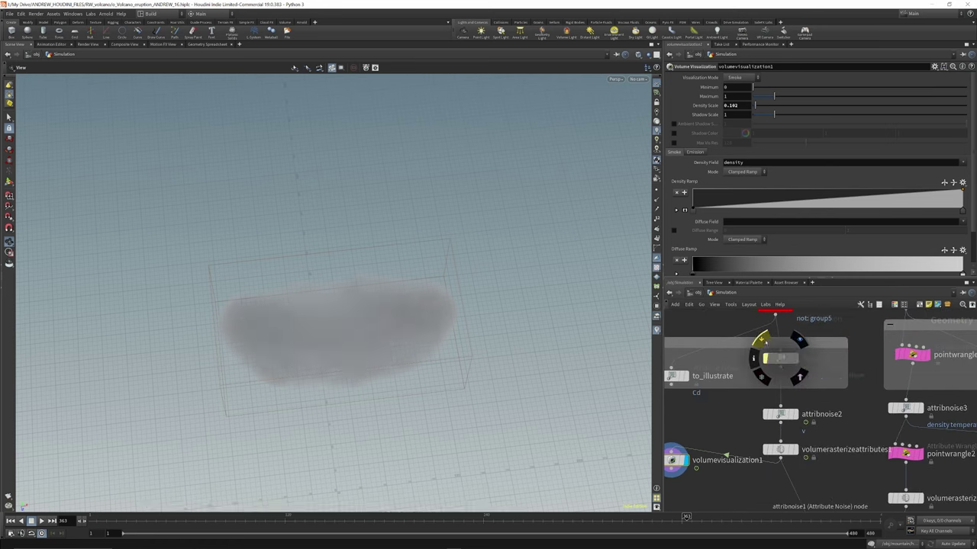
{"action": "left_click", "coordinate": [761, 339]}
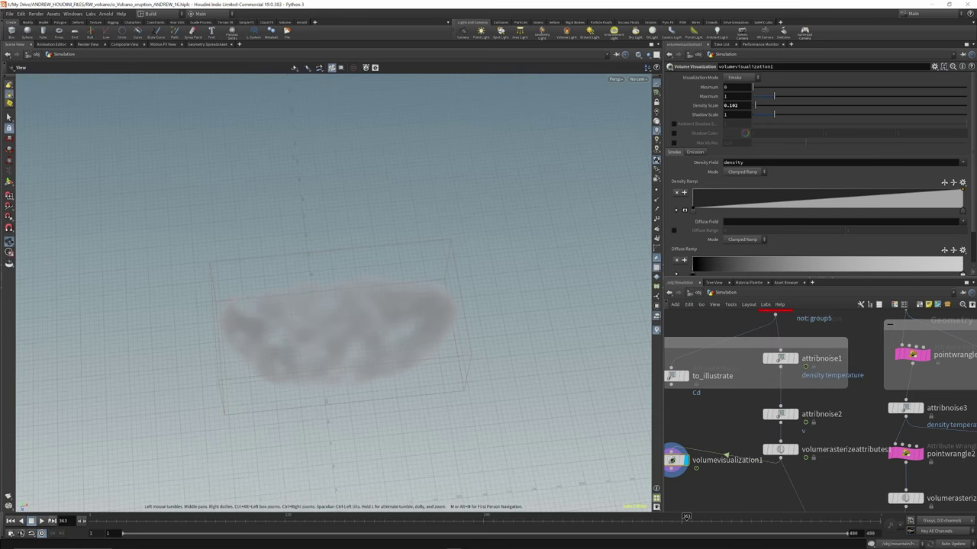
{"action": "left_click", "coordinate": [11, 520]}
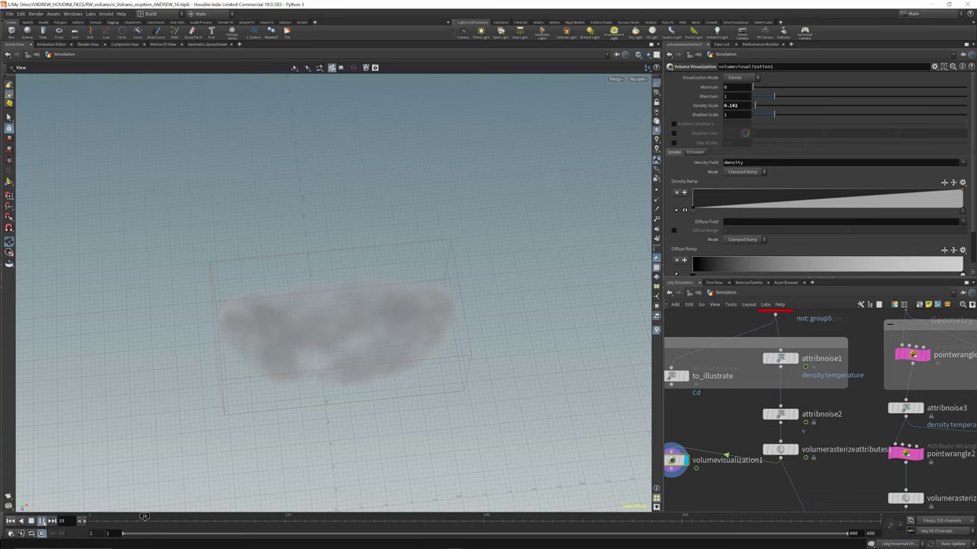
{"action": "left_click", "coordinate": [11, 521]}
Set attribnoise1's X offset to 0 and replay the animation to review the noise without the offset expression.
{"action": "left_click", "coordinate": [778, 358]}
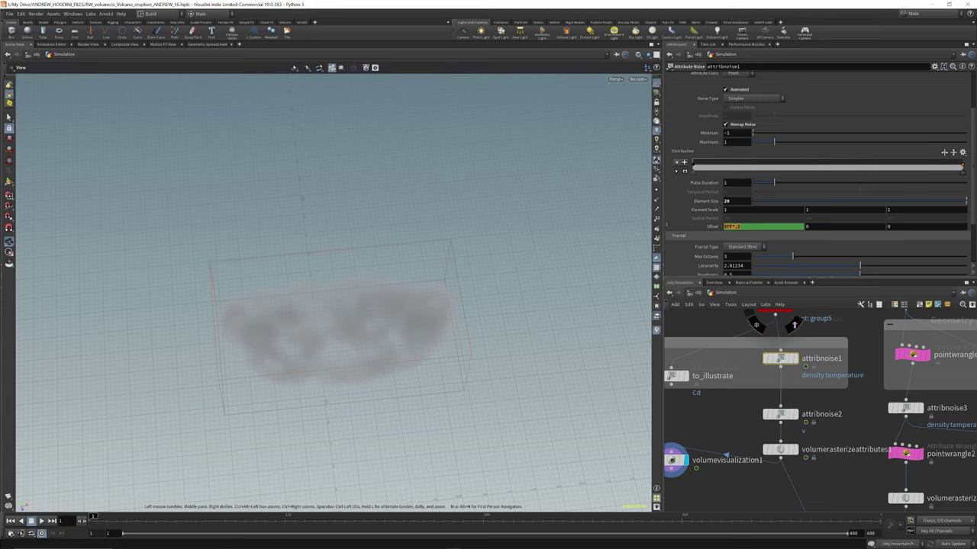
{"action": "left_click", "coordinate": [666, 227]}
{"action": "left_click", "coordinate": [666, 226]}
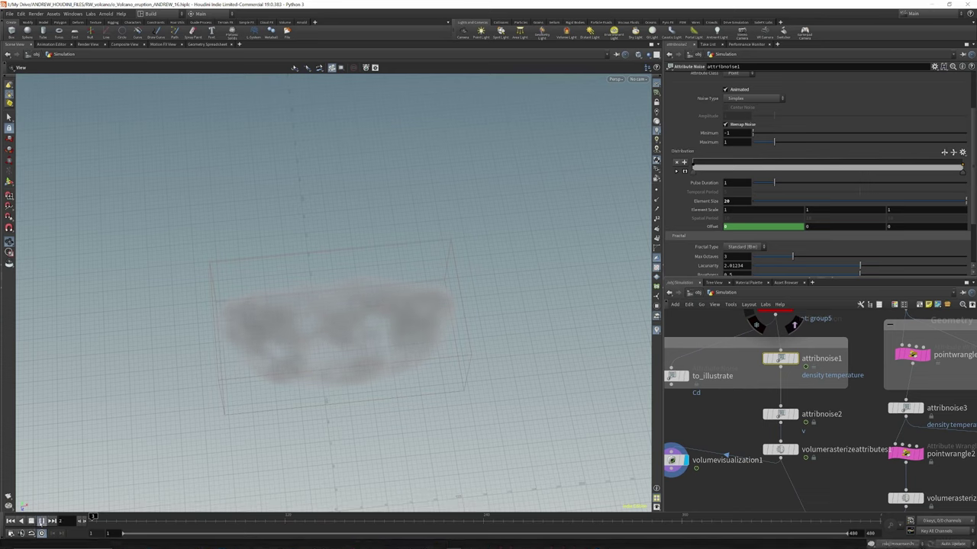
{"action": "left_click", "coordinate": [52, 521]}
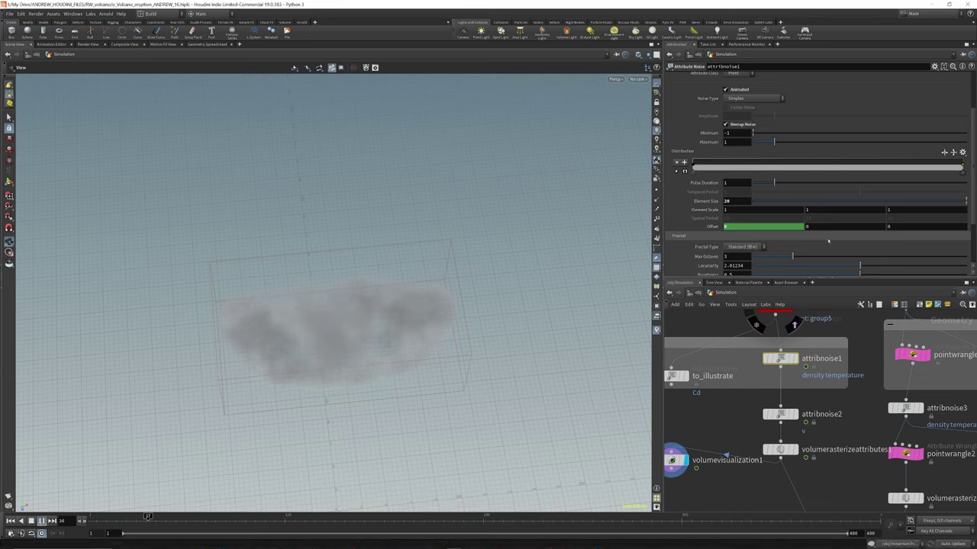
{"action": "scroll", "coordinate": [827, 241], "scroll_direction": "down", "scroll_amount": 4}
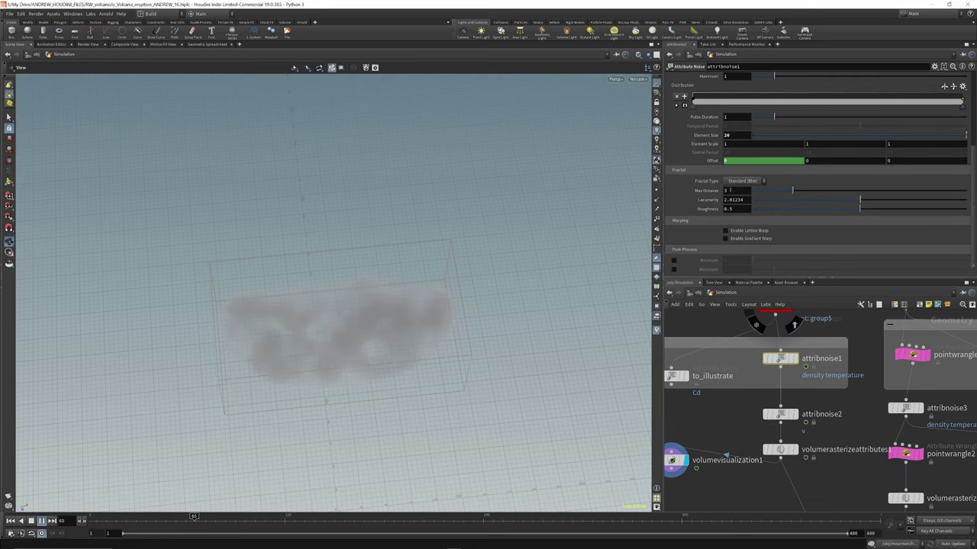
Stop the playback and compare the attribnoise1 density and temperature noise with Animated switched off and back on.
{"action": "scroll", "coordinate": [725, 124], "scroll_direction": "up", "scroll_amount": 6}
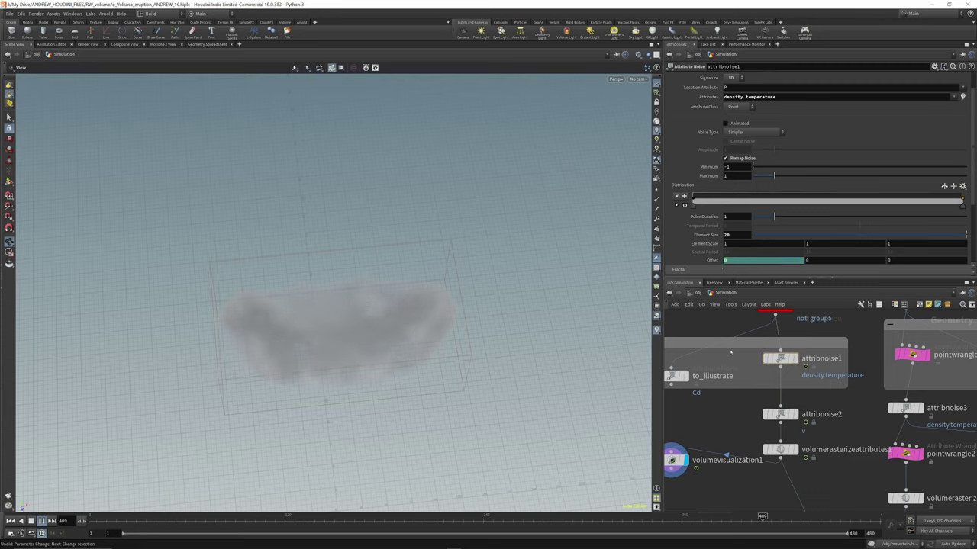
{"action": "left_click", "coordinate": [41, 521]}
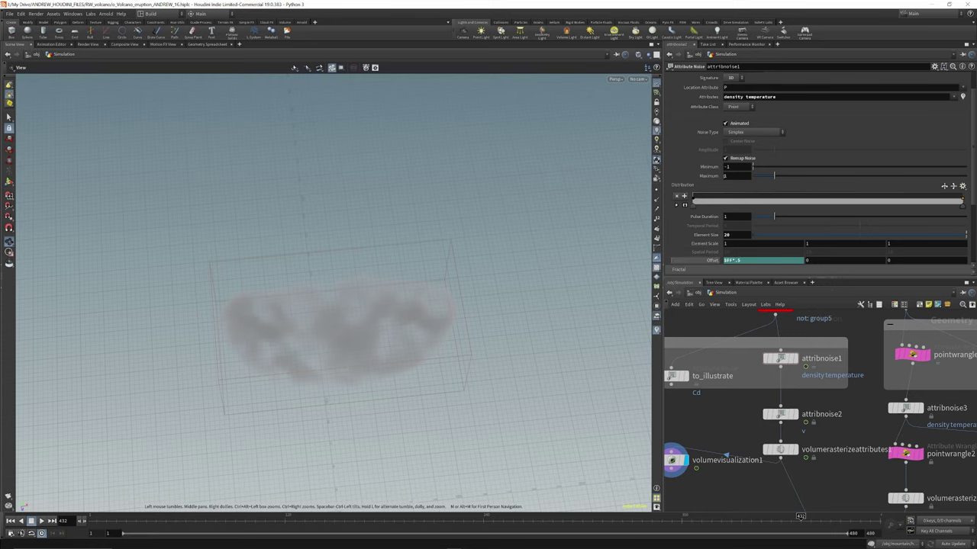
{"action": "left_click", "coordinate": [725, 123]}
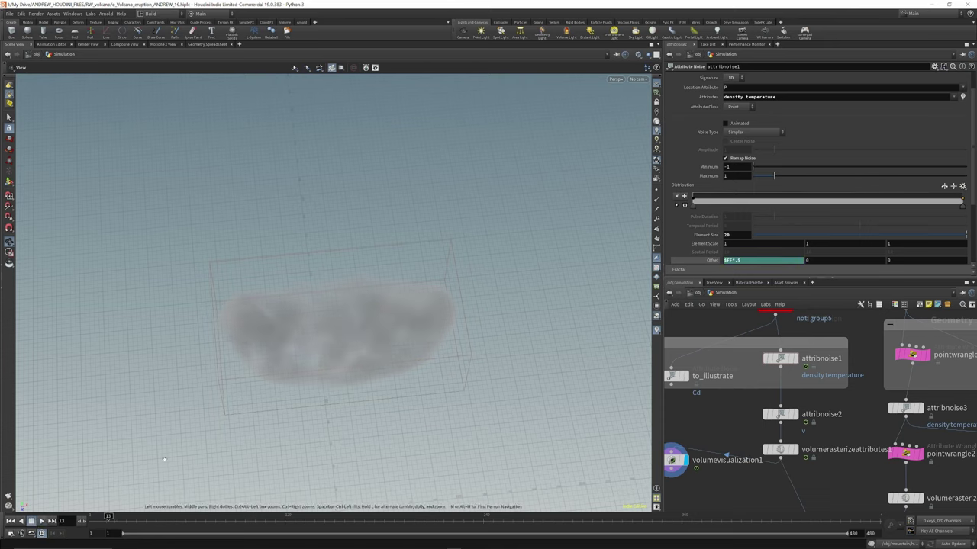
{"action": "left_click", "coordinate": [725, 123]}
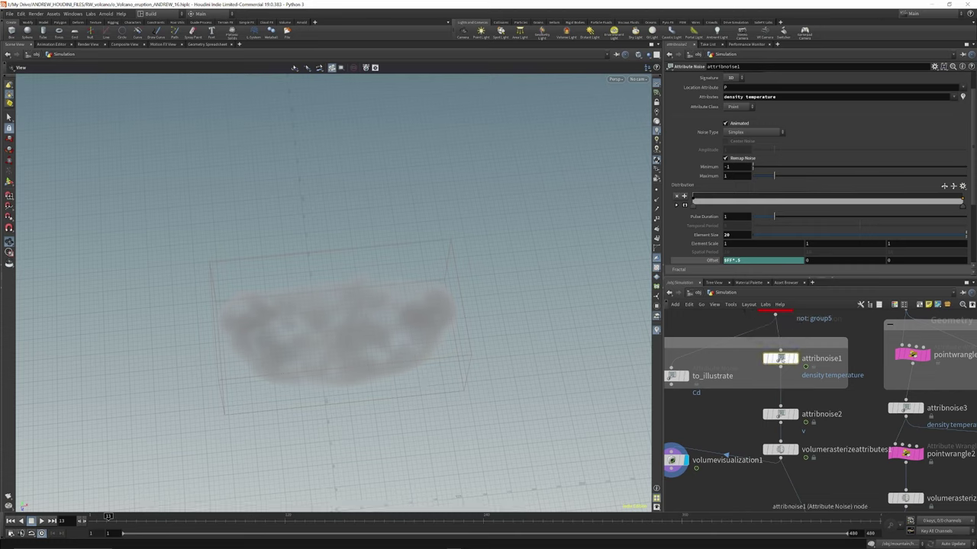
Set the density field of volumevisualization1 to temperature to preview the temperature volume.
{"action": "left_click", "coordinate": [780, 357]}
{"action": "left_click", "coordinate": [674, 459]}
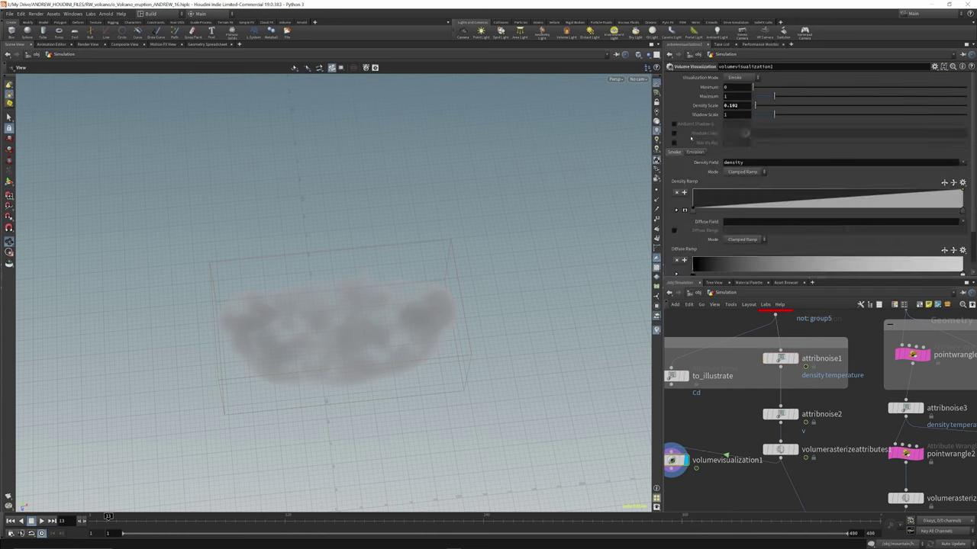
{"action": "double_click", "coordinate": [744, 162]}
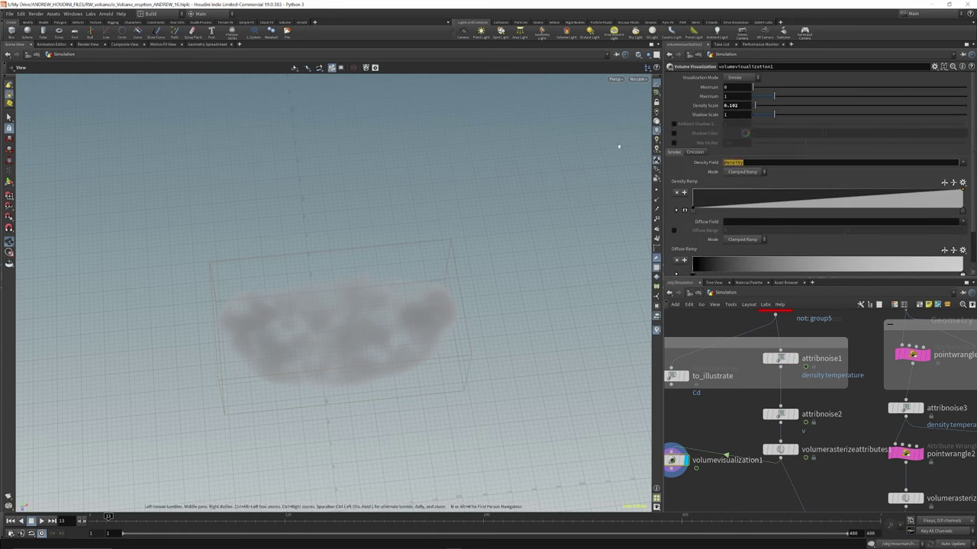
{"action": "left_click", "coordinate": [962, 162]}
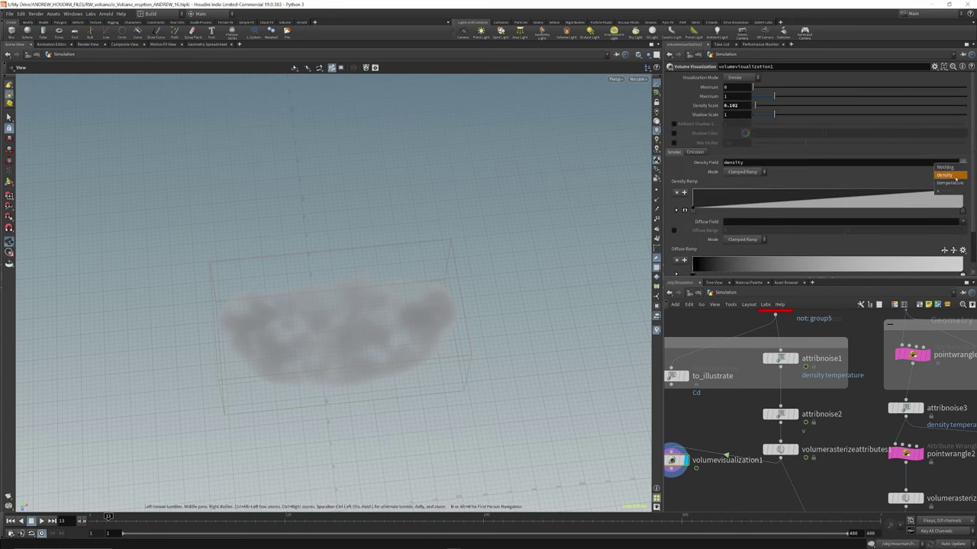
{"action": "left_click", "coordinate": [948, 176]}
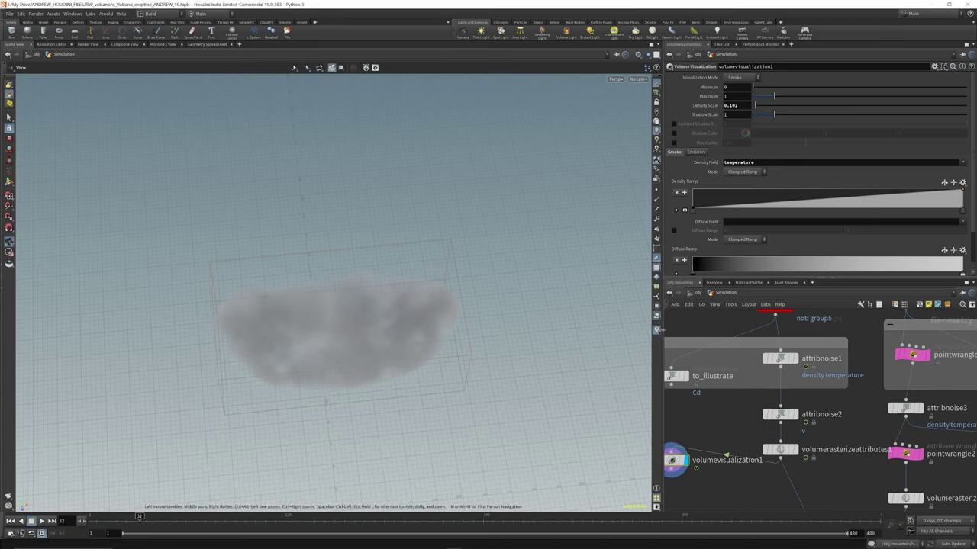
Display the attribnoise2 velocity noise and examine its velocity vectors from a close, lower angle.
{"action": "scroll", "coordinate": [700, 244], "scroll_direction": "down", "scroll_amount": 1}
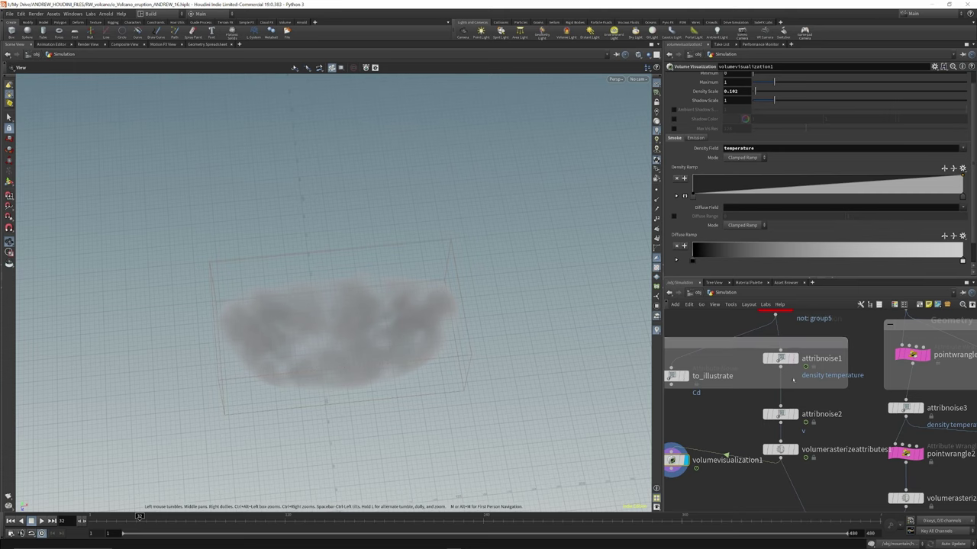
{"action": "scroll", "coordinate": [793, 380], "scroll_direction": "down", "scroll_amount": 2}
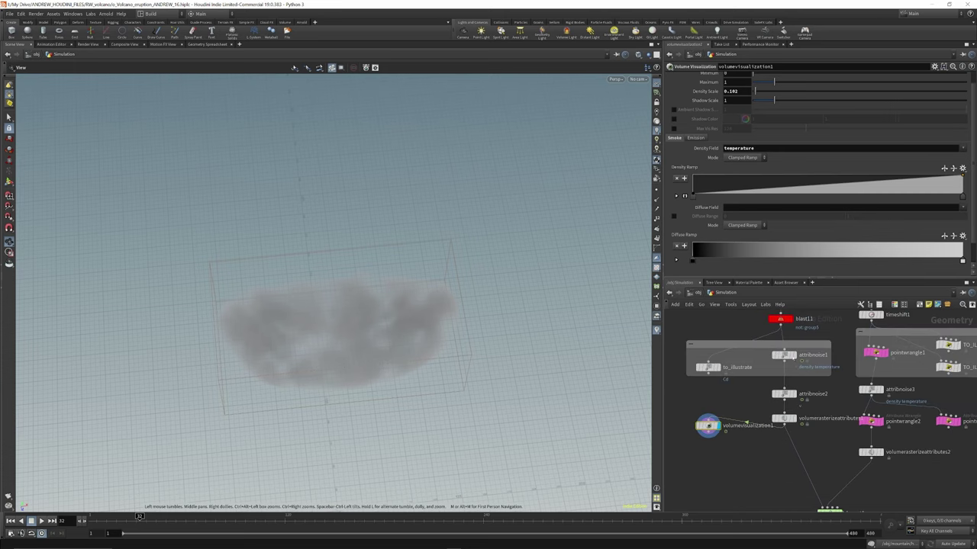
{"action": "scroll", "coordinate": [786, 381], "scroll_direction": "up", "scroll_amount": 3}
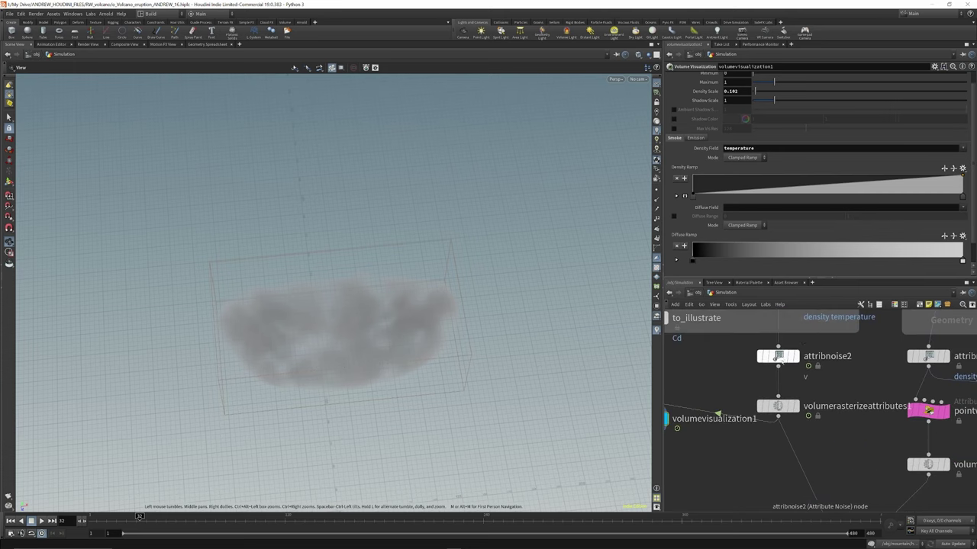
{"action": "left_click", "coordinate": [780, 359]}
{"action": "left_click", "coordinate": [795, 357]}
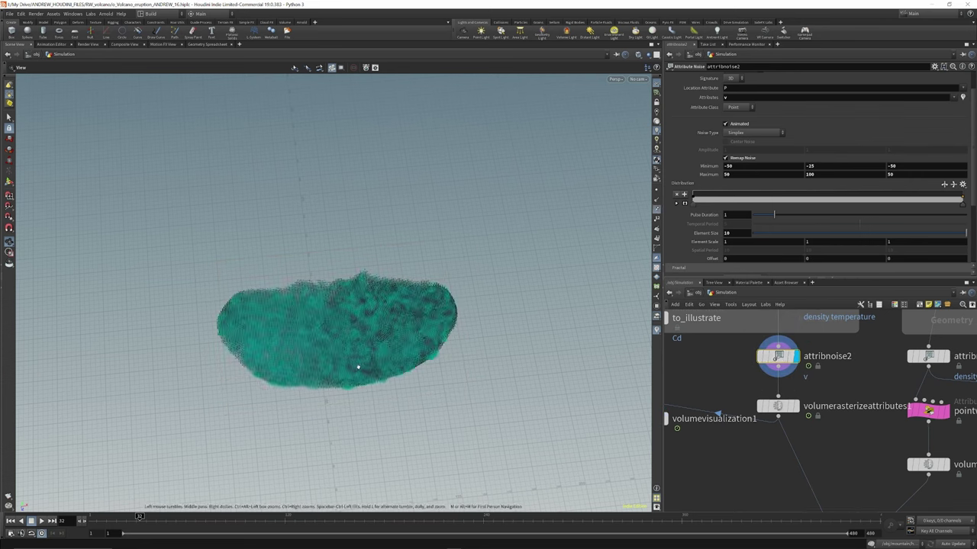
{"action": "scroll", "coordinate": [355, 358], "scroll_direction": "up", "scroll_amount": 5}
{"action": "left_click_drag", "start_coordinate": [355, 357], "coordinate": [345, 254]}
{"action": "scroll", "coordinate": [333, 356], "scroll_direction": "up", "scroll_amount": 3}
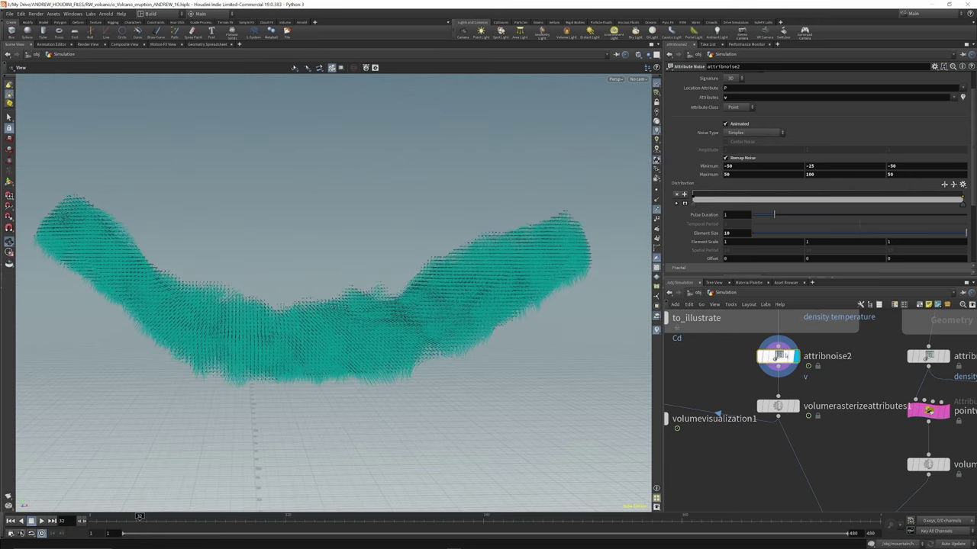
Bypass attribnoise2 and re-enable it to compare the point velocities with and without the noise.
{"action": "left_click", "coordinate": [755, 334]}
{"action": "left_click", "coordinate": [755, 333]}
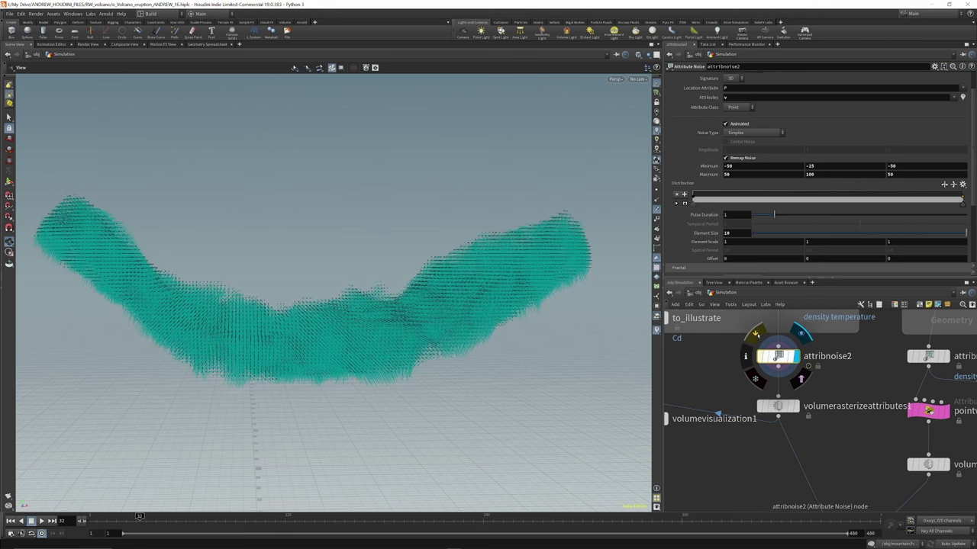
{"action": "left_click", "coordinate": [755, 334]}
{"action": "left_click", "coordinate": [755, 333]}
{"action": "left_click", "coordinate": [755, 333]}
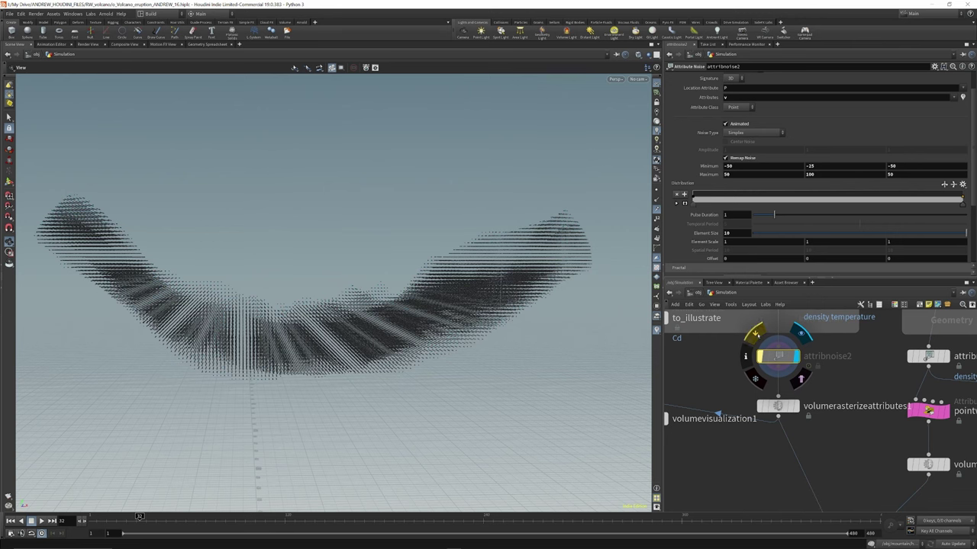
{"action": "left_click", "coordinate": [756, 333]}
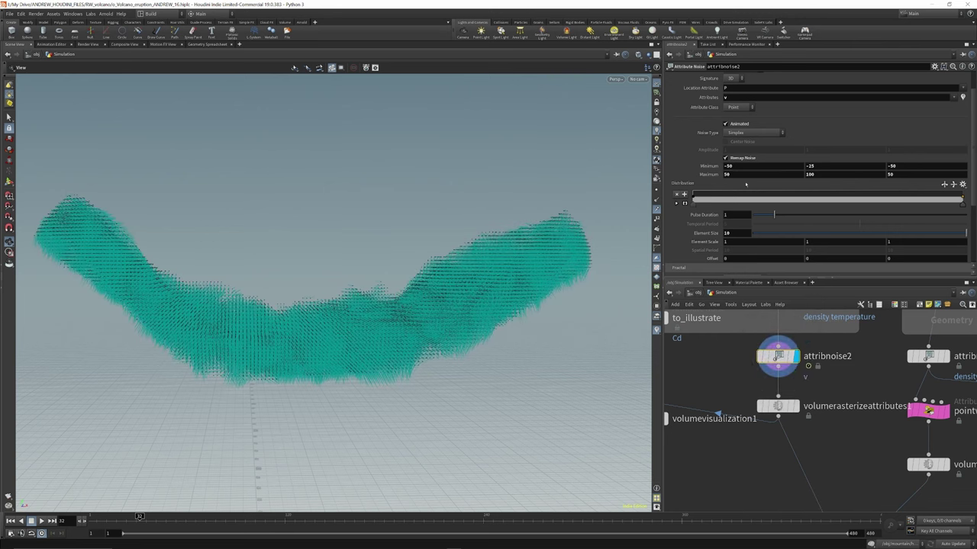
Review the noise parameters of attribnoise2, including Animated, the remap range, element size and fractal settings.
{"action": "scroll", "coordinate": [745, 184], "scroll_direction": "down", "scroll_amount": 3}
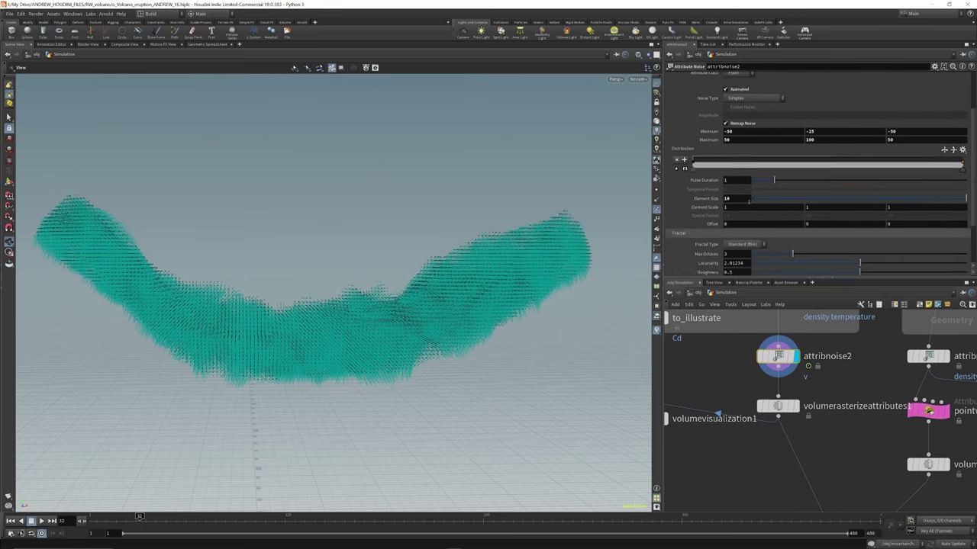
{"action": "scroll", "coordinate": [748, 201], "scroll_direction": "up", "scroll_amount": 5}
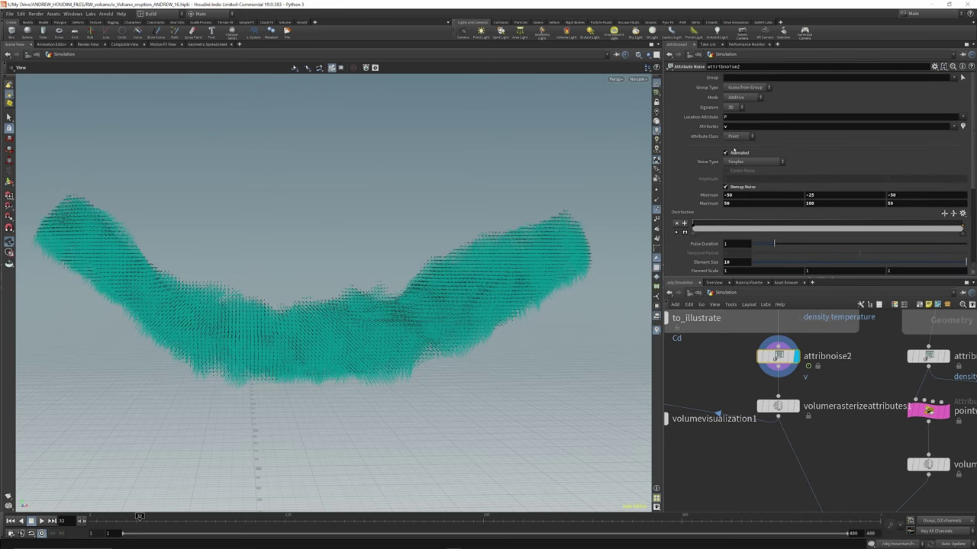
{"action": "left_click", "coordinate": [724, 153]}
{"action": "scroll", "coordinate": [794, 406], "scroll_direction": "down", "scroll_amount": 3}
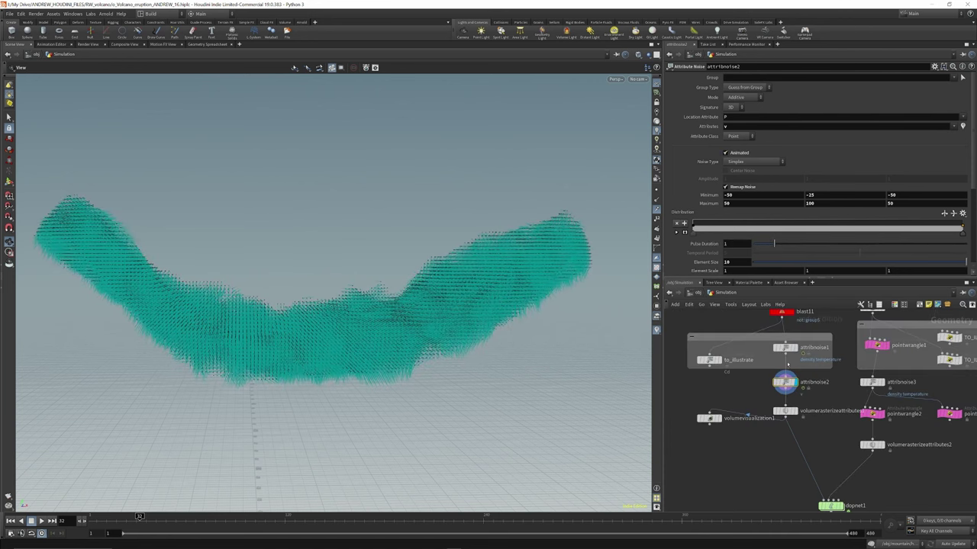
{"action": "scroll", "coordinate": [792, 390], "scroll_direction": "up", "scroll_amount": 2}
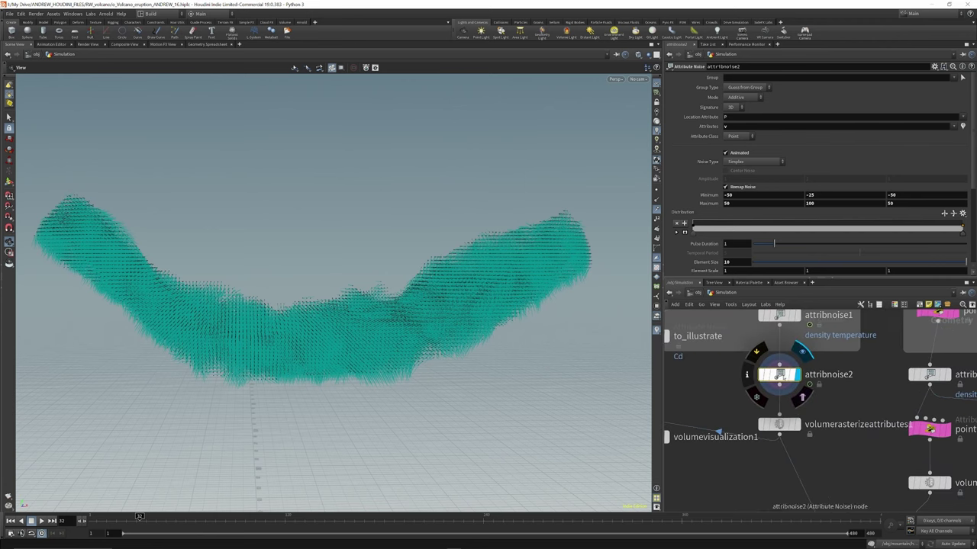
Open the parameters of volumerasterizeattributes1 and display its rasterized density, temperature and velocity volumes.
{"action": "scroll", "coordinate": [782, 355], "scroll_direction": "down", "scroll_amount": 4}
{"action": "scroll", "coordinate": [790, 397], "scroll_direction": "up", "scroll_amount": 3}
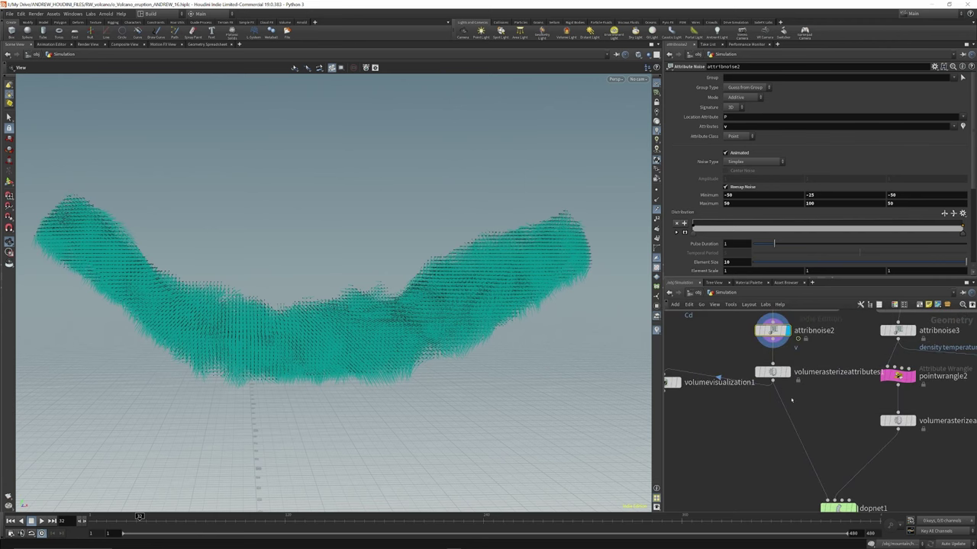
{"action": "left_click", "coordinate": [772, 372]}
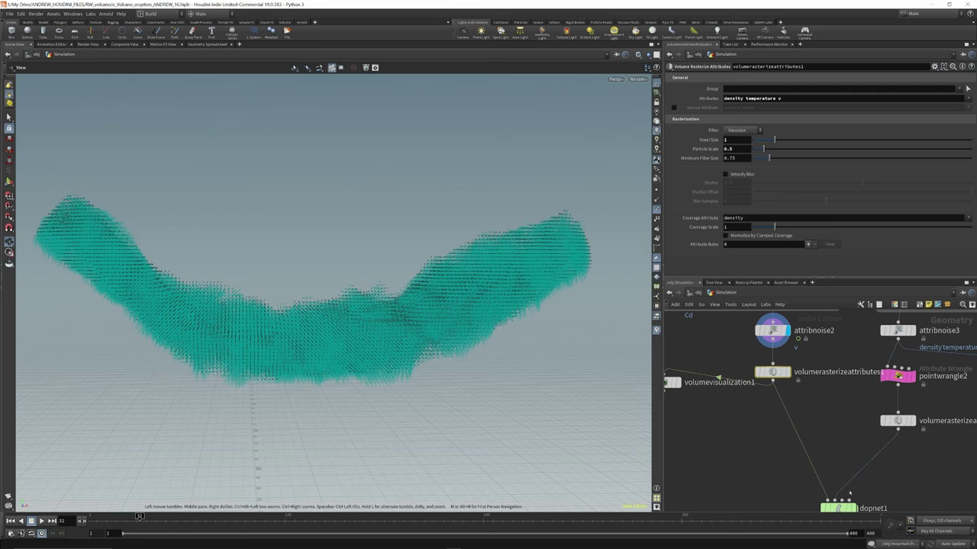
{"action": "left_click", "coordinate": [787, 372]}
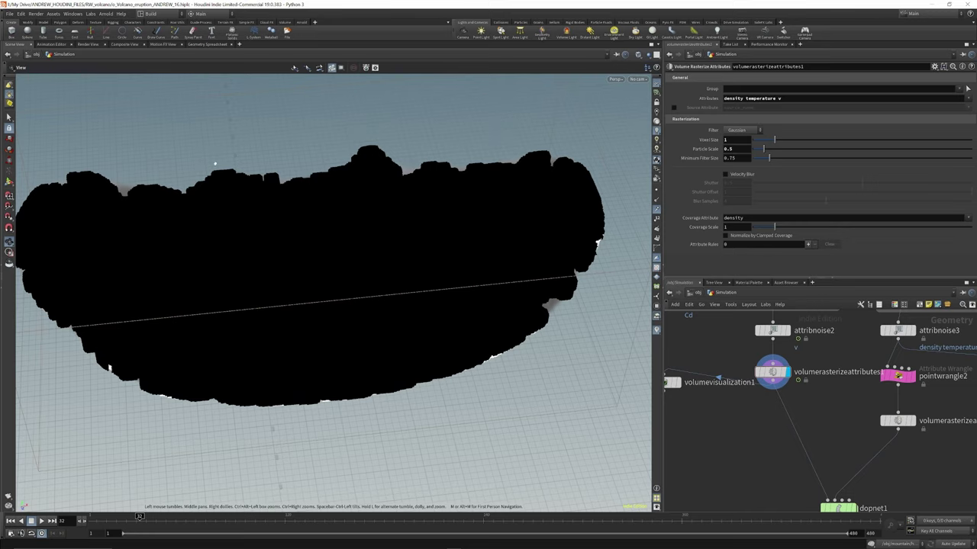
Display volumevisualization1 and set its density field back to density.
{"action": "mouse_move", "coordinate": [676, 381]}
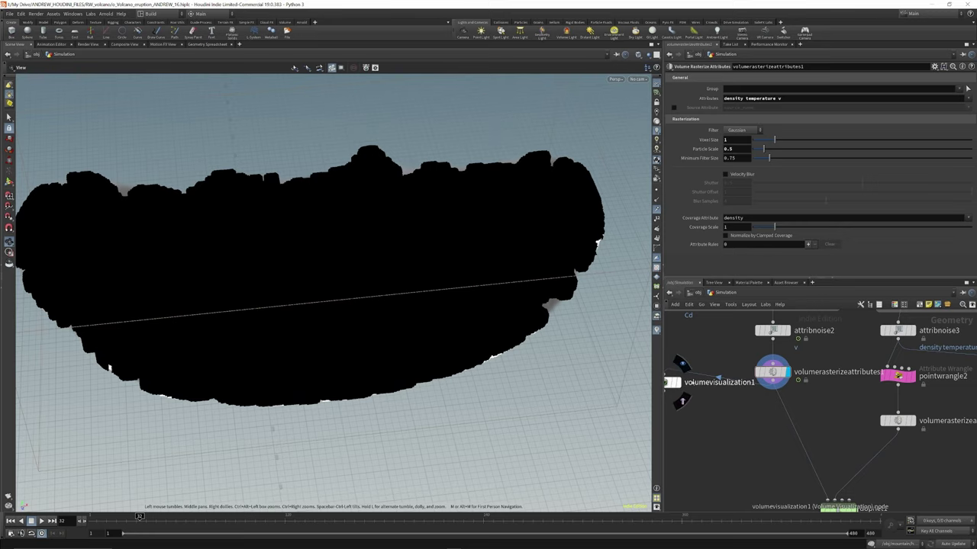
{"action": "left_click", "coordinate": [678, 381]}
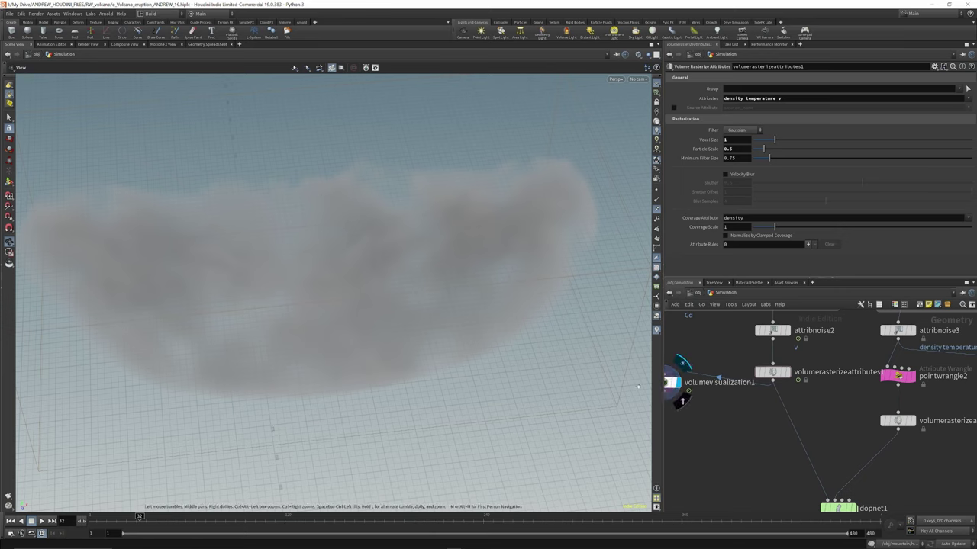
{"action": "left_click", "coordinate": [674, 381]}
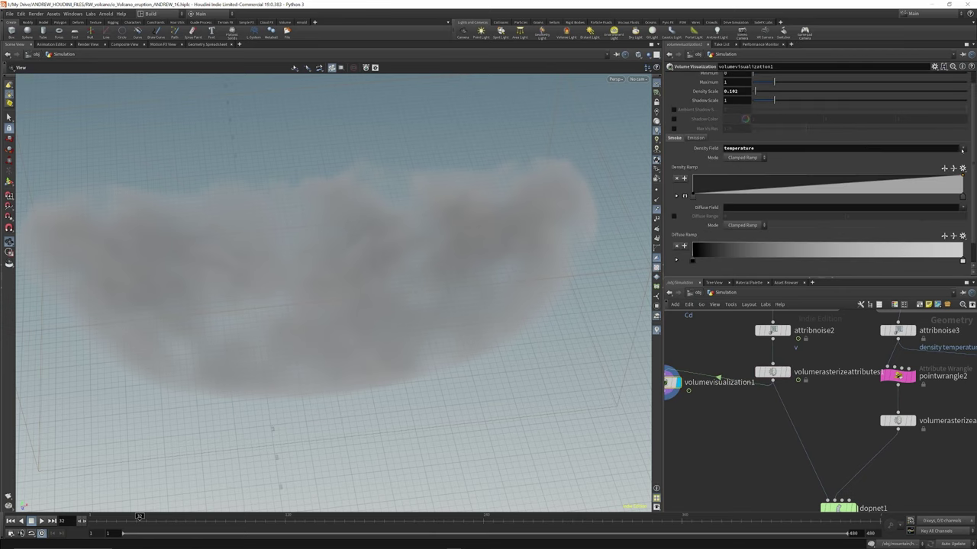
{"action": "left_click", "coordinate": [962, 148]}
{"action": "left_click", "coordinate": [948, 158]}
Display the blast20 crater surface that feeds the popnet branch of the network.
{"action": "scroll", "coordinate": [750, 457], "scroll_direction": "down", "scroll_amount": 5}
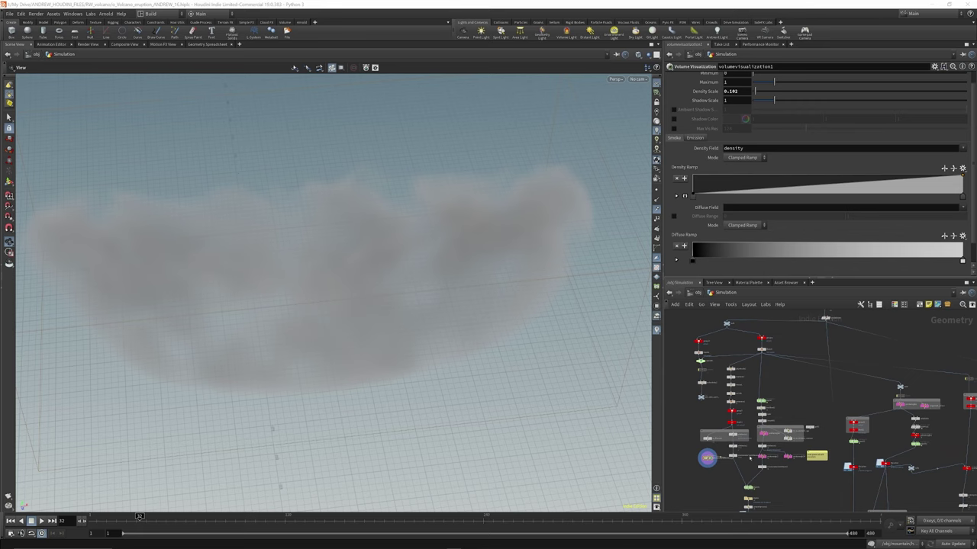
{"action": "scroll", "coordinate": [744, 419], "scroll_direction": "up", "scroll_amount": 6}
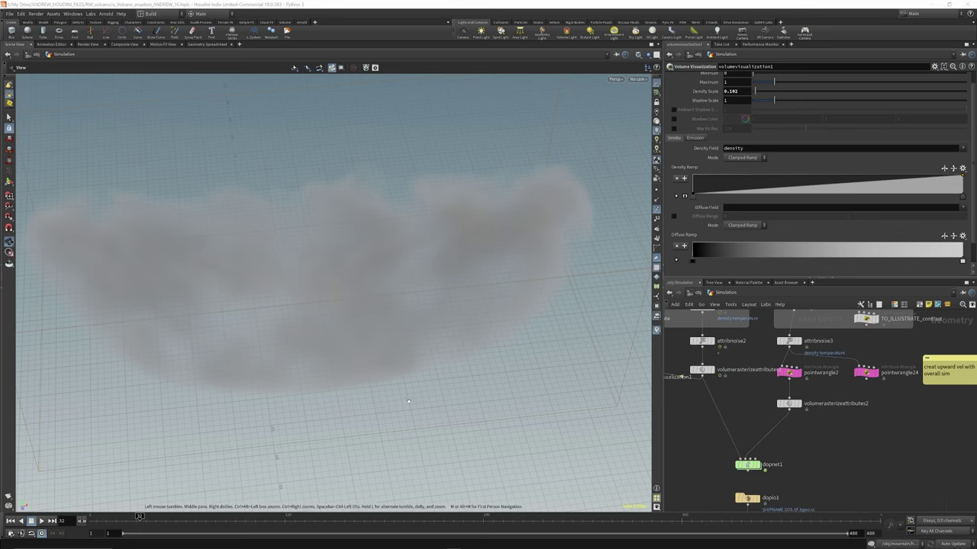
{"action": "right_click_drag", "start_coordinate": [408, 401], "coordinate": [301, 269]}
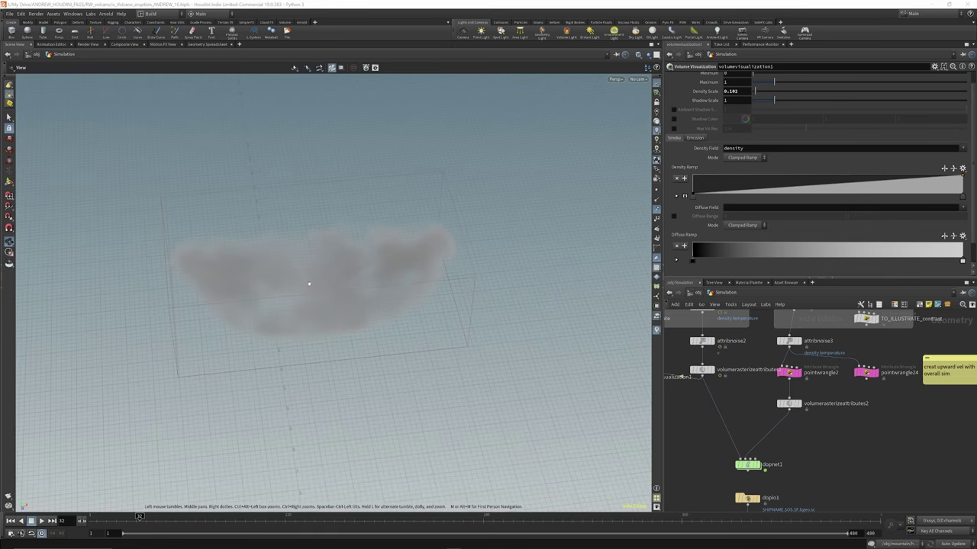
{"action": "left_click_drag", "start_coordinate": [307, 283], "coordinate": [339, 249]}
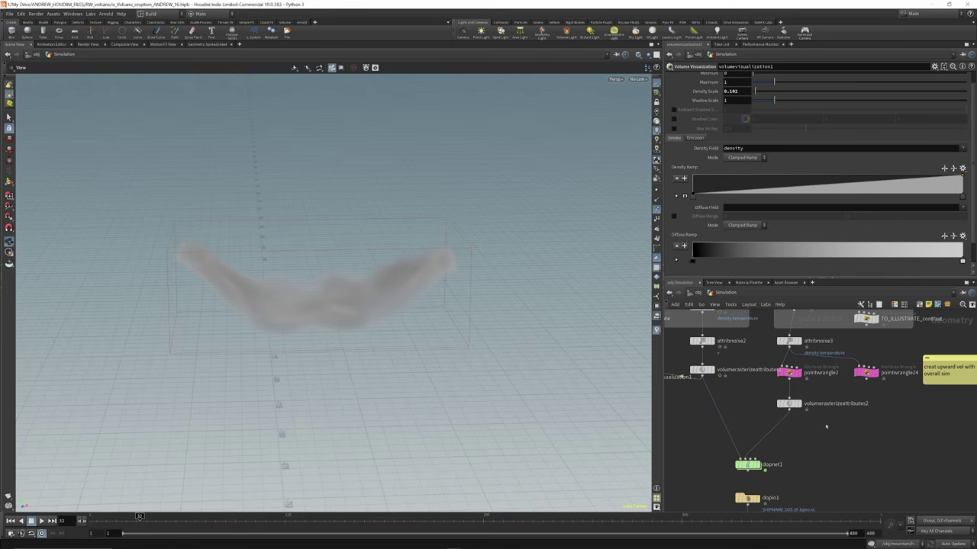
{"action": "scroll", "coordinate": [779, 372], "scroll_direction": "down", "scroll_amount": 5}
{"action": "scroll", "coordinate": [778, 373], "scroll_direction": "up", "scroll_amount": 4}
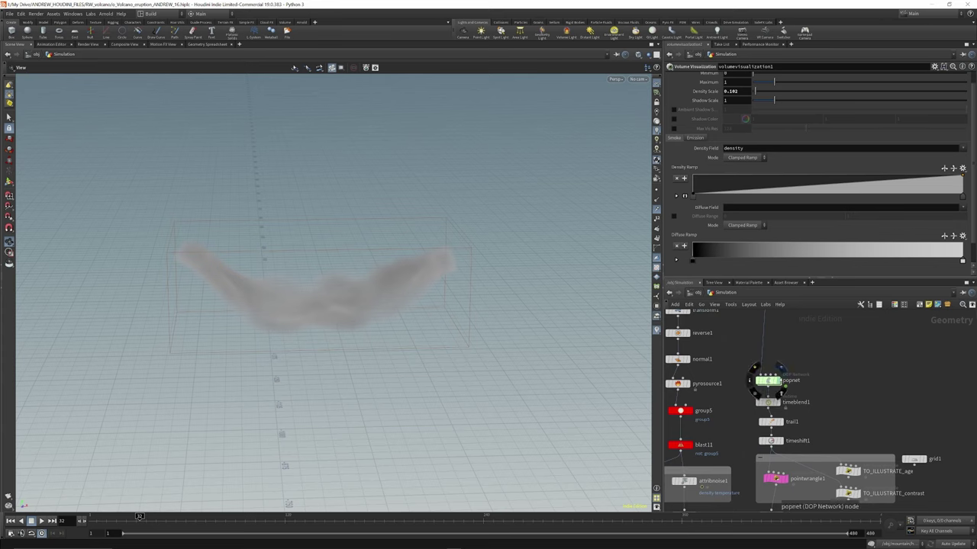
{"action": "left_click_drag", "start_coordinate": [775, 383], "coordinate": [774, 369]}
{"action": "scroll", "coordinate": [778, 385], "scroll_direction": "down", "scroll_amount": 6}
{"action": "scroll", "coordinate": [776, 328], "scroll_direction": "up", "scroll_amount": 5}
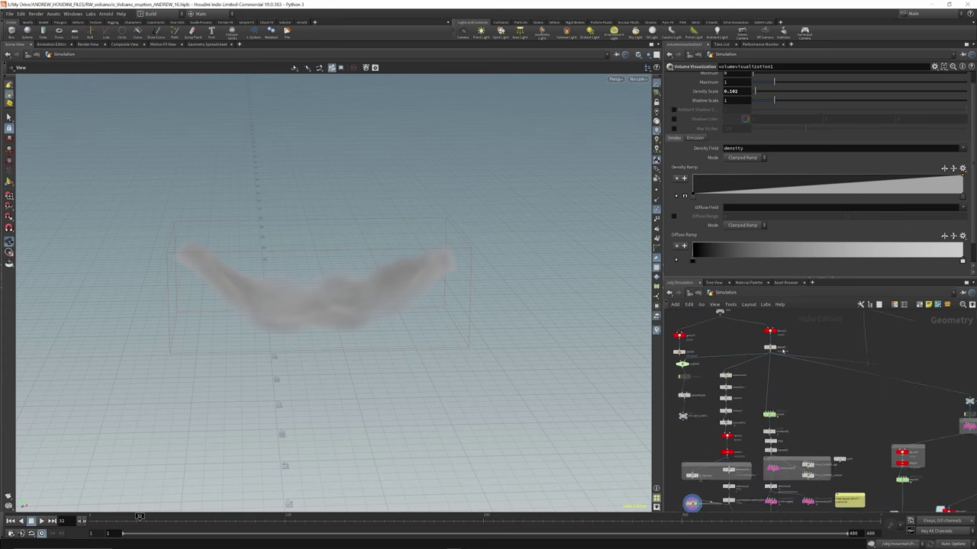
{"action": "left_click", "coordinate": [773, 322]}
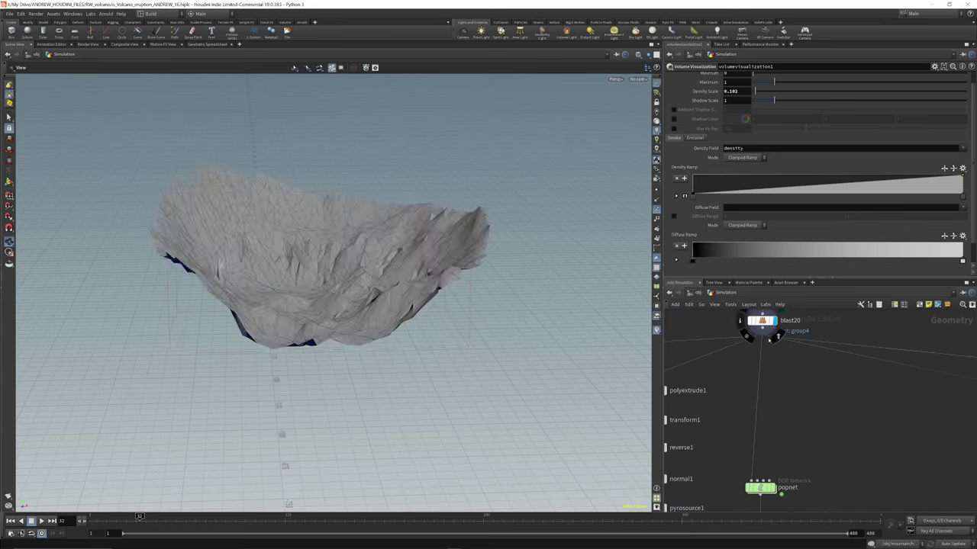
Display the output of the popnet DOP network below blast20.
{"action": "scroll", "coordinate": [790, 443], "scroll_direction": "down", "scroll_amount": 4}
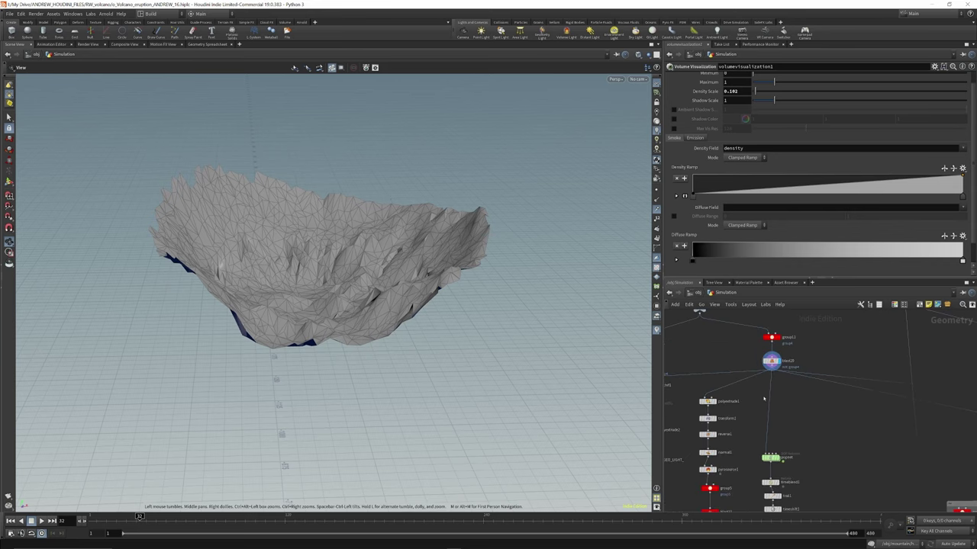
{"action": "middle_click_drag", "start_coordinate": [778, 473], "coordinate": [772, 444]}
{"action": "scroll", "coordinate": [772, 444], "scroll_direction": "up", "scroll_amount": 6}
{"action": "left_click", "coordinate": [773, 397]}
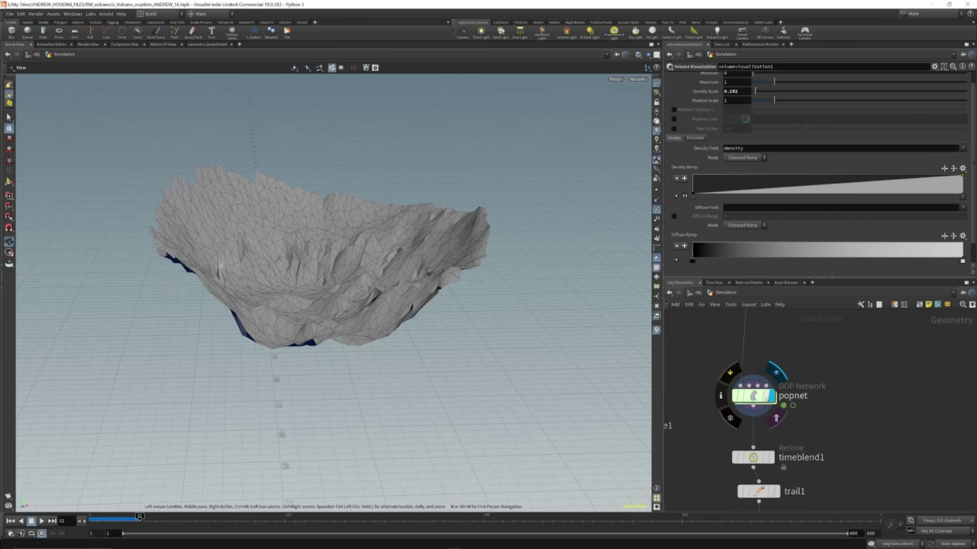
Open the parameters of popnet and play its particle simulation from the first frame.
{"action": "left_click", "coordinate": [754, 397]}
{"action": "left_click", "coordinate": [11, 521]}
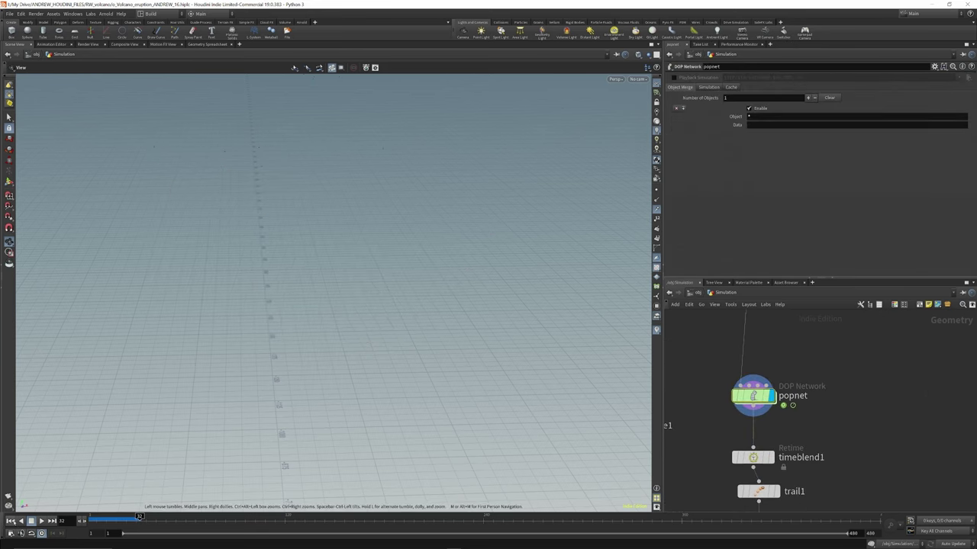
{"action": "left_click", "coordinate": [41, 521]}
Display the blast20 crater surface again, and return the display to the popnet particles it emits.
{"action": "scroll", "coordinate": [746, 426], "scroll_direction": "down", "scroll_amount": 6}
{"action": "scroll", "coordinate": [759, 367], "scroll_direction": "up", "scroll_amount": 3}
{"action": "scroll", "coordinate": [758, 364], "scroll_direction": "up", "scroll_amount": 1}
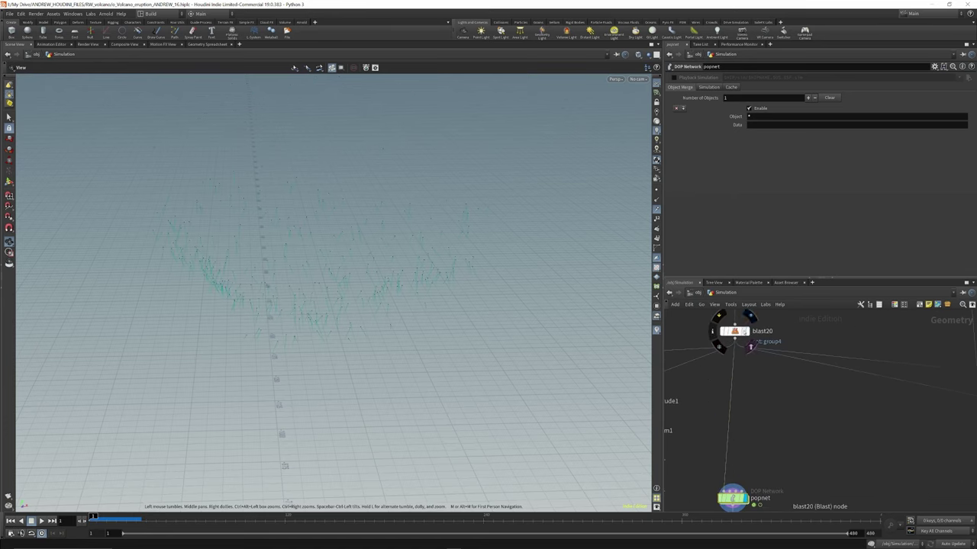
{"action": "left_click", "coordinate": [744, 331]}
{"action": "scroll", "coordinate": [704, 361], "scroll_direction": "down", "scroll_amount": 3}
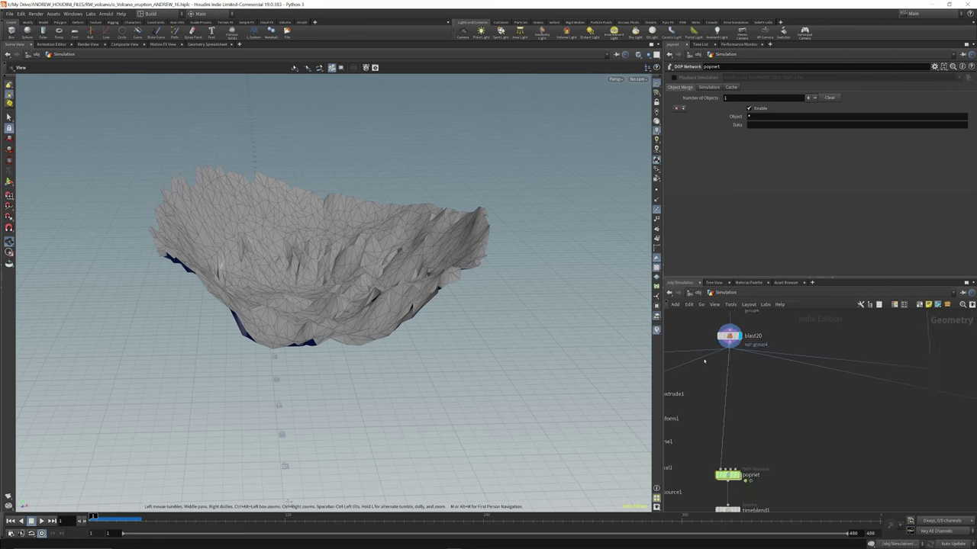
{"action": "scroll", "coordinate": [742, 455], "scroll_direction": "up", "scroll_amount": 4}
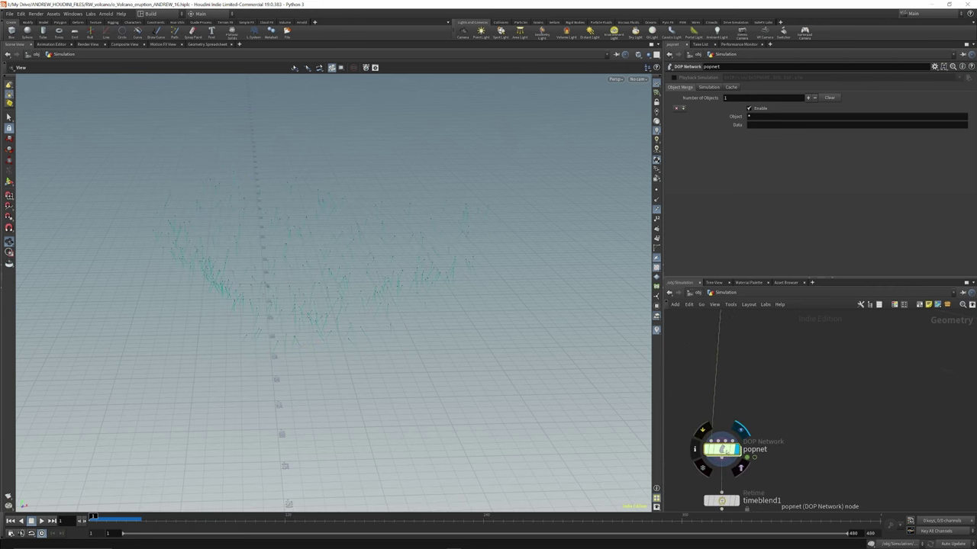
Enter the popnet network and examine the emission type and geometry source settings of source_first_input.
{"action": "double_click", "coordinate": [722, 450]}
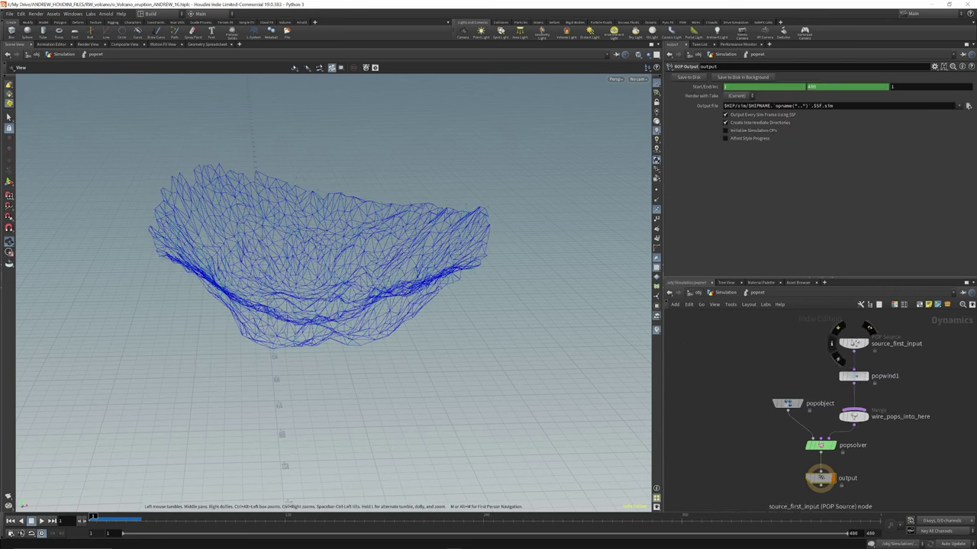
{"action": "left_click", "coordinate": [853, 343]}
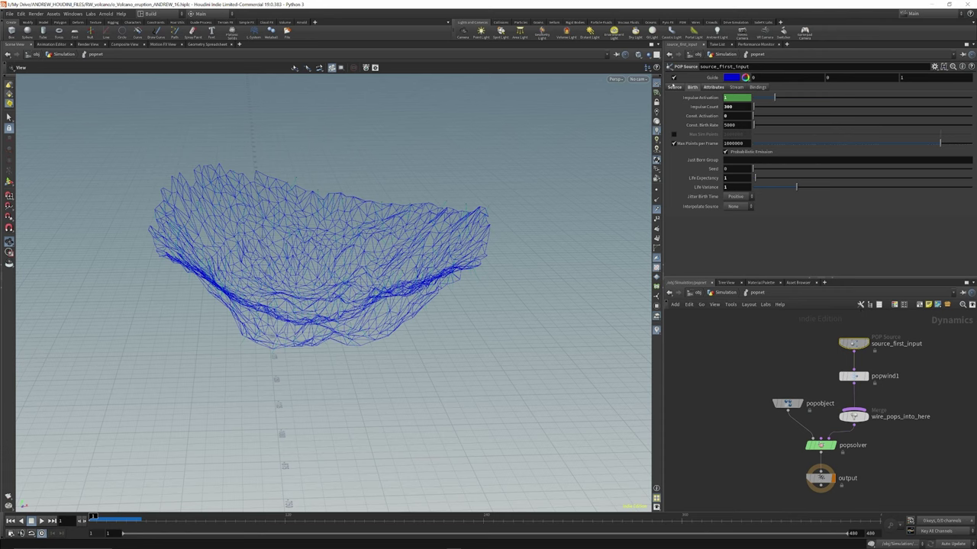
{"action": "left_click", "coordinate": [674, 87]}
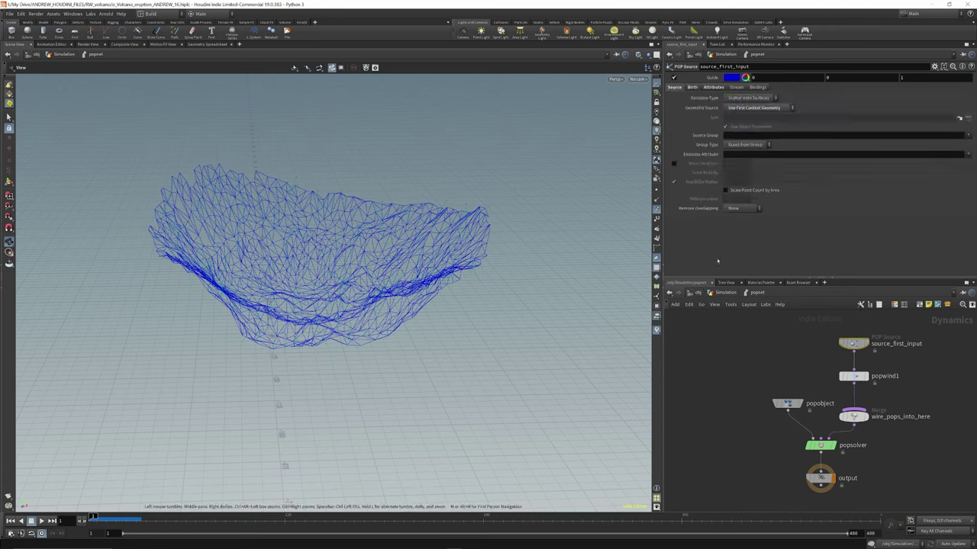
{"action": "left_click", "coordinate": [732, 292]}
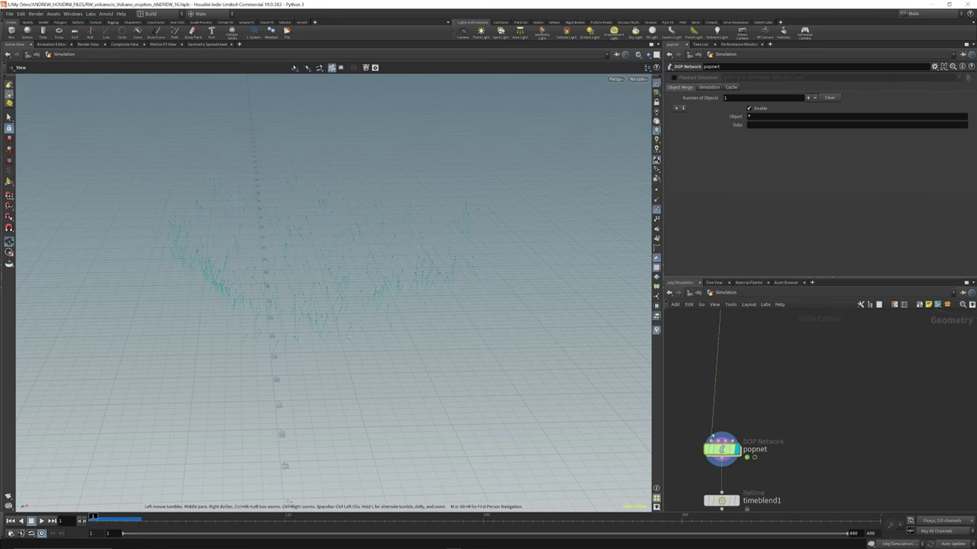
{"action": "double_click", "coordinate": [722, 448]}
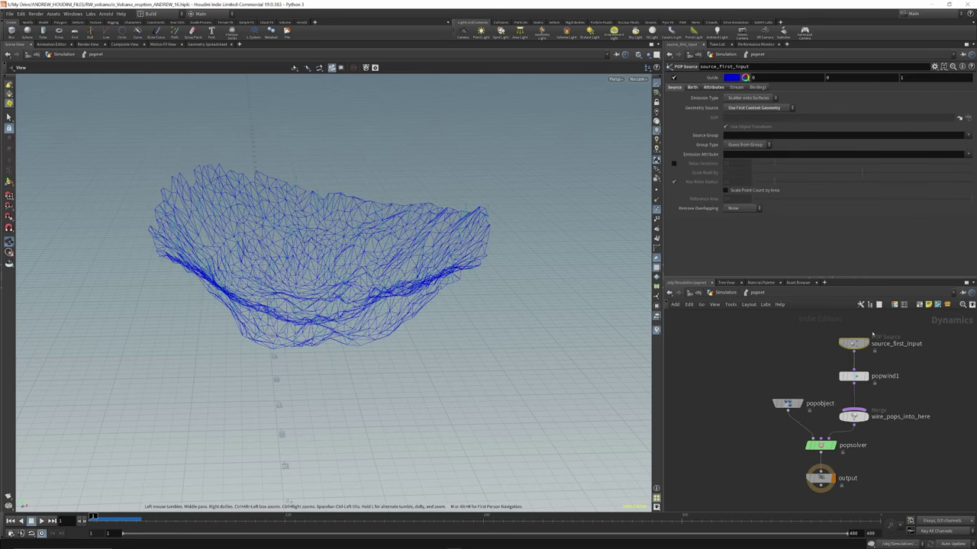
Review the birth, stream and attribute settings of source_first_input, including impulse count, life expectancy, velocity and variance.
{"action": "left_click", "coordinate": [692, 87]}
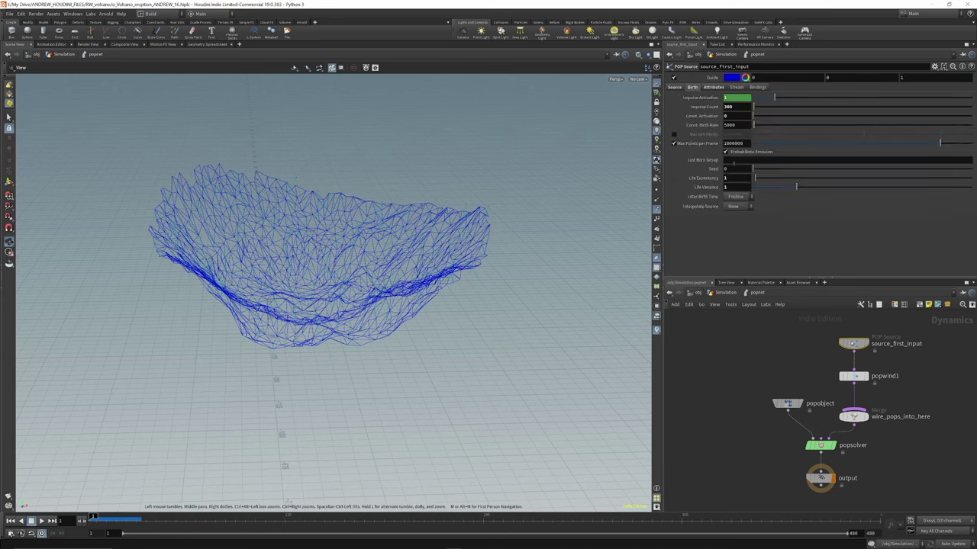
{"action": "left_click", "coordinate": [721, 88]}
{"action": "left_click", "coordinate": [735, 88]}
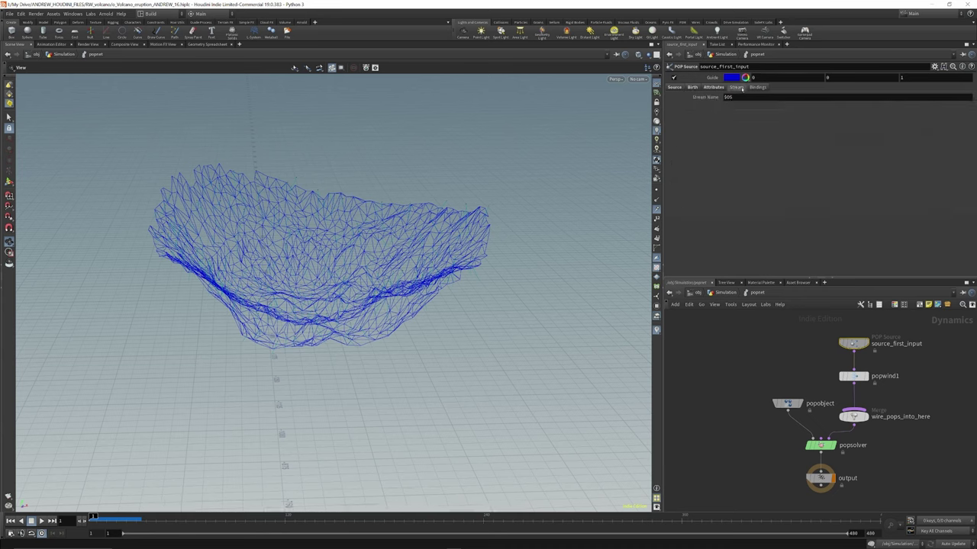
{"action": "left_click", "coordinate": [713, 87]}
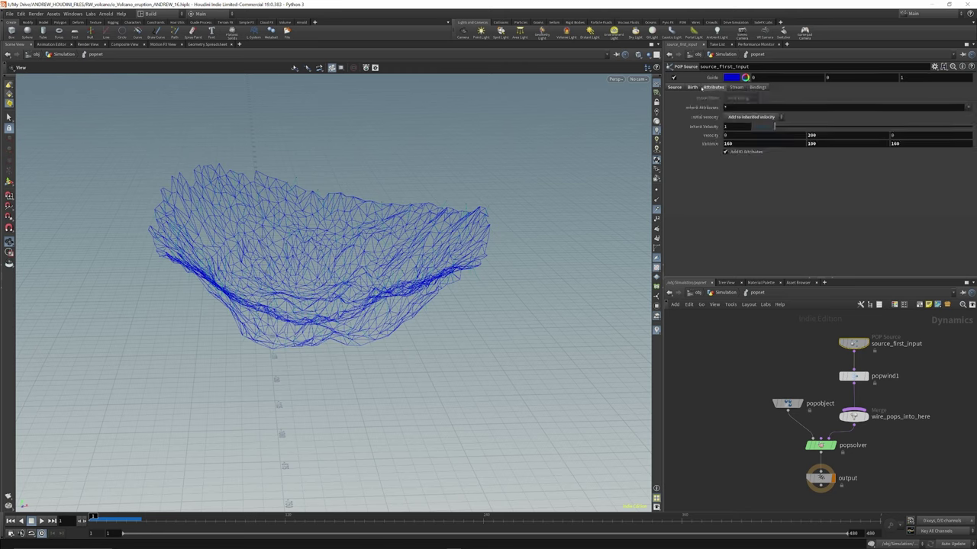
{"action": "left_click", "coordinate": [691, 86]}
{"action": "left_click", "coordinate": [714, 87]}
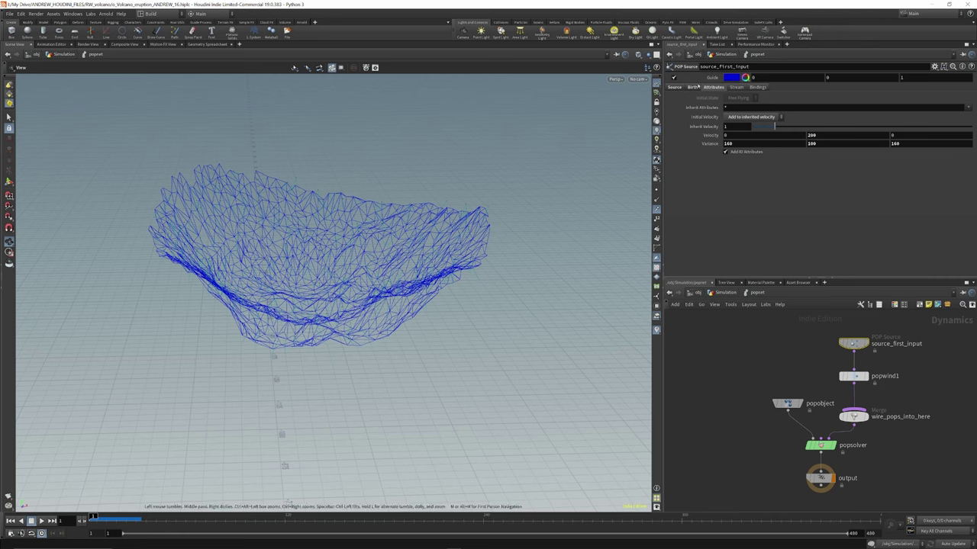
{"action": "left_click", "coordinate": [694, 88]}
Examine popwind1's air resistance, its VEXpression randomizing airresist by particle id, and its noise settings.
{"action": "scroll", "coordinate": [844, 342], "scroll_direction": "down", "scroll_amount": 3}
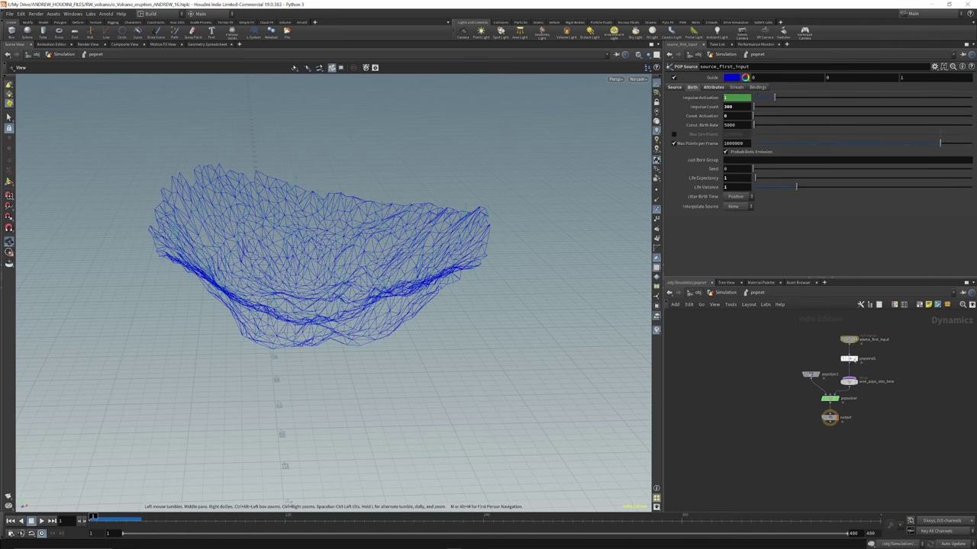
{"action": "scroll", "coordinate": [856, 362], "scroll_direction": "up", "scroll_amount": 4}
{"action": "left_click", "coordinate": [843, 356]}
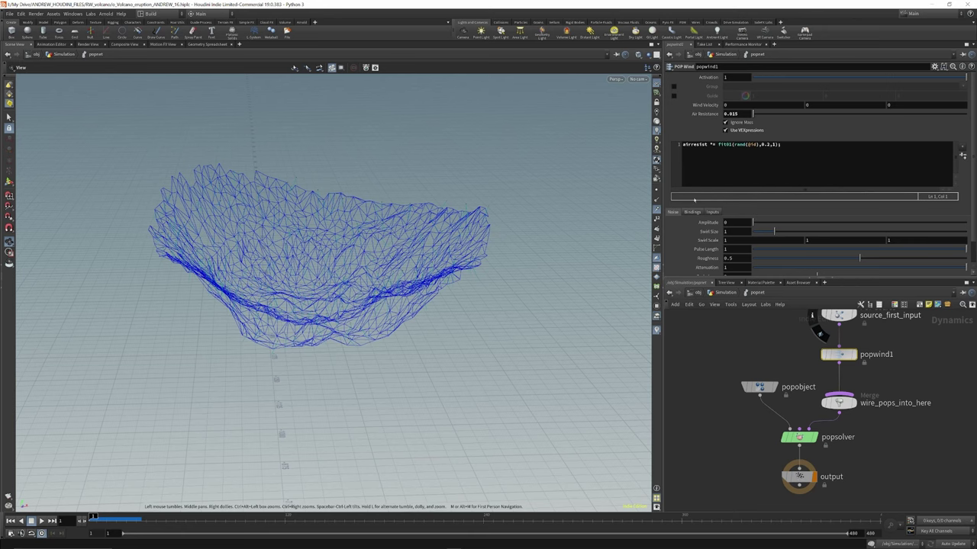
{"action": "scroll", "coordinate": [755, 202], "scroll_direction": "down", "scroll_amount": 2}
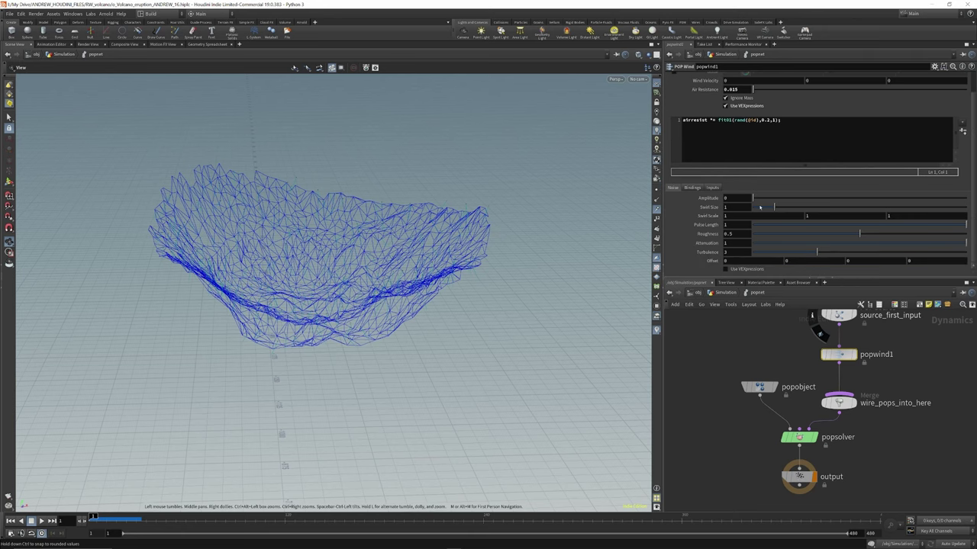
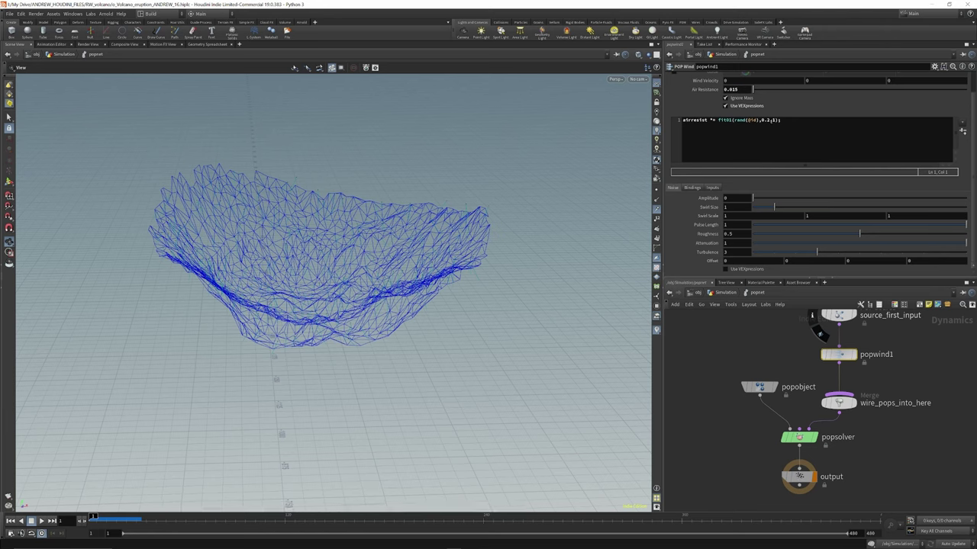
{"action": "scroll", "coordinate": [735, 103], "scroll_direction": "up", "scroll_amount": 1}
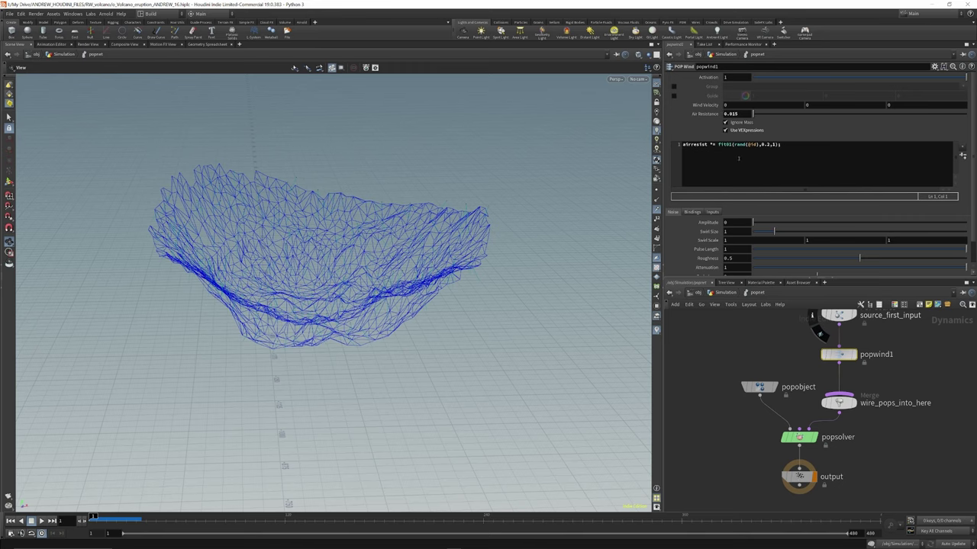
{"action": "mouse_move", "coordinate": [832, 342]}
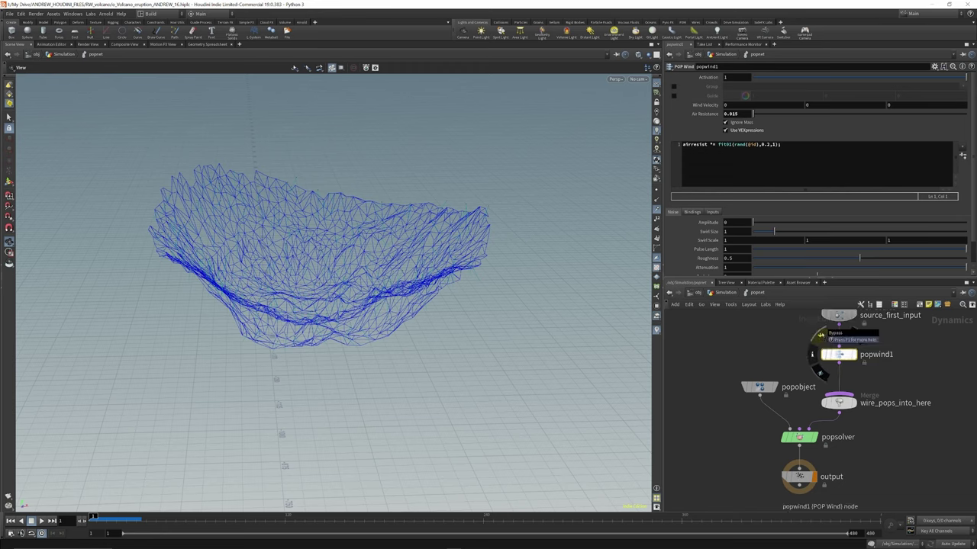
Inspect the parameters of the popobject and popsolver nodes.
{"action": "scroll", "coordinate": [728, 476], "scroll_direction": "up", "scroll_amount": 1}
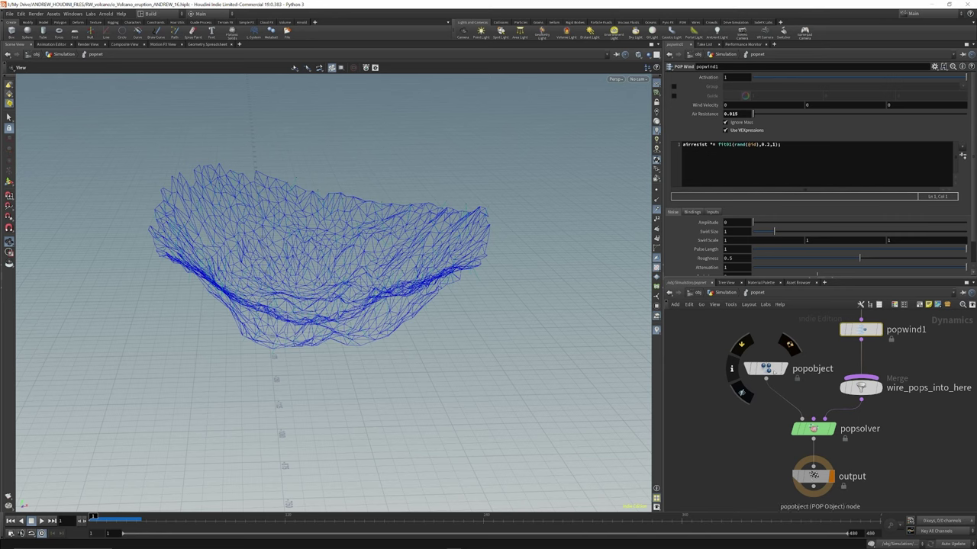
{"action": "left_click", "coordinate": [765, 368]}
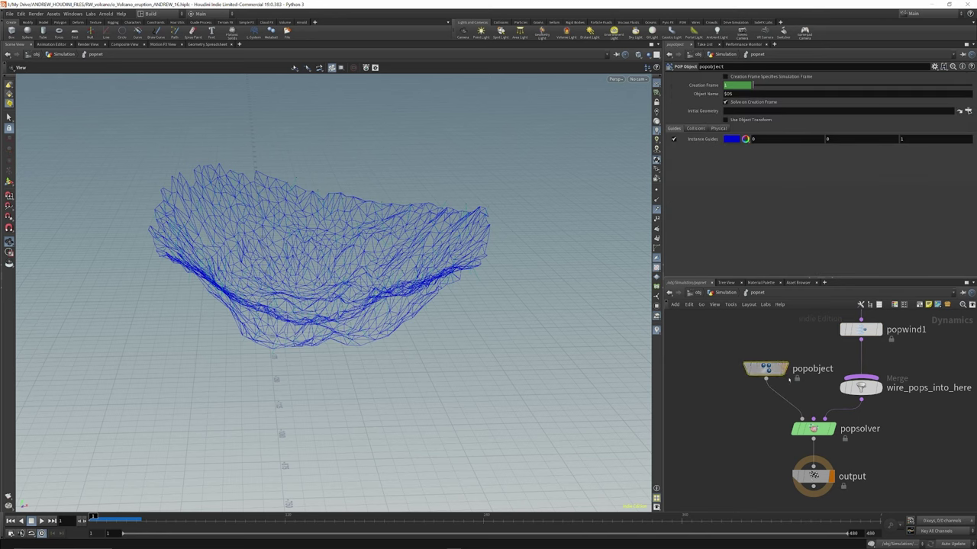
{"action": "left_click", "coordinate": [813, 429]}
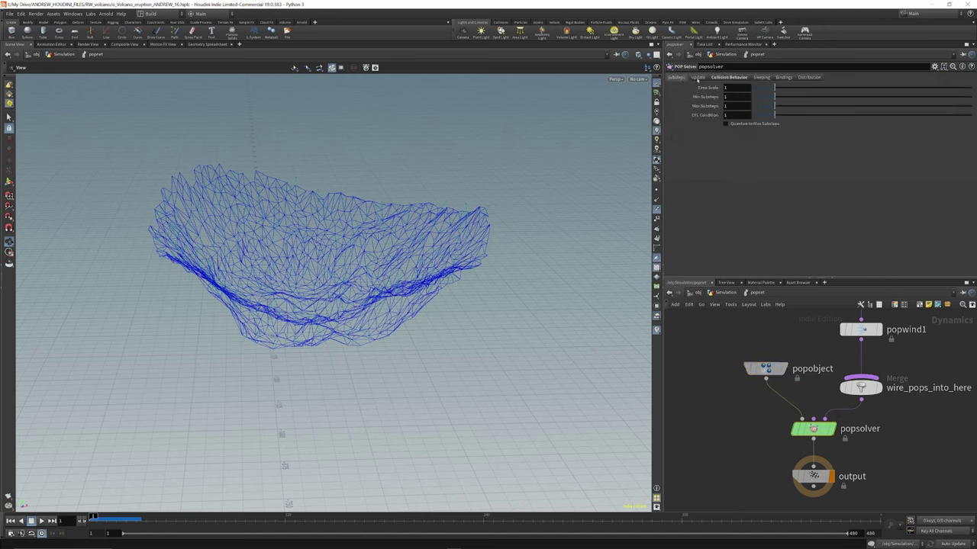
Return to the Simulation network and set the viewport background color scheme to Dark.
{"action": "left_click", "coordinate": [726, 293]}
{"action": "scroll", "coordinate": [792, 412], "scroll_direction": "down", "scroll_amount": 3}
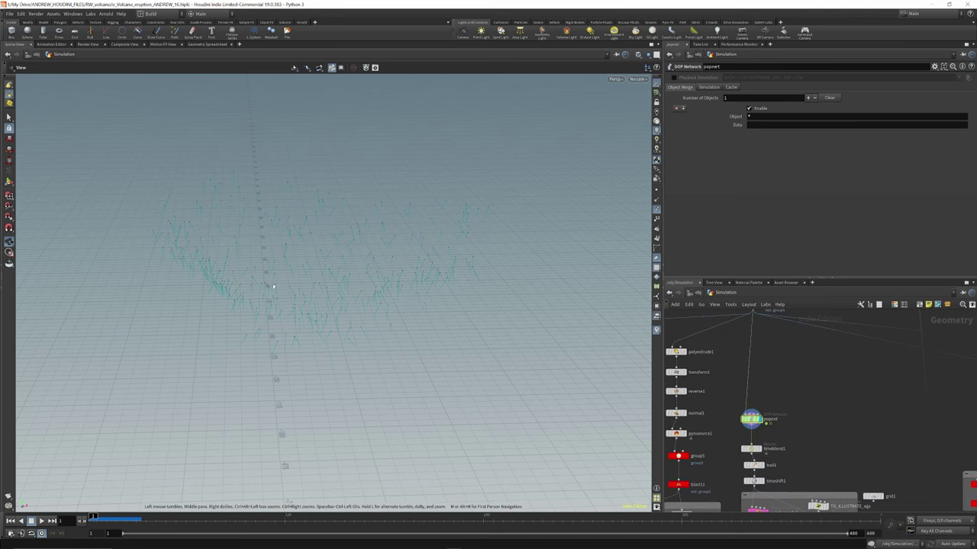
{"action": "key", "text": "d"}
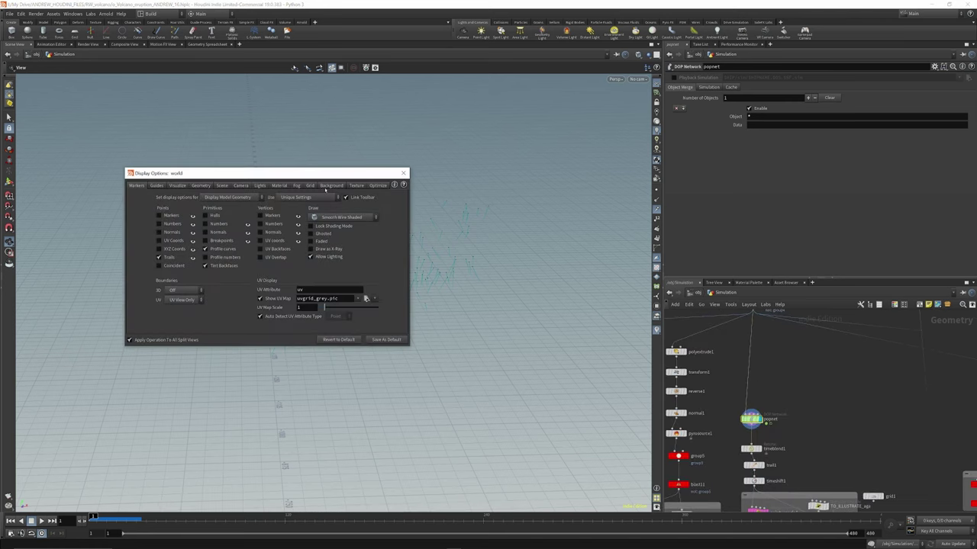
{"action": "left_click", "coordinate": [330, 185]}
{"action": "left_click", "coordinate": [184, 197]}
{"action": "left_click", "coordinate": [182, 208]}
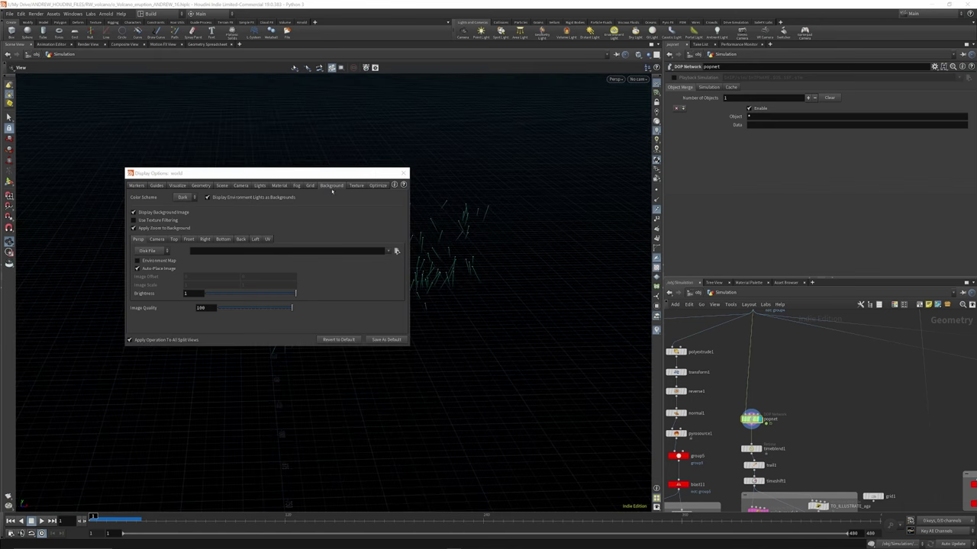
{"action": "left_click", "coordinate": [402, 174]}
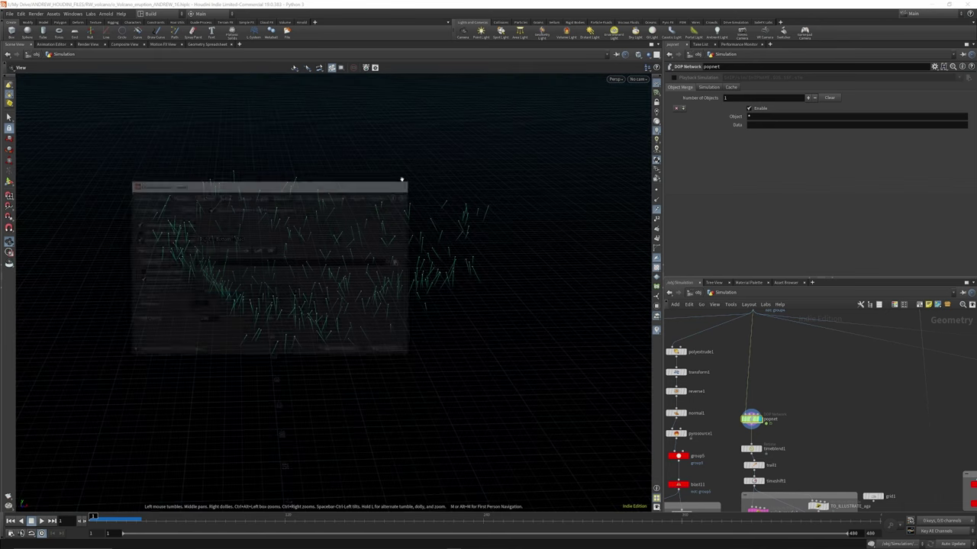
Play the popnet particles against the dark background, view the burst from a lower angle, and stop playback.
{"action": "left_click", "coordinate": [42, 521]}
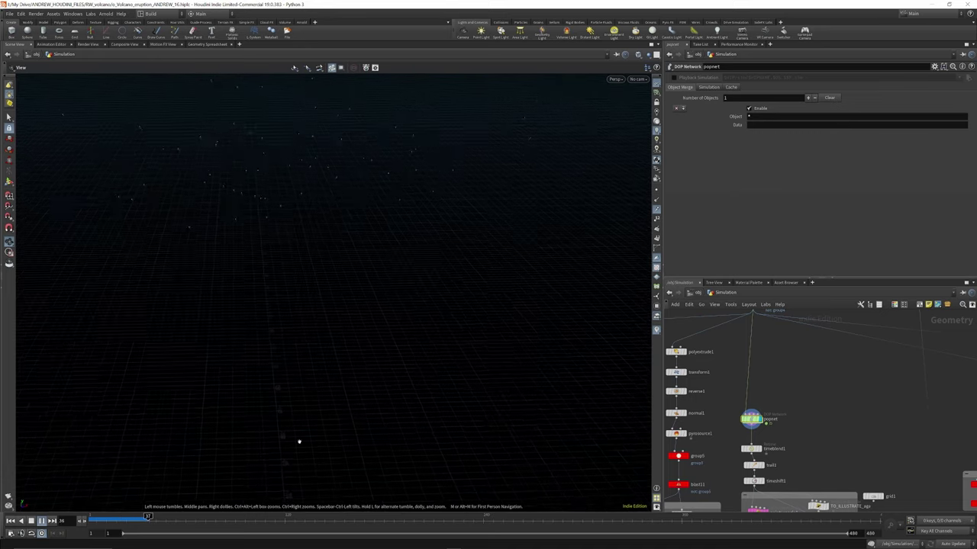
{"action": "left_click_drag", "start_coordinate": [305, 448], "coordinate": [297, 320]}
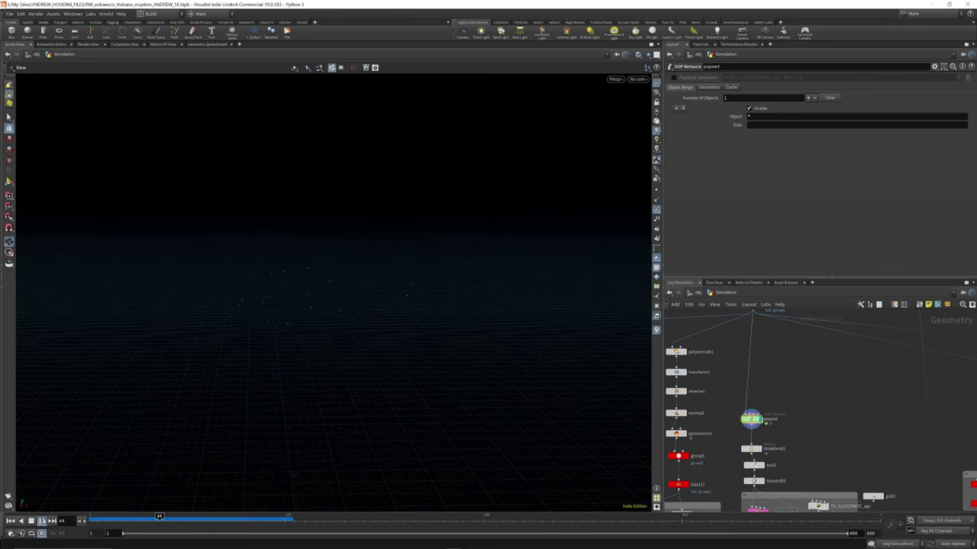
{"action": "left_click", "coordinate": [44, 522]}
Move timeblend1 closer to popnet and display it with its parameters open.
{"action": "scroll", "coordinate": [759, 374], "scroll_direction": "down", "scroll_amount": 5}
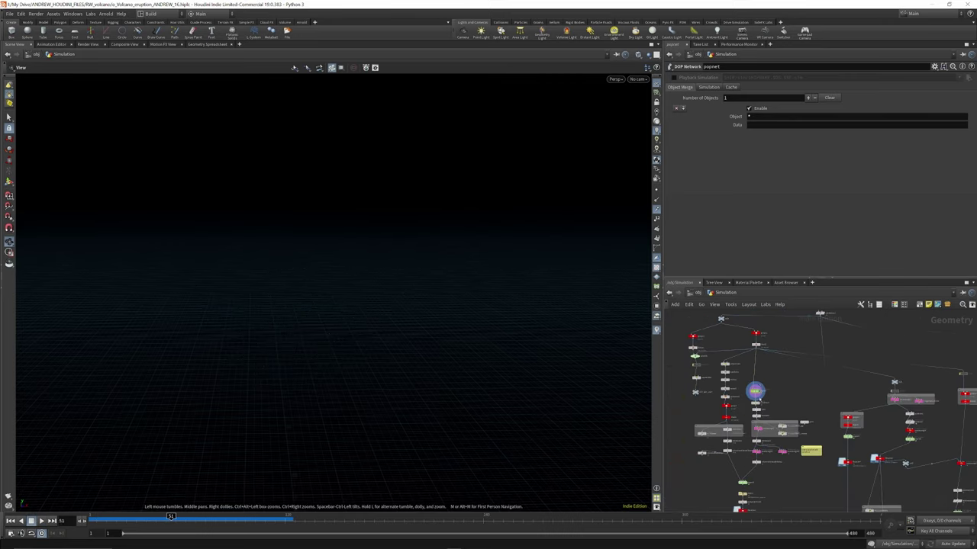
{"action": "scroll", "coordinate": [758, 401], "scroll_direction": "up", "scroll_amount": 7}
{"action": "left_click_drag", "start_coordinate": [747, 370], "coordinate": [748, 332]}
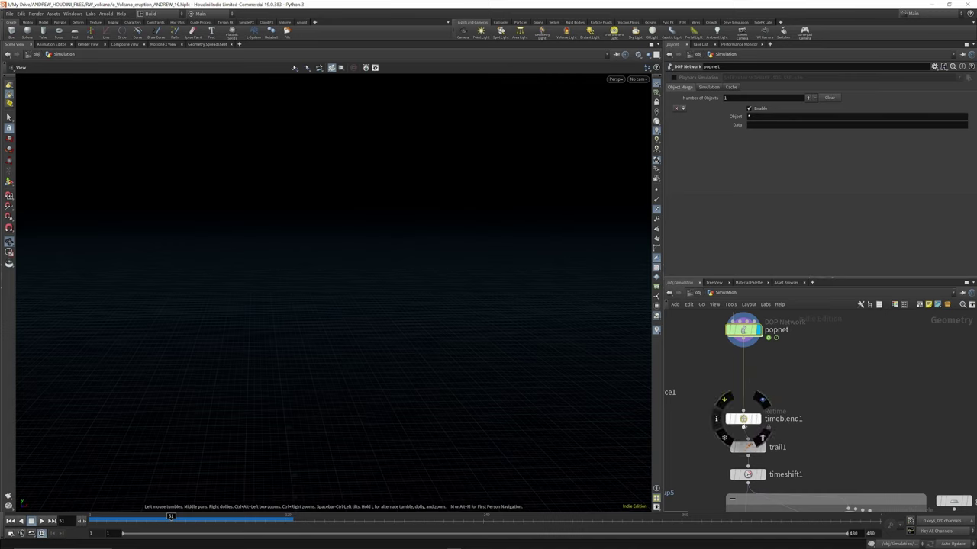
{"action": "left_click_drag", "start_coordinate": [752, 425], "coordinate": [752, 395]}
{"action": "left_click", "coordinate": [751, 389]}
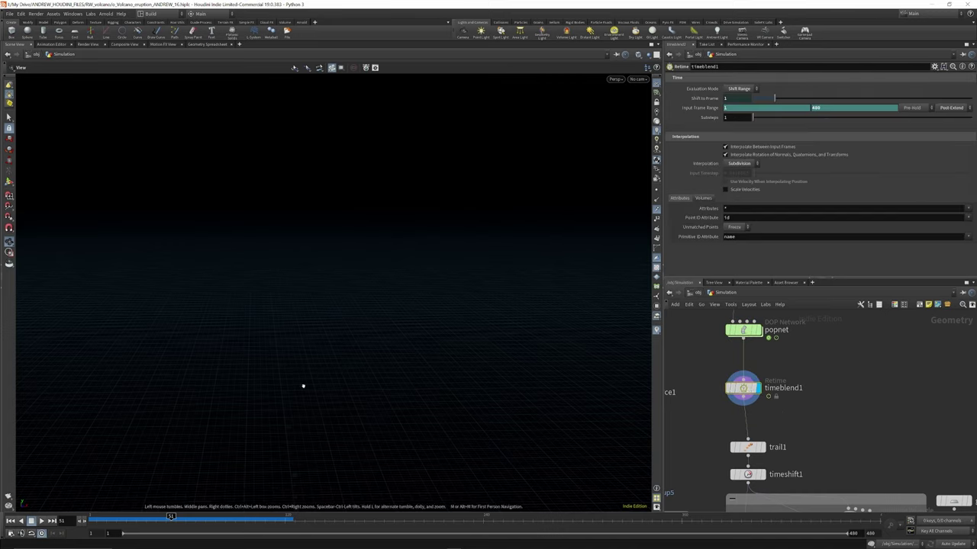
Rewind to frame 1 and scrub the timeline to inspect the retimed particles from timeblend1.
{"action": "left_click", "coordinate": [10, 522]}
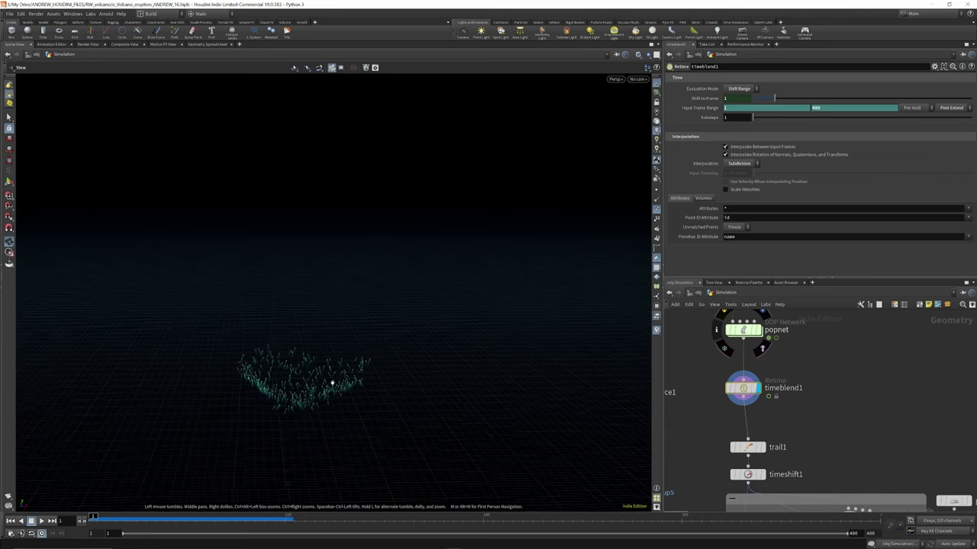
{"action": "left_click_drag", "start_coordinate": [125, 523], "coordinate": [157, 518]}
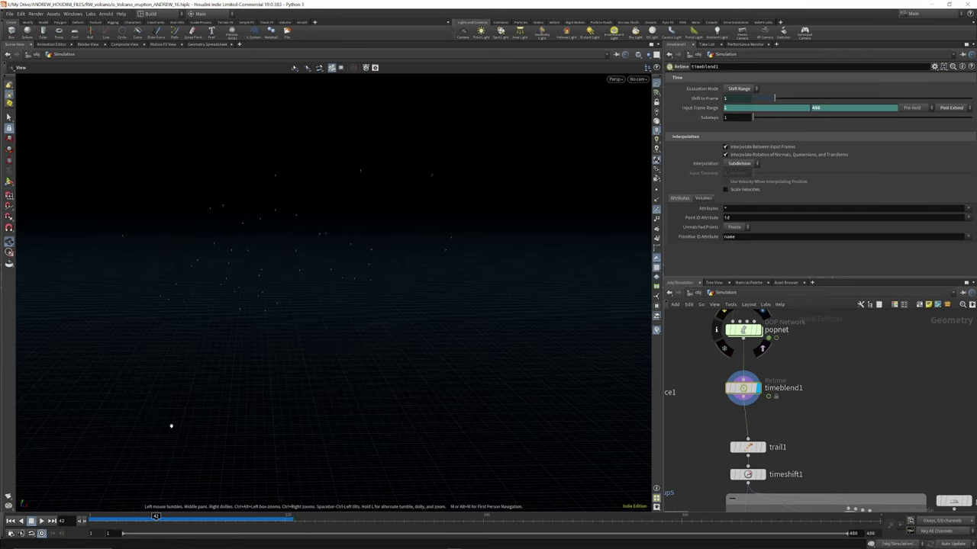
{"action": "mouse_move", "coordinate": [144, 518]}
{"action": "left_mouse_down"}
{"action": "mouse_move", "coordinate": [105, 518]}
{"action": "mouse_move", "coordinate": [157, 518]}
{"action": "mouse_move", "coordinate": [98, 518]}
{"action": "mouse_move", "coordinate": [135, 518]}
{"action": "left_mouse_up"}
{"action": "left_click_drag", "start_coordinate": [135, 518], "coordinate": [161, 518]}
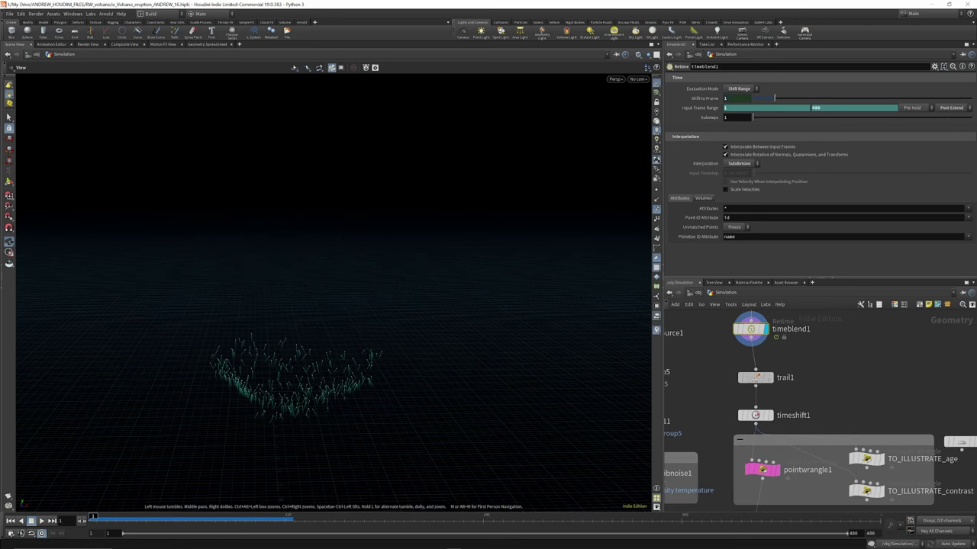
Move trail1 closer to timeblend1, display it with its parameters open, and turn off the point trails in the viewport.
{"action": "left_click_drag", "start_coordinate": [768, 383], "coordinate": [768, 378]}
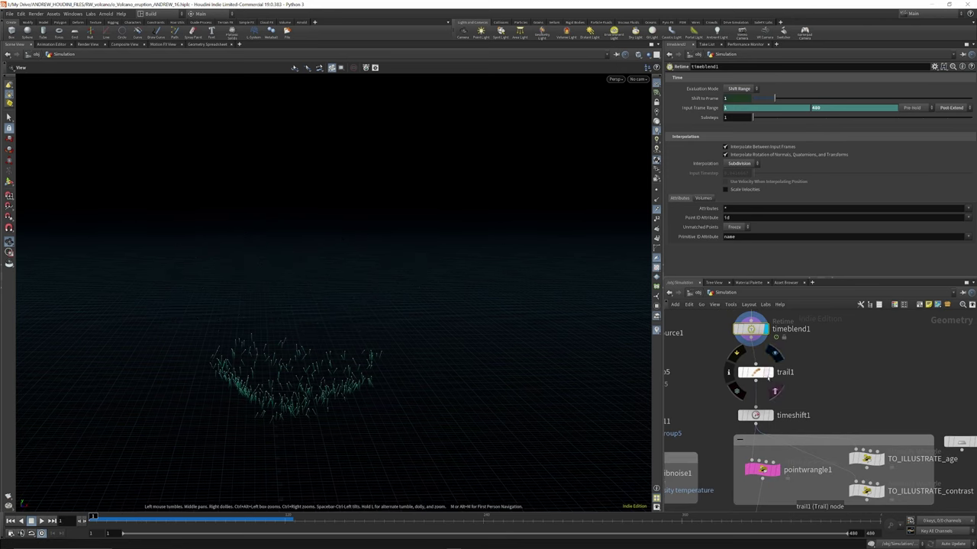
{"action": "left_click", "coordinate": [755, 373]}
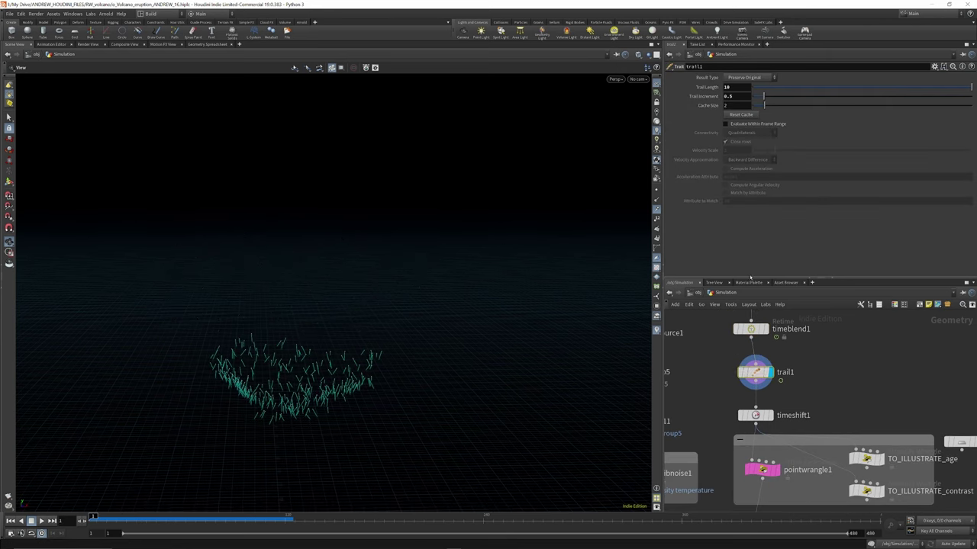
{"action": "left_click", "coordinate": [656, 209]}
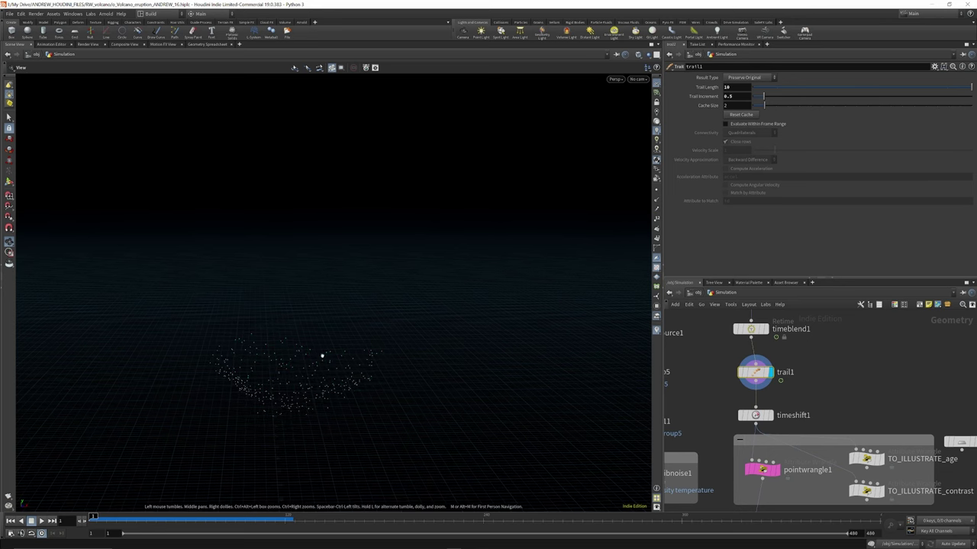
Scrub the timeline to frame 11 and toggle the bypass of trail1 on and off to compare the particles.
{"action": "scroll", "coordinate": [297, 382], "scroll_direction": "up", "scroll_amount": 6}
{"action": "mouse_move", "coordinate": [196, 519]}
{"action": "left_mouse_down"}
{"action": "mouse_move", "coordinate": [93, 517]}
{"action": "mouse_move", "coordinate": [179, 517]}
{"action": "mouse_move", "coordinate": [96, 517]}
{"action": "mouse_move", "coordinate": [130, 517]}
{"action": "mouse_move", "coordinate": [104, 517]}
{"action": "left_mouse_up"}
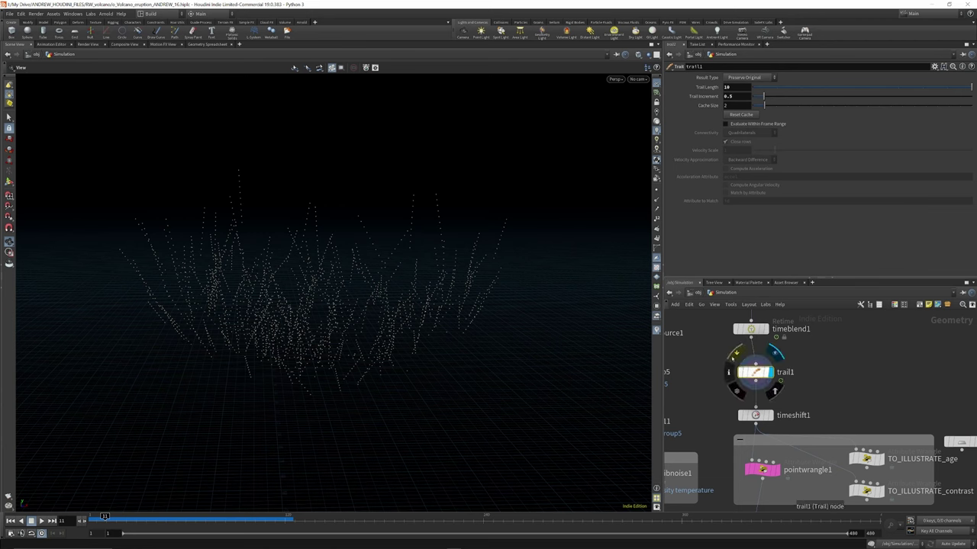
{"action": "left_click", "coordinate": [737, 353]}
{"action": "left_click", "coordinate": [736, 354]}
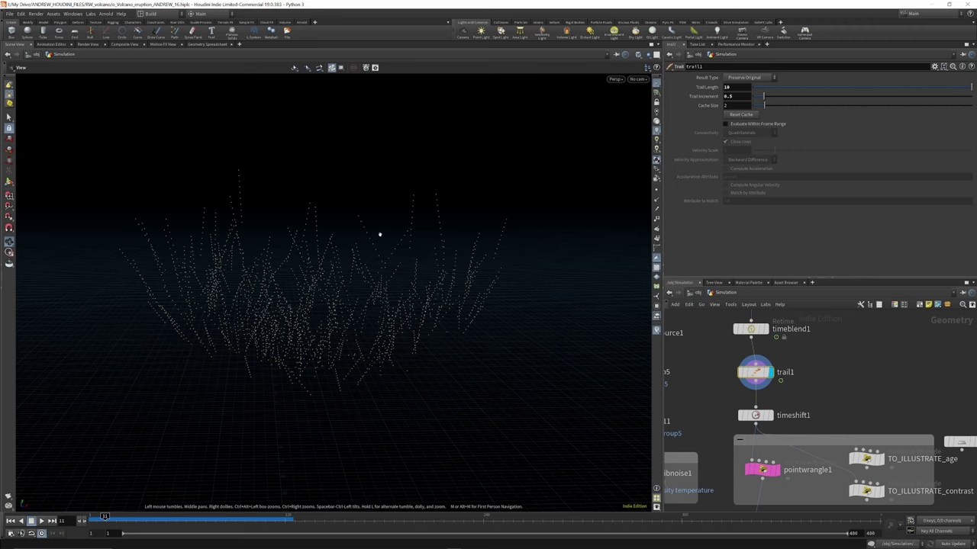
Display timeshift1, check its Frame expression and evaluated value, and return the timeline to frame 1.
{"action": "scroll", "coordinate": [766, 340], "scroll_direction": "down", "scroll_amount": 3}
{"action": "scroll", "coordinate": [767, 392], "scroll_direction": "up", "scroll_amount": 5}
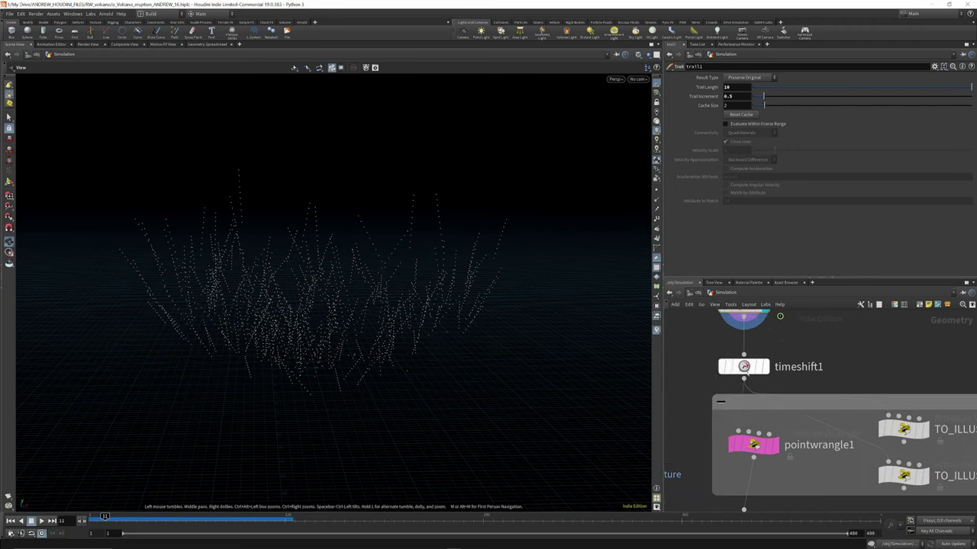
{"action": "left_click", "coordinate": [754, 368]}
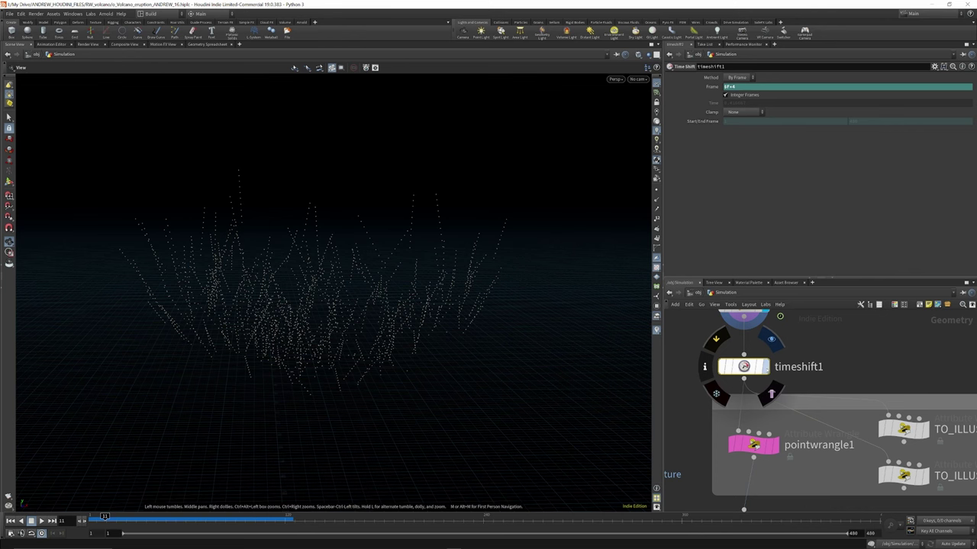
{"action": "left_click", "coordinate": [771, 340]}
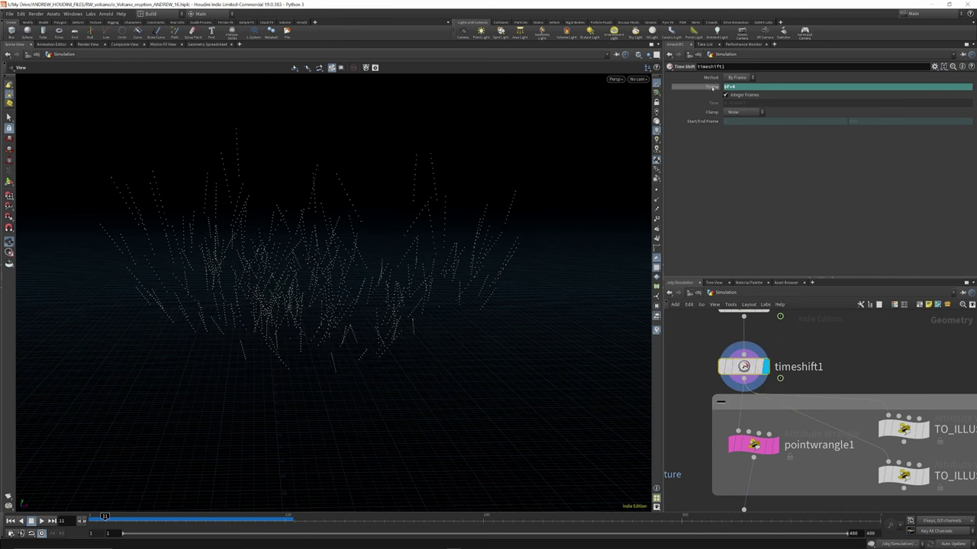
{"action": "left_click", "coordinate": [711, 87]}
{"action": "left_click", "coordinate": [712, 87]}
{"action": "left_click_drag", "start_coordinate": [105, 519], "coordinate": [93, 517]}
{"action": "mouse_move", "coordinate": [738, 369]}
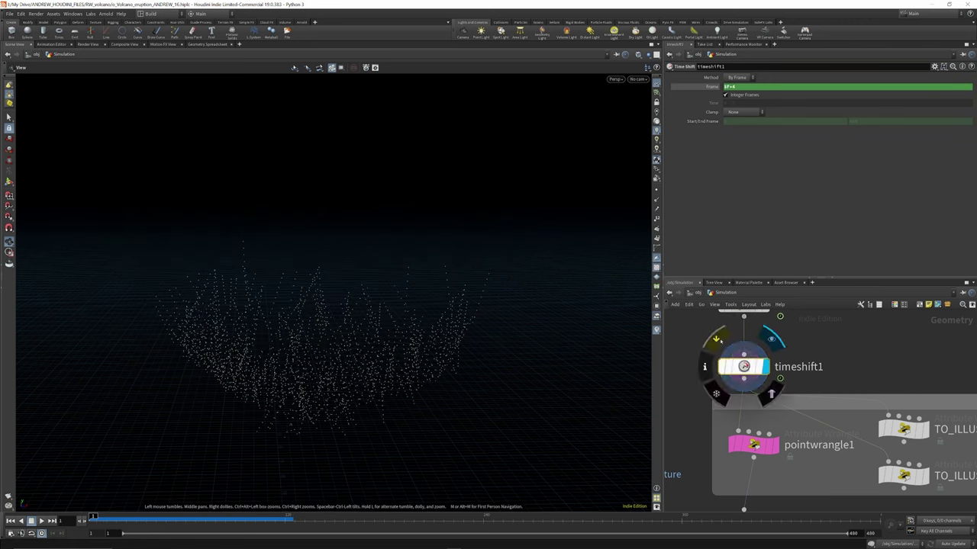
Bypass timeshift1 temporarily, scrub the first frames to compare the particles, re-enable it, and rewind to frame 1.
{"action": "left_click", "coordinate": [720, 341]}
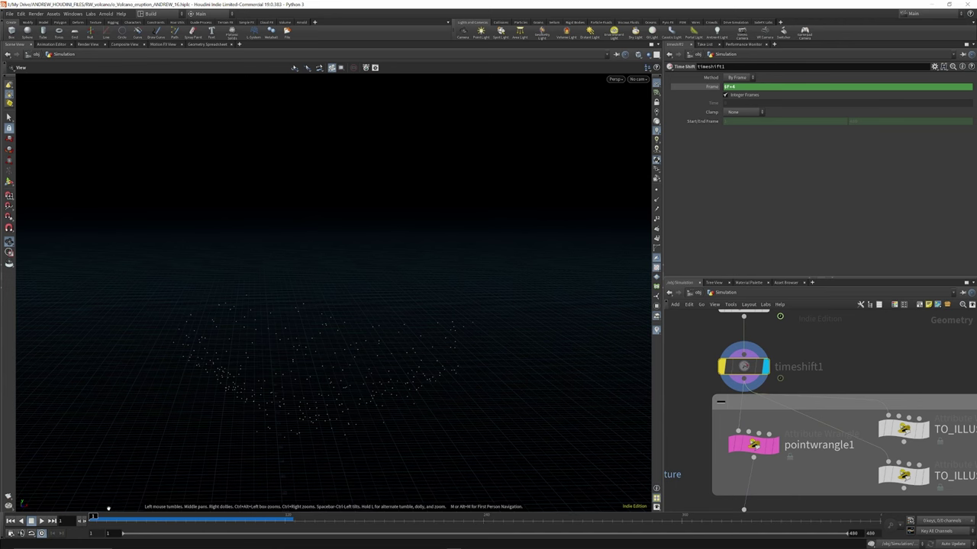
{"action": "mouse_move", "coordinate": [95, 518]}
{"action": "left_mouse_down"}
{"action": "mouse_move", "coordinate": [105, 519]}
{"action": "mouse_move", "coordinate": [93, 517]}
{"action": "left_mouse_up"}
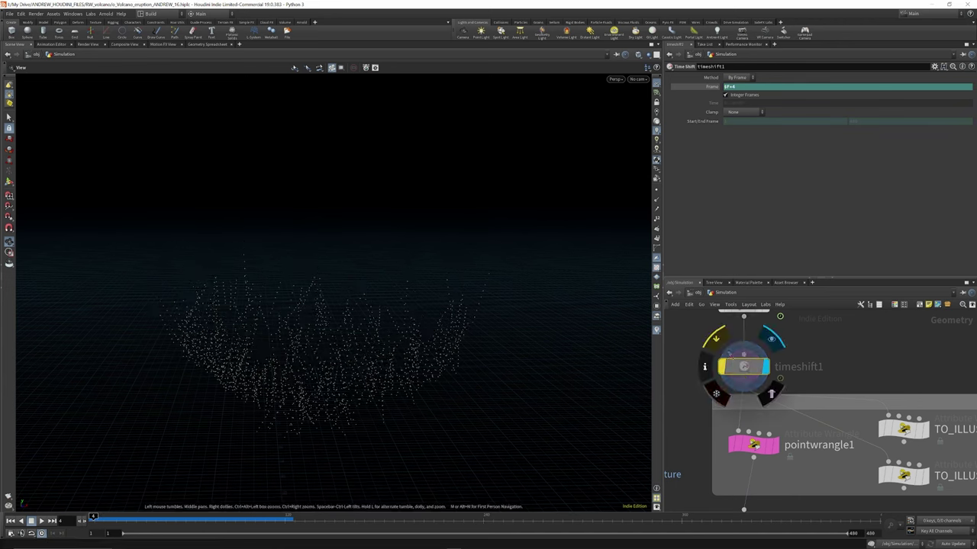
{"action": "left_click", "coordinate": [716, 339]}
{"action": "left_click", "coordinate": [11, 521]}
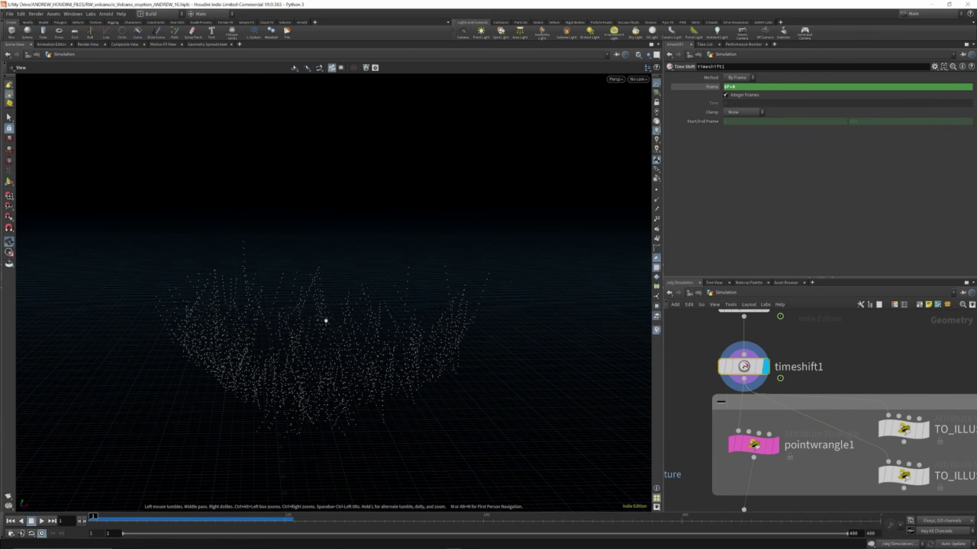
Display pointwrangle1 and open its density expression for review.
{"action": "scroll", "coordinate": [783, 334], "scroll_direction": "down", "scroll_amount": 3}
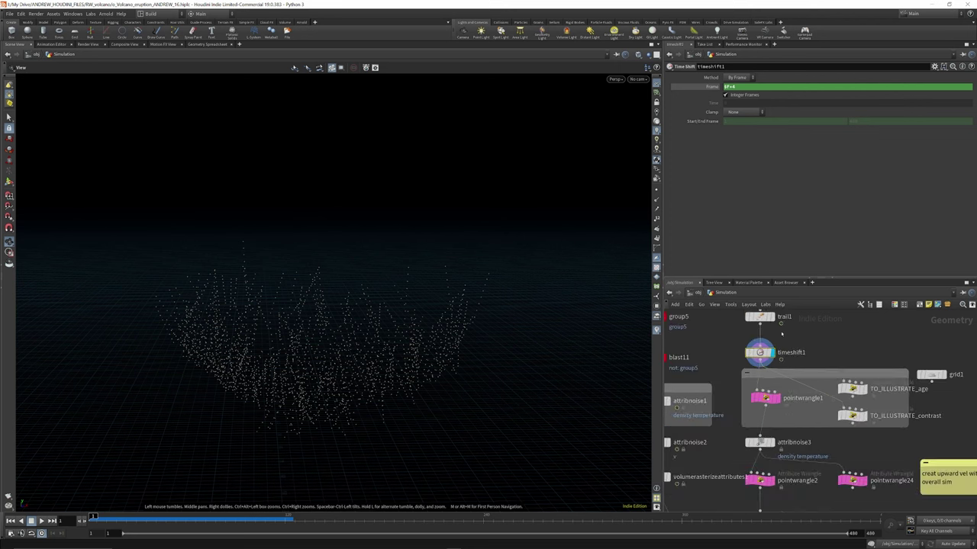
{"action": "scroll", "coordinate": [756, 397], "scroll_direction": "up", "scroll_amount": 5}
{"action": "scroll", "coordinate": [756, 398], "scroll_direction": "down", "scroll_amount": 5}
{"action": "left_click", "coordinate": [757, 397]}
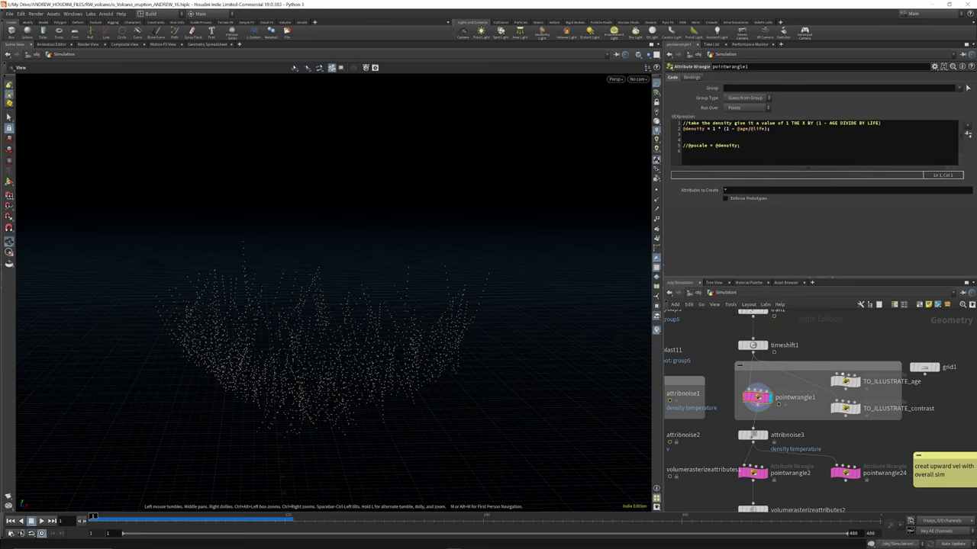
Reposition TO_ILLUSTRATE_age and TO_ILLUSTRATE_contrast, display the contrast wrangle, and scrub to frame 10.
{"action": "left_click_drag", "start_coordinate": [846, 384], "coordinate": [872, 379]}
{"action": "left_click_drag", "start_coordinate": [847, 414], "coordinate": [846, 403]}
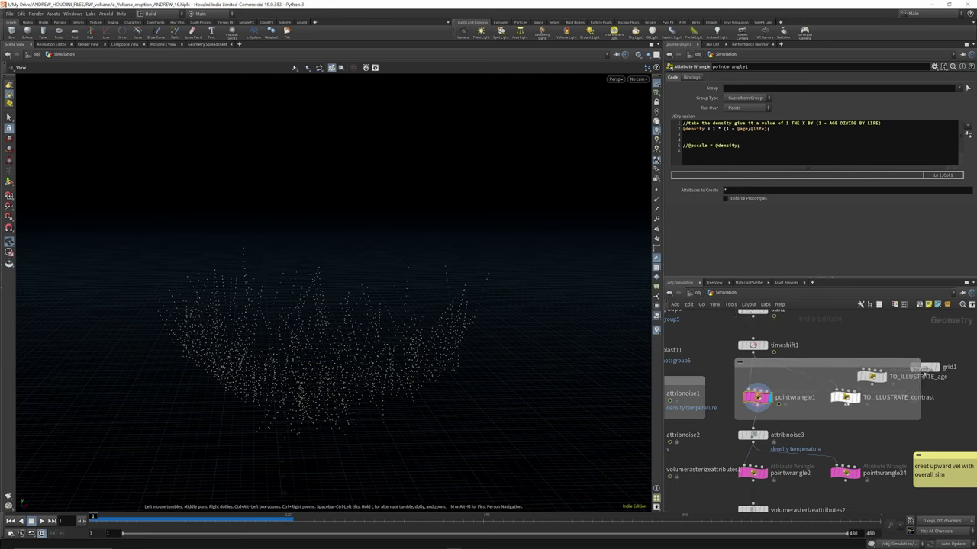
{"action": "left_click", "coordinate": [844, 396]}
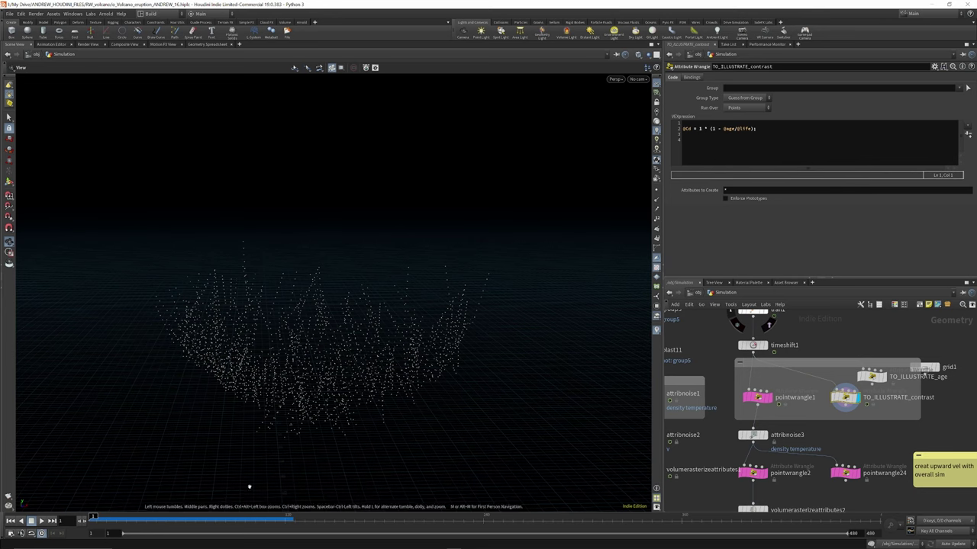
{"action": "mouse_move", "coordinate": [94, 516]}
{"action": "left_mouse_down"}
{"action": "mouse_move", "coordinate": [116, 516]}
{"action": "mouse_move", "coordinate": [97, 517]}
{"action": "mouse_move", "coordinate": [116, 516]}
{"action": "mouse_move", "coordinate": [104, 526]}
{"action": "left_mouse_up"}
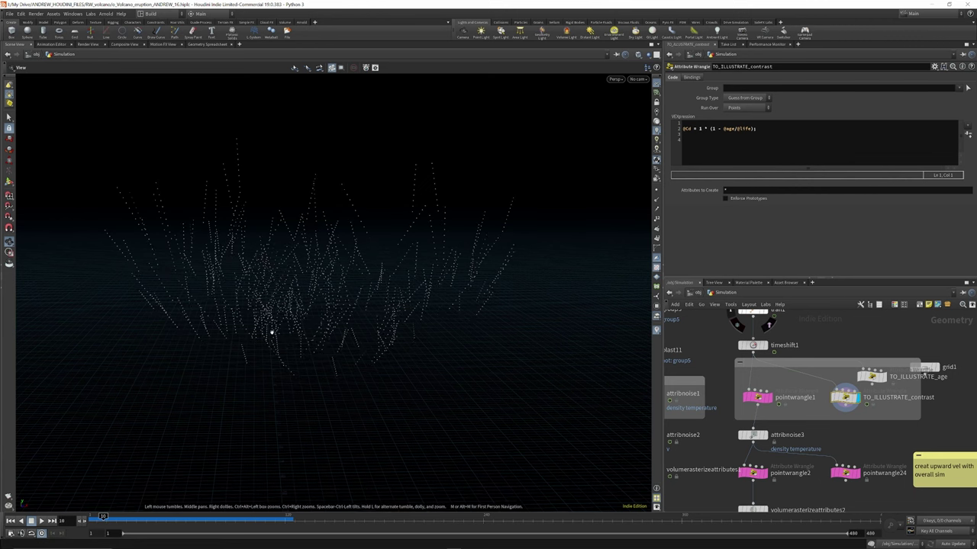
Set the viewport background color scheme to Light and scrub to frame 13.
{"action": "key", "text": "d"}
{"action": "left_click", "coordinate": [182, 196]}
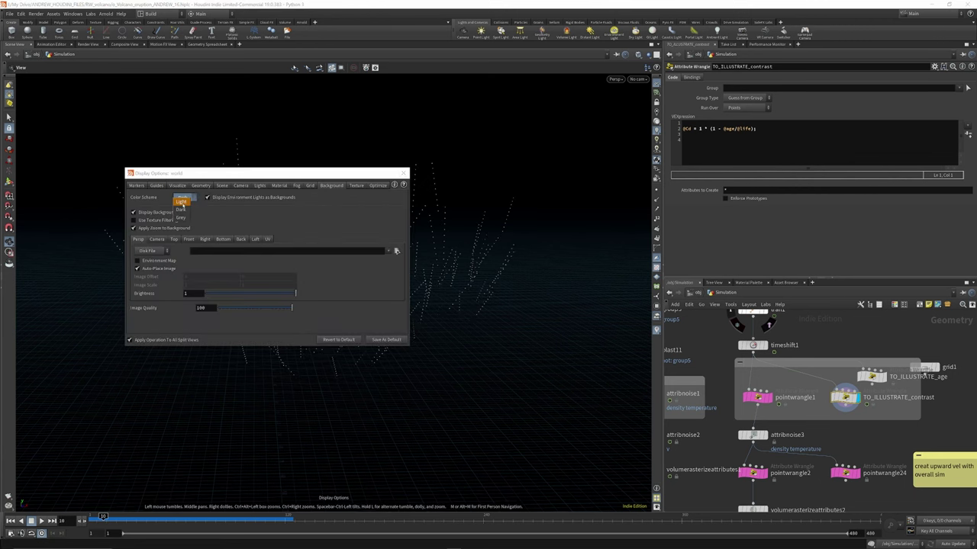
{"action": "left_click", "coordinate": [183, 211]}
{"action": "left_click", "coordinate": [403, 173]}
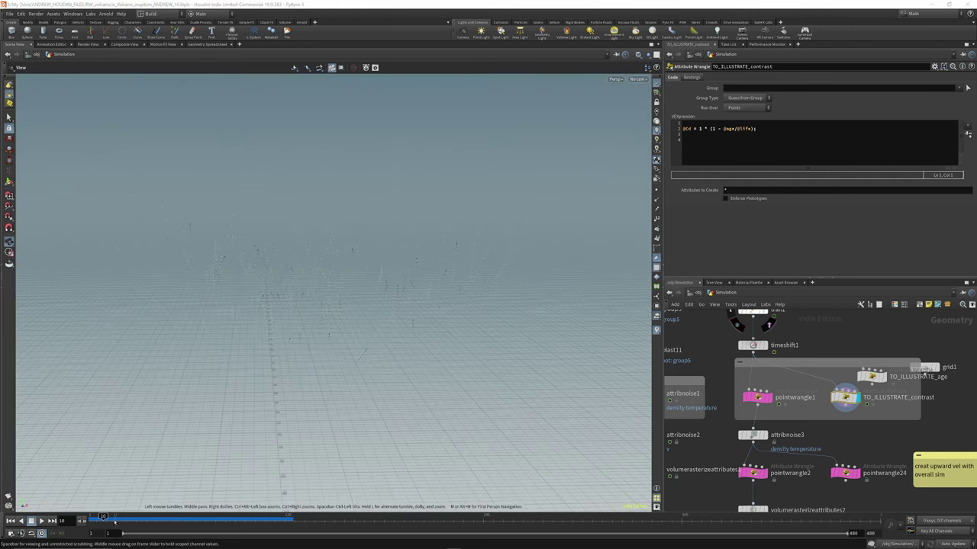
{"action": "mouse_move", "coordinate": [104, 524]}
{"action": "left_mouse_down"}
{"action": "mouse_move", "coordinate": [93, 524]}
{"action": "mouse_move", "coordinate": [163, 519]}
{"action": "mouse_move", "coordinate": [108, 519]}
{"action": "left_mouse_up"}
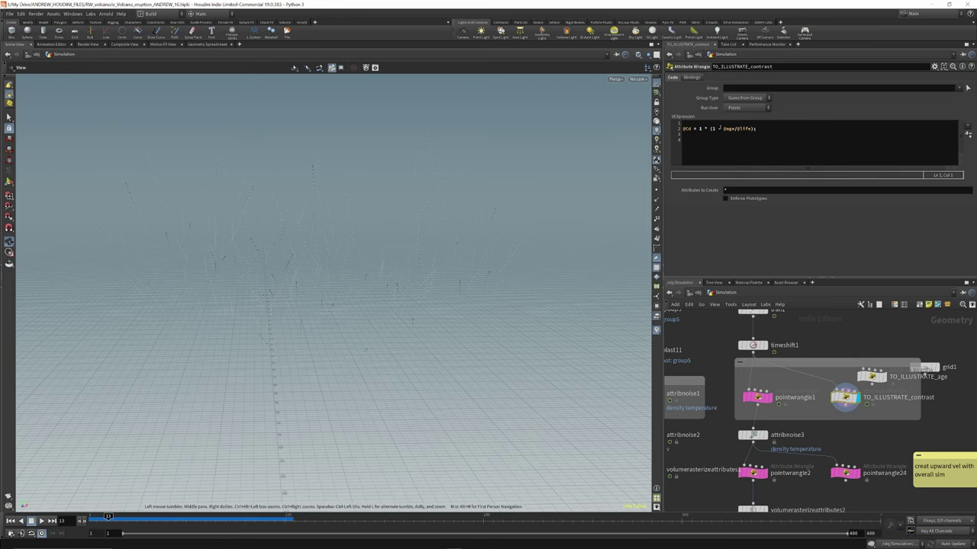
Compare the code of pointwrangle1 with TO_ILLUSTRATE_contrast, and scrub the timeline to inspect the point colors over their age.
{"action": "left_click", "coordinate": [757, 397]}
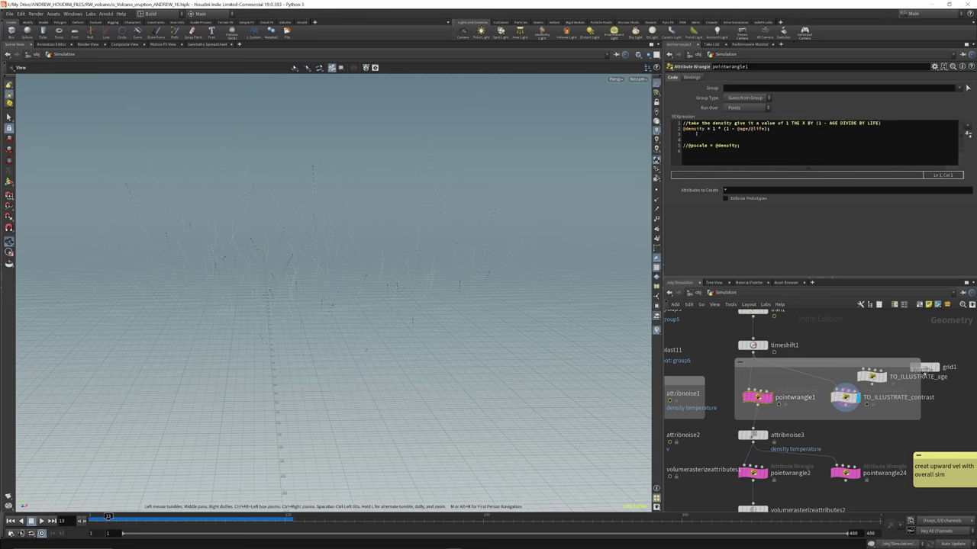
{"action": "left_click", "coordinate": [844, 397]}
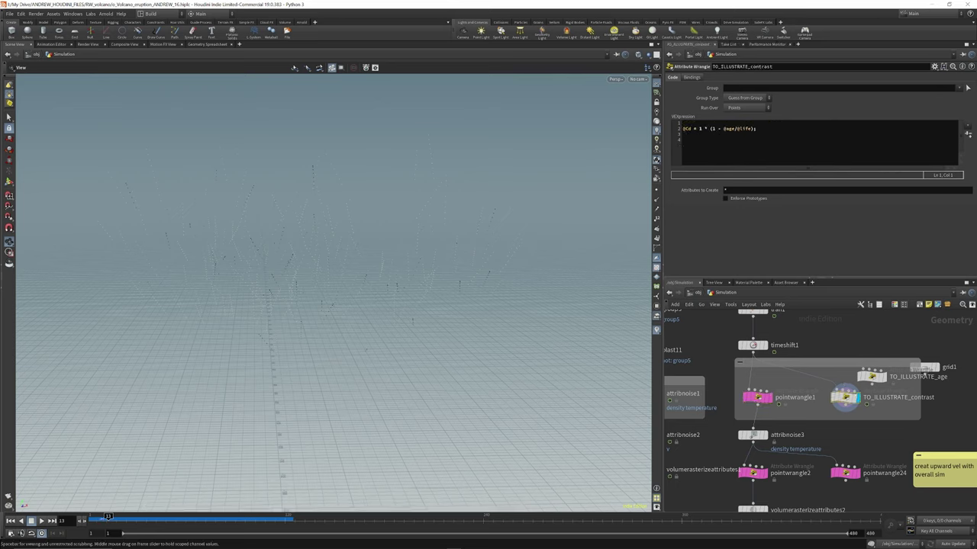
{"action": "mouse_move", "coordinate": [109, 519]}
{"action": "left_mouse_down"}
{"action": "mouse_move", "coordinate": [91, 520]}
{"action": "mouse_move", "coordinate": [185, 518]}
{"action": "mouse_move", "coordinate": [94, 517]}
{"action": "mouse_move", "coordinate": [134, 527]}
{"action": "mouse_move", "coordinate": [104, 526]}
{"action": "mouse_move", "coordinate": [120, 526]}
{"action": "left_mouse_up"}
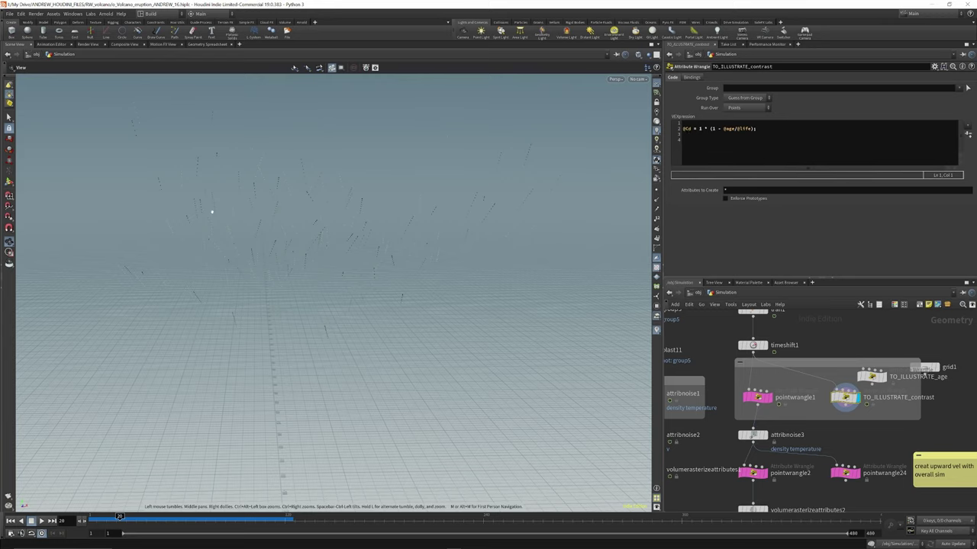
{"action": "left_click_drag", "start_coordinate": [114, 525], "coordinate": [90, 526]}
{"action": "mouse_move", "coordinate": [105, 518]}
{"action": "left_mouse_down"}
{"action": "mouse_move", "coordinate": [116, 519]}
{"action": "mouse_move", "coordinate": [95, 519]}
{"action": "mouse_move", "coordinate": [106, 519]}
{"action": "left_mouse_up"}
{"action": "left_click_drag", "start_coordinate": [721, 129], "coordinate": [713, 129]}
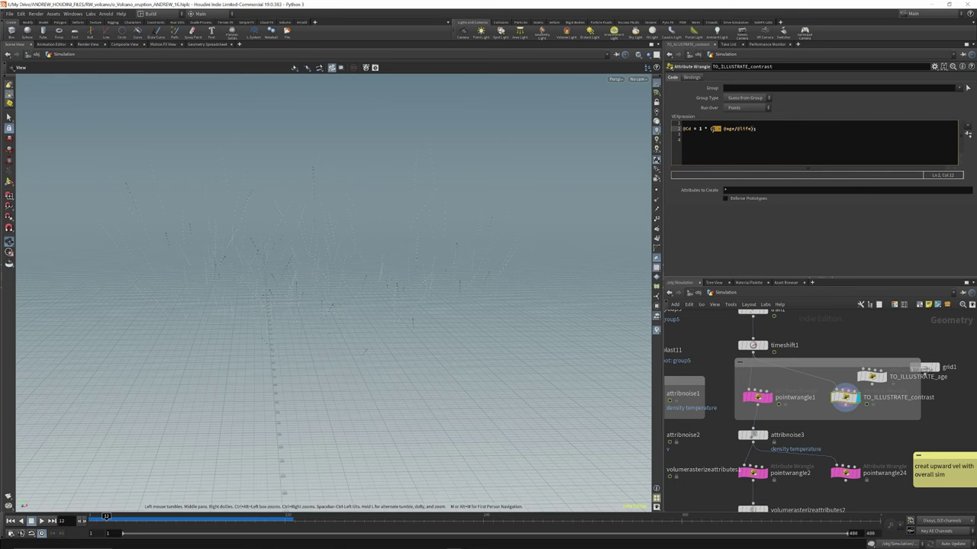
{"action": "type", "text": "d"}
{"action": "key", "text": "BackSpace"}
{"action": "key", "text": "BackSpace"}
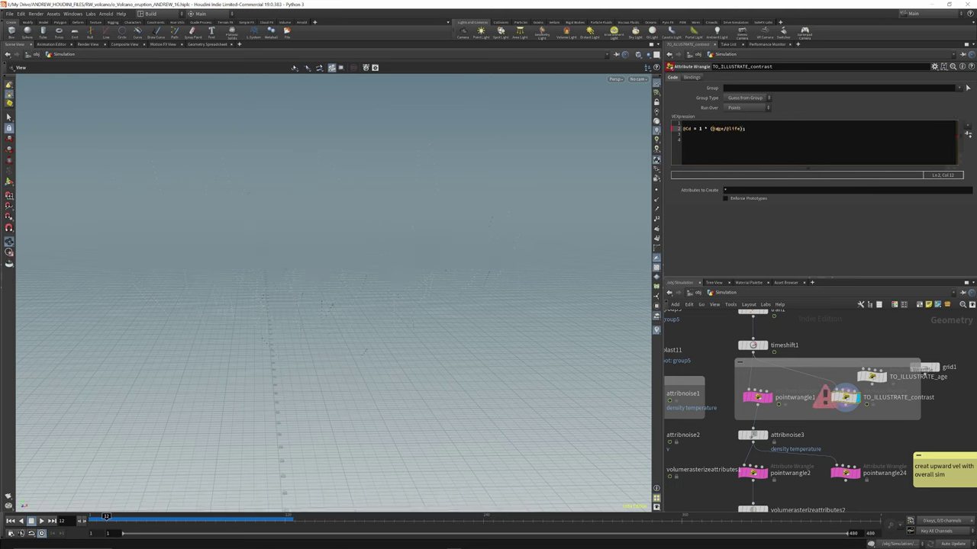
{"action": "left_click_drag", "start_coordinate": [105, 519], "coordinate": [73, 532]}
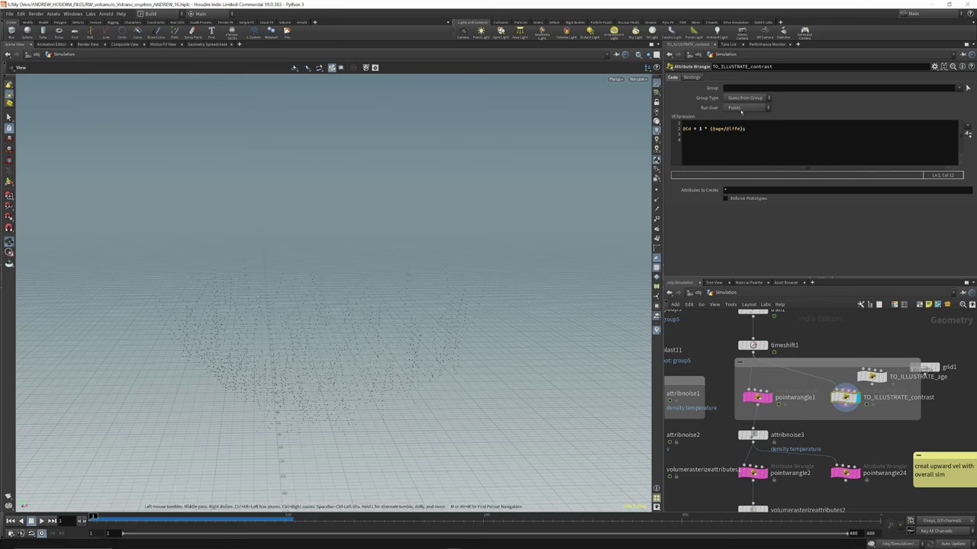
{"action": "key", "text": "ctrl+z"}
{"action": "key", "text": "ctrl+z"}
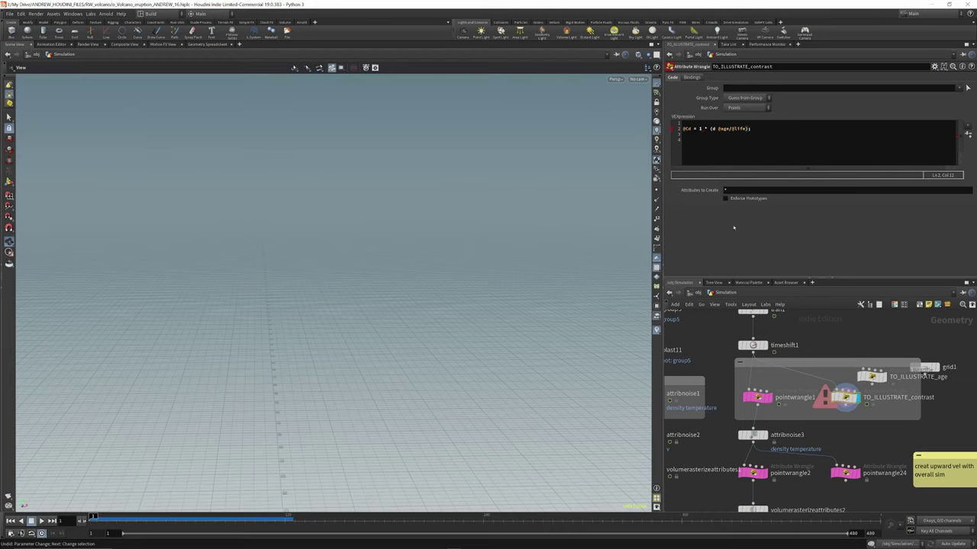
{"action": "key", "text": "ctrl+y"}
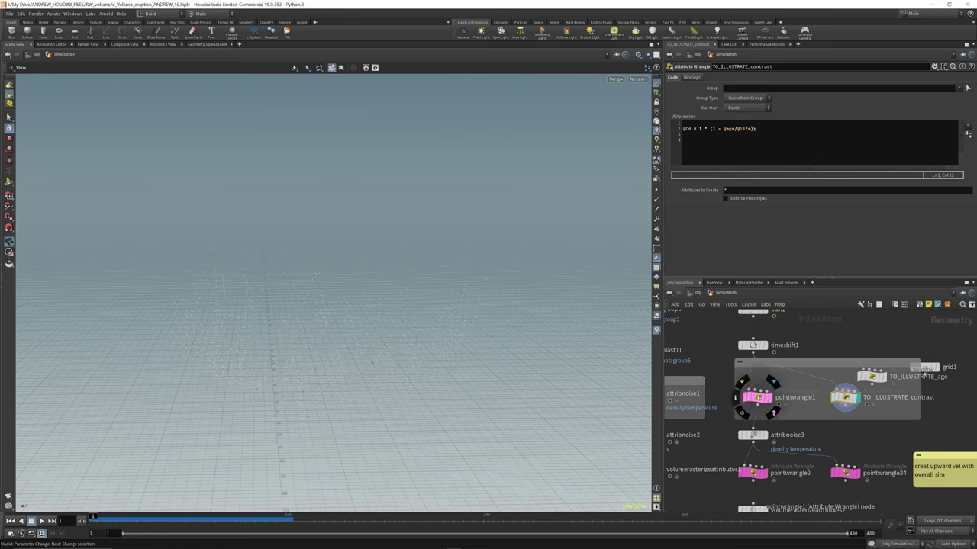
Move pointwrangle1 slightly up in the network, display it, and scrub to frame 3.
{"action": "left_click_drag", "start_coordinate": [757, 397], "coordinate": [756, 390]}
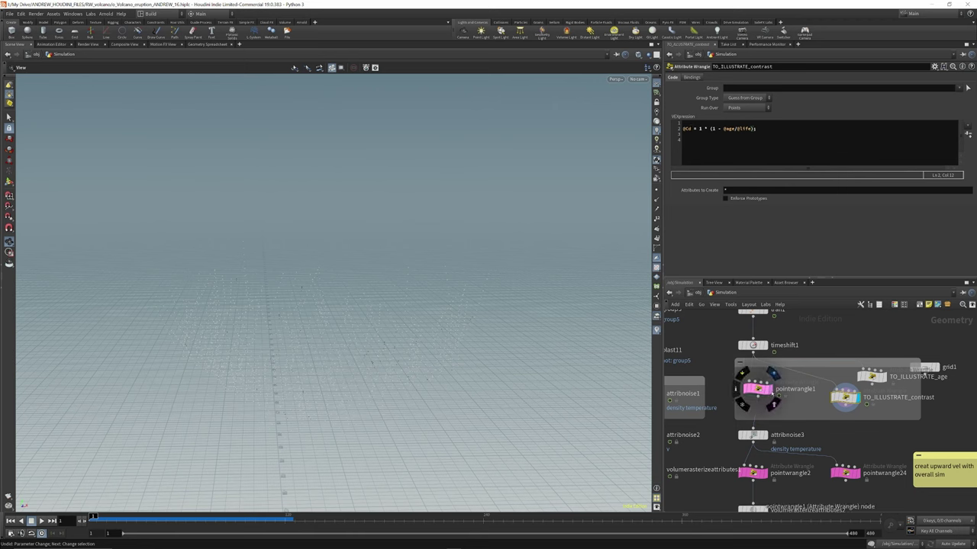
{"action": "left_click", "coordinate": [757, 389]}
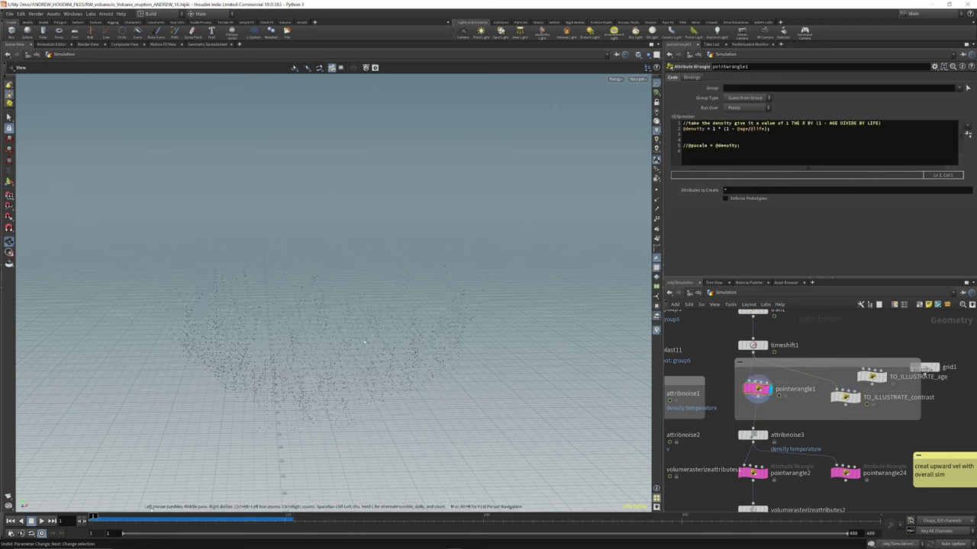
{"action": "mouse_move", "coordinate": [97, 521]}
{"action": "left_mouse_down"}
{"action": "mouse_move", "coordinate": [177, 518]}
{"action": "mouse_move", "coordinate": [93, 517]}
{"action": "left_mouse_up"}
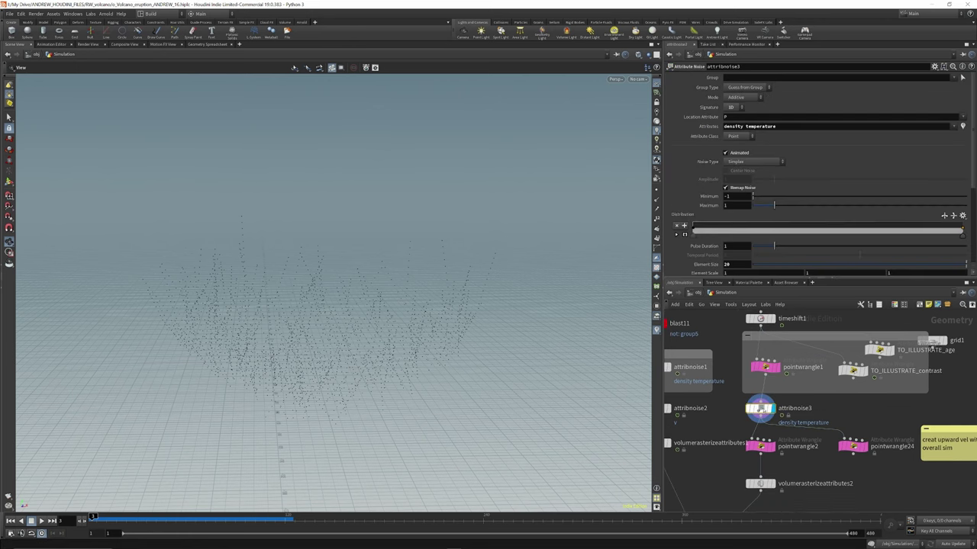
Display attribnoise3, review its density and temperature noise settings, and locate attribnoise1 and attribnoise2 in the network for comparison.
{"action": "left_click", "coordinate": [759, 409]}
{"action": "scroll", "coordinate": [780, 144], "scroll_direction": "down", "scroll_amount": 4}
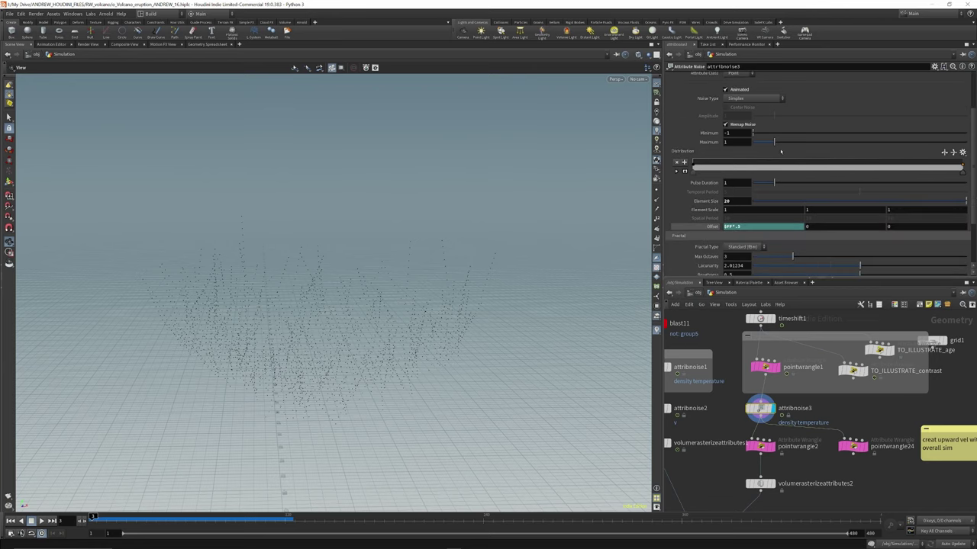
{"action": "scroll", "coordinate": [815, 401], "scroll_direction": "down", "scroll_amount": 5}
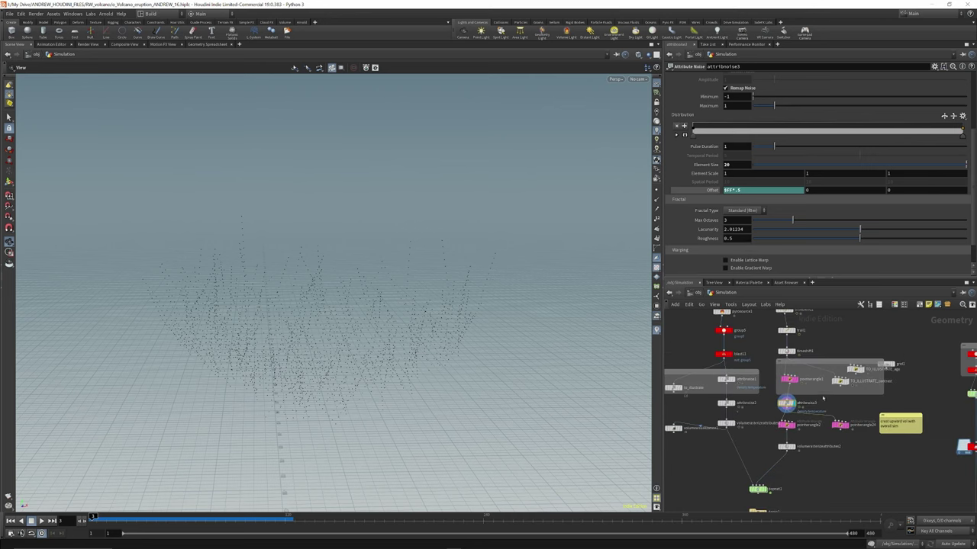
{"action": "scroll", "coordinate": [764, 406], "scroll_direction": "up", "scroll_amount": 6}
{"action": "scroll", "coordinate": [763, 404], "scroll_direction": "down", "scroll_amount": 3}
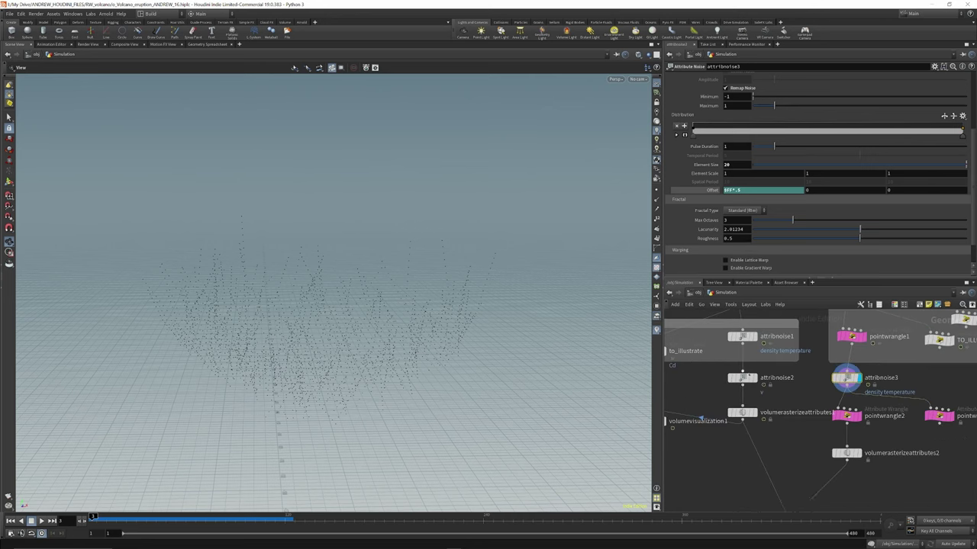
{"action": "scroll", "coordinate": [767, 381], "scroll_direction": "up", "scroll_amount": 2}
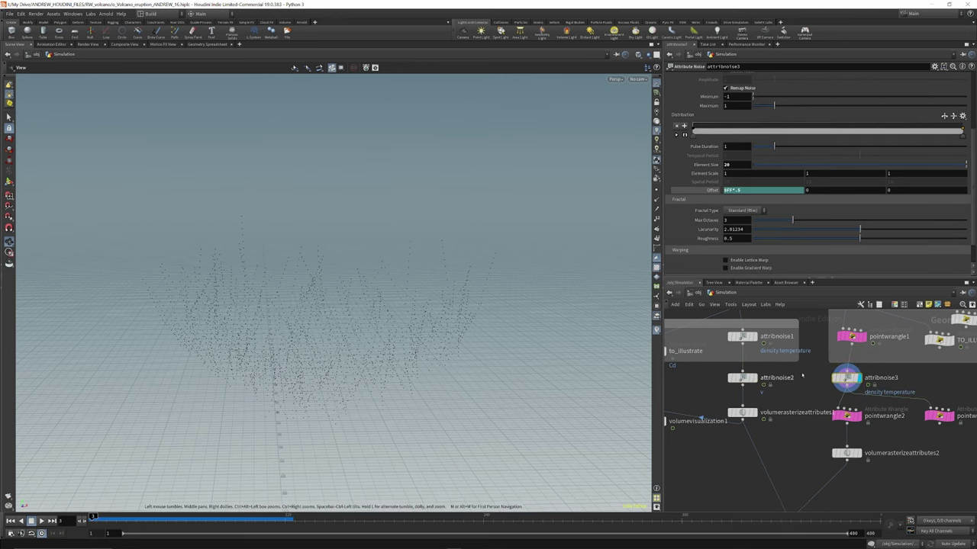
Display pointwrangle2, and read its velocity code together with the code of the neighbouring pointwrangle24.
{"action": "scroll", "coordinate": [816, 342], "scroll_direction": "down", "scroll_amount": 2}
{"action": "scroll", "coordinate": [850, 393], "scroll_direction": "up", "scroll_amount": 4}
{"action": "left_click", "coordinate": [821, 390]}
{"action": "scroll", "coordinate": [816, 386], "scroll_direction": "up", "scroll_amount": 1}
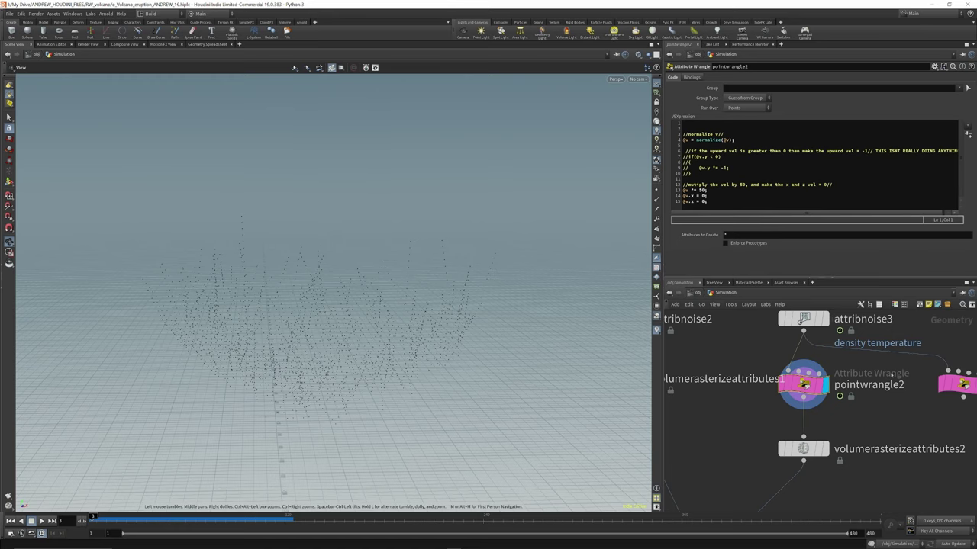
{"action": "scroll", "coordinate": [809, 360], "scroll_direction": "down", "scroll_amount": 3}
{"action": "scroll", "coordinate": [919, 381], "scroll_direction": "up", "scroll_amount": 2}
{"action": "left_click", "coordinate": [874, 367]}
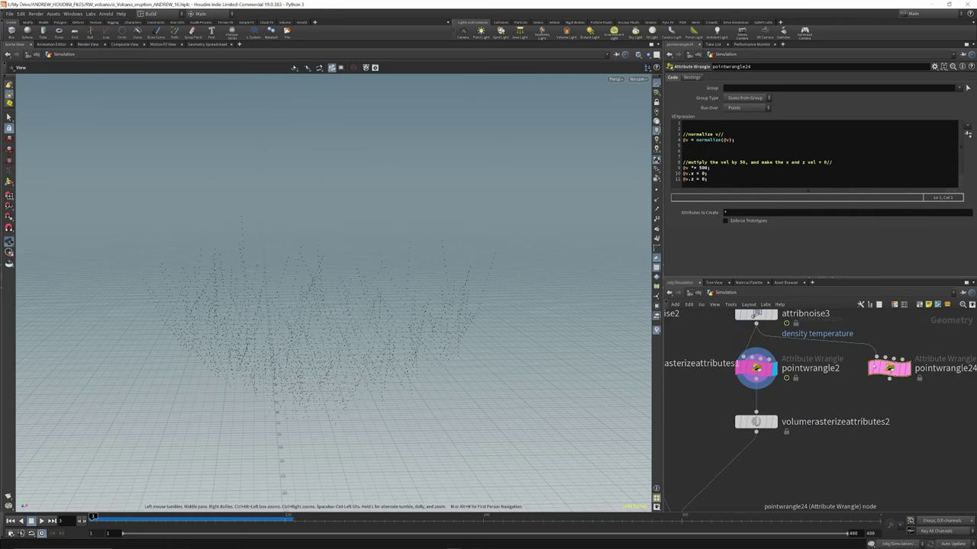
{"action": "mouse_move", "coordinate": [889, 370]}
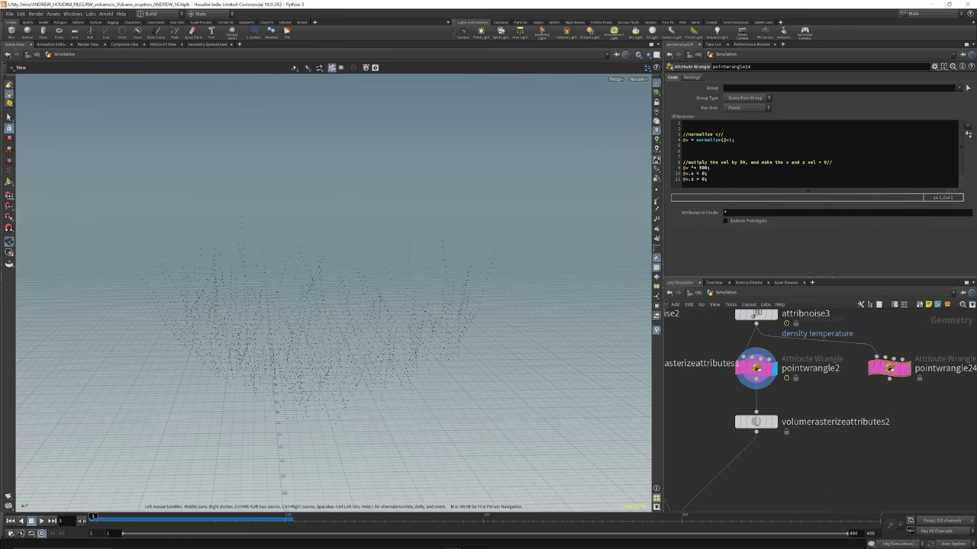
Show the point velocity trails in the viewport and set its color scheme to Dark.
{"action": "left_click", "coordinate": [656, 209]}
{"action": "scroll", "coordinate": [311, 315], "scroll_direction": "up", "scroll_amount": 3}
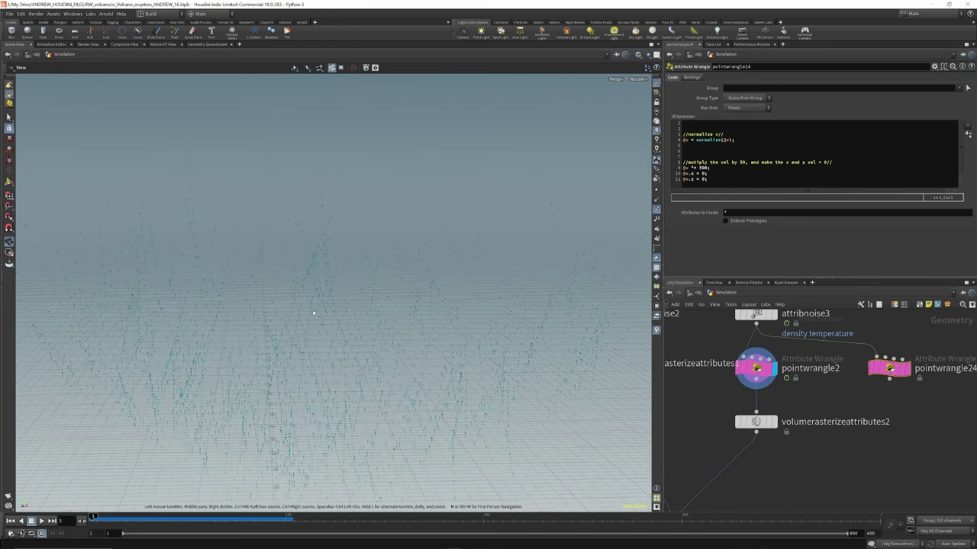
{"action": "key", "text": "d"}
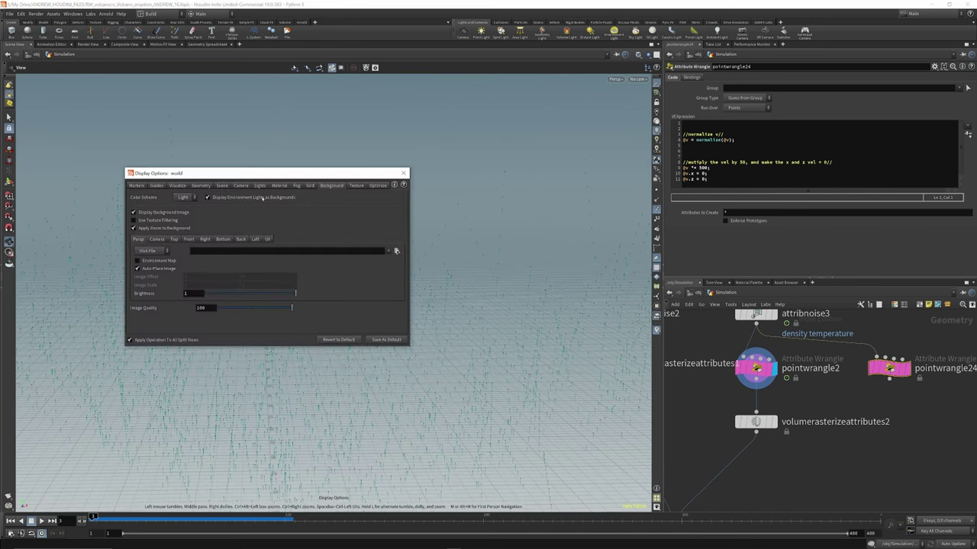
{"action": "left_click", "coordinate": [183, 197]}
{"action": "left_click", "coordinate": [183, 205]}
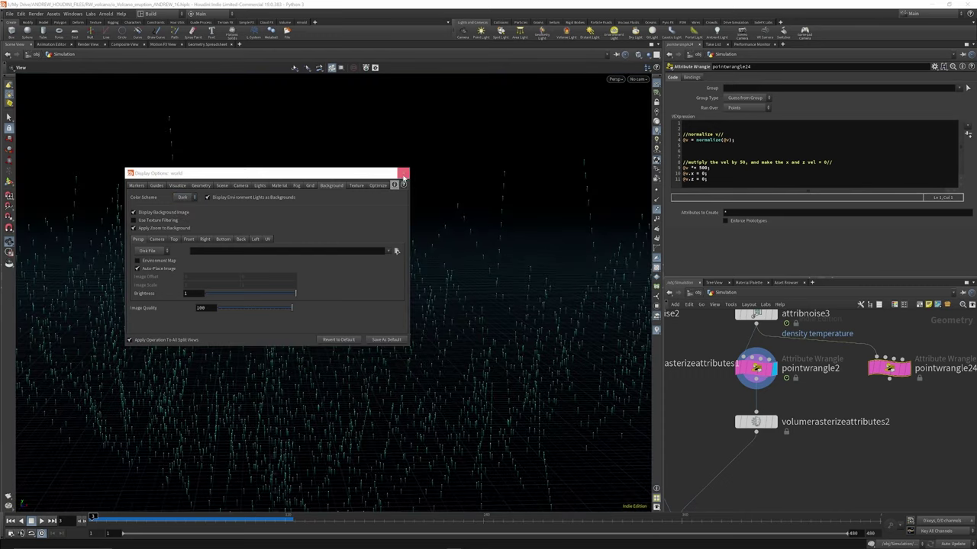
{"action": "left_click", "coordinate": [404, 174]}
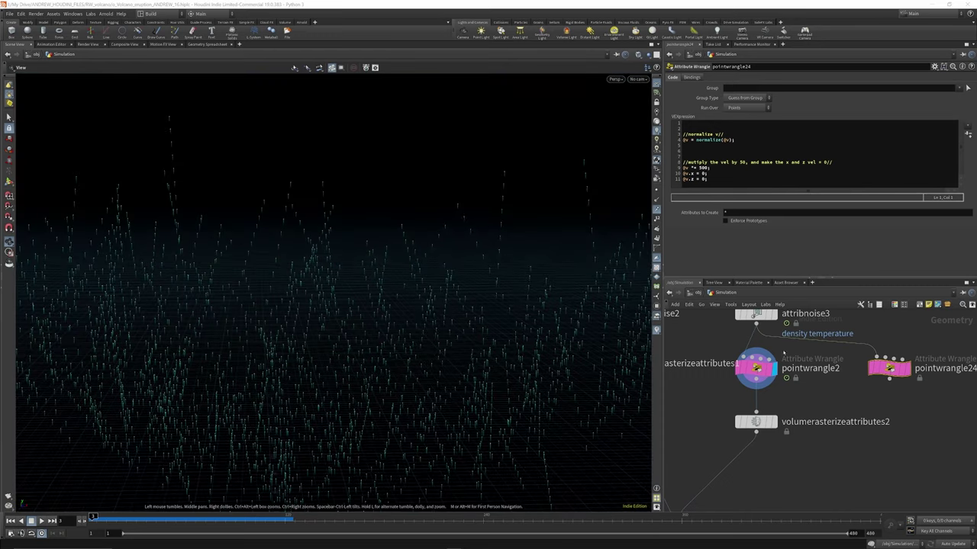
Compare the velocity trails of pointwrangle2 and pointwrangle24 by displaying pointwrangle24, and switch the display back to pointwrangle2.
{"action": "mouse_move", "coordinate": [755, 369]}
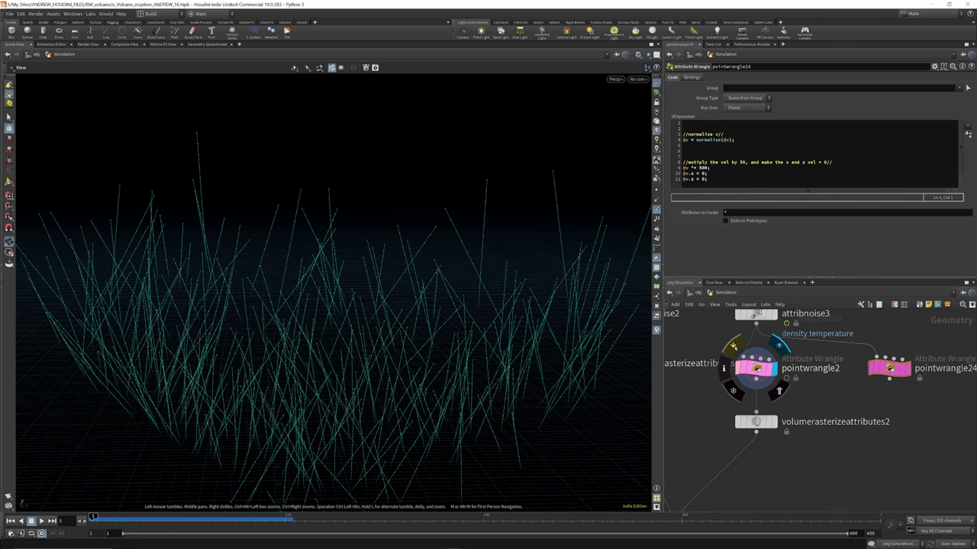
{"action": "mouse_move", "coordinate": [889, 369]}
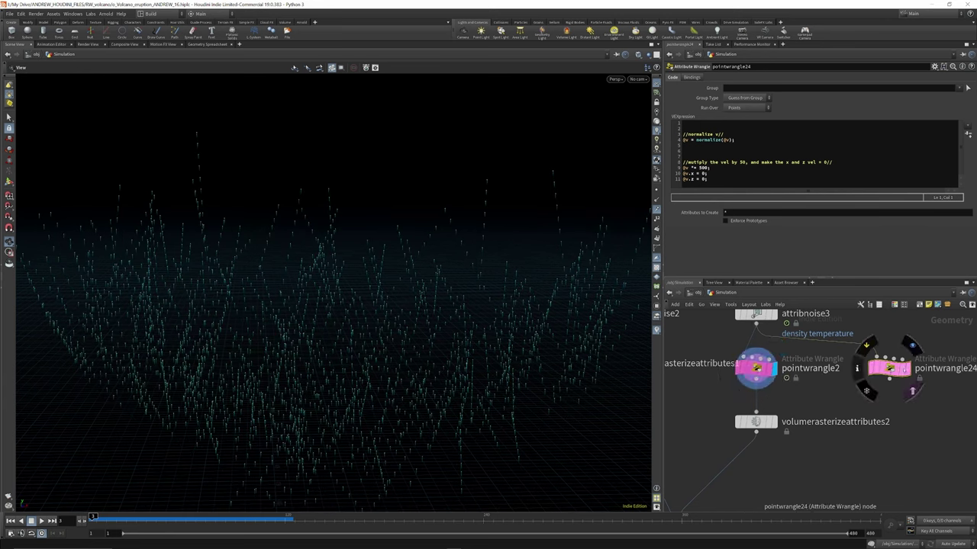
{"action": "left_click", "coordinate": [911, 345]}
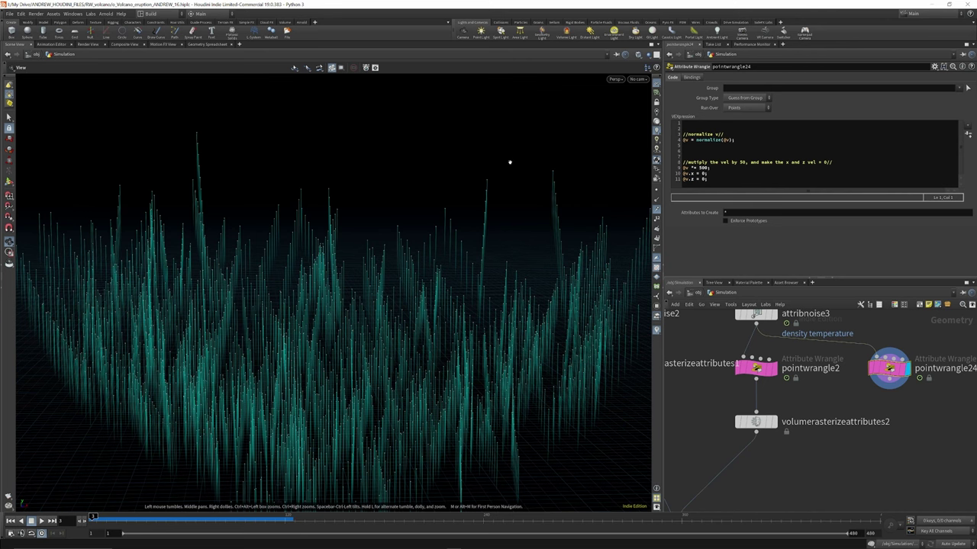
{"action": "scroll", "coordinate": [343, 227], "scroll_direction": "down", "scroll_amount": 3}
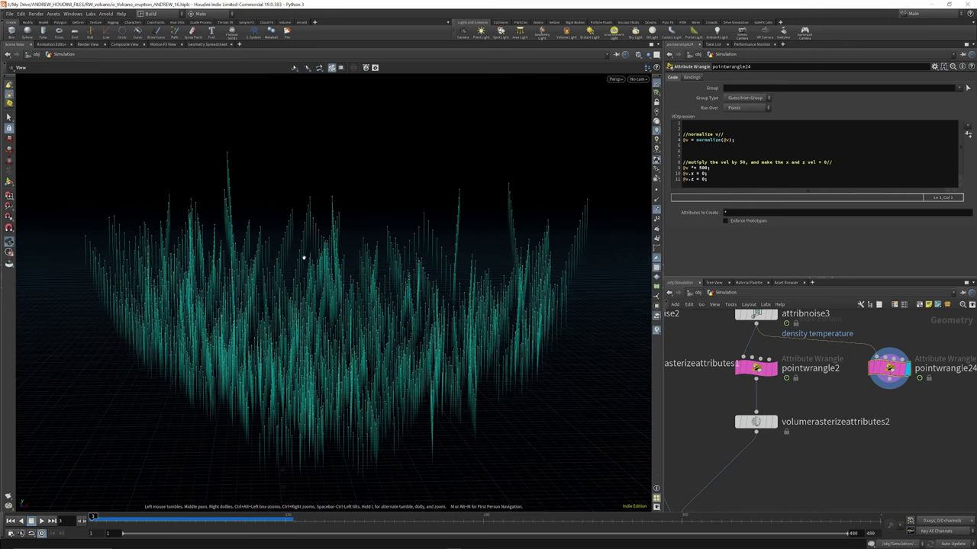
{"action": "left_click_drag", "start_coordinate": [310, 276], "coordinate": [348, 286]}
{"action": "mouse_move", "coordinate": [309, 283]}
{"action": "left_mouse_down"}
{"action": "mouse_move", "coordinate": [279, 307]}
{"action": "mouse_move", "coordinate": [298, 280]}
{"action": "mouse_move", "coordinate": [305, 298]}
{"action": "left_mouse_up"}
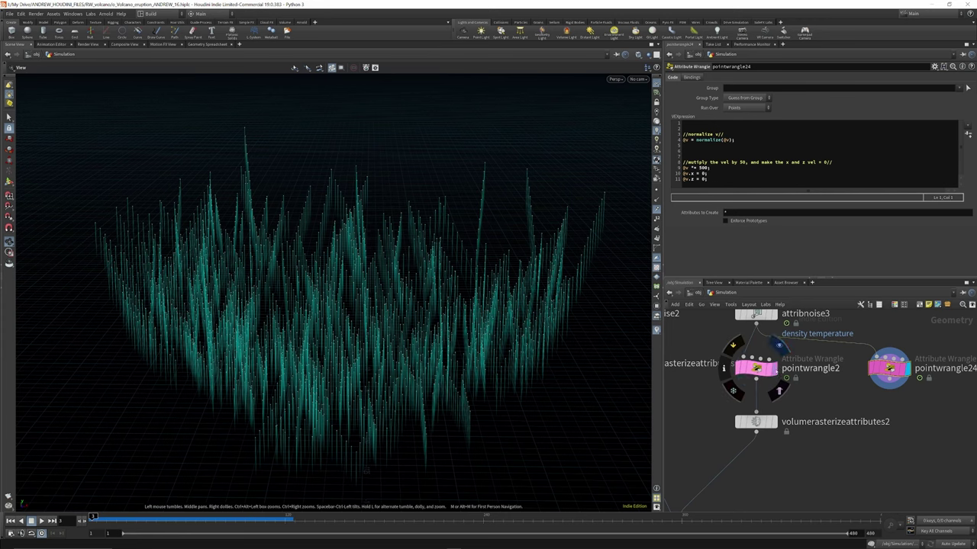
{"action": "left_click", "coordinate": [772, 369]}
Review the attribute and voxel settings of volumerasterizeattributes2 and display its rasterized volume.
{"action": "scroll", "coordinate": [799, 346], "scroll_direction": "down", "scroll_amount": 3}
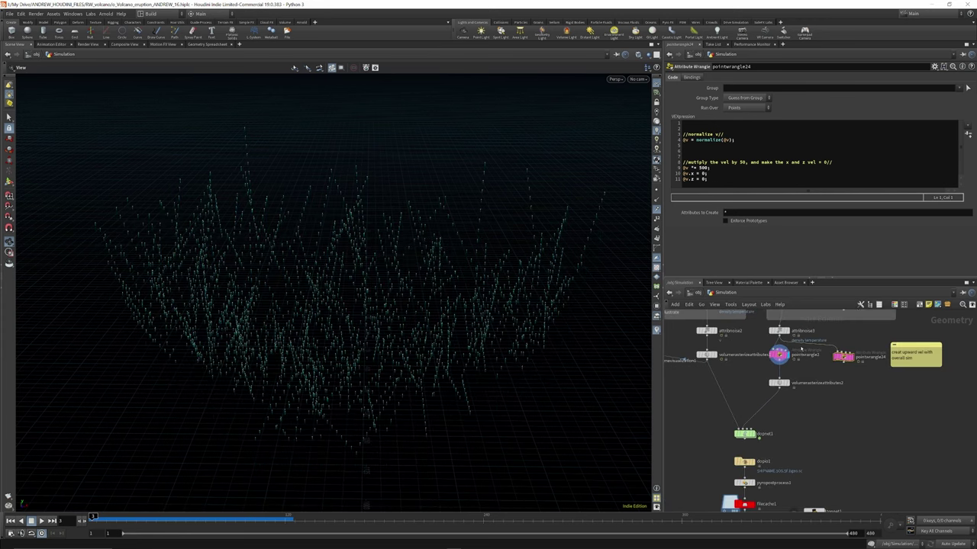
{"action": "scroll", "coordinate": [787, 384], "scroll_direction": "up", "scroll_amount": 3}
{"action": "left_click", "coordinate": [769, 379]}
{"action": "scroll", "coordinate": [769, 380], "scroll_direction": "up", "scroll_amount": 1}
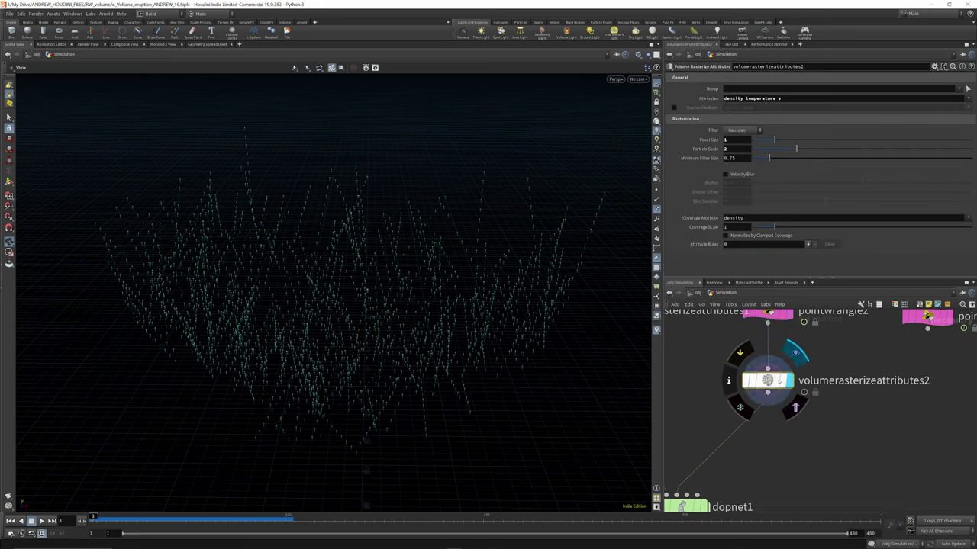
{"action": "left_click", "coordinate": [788, 380]}
{"action": "scroll", "coordinate": [763, 409], "scroll_direction": "down", "scroll_amount": 4}
{"action": "scroll", "coordinate": [763, 410], "scroll_direction": "up", "scroll_amount": 4}
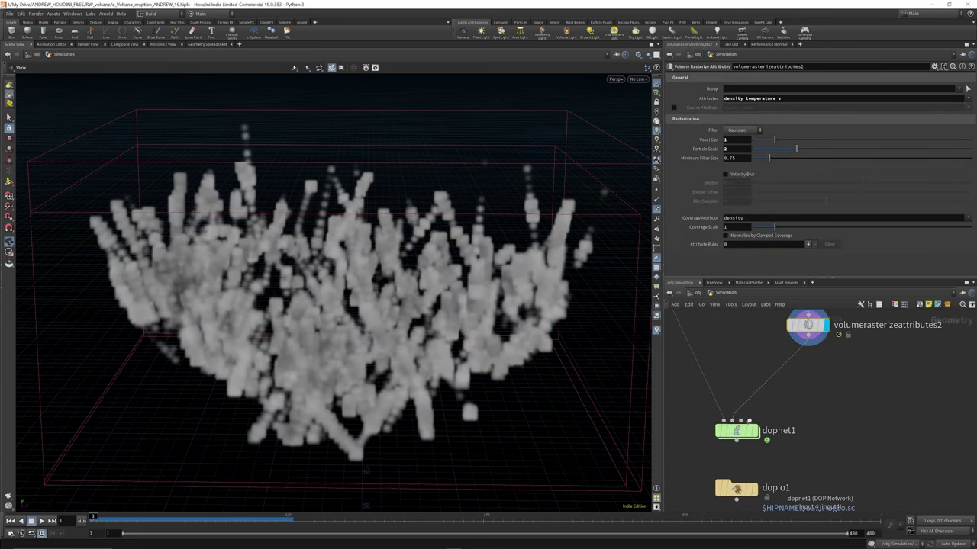
Open the dopnet1 network and reposition the group of gas force nodes and their merge nodes.
{"action": "scroll", "coordinate": [763, 417], "scroll_direction": "down", "scroll_amount": 5}
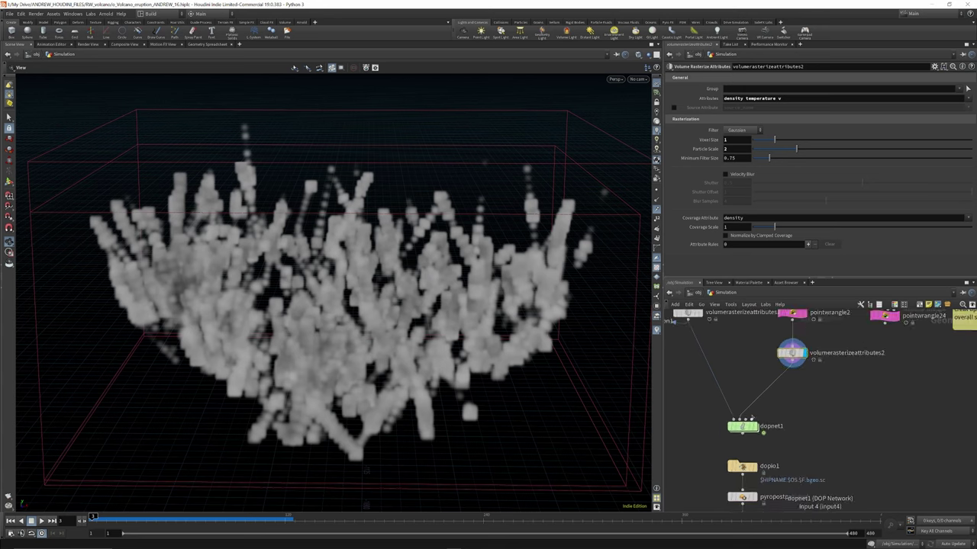
{"action": "scroll", "coordinate": [763, 418], "scroll_direction": "up", "scroll_amount": 3}
{"action": "double_click", "coordinate": [743, 423]}
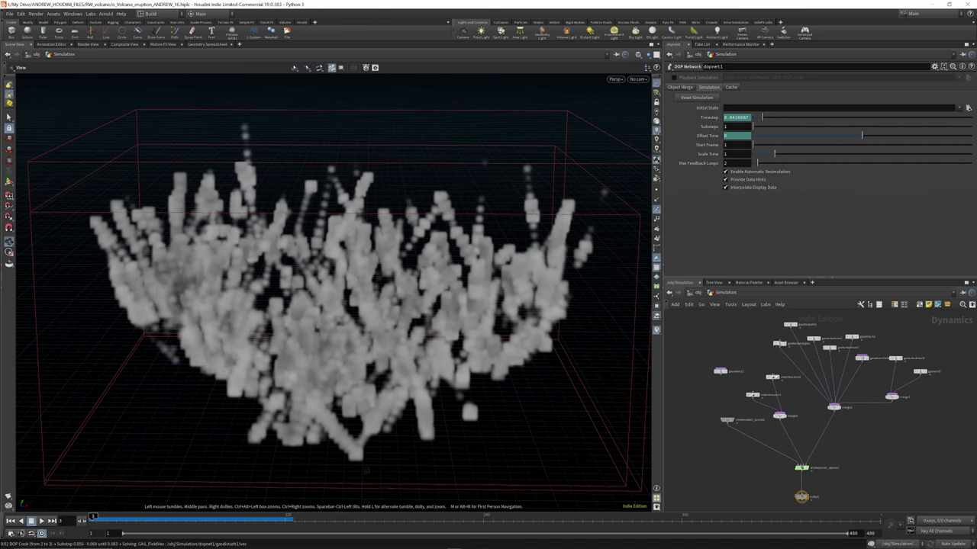
{"action": "left_click", "coordinate": [791, 324]}
{"action": "left_click_drag", "start_coordinate": [777, 311], "coordinate": [946, 426]}
{"action": "left_click_drag", "start_coordinate": [847, 411], "coordinate": [904, 408]}
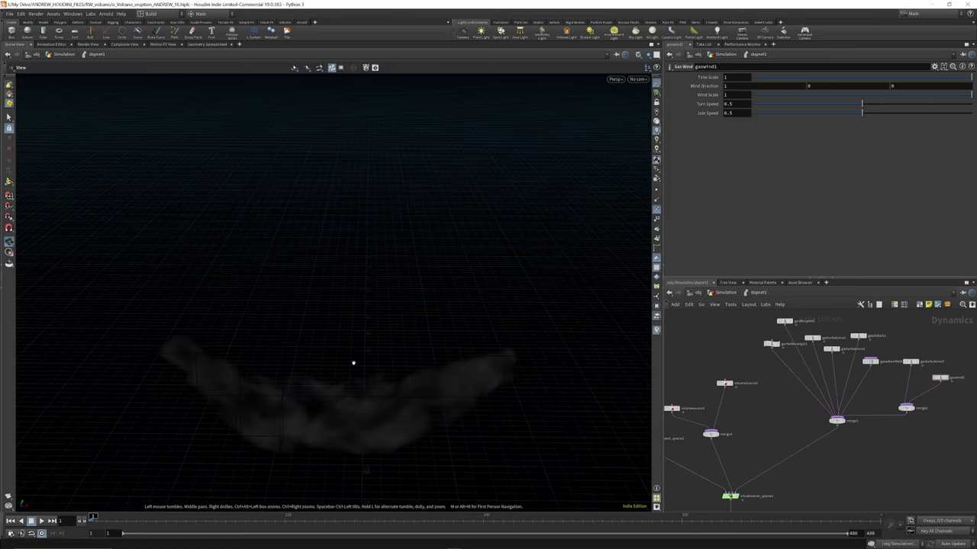
Delete the unconnected node above smokeobject_sparse1 in the dopnet1 network.
{"action": "scroll", "coordinate": [832, 351], "scroll_direction": "down", "scroll_amount": 3}
{"action": "scroll", "coordinate": [773, 432], "scroll_direction": "up", "scroll_amount": 4}
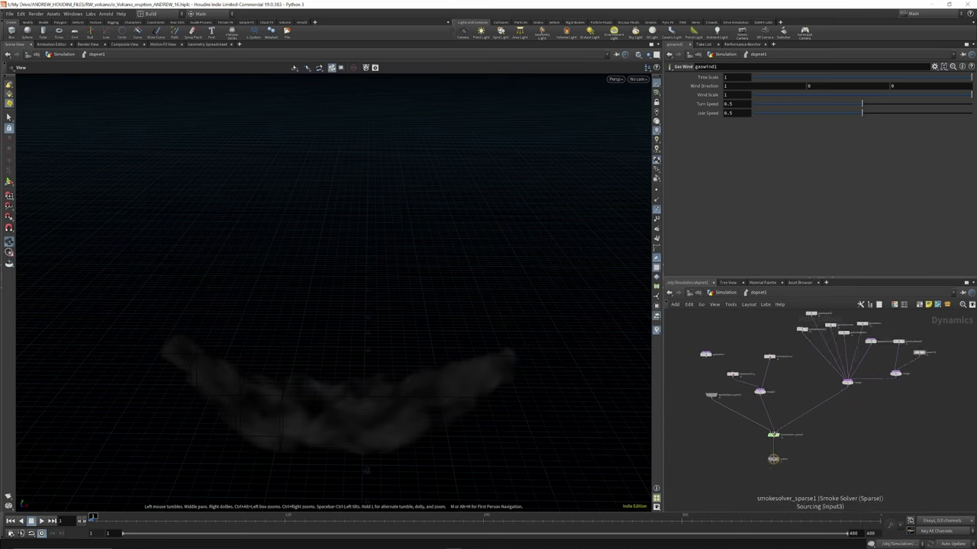
{"action": "scroll", "coordinate": [776, 395], "scroll_direction": "down", "scroll_amount": 2}
{"action": "left_click", "coordinate": [693, 326]}
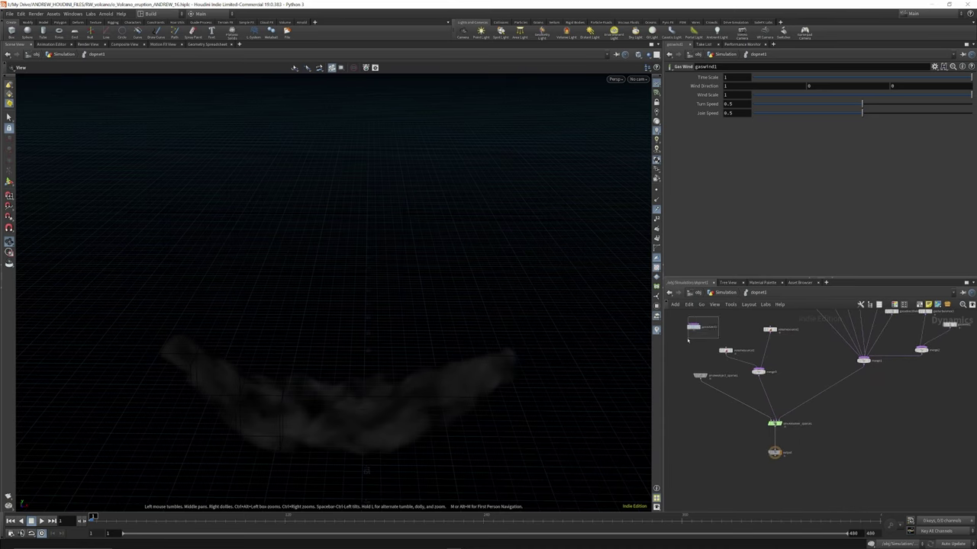
{"action": "key", "text": "Delete"}
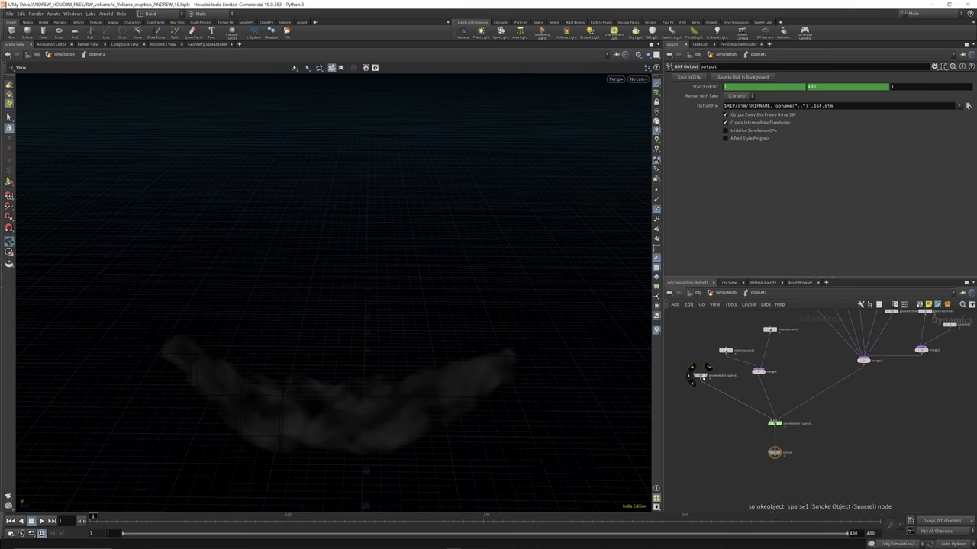
Tidy the network by moving smokeobject_sparse1 and smokesolver_sparse1 slightly.
{"action": "left_click_drag", "start_coordinate": [700, 376], "coordinate": [681, 372]}
{"action": "scroll", "coordinate": [791, 395], "scroll_direction": "down", "scroll_amount": 2}
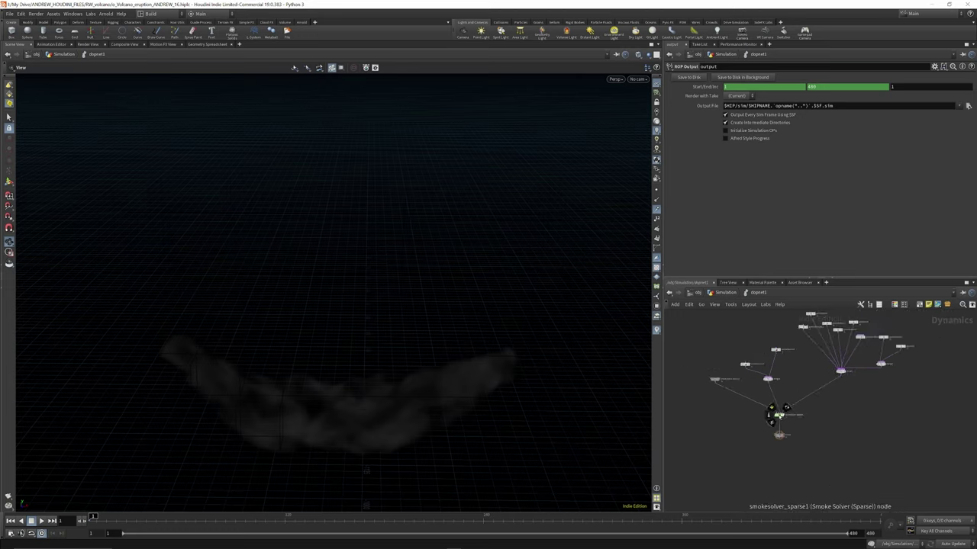
{"action": "mouse_move", "coordinate": [778, 414]}
{"action": "left_mouse_down"}
{"action": "mouse_move", "coordinate": [758, 399]}
{"action": "mouse_move", "coordinate": [765, 405]}
{"action": "left_mouse_up"}
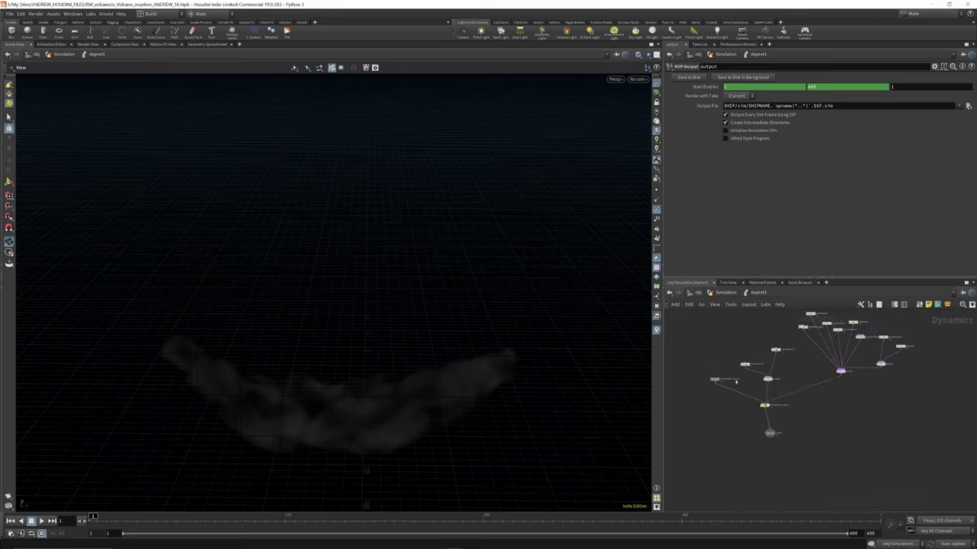
Move volumesource1 slightly up, and review the context geometry inputs and source fields of volumesource1 and volumesource2.
{"action": "scroll", "coordinate": [725, 379], "scroll_direction": "up", "scroll_amount": 5}
{"action": "scroll", "coordinate": [749, 399], "scroll_direction": "down", "scroll_amount": 1}
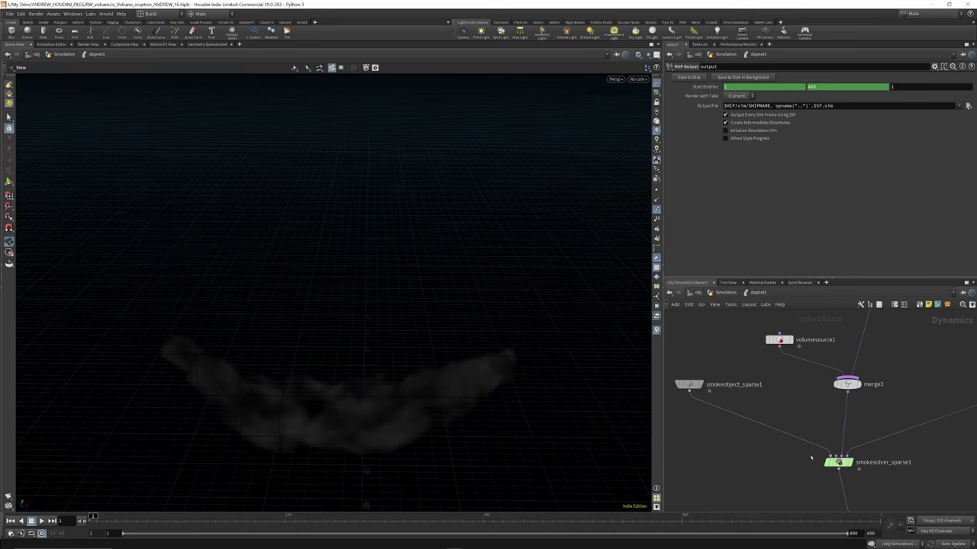
{"action": "scroll", "coordinate": [846, 462], "scroll_direction": "down", "scroll_amount": 2}
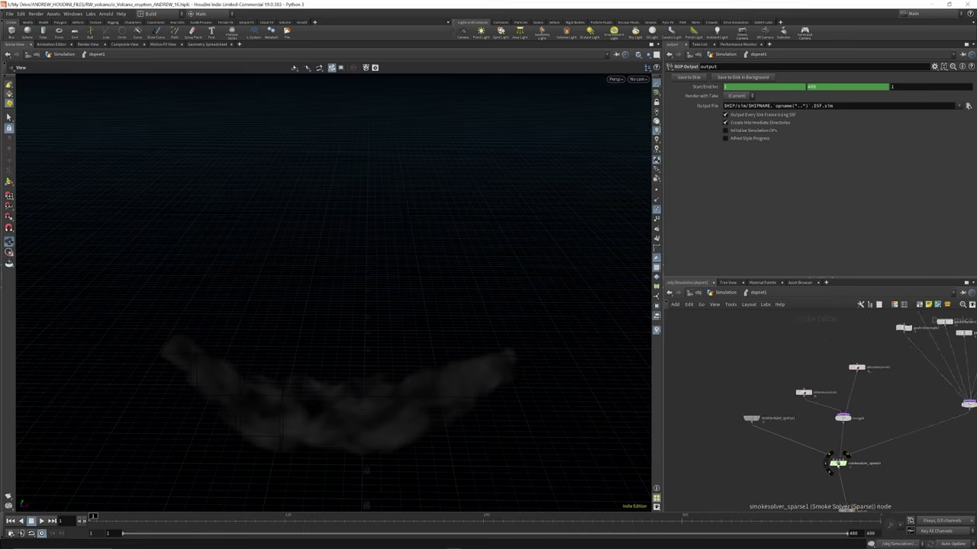
{"action": "scroll", "coordinate": [803, 393], "scroll_direction": "up", "scroll_amount": 2}
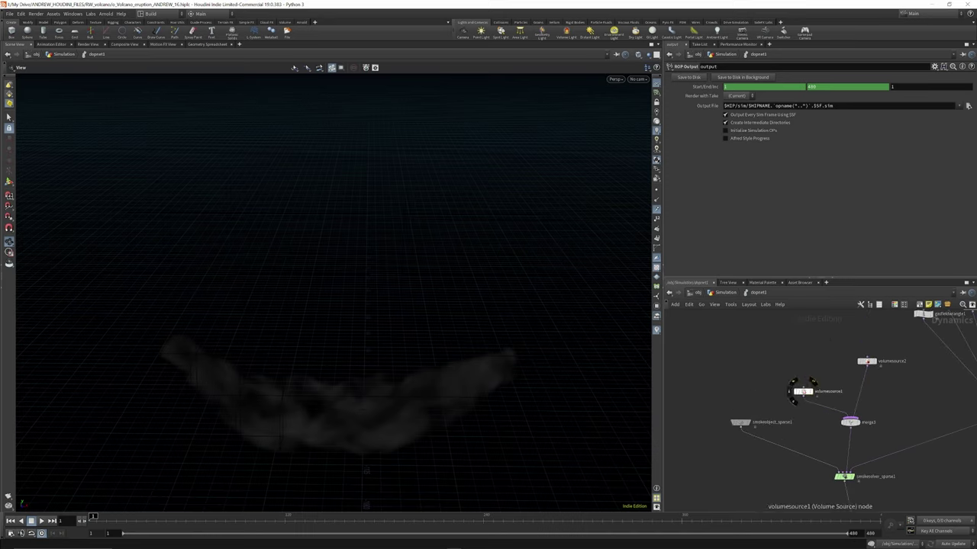
{"action": "left_click", "coordinate": [802, 392]}
{"action": "left_click_drag", "start_coordinate": [802, 392], "coordinate": [797, 379]}
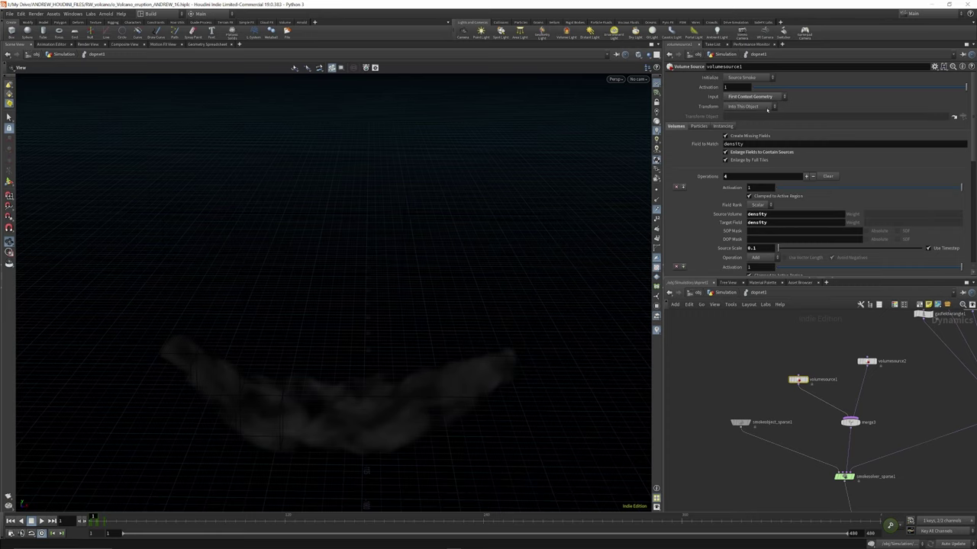
{"action": "left_click", "coordinate": [866, 361]}
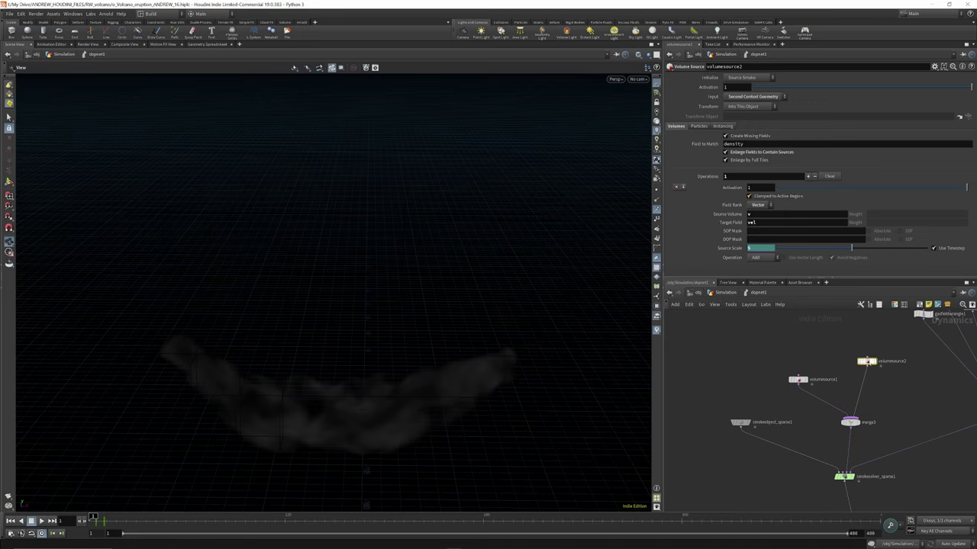
Return to the Simulation network to check which rasterized volumes feed dopnet1, and reopen dopnet1.
{"action": "left_click", "coordinate": [861, 343]}
{"action": "left_click", "coordinate": [731, 295]}
{"action": "scroll", "coordinate": [791, 381], "scroll_direction": "down", "scroll_amount": 3}
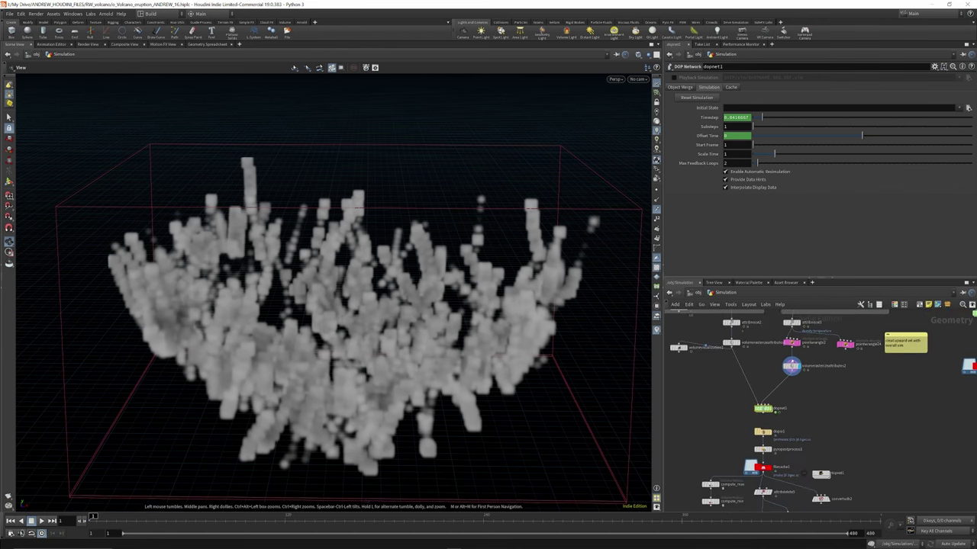
{"action": "double_click", "coordinate": [762, 408]}
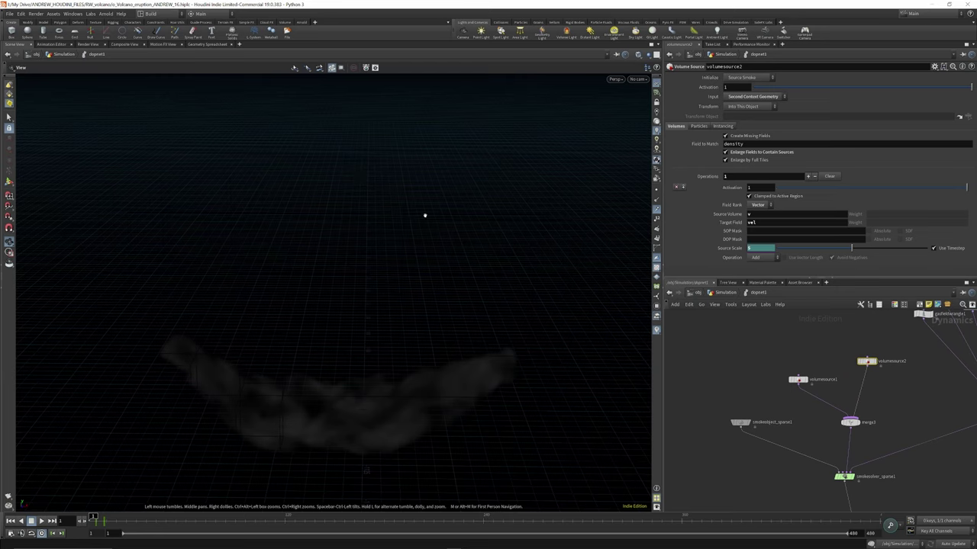
Examine volumesource1's density, divergence and temperature operations, including their source scales.
{"action": "left_click", "coordinate": [797, 379]}
{"action": "middle_click_drag", "start_coordinate": [799, 382], "coordinate": [789, 370]}
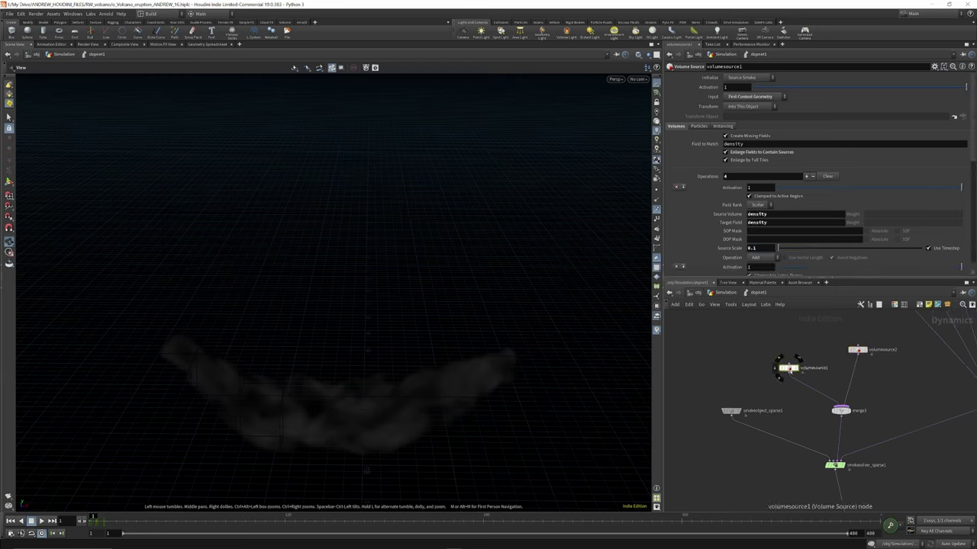
{"action": "scroll", "coordinate": [785, 223], "scroll_direction": "down", "scroll_amount": 2}
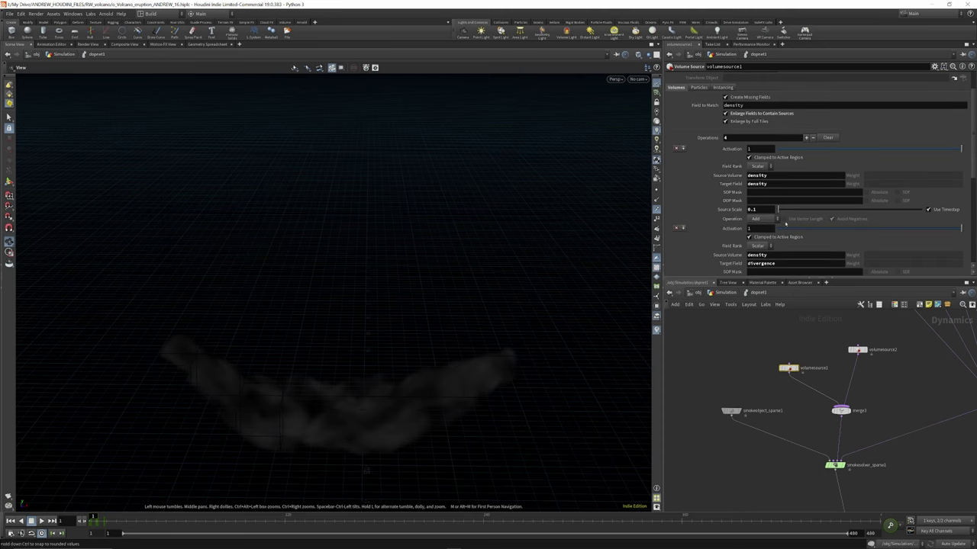
{"action": "scroll", "coordinate": [763, 191], "scroll_direction": "down", "scroll_amount": 1}
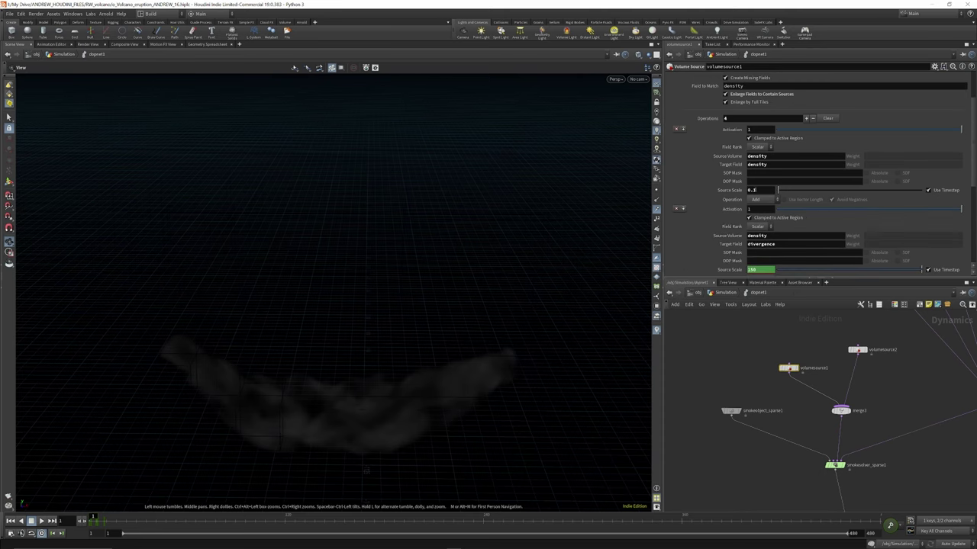
{"action": "scroll", "coordinate": [766, 194], "scroll_direction": "up", "scroll_amount": 1}
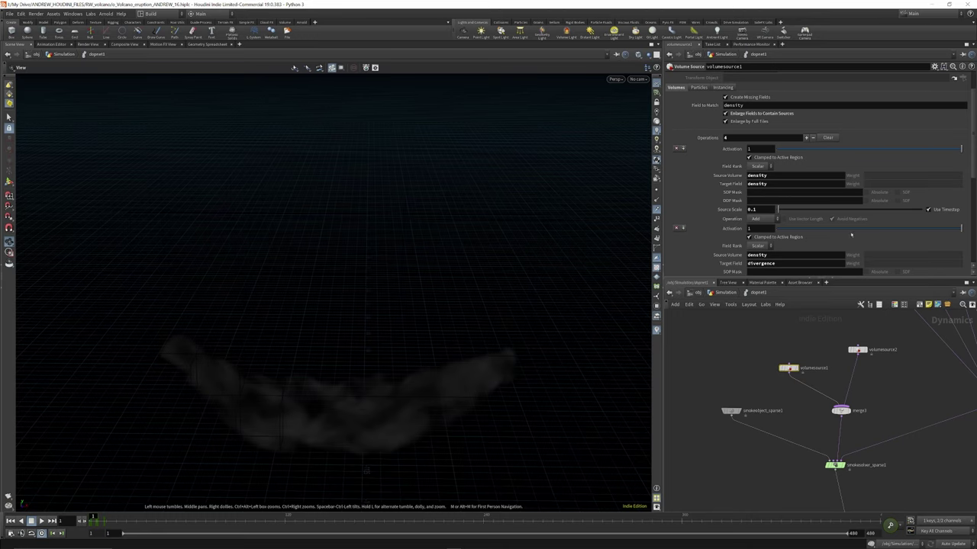
{"action": "scroll", "coordinate": [777, 177], "scroll_direction": "down", "scroll_amount": 3}
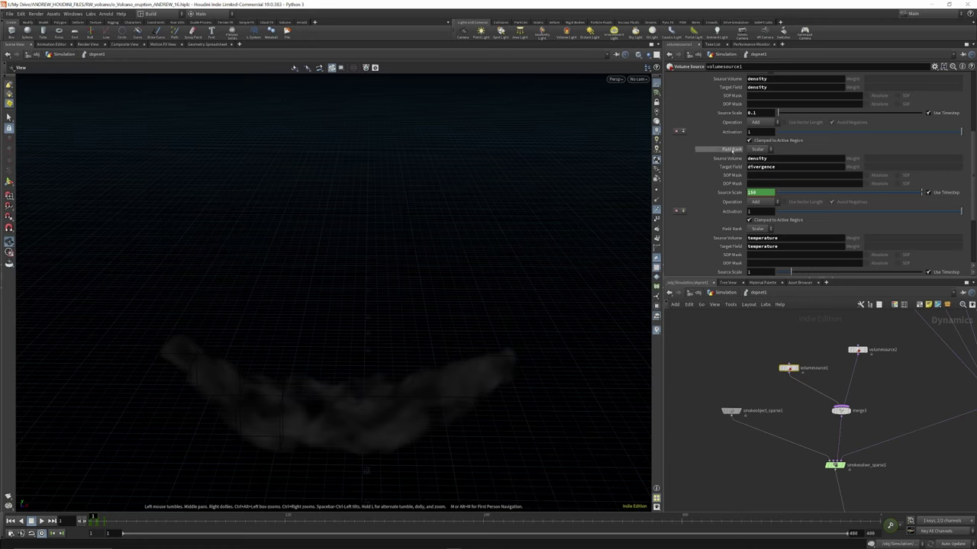
Check volumesource1's keyframed divergence source scale at frames 1 and 10, and return to frame 1.
{"action": "left_click", "coordinate": [732, 193]}
{"action": "left_click", "coordinate": [732, 194]}
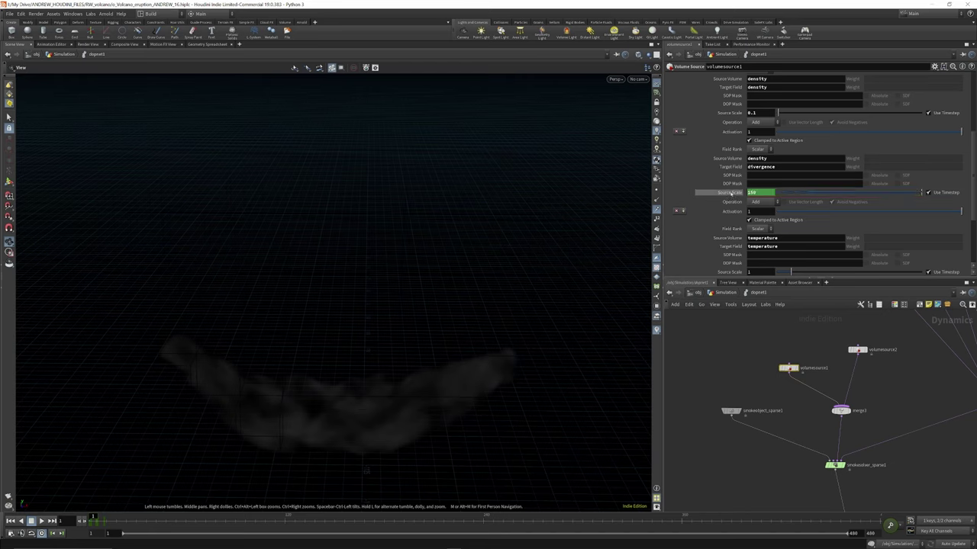
{"action": "left_click", "coordinate": [104, 522]}
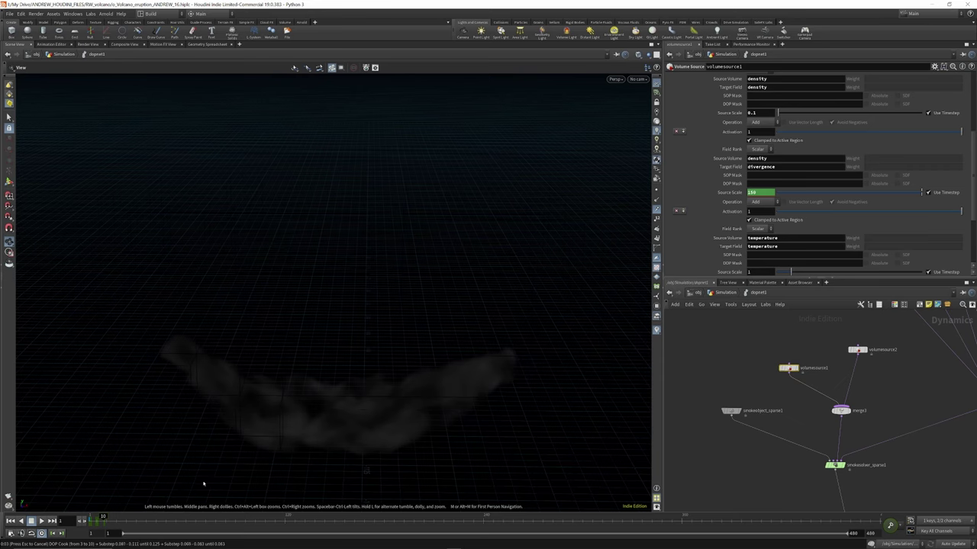
{"action": "left_click", "coordinate": [104, 519]}
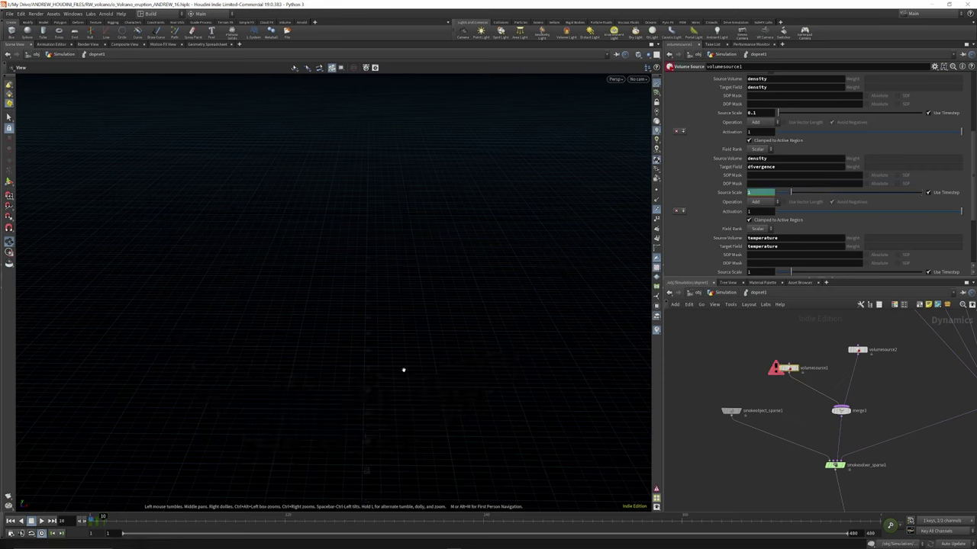
{"action": "left_click", "coordinate": [112, 522]}
{"action": "left_click", "coordinate": [83, 523]}
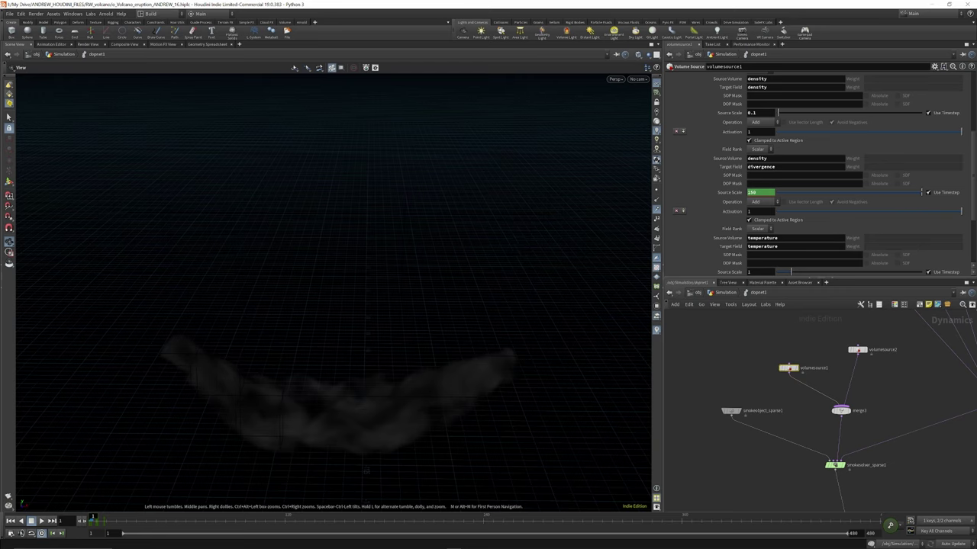
Review volumesource1's temperature operation and its velocity operation that sources v into vel.
{"action": "scroll", "coordinate": [789, 205], "scroll_direction": "down", "scroll_amount": 3}
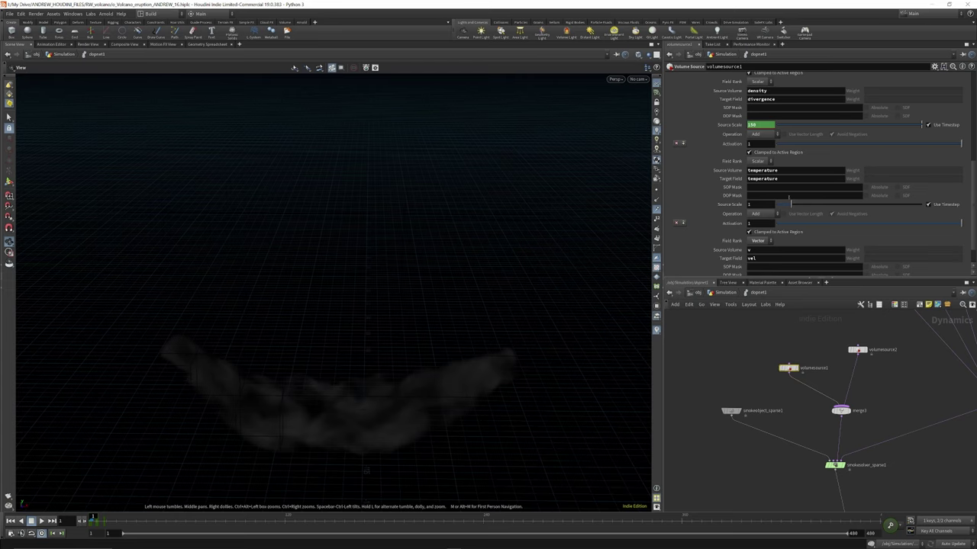
{"action": "scroll", "coordinate": [776, 221], "scroll_direction": "down", "scroll_amount": 2}
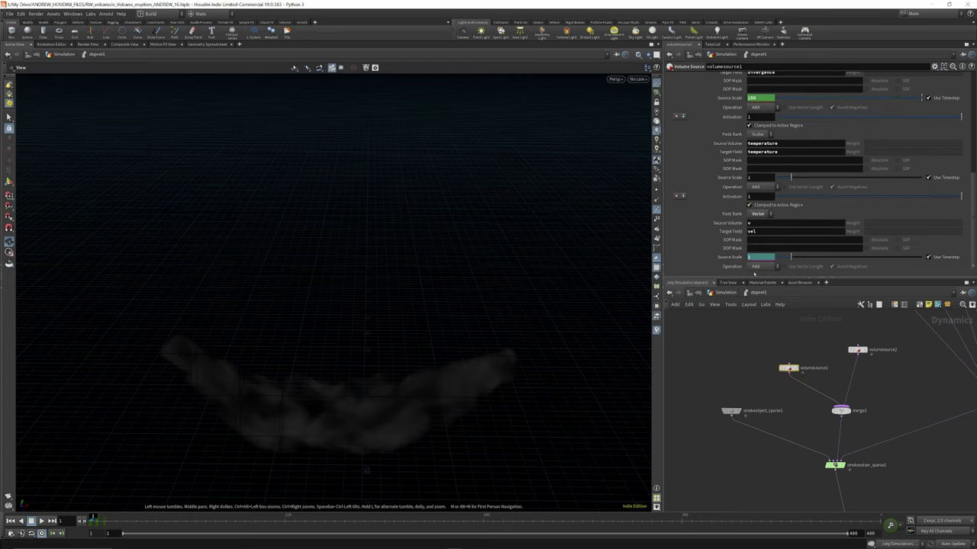
{"action": "scroll", "coordinate": [775, 350], "scroll_direction": "down", "scroll_amount": 4}
{"action": "scroll", "coordinate": [802, 397], "scroll_direction": "up", "scroll_amount": 4}
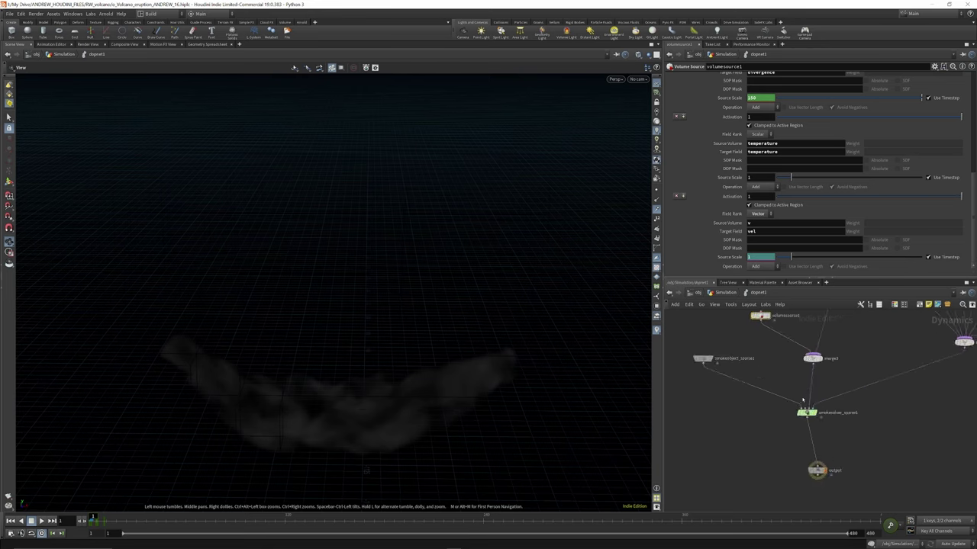
Examine smokeobject_sparse1's voxel size, boundary conditions and visualization guides.
{"action": "left_click", "coordinate": [703, 359]}
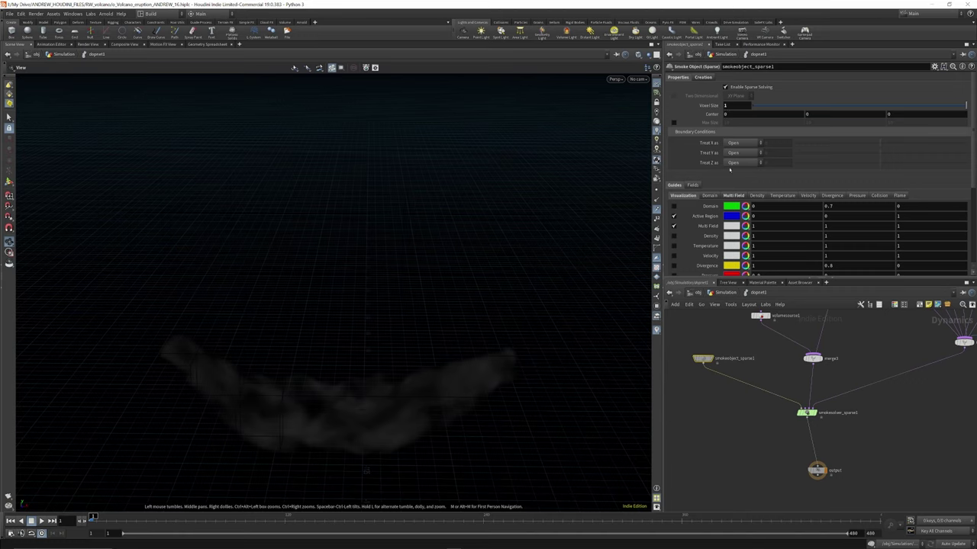
{"action": "scroll", "coordinate": [762, 213], "scroll_direction": "down", "scroll_amount": 1}
{"action": "scroll", "coordinate": [792, 404], "scroll_direction": "down", "scroll_amount": 4}
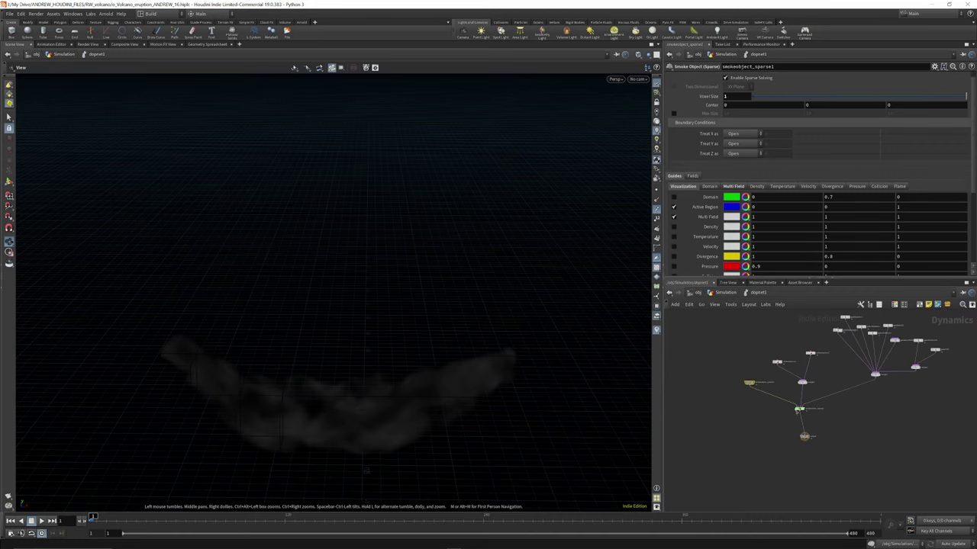
Review smokesolver_sparse1's time scale, temperature and buoyancy settings, and expand its gravity settings.
{"action": "scroll", "coordinate": [798, 406], "scroll_direction": "up", "scroll_amount": 5}
{"action": "left_click", "coordinate": [798, 401]}
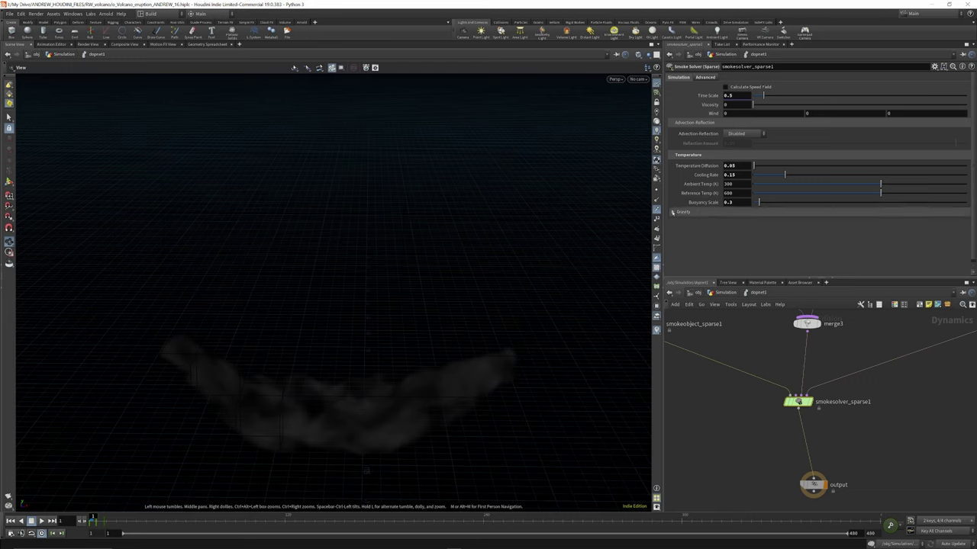
{"action": "left_click", "coordinate": [673, 212]}
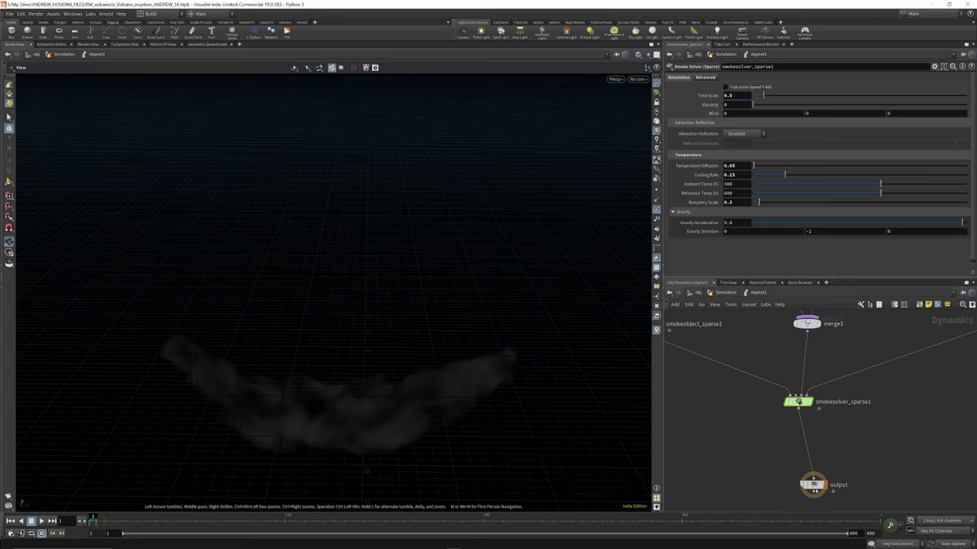
Survey the gas microsolver nodes feeding merge1 in dopnet1, and bring up gasfieldwrangle1's VEX code.
{"action": "scroll", "coordinate": [817, 413], "scroll_direction": "down", "scroll_amount": 5}
{"action": "scroll", "coordinate": [823, 404], "scroll_direction": "up", "scroll_amount": 6}
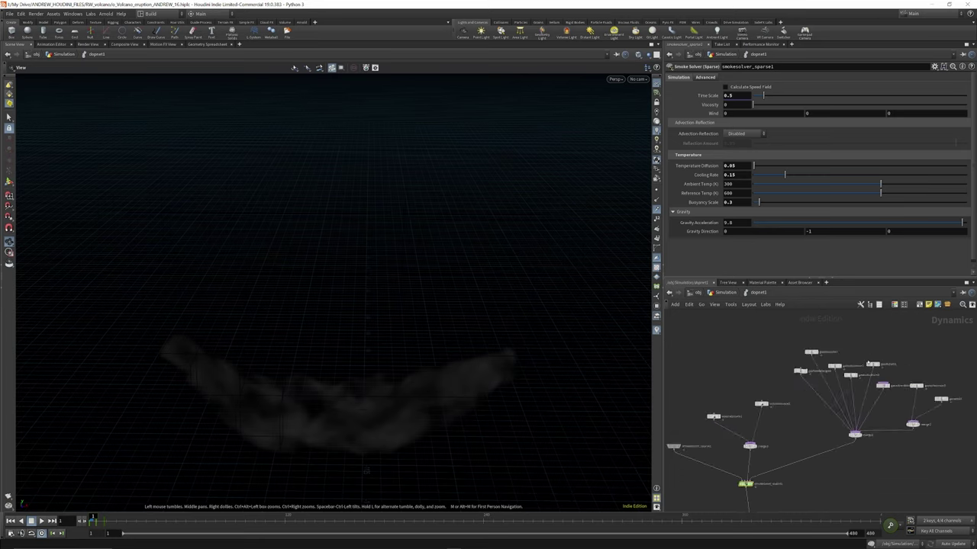
{"action": "scroll", "coordinate": [810, 386], "scroll_direction": "down", "scroll_amount": 3}
{"action": "scroll", "coordinate": [809, 381], "scroll_direction": "up", "scroll_amount": 2}
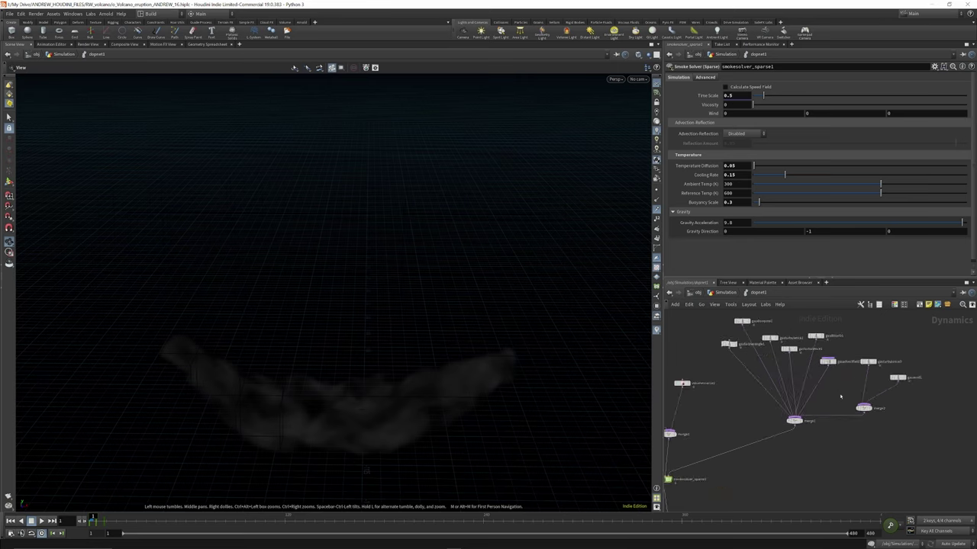
{"action": "scroll", "coordinate": [792, 351], "scroll_direction": "up", "scroll_amount": 2}
{"action": "scroll", "coordinate": [814, 396], "scroll_direction": "down", "scroll_amount": 2}
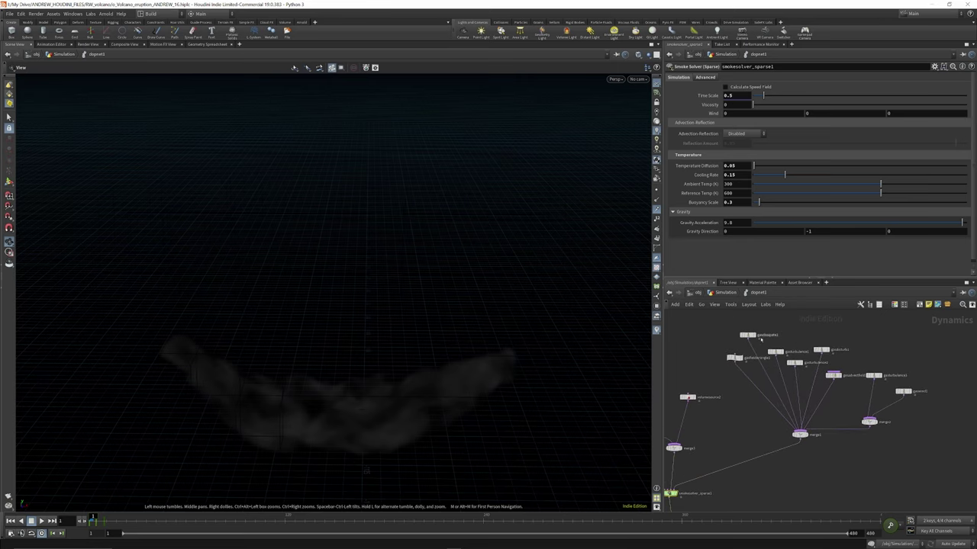
{"action": "scroll", "coordinate": [758, 345], "scroll_direction": "up", "scroll_amount": 2}
{"action": "left_click_drag", "start_coordinate": [719, 366], "coordinate": [679, 355]}
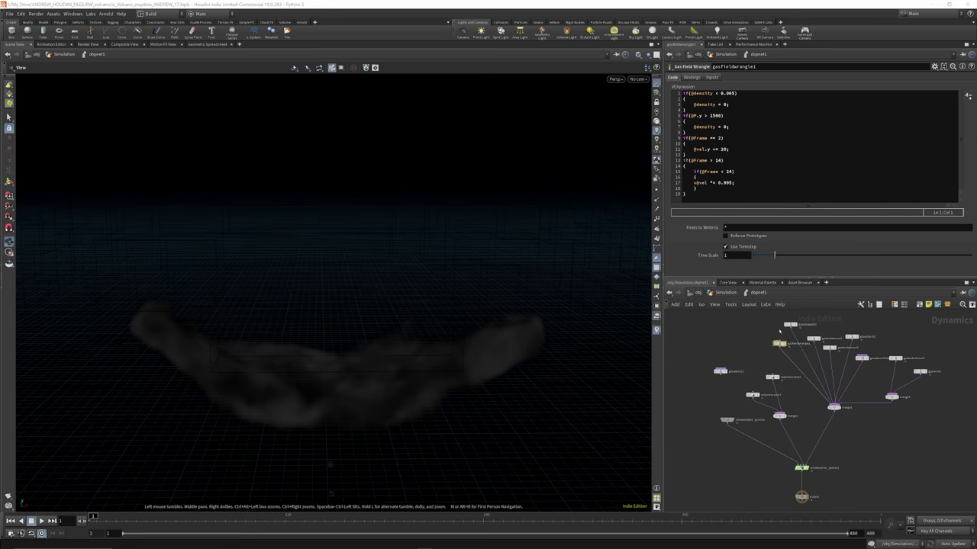
Separate the if-blocks in gasfieldwrangle1's VEX code with blank lines for readability.
{"action": "scroll", "coordinate": [779, 330], "scroll_direction": "up", "scroll_amount": 3}
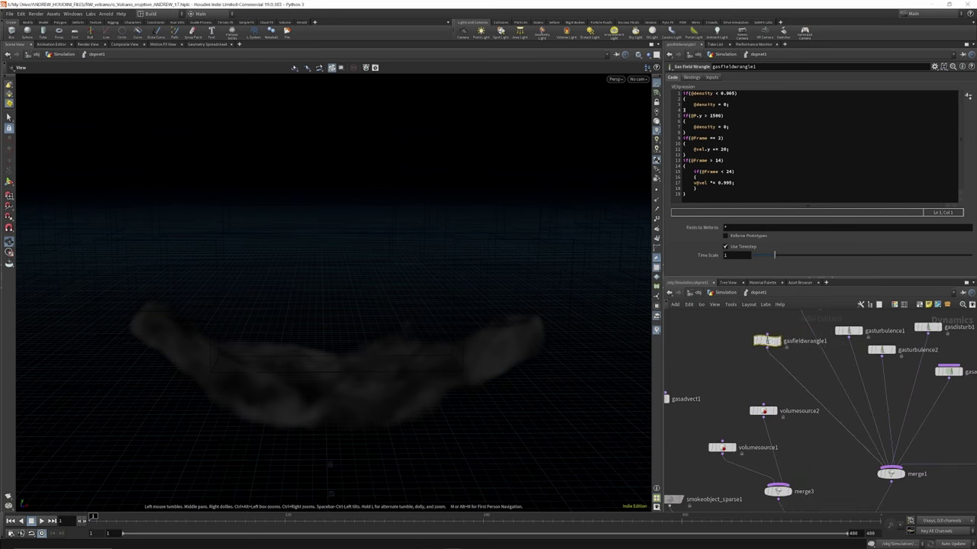
{"action": "left_click", "coordinate": [683, 110]}
{"action": "key", "text": "Return"}
{"action": "key", "text": "Return"}
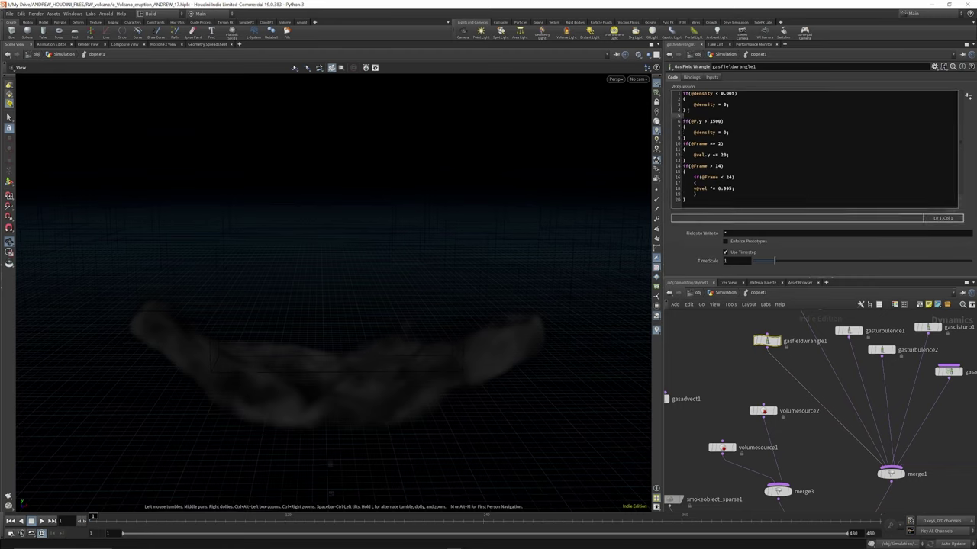
{"action": "left_click", "coordinate": [687, 143]}
{"action": "key", "text": "Return"}
{"action": "key", "text": "Return"}
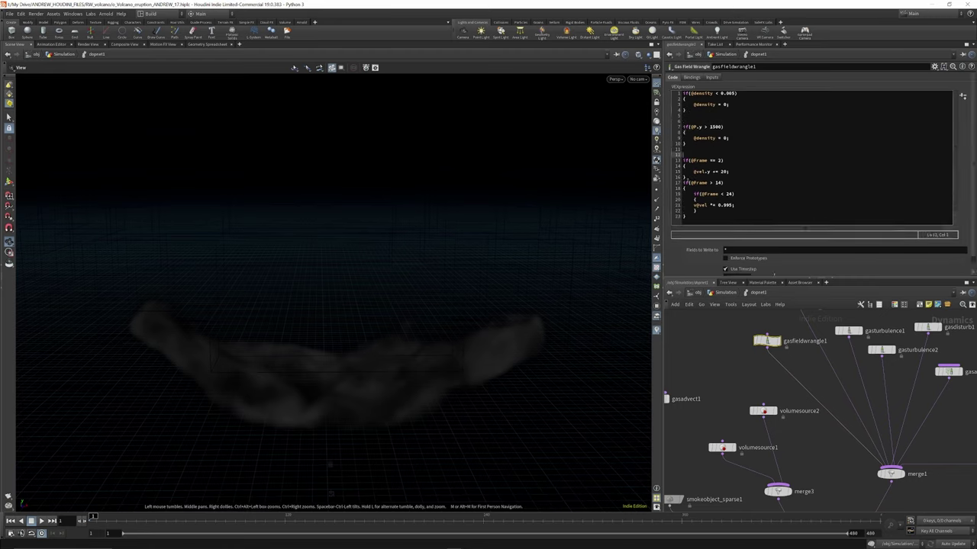
{"action": "left_click", "coordinate": [687, 180]}
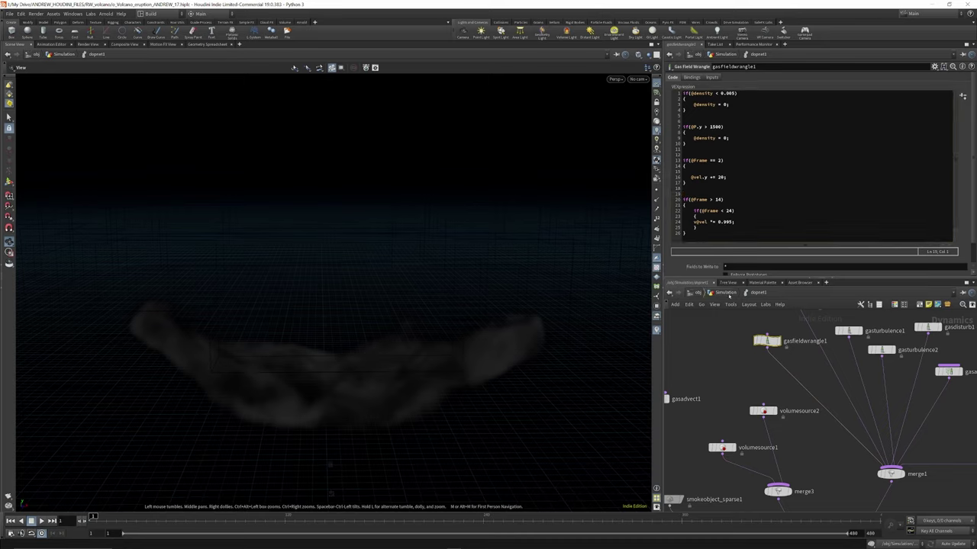
Return to the Simulation network and display the cached smoke from filecache1.
{"action": "key", "text": "u"}
{"action": "scroll", "coordinate": [730, 401], "scroll_direction": "down", "scroll_amount": 5}
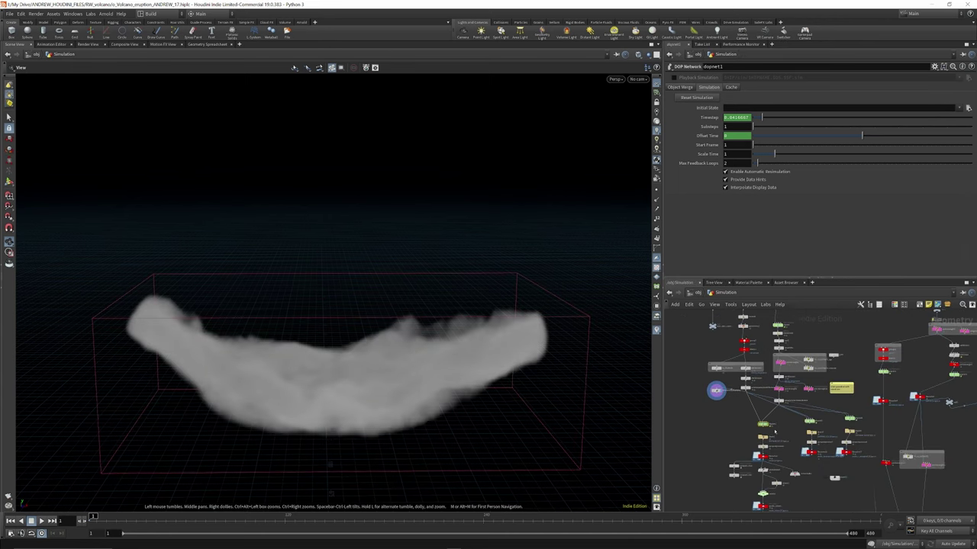
{"action": "scroll", "coordinate": [773, 431], "scroll_direction": "down", "scroll_amount": 4}
{"action": "scroll", "coordinate": [779, 425], "scroll_direction": "up", "scroll_amount": 6}
{"action": "scroll", "coordinate": [781, 425], "scroll_direction": "up", "scroll_amount": 2}
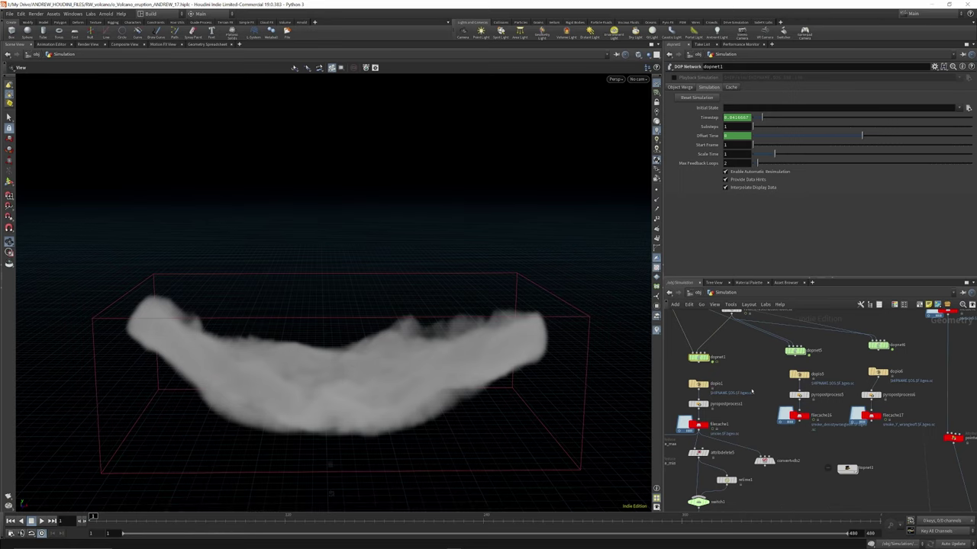
{"action": "left_click", "coordinate": [703, 425]}
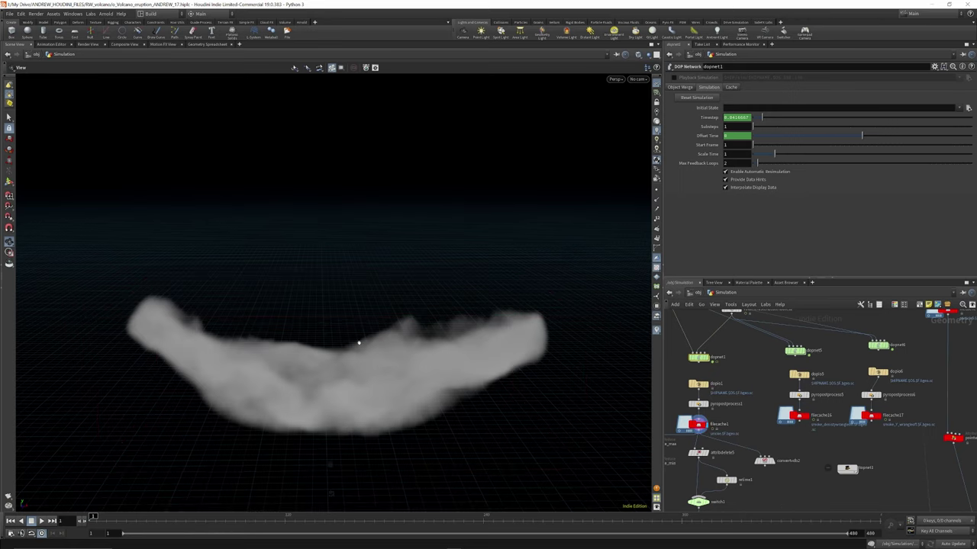
Scrub the cached eruption to frame 196 with the whole smoke plume framed in the viewport.
{"action": "right_click_drag", "start_coordinate": [405, 357], "coordinate": [549, 391]}
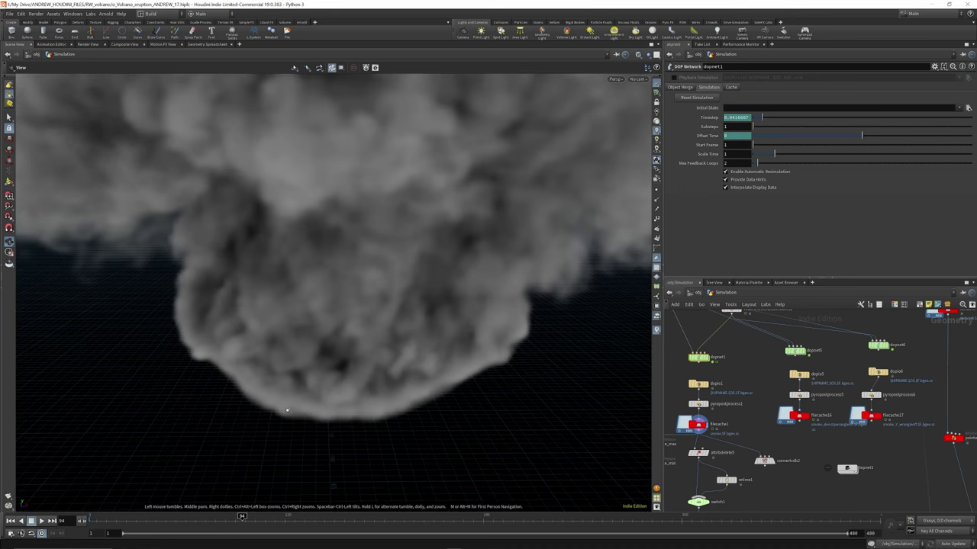
{"action": "scroll", "coordinate": [286, 411], "scroll_direction": "down", "scroll_amount": 10}
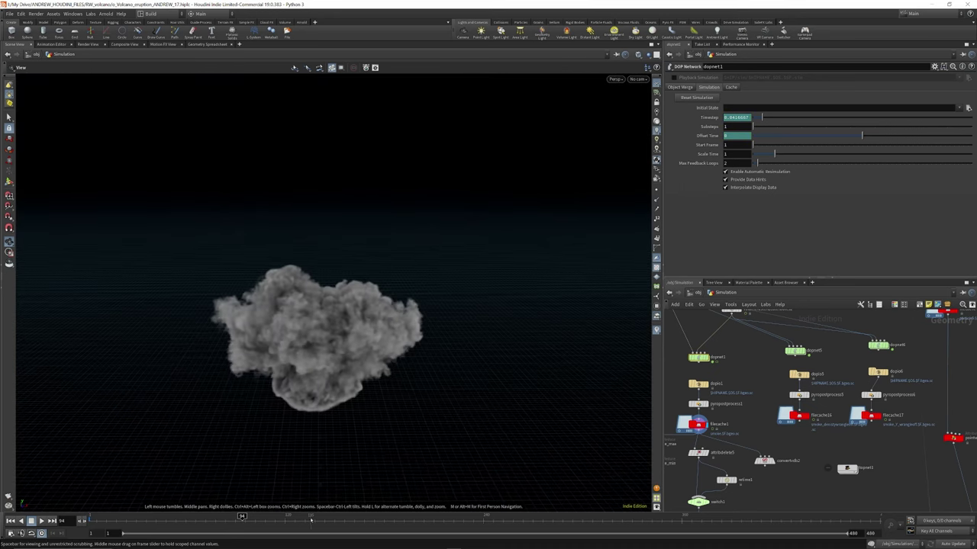
{"action": "left_click_drag", "start_coordinate": [311, 519], "coordinate": [410, 516]}
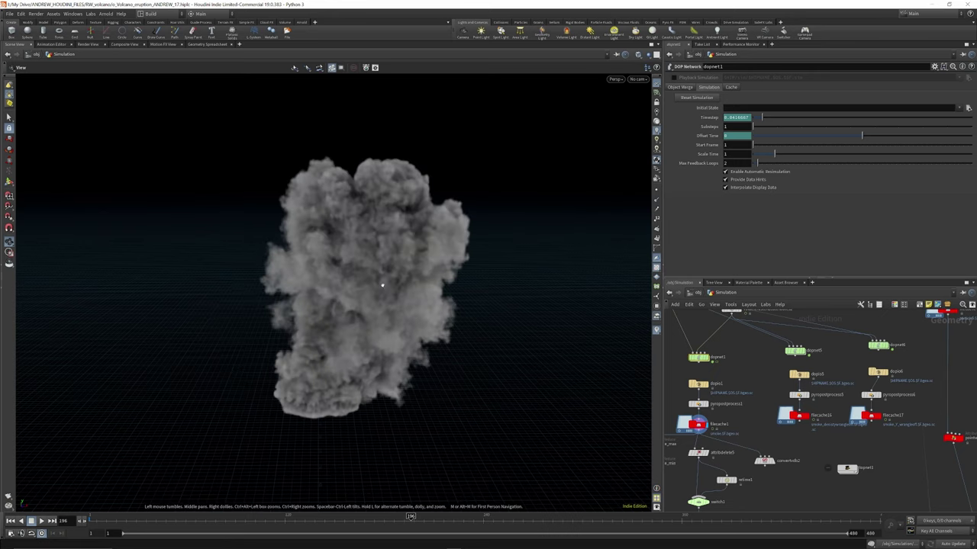
Inspect the commented-out low-density condition in dopnet5's gasfieldwrangle1, and return to the Simulation network.
{"action": "left_click", "coordinate": [793, 351]}
{"action": "double_click", "coordinate": [793, 351]}
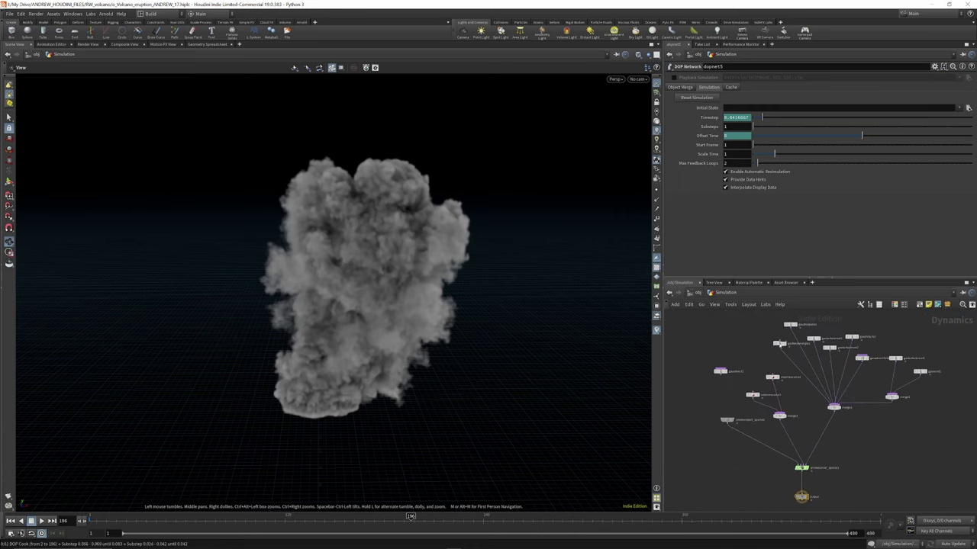
{"action": "left_click", "coordinate": [779, 344]}
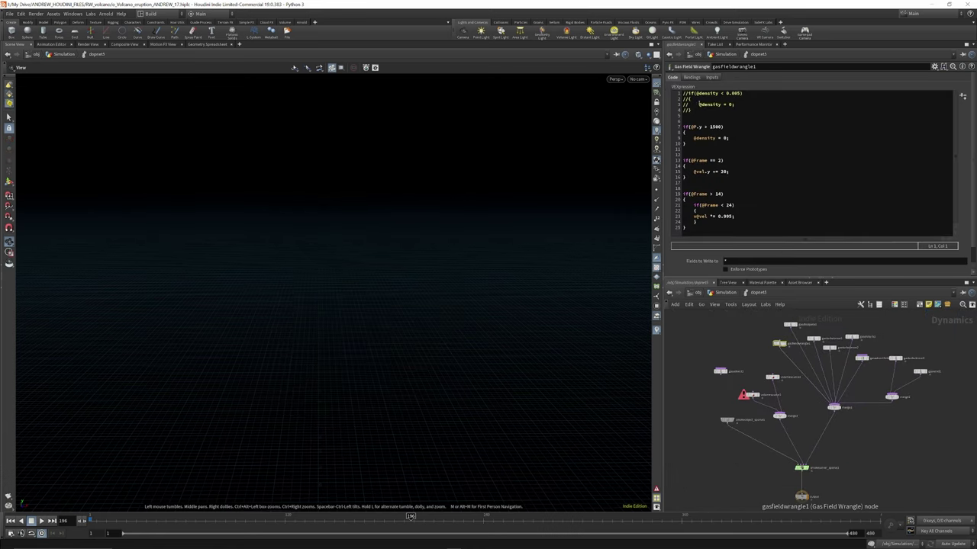
{"action": "left_click", "coordinate": [718, 292]}
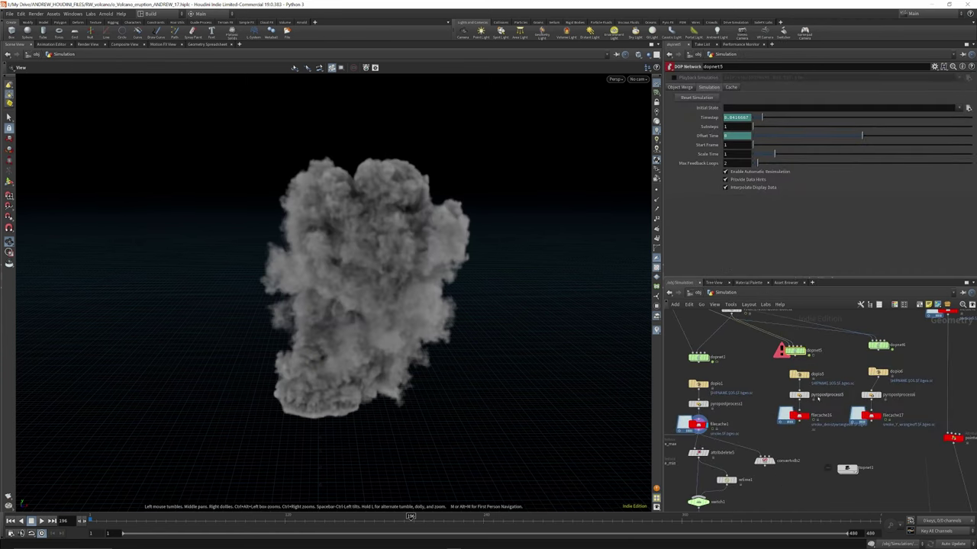
Compare the cached smoke of filecache16 with filecache1 at frame 196.
{"action": "left_click_drag", "start_coordinate": [428, 304], "coordinate": [374, 287]}
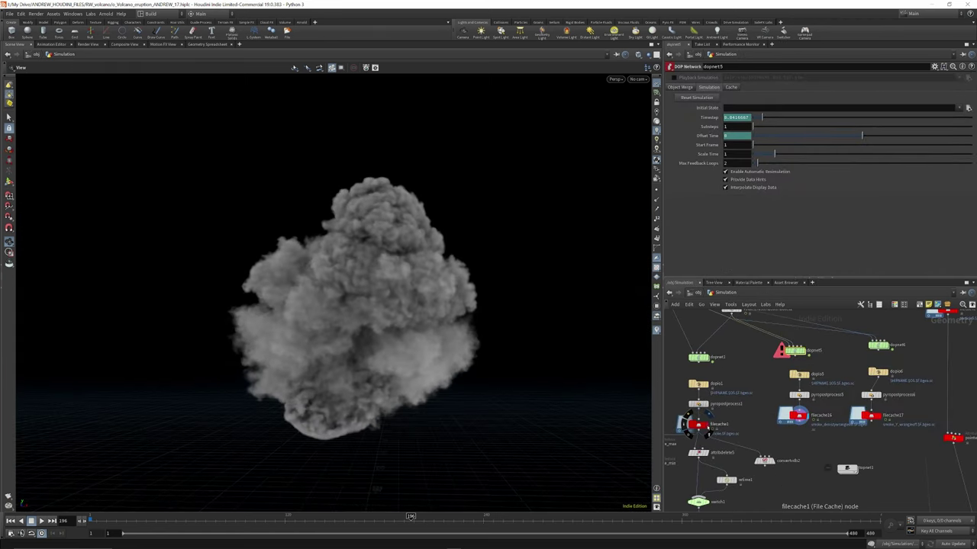
{"action": "left_click", "coordinate": [709, 416]}
{"action": "left_click", "coordinate": [809, 409]}
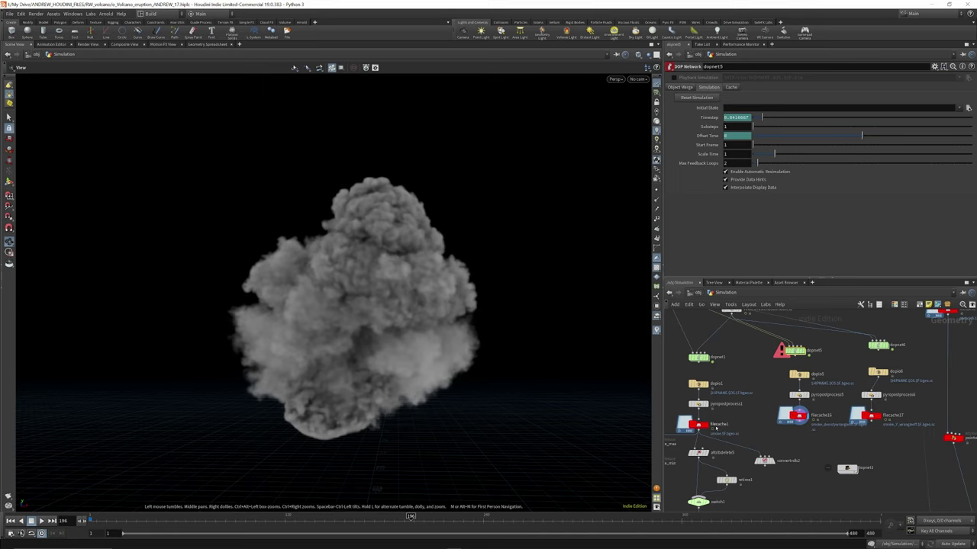
Inspect the commented-out height condition in dopnet6's gasfieldwrangle1, and compare the cached smoke of filecache16 and filecache17.
{"action": "left_click", "coordinate": [879, 347]}
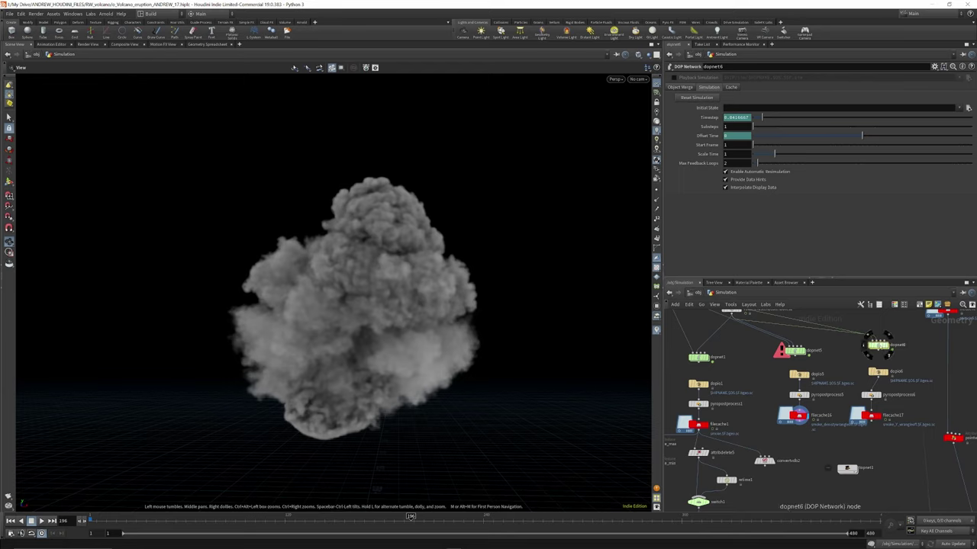
{"action": "double_click", "coordinate": [877, 345]}
{"action": "left_click", "coordinate": [801, 496]}
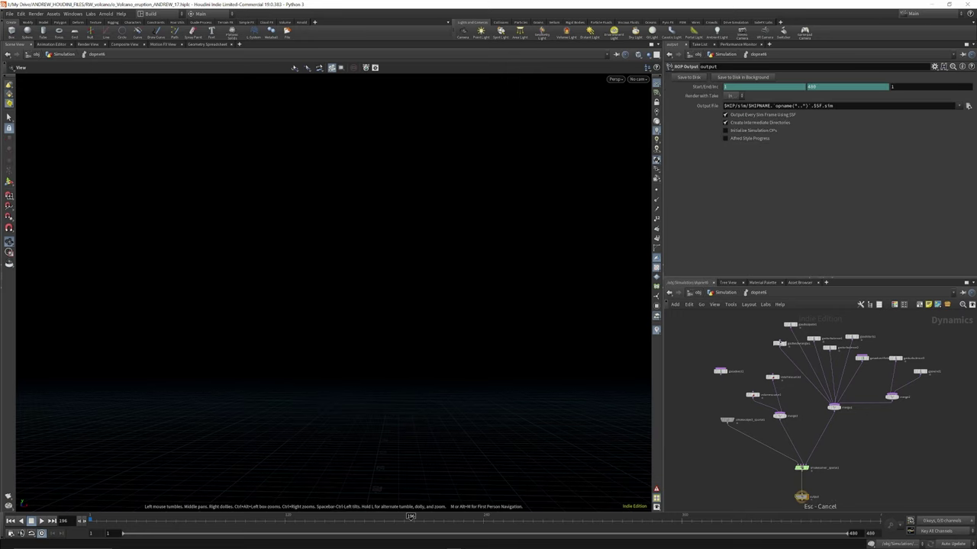
{"action": "left_click", "coordinate": [779, 344]}
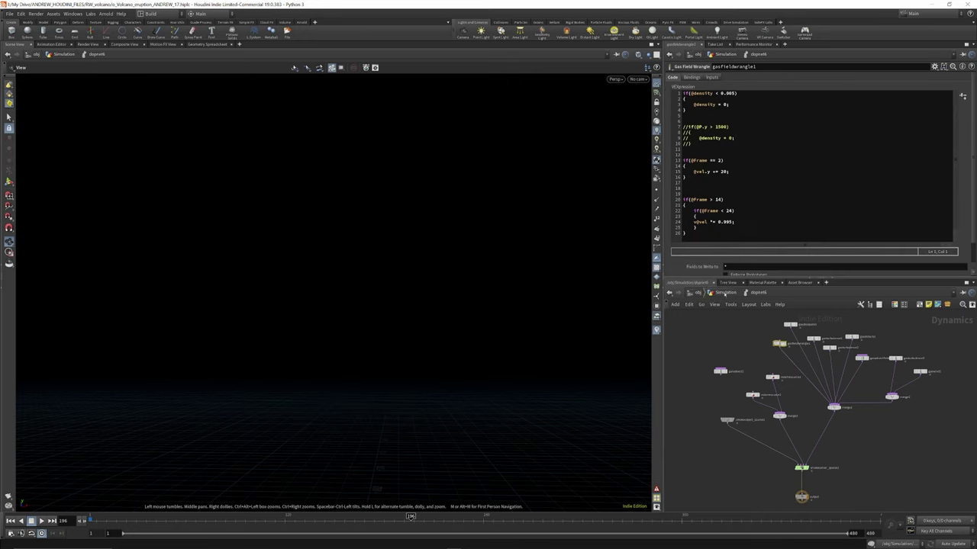
{"action": "left_click", "coordinate": [716, 294]}
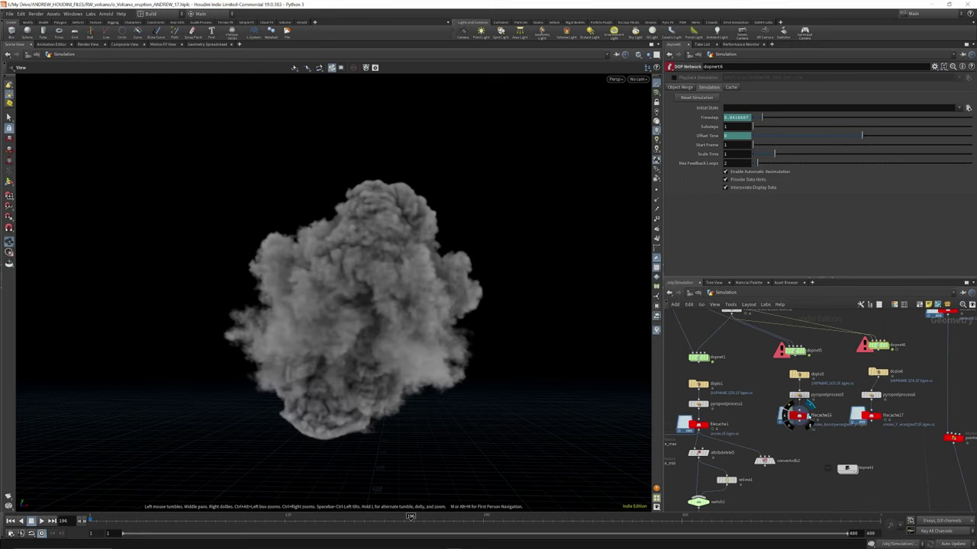
{"action": "left_click", "coordinate": [808, 418]}
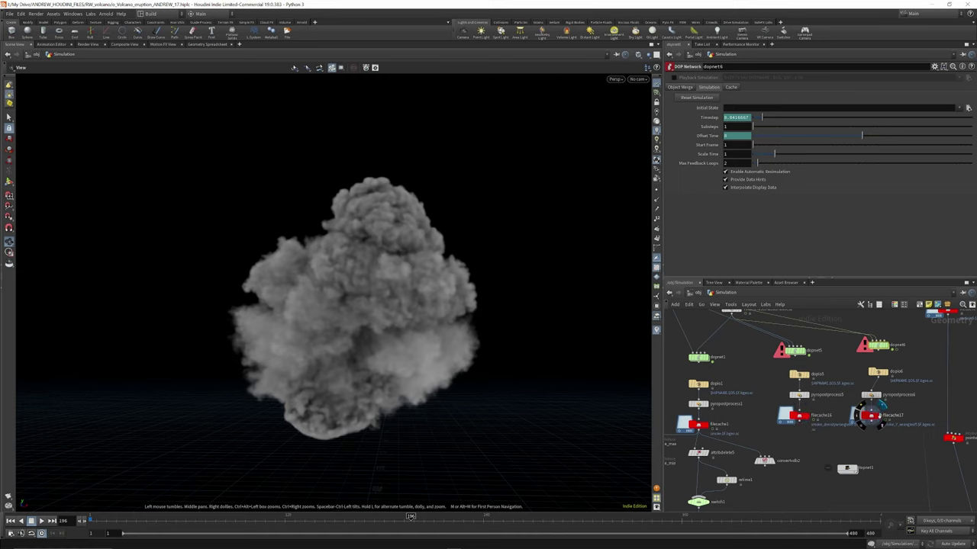
Compare the cached smoke of filecache17, filecache16 and filecache1 at frame 196, viewing filecache1's plume from slightly different angles.
{"action": "left_click", "coordinate": [880, 421]}
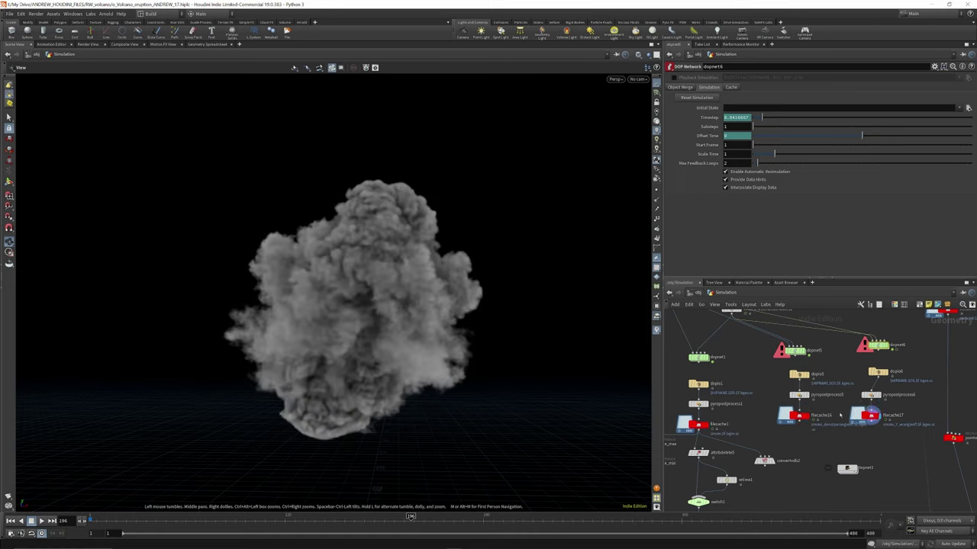
{"action": "left_click", "coordinate": [799, 418]}
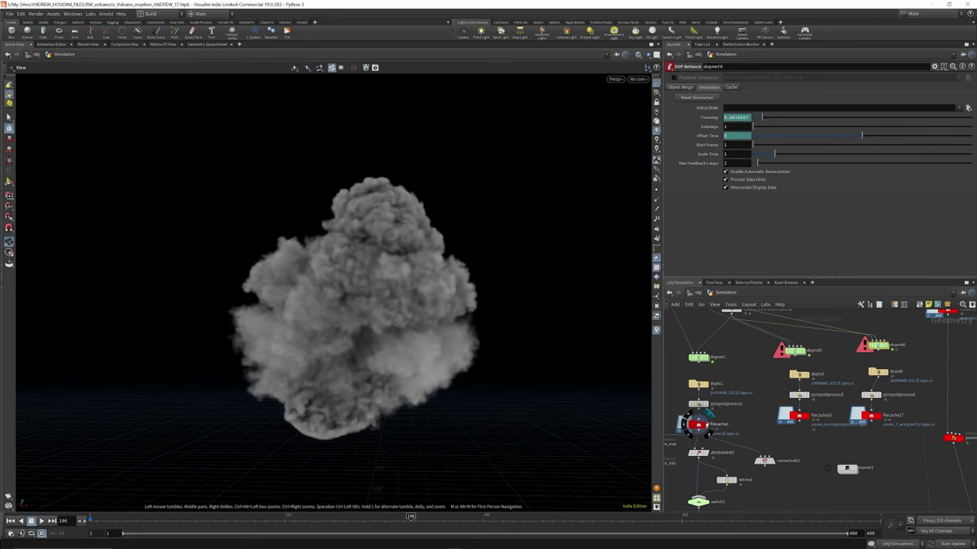
{"action": "left_click", "coordinate": [697, 424]}
{"action": "left_click_drag", "start_coordinate": [337, 298], "coordinate": [338, 308]}
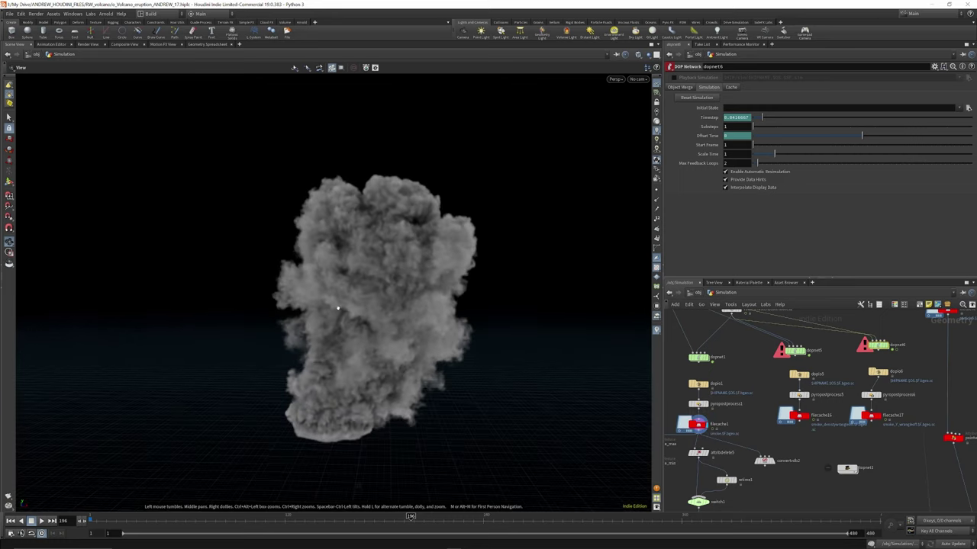
{"action": "left_click_drag", "start_coordinate": [369, 257], "coordinate": [380, 322]}
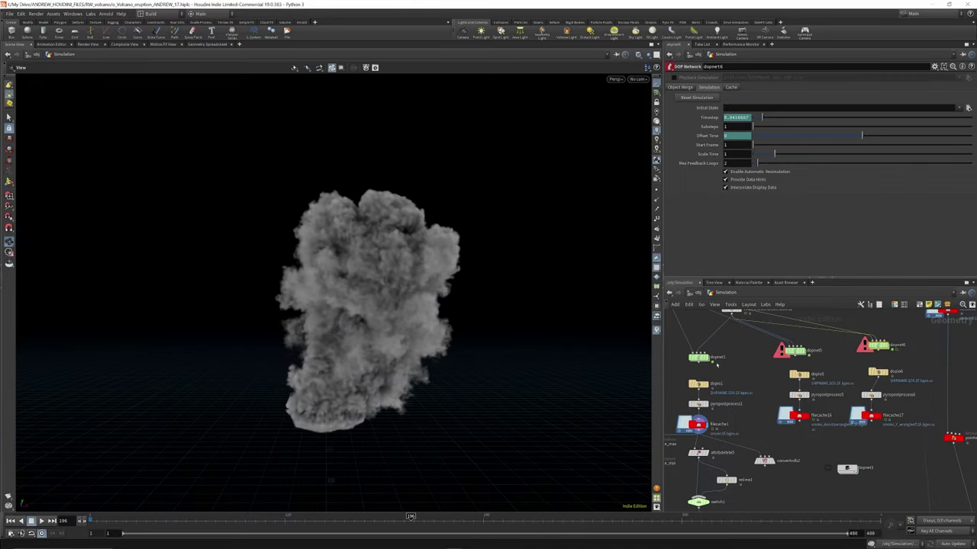
Enter dopnet1 and review gasfieldwrangle1's code and gasdissipate1's density evaporation settings.
{"action": "double_click", "coordinate": [697, 357]}
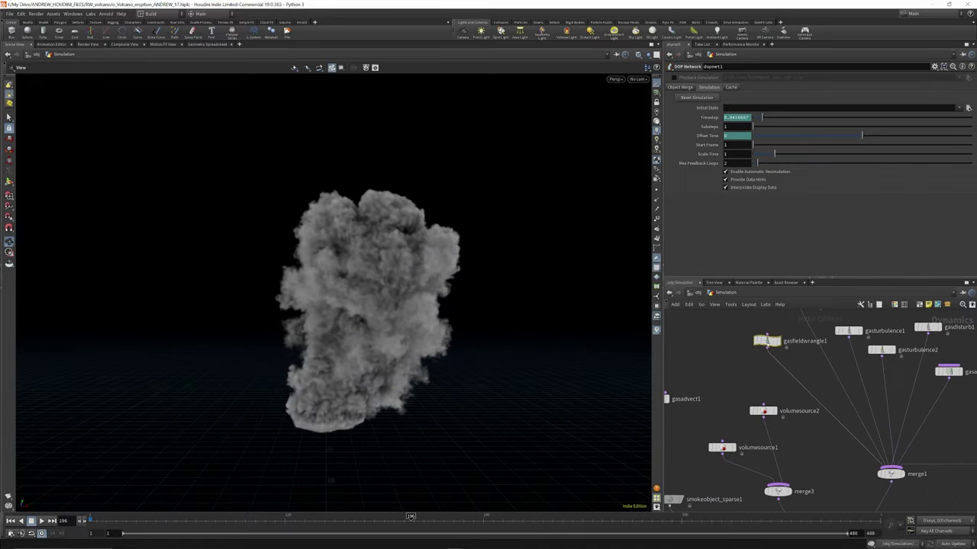
{"action": "left_click", "coordinate": [766, 341]}
{"action": "scroll", "coordinate": [770, 340], "scroll_direction": "down", "scroll_amount": 4}
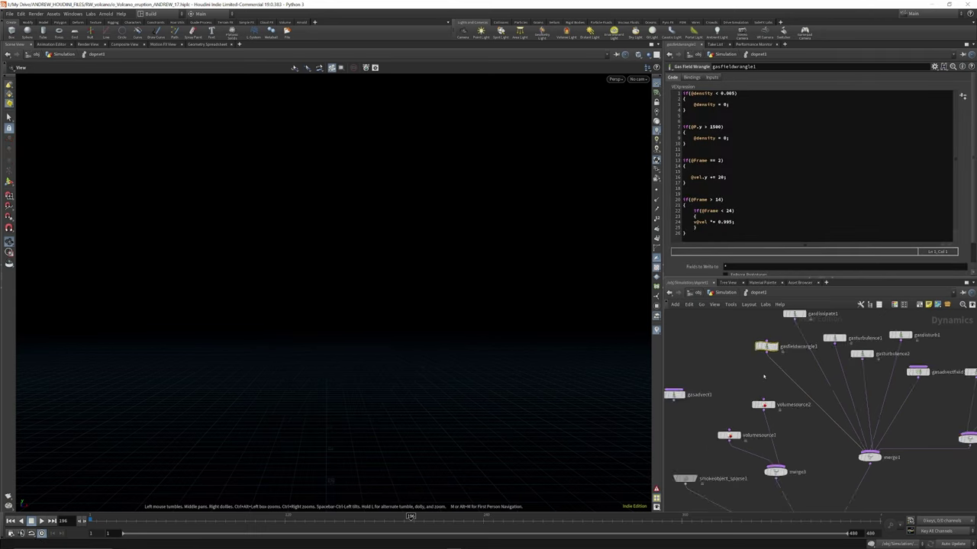
{"action": "scroll", "coordinate": [771, 336], "scroll_direction": "up", "scroll_amount": 3}
{"action": "left_click", "coordinate": [771, 328]}
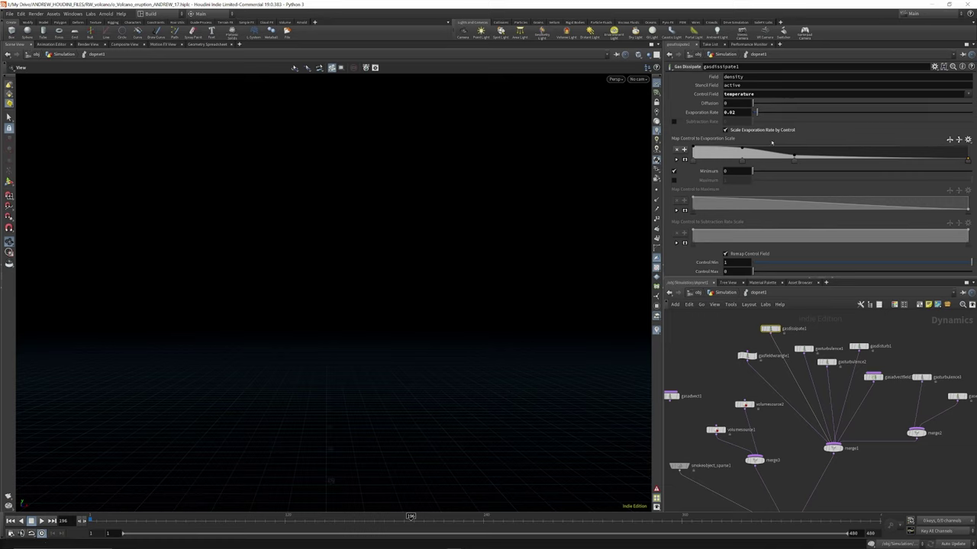
{"action": "mouse_move", "coordinate": [765, 326]}
Inspect gasturbulence1's turbulence and control settings, and move its node up beside gasdissipate1.
{"action": "left_click", "coordinate": [803, 349]}
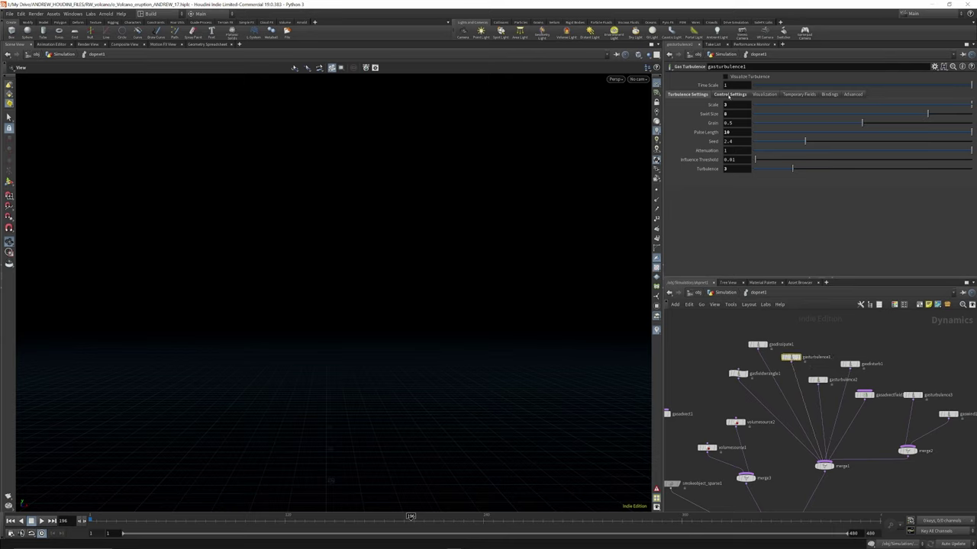
{"action": "left_click", "coordinate": [725, 95]}
{"action": "left_click", "coordinate": [703, 94]}
{"action": "left_click_drag", "start_coordinate": [792, 362], "coordinate": [799, 349]}
Move gasturbulence2 beside gasdisturb1 and inspect its control, visualization and turbulence settings.
{"action": "left_click_drag", "start_coordinate": [820, 383], "coordinate": [812, 366]}
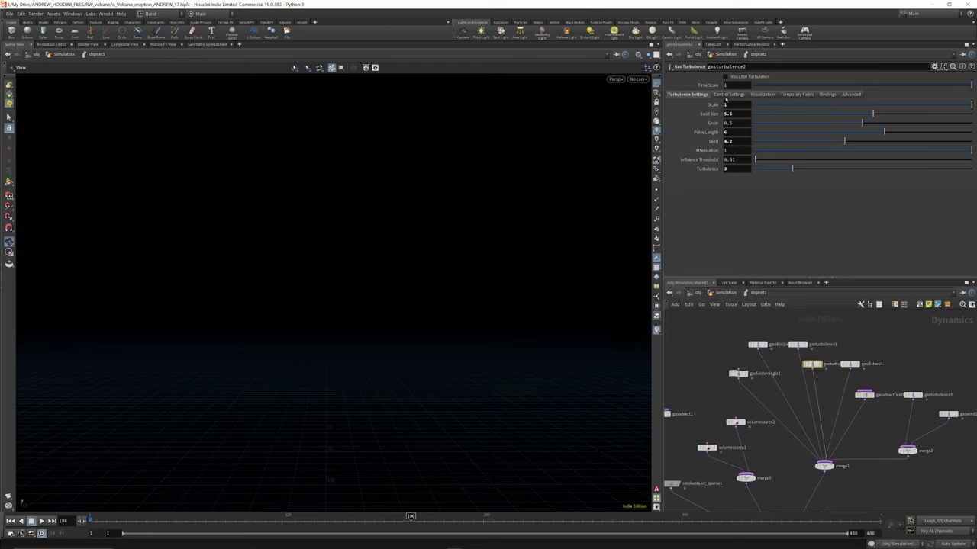
{"action": "left_click", "coordinate": [728, 95]}
{"action": "left_click", "coordinate": [757, 95]}
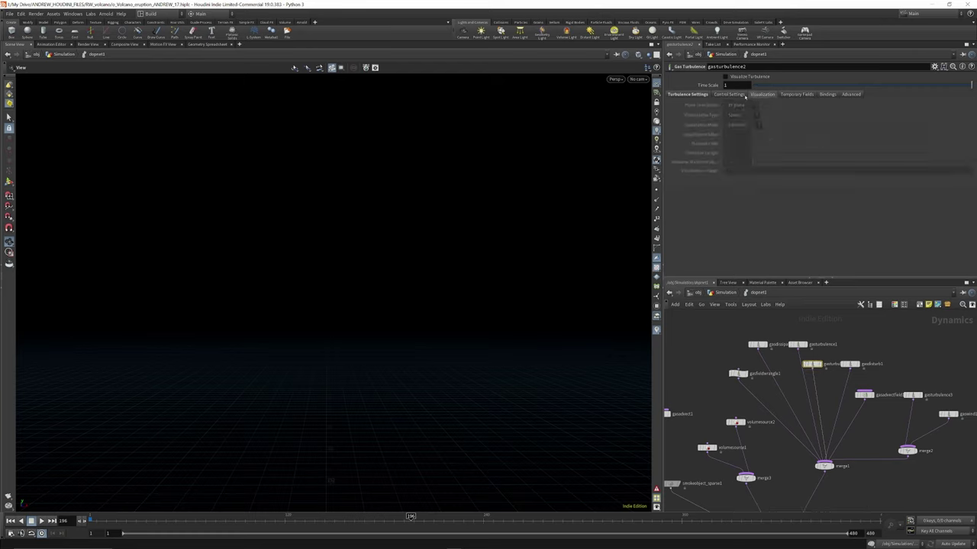
{"action": "left_click", "coordinate": [730, 95]}
{"action": "left_click", "coordinate": [695, 95]}
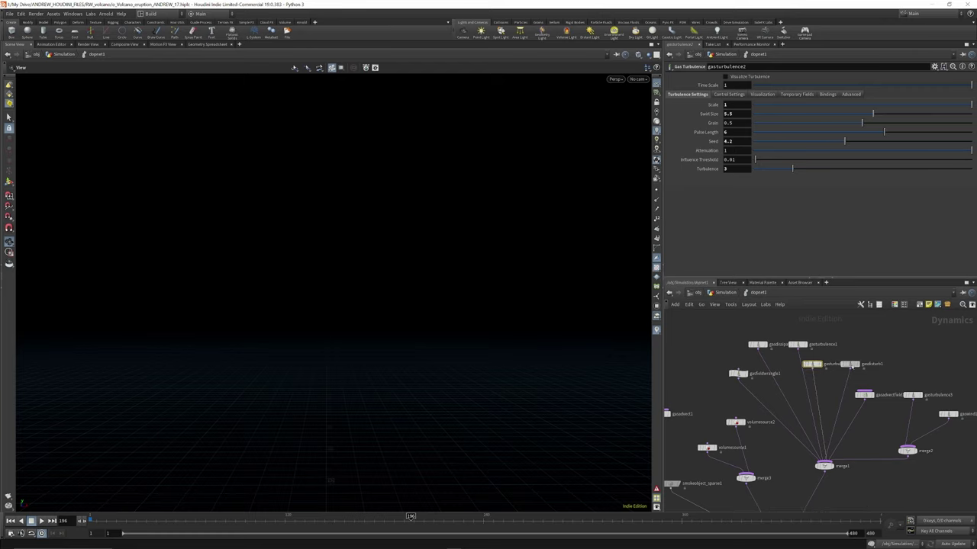
Inspect gasdisturb1's settings, and move gasturbulence1 above the other force nodes to spread out the network.
{"action": "left_click", "coordinate": [849, 365]}
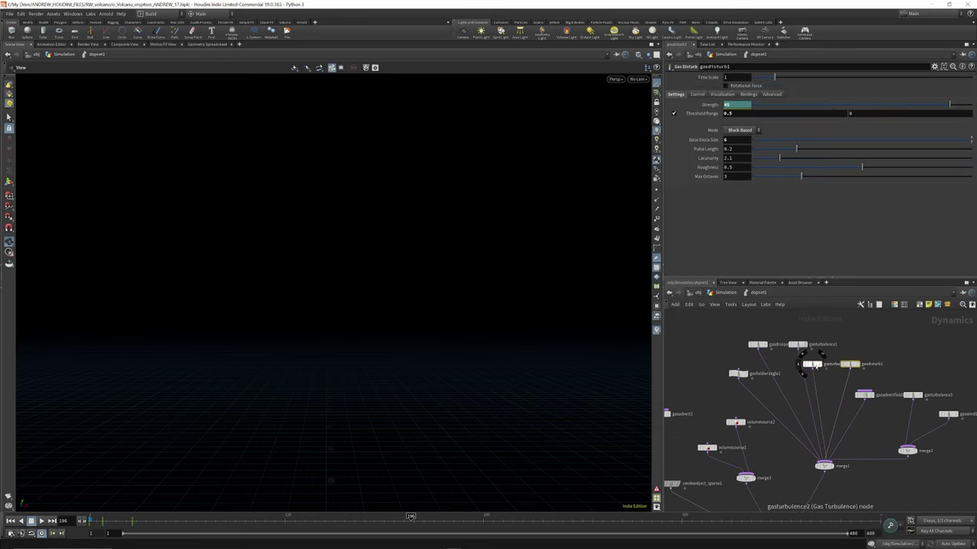
{"action": "left_click_drag", "start_coordinate": [814, 365], "coordinate": [794, 328]}
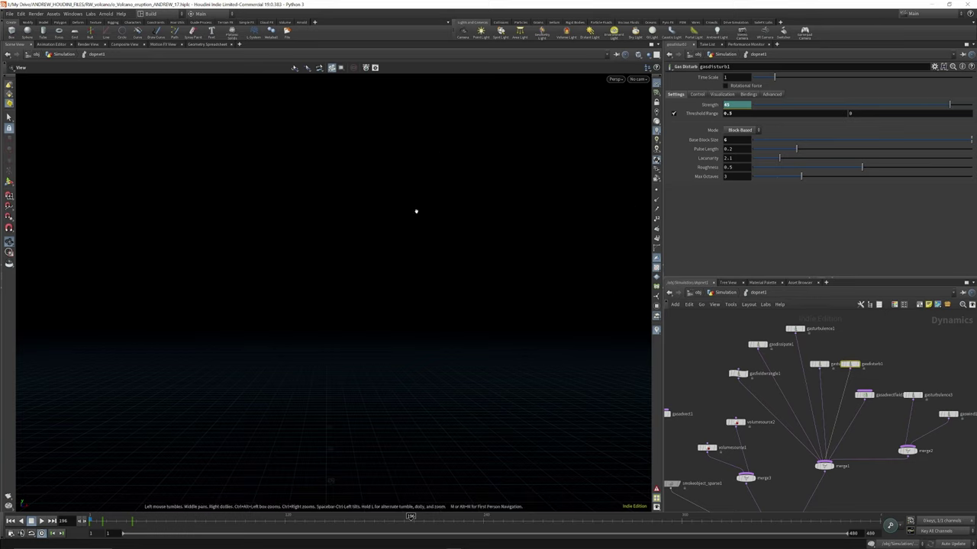
{"action": "scroll", "coordinate": [853, 366], "scroll_direction": "up", "scroll_amount": 2}
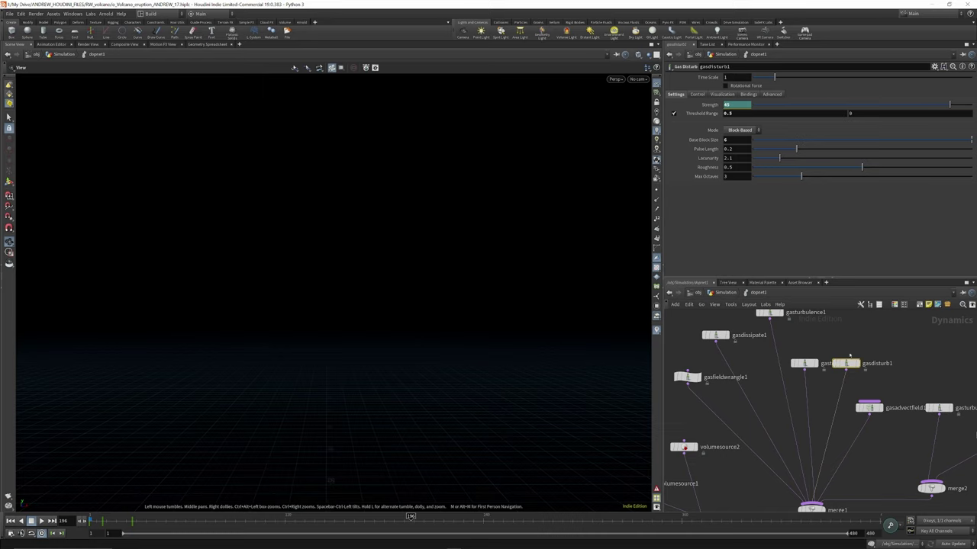
Check gasdisturb1's keyframed Strength at frames 1, 9 and 27.
{"action": "left_click", "coordinate": [90, 519]}
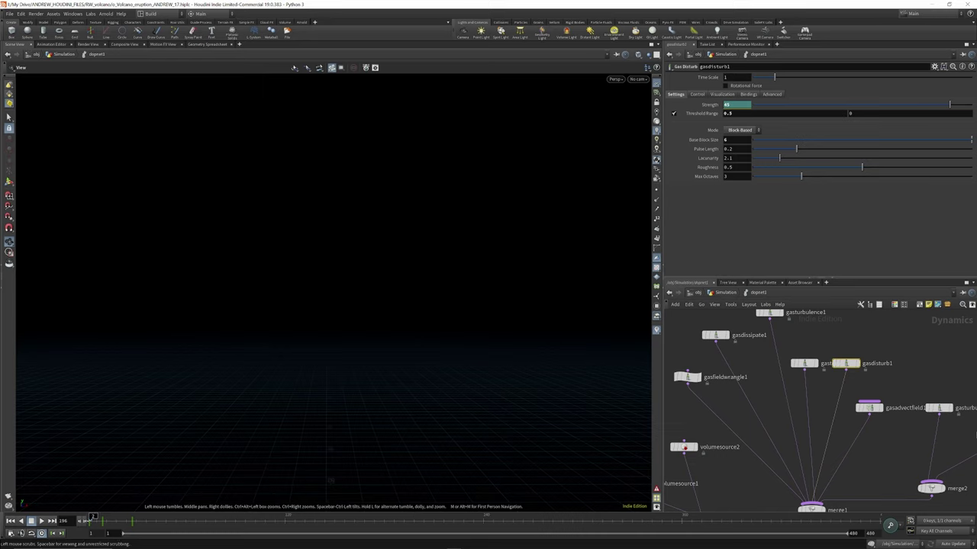
{"action": "left_click", "coordinate": [91, 518]}
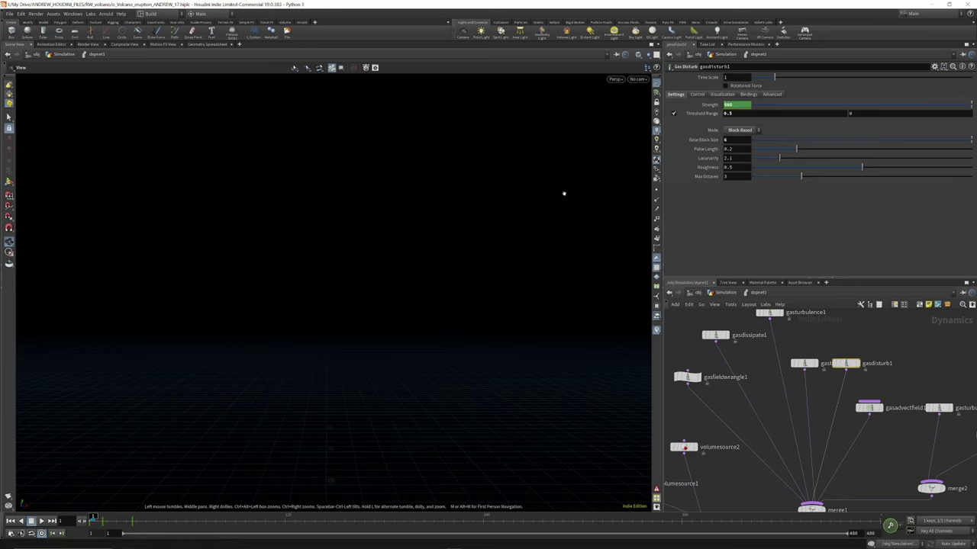
{"action": "left_click", "coordinate": [104, 522]}
{"action": "key", "text": "Escape"}
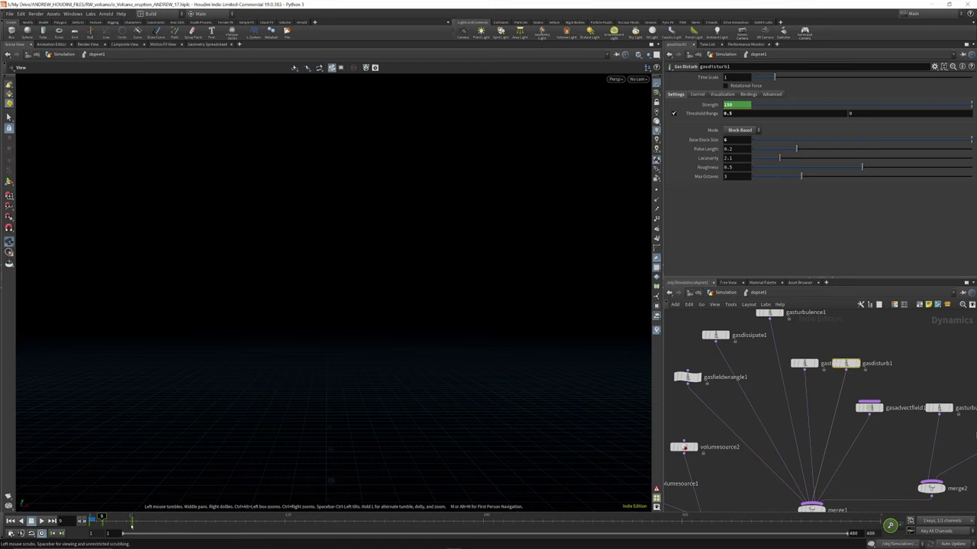
{"action": "left_click", "coordinate": [132, 524]}
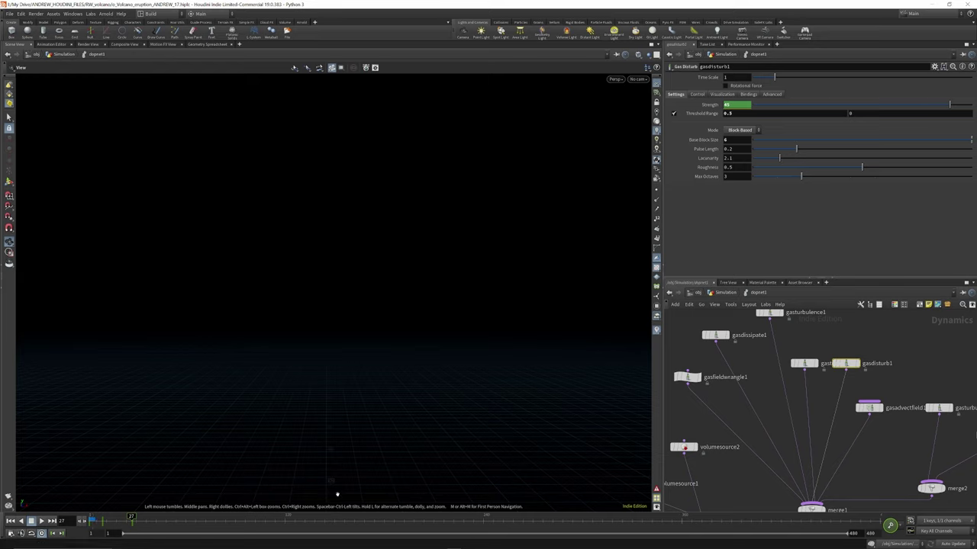
Inspect gasadvectfield1's divergence advection settings and look at its available advection schemes.
{"action": "scroll", "coordinate": [839, 340], "scroll_direction": "down", "scroll_amount": 3}
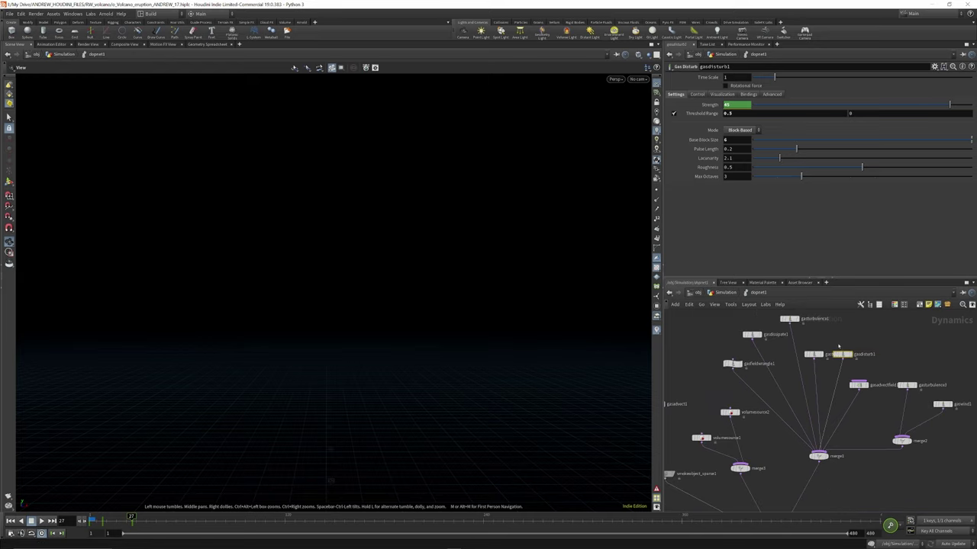
{"action": "scroll", "coordinate": [839, 345], "scroll_direction": "up", "scroll_amount": 3}
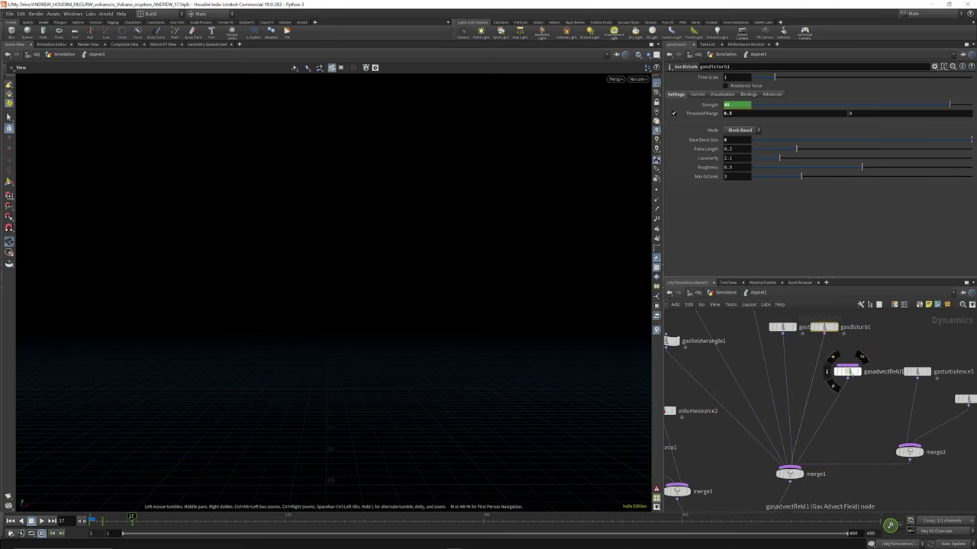
{"action": "left_click", "coordinate": [844, 363]}
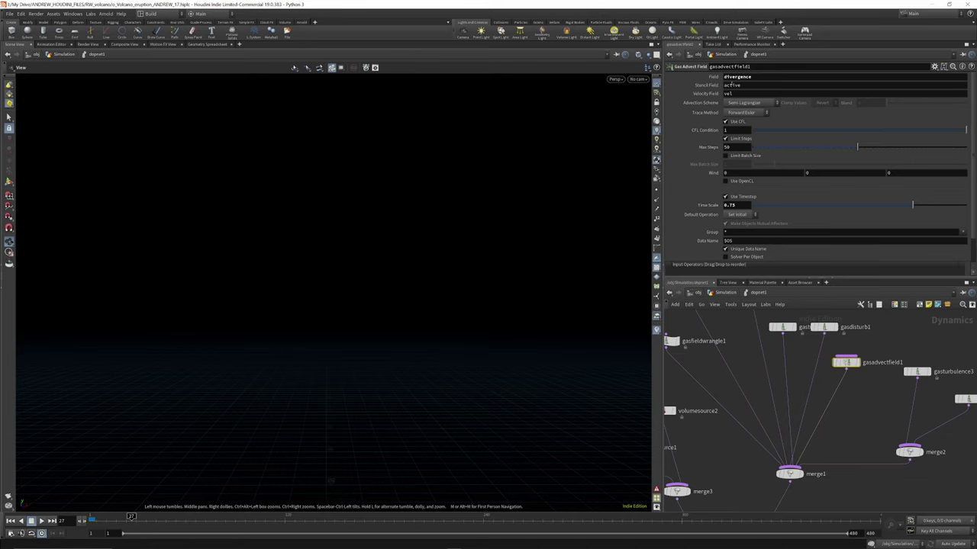
{"action": "scroll", "coordinate": [813, 343], "scroll_direction": "down", "scroll_amount": 5}
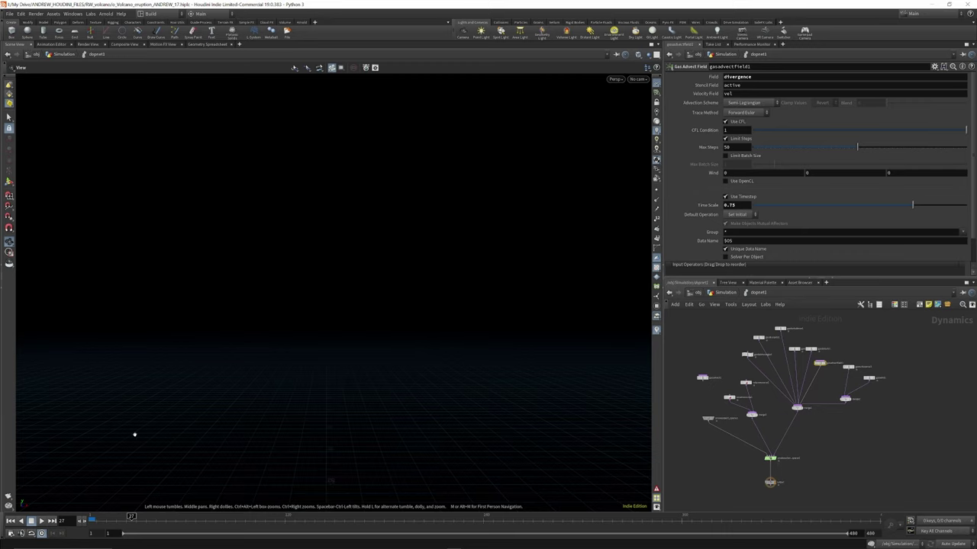
{"action": "scroll", "coordinate": [820, 357], "scroll_direction": "up", "scroll_amount": 5}
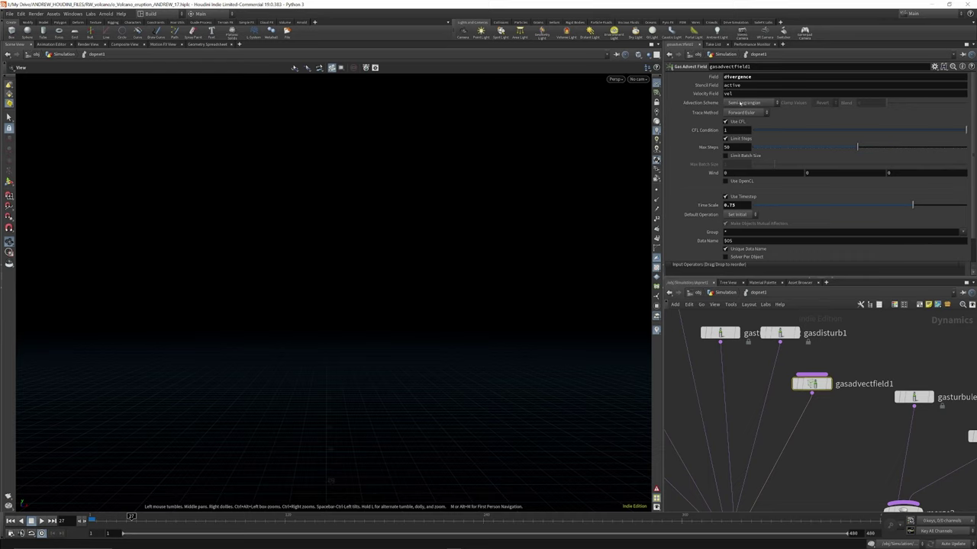
{"action": "left_click", "coordinate": [739, 102]}
{"action": "left_click", "coordinate": [714, 103]}
Copy the Advection Scheme parameter from smokesolver_sparse1's advanced field advection settings.
{"action": "scroll", "coordinate": [848, 353], "scroll_direction": "down", "scroll_amount": 6}
{"action": "scroll", "coordinate": [811, 428], "scroll_direction": "up", "scroll_amount": 8}
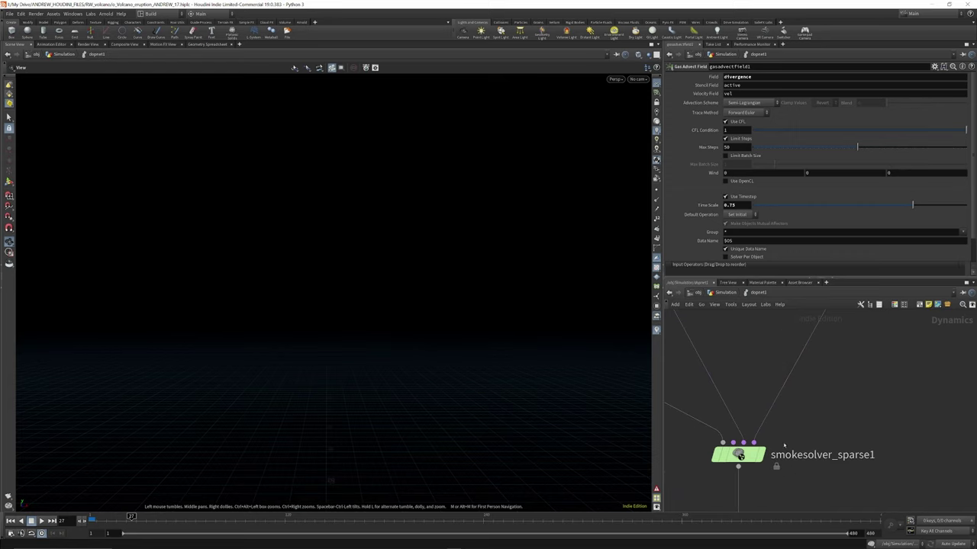
{"action": "left_click", "coordinate": [738, 456]}
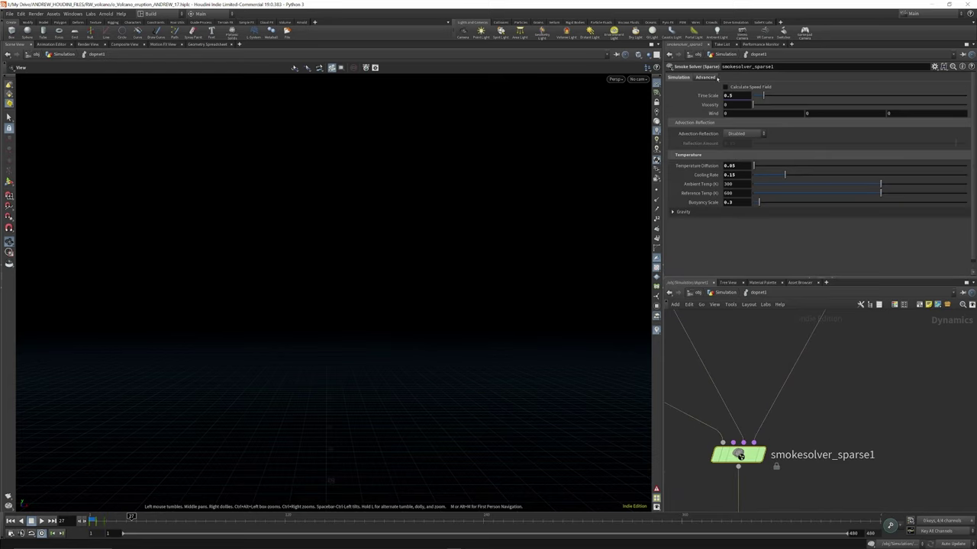
{"action": "left_click", "coordinate": [705, 78]}
{"action": "left_click", "coordinate": [782, 148]}
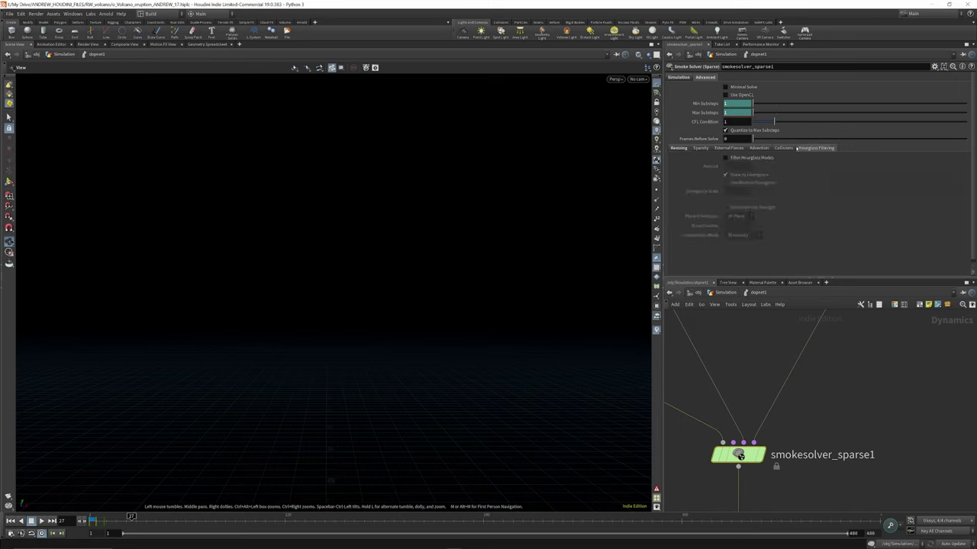
{"action": "left_click", "coordinate": [758, 148]}
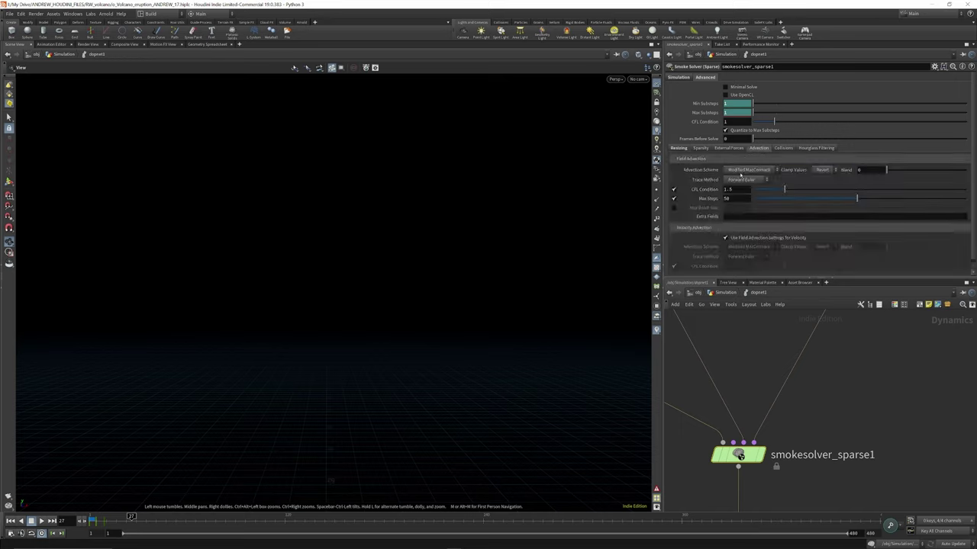
{"action": "right_click", "coordinate": [736, 174]}
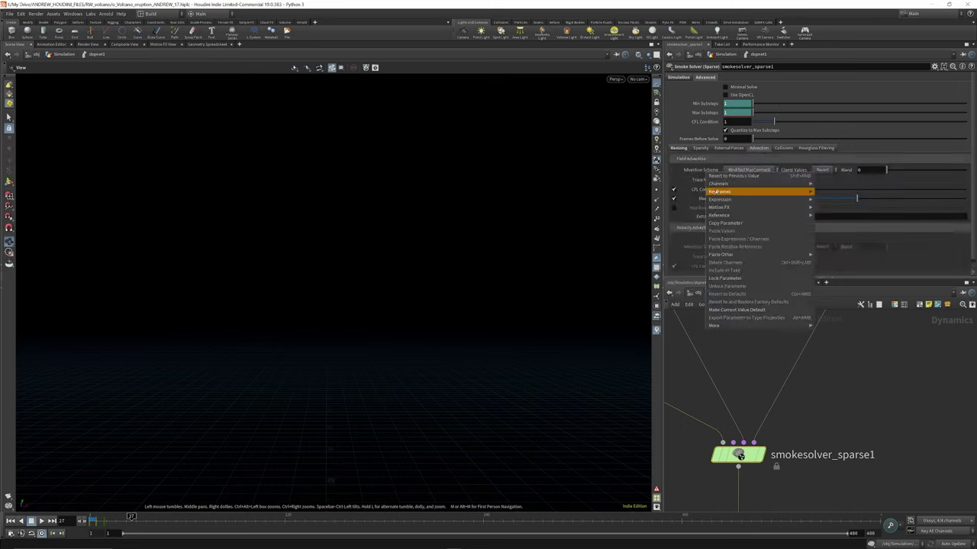
{"action": "left_click", "coordinate": [728, 225]}
Paste the copied Modified MacCormack value into gasadvectfield1's Advection Scheme, and frame the whole dopnet1 network.
{"action": "scroll", "coordinate": [777, 407], "scroll_direction": "down", "scroll_amount": 6}
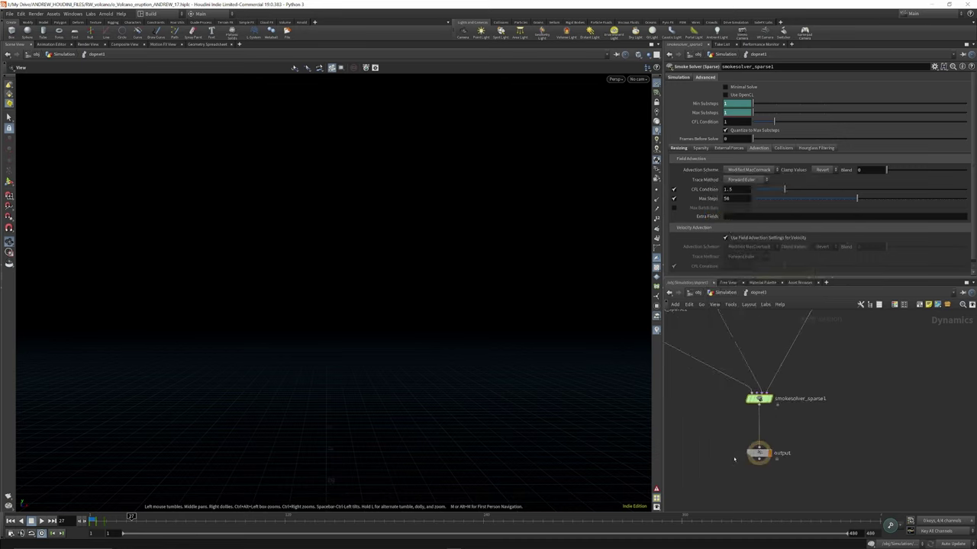
{"action": "scroll", "coordinate": [776, 407], "scroll_direction": "up", "scroll_amount": 6}
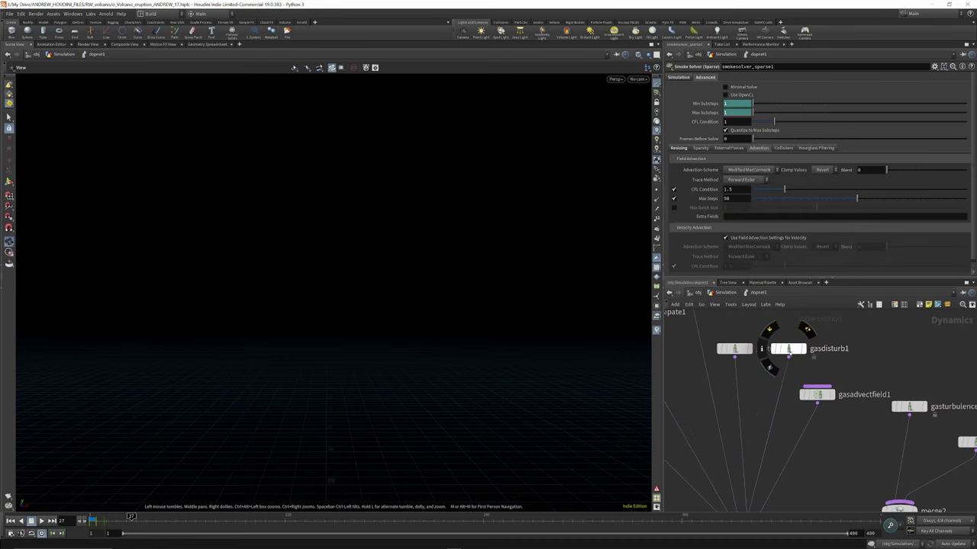
{"action": "left_click", "coordinate": [788, 349]}
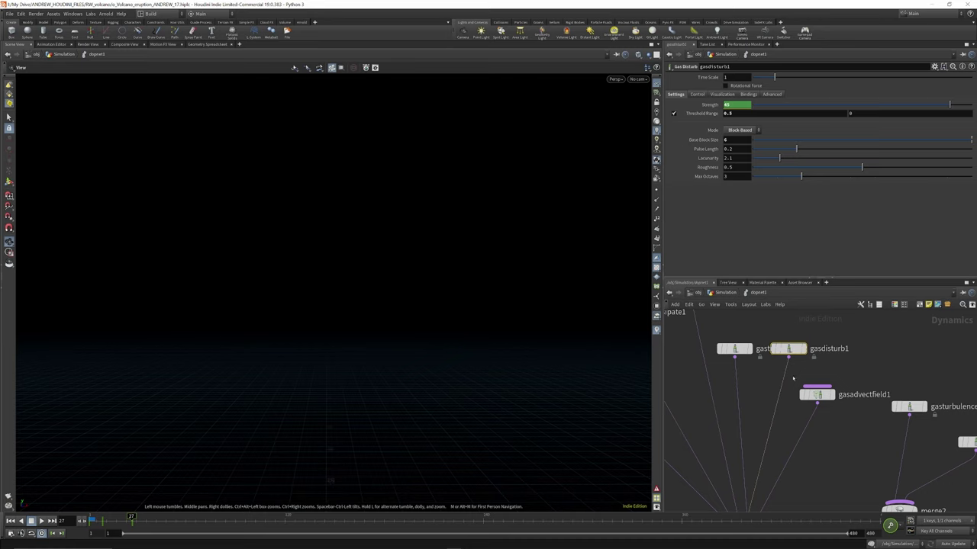
{"action": "left_click", "coordinate": [817, 394]}
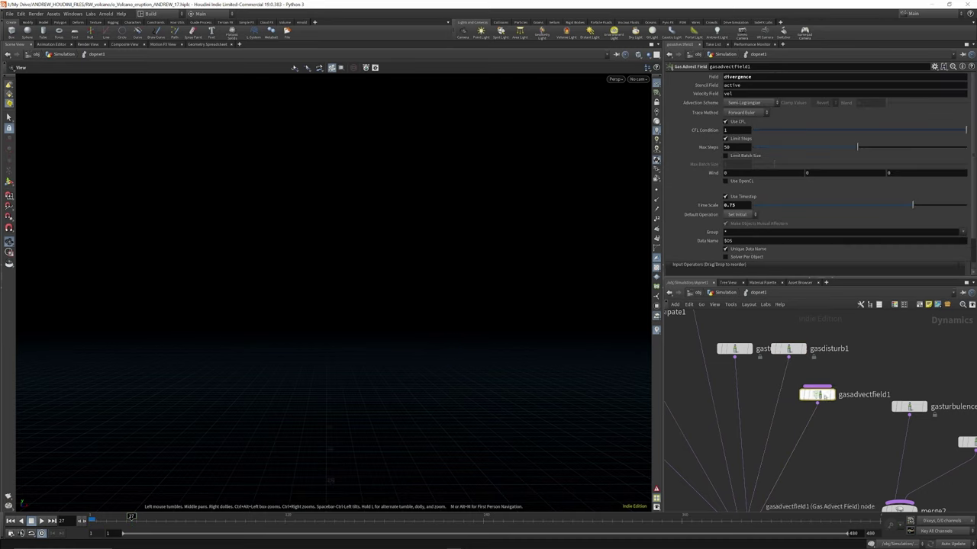
{"action": "right_click", "coordinate": [700, 103]}
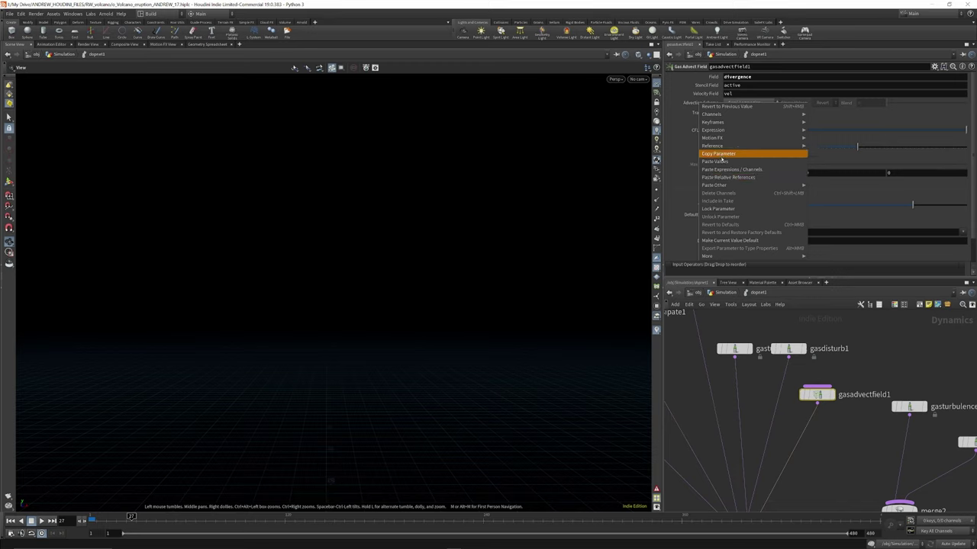
{"action": "left_click", "coordinate": [715, 162]}
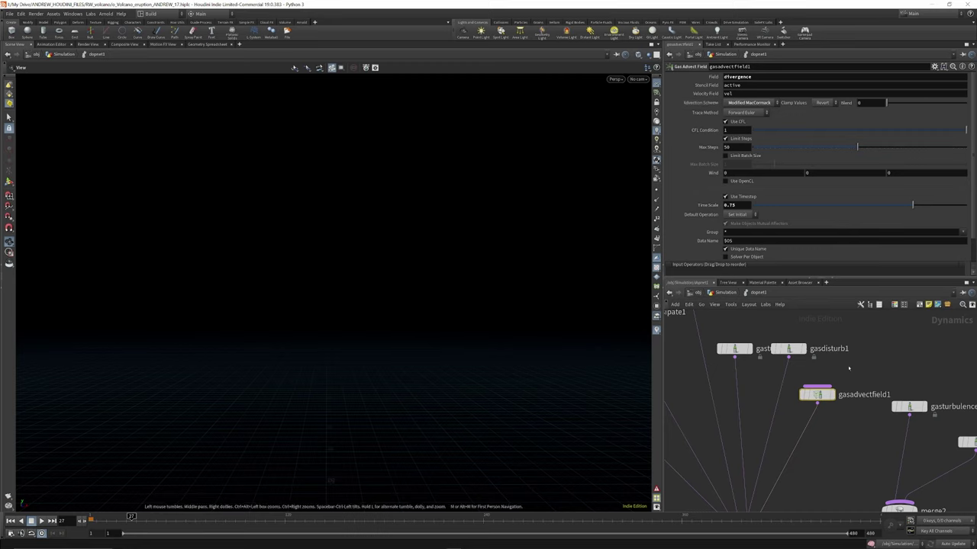
{"action": "key", "text": "h"}
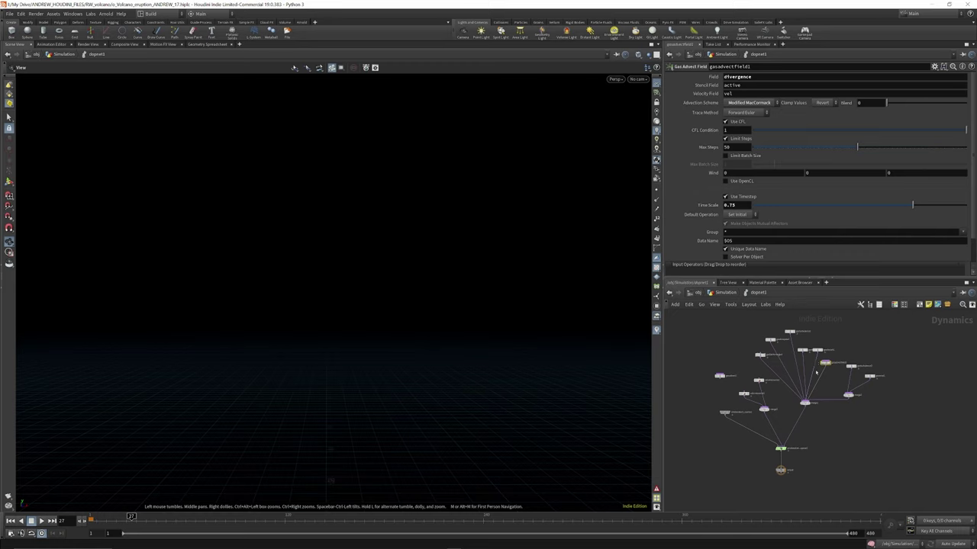
Inspect gasturbulence3's turbulence settings and gaswind1's wind settings, the two forces feeding merge2.
{"action": "scroll", "coordinate": [779, 447], "scroll_direction": "up", "scroll_amount": 5}
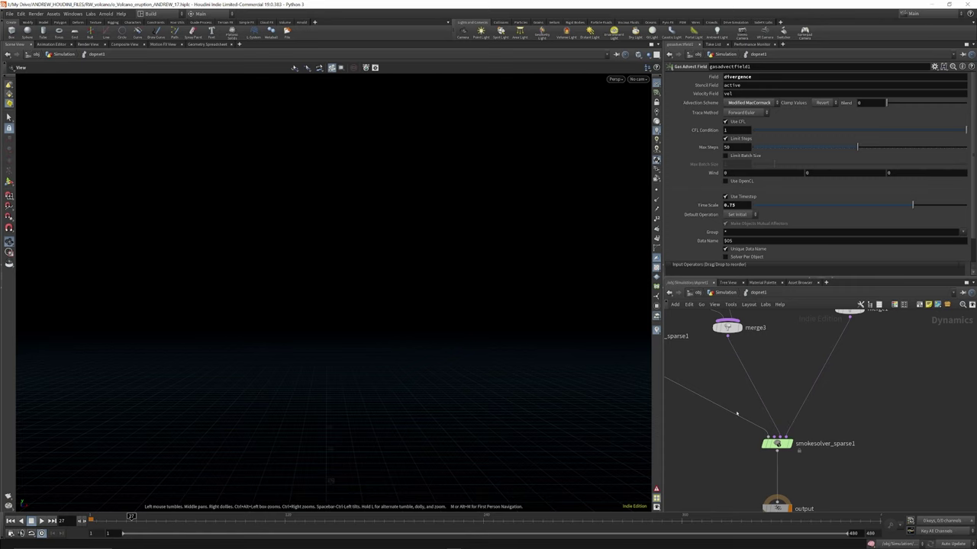
{"action": "scroll", "coordinate": [788, 449], "scroll_direction": "down", "scroll_amount": 3}
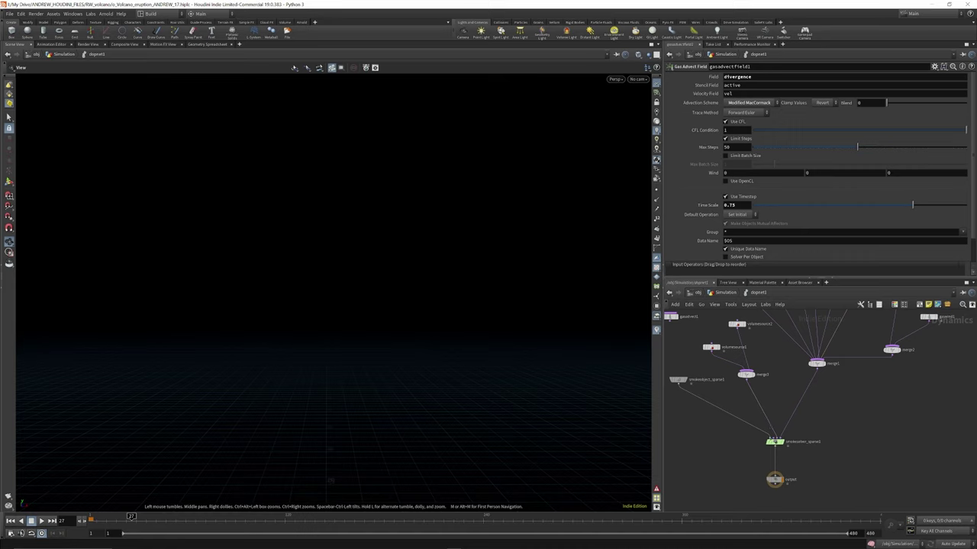
{"action": "scroll", "coordinate": [775, 442], "scroll_direction": "down", "scroll_amount": 2}
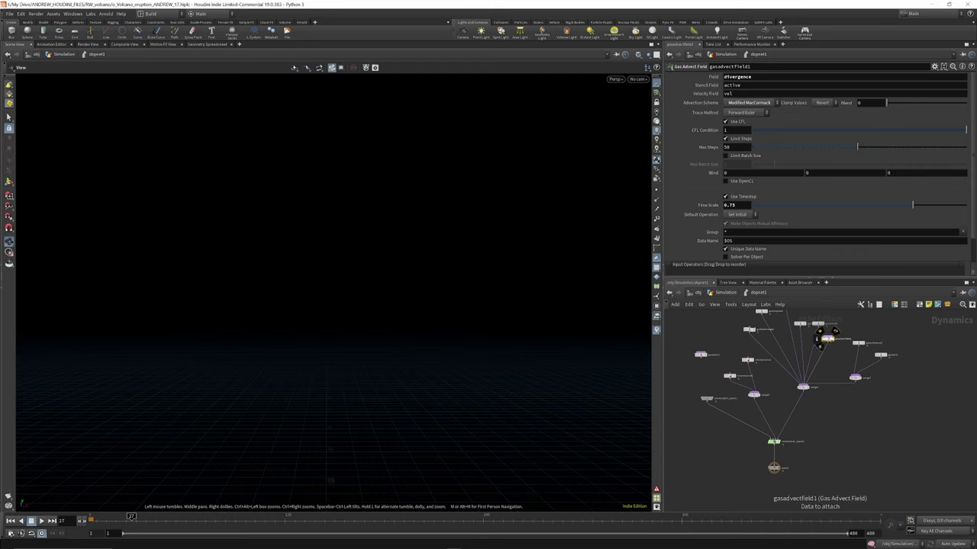
{"action": "scroll", "coordinate": [790, 436], "scroll_direction": "up", "scroll_amount": 3}
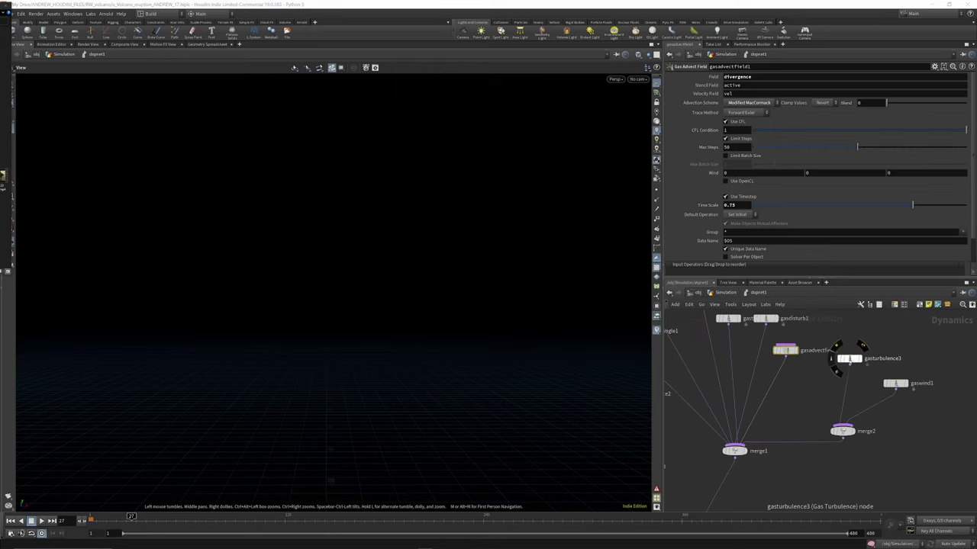
{"action": "left_click", "coordinate": [851, 360]}
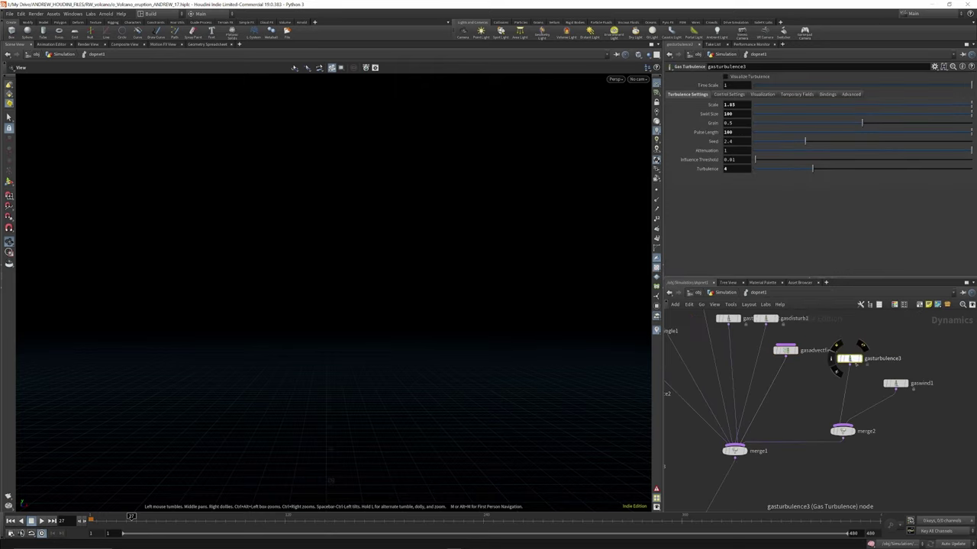
{"action": "scroll", "coordinate": [855, 430], "scroll_direction": "down", "scroll_amount": 3}
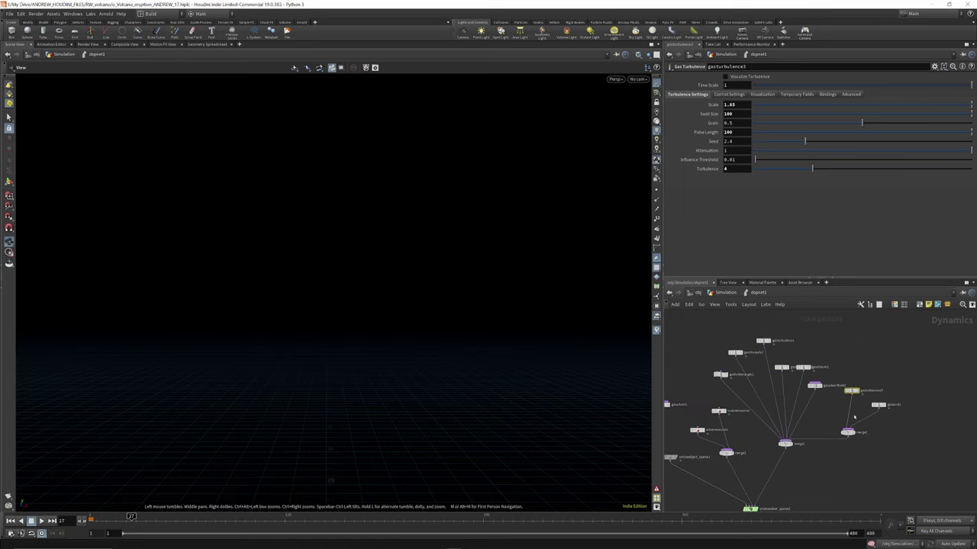
{"action": "scroll", "coordinate": [853, 414], "scroll_direction": "up", "scroll_amount": 4}
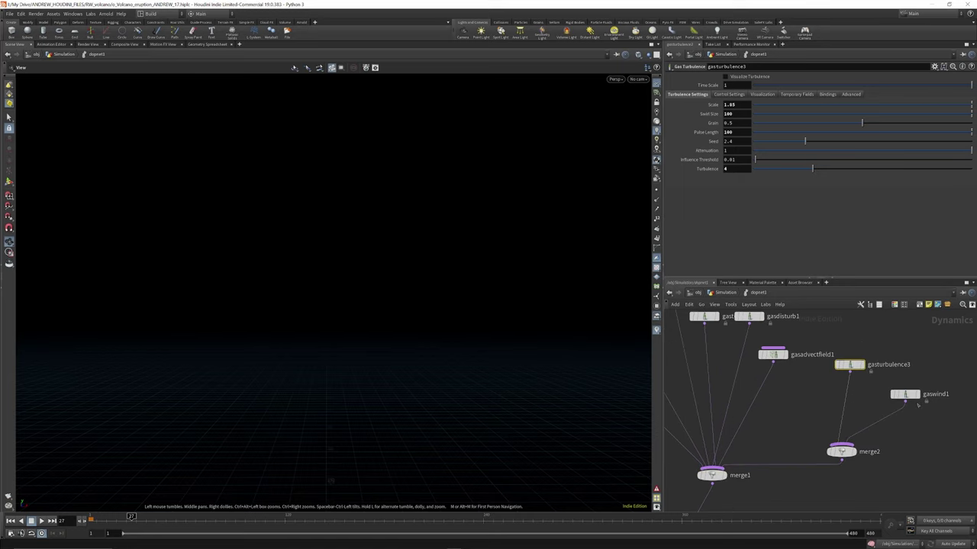
{"action": "left_click", "coordinate": [905, 394]}
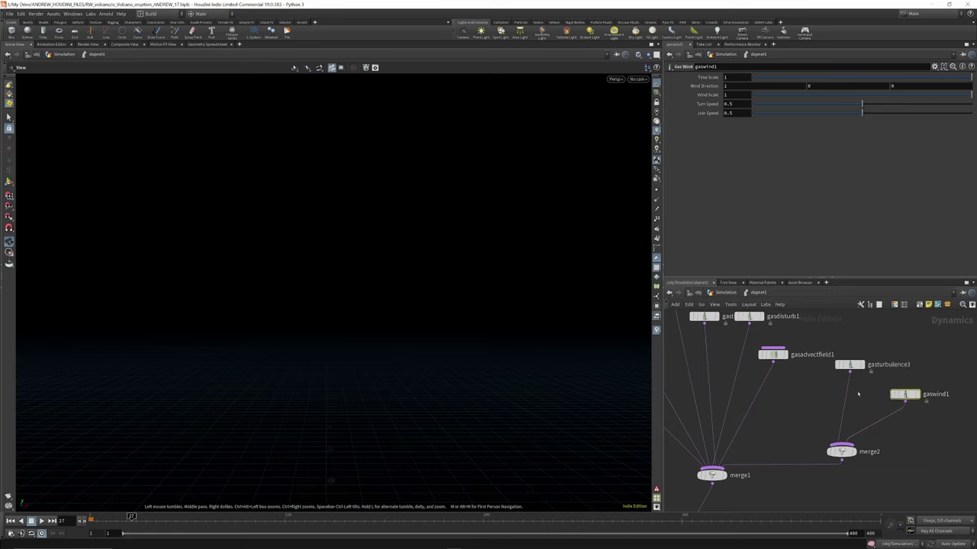
Compare smokesolver_sparse1's keyframed Min and Max Substeps at frames 1 and 24.
{"action": "scroll", "coordinate": [895, 409], "scroll_direction": "down", "scroll_amount": 5}
{"action": "scroll", "coordinate": [824, 452], "scroll_direction": "up", "scroll_amount": 8}
{"action": "left_click", "coordinate": [786, 369]}
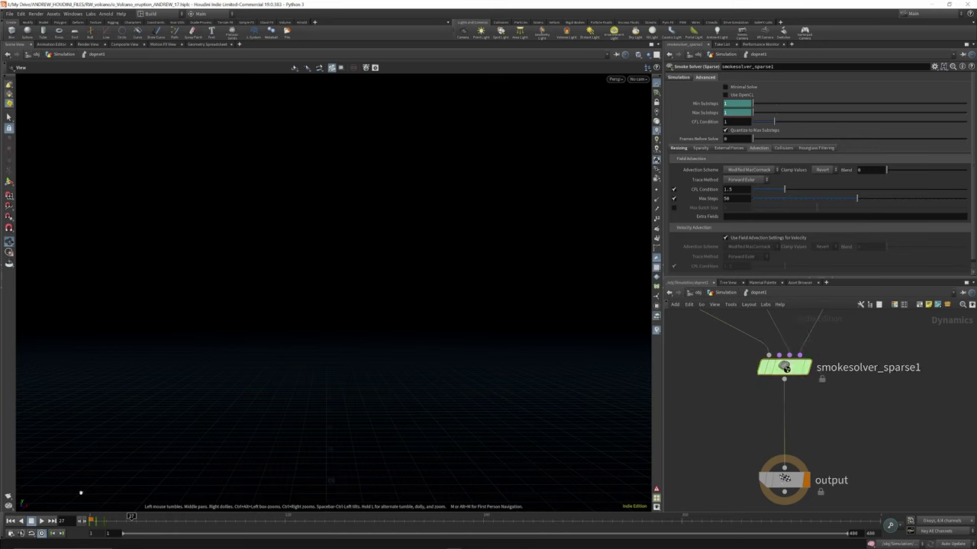
{"action": "left_click", "coordinate": [10, 521]}
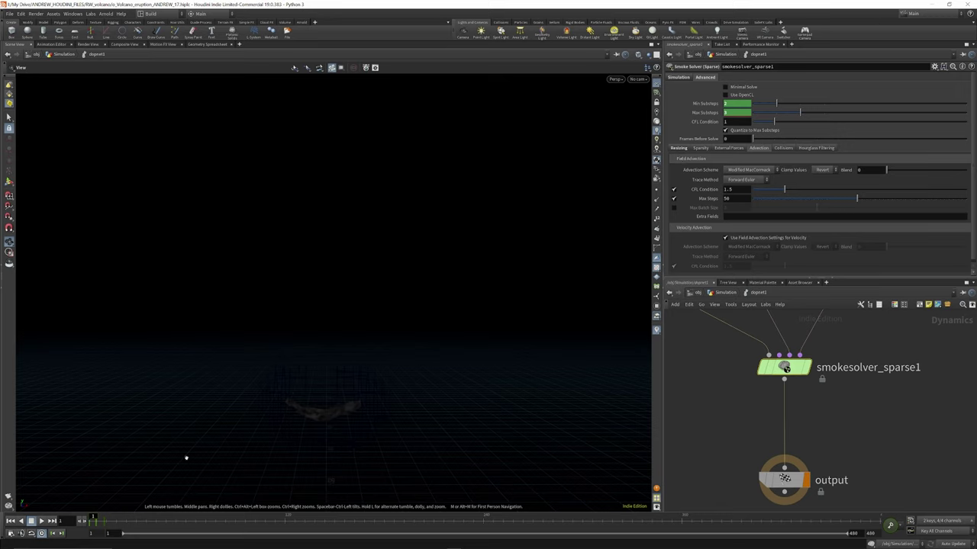
{"action": "key", "text": "Up"}
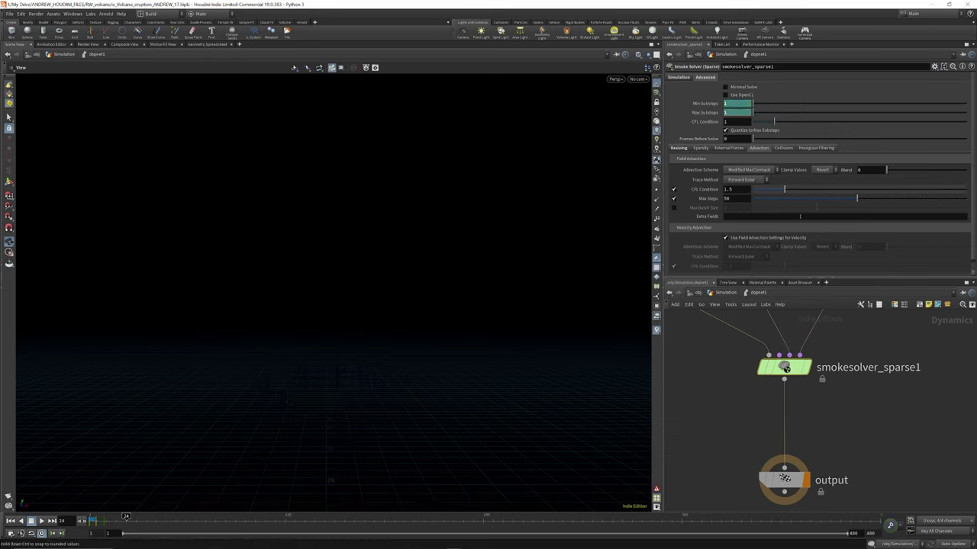
Return to the Simulation network and review dopnet1's simulation settings alongside dopio1's DOP import settings.
{"action": "key", "text": "u"}
{"action": "key", "text": "Delete"}
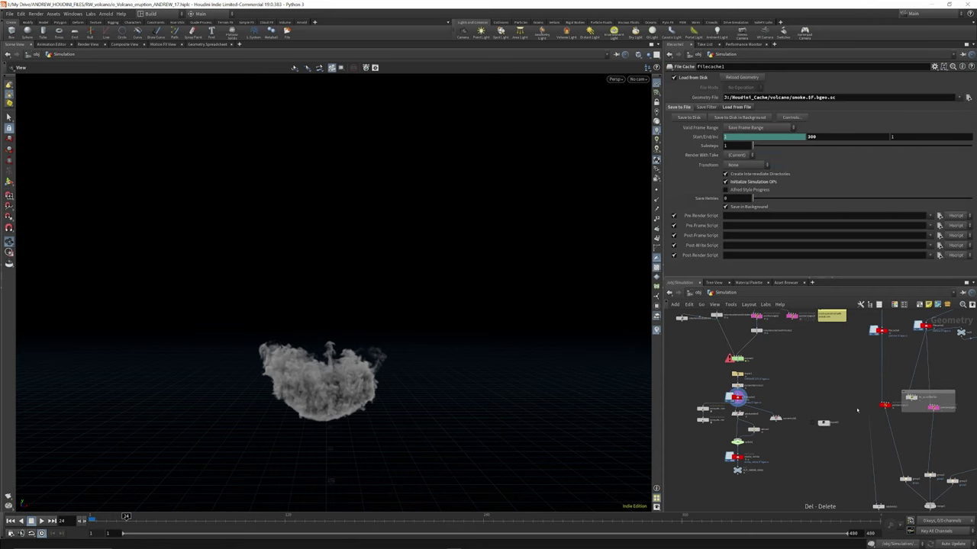
{"action": "scroll", "coordinate": [739, 368], "scroll_direction": "up", "scroll_amount": 2}
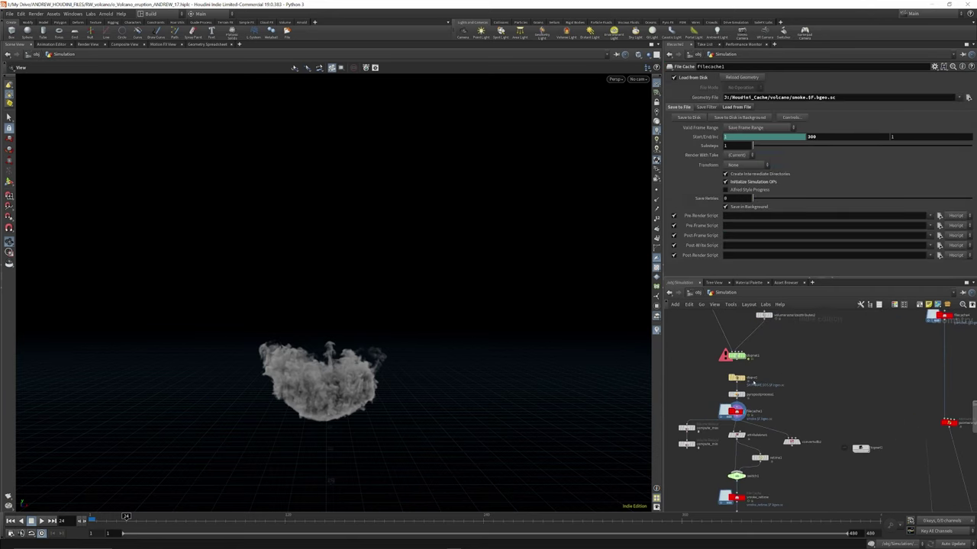
{"action": "scroll", "coordinate": [752, 384], "scroll_direction": "up", "scroll_amount": 2}
{"action": "left_click", "coordinate": [730, 349]}
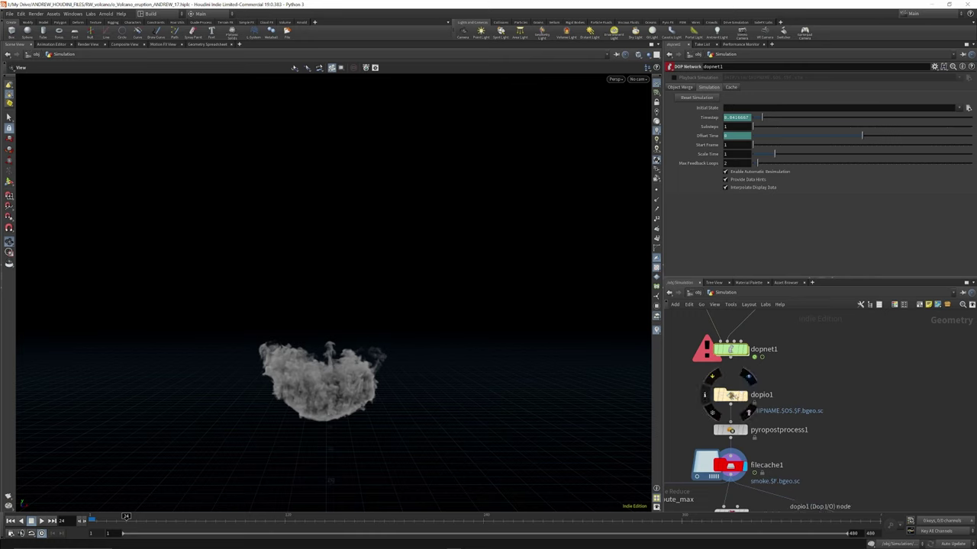
{"action": "left_click", "coordinate": [731, 396]}
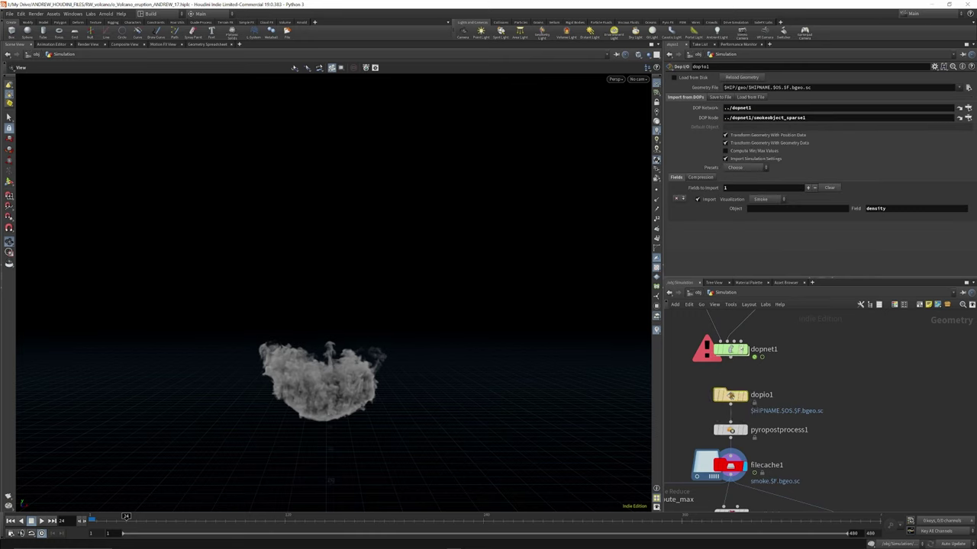
{"action": "left_click", "coordinate": [730, 349]}
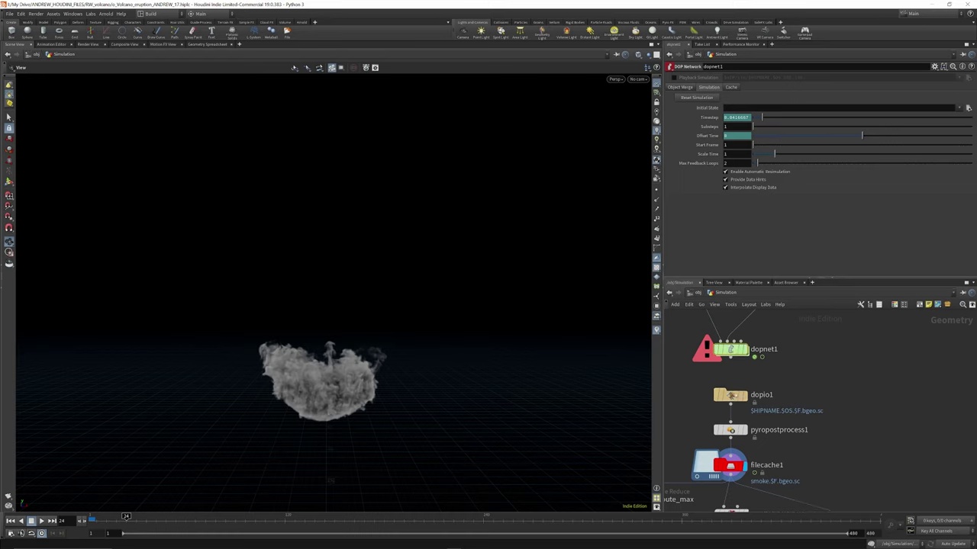
{"action": "left_click", "coordinate": [734, 396]}
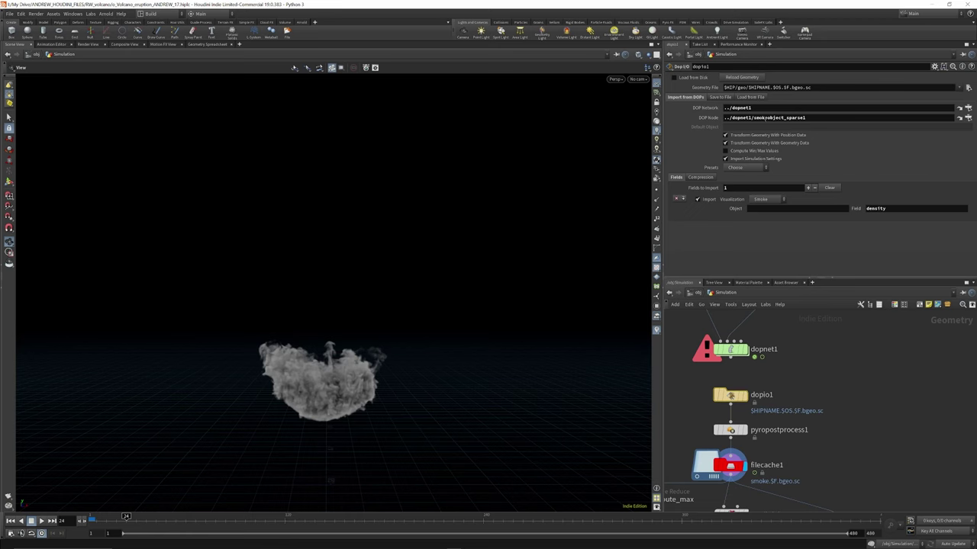
Copy the smokeobject_sparse1 node inside dopnet1 and return to the Simulation network.
{"action": "double_click", "coordinate": [730, 350]}
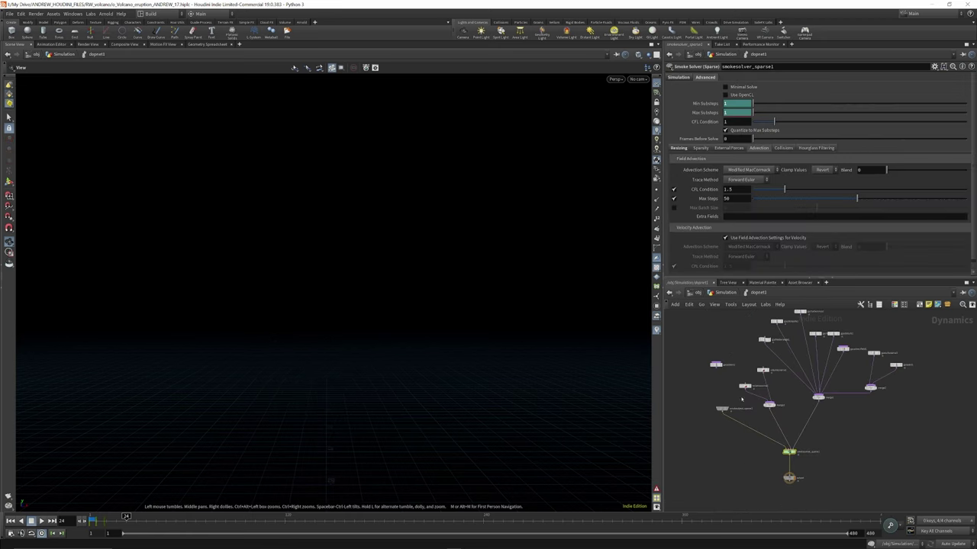
{"action": "scroll", "coordinate": [717, 422], "scroll_direction": "up", "scroll_amount": 3}
{"action": "left_click", "coordinate": [691, 423]}
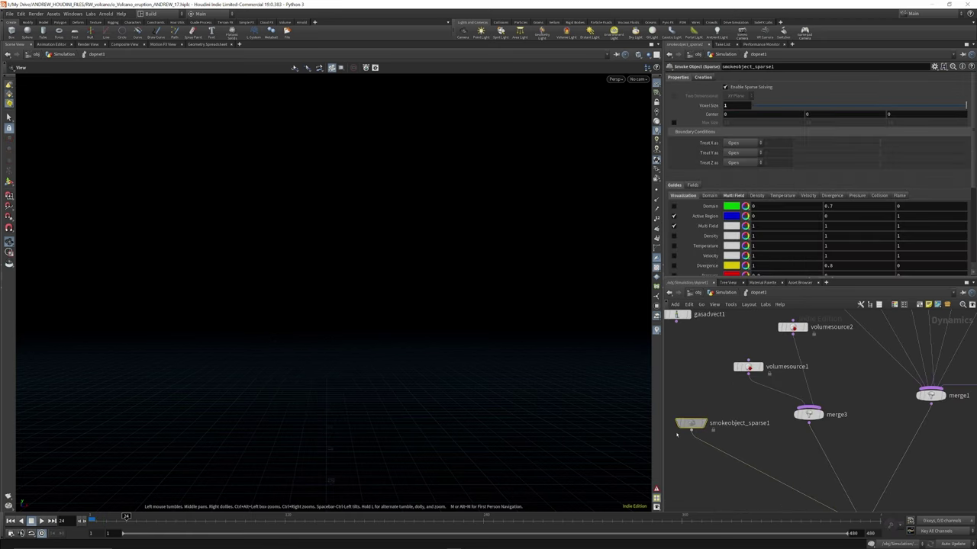
{"action": "key", "text": "alt+c"}
{"action": "left_click", "coordinate": [725, 292]}
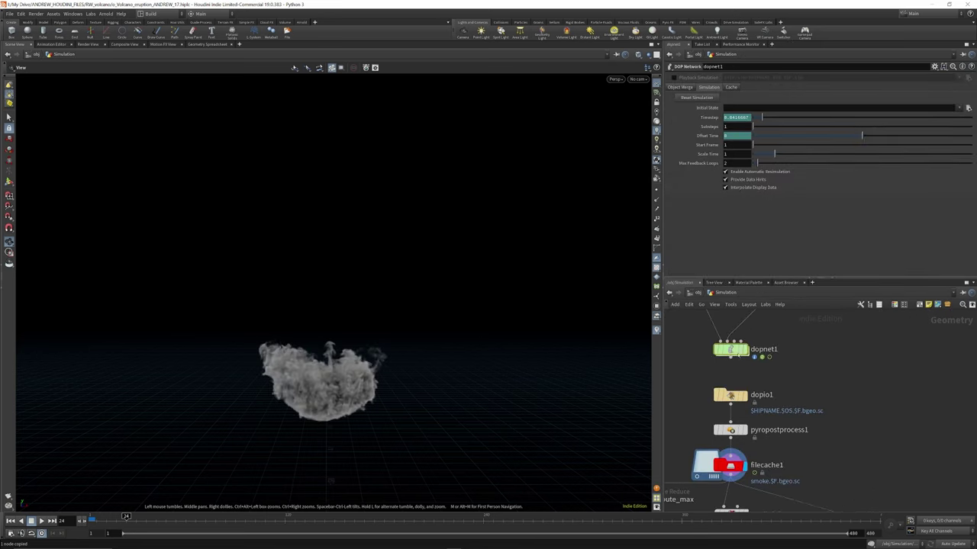
Replace dopio1's DOP Node path with the copied node's path, /obj/Simulation/dopnet1/smokeobject_sparse1.
{"action": "left_click", "coordinate": [725, 394]}
{"action": "left_click", "coordinate": [816, 118]}
{"action": "type", "text": "../dopnet1/smokeobject_sparse1"}
{"action": "left_click_drag", "start_coordinate": [817, 119], "coordinate": [619, 119]}
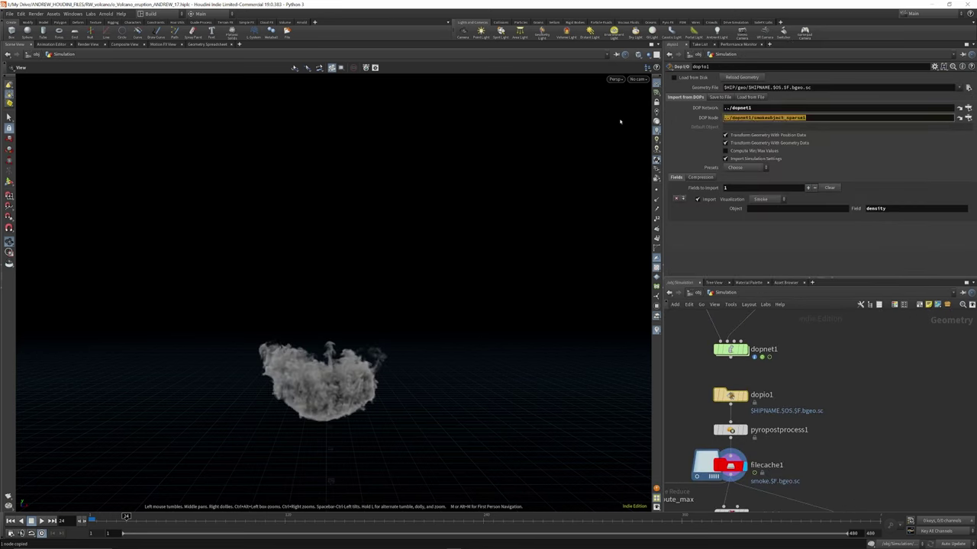
{"action": "type", "text": "/obj/Simulation/dopnet1/smokeobject_sparse1"}
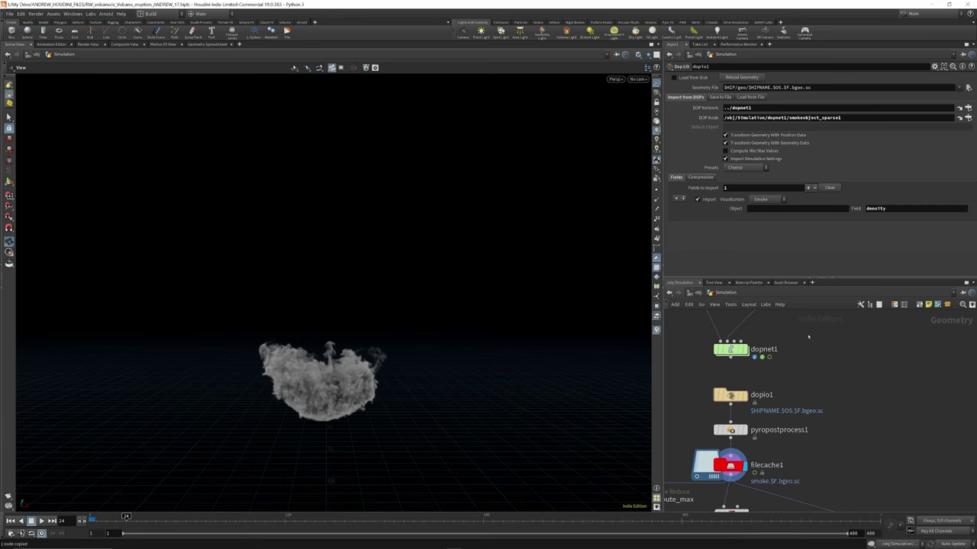
Review pyropostprocess1's look settings, covering smoke density scale, fire, fire color and shadow density.
{"action": "scroll", "coordinate": [843, 359], "scroll_direction": "down", "scroll_amount": 3}
{"action": "scroll", "coordinate": [756, 382], "scroll_direction": "up", "scroll_amount": 5}
{"action": "left_click", "coordinate": [756, 366]}
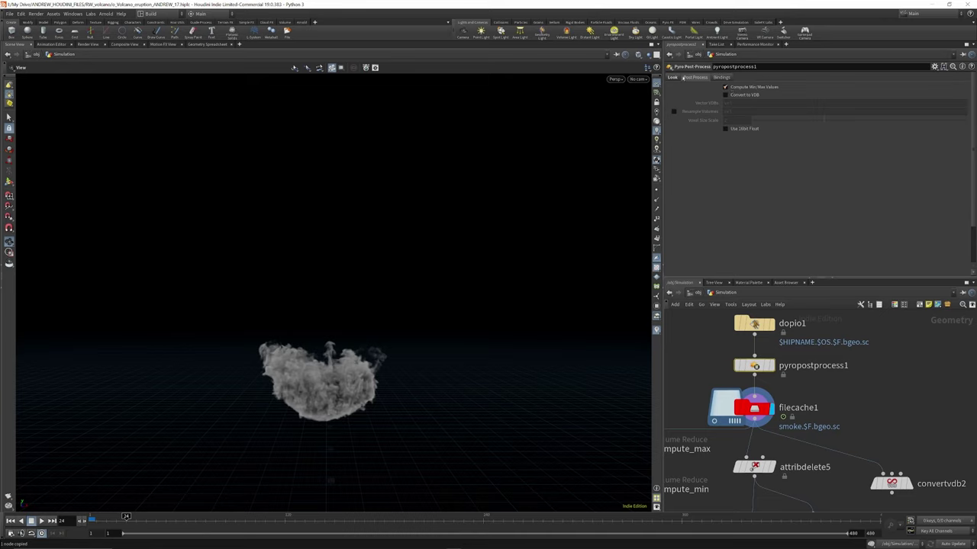
{"action": "left_click", "coordinate": [672, 77]}
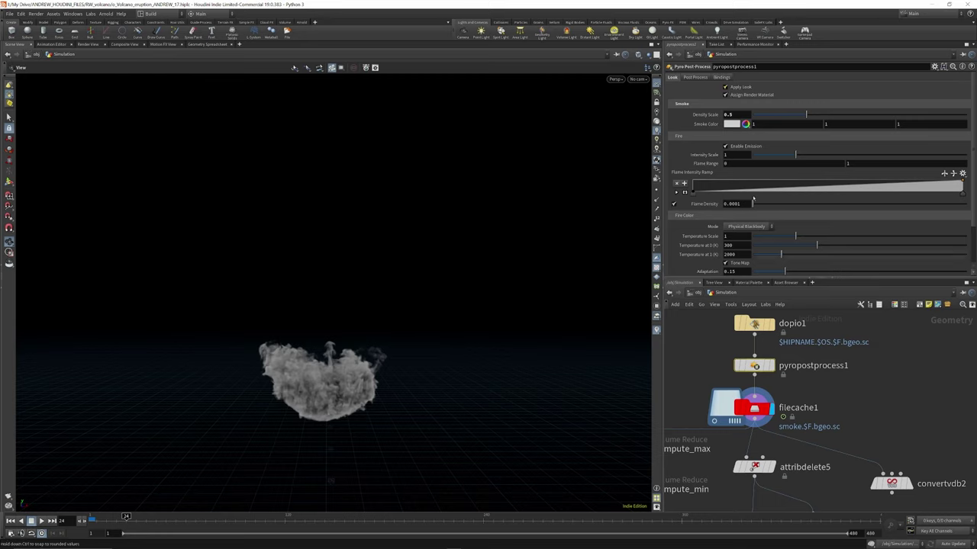
{"action": "scroll", "coordinate": [746, 119], "scroll_direction": "down", "scroll_amount": 1}
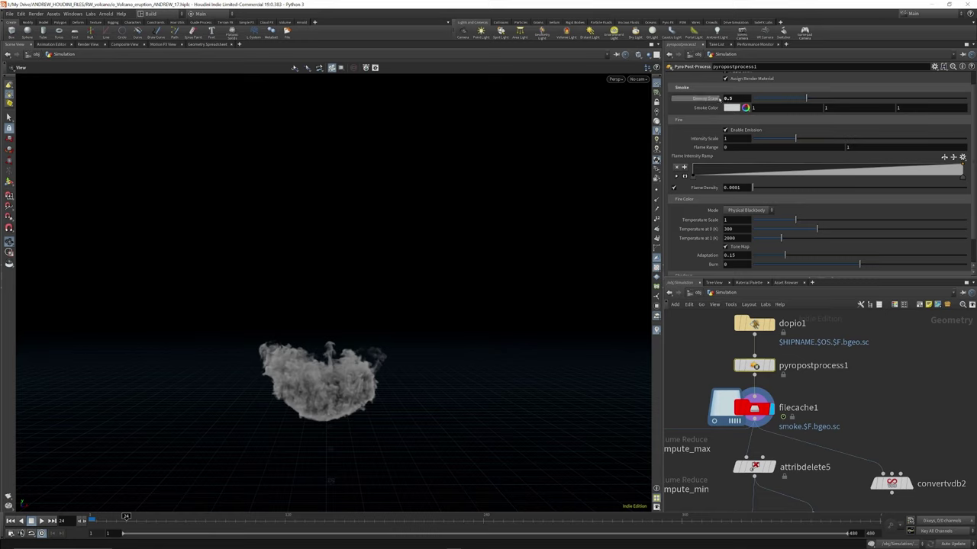
{"action": "scroll", "coordinate": [748, 165], "scroll_direction": "down", "scroll_amount": 2}
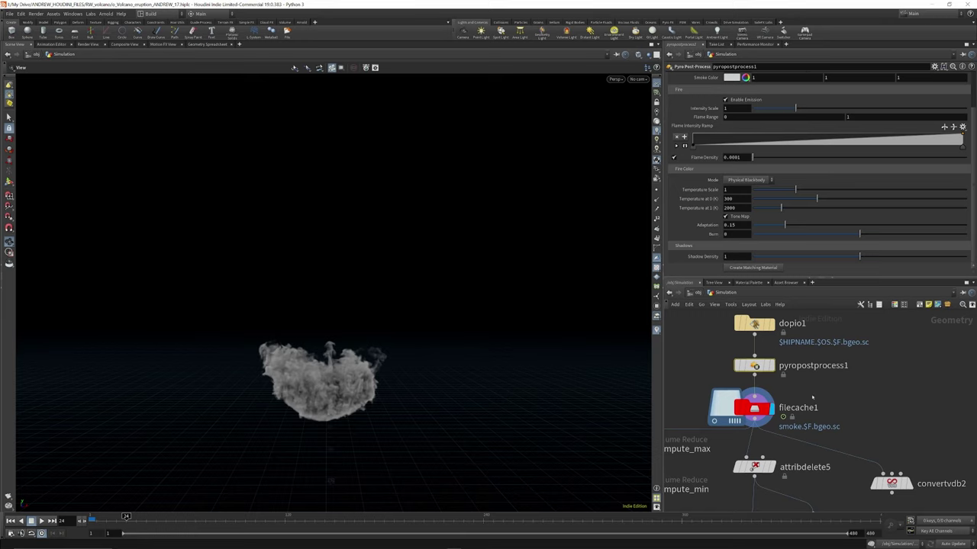
Check filecache1's smoke cache settings and display attribdelete5 while reviewing which attributes it deletes.
{"action": "scroll", "coordinate": [795, 365], "scroll_direction": "down", "scroll_amount": 3}
{"action": "scroll", "coordinate": [779, 412], "scroll_direction": "up", "scroll_amount": 3}
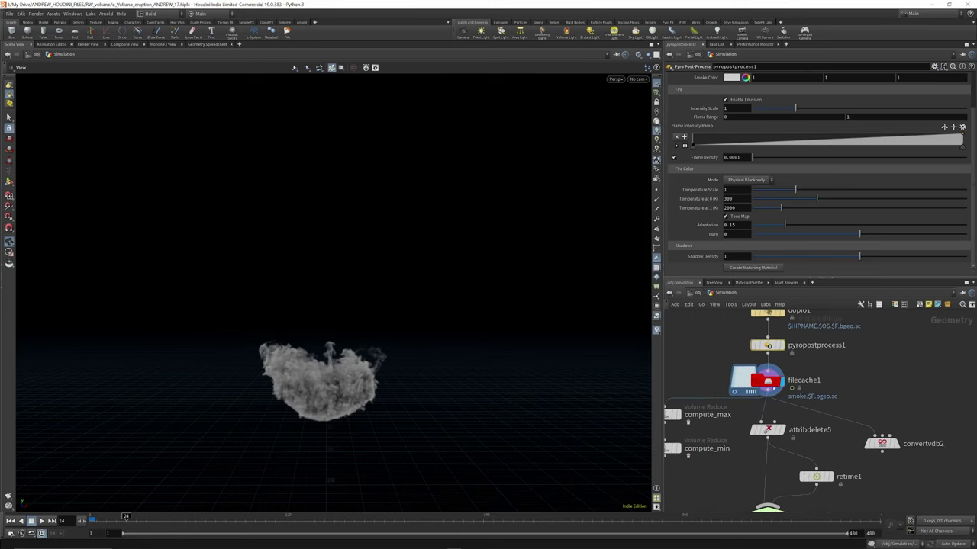
{"action": "left_click", "coordinate": [759, 381]}
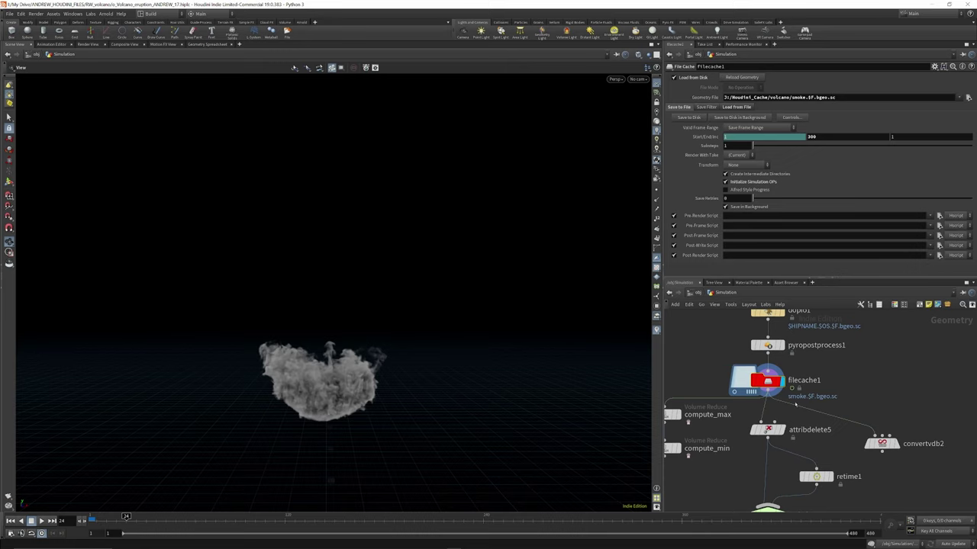
{"action": "scroll", "coordinate": [778, 333], "scroll_direction": "down", "scroll_amount": 5}
{"action": "scroll", "coordinate": [781, 371], "scroll_direction": "up", "scroll_amount": 4}
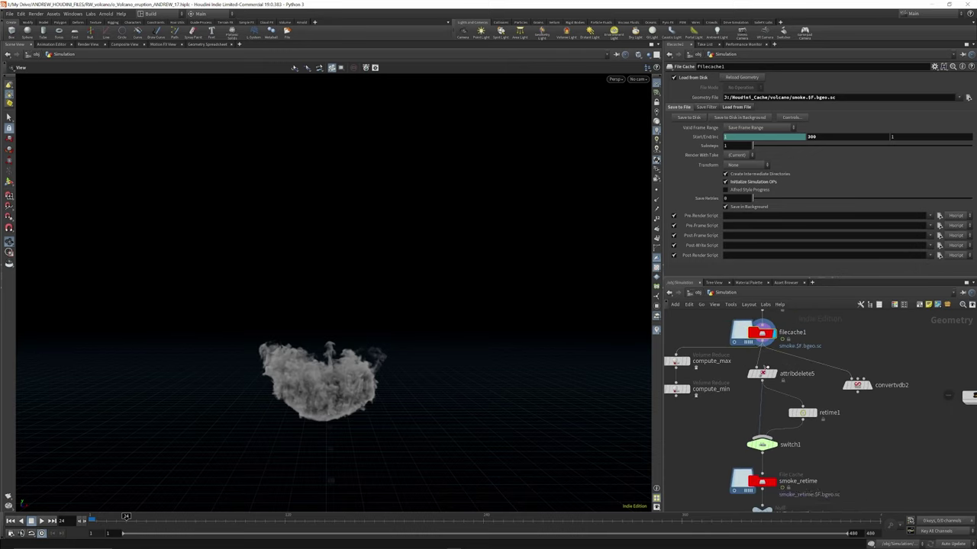
{"action": "left_click", "coordinate": [762, 372]}
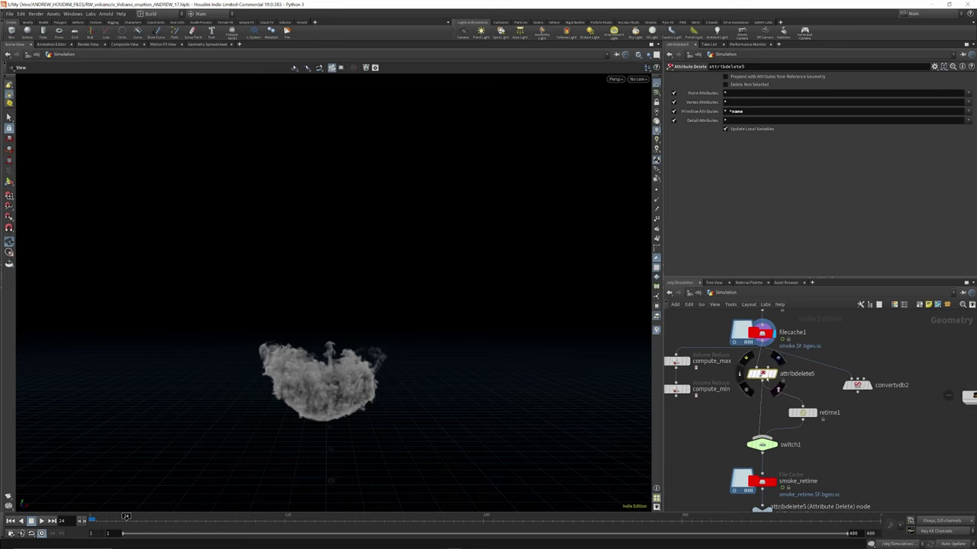
{"action": "mouse_move", "coordinate": [762, 373]}
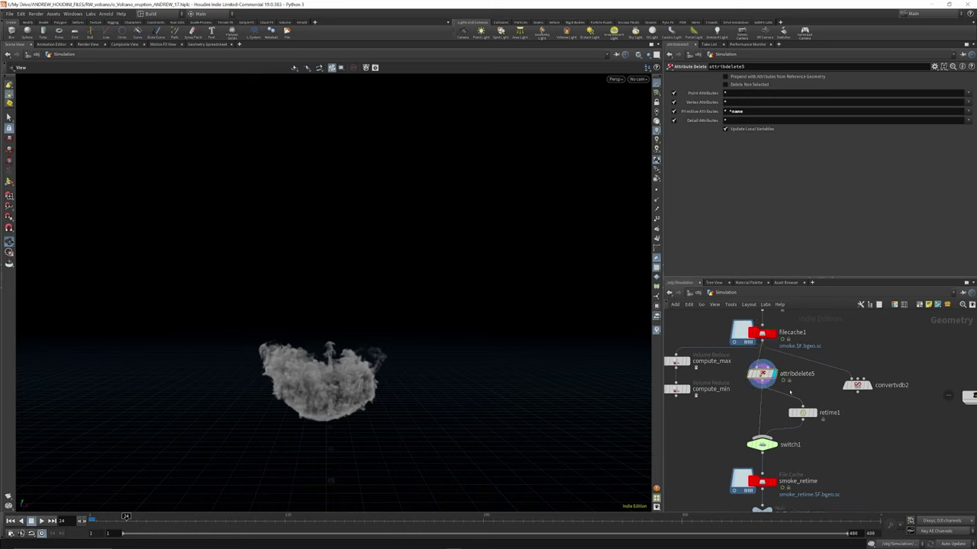
Display retime1's output in the viewport and review its speed, frame range and interpolation settings.
{"action": "scroll", "coordinate": [785, 358], "scroll_direction": "down", "scroll_amount": 3}
{"action": "scroll", "coordinate": [810, 398], "scroll_direction": "up", "scroll_amount": 7}
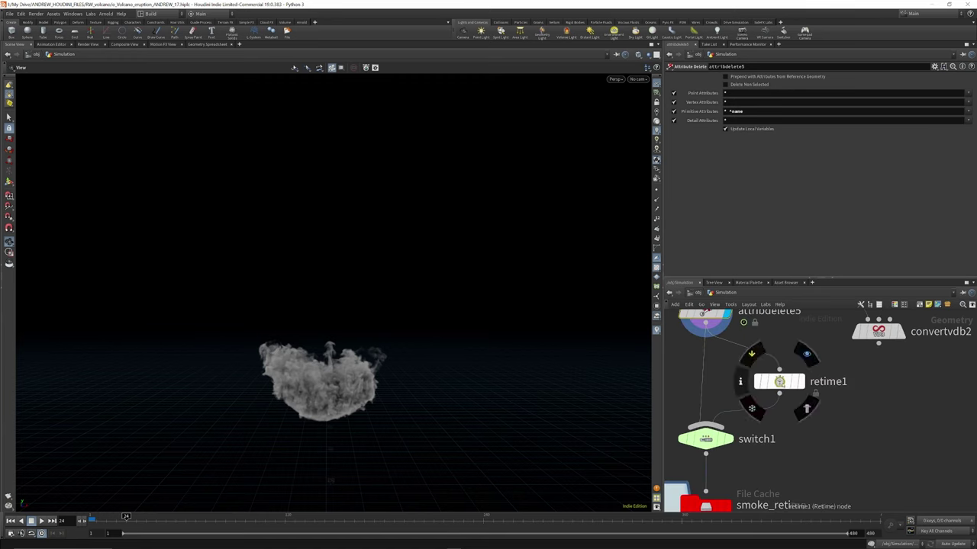
{"action": "left_click", "coordinate": [778, 381]}
{"action": "left_click", "coordinate": [806, 354]}
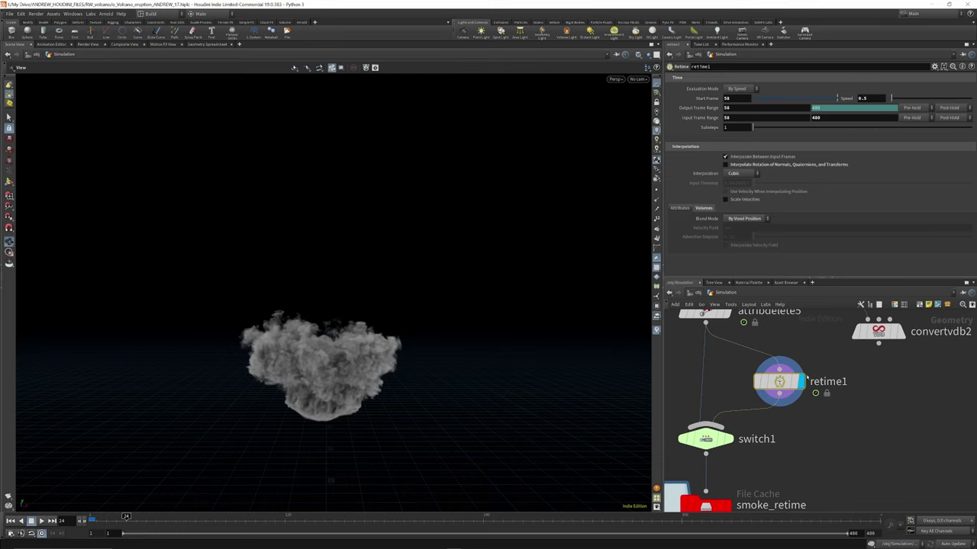
Inspect switch1's Select Input expression for choosing between attribdelete5 and retime1.
{"action": "scroll", "coordinate": [790, 377], "scroll_direction": "down", "scroll_amount": 4}
{"action": "scroll", "coordinate": [773, 403], "scroll_direction": "up", "scroll_amount": 4}
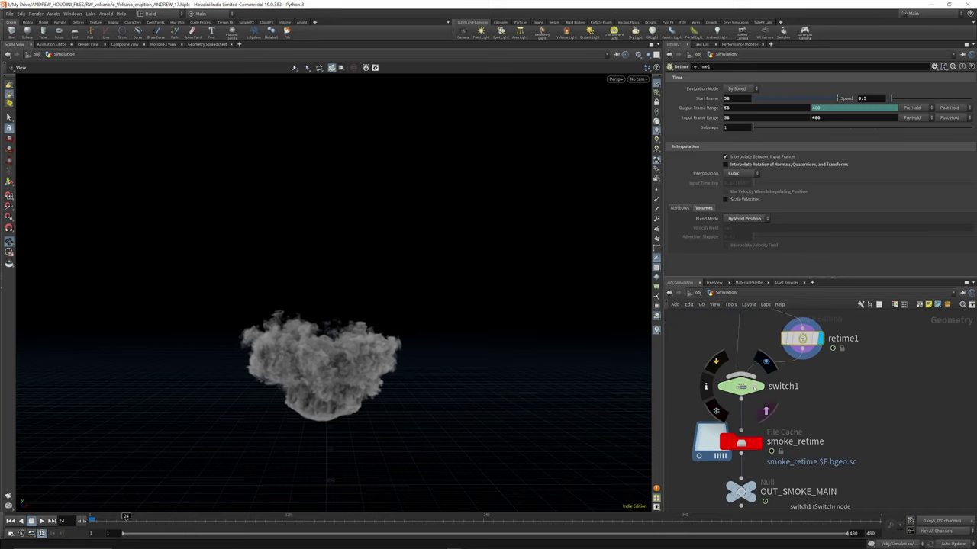
{"action": "left_click", "coordinate": [741, 386]}
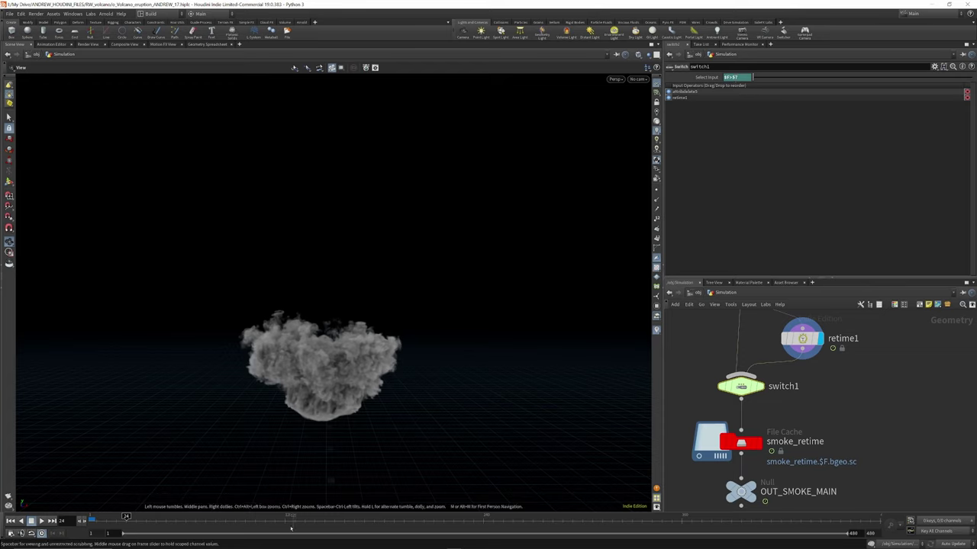
Check how switch1's Select Input expression evaluates at different frames by scrubbing the timeline between about frames 50 and 70.
{"action": "left_click", "coordinate": [202, 517]}
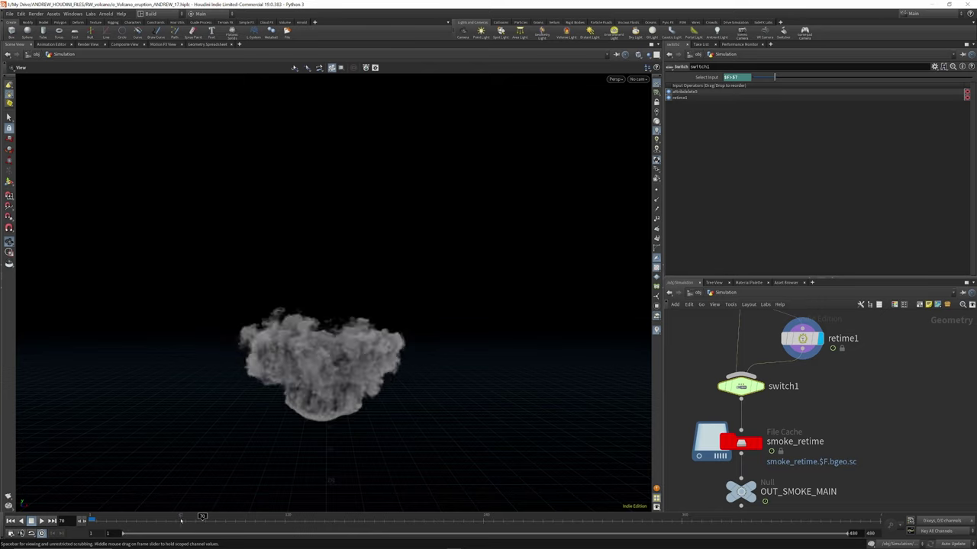
{"action": "left_click", "coordinate": [709, 78]}
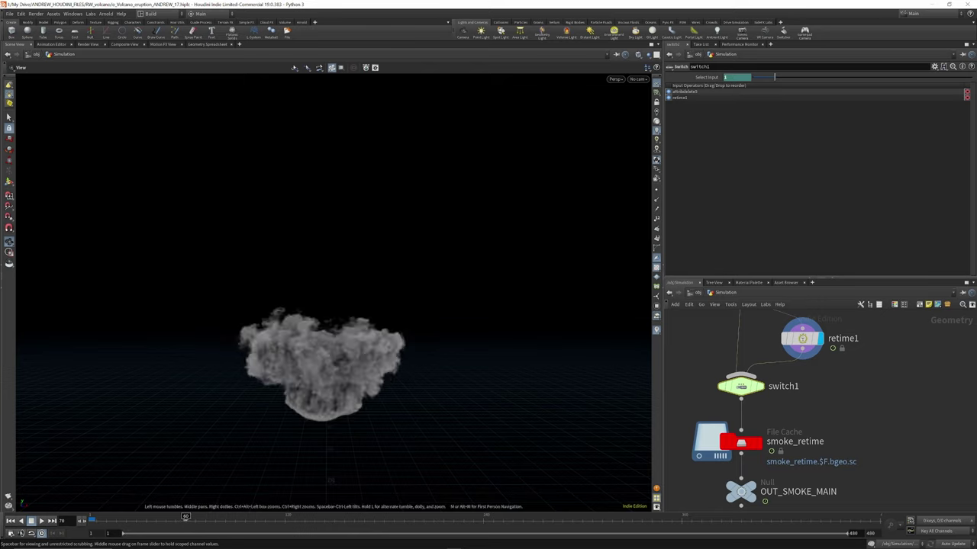
{"action": "left_click", "coordinate": [170, 518]}
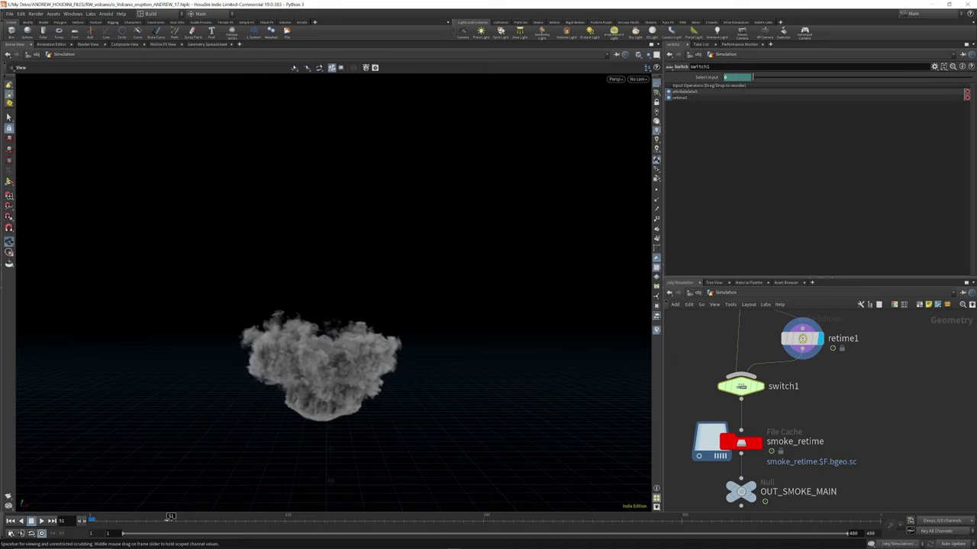
{"action": "left_click", "coordinate": [160, 517]}
{"action": "left_click_drag", "start_coordinate": [160, 517], "coordinate": [176, 518]}
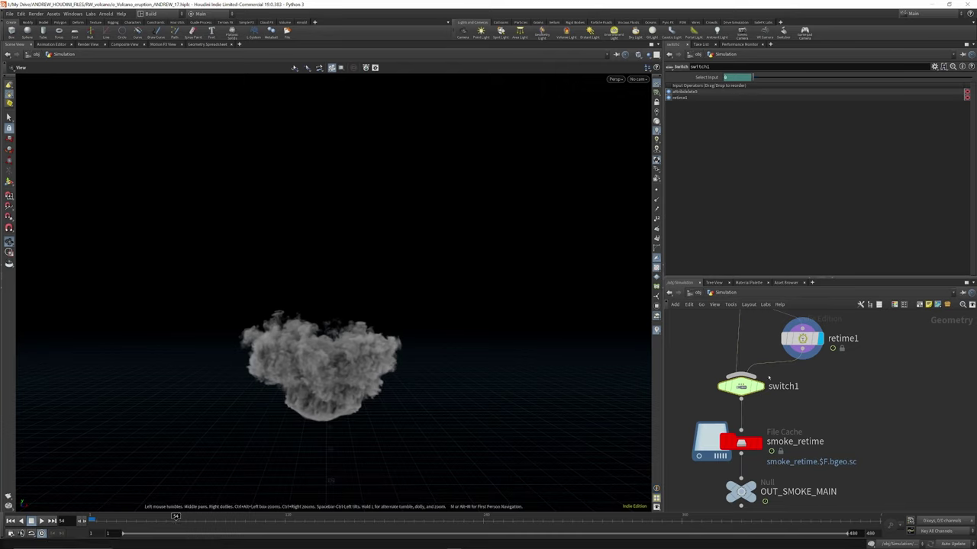
Display the smoke_retime cache and review its file settings and the cached smoke at frames 50 and 70.
{"action": "scroll", "coordinate": [832, 350], "scroll_direction": "down", "scroll_amount": 2}
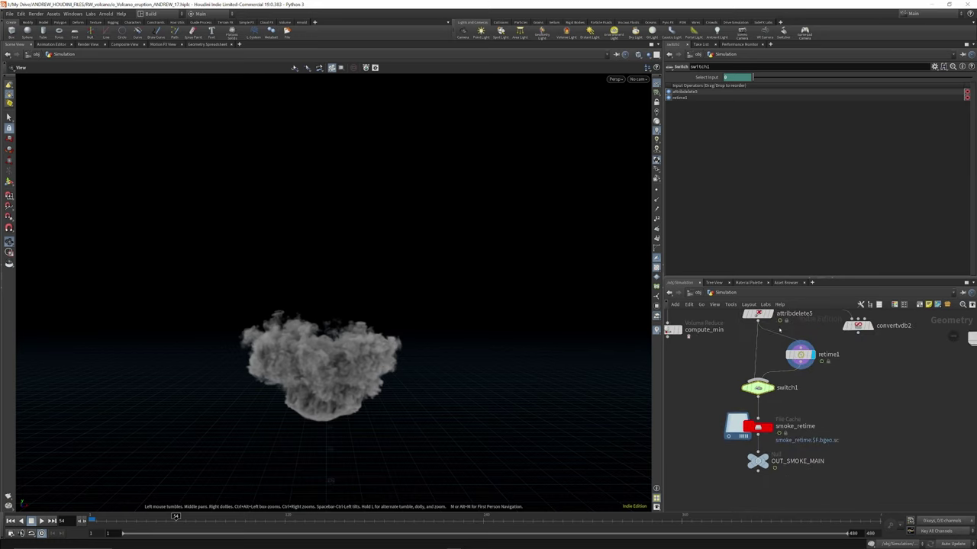
{"action": "left_click_drag", "start_coordinate": [723, 370], "coordinate": [787, 397]}
{"action": "left_click", "coordinate": [757, 427]}
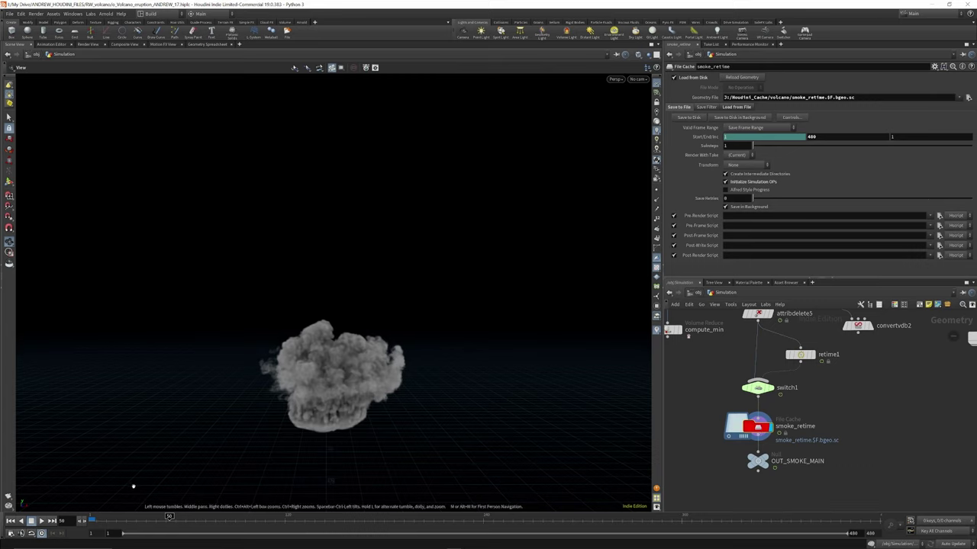
{"action": "scroll", "coordinate": [768, 461], "scroll_direction": "up", "scroll_amount": 3}
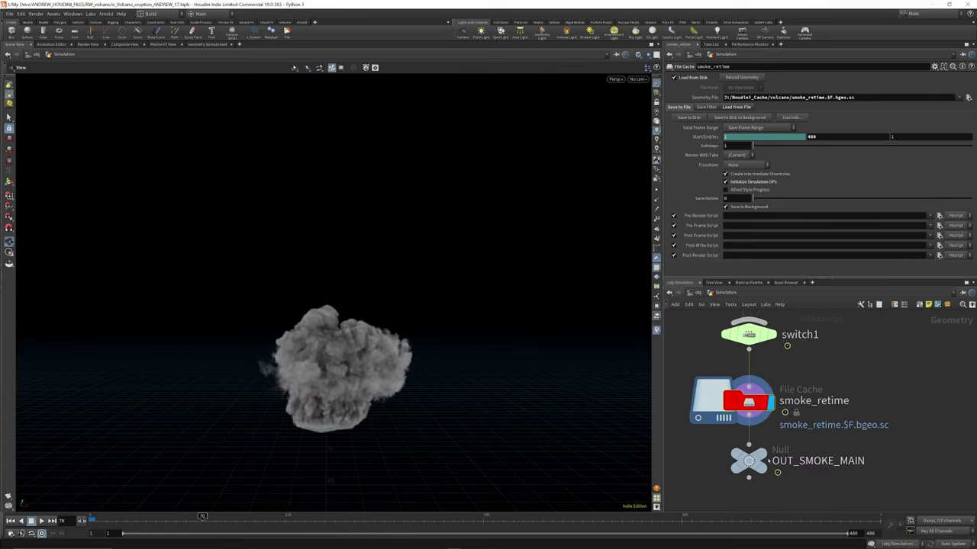
Move the whole smoke branch away from the other branches, and place attribdelete1 back near the node above it.
{"action": "scroll", "coordinate": [772, 456], "scroll_direction": "down", "scroll_amount": 5}
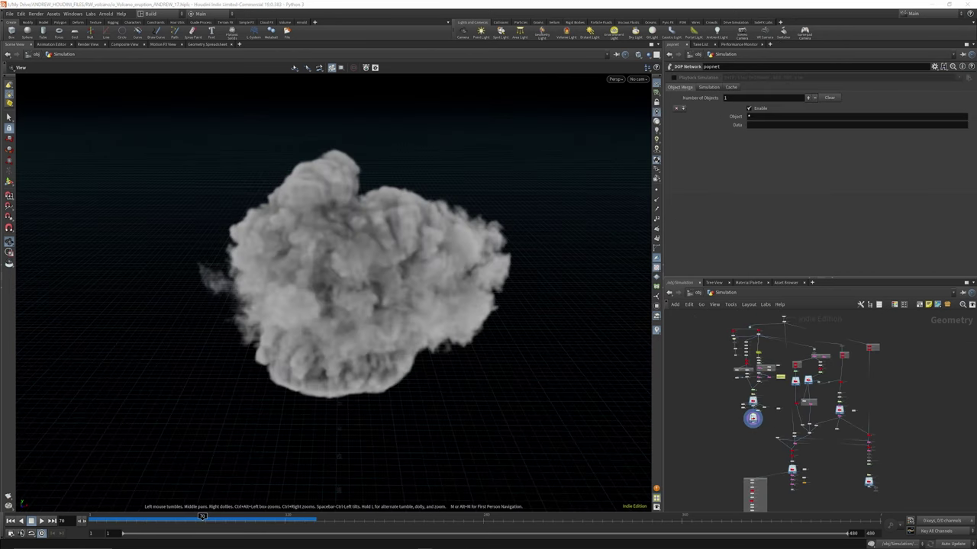
{"action": "scroll", "coordinate": [752, 417], "scroll_direction": "up", "scroll_amount": 5}
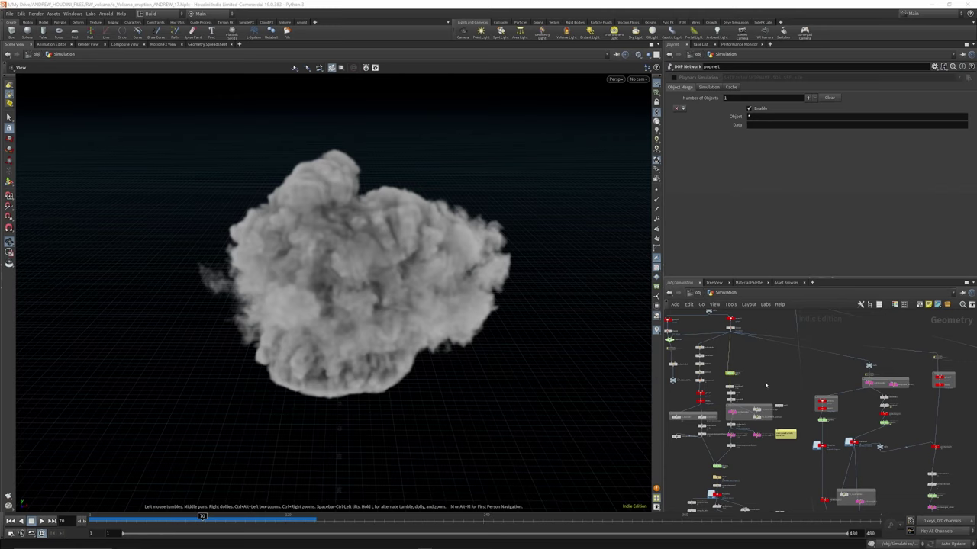
{"action": "scroll", "coordinate": [776, 365], "scroll_direction": "down", "scroll_amount": 4}
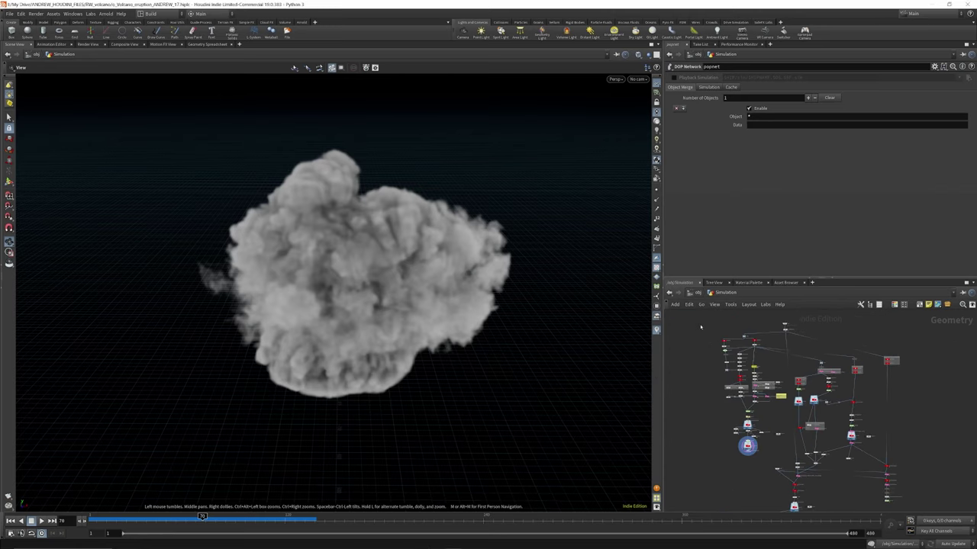
{"action": "left_click_drag", "start_coordinate": [699, 326], "coordinate": [723, 434]}
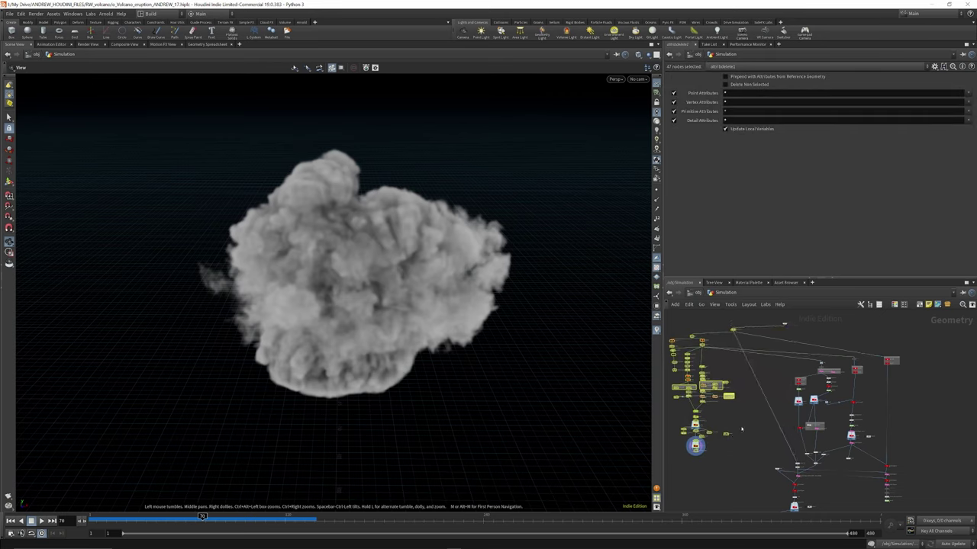
{"action": "left_click", "coordinate": [738, 372]}
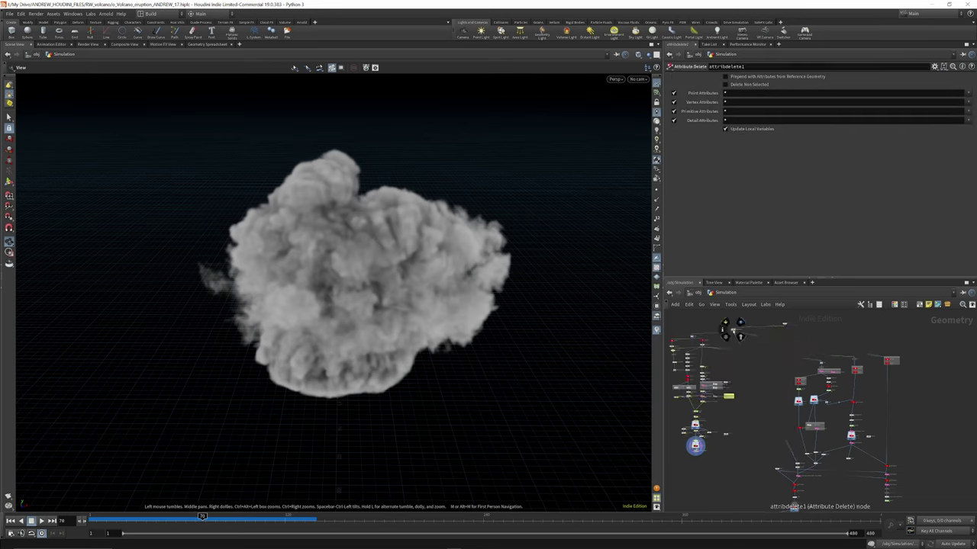
{"action": "left_click_drag", "start_coordinate": [733, 330], "coordinate": [782, 337]}
Trace the links between the smoke branch and the neighbouring branches, and display blast20's geometry in the viewport.
{"action": "scroll", "coordinate": [694, 444], "scroll_direction": "up", "scroll_amount": 4}
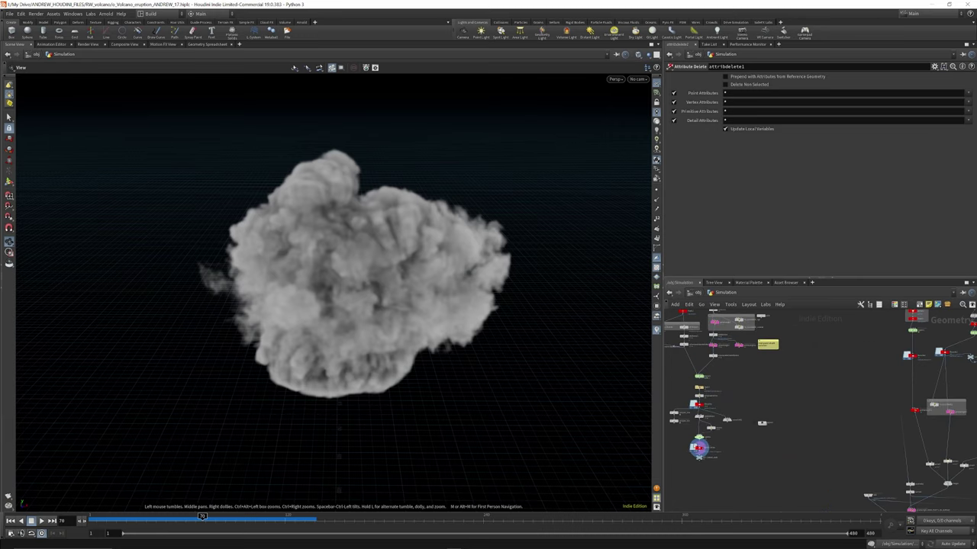
{"action": "scroll", "coordinate": [694, 441], "scroll_direction": "down", "scroll_amount": 2}
{"action": "scroll", "coordinate": [791, 331], "scroll_direction": "up", "scroll_amount": 6}
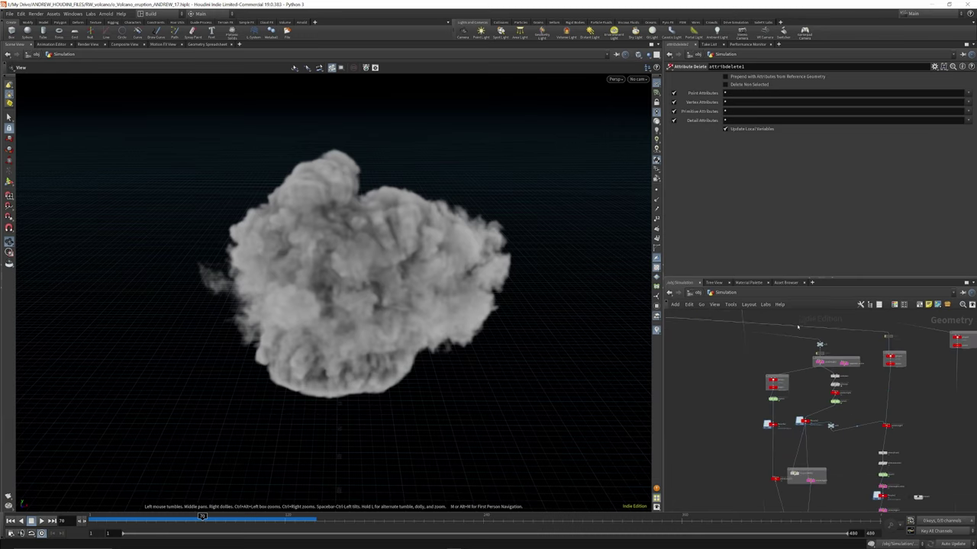
{"action": "scroll", "coordinate": [819, 395], "scroll_direction": "down", "scroll_amount": 5}
{"action": "scroll", "coordinate": [843, 410], "scroll_direction": "up", "scroll_amount": 6}
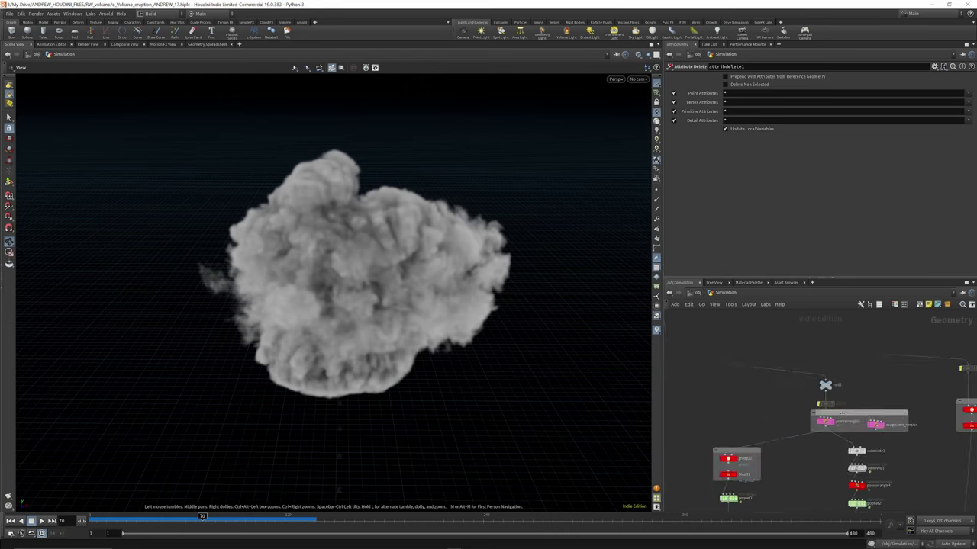
{"action": "scroll", "coordinate": [830, 425], "scroll_direction": "down", "scroll_amount": 6}
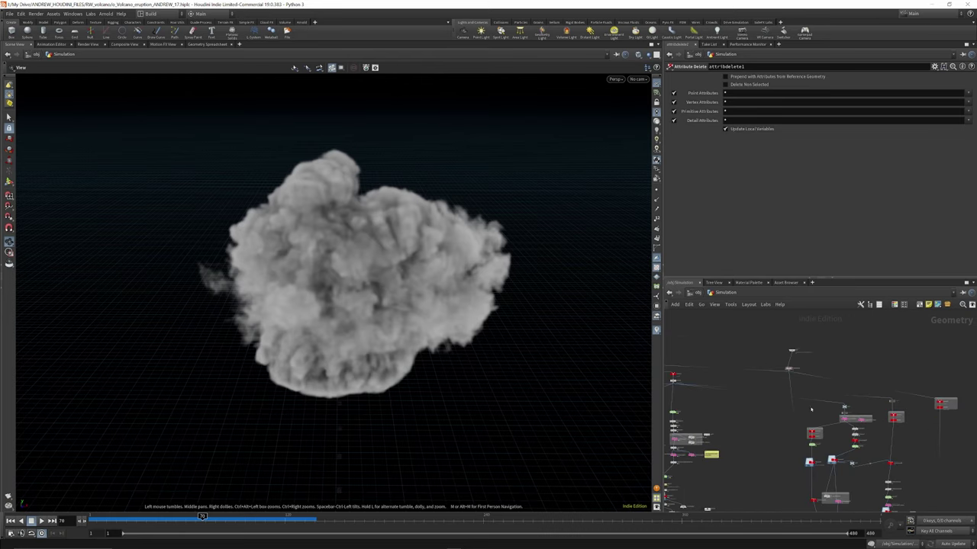
{"action": "scroll", "coordinate": [684, 384], "scroll_direction": "down", "scroll_amount": 3}
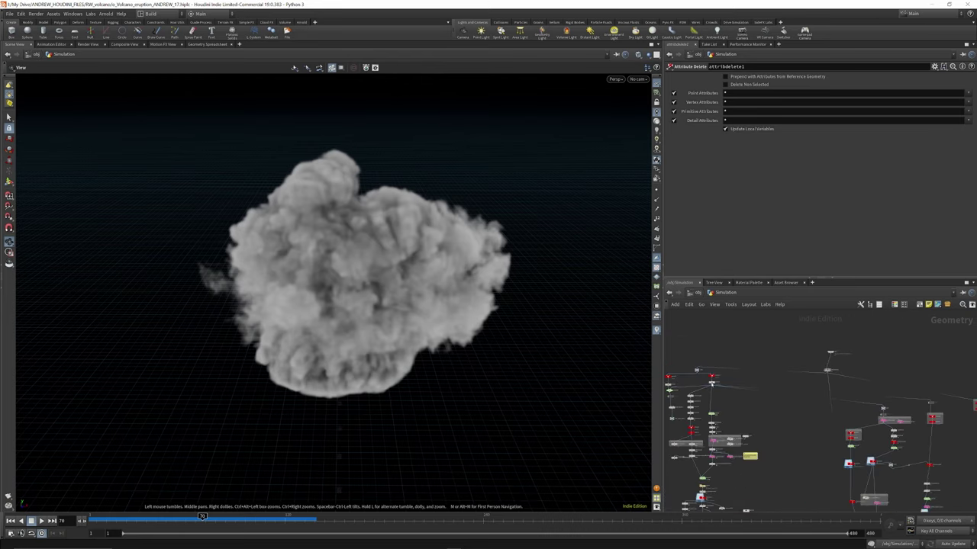
{"action": "mouse_move", "coordinate": [710, 381]}
{"action": "scroll", "coordinate": [716, 386], "scroll_direction": "up", "scroll_amount": 3}
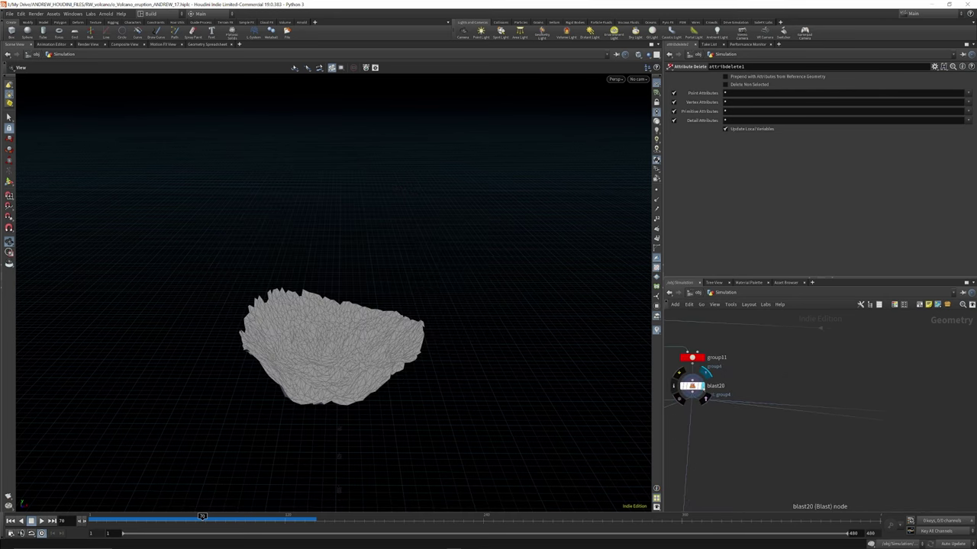
{"action": "left_click", "coordinate": [707, 377]}
Follow the null into the next branch and review pointwrangle3's VEX code for the upward velocity, with its result displayed.
{"action": "scroll", "coordinate": [703, 388], "scroll_direction": "down", "scroll_amount": 3}
{"action": "scroll", "coordinate": [872, 411], "scroll_direction": "up", "scroll_amount": 6}
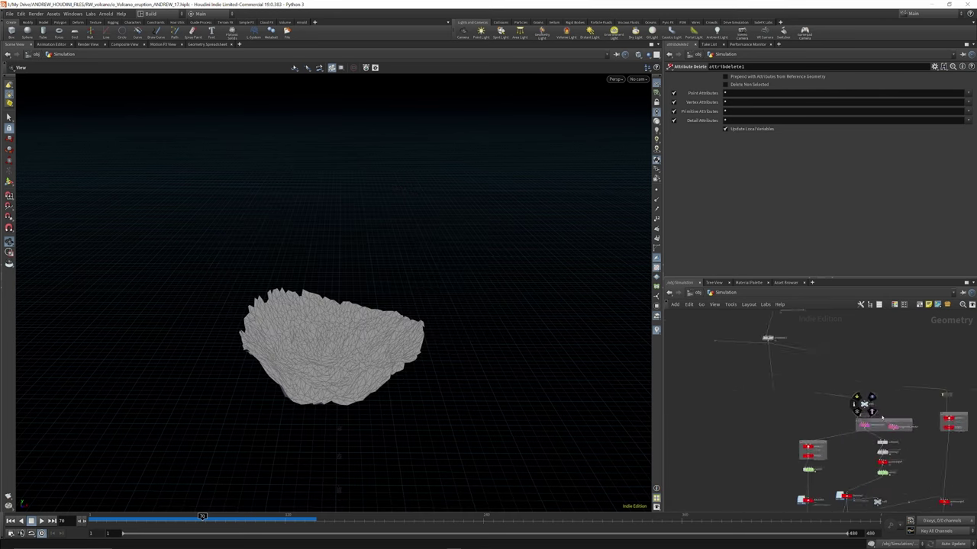
{"action": "scroll", "coordinate": [830, 385], "scroll_direction": "down", "scroll_amount": 2}
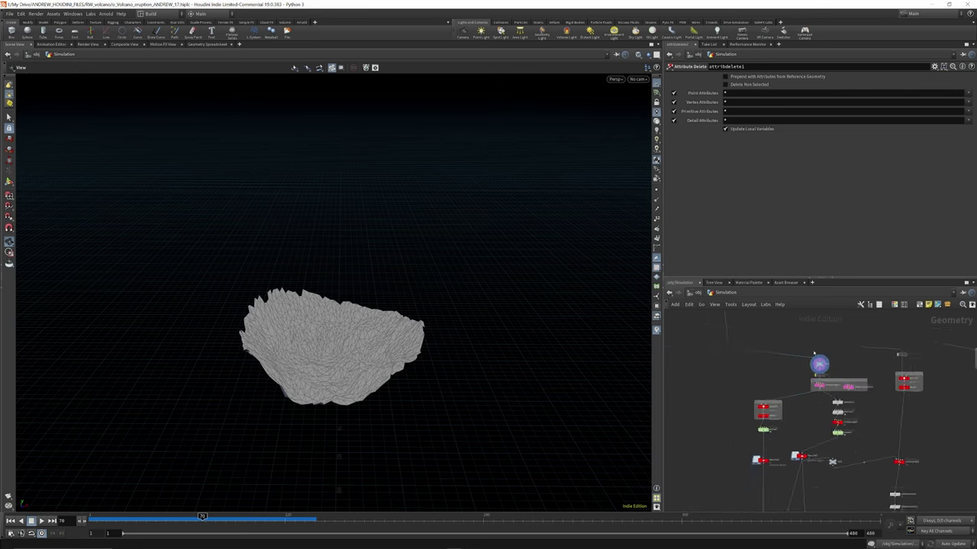
{"action": "scroll", "coordinate": [832, 391], "scroll_direction": "up", "scroll_amount": 3}
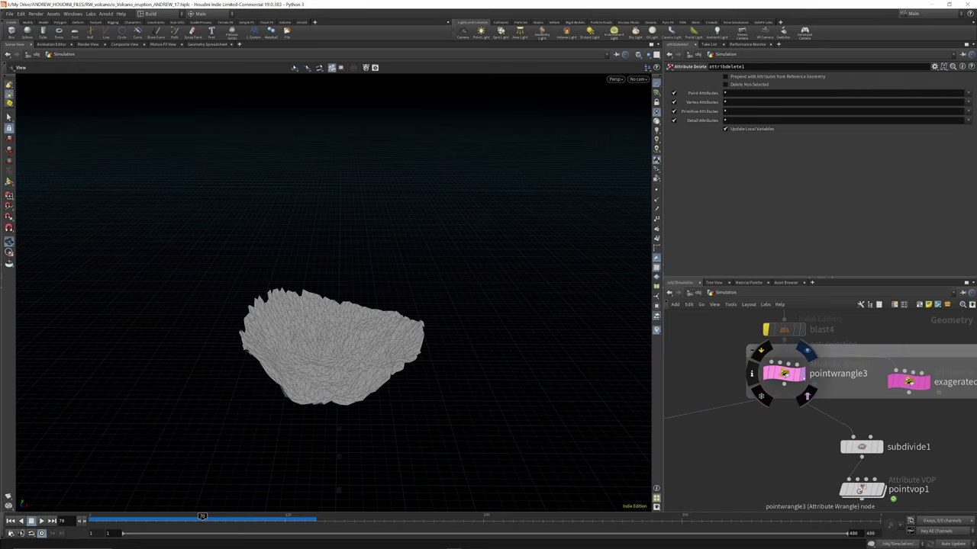
{"action": "left_click", "coordinate": [784, 373]}
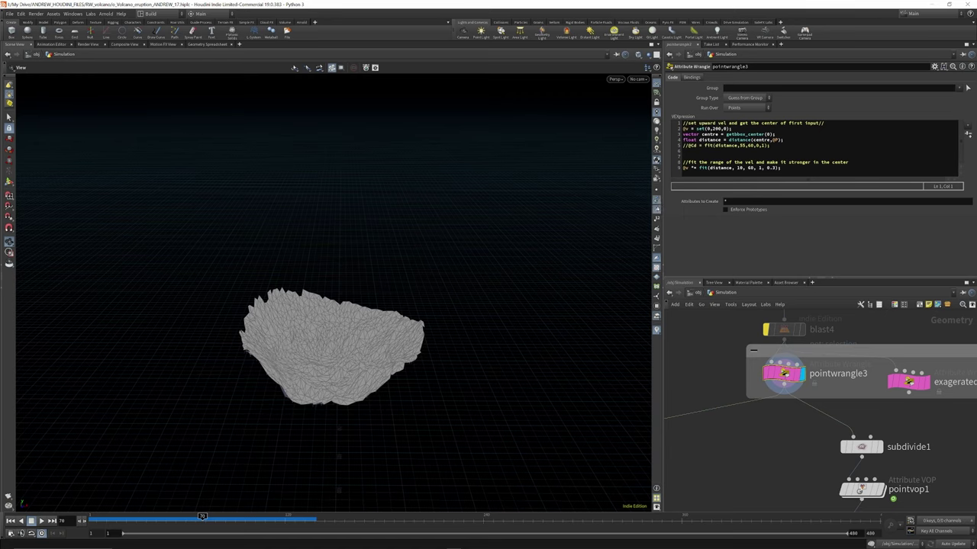
{"action": "left_click_drag", "start_coordinate": [347, 381], "coordinate": [346, 332]}
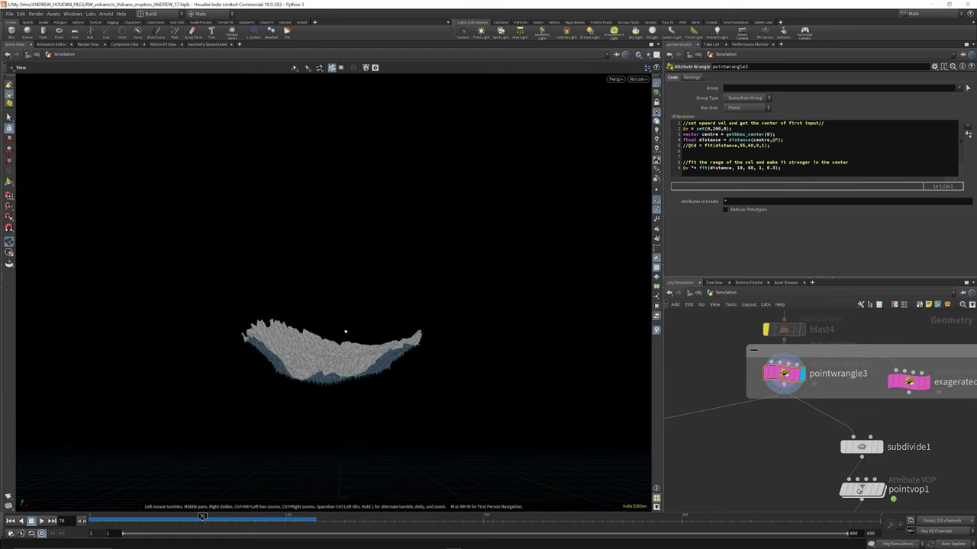
Display exagerated_version and examine its velocity trails on the crater geometry from above and from the side.
{"action": "scroll", "coordinate": [757, 391], "scroll_direction": "down", "scroll_amount": 3}
{"action": "scroll", "coordinate": [887, 380], "scroll_direction": "up", "scroll_amount": 3}
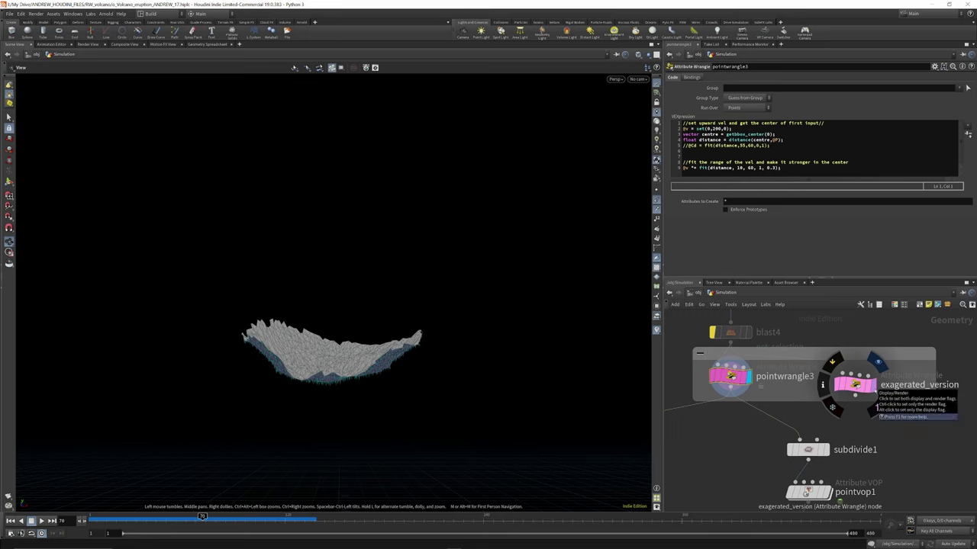
{"action": "left_click", "coordinate": [872, 357]}
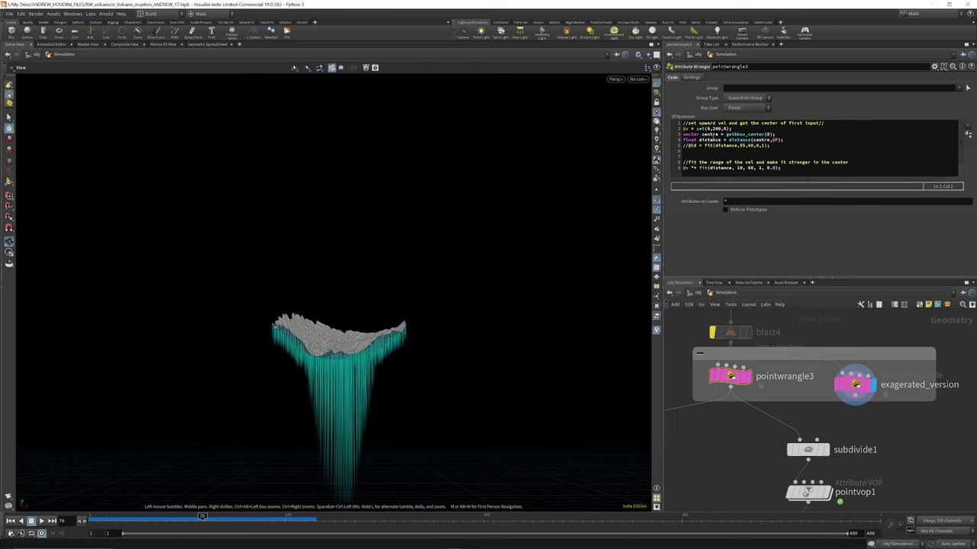
{"action": "left_click_drag", "start_coordinate": [355, 320], "coordinate": [348, 368]}
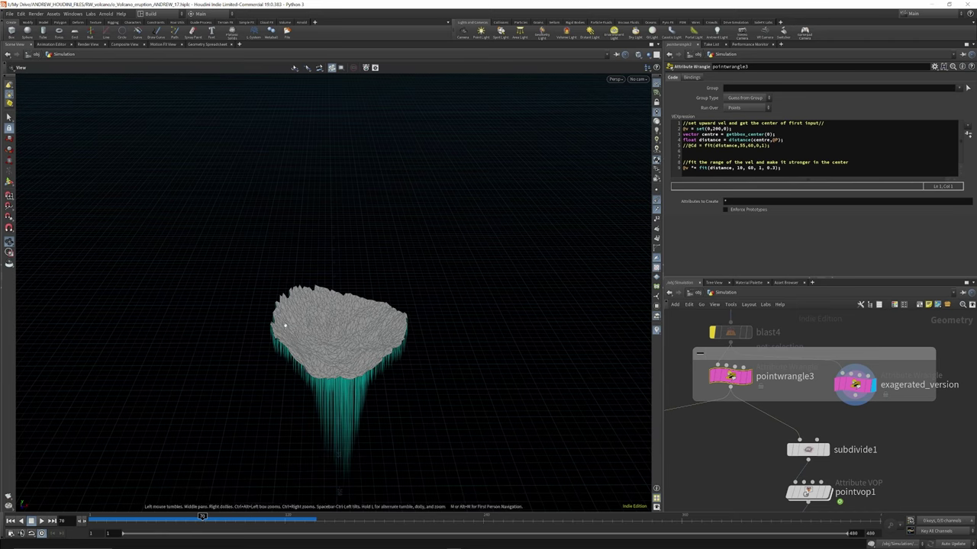
{"action": "left_click_drag", "start_coordinate": [286, 326], "coordinate": [306, 365]}
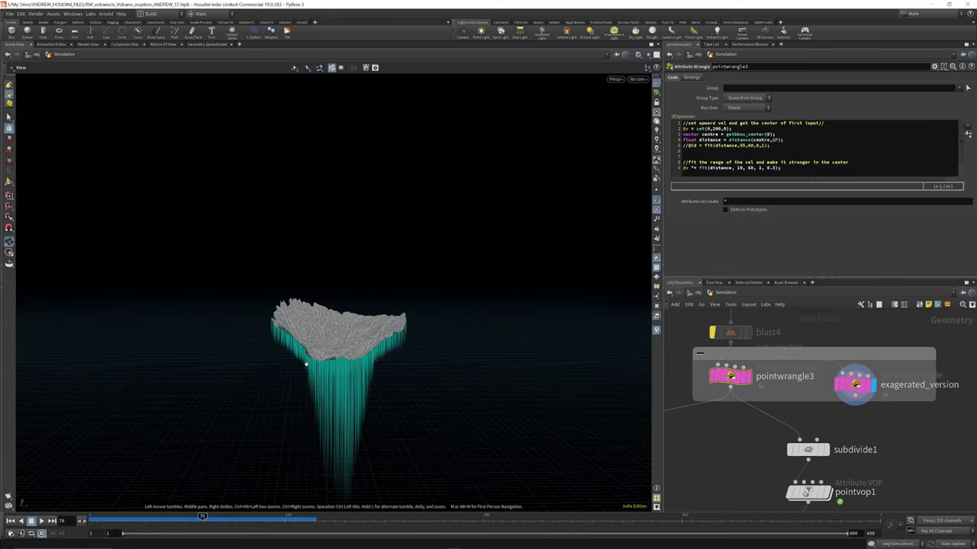
{"action": "left_click_drag", "start_coordinate": [436, 270], "coordinate": [433, 256]}
Compare the distance fit line in exagerated_version with the one in pointwrangle3, displaying each wrangle's velocity trails in turn.
{"action": "left_click", "coordinate": [849, 383]}
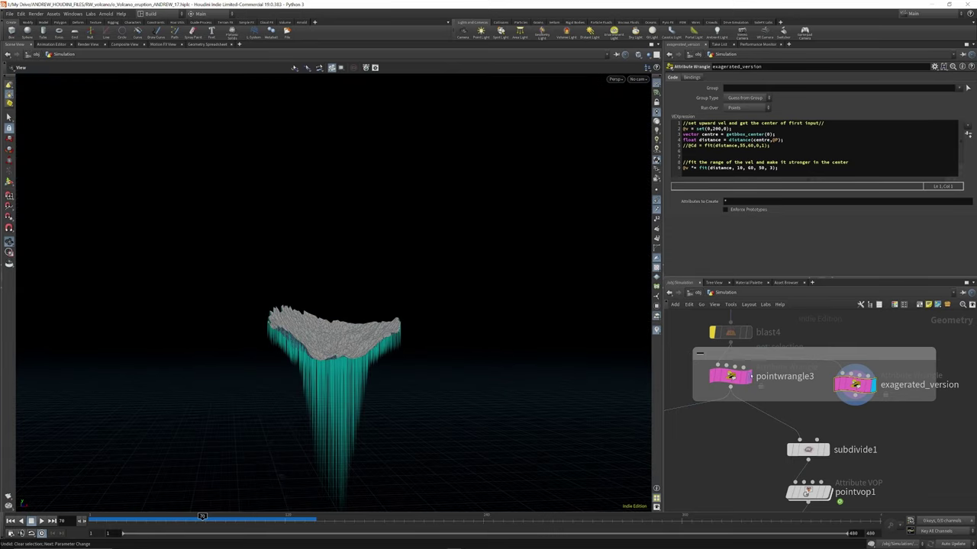
{"action": "key", "text": "ctrl+z"}
{"action": "left_click", "coordinate": [854, 384]}
{"action": "left_click", "coordinate": [764, 168]}
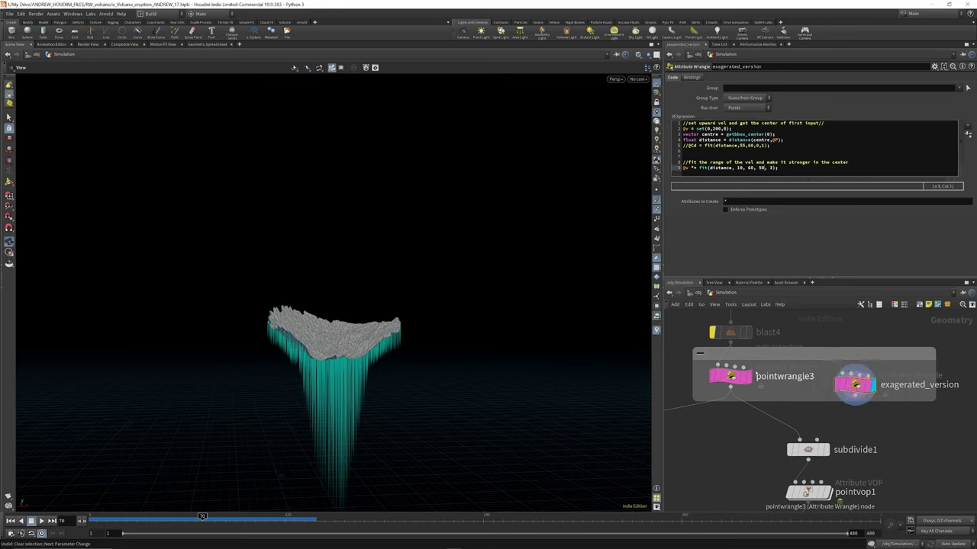
{"action": "left_click", "coordinate": [753, 354]}
{"action": "left_click", "coordinate": [732, 377]}
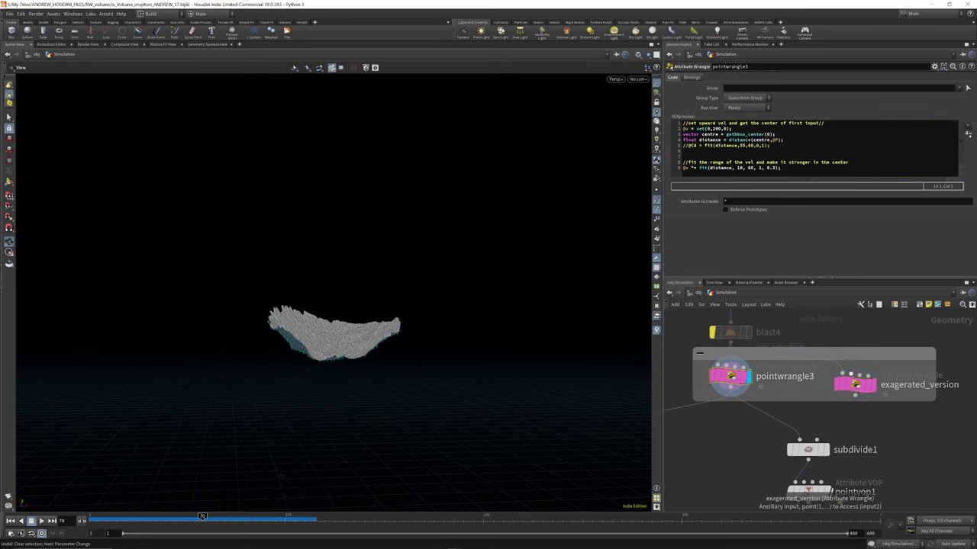
{"action": "left_click", "coordinate": [854, 384]}
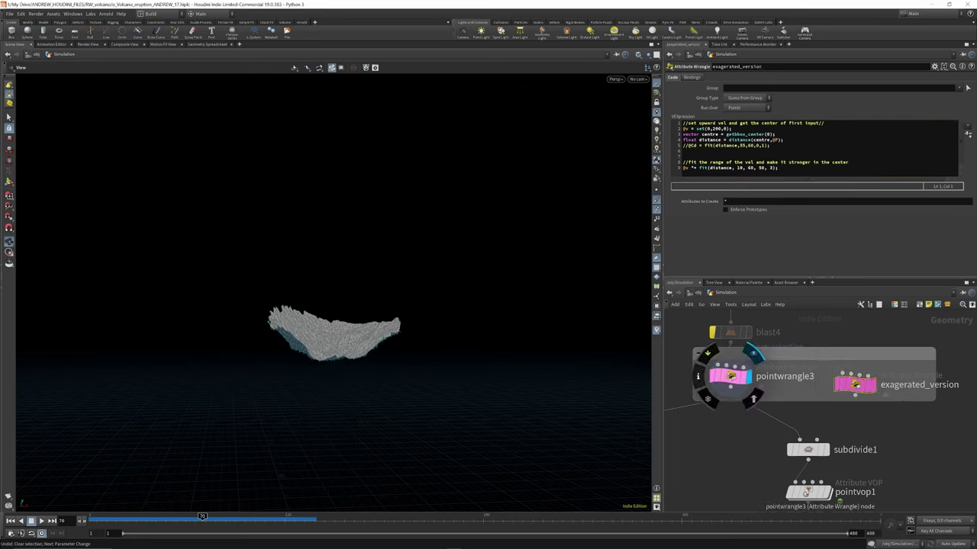
{"action": "left_click", "coordinate": [871, 383]}
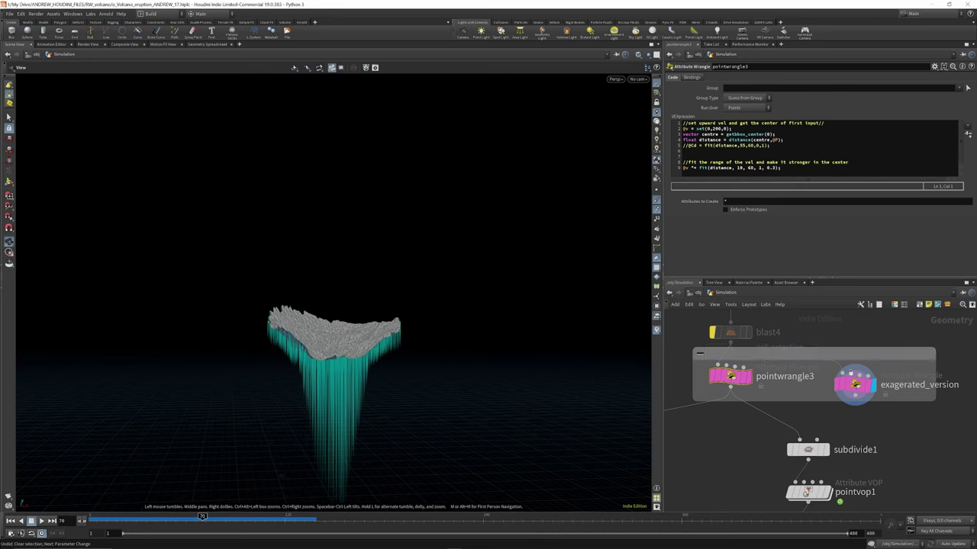
In exagerated_version's VEX code, set the fit function's fourth argument to 5 and keep the statement on one line.
{"action": "left_click", "coordinate": [852, 379]}
{"action": "left_click", "coordinate": [764, 169]}
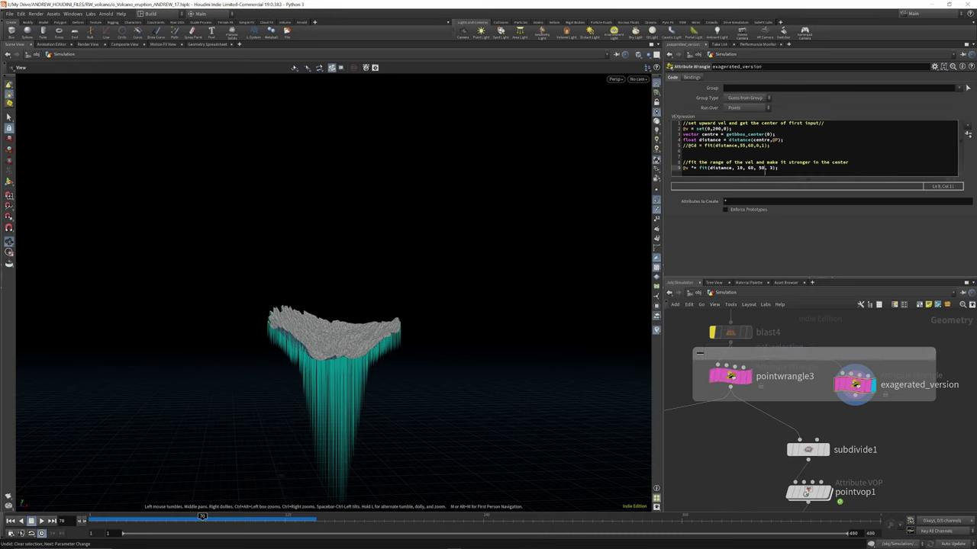
{"action": "key", "text": "BackSpace"}
{"action": "key", "text": "Return"}
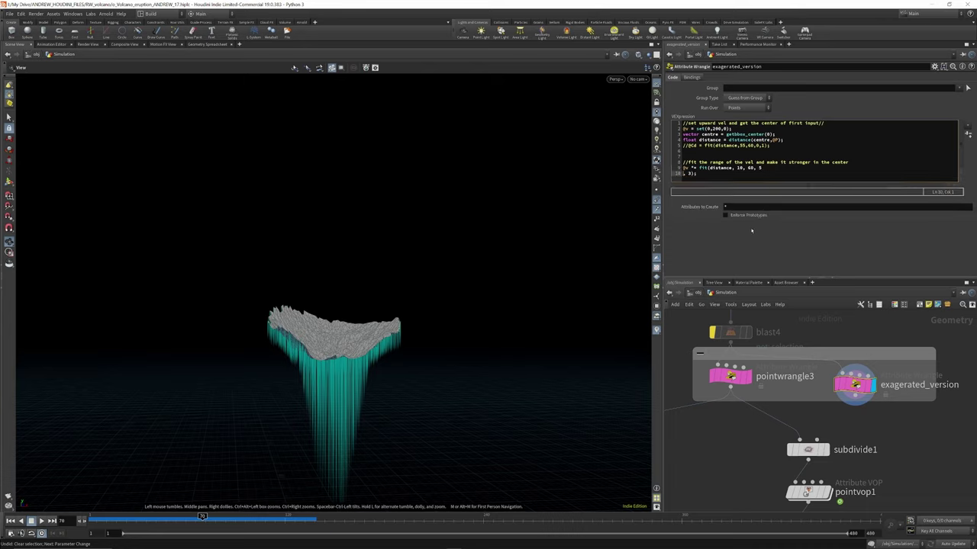
{"action": "key", "text": "BackSpace"}
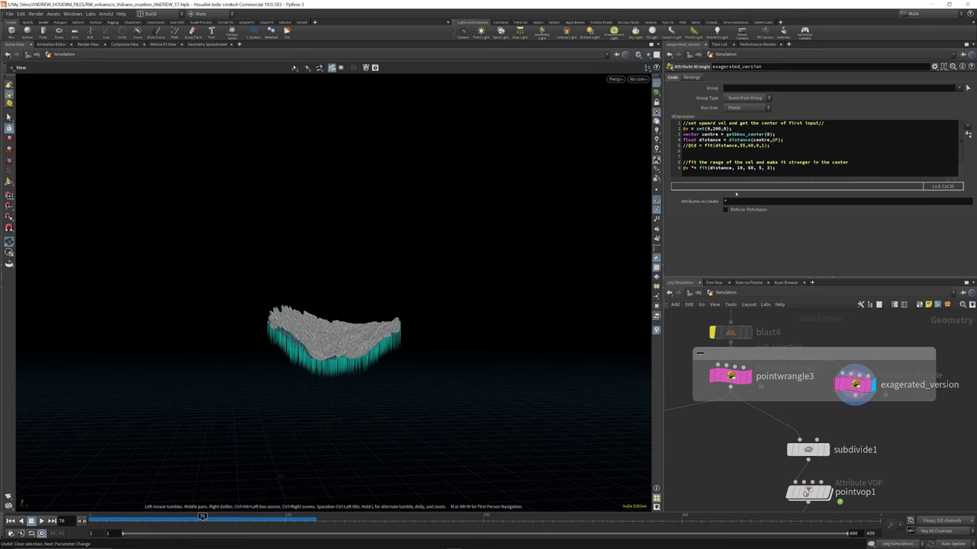
Try 0.3 as the last argument of the fit function in exagerated_version's VEX code, and undo the edits to that line.
{"action": "left_click", "coordinate": [770, 168]}
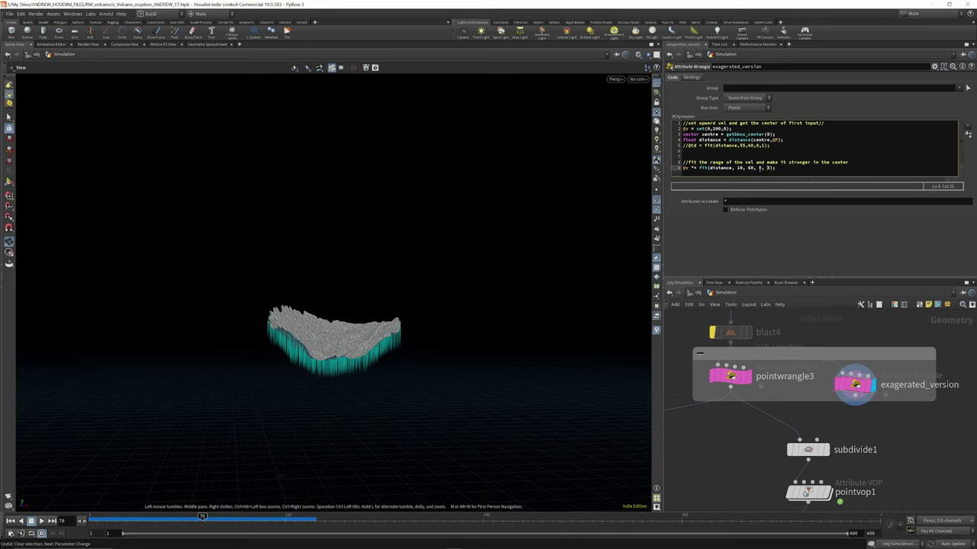
{"action": "type", "text": "0."}
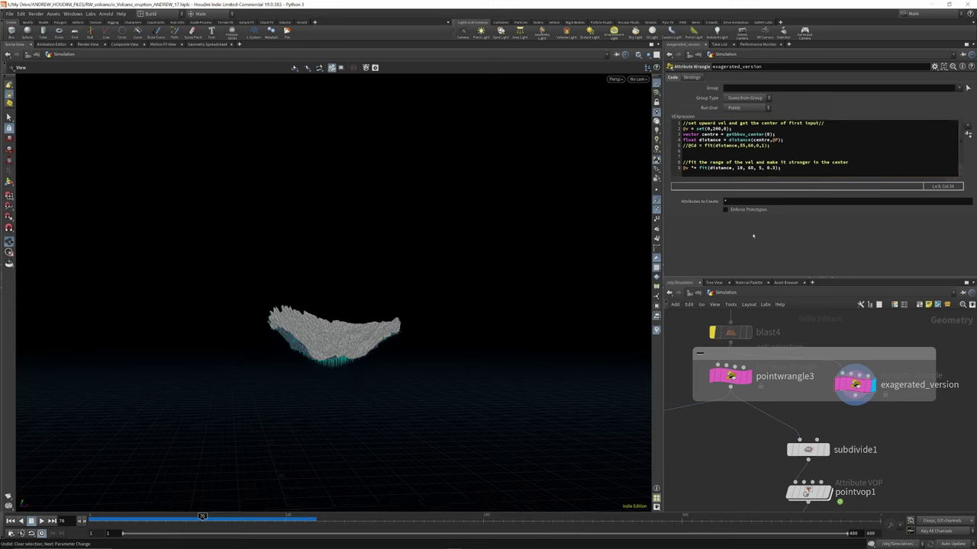
{"action": "key", "text": "ctrl+z"}
{"action": "key", "text": "ctrl+z"}
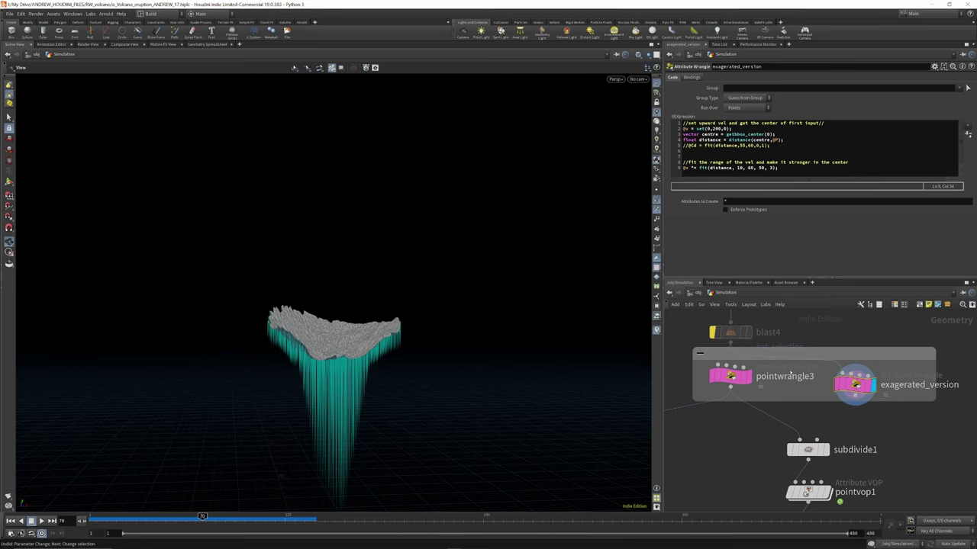
Display pointwrangle3 and subdivide1 in turn and compare the crater mesh and its velocity trails with and without subdivision.
{"action": "left_click", "coordinate": [749, 376]}
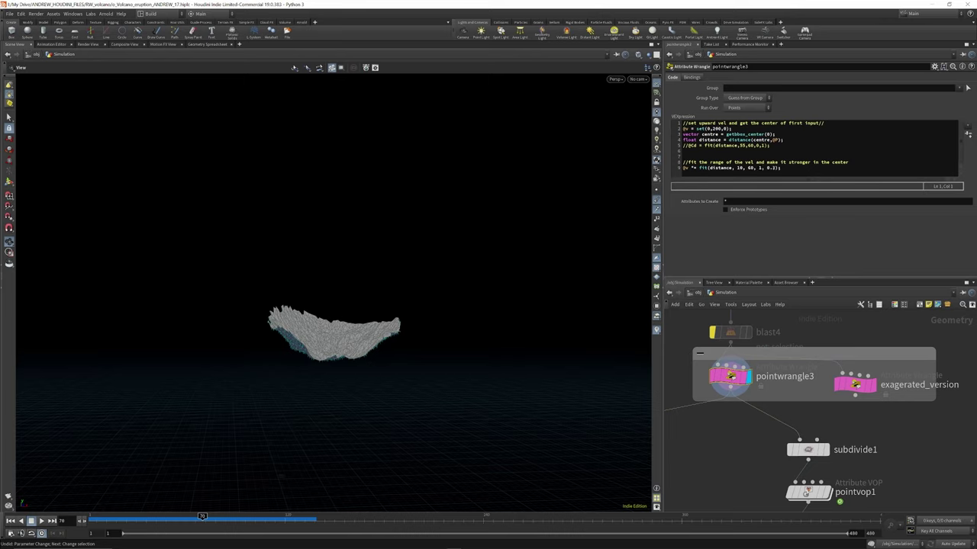
{"action": "scroll", "coordinate": [859, 434], "scroll_direction": "down", "scroll_amount": 4}
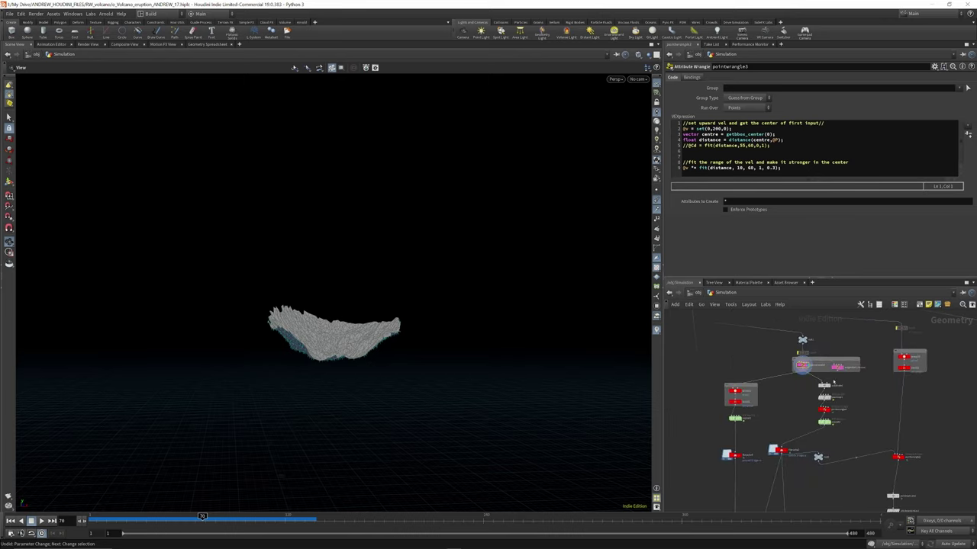
{"action": "scroll", "coordinate": [837, 395], "scroll_direction": "up", "scroll_amount": 1}
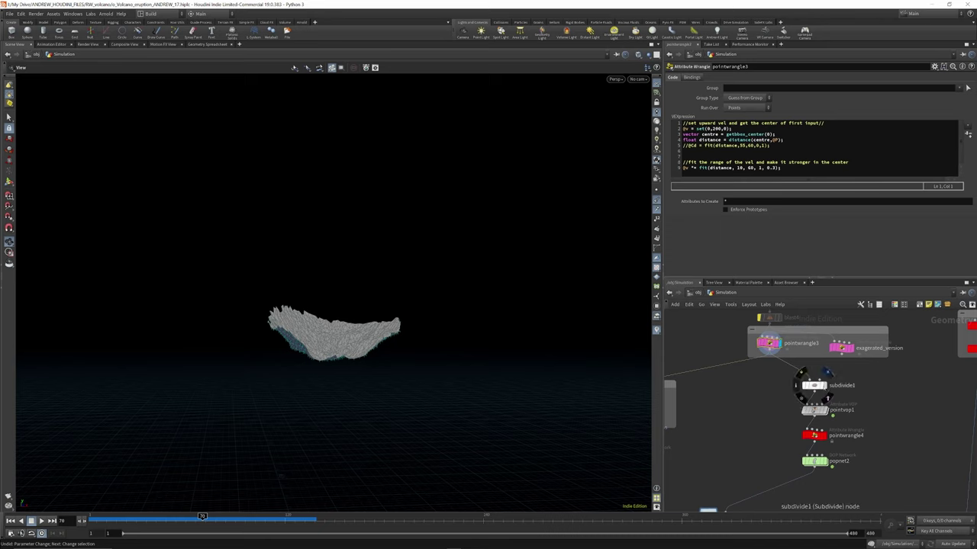
{"action": "left_click", "coordinate": [828, 373]}
{"action": "scroll", "coordinate": [340, 348], "scroll_direction": "up", "scroll_amount": 5}
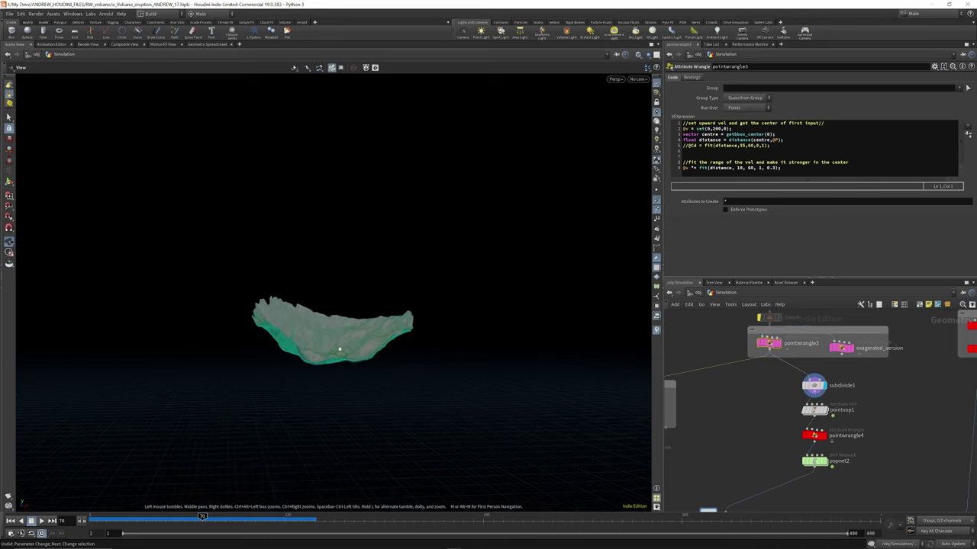
{"action": "left_click_drag", "start_coordinate": [341, 347], "coordinate": [347, 283]}
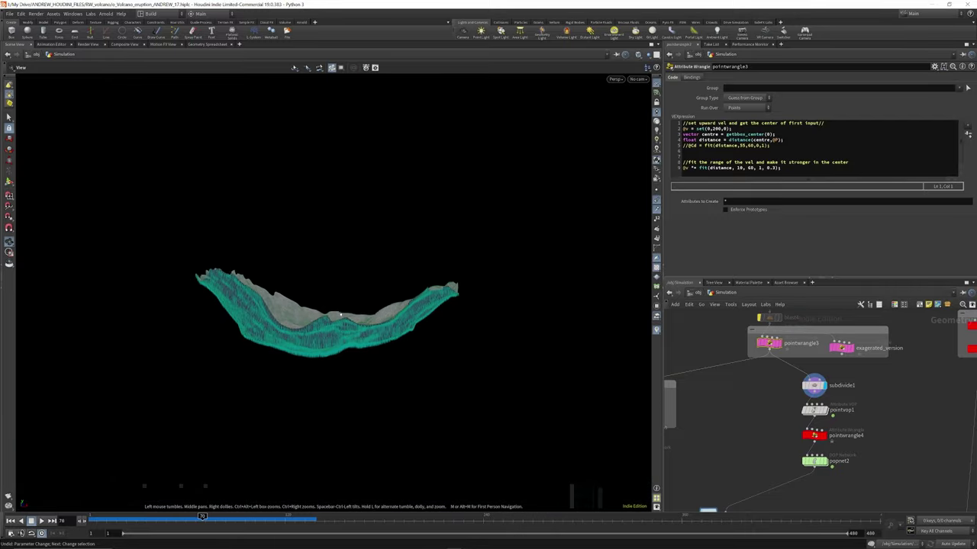
{"action": "mouse_move", "coordinate": [776, 349]}
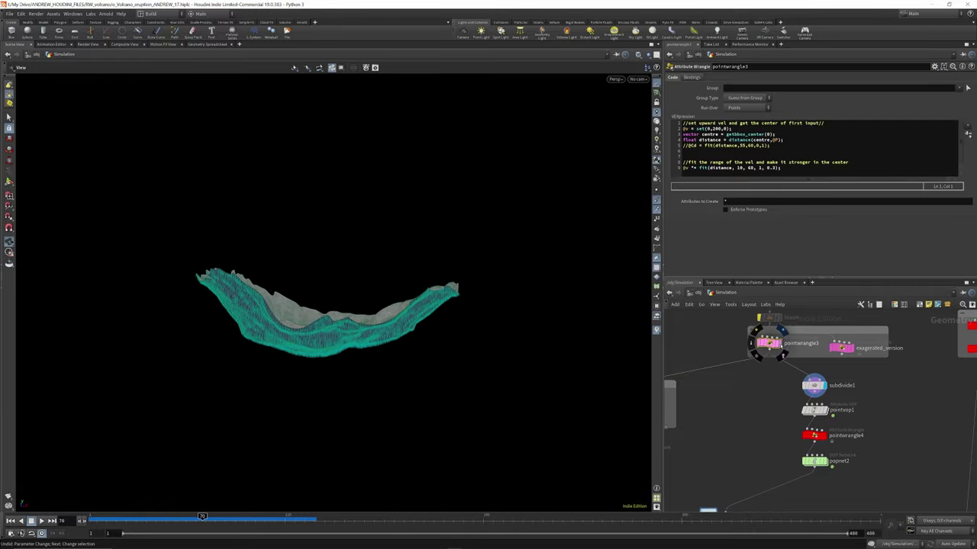
{"action": "left_click", "coordinate": [782, 331]}
{"action": "left_click", "coordinate": [827, 373]}
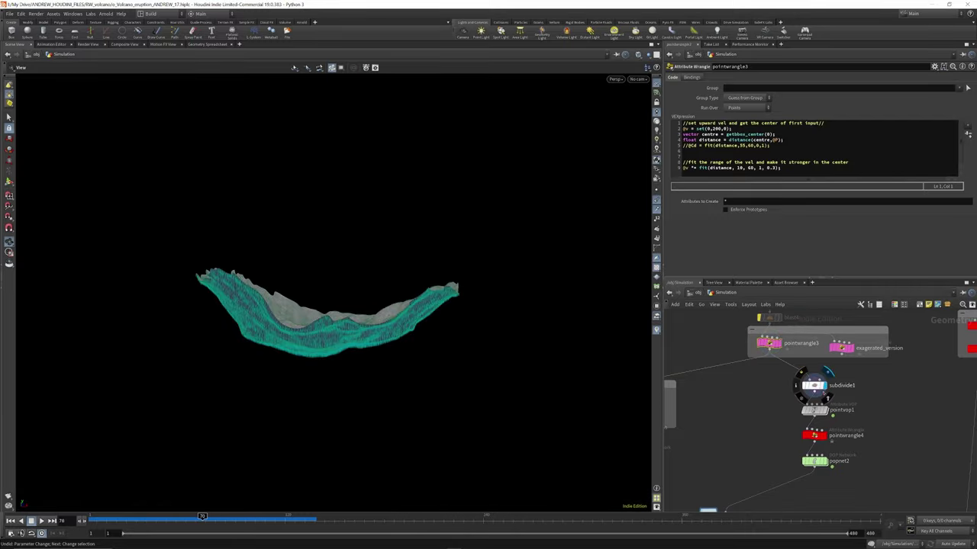
Display pointvop1 and examine the noise-varied velocity trails on the subdivided crater from the side.
{"action": "scroll", "coordinate": [816, 388], "scroll_direction": "down", "scroll_amount": 3}
{"action": "scroll", "coordinate": [816, 400], "scroll_direction": "up", "scroll_amount": 4}
{"action": "scroll", "coordinate": [814, 397], "scroll_direction": "up", "scroll_amount": 2}
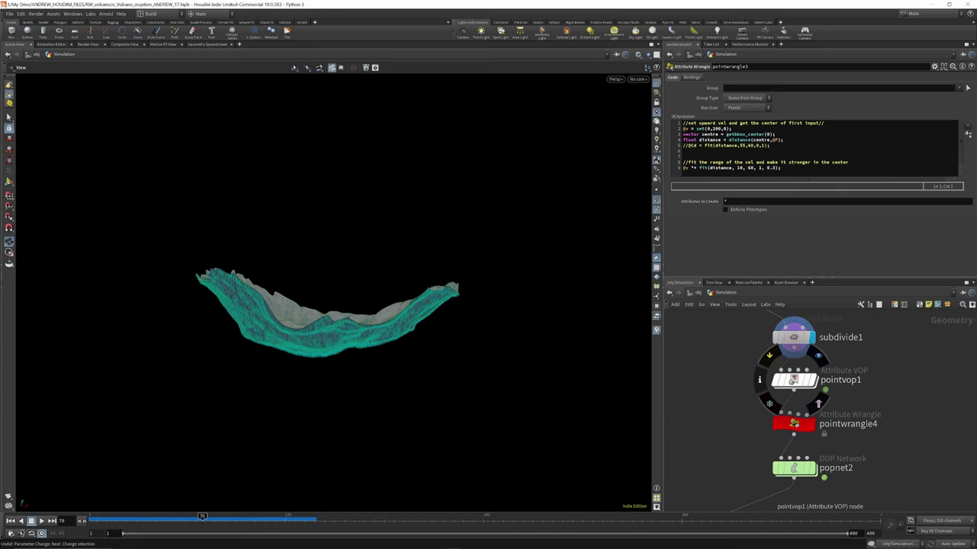
{"action": "left_click", "coordinate": [793, 379]}
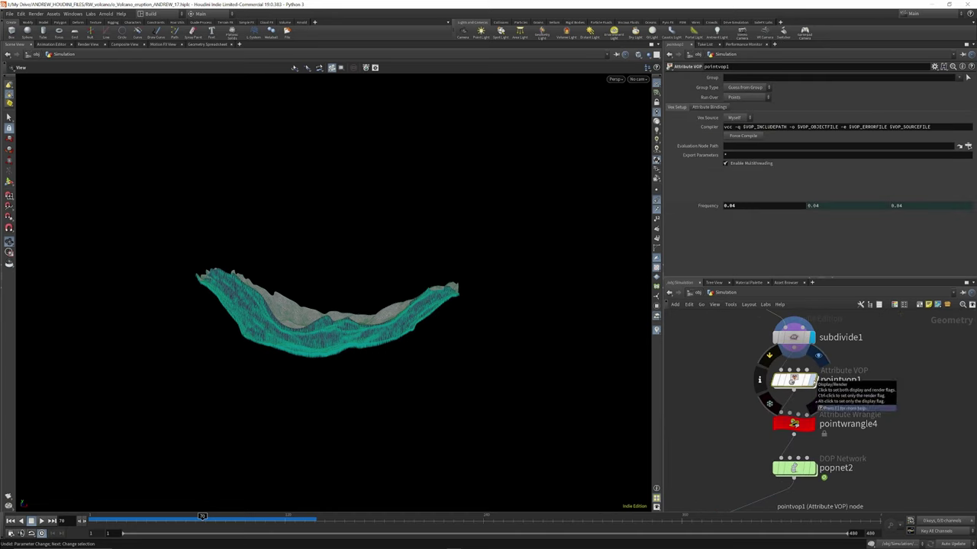
{"action": "left_click", "coordinate": [813, 380]}
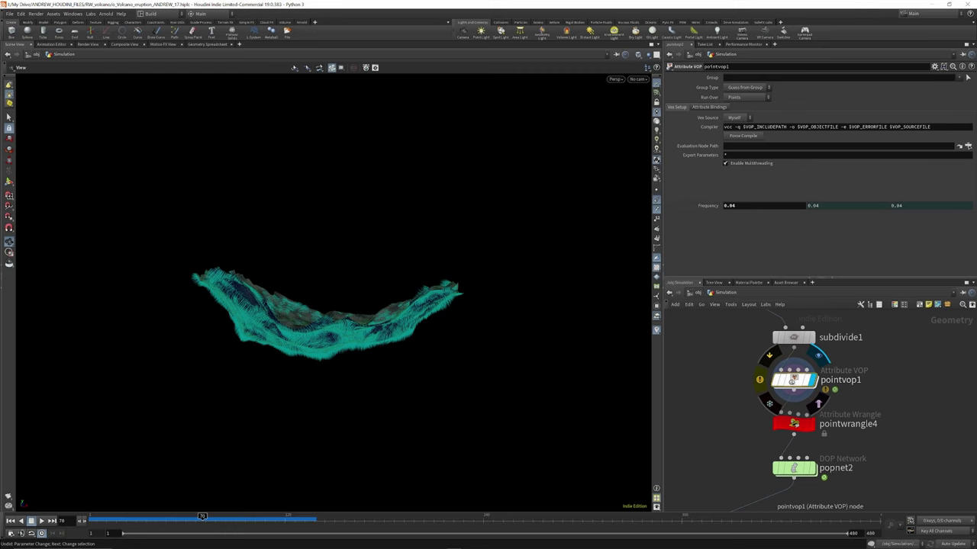
{"action": "mouse_move", "coordinate": [295, 312]}
{"action": "left_mouse_down"}
{"action": "mouse_move", "coordinate": [308, 314]}
{"action": "mouse_move", "coordinate": [296, 316]}
{"action": "left_mouse_up"}
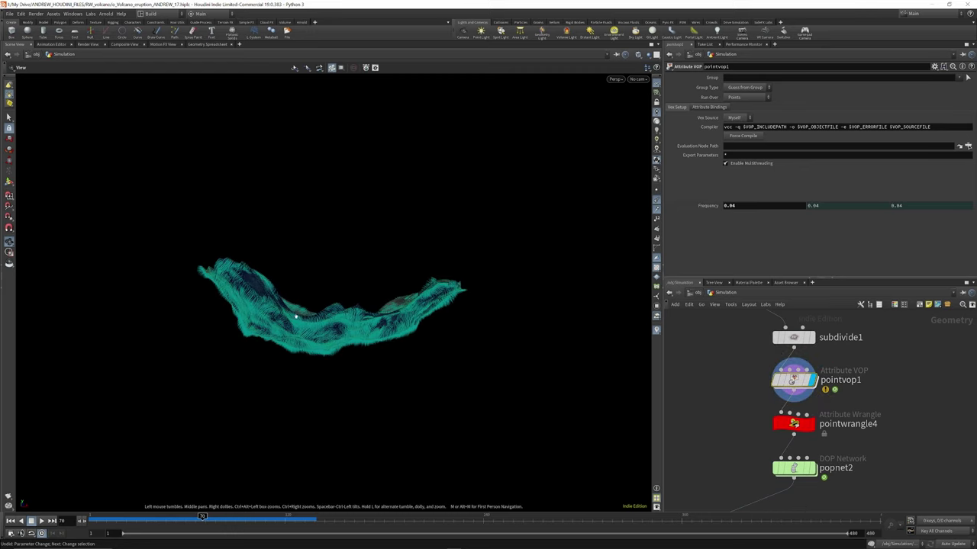
{"action": "left_click_drag", "start_coordinate": [237, 252], "coordinate": [305, 312]}
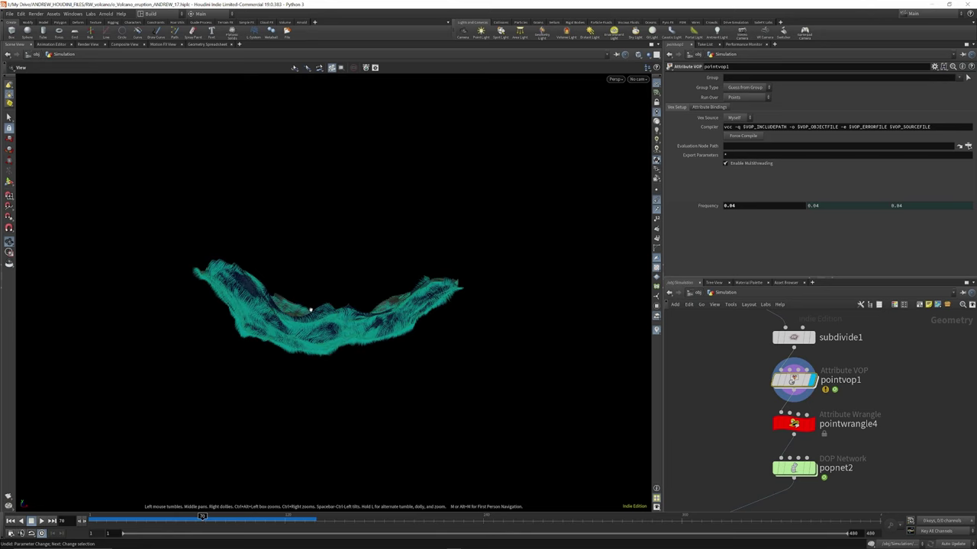
Open pointvop1's VOP network and review the geometryvopglobal1 inputs and turbnoise1's noise settings.
{"action": "double_click", "coordinate": [793, 379]}
{"action": "scroll", "coordinate": [772, 369], "scroll_direction": "down", "scroll_amount": 3}
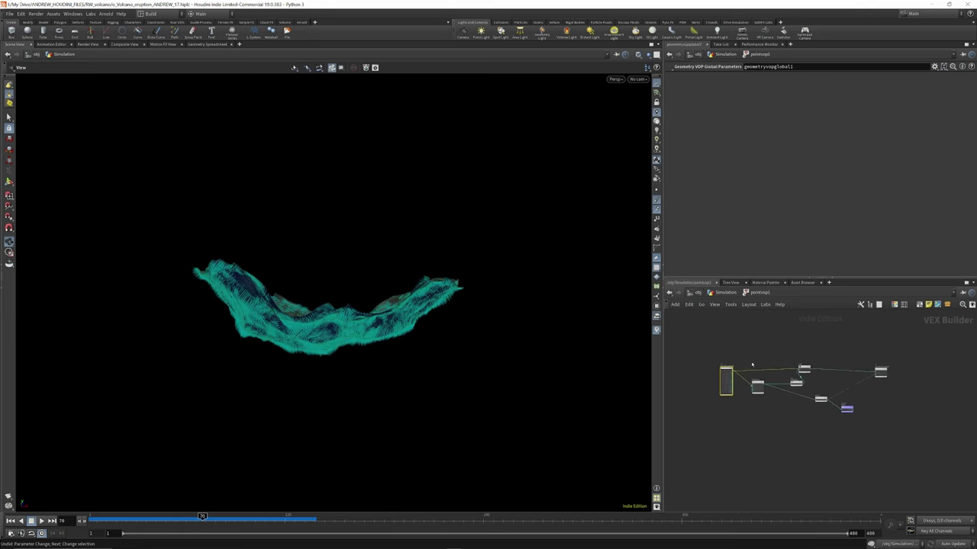
{"action": "scroll", "coordinate": [729, 366], "scroll_direction": "up", "scroll_amount": 8}
{"action": "left_click_drag", "start_coordinate": [731, 367], "coordinate": [735, 349]}
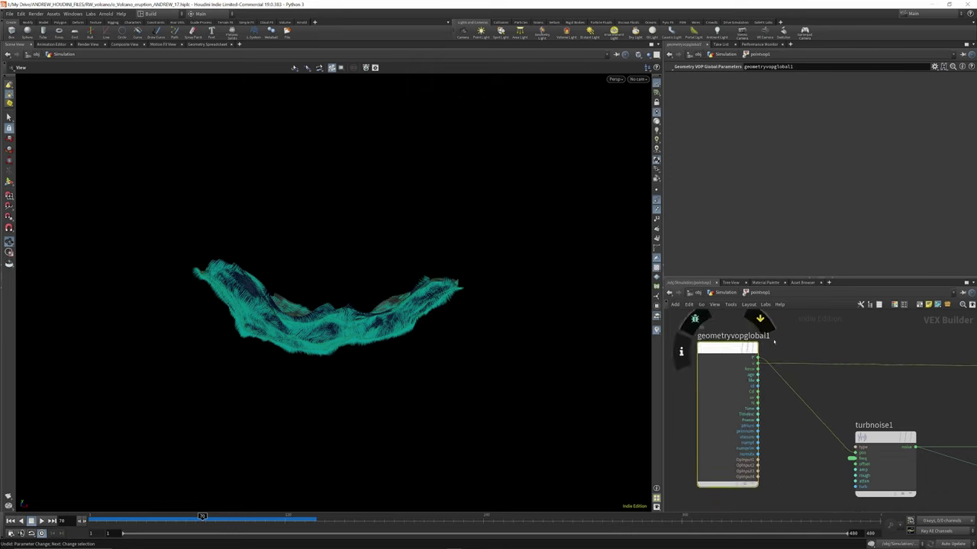
{"action": "scroll", "coordinate": [773, 334], "scroll_direction": "down", "scroll_amount": 5}
{"action": "scroll", "coordinate": [857, 368], "scroll_direction": "up", "scroll_amount": 4}
{"action": "left_click", "coordinate": [755, 385]}
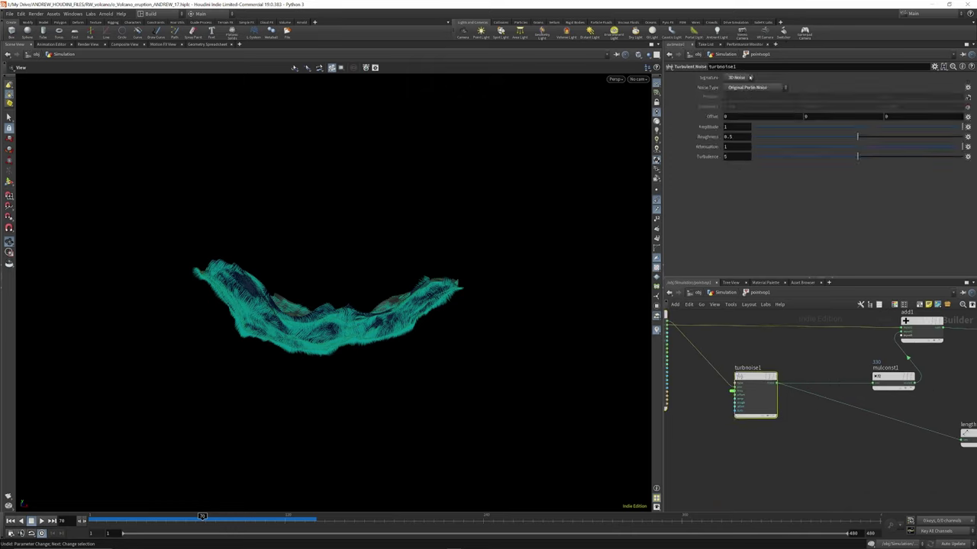
{"action": "scroll", "coordinate": [811, 362], "scroll_direction": "down", "scroll_amount": 3}
{"action": "scroll", "coordinate": [853, 369], "scroll_direction": "up", "scroll_amount": 5}
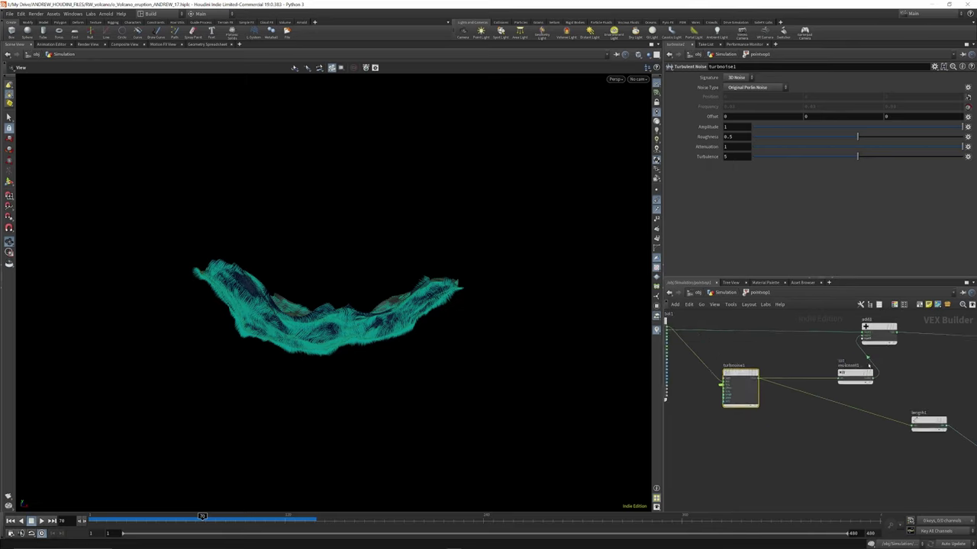
Trace the scaled noise through mulconst1 and add1 to the geometry output, and return to the Simulation network.
{"action": "left_click_drag", "start_coordinate": [854, 375], "coordinate": [828, 376]}
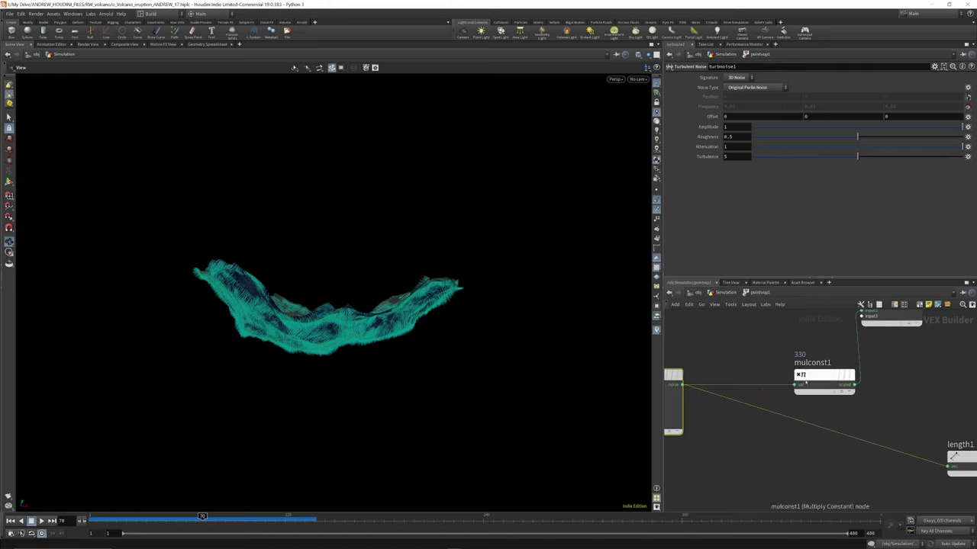
{"action": "scroll", "coordinate": [797, 365], "scroll_direction": "down", "scroll_amount": 3}
{"action": "scroll", "coordinate": [848, 325], "scroll_direction": "up", "scroll_amount": 3}
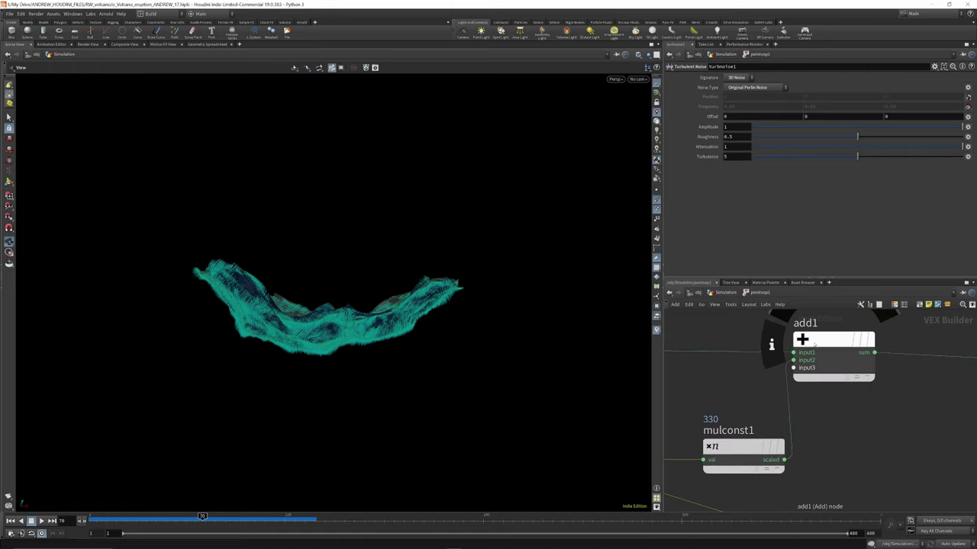
{"action": "scroll", "coordinate": [806, 330], "scroll_direction": "down", "scroll_amount": 5}
{"action": "scroll", "coordinate": [932, 342], "scroll_direction": "up", "scroll_amount": 4}
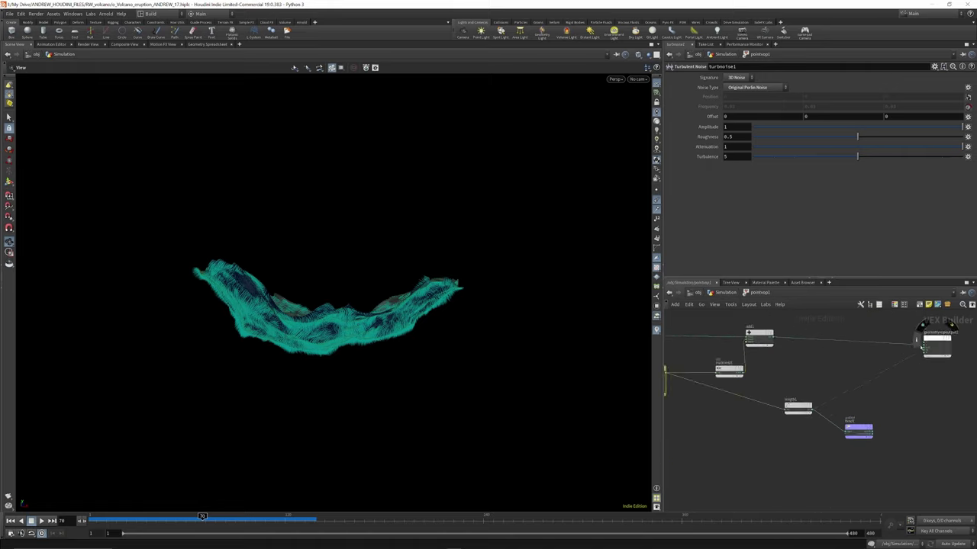
{"action": "scroll", "coordinate": [932, 342], "scroll_direction": "down", "scroll_amount": 3}
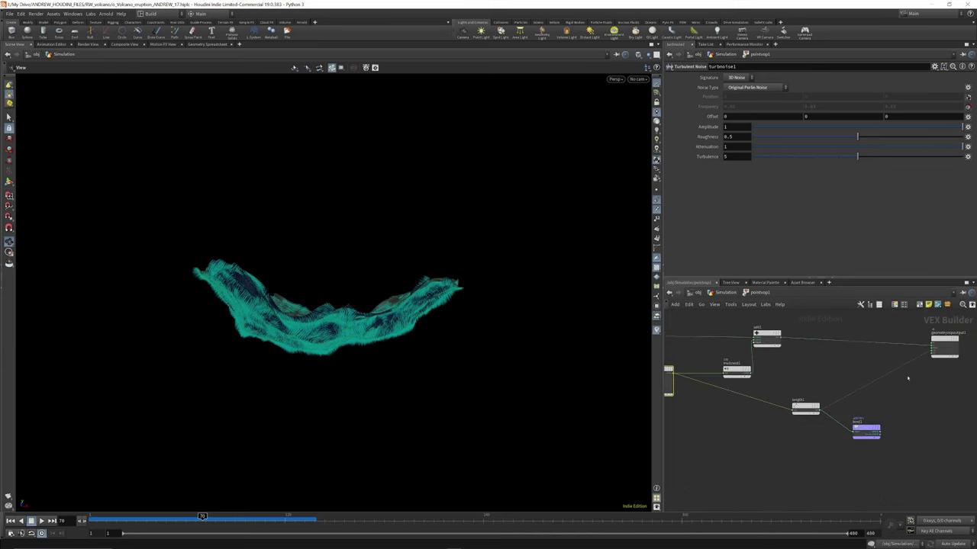
{"action": "scroll", "coordinate": [885, 359], "scroll_direction": "down", "scroll_amount": 2}
{"action": "left_click", "coordinate": [729, 292]}
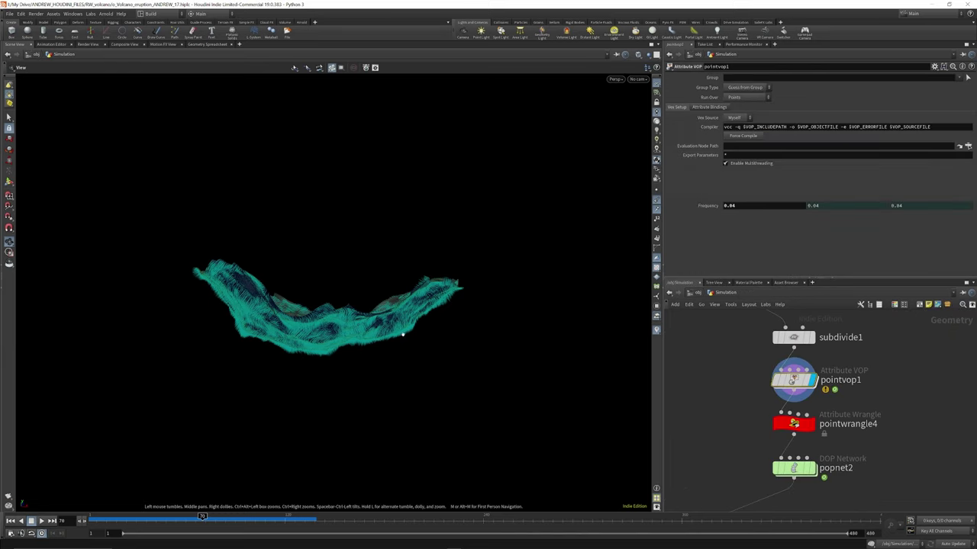
Reopen pointvop1's network, inspect how length1 feeds the bind1 mask attribute, and return to the Simulation network.
{"action": "double_click", "coordinate": [793, 379]}
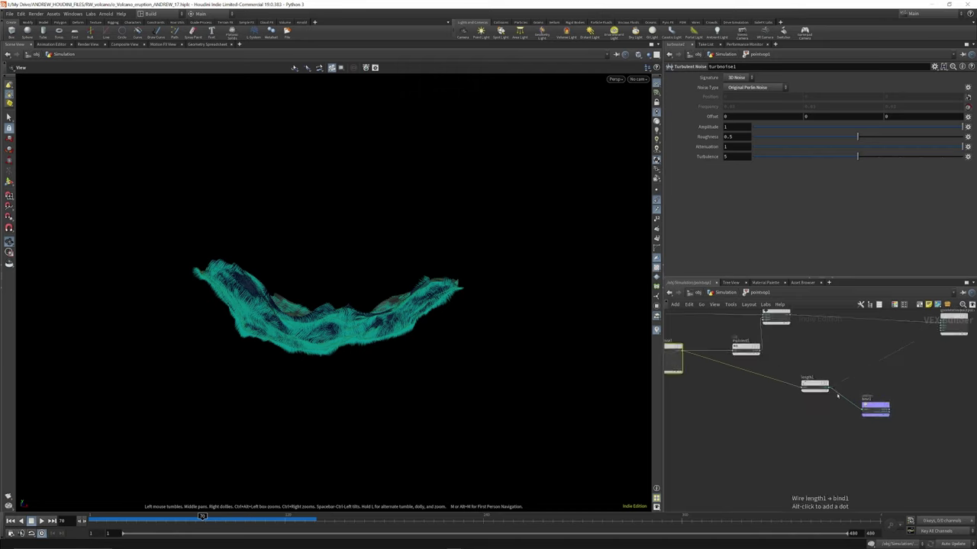
{"action": "scroll", "coordinate": [836, 394], "scroll_direction": "up", "scroll_amount": 3}
{"action": "scroll", "coordinate": [846, 405], "scroll_direction": "down", "scroll_amount": 5}
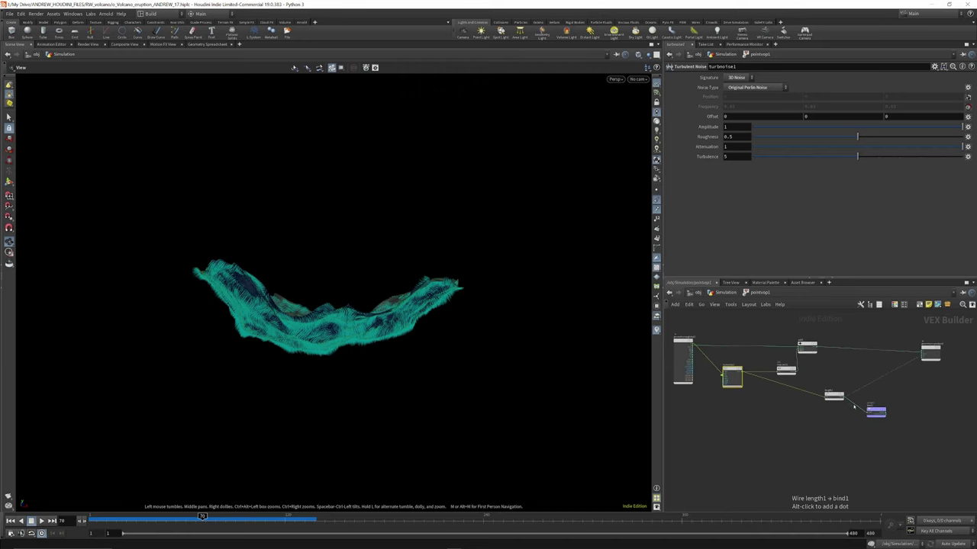
{"action": "scroll", "coordinate": [733, 365], "scroll_direction": "up", "scroll_amount": 6}
{"action": "scroll", "coordinate": [894, 405], "scroll_direction": "down", "scroll_amount": 6}
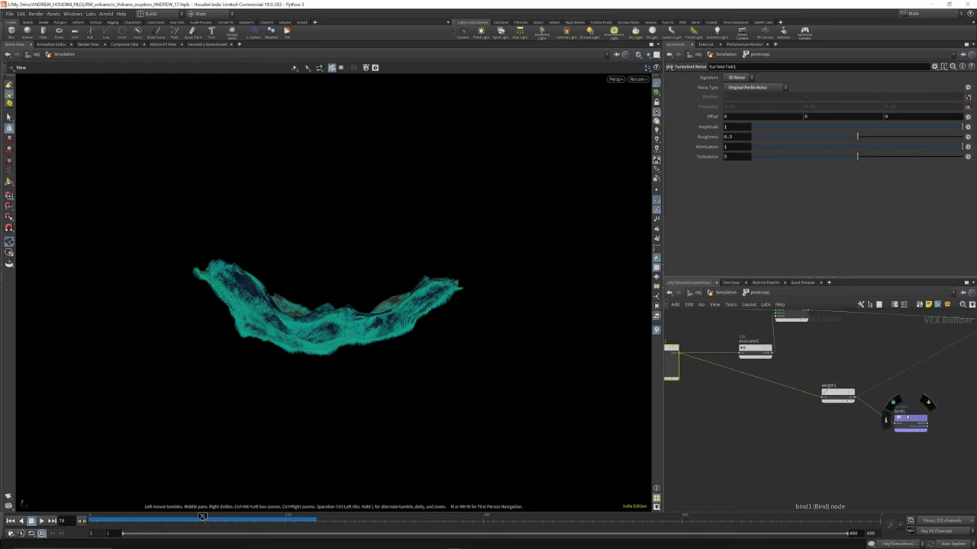
{"action": "scroll", "coordinate": [886, 414], "scroll_direction": "up", "scroll_amount": 4}
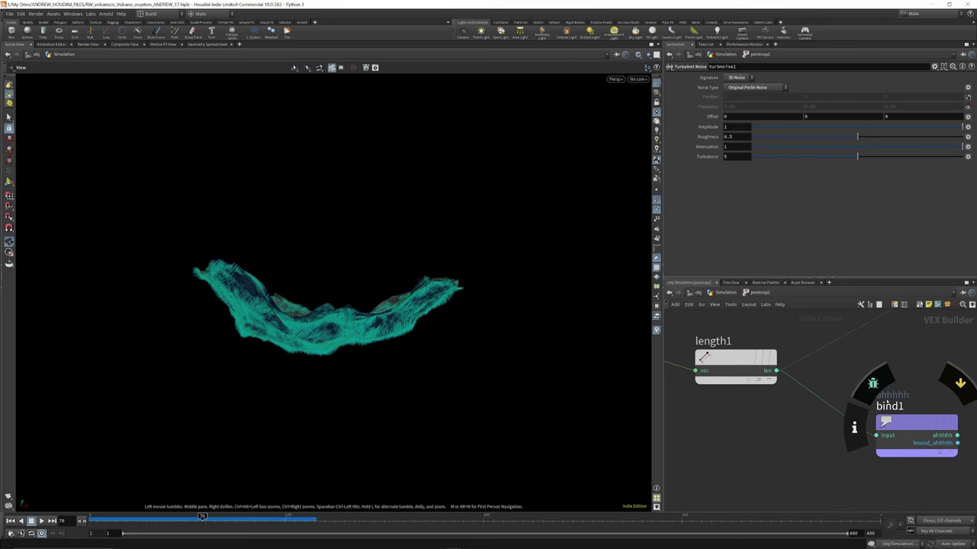
{"action": "left_click", "coordinate": [731, 291]}
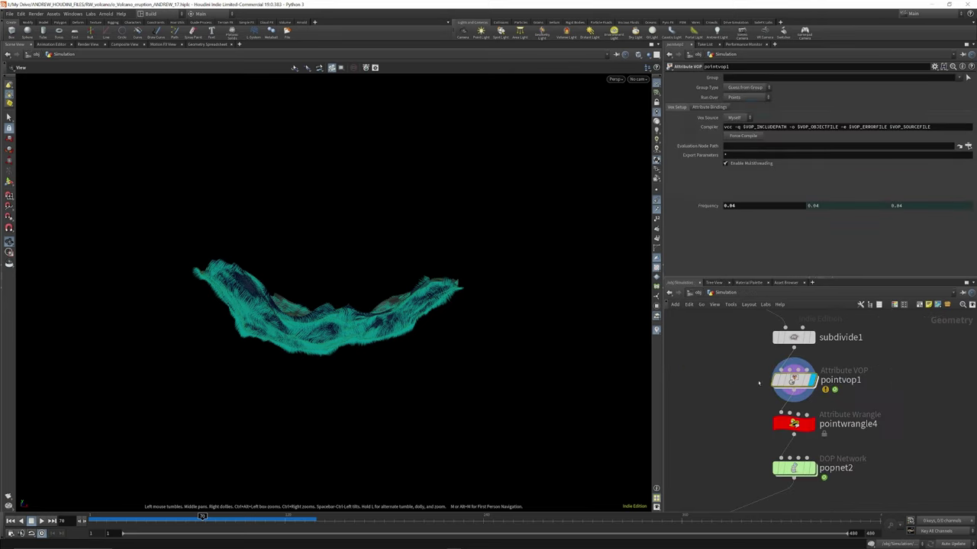
Review pointwrangle4's mask multiplication code and compare its colour mask on the crater with pointvop1's by displaying each.
{"action": "left_click", "coordinate": [793, 424]}
{"action": "scroll", "coordinate": [793, 423], "scroll_direction": "up", "scroll_amount": 1}
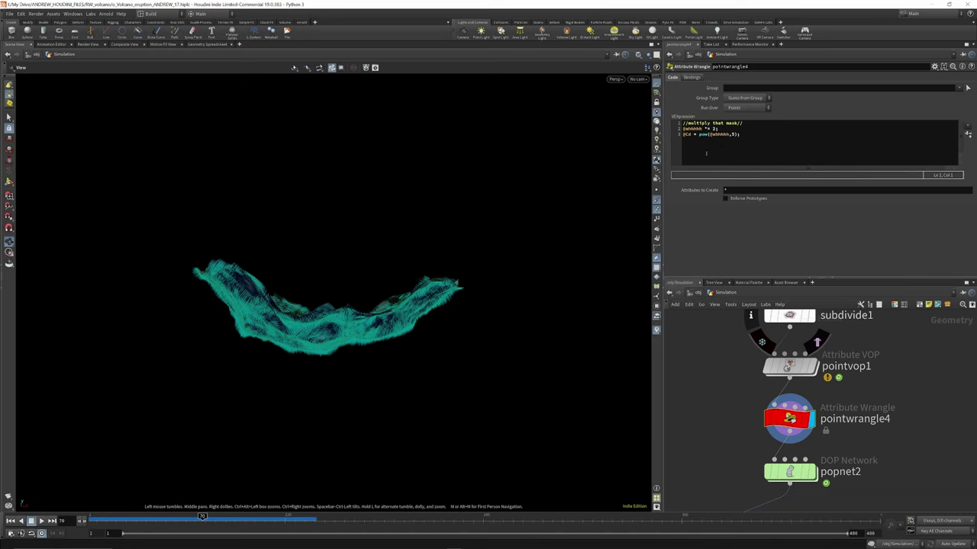
{"action": "left_click_drag", "start_coordinate": [338, 275], "coordinate": [326, 367]}
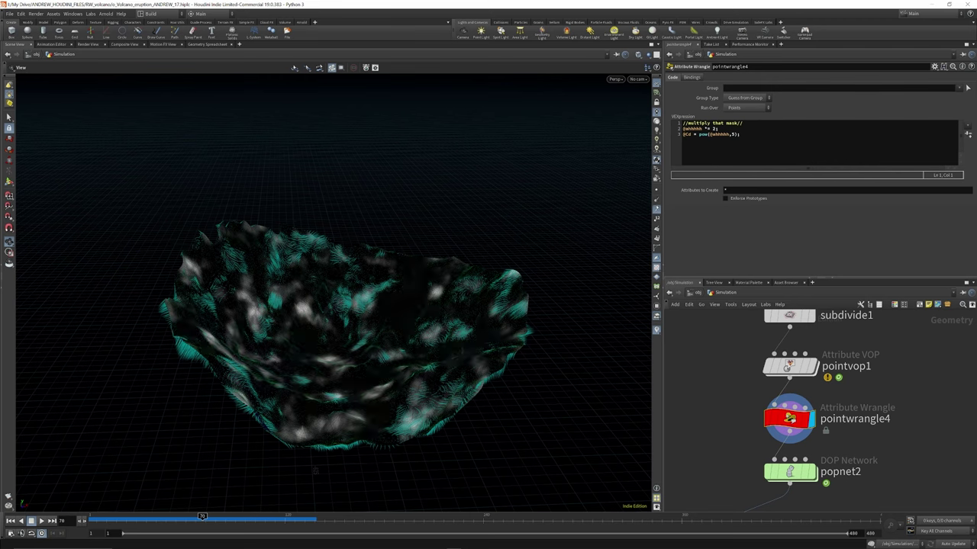
{"action": "left_click", "coordinate": [812, 366]}
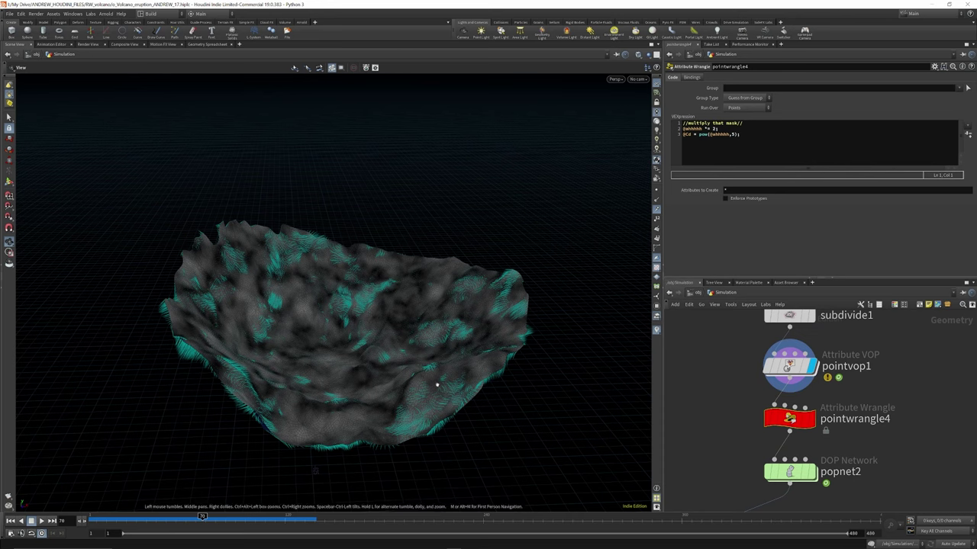
{"action": "left_click", "coordinate": [811, 418]}
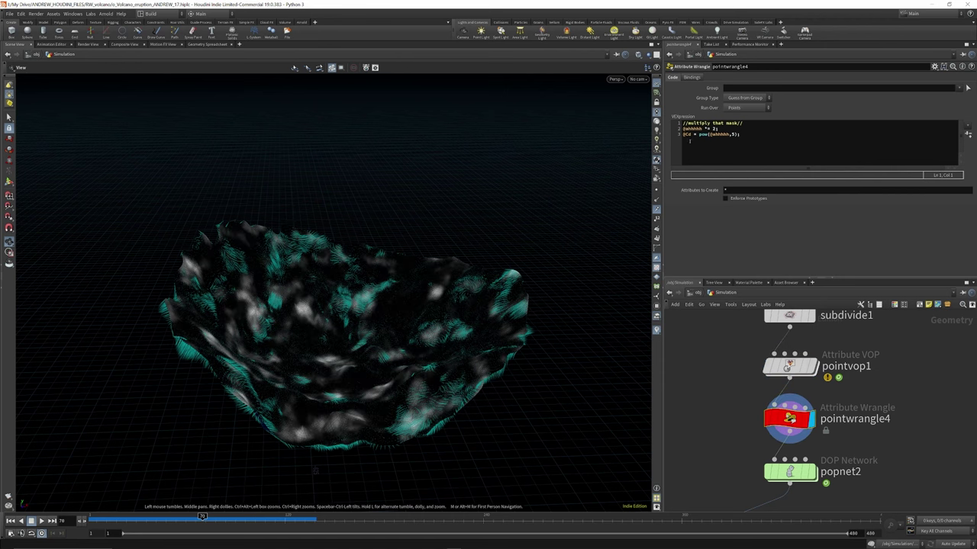
Display the popnet2 result, open its dynamics network, and play the particle simulation from frame 1 to frame 154.
{"action": "scroll", "coordinate": [803, 418], "scroll_direction": "down", "scroll_amount": 3}
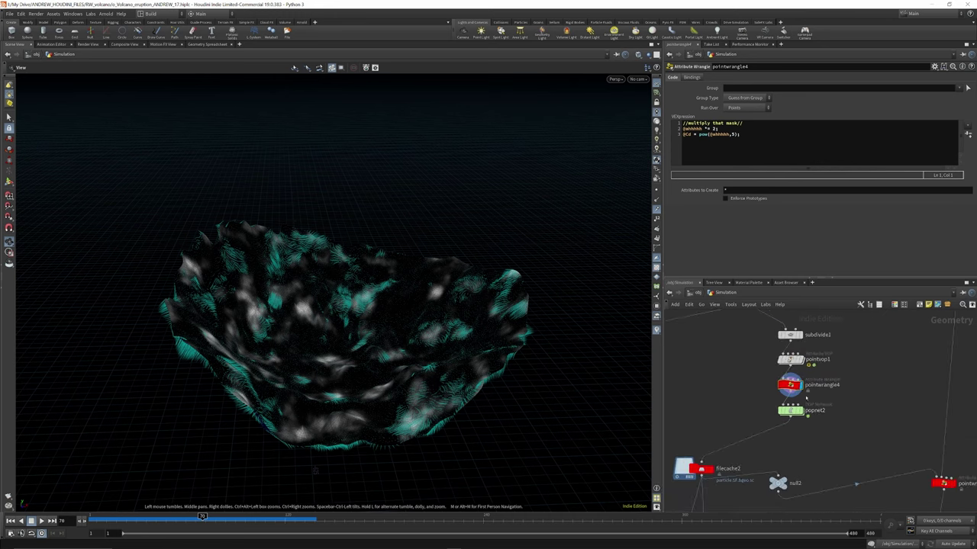
{"action": "left_click", "coordinate": [786, 407]}
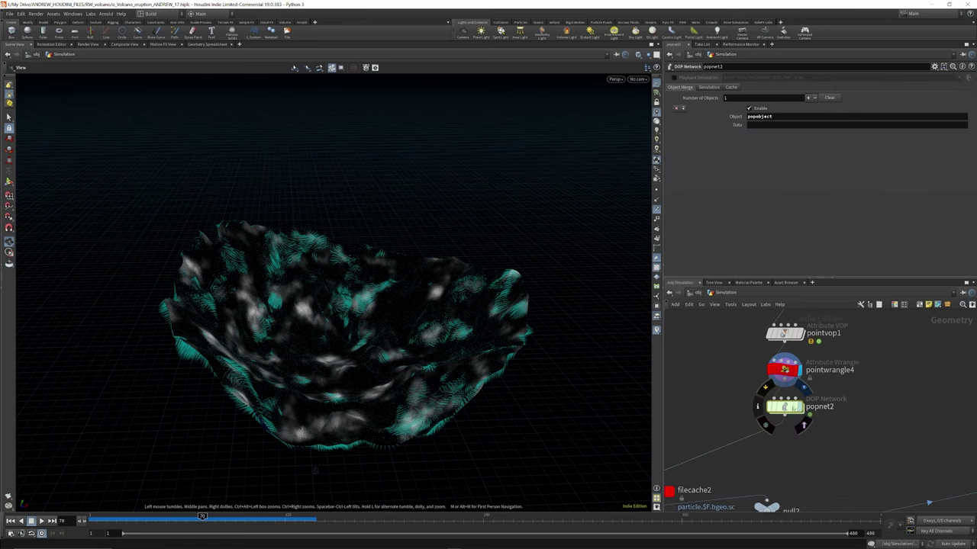
{"action": "left_click", "coordinate": [803, 389]}
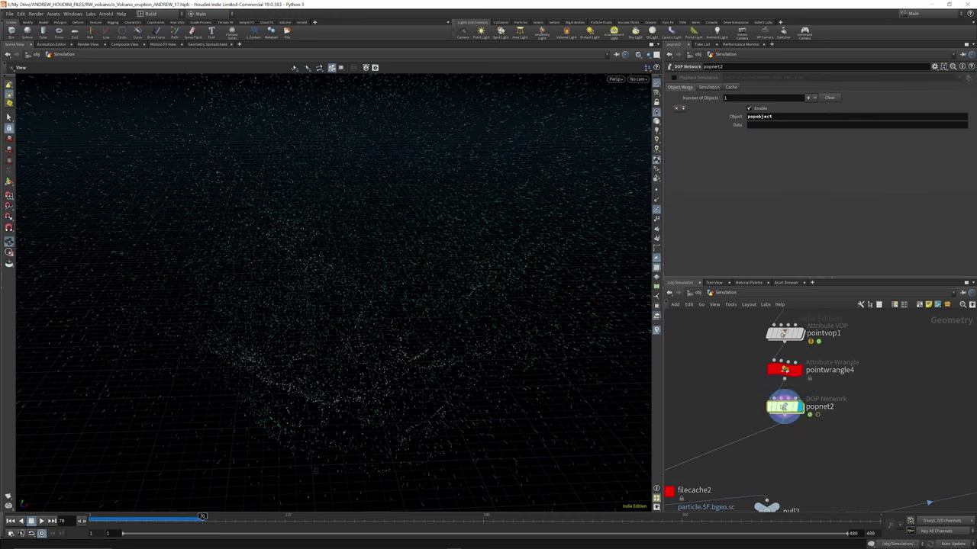
{"action": "double_click", "coordinate": [789, 408]}
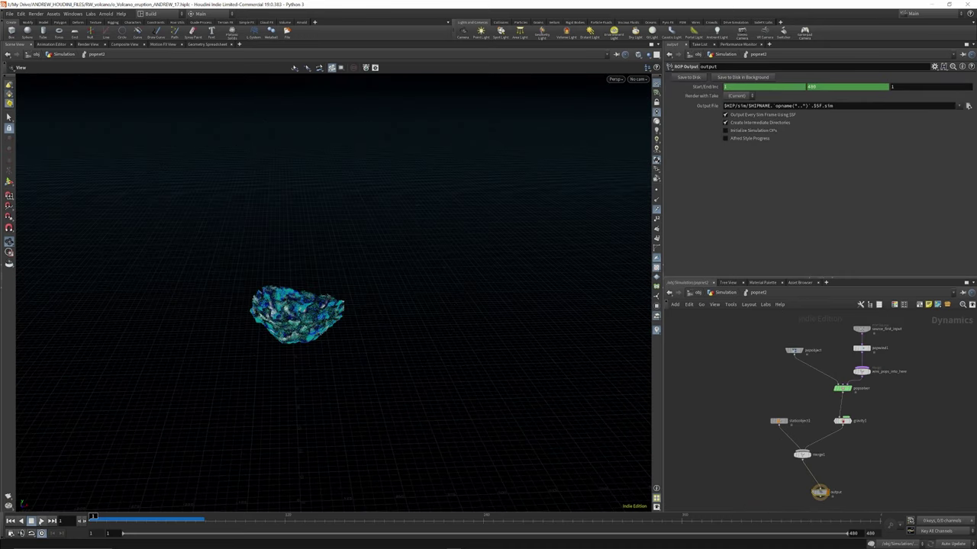
{"action": "key", "text": "Up"}
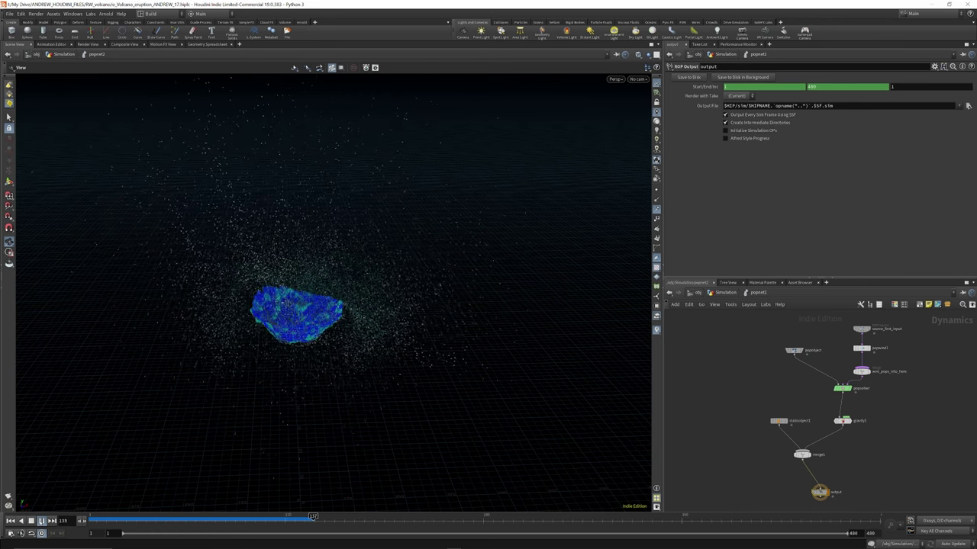
{"action": "left_click", "coordinate": [42, 522]}
Review source_first_input's emission settings and popwind1's air resistance, VEXpression and noise settings.
{"action": "scroll", "coordinate": [869, 323], "scroll_direction": "up", "scroll_amount": 4}
{"action": "left_click", "coordinate": [848, 340]}
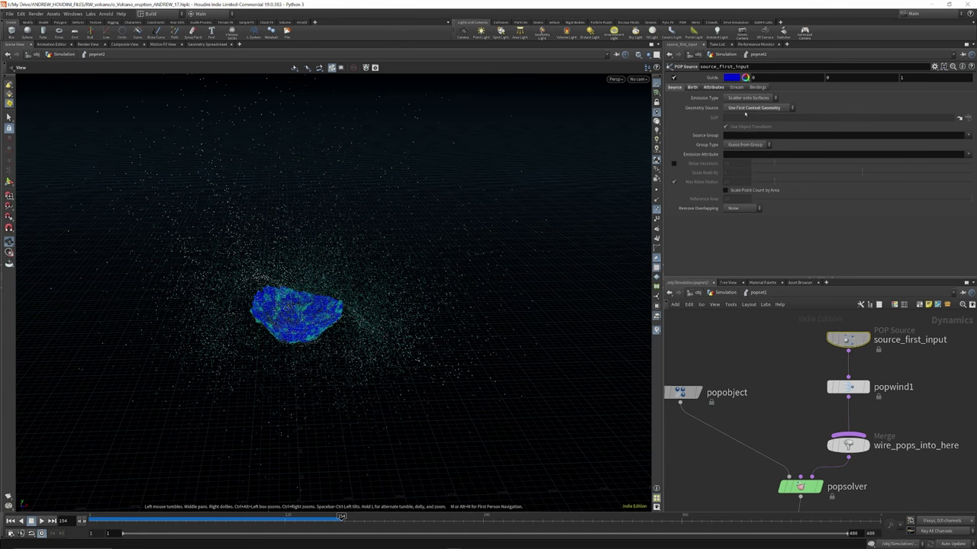
{"action": "left_click", "coordinate": [849, 387]}
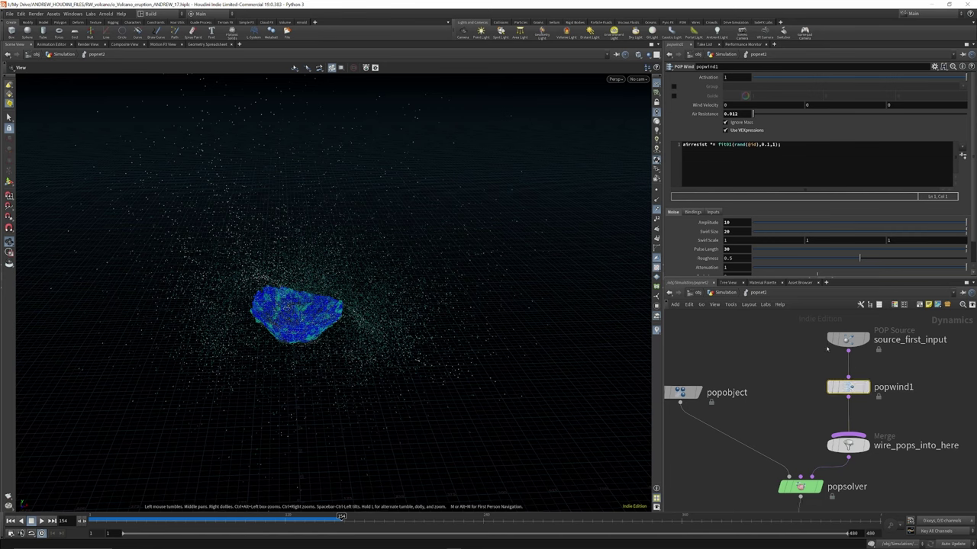
{"action": "scroll", "coordinate": [745, 222], "scroll_direction": "down", "scroll_amount": 1}
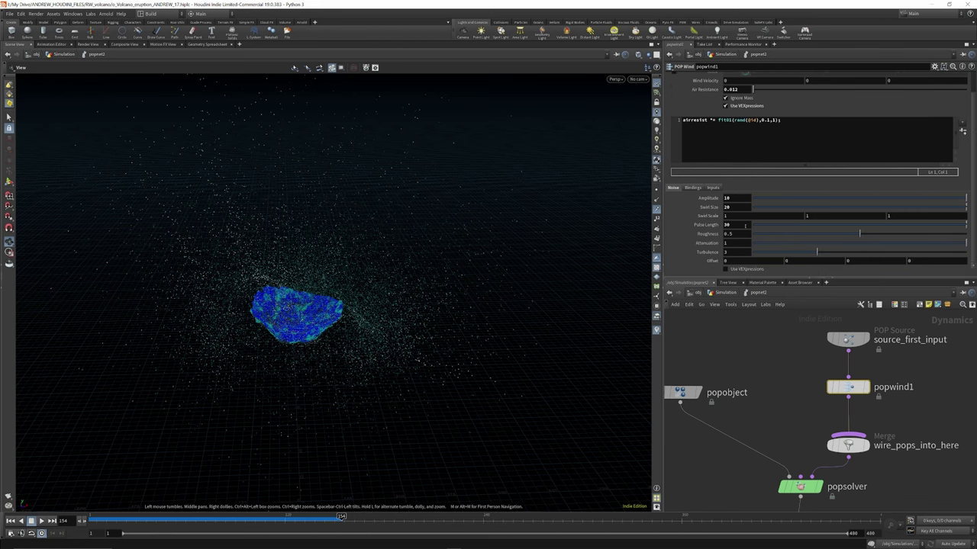
{"action": "scroll", "coordinate": [848, 359], "scroll_direction": "down", "scroll_amount": 3}
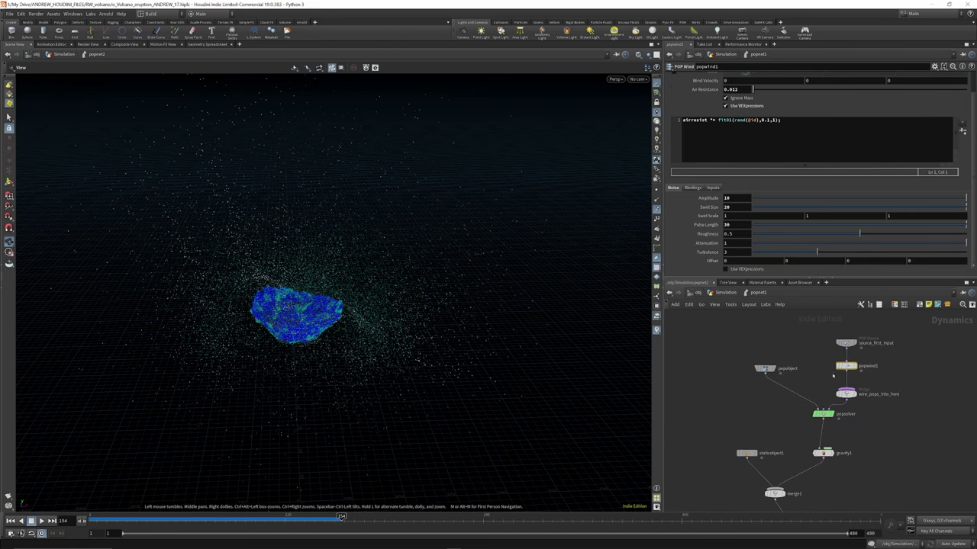
Review popobject's physical settings and staticobject1's volume collision settings down to its proxy volume path.
{"action": "scroll", "coordinate": [755, 363], "scroll_direction": "up", "scroll_amount": 3}
{"action": "scroll", "coordinate": [755, 363], "scroll_direction": "up", "scroll_amount": 1}
{"action": "left_click", "coordinate": [756, 364]}
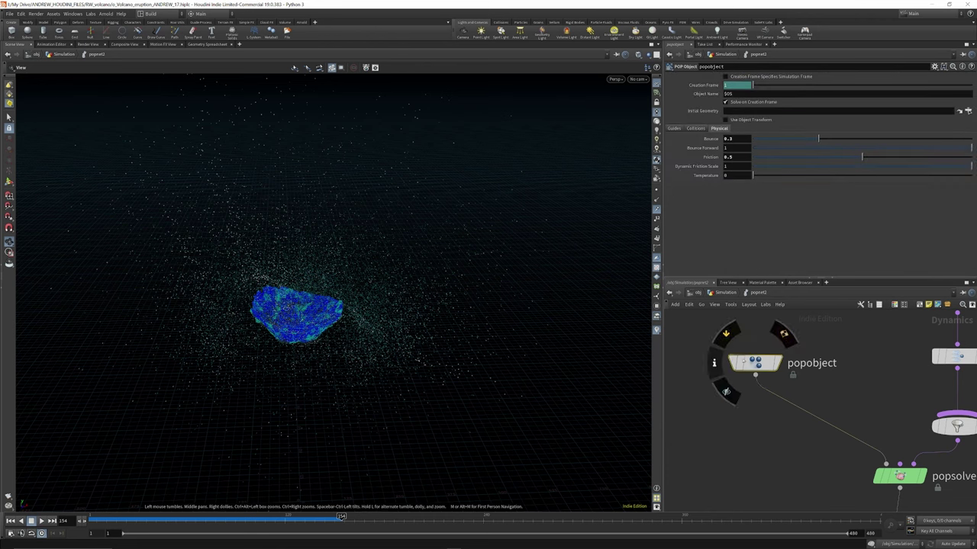
{"action": "scroll", "coordinate": [812, 338], "scroll_direction": "down", "scroll_amount": 4}
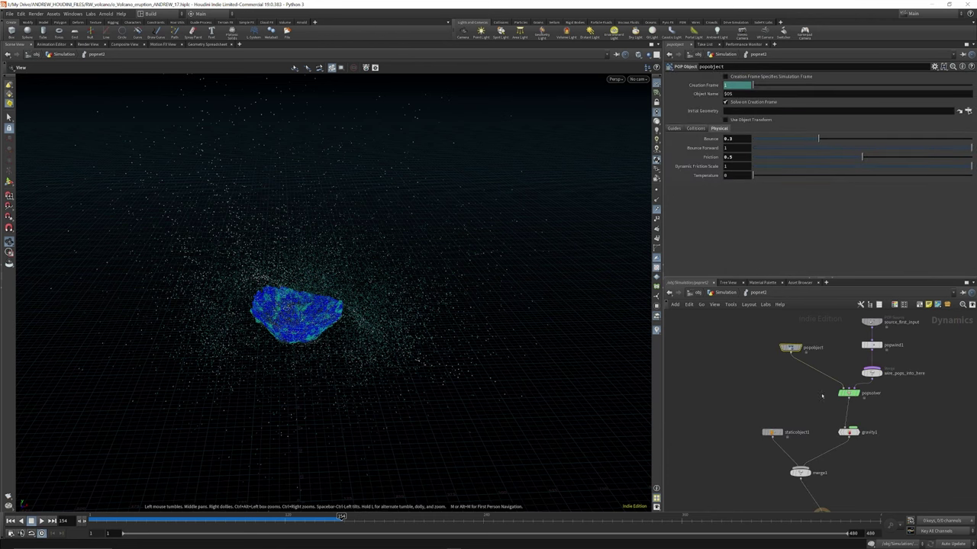
{"action": "scroll", "coordinate": [789, 439], "scroll_direction": "up", "scroll_amount": 3}
{"action": "left_click", "coordinate": [779, 429]}
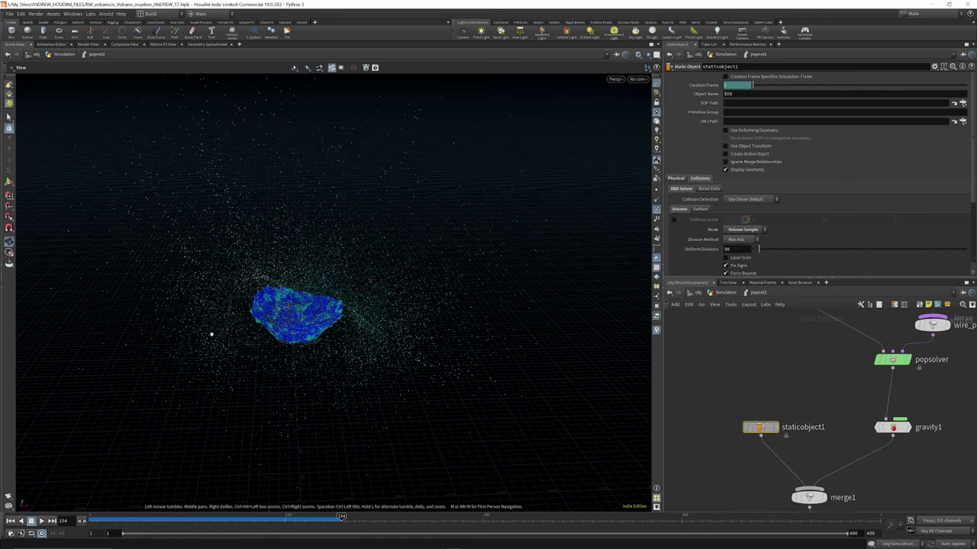
{"action": "scroll", "coordinate": [789, 203], "scroll_direction": "down", "scroll_amount": 3}
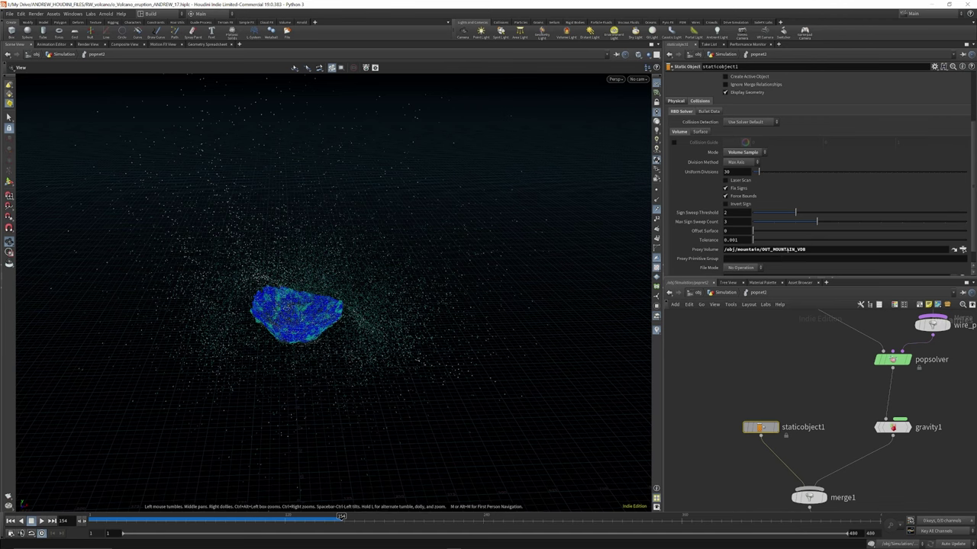
Open the mountain object's network, locate the OUT_MOUNTAIN_VDB null below the VOLCANO_VDB_COLLISION cache, and copy the null.
{"action": "left_click", "coordinate": [724, 293]}
{"action": "left_click", "coordinate": [697, 293]}
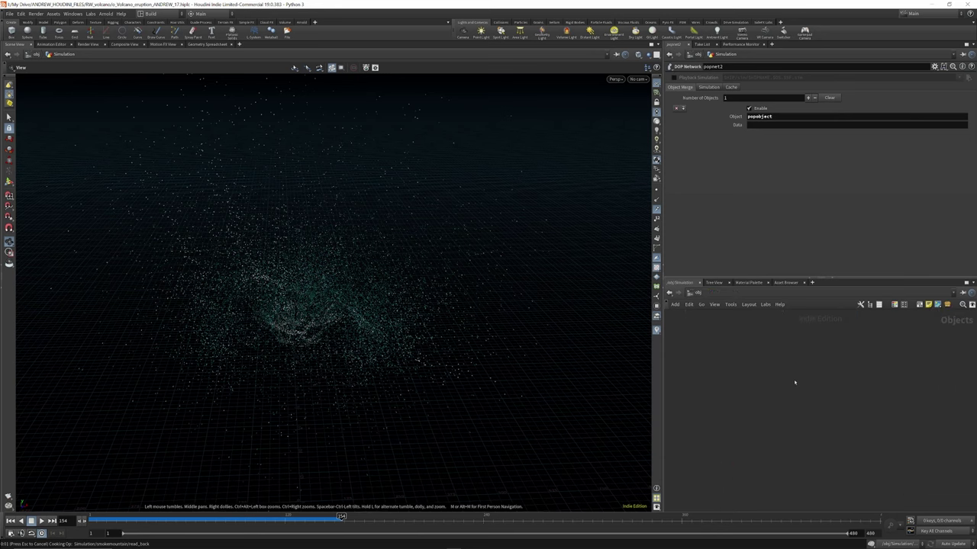
{"action": "scroll", "coordinate": [721, 370], "scroll_direction": "up", "scroll_amount": 5}
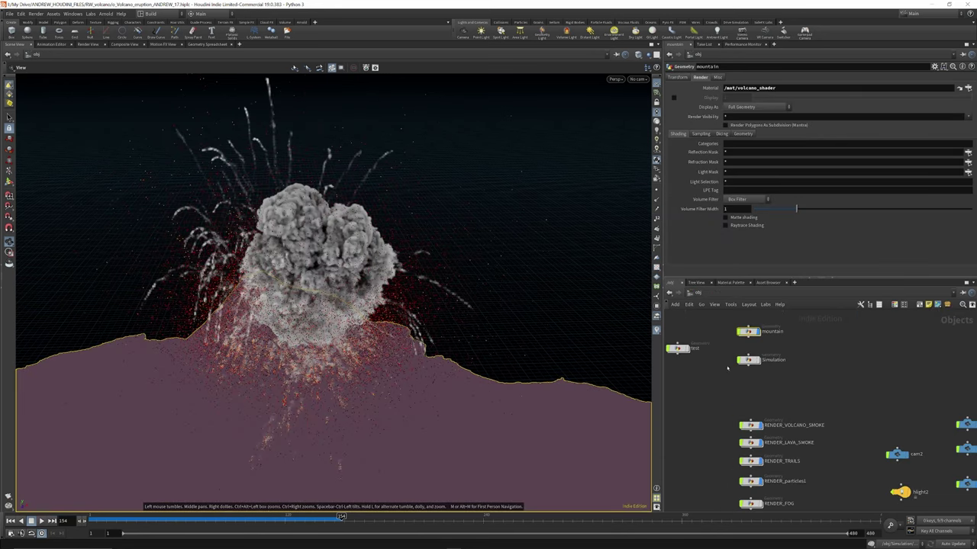
{"action": "double_click", "coordinate": [760, 323]}
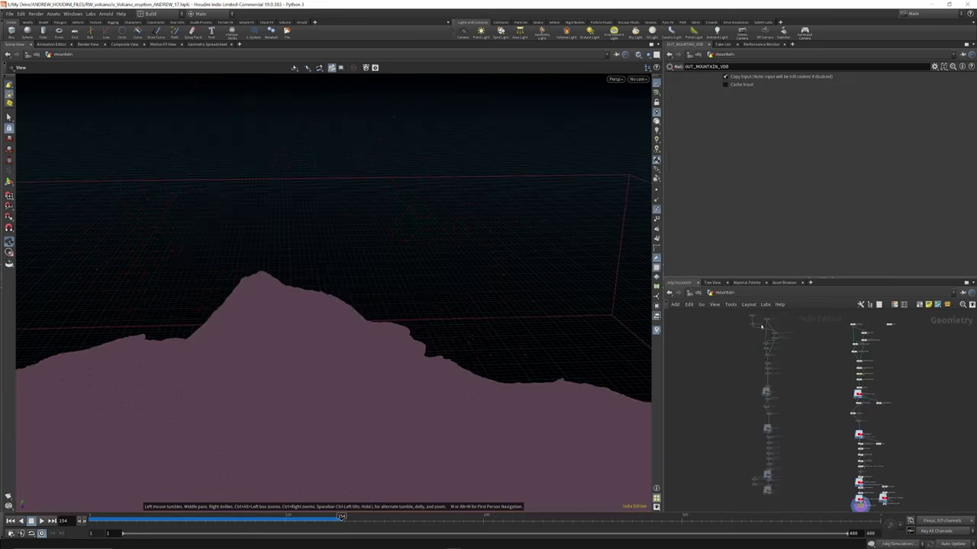
{"action": "scroll", "coordinate": [832, 404], "scroll_direction": "down", "scroll_amount": 3}
{"action": "scroll", "coordinate": [837, 433], "scroll_direction": "up", "scroll_amount": 10}
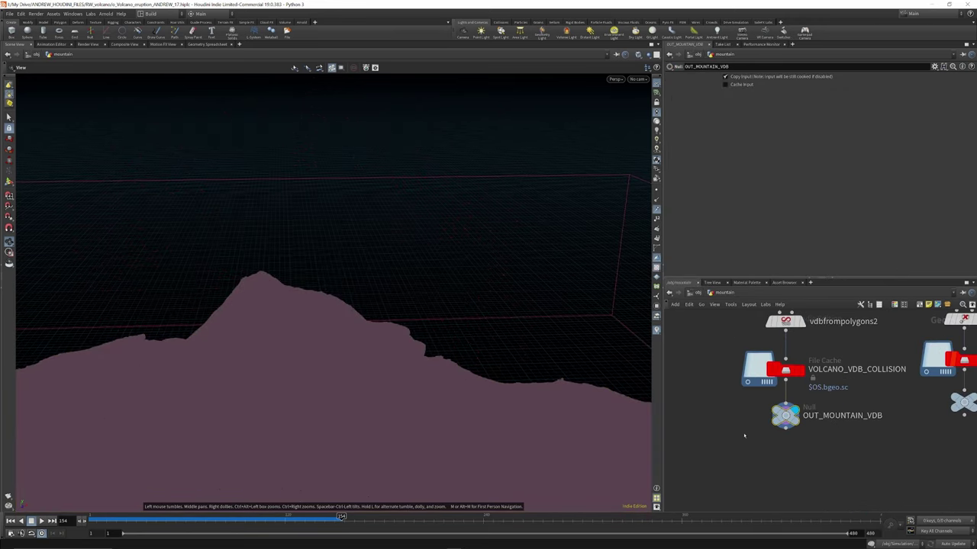
{"action": "key", "text": "alt+c"}
Return through the Simulation object to popnet2's network and check the proxy volume path on staticobject1.
{"action": "left_click", "coordinate": [697, 293]}
{"action": "double_click", "coordinate": [760, 357]}
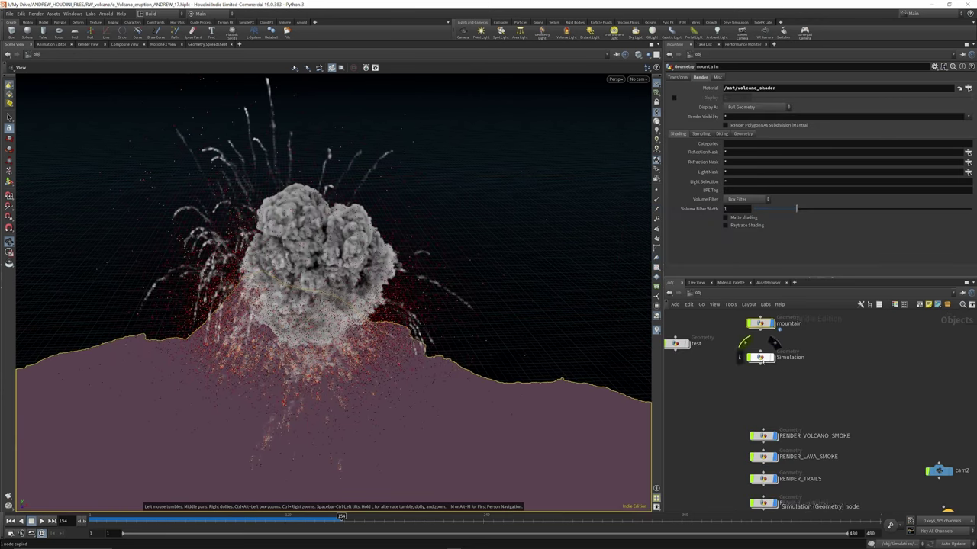
{"action": "scroll", "coordinate": [790, 387], "scroll_direction": "up", "scroll_amount": 5}
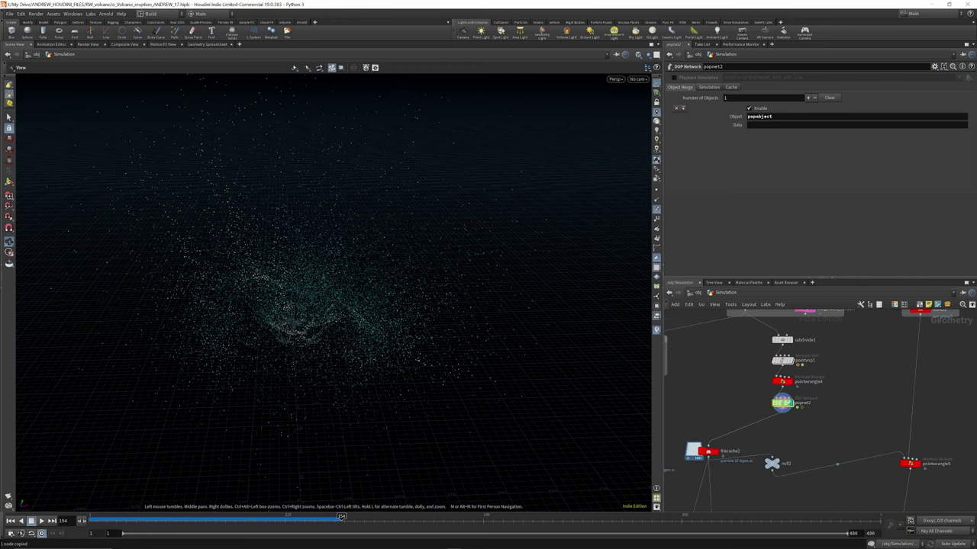
{"action": "double_click", "coordinate": [782, 402]}
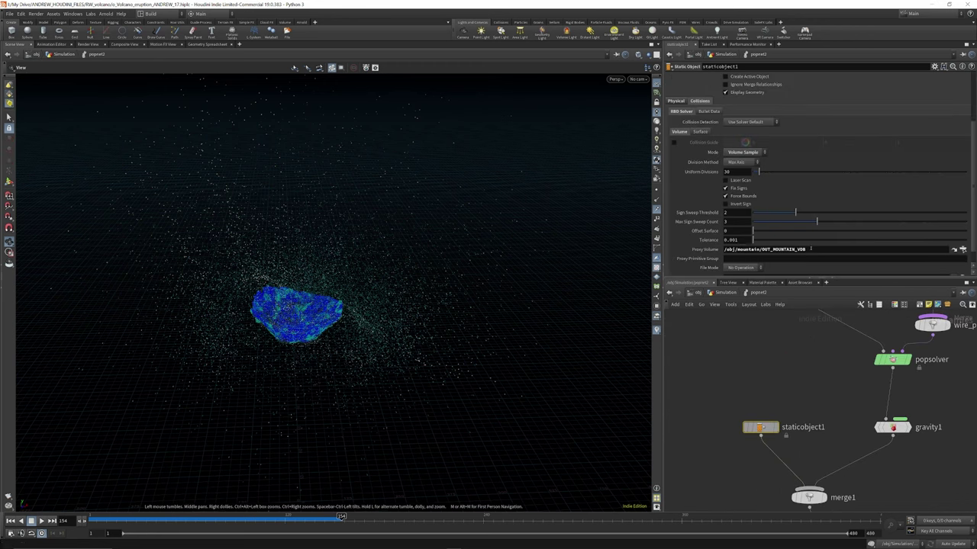
Play the simulation on to frame 331 to examine the particles colliding with the mountain, and inspect gravity1's force setting.
{"action": "scroll", "coordinate": [797, 359], "scroll_direction": "down", "scroll_amount": 4}
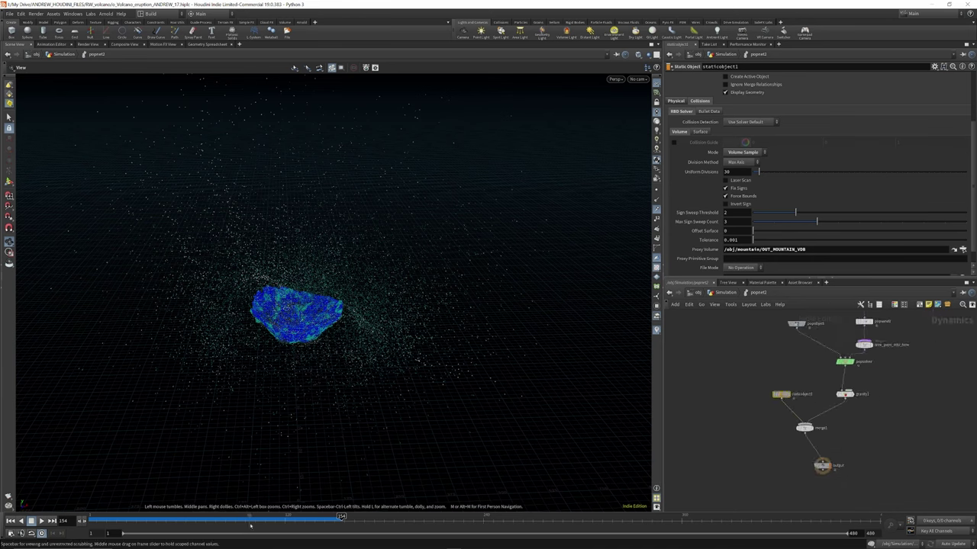
{"action": "left_click", "coordinate": [41, 520]}
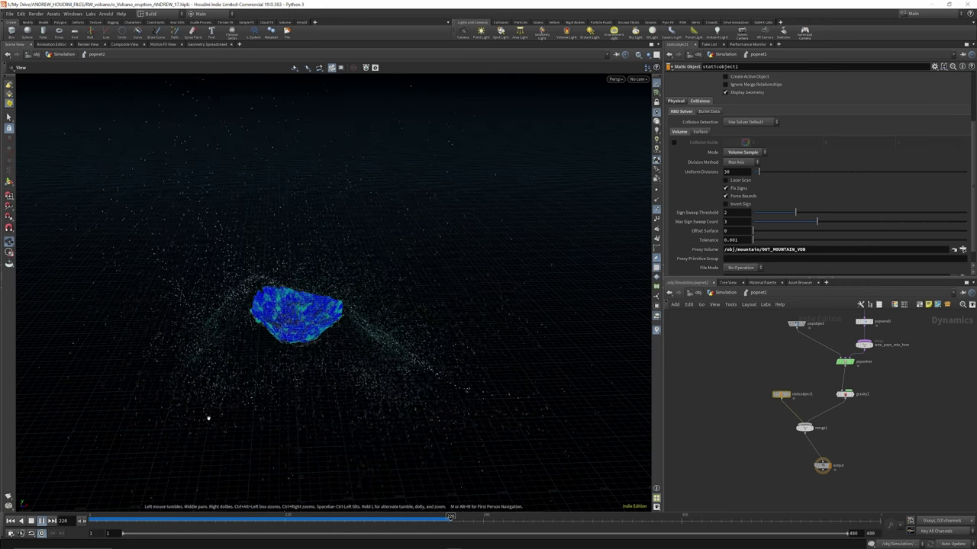
{"action": "left_click_drag", "start_coordinate": [310, 367], "coordinate": [312, 351]}
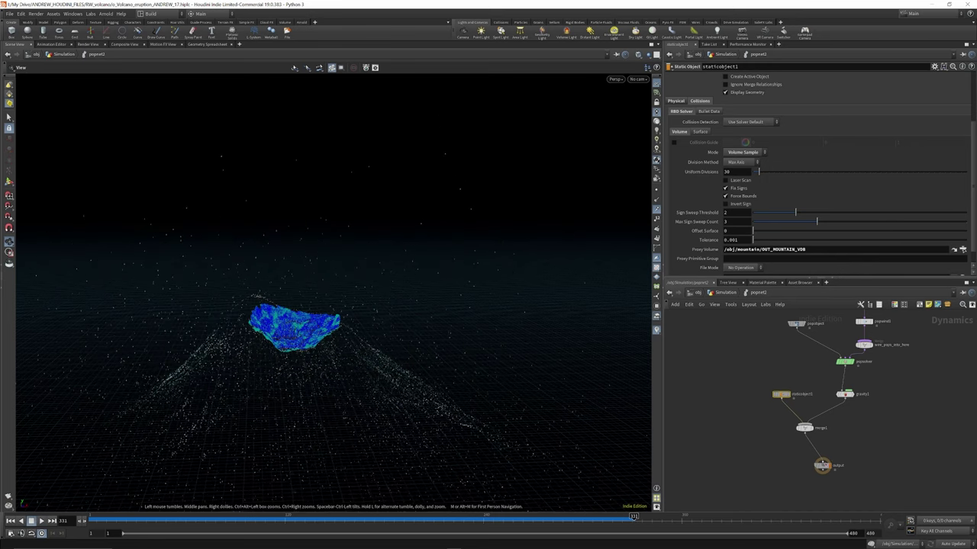
{"action": "scroll", "coordinate": [843, 393], "scroll_direction": "up", "scroll_amount": 4}
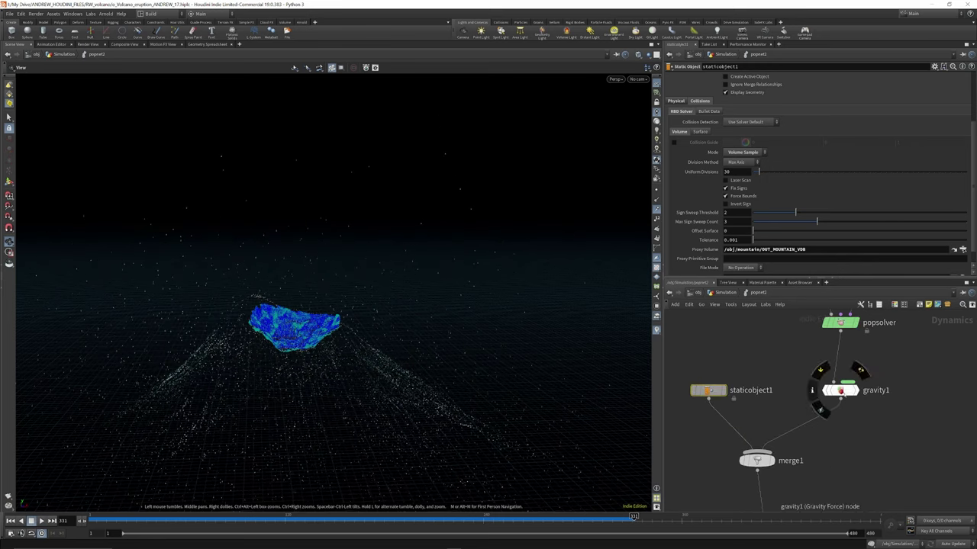
{"action": "left_click", "coordinate": [841, 390]}
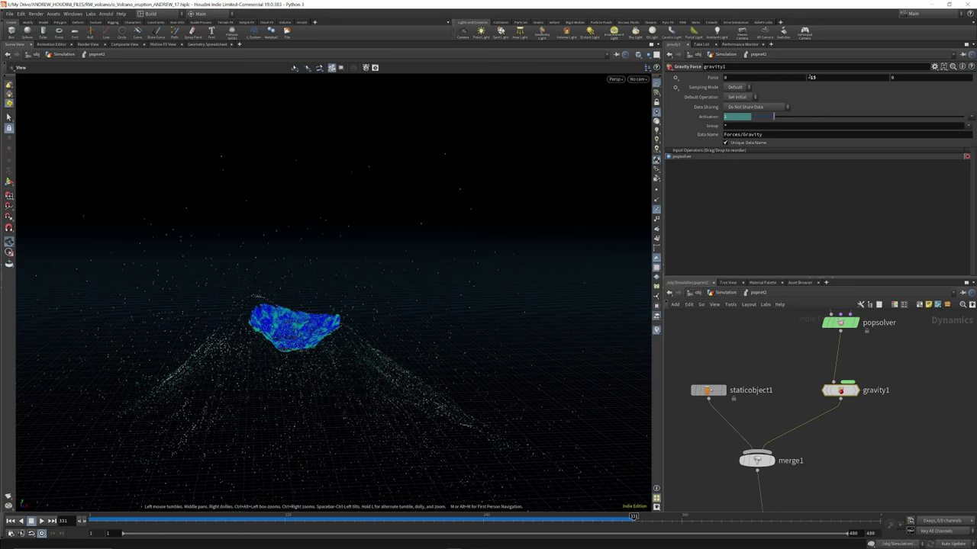
Revert the gravity1 force to its default values and set its Y component back to -15.
{"action": "right_click", "coordinate": [711, 78]}
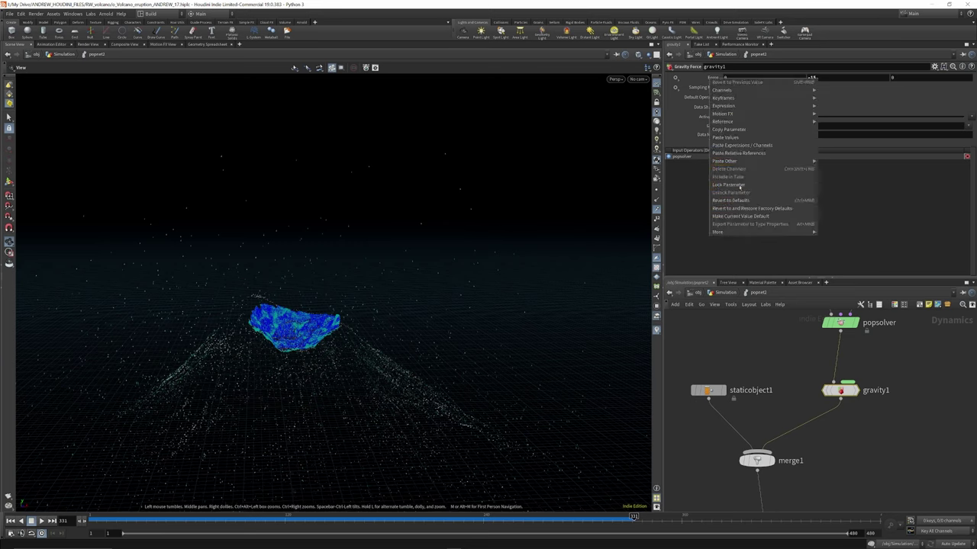
{"action": "left_click", "coordinate": [729, 200]}
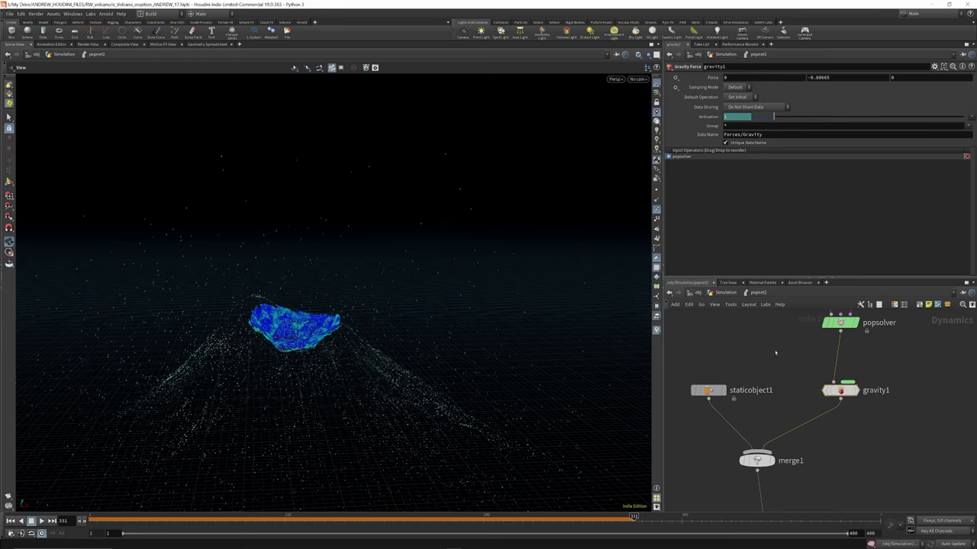
{"action": "left_click", "coordinate": [820, 77]}
{"action": "type", "text": "-15"}
{"action": "key", "text": "Return"}
Return to the Simulation network and show the filecache2 node's file-saving settings.
{"action": "left_click", "coordinate": [732, 297]}
{"action": "scroll", "coordinate": [807, 401], "scroll_direction": "down", "scroll_amount": 3}
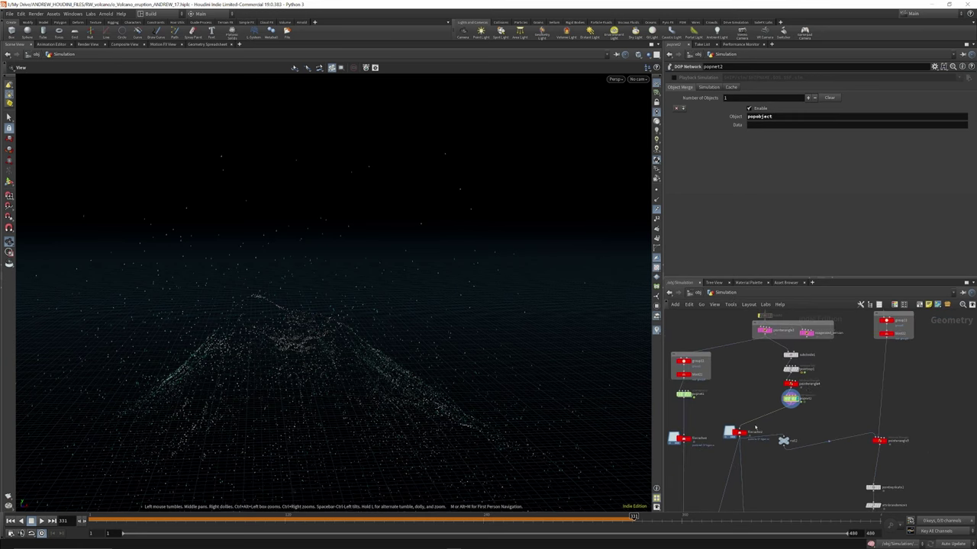
{"action": "scroll", "coordinate": [740, 433], "scroll_direction": "up", "scroll_amount": 9}
{"action": "scroll", "coordinate": [878, 415], "scroll_direction": "down", "scroll_amount": 1}
{"action": "left_click_drag", "start_coordinate": [756, 423], "coordinate": [734, 421]}
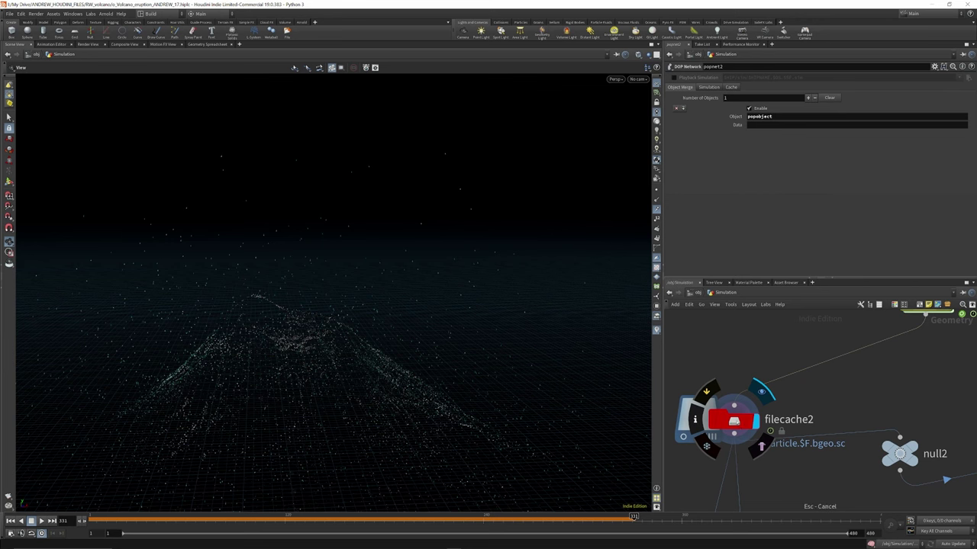
{"action": "left_click", "coordinate": [734, 421]}
{"action": "scroll", "coordinate": [811, 371], "scroll_direction": "down", "scroll_amount": 6}
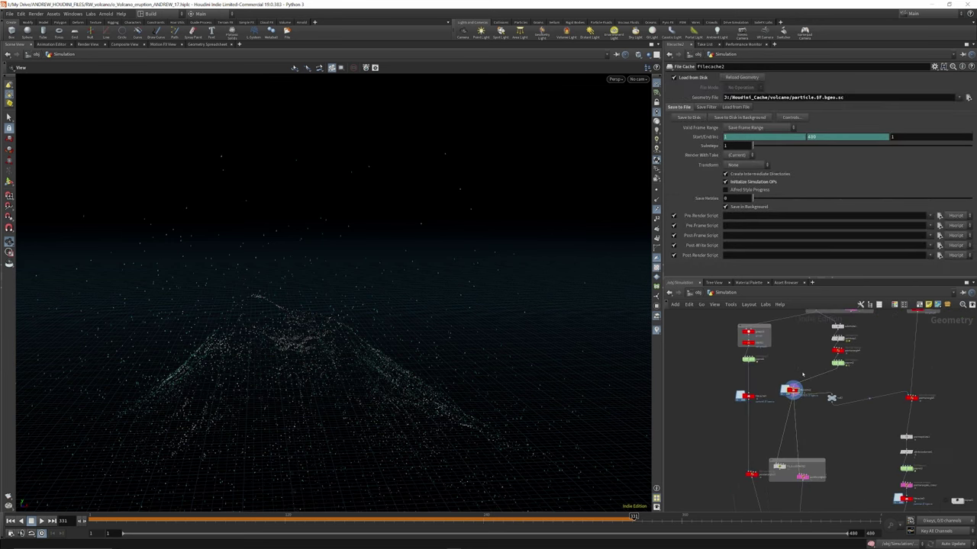
Display the geometry of pointwrangle3 and the point selection made by group12 in the viewport.
{"action": "scroll", "coordinate": [802, 375], "scroll_direction": "up", "scroll_amount": 4}
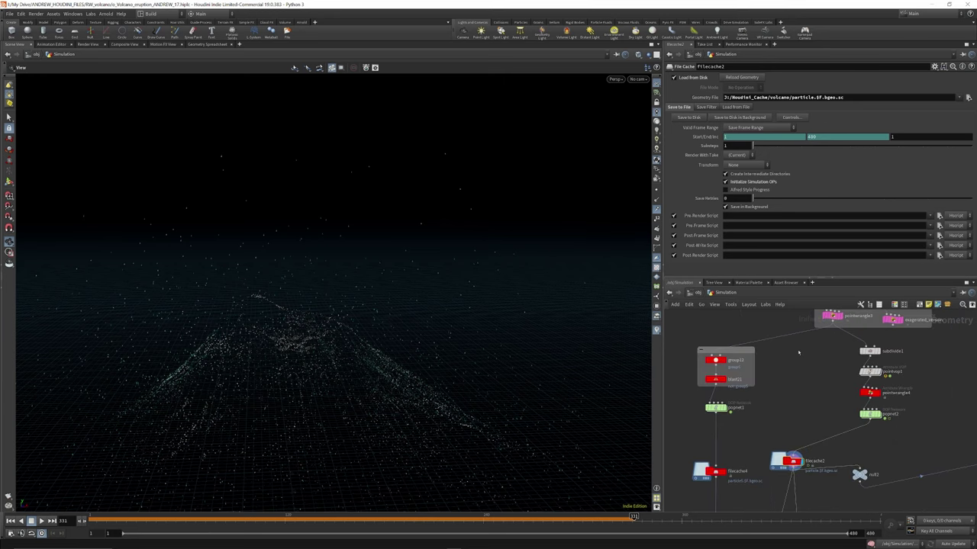
{"action": "scroll", "coordinate": [839, 371], "scroll_direction": "down", "scroll_amount": 2}
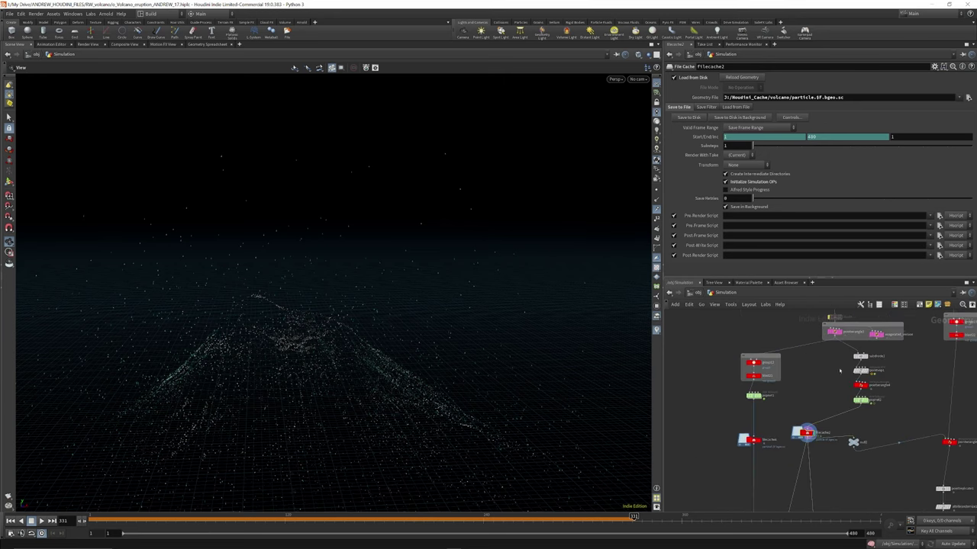
{"action": "scroll", "coordinate": [833, 330], "scroll_direction": "up", "scroll_amount": 2}
{"action": "left_click", "coordinate": [845, 315]}
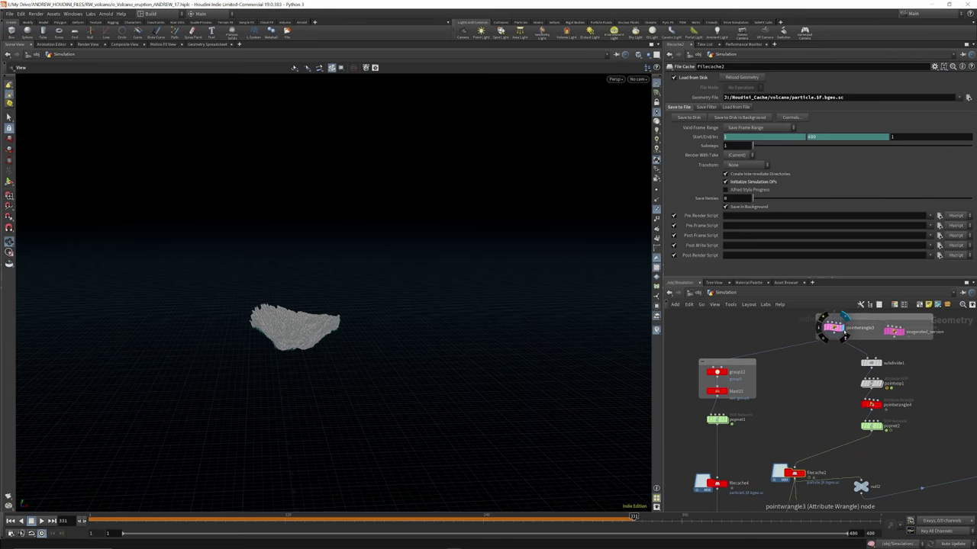
{"action": "left_click", "coordinate": [728, 360]}
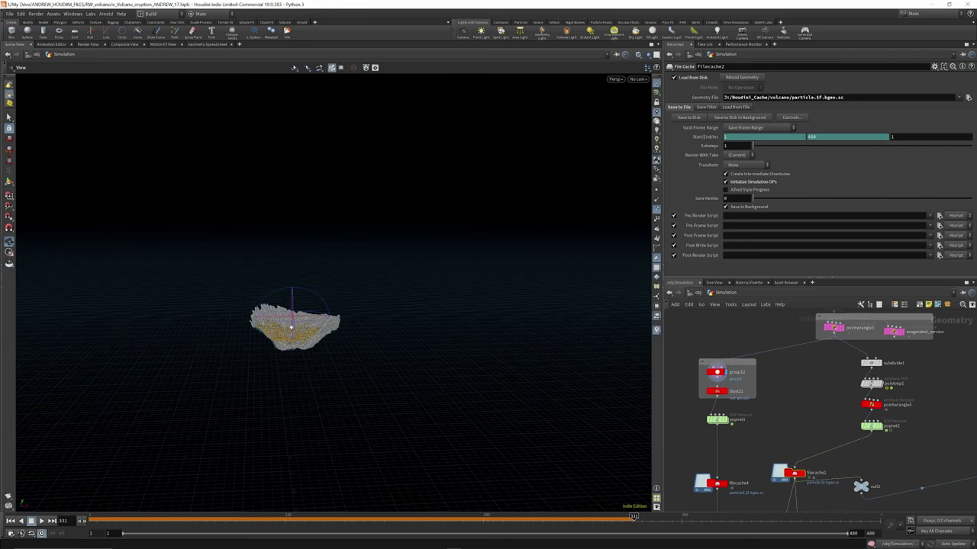
{"action": "left_click_drag", "start_coordinate": [291, 328], "coordinate": [293, 348]}
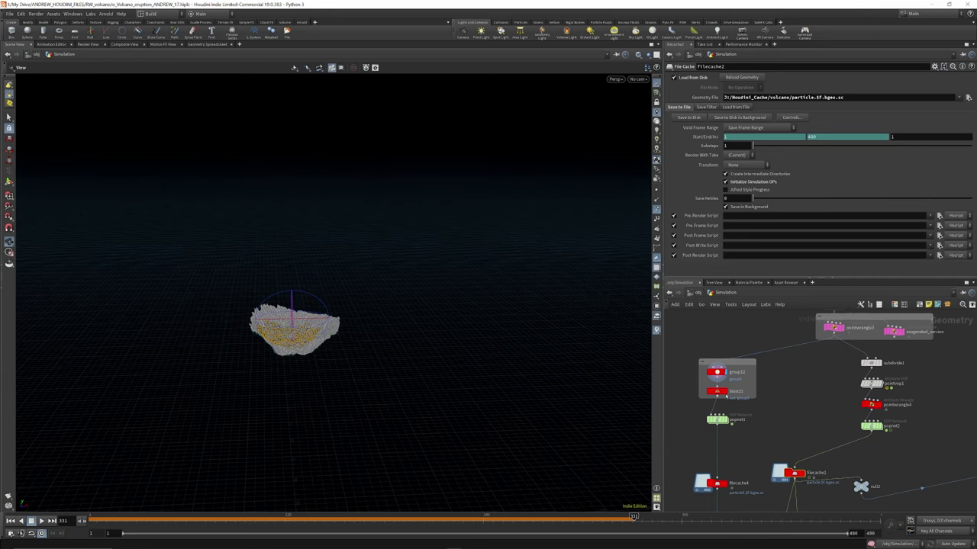
Display the blast21 result and show the bounding-sphere settings of group12.
{"action": "left_click", "coordinate": [726, 392]}
{"action": "left_click", "coordinate": [717, 393]}
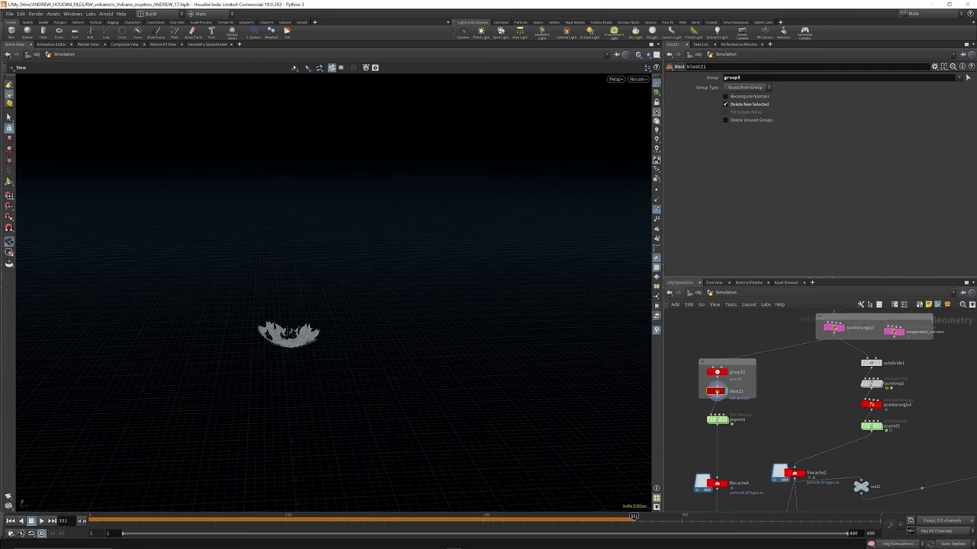
{"action": "left_click", "coordinate": [716, 372]}
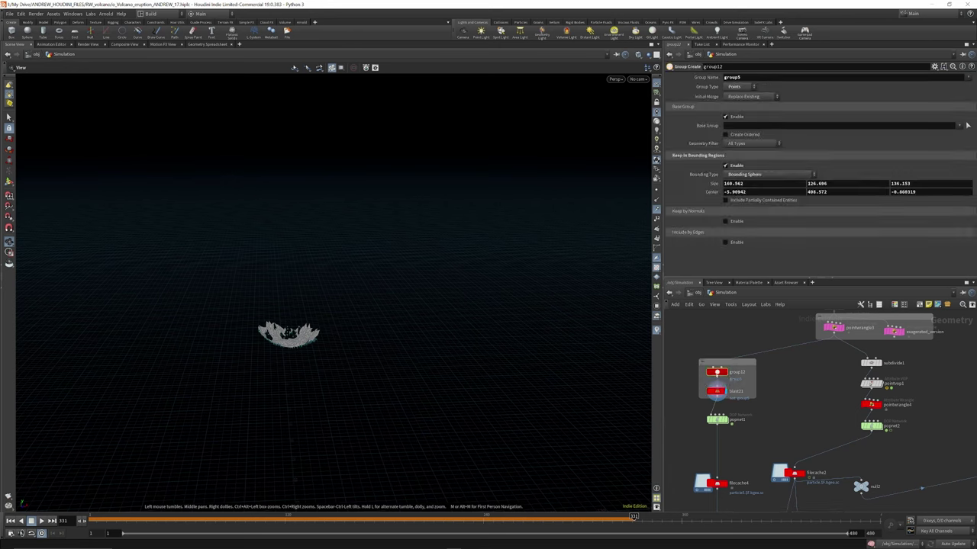
Enter the popnet1 network and inspect the settings of its POP solver and gravity force.
{"action": "scroll", "coordinate": [721, 424], "scroll_direction": "up", "scroll_amount": 5}
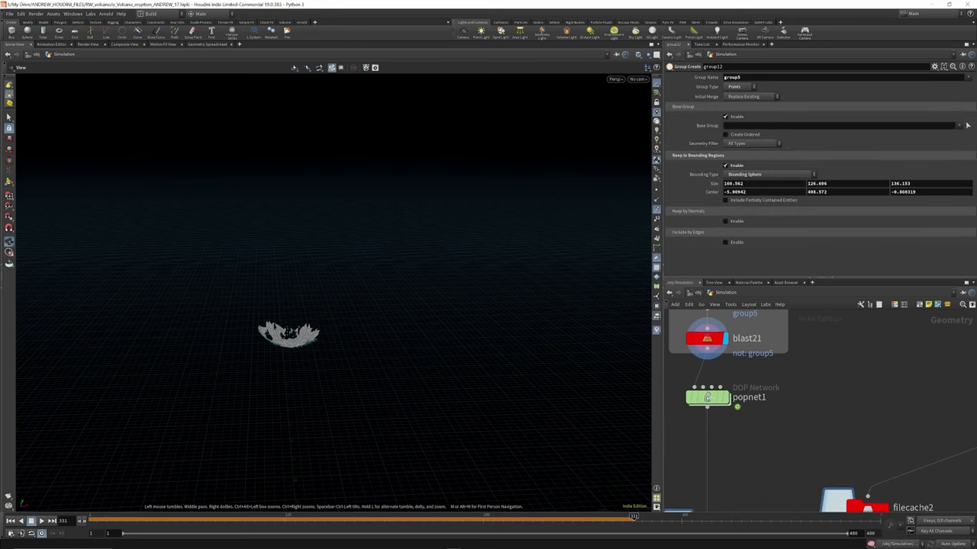
{"action": "left_click", "coordinate": [707, 393]}
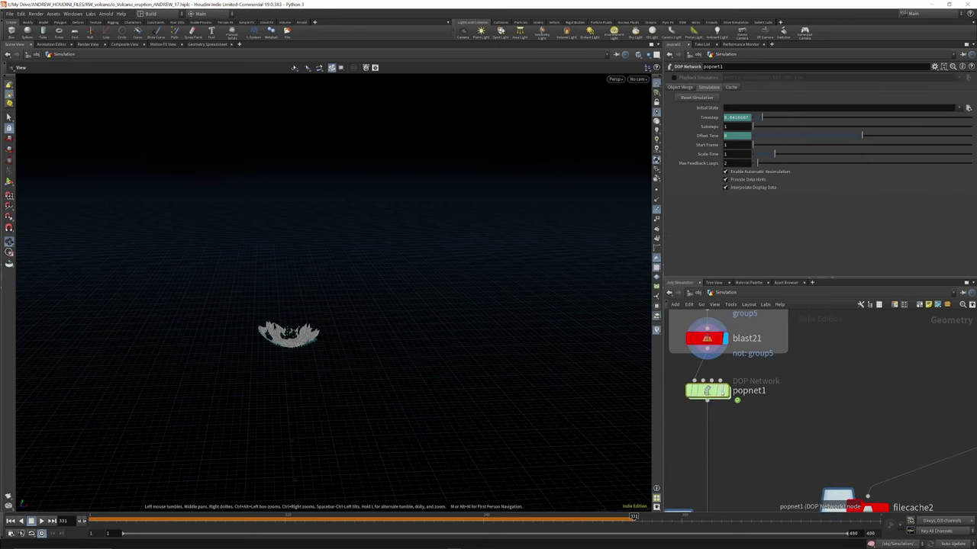
{"action": "key", "text": "i"}
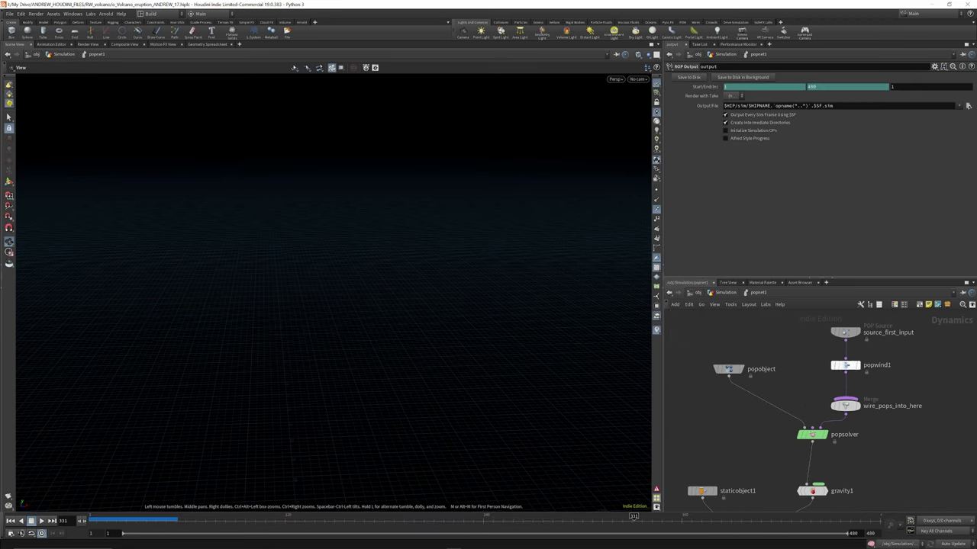
{"action": "scroll", "coordinate": [842, 346], "scroll_direction": "down", "scroll_amount": 3}
{"action": "scroll", "coordinate": [825, 397], "scroll_direction": "up", "scroll_amount": 3}
{"action": "left_click", "coordinate": [823, 393]}
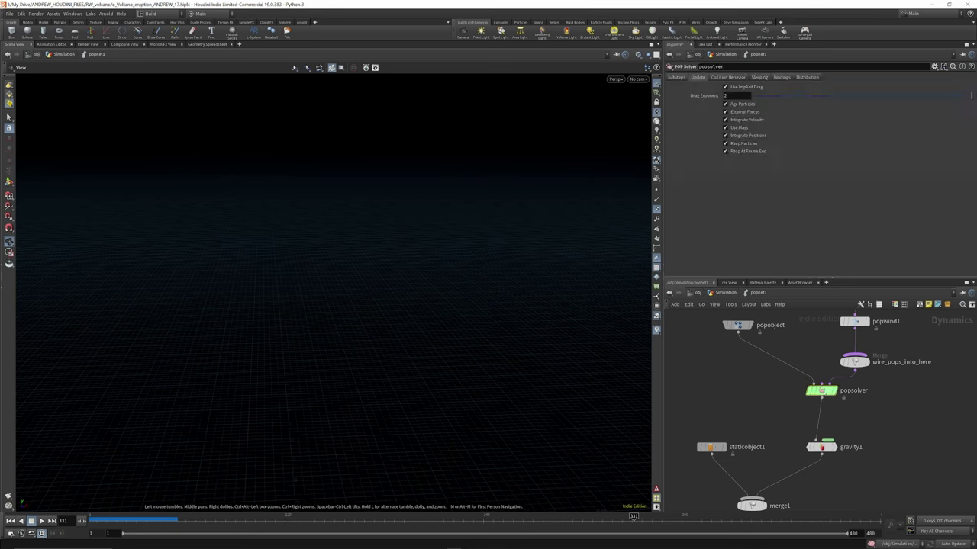
{"action": "scroll", "coordinate": [821, 381], "scroll_direction": "down", "scroll_amount": 3}
{"action": "scroll", "coordinate": [819, 408], "scroll_direction": "up", "scroll_amount": 3}
{"action": "left_click", "coordinate": [819, 409]}
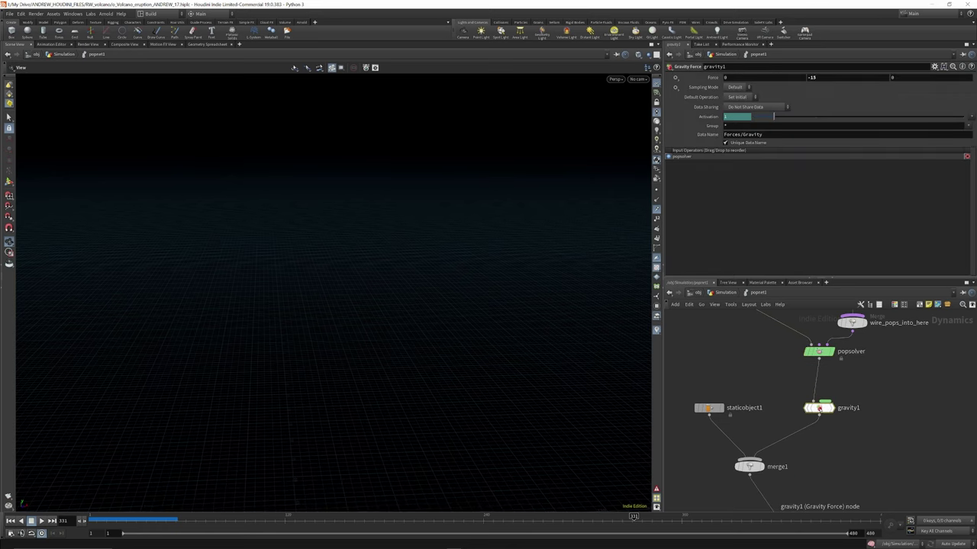
{"action": "scroll", "coordinate": [819, 408], "scroll_direction": "down", "scroll_amount": 3}
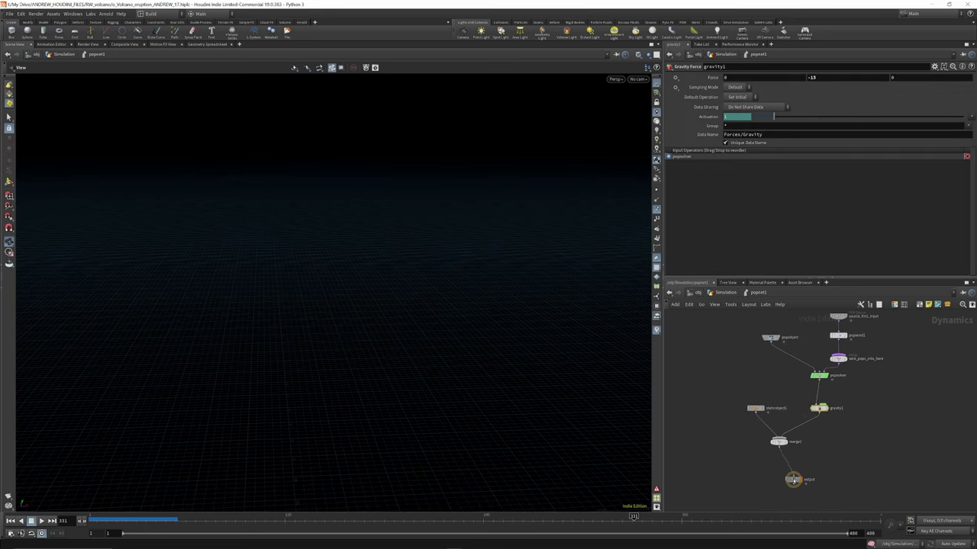
Return to the Simulation network, display popnet1 and play its simulation from the first frame.
{"action": "key", "text": "u"}
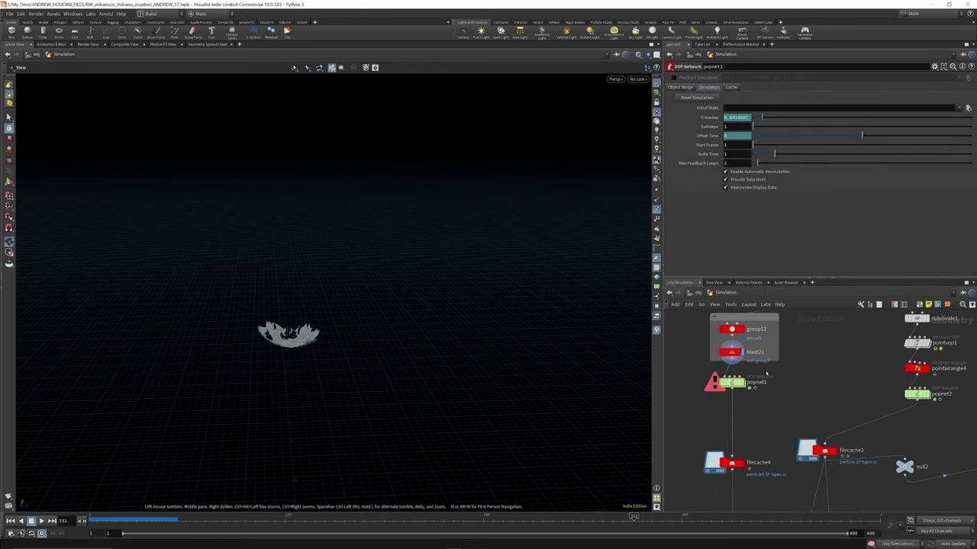
{"action": "scroll", "coordinate": [743, 382], "scroll_direction": "up", "scroll_amount": 2}
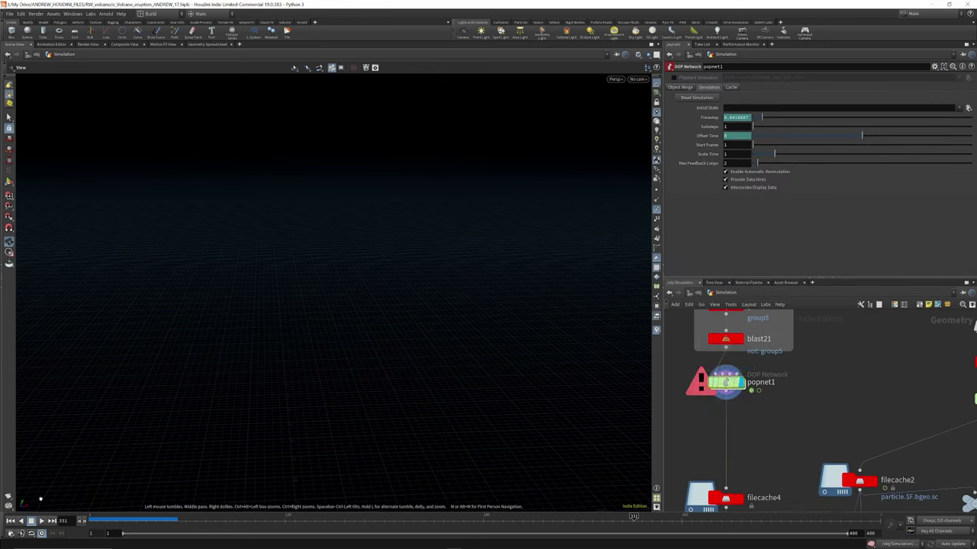
{"action": "left_click", "coordinate": [10, 521]}
{"action": "left_click", "coordinate": [42, 521]}
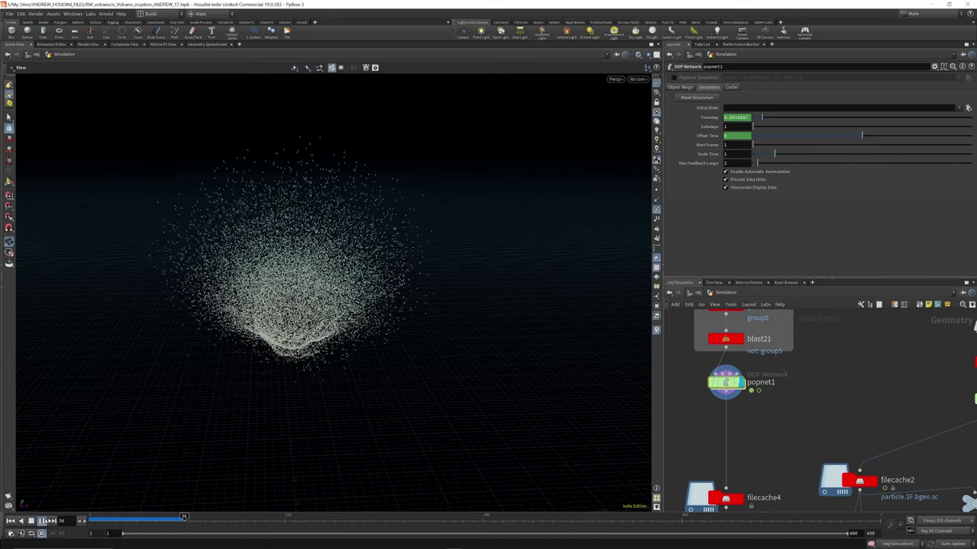
Display pointvop1 and pointwrangle4 in turn and show pointwrangle4's mask-multiplying code.
{"action": "scroll", "coordinate": [720, 430], "scroll_direction": "down", "scroll_amount": 4}
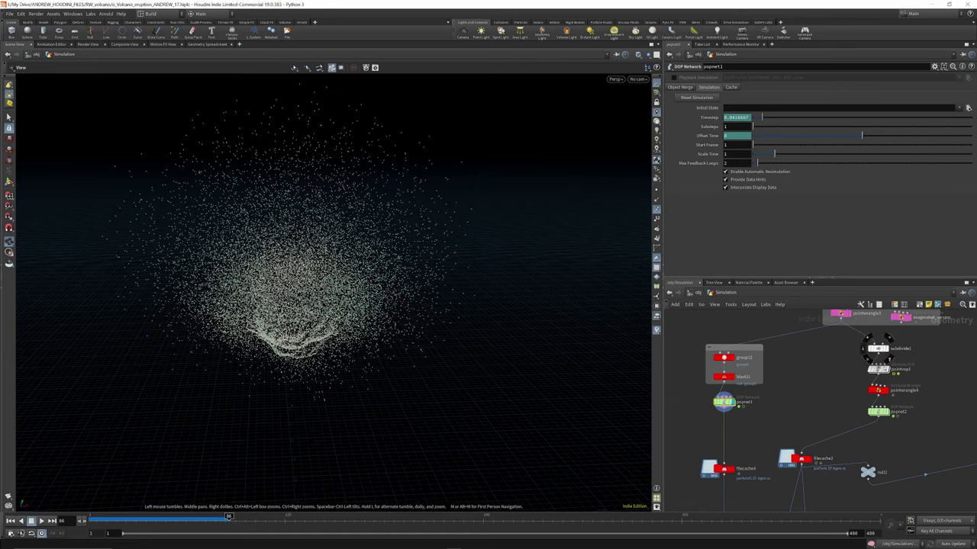
{"action": "left_click", "coordinate": [887, 359]}
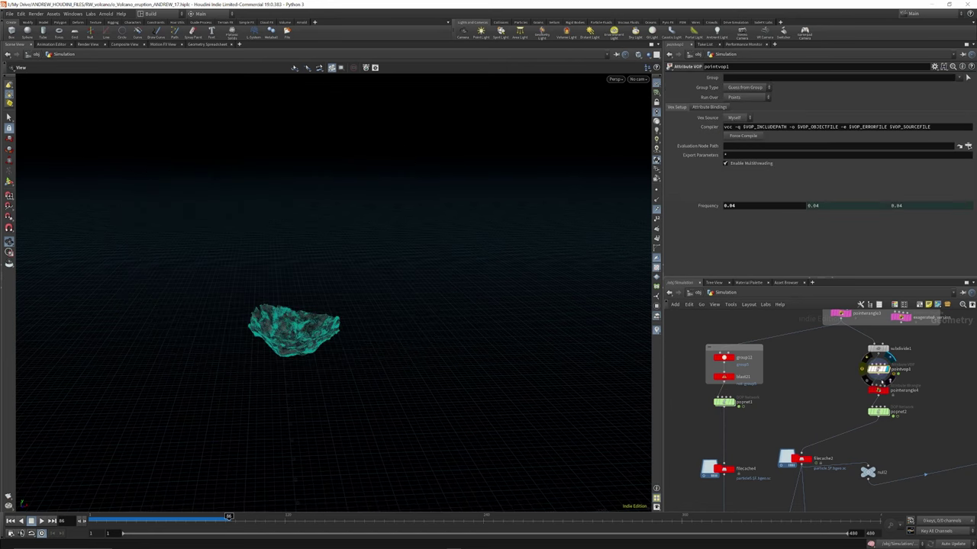
{"action": "left_click", "coordinate": [889, 379]}
{"action": "left_click", "coordinate": [879, 390]}
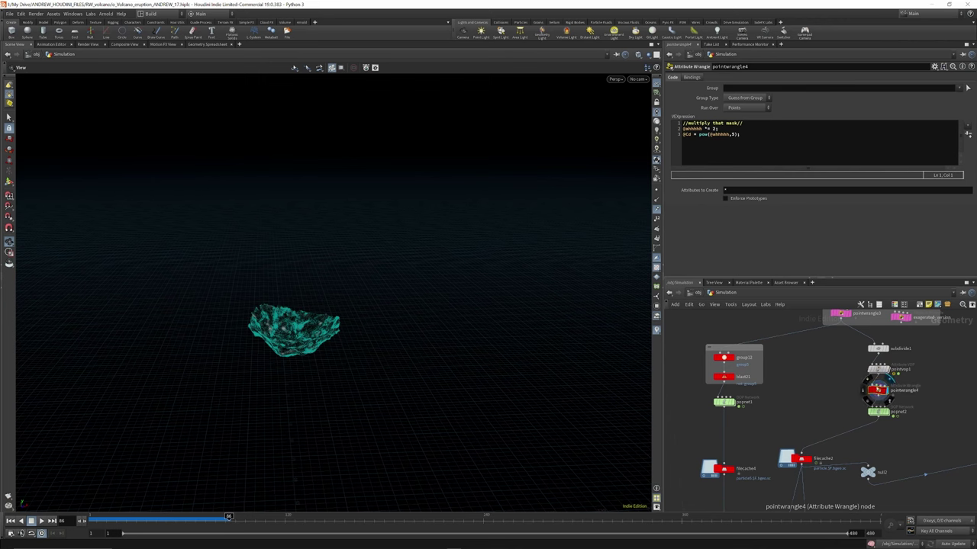
Compare the cached particles of filecache4 and filecache2 in the viewport.
{"action": "left_click", "coordinate": [731, 402]}
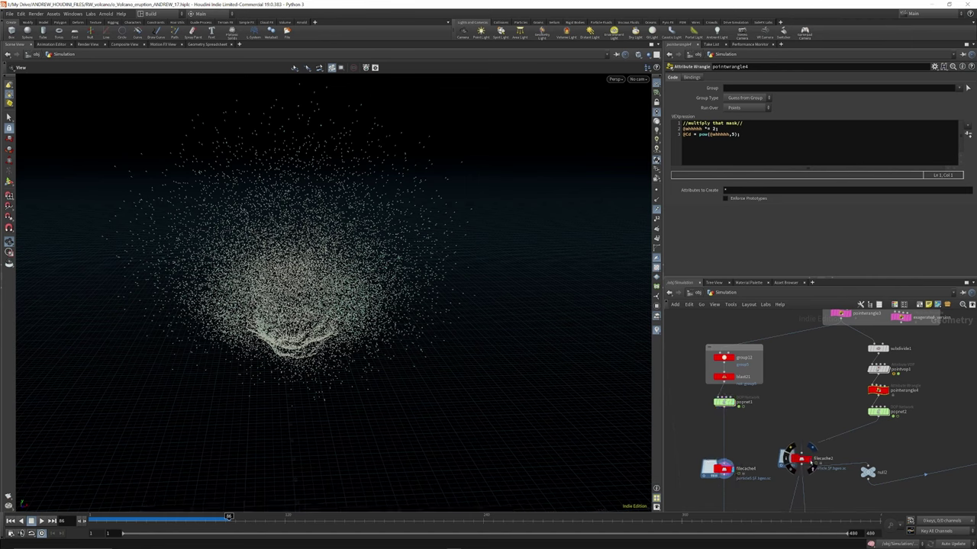
{"action": "left_click", "coordinate": [814, 447]}
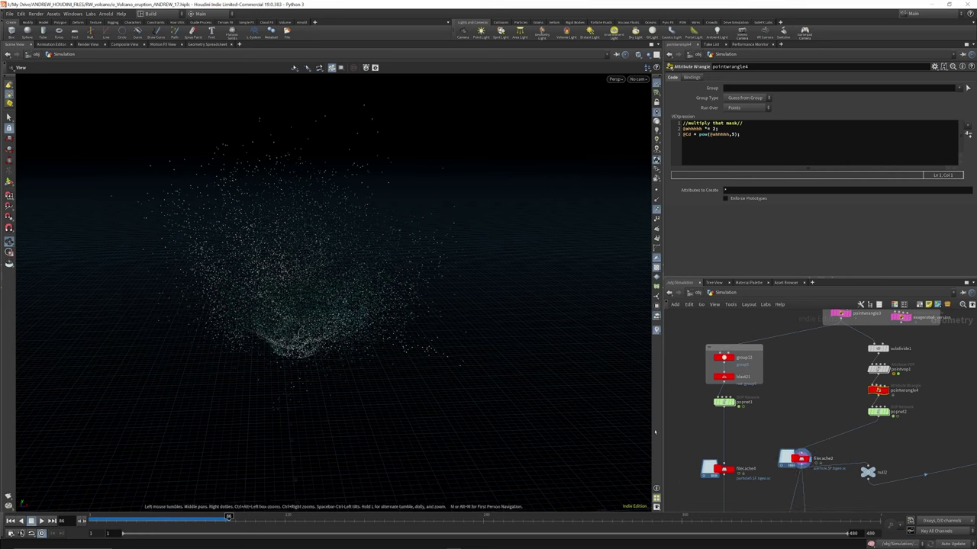
{"action": "middle_click_drag", "start_coordinate": [745, 488], "coordinate": [769, 415]}
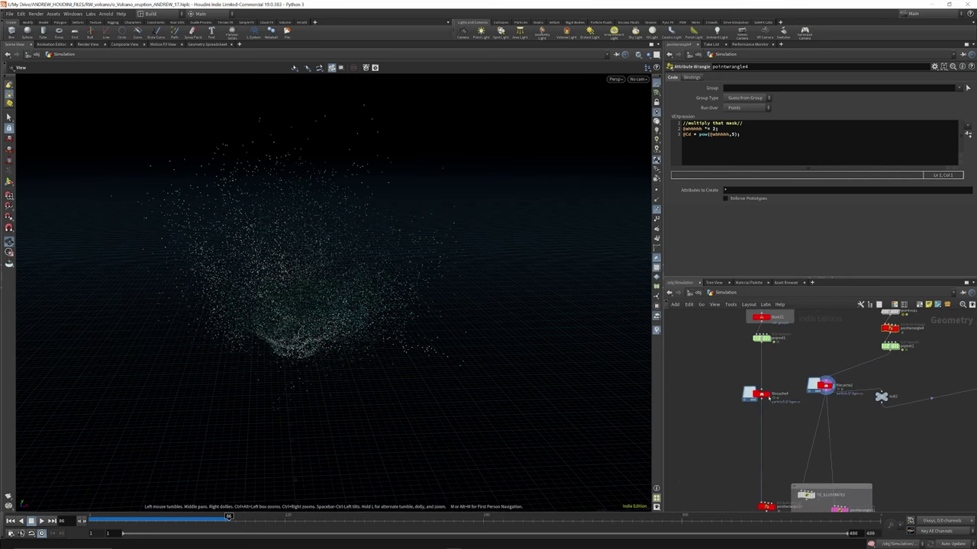
{"action": "left_click", "coordinate": [767, 395]}
Move pointwrangle5 and the nodes below it closer to the group and blast22 box, spacing them evenly.
{"action": "scroll", "coordinate": [767, 394], "scroll_direction": "down", "scroll_amount": 4}
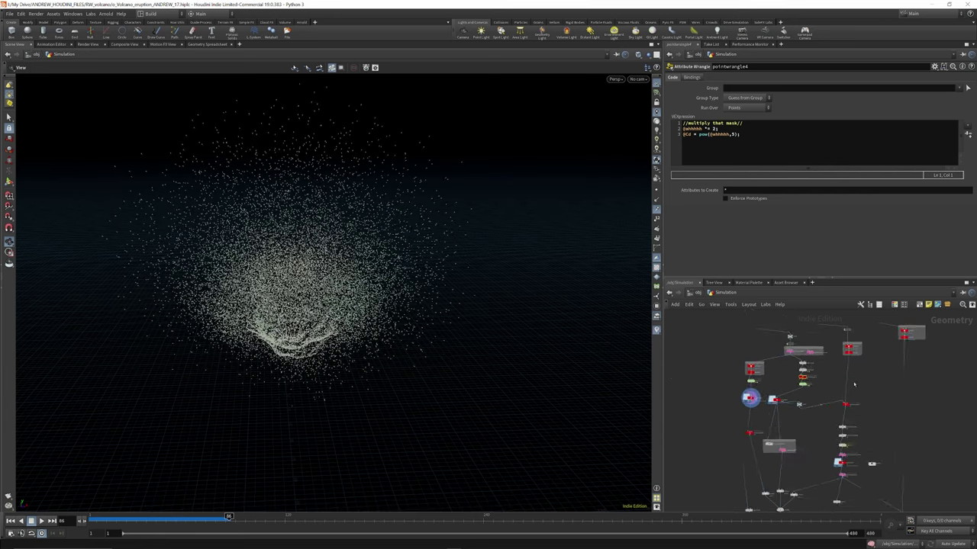
{"action": "scroll", "coordinate": [852, 393], "scroll_direction": "up", "scroll_amount": 4}
{"action": "scroll", "coordinate": [852, 391], "scroll_direction": "down", "scroll_amount": 5}
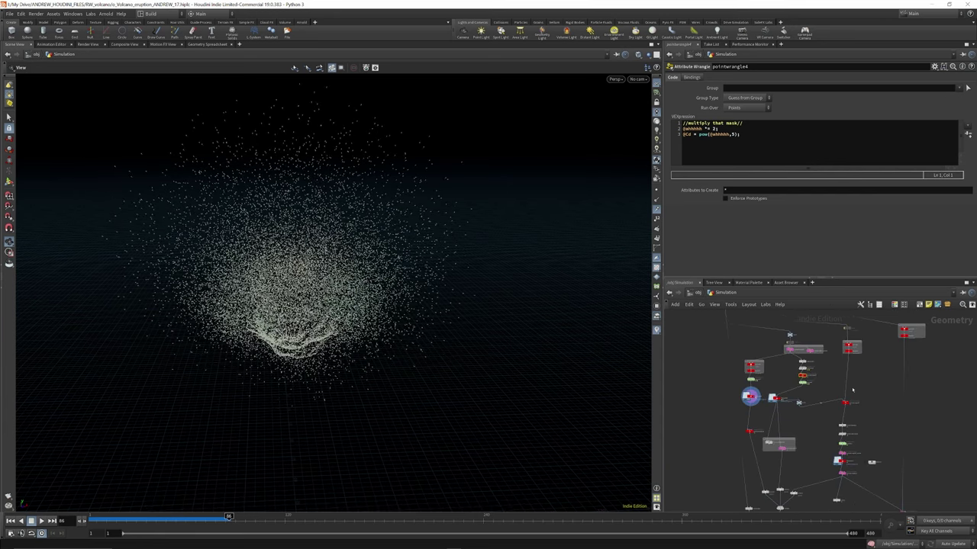
{"action": "scroll", "coordinate": [853, 392], "scroll_direction": "up", "scroll_amount": 2}
{"action": "left_click_drag", "start_coordinate": [869, 383], "coordinate": [831, 495]}
{"action": "left_click_drag", "start_coordinate": [838, 495], "coordinate": [844, 411]}
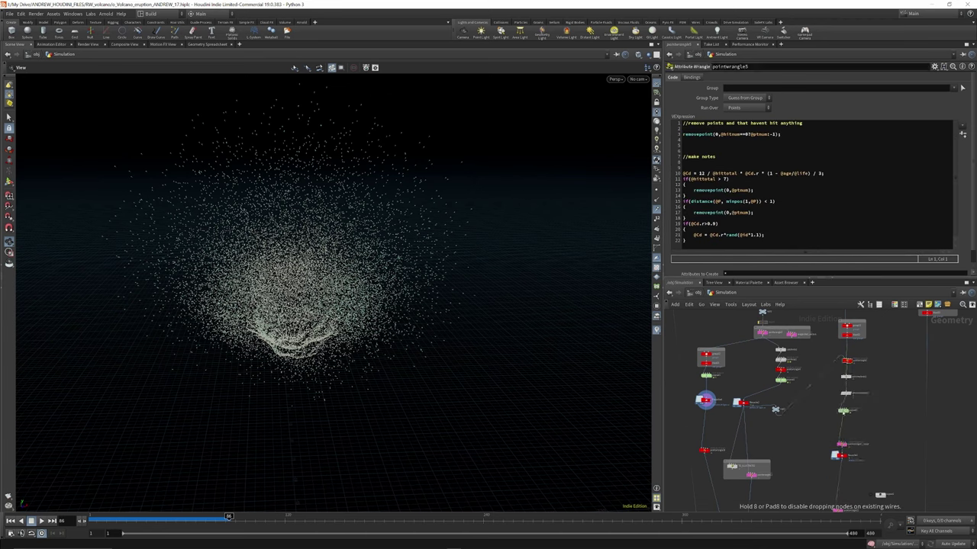
{"action": "mouse_move", "coordinate": [842, 446]}
{"action": "left_mouse_down"}
{"action": "mouse_move", "coordinate": [845, 425]}
{"action": "mouse_move", "coordinate": [841, 438]}
{"action": "left_mouse_up"}
Display the blast22 geometry and show its group settings.
{"action": "scroll", "coordinate": [845, 377], "scroll_direction": "up", "scroll_amount": 5}
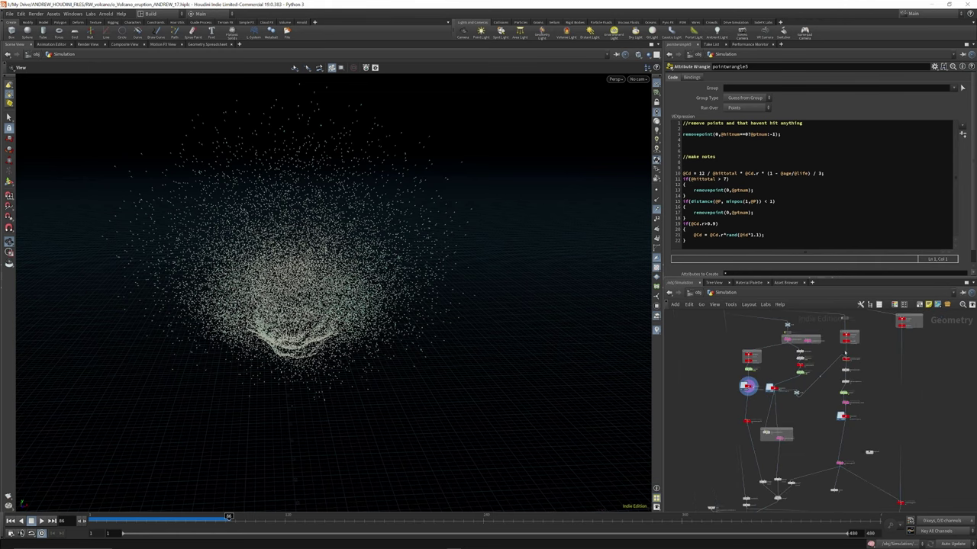
{"action": "scroll", "coordinate": [845, 378], "scroll_direction": "down", "scroll_amount": 5}
{"action": "scroll", "coordinate": [844, 374], "scroll_direction": "up", "scroll_amount": 3}
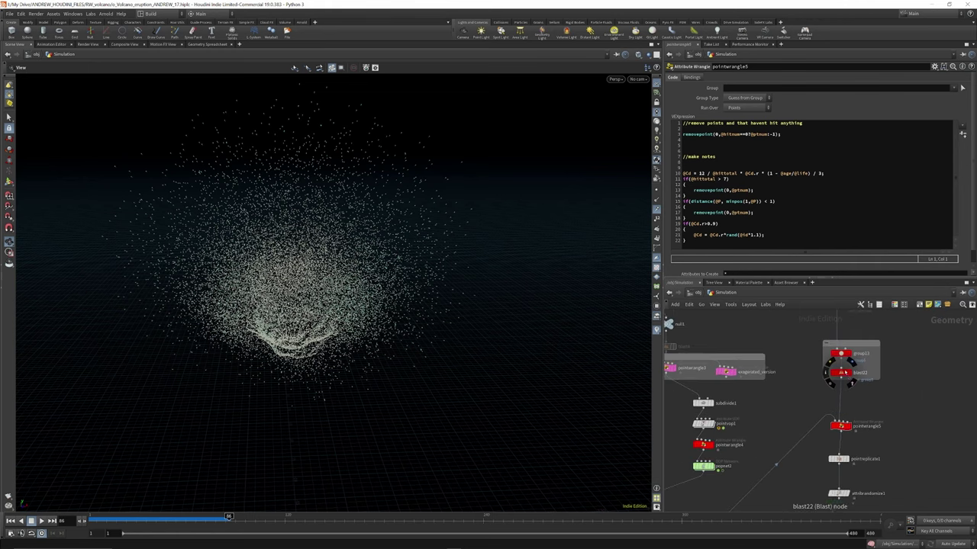
{"action": "left_click", "coordinate": [849, 374]}
{"action": "left_click", "coordinate": [842, 373]}
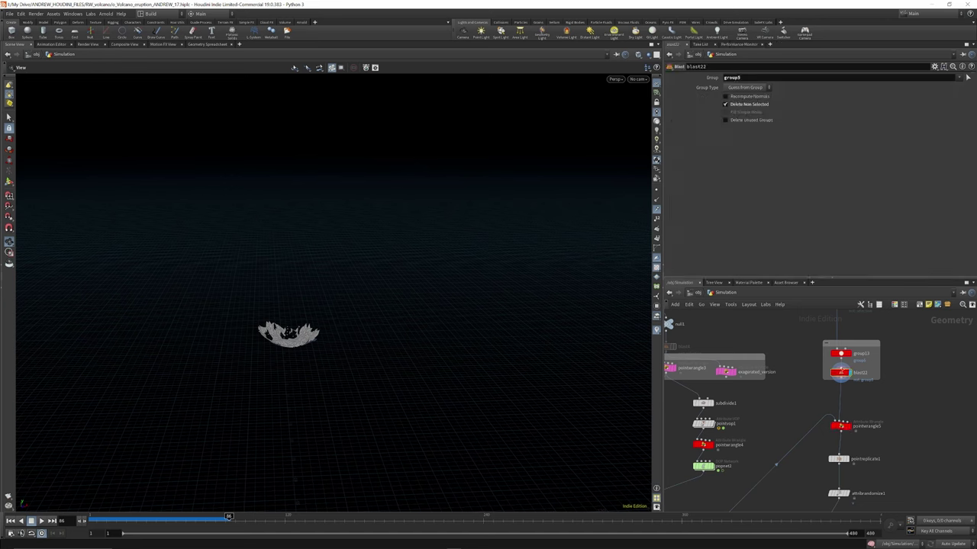
Open the VEX code of pointwrangle5 below the blast22 node.
{"action": "scroll", "coordinate": [840, 357], "scroll_direction": "down", "scroll_amount": 4}
{"action": "scroll", "coordinate": [839, 388], "scroll_direction": "up", "scroll_amount": 6}
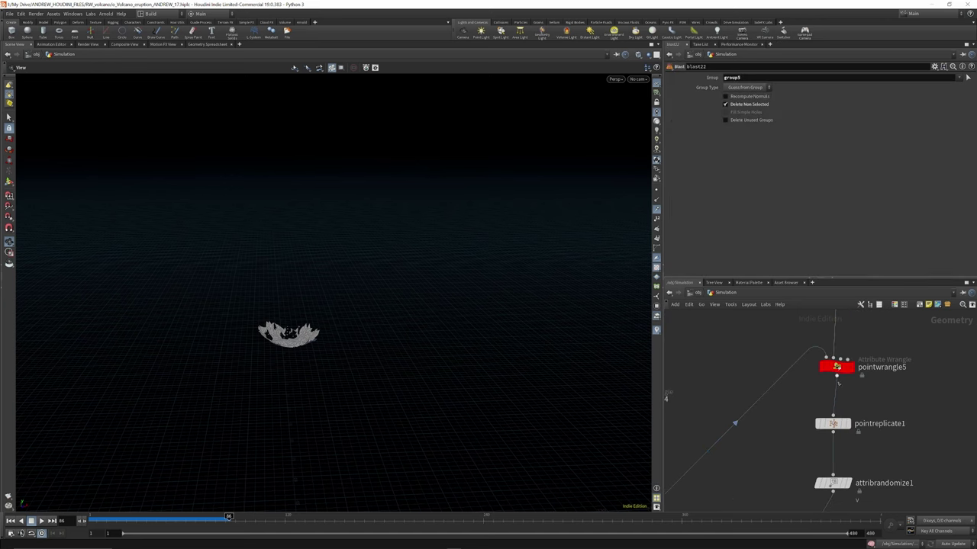
{"action": "left_click", "coordinate": [837, 366]}
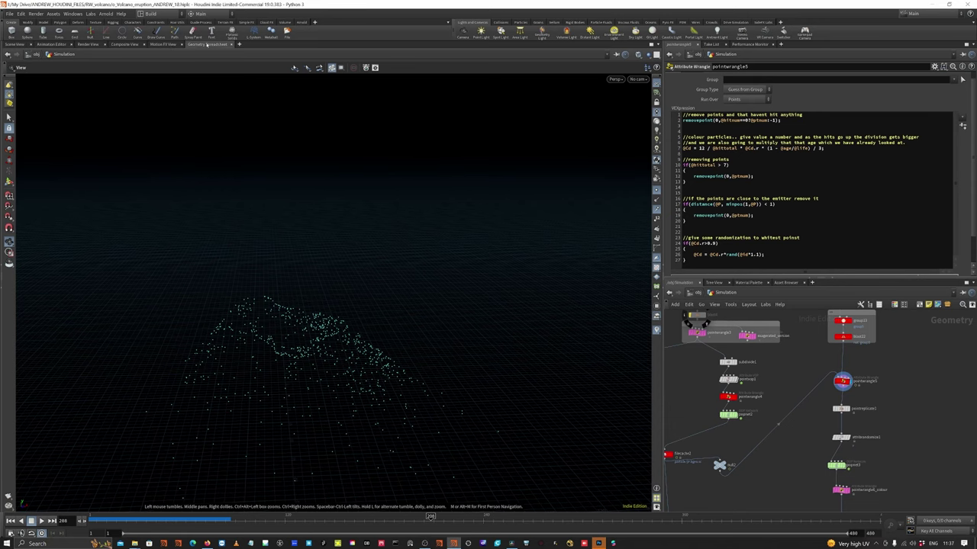
Examine the point attributes of pointwrangle5 in the Geometry Spreadsheet and return to the scene view.
{"action": "left_click", "coordinate": [206, 44]}
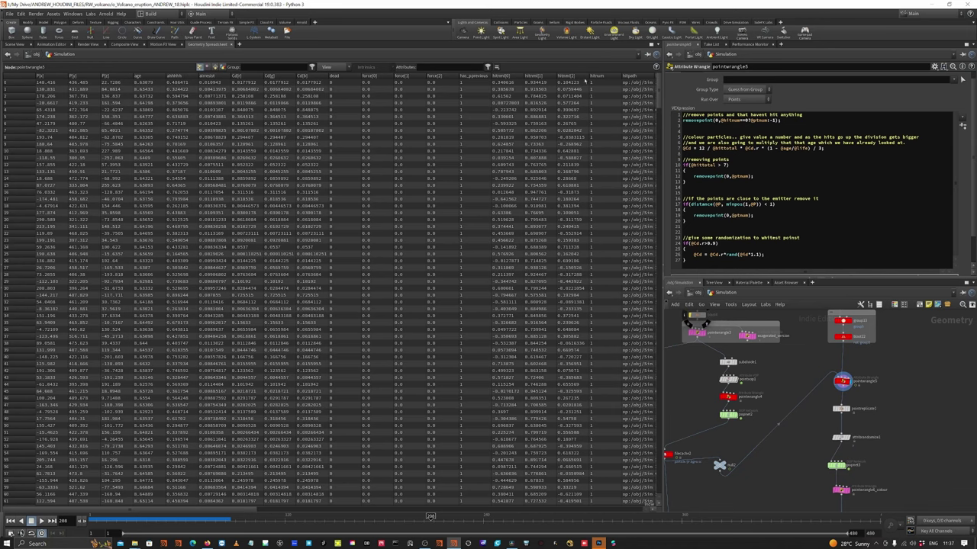
{"action": "left_click", "coordinate": [15, 44]}
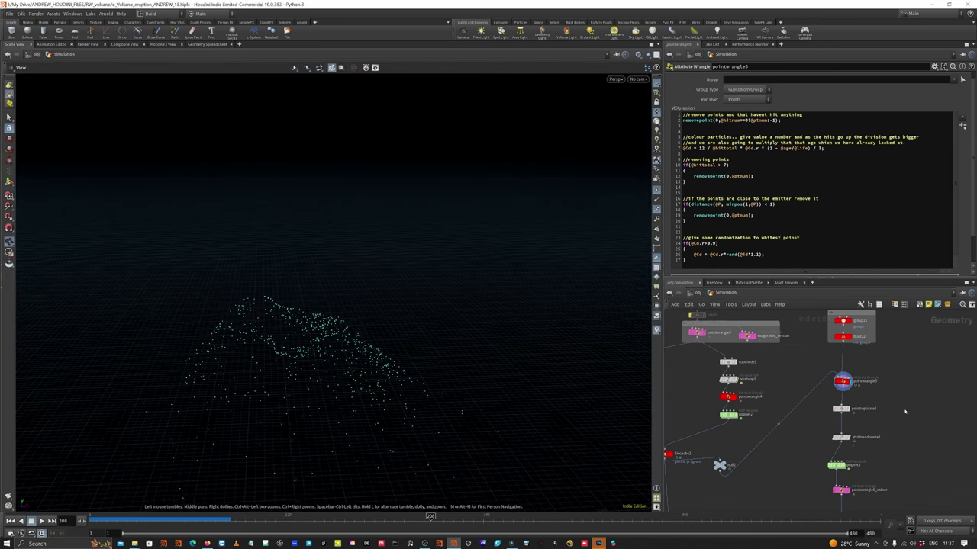
{"action": "scroll", "coordinate": [907, 412], "scroll_direction": "down", "scroll_amount": 2}
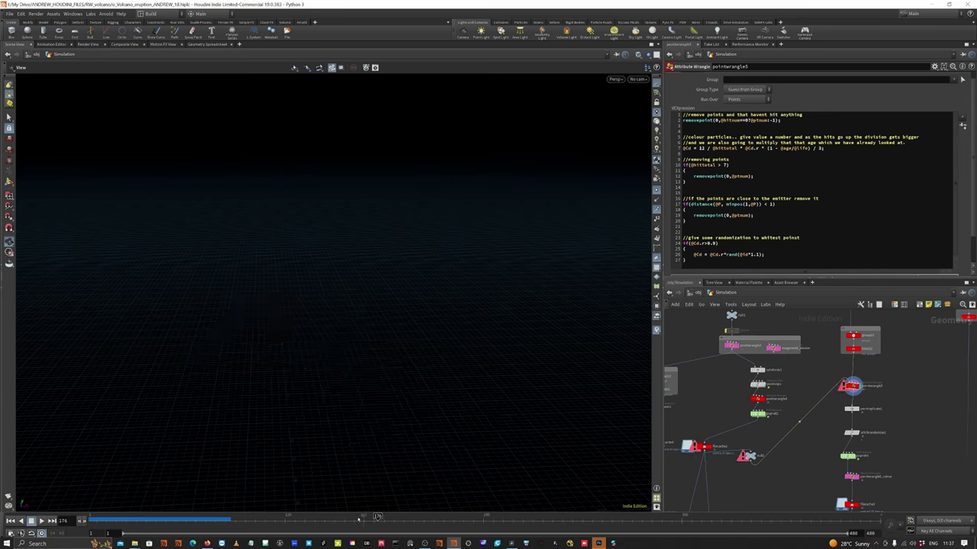
At frame 368, try commenting out the removepoint line for unhit points in pointwrangle5, and undo the change.
{"action": "left_click_drag", "start_coordinate": [218, 517], "coordinate": [696, 517]}
{"action": "left_click", "coordinate": [682, 120]}
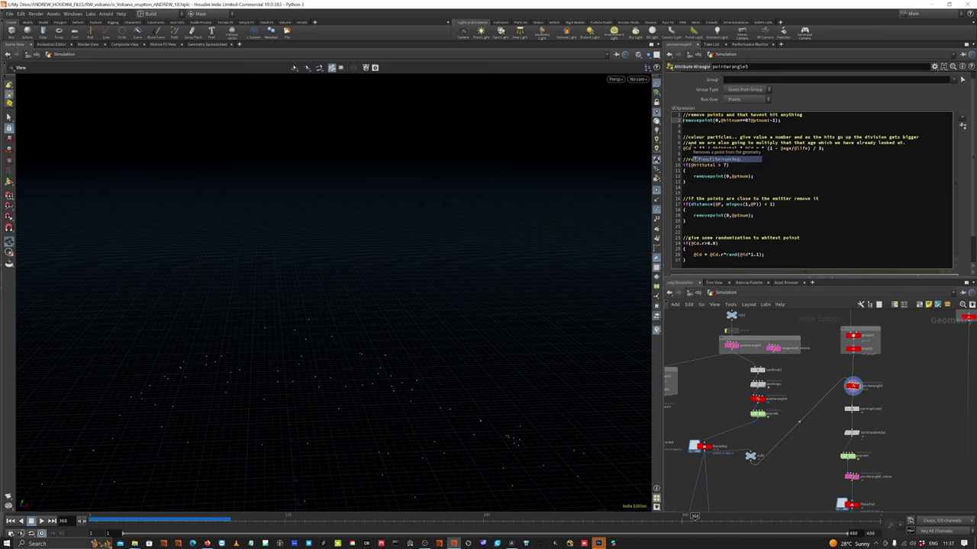
{"action": "type", "text": "//"}
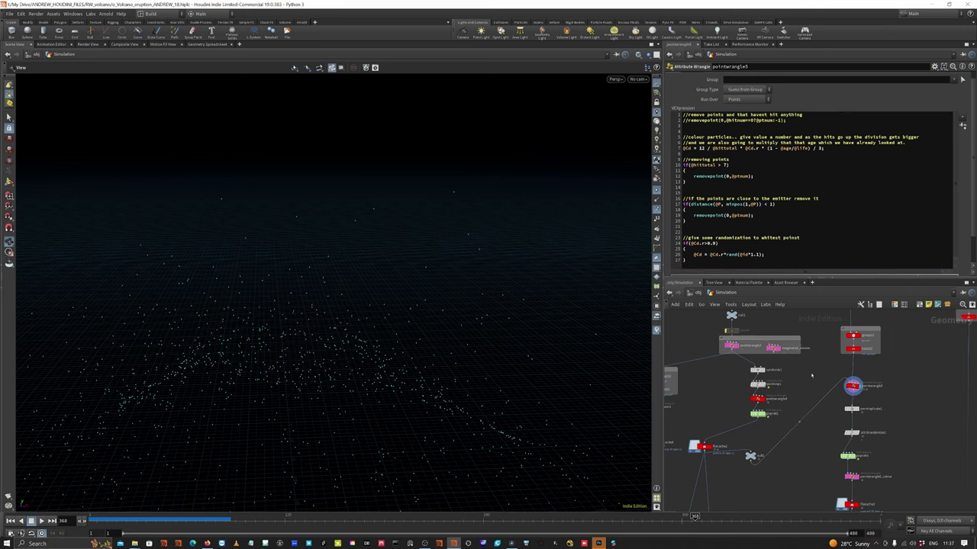
{"action": "key", "text": "ctrl+z"}
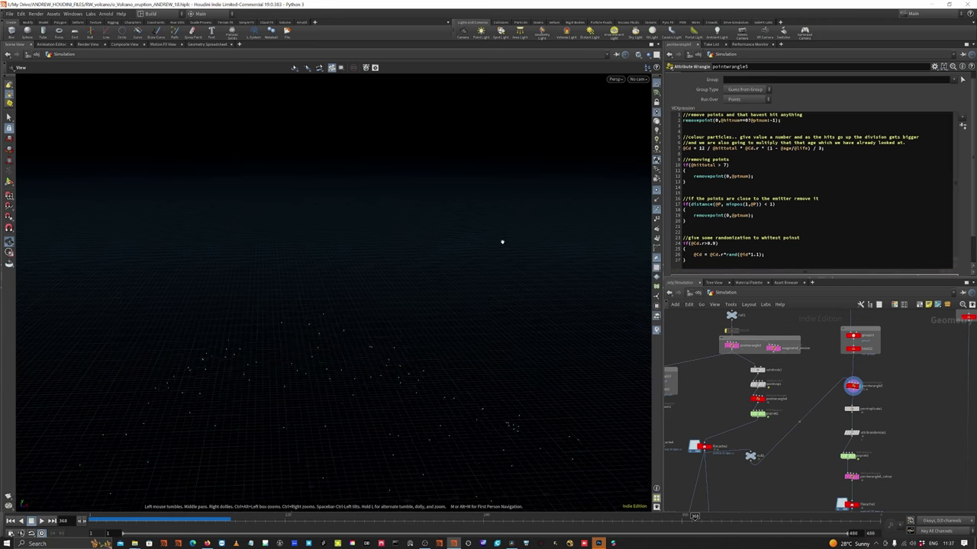
{"action": "scroll", "coordinate": [440, 215], "scroll_direction": "down", "scroll_amount": 1}
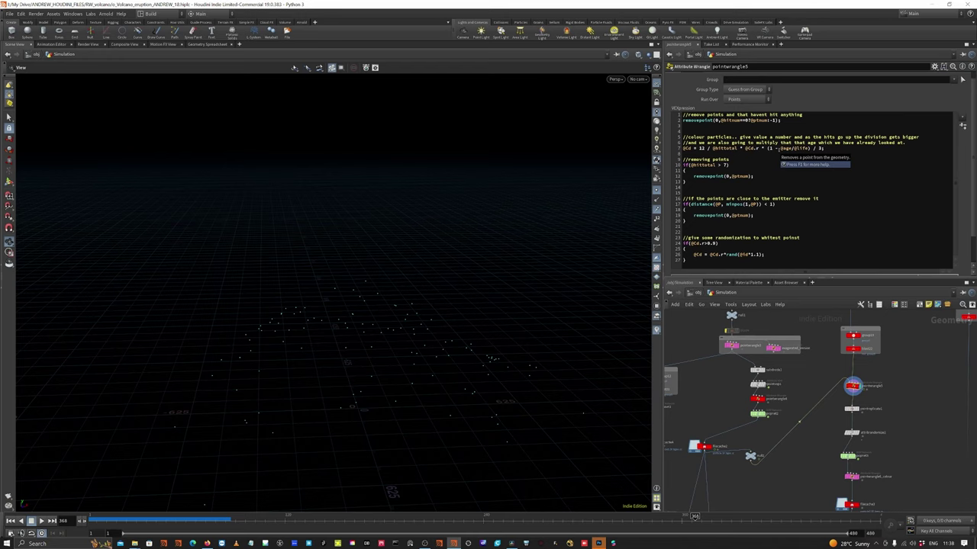
{"action": "left_click_drag", "start_coordinate": [778, 149], "coordinate": [695, 148]}
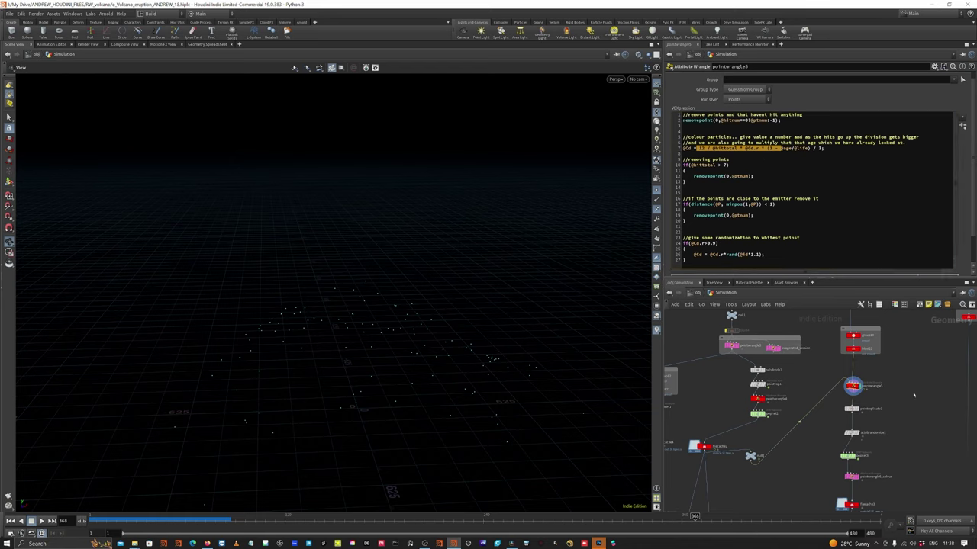
{"action": "left_click_drag", "start_coordinate": [852, 385], "coordinate": [898, 388], "text": "alt"}
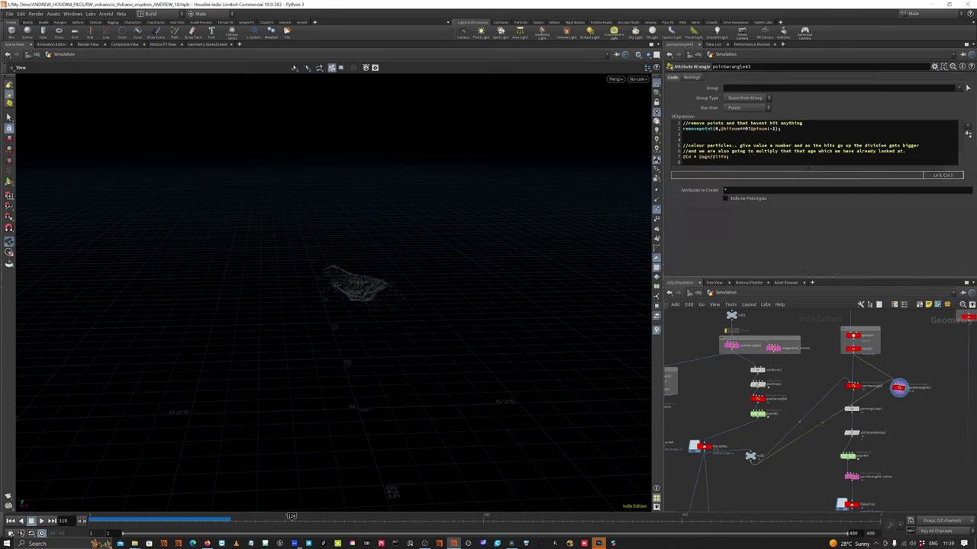
Compare the particles of pointwrangle43 and pointwrangle5 in the viewport at different frames.
{"action": "left_click_drag", "start_coordinate": [292, 518], "coordinate": [652, 516]}
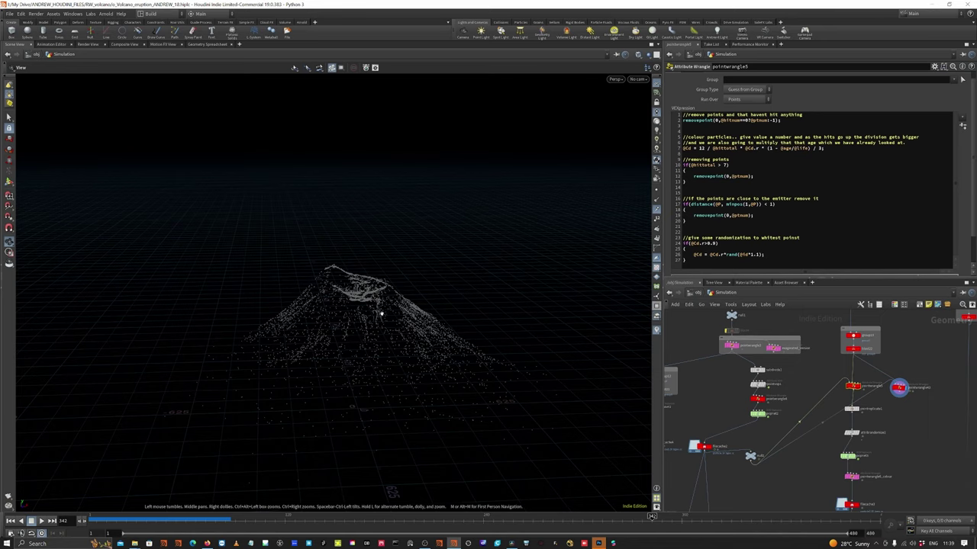
{"action": "left_click_drag", "start_coordinate": [149, 521], "coordinate": [291, 519]}
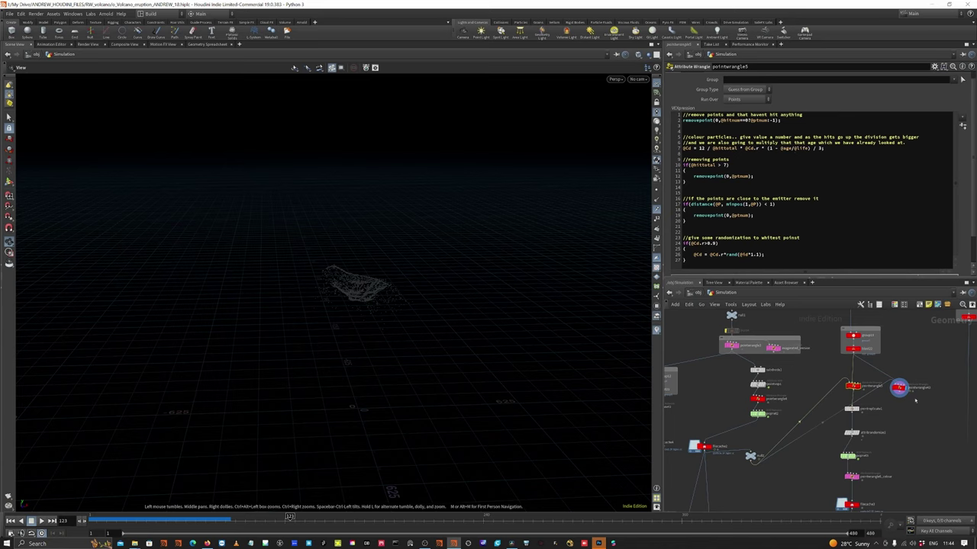
{"action": "scroll", "coordinate": [881, 392], "scroll_direction": "up", "scroll_amount": 3}
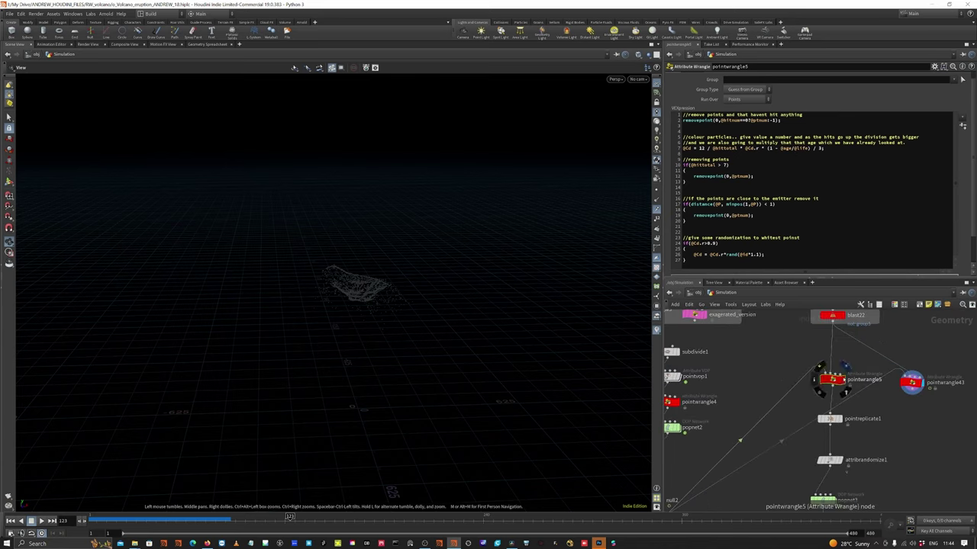
{"action": "left_click", "coordinate": [847, 367]}
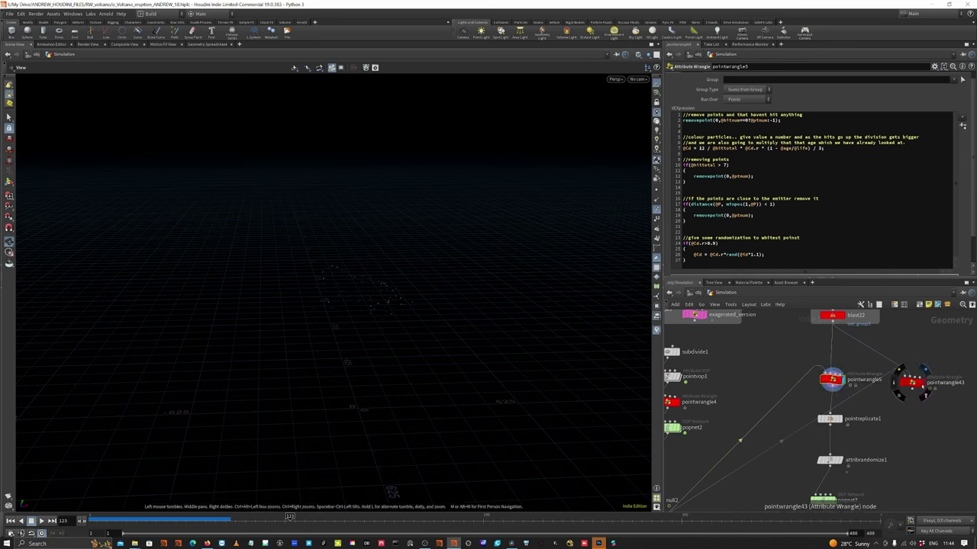
Delete the pointwrangle43 test copy and make a fresh duplicate of pointwrangle5 beside the original.
{"action": "left_click", "coordinate": [919, 384]}
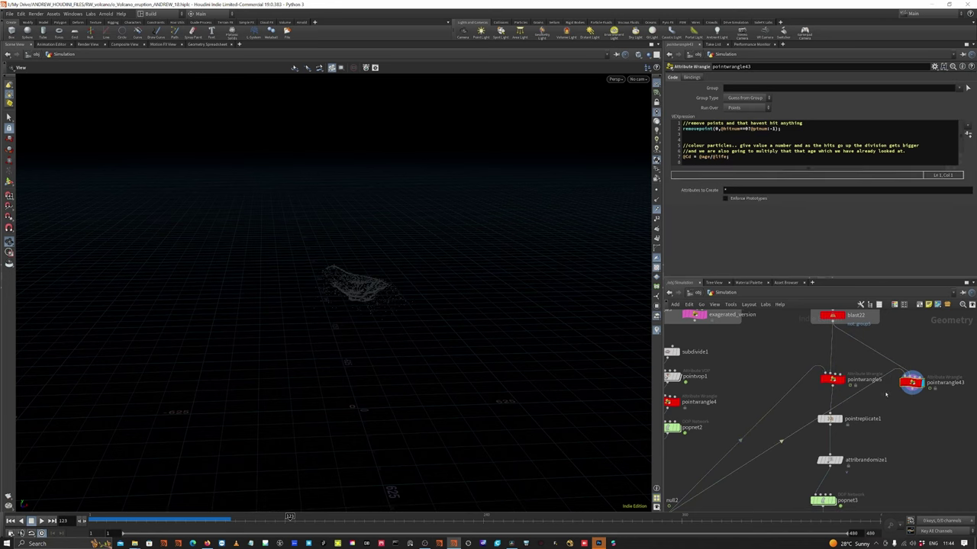
{"action": "key", "text": "Delete"}
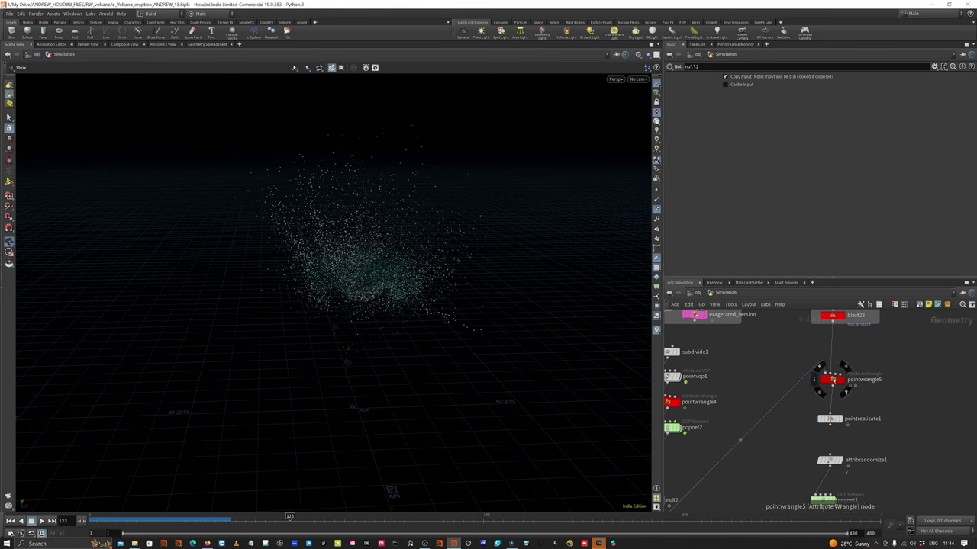
{"action": "key", "text": "ctrl+z"}
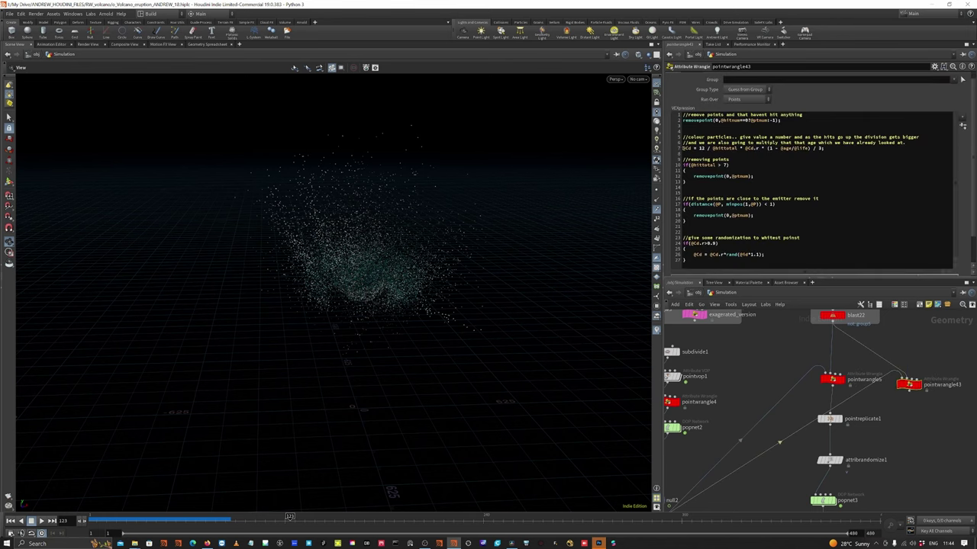
{"action": "left_click", "coordinate": [682, 153]}
{"action": "type", "text": "//"}
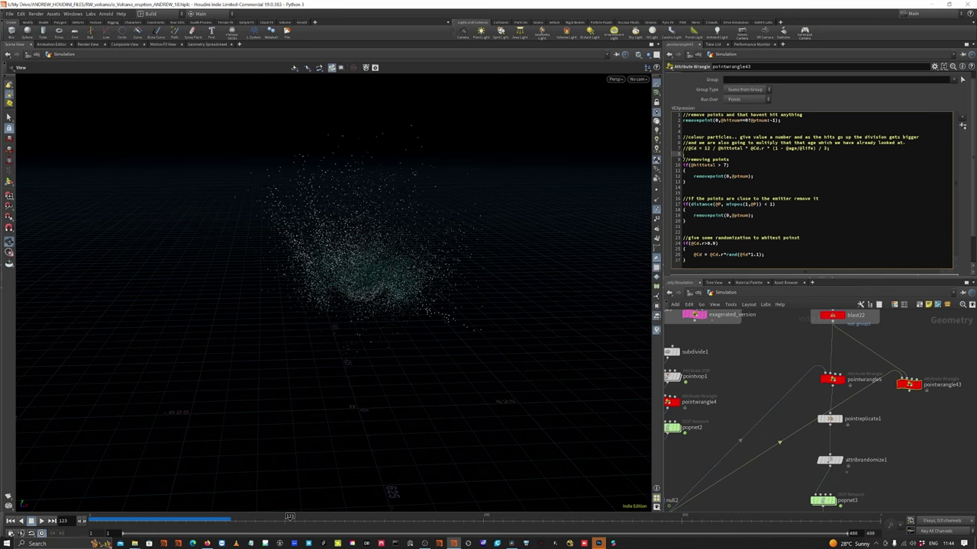
{"action": "left_click_drag", "start_coordinate": [682, 157], "coordinate": [684, 260]}
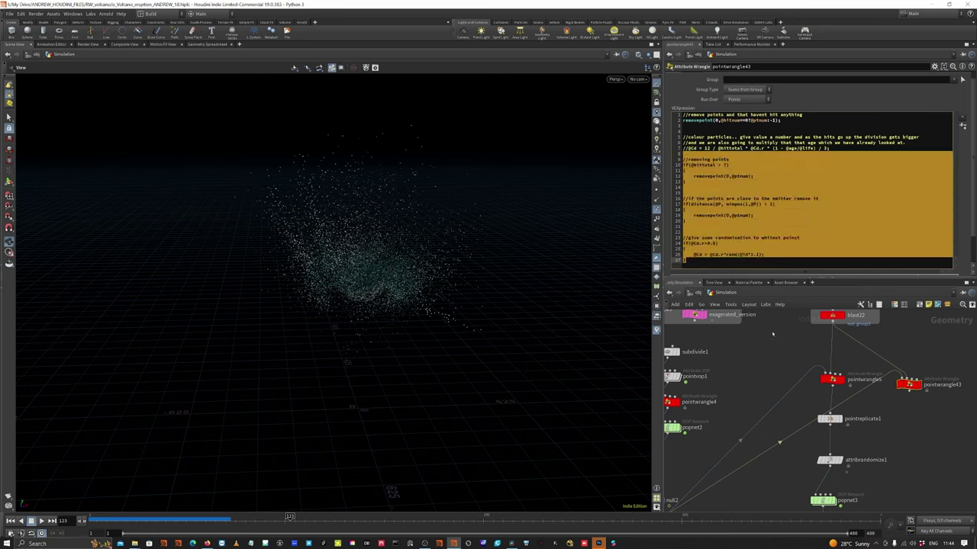
{"action": "key", "text": "BackSpace"}
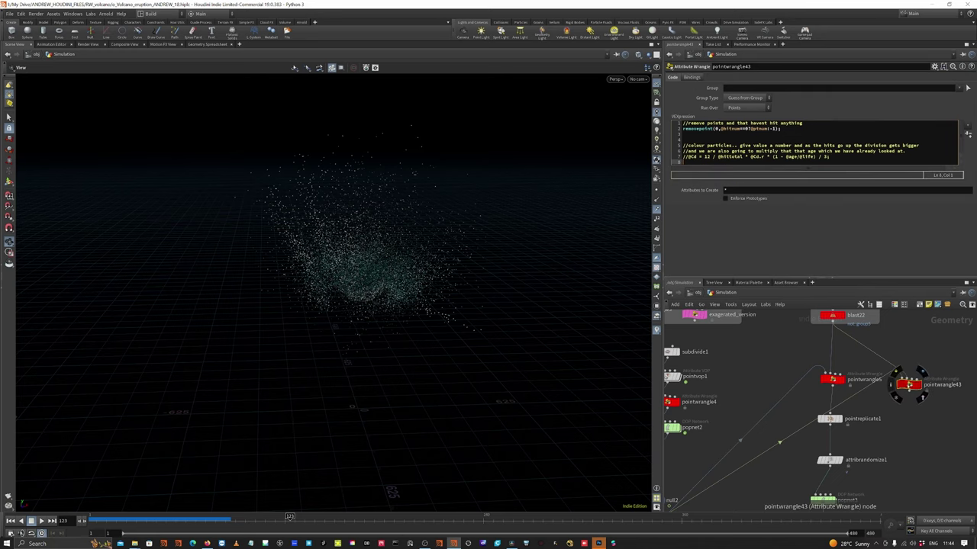
{"action": "left_click_drag", "start_coordinate": [908, 386], "coordinate": [974, 384], "text": "alt"}
{"action": "scroll", "coordinate": [785, 378], "scroll_direction": "down", "scroll_amount": 4}
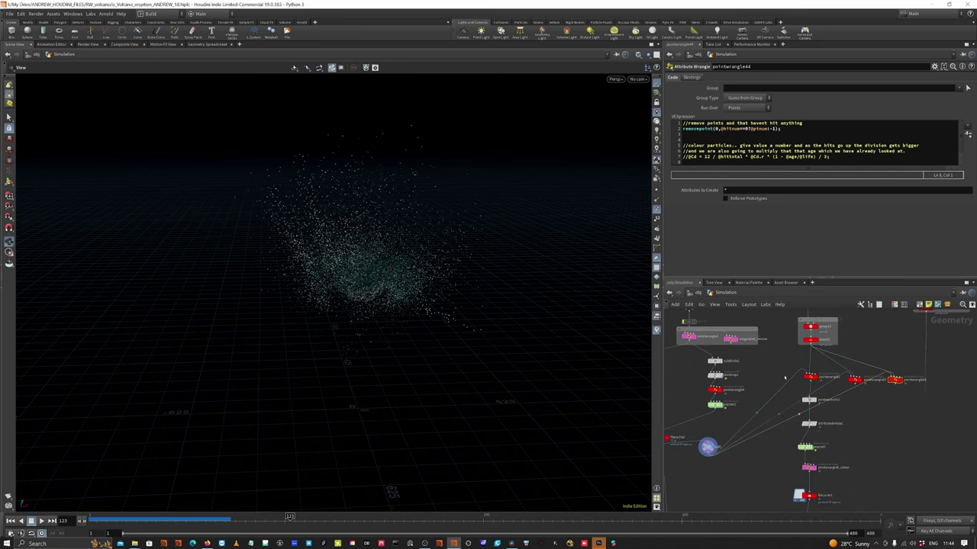
{"action": "scroll", "coordinate": [899, 379], "scroll_direction": "up", "scroll_amount": 3}
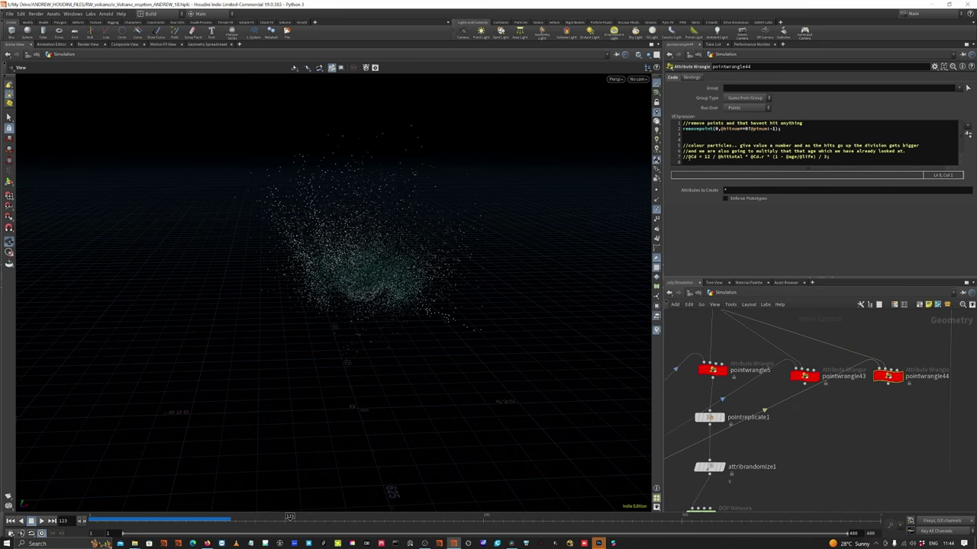
{"action": "left_click", "coordinate": [685, 156]}
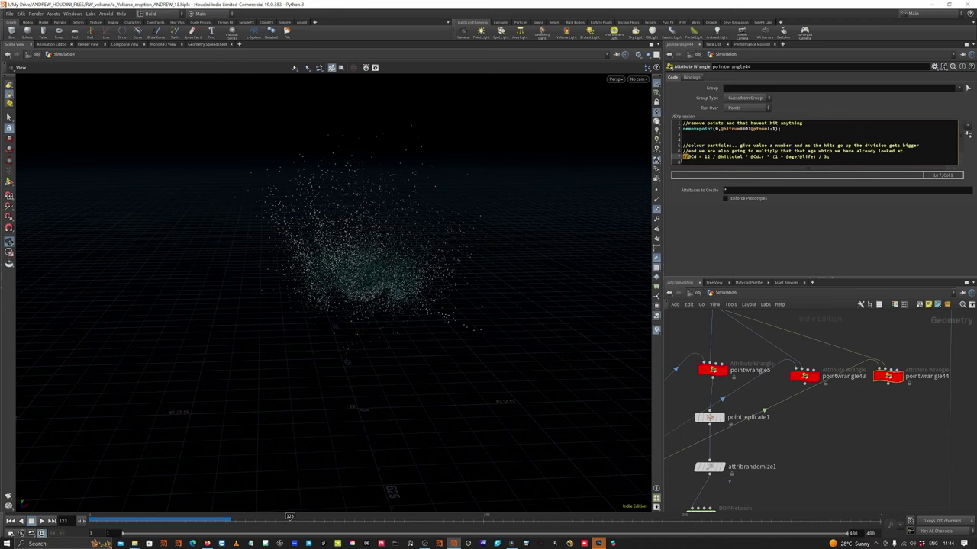
{"action": "key", "text": "Delete"}
{"action": "key", "text": "Delete"}
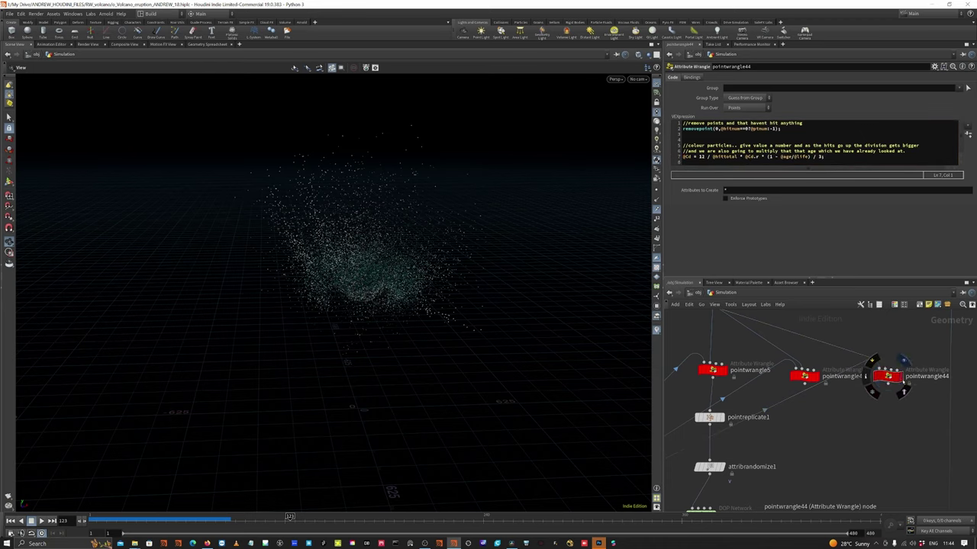
Display pointwrangle43 at frame 178 and attach a Copy to Points node to it as target, with Pack and Instance enabled.
{"action": "mouse_move", "coordinate": [297, 519]}
{"action": "left_mouse_down"}
{"action": "mouse_move", "coordinate": [190, 519]}
{"action": "mouse_move", "coordinate": [381, 519]}
{"action": "left_mouse_up"}
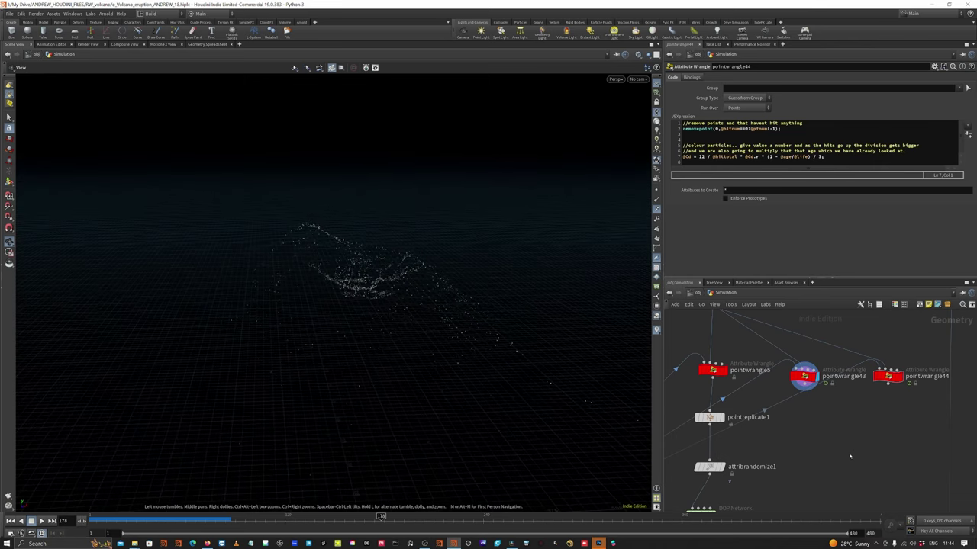
{"action": "key", "text": "Tab"}
{"action": "type", "text": "cop"}
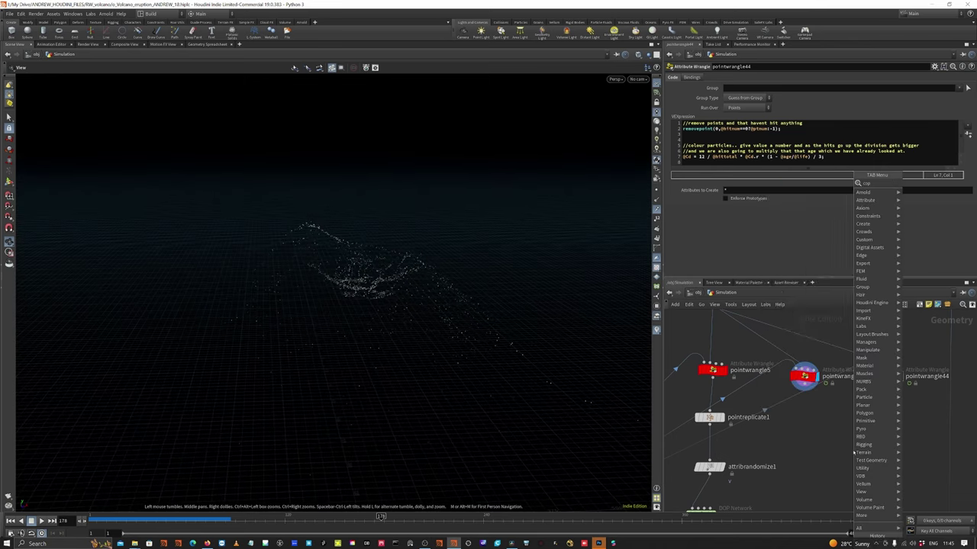
{"action": "type", "text": "y to po"}
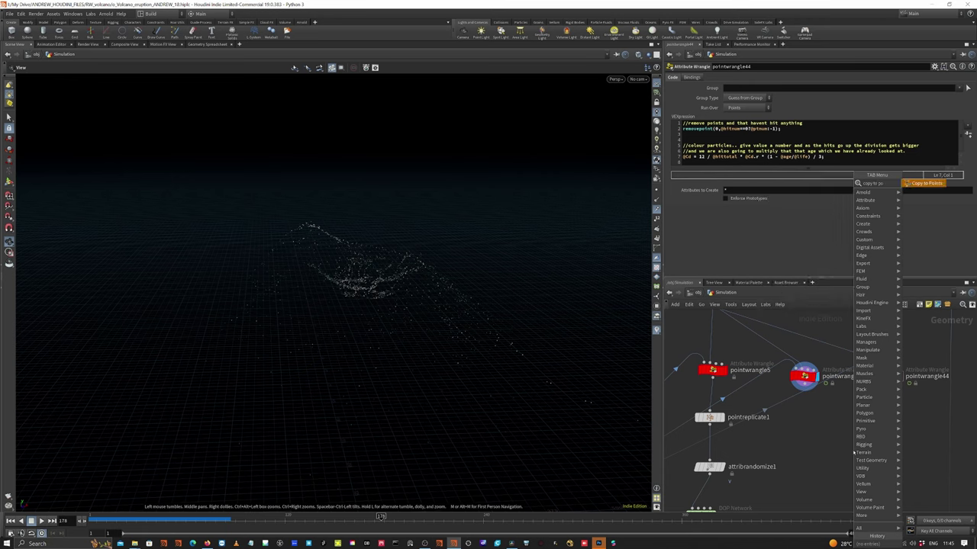
{"action": "left_click", "coordinate": [925, 183]}
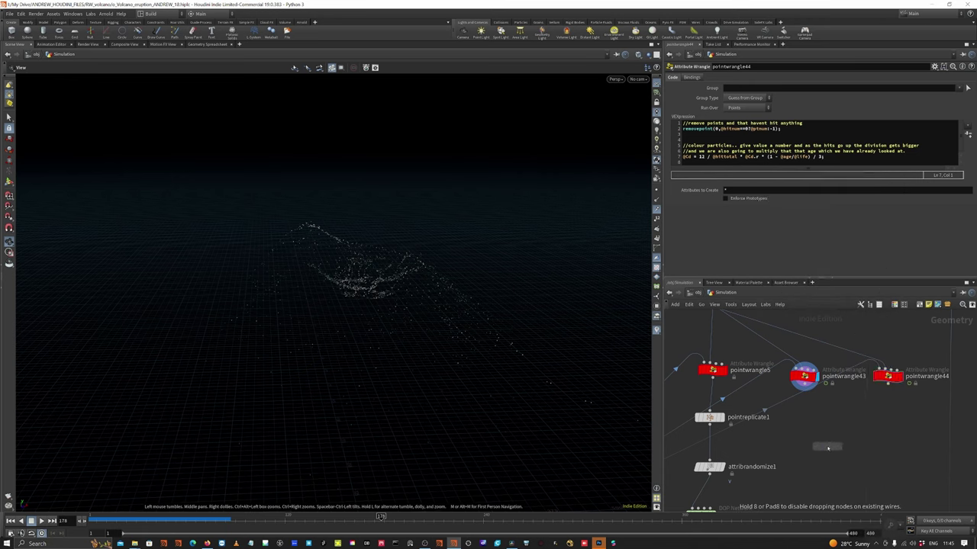
{"action": "left_click", "coordinate": [826, 445]}
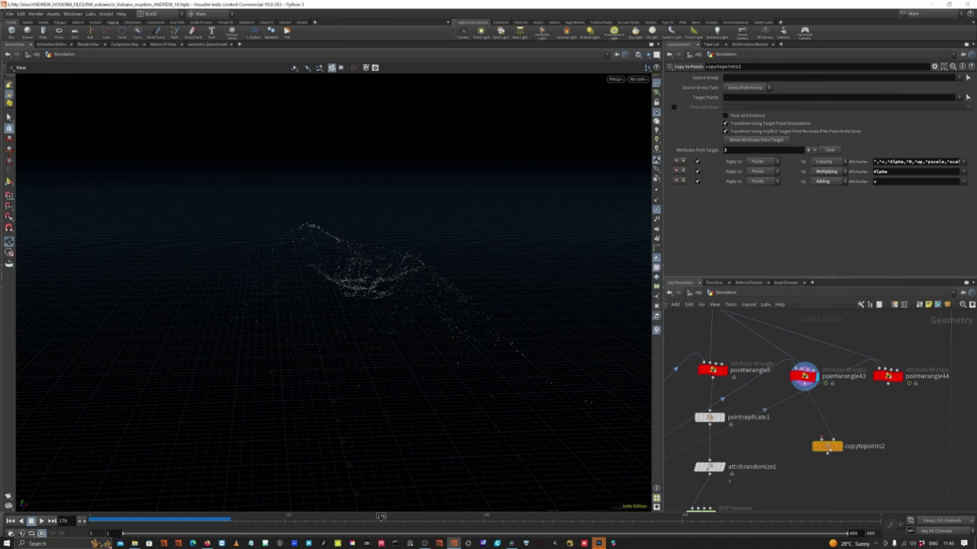
{"action": "left_click", "coordinate": [725, 115]}
Create a sphere, connect it as the source geometry of copytopoints2, and display the copied result.
{"action": "key", "text": "Tab"}
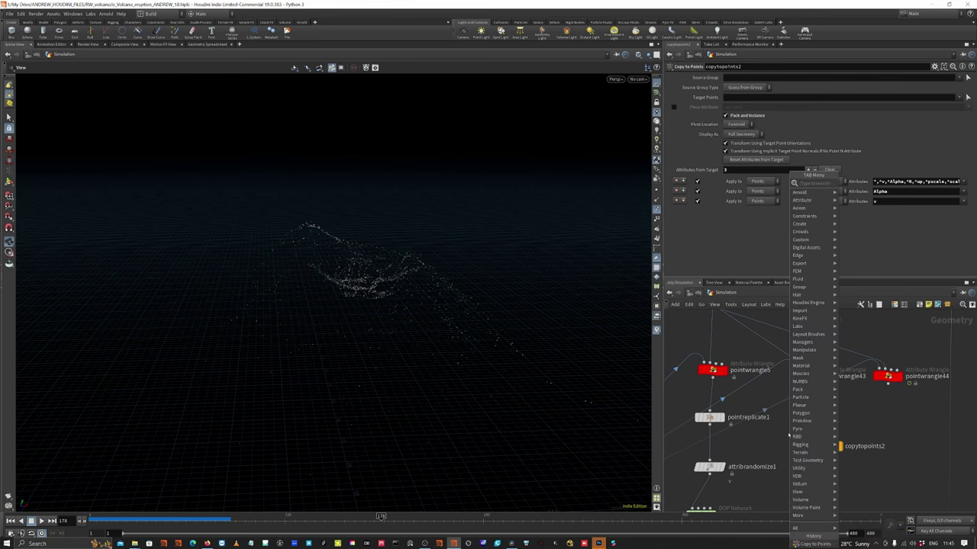
{"action": "type", "text": "sph"}
{"action": "left_click", "coordinate": [854, 184]}
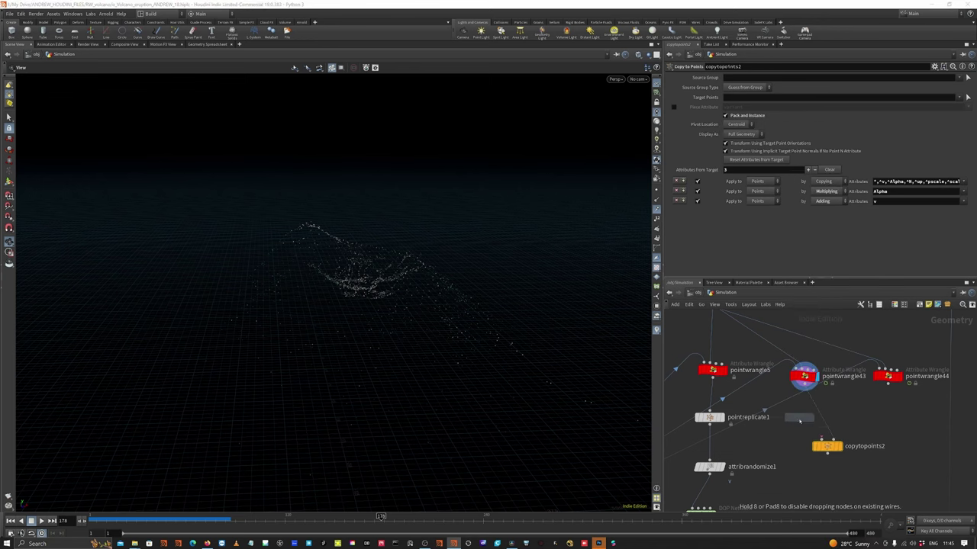
{"action": "left_click", "coordinate": [794, 418]}
{"action": "left_click_drag", "start_coordinate": [794, 425], "coordinate": [821, 439]}
{"action": "left_click", "coordinate": [840, 446]}
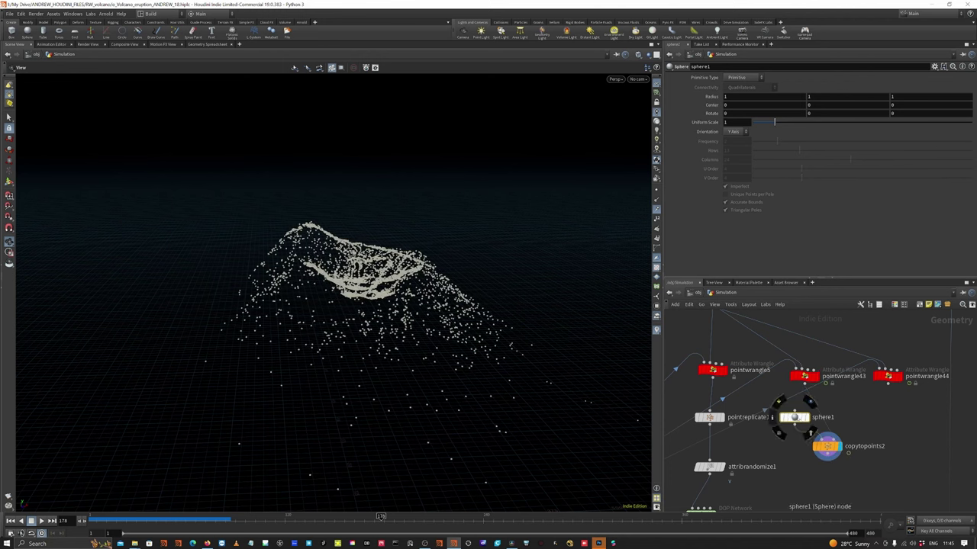
Turn off Pack and Instance on copytopoints2, display it, and duplicate it to copy the sphere onto pointwrangle44.
{"action": "left_click", "coordinate": [826, 447]}
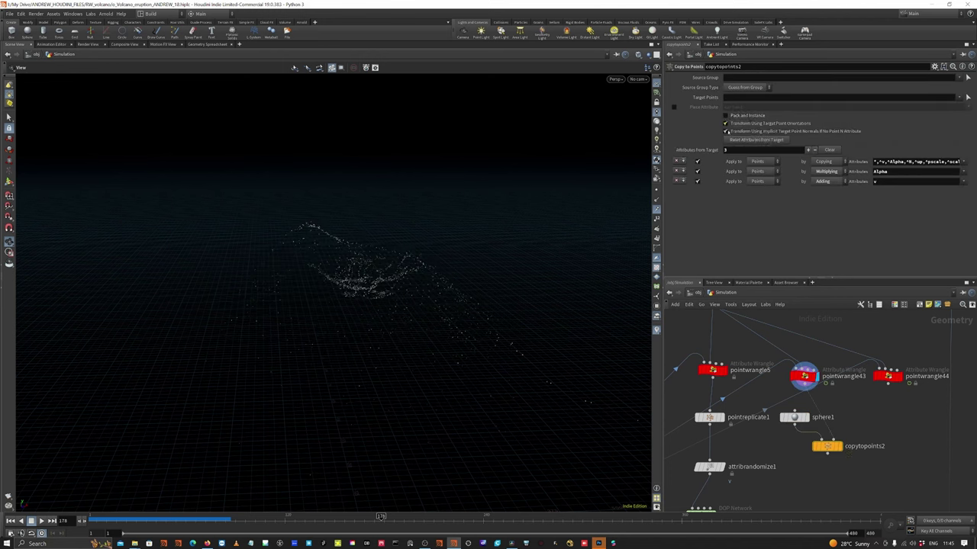
{"action": "left_click", "coordinate": [842, 446]}
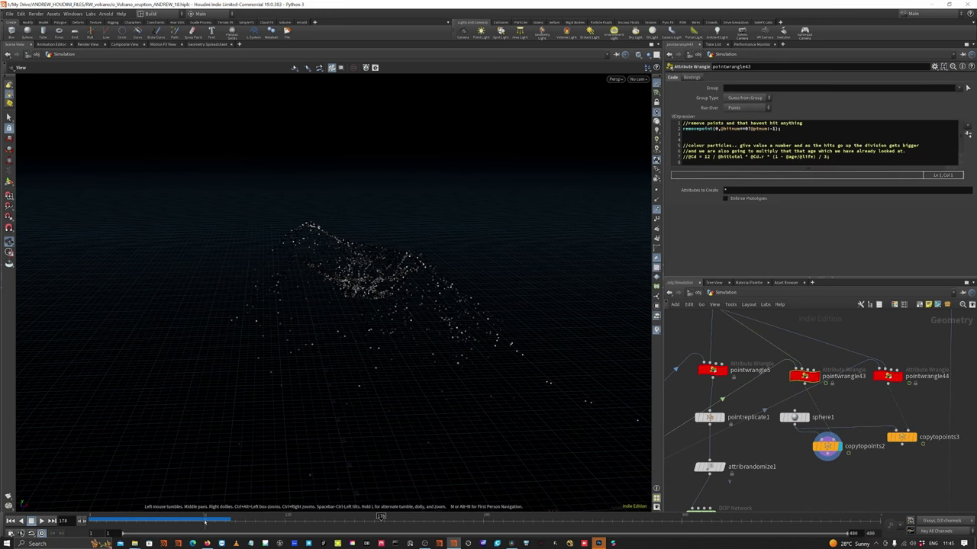
Scrub to frame 480 and compare the spheres from copytopoints2 with those from copytopoints3.
{"action": "left_click_drag", "start_coordinate": [204, 523], "coordinate": [876, 516]}
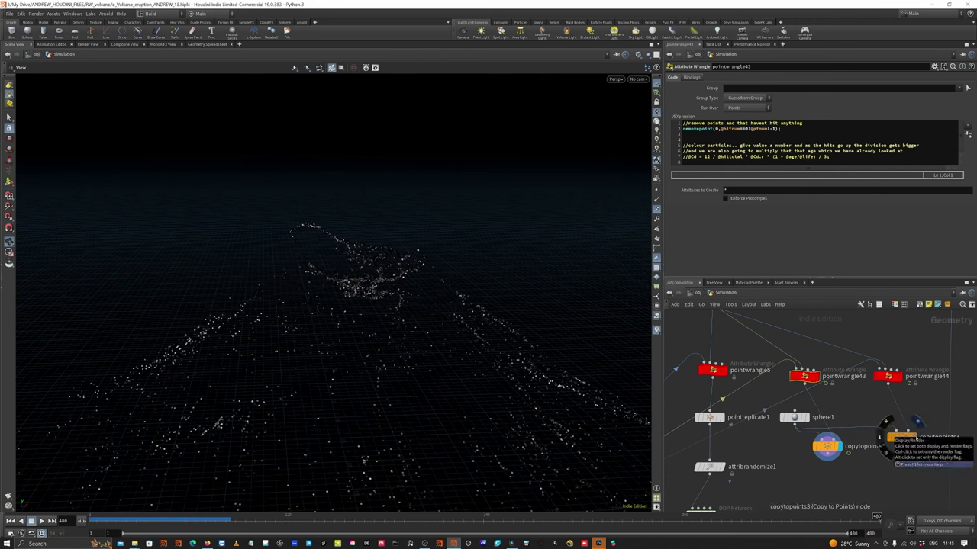
{"action": "left_click", "coordinate": [888, 438]}
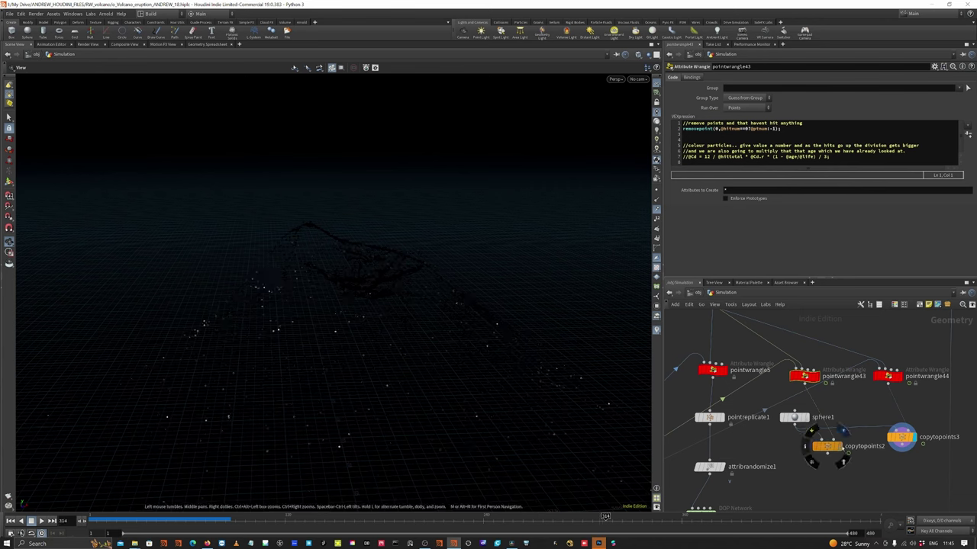
Switch the display between copytopoints2 and copytopoints3 at frame 314 to compare the copied spheres.
{"action": "left_click", "coordinate": [842, 449]}
{"action": "left_click", "coordinate": [917, 440]}
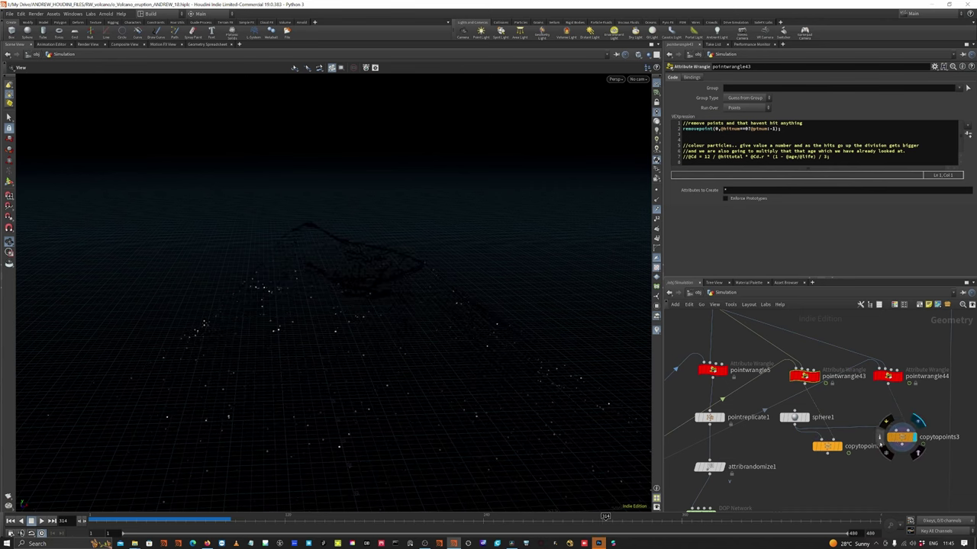
{"action": "left_click", "coordinate": [842, 450]}
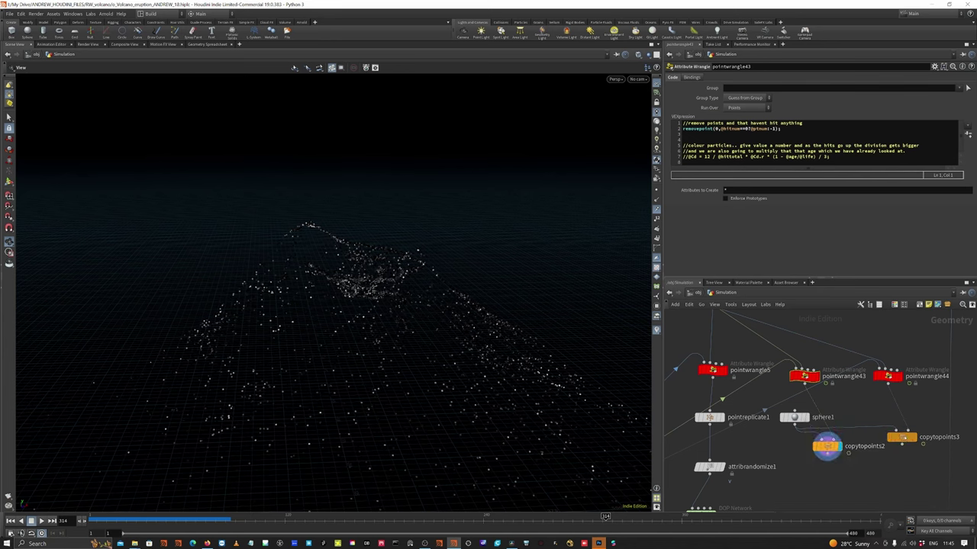
Delete the comparison wrangles pointwrangle43 and pointwrangle44 with their sphere and Copy to Points nodes, and display pointwrangle5.
{"action": "left_click_drag", "start_coordinate": [928, 369], "coordinate": [777, 489]}
{"action": "key", "text": "Delete"}
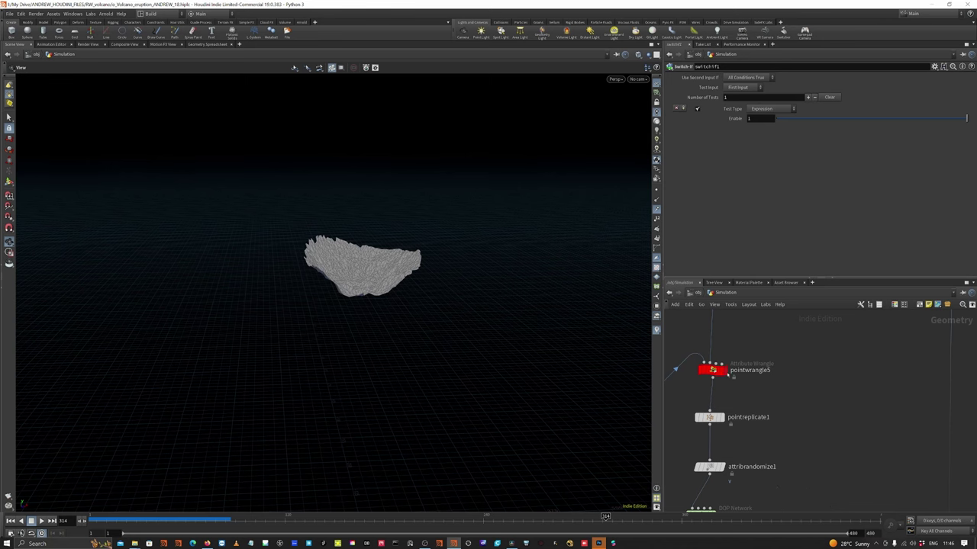
{"action": "left_click", "coordinate": [721, 371]}
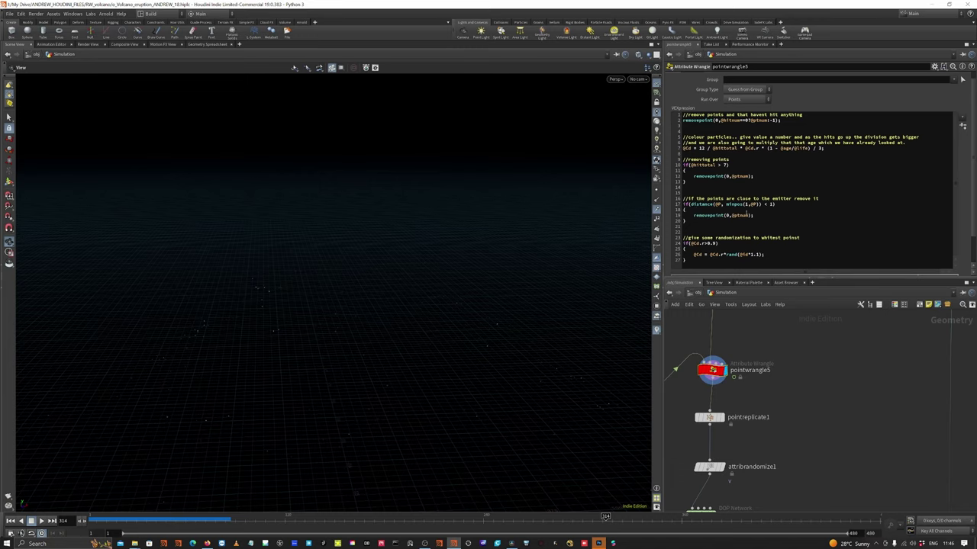
{"action": "scroll", "coordinate": [732, 352], "scroll_direction": "down", "scroll_amount": 5}
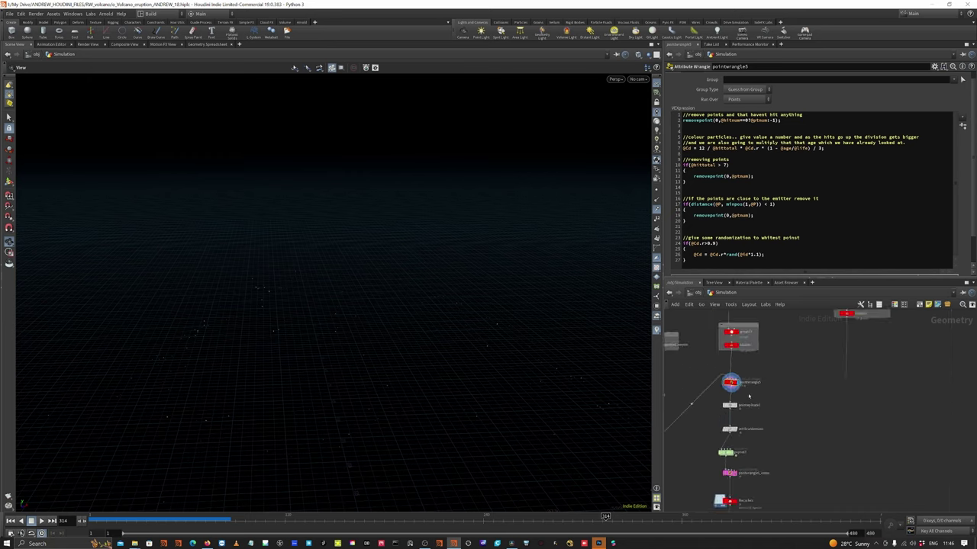
{"action": "scroll", "coordinate": [761, 384], "scroll_direction": "up", "scroll_amount": 3}
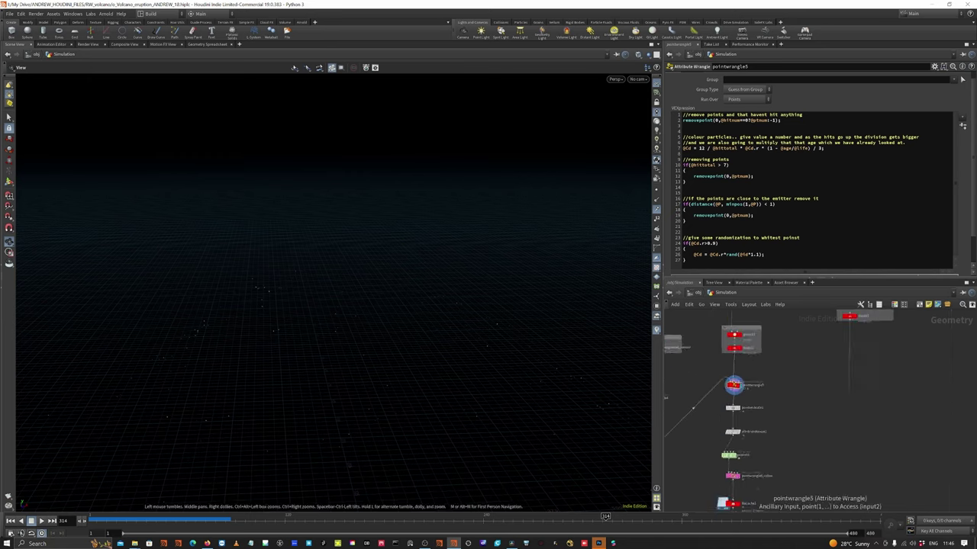
At frame 22, comment out pointwrangle5's code that removes points close to the emitter, compare the particles, and restore the code.
{"action": "left_click_drag", "start_coordinate": [162, 520], "coordinate": [124, 517]}
{"action": "left_click_drag", "start_coordinate": [373, 276], "coordinate": [361, 297]}
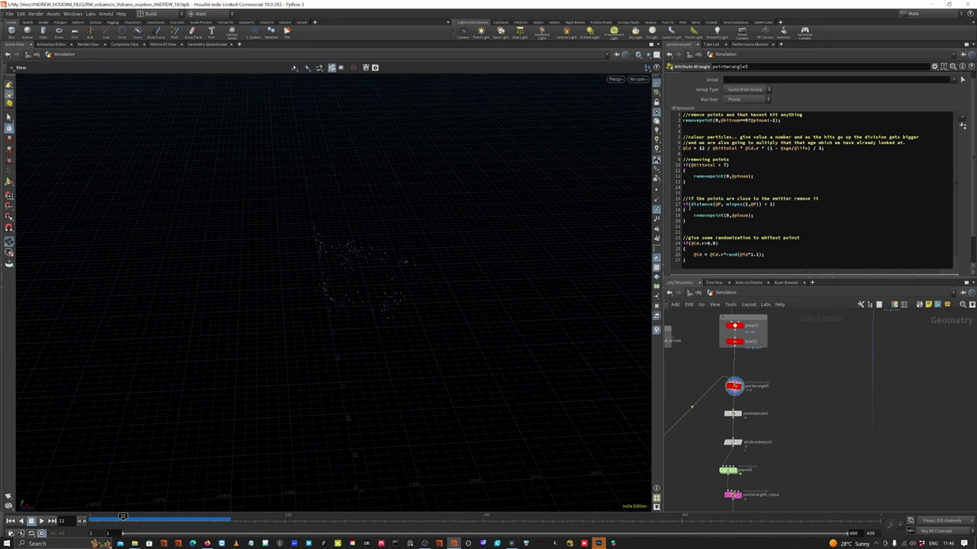
{"action": "left_click", "coordinate": [683, 204]}
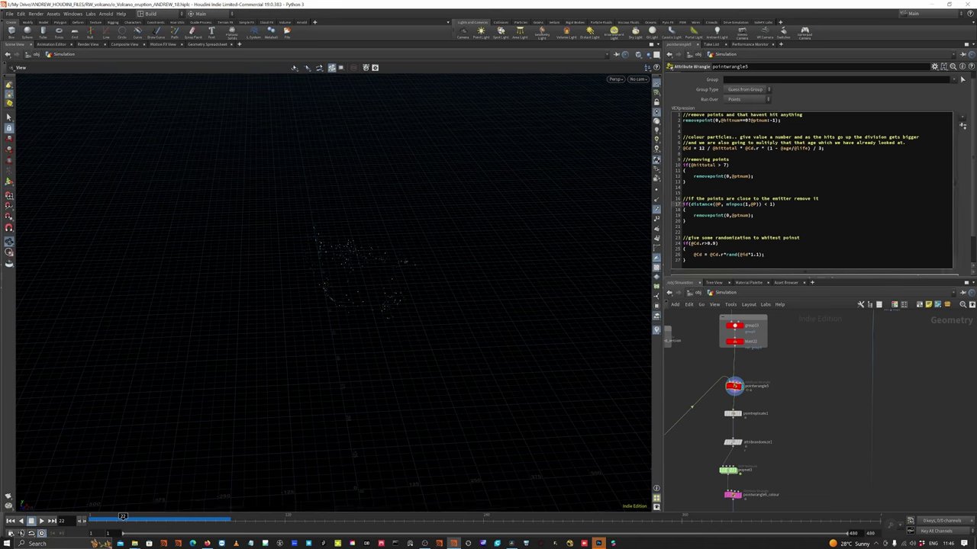
{"action": "type", "text": "//"}
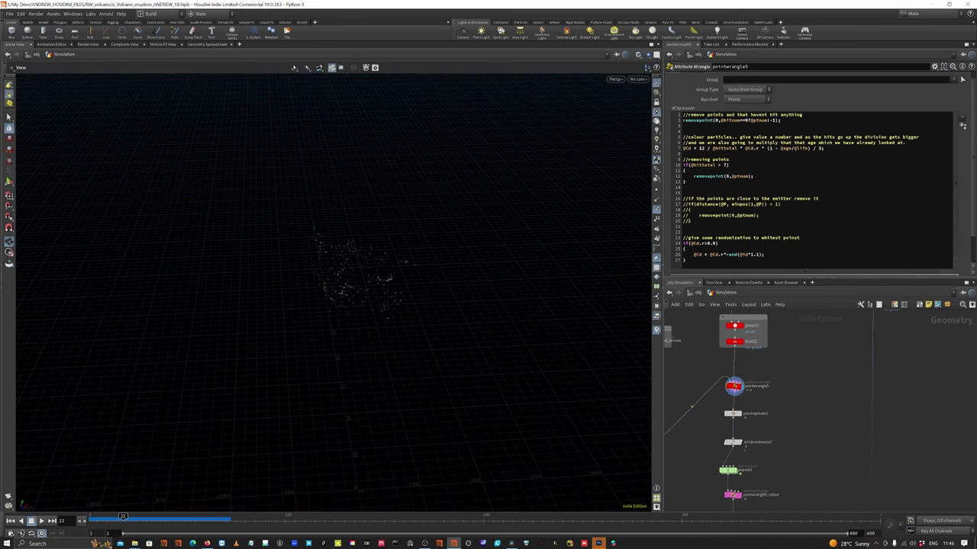
{"action": "left_click_drag", "start_coordinate": [688, 222], "coordinate": [683, 221]}
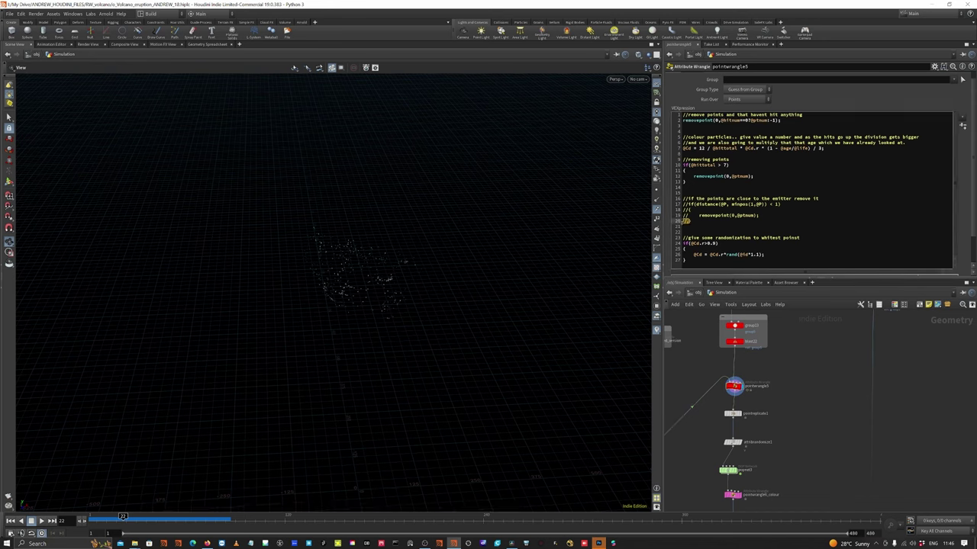
{"action": "key", "text": "BackSpace"}
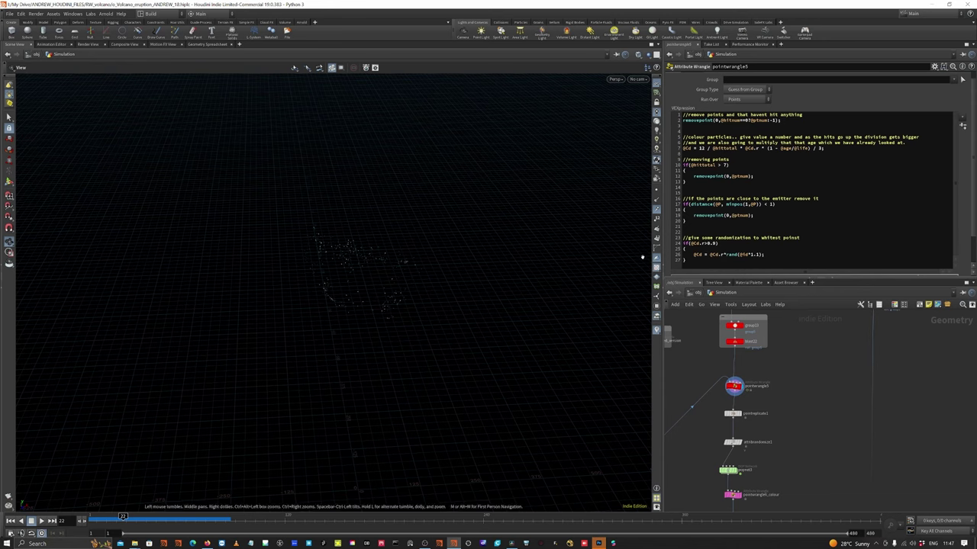
At frame 8, comment out the block in pointwrangle5 that randomizes the colour of the whitest points.
{"action": "left_click_drag", "start_coordinate": [241, 529], "coordinate": [101, 523]}
{"action": "scroll", "coordinate": [344, 324], "scroll_direction": "up", "scroll_amount": 3}
{"action": "right_click_drag", "start_coordinate": [350, 315], "coordinate": [491, 263]}
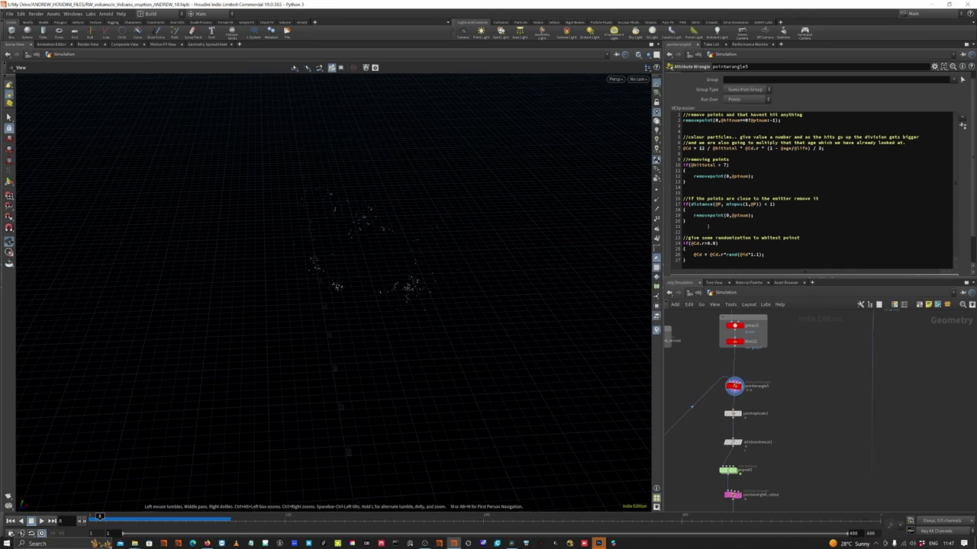
{"action": "left_click", "coordinate": [683, 244]}
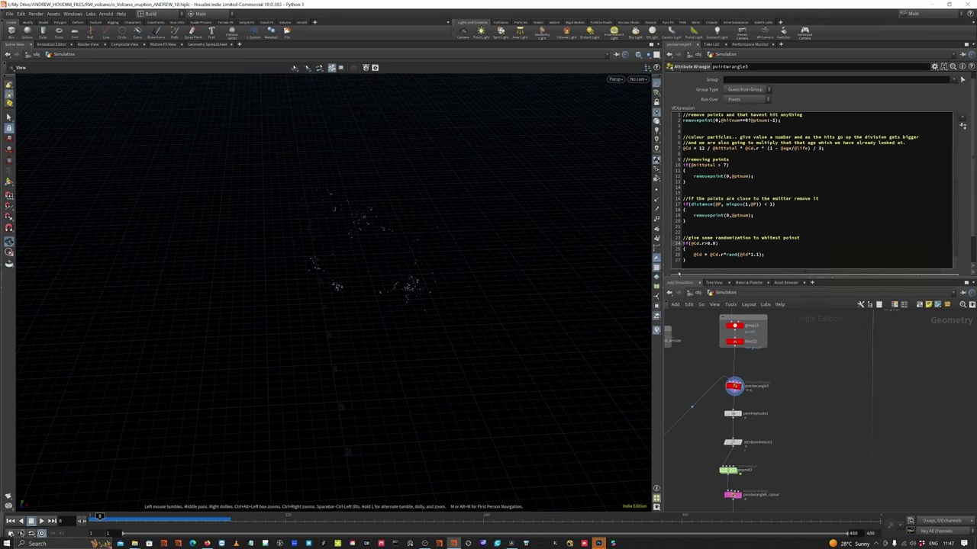
{"action": "type", "text": "//"}
{"action": "left_click", "coordinate": [684, 249]}
{"action": "type", "text": "//"}
{"action": "left_click", "coordinate": [684, 254]}
{"action": "type", "text": "//"}
{"action": "left_click", "coordinate": [684, 260]}
{"action": "type", "text": "/"}
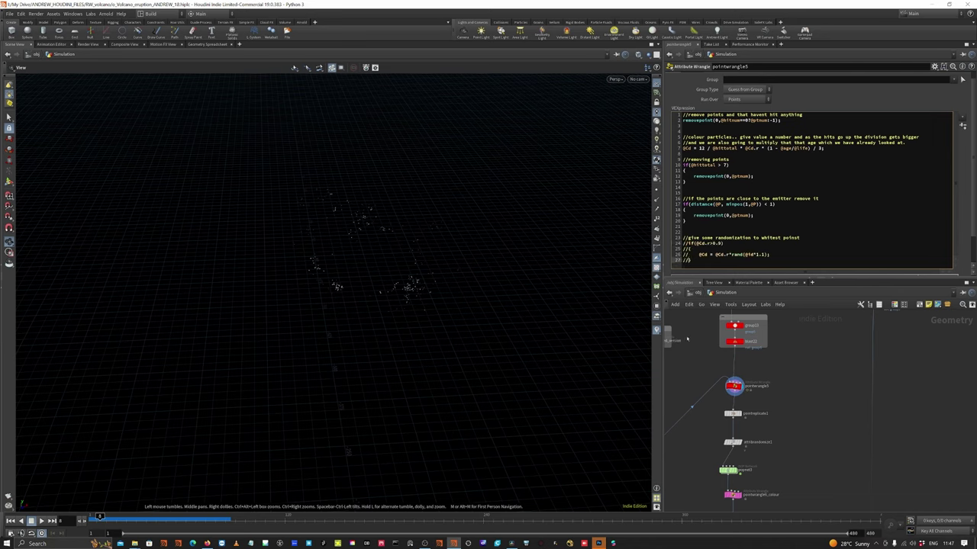
At frame 5, attach a Copy to Points node to pointwrangle5 as its target points.
{"action": "left_click_drag", "start_coordinate": [212, 520], "coordinate": [331, 520]}
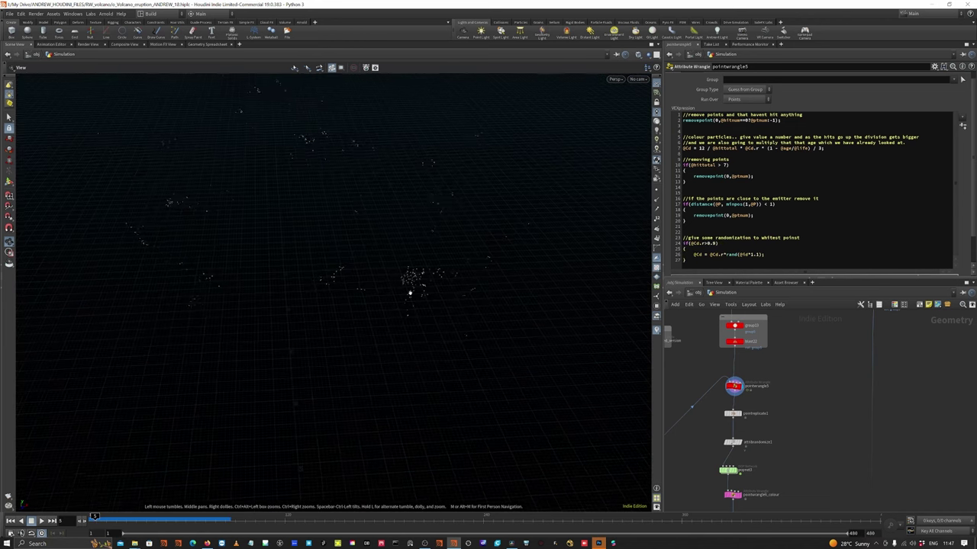
{"action": "key", "text": "Tab"}
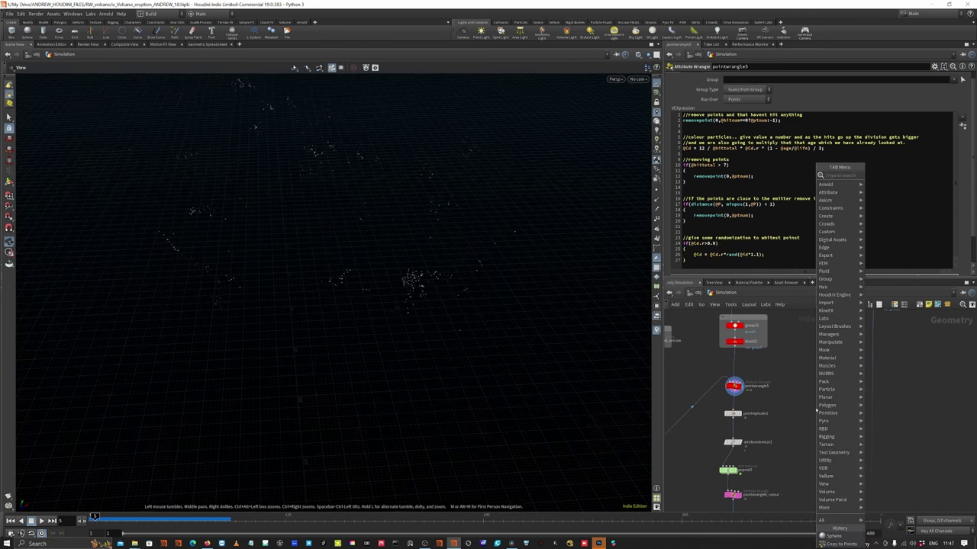
{"action": "type", "text": "copy"}
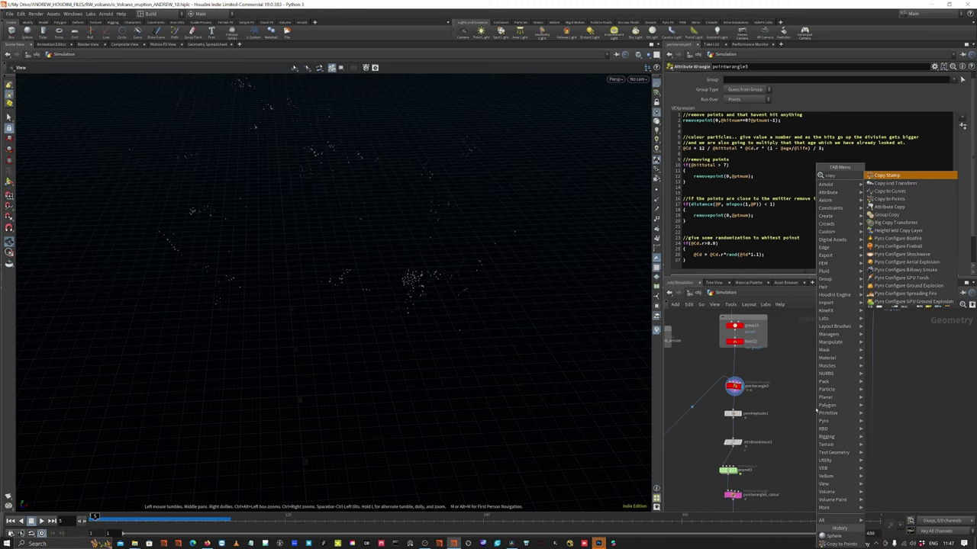
{"action": "left_click", "coordinate": [889, 199]}
{"action": "left_click", "coordinate": [814, 405]}
Create a sphere as the source geometry of copytopoints2, display the copies, and enlarge the sphere.
{"action": "key", "text": "Tab"}
{"action": "type", "text": "sp"}
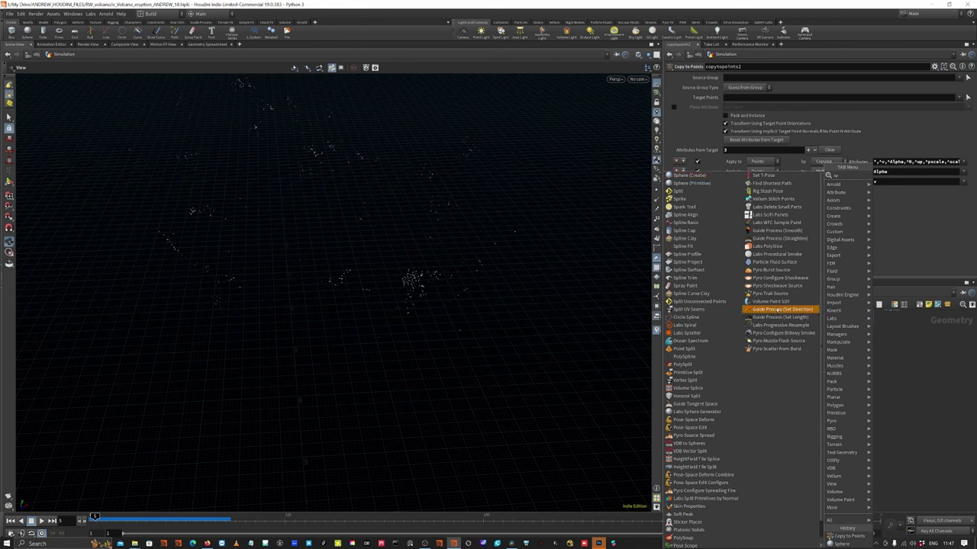
{"action": "left_click", "coordinate": [700, 174]}
{"action": "left_click", "coordinate": [808, 359]}
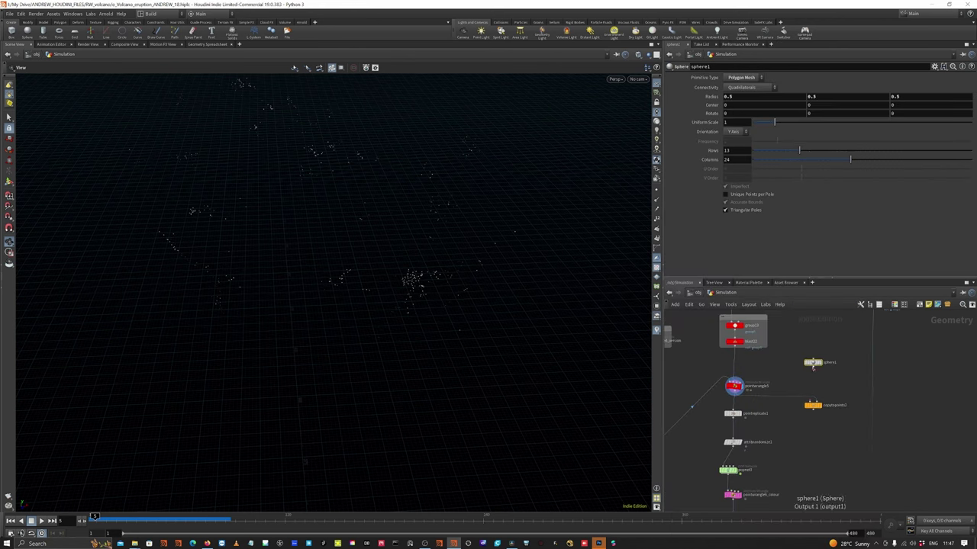
{"action": "left_click", "coordinate": [818, 405]}
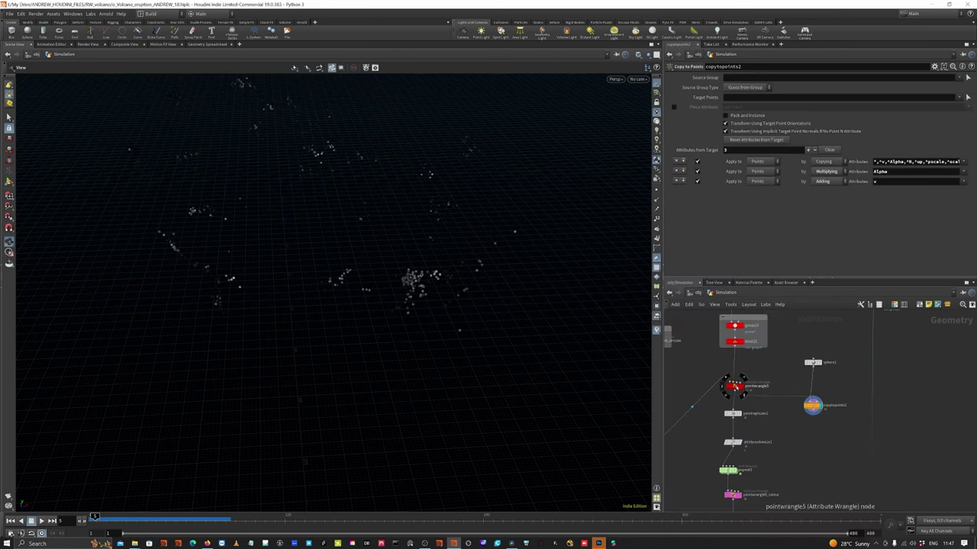
{"action": "left_click", "coordinate": [733, 386]}
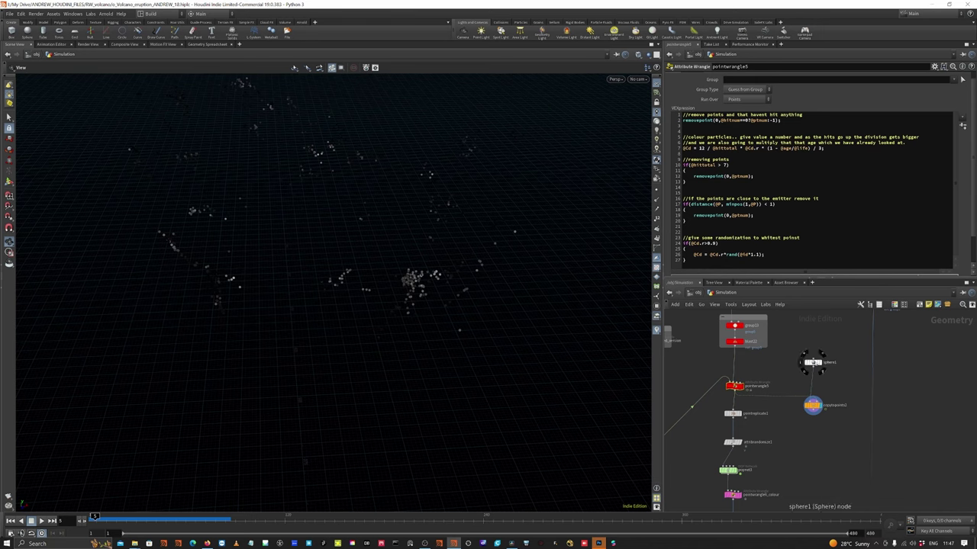
{"action": "left_click", "coordinate": [813, 363]}
{"action": "left_click", "coordinate": [734, 386]}
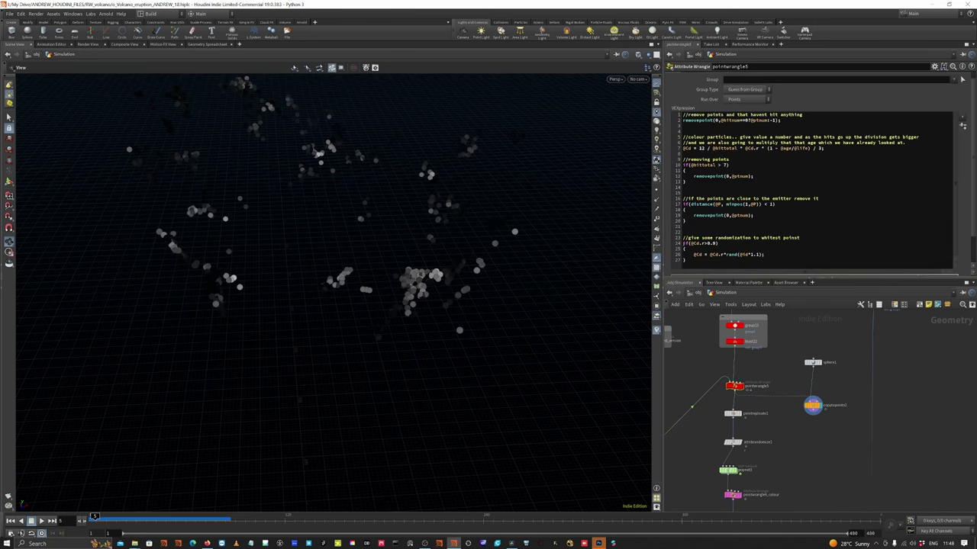
{"action": "left_click", "coordinate": [683, 249]}
{"action": "left_click", "coordinate": [683, 244]}
{"action": "type", "text": "//"}
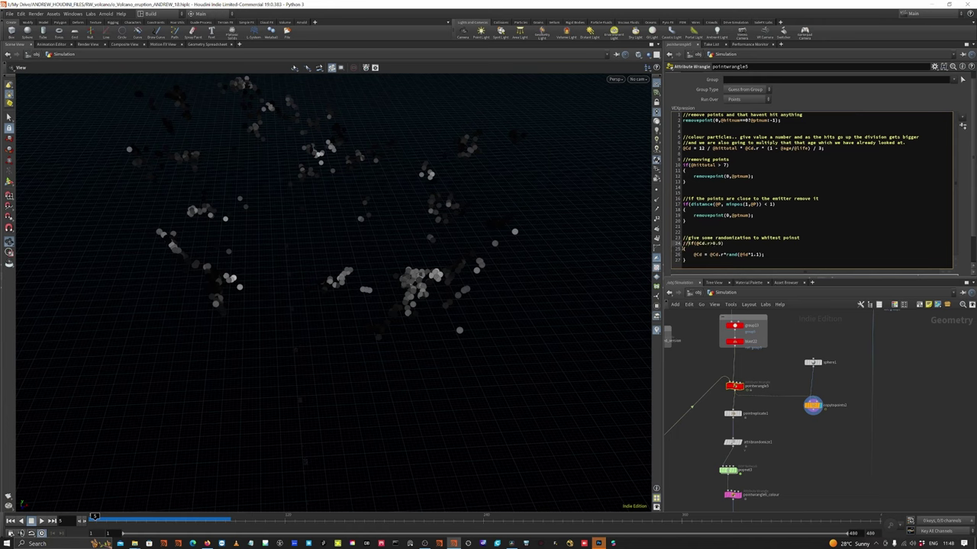
{"action": "left_click", "coordinate": [683, 250]}
{"action": "type", "text": "//"}
{"action": "left_click", "coordinate": [684, 254]}
{"action": "type", "text": "//"}
{"action": "key", "text": "Down"}
{"action": "key", "text": "Home"}
{"action": "type", "text": "//"}
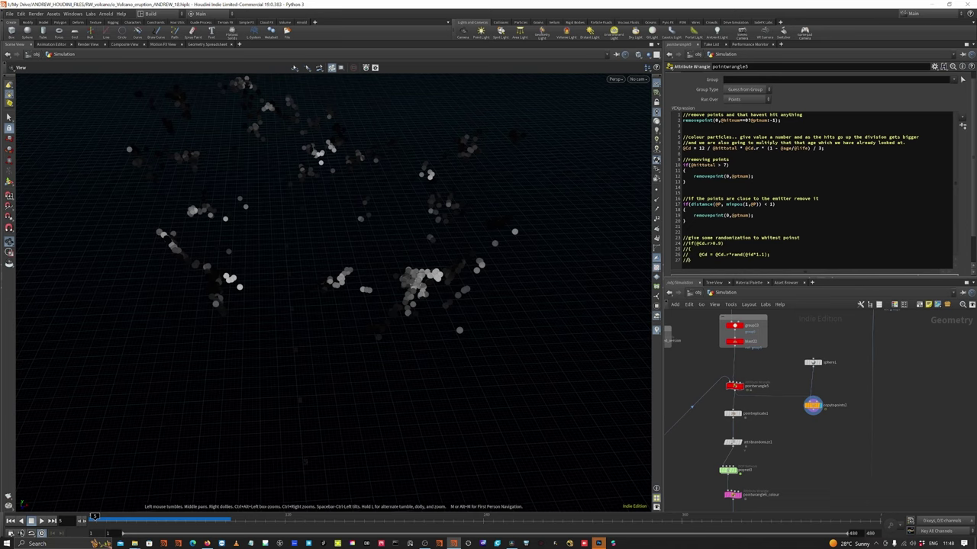
Restore pointwrangle5's randomization block and remove the temporary sphere and Copy to Points nodes.
{"action": "mouse_move", "coordinate": [688, 260]}
{"action": "left_mouse_down"}
{"action": "mouse_move", "coordinate": [678, 260]}
{"action": "mouse_move", "coordinate": [681, 247]}
{"action": "left_mouse_up"}
{"action": "key", "text": "BackSpace"}
{"action": "key", "text": "BackSpace"}
{"action": "key", "text": "BackSpace"}
{"action": "key", "text": "BackSpace"}
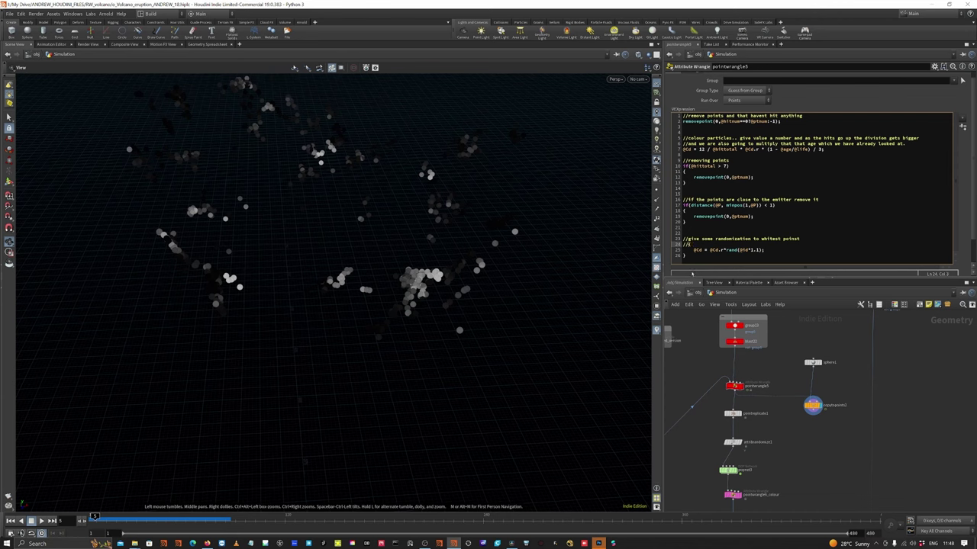
{"action": "key", "text": "ctrl+z"}
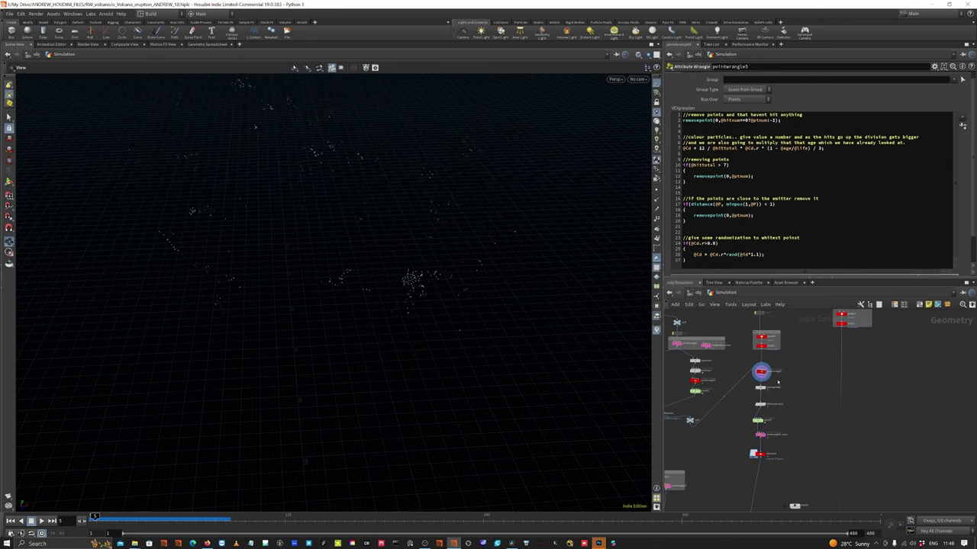
Display pointreplicate1 and compare its replicated points with the output of pointwrangle5.
{"action": "scroll", "coordinate": [772, 403], "scroll_direction": "up", "scroll_amount": 5}
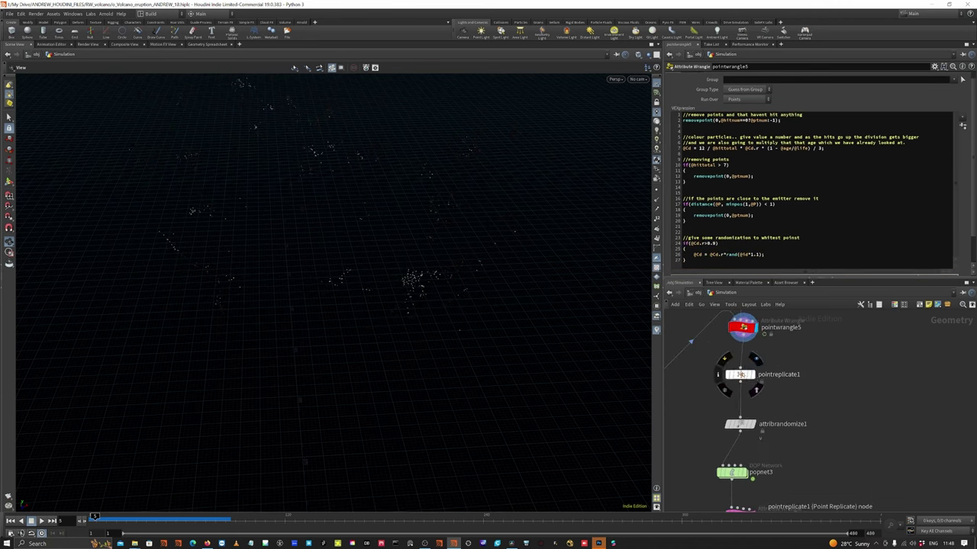
{"action": "left_click", "coordinate": [740, 375]}
{"action": "key", "text": "r"}
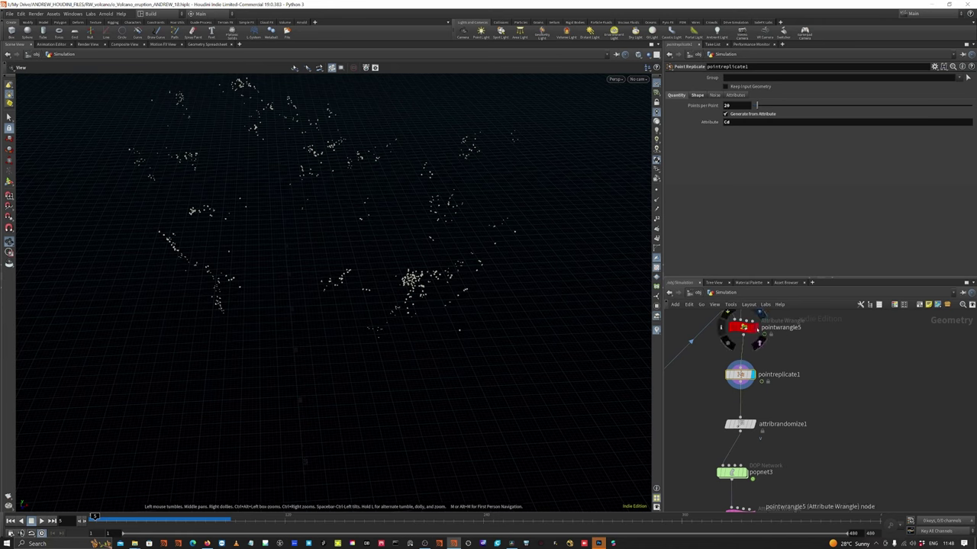
{"action": "left_click", "coordinate": [760, 314]}
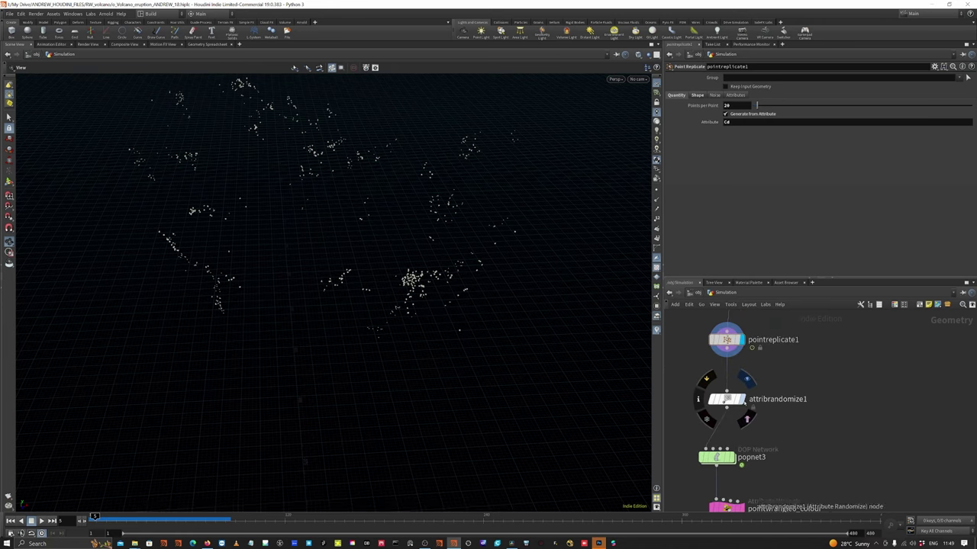
Display attribrandomize1 with its parameters and turn on point trails to inspect the particles' velocity directions.
{"action": "left_click", "coordinate": [747, 384]}
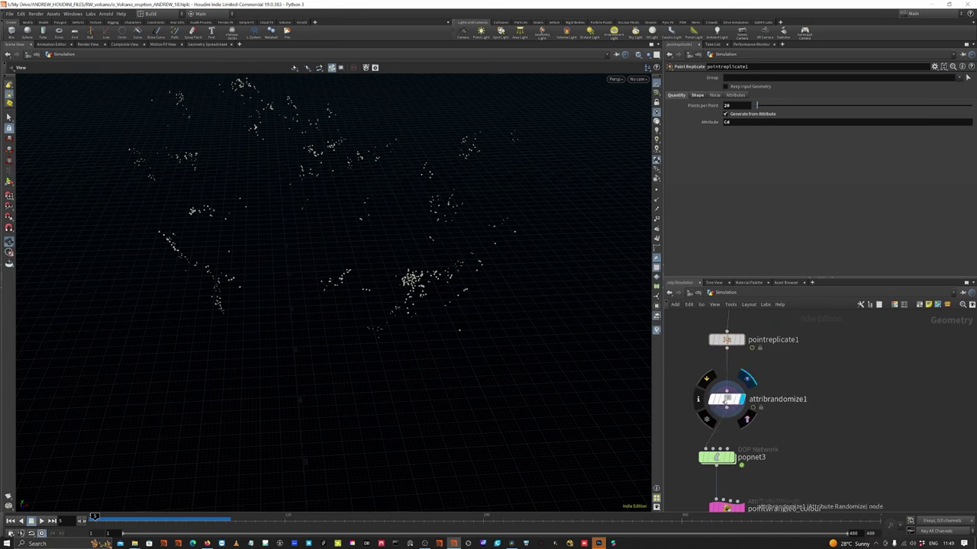
{"action": "left_click", "coordinate": [724, 403]}
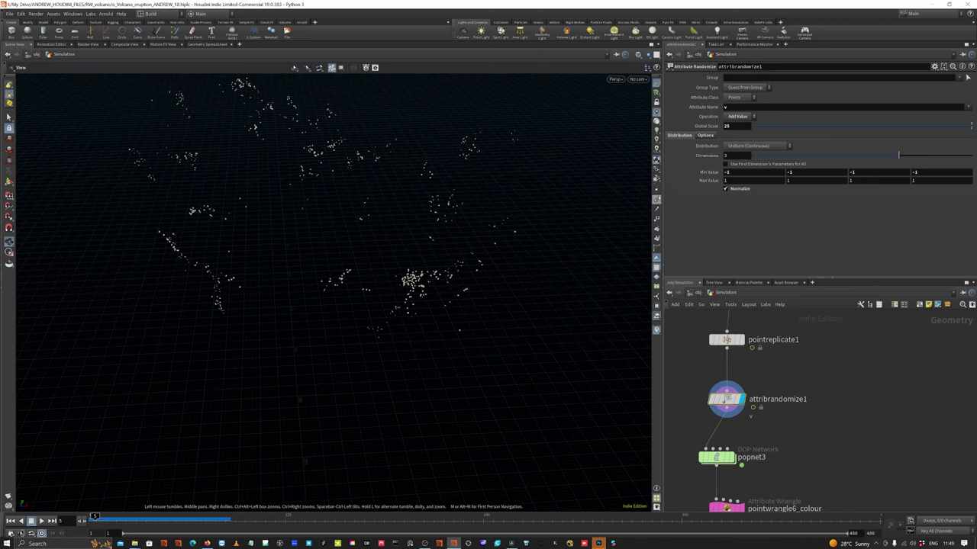
{"action": "left_click", "coordinate": [657, 210]}
{"action": "left_click_drag", "start_coordinate": [450, 278], "coordinate": [444, 241]}
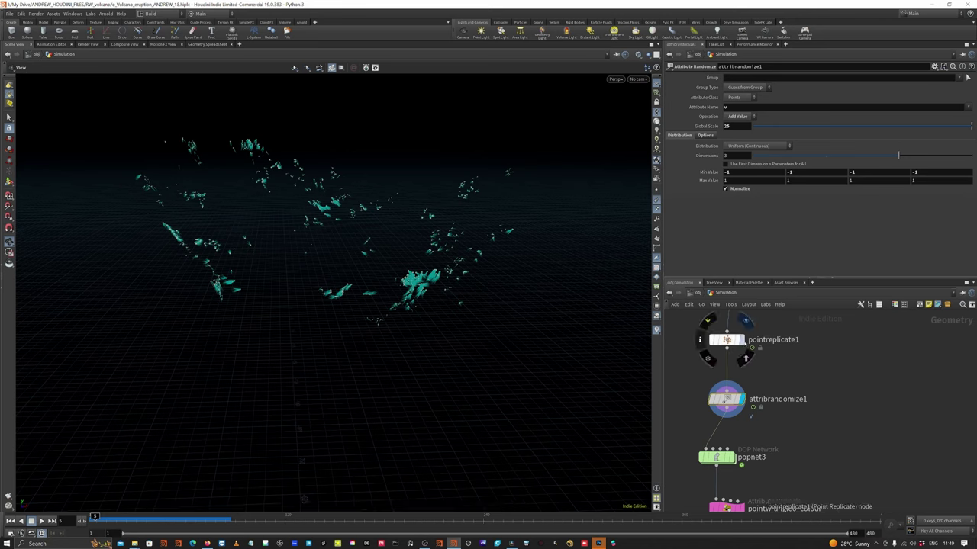
{"action": "left_click", "coordinate": [745, 399]}
Select popnet3 below attribrandomize1 and open its internal particle network for inspection.
{"action": "scroll", "coordinate": [747, 337], "scroll_direction": "down", "scroll_amount": 5}
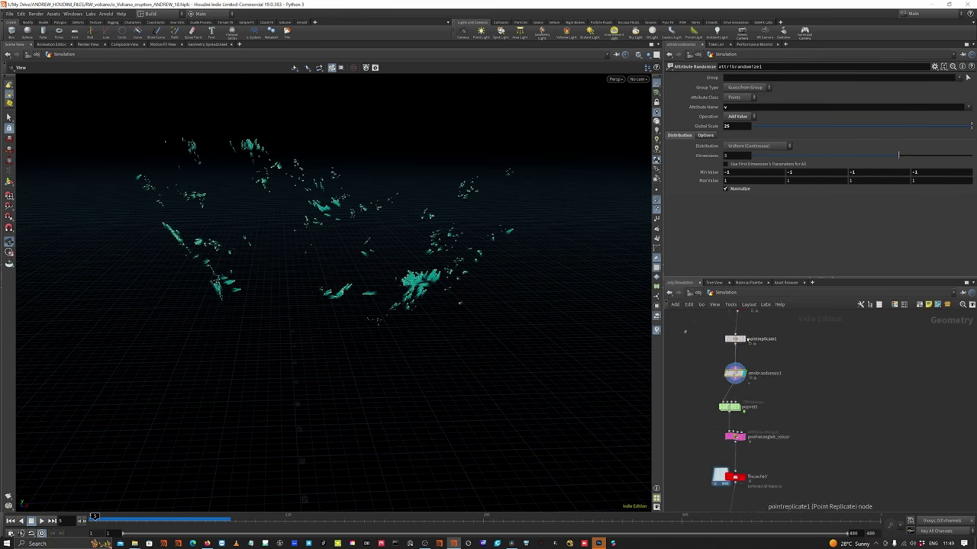
{"action": "scroll", "coordinate": [737, 393], "scroll_direction": "up", "scroll_amount": 3}
{"action": "left_click", "coordinate": [735, 395]}
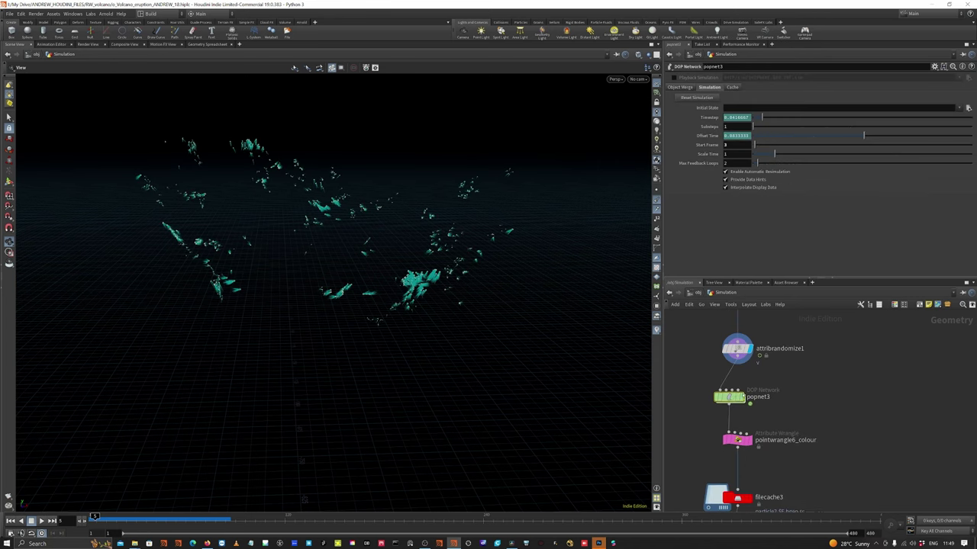
{"action": "double_click", "coordinate": [731, 395]}
{"action": "scroll", "coordinate": [849, 336], "scroll_direction": "up", "scroll_amount": 4}
{"action": "scroll", "coordinate": [775, 376], "scroll_direction": "down", "scroll_amount": 4}
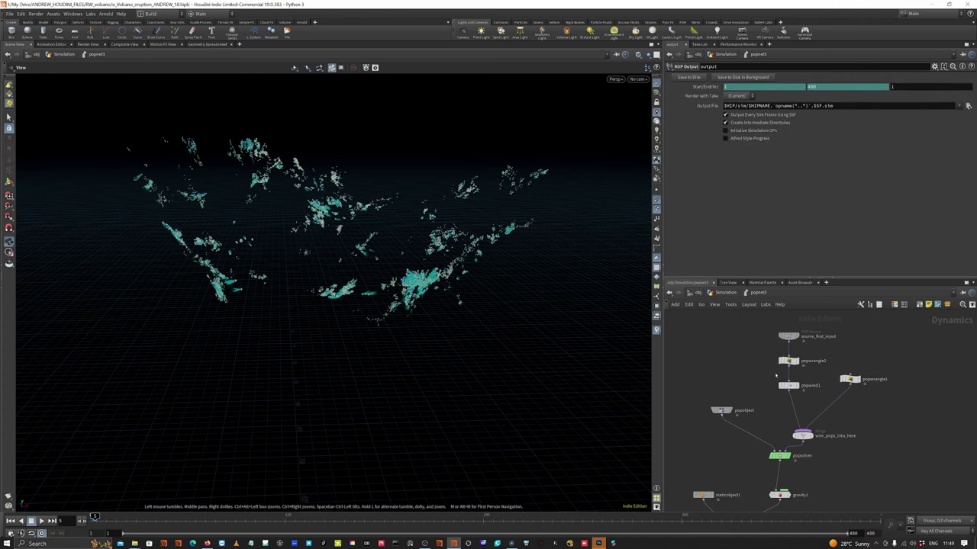
Inspect the emission and birth settings of source_first_input, including its All Points emission type, and enlarge the network area.
{"action": "scroll", "coordinate": [785, 349], "scroll_direction": "up", "scroll_amount": 3}
{"action": "left_click", "coordinate": [779, 344]}
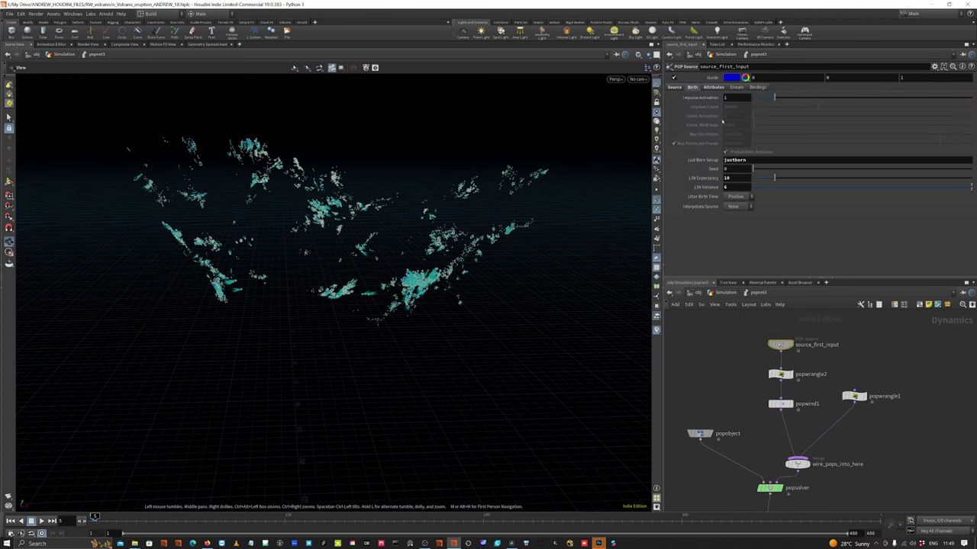
{"action": "left_click", "coordinate": [675, 88]}
{"action": "left_click", "coordinate": [692, 88]}
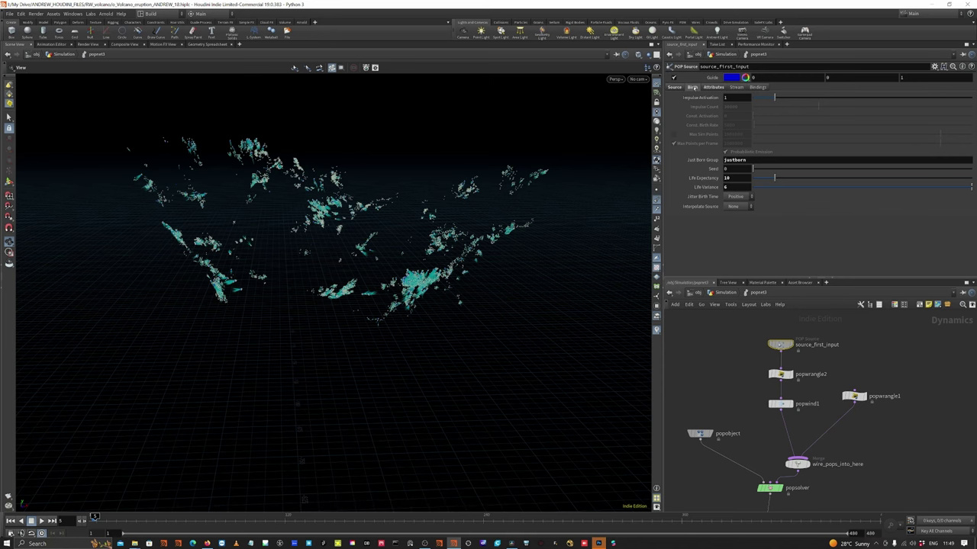
{"action": "left_click", "coordinate": [674, 88]}
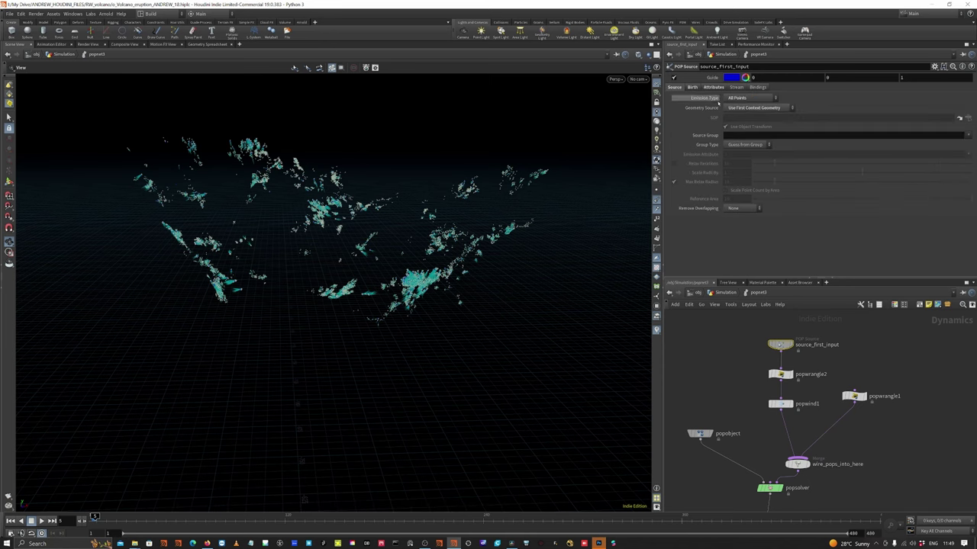
{"action": "left_click", "coordinate": [693, 87]}
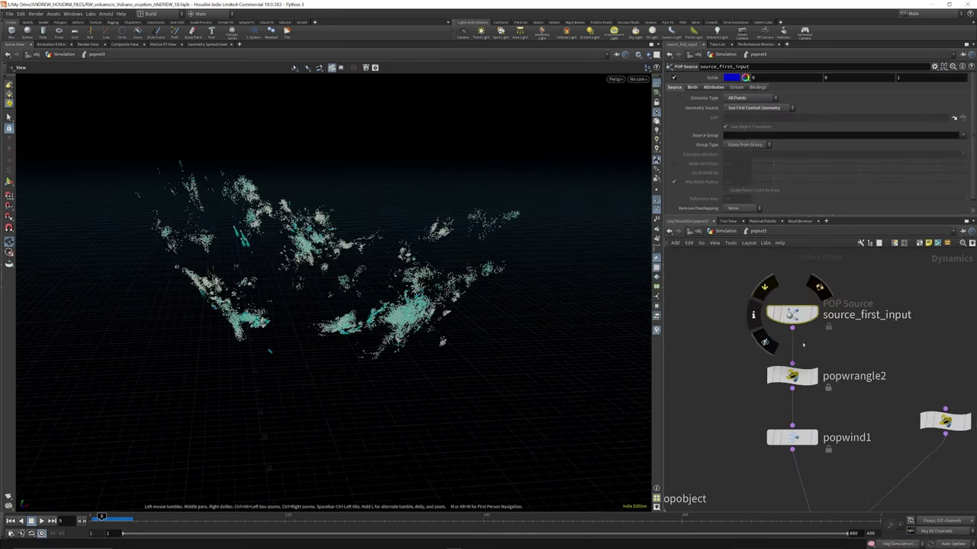
{"action": "left_click_drag", "start_coordinate": [843, 217], "coordinate": [838, 235]}
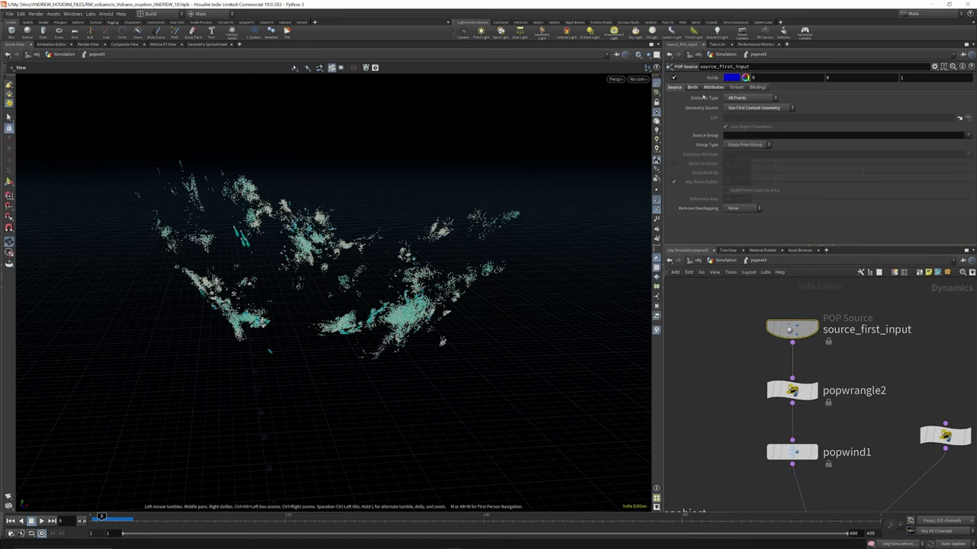
Review source_first_input's birth, inherited velocity, stream and binding settings.
{"action": "left_click", "coordinate": [692, 88]}
{"action": "left_click", "coordinate": [713, 88]}
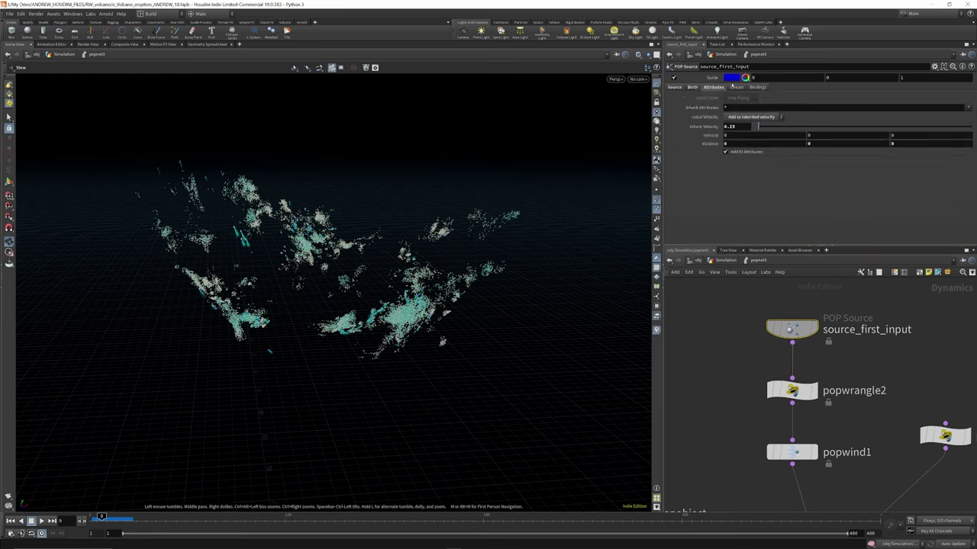
{"action": "left_click", "coordinate": [692, 87]}
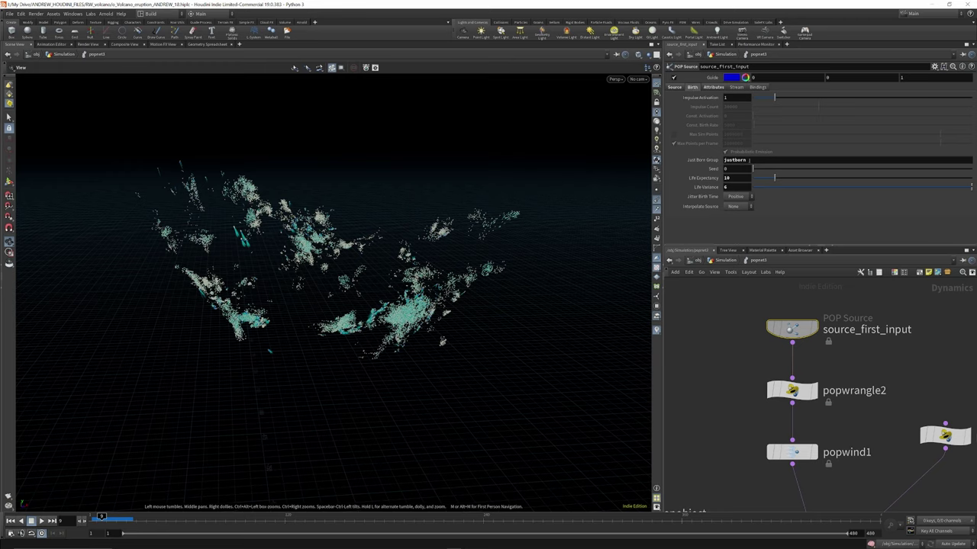
{"action": "left_click", "coordinate": [713, 88]}
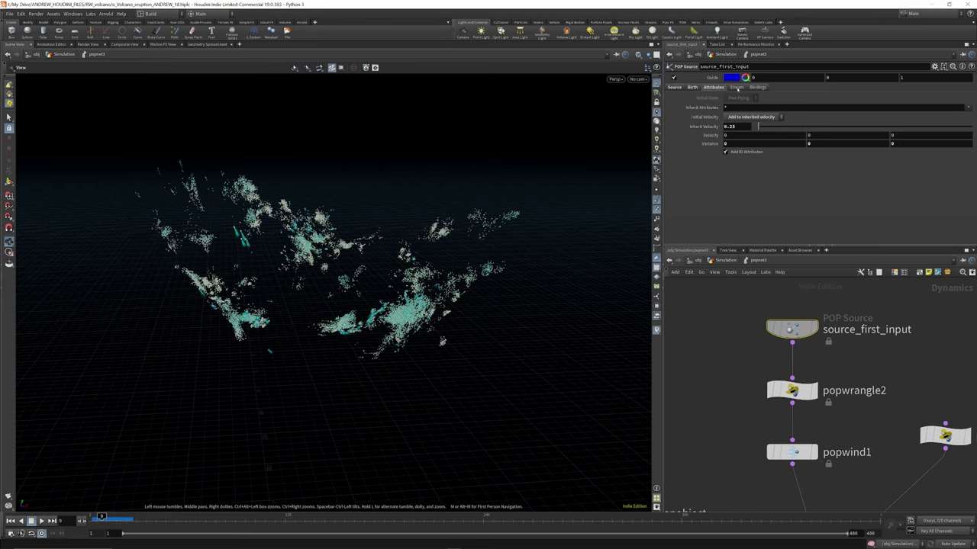
{"action": "left_click", "coordinate": [738, 89]}
{"action": "left_click", "coordinate": [756, 88]}
Examine popwrangle2's code that stores the birth frame as CF on justborn particles, and scrub the simulation to frame 15.
{"action": "left_click", "coordinate": [789, 391]}
{"action": "middle_click_drag", "start_coordinate": [758, 337], "coordinate": [758, 320]}
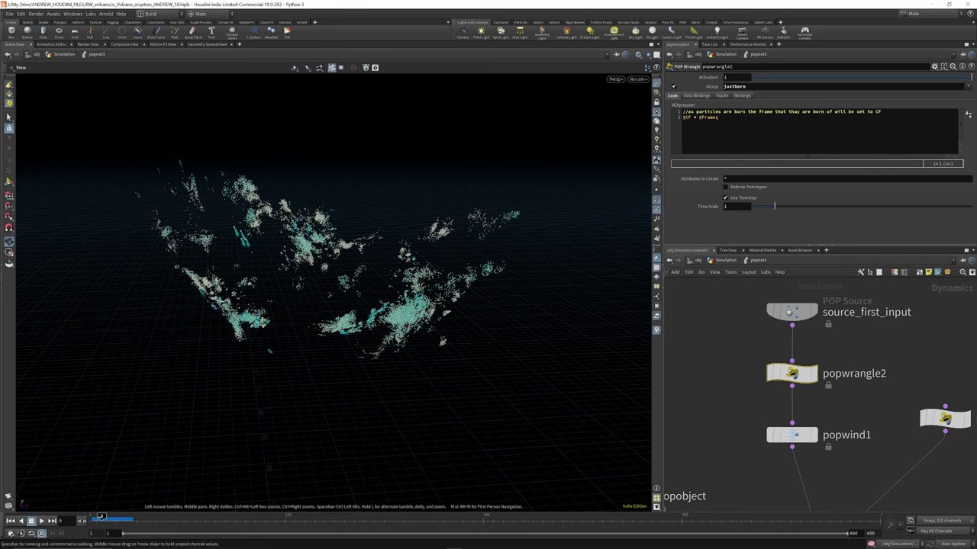
{"action": "left_click_drag", "start_coordinate": [102, 519], "coordinate": [112, 518]}
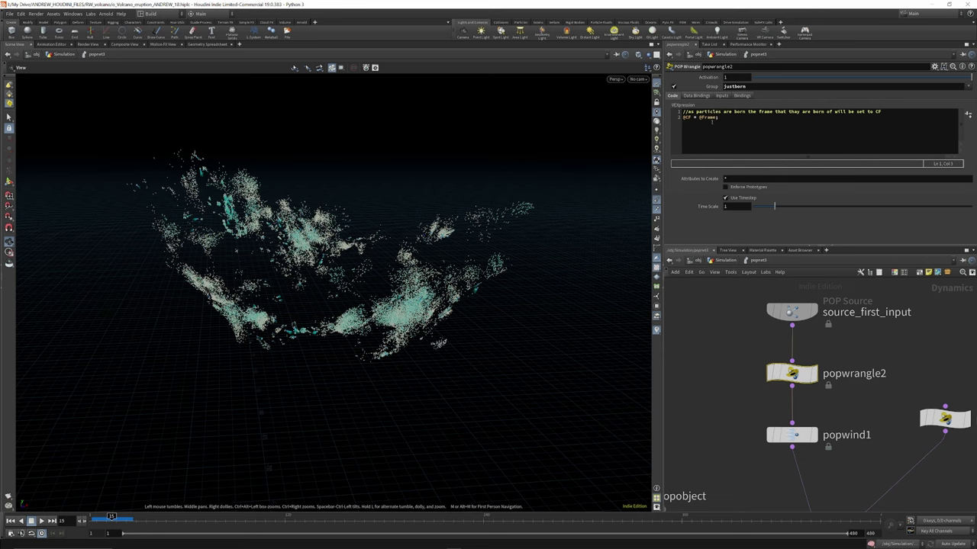
Return to the Simulation network, display filecache3's cached particles and scrub to frame 405.
{"action": "scroll", "coordinate": [786, 332], "scroll_direction": "down", "scroll_amount": 4}
{"action": "left_click", "coordinate": [724, 261]}
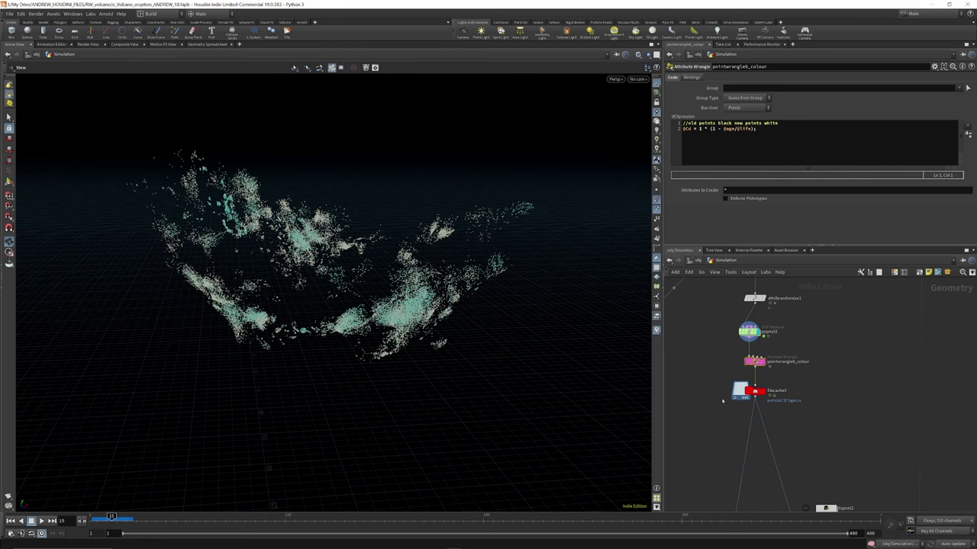
{"action": "scroll", "coordinate": [772, 370], "scroll_direction": "up", "scroll_amount": 2}
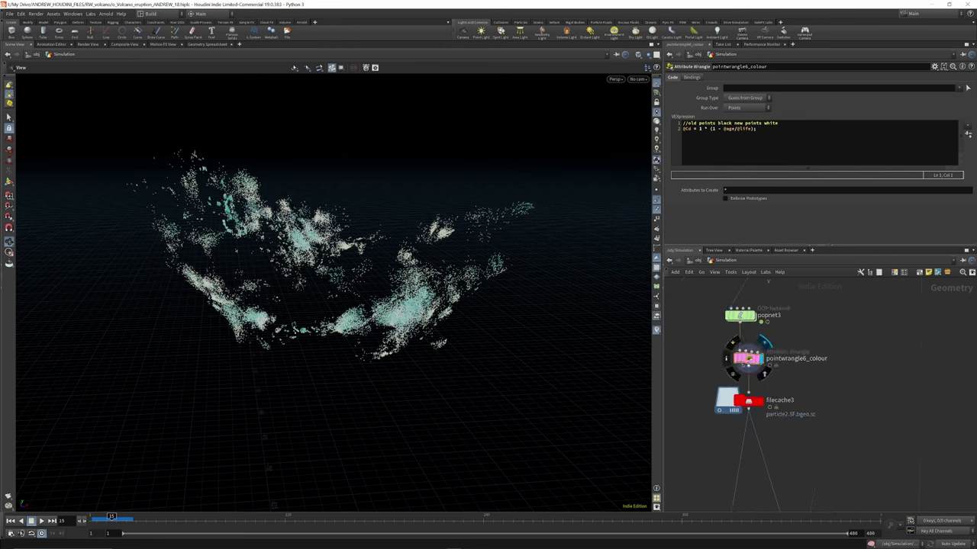
{"action": "left_click_drag", "start_coordinate": [112, 521], "coordinate": [250, 519]}
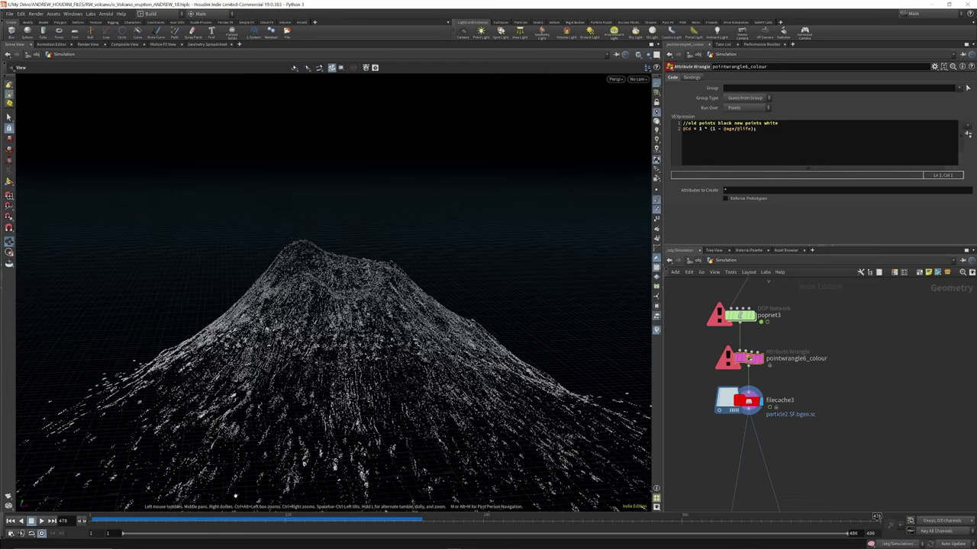
{"action": "left_click_drag", "start_coordinate": [151, 521], "coordinate": [756, 516]}
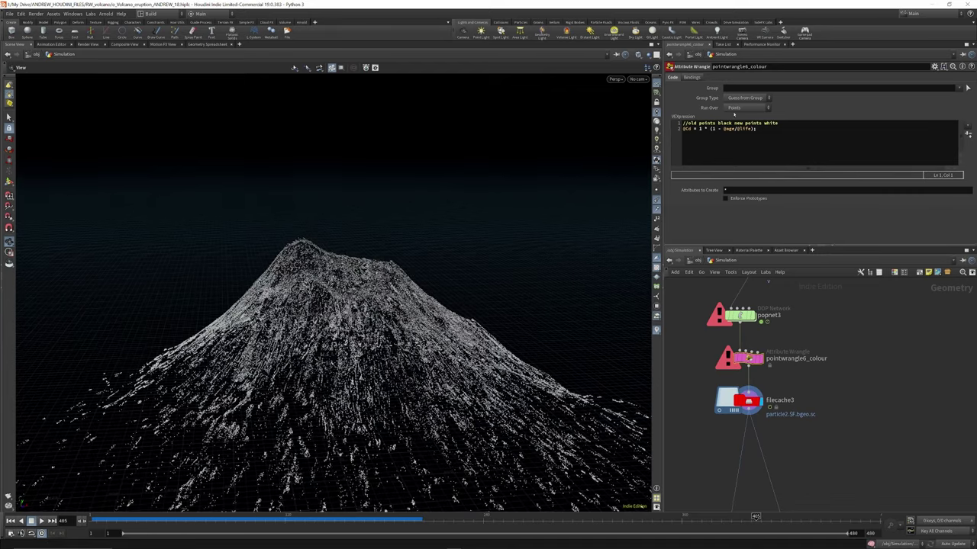
Inspect pointwrangle12's code for randomizing white particle colours and darkening older ones.
{"action": "scroll", "coordinate": [778, 319], "scroll_direction": "down", "scroll_amount": 7}
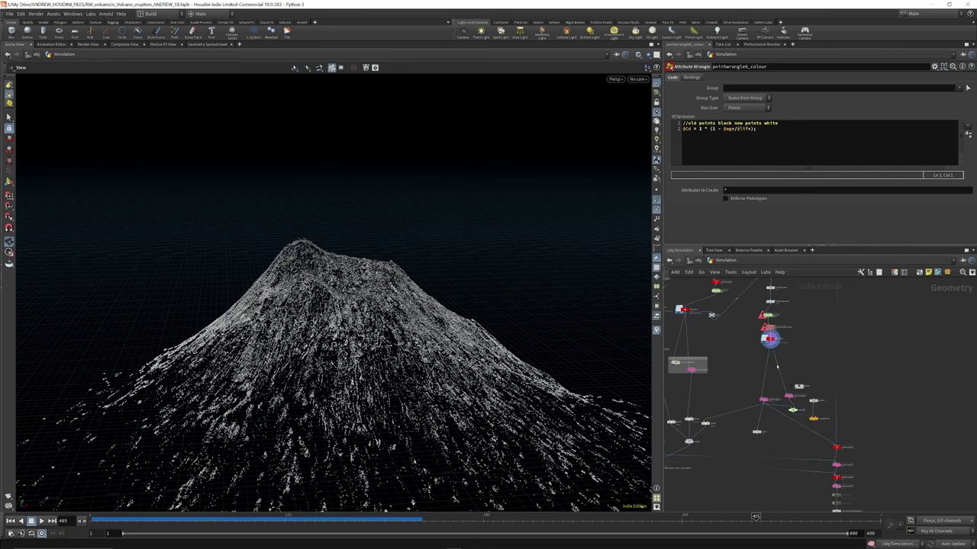
{"action": "scroll", "coordinate": [775, 399], "scroll_direction": "up", "scroll_amount": 8}
{"action": "left_click", "coordinate": [725, 399]}
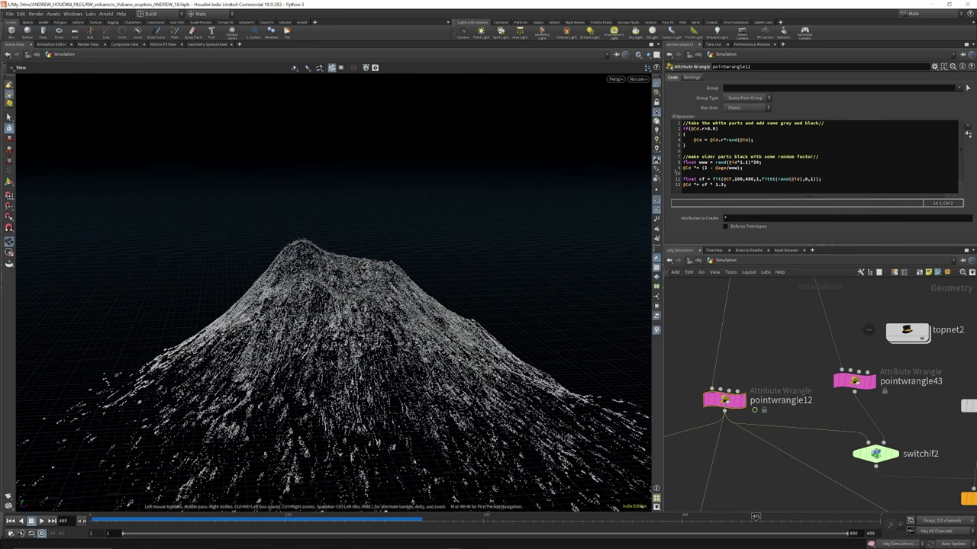
{"action": "scroll", "coordinate": [760, 389], "scroll_direction": "down", "scroll_amount": 2}
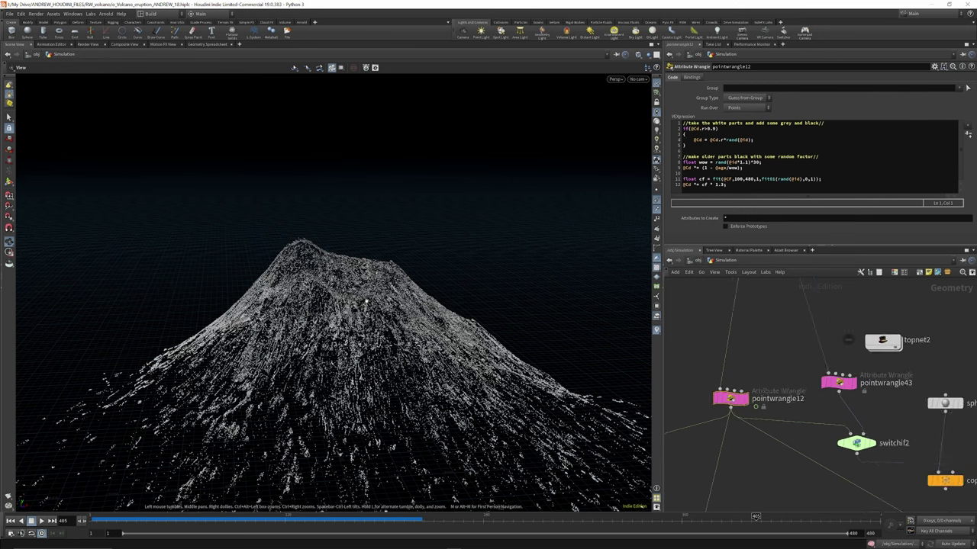
Check the save and load settings of filecache3 above the pointwrangle12 branch.
{"action": "scroll", "coordinate": [730, 379], "scroll_direction": "down", "scroll_amount": 3}
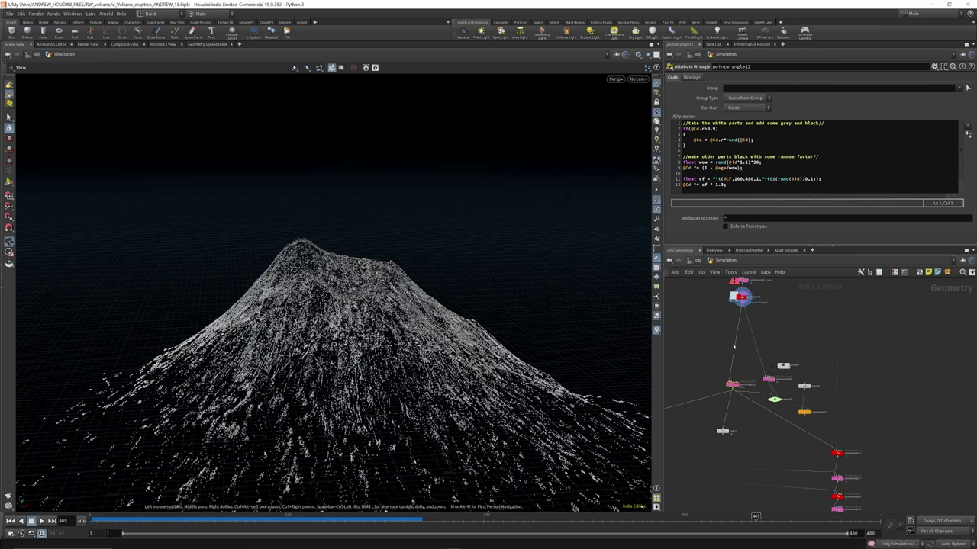
{"action": "scroll", "coordinate": [741, 296], "scroll_direction": "up", "scroll_amount": 2}
{"action": "left_click", "coordinate": [745, 297]}
{"action": "scroll", "coordinate": [742, 296], "scroll_direction": "down", "scroll_amount": 3}
{"action": "scroll", "coordinate": [738, 309], "scroll_direction": "up", "scroll_amount": 3}
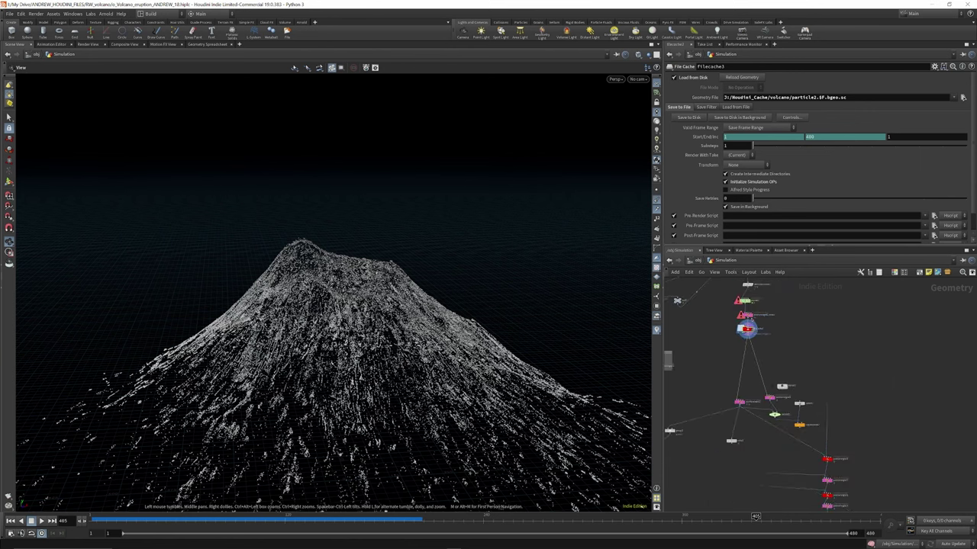
Examine pointwrangle6_colour's age-based colour code and follow the network down to the switchif2 branch.
{"action": "left_click", "coordinate": [739, 313]}
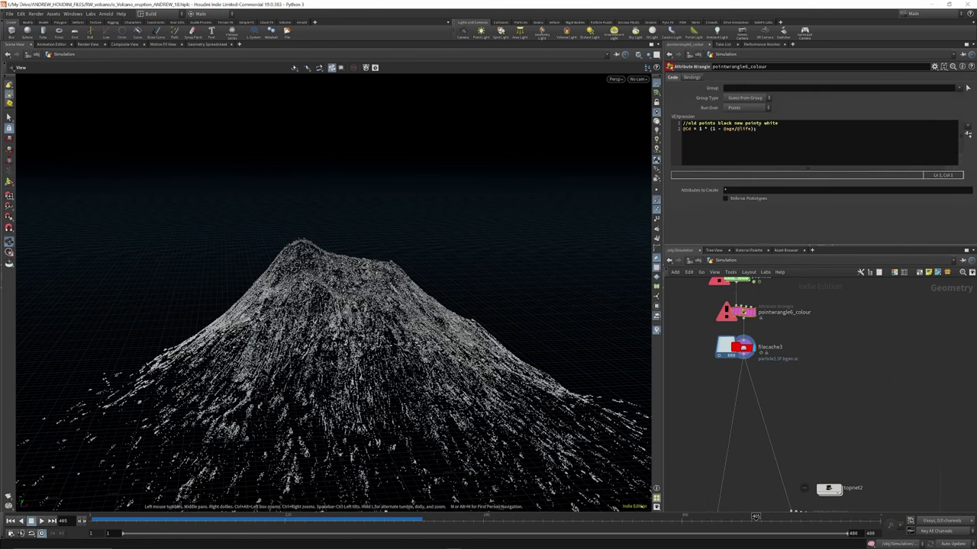
{"action": "scroll", "coordinate": [759, 329], "scroll_direction": "down", "scroll_amount": 4}
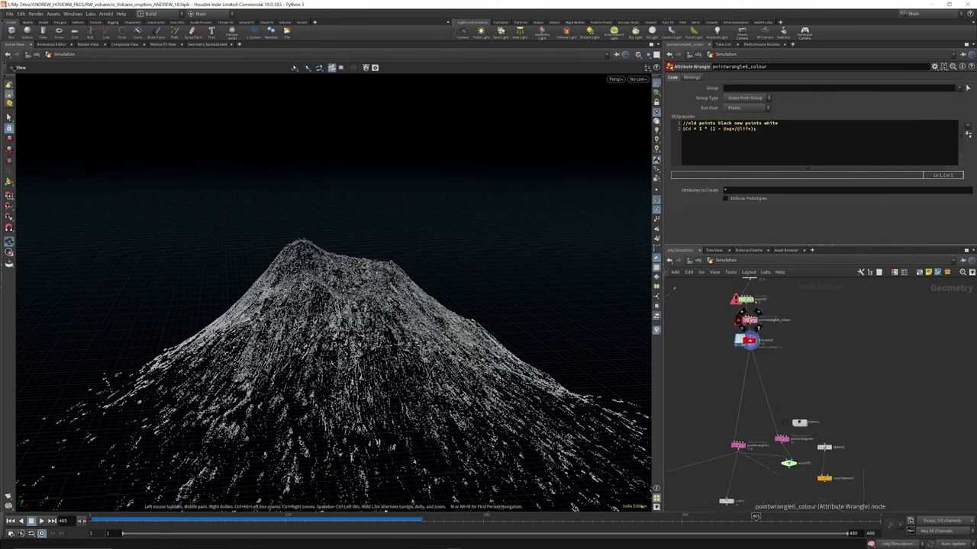
{"action": "scroll", "coordinate": [751, 387], "scroll_direction": "up", "scroll_amount": 3}
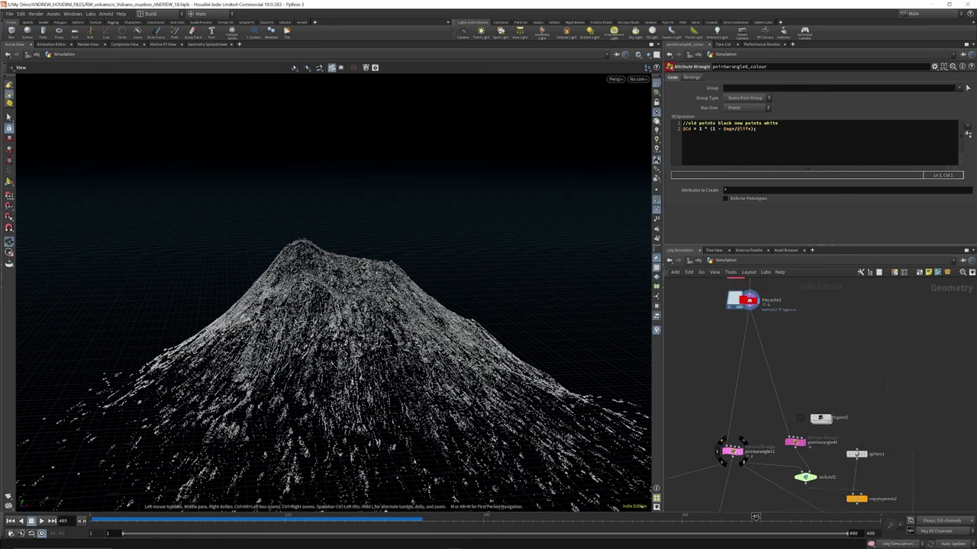
{"action": "scroll", "coordinate": [740, 438], "scroll_direction": "up", "scroll_amount": 3}
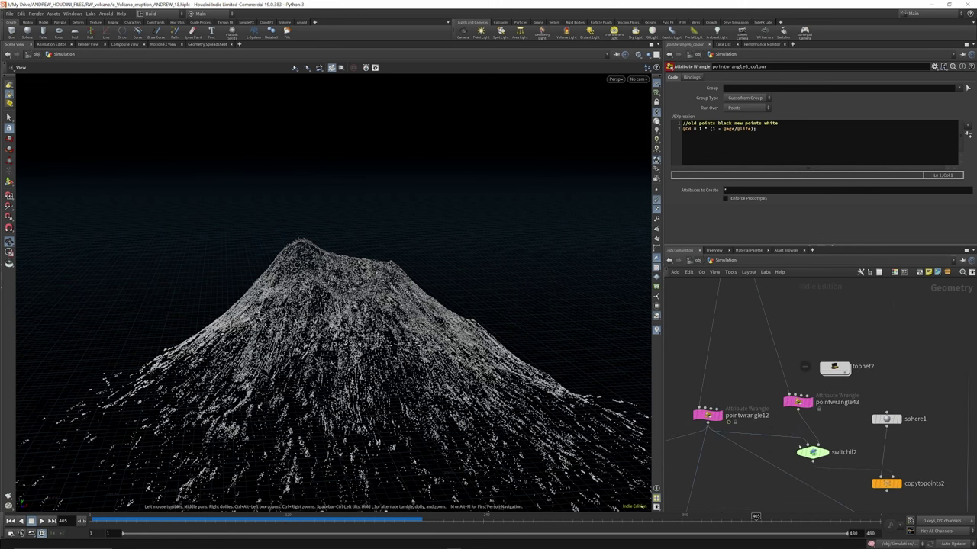
Set switchif2's Enable expression to 1 and display copytopoints2's spheres on the particles.
{"action": "left_click", "coordinate": [813, 453]}
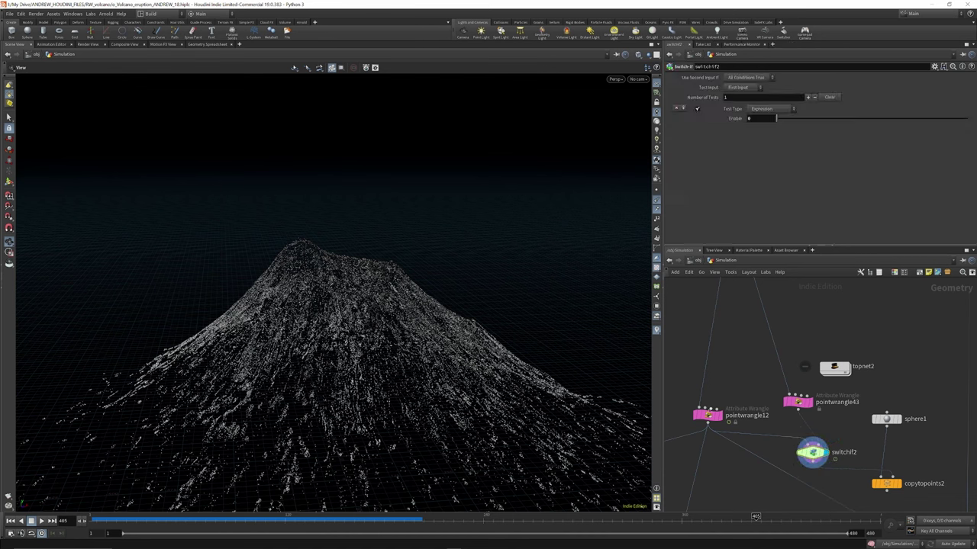
{"action": "left_click", "coordinate": [708, 414]}
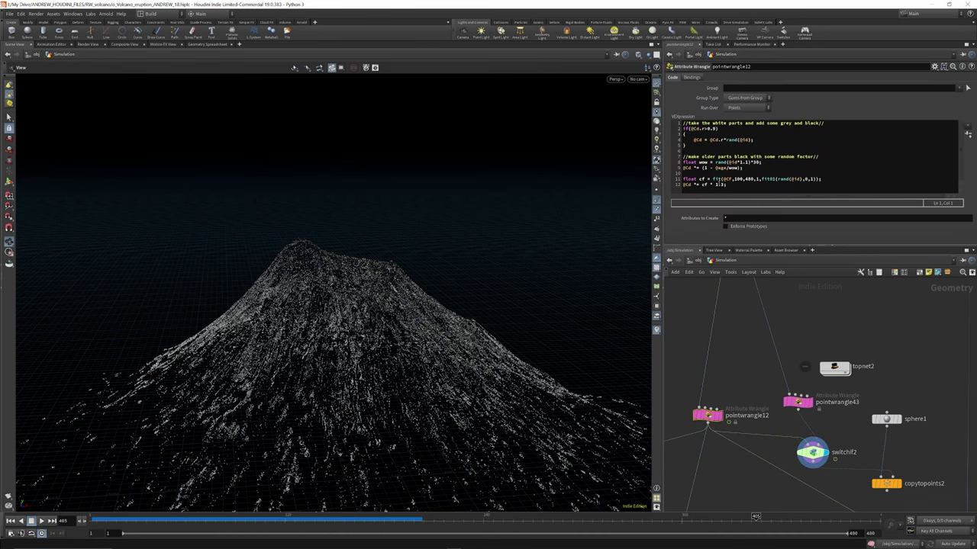
{"action": "left_click", "coordinate": [813, 453]}
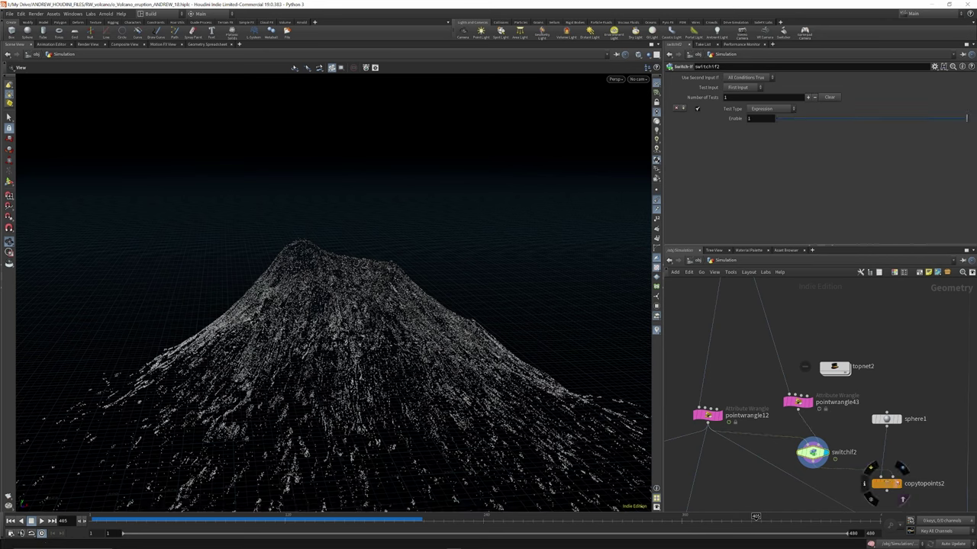
{"action": "left_click", "coordinate": [902, 468]}
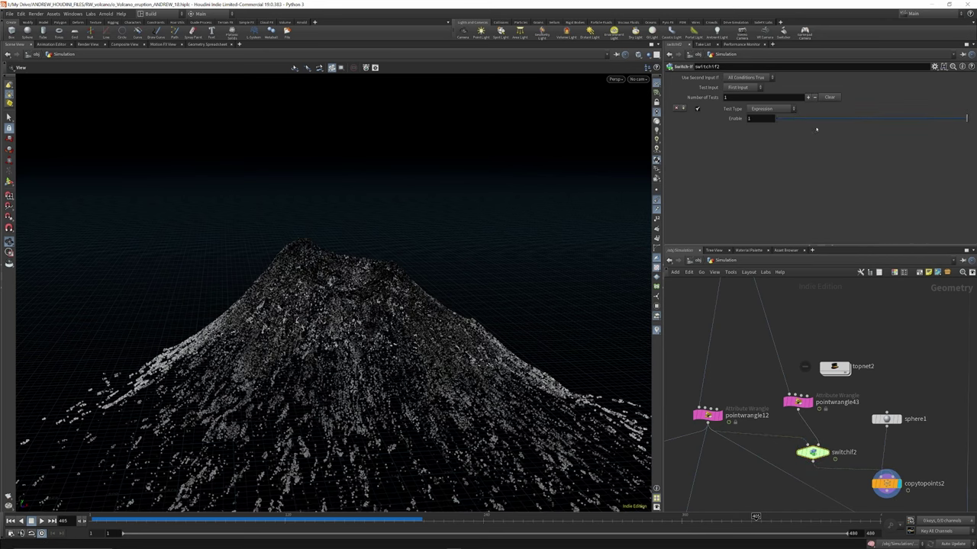
Toggle switchif2's Enable value to 0 and back to 1 to compare the pointwrangle12 and pointwrangle43 colours.
{"action": "left_click_drag", "start_coordinate": [965, 119], "coordinate": [783, 119]}
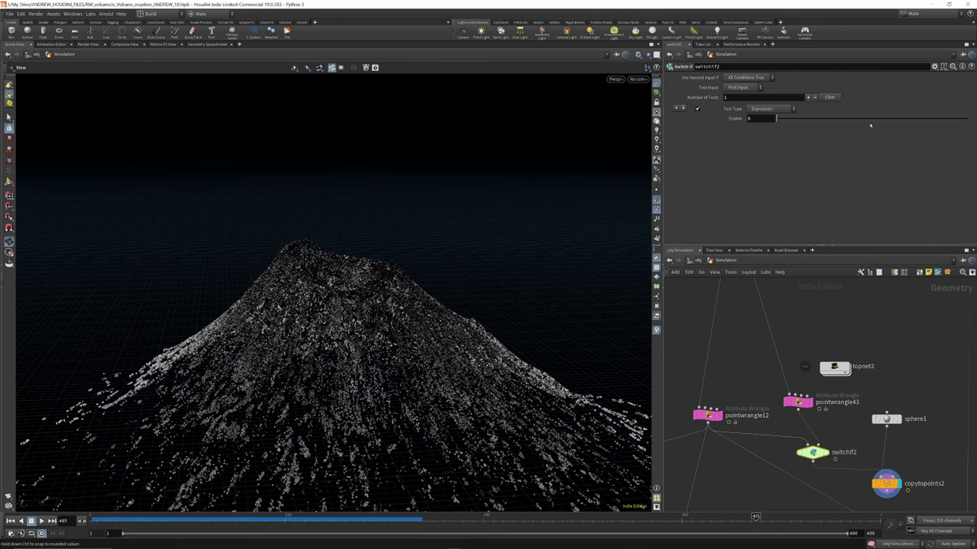
{"action": "left_click_drag", "start_coordinate": [870, 125], "coordinate": [922, 130]}
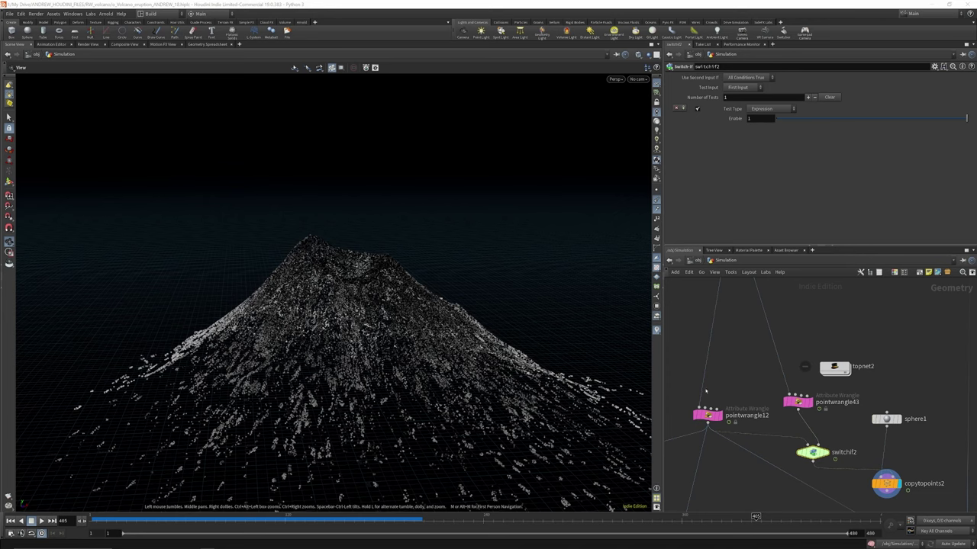
{"action": "left_click_drag", "start_coordinate": [711, 416], "coordinate": [710, 406]}
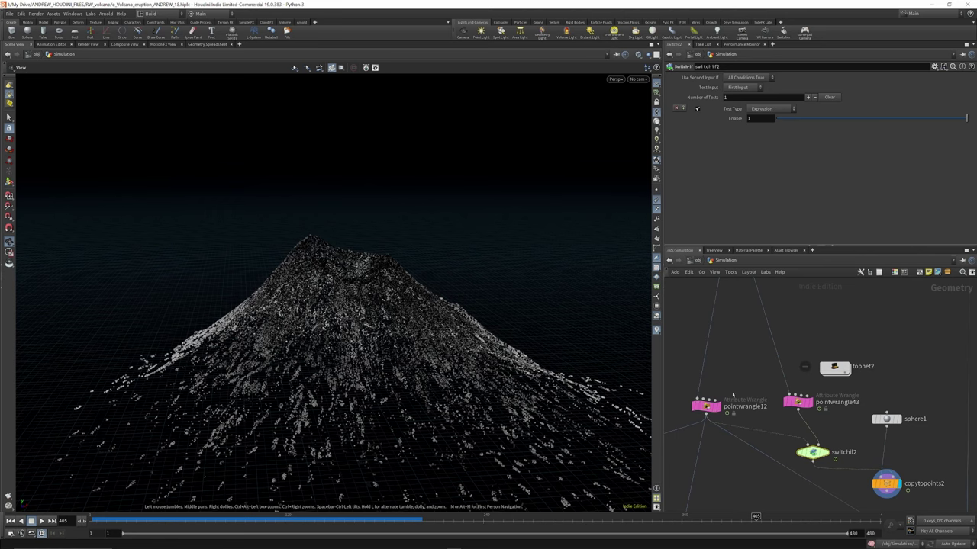
Compare pointwrangle6_colour's age-based colour code with pointwrangle12's additional colour variation code.
{"action": "scroll", "coordinate": [712, 416], "scroll_direction": "down", "scroll_amount": 3}
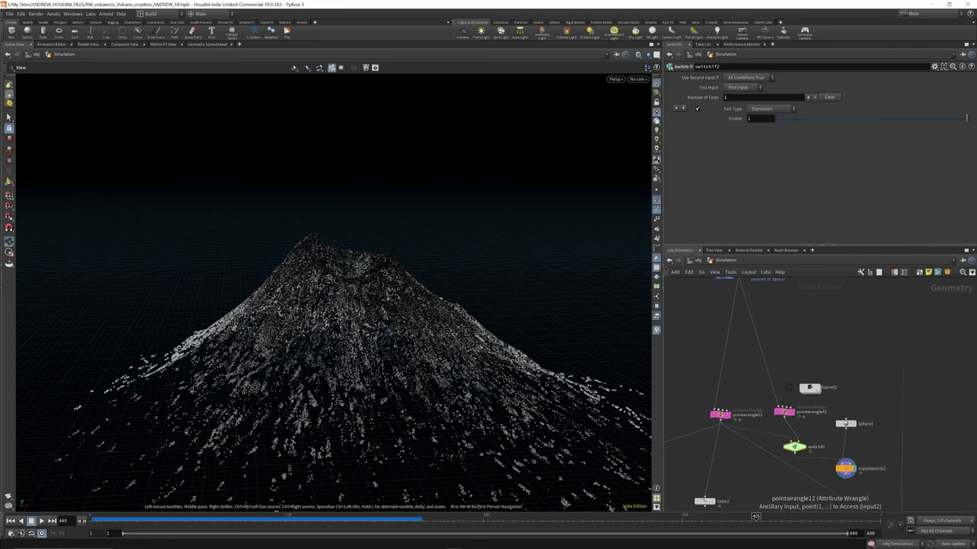
{"action": "scroll", "coordinate": [729, 440], "scroll_direction": "down", "scroll_amount": 3}
{"action": "scroll", "coordinate": [725, 315], "scroll_direction": "up", "scroll_amount": 8}
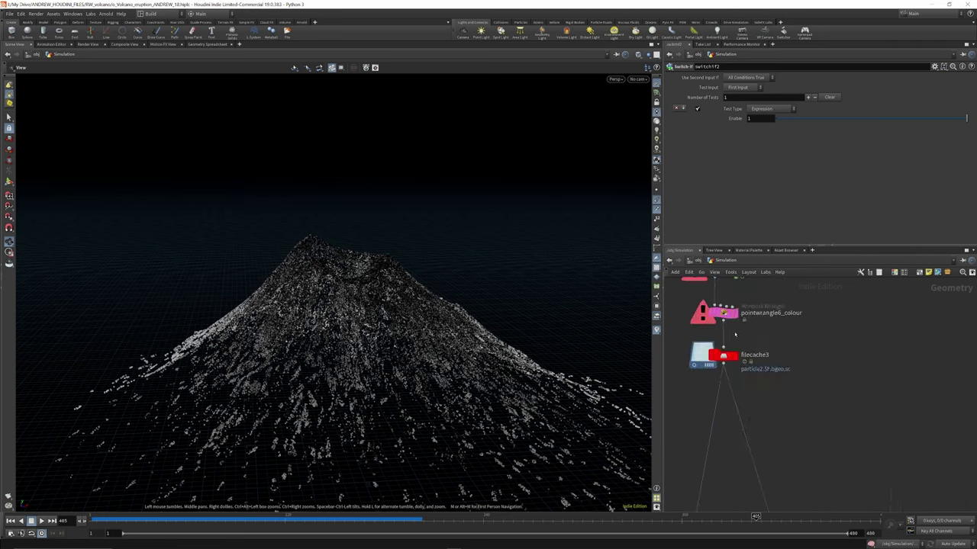
{"action": "left_click", "coordinate": [721, 309]}
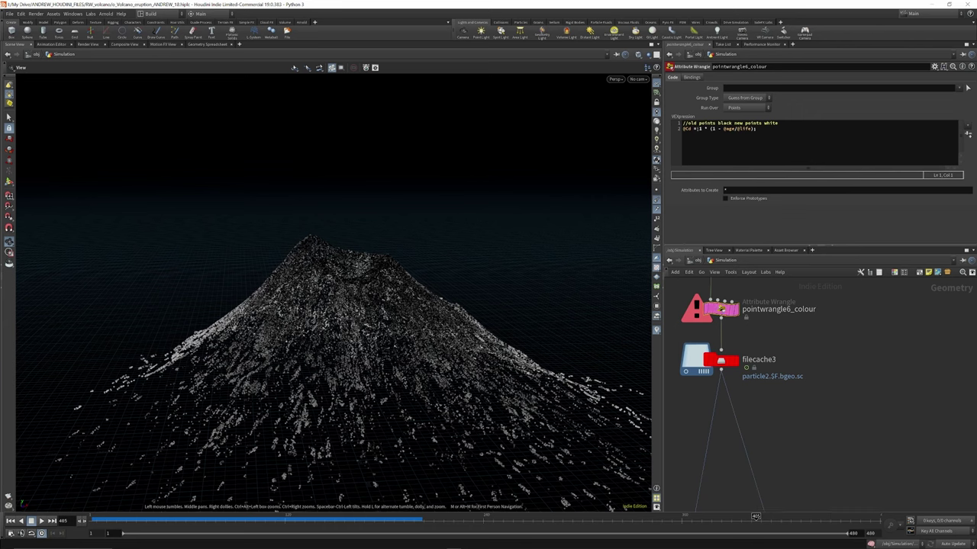
{"action": "scroll", "coordinate": [721, 309], "scroll_direction": "down", "scroll_amount": 3}
{"action": "scroll", "coordinate": [720, 447], "scroll_direction": "up", "scroll_amount": 3}
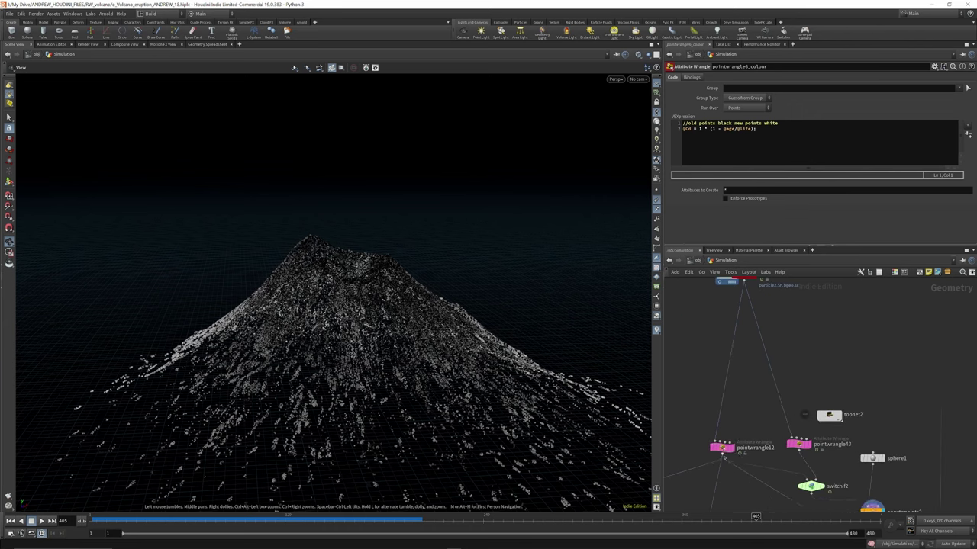
{"action": "left_click", "coordinate": [721, 448]}
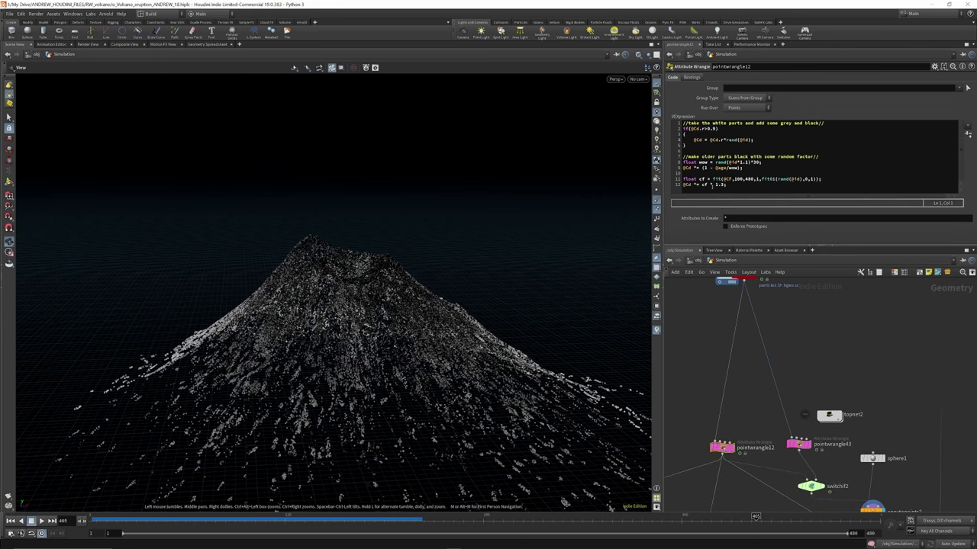
Go inside popnet3 and examine popwrangle2's code that stores the birth frame on just-born particles.
{"action": "scroll", "coordinate": [759, 406], "scroll_direction": "down", "scroll_amount": 5}
{"action": "scroll", "coordinate": [754, 344], "scroll_direction": "up", "scroll_amount": 4}
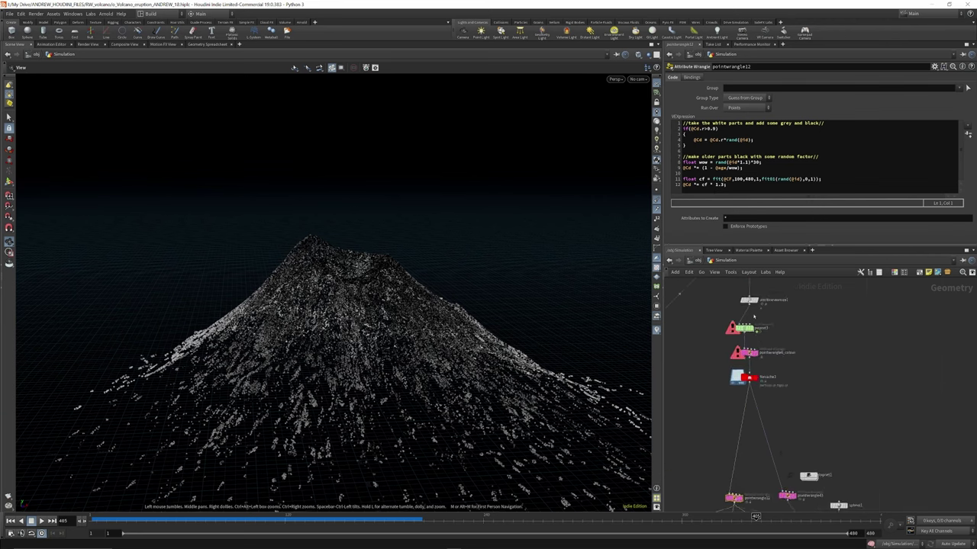
{"action": "double_click", "coordinate": [746, 328]}
{"action": "left_click", "coordinate": [784, 352]}
{"action": "scroll", "coordinate": [789, 343], "scroll_direction": "down", "scroll_amount": 3}
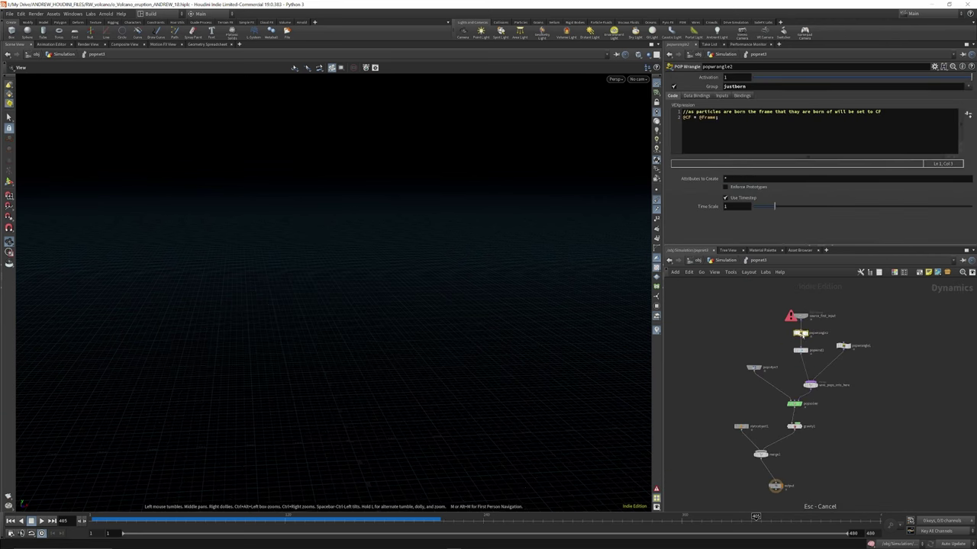
{"action": "scroll", "coordinate": [798, 336], "scroll_direction": "up", "scroll_amount": 3}
{"action": "scroll", "coordinate": [798, 332], "scroll_direction": "down", "scroll_amount": 2}
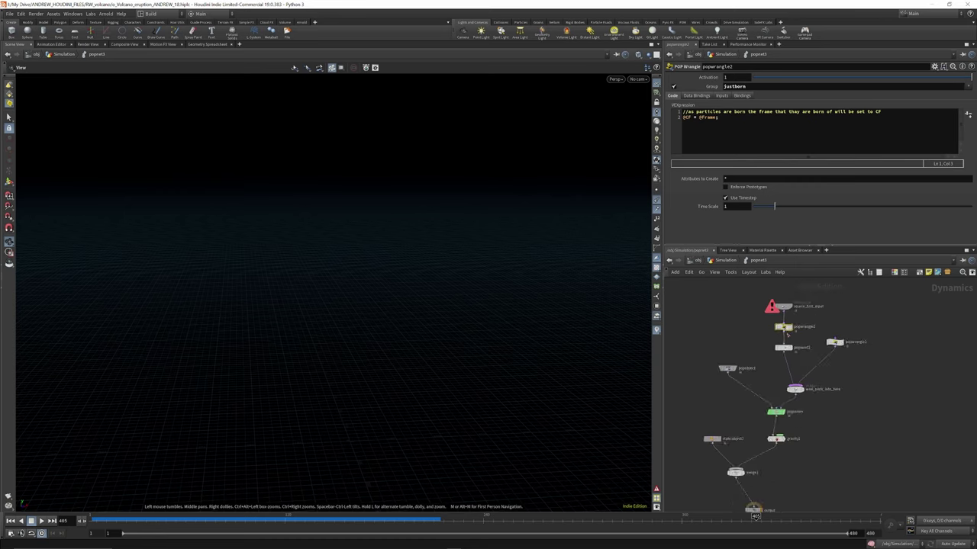
{"action": "scroll", "coordinate": [782, 322], "scroll_direction": "up", "scroll_amount": 4}
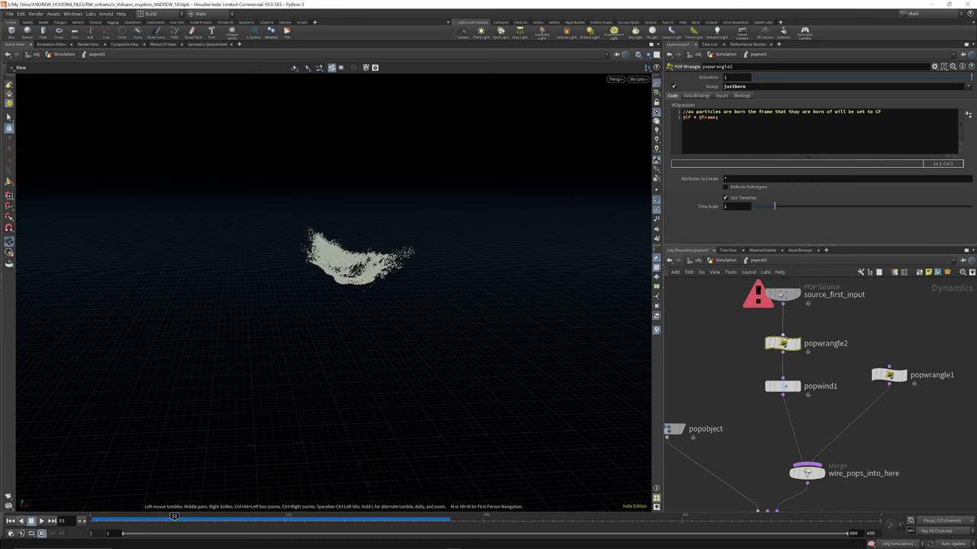
Examine popwind1's air resistance and noise settings and popwrangle1's age-based velocity code.
{"action": "left_click", "coordinate": [786, 386]}
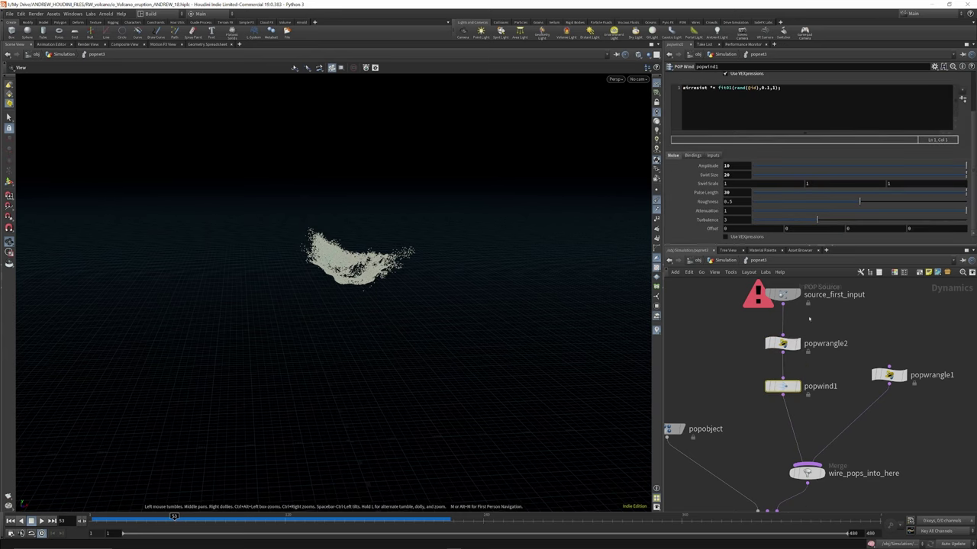
{"action": "scroll", "coordinate": [792, 342], "scroll_direction": "down", "scroll_amount": 3}
{"action": "scroll", "coordinate": [869, 373], "scroll_direction": "up", "scroll_amount": 3}
{"action": "left_click", "coordinate": [832, 351]}
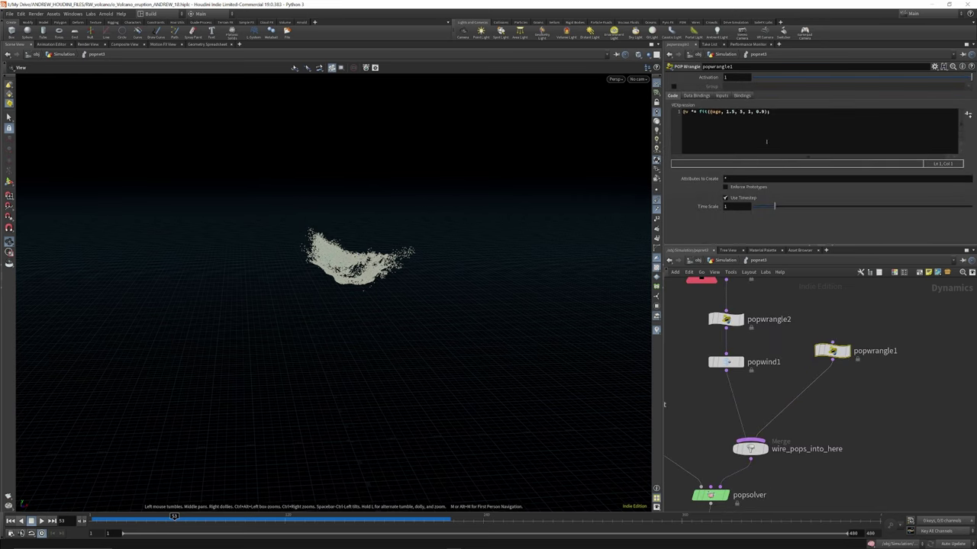
{"action": "scroll", "coordinate": [792, 319], "scroll_direction": "down", "scroll_amount": 5}
{"action": "scroll", "coordinate": [793, 322], "scroll_direction": "up", "scroll_amount": 3}
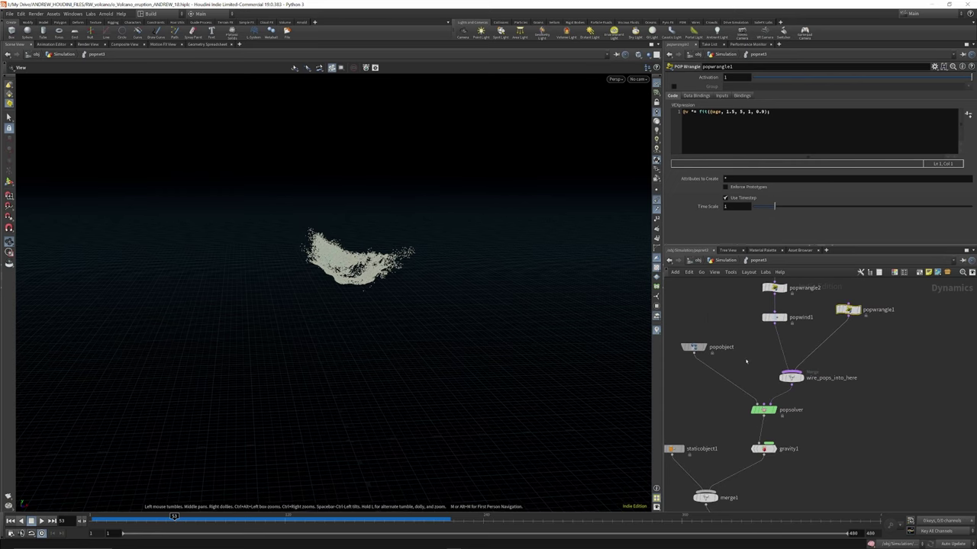
Review popobject's Physical, Guides and Collisions settings.
{"action": "scroll", "coordinate": [796, 326], "scroll_direction": "down", "scroll_amount": 2}
{"action": "scroll", "coordinate": [759, 367], "scroll_direction": "up", "scroll_amount": 2}
{"action": "left_click", "coordinate": [724, 319]}
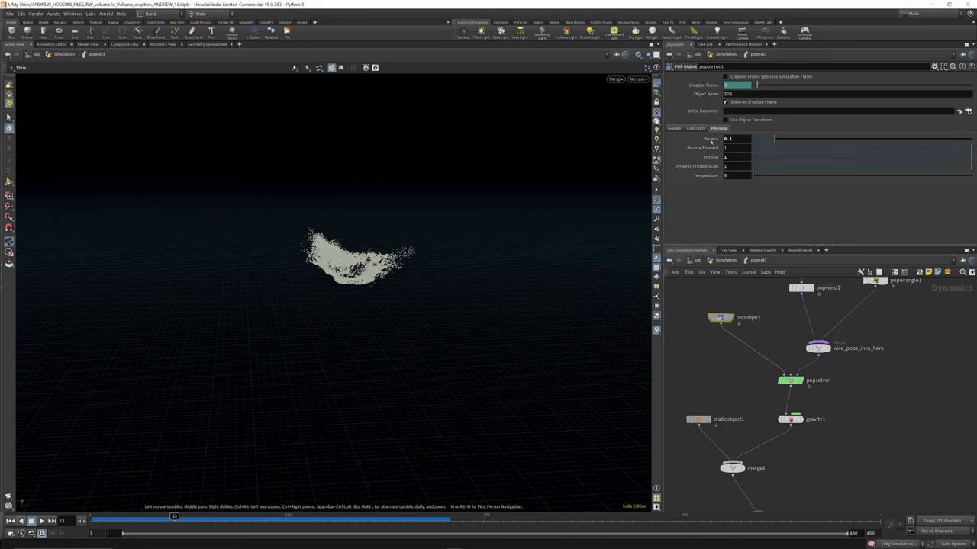
{"action": "left_click", "coordinate": [694, 129]}
{"action": "left_click", "coordinate": [674, 128]}
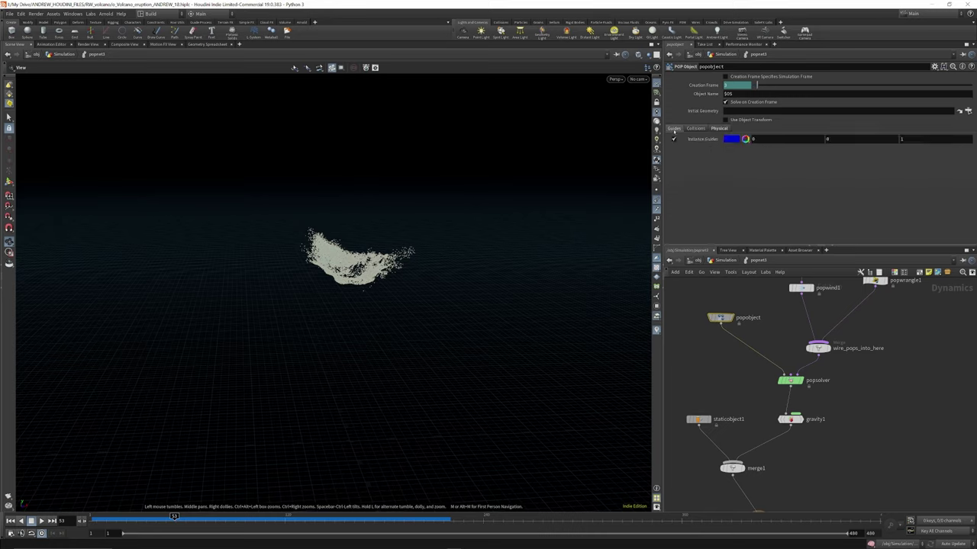
{"action": "left_click", "coordinate": [694, 131]}
{"action": "scroll", "coordinate": [753, 301], "scroll_direction": "down", "scroll_amount": 2}
{"action": "scroll", "coordinate": [750, 357], "scroll_direction": "up", "scroll_amount": 2}
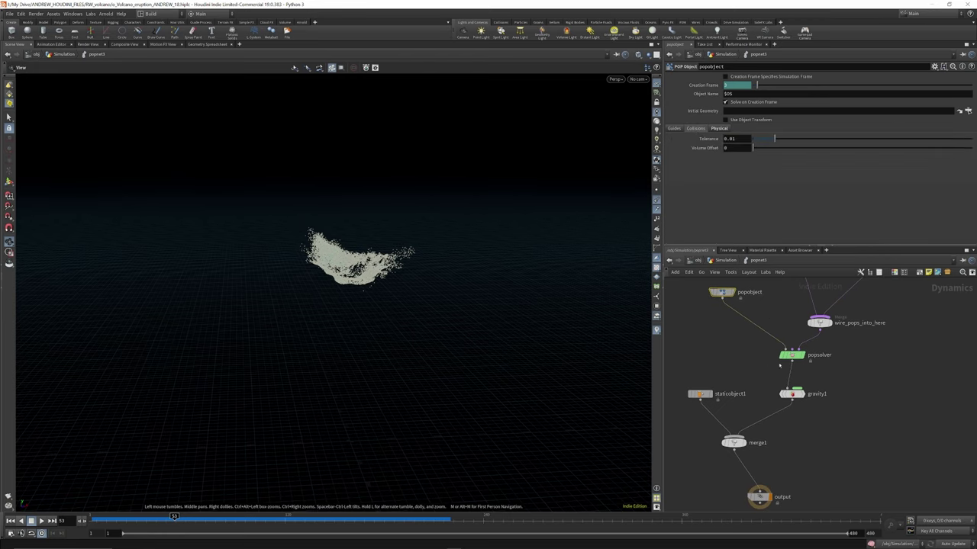
Review popsolver's Collision Behavior and Substeps settings and staticobject1's volume collision settings.
{"action": "left_click", "coordinate": [792, 354]}
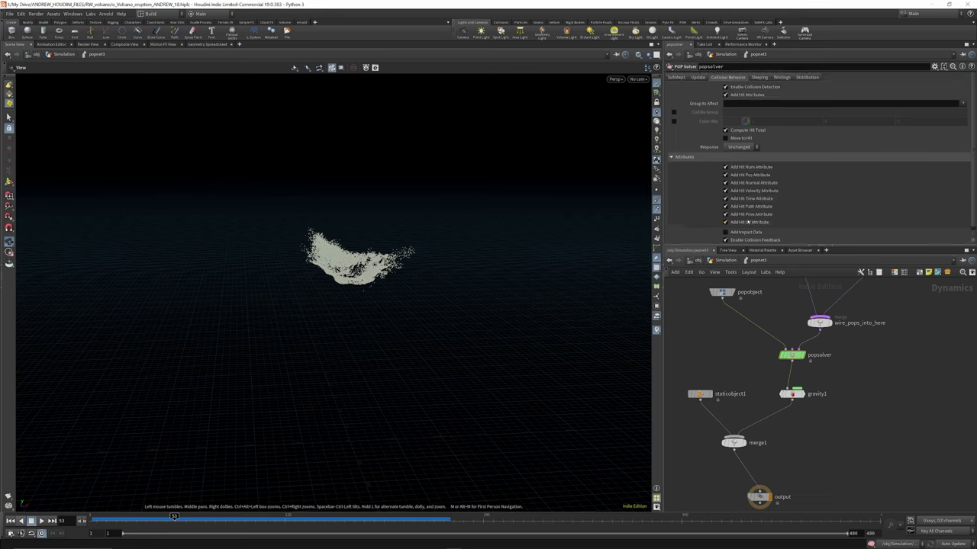
{"action": "left_click", "coordinate": [697, 77]}
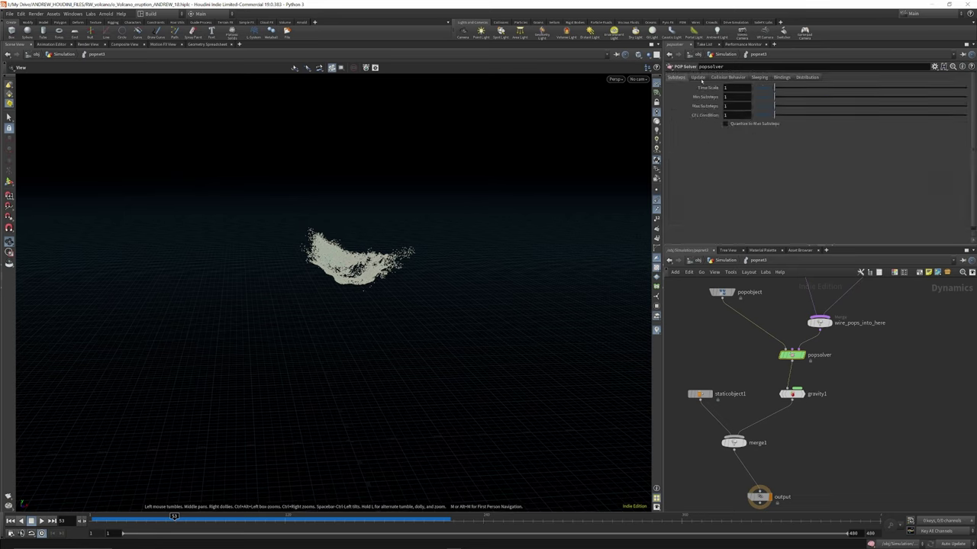
{"action": "left_click", "coordinate": [699, 394]}
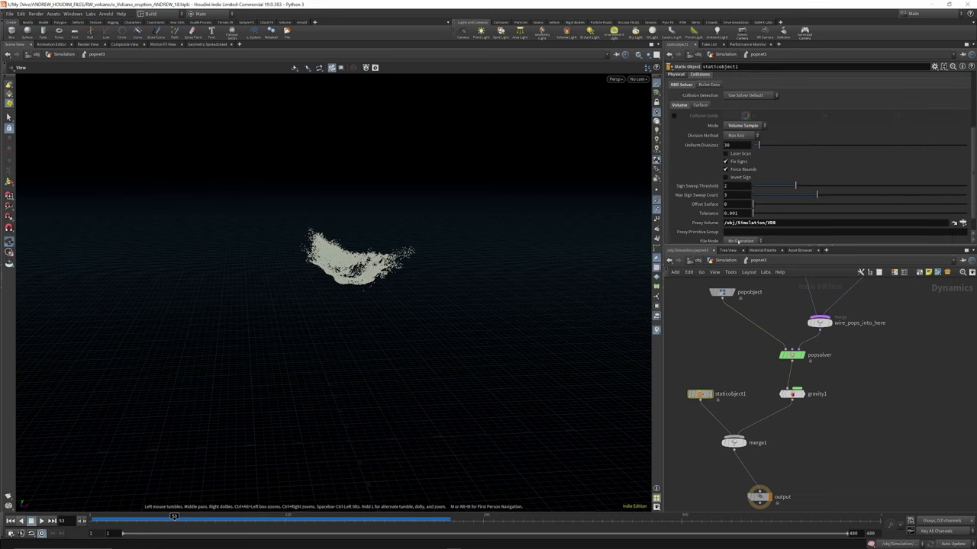
Reposition the output node directly beneath merge1 in the popnet3 network.
{"action": "scroll", "coordinate": [745, 358], "scroll_direction": "down", "scroll_amount": 2}
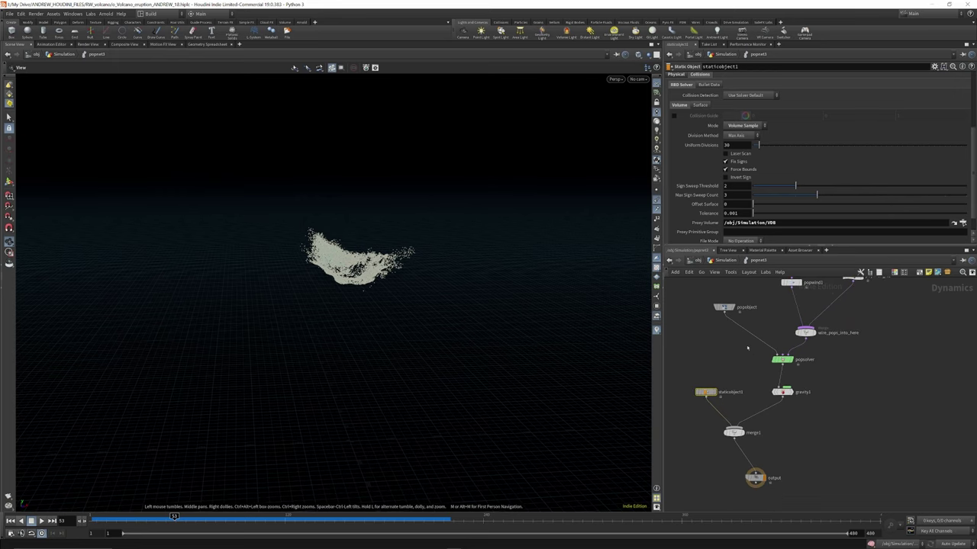
{"action": "scroll", "coordinate": [755, 334], "scroll_direction": "down", "scroll_amount": 2}
{"action": "scroll", "coordinate": [755, 416], "scroll_direction": "up", "scroll_amount": 3}
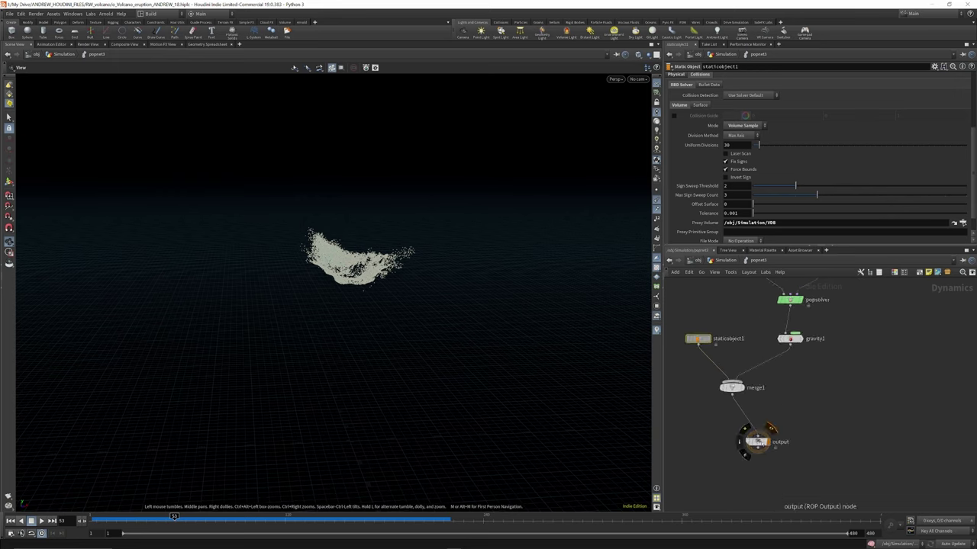
{"action": "left_click_drag", "start_coordinate": [759, 444], "coordinate": [741, 447]}
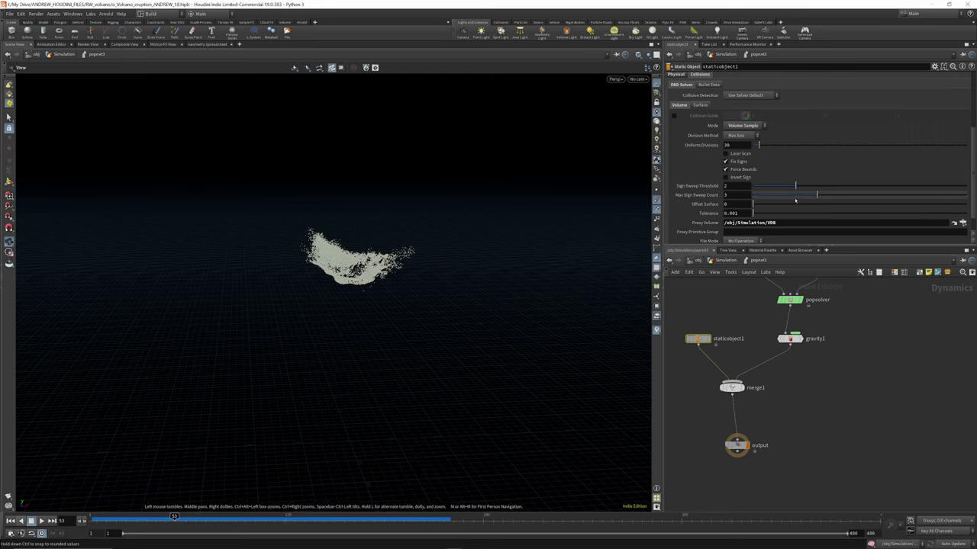
Play the popnet3 simulation from frame 1 to about frame 238 and return to the Simulation network.
{"action": "left_click", "coordinate": [11, 522]}
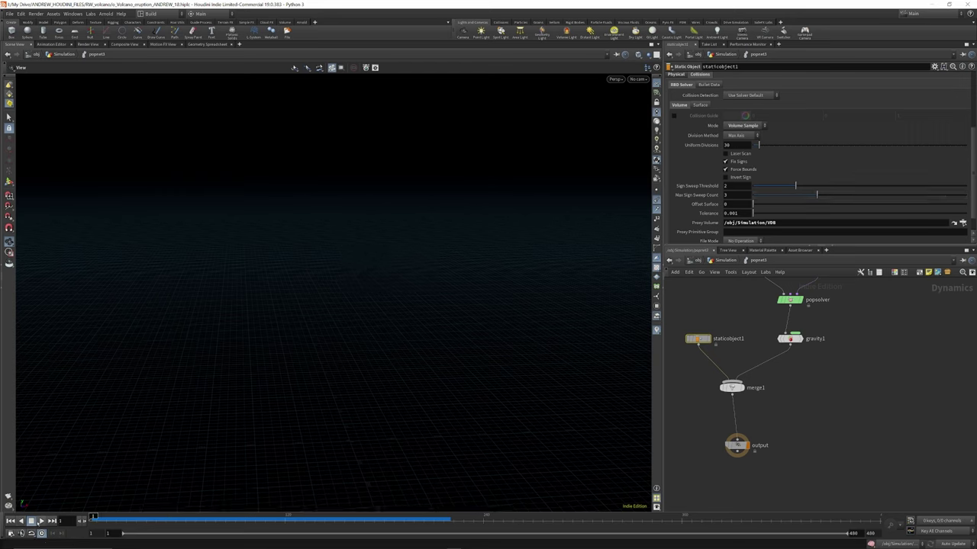
{"action": "left_click", "coordinate": [41, 522]}
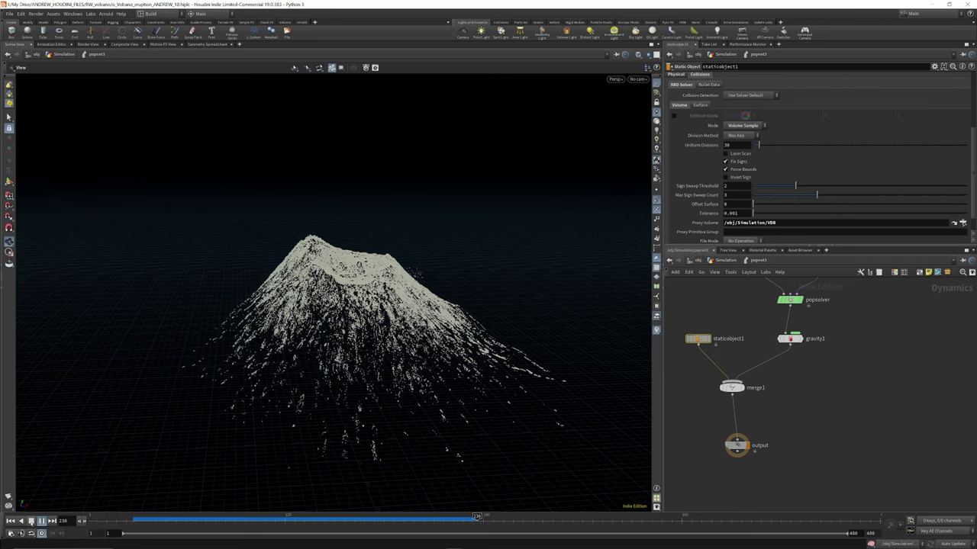
{"action": "left_click", "coordinate": [31, 522]}
{"action": "left_click", "coordinate": [729, 261]}
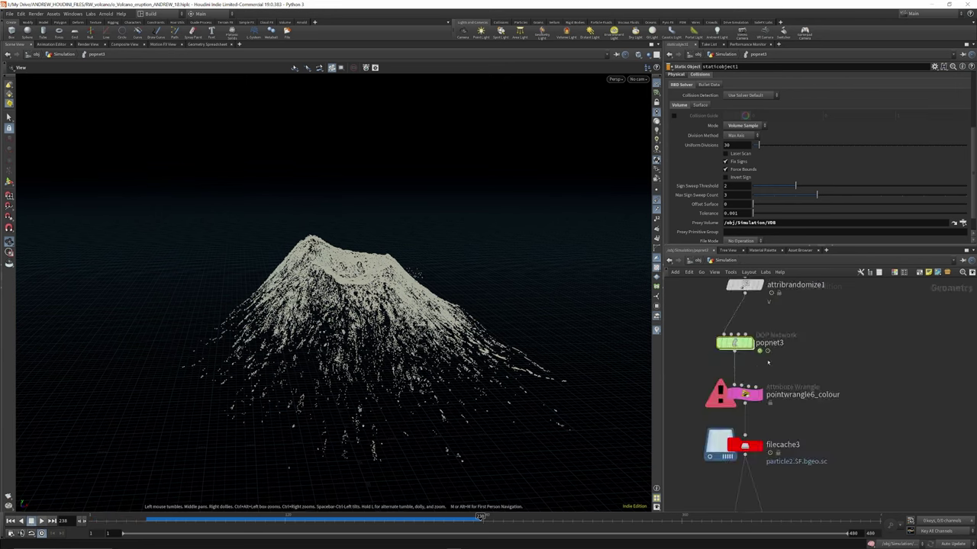
Display pointwrangle6_colour's result and scrub the timeline to frame 429.
{"action": "left_click_drag", "start_coordinate": [741, 343], "coordinate": [743, 335]}
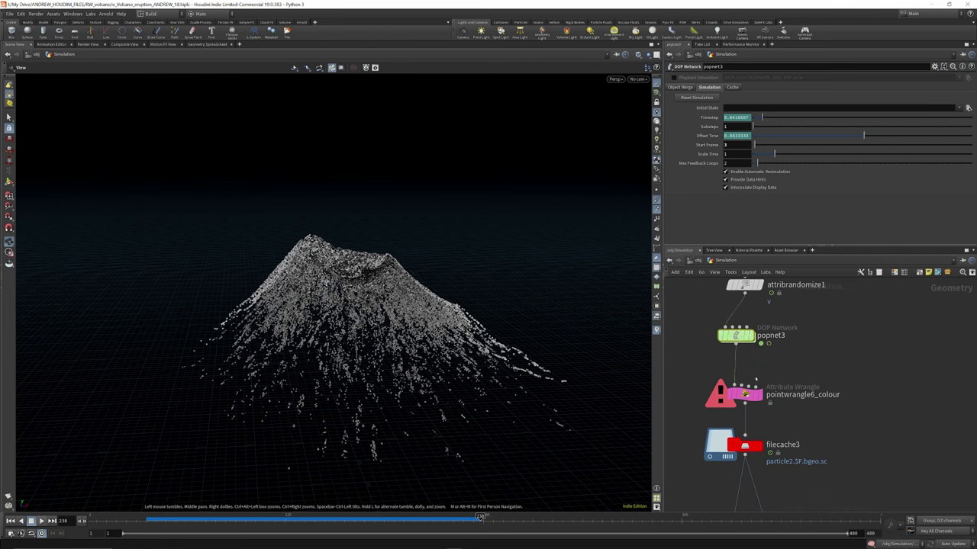
{"action": "left_click", "coordinate": [758, 392]}
{"action": "left_click", "coordinate": [745, 394]}
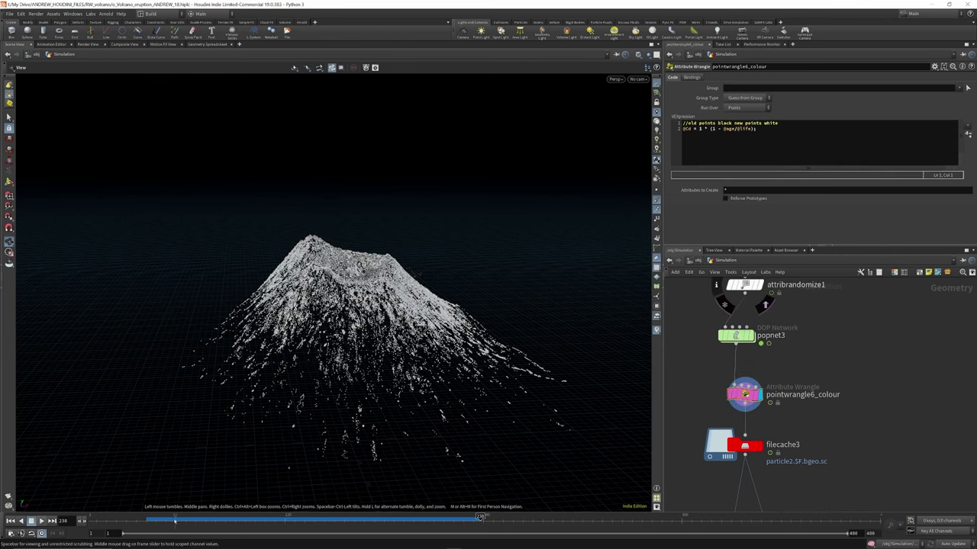
{"action": "left_click_drag", "start_coordinate": [175, 516], "coordinate": [791, 516]}
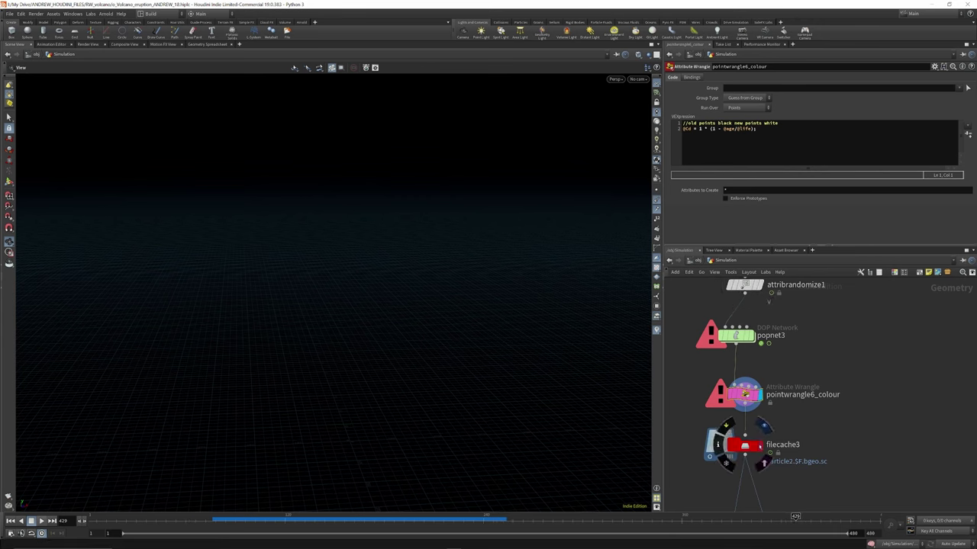
Display filecache3's cached particles and examine pointwrangle12's grey, black and age-based colour code.
{"action": "scroll", "coordinate": [767, 336], "scroll_direction": "down", "scroll_amount": 6}
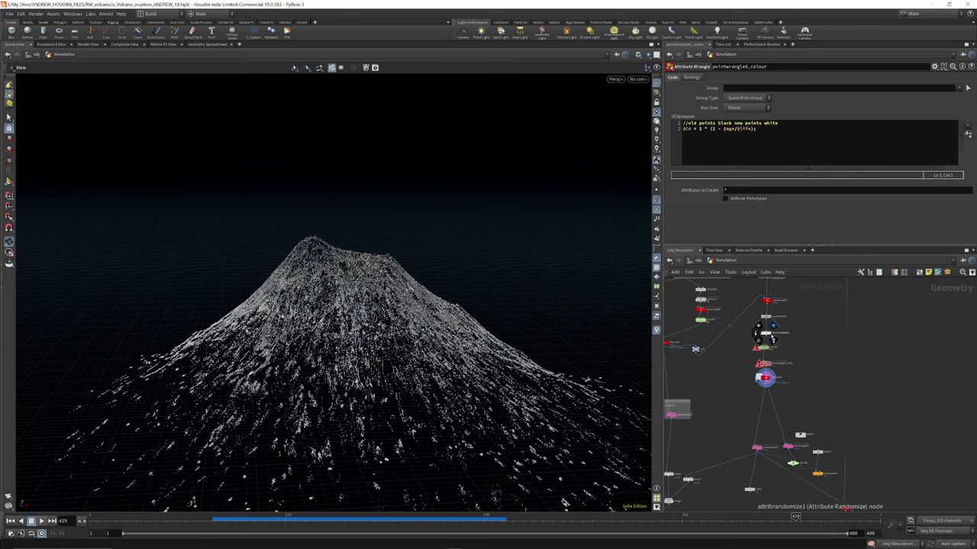
{"action": "scroll", "coordinate": [755, 427], "scroll_direction": "up", "scroll_amount": 5}
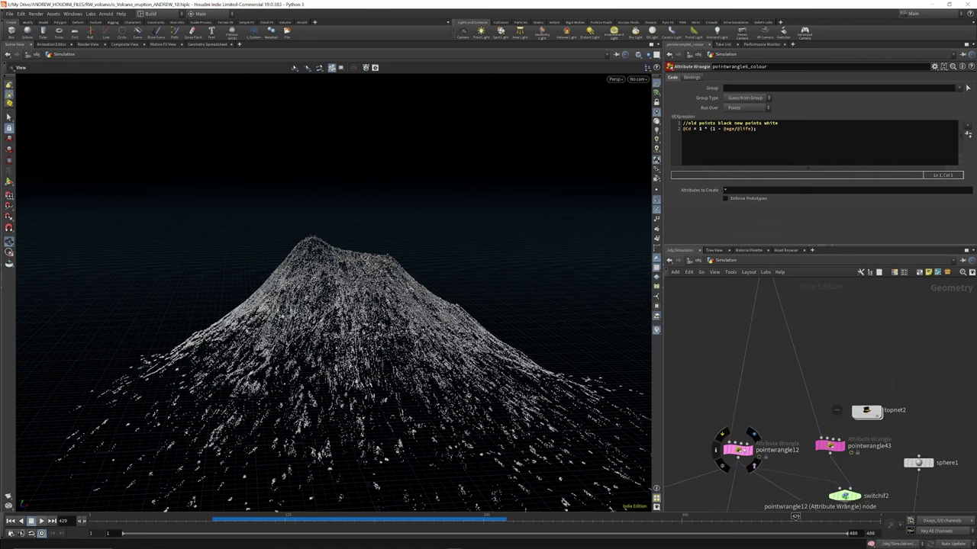
{"action": "left_click", "coordinate": [737, 449]}
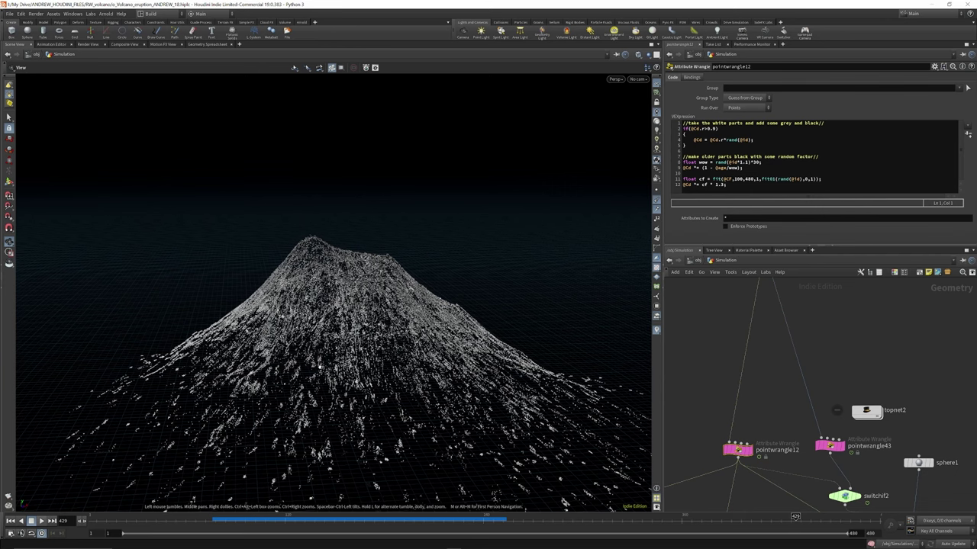
Scrub through earlier frames of the particles and play them back with pointwrangle12's colours displayed.
{"action": "left_click", "coordinate": [245, 517]}
{"action": "left_click_drag", "start_coordinate": [246, 519], "coordinate": [323, 519]}
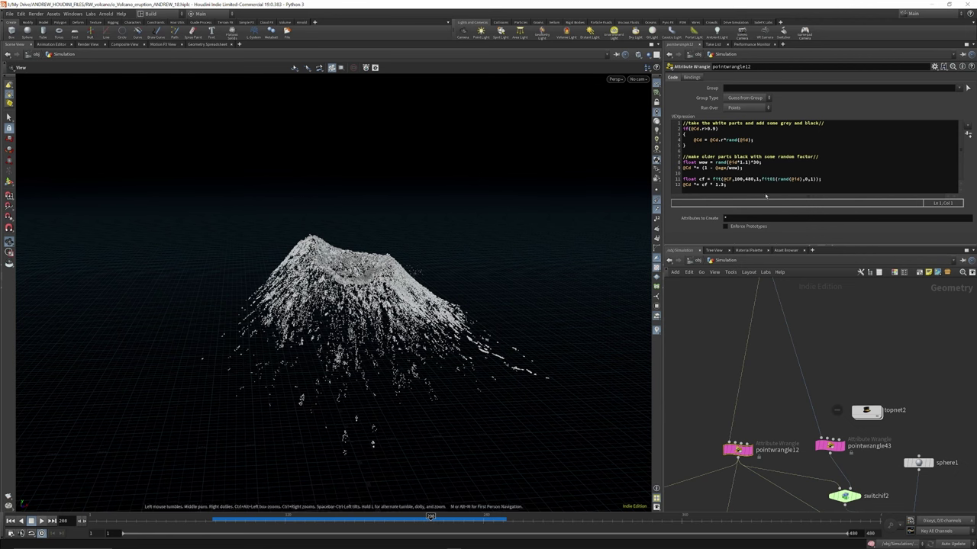
{"action": "scroll", "coordinate": [763, 312], "scroll_direction": "down", "scroll_amount": 3}
{"action": "scroll", "coordinate": [763, 406], "scroll_direction": "up", "scroll_amount": 3}
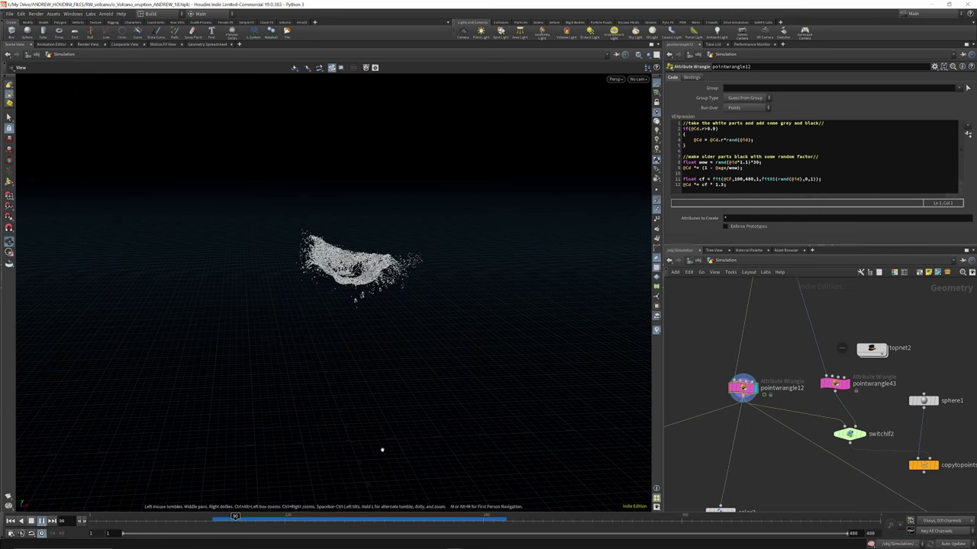
Follow pointwrangle12's output through group3 and merge1 to the wrangle that moves points on the surface.
{"action": "scroll", "coordinate": [791, 354], "scroll_direction": "down", "scroll_amount": 7}
{"action": "scroll", "coordinate": [735, 383], "scroll_direction": "up", "scroll_amount": 6}
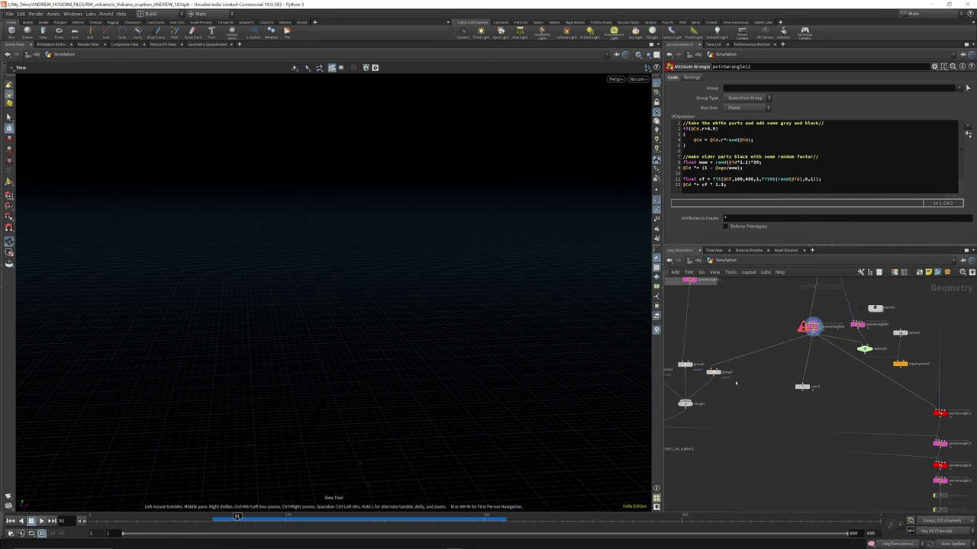
{"action": "scroll", "coordinate": [928, 343], "scroll_direction": "down", "scroll_amount": 2}
{"action": "scroll", "coordinate": [778, 373], "scroll_direction": "up", "scroll_amount": 2}
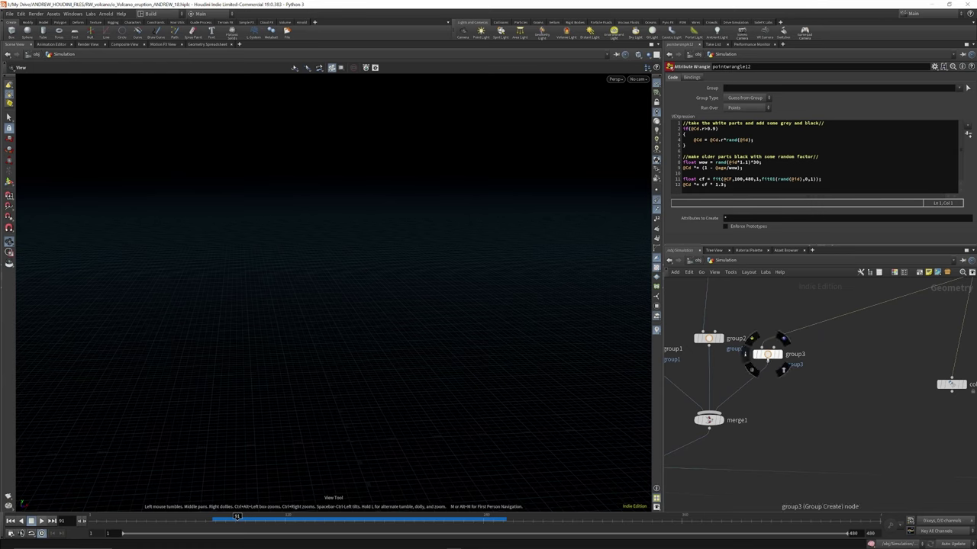
{"action": "scroll", "coordinate": [822, 408], "scroll_direction": "down", "scroll_amount": 4}
{"action": "scroll", "coordinate": [822, 408], "scroll_direction": "up", "scroll_amount": 4}
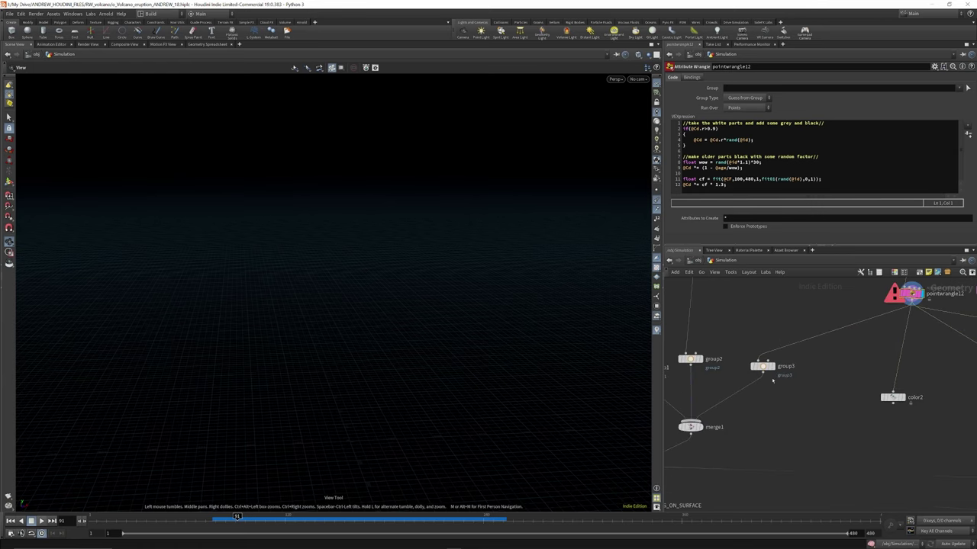
{"action": "scroll", "coordinate": [849, 369], "scroll_direction": "down", "scroll_amount": 1}
{"action": "scroll", "coordinate": [836, 362], "scroll_direction": "down", "scroll_amount": 2}
{"action": "scroll", "coordinate": [779, 390], "scroll_direction": "up", "scroll_amount": 2}
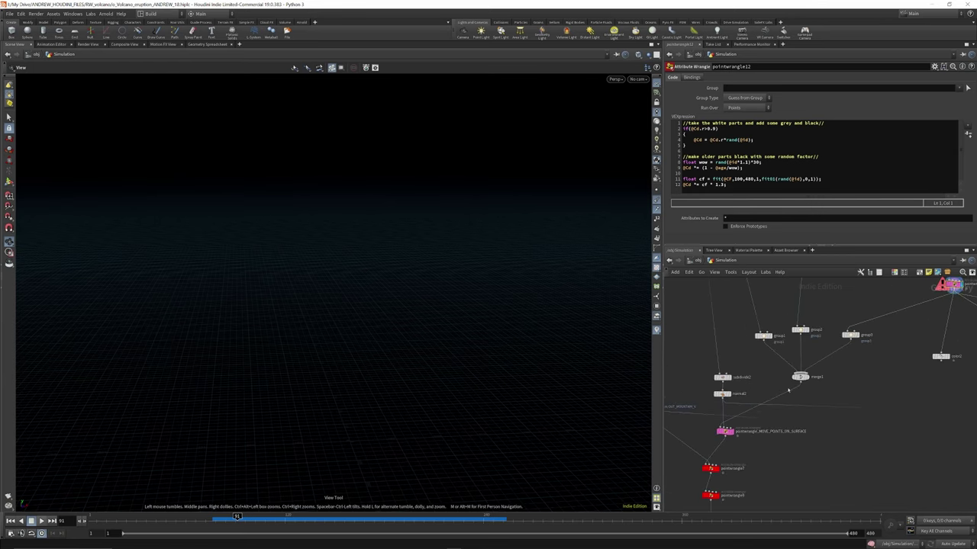
{"action": "scroll", "coordinate": [769, 350], "scroll_direction": "up", "scroll_amount": 2}
{"action": "scroll", "coordinate": [771, 366], "scroll_direction": "down", "scroll_amount": 4}
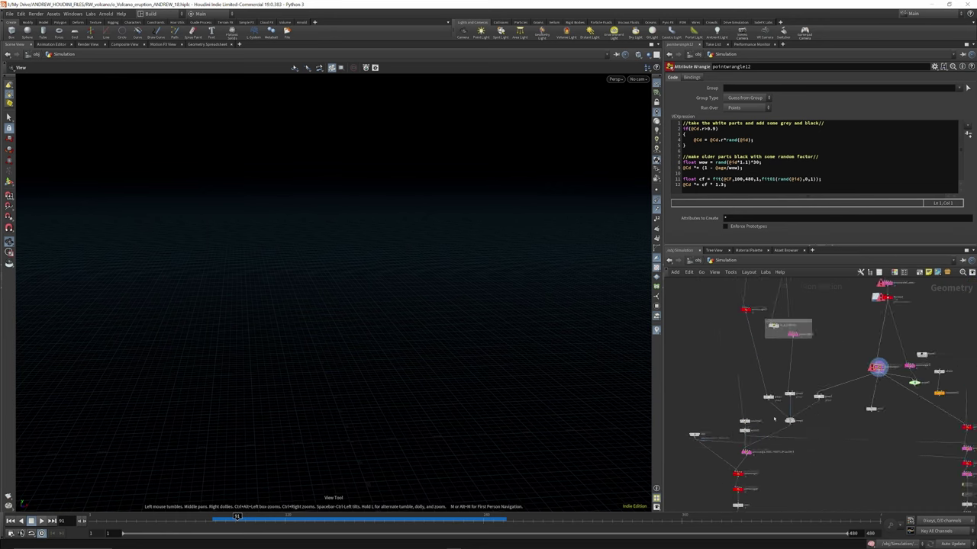
Display group1, group2 and group3 in turn to compare the three particle sets feeding merge1.
{"action": "scroll", "coordinate": [772, 401], "scroll_direction": "up", "scroll_amount": 2}
{"action": "scroll", "coordinate": [772, 401], "scroll_direction": "up", "scroll_amount": 3}
{"action": "left_click", "coordinate": [769, 372]}
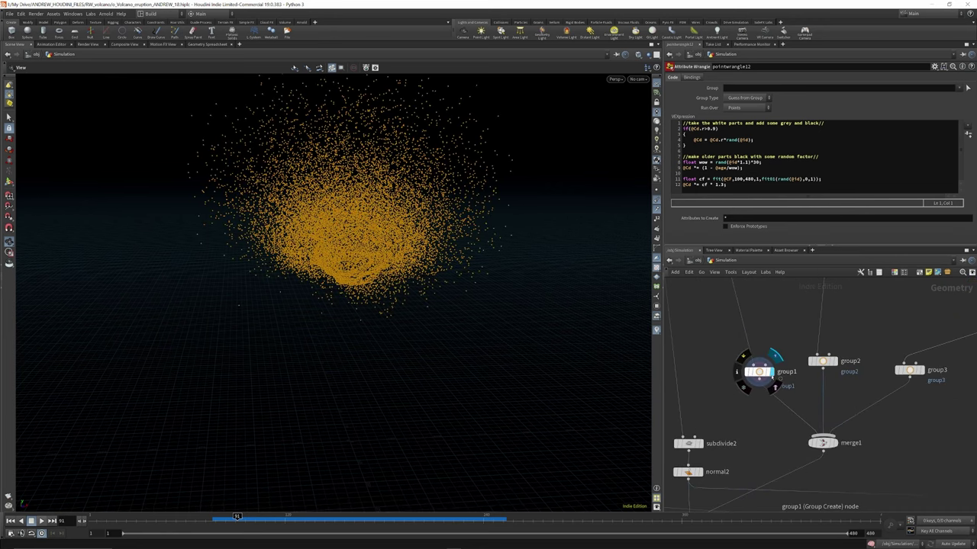
{"action": "left_click", "coordinate": [833, 361]}
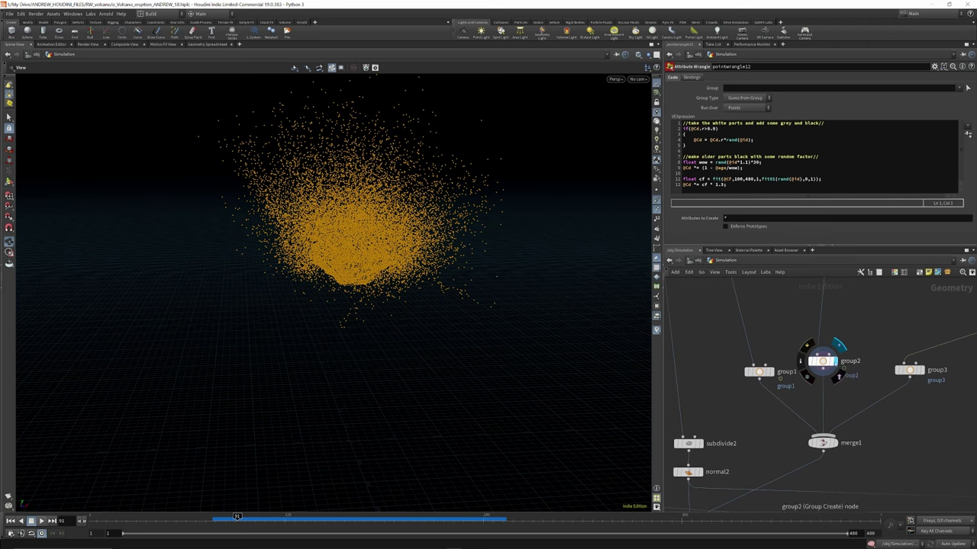
{"action": "left_click", "coordinate": [923, 371]}
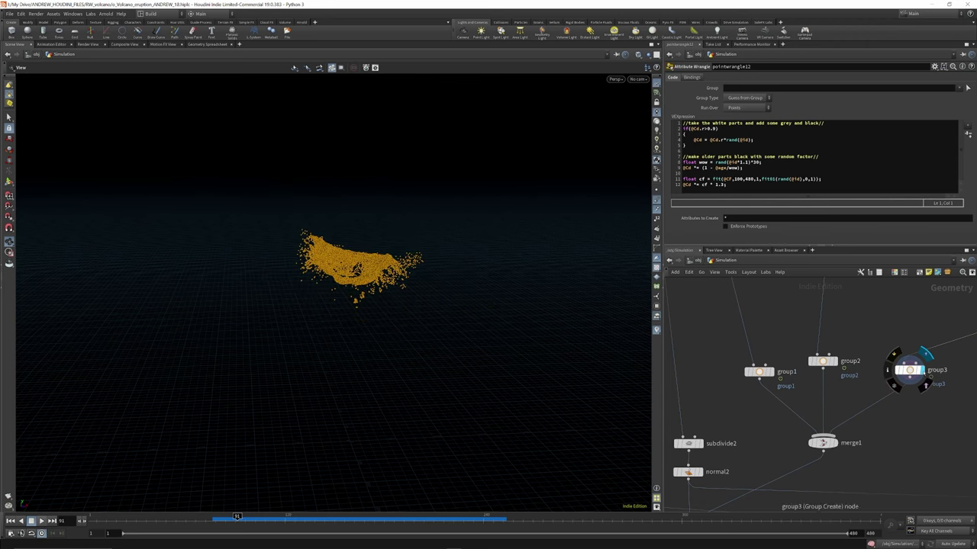
Scrub to frame 162, display pointwrangle_MOVE_POINTS_ON_SURFACE and examine its code for moving points along the surface normals.
{"action": "left_click_drag", "start_coordinate": [259, 522], "coordinate": [354, 518]}
{"action": "scroll", "coordinate": [851, 383], "scroll_direction": "down", "scroll_amount": 2}
{"action": "scroll", "coordinate": [851, 383], "scroll_direction": "down", "scroll_amount": 2}
{"action": "scroll", "coordinate": [781, 466], "scroll_direction": "up", "scroll_amount": 3}
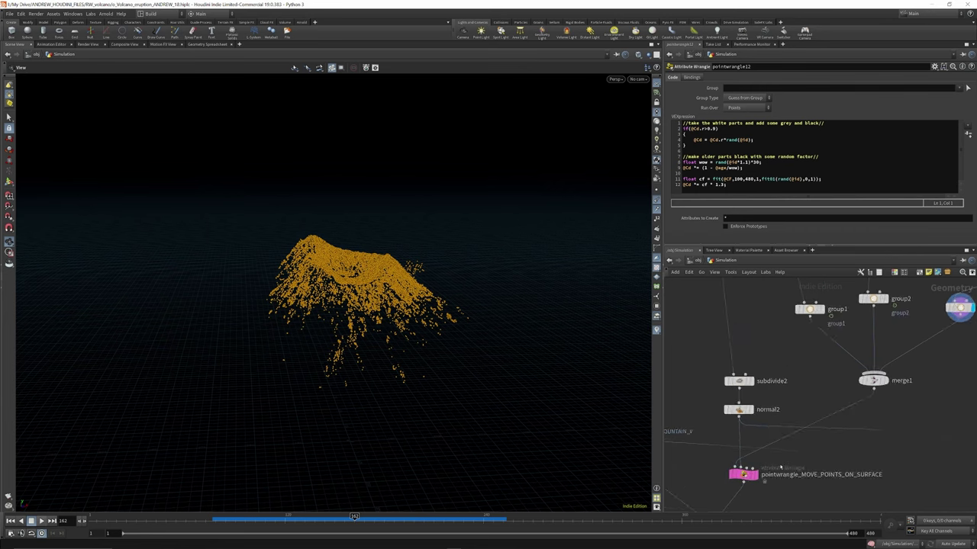
{"action": "mouse_move", "coordinate": [744, 473]}
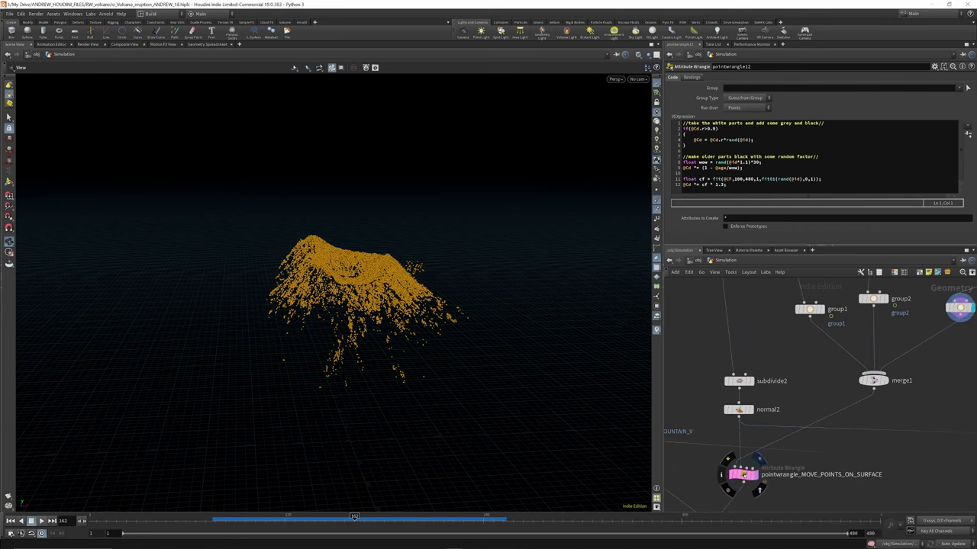
{"action": "left_click", "coordinate": [760, 458]}
{"action": "left_click", "coordinate": [742, 474]}
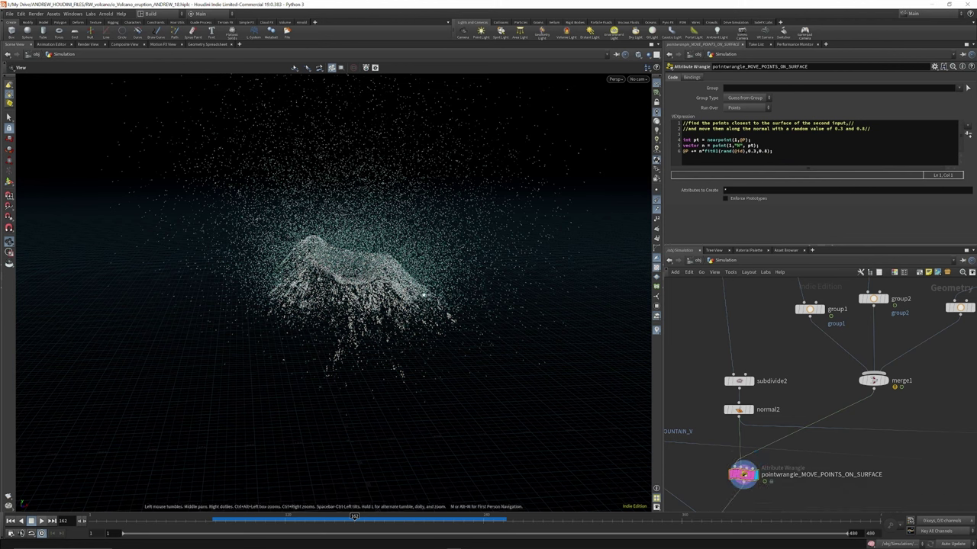
Compare normal2's mountain surface with the points output by the surface-moving wrangle and inspect them closer around the crater.
{"action": "right_click_drag", "start_coordinate": [387, 296], "coordinate": [403, 266]}
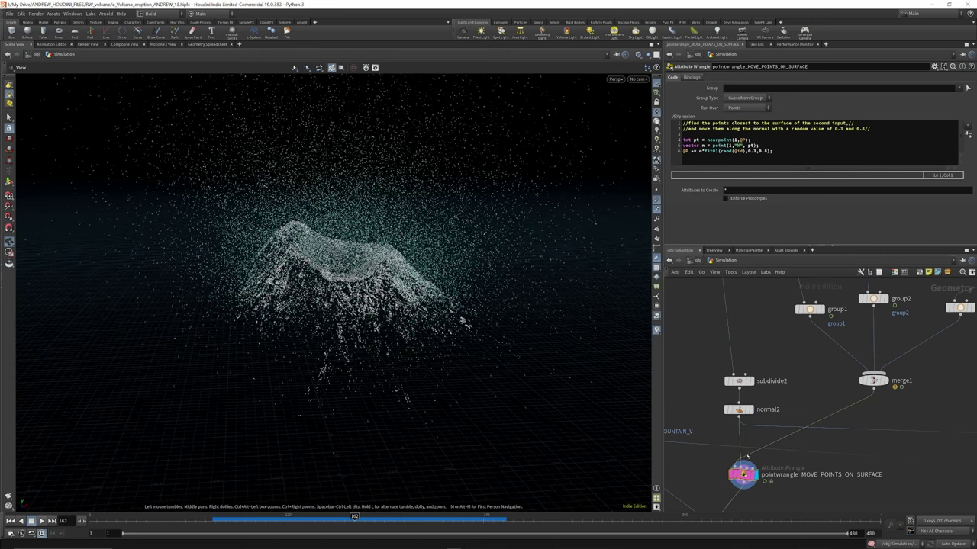
{"action": "left_click", "coordinate": [754, 395]}
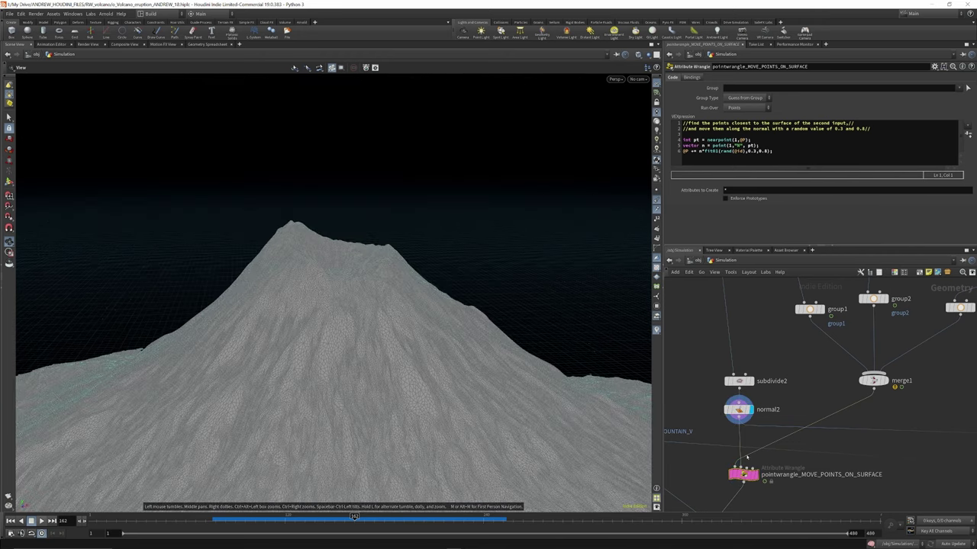
{"action": "left_click", "coordinate": [755, 475]}
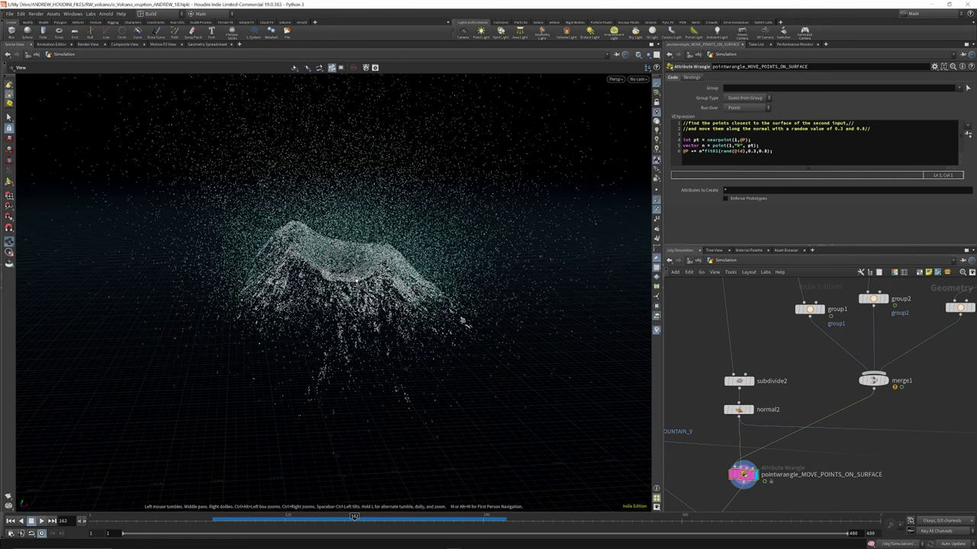
{"action": "scroll", "coordinate": [355, 281], "scroll_direction": "up", "scroll_amount": 3}
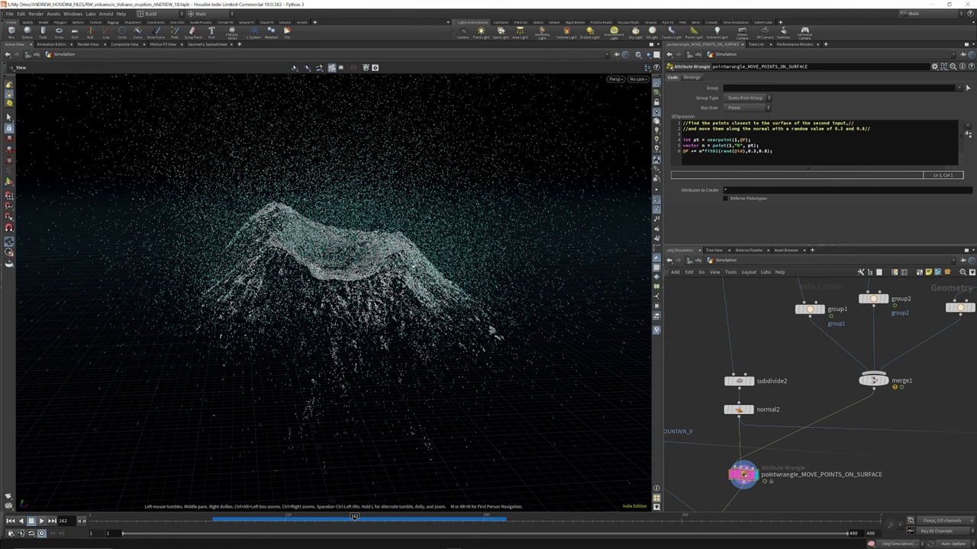
{"action": "left_click_drag", "start_coordinate": [413, 266], "coordinate": [414, 262]}
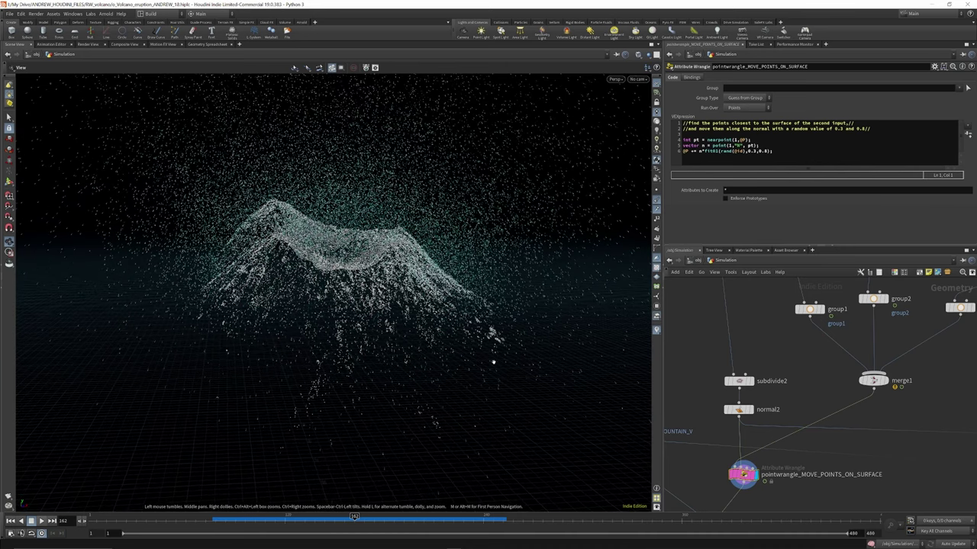
At frame 336, bypass and re-enable pointwrangle_MOVE_POINTS_ON_SURFACE repeatedly to compare the points with and without the offset.
{"action": "left_click_drag", "start_coordinate": [467, 516], "coordinate": [642, 517]}
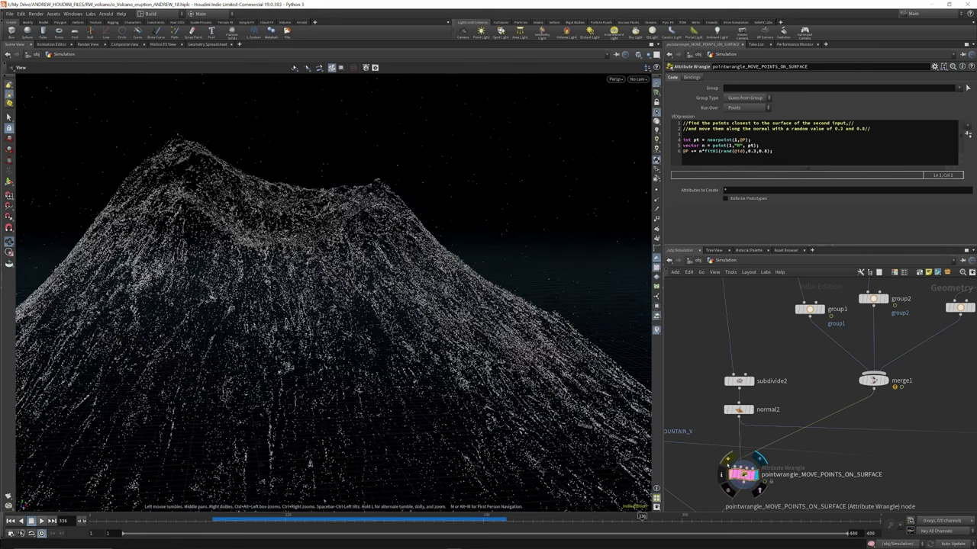
{"action": "left_click", "coordinate": [727, 464]}
{"action": "left_click", "coordinate": [727, 464]}
{"action": "left_click", "coordinate": [727, 464]}
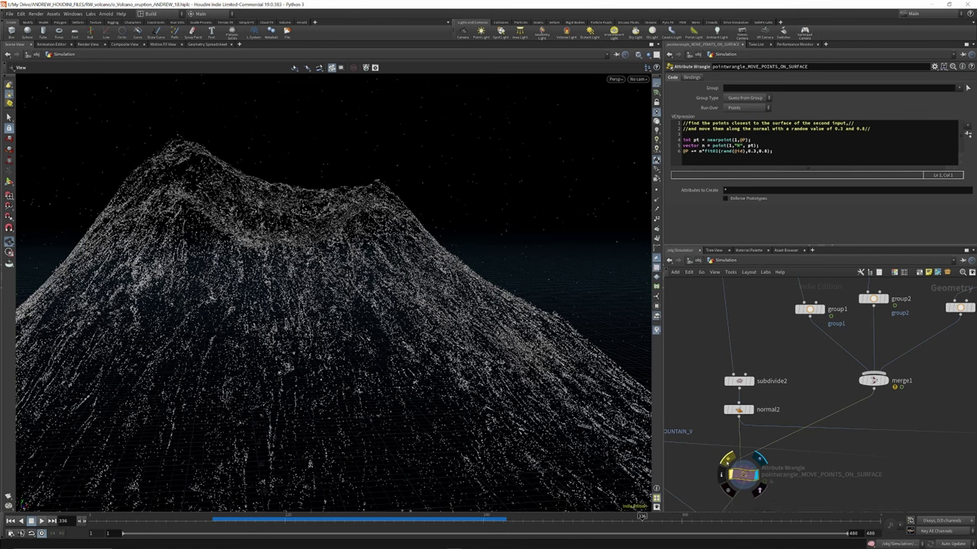
{"action": "left_click", "coordinate": [728, 461]}
{"action": "left_click", "coordinate": [728, 461]}
{"action": "left_click", "coordinate": [728, 461]}
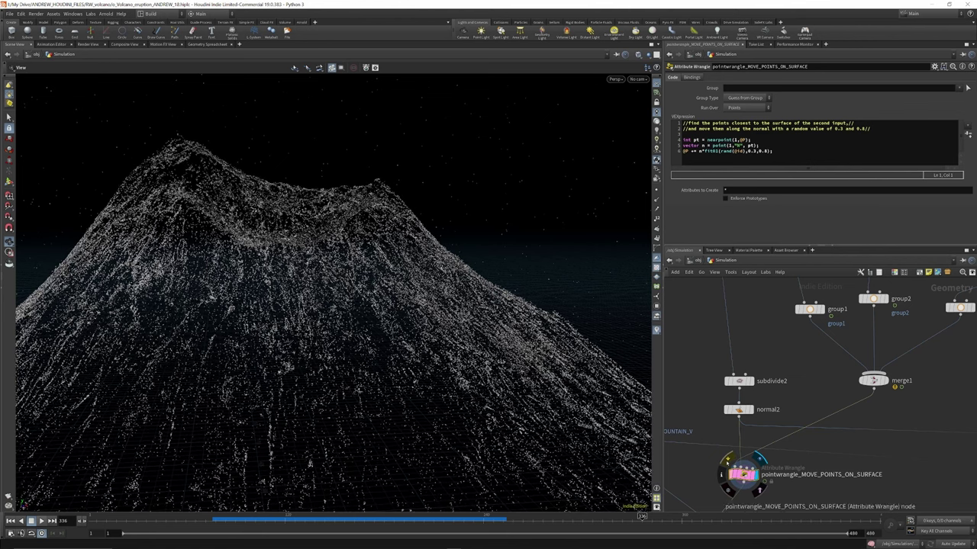
{"action": "left_click", "coordinate": [728, 461]}
{"action": "left_click", "coordinate": [728, 460]}
{"action": "left_click", "coordinate": [727, 461]}
{"action": "left_click", "coordinate": [728, 461]}
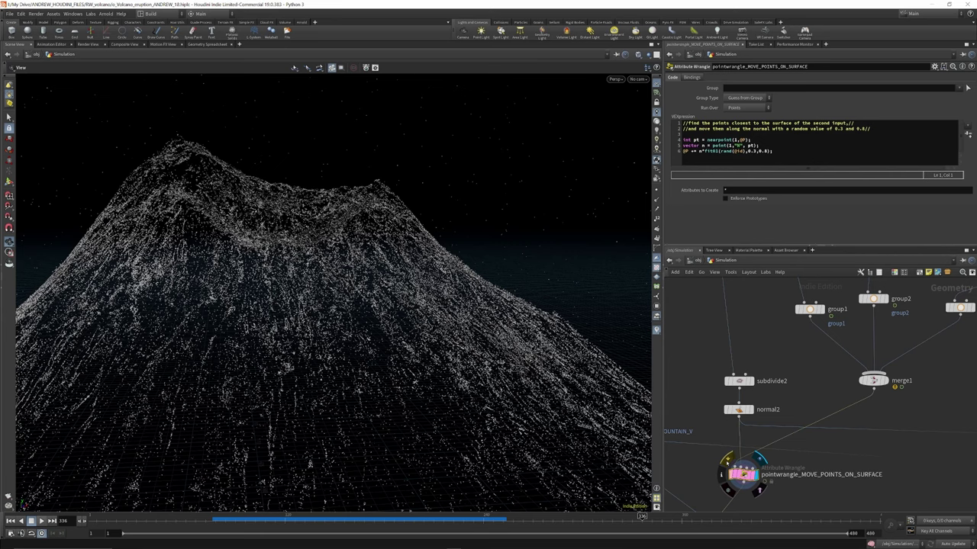
{"action": "left_click", "coordinate": [727, 460]}
{"action": "left_click", "coordinate": [728, 460]}
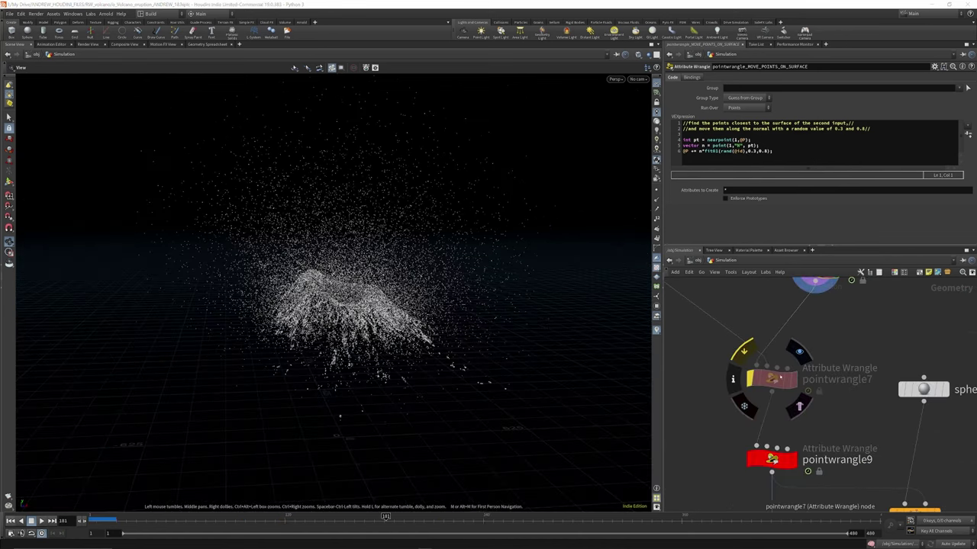
Examine the volume sample and gradient code in the bypassed pointwrangle7.
{"action": "left_click", "coordinate": [772, 378]}
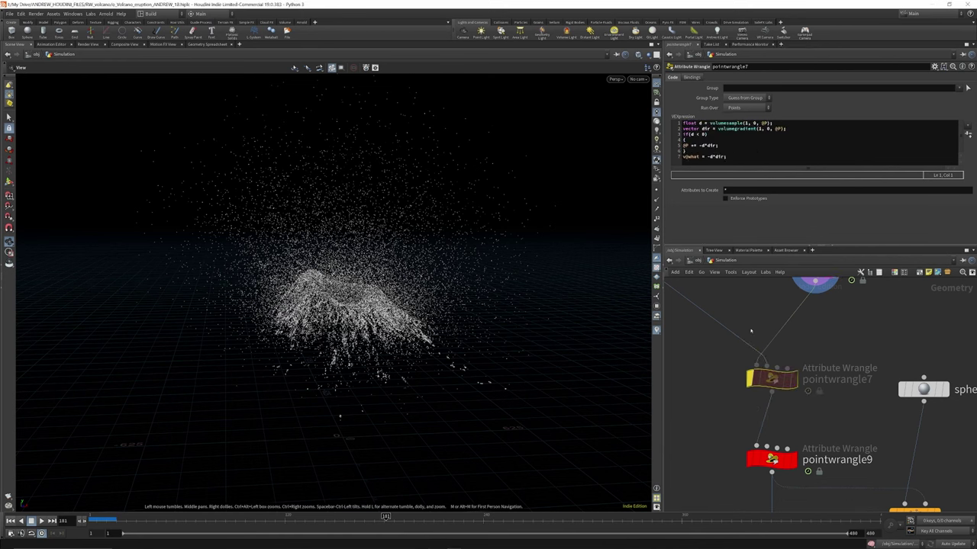
{"action": "scroll", "coordinate": [777, 396], "scroll_direction": "down", "scroll_amount": 1}
{"action": "scroll", "coordinate": [781, 458], "scroll_direction": "up", "scroll_amount": 1}
{"action": "middle_click_drag", "start_coordinate": [781, 459], "coordinate": [772, 422]}
Examine pointwrangle9's colour-based pscale code and display copytopoints3 to compare the sphere sizes with the wrangle bypassed and enabled.
{"action": "left_click", "coordinate": [785, 420]}
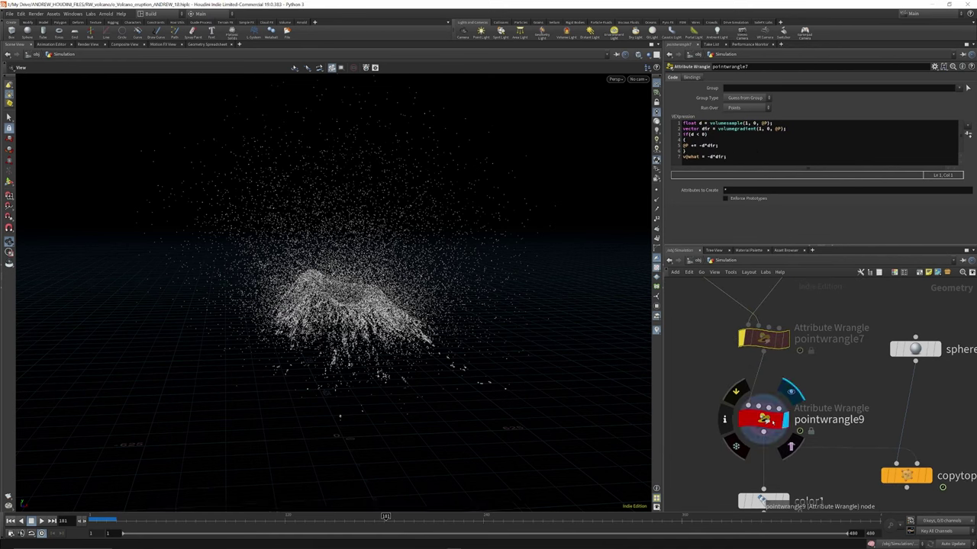
{"action": "left_click", "coordinate": [765, 418]}
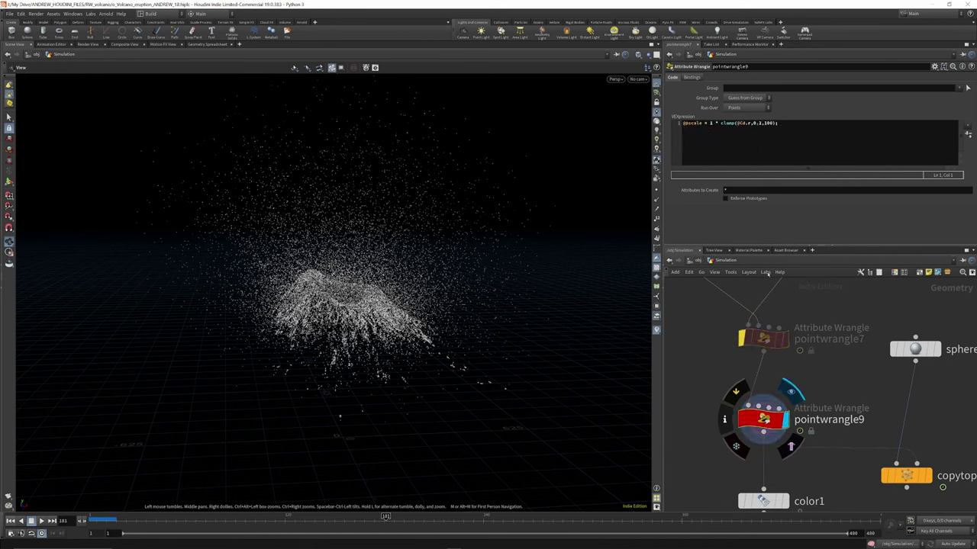
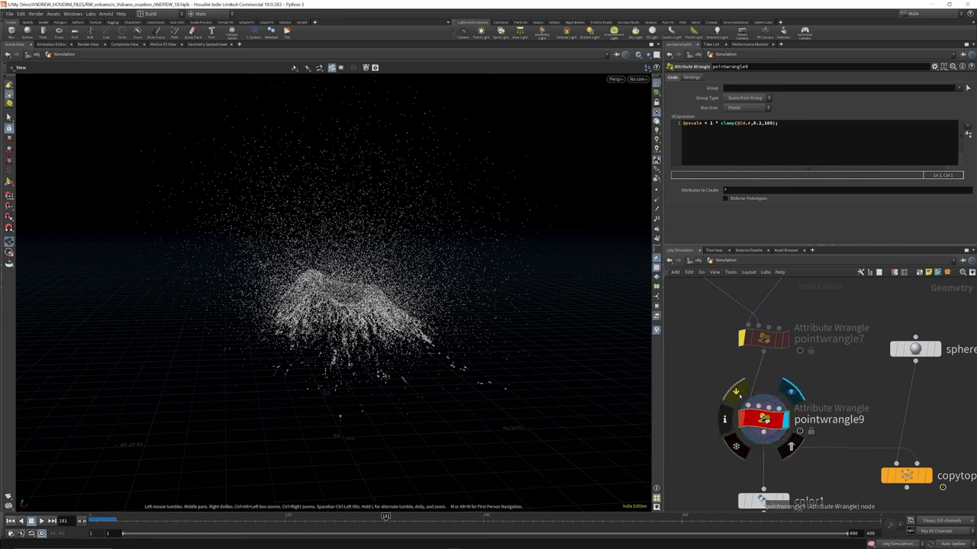
{"action": "left_click", "coordinate": [928, 475]}
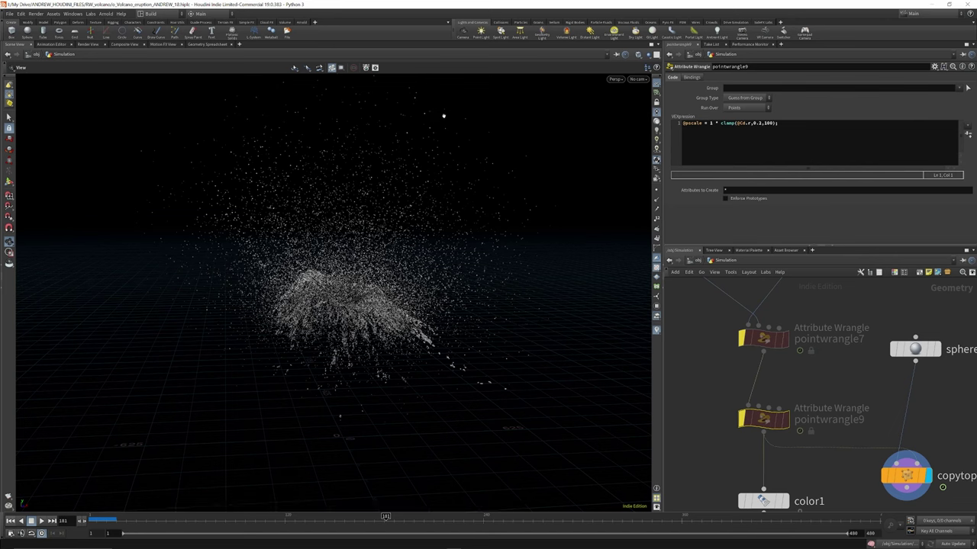
{"action": "left_click", "coordinate": [742, 419]}
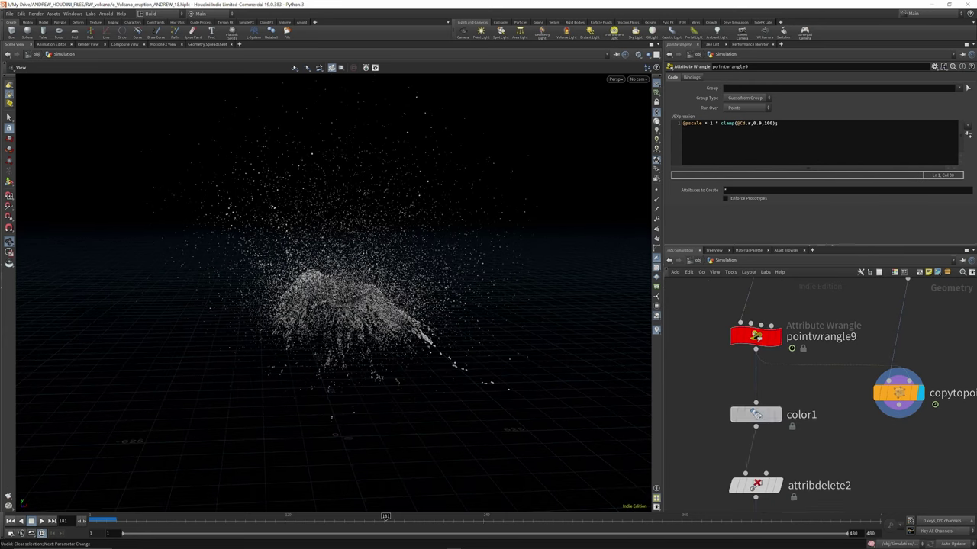
Display color1 and examine its Cd-driven black, red and orange ramp on the particles.
{"action": "left_click", "coordinate": [764, 406]}
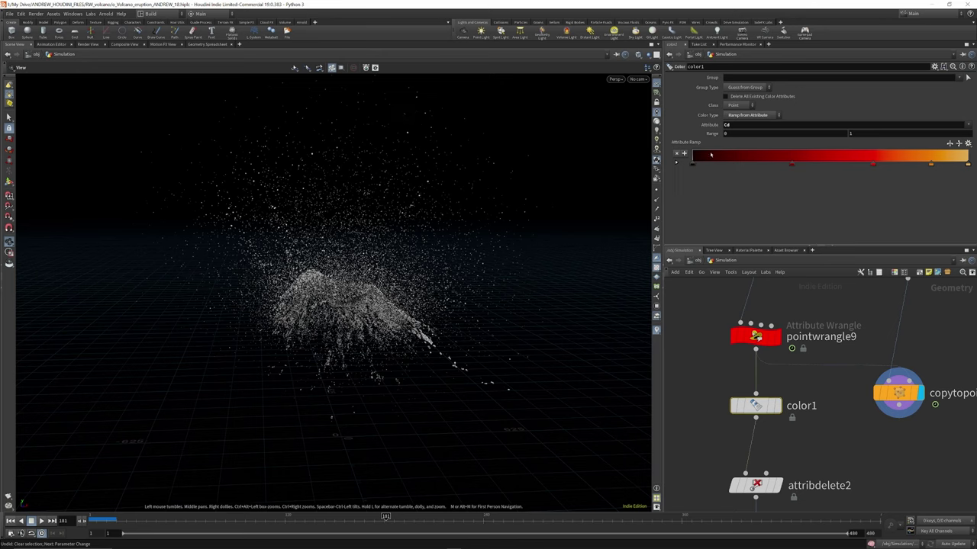
{"action": "left_click", "coordinate": [777, 406]}
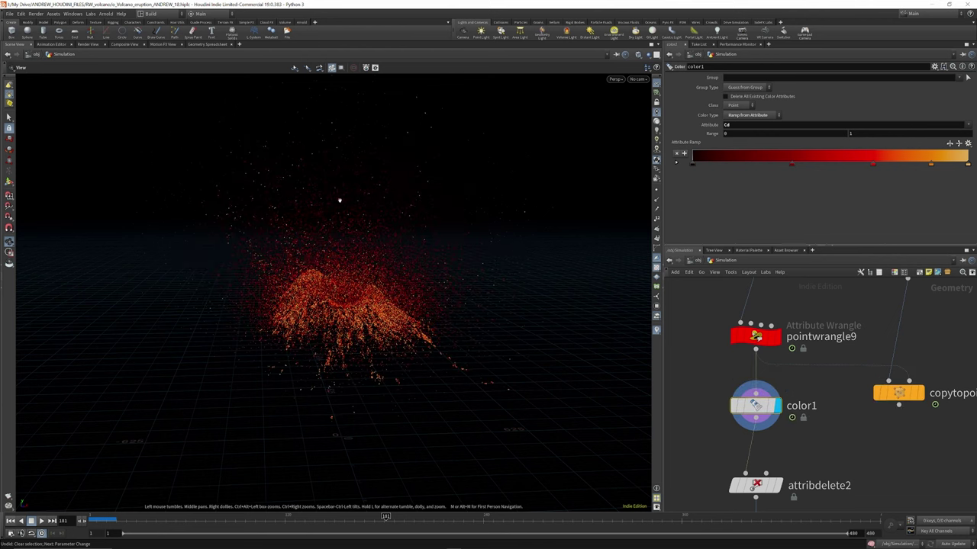
{"action": "scroll", "coordinate": [341, 277], "scroll_direction": "up", "scroll_amount": 5}
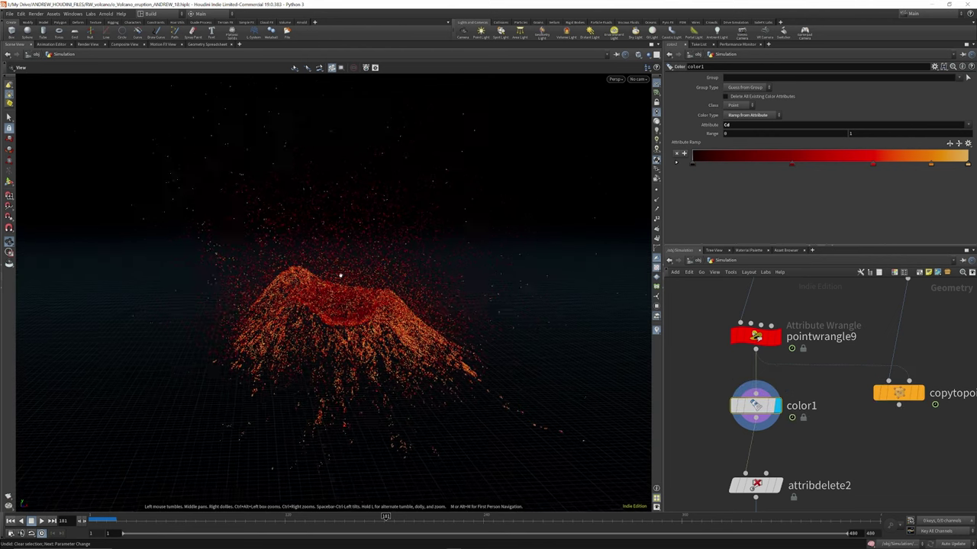
{"action": "scroll", "coordinate": [327, 287], "scroll_direction": "down", "scroll_amount": 5}
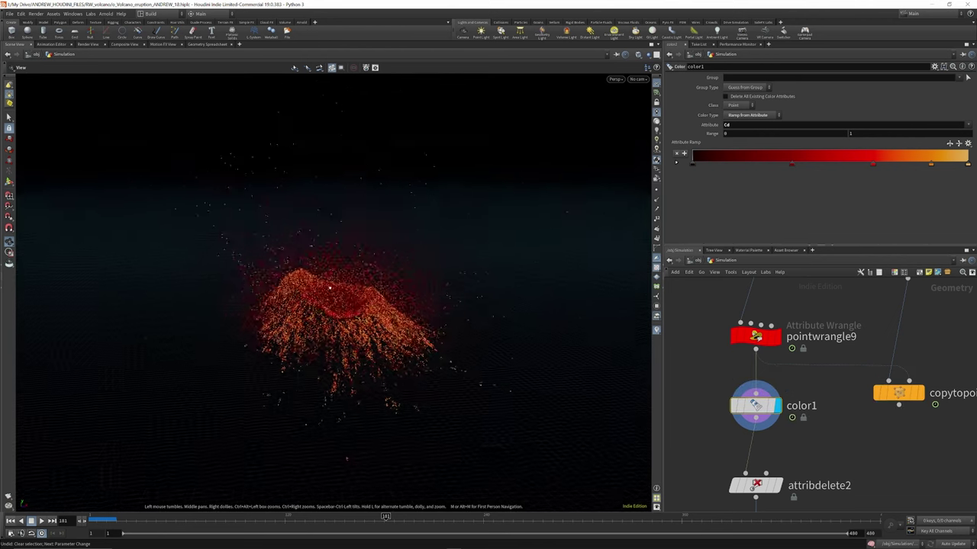
{"action": "scroll", "coordinate": [322, 278], "scroll_direction": "down", "scroll_amount": 1}
{"action": "scroll", "coordinate": [786, 341], "scroll_direction": "down", "scroll_amount": 4}
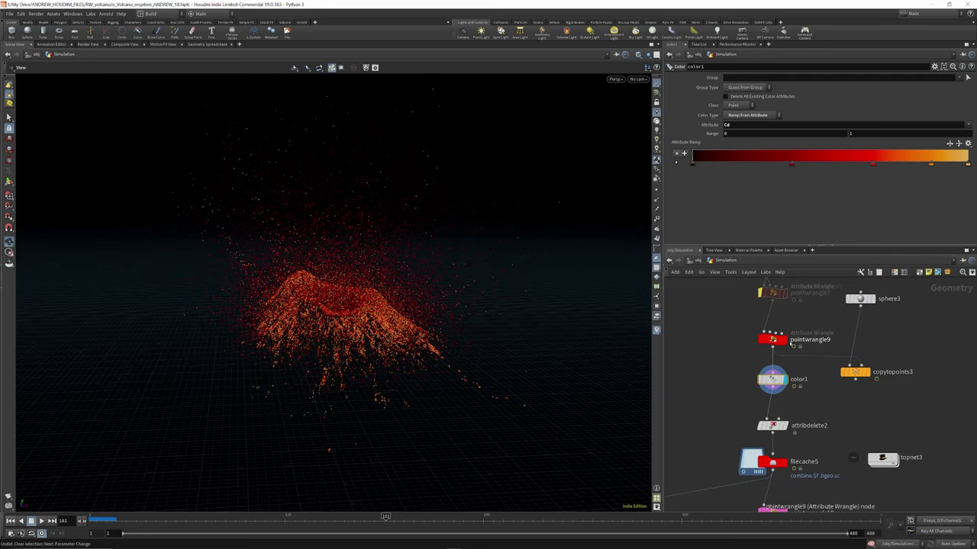
Display attribdelete2 and examine which point attributes it keeps.
{"action": "scroll", "coordinate": [801, 374], "scroll_direction": "up", "scroll_amount": 4}
{"action": "left_click_drag", "start_coordinate": [759, 430], "coordinate": [759, 413]}
{"action": "left_click", "coordinate": [759, 413]}
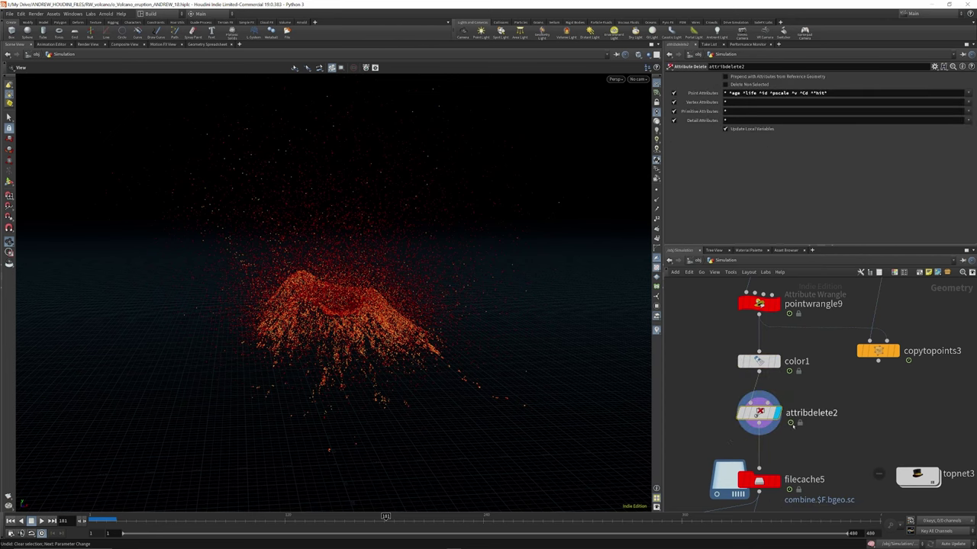
Display filecache5 and examine its cache path and frame range settings.
{"action": "scroll", "coordinate": [759, 344], "scroll_direction": "down", "scroll_amount": 3}
{"action": "scroll", "coordinate": [775, 424], "scroll_direction": "up", "scroll_amount": 3}
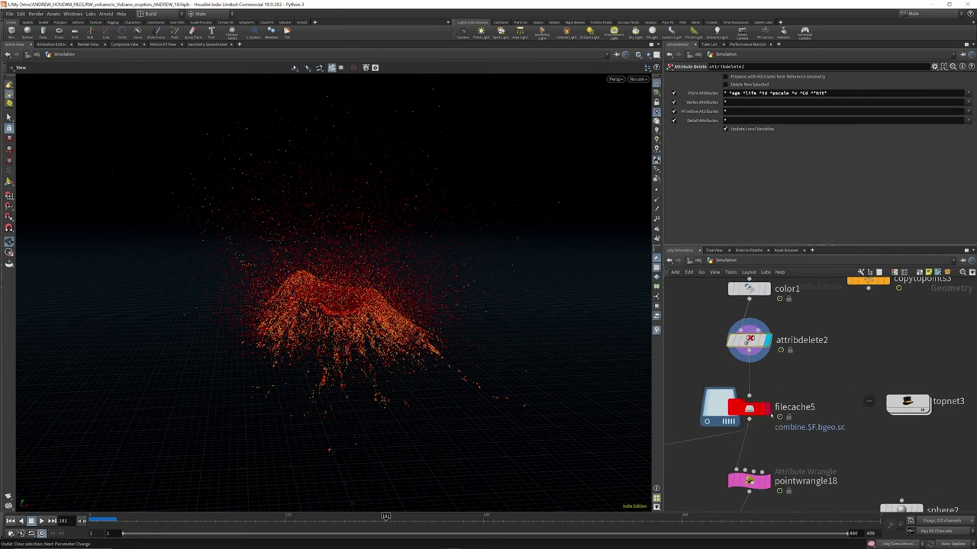
{"action": "left_click", "coordinate": [752, 412]}
{"action": "scroll", "coordinate": [763, 411], "scroll_direction": "down", "scroll_amount": 8}
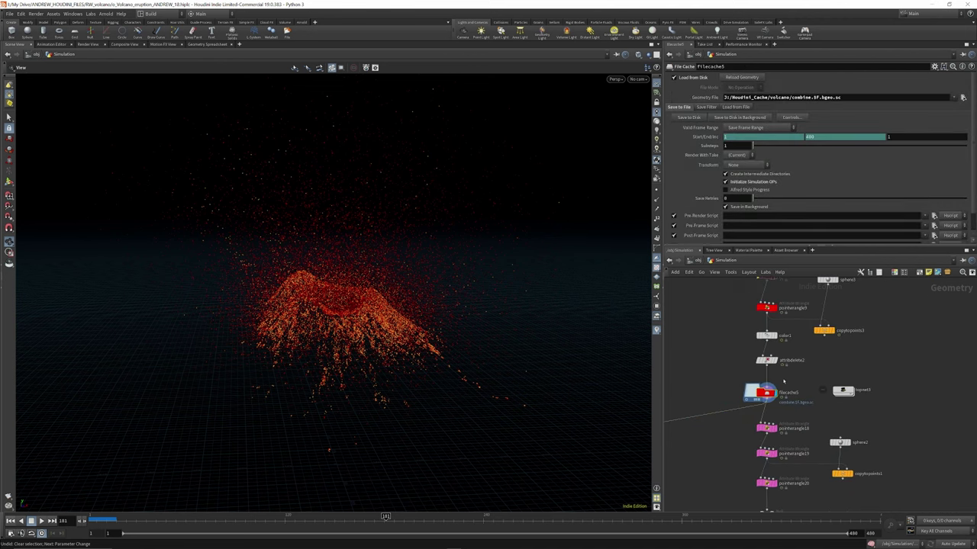
Display pointwrangle18 and examine its random pscale code for group1 and pointwrangle19's code for group2.
{"action": "scroll", "coordinate": [780, 409], "scroll_direction": "up", "scroll_amount": 5}
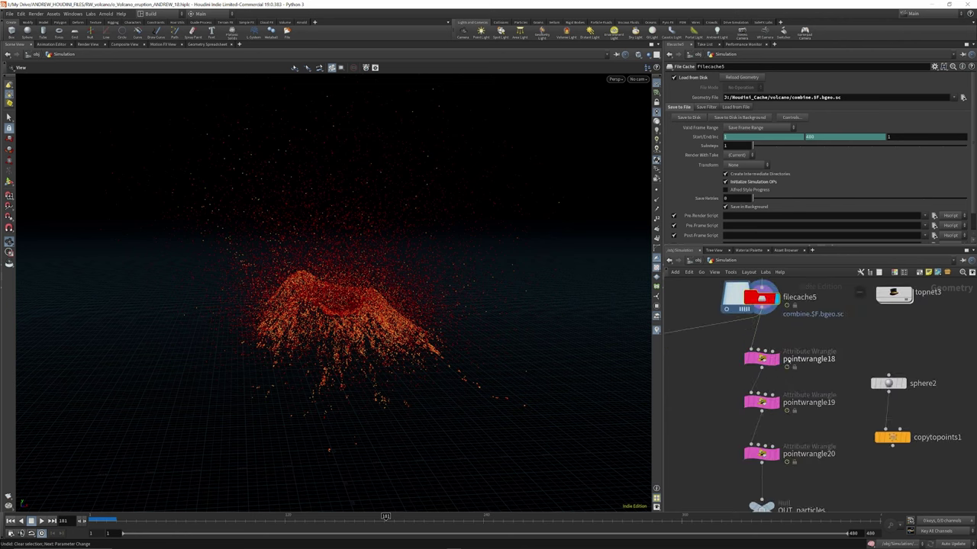
{"action": "scroll", "coordinate": [785, 360], "scroll_direction": "up", "scroll_amount": 3}
{"action": "left_click", "coordinate": [778, 347]}
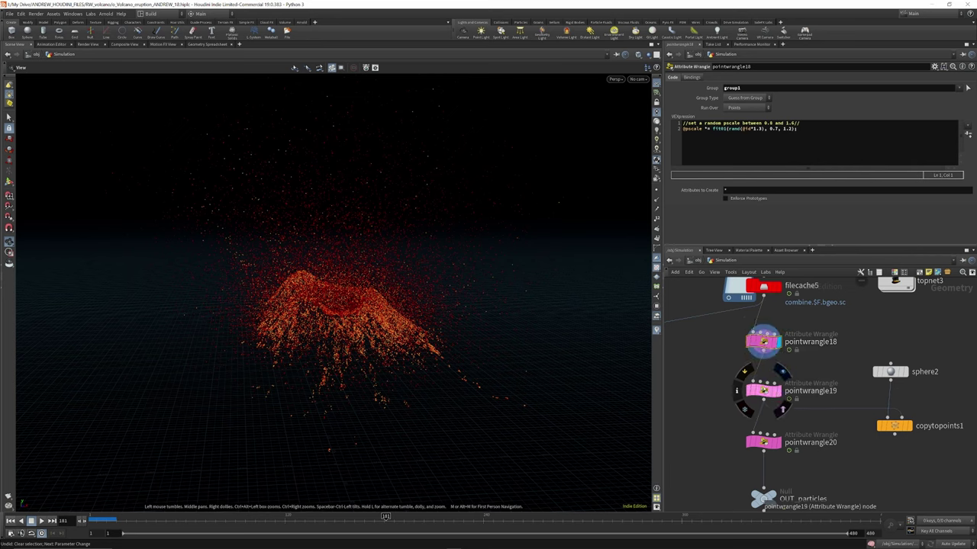
{"action": "left_click", "coordinate": [763, 391]}
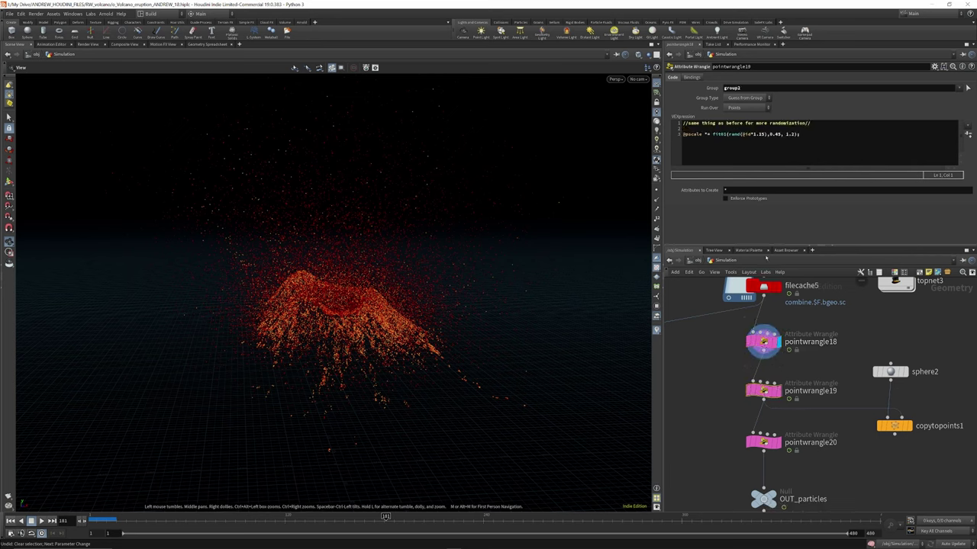
Bypass pointwrangle19, check the particle sizes through copytopoints3, and re-enable the wrangle.
{"action": "left_click", "coordinate": [764, 391]}
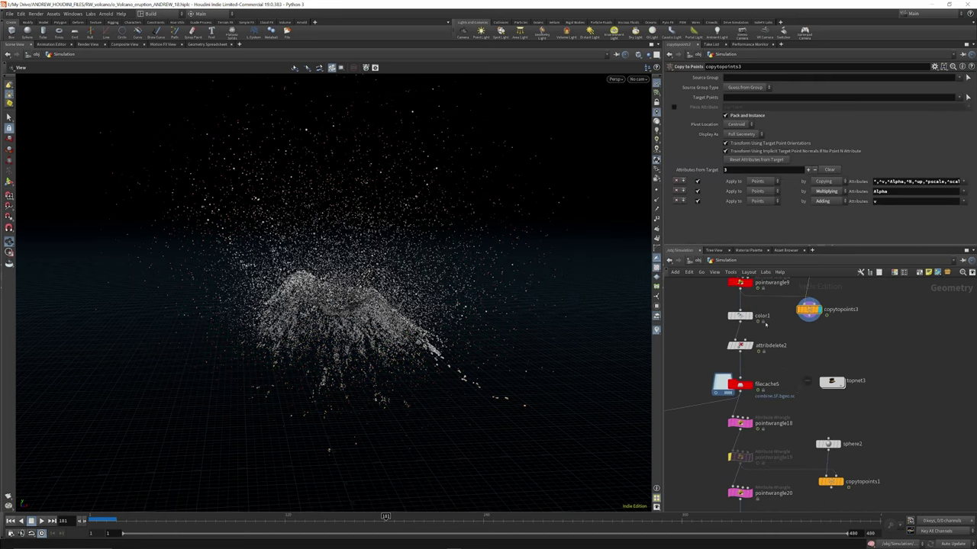
{"action": "scroll", "coordinate": [771, 338], "scroll_direction": "down", "scroll_amount": 2}
{"action": "scroll", "coordinate": [773, 425], "scroll_direction": "up", "scroll_amount": 2}
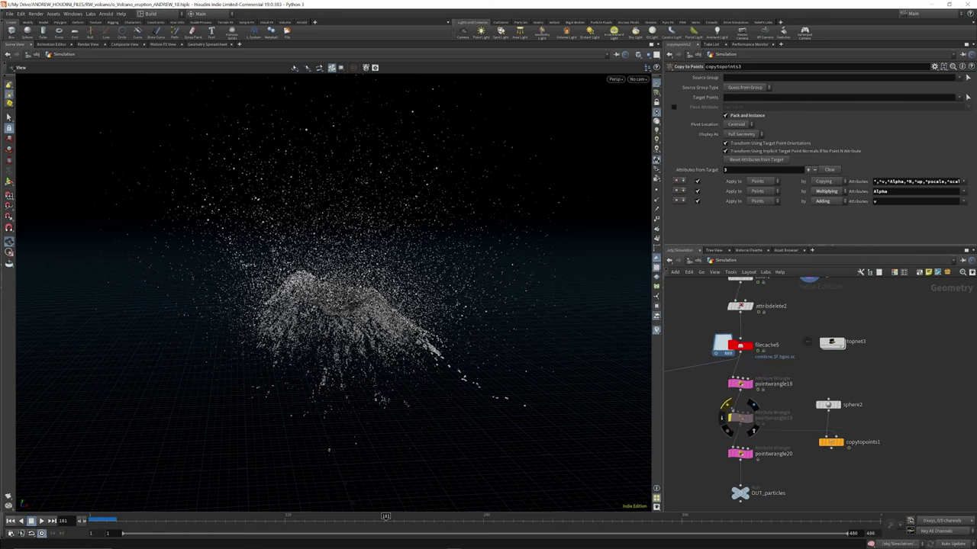
{"action": "left_click", "coordinate": [730, 408]}
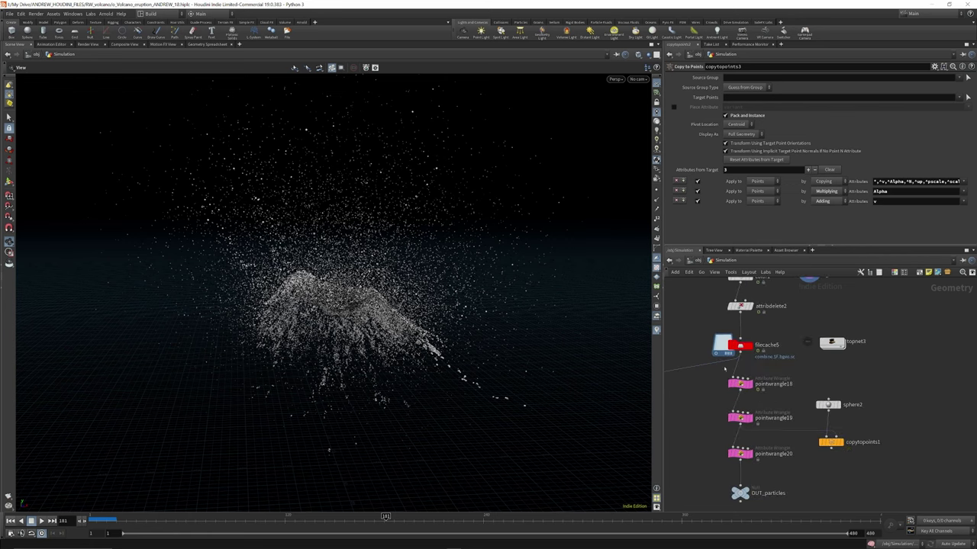
Select pointwrangle18, pointwrangle19 and pointwrangle20 together to review the velocity and pscale code before OUT_particles.
{"action": "left_click_drag", "start_coordinate": [724, 369], "coordinate": [775, 473]}
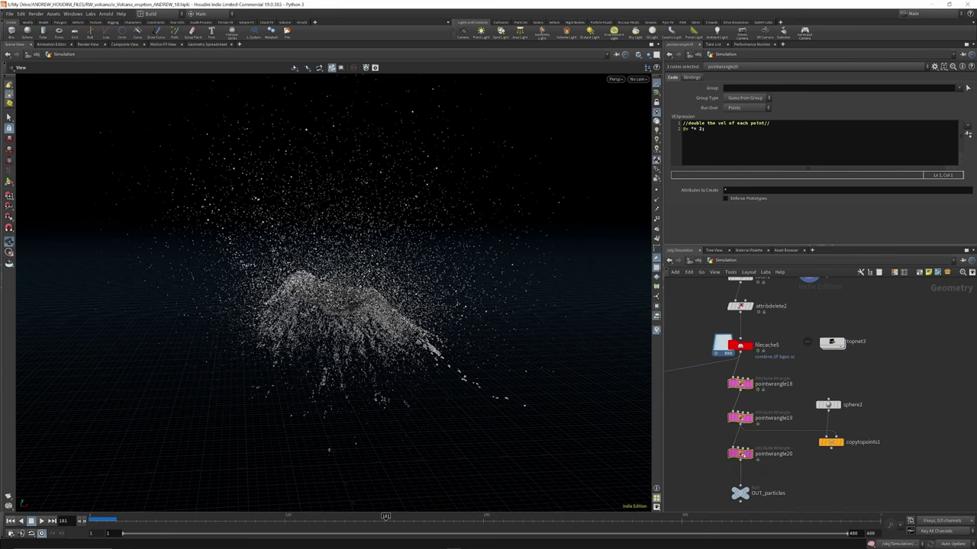
{"action": "left_click", "coordinate": [740, 418]}
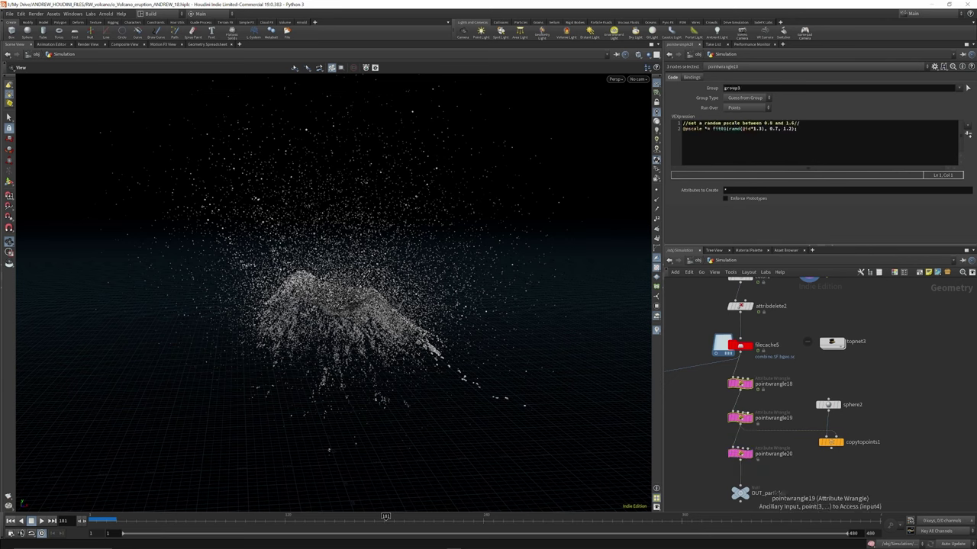
Display the sphere-instanced particles from copytopoints1 and view the eruption through cam4.
{"action": "left_click", "coordinate": [841, 444]}
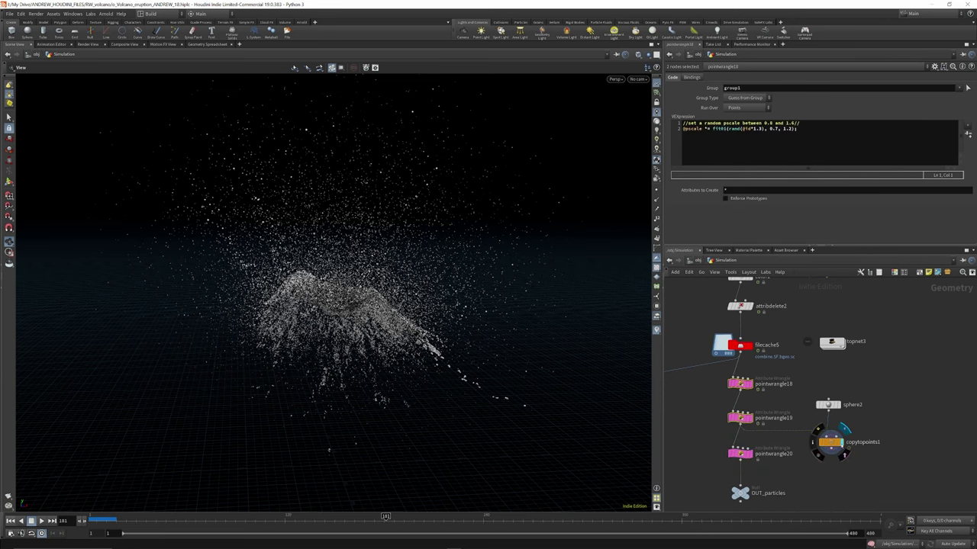
{"action": "left_click", "coordinate": [844, 430]}
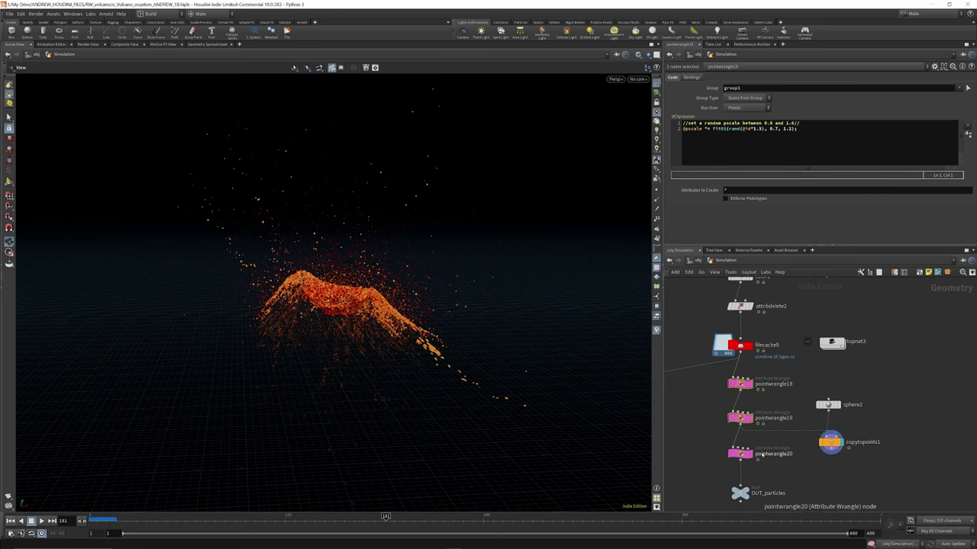
{"action": "scroll", "coordinate": [764, 456], "scroll_direction": "up", "scroll_amount": 1}
{"action": "scroll", "coordinate": [752, 416], "scroll_direction": "down", "scroll_amount": 1}
{"action": "scroll", "coordinate": [739, 412], "scroll_direction": "up", "scroll_amount": 2}
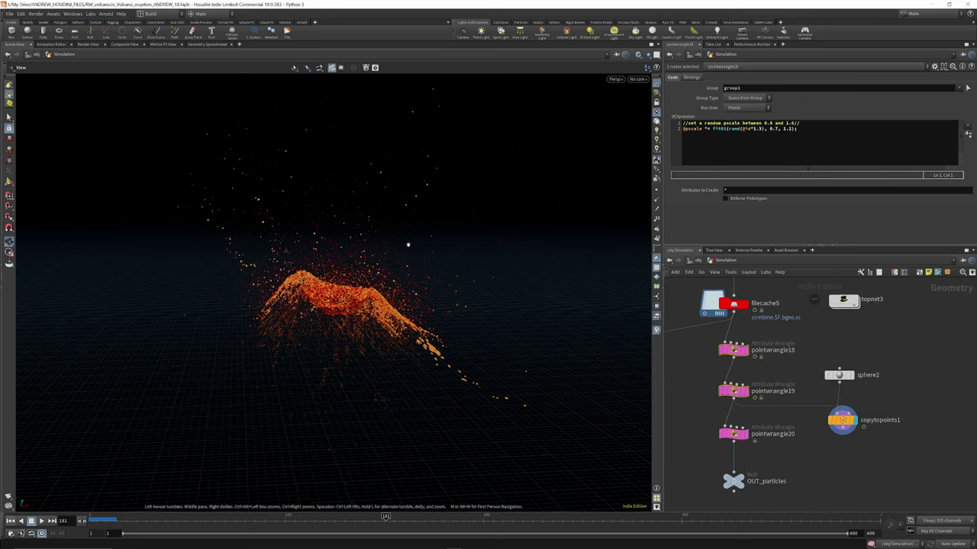
{"action": "left_click_drag", "start_coordinate": [377, 255], "coordinate": [343, 264]}
{"action": "left_click", "coordinate": [638, 79]}
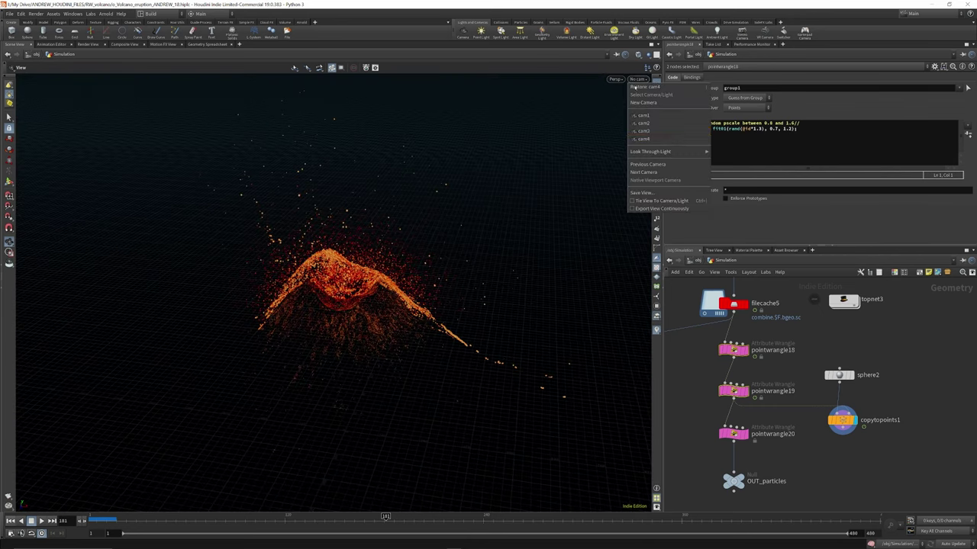
{"action": "left_click", "coordinate": [664, 134]}
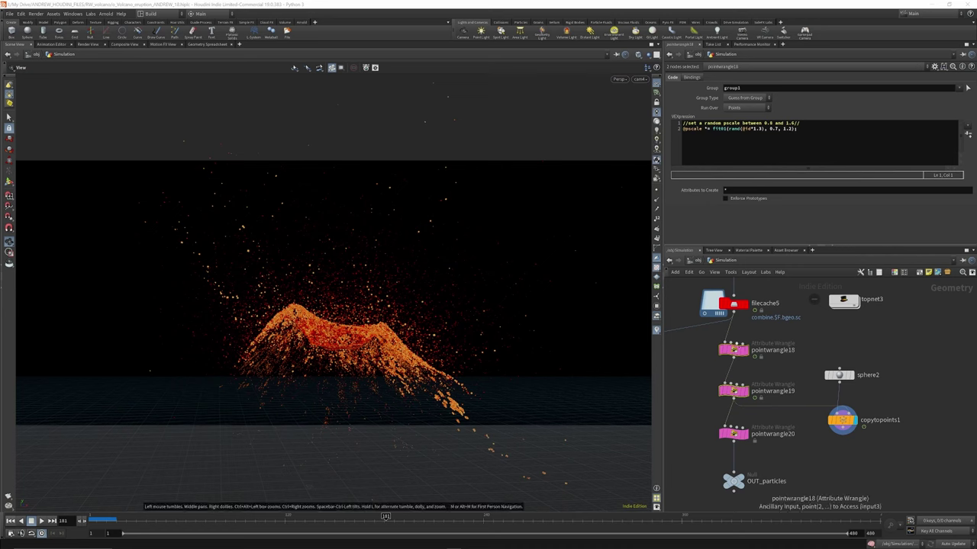
Review the pscale and velocity code in pointwrangle18, pointwrangle19 and pointwrangle20, ending with OUT_particles displayed.
{"action": "left_click", "coordinate": [734, 349]}
{"action": "left_click", "coordinate": [735, 391]}
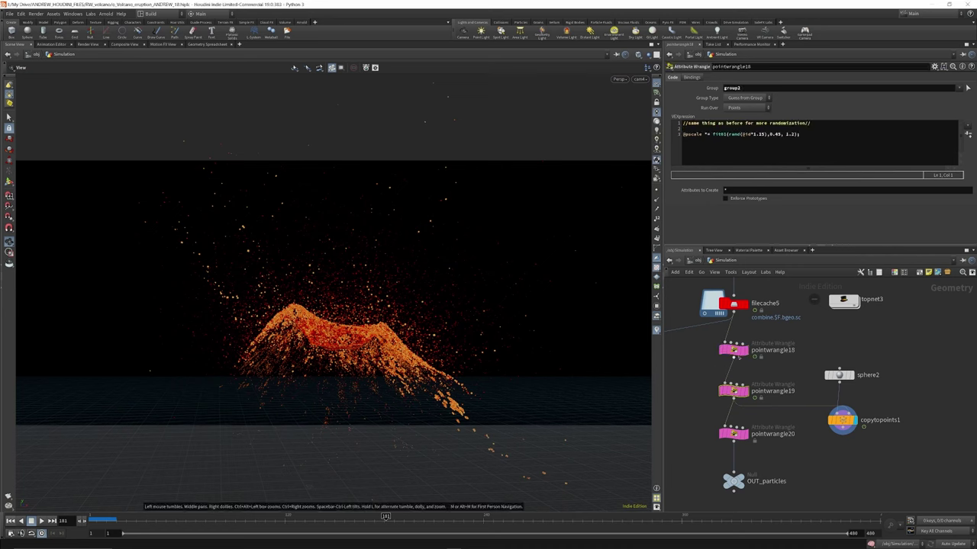
{"action": "scroll", "coordinate": [740, 357], "scroll_direction": "down", "scroll_amount": 3}
{"action": "scroll", "coordinate": [741, 388], "scroll_direction": "up", "scroll_amount": 4}
{"action": "left_click", "coordinate": [736, 409]}
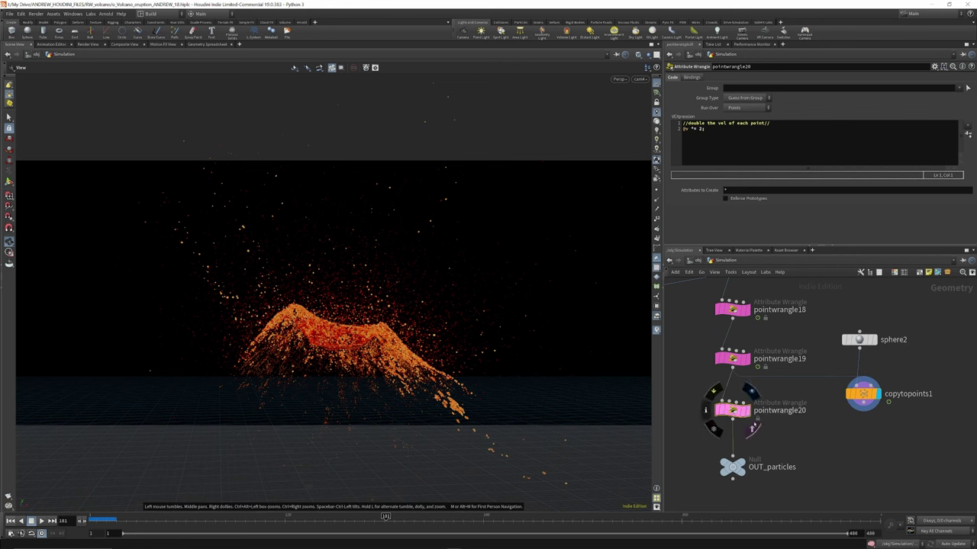
{"action": "left_click", "coordinate": [751, 448]}
{"action": "left_click", "coordinate": [731, 468]}
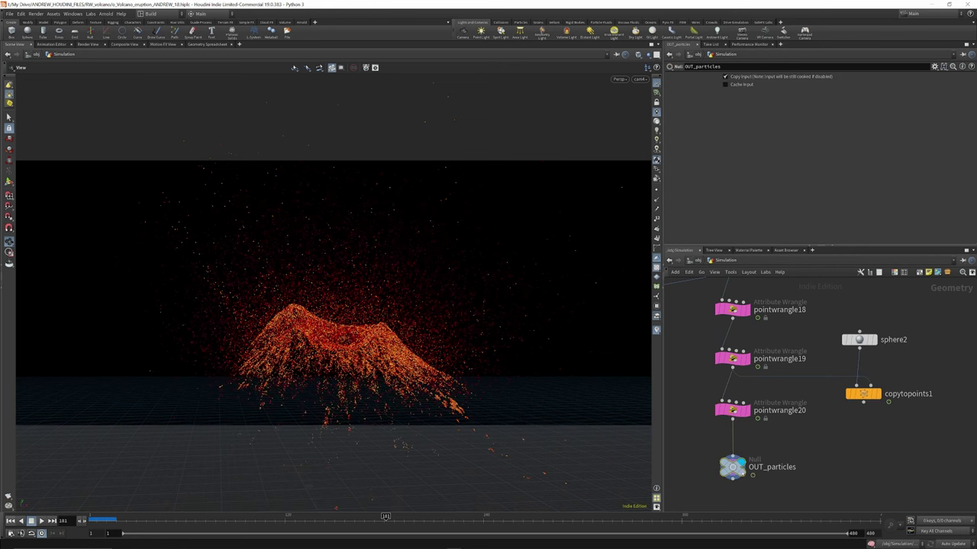
{"action": "mouse_move", "coordinate": [750, 482]}
Display timeblend3 at the start of the separate branch below filecache5 and examine its retime and interpolation settings.
{"action": "scroll", "coordinate": [828, 460], "scroll_direction": "down", "scroll_amount": 3}
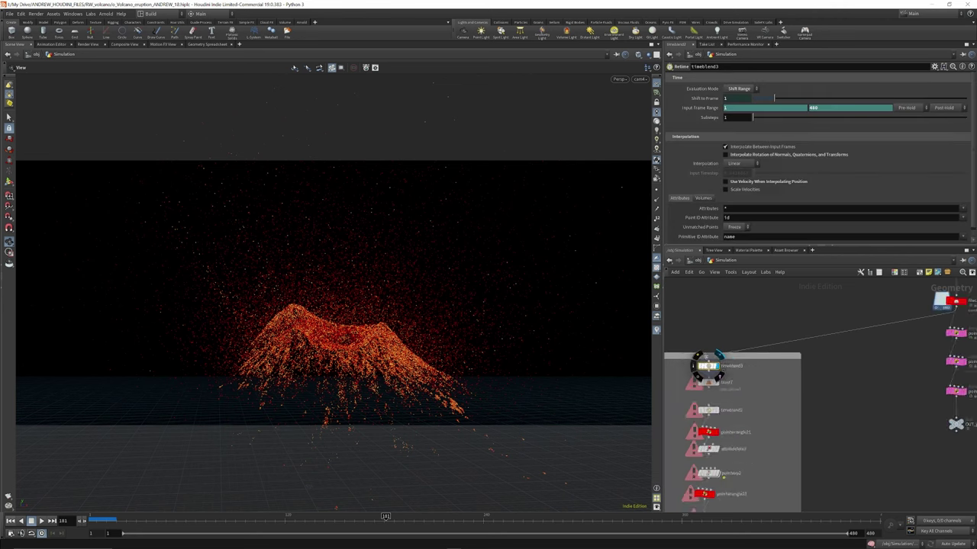
{"action": "scroll", "coordinate": [755, 419], "scroll_direction": "down", "scroll_amount": 2}
{"action": "scroll", "coordinate": [713, 358], "scroll_direction": "up", "scroll_amount": 4}
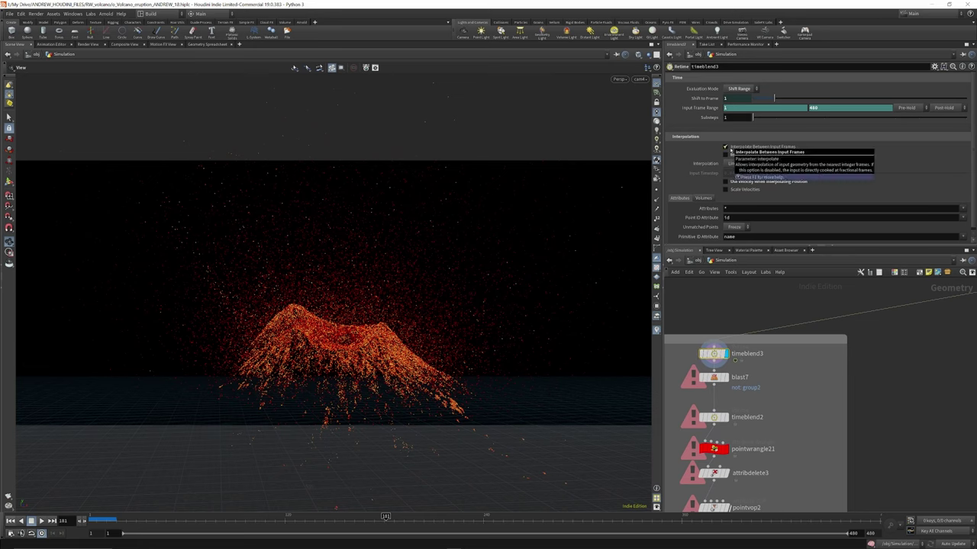
{"action": "scroll", "coordinate": [795, 378], "scroll_direction": "down", "scroll_amount": 2}
{"action": "scroll", "coordinate": [732, 351], "scroll_direction": "up", "scroll_amount": 3}
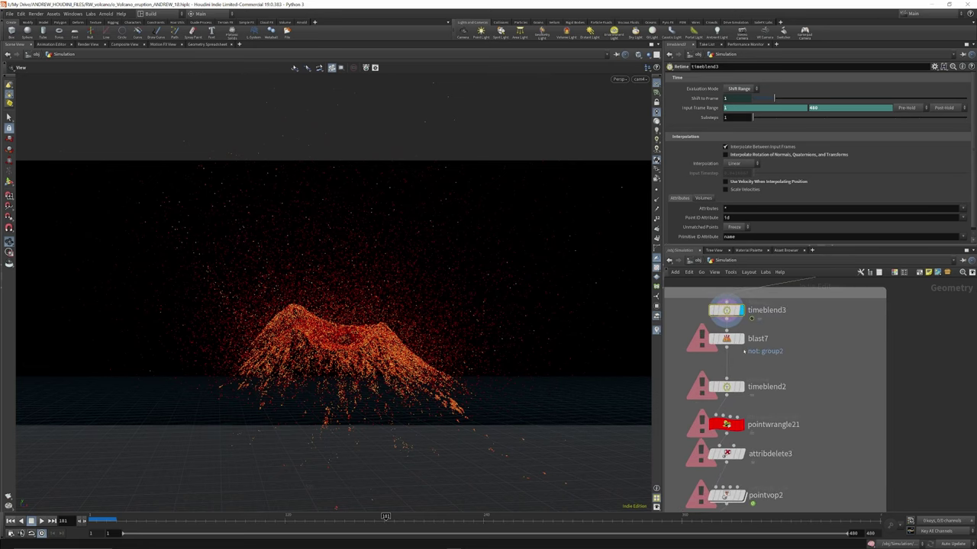
Display blast7 and timeblend2, and reveal the expression behind timeblend2's Input Timestep.
{"action": "left_click", "coordinate": [729, 348]}
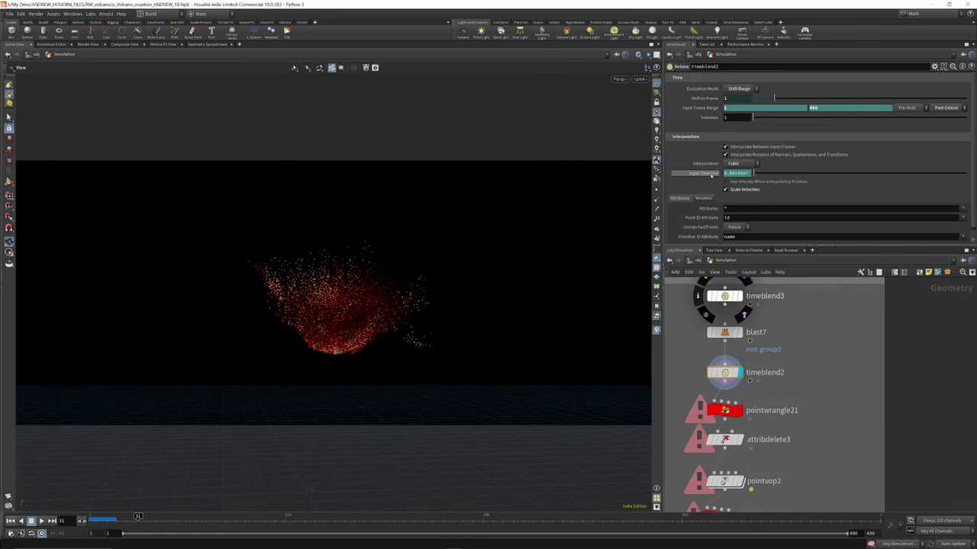
{"action": "left_click", "coordinate": [705, 173]}
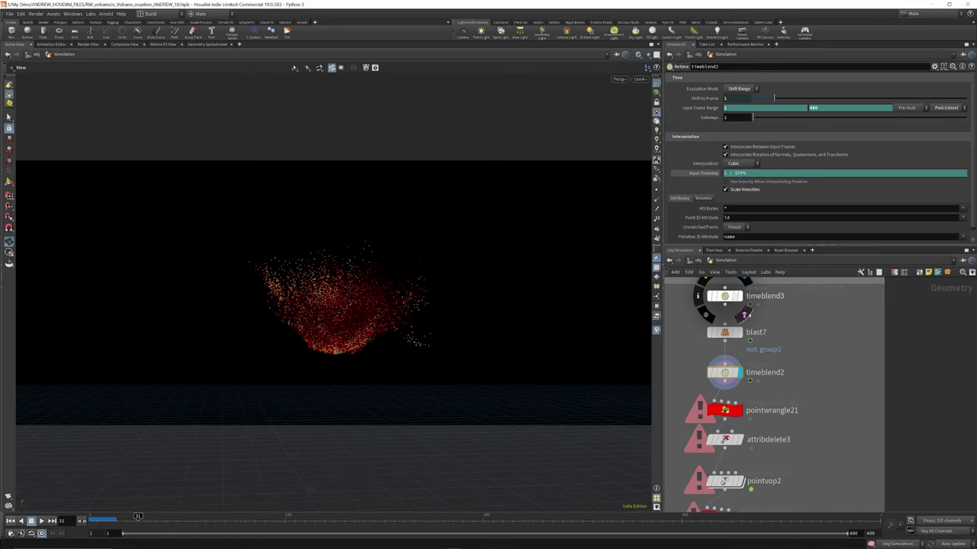
{"action": "scroll", "coordinate": [740, 320], "scroll_direction": "down", "scroll_amount": 3}
{"action": "scroll", "coordinate": [720, 377], "scroll_direction": "up", "scroll_amount": 5}
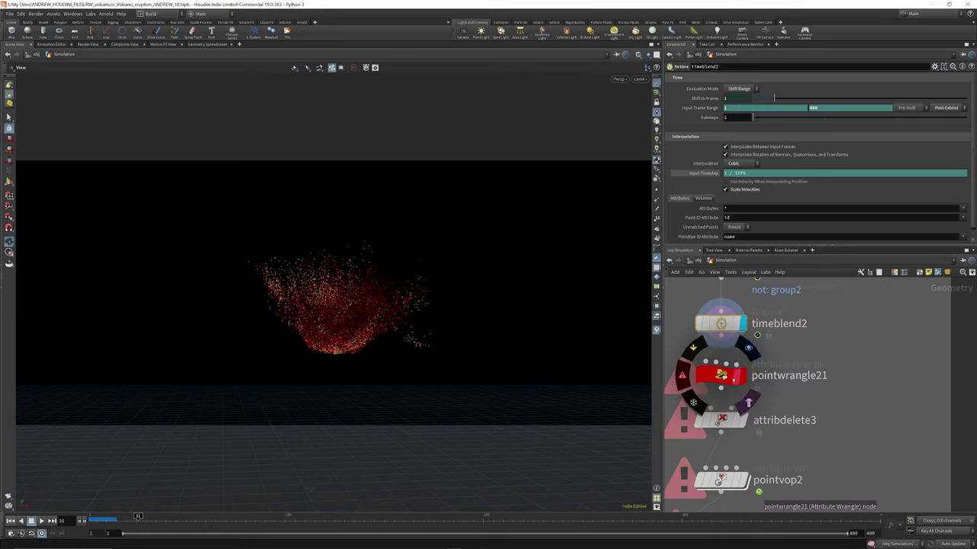
Display pointwrangle21, examine its point removal code and scrub the timeline to check the remaining particles.
{"action": "left_click", "coordinate": [749, 351]}
{"action": "left_click", "coordinate": [721, 376]}
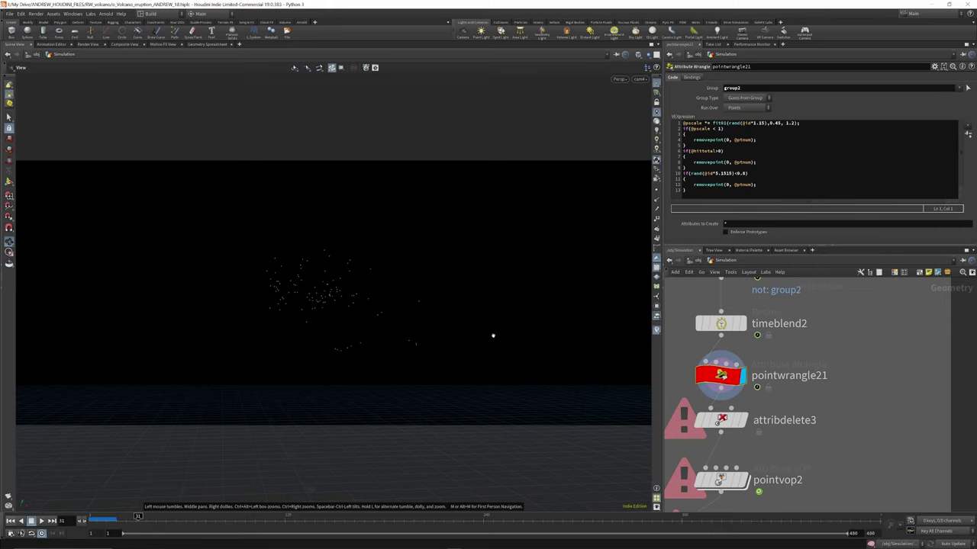
{"action": "left_click_drag", "start_coordinate": [138, 517], "coordinate": [115, 517]}
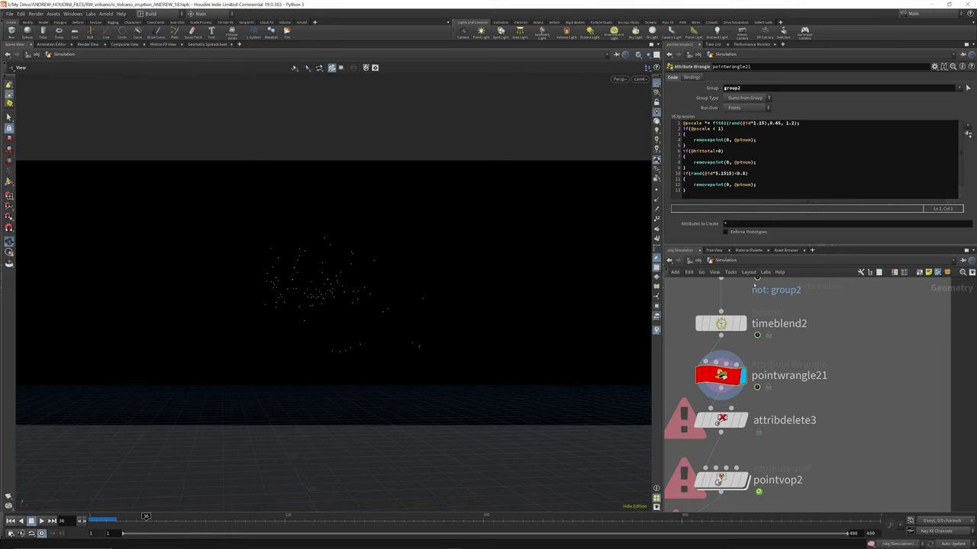
{"action": "left_click", "coordinate": [177, 517]}
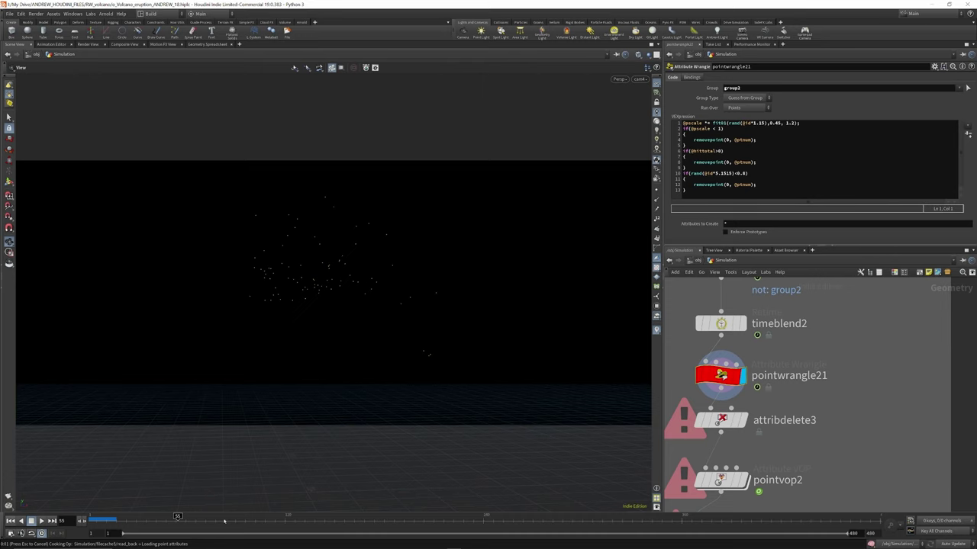
Display attribdelete3 and examine which attributes it deletes and keeps.
{"action": "scroll", "coordinate": [738, 342], "scroll_direction": "down", "scroll_amount": 3}
{"action": "scroll", "coordinate": [739, 342], "scroll_direction": "up", "scroll_amount": 2}
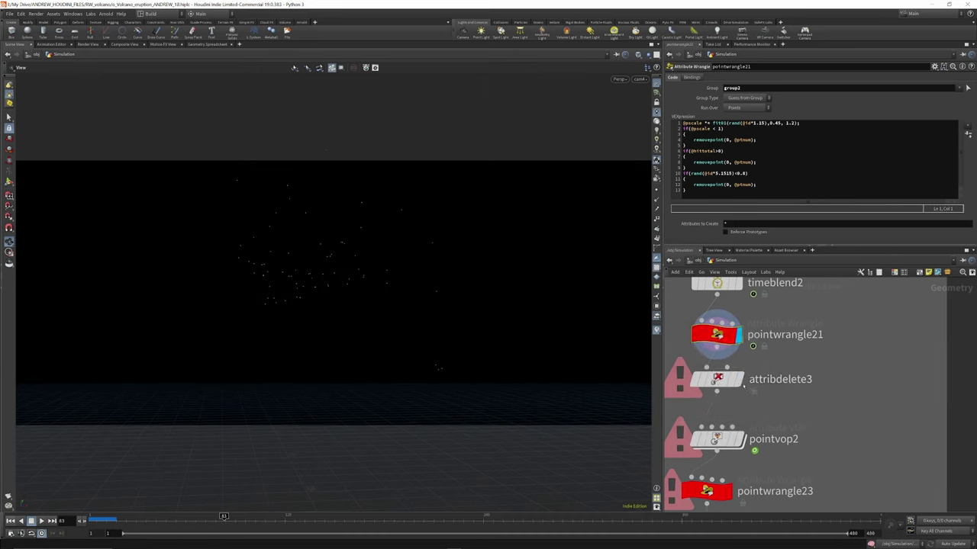
{"action": "left_click", "coordinate": [718, 379]}
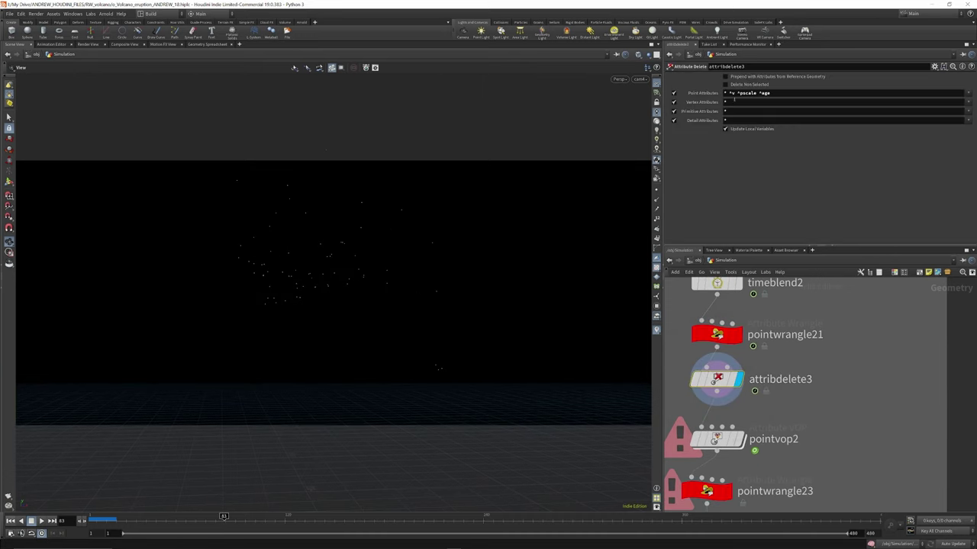
Display pointvop2, inspect the turbulent noise network inside it and return to the Simulation network.
{"action": "scroll", "coordinate": [754, 337], "scroll_direction": "down", "scroll_amount": 3}
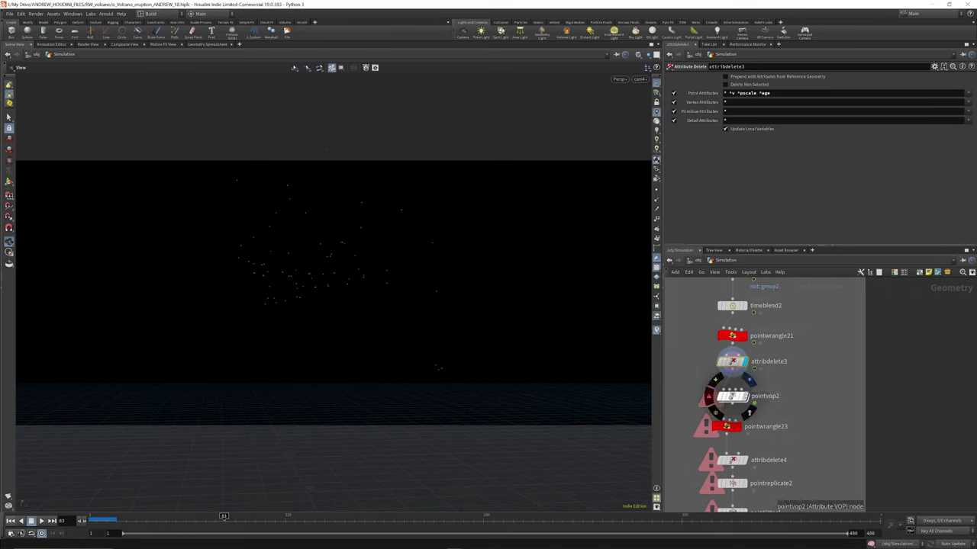
{"action": "scroll", "coordinate": [741, 364], "scroll_direction": "down", "scroll_amount": 4}
{"action": "scroll", "coordinate": [742, 382], "scroll_direction": "up", "scroll_amount": 5}
{"action": "scroll", "coordinate": [742, 382], "scroll_direction": "up", "scroll_amount": 1}
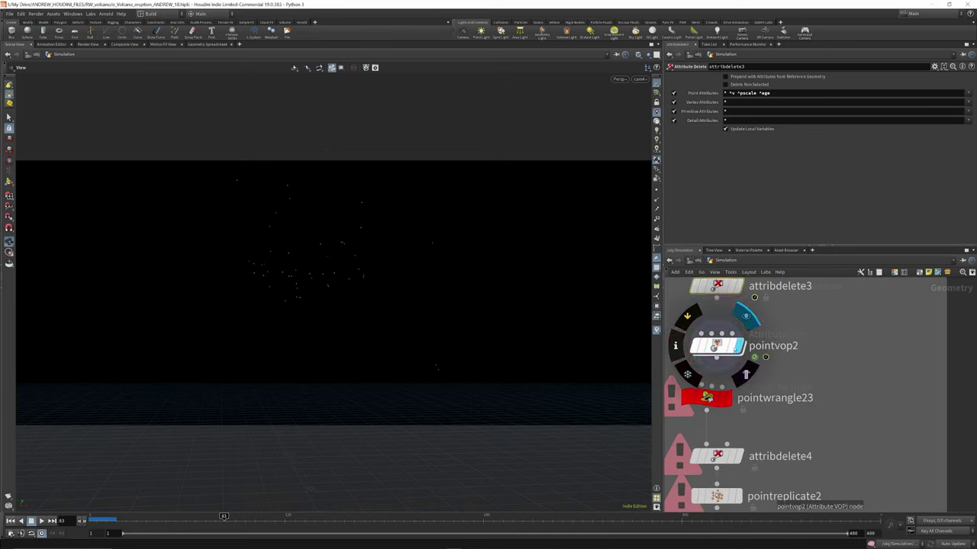
{"action": "left_click", "coordinate": [717, 347]}
{"action": "double_click", "coordinate": [717, 347]}
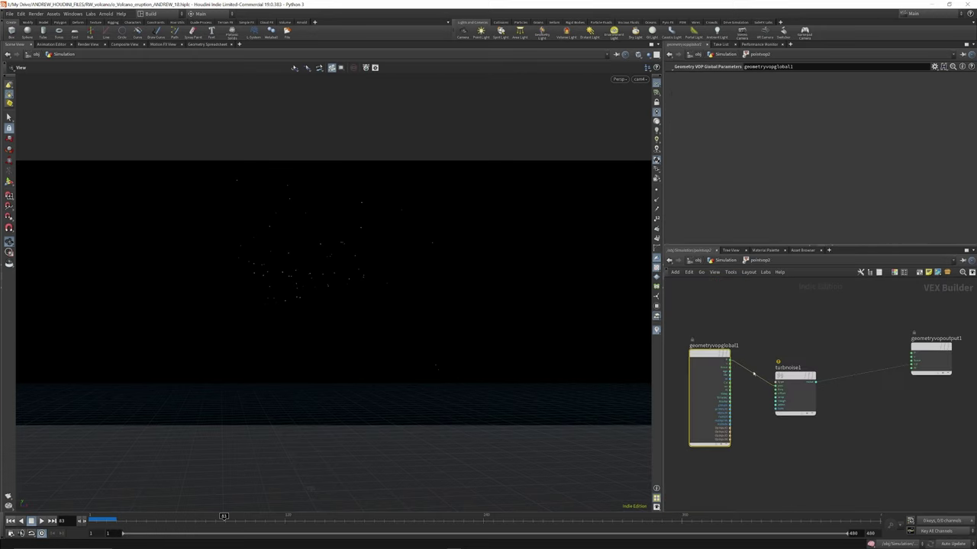
{"action": "key", "text": "h"}
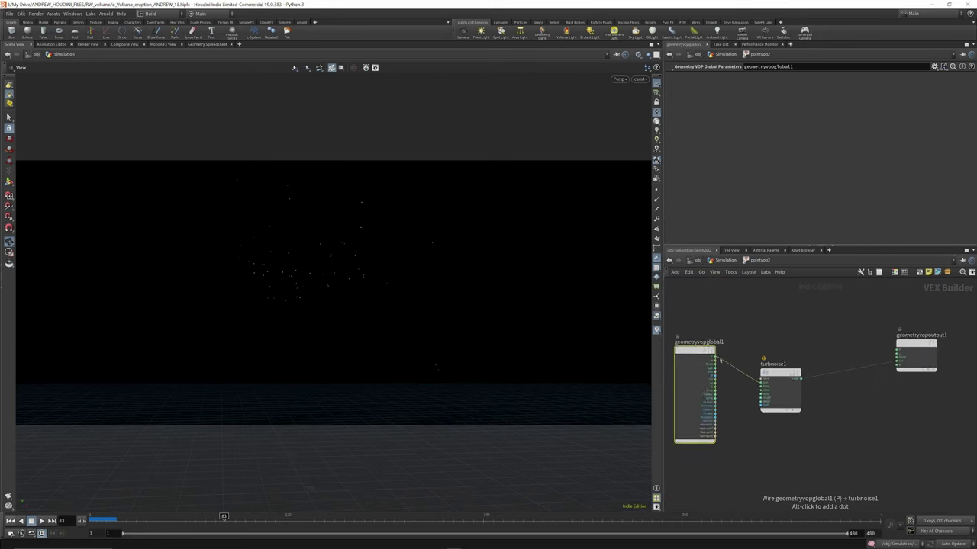
{"action": "left_click", "coordinate": [726, 260]}
{"action": "mouse_move", "coordinate": [723, 347]}
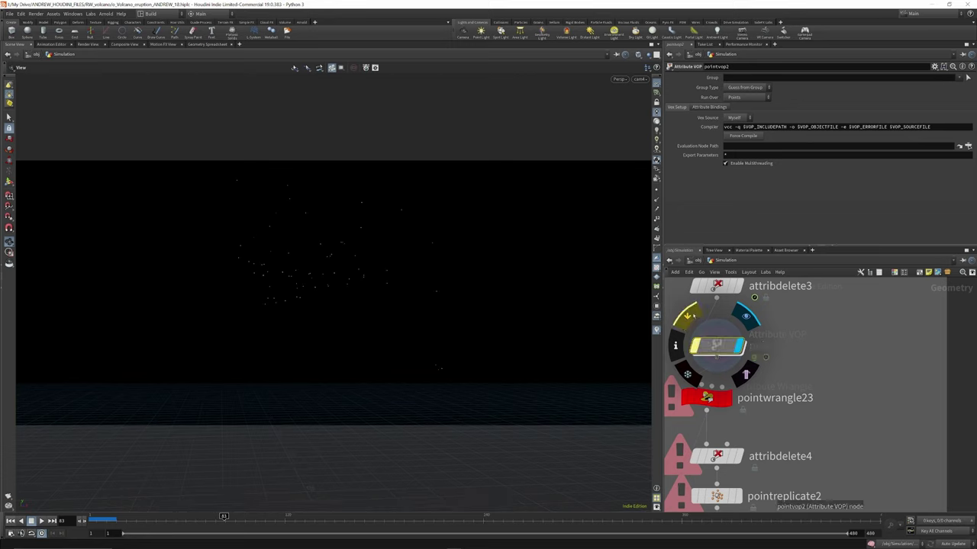
Bypass pointwrangle23 and examine its age-based Cd code.
{"action": "scroll", "coordinate": [725, 332], "scroll_direction": "down", "scroll_amount": 3}
{"action": "scroll", "coordinate": [725, 330], "scroll_direction": "up", "scroll_amount": 2}
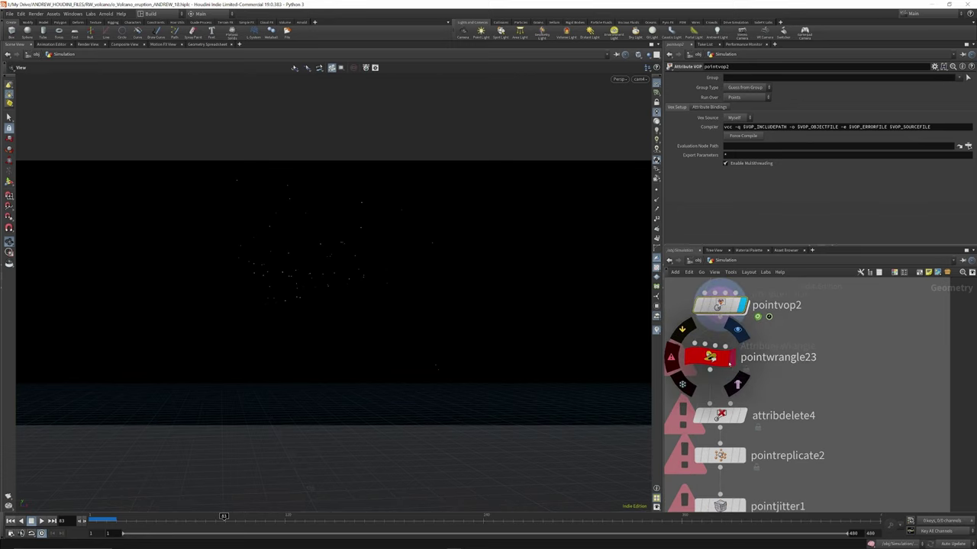
{"action": "left_click", "coordinate": [721, 359]}
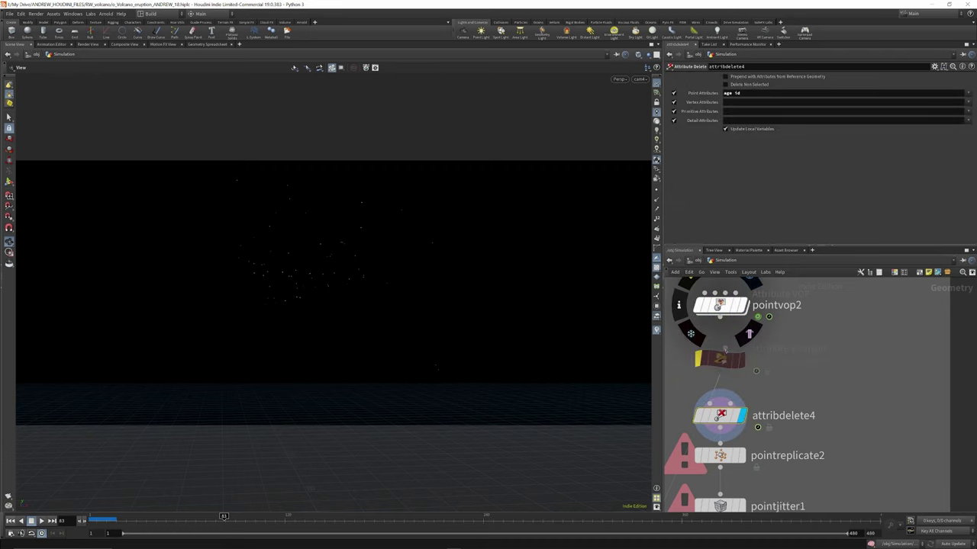
{"action": "left_click", "coordinate": [691, 336]}
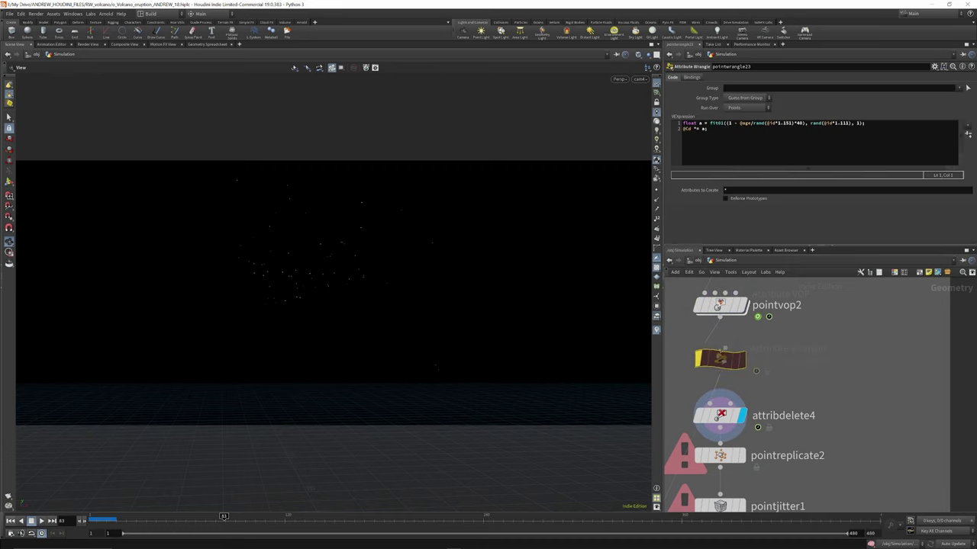
Select attribdelete4 and examine the point attributes it deletes.
{"action": "middle_click_drag", "start_coordinate": [742, 391], "coordinate": [742, 362]}
{"action": "left_click", "coordinate": [726, 387]}
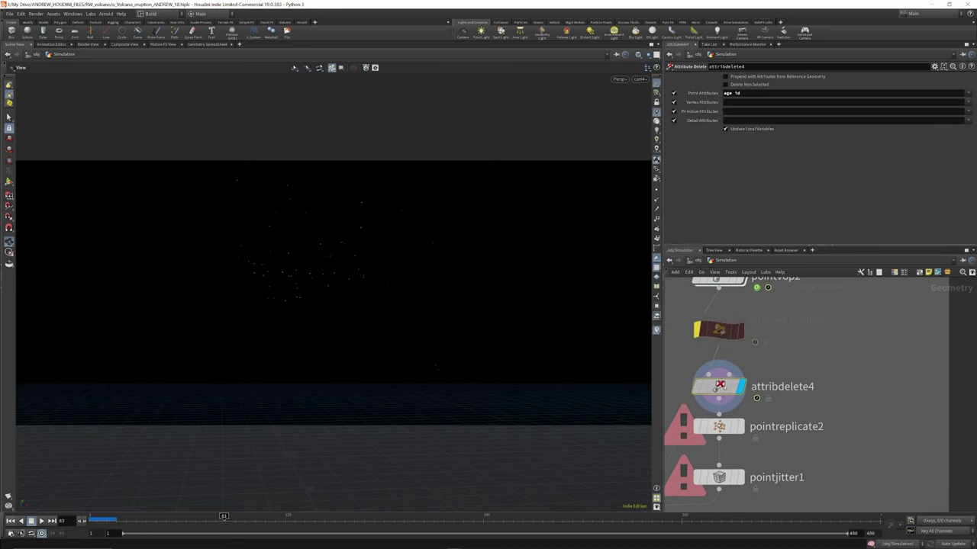
{"action": "left_click_drag", "start_coordinate": [727, 390], "coordinate": [727, 387]}
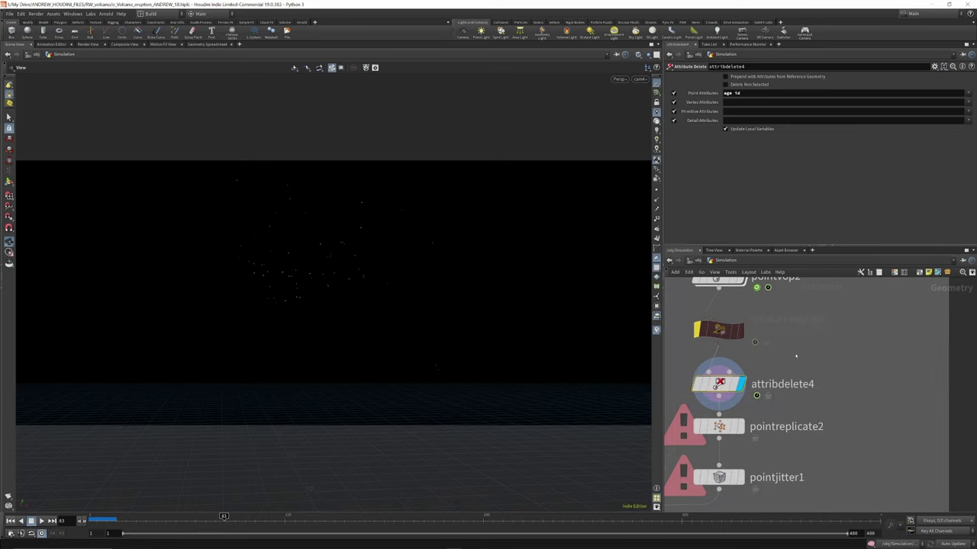
Display pointreplicate2 and pointjitter1 to examine their settings, and scrub the timeline to check the jittered points.
{"action": "scroll", "coordinate": [735, 374], "scroll_direction": "down", "scroll_amount": 3}
{"action": "scroll", "coordinate": [740, 409], "scroll_direction": "up", "scroll_amount": 3}
{"action": "left_click", "coordinate": [735, 398]}
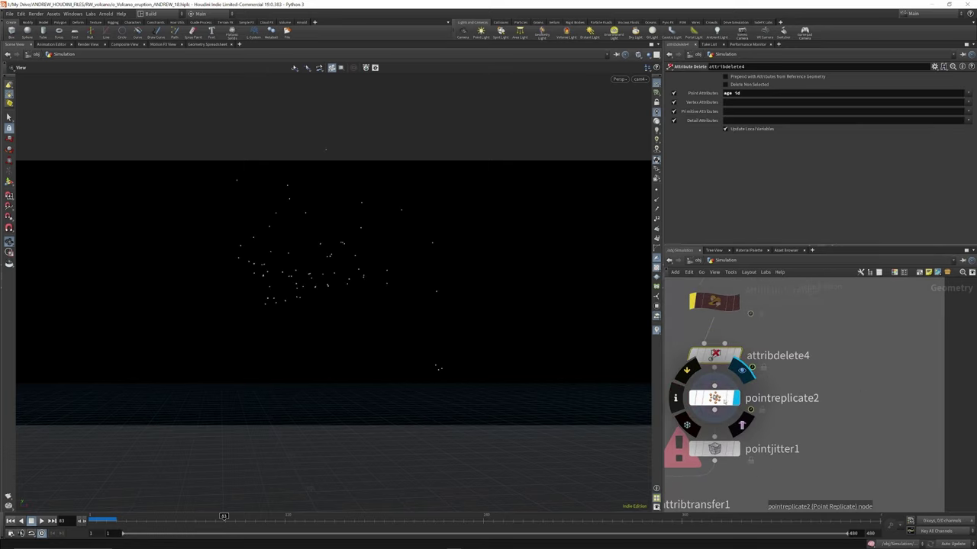
{"action": "left_click", "coordinate": [714, 398]}
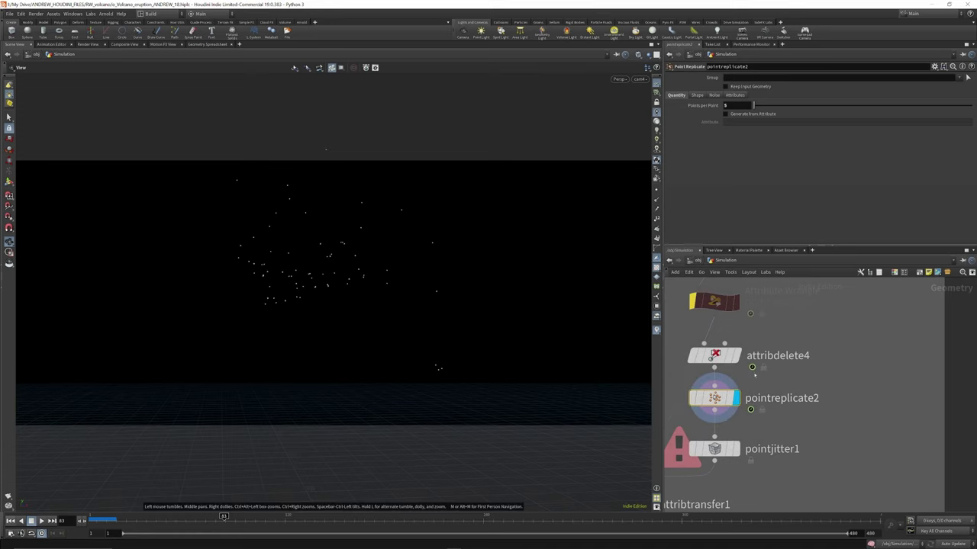
{"action": "scroll", "coordinate": [754, 373], "scroll_direction": "down", "scroll_amount": 3}
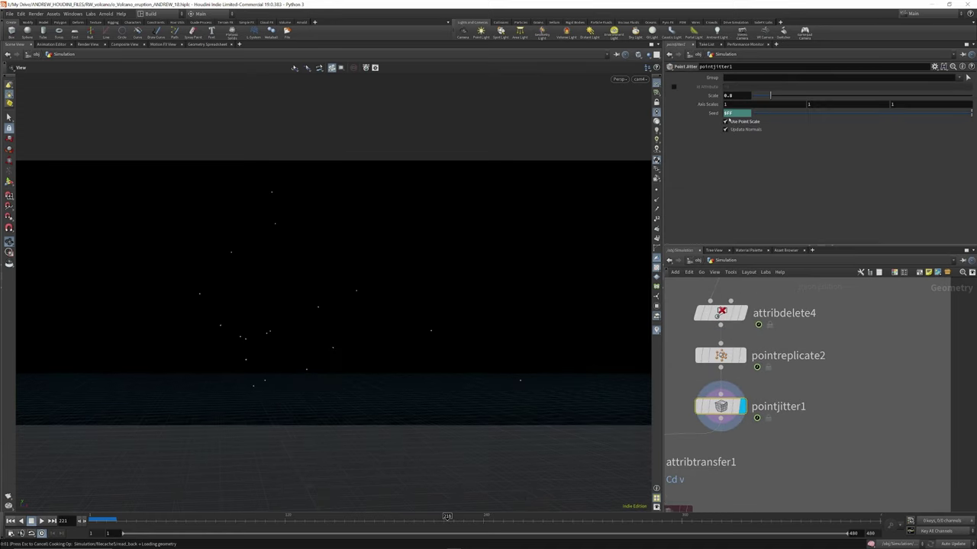
{"action": "left_click_drag", "start_coordinate": [360, 521], "coordinate": [214, 516]}
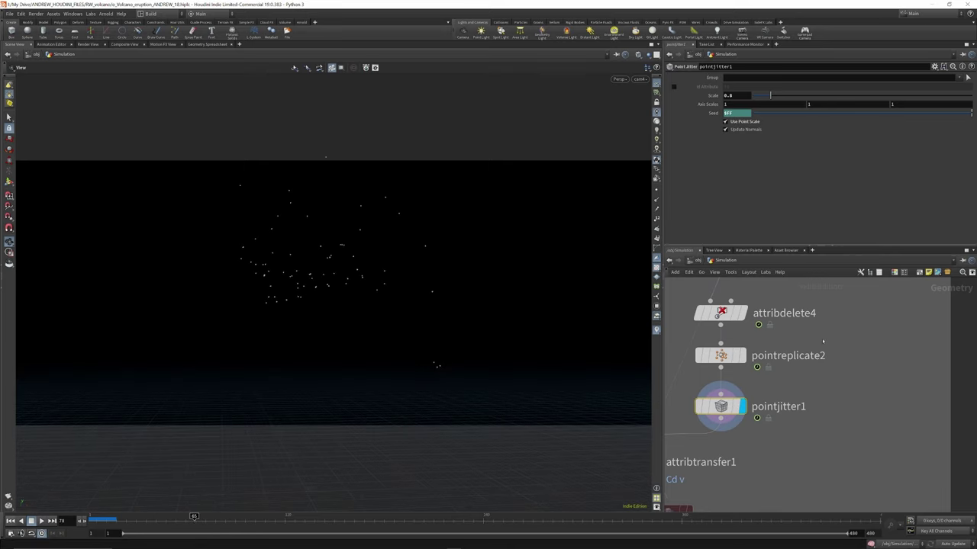
Display attribtransfer1, examine its transferred point attributes and look over the remaining nodes of the branch.
{"action": "middle_click_drag", "start_coordinate": [737, 428], "coordinate": [827, 341]}
{"action": "left_click", "coordinate": [726, 376]}
{"action": "key", "text": "r"}
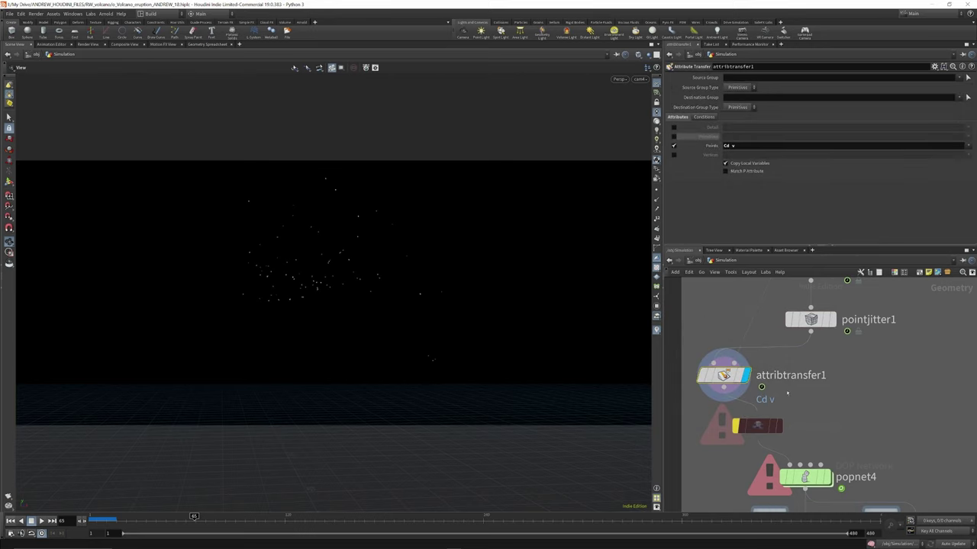
{"action": "scroll", "coordinate": [774, 371], "scroll_direction": "down", "scroll_amount": 3}
{"action": "scroll", "coordinate": [767, 396], "scroll_direction": "up", "scroll_amount": 3}
{"action": "scroll", "coordinate": [764, 354], "scroll_direction": "down", "scroll_amount": 4}
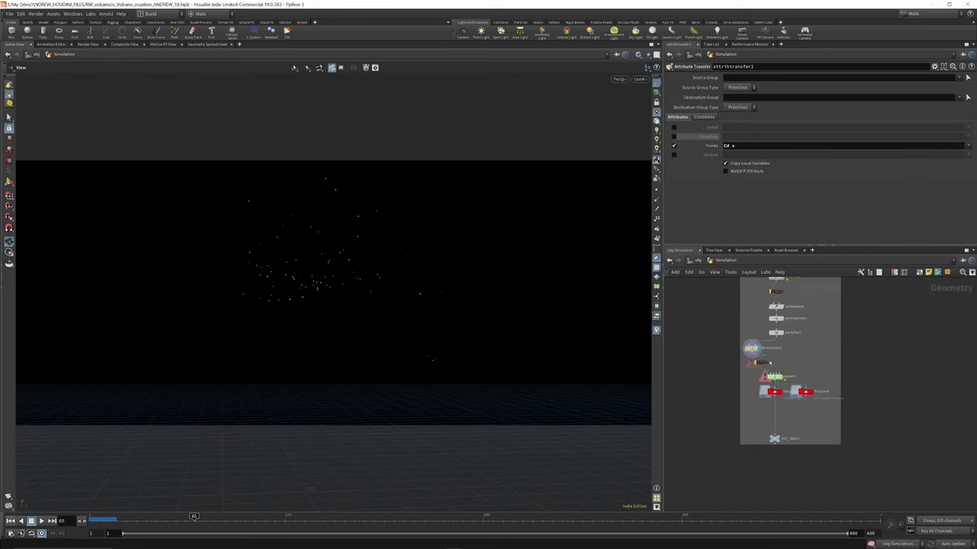
Display popnet4 and play its particle simulation from the first frame.
{"action": "scroll", "coordinate": [776, 378], "scroll_direction": "up", "scroll_amount": 3}
{"action": "left_click", "coordinate": [764, 375]}
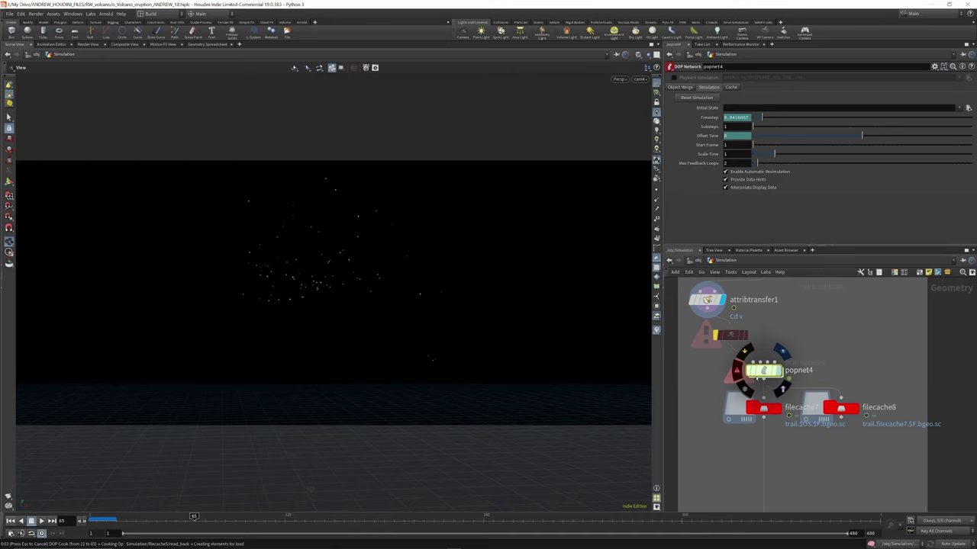
{"action": "key", "text": "Escape"}
{"action": "left_click", "coordinate": [14, 522]}
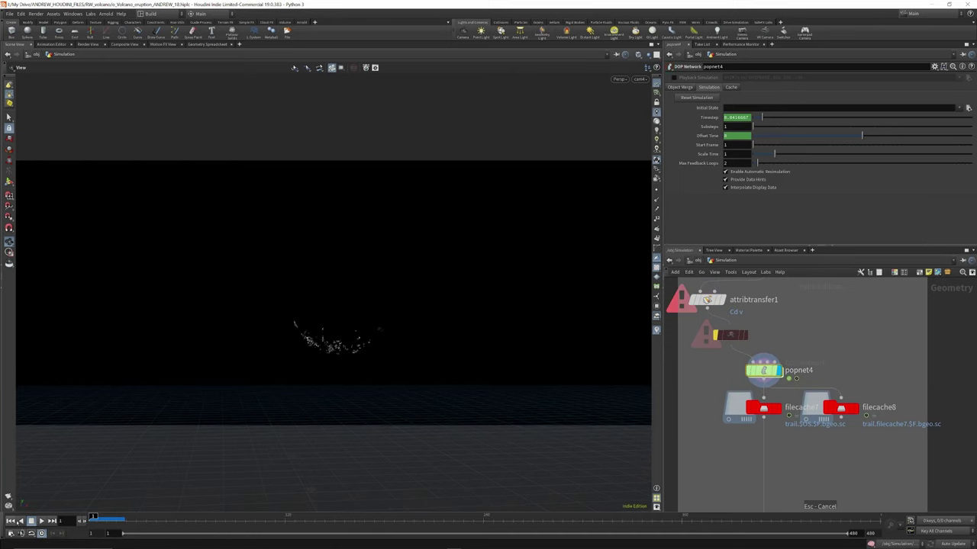
{"action": "left_click", "coordinate": [41, 522]}
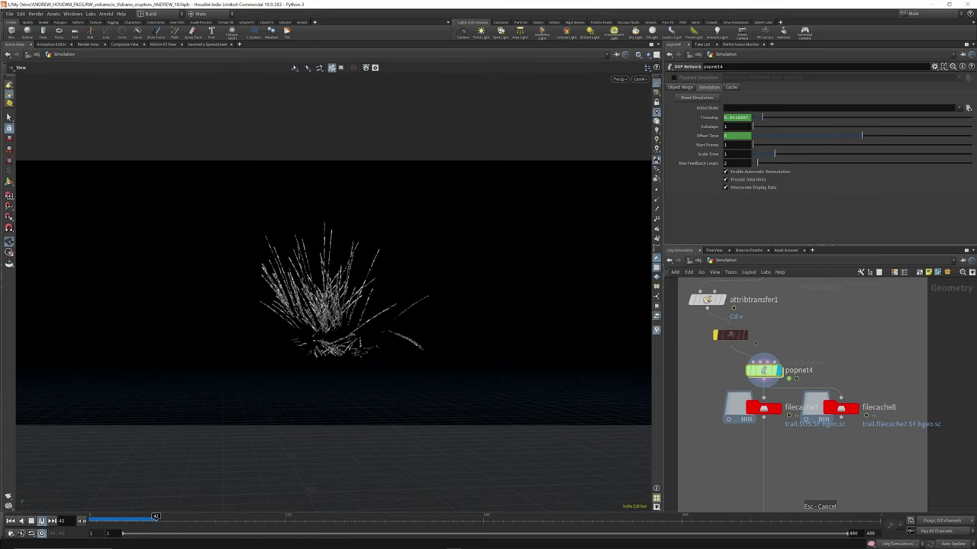
{"action": "left_click", "coordinate": [41, 522]}
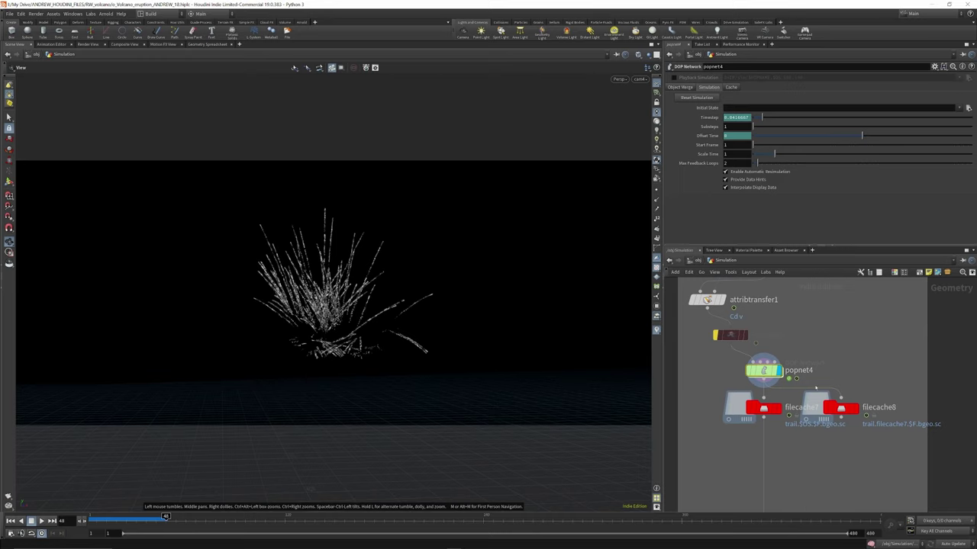
Go inside popnet4 and examine the Source and Birth settings of source_first_input.
{"action": "scroll", "coordinate": [787, 374], "scroll_direction": "down", "scroll_amount": 3}
{"action": "mouse_move", "coordinate": [779, 371]}
{"action": "scroll", "coordinate": [772, 371], "scroll_direction": "up", "scroll_amount": 3}
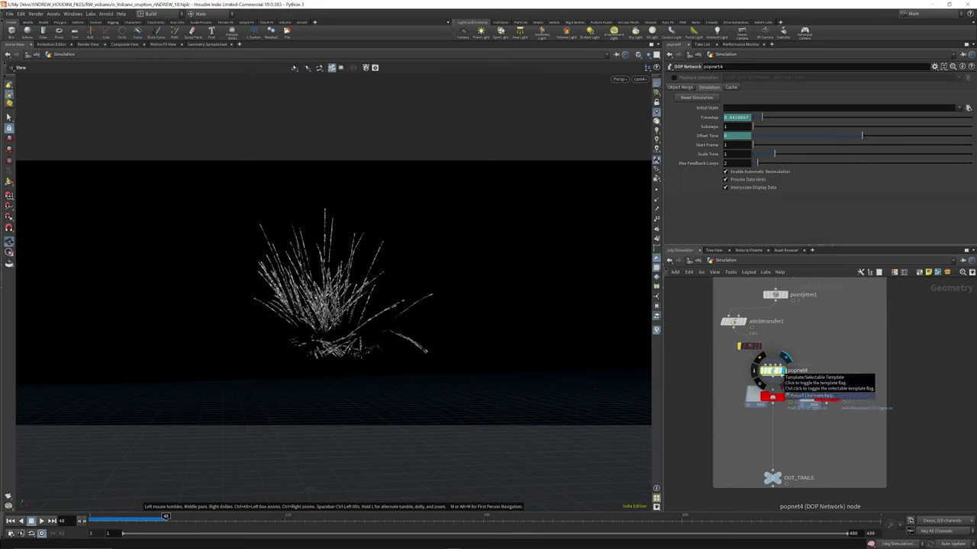
{"action": "double_click", "coordinate": [767, 370]}
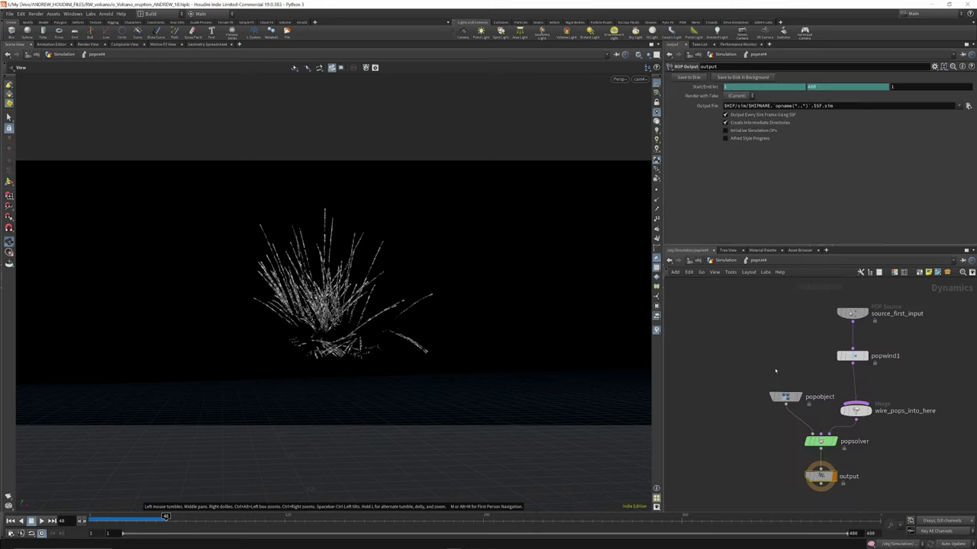
{"action": "left_click", "coordinate": [852, 313]}
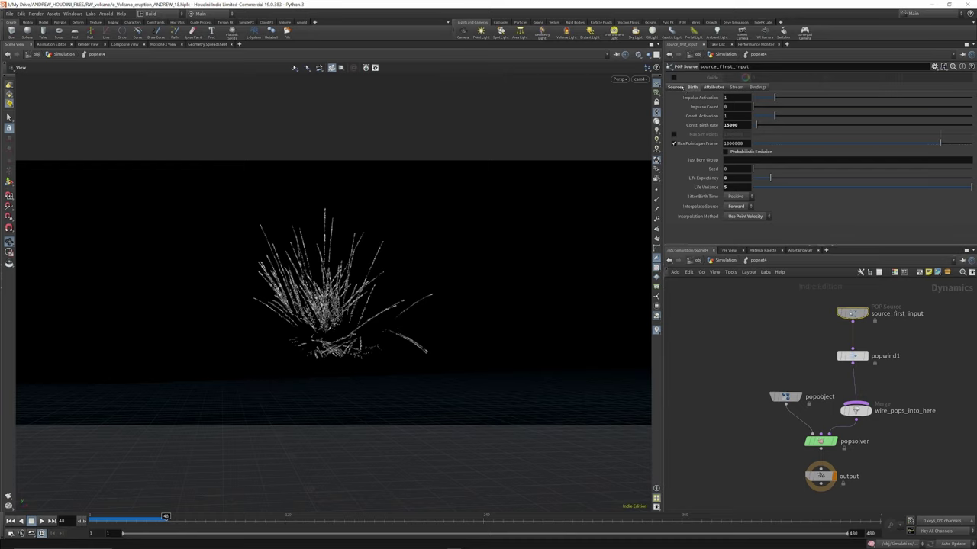
{"action": "left_click", "coordinate": [675, 86]}
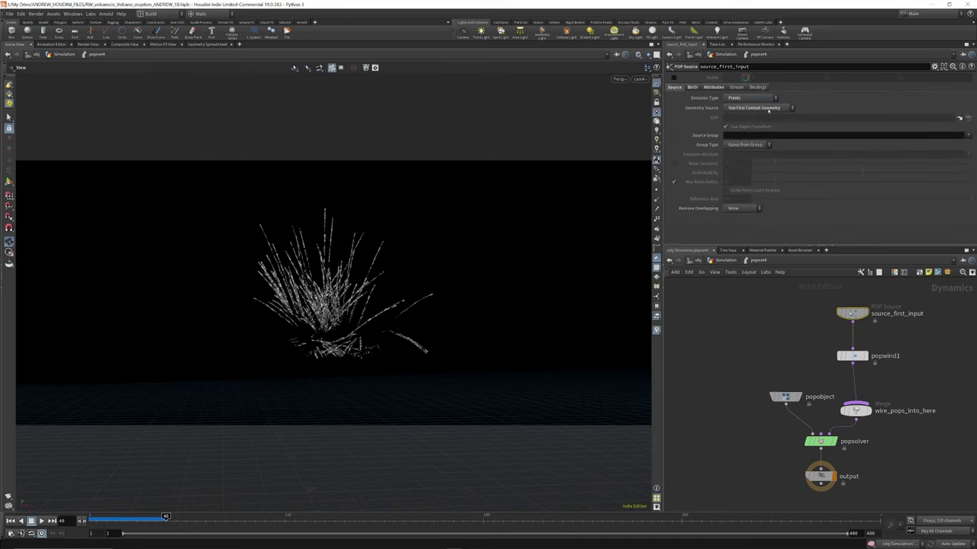
{"action": "left_click", "coordinate": [692, 87]}
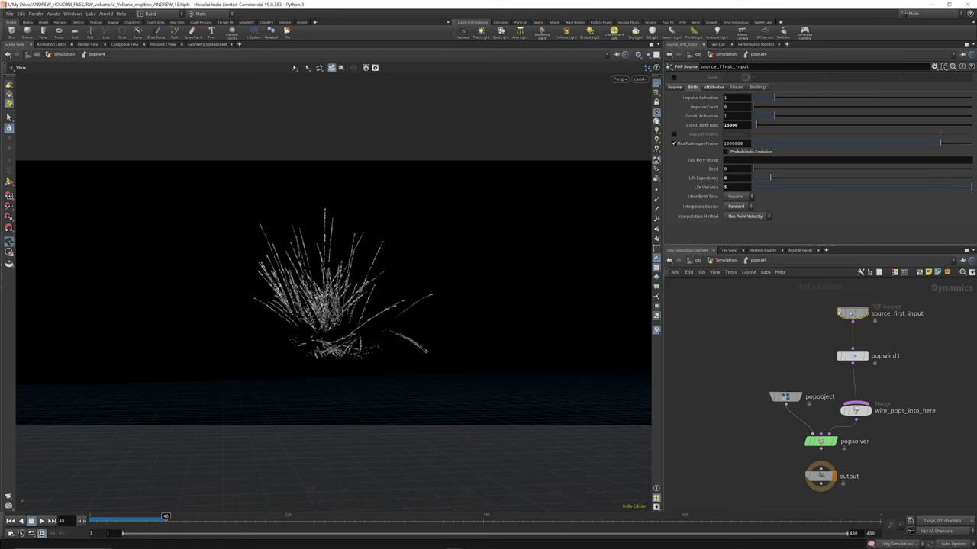
Examine the popwind1 and popobject settings inside popnet4, and return to the Simulation network.
{"action": "left_click", "coordinate": [852, 357]}
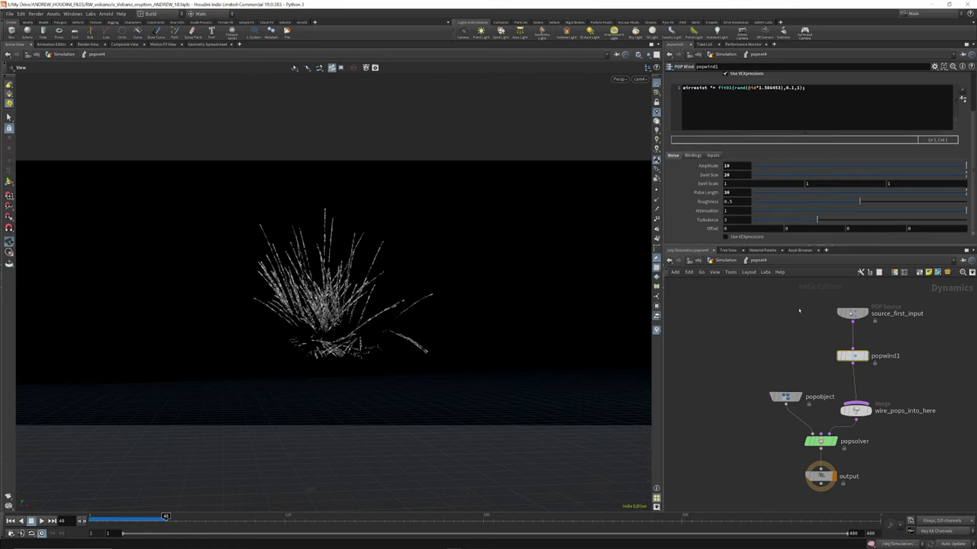
{"action": "scroll", "coordinate": [855, 327], "scroll_direction": "down", "scroll_amount": 3}
{"action": "scroll", "coordinate": [855, 372], "scroll_direction": "up", "scroll_amount": 4}
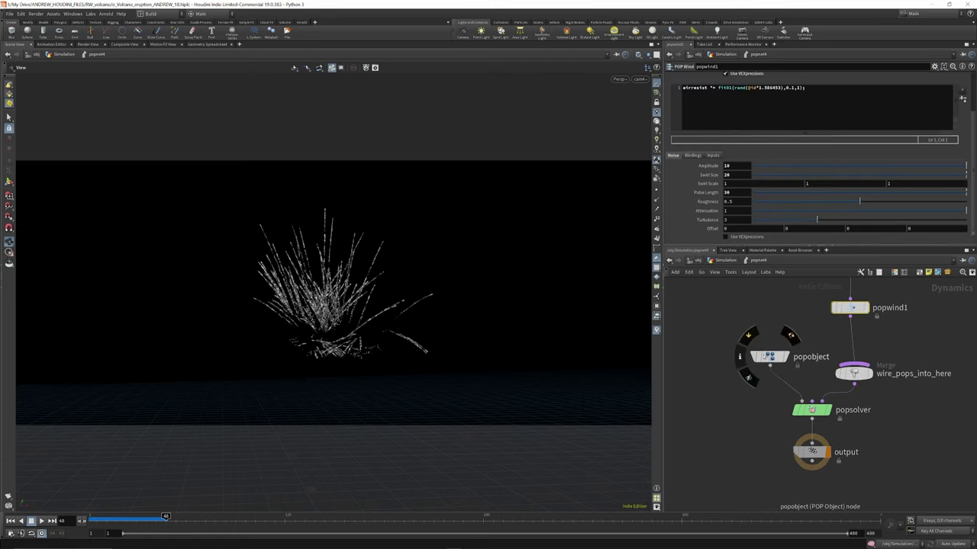
{"action": "left_click_drag", "start_coordinate": [770, 354], "coordinate": [752, 354]}
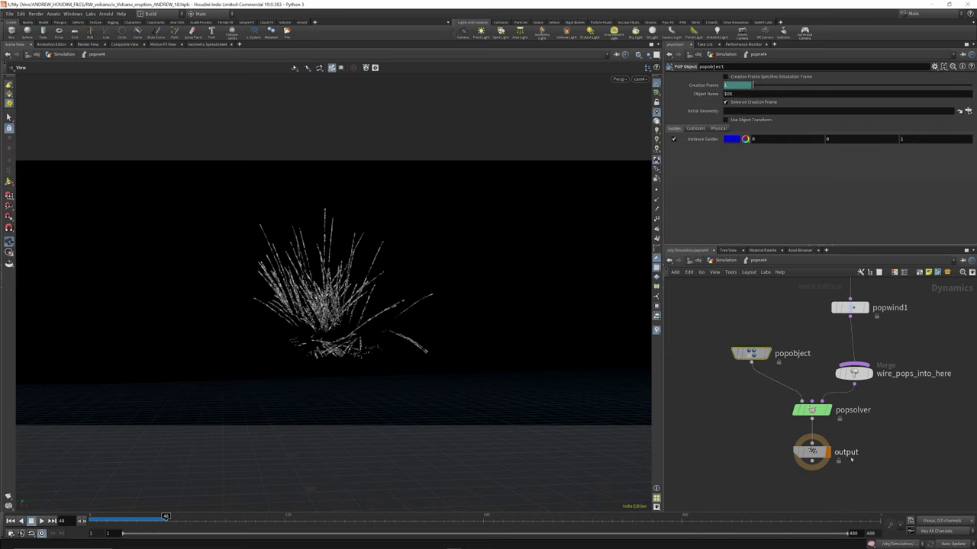
{"action": "left_click", "coordinate": [726, 261]}
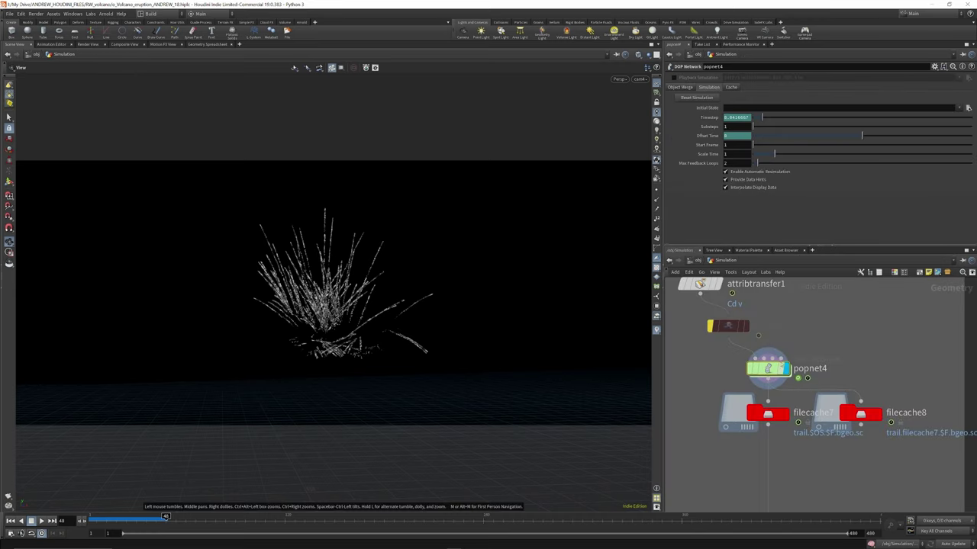
Display filecache7 and play back its cached trails from the first frame, inspecting them in the viewport.
{"action": "mouse_move", "coordinate": [794, 393]}
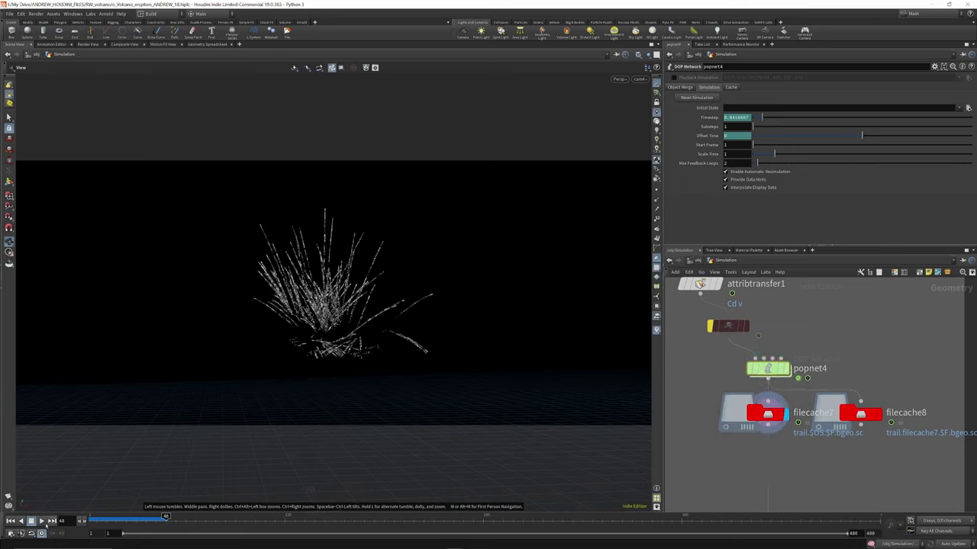
{"action": "left_click", "coordinate": [11, 520]}
{"action": "left_click", "coordinate": [41, 520]}
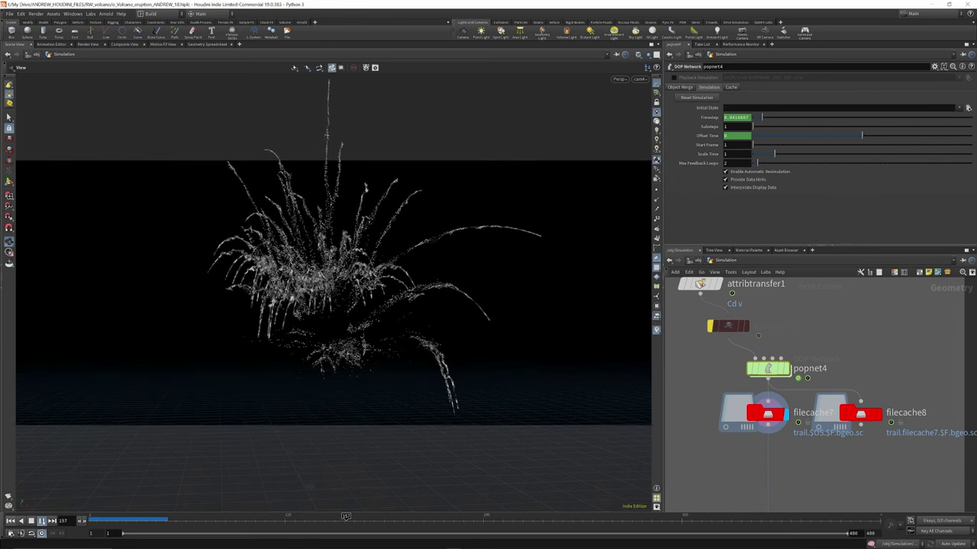
{"action": "key", "text": "Up"}
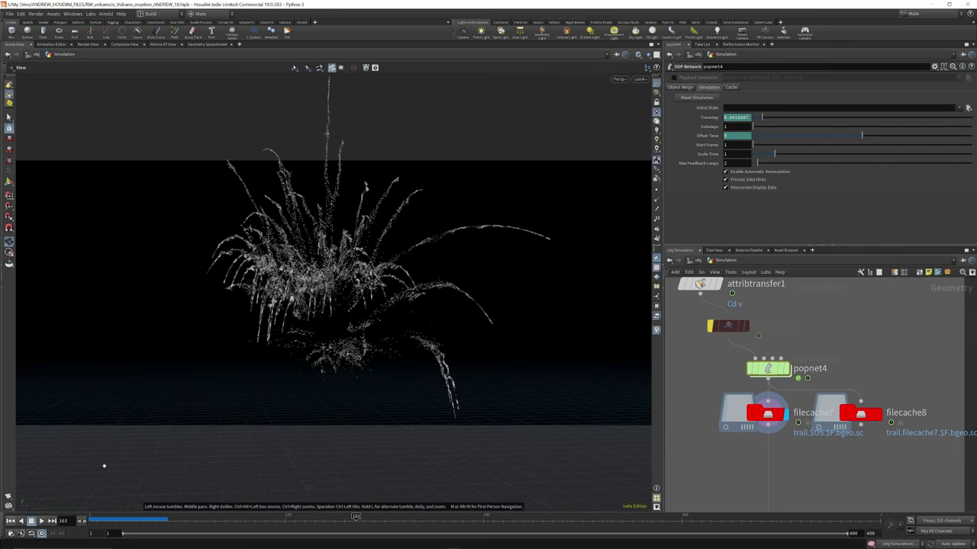
{"action": "mouse_move", "coordinate": [313, 264]}
{"action": "left_mouse_down"}
{"action": "mouse_move", "coordinate": [354, 265]}
{"action": "mouse_move", "coordinate": [295, 272]}
{"action": "mouse_move", "coordinate": [316, 275]}
{"action": "mouse_move", "coordinate": [319, 263]}
{"action": "left_mouse_up"}
Display the OUT_TRAILS null, look at the render objects at object level and return to the Simulation network.
{"action": "mouse_move", "coordinate": [798, 343]}
{"action": "scroll", "coordinate": [797, 341], "scroll_direction": "down", "scroll_amount": 5}
{"action": "scroll", "coordinate": [787, 437], "scroll_direction": "up", "scroll_amount": 4}
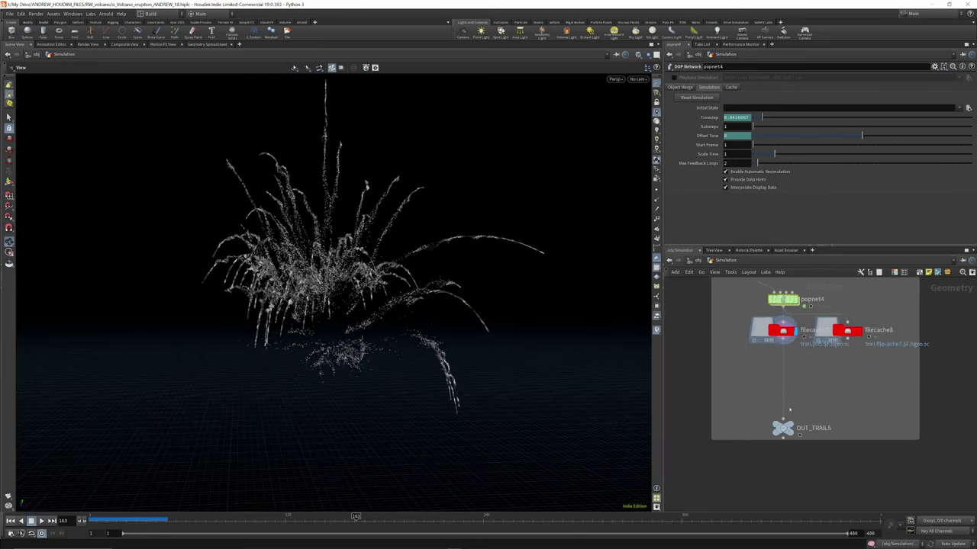
{"action": "mouse_move", "coordinate": [786, 428]}
{"action": "left_click", "coordinate": [800, 414]}
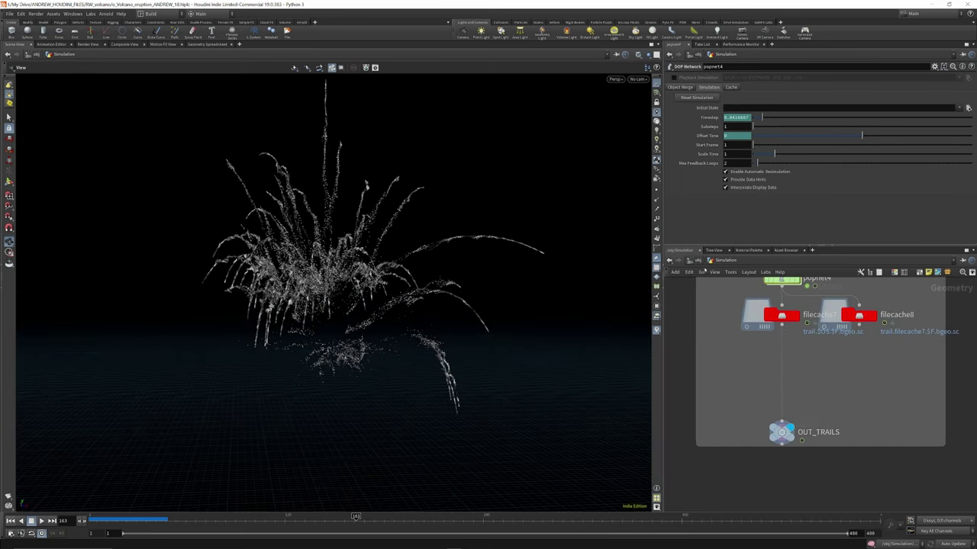
{"action": "left_click", "coordinate": [697, 262]}
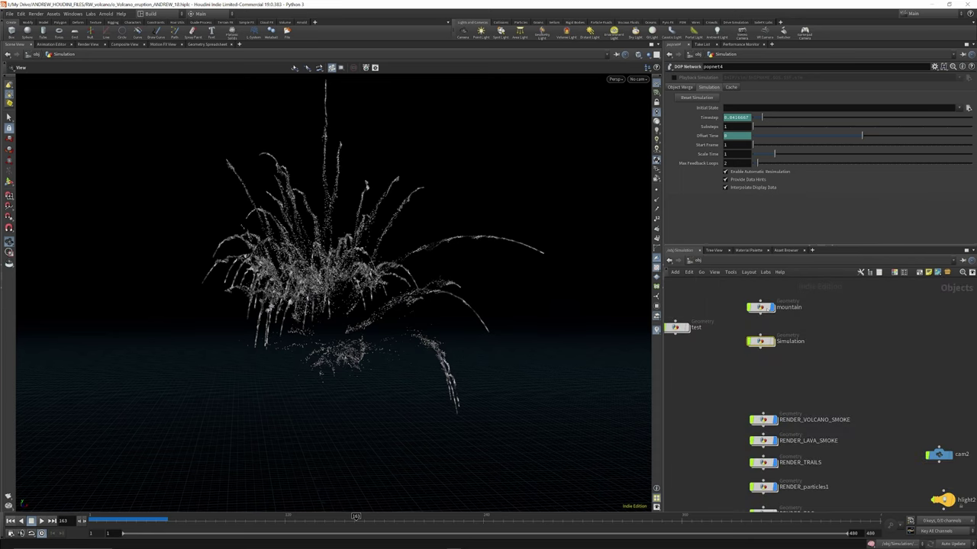
{"action": "double_click", "coordinate": [761, 341]}
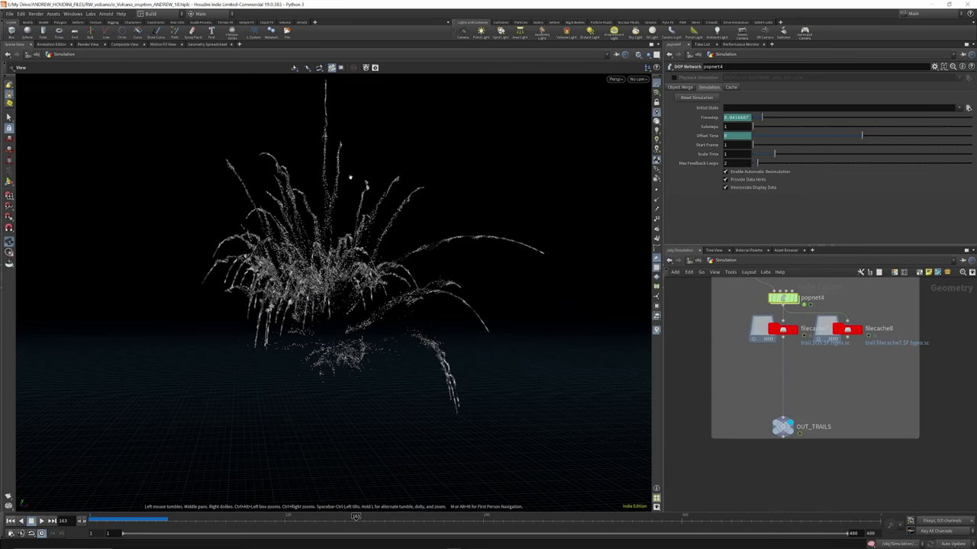
Move filecache7 slightly lower in the network and inspect the displayed trails from several angles.
{"action": "left_click_drag", "start_coordinate": [338, 258], "coordinate": [367, 229]}
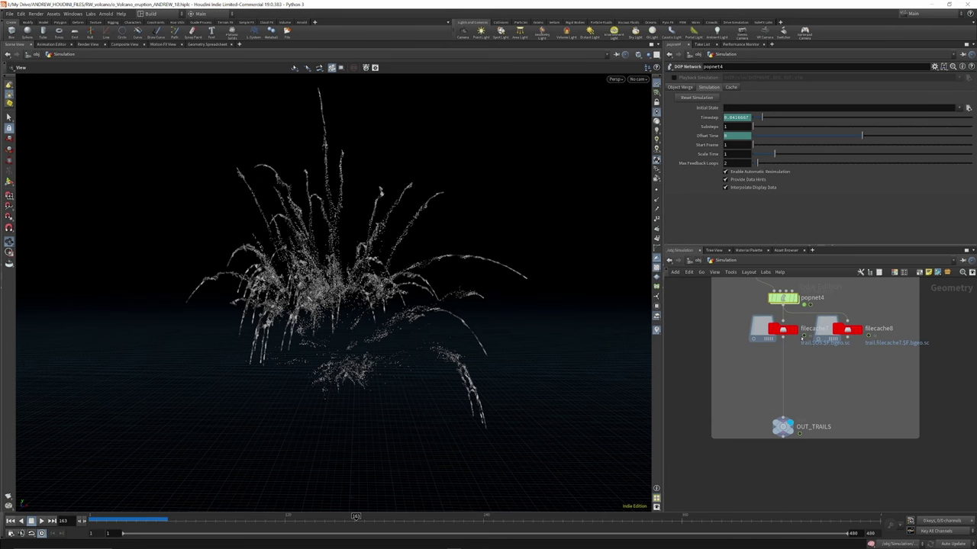
{"action": "left_click_drag", "start_coordinate": [782, 330], "coordinate": [782, 345]}
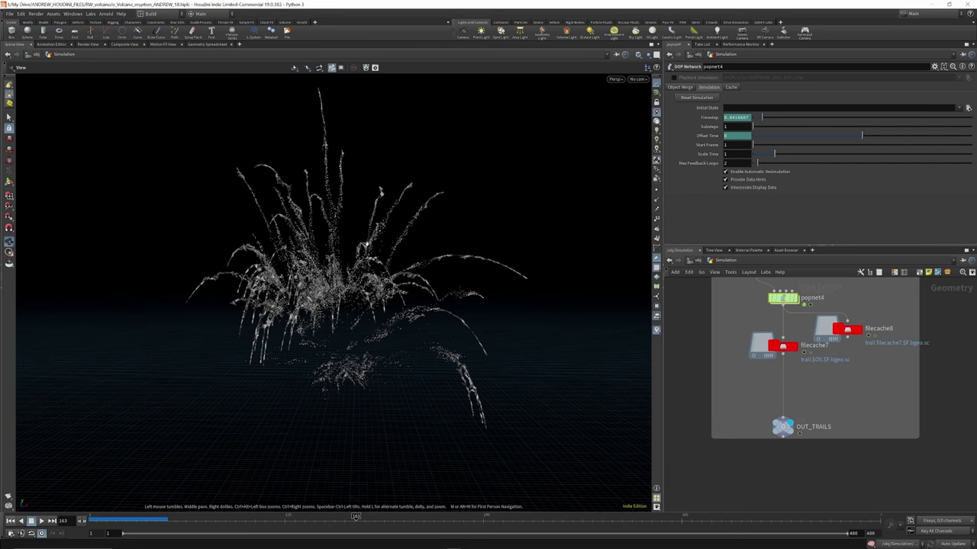
{"action": "left_click_drag", "start_coordinate": [366, 244], "coordinate": [321, 166]}
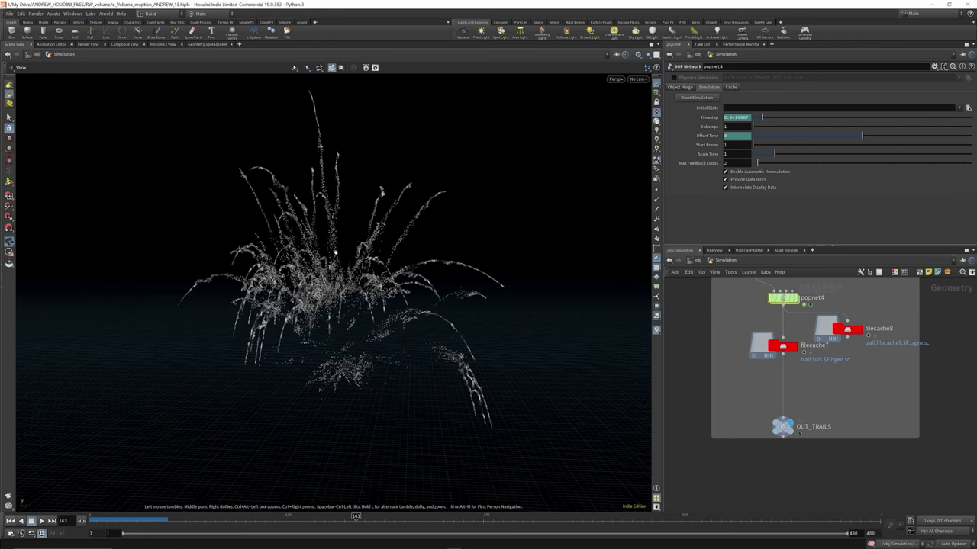
{"action": "mouse_move", "coordinate": [324, 210]}
{"action": "left_mouse_down"}
{"action": "mouse_move", "coordinate": [345, 217]}
{"action": "mouse_move", "coordinate": [332, 208]}
{"action": "left_mouse_up"}
Look back over the OUT_particles branch and the overall layout of the Simulation network.
{"action": "scroll", "coordinate": [789, 355], "scroll_direction": "down", "scroll_amount": 5}
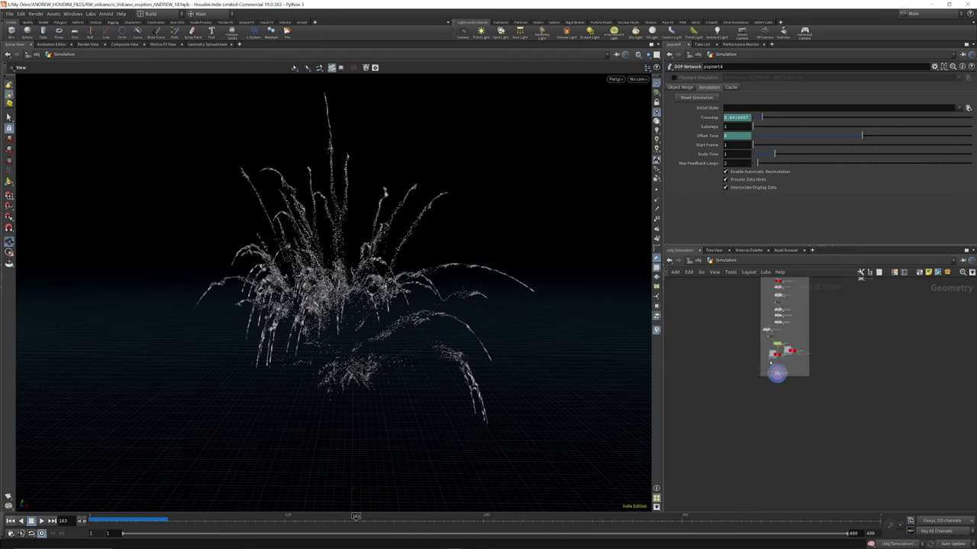
{"action": "scroll", "coordinate": [771, 363], "scroll_direction": "up", "scroll_amount": 5}
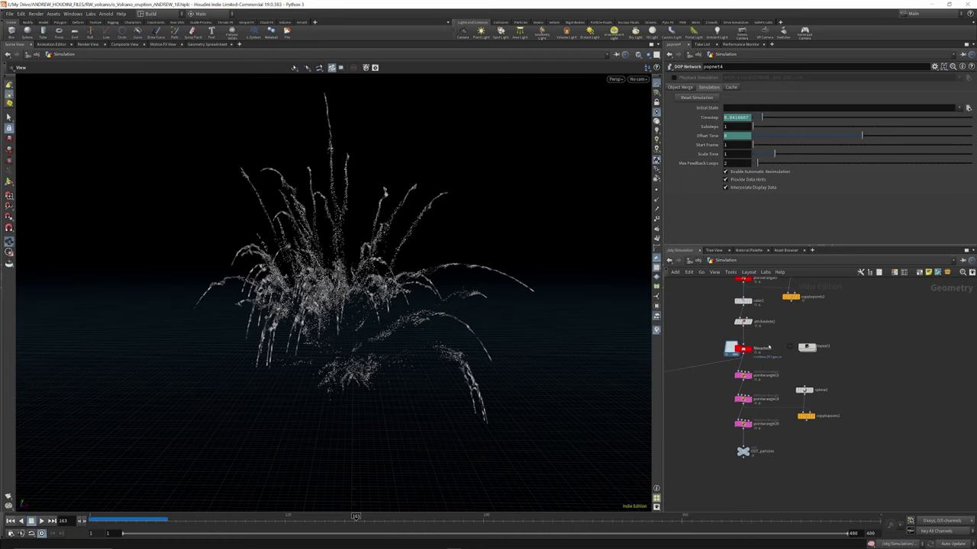
{"action": "mouse_move", "coordinate": [745, 450]}
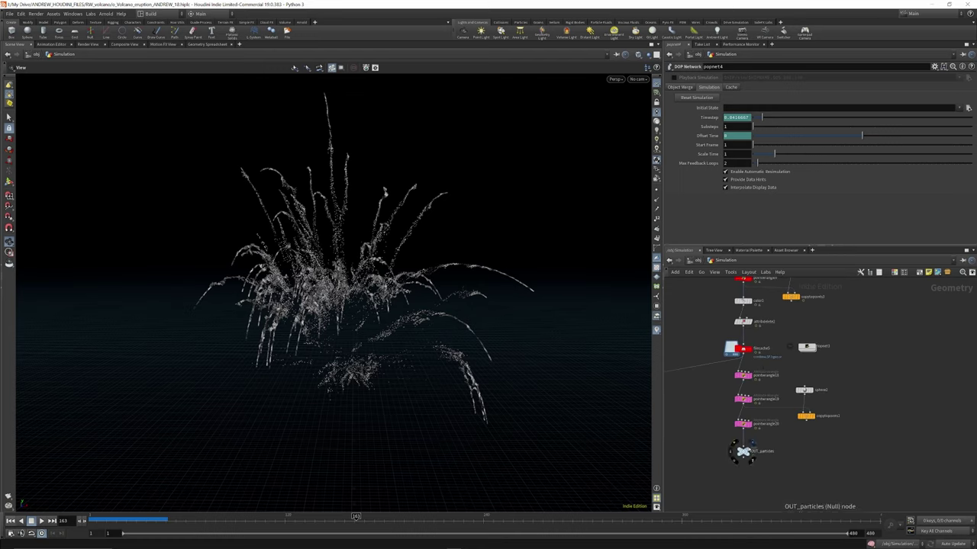
{"action": "scroll", "coordinate": [745, 450], "scroll_direction": "down", "scroll_amount": 5}
{"action": "scroll", "coordinate": [762, 381], "scroll_direction": "up", "scroll_amount": 3}
{"action": "scroll", "coordinate": [797, 339], "scroll_direction": "down", "scroll_amount": 3}
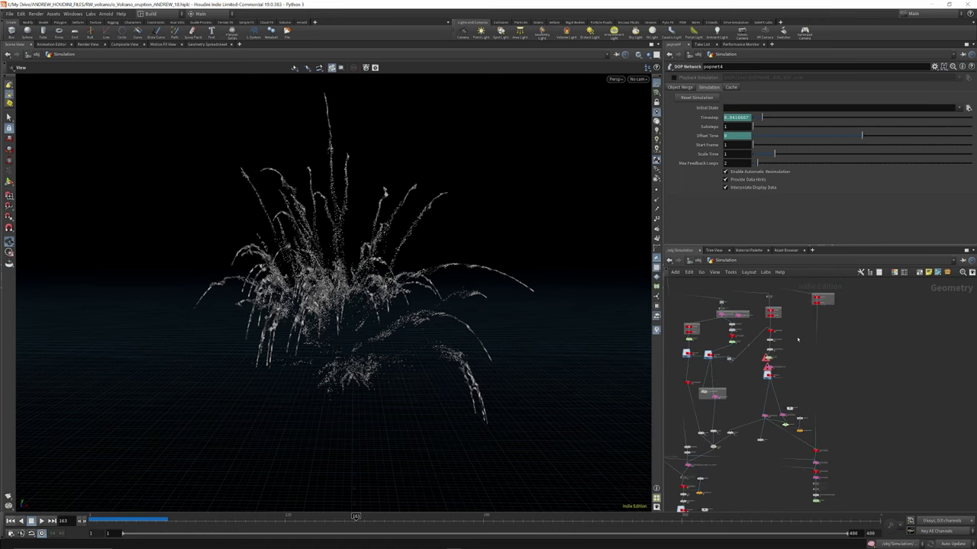
{"action": "scroll", "coordinate": [797, 339], "scroll_direction": "up", "scroll_amount": 4}
{"action": "scroll", "coordinate": [778, 359], "scroll_direction": "down", "scroll_amount": 4}
Display filecache3, below pointwrangle6_colour, and inspect its cached particles in the viewport.
{"action": "scroll", "coordinate": [757, 379], "scroll_direction": "up", "scroll_amount": 4}
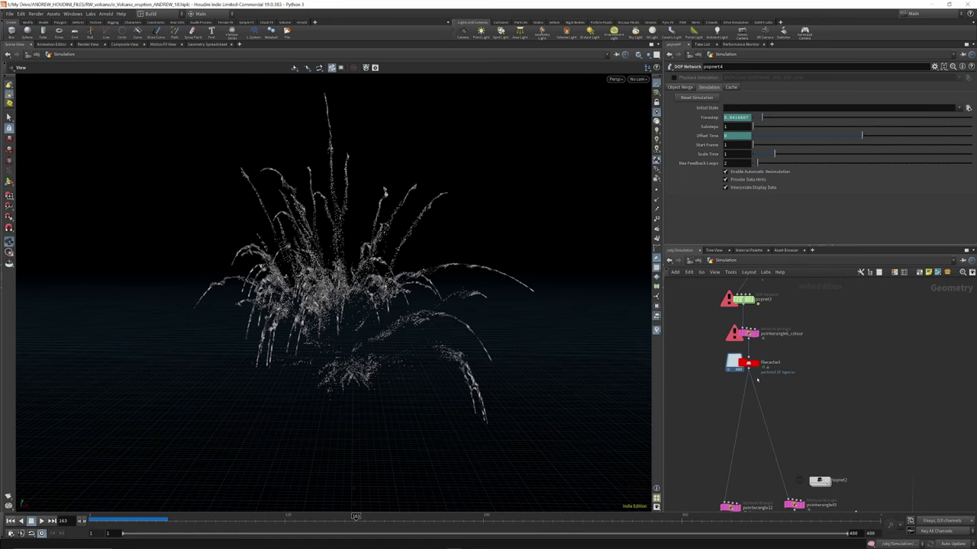
{"action": "scroll", "coordinate": [757, 379], "scroll_direction": "down", "scroll_amount": 4}
{"action": "scroll", "coordinate": [761, 351], "scroll_direction": "up", "scroll_amount": 3}
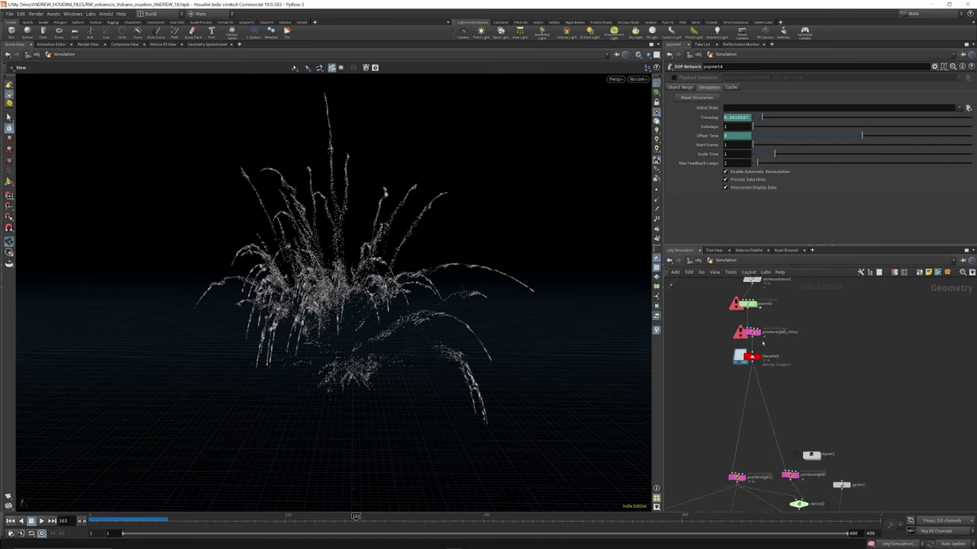
{"action": "scroll", "coordinate": [761, 343], "scroll_direction": "down", "scroll_amount": 3}
{"action": "scroll", "coordinate": [755, 335], "scroll_direction": "up", "scroll_amount": 4}
{"action": "left_click", "coordinate": [765, 315]}
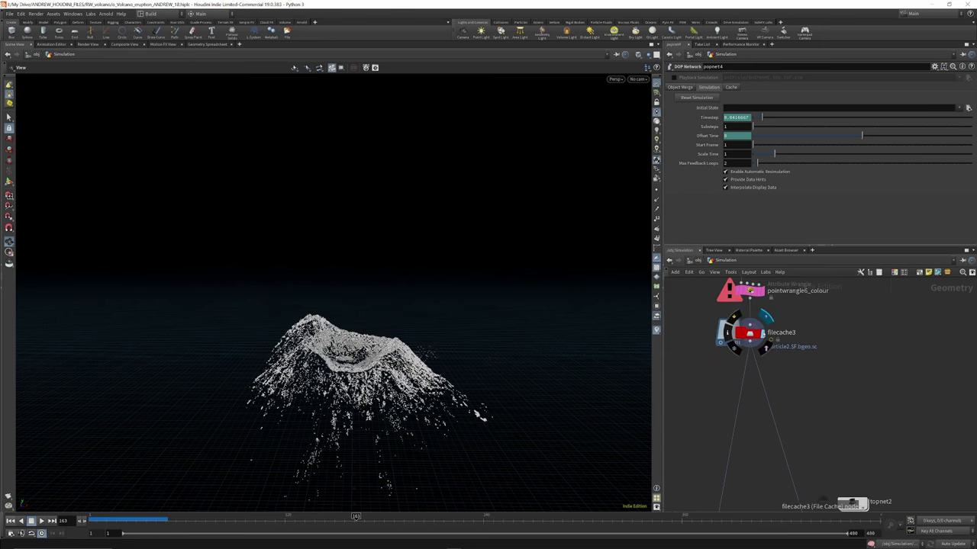
{"action": "left_click_drag", "start_coordinate": [346, 354], "coordinate": [348, 340]}
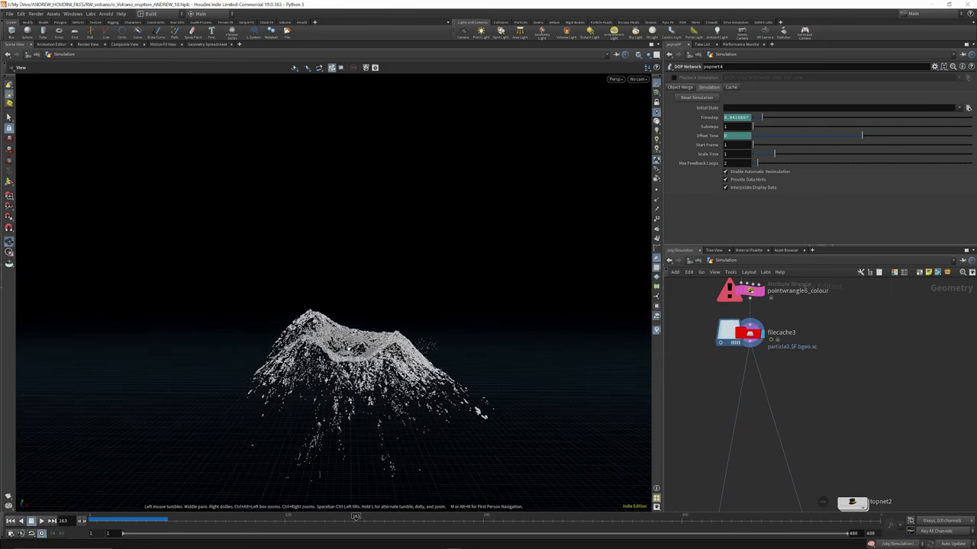
Select pointwrangle12, examine its Cd code for grey and age-based darkening, and display its result.
{"action": "scroll", "coordinate": [794, 301], "scroll_direction": "down", "scroll_amount": 5}
{"action": "scroll", "coordinate": [813, 396], "scroll_direction": "up", "scroll_amount": 1}
{"action": "scroll", "coordinate": [801, 397], "scroll_direction": "up", "scroll_amount": 4}
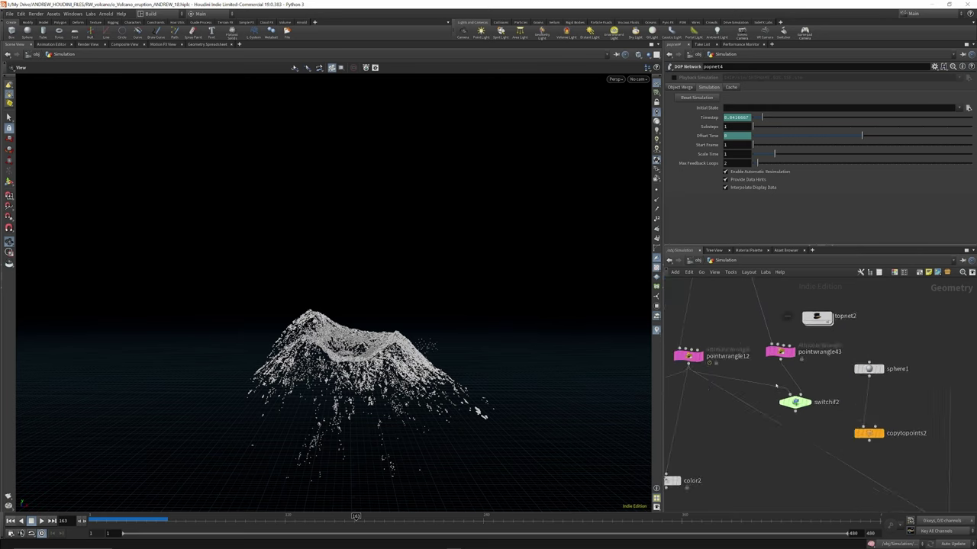
{"action": "scroll", "coordinate": [793, 393], "scroll_direction": "down", "scroll_amount": 2}
{"action": "scroll", "coordinate": [713, 351], "scroll_direction": "up", "scroll_amount": 4}
{"action": "left_click", "coordinate": [700, 348]}
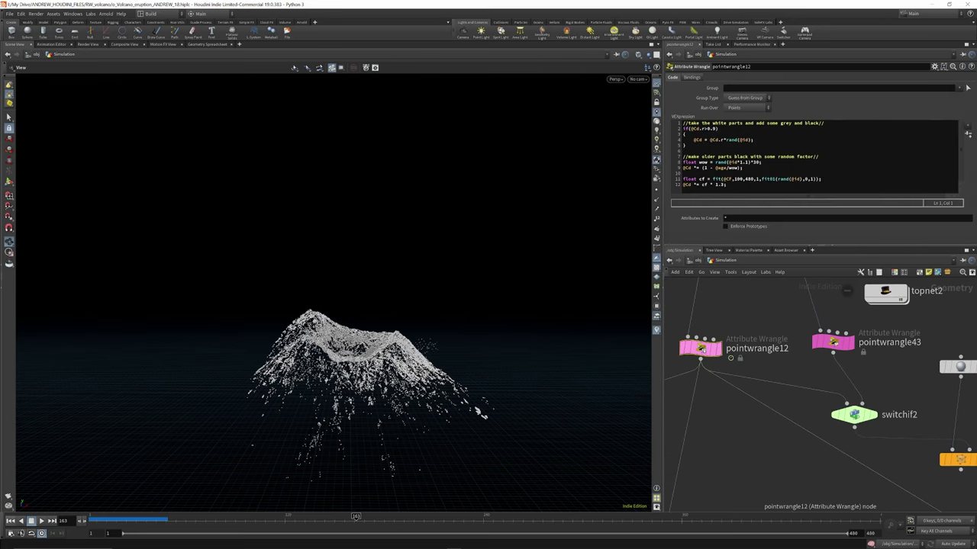
{"action": "left_click", "coordinate": [719, 348]}
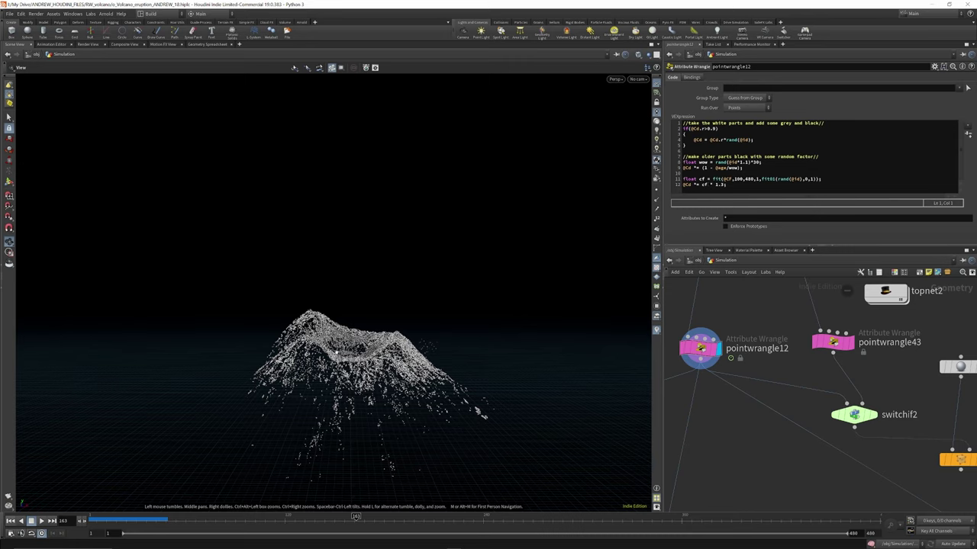
{"action": "scroll", "coordinate": [803, 397], "scroll_direction": "down", "scroll_amount": 2}
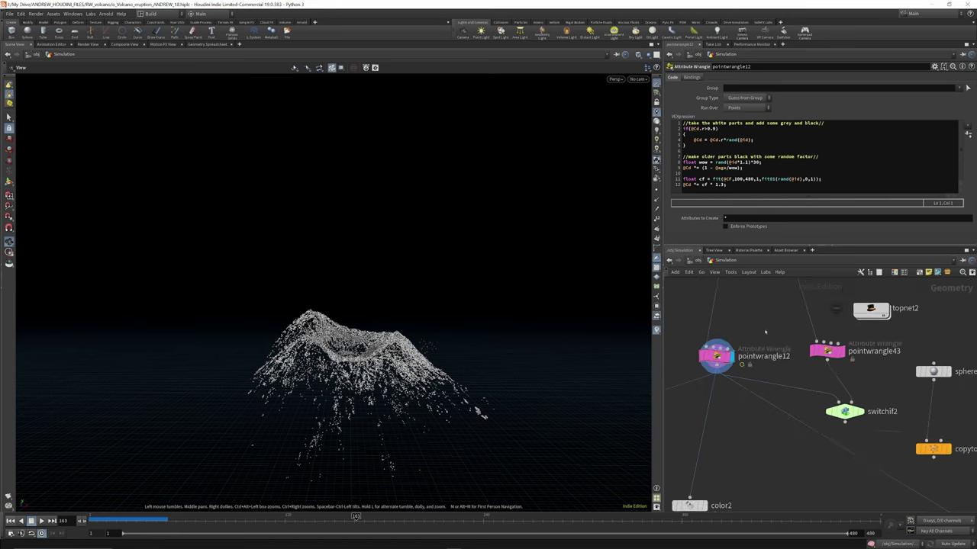
Comment out the two closing cf lines in pointwrangle12's VEX code.
{"action": "scroll", "coordinate": [770, 364], "scroll_direction": "up", "scroll_amount": 1}
{"action": "left_click", "coordinate": [683, 179]}
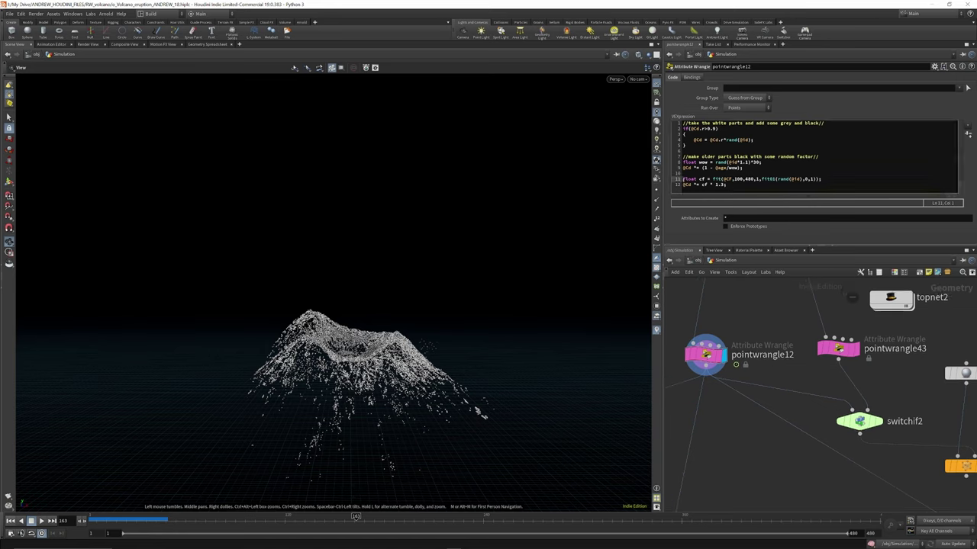
{"action": "type", "text": "//"}
{"action": "left_click", "coordinate": [684, 185]}
{"action": "type", "text": "//"}
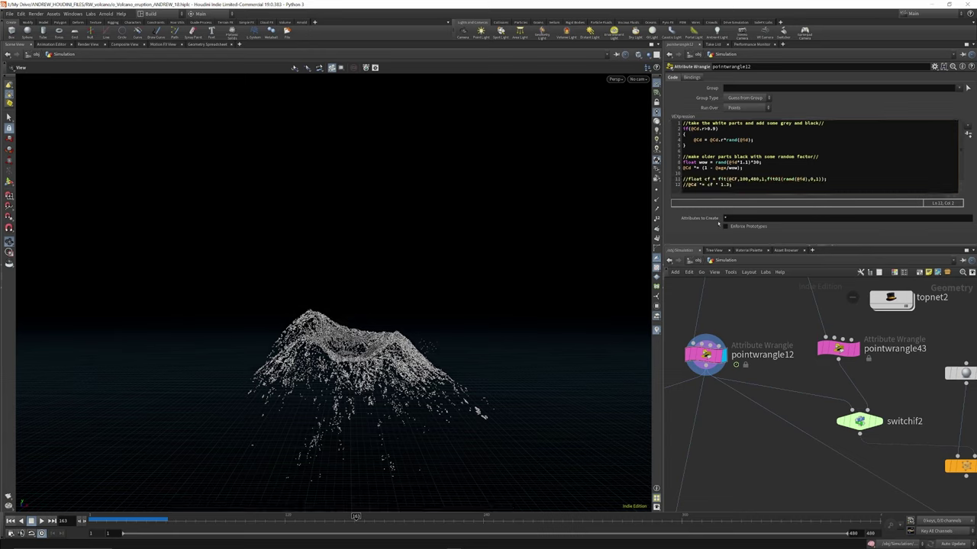
Remove the comment marks from both cf lines at the end of pointwrangle12's code.
{"action": "left_click", "coordinate": [686, 179]}
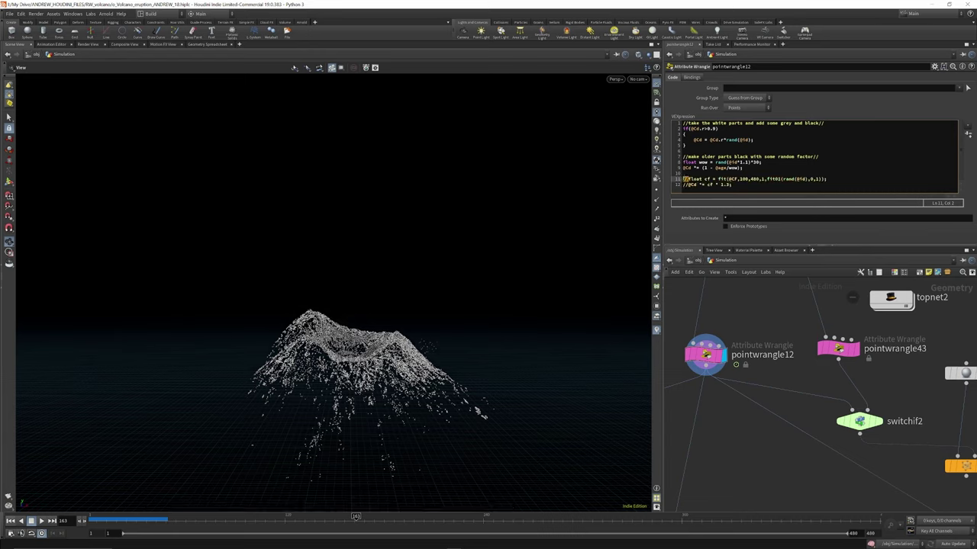
{"action": "key", "text": "BackSpace"}
{"action": "key", "text": "Delete"}
{"action": "key", "text": "Down"}
{"action": "key", "text": "Home"}
{"action": "key", "text": "Delete"}
{"action": "key", "text": "Delete"}
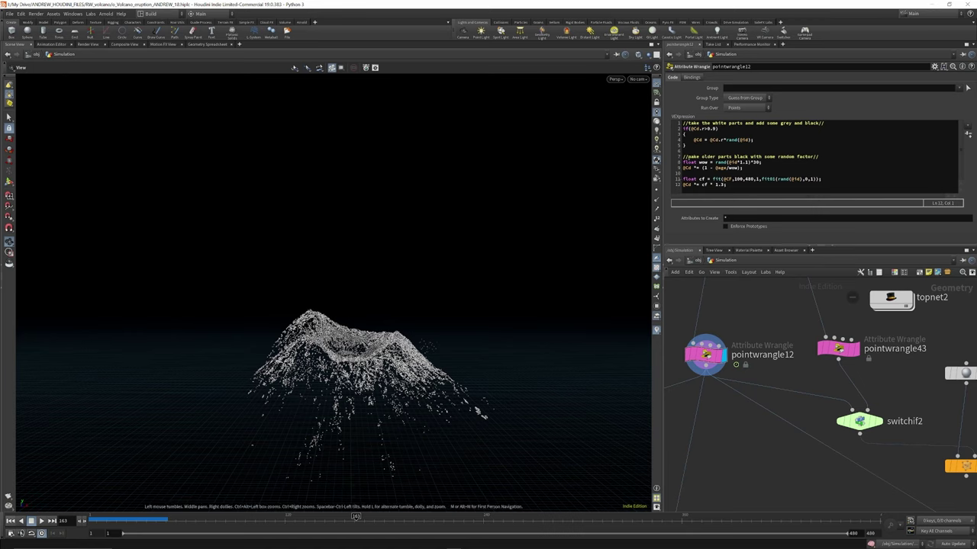
Disable the cf fit line and its Cd multiplication again in pointwrangle12 with // comment marks.
{"action": "left_click", "coordinate": [683, 180]}
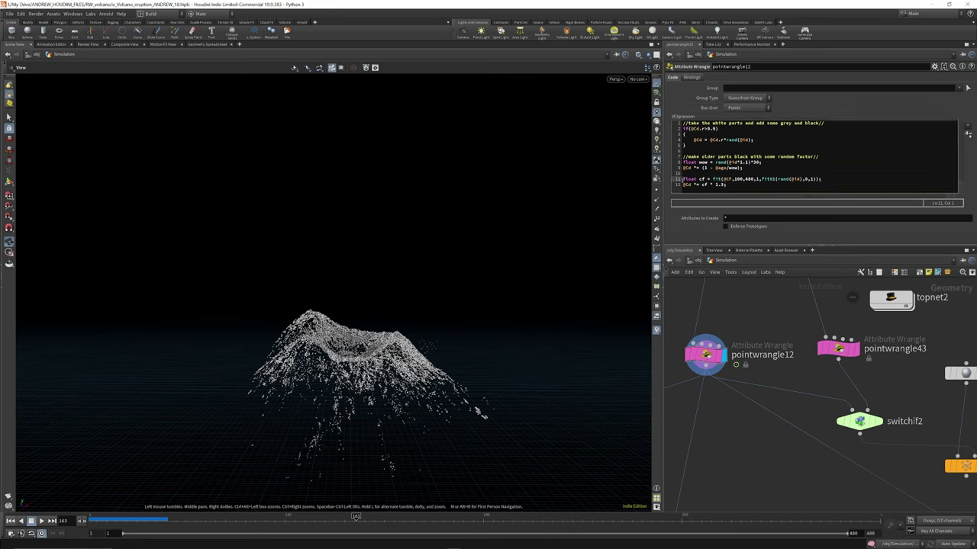
{"action": "type", "text": "//"}
{"action": "key", "text": "Down"}
{"action": "key", "text": "Home"}
{"action": "type", "text": "//"}
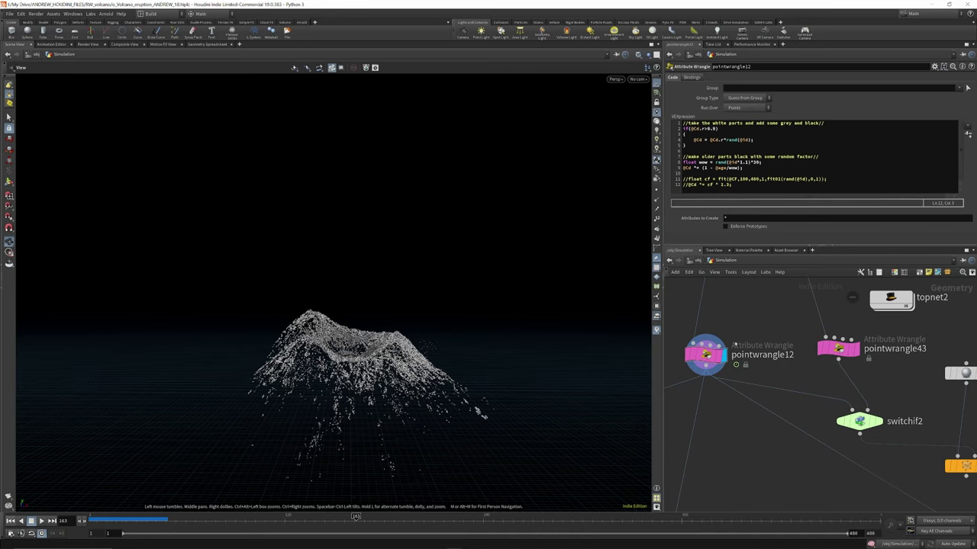
Re-enable the cf fit line and its Cd multiplication in pointwrangle12 by deleting their comment marks.
{"action": "scroll", "coordinate": [740, 337], "scroll_direction": "down", "scroll_amount": 4}
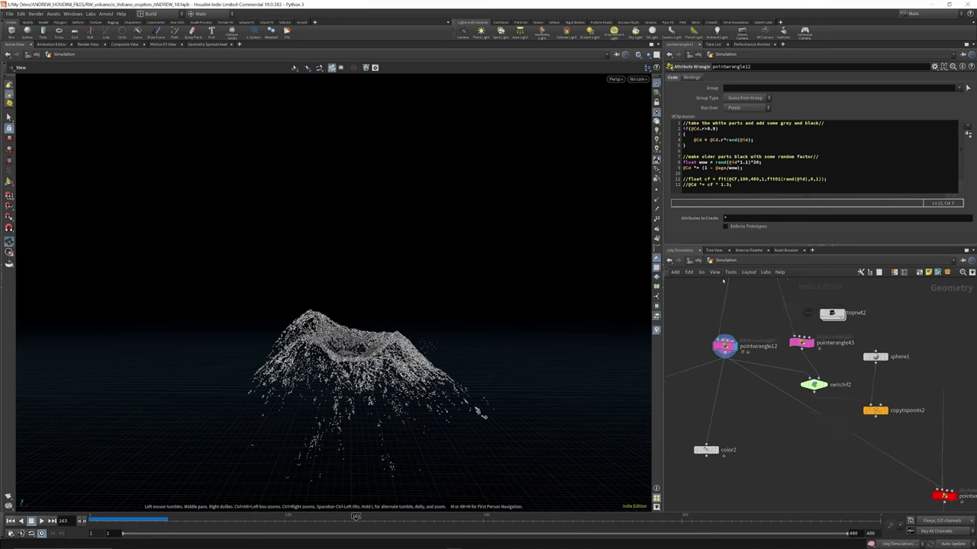
{"action": "left_click_drag", "start_coordinate": [688, 179], "coordinate": [682, 179]}
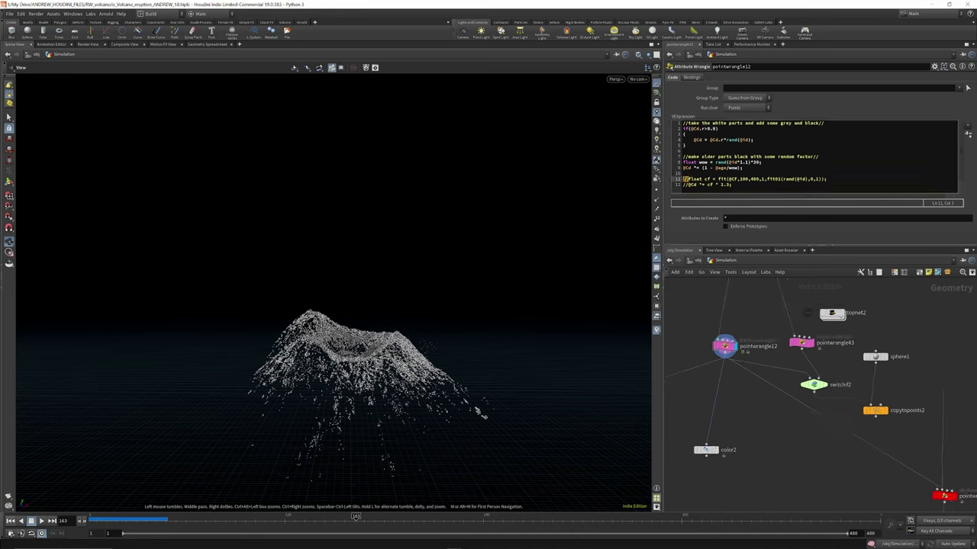
{"action": "key", "text": "Delete"}
{"action": "key", "text": "Delete"}
{"action": "key", "text": "Down"}
{"action": "key", "text": "Delete"}
{"action": "key", "text": "Delete"}
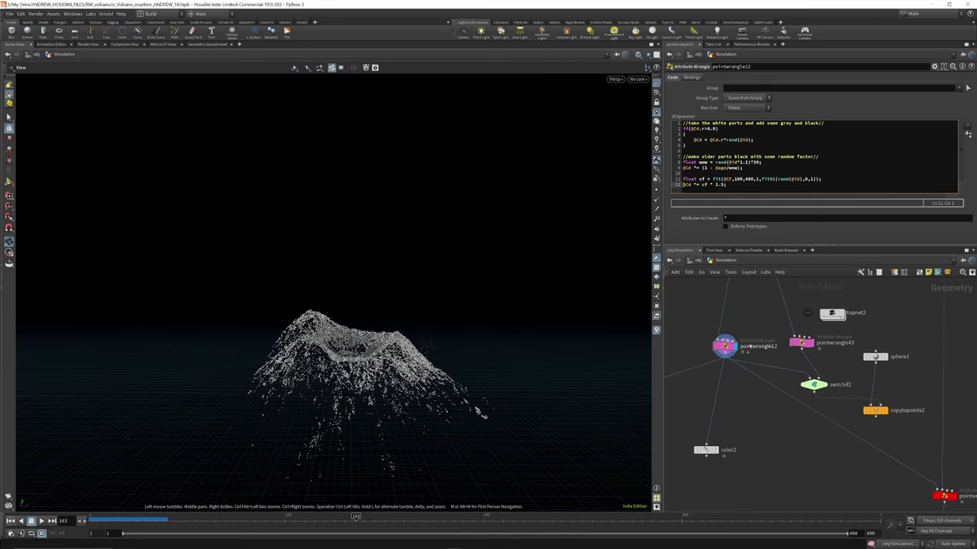
Display group14 and inspect its crater selection, and display blast23 to isolate that crater geometry.
{"action": "scroll", "coordinate": [753, 325], "scroll_direction": "down", "scroll_amount": 3}
{"action": "scroll", "coordinate": [753, 326], "scroll_direction": "down", "scroll_amount": 3}
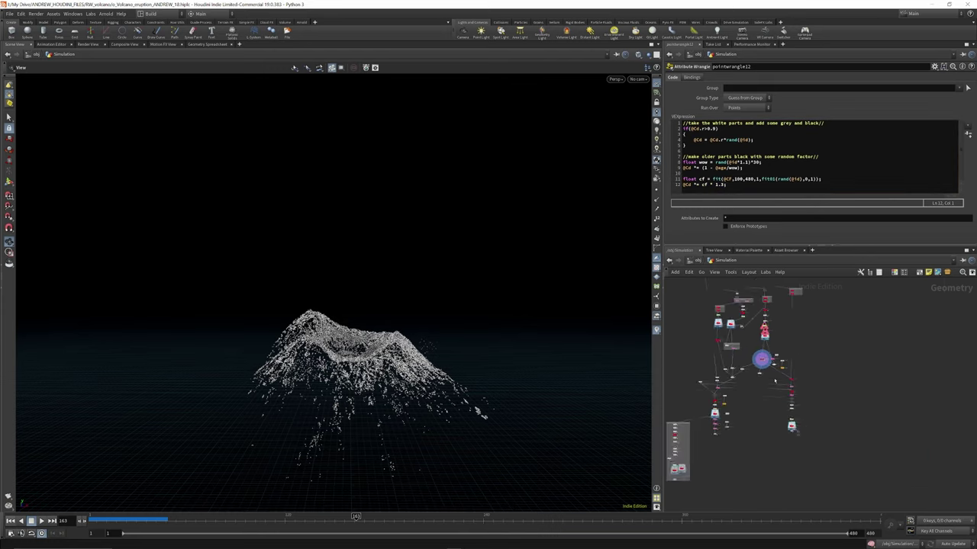
{"action": "scroll", "coordinate": [789, 307], "scroll_direction": "up", "scroll_amount": 6}
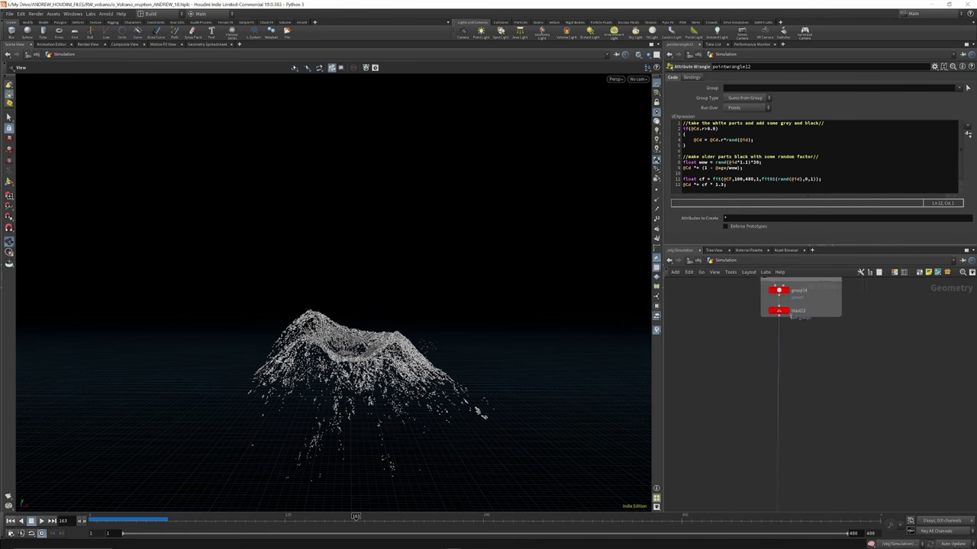
{"action": "left_click", "coordinate": [786, 291]}
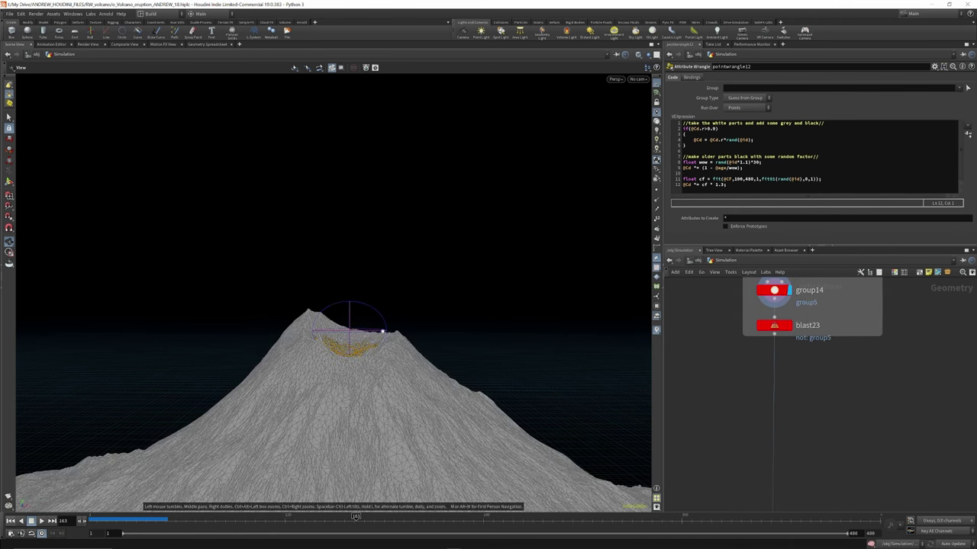
{"action": "left_click_drag", "start_coordinate": [347, 293], "coordinate": [346, 327]}
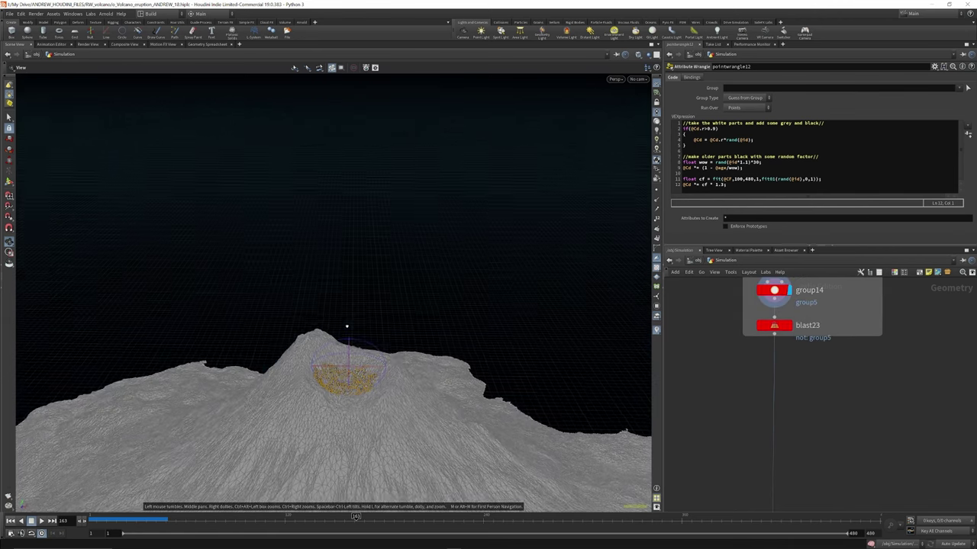
{"action": "left_click", "coordinate": [788, 327]}
Display and select pointwrangle13, and examine its point-removal code and the particles around the crater.
{"action": "scroll", "coordinate": [782, 325], "scroll_direction": "down", "scroll_amount": 8}
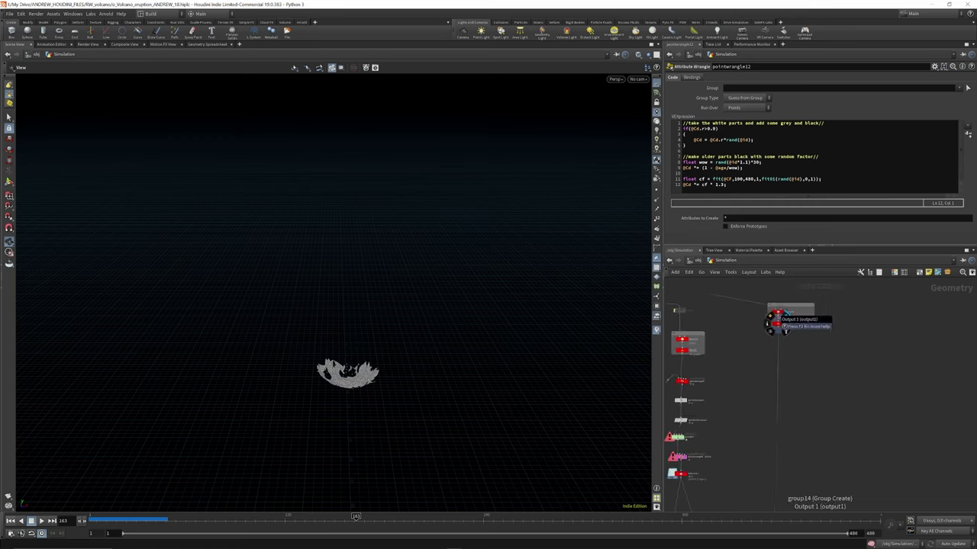
{"action": "scroll", "coordinate": [775, 457], "scroll_direction": "up", "scroll_amount": 8}
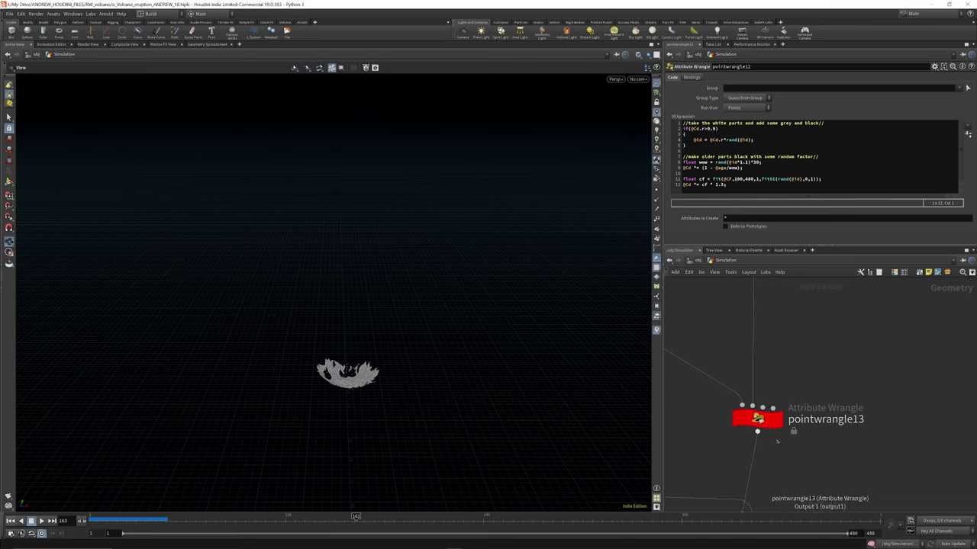
{"action": "left_click", "coordinate": [779, 420]}
{"action": "left_click", "coordinate": [763, 424]}
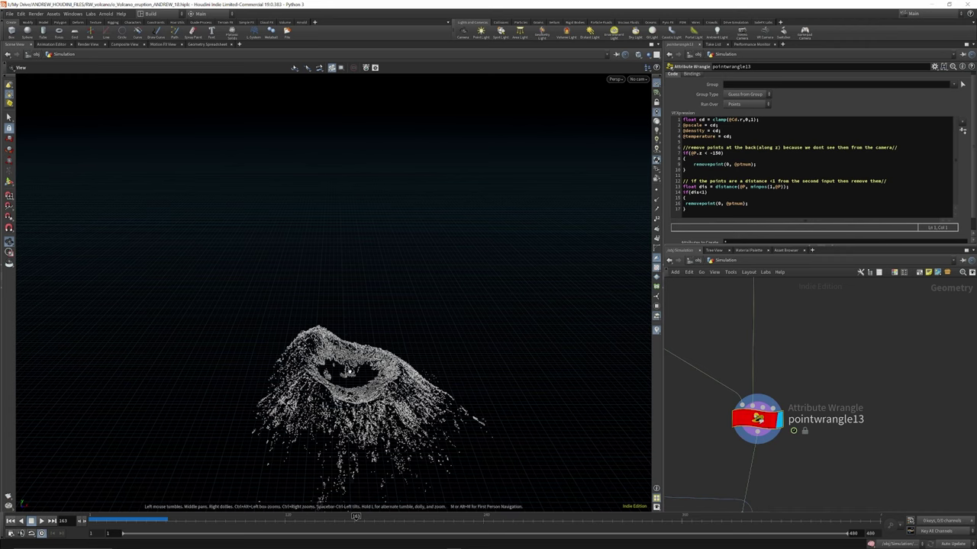
{"action": "left_click_drag", "start_coordinate": [380, 359], "coordinate": [362, 392]}
{"action": "scroll", "coordinate": [361, 391], "scroll_direction": "up", "scroll_amount": 5}
{"action": "scroll", "coordinate": [360, 389], "scroll_direction": "up", "scroll_amount": 1}
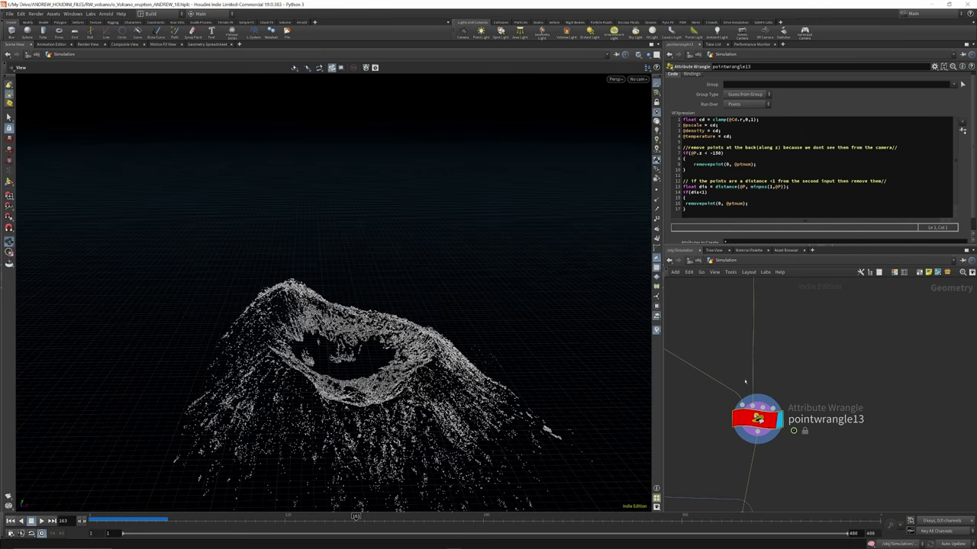
Inspect pointwrangle13's particles from behind, above and the front to examine the removal of points along z.
{"action": "scroll", "coordinate": [754, 371], "scroll_direction": "down", "scroll_amount": 1}
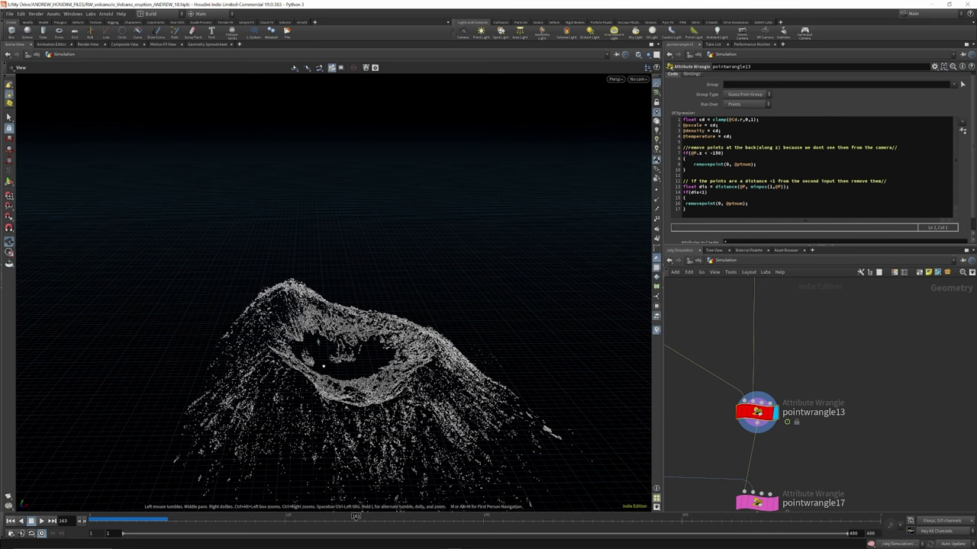
{"action": "left_click_drag", "start_coordinate": [322, 364], "coordinate": [589, 397]}
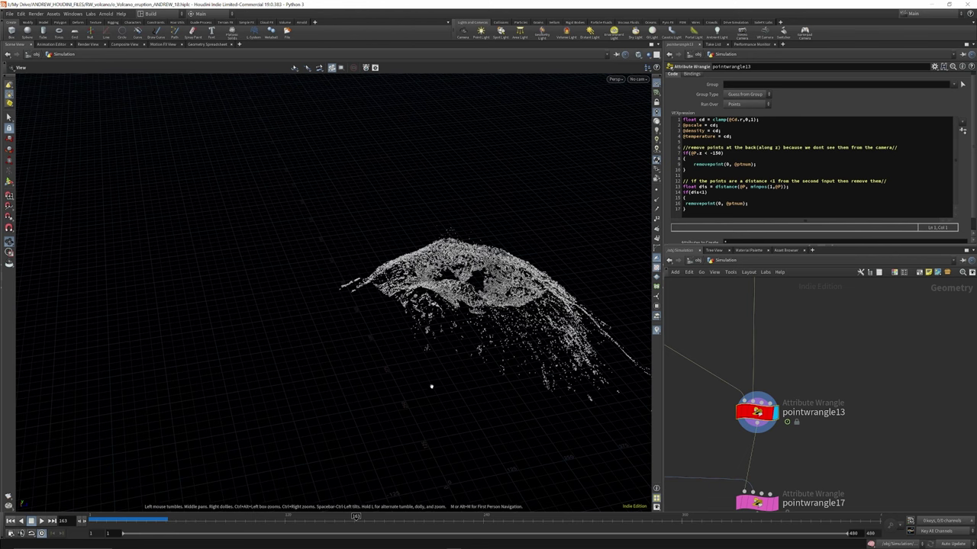
{"action": "left_click_drag", "start_coordinate": [509, 309], "coordinate": [457, 408]}
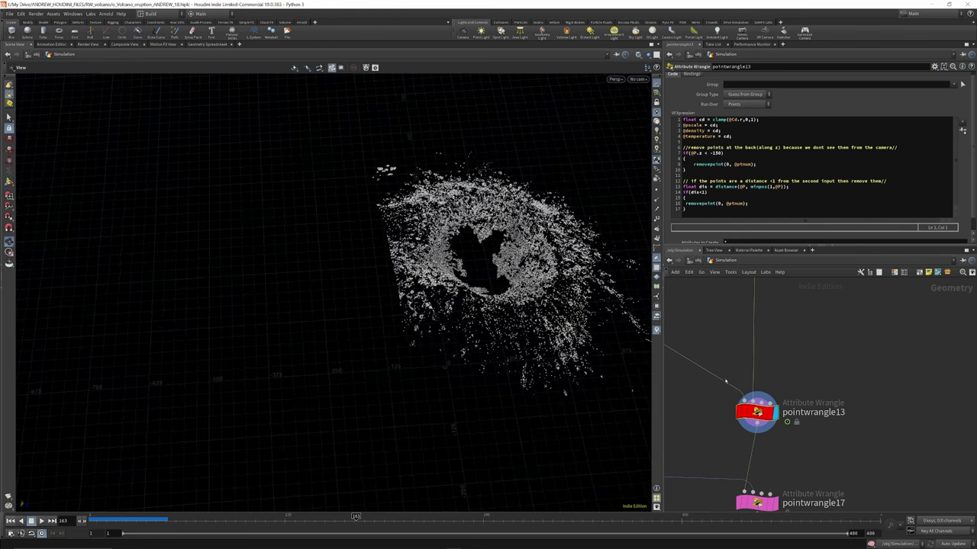
{"action": "left_click_drag", "start_coordinate": [546, 286], "coordinate": [503, 217]}
{"action": "left_click_drag", "start_coordinate": [338, 331], "coordinate": [540, 333]}
{"action": "right_click_drag", "start_coordinate": [330, 333], "coordinate": [492, 344]}
{"action": "left_click_drag", "start_coordinate": [492, 344], "coordinate": [446, 306]}
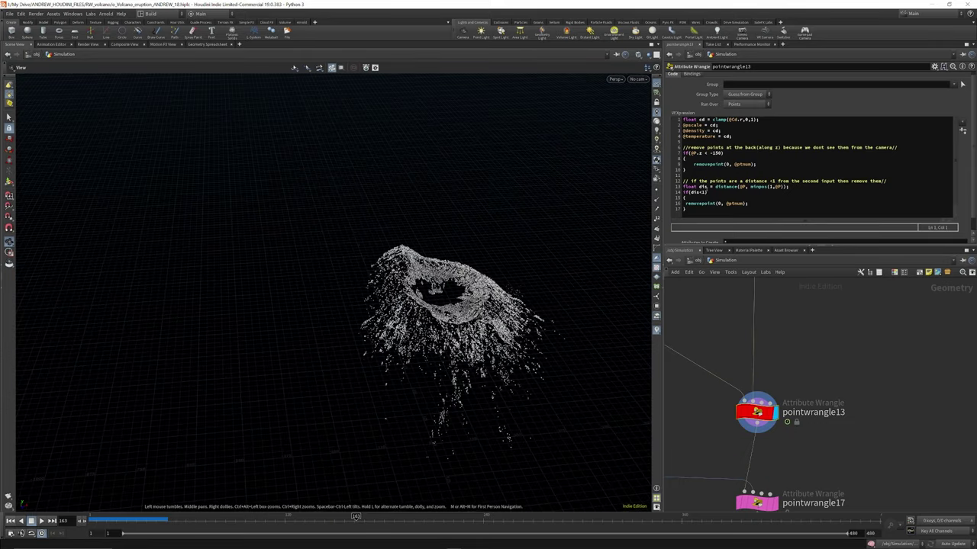
Try commenting out the distance-based point removal block in pointwrangle13's code, and undo the edit.
{"action": "left_click", "coordinate": [683, 188]}
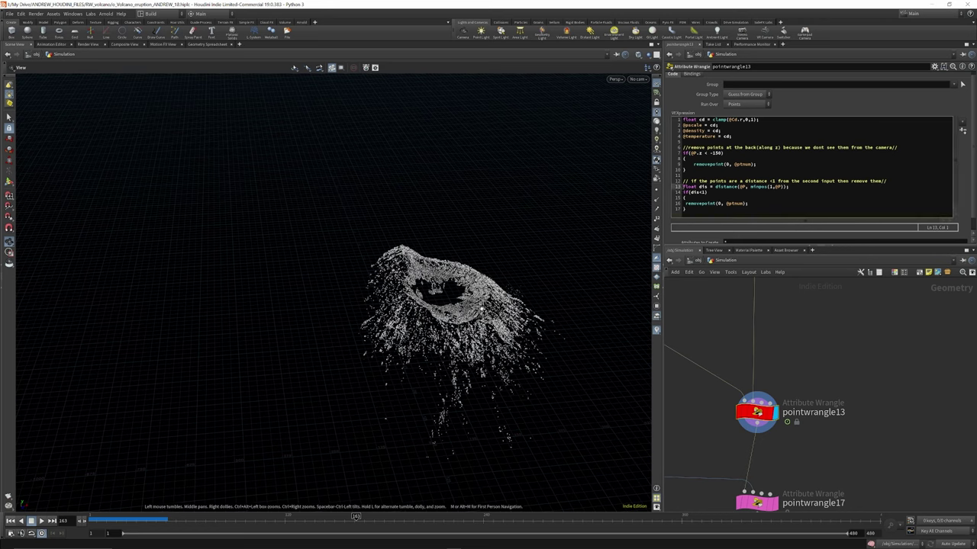
{"action": "type", "text": "//"}
{"action": "left_click", "coordinate": [683, 193]}
{"action": "type", "text": "//"}
{"action": "left_click", "coordinate": [683, 199]}
{"action": "type", "text": "//"}
{"action": "left_click", "coordinate": [684, 204]}
{"action": "type", "text": "/"}
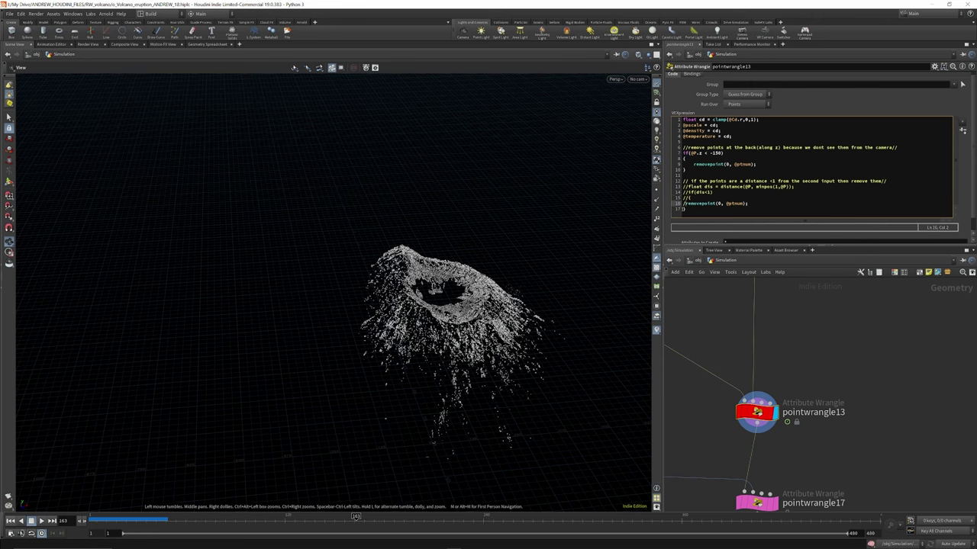
{"action": "key", "text": "Down"}
{"action": "key", "text": "Home"}
{"action": "type", "text": "//"}
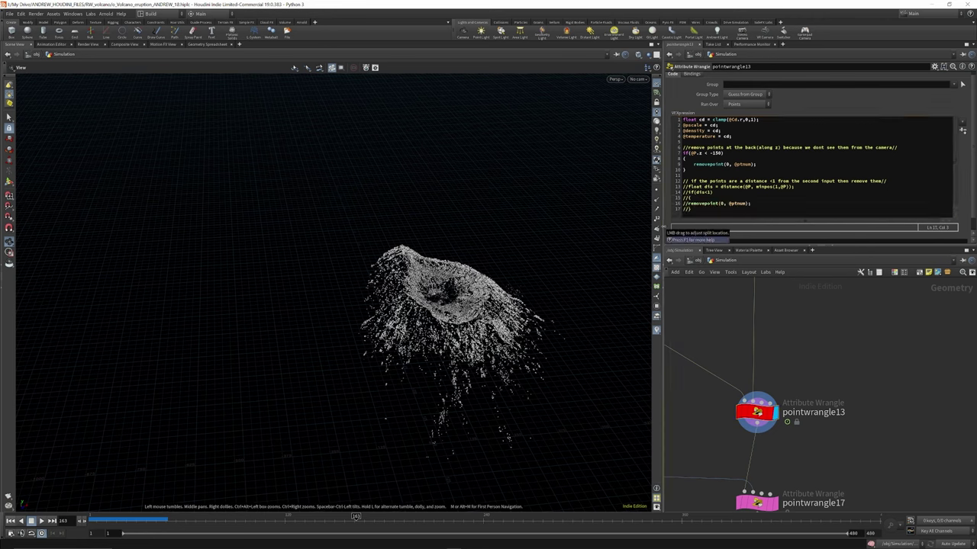
{"action": "key", "text": "ctrl+z"}
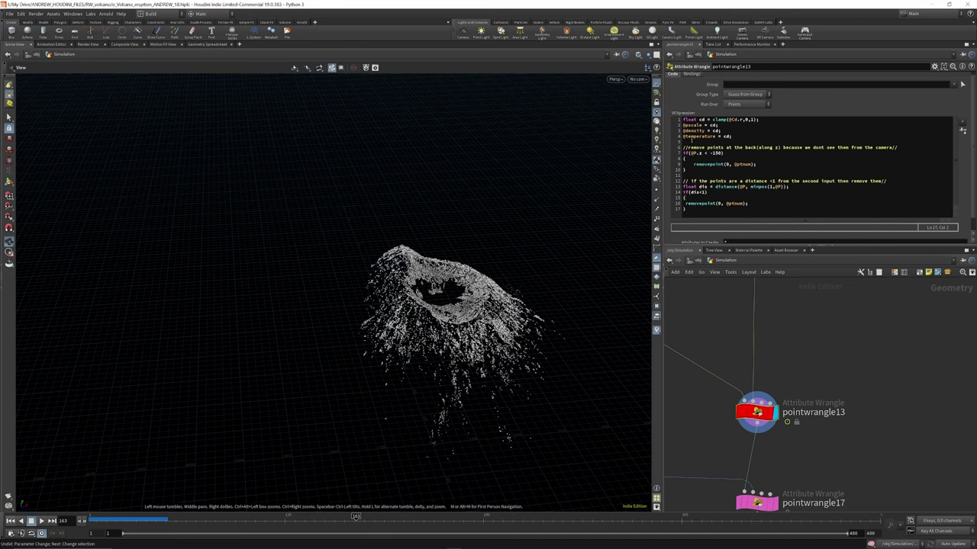
Display pointwrangle17 and examine its code for offsetting points above the second input's surface, inspecting the particles up close.
{"action": "left_click_drag", "start_coordinate": [459, 282], "coordinate": [464, 252]}
{"action": "scroll", "coordinate": [774, 339], "scroll_direction": "down", "scroll_amount": 2}
{"action": "scroll", "coordinate": [774, 339], "scroll_direction": "down", "scroll_amount": 3}
{"action": "scroll", "coordinate": [780, 407], "scroll_direction": "up", "scroll_amount": 3}
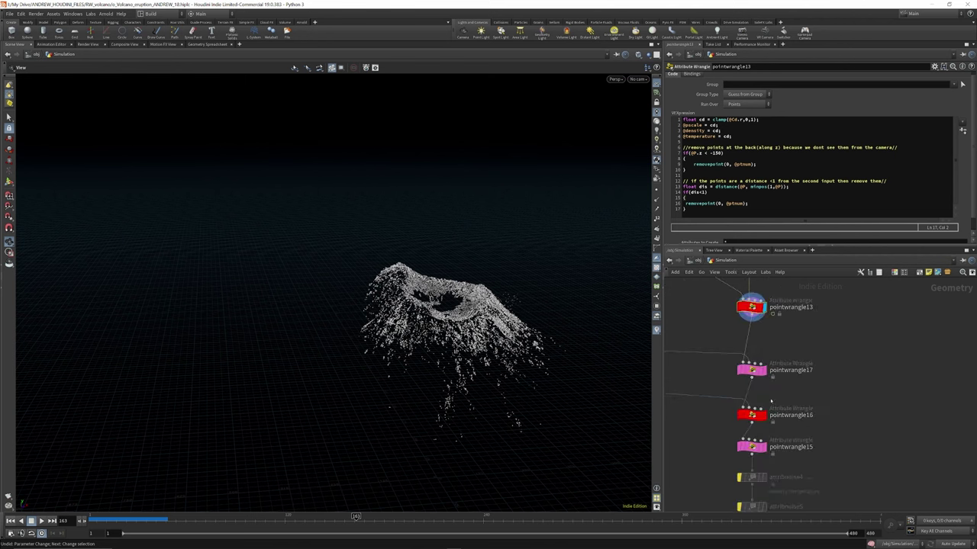
{"action": "left_click", "coordinate": [764, 373]}
{"action": "left_click", "coordinate": [763, 371]}
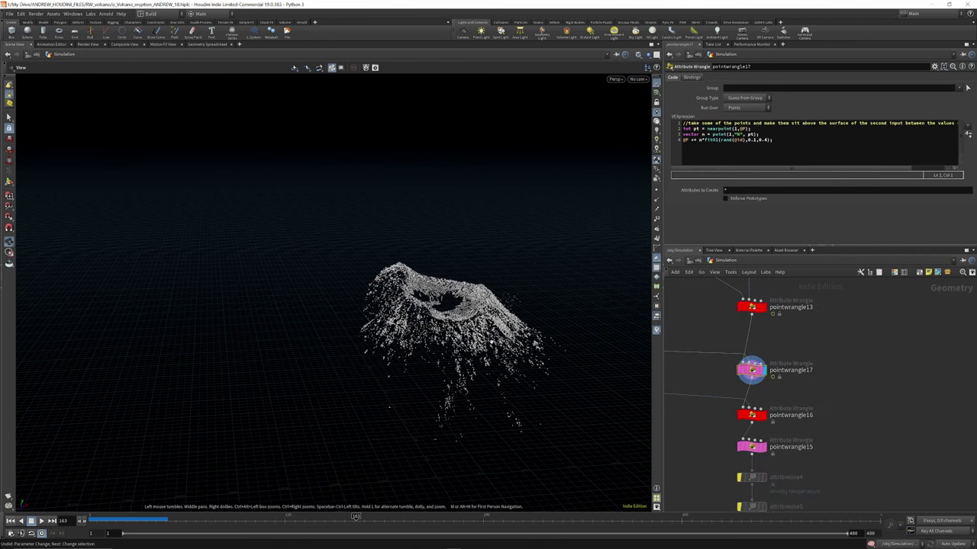
{"action": "left_click_drag", "start_coordinate": [458, 317], "coordinate": [484, 330]}
{"action": "scroll", "coordinate": [484, 334], "scroll_direction": "up", "scroll_amount": 3}
{"action": "scroll", "coordinate": [485, 334], "scroll_direction": "up", "scroll_amount": 3}
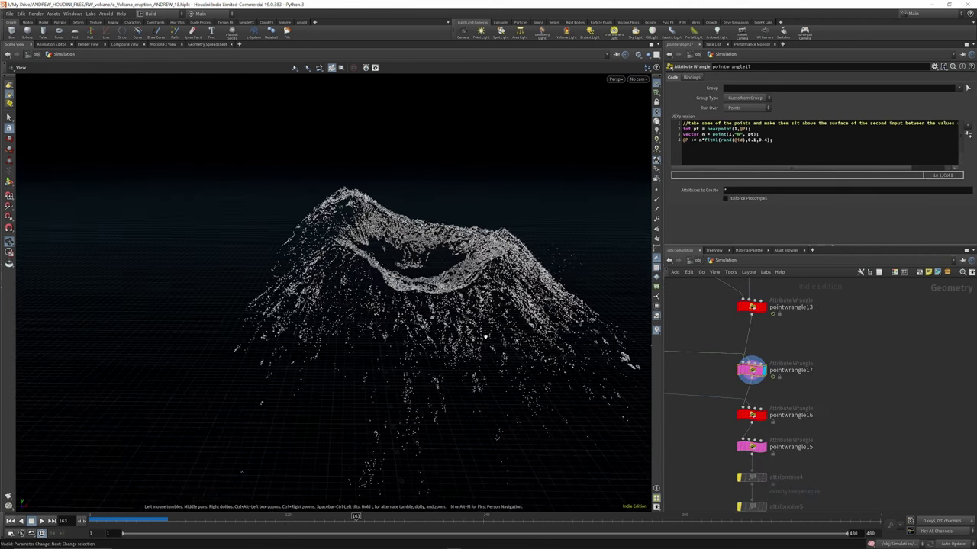
{"action": "mouse_move", "coordinate": [765, 383]}
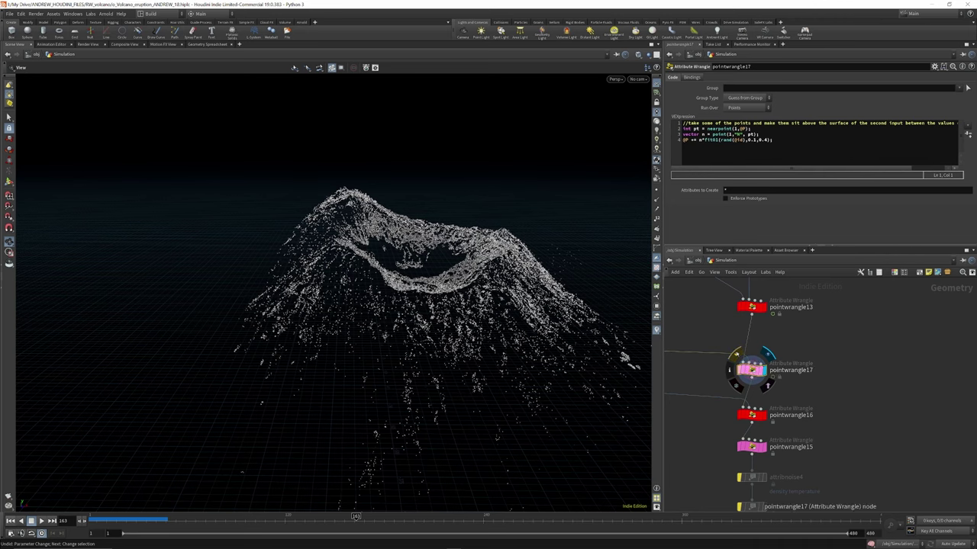
Display pointwrangle16 to examine its volume-gradient position code, and pointwrangle15 to examine its colour-based pscale code.
{"action": "scroll", "coordinate": [766, 341], "scroll_direction": "up", "scroll_amount": 2}
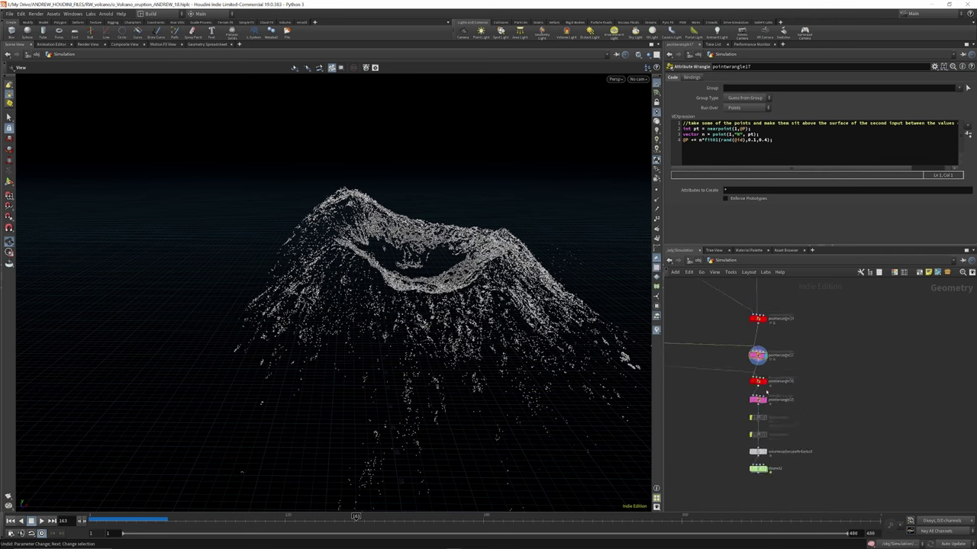
{"action": "left_click", "coordinate": [781, 358]}
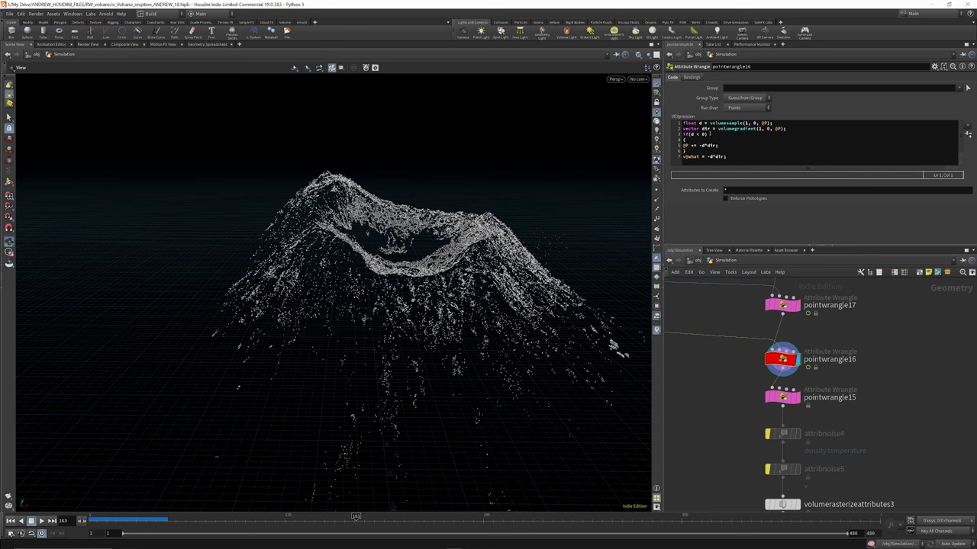
{"action": "left_click", "coordinate": [782, 398]}
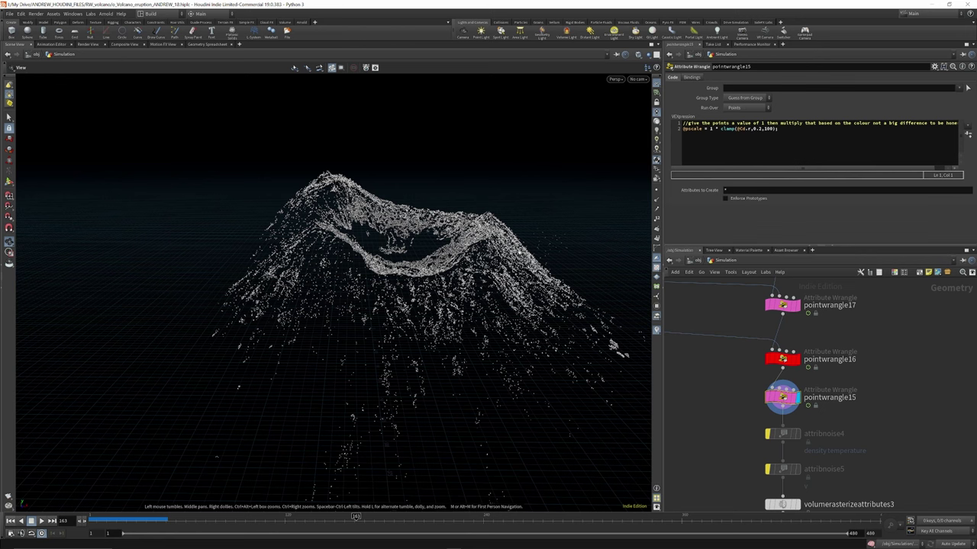
Display volumerasterizeattributes3 and examine its settings and the rasterized density volume.
{"action": "scroll", "coordinate": [754, 351], "scroll_direction": "down", "scroll_amount": 4}
{"action": "scroll", "coordinate": [772, 423], "scroll_direction": "up", "scroll_amount": 5}
{"action": "left_click", "coordinate": [782, 421]}
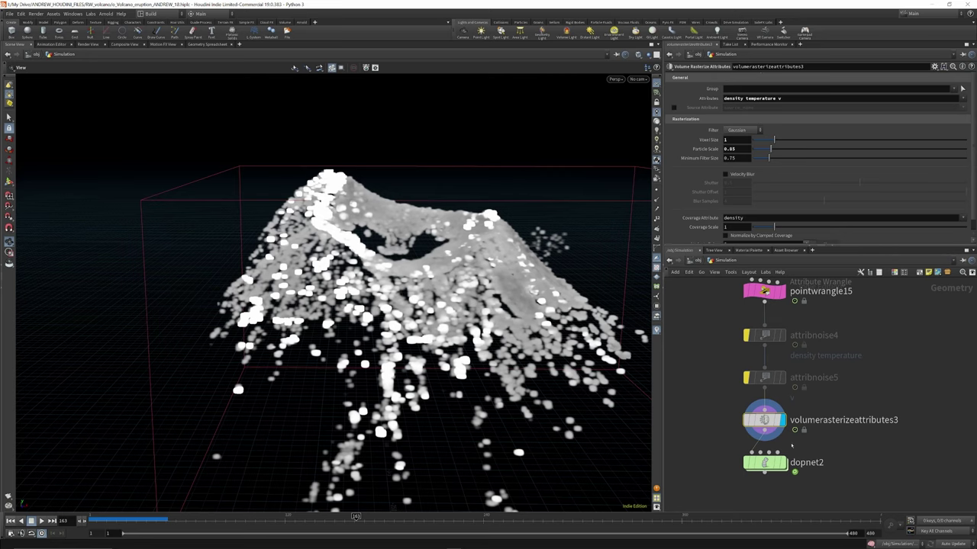
Open the dopnet2 network below volumerasterizeattributes3 to look at its smoke simulation setup.
{"action": "scroll", "coordinate": [786, 458], "scroll_direction": "down", "scroll_amount": 2}
{"action": "scroll", "coordinate": [786, 458], "scroll_direction": "up", "scroll_amount": 4}
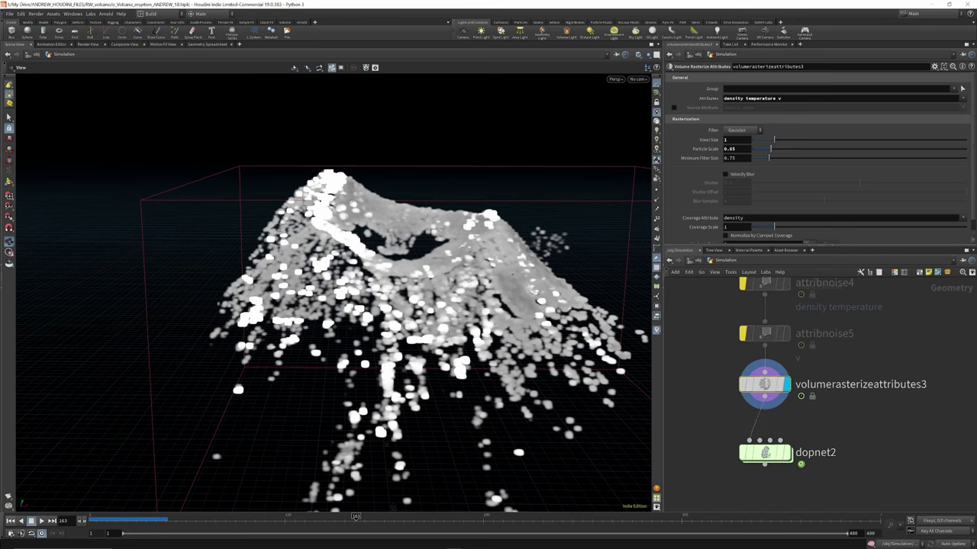
{"action": "double_click", "coordinate": [766, 452]}
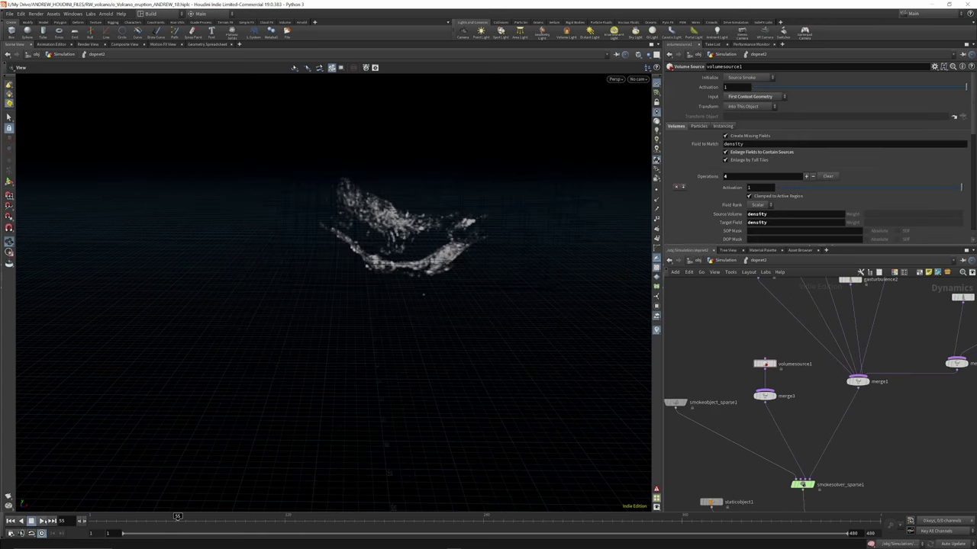
Examine the simulation settings of smokesolver_sparse1 and the source settings of volumesource1.
{"action": "left_click", "coordinate": [801, 484]}
{"action": "scroll", "coordinate": [779, 365], "scroll_direction": "down", "scroll_amount": 3}
{"action": "scroll", "coordinate": [779, 365], "scroll_direction": "up", "scroll_amount": 3}
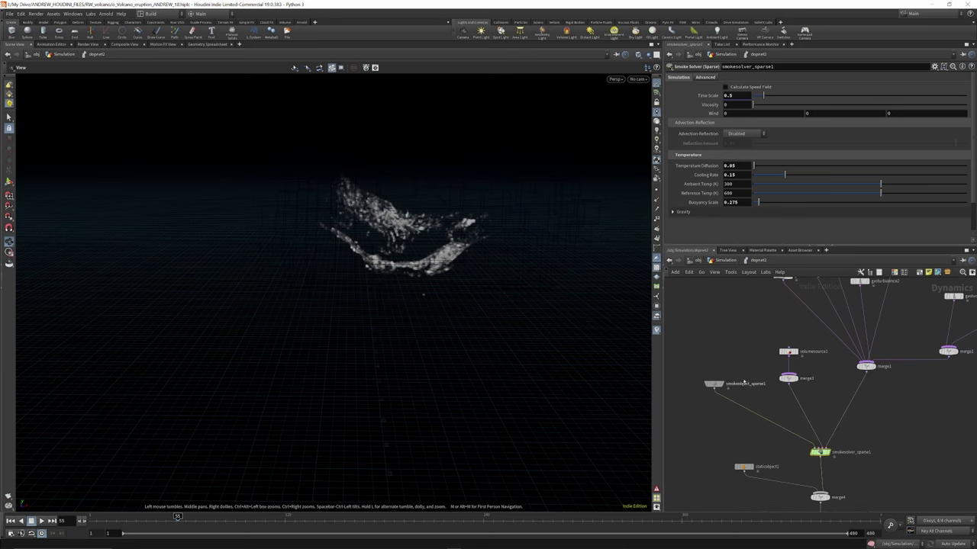
{"action": "left_click", "coordinate": [789, 351]}
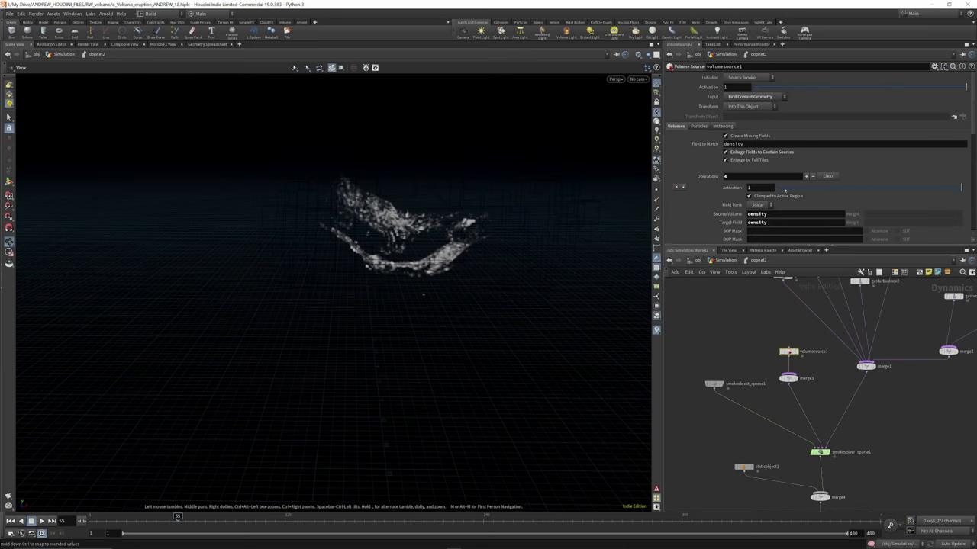
{"action": "scroll", "coordinate": [784, 190], "scroll_direction": "down", "scroll_amount": 1}
{"action": "scroll", "coordinate": [784, 190], "scroll_direction": "up", "scroll_amount": 1}
Go up to the Simulation network to check dopnet2's start frame, and reopen dopnet2 to view its node layout.
{"action": "left_click", "coordinate": [722, 262]}
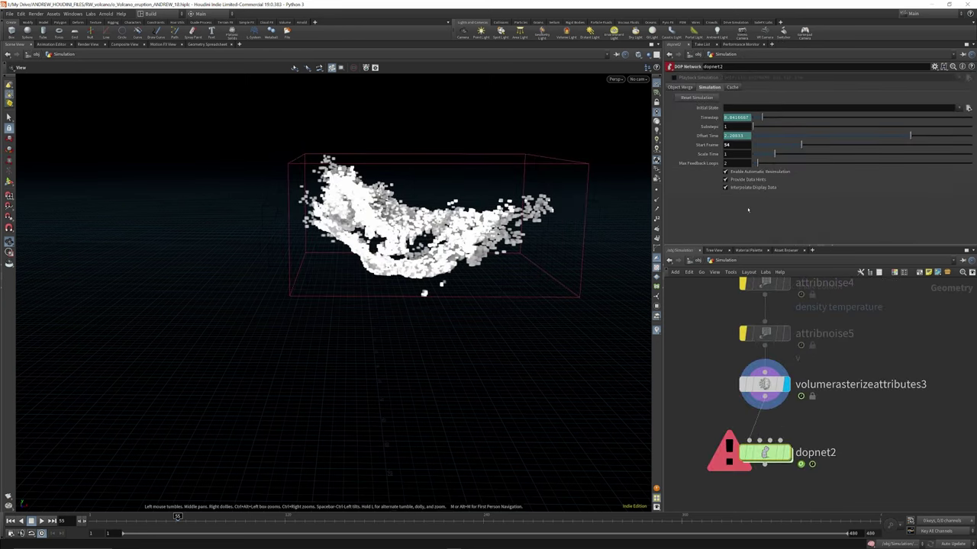
{"action": "mouse_move", "coordinate": [765, 284]}
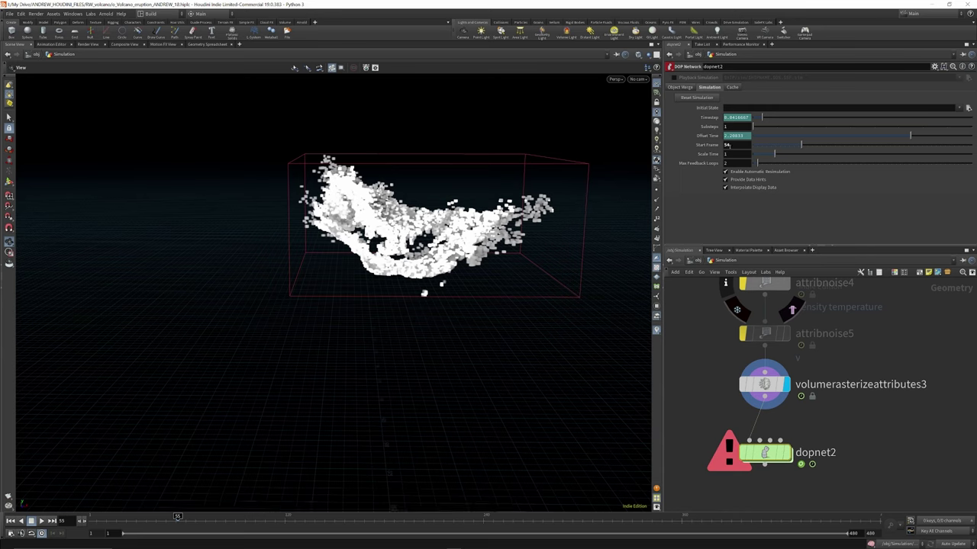
{"action": "double_click", "coordinate": [765, 453]}
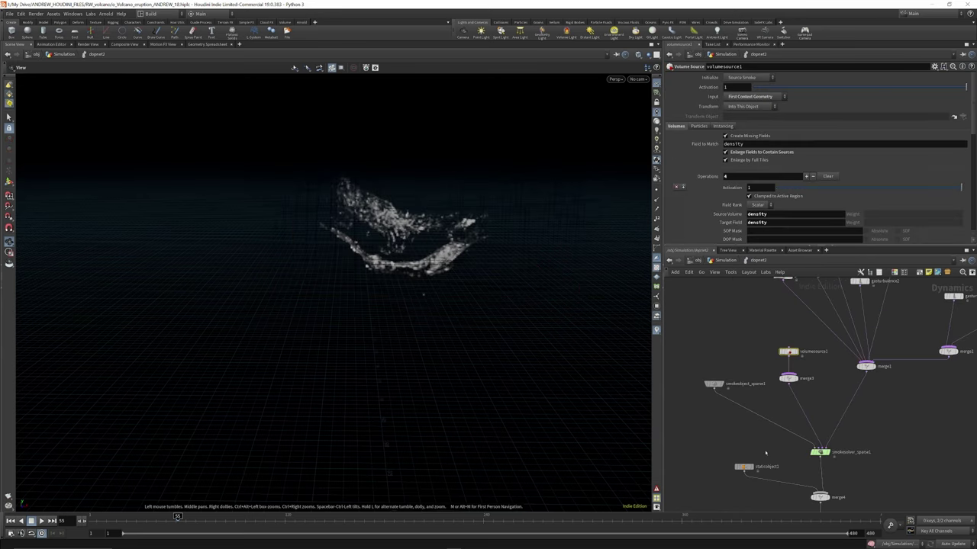
{"action": "scroll", "coordinate": [802, 424], "scroll_direction": "down", "scroll_amount": 2}
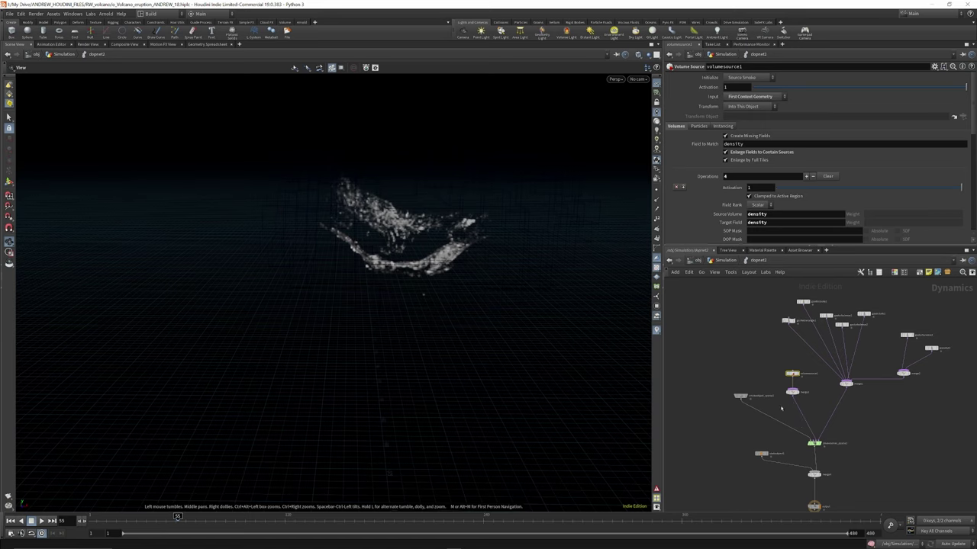
{"action": "scroll", "coordinate": [778, 405], "scroll_direction": "up", "scroll_amount": 2}
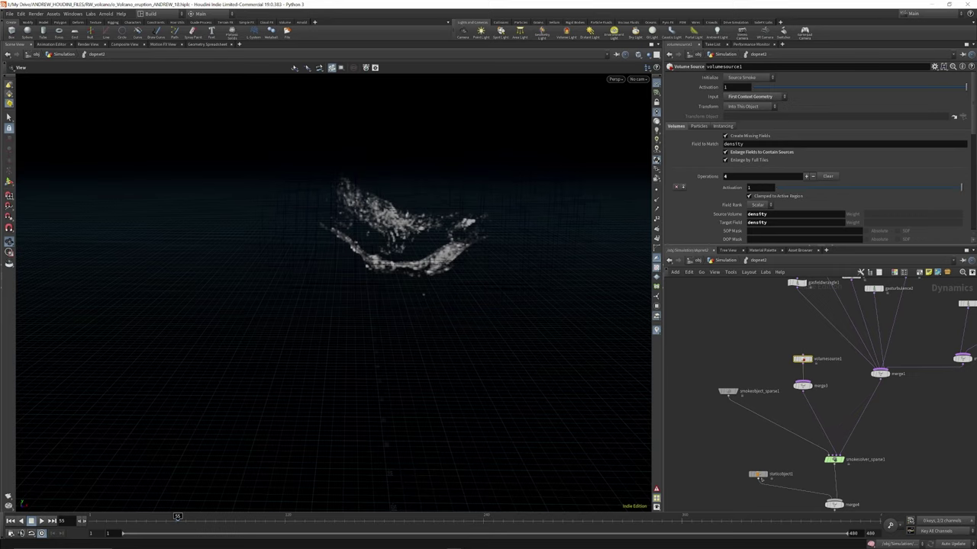
Select the gas force nodes with merge1 and merge2 and shift them farther from the smoke source branch.
{"action": "scroll", "coordinate": [761, 451], "scroll_direction": "down", "scroll_amount": 3}
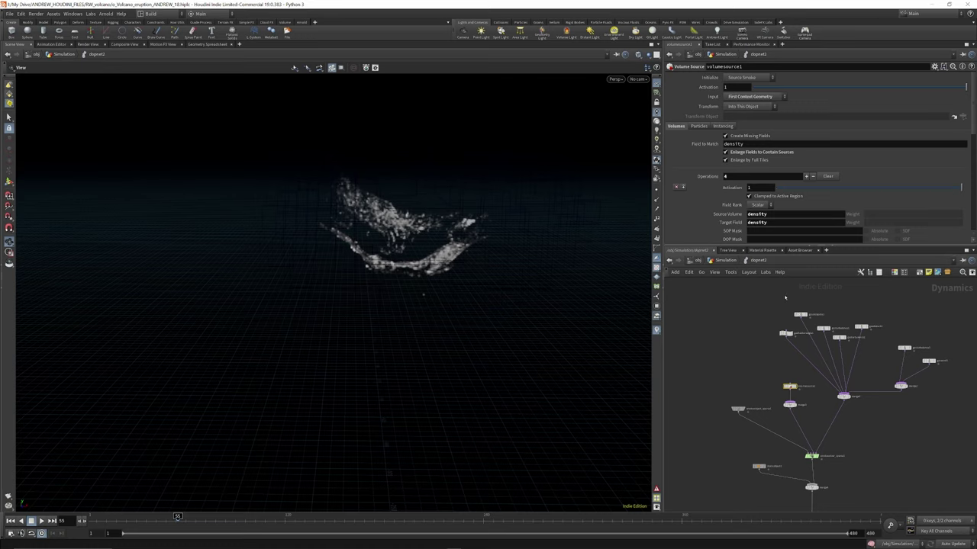
{"action": "left_click_drag", "start_coordinate": [777, 295], "coordinate": [943, 401]}
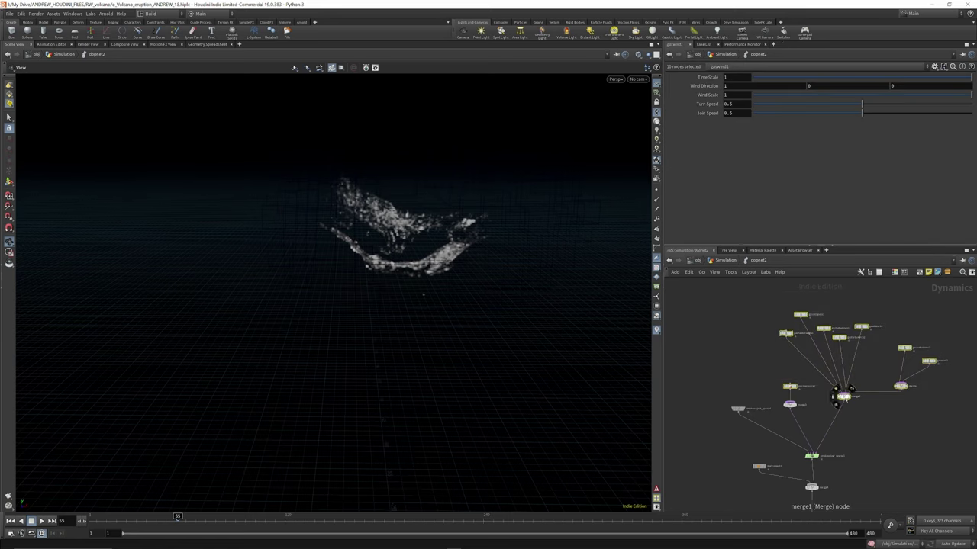
{"action": "left_click_drag", "start_coordinate": [843, 397], "coordinate": [873, 394]}
{"action": "left_click", "coordinate": [823, 397]}
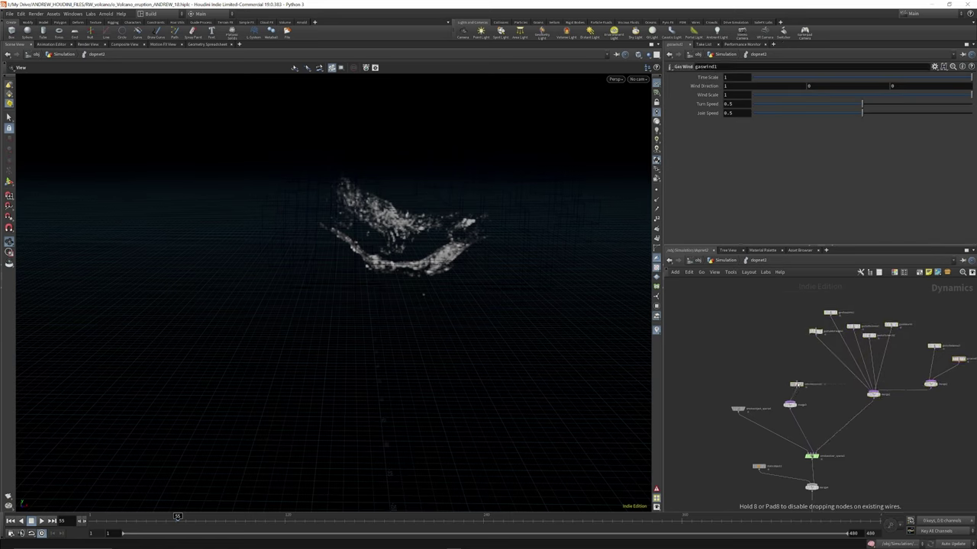
Examine gasfieldwrangle1's code for zeroing density and the temperature-controlled evaporation settings of gasdissipate1.
{"action": "scroll", "coordinate": [865, 333], "scroll_direction": "up", "scroll_amount": 2}
{"action": "scroll", "coordinate": [807, 330], "scroll_direction": "up", "scroll_amount": 5}
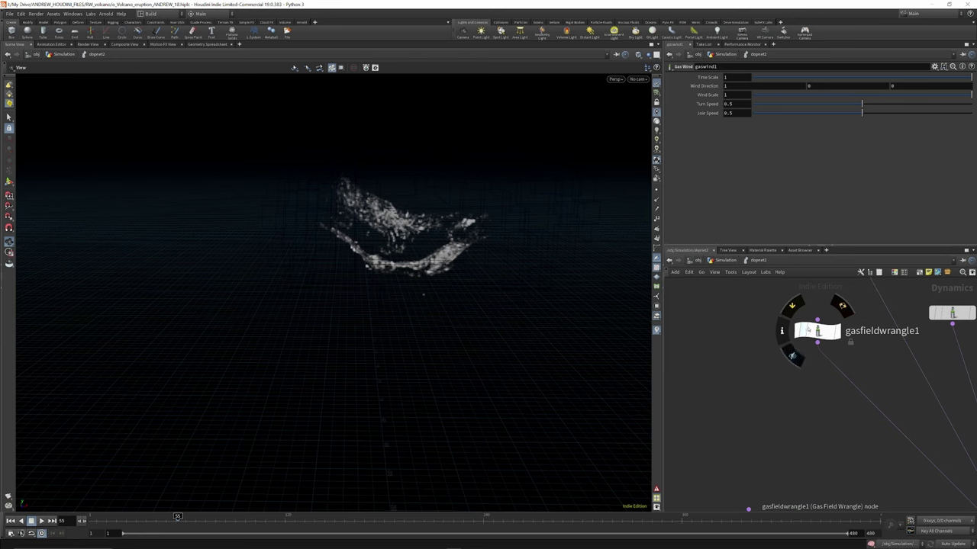
{"action": "left_click", "coordinate": [813, 328]}
{"action": "scroll", "coordinate": [809, 321], "scroll_direction": "down", "scroll_amount": 5}
{"action": "scroll", "coordinate": [806, 309], "scroll_direction": "up", "scroll_amount": 3}
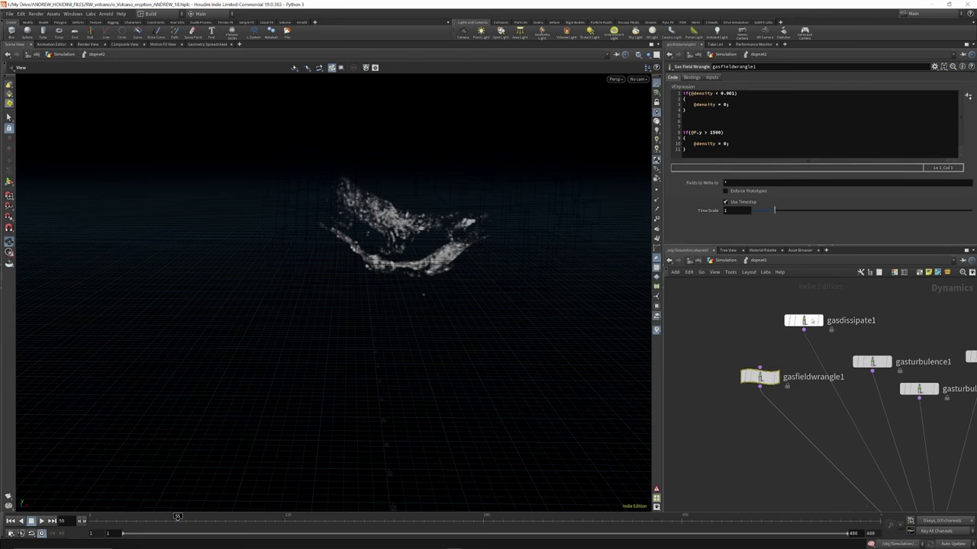
{"action": "left_click", "coordinate": [800, 321]}
{"action": "scroll", "coordinate": [855, 369], "scroll_direction": "down", "scroll_amount": 2}
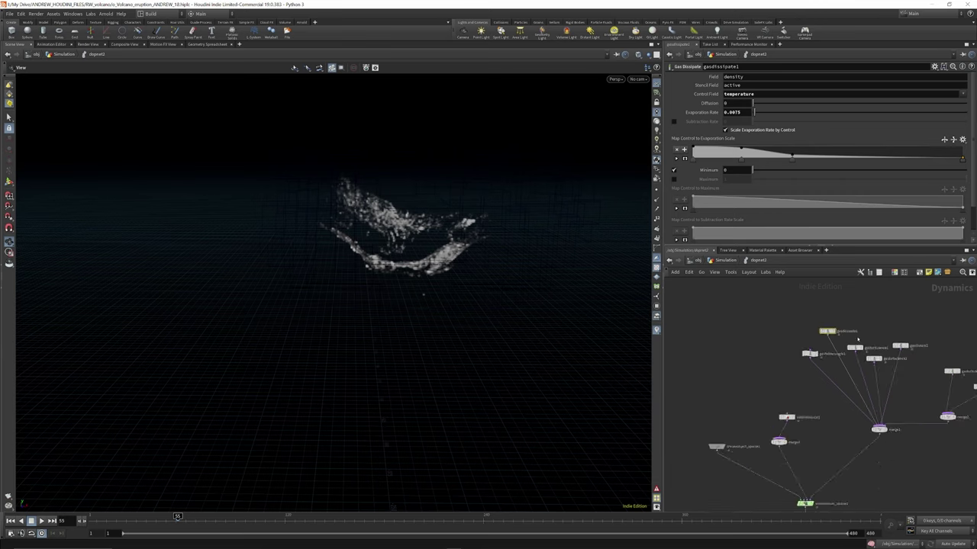
Examine the block-based disturbance settings of gasdisturb1 and the turbulence settings of gasturbulence3.
{"action": "scroll", "coordinate": [877, 351], "scroll_direction": "up", "scroll_amount": 3}
{"action": "left_click", "coordinate": [868, 338]}
{"action": "scroll", "coordinate": [827, 299], "scroll_direction": "down", "scroll_amount": 3}
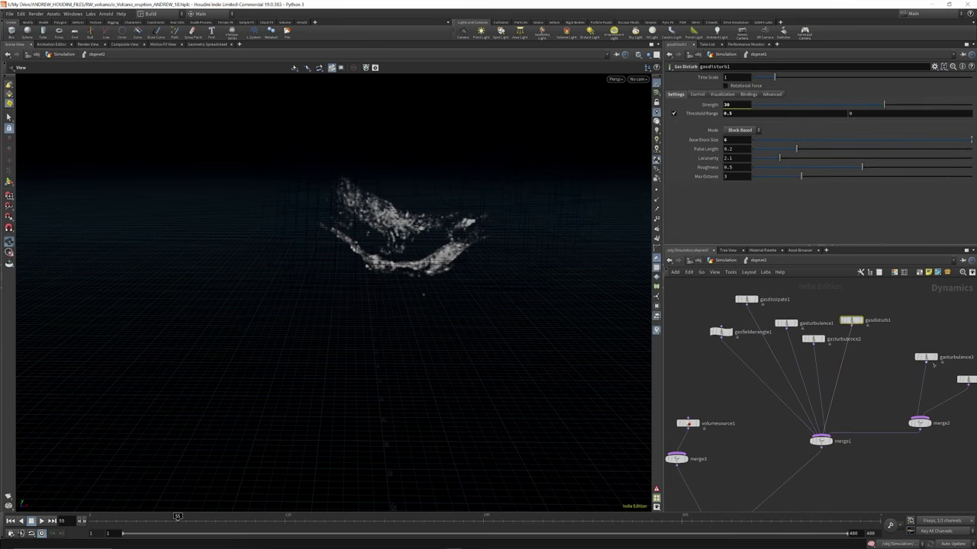
{"action": "scroll", "coordinate": [904, 343], "scroll_direction": "down", "scroll_amount": 2}
{"action": "scroll", "coordinate": [935, 360], "scroll_direction": "up", "scroll_amount": 4}
{"action": "left_click", "coordinate": [902, 343]}
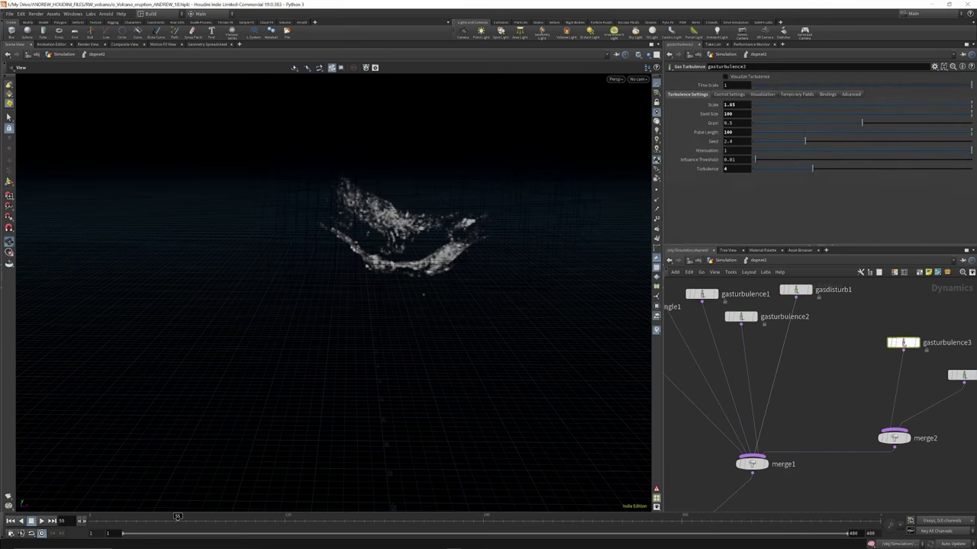
Examine the wind settings of gaswind1 and how the force nodes feed the smoke solver through merge1 and merge2.
{"action": "scroll", "coordinate": [904, 359], "scroll_direction": "down", "scroll_amount": 4}
{"action": "scroll", "coordinate": [906, 362], "scroll_direction": "up", "scroll_amount": 3}
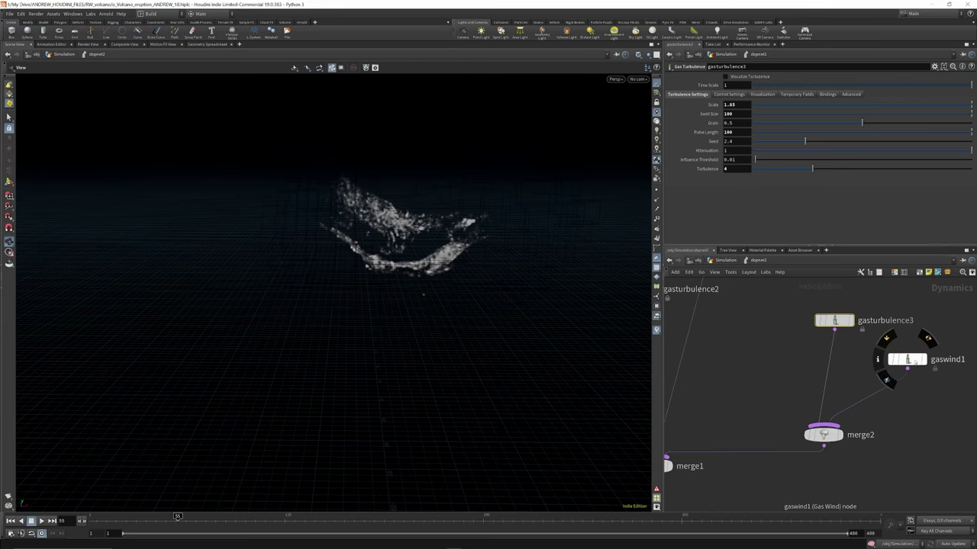
{"action": "left_click", "coordinate": [906, 360]}
{"action": "scroll", "coordinate": [911, 365], "scroll_direction": "down", "scroll_amount": 2}
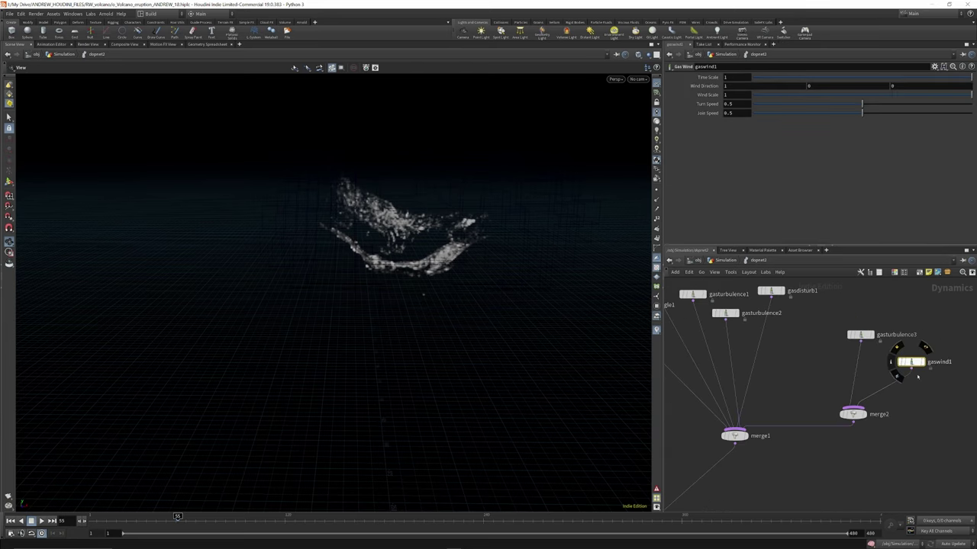
{"action": "scroll", "coordinate": [918, 376], "scroll_direction": "down", "scroll_amount": 2}
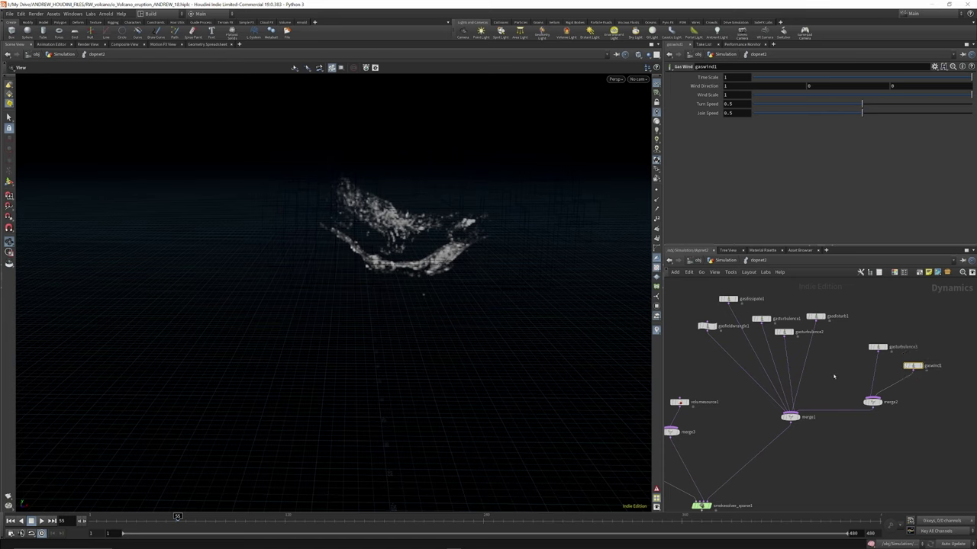
{"action": "scroll", "coordinate": [839, 355], "scroll_direction": "down", "scroll_amount": 2}
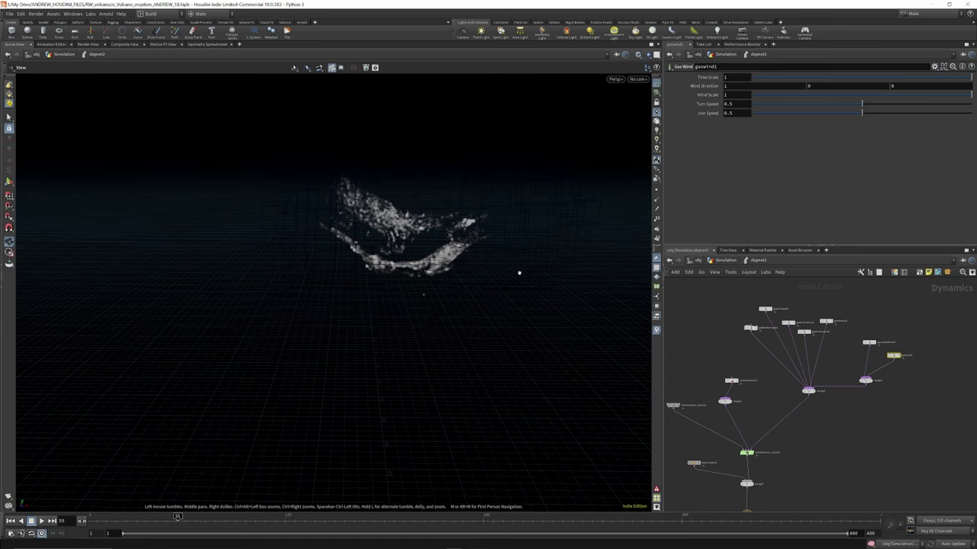
Return to volumesource1 and review its source volume and target field settings.
{"action": "scroll", "coordinate": [751, 359], "scroll_direction": "down", "scroll_amount": 4}
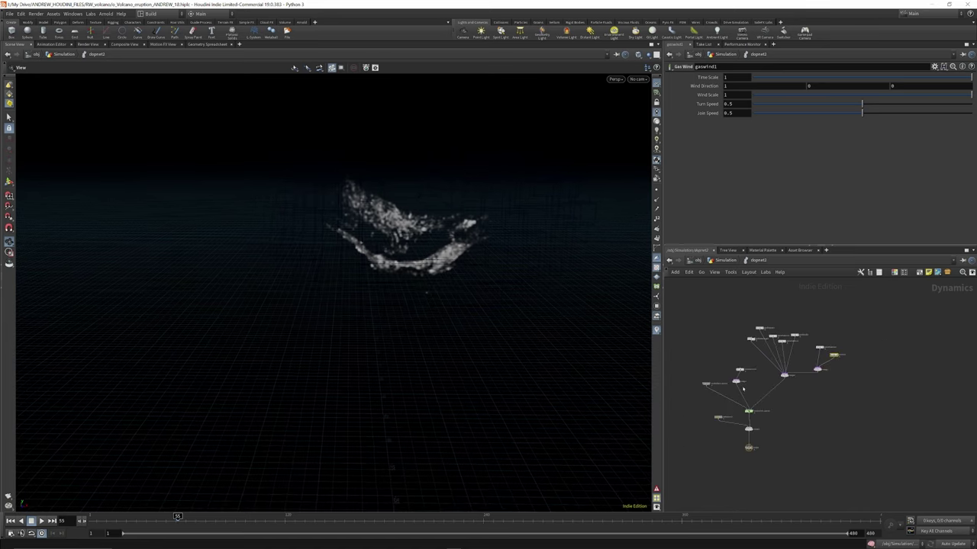
{"action": "scroll", "coordinate": [741, 381], "scroll_direction": "up", "scroll_amount": 5}
{"action": "left_click", "coordinate": [737, 351]}
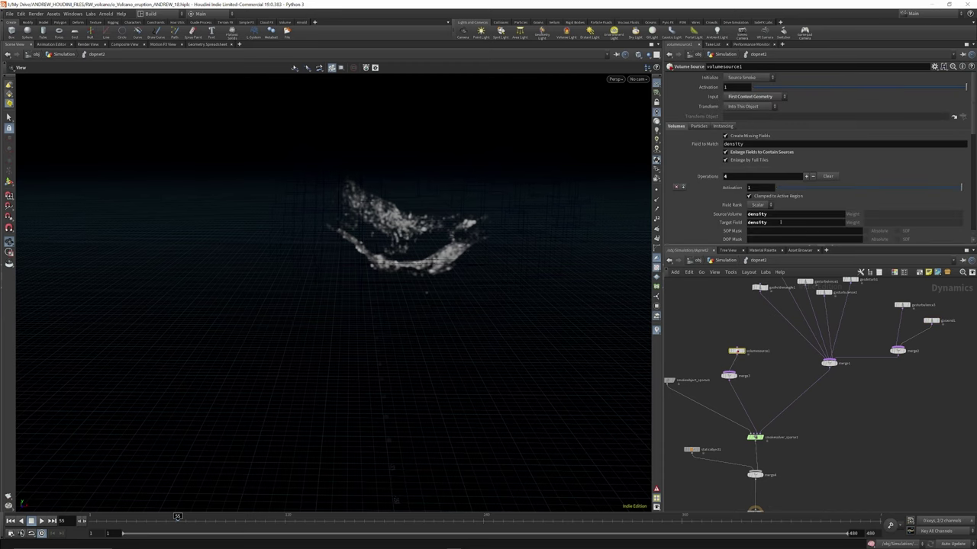
Examine the volumesource1 node's density, divergence, temperature and velocity source operations and its place in the smoke solver network.
{"action": "scroll", "coordinate": [779, 217], "scroll_direction": "down", "scroll_amount": 6}
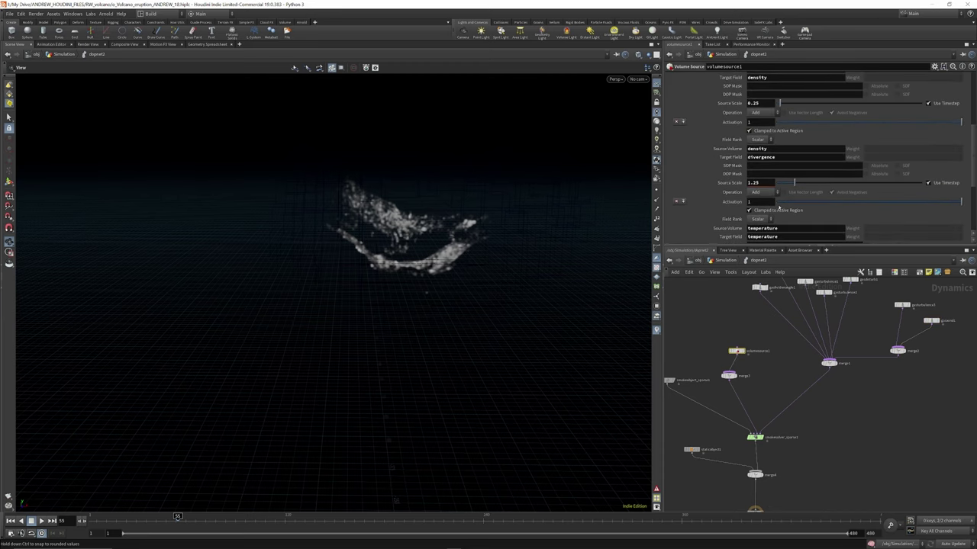
{"action": "scroll", "coordinate": [778, 206], "scroll_direction": "down", "scroll_amount": 1}
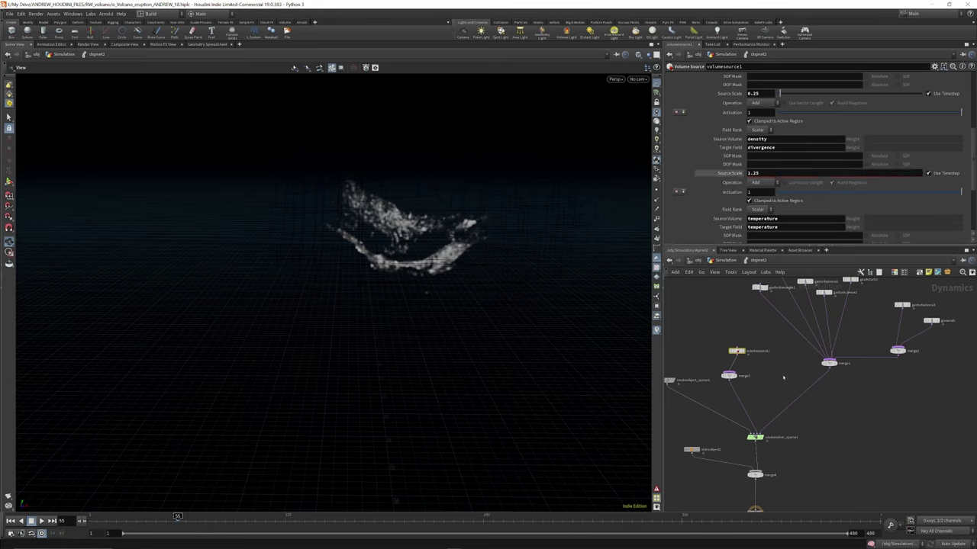
{"action": "scroll", "coordinate": [783, 377], "scroll_direction": "down", "scroll_amount": 2}
{"action": "scroll", "coordinate": [809, 301], "scroll_direction": "up", "scroll_amount": 3}
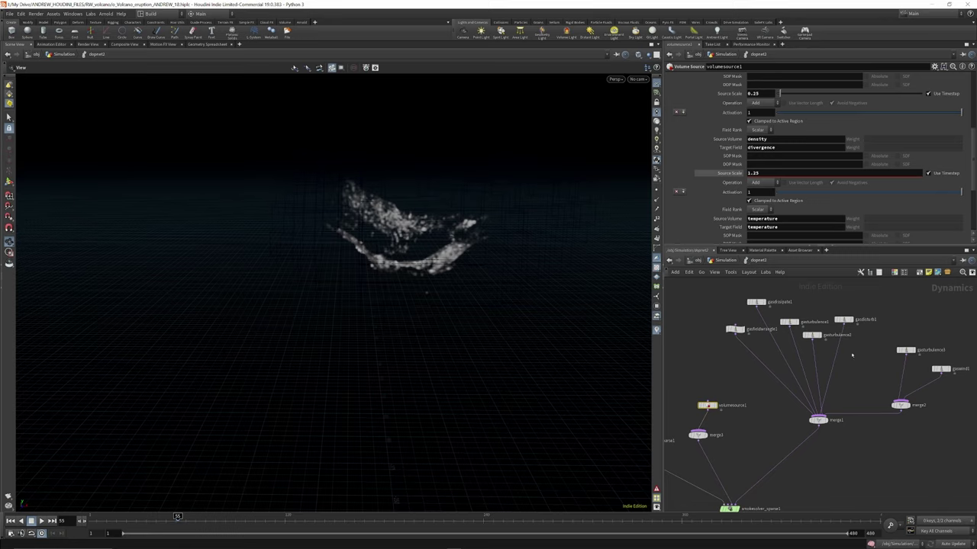
{"action": "scroll", "coordinate": [806, 340], "scroll_direction": "down", "scroll_amount": 5}
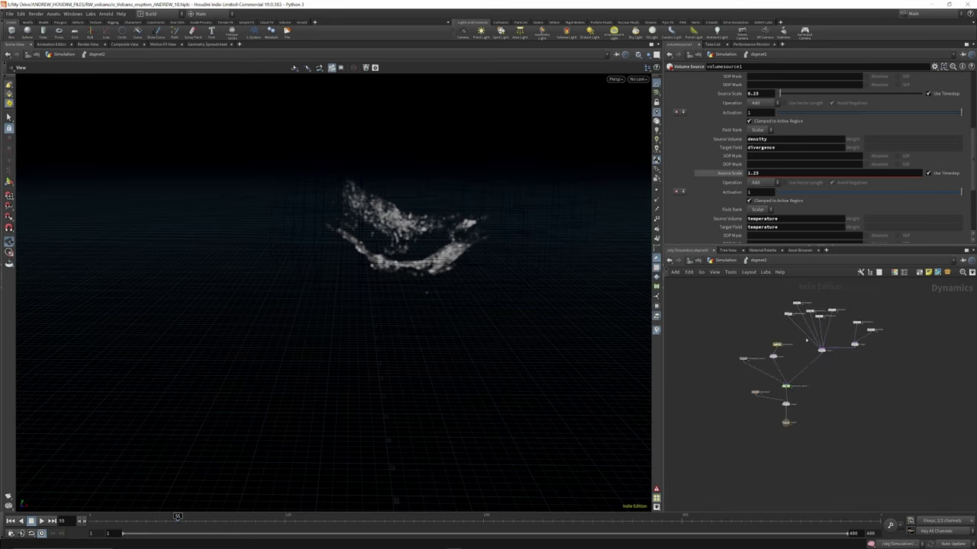
{"action": "scroll", "coordinate": [805, 341], "scroll_direction": "up", "scroll_amount": 5}
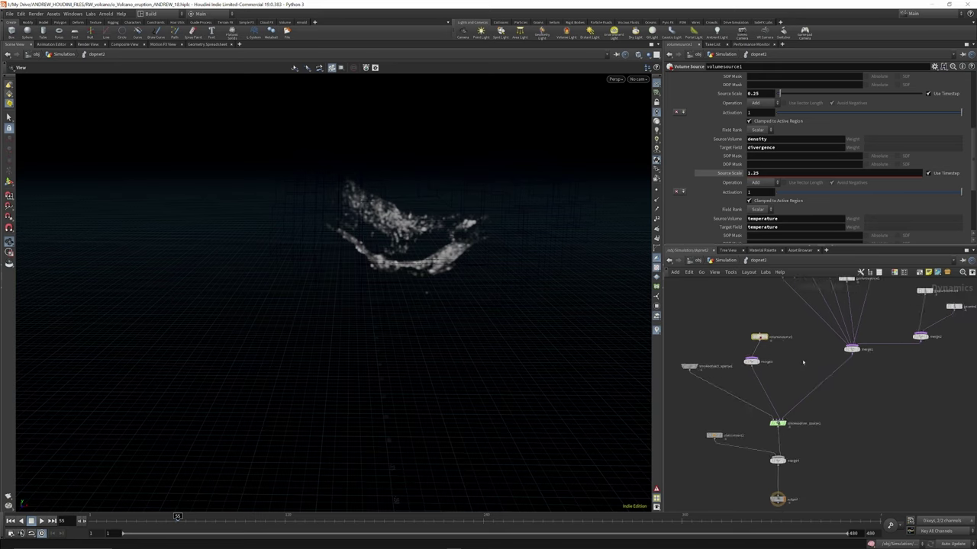
{"action": "scroll", "coordinate": [834, 354], "scroll_direction": "down", "scroll_amount": 3}
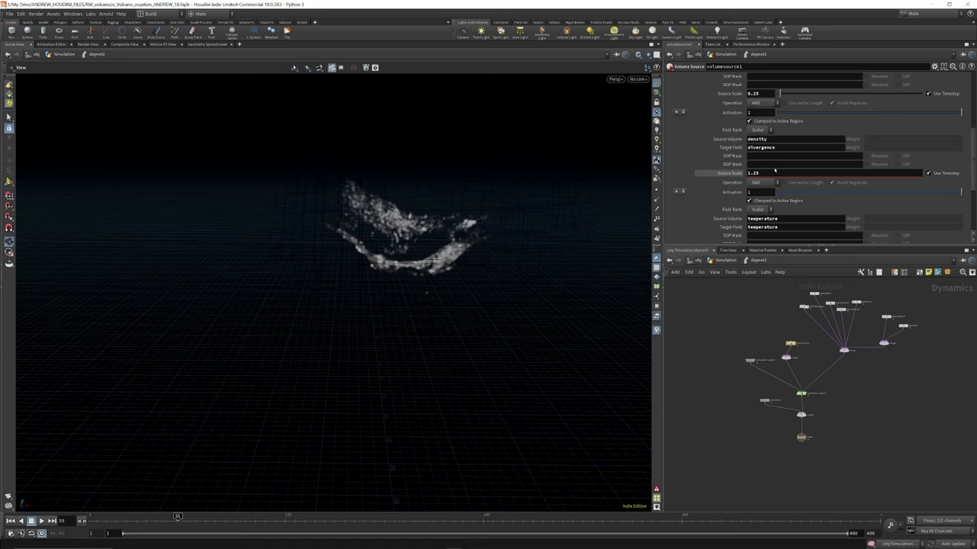
{"action": "scroll", "coordinate": [774, 171], "scroll_direction": "down", "scroll_amount": 2}
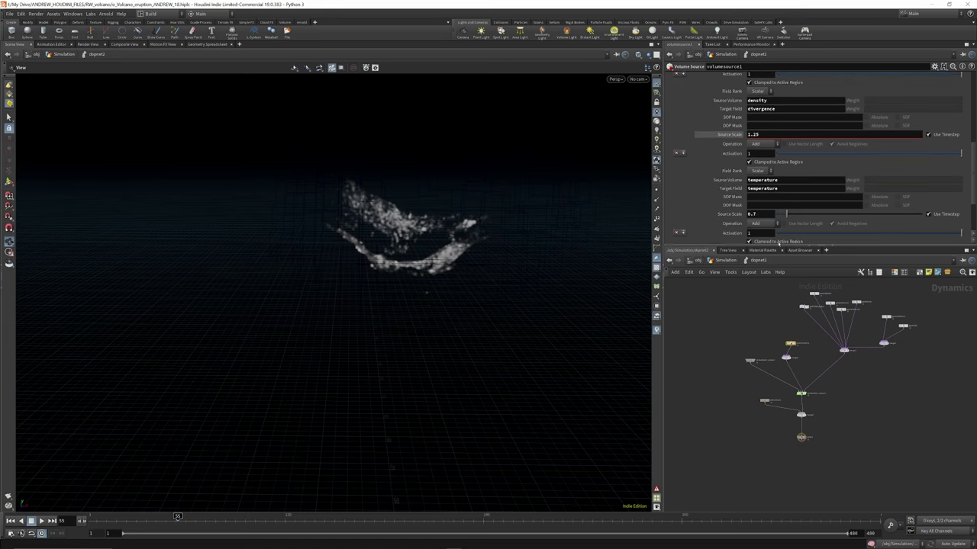
{"action": "scroll", "coordinate": [764, 206], "scroll_direction": "down", "scroll_amount": 4}
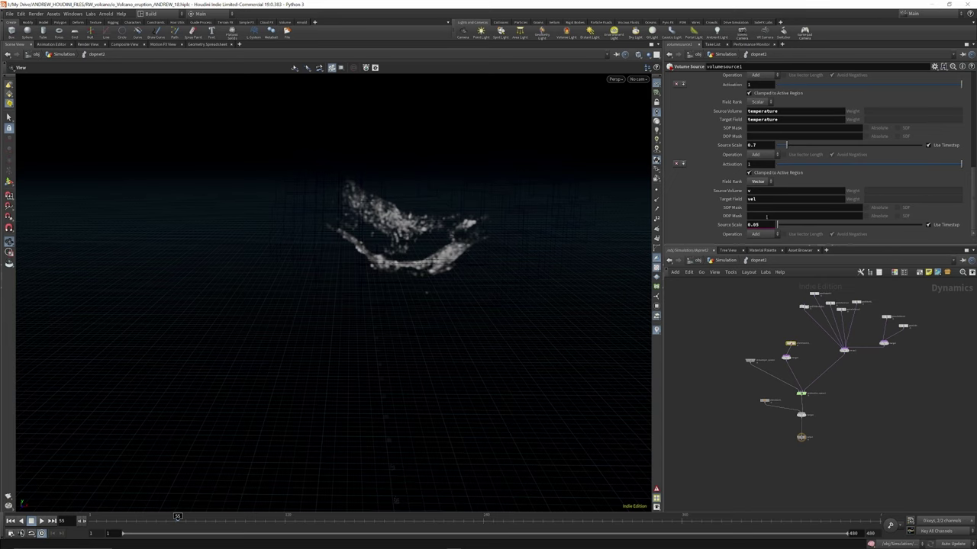
Inspect the properties of the smokeobject_sparse1 node and the collision settings of the staticobject1 node.
{"action": "scroll", "coordinate": [794, 367], "scroll_direction": "up", "scroll_amount": 5}
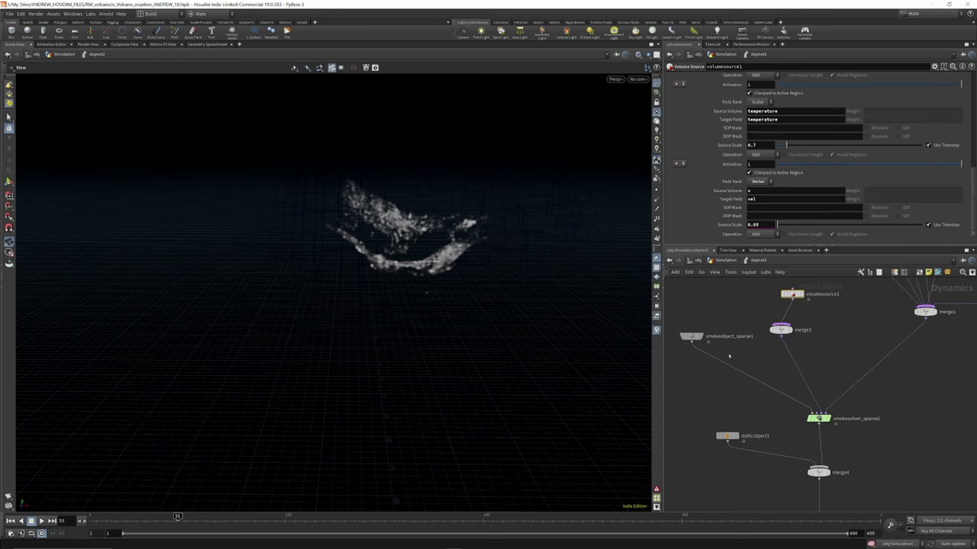
{"action": "left_click", "coordinate": [691, 335]}
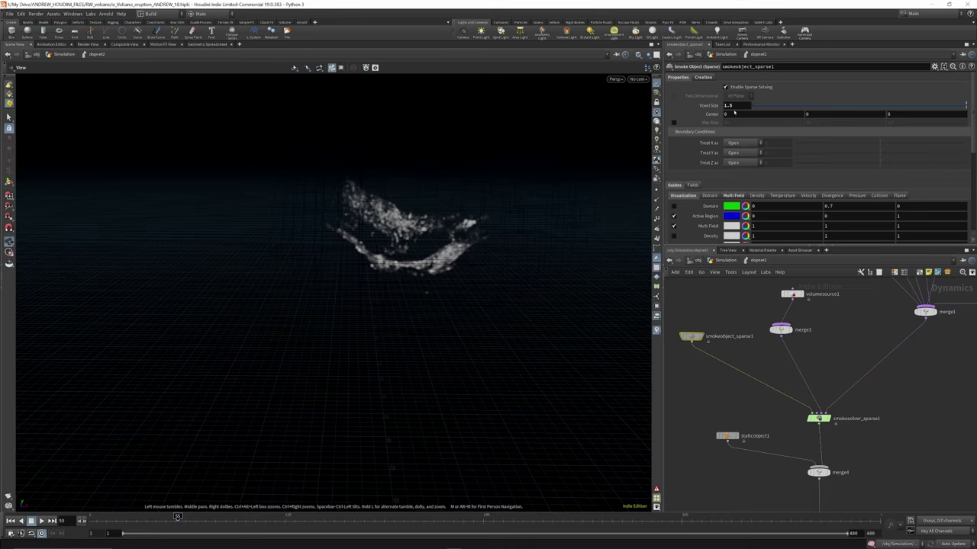
{"action": "scroll", "coordinate": [768, 397], "scroll_direction": "down", "scroll_amount": 3}
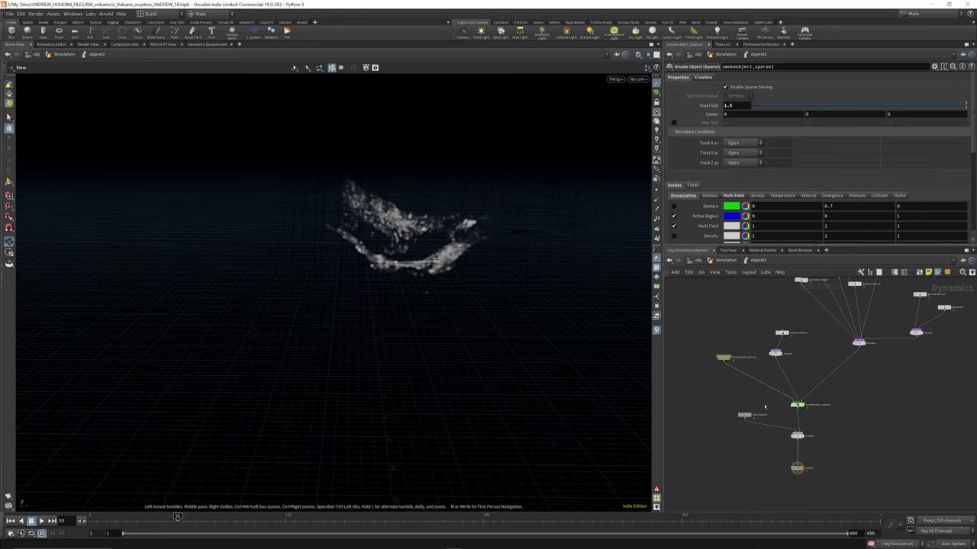
{"action": "scroll", "coordinate": [762, 412], "scroll_direction": "up", "scroll_amount": 3}
{"action": "left_click_drag", "start_coordinate": [754, 400], "coordinate": [719, 427]}
Leave the DOP network and inspect the dopio2 node's field import settings.
{"action": "scroll", "coordinate": [761, 413], "scroll_direction": "down", "scroll_amount": 5}
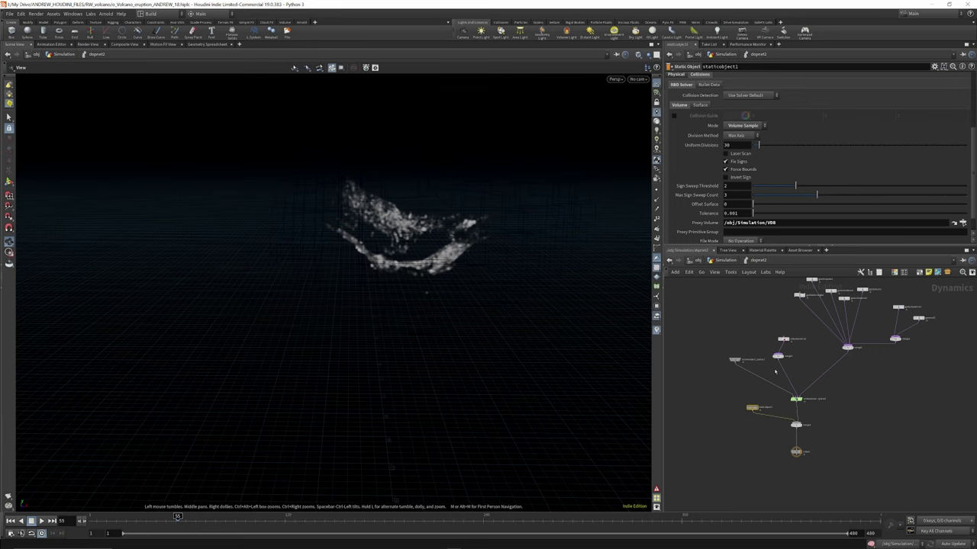
{"action": "scroll", "coordinate": [775, 372], "scroll_direction": "down", "scroll_amount": 3}
{"action": "key", "text": "u"}
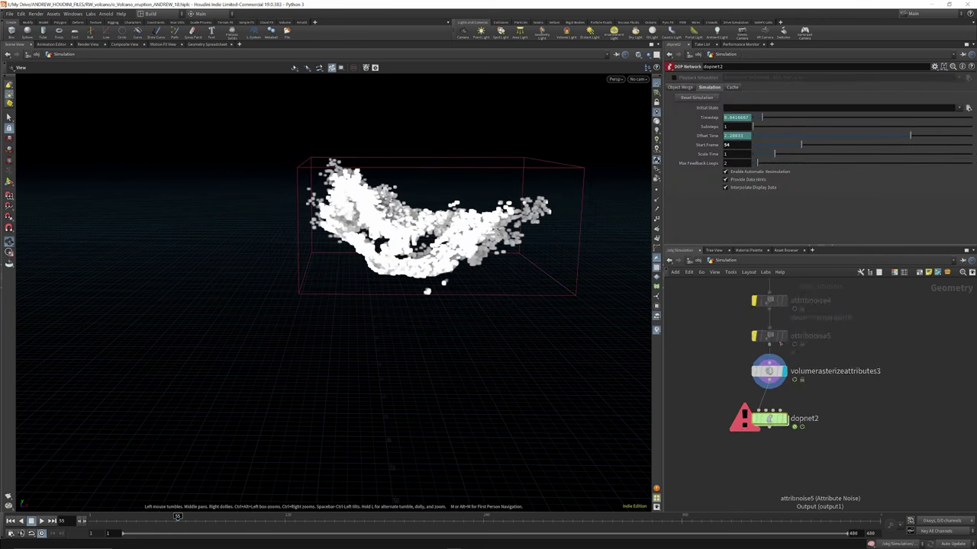
{"action": "scroll", "coordinate": [780, 344], "scroll_direction": "down", "scroll_amount": 4}
{"action": "scroll", "coordinate": [787, 435], "scroll_direction": "up", "scroll_amount": 6}
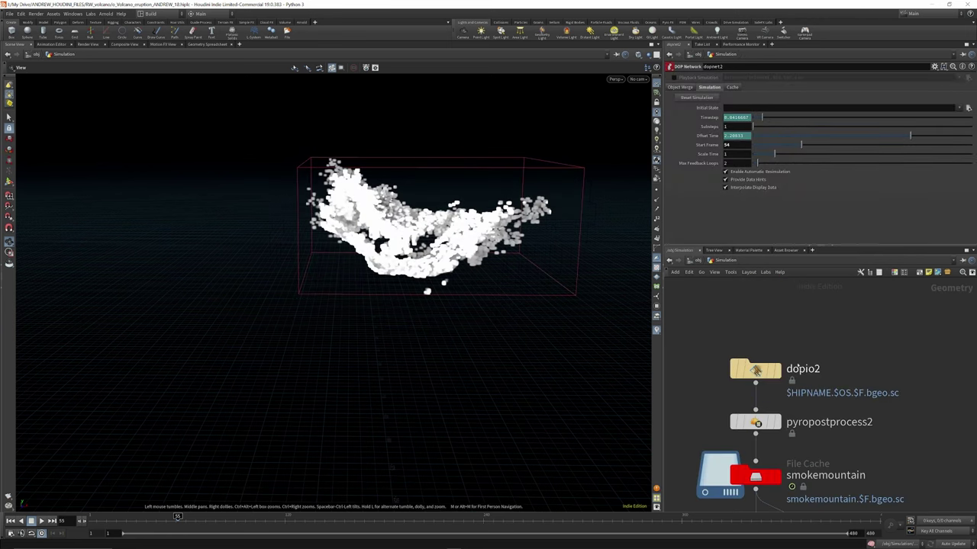
{"action": "scroll", "coordinate": [790, 368], "scroll_direction": "down", "scroll_amount": 2}
{"action": "left_click", "coordinate": [764, 356]}
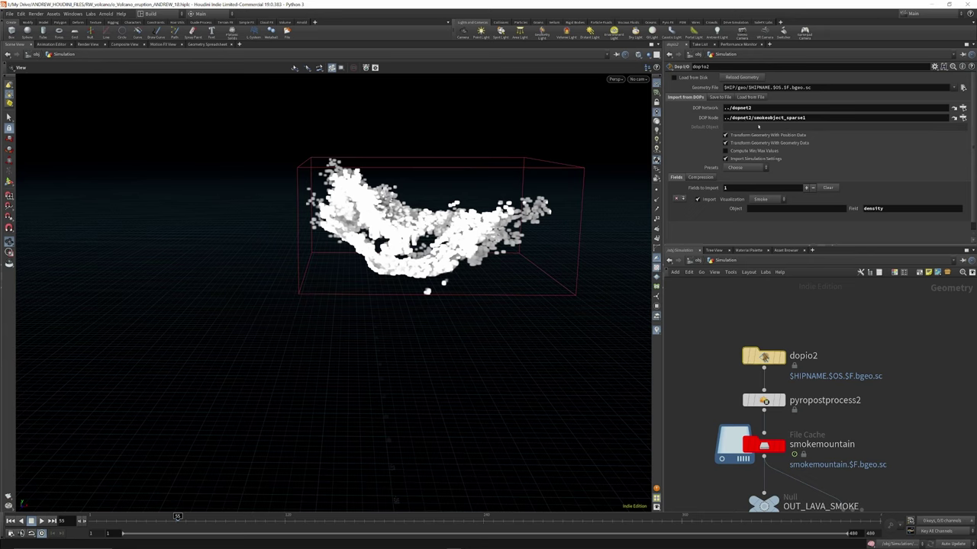
{"action": "scroll", "coordinate": [765, 348], "scroll_direction": "down", "scroll_amount": 2}
{"action": "scroll", "coordinate": [766, 347], "scroll_direction": "up", "scroll_amount": 2}
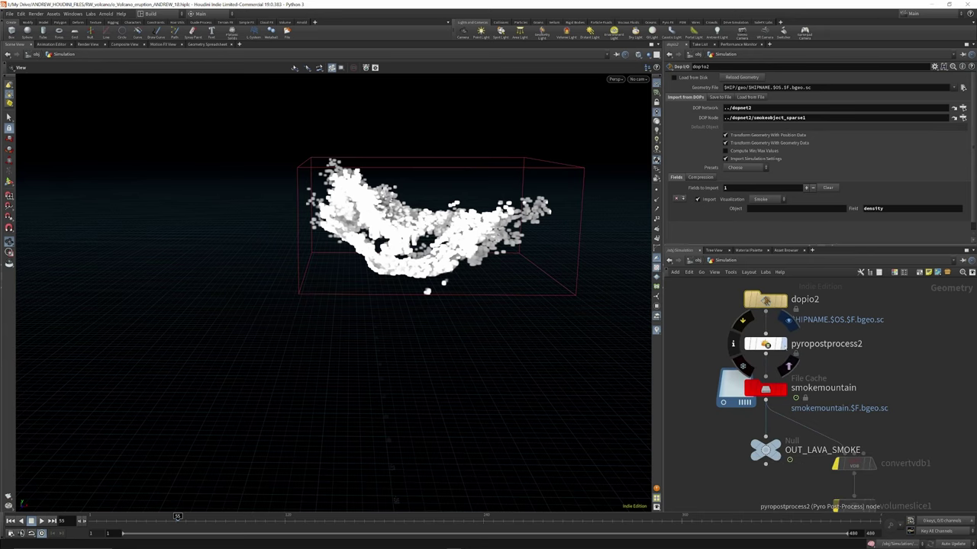
Display the pyropostprocess2 result and review the node's parameters.
{"action": "left_click", "coordinate": [783, 345]}
{"action": "left_click", "coordinate": [772, 345]}
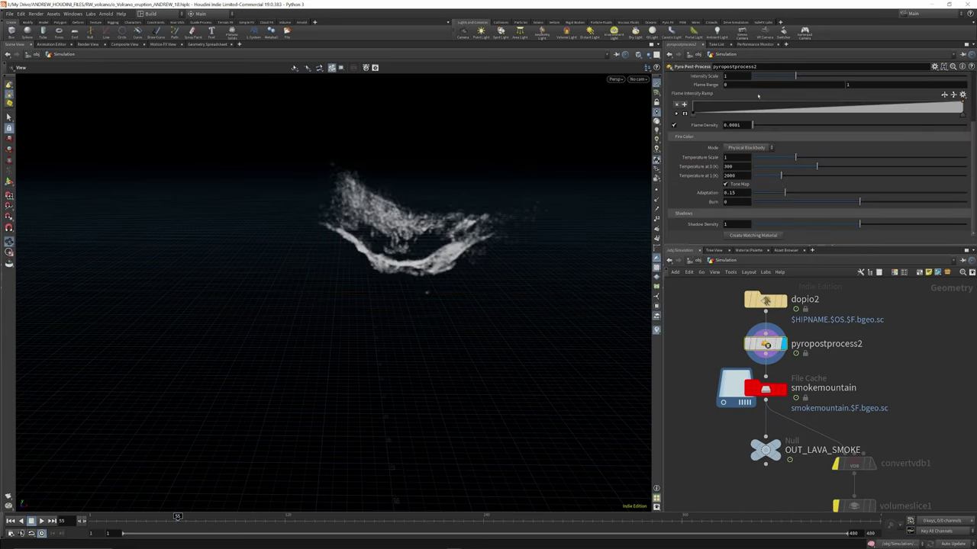
{"action": "mouse_move", "coordinate": [767, 345]}
{"action": "scroll", "coordinate": [761, 171], "scroll_direction": "up", "scroll_amount": 5}
{"action": "scroll", "coordinate": [764, 166], "scroll_direction": "down", "scroll_amount": 4}
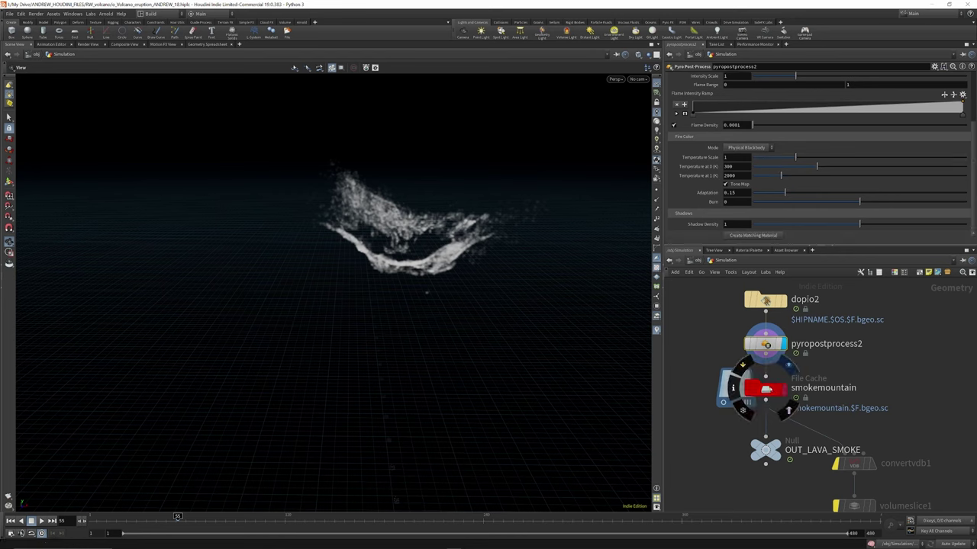
Display the smokemountain file cache and review the cached smoke from different angles at successive frames up to 408.
{"action": "left_click", "coordinate": [766, 389]}
{"action": "left_click", "coordinate": [313, 517]}
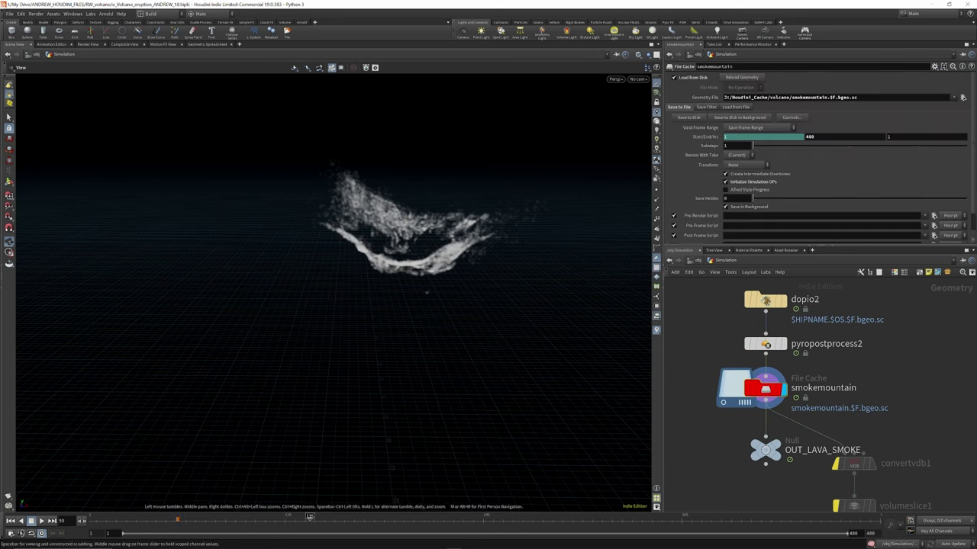
{"action": "left_click_drag", "start_coordinate": [319, 518], "coordinate": [362, 534]}
{"action": "scroll", "coordinate": [228, 251], "scroll_direction": "up", "scroll_amount": 2}
{"action": "scroll", "coordinate": [228, 250], "scroll_direction": "down", "scroll_amount": 5}
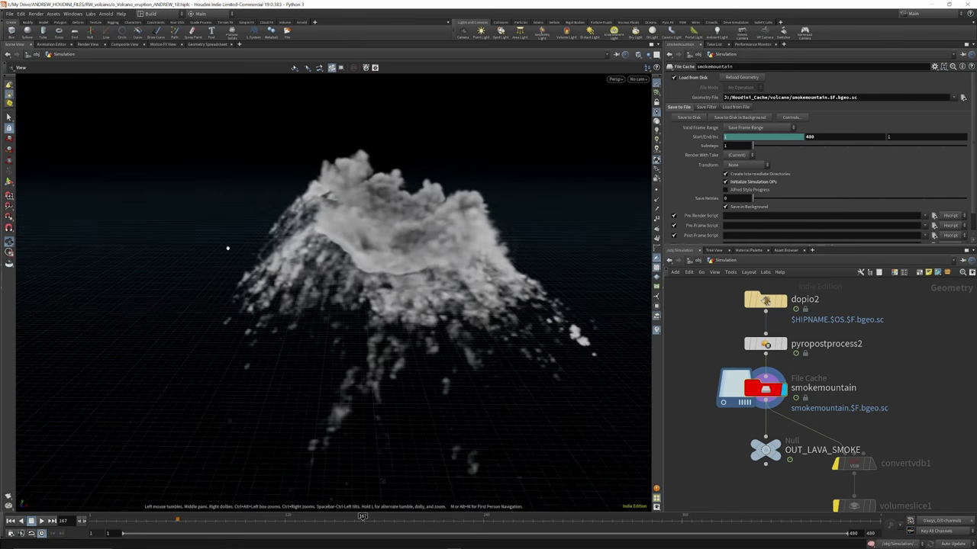
{"action": "left_click_drag", "start_coordinate": [412, 522], "coordinate": [498, 536]}
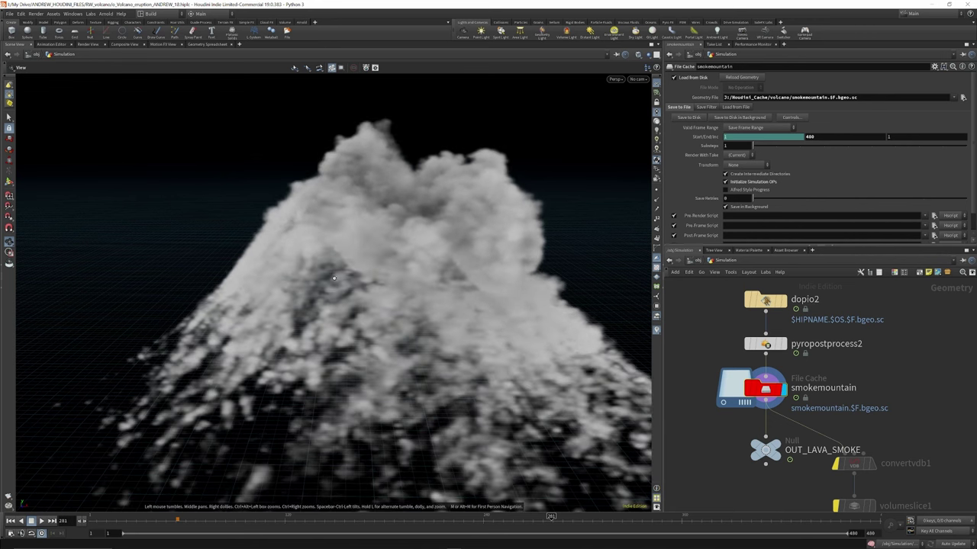
{"action": "left_click_drag", "start_coordinate": [291, 261], "coordinate": [623, 325]}
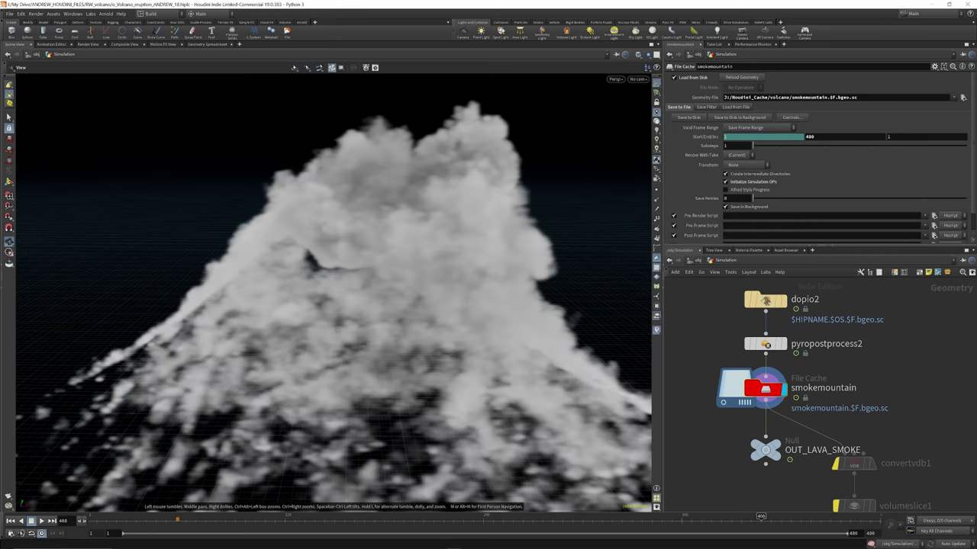
Display the OUT_LAVA_SMOKE null as the output of the cached mountain smoke.
{"action": "scroll", "coordinate": [793, 375], "scroll_direction": "down", "scroll_amount": 4}
{"action": "scroll", "coordinate": [786, 407], "scroll_direction": "up", "scroll_amount": 3}
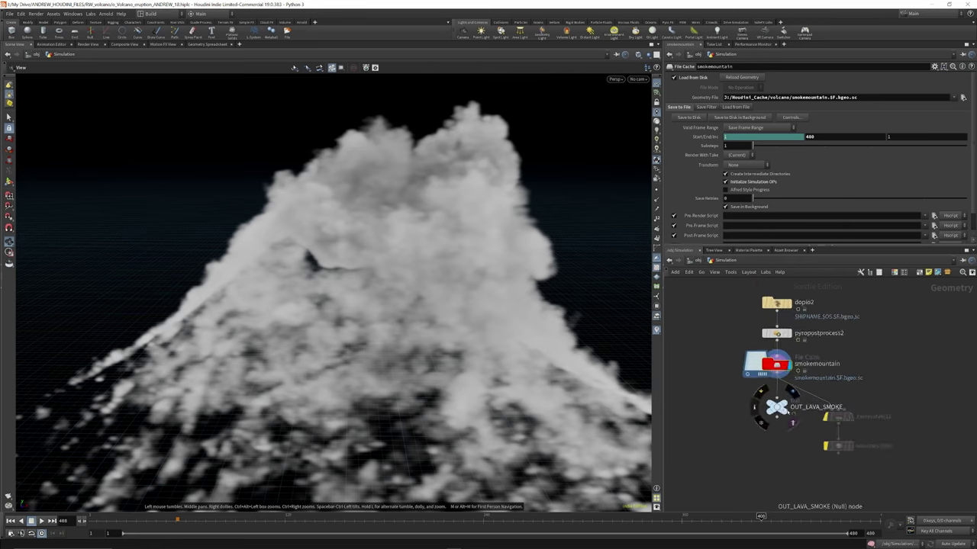
{"action": "left_click", "coordinate": [792, 389]}
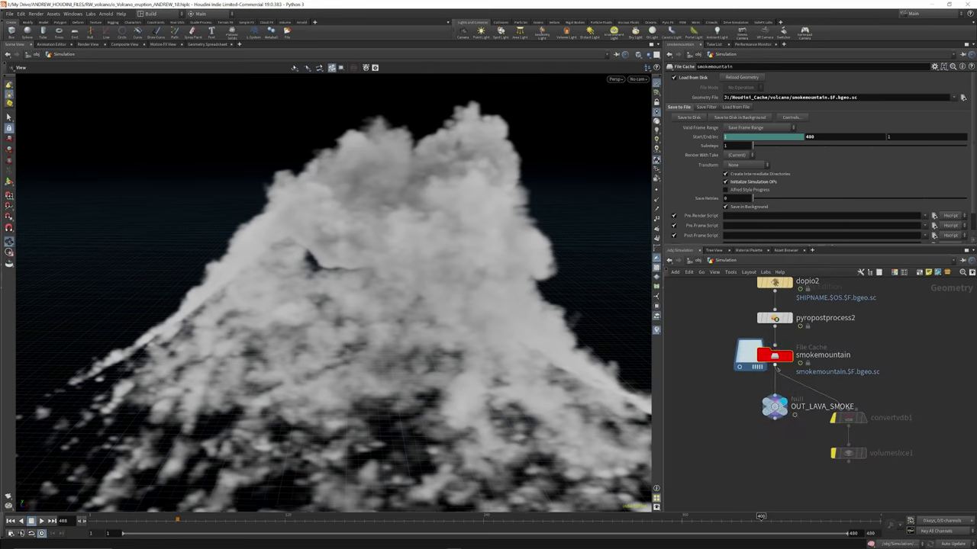
{"action": "scroll", "coordinate": [805, 416], "scroll_direction": "down", "scroll_amount": 6}
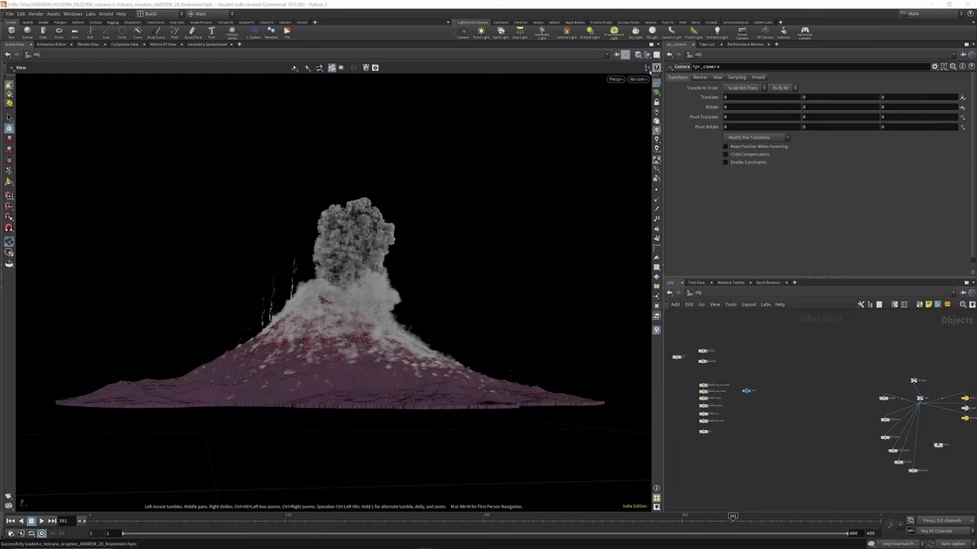
Look through cam4 in the final render scene's viewport and select the cam4 node.
{"action": "left_click", "coordinate": [637, 79]}
{"action": "left_click", "coordinate": [645, 115]}
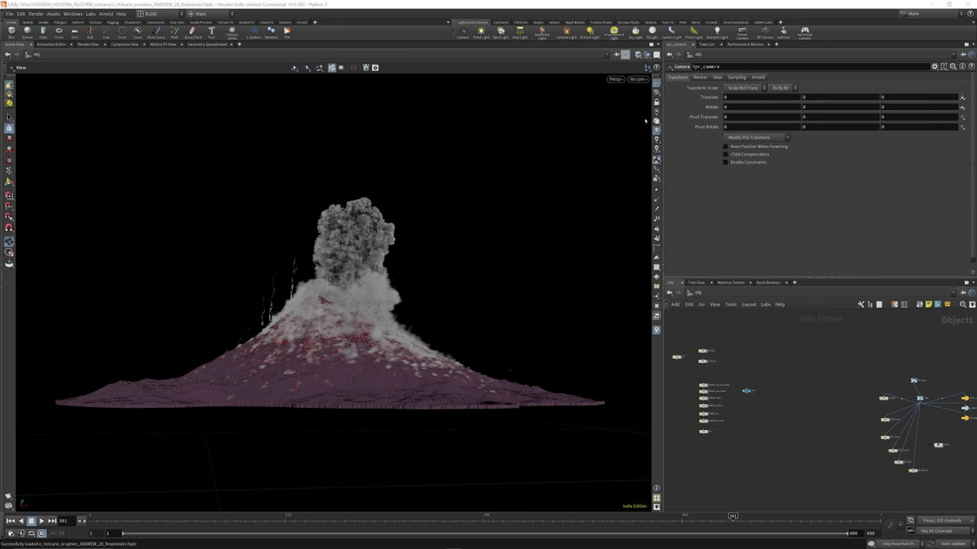
{"action": "scroll", "coordinate": [728, 417], "scroll_direction": "up", "scroll_amount": 8}
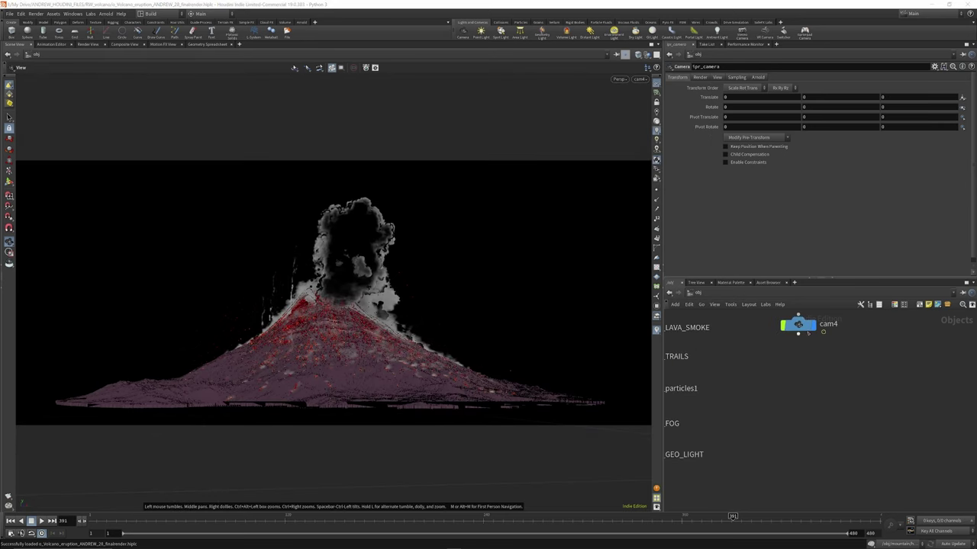
{"action": "left_click", "coordinate": [797, 325]}
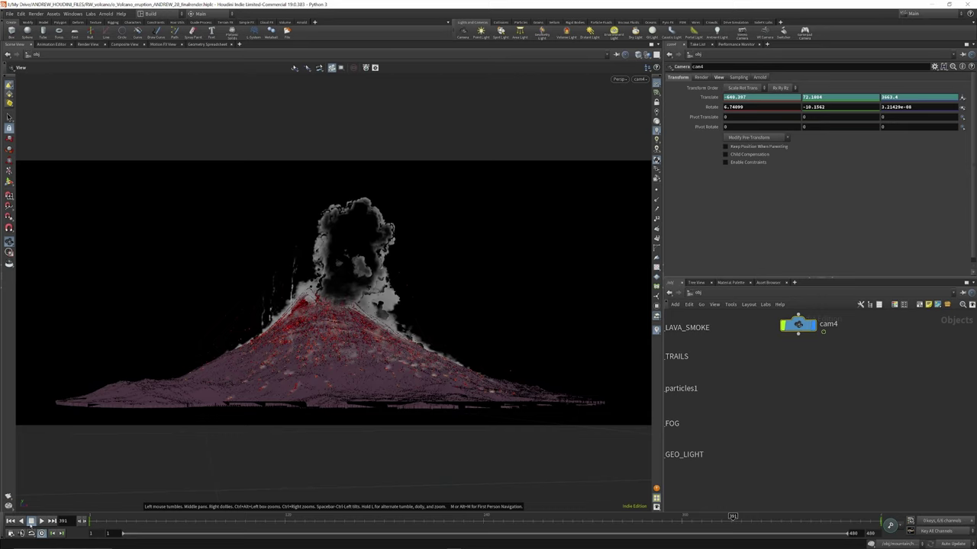
Preview the eruption and the cam4 animation from the start of the timeline through the early frames.
{"action": "left_click", "coordinate": [91, 517]}
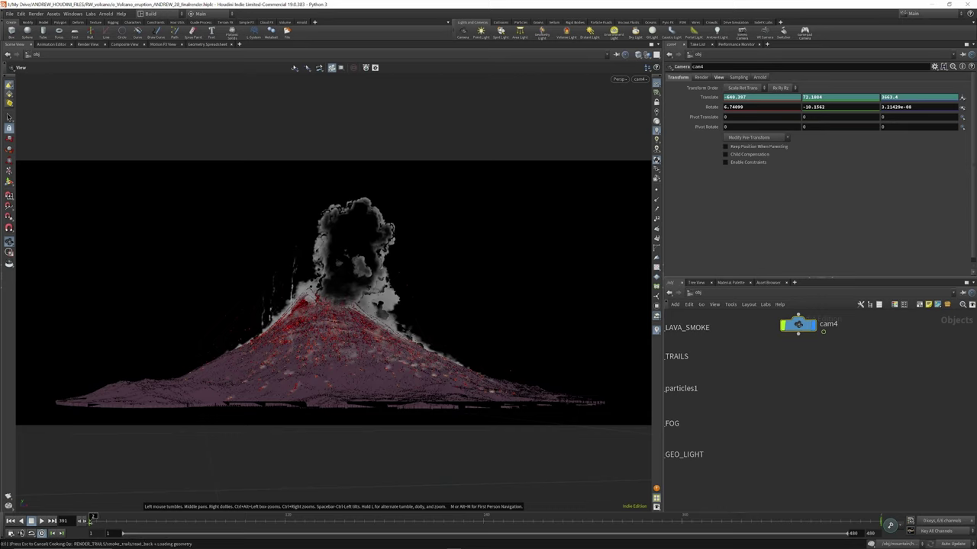
{"action": "left_click_drag", "start_coordinate": [99, 523], "coordinate": [119, 519]}
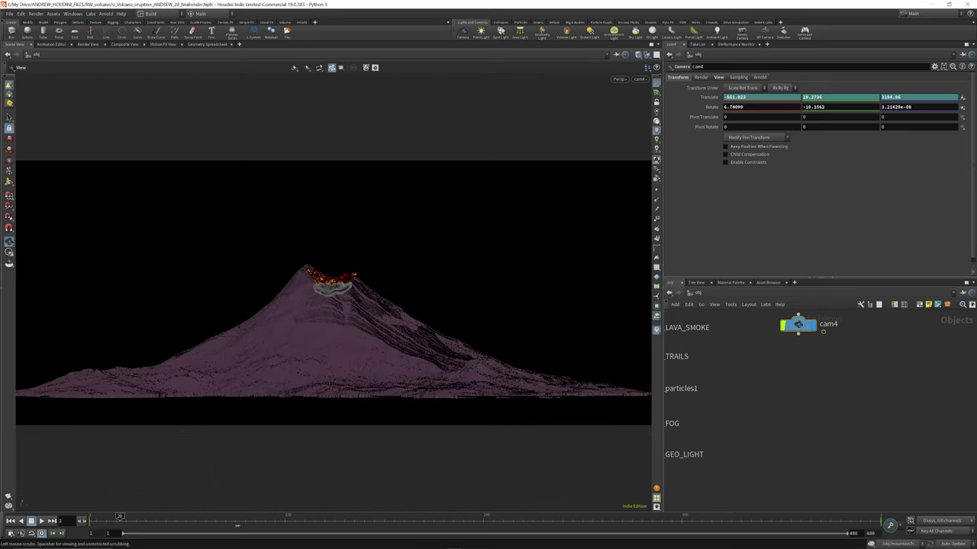
{"action": "left_click_drag", "start_coordinate": [237, 526], "coordinate": [329, 528]}
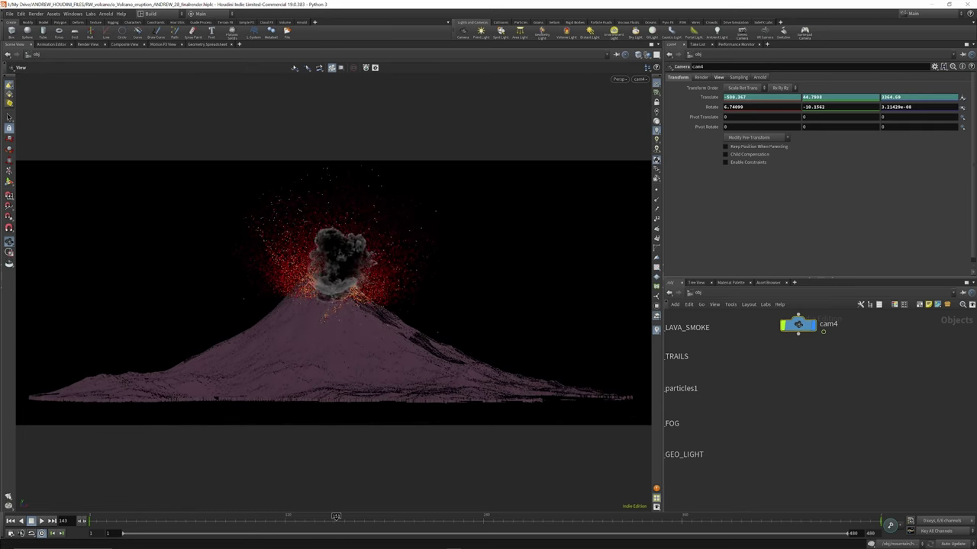
Render a flipbook of the cam4 view at a resolution of 1920 by 800 and close the resulting player window.
{"action": "left_click", "coordinate": [9, 496]}
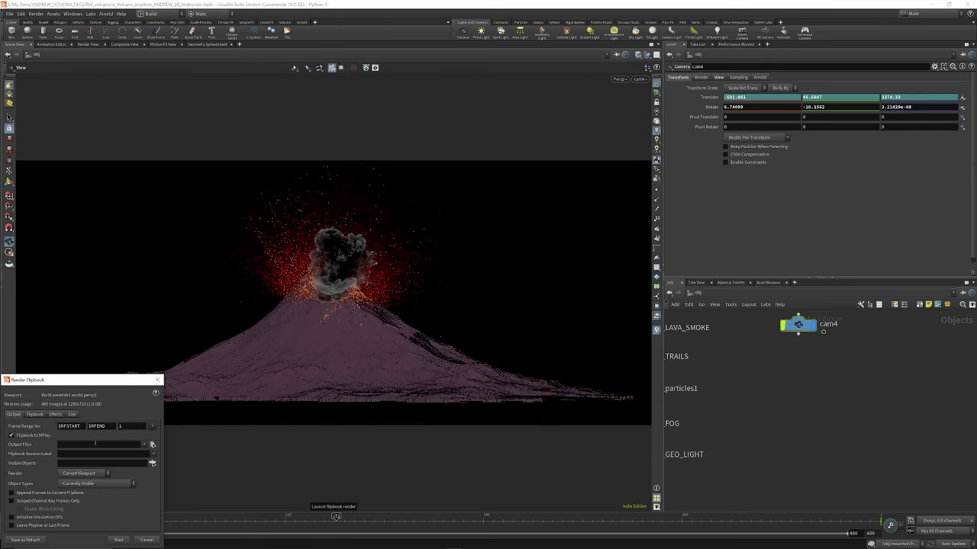
{"action": "left_click", "coordinate": [52, 415]}
{"action": "left_click", "coordinate": [36, 415]}
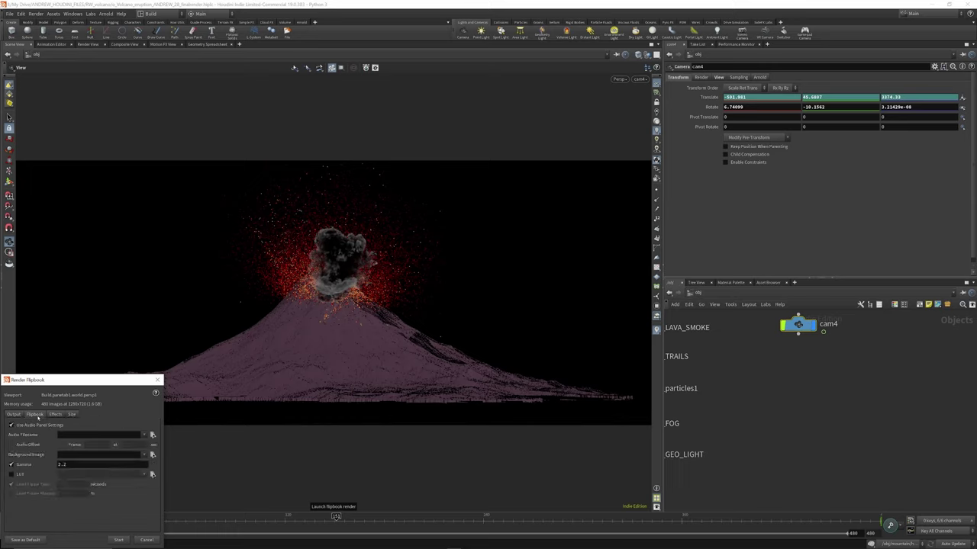
{"action": "left_click", "coordinate": [71, 414]}
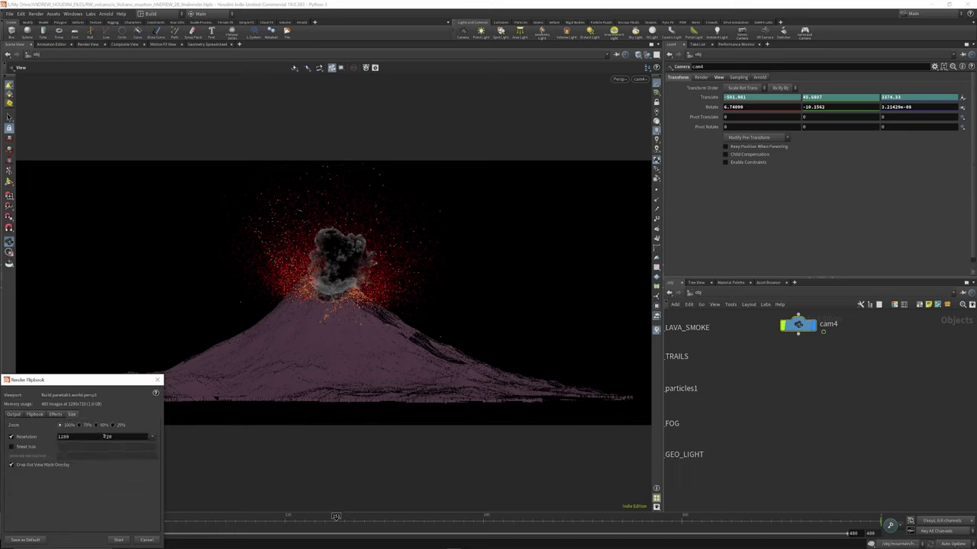
{"action": "left_click", "coordinate": [156, 436]}
{"action": "left_click", "coordinate": [172, 276]}
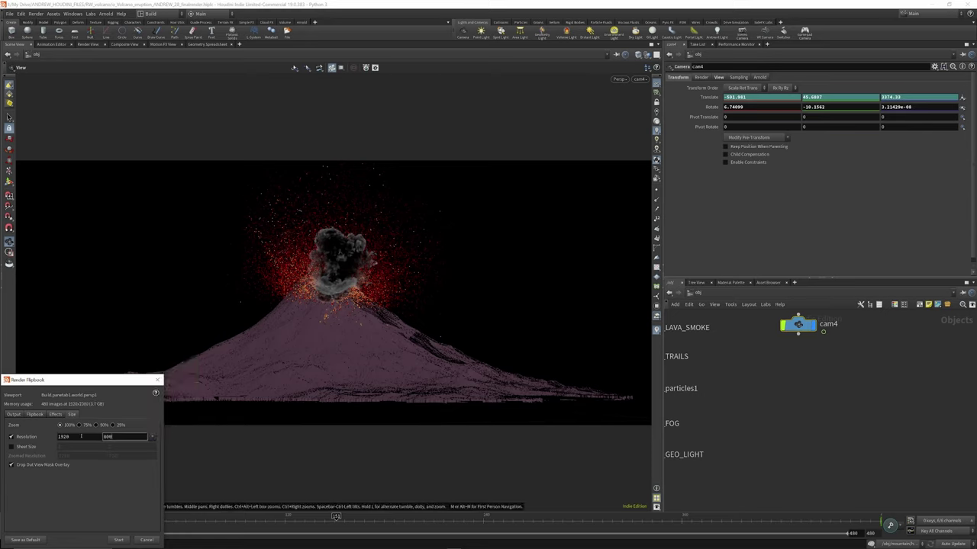
{"action": "key", "text": "Return"}
{"action": "left_click", "coordinate": [118, 539]}
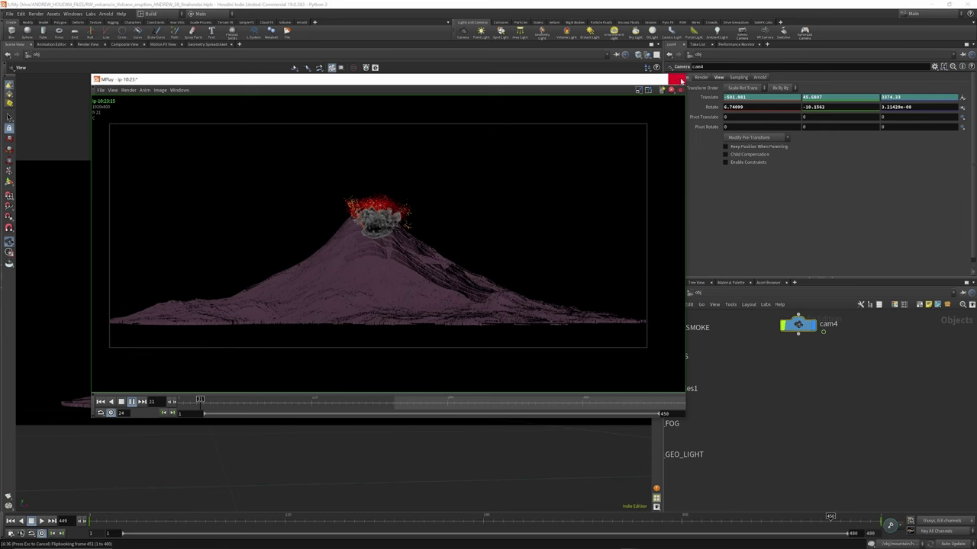
{"action": "left_click", "coordinate": [681, 81]}
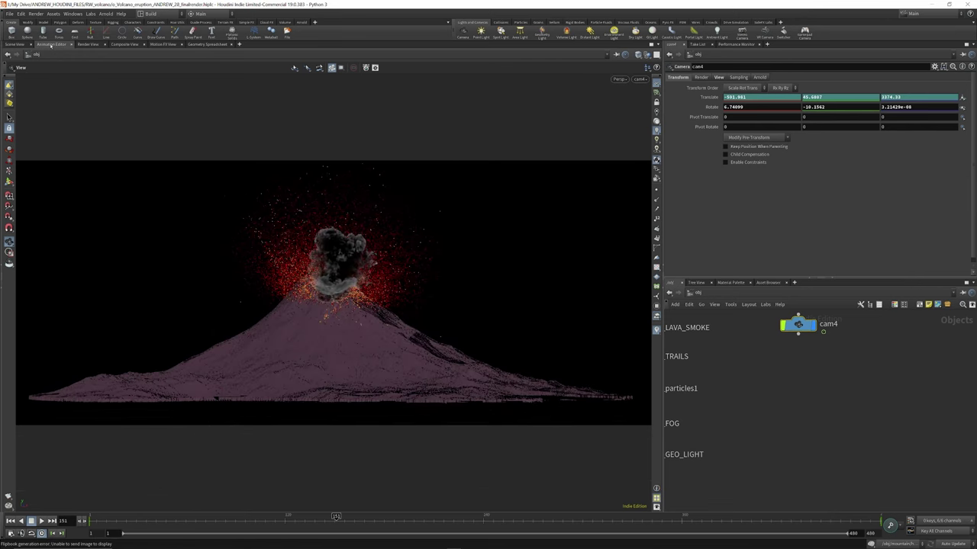
Try bezier() interpolation on all three of cam4's translate curves in the Animation Editor.
{"action": "left_click", "coordinate": [51, 45]}
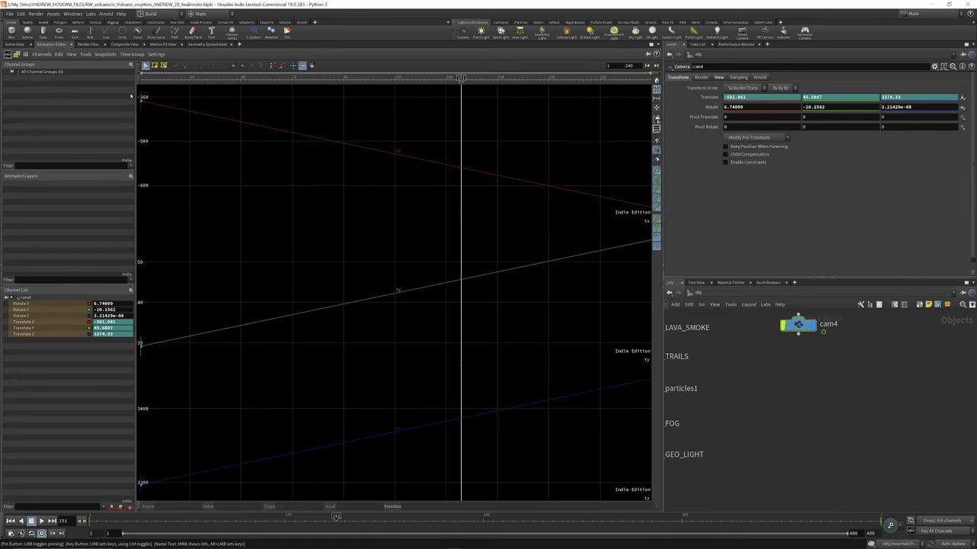
{"action": "left_click", "coordinate": [462, 168]}
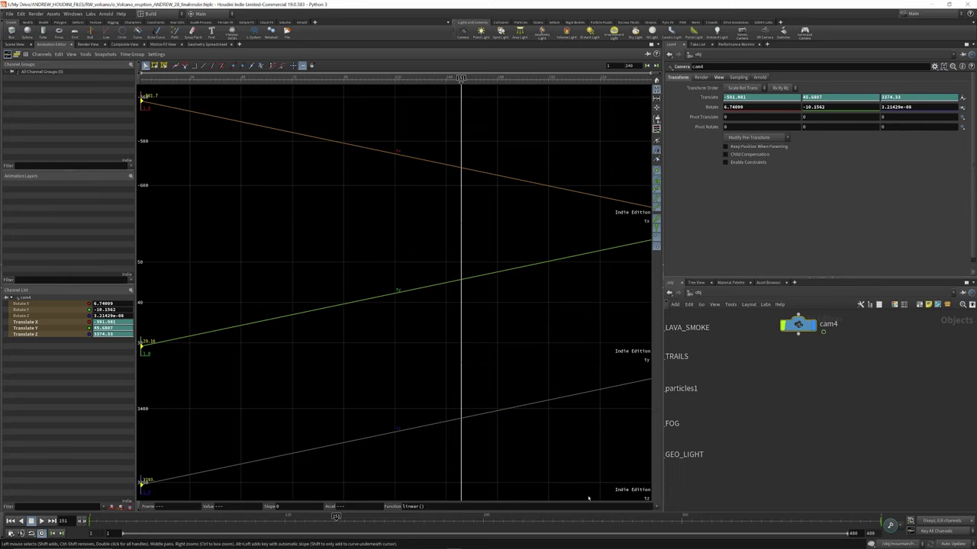
{"action": "left_click", "coordinate": [657, 508]}
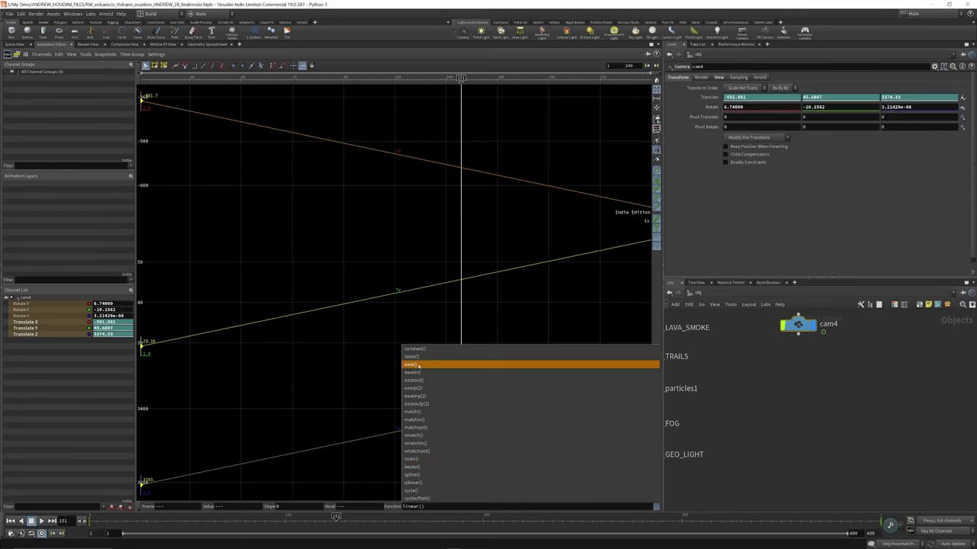
{"action": "left_click", "coordinate": [418, 468]}
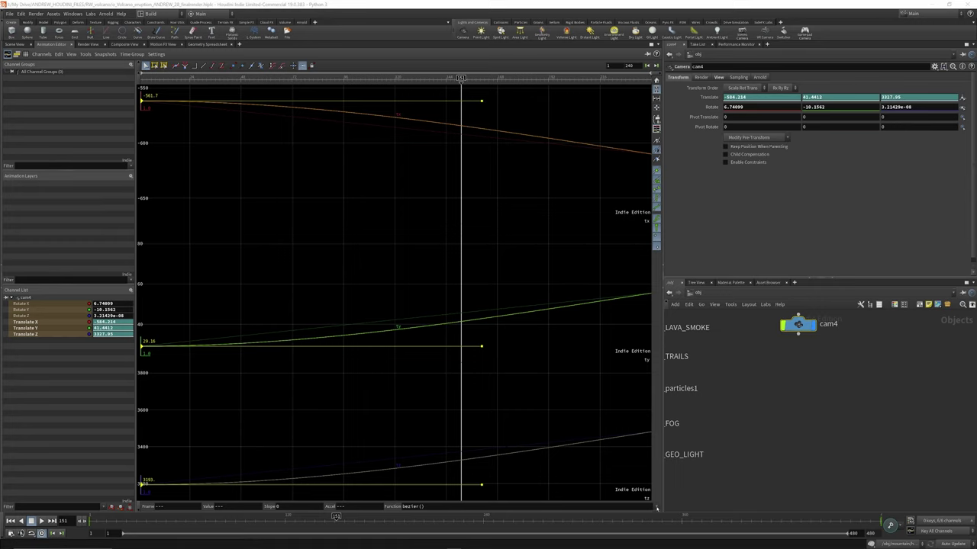
Set cam4's translate curves back to linear() interpolation and return to the scene view.
{"action": "left_click", "coordinate": [656, 506]}
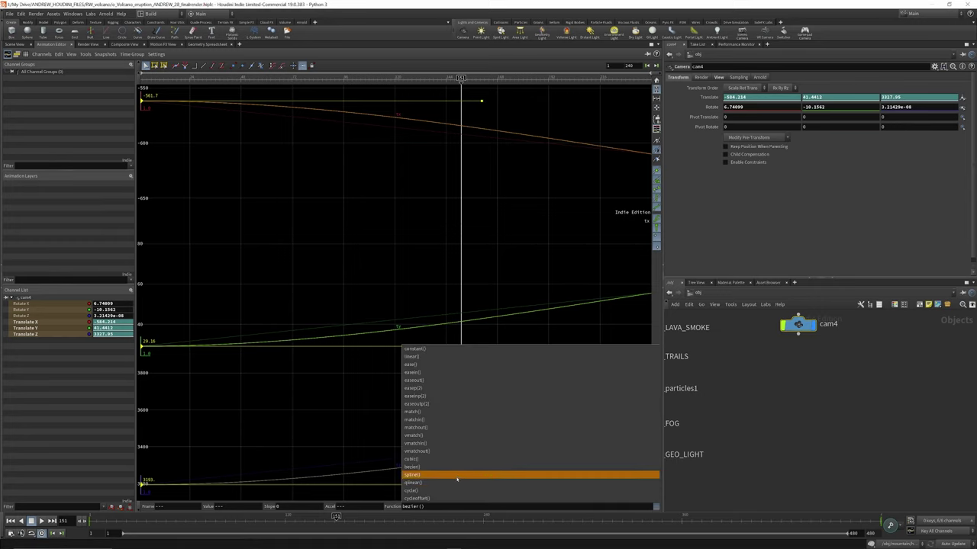
{"action": "left_click", "coordinate": [436, 357]}
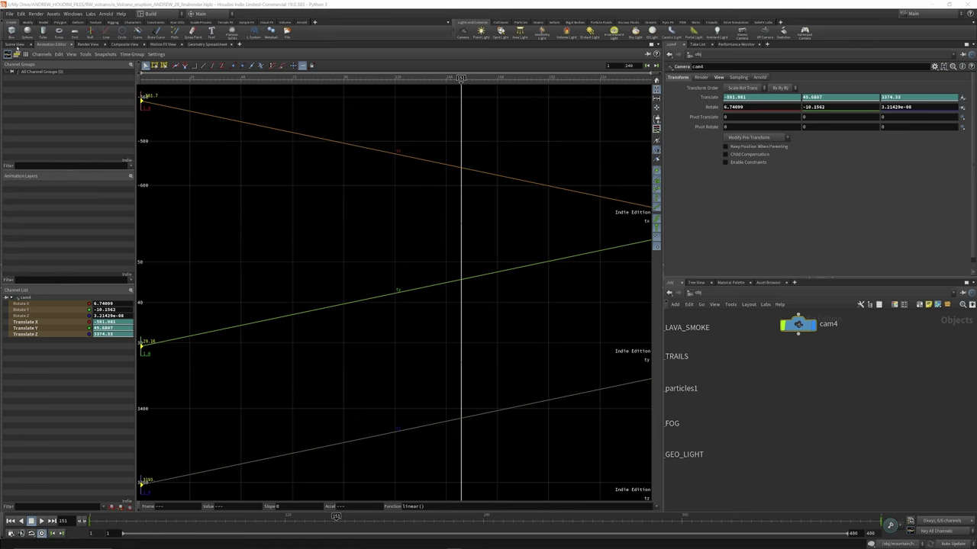
{"action": "left_click", "coordinate": [16, 44]}
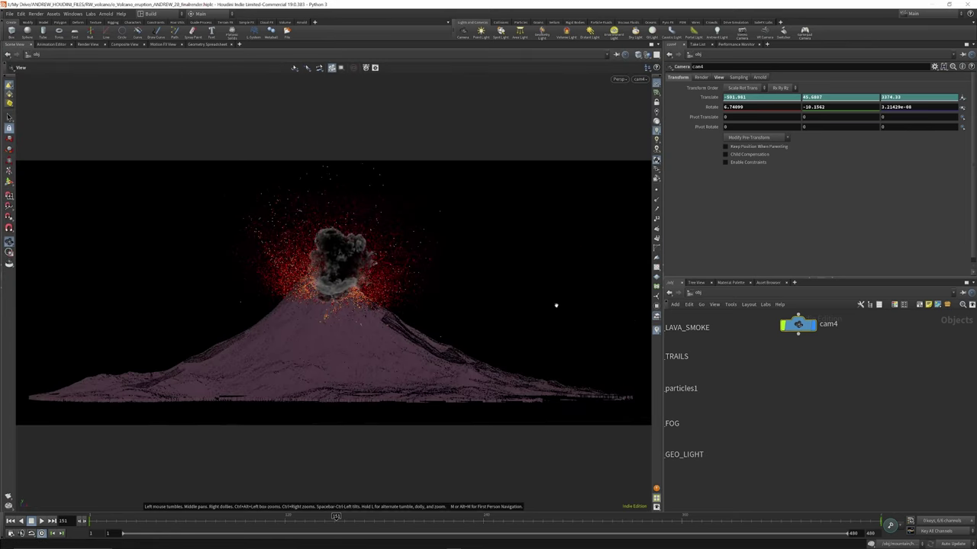
Hide the other objects inside RENDER_VOLCANO_SMOKE and compare the merged smoke with the pyrobakevolume1 result.
{"action": "scroll", "coordinate": [797, 380], "scroll_direction": "down", "scroll_amount": 5}
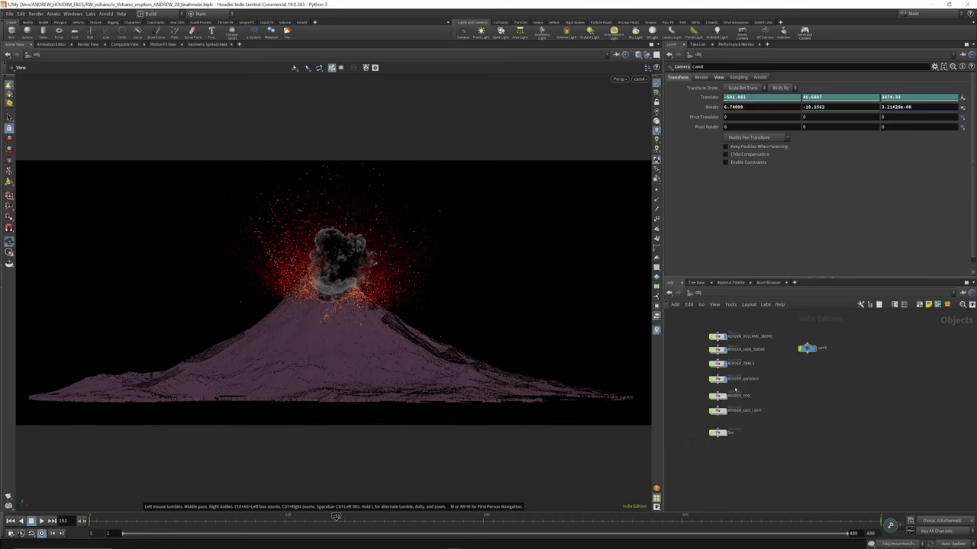
{"action": "scroll", "coordinate": [769, 393], "scroll_direction": "down", "scroll_amount": 3}
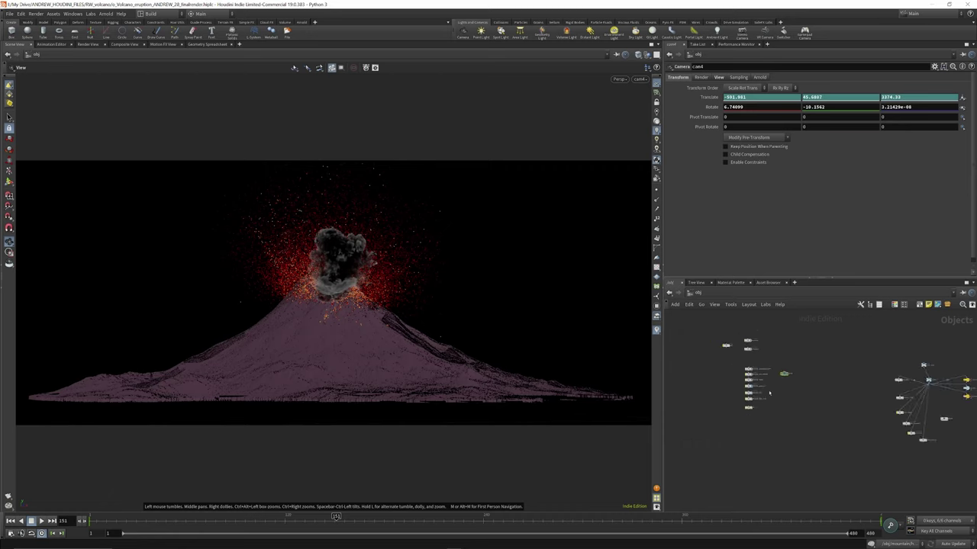
{"action": "scroll", "coordinate": [769, 393], "scroll_direction": "up", "scroll_amount": 6}
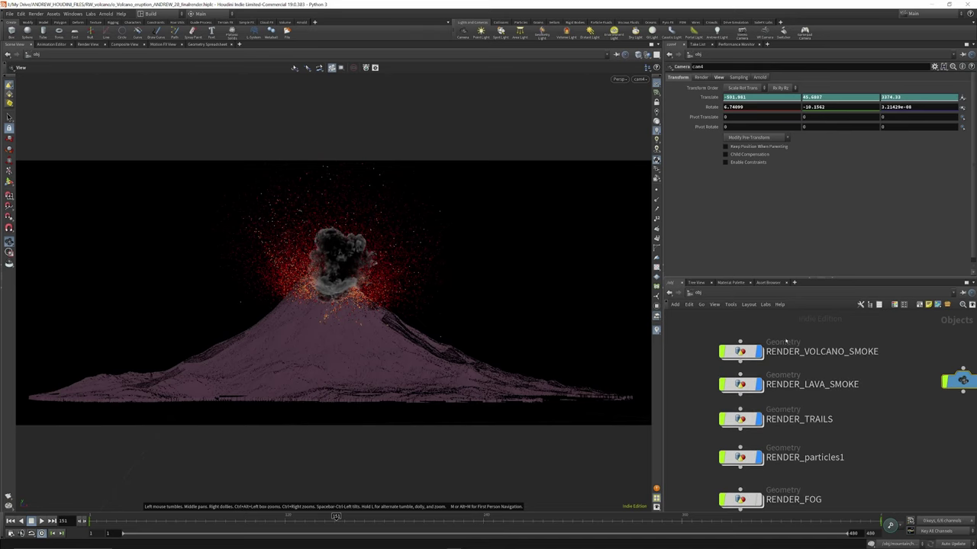
{"action": "scroll", "coordinate": [786, 342], "scroll_direction": "down", "scroll_amount": 2}
{"action": "double_click", "coordinate": [757, 345]}
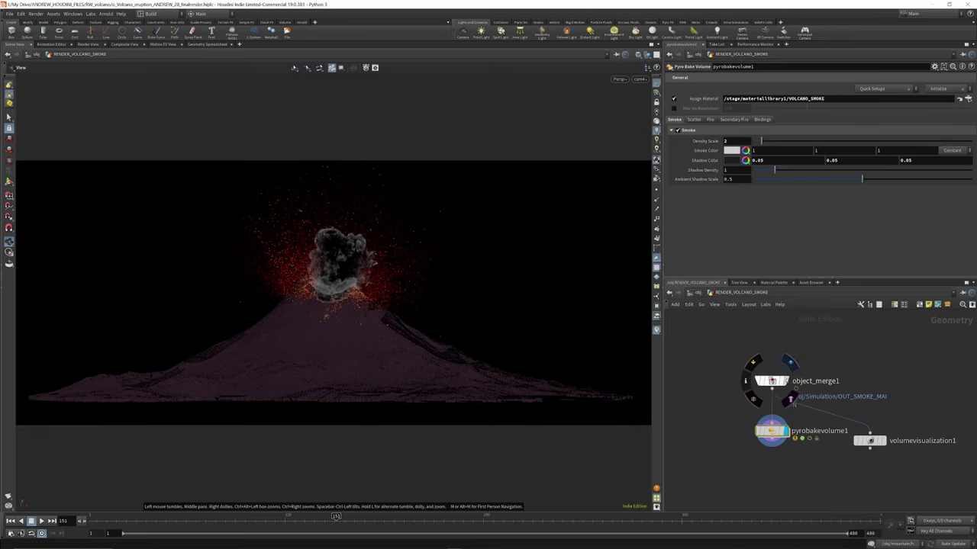
{"action": "left_click", "coordinate": [791, 363]}
{"action": "left_click", "coordinate": [647, 55]}
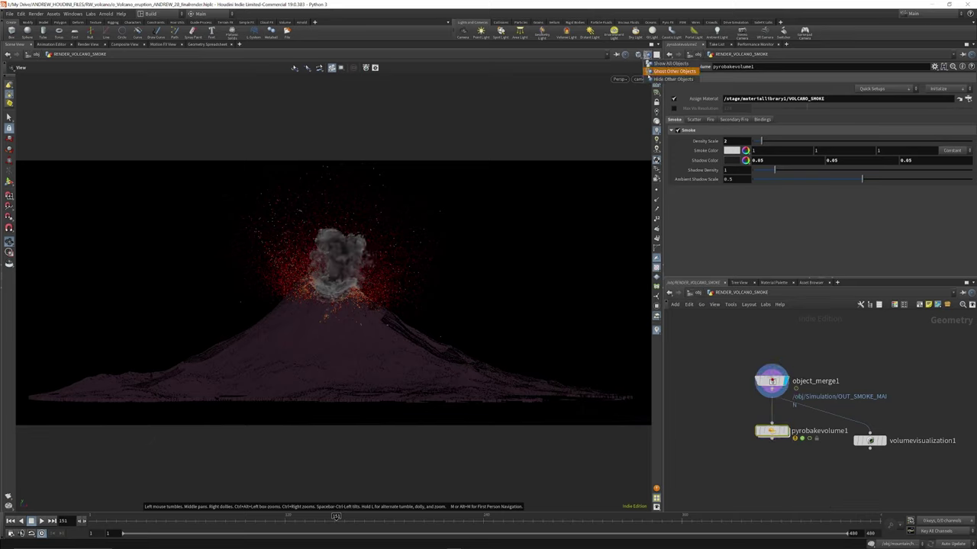
{"action": "left_click", "coordinate": [656, 81]}
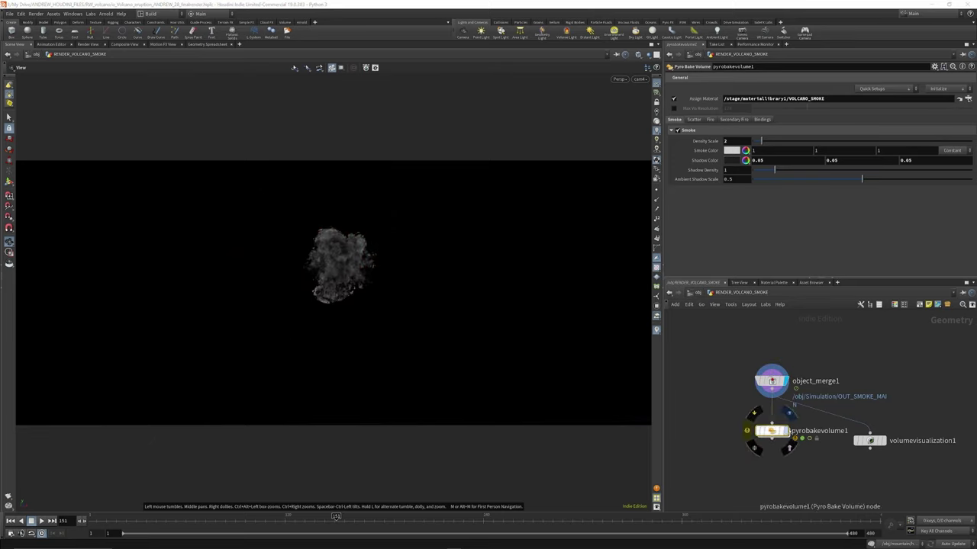
{"action": "left_click", "coordinate": [789, 412]}
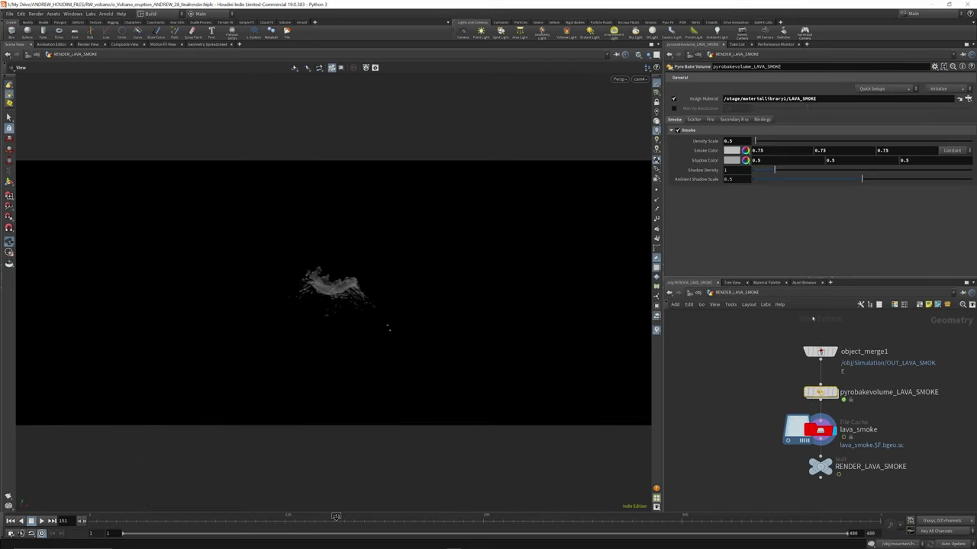
Review the scatter, fire, secondary fire, bindings and smoke settings of pyrobakevolume_LAVA_SMOKE.
{"action": "left_click", "coordinate": [698, 119]}
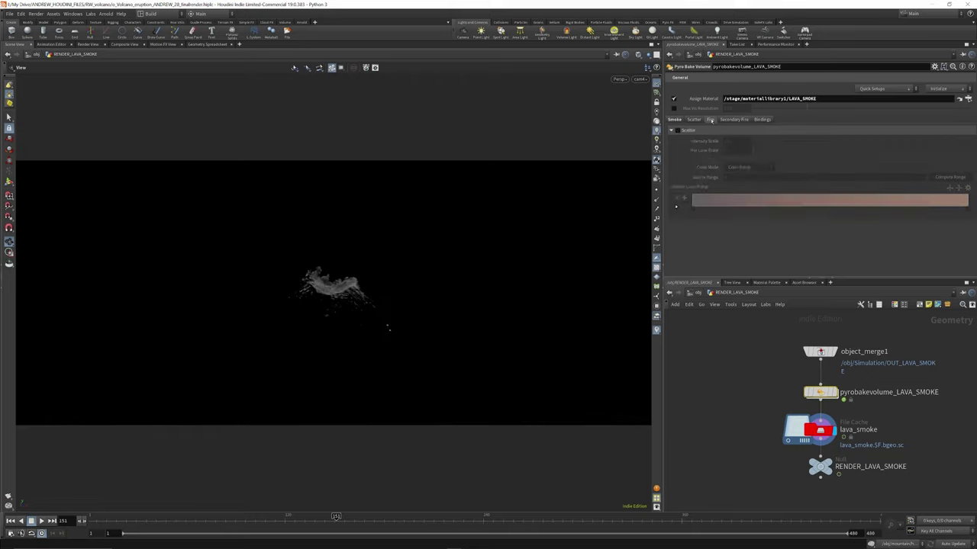
{"action": "left_click", "coordinate": [710, 119]}
{"action": "left_click", "coordinate": [734, 119]}
{"action": "left_click", "coordinate": [764, 120]}
{"action": "left_click", "coordinate": [675, 119]}
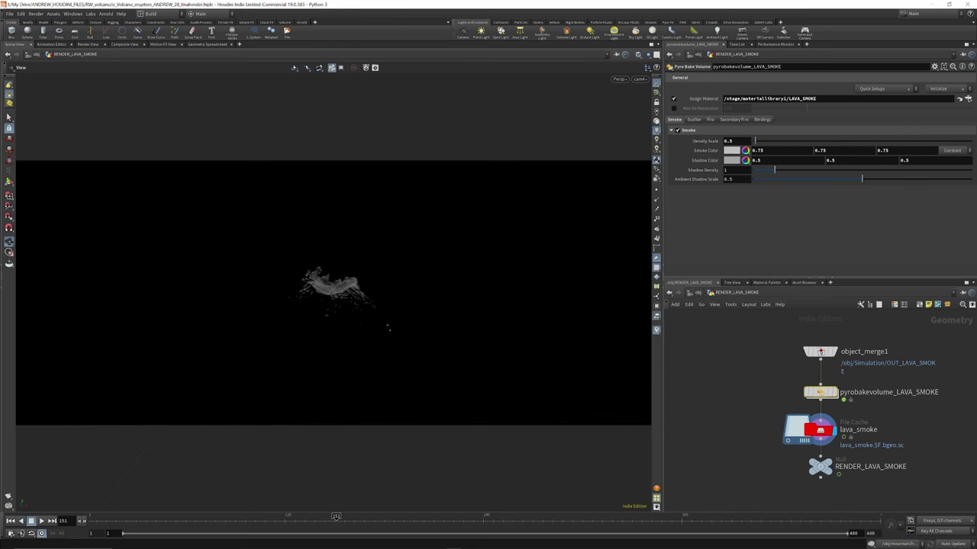
Go inside RENDER_TRAILS and display object_merge1 to view the incoming simulated trails.
{"action": "left_click", "coordinate": [696, 293]}
{"action": "scroll", "coordinate": [759, 385], "scroll_direction": "up", "scroll_amount": 4}
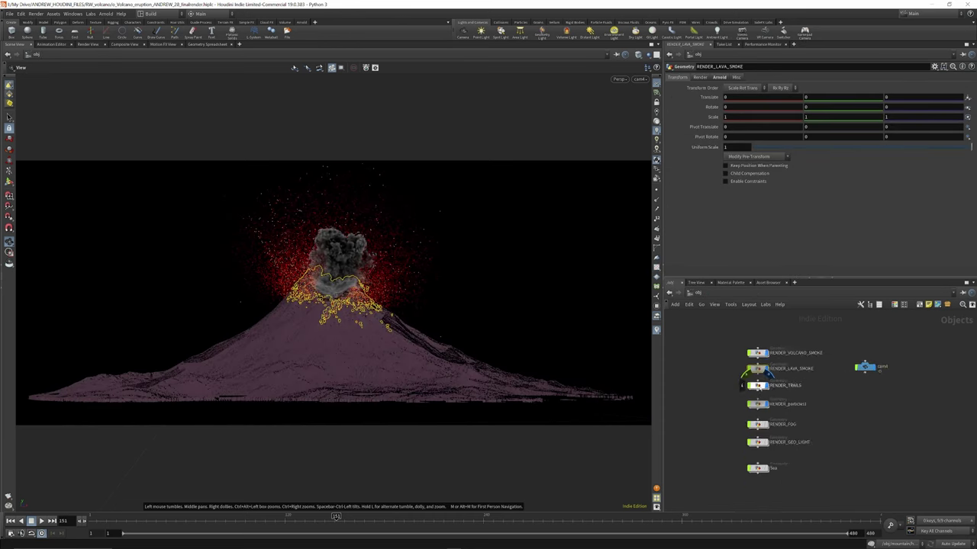
{"action": "double_click", "coordinate": [755, 384]}
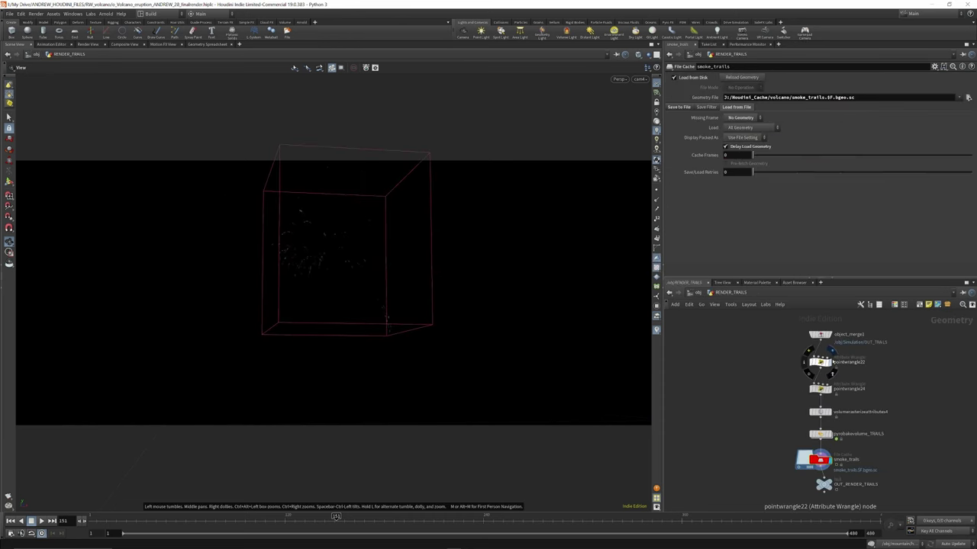
{"action": "scroll", "coordinate": [811, 365], "scroll_direction": "up", "scroll_amount": 3}
{"action": "scroll", "coordinate": [801, 369], "scroll_direction": "down", "scroll_amount": 3}
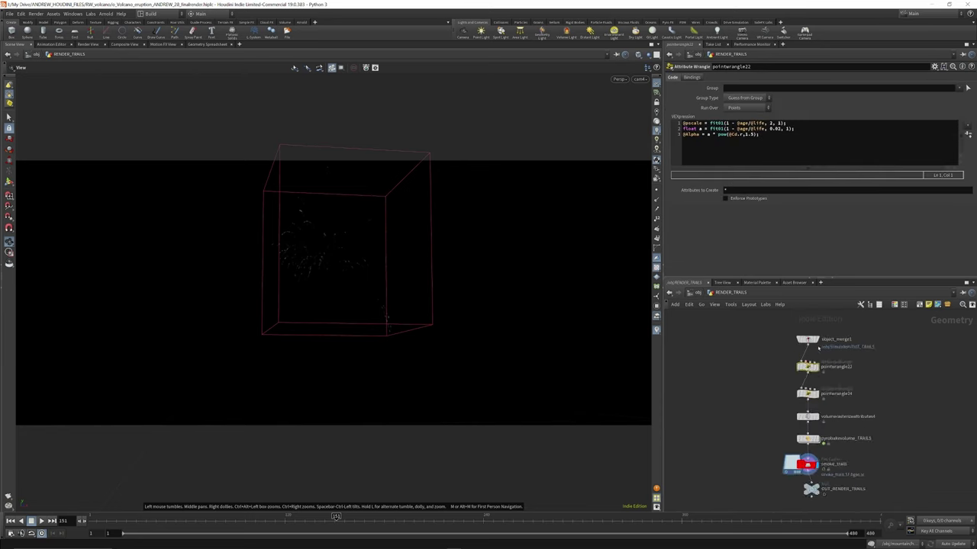
{"action": "scroll", "coordinate": [814, 344], "scroll_direction": "up", "scroll_amount": 2}
{"action": "left_click", "coordinate": [817, 338]}
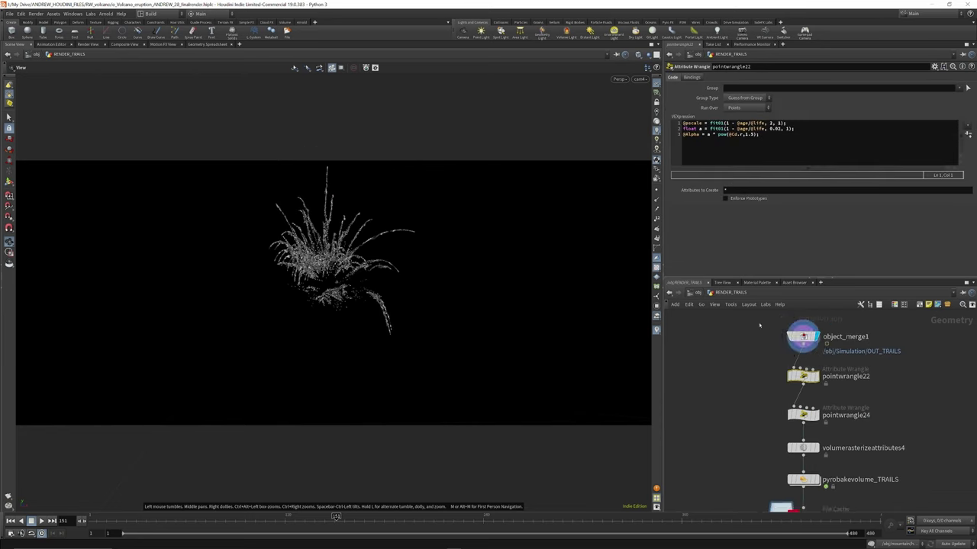
Display pointwrangle22 and examine how its VEX code drives the trails' pscale and Alpha by age.
{"action": "scroll", "coordinate": [807, 355], "scroll_direction": "down", "scroll_amount": 2}
{"action": "scroll", "coordinate": [802, 367], "scroll_direction": "up", "scroll_amount": 2}
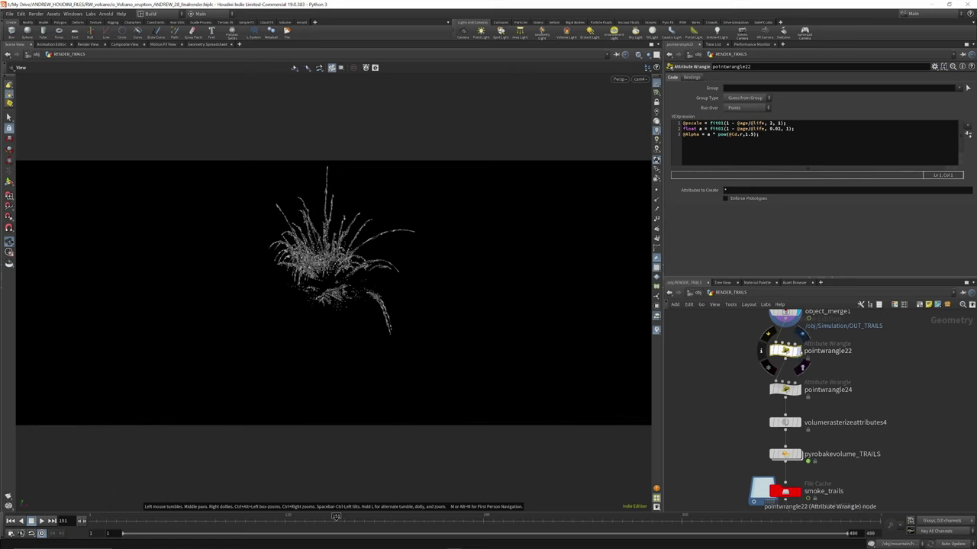
{"action": "left_click", "coordinate": [802, 334]}
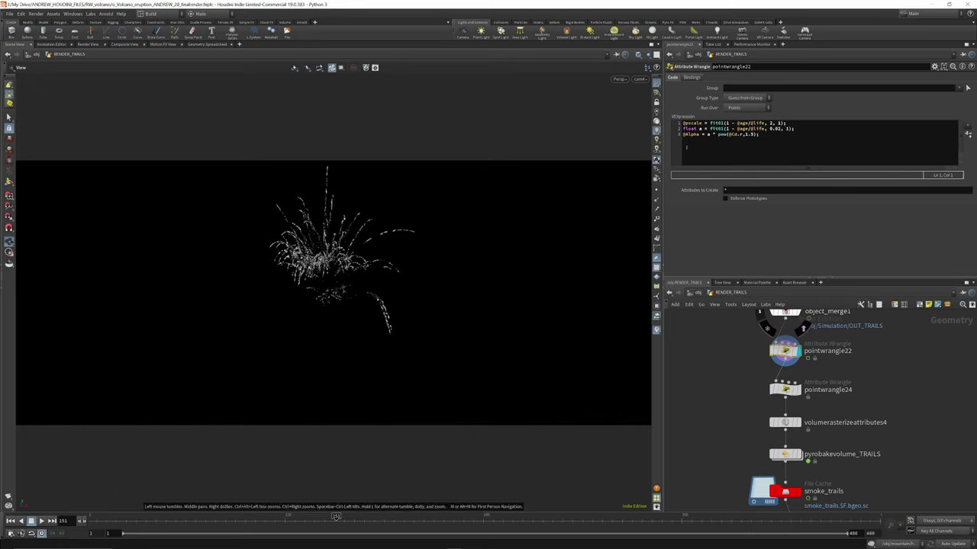
Display pointwrangle24 and examine its code that assigns the Alpha attribute to density.
{"action": "scroll", "coordinate": [785, 348], "scroll_direction": "down", "scroll_amount": 2}
{"action": "scroll", "coordinate": [795, 373], "scroll_direction": "up", "scroll_amount": 3}
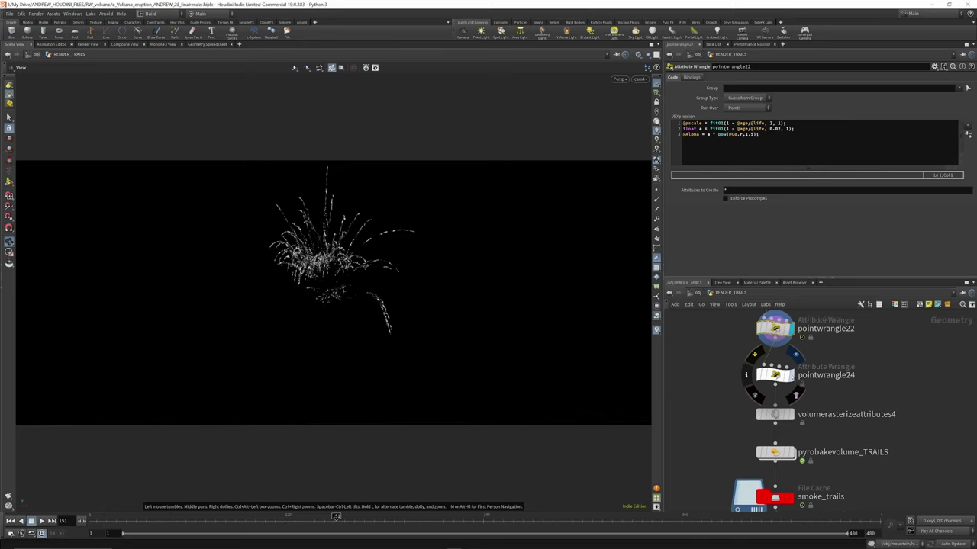
{"action": "left_click", "coordinate": [792, 376]}
{"action": "left_click", "coordinate": [774, 374]}
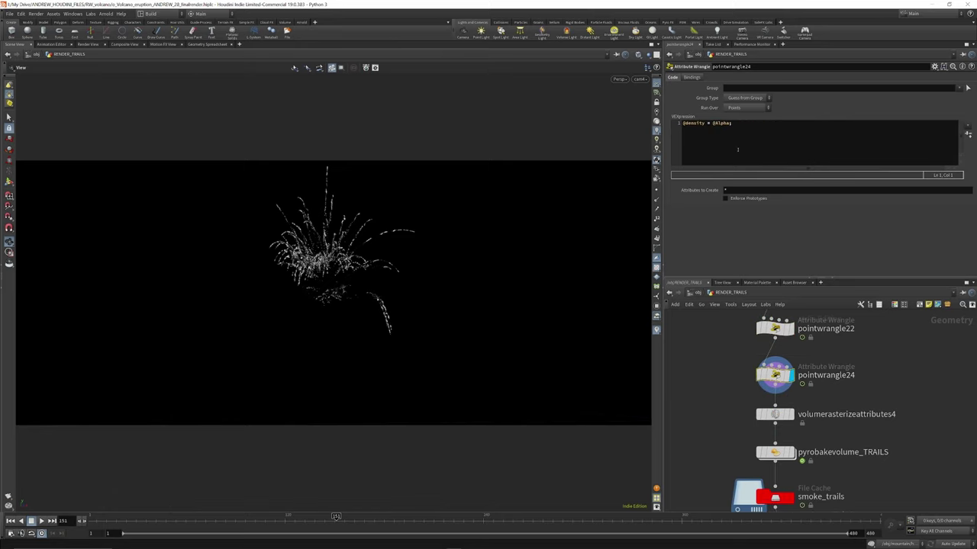
{"action": "key", "text": "ctrl+z"}
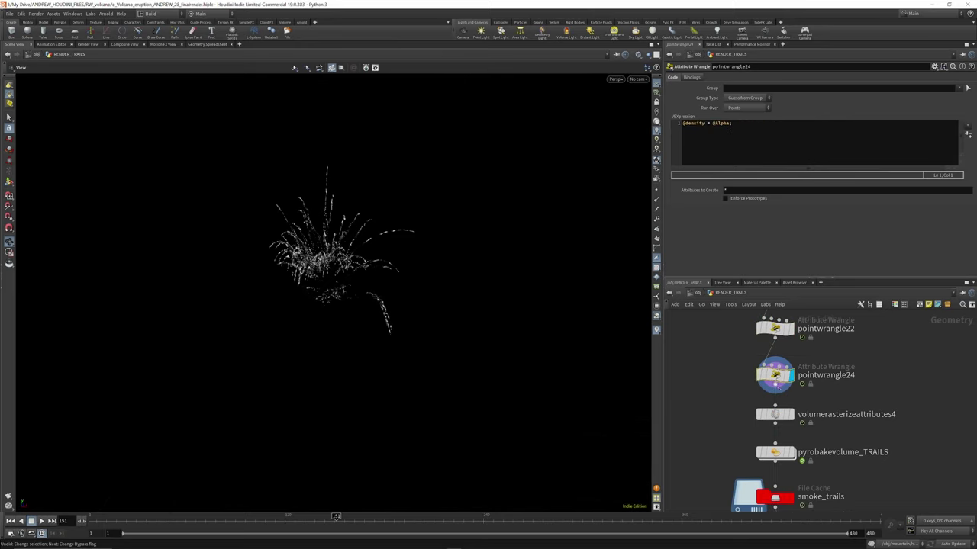
Display volumerasterizeattributes4 and review its density rasterisation and velocity blur settings.
{"action": "scroll", "coordinate": [781, 372], "scroll_direction": "down", "scroll_amount": 3}
{"action": "scroll", "coordinate": [789, 402], "scroll_direction": "up", "scroll_amount": 3}
{"action": "left_click", "coordinate": [785, 386]}
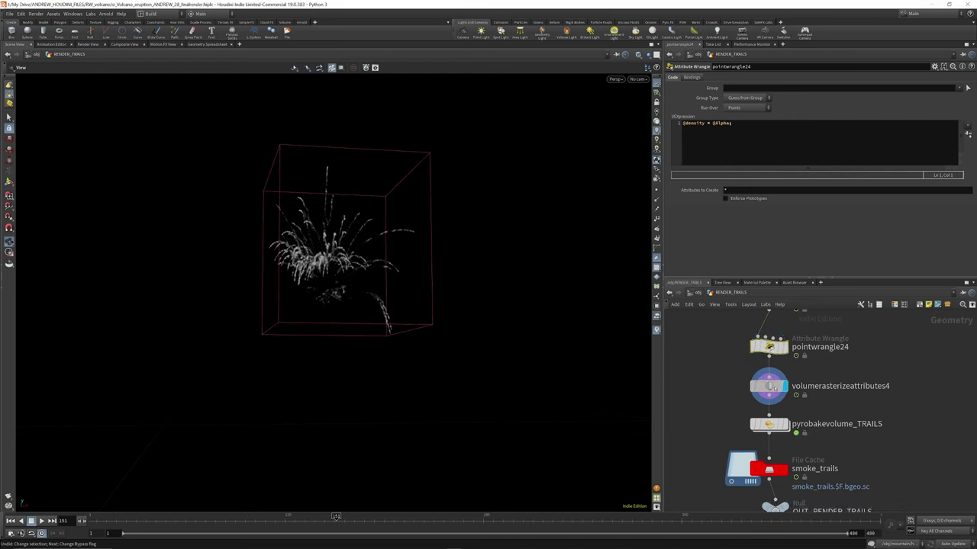
{"action": "left_click", "coordinate": [772, 387]}
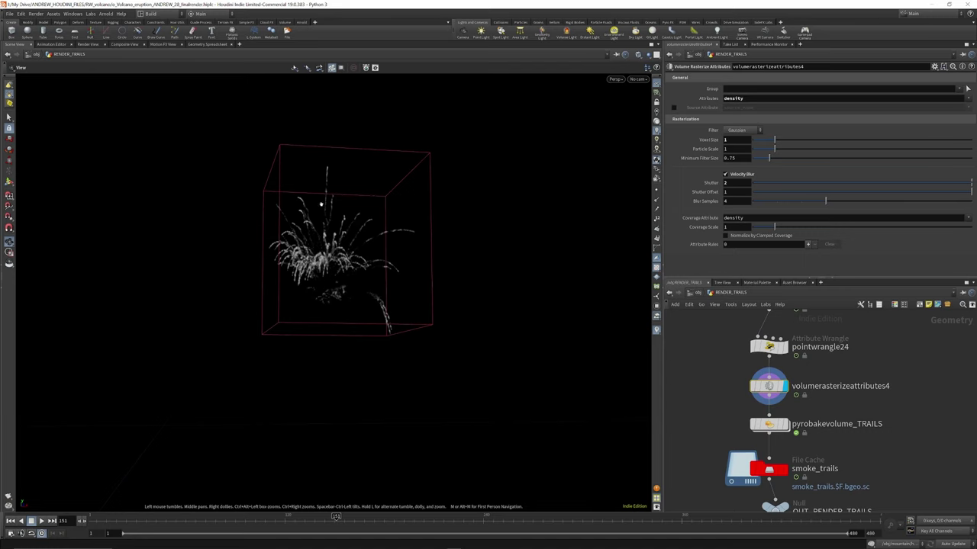
Display pyrobakevolume_TRAILS and review its material assignment and smoke settings.
{"action": "scroll", "coordinate": [789, 397], "scroll_direction": "down", "scroll_amount": 3}
{"action": "scroll", "coordinate": [788, 413], "scroll_direction": "up", "scroll_amount": 4}
{"action": "left_click", "coordinate": [785, 405]}
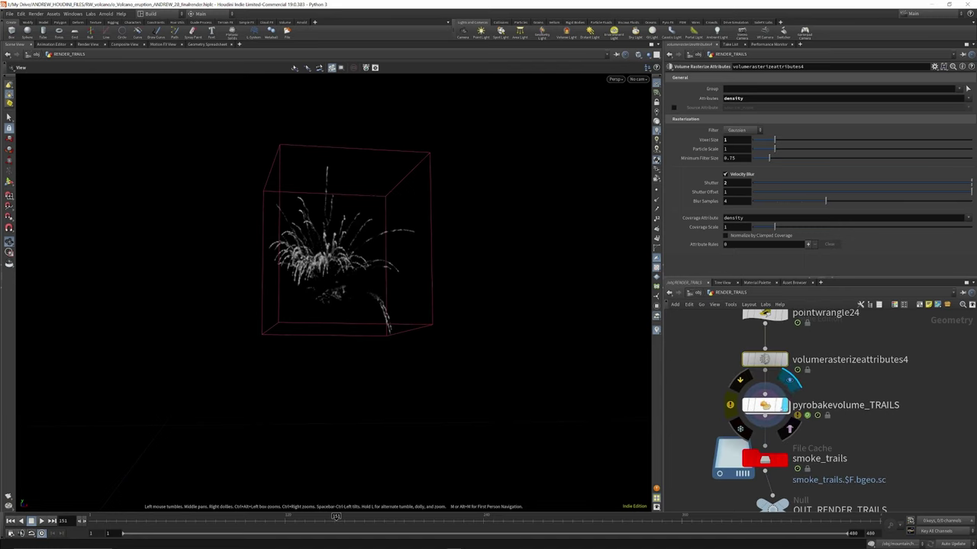
{"action": "left_click", "coordinate": [764, 406]}
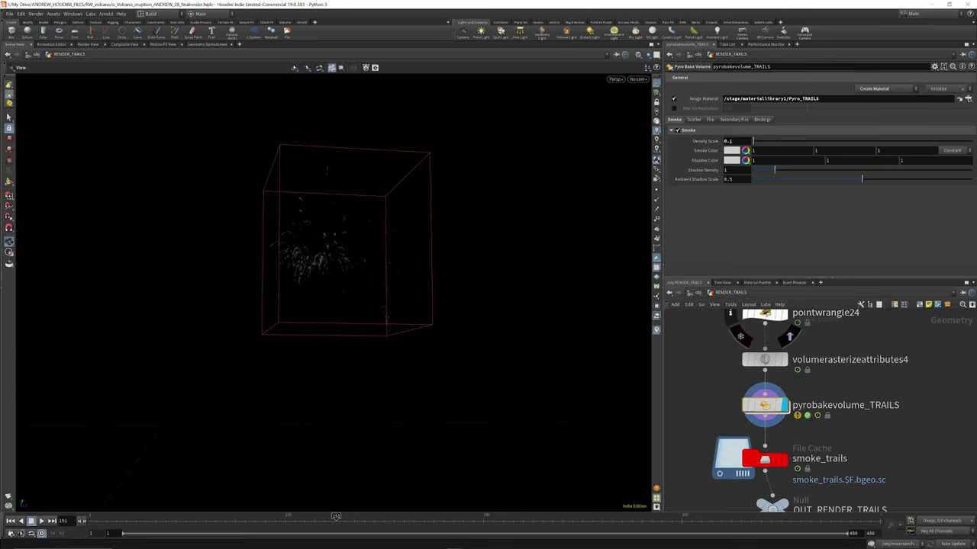
Try a Density Scale of 0.5 on pyrobakevolume_TRAILS and restore it to 0.1.
{"action": "left_click", "coordinate": [730, 142]}
{"action": "type", "text": "0.5"}
{"action": "key", "text": "Return"}
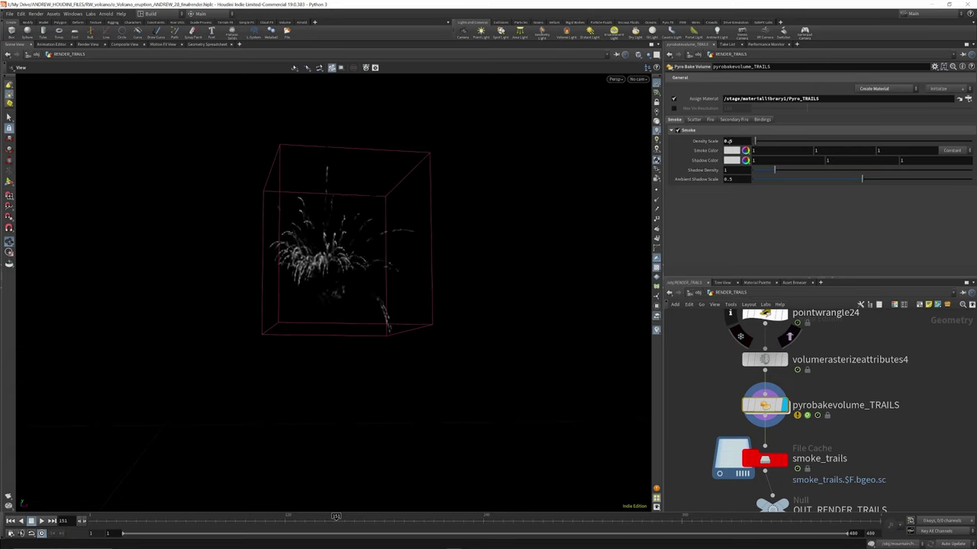
{"action": "double_click", "coordinate": [730, 142]}
{"action": "key", "text": "Return"}
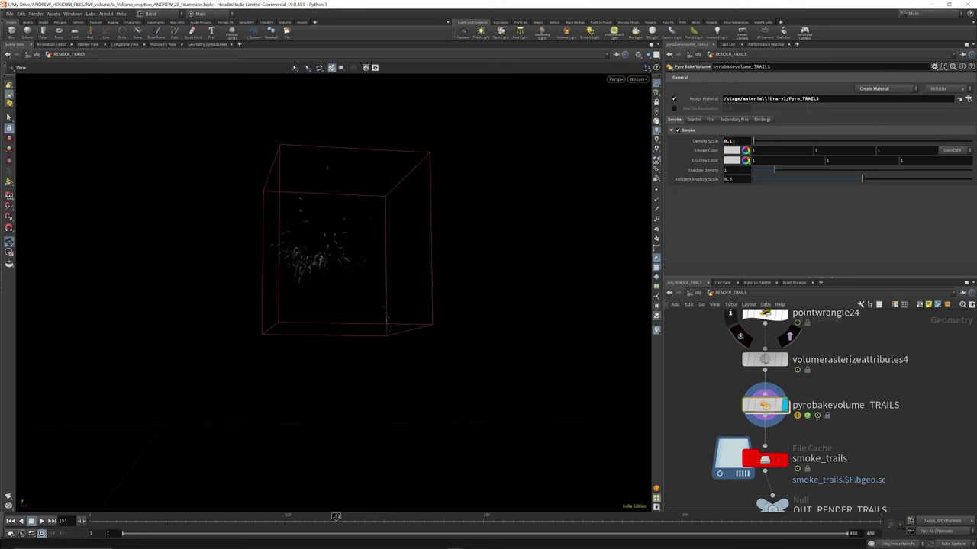
Align the OUT_RENDER_TRAILS null directly below the smoke_trails file cache.
{"action": "scroll", "coordinate": [765, 347], "scroll_direction": "down", "scroll_amount": 3}
{"action": "scroll", "coordinate": [769, 424], "scroll_direction": "up", "scroll_amount": 4}
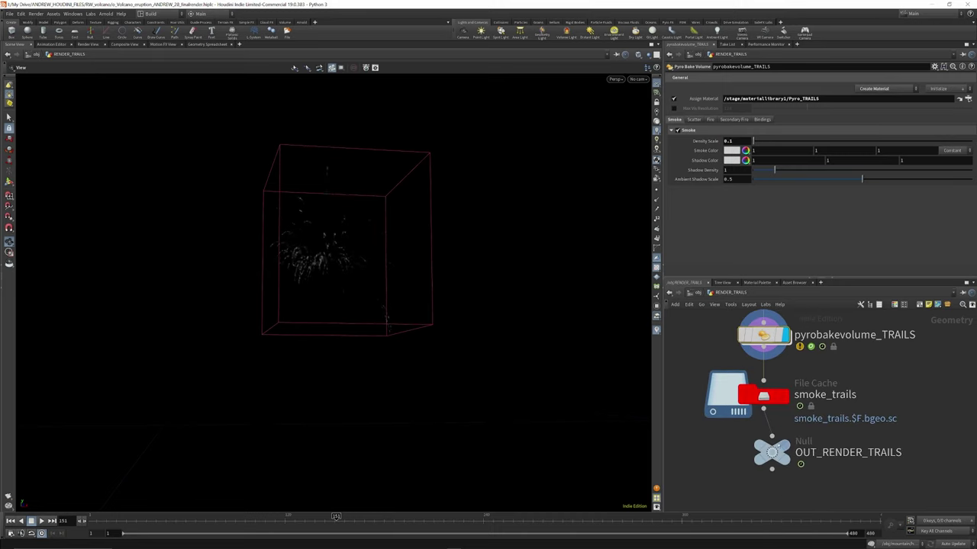
{"action": "left_click_drag", "start_coordinate": [776, 454], "coordinate": [769, 456]}
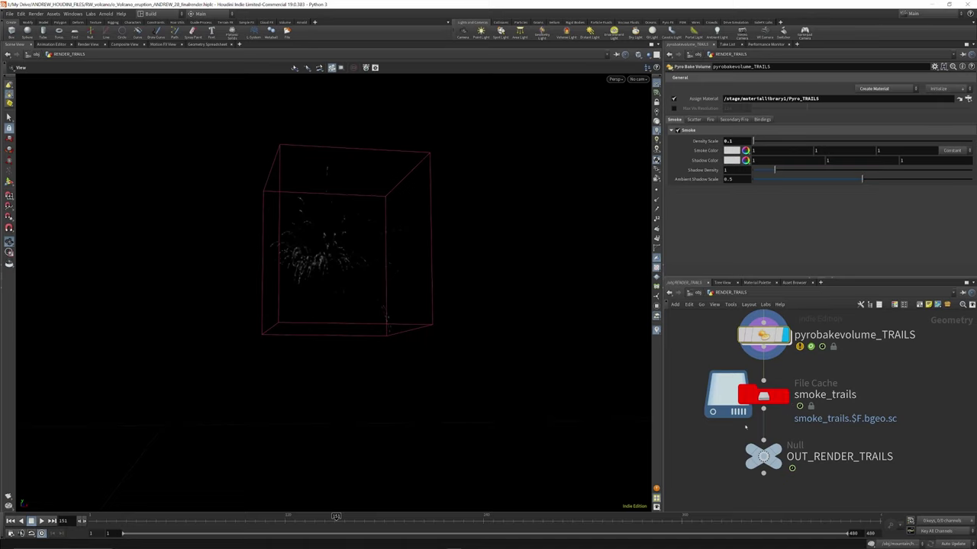
Return to the object level and open the RENDER_particles1 network.
{"action": "left_click", "coordinate": [699, 293]}
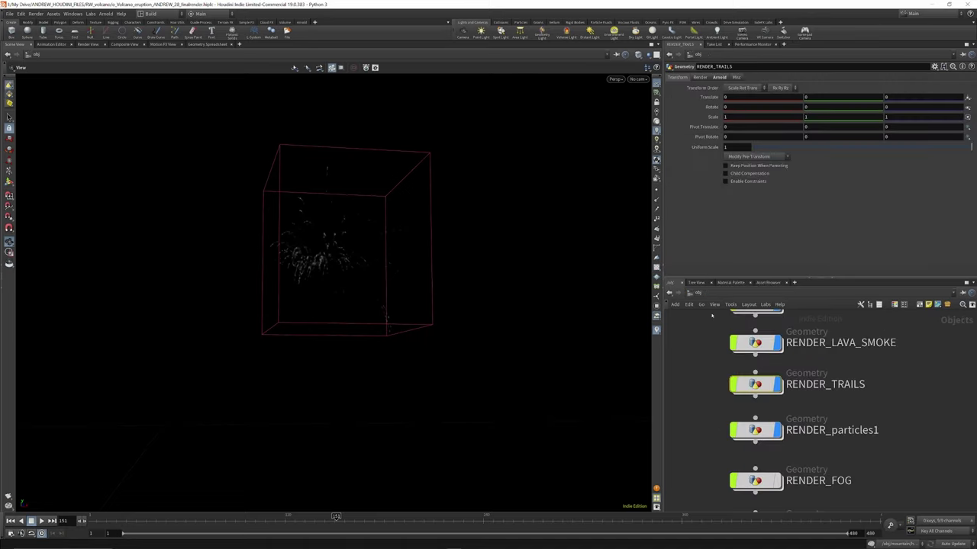
{"action": "scroll", "coordinate": [772, 384], "scroll_direction": "down", "scroll_amount": 2}
{"action": "scroll", "coordinate": [766, 417], "scroll_direction": "up", "scroll_amount": 2}
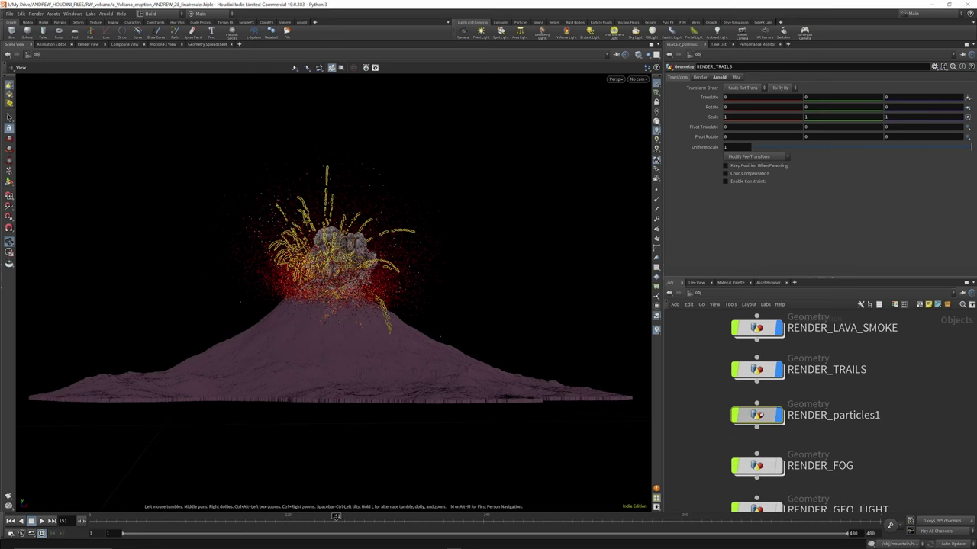
{"action": "double_click", "coordinate": [764, 419]}
{"action": "scroll", "coordinate": [789, 384], "scroll_direction": "down", "scroll_amount": 2}
{"action": "scroll", "coordinate": [791, 364], "scroll_direction": "up", "scroll_amount": 4}
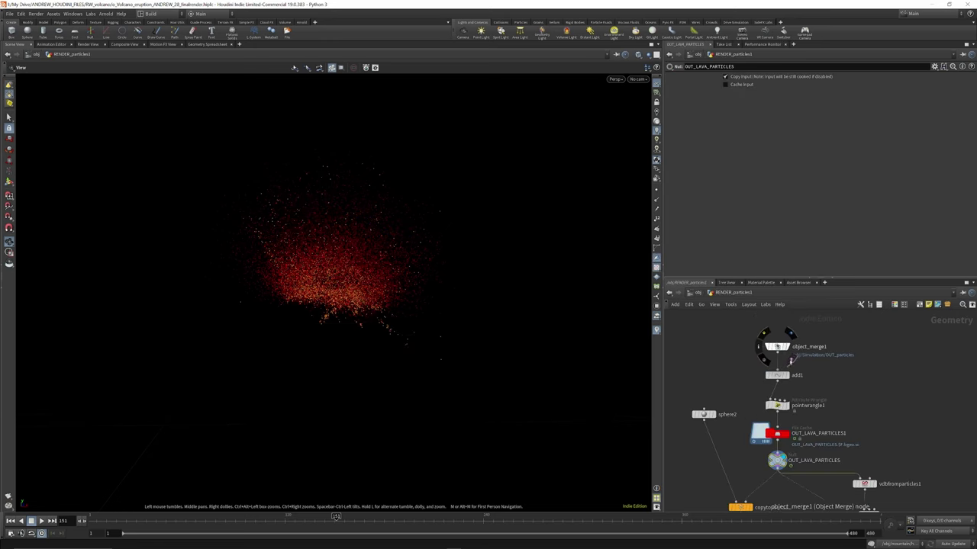
Examine the pscale code in pointwrangle1 and display add1 to review its particle system settings.
{"action": "left_click", "coordinate": [780, 384]}
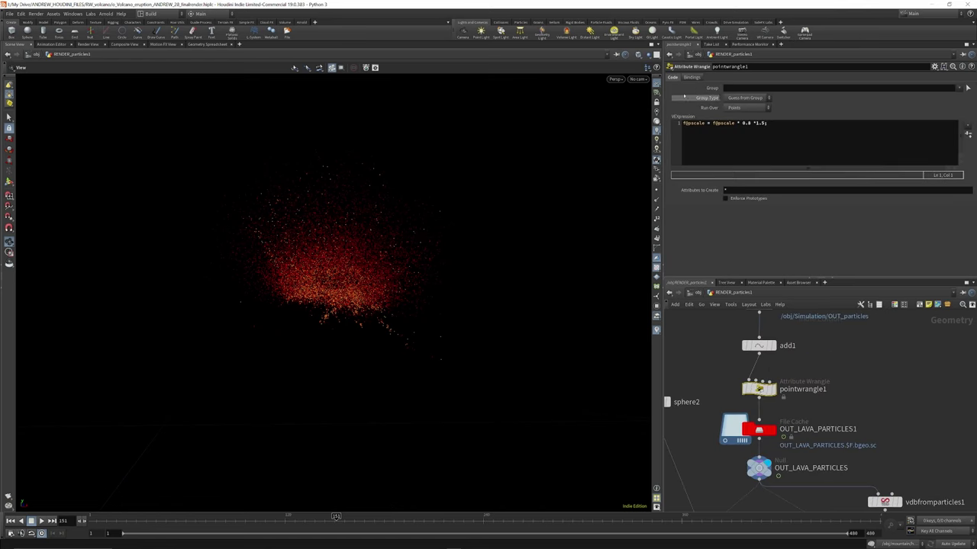
{"action": "scroll", "coordinate": [797, 374], "scroll_direction": "up", "scroll_amount": 2}
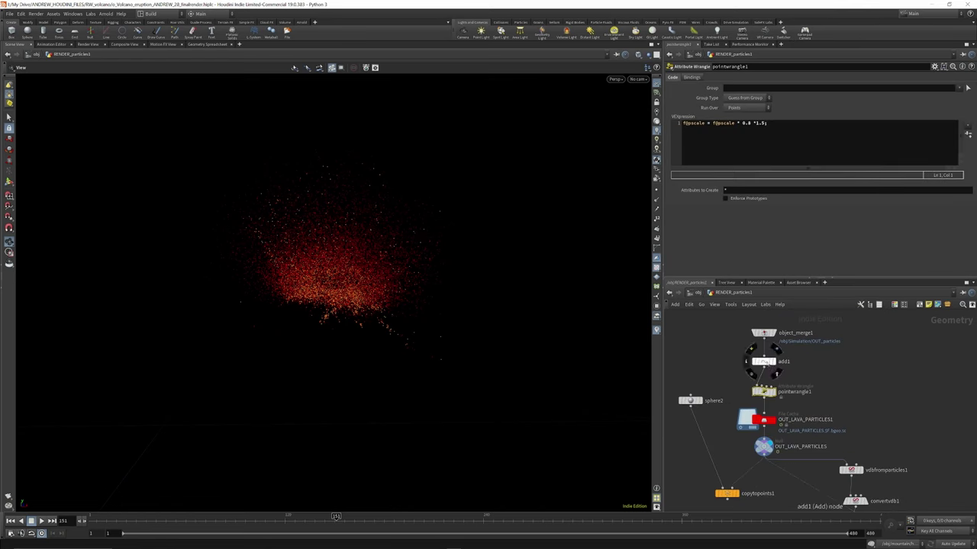
{"action": "left_click", "coordinate": [763, 362]}
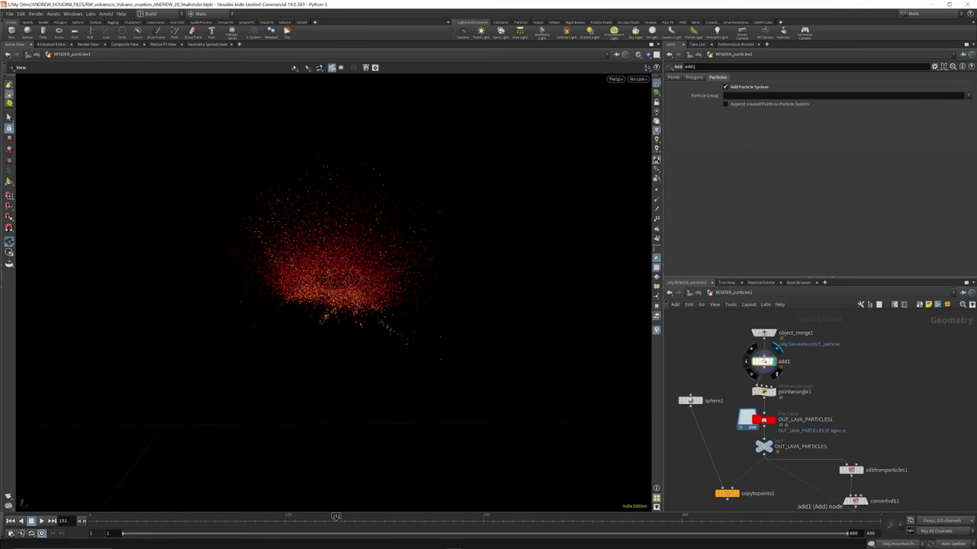
{"action": "scroll", "coordinate": [763, 392], "scroll_direction": "down", "scroll_amount": 2}
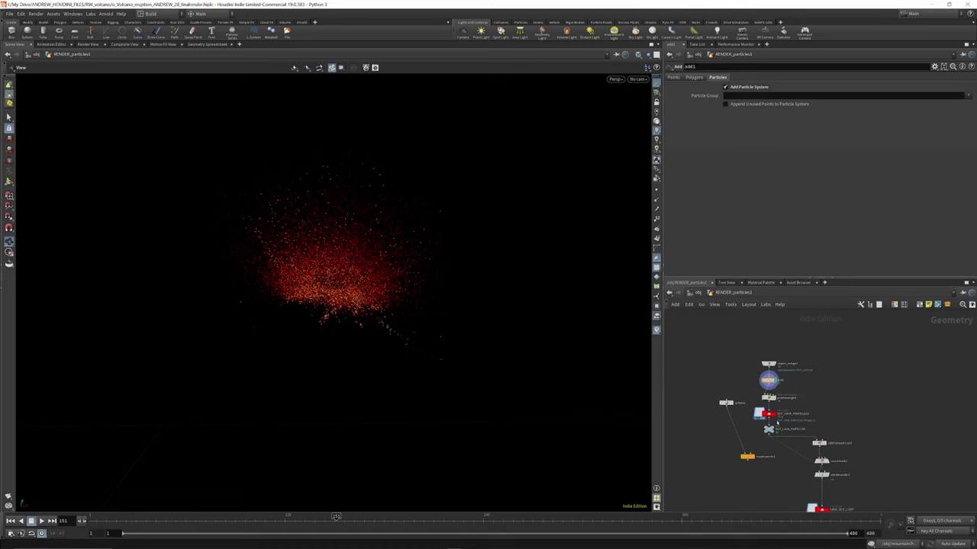
Display the OUT_LAVA_PARTICLES1 cache and copytopoints1 to inspect the cached particles and the spheres copied onto them.
{"action": "scroll", "coordinate": [759, 400], "scroll_direction": "up", "scroll_amount": 3}
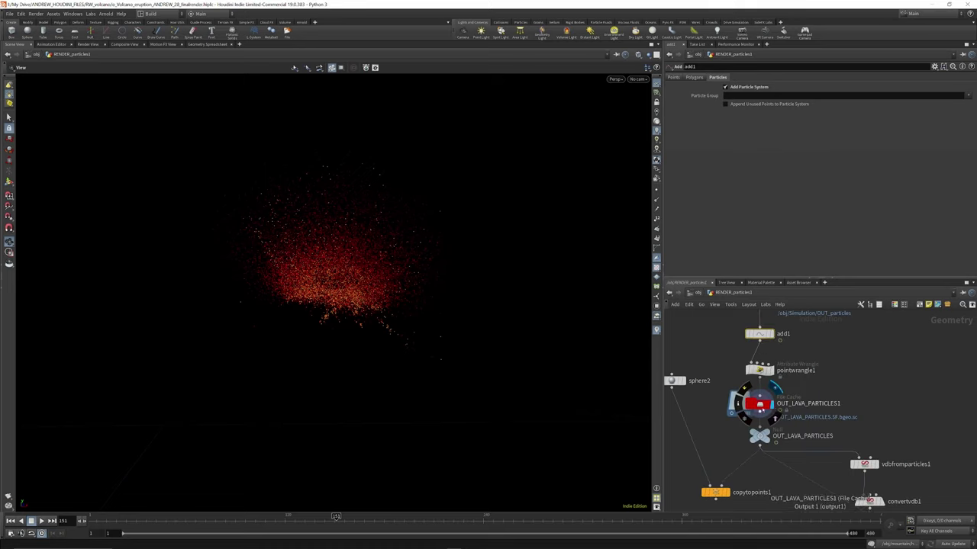
{"action": "scroll", "coordinate": [759, 404], "scroll_direction": "down", "scroll_amount": 3}
{"action": "scroll", "coordinate": [750, 396], "scroll_direction": "up", "scroll_amount": 2}
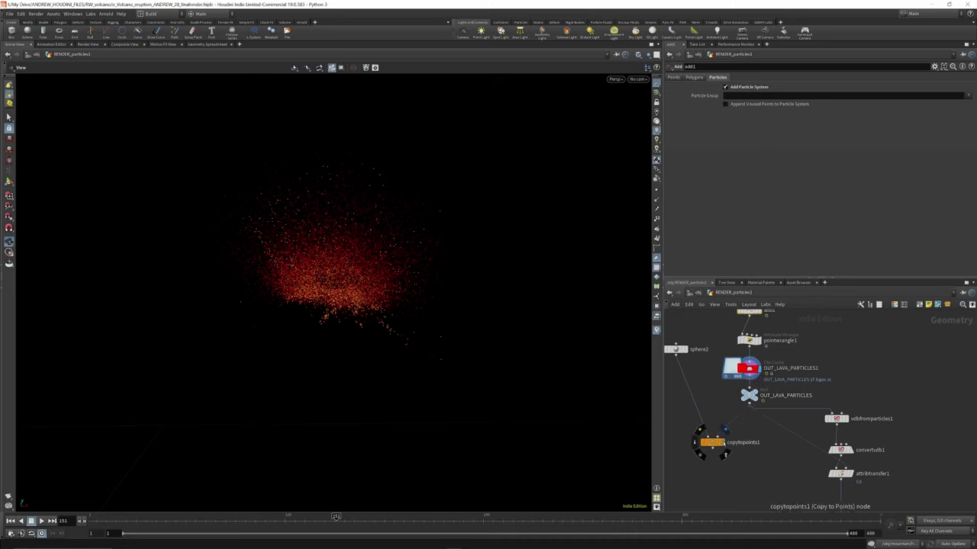
{"action": "left_click", "coordinate": [726, 436]}
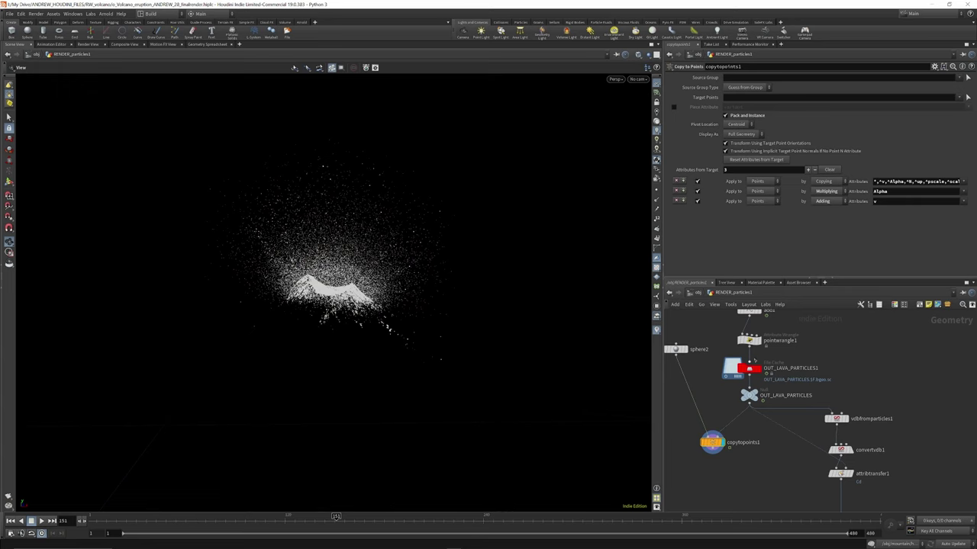
Display vdbfromparticles1 and review its voxel size and point radius settings.
{"action": "middle_click_drag", "start_coordinate": [799, 403], "coordinate": [802, 371]}
{"action": "left_click", "coordinate": [850, 388]}
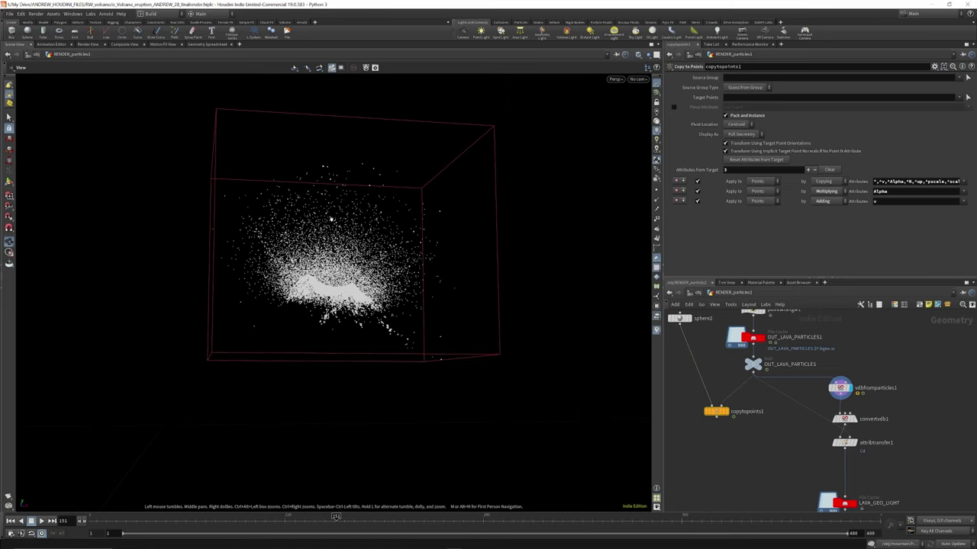
{"action": "scroll", "coordinate": [852, 388], "scroll_direction": "up", "scroll_amount": 5}
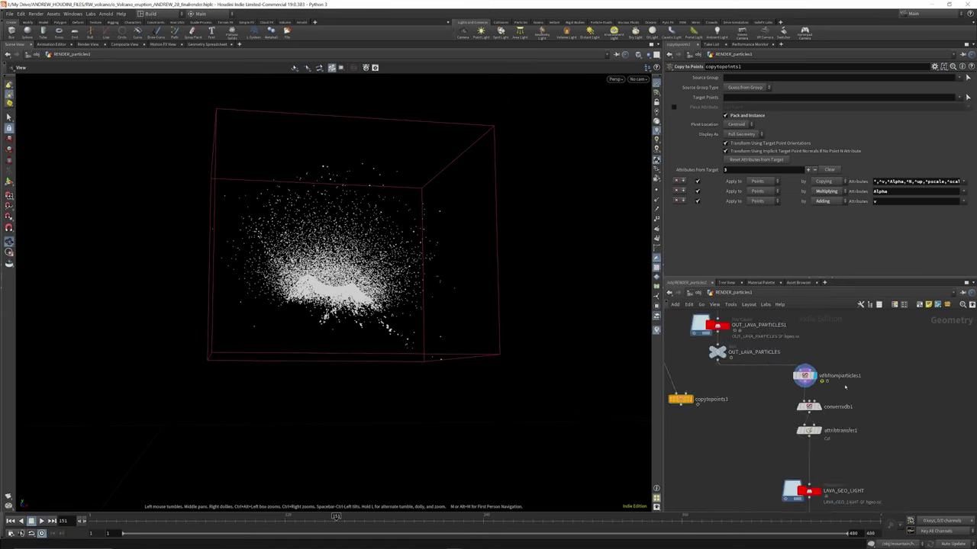
{"action": "left_click", "coordinate": [774, 372]}
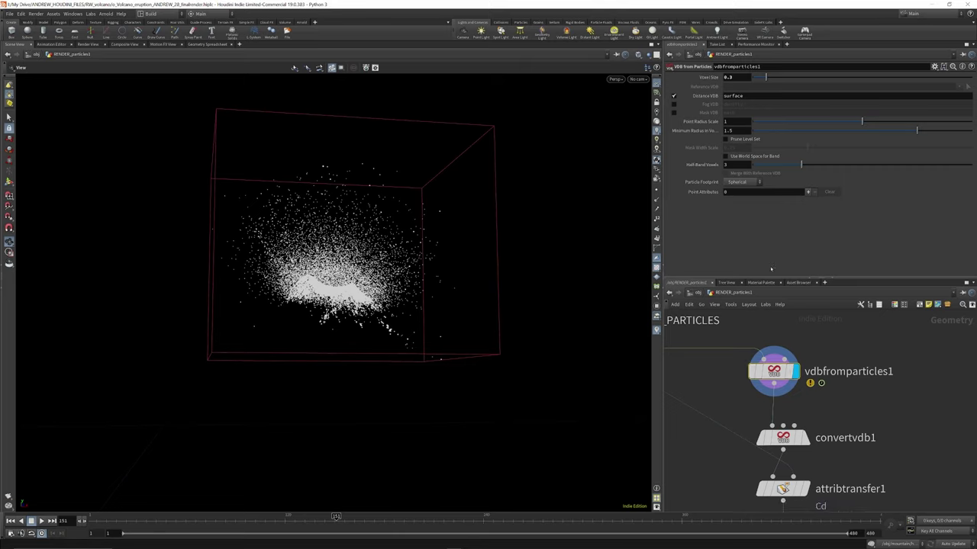
{"action": "scroll", "coordinate": [802, 352], "scroll_direction": "down", "scroll_amount": 1}
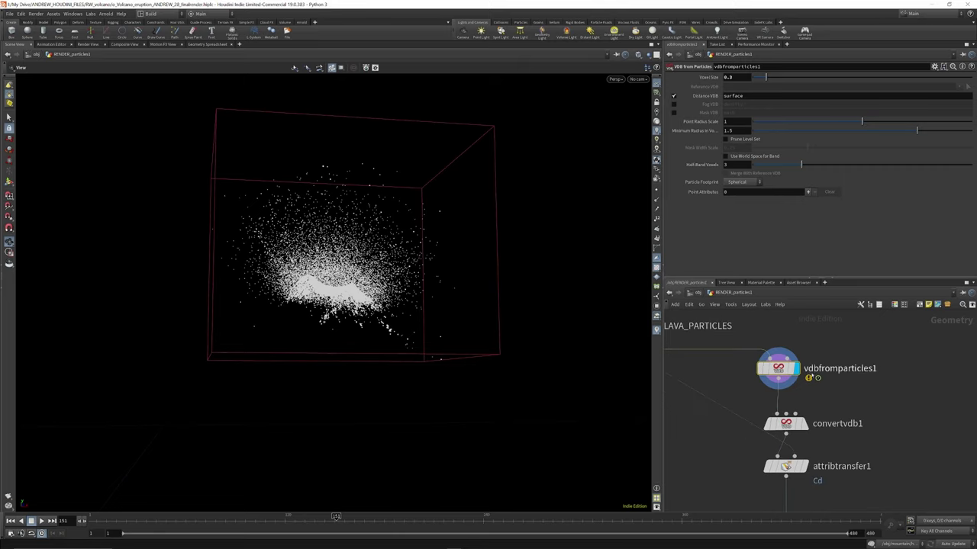
Move convertvdb1 closer to vdbfromparticles1 and display it to review its polygon conversion and adaptivity settings.
{"action": "mouse_move", "coordinate": [785, 424]}
{"action": "left_click_drag", "start_coordinate": [793, 425], "coordinate": [792, 411]}
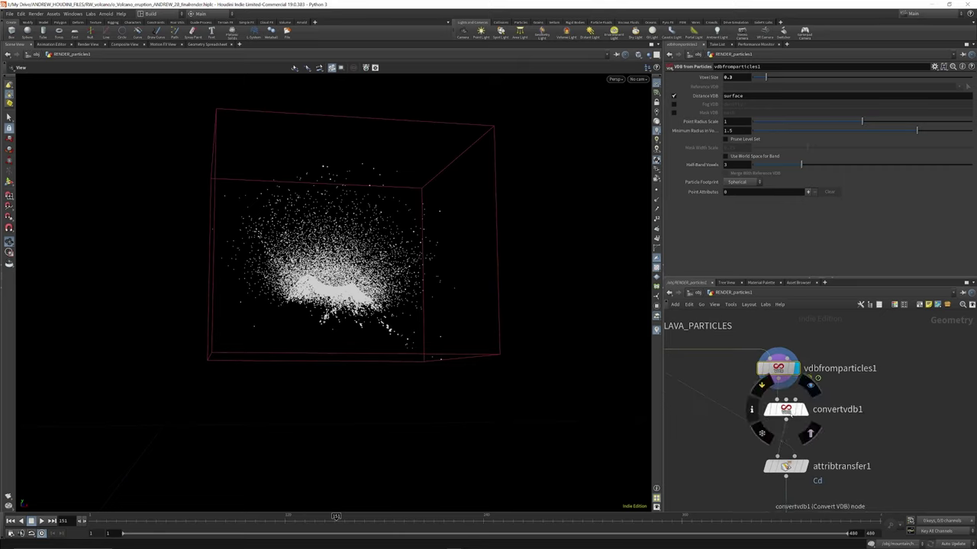
{"action": "left_click", "coordinate": [791, 412]}
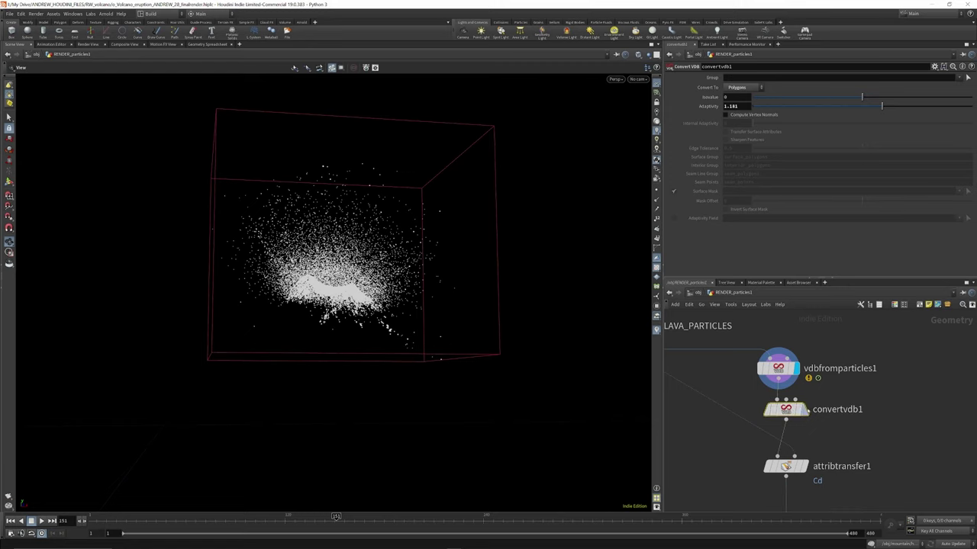
{"action": "mouse_move", "coordinate": [789, 412]}
{"action": "left_click", "coordinate": [810, 385]}
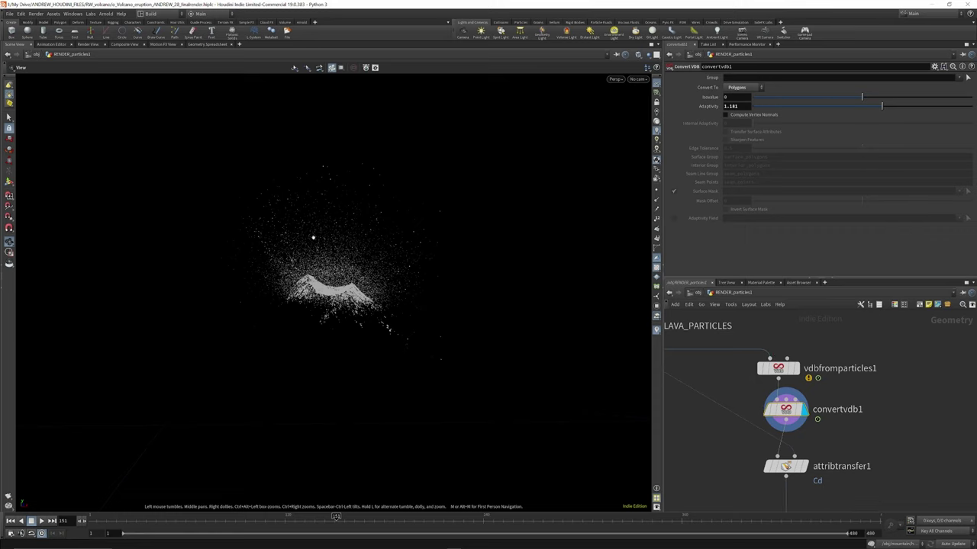
{"action": "scroll", "coordinate": [809, 325], "scroll_direction": "down", "scroll_amount": 3}
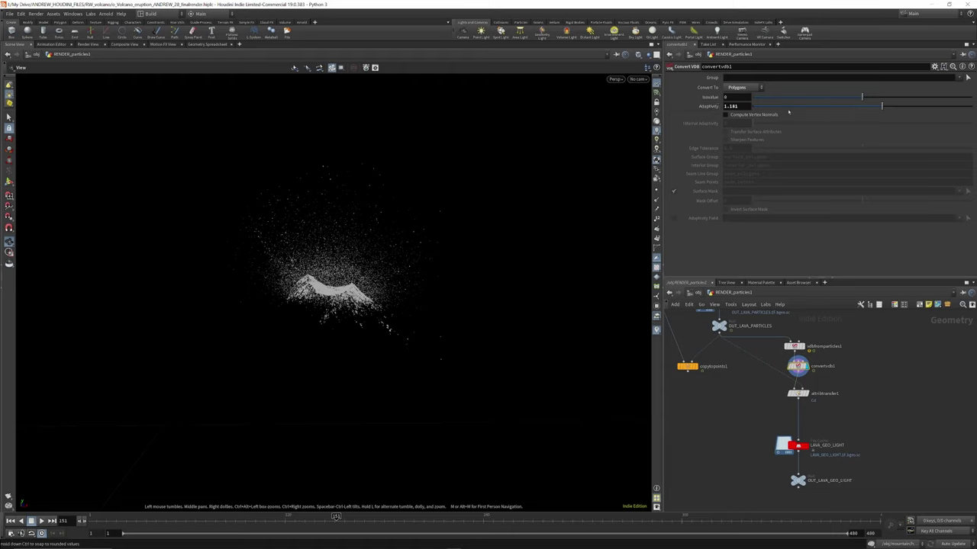
Display attribtransfer1 and turn off the viewport lighting to check the Cd colours transferred to the lava geometry.
{"action": "scroll", "coordinate": [813, 389], "scroll_direction": "up", "scroll_amount": 3}
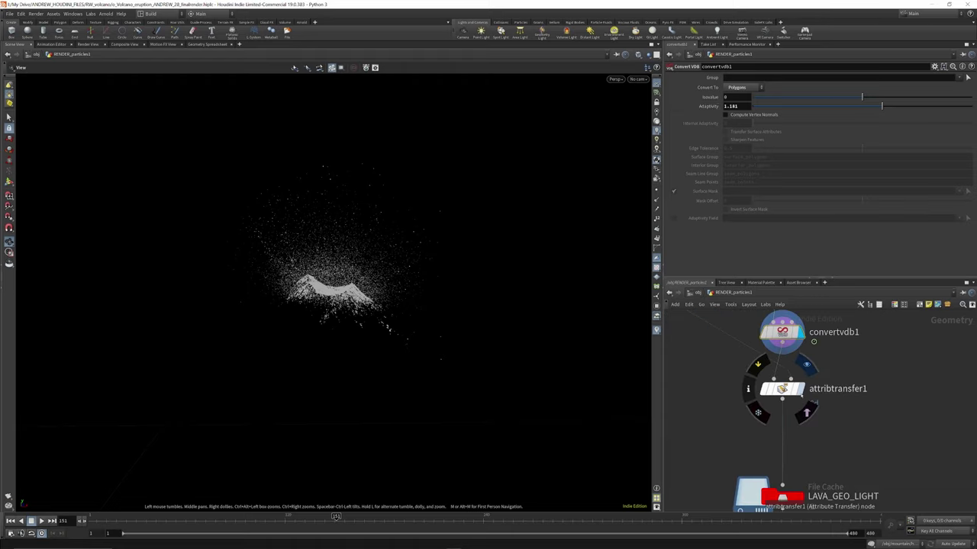
{"action": "left_click", "coordinate": [786, 389]}
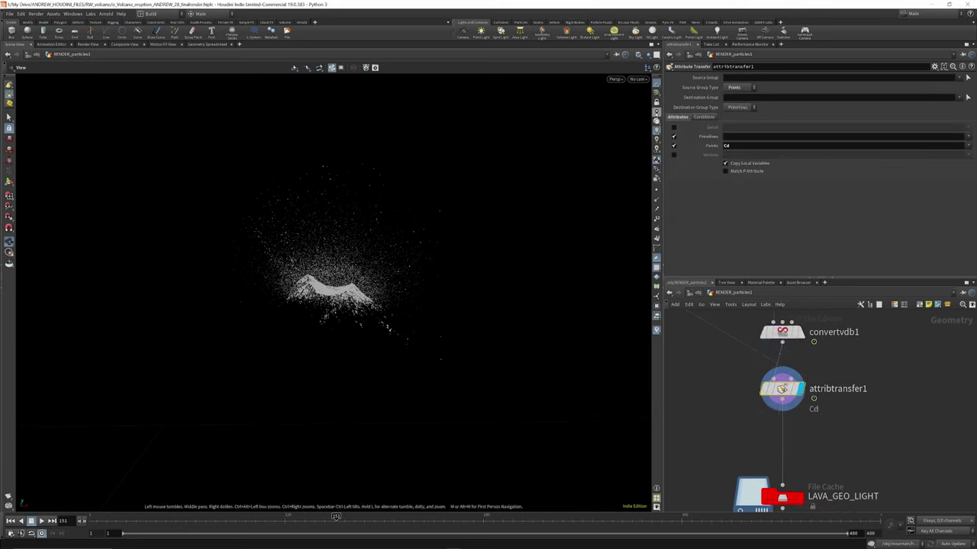
{"action": "left_click", "coordinate": [656, 112]}
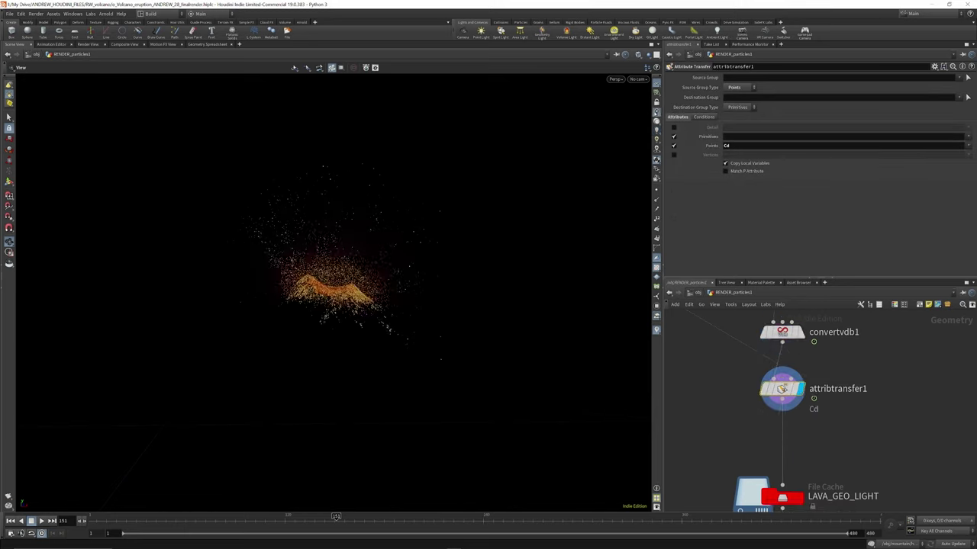
Inspect the end of the lava light branch, from attribtransfer1 to the LAVA_GEO_LIGHT cache and OUT_LAVA_GEO_LIGHT null.
{"action": "scroll", "coordinate": [812, 410], "scroll_direction": "down", "scroll_amount": 5}
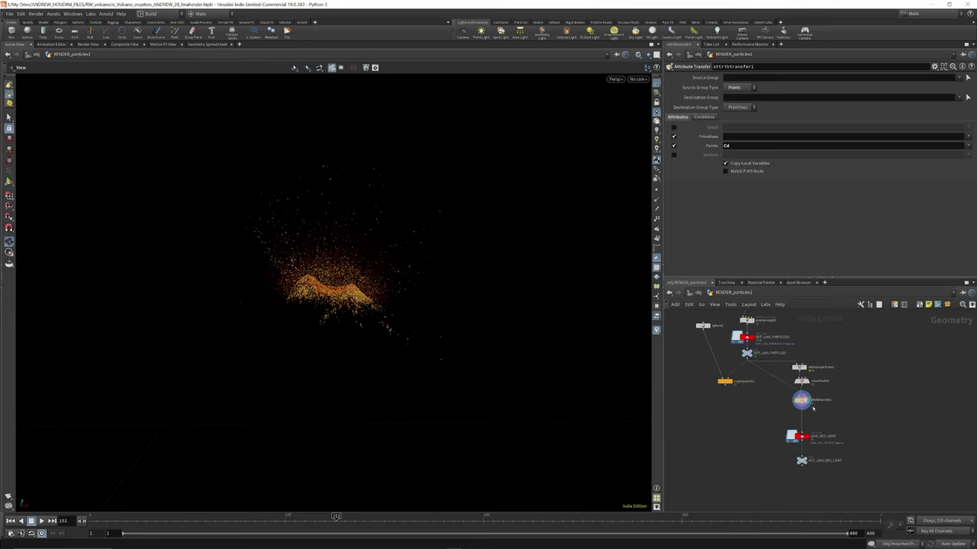
{"action": "scroll", "coordinate": [813, 410], "scroll_direction": "up", "scroll_amount": 5}
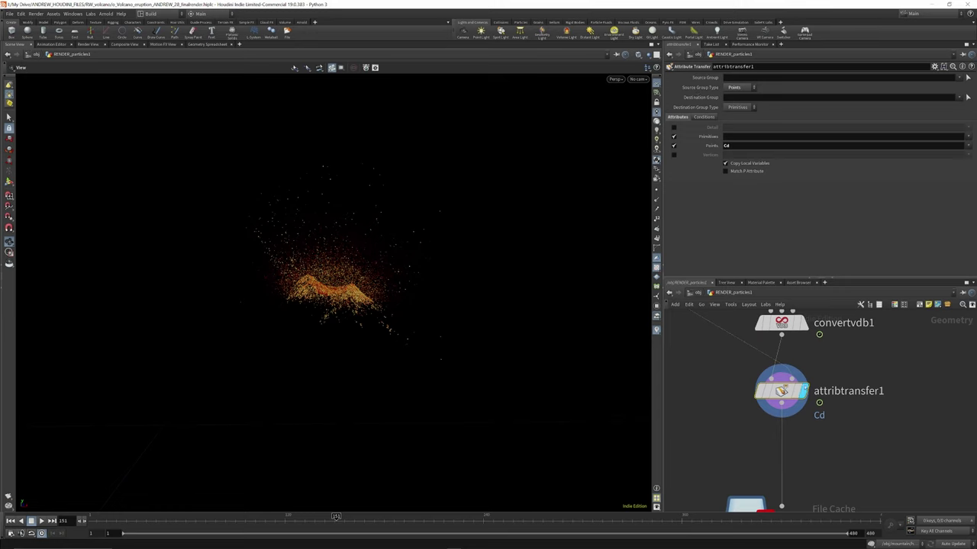
{"action": "scroll", "coordinate": [798, 372], "scroll_direction": "down", "scroll_amount": 3}
{"action": "scroll", "coordinate": [793, 381], "scroll_direction": "down", "scroll_amount": 3}
{"action": "scroll", "coordinate": [793, 396], "scroll_direction": "up", "scroll_amount": 5}
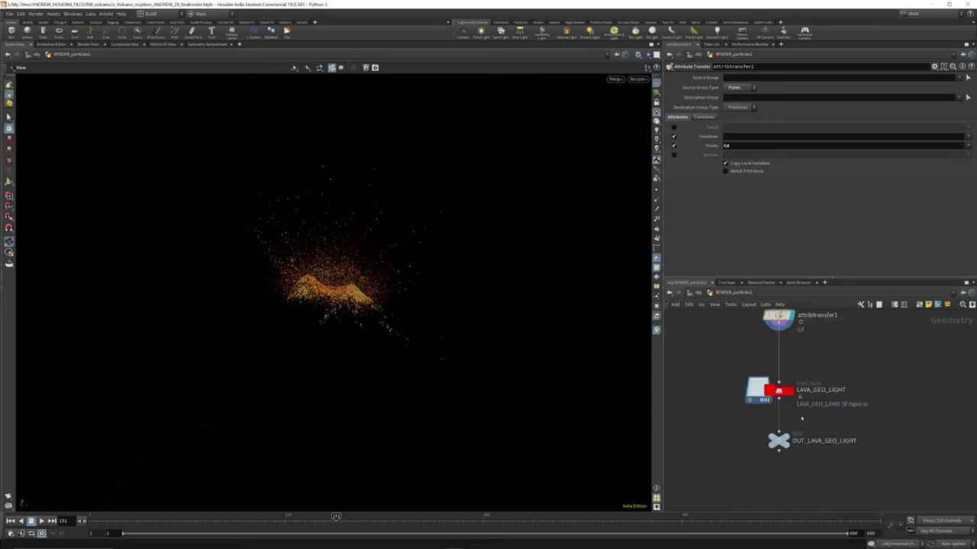
{"action": "mouse_move", "coordinate": [794, 400]}
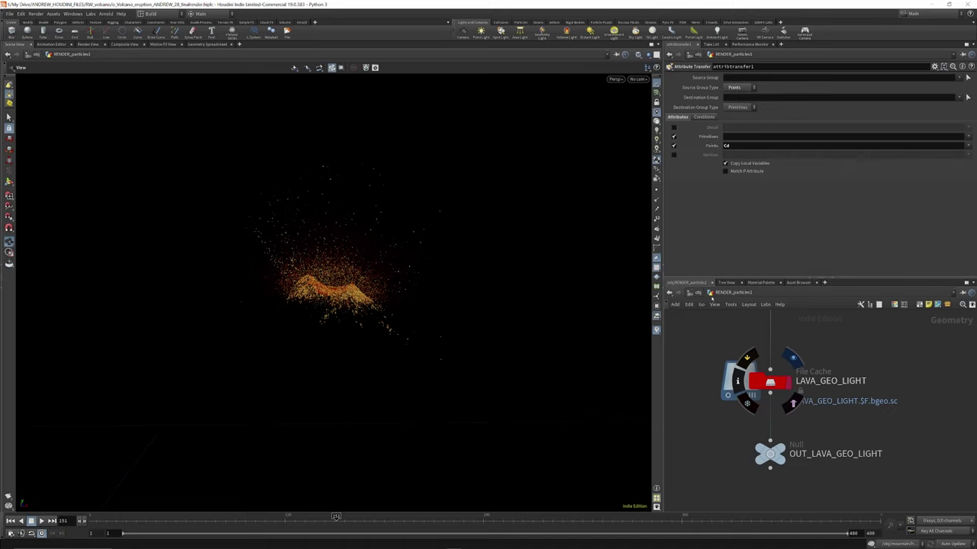
Open the RENDER_FOG network from the object level and display its object_merge1 mountain geometry.
{"action": "left_click", "coordinate": [768, 406]}
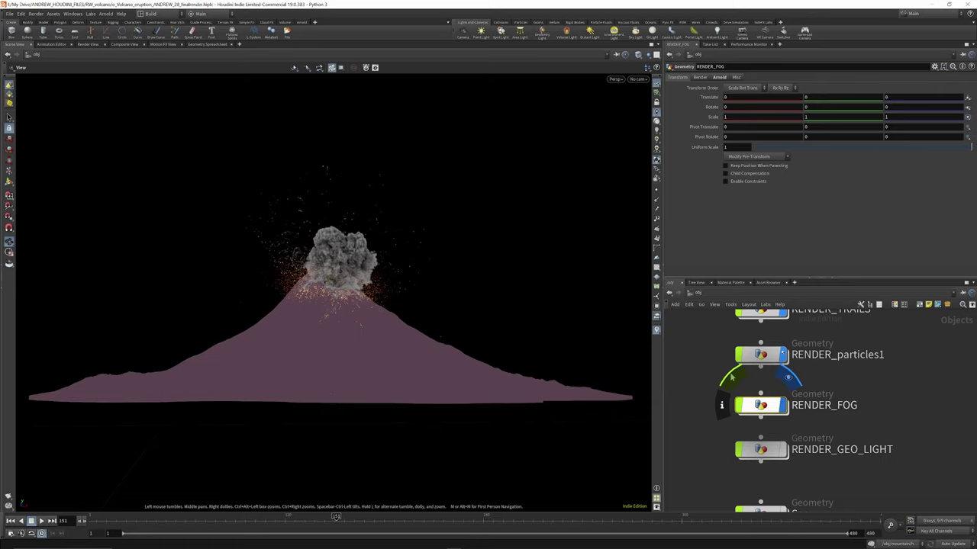
{"action": "double_click", "coordinate": [769, 407]}
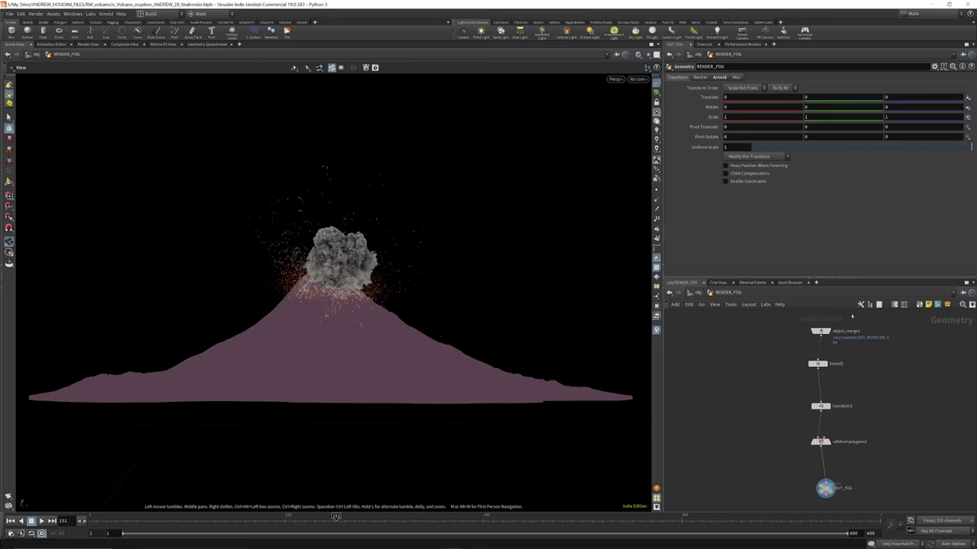
{"action": "left_click", "coordinate": [827, 331]}
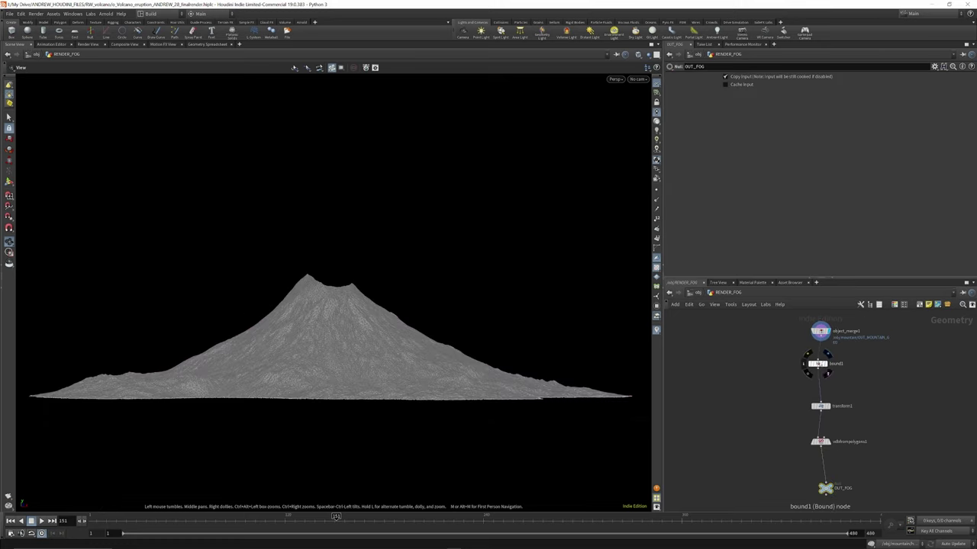
Review the settings of bound1 and display it, followed by transform1, to inspect the fog's bounding box.
{"action": "left_click", "coordinate": [817, 364]}
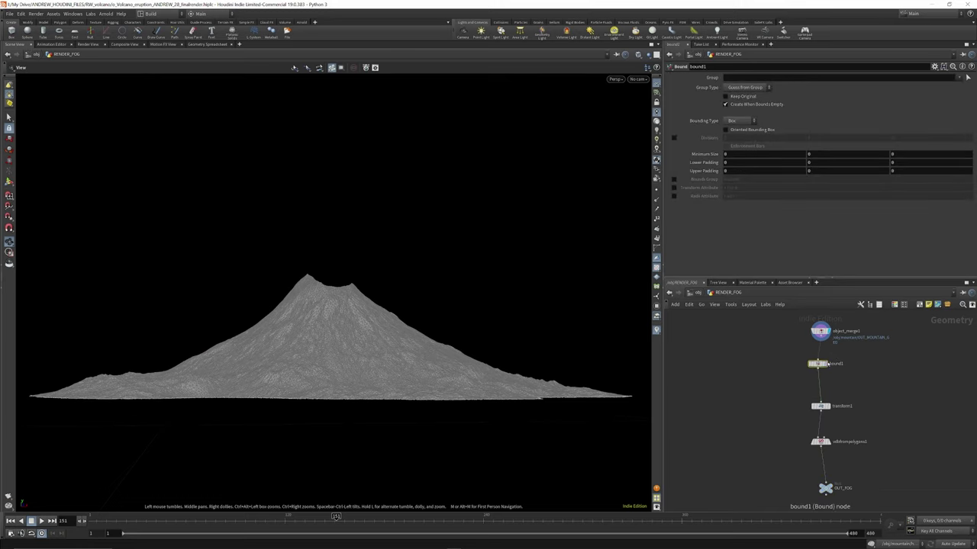
{"action": "left_click", "coordinate": [824, 364]}
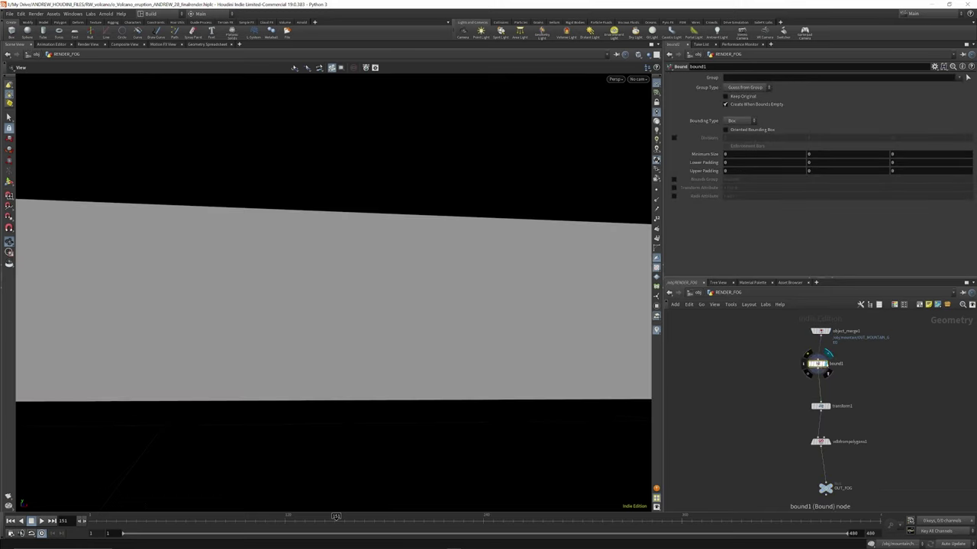
{"action": "left_click", "coordinate": [828, 408]}
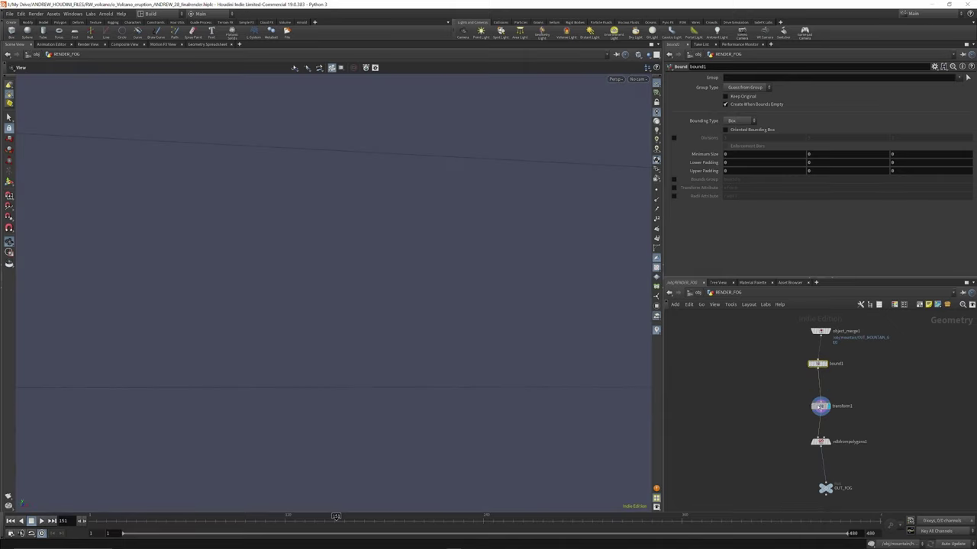
Check the uniform scale that transform1 applies to the fog's bounding box.
{"action": "left_click", "coordinate": [821, 407]}
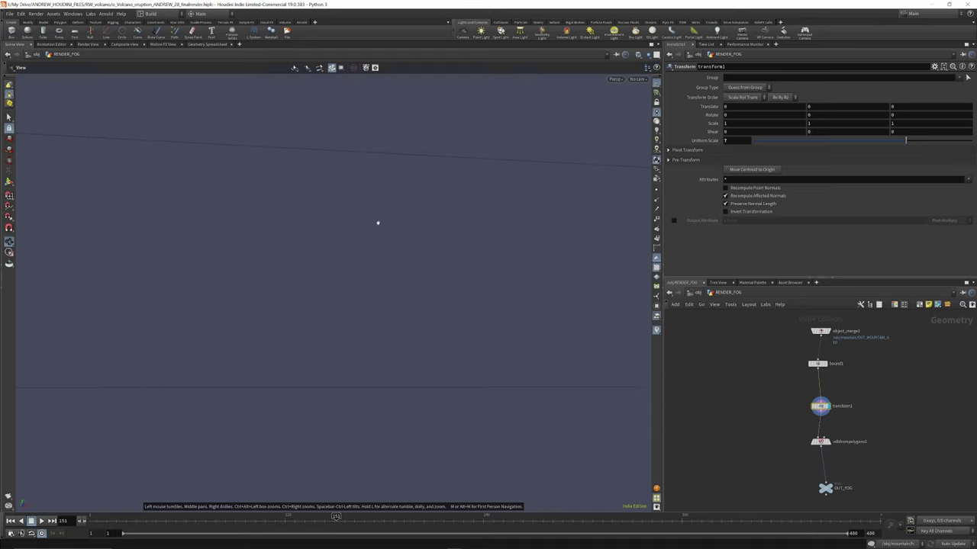
{"action": "left_click", "coordinate": [725, 140]}
{"action": "key", "text": "BackSpace"}
{"action": "scroll", "coordinate": [827, 393], "scroll_direction": "down", "scroll_amount": 3}
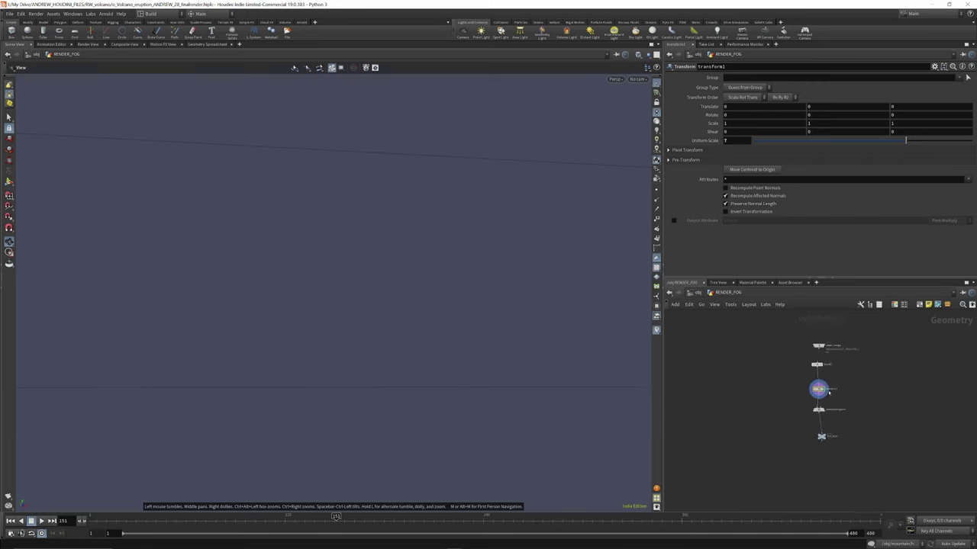
Review the voxel size and Fog VDB settings of vdbfrompolygons1, displaying it followed by the OUT_FOG null.
{"action": "scroll", "coordinate": [826, 409], "scroll_direction": "up", "scroll_amount": 4}
{"action": "scroll", "coordinate": [823, 409], "scroll_direction": "up", "scroll_amount": 4}
{"action": "left_click", "coordinate": [788, 372]}
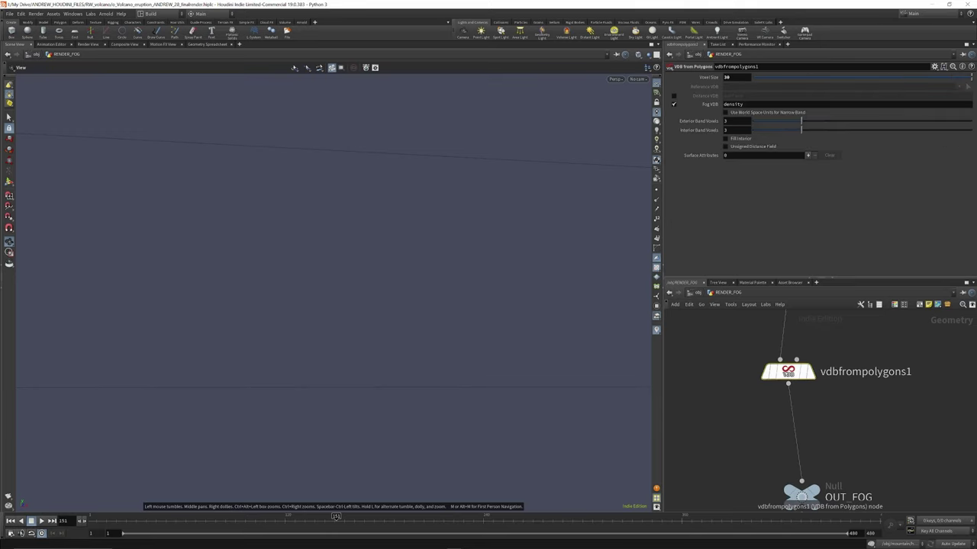
{"action": "mouse_move", "coordinate": [788, 372]}
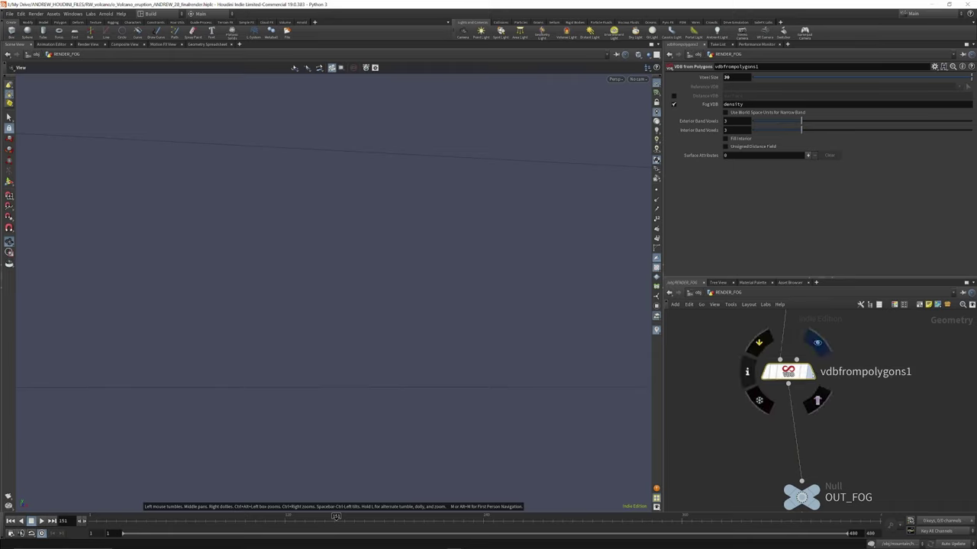
{"action": "left_click", "coordinate": [812, 376]}
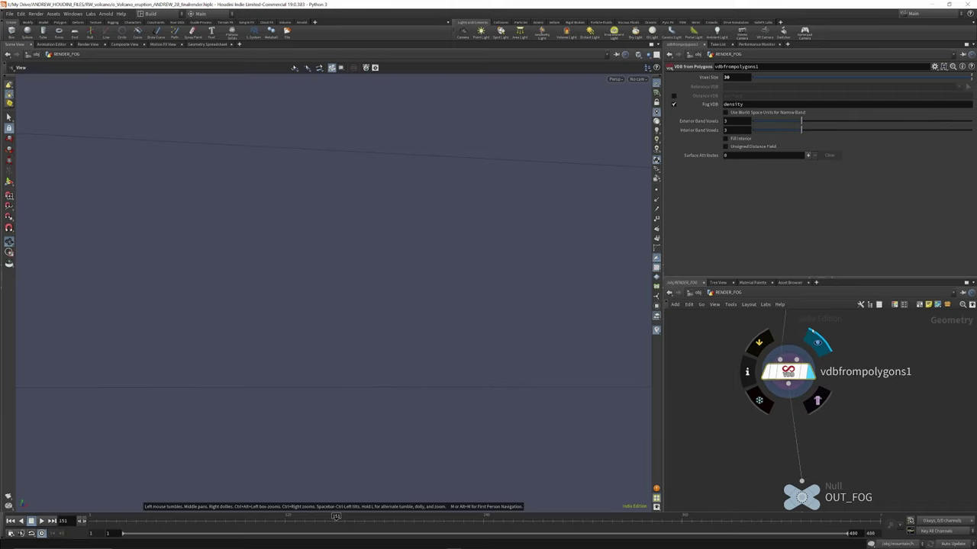
{"action": "scroll", "coordinate": [799, 368], "scroll_direction": "down", "scroll_amount": 2}
{"action": "scroll", "coordinate": [809, 441], "scroll_direction": "up", "scroll_amount": 2}
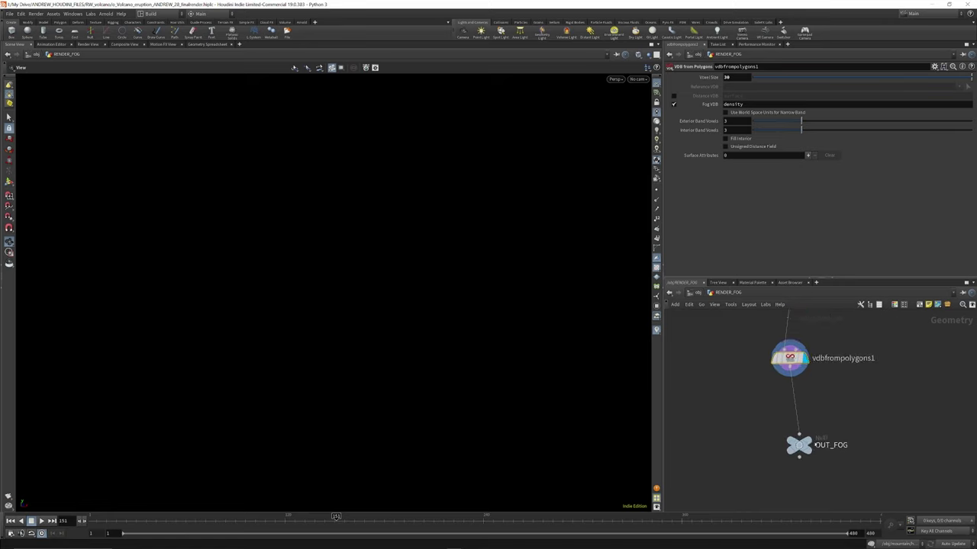
{"action": "left_click", "coordinate": [804, 441]}
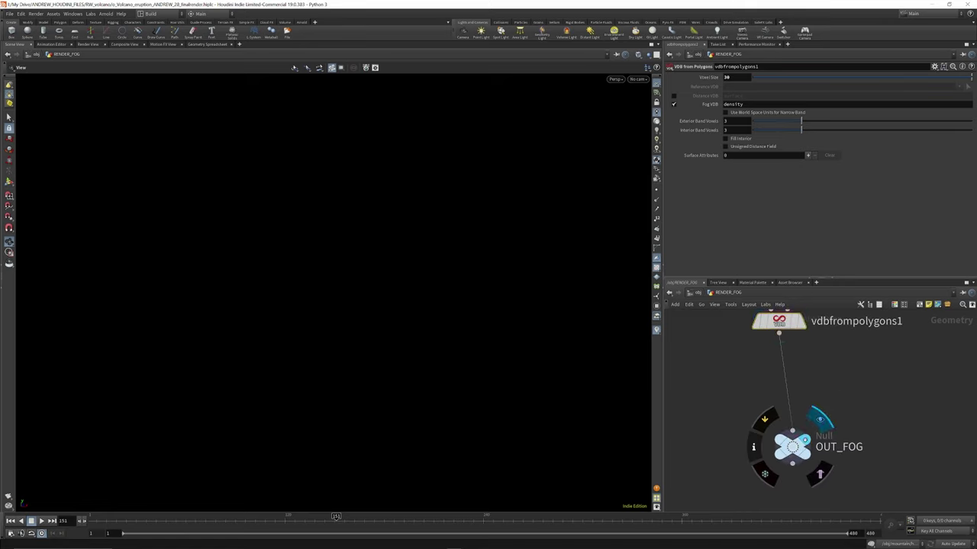
Open the RENDER_GEO_LIGHT network from the object level and inspect the output of object_merge1 and the attributes removed by attribdelete1.
{"action": "left_click", "coordinate": [697, 293]}
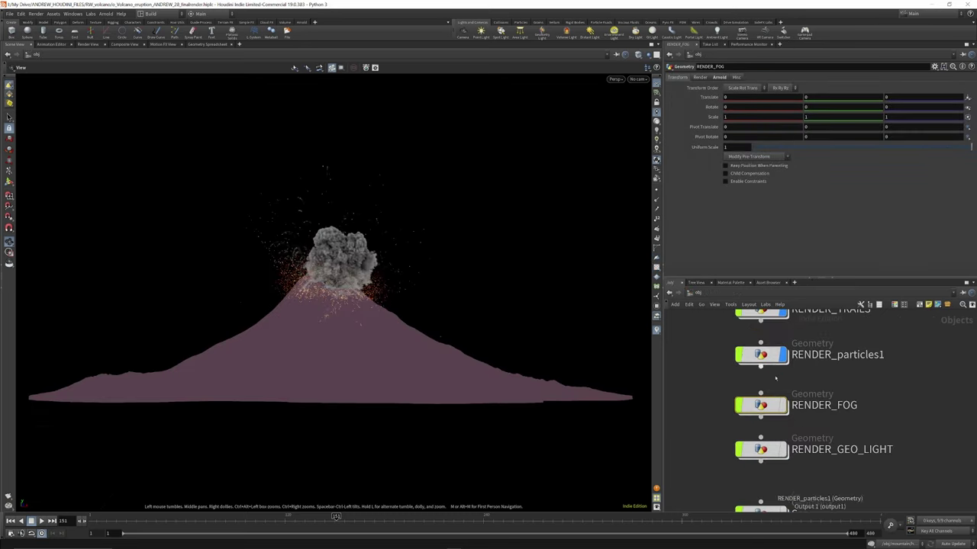
{"action": "scroll", "coordinate": [782, 412], "scroll_direction": "up", "scroll_amount": 3}
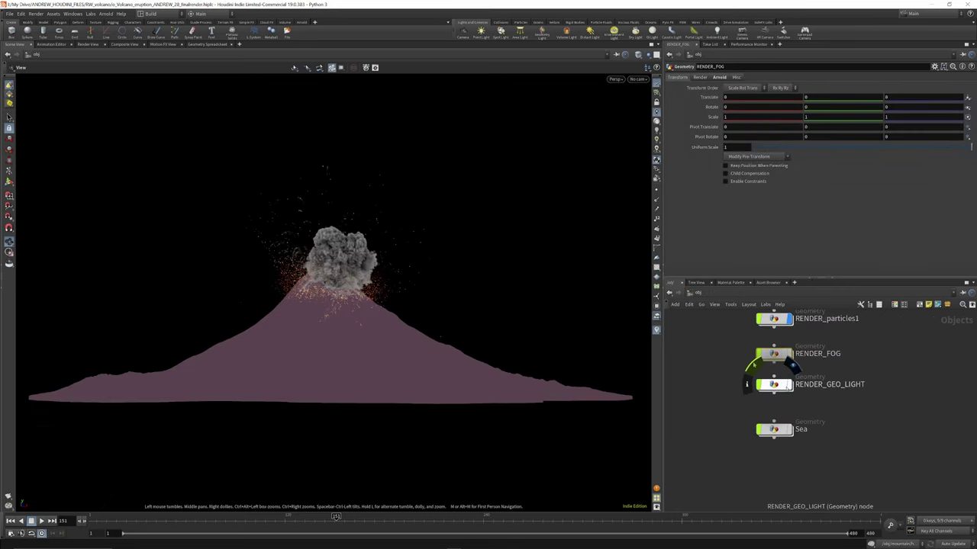
{"action": "double_click", "coordinate": [778, 388]}
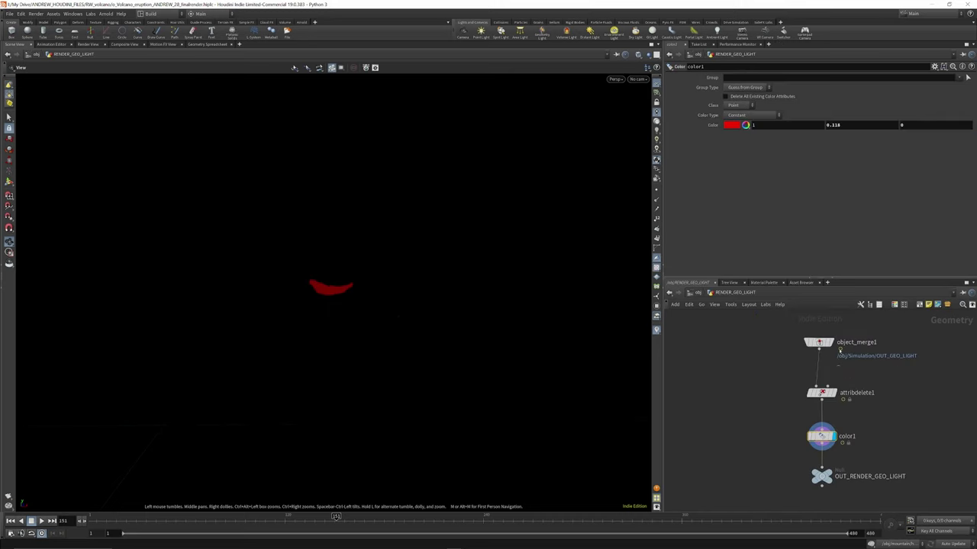
{"action": "left_click", "coordinate": [831, 343]}
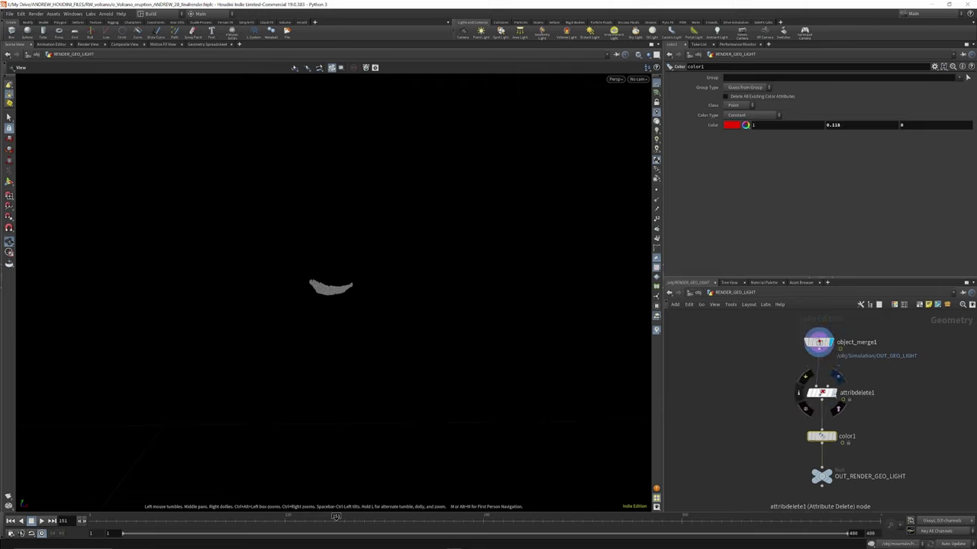
{"action": "left_click", "coordinate": [821, 392]}
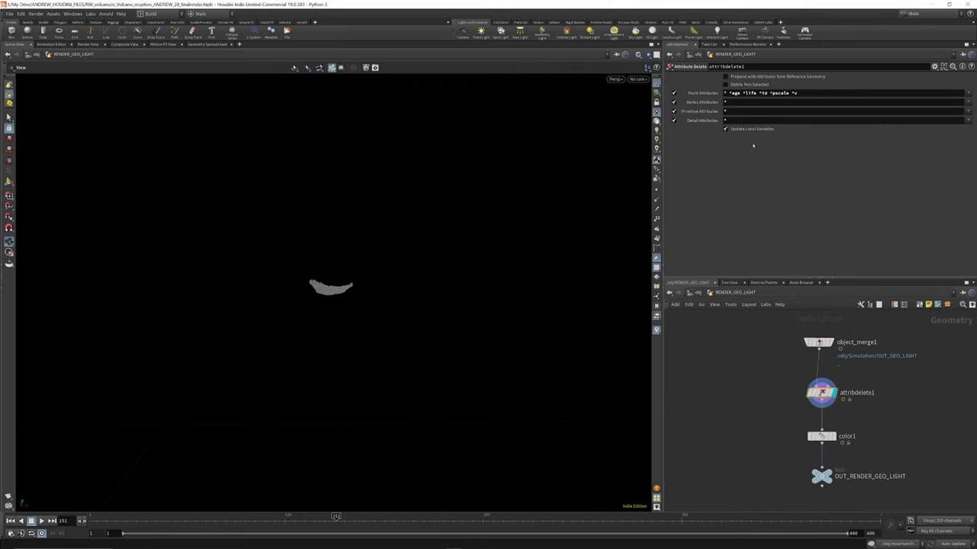
Display color1, toggle its bypass off and on to compare the light geometry's colour, and display OUT_RENDER_GEO_LIGHT.
{"action": "left_click", "coordinate": [837, 421]}
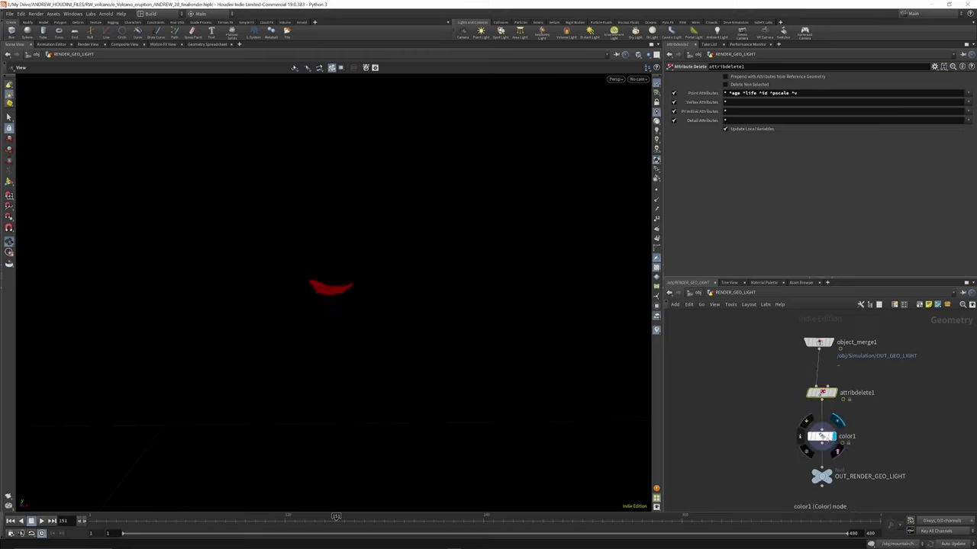
{"action": "left_click", "coordinate": [824, 437]}
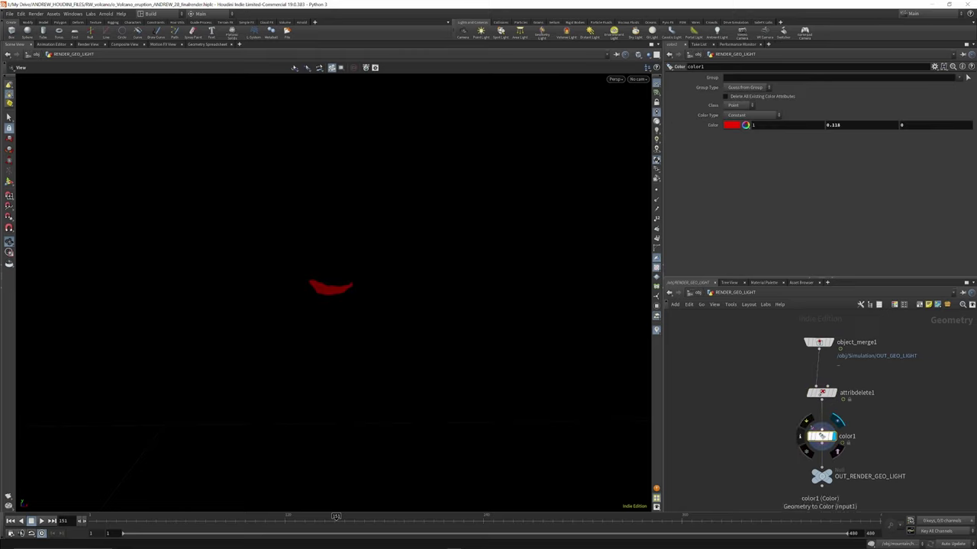
{"action": "left_click", "coordinate": [806, 420]}
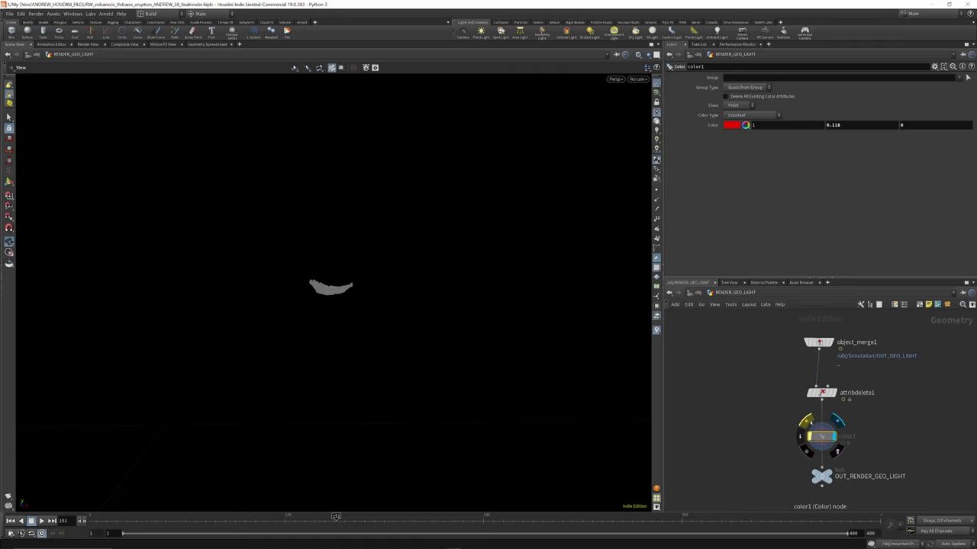
{"action": "left_click", "coordinate": [807, 421]}
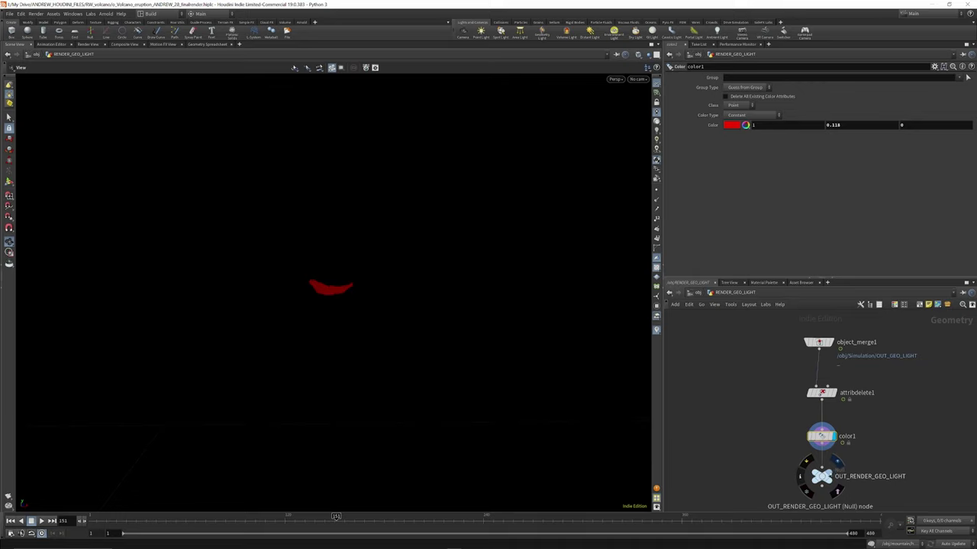
{"action": "left_click", "coordinate": [836, 467]}
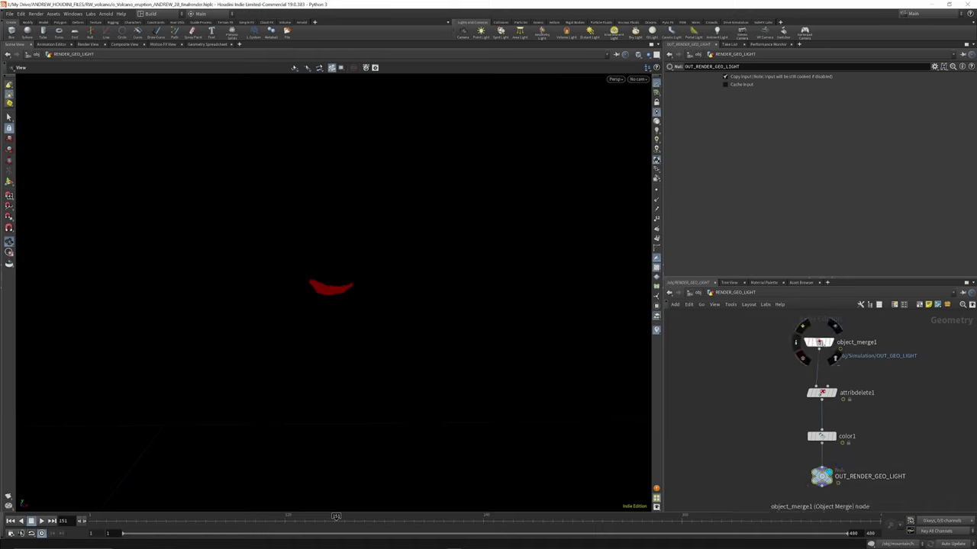
Jump from object_merge1 to its source null OUT_GEO_LIGHT_ in the Simulation network and locate the branch feeding it.
{"action": "left_click", "coordinate": [819, 341]}
{"action": "left_click", "coordinate": [955, 95]}
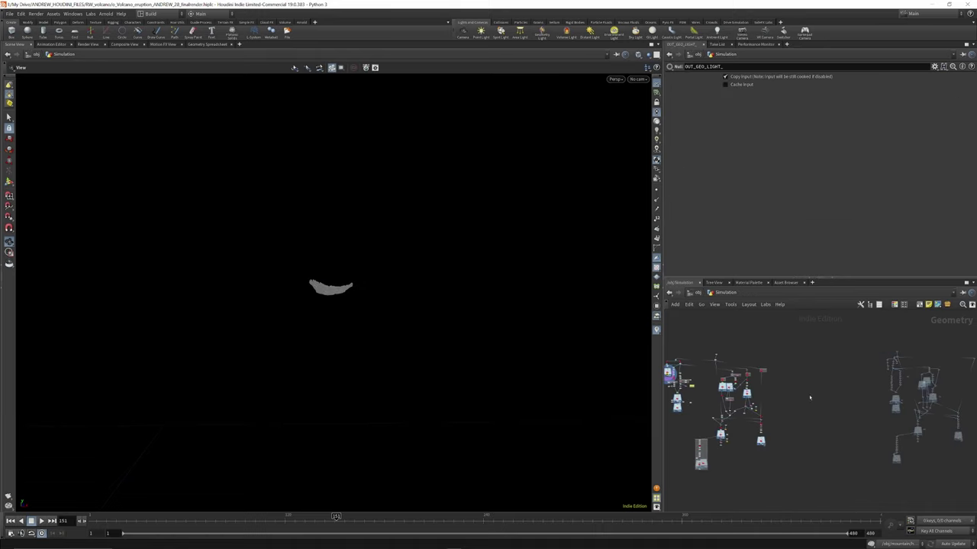
{"action": "scroll", "coordinate": [815, 351], "scroll_direction": "down", "scroll_amount": 3}
{"action": "scroll", "coordinate": [729, 366], "scroll_direction": "up", "scroll_amount": 6}
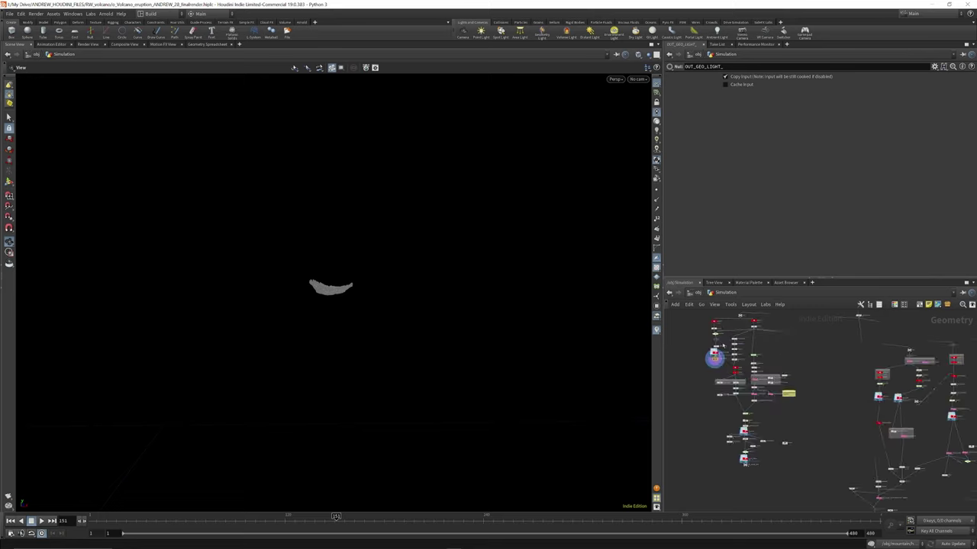
{"action": "scroll", "coordinate": [741, 441], "scroll_direction": "down", "scroll_amount": 3}
{"action": "scroll", "coordinate": [727, 393], "scroll_direction": "up", "scroll_amount": 4}
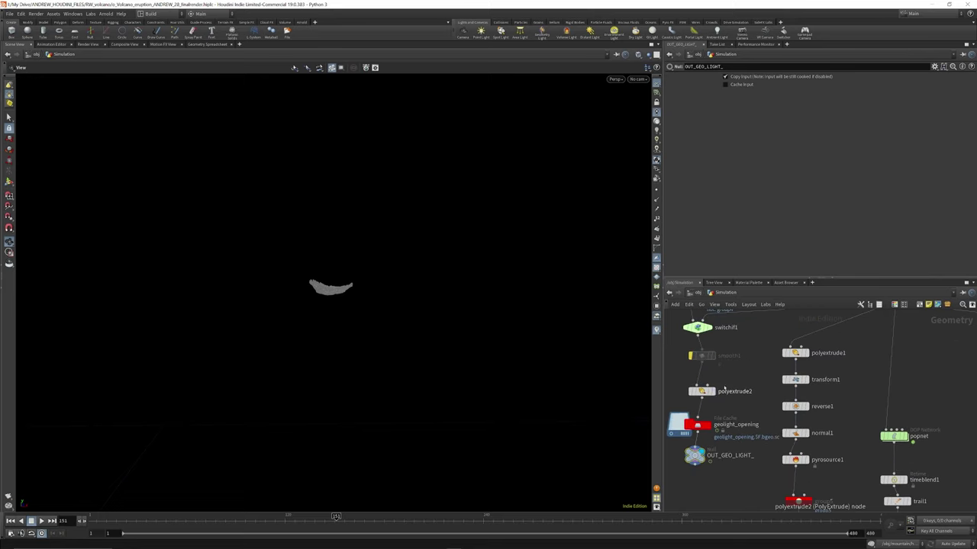
{"action": "scroll", "coordinate": [715, 450], "scroll_direction": "down", "scroll_amount": 3}
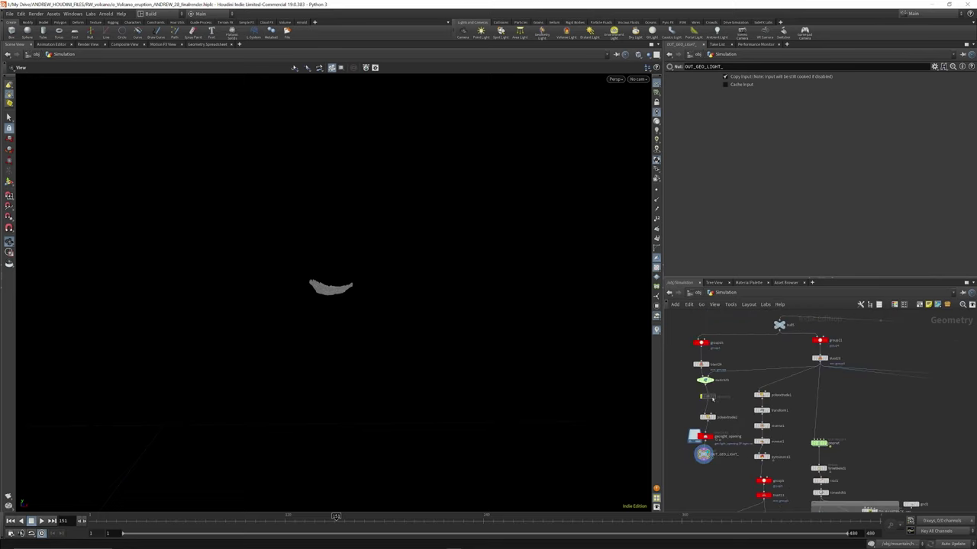
Display group15 to view the crater selection from above, followed by blast24 to isolate that opening.
{"action": "scroll", "coordinate": [703, 351], "scroll_direction": "up", "scroll_amount": 3}
{"action": "left_click", "coordinate": [715, 345]}
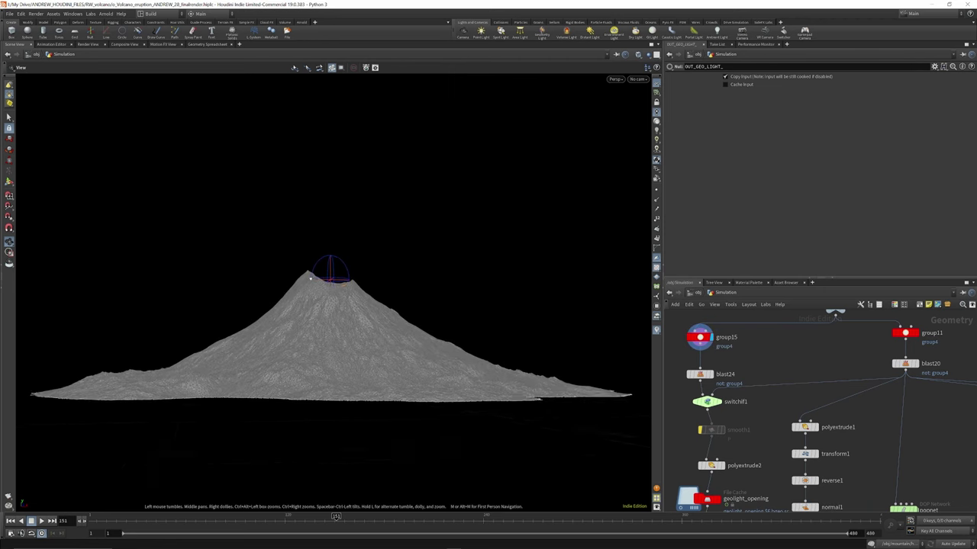
{"action": "left_click_drag", "start_coordinate": [310, 274], "coordinate": [309, 352]}
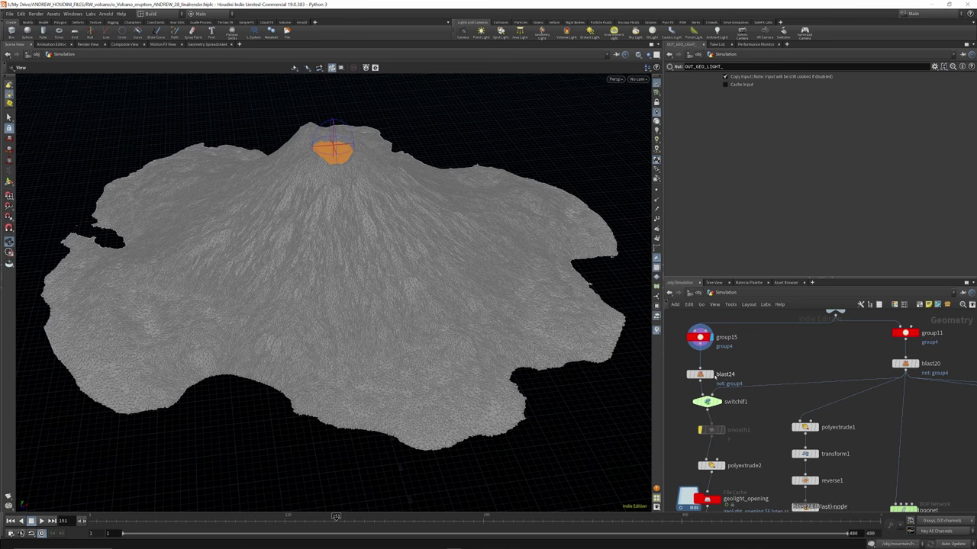
{"action": "left_click", "coordinate": [712, 375]}
Display polyextrude2 and the geolight_opening file cache, and examine the extruded light geometry from a lower angle.
{"action": "scroll", "coordinate": [715, 339], "scroll_direction": "down", "scroll_amount": 2}
{"action": "scroll", "coordinate": [721, 416], "scroll_direction": "up", "scroll_amount": 3}
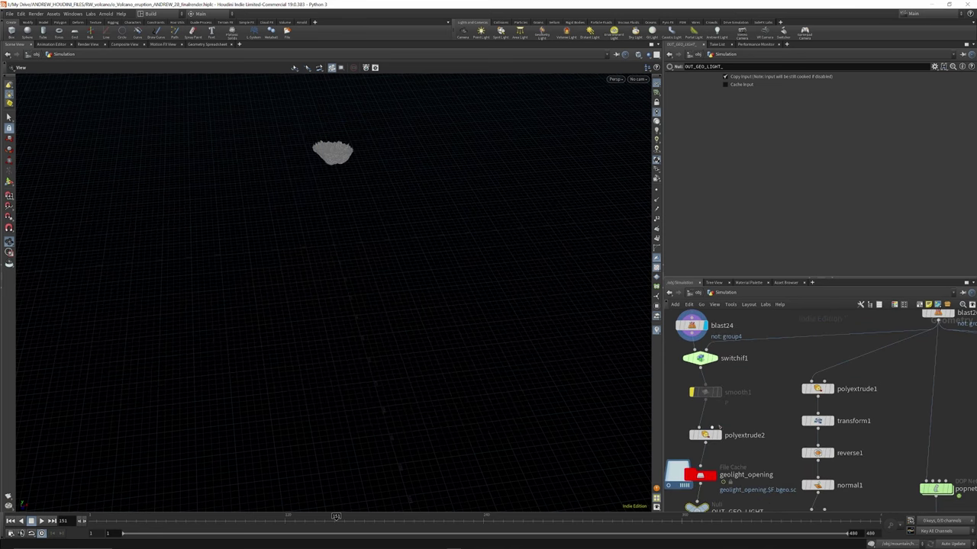
{"action": "left_click", "coordinate": [722, 420]}
{"action": "scroll", "coordinate": [728, 354], "scroll_direction": "down", "scroll_amount": 4}
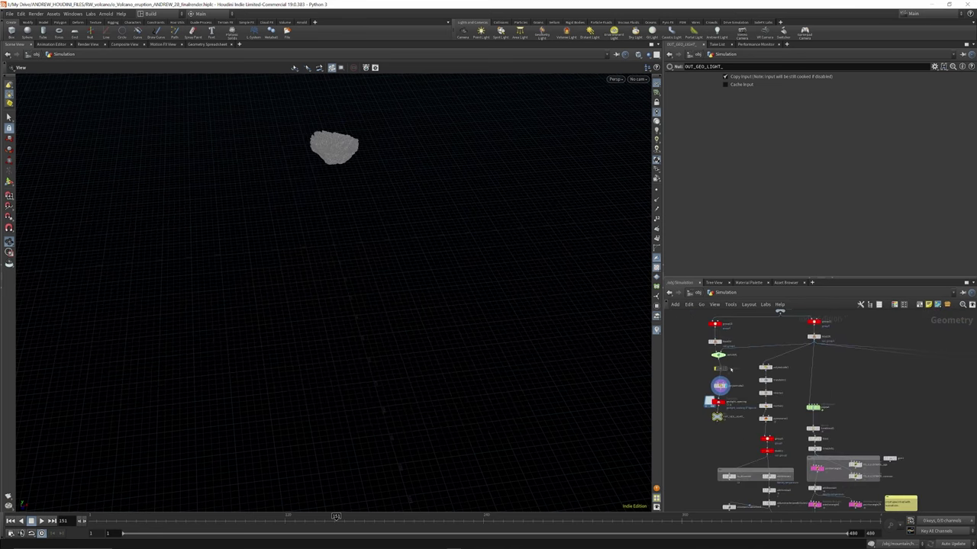
{"action": "scroll", "coordinate": [727, 409], "scroll_direction": "up", "scroll_amount": 5}
{"action": "left_click", "coordinate": [718, 367]}
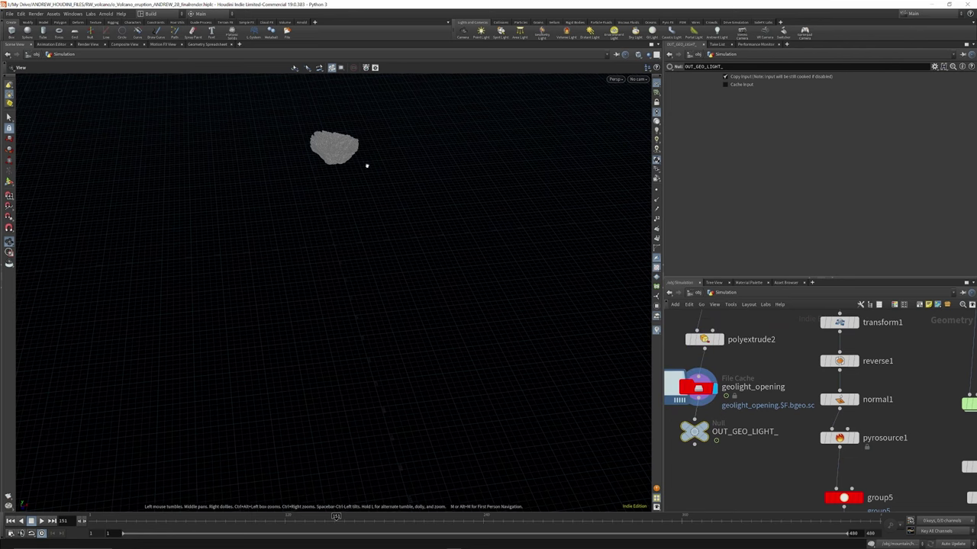
{"action": "left_click_drag", "start_coordinate": [366, 163], "coordinate": [368, 114]}
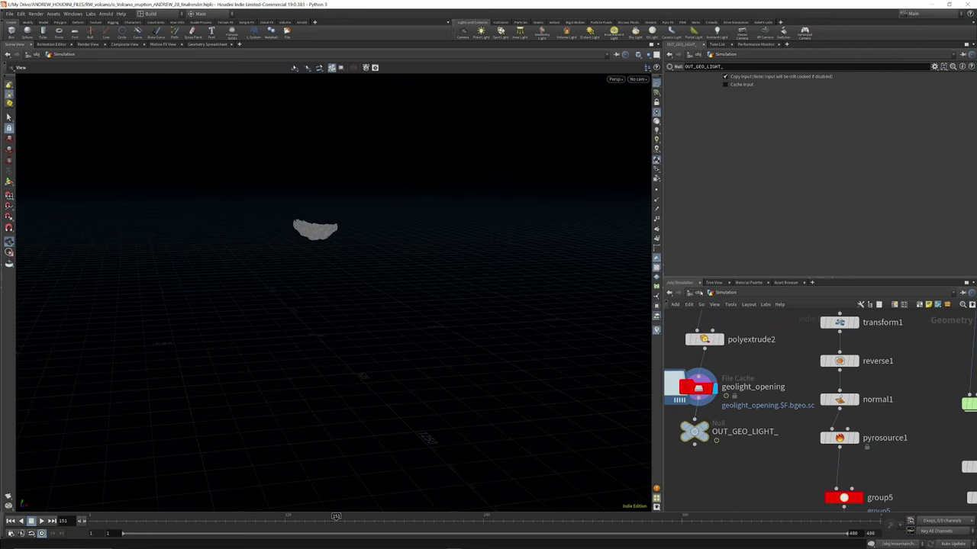
Return to the object level and open the Sea network to inspect grid2 and its OUT_OCEAN null.
{"action": "left_click", "coordinate": [700, 293]}
{"action": "scroll", "coordinate": [790, 380], "scroll_direction": "down", "scroll_amount": 4}
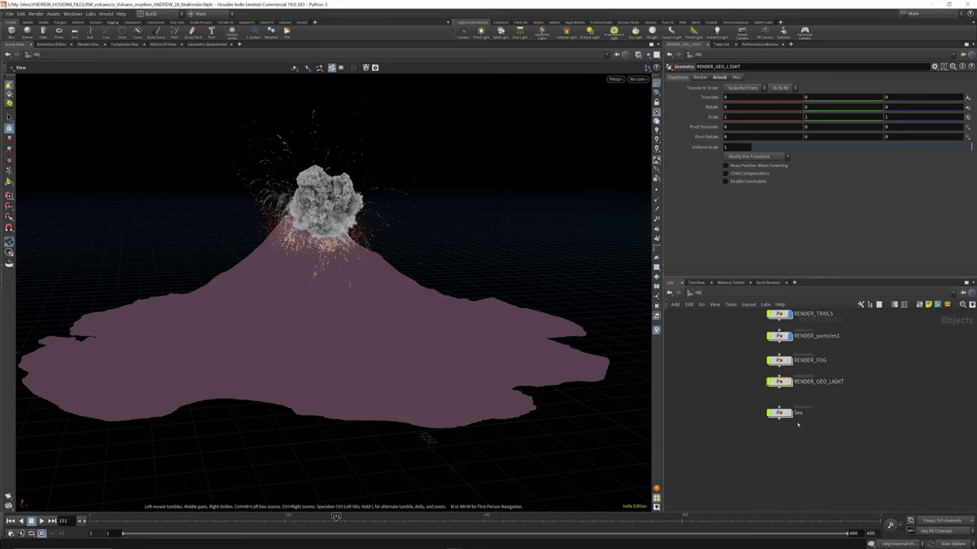
{"action": "scroll", "coordinate": [798, 424], "scroll_direction": "up", "scroll_amount": 4}
{"action": "mouse_move", "coordinate": [734, 376]}
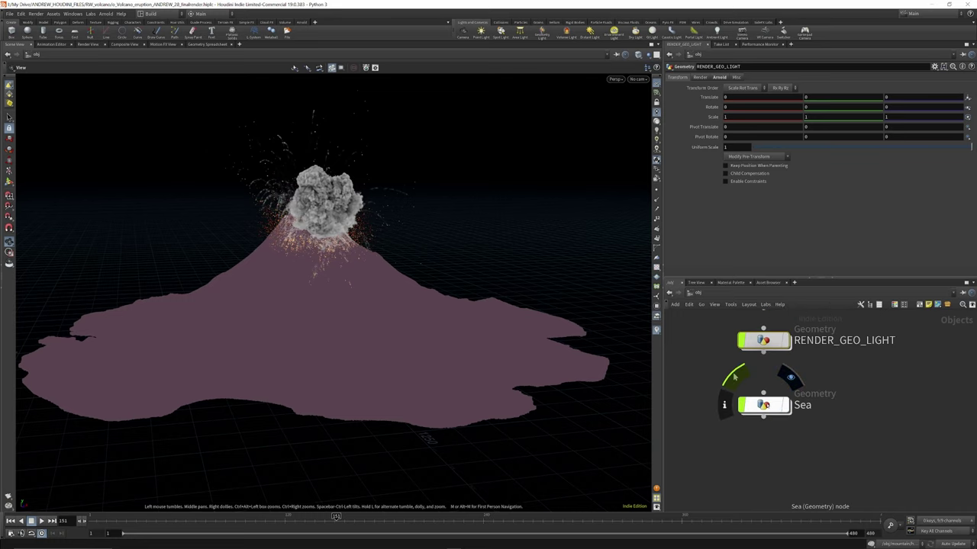
{"action": "double_click", "coordinate": [763, 405]}
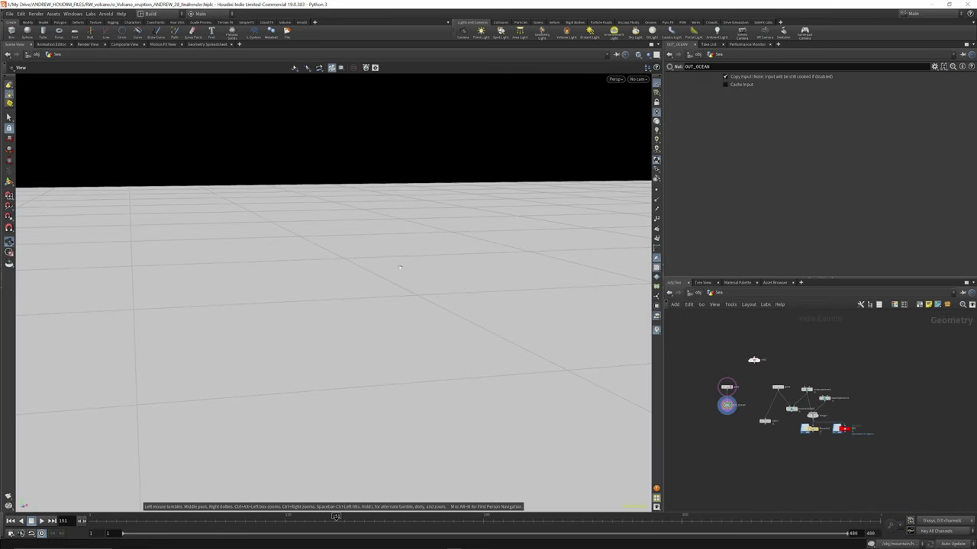
{"action": "scroll", "coordinate": [732, 392], "scroll_direction": "up", "scroll_amount": 5}
{"action": "mouse_move", "coordinate": [705, 364]}
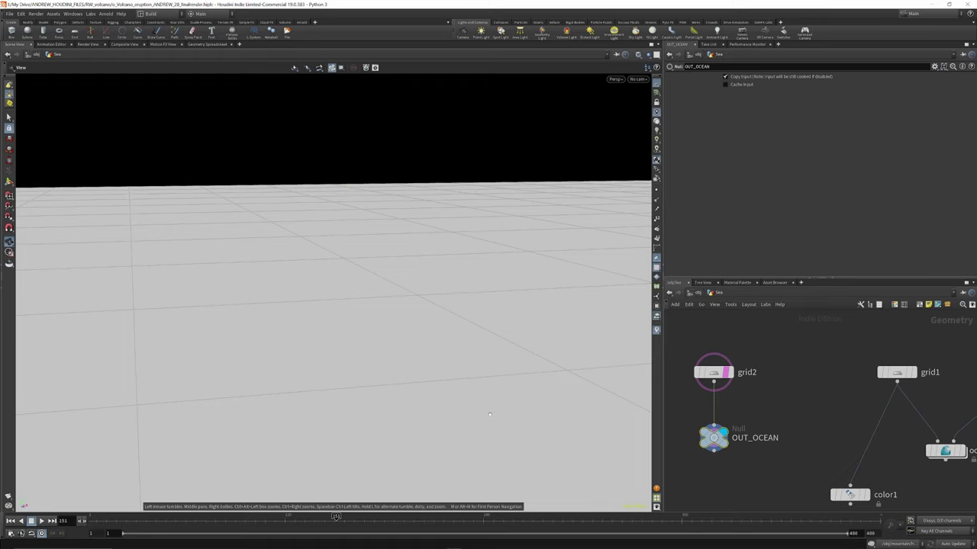
Review the oceanspectrum1 settings and display oceanevaluate1 to examine the wave surface up close.
{"action": "scroll", "coordinate": [788, 354], "scroll_direction": "down", "scroll_amount": 5}
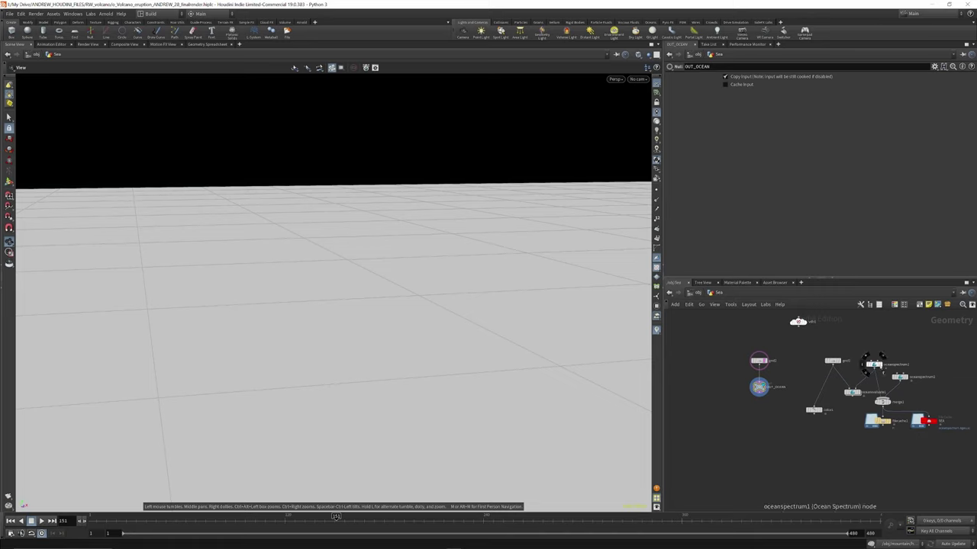
{"action": "scroll", "coordinate": [868, 359], "scroll_direction": "up", "scroll_amount": 4}
{"action": "left_click", "coordinate": [867, 362]}
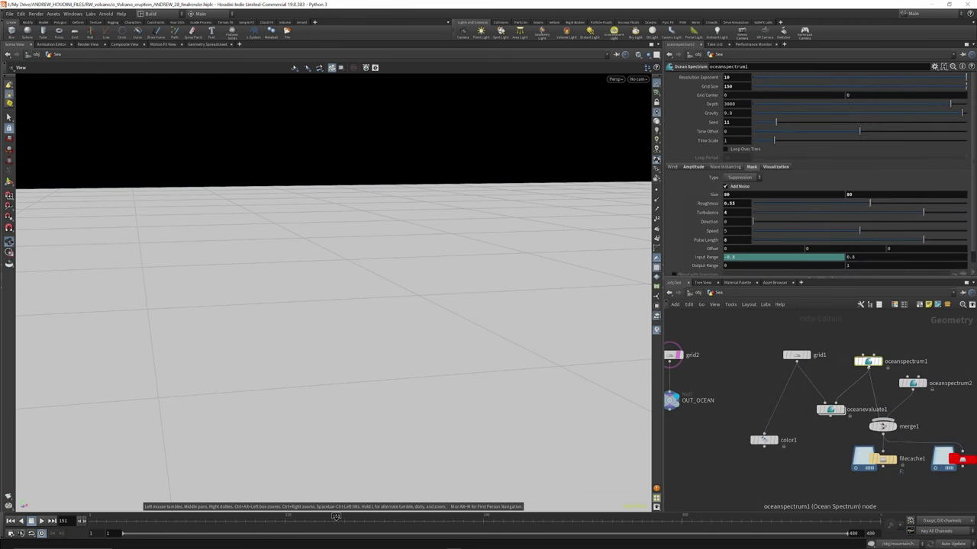
{"action": "left_click", "coordinate": [832, 395]}
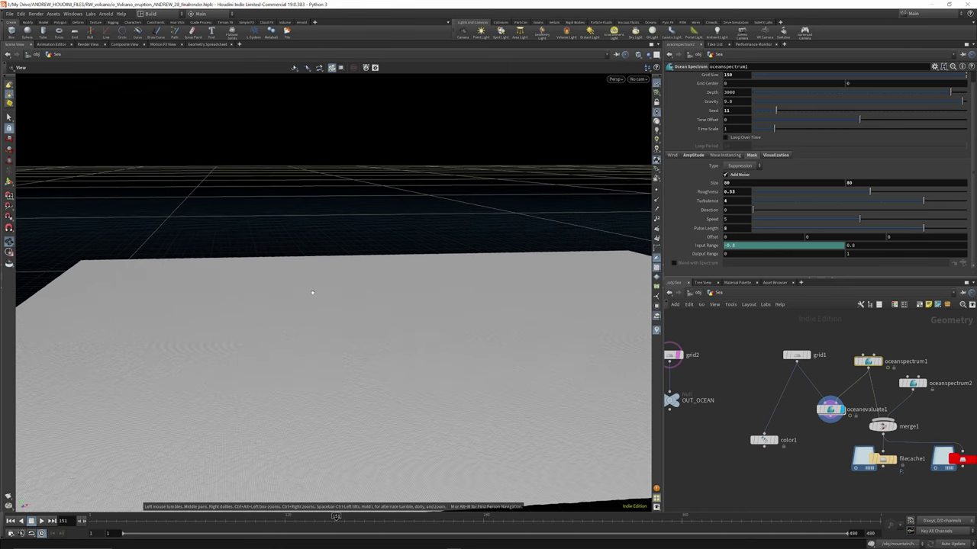
{"action": "left_click_drag", "start_coordinate": [410, 431], "coordinate": [433, 338]}
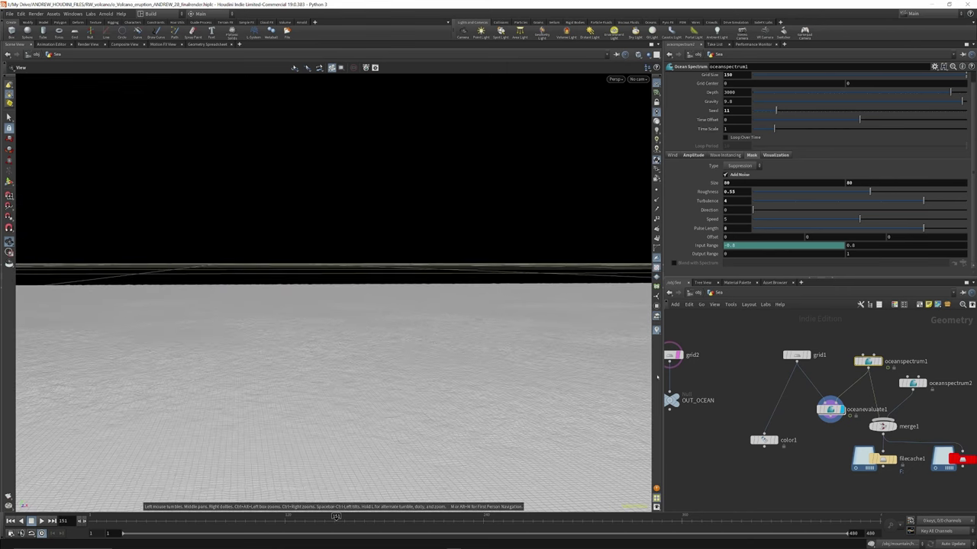
Follow the merged ocean spectra down from merge1 and open the SEA file cache settings.
{"action": "scroll", "coordinate": [899, 420], "scroll_direction": "down", "scroll_amount": 2}
{"action": "scroll", "coordinate": [855, 404], "scroll_direction": "up", "scroll_amount": 5}
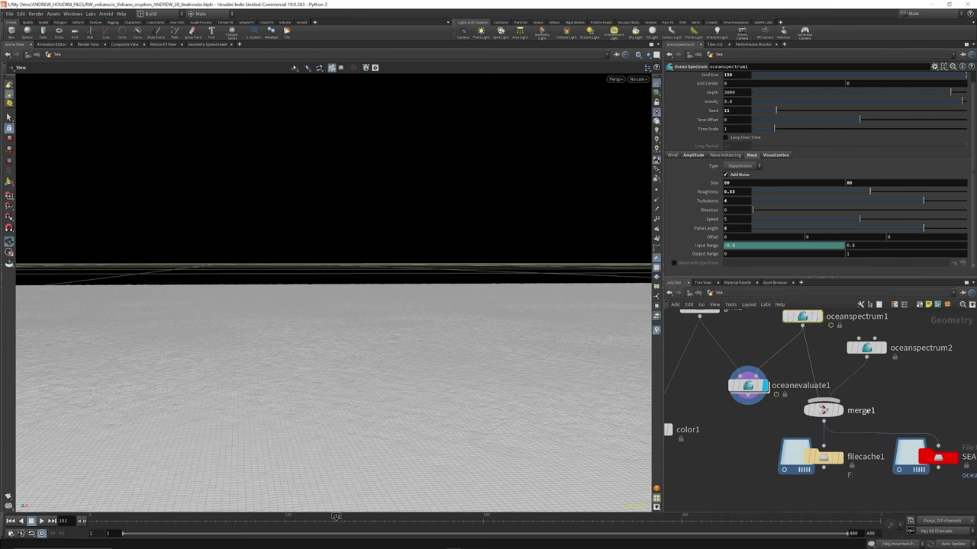
{"action": "scroll", "coordinate": [806, 386], "scroll_direction": "down", "scroll_amount": 3}
{"action": "scroll", "coordinate": [879, 426], "scroll_direction": "up", "scroll_amount": 3}
{"action": "left_click", "coordinate": [879, 429]}
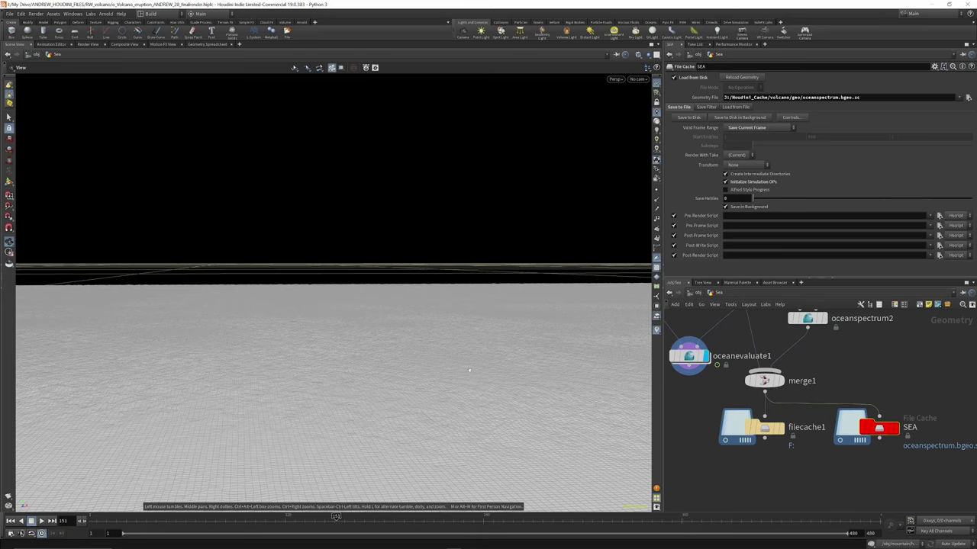
Display the OUT_OCEAN null below grid2 and examine the flat ocean grid from farther away.
{"action": "scroll", "coordinate": [927, 419], "scroll_direction": "down", "scroll_amount": 5}
{"action": "scroll", "coordinate": [766, 390], "scroll_direction": "up", "scroll_amount": 5}
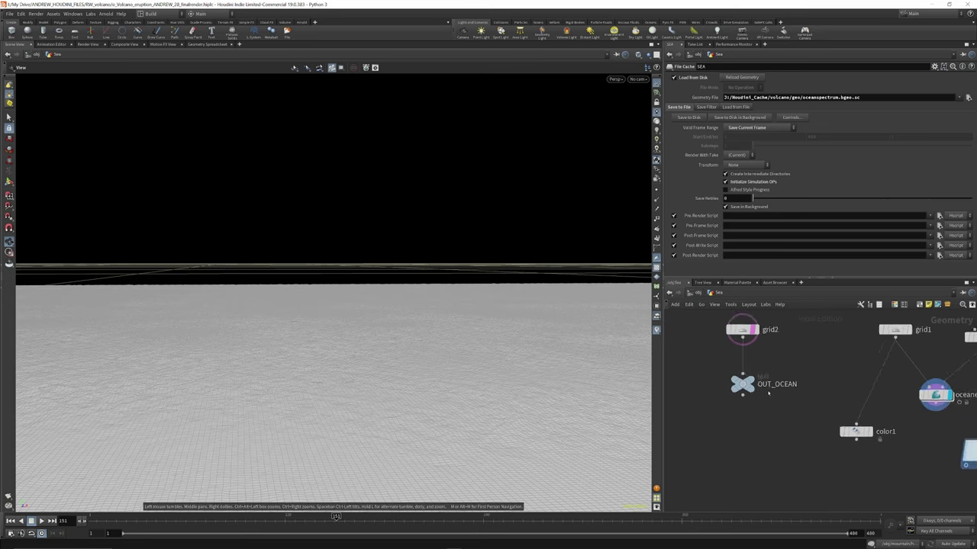
{"action": "mouse_move", "coordinate": [746, 381]}
{"action": "left_click", "coordinate": [759, 364]}
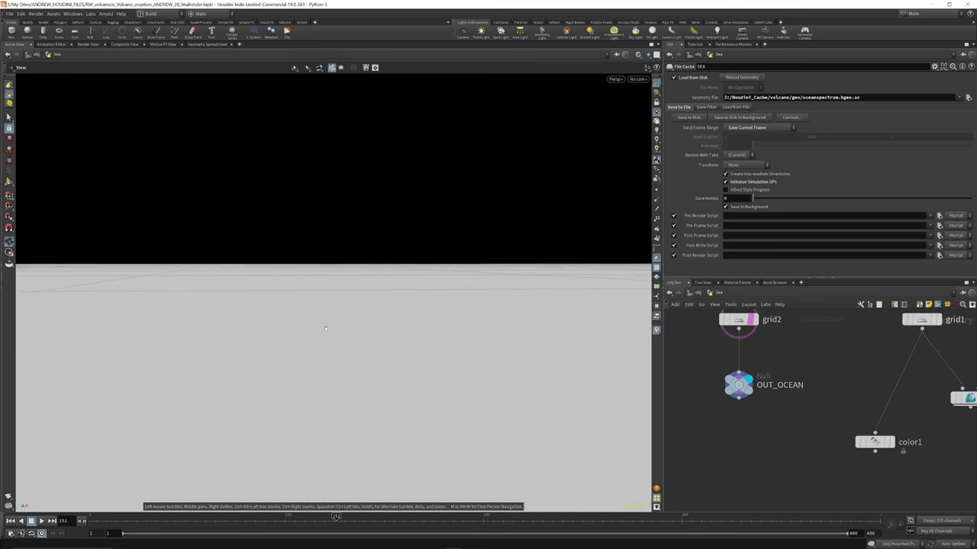
{"action": "scroll", "coordinate": [330, 329], "scroll_direction": "down", "scroll_amount": 10}
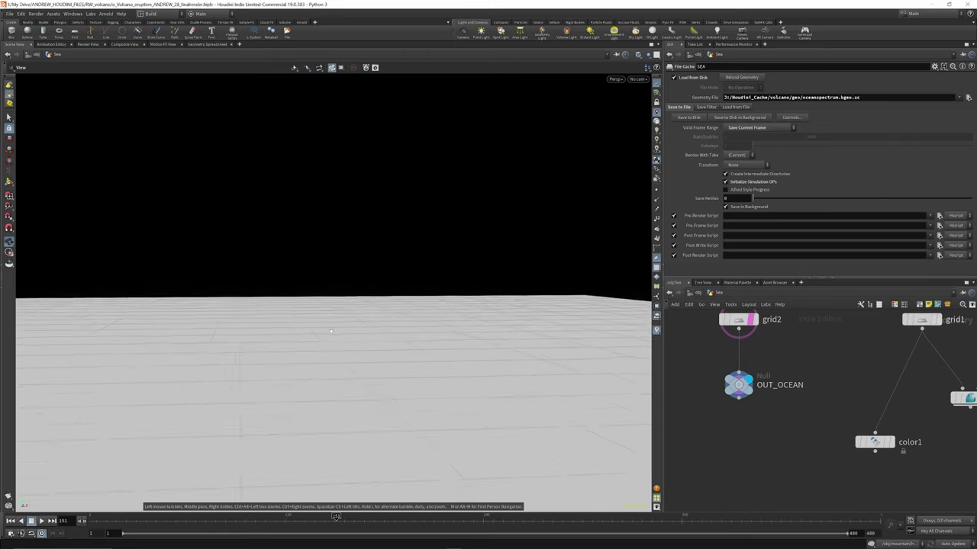
{"action": "scroll", "coordinate": [361, 330], "scroll_direction": "up", "scroll_amount": 4}
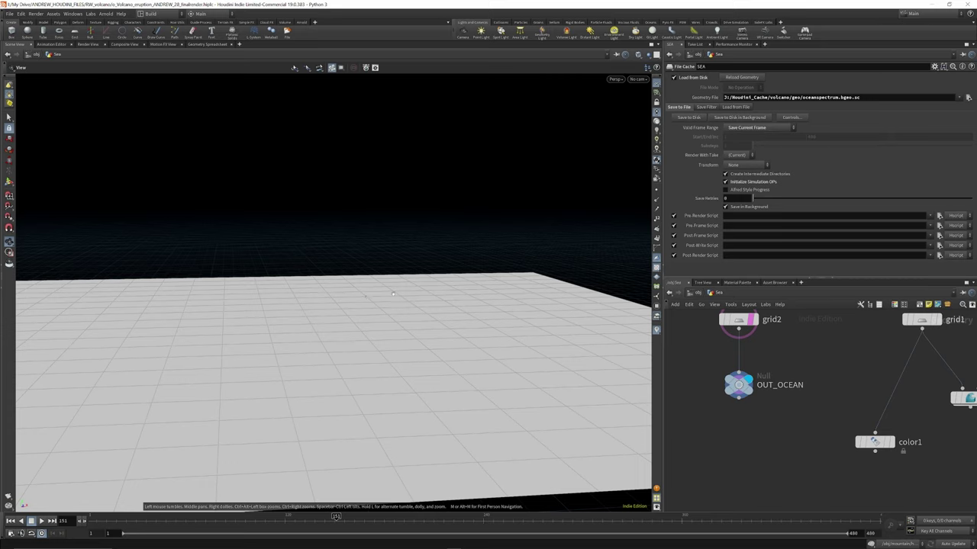
Frame the whole Sea network and examine the SEA file cache branch fed by merge1.
{"action": "key", "text": "h"}
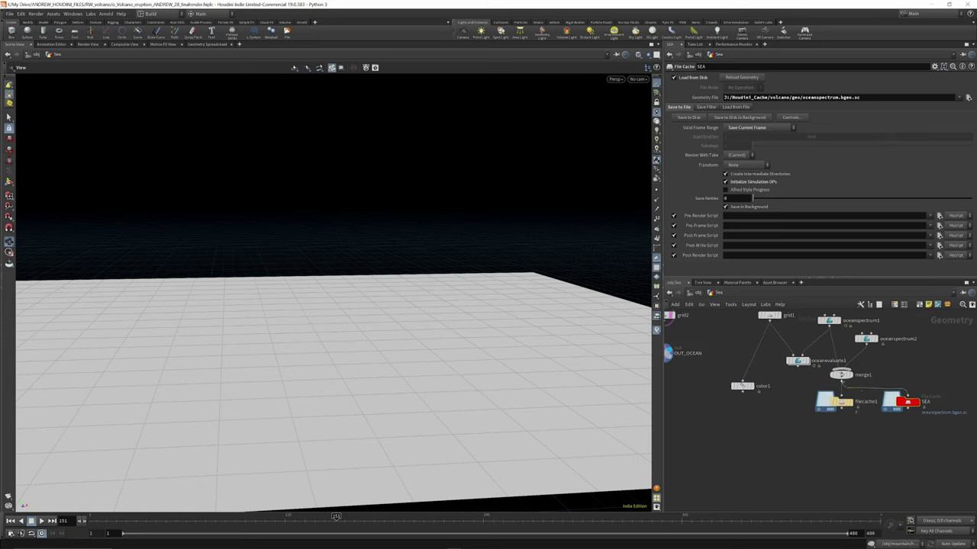
{"action": "scroll", "coordinate": [793, 362], "scroll_direction": "up", "scroll_amount": 3}
{"action": "scroll", "coordinate": [828, 373], "scroll_direction": "down", "scroll_amount": 6}
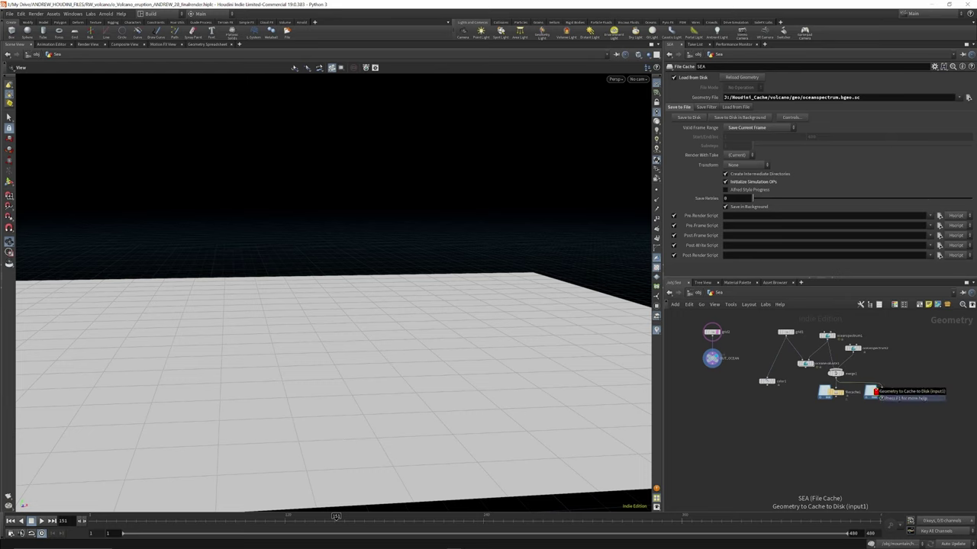
{"action": "scroll", "coordinate": [873, 394], "scroll_direction": "up", "scroll_amount": 3}
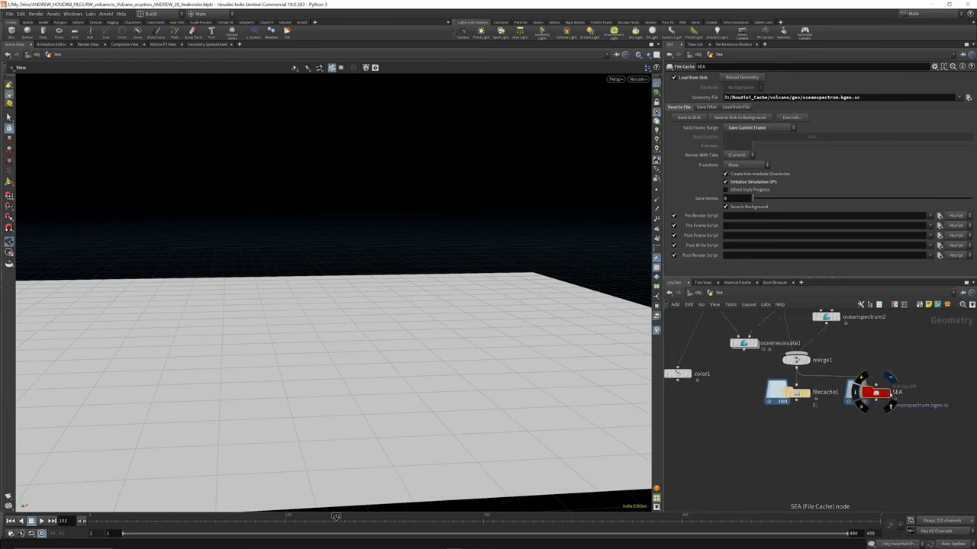
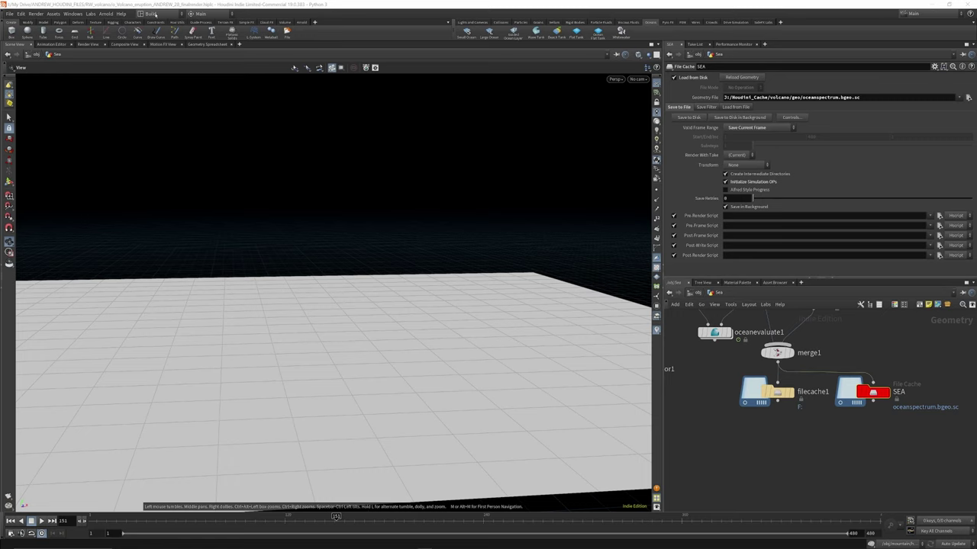
Switch to the Solaris desktop and bring the ALL ELEMENTS and FOG network groups into view.
{"action": "left_click", "coordinate": [155, 15]}
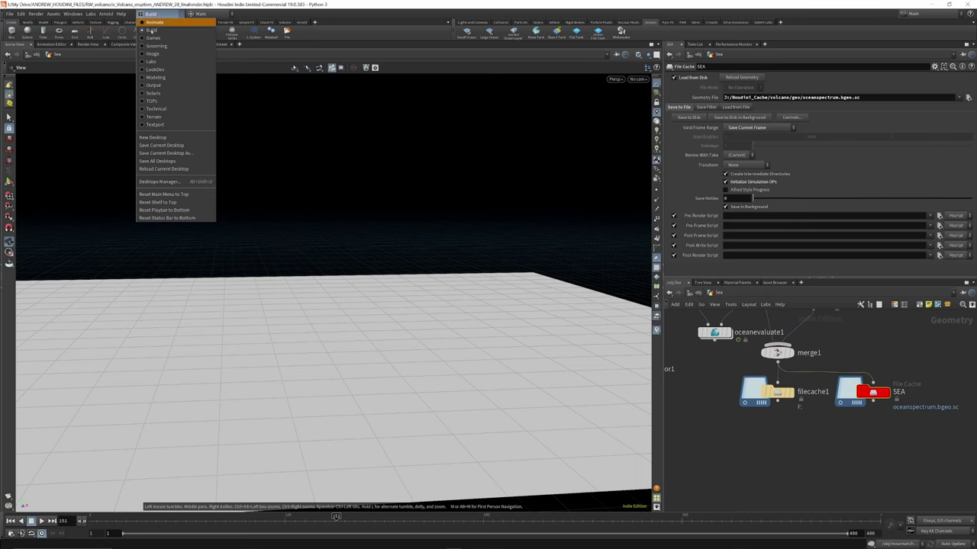
{"action": "left_click", "coordinate": [158, 95]}
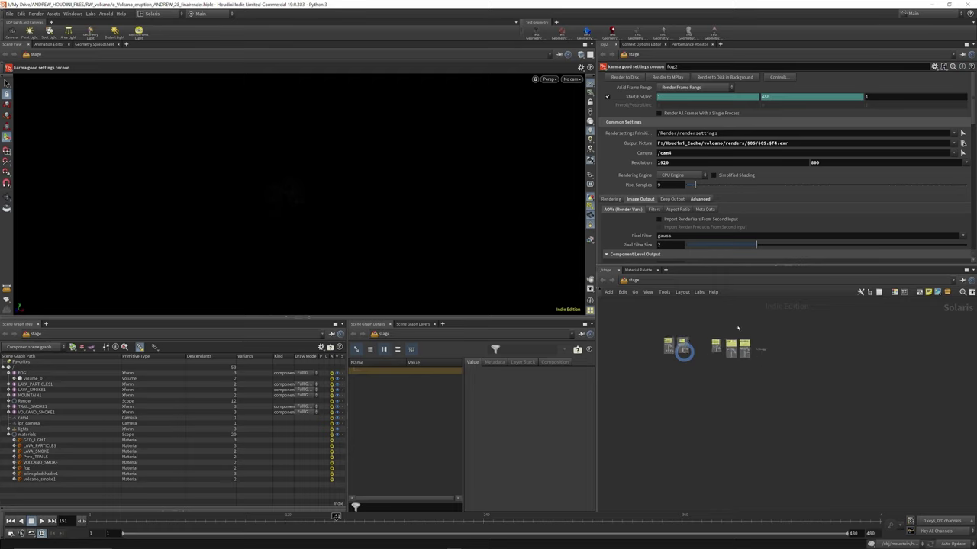
{"action": "scroll", "coordinate": [664, 343], "scroll_direction": "up", "scroll_amount": 10}
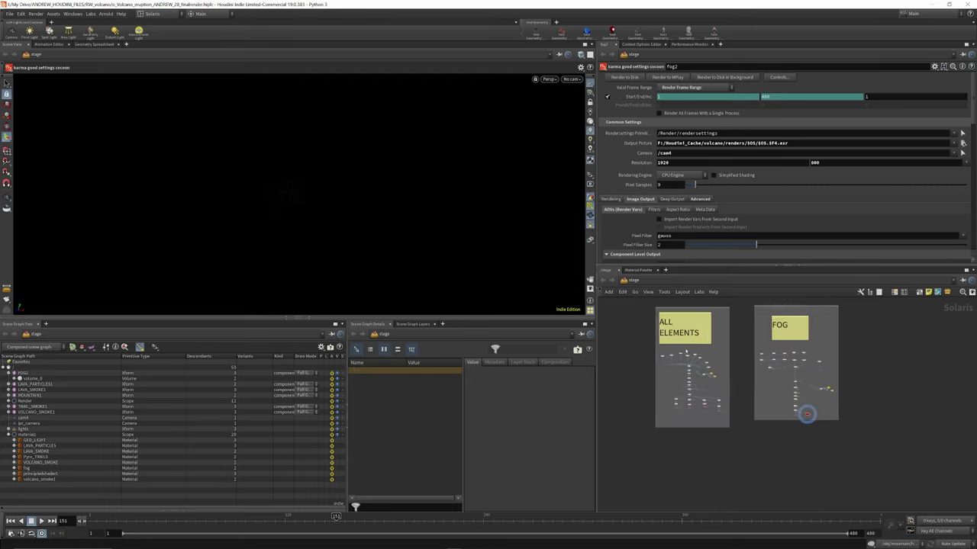
{"action": "scroll", "coordinate": [737, 435], "scroll_direction": "down", "scroll_amount": 2}
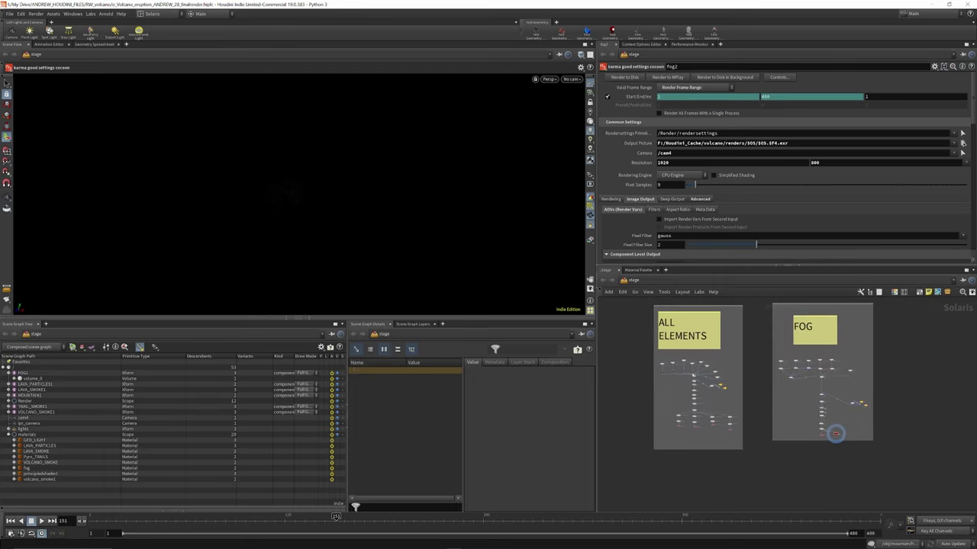
{"action": "scroll", "coordinate": [694, 366], "scroll_direction": "up", "scroll_amount": 4}
{"action": "scroll", "coordinate": [695, 351], "scroll_direction": "down", "scroll_amount": 3}
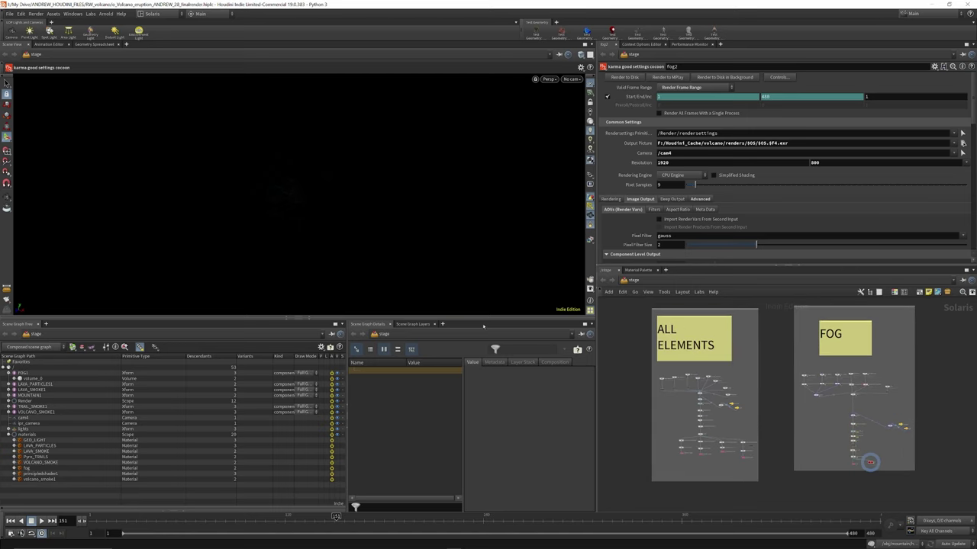
Enlarge the scene viewport, look through cam4, and set the viewport renderer to Karma.
{"action": "left_click_drag", "start_coordinate": [483, 320], "coordinate": [483, 375]}
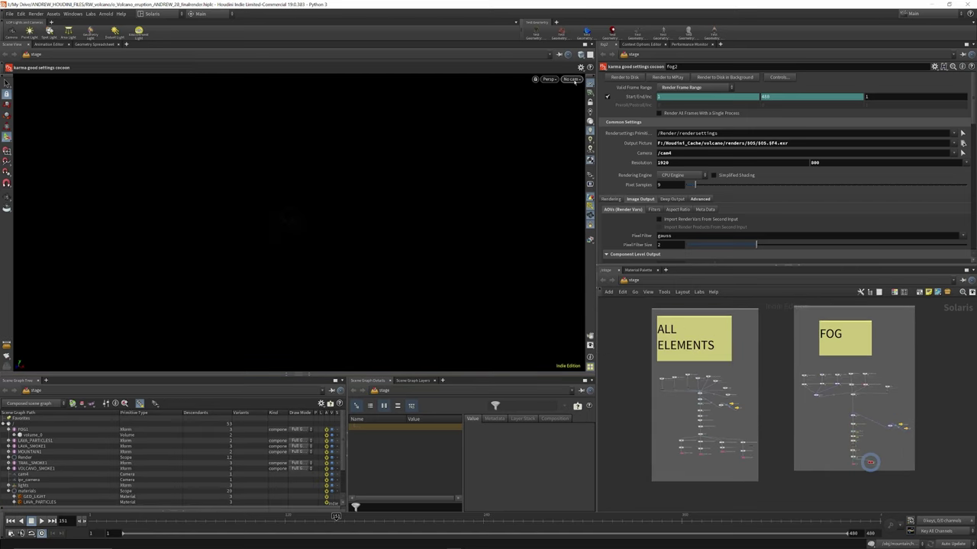
{"action": "left_click", "coordinate": [572, 79]}
{"action": "left_click", "coordinate": [582, 87]}
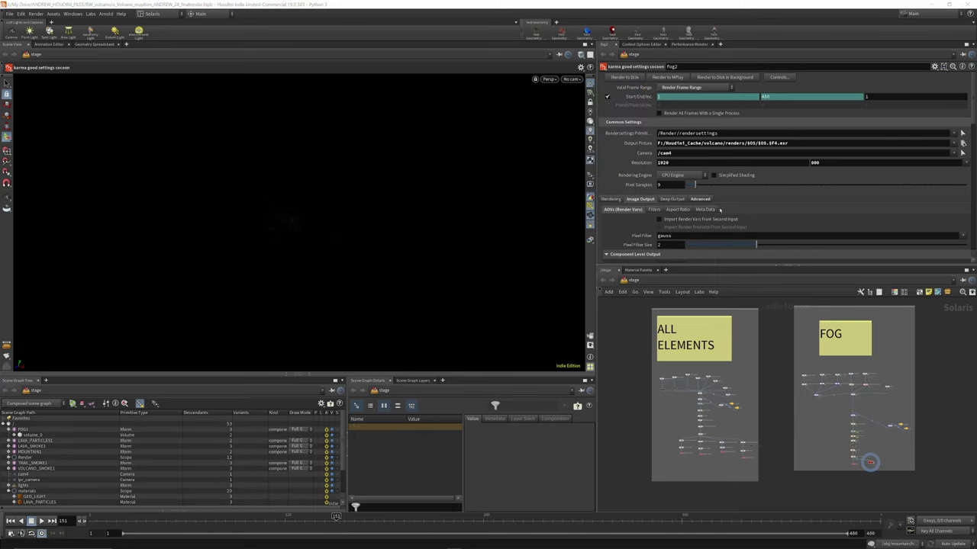
{"action": "scroll", "coordinate": [870, 462], "scroll_direction": "up", "scroll_amount": 8}
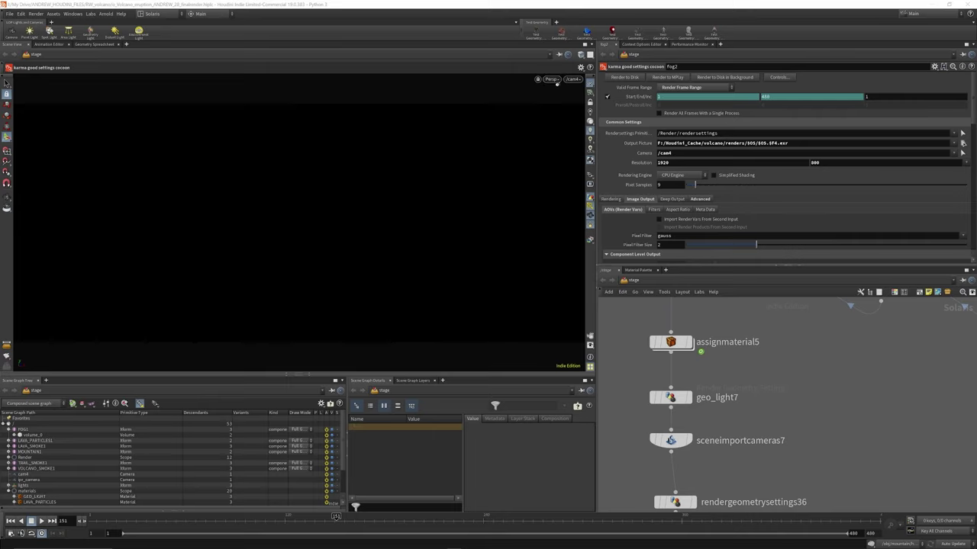
{"action": "left_click", "coordinate": [551, 79]}
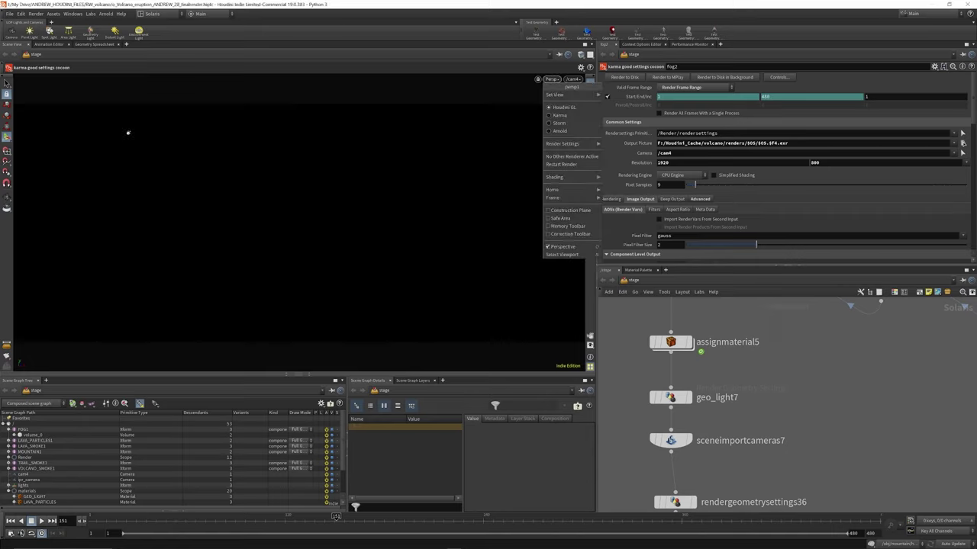
{"action": "left_click", "coordinate": [566, 113]}
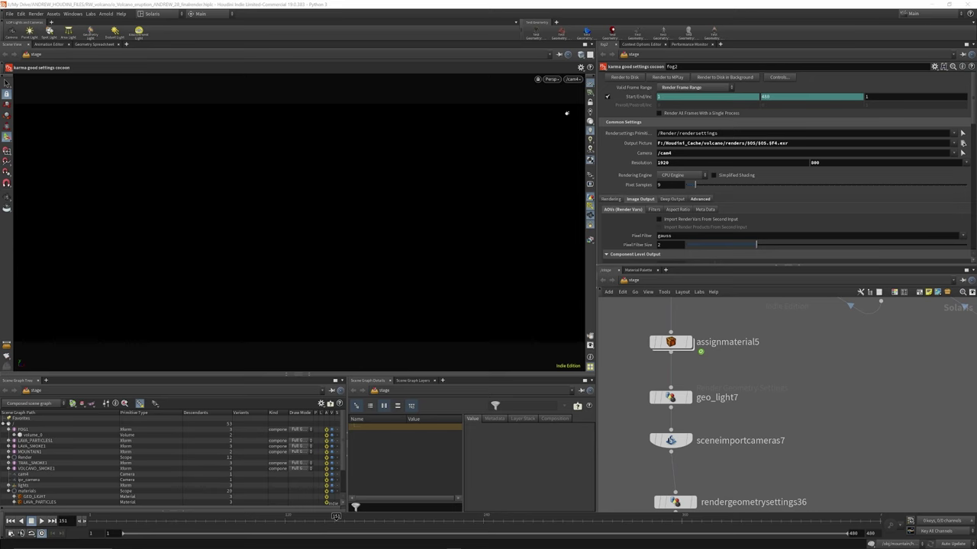
Display rendersettings9 above RENDER_OCEAN to preview the ocean pass, and trace its branch up to assignmaterial5.
{"action": "scroll", "coordinate": [710, 358], "scroll_direction": "down", "scroll_amount": 3}
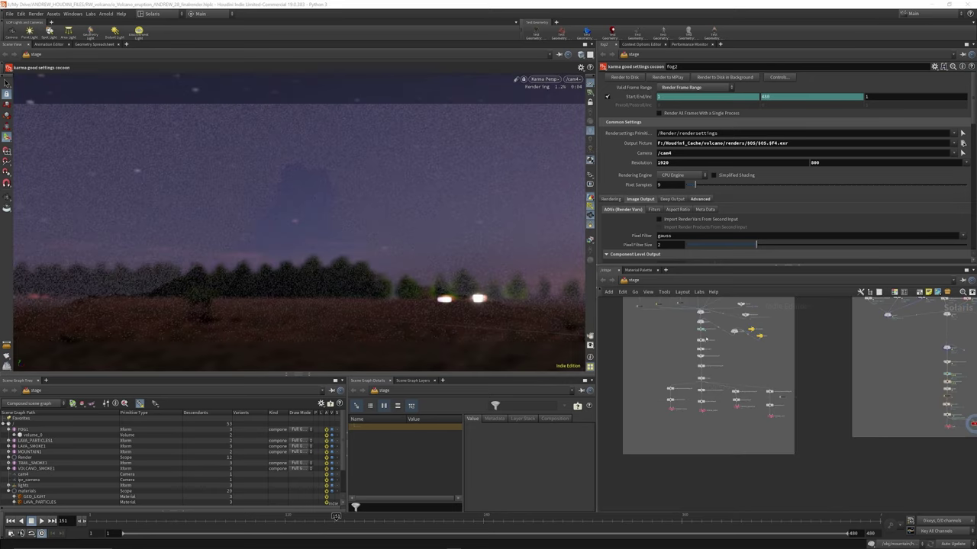
{"action": "scroll", "coordinate": [710, 358], "scroll_direction": "up", "scroll_amount": 2}
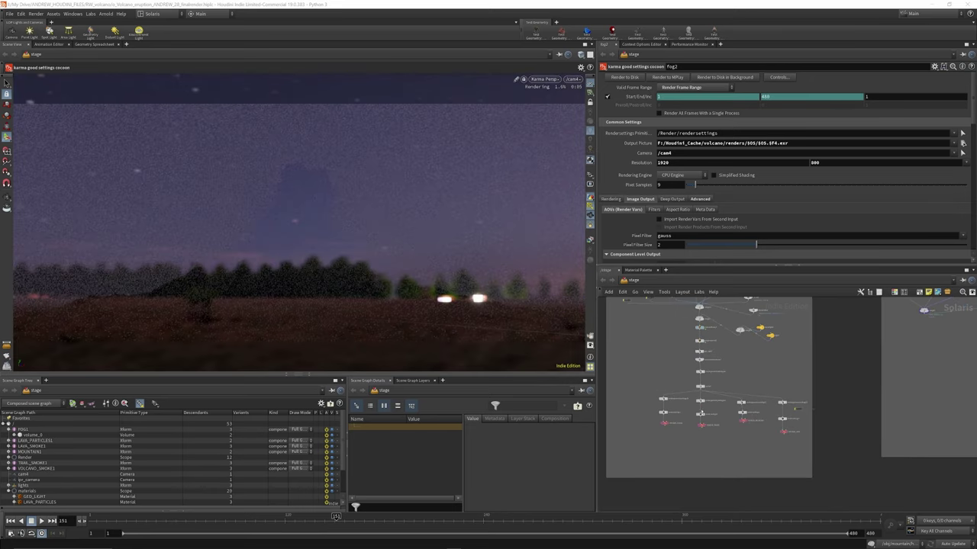
{"action": "scroll", "coordinate": [703, 415], "scroll_direction": "up", "scroll_amount": 5}
{"action": "scroll", "coordinate": [651, 388], "scroll_direction": "up", "scroll_amount": 3}
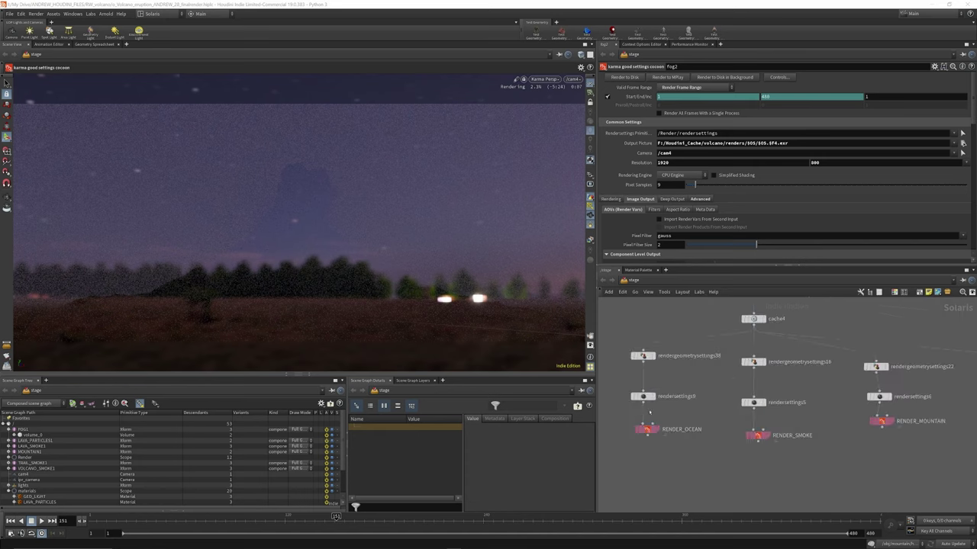
{"action": "mouse_move", "coordinate": [652, 391]}
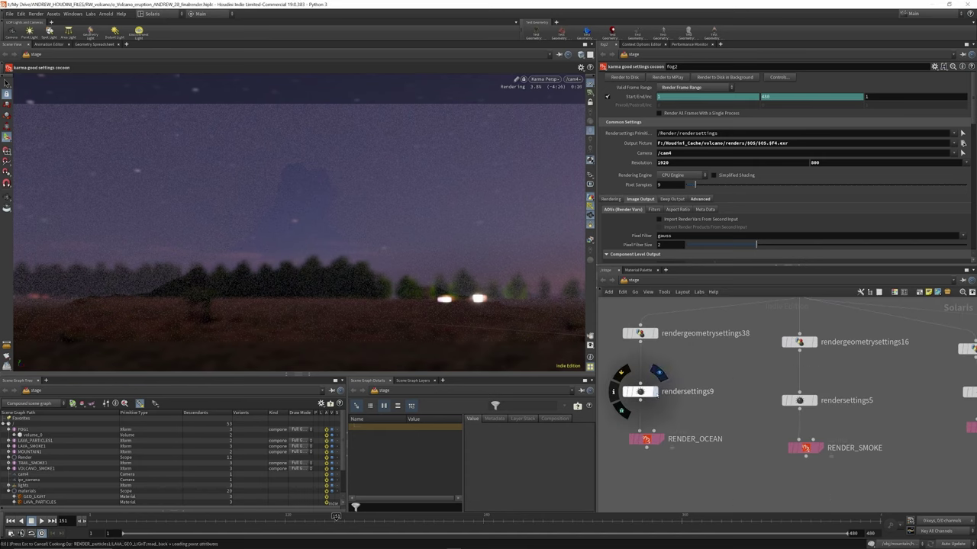
{"action": "left_click", "coordinate": [658, 373]}
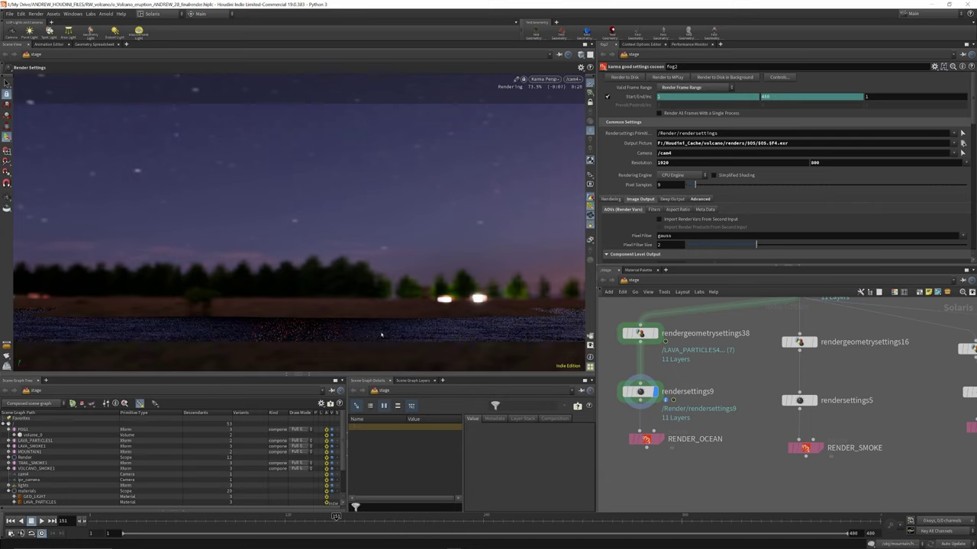
{"action": "scroll", "coordinate": [711, 429], "scroll_direction": "down", "scroll_amount": 6}
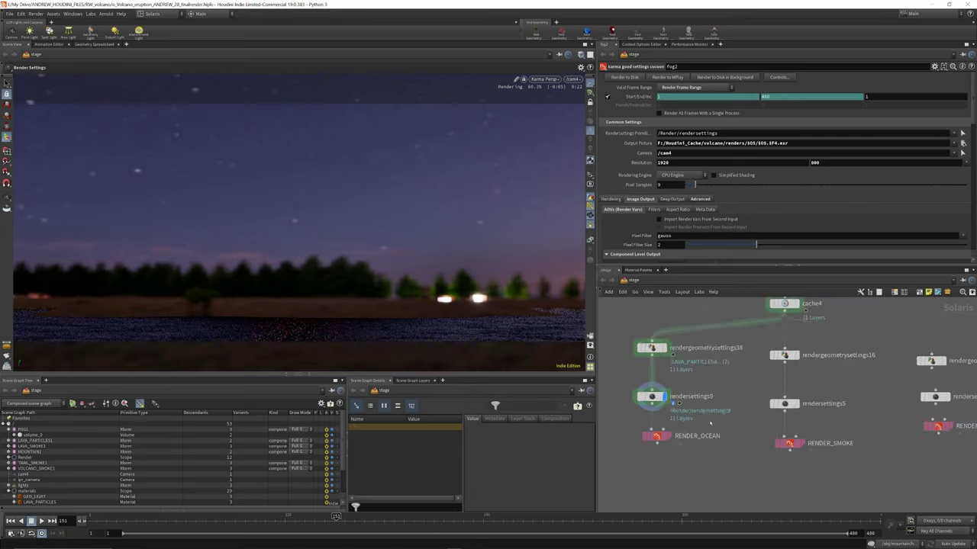
{"action": "scroll", "coordinate": [759, 341], "scroll_direction": "up", "scroll_amount": 5}
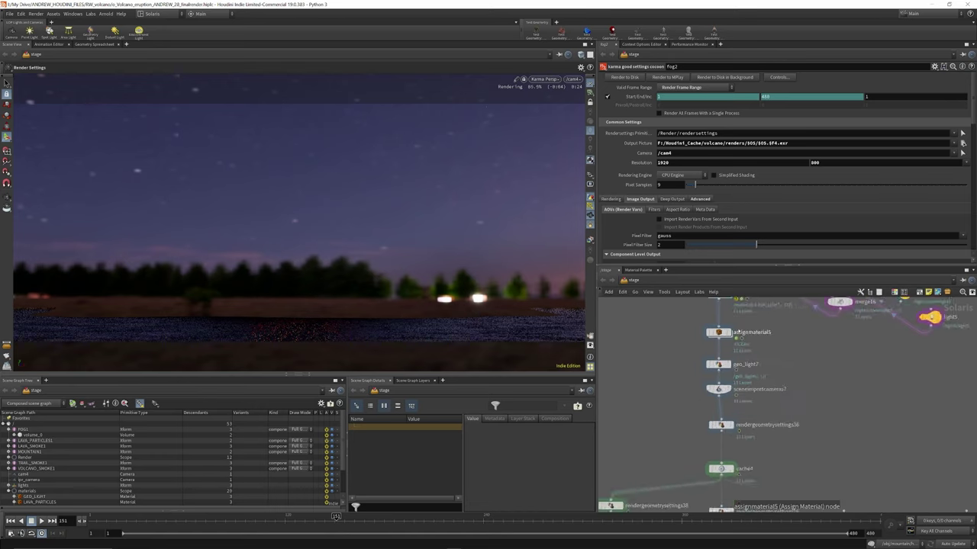
Open the LAVA_PARTICLES4 SOP import in the ALL ELEMENTS group and display its lava particles.
{"action": "scroll", "coordinate": [745, 395], "scroll_direction": "down", "scroll_amount": 5}
{"action": "scroll", "coordinate": [745, 396], "scroll_direction": "down", "scroll_amount": 3}
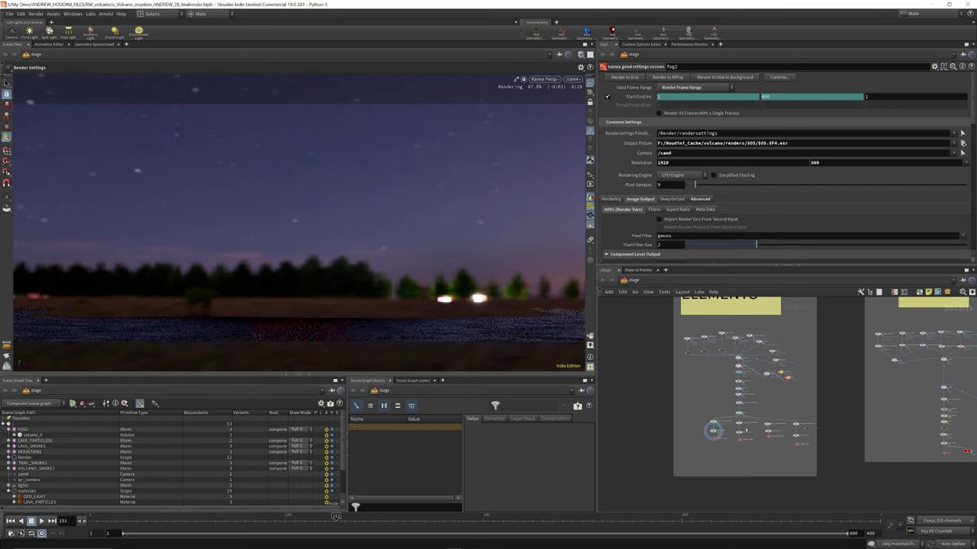
{"action": "mouse_move", "coordinate": [737, 366]}
{"action": "scroll", "coordinate": [725, 365], "scroll_direction": "up", "scroll_amount": 10}
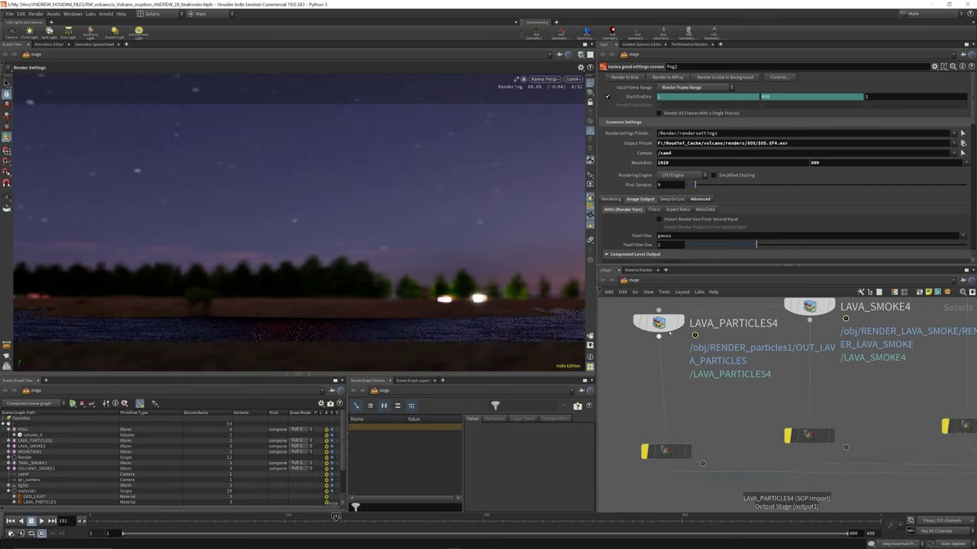
{"action": "left_click", "coordinate": [660, 324]}
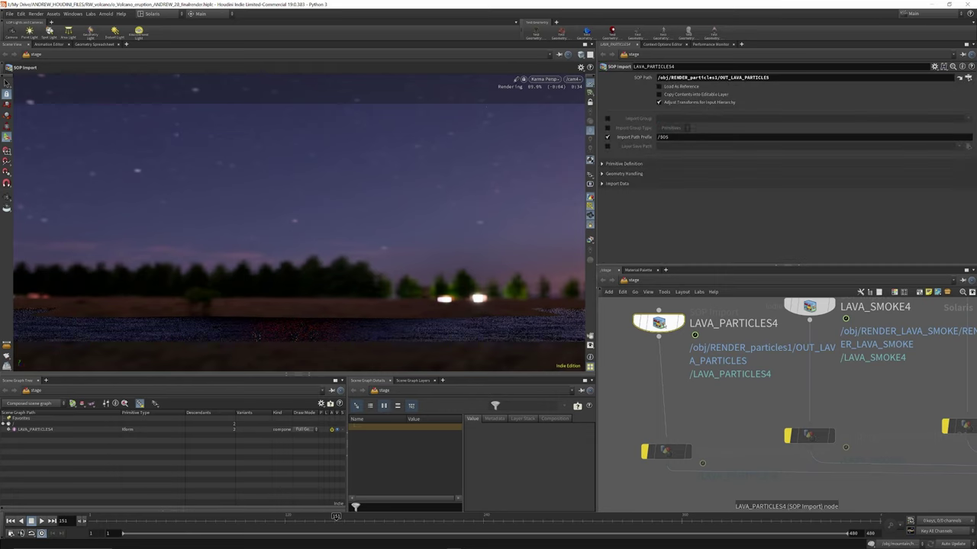
{"action": "mouse_move", "coordinate": [658, 323]}
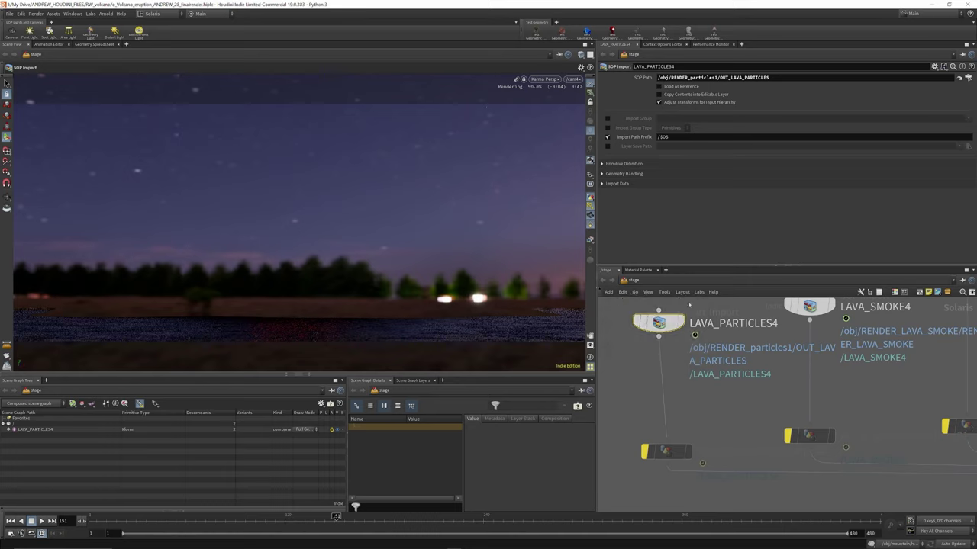
{"action": "left_click", "coordinate": [689, 303]}
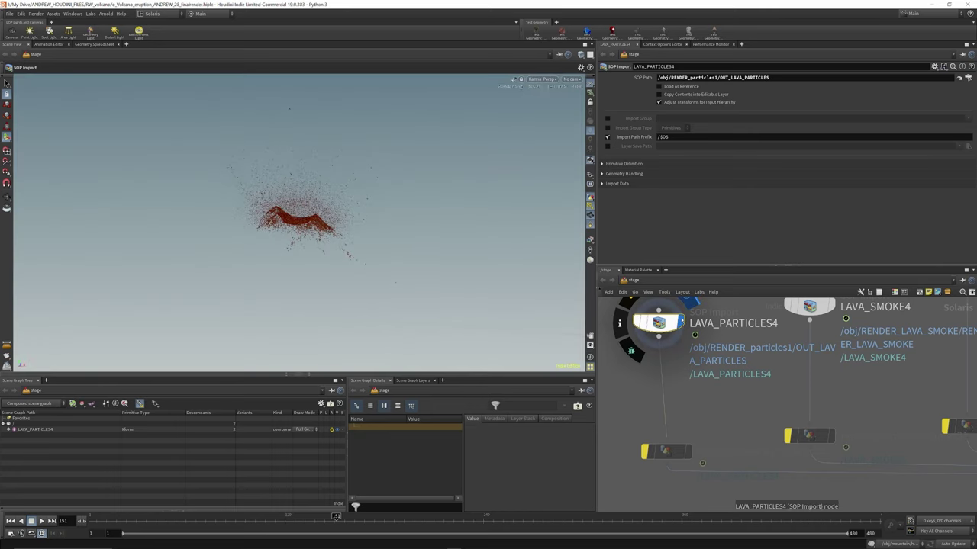
Display the LAVA_SMOKE4 SOP import to preview the lava smoke on its own.
{"action": "scroll", "coordinate": [675, 362], "scroll_direction": "down", "scroll_amount": 5}
{"action": "scroll", "coordinate": [743, 343], "scroll_direction": "up", "scroll_amount": 5}
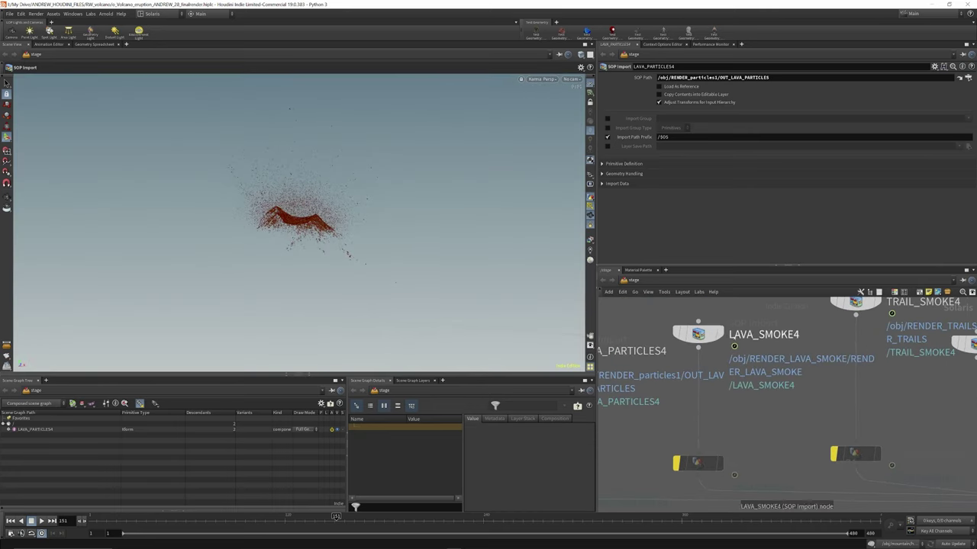
{"action": "left_click", "coordinate": [725, 307]}
{"action": "scroll", "coordinate": [700, 334], "scroll_direction": "down", "scroll_amount": 3}
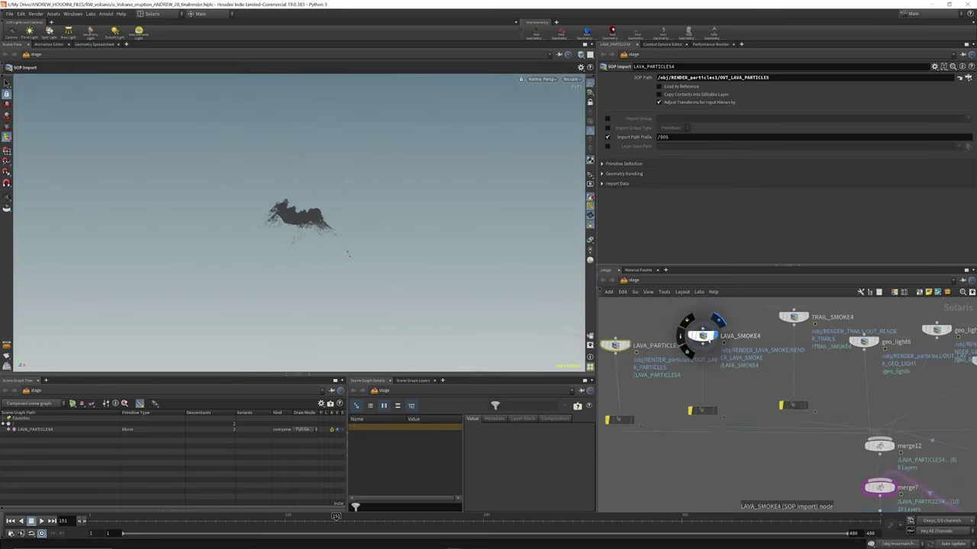
{"action": "scroll", "coordinate": [771, 329], "scroll_direction": "up", "scroll_amount": 2}
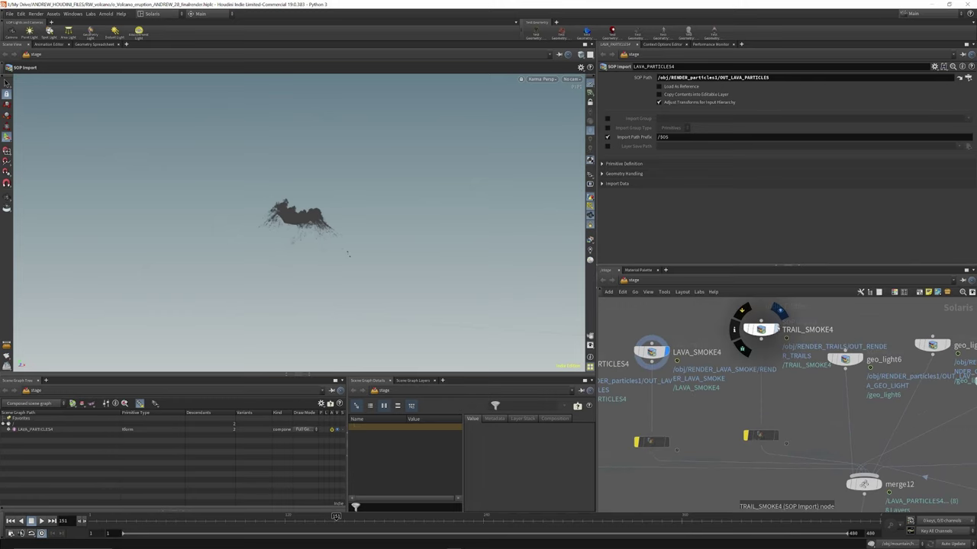
Display the TRAIL_SMOKE4 SOP import and the geo_light6 SOP import one after the other to preview each alone.
{"action": "left_click", "coordinate": [779, 310]}
{"action": "scroll", "coordinate": [771, 333], "scroll_direction": "down", "scroll_amount": 2}
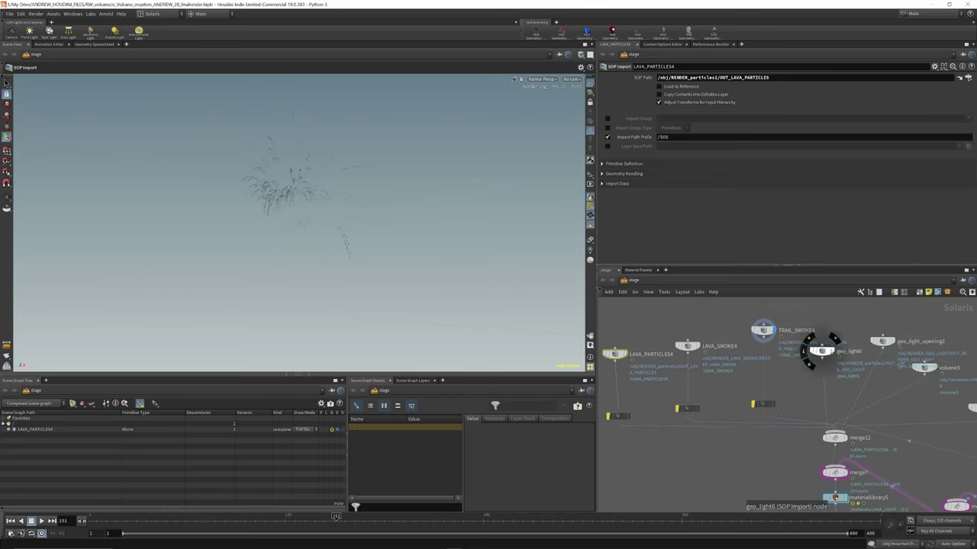
{"action": "scroll", "coordinate": [831, 350], "scroll_direction": "up", "scroll_amount": 3}
{"action": "left_click", "coordinate": [838, 331]}
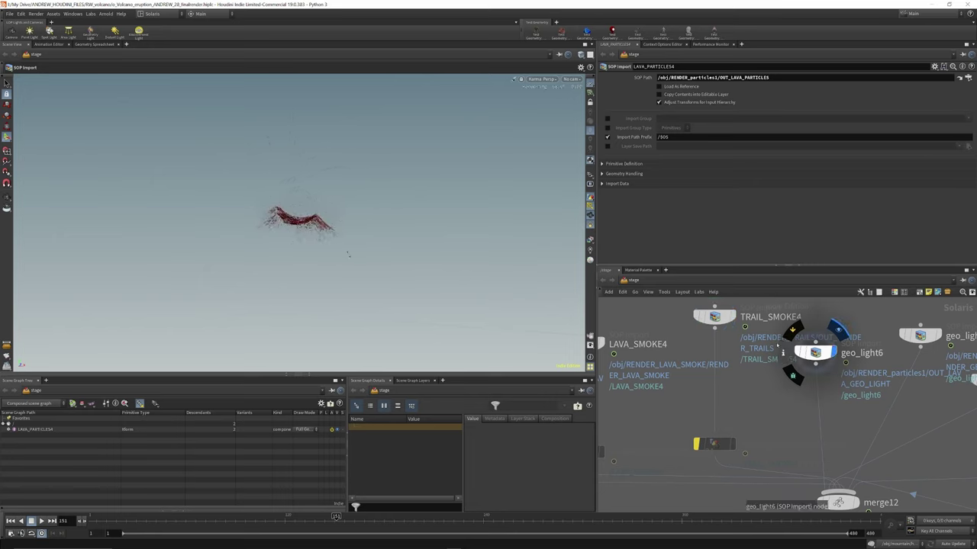
Preview the geo_light_opening2 SOP import and the volume3 main smoke import individually in the viewport.
{"action": "scroll", "coordinate": [763, 341], "scroll_direction": "down", "scroll_amount": 4}
{"action": "scroll", "coordinate": [825, 345], "scroll_direction": "up", "scroll_amount": 3}
{"action": "scroll", "coordinate": [812, 342], "scroll_direction": "up", "scroll_amount": 2}
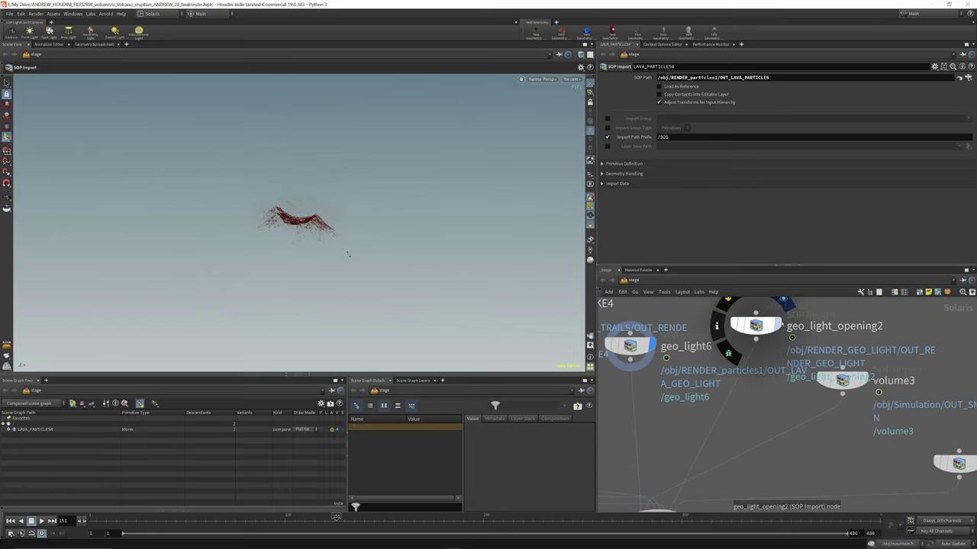
{"action": "left_click", "coordinate": [776, 327]}
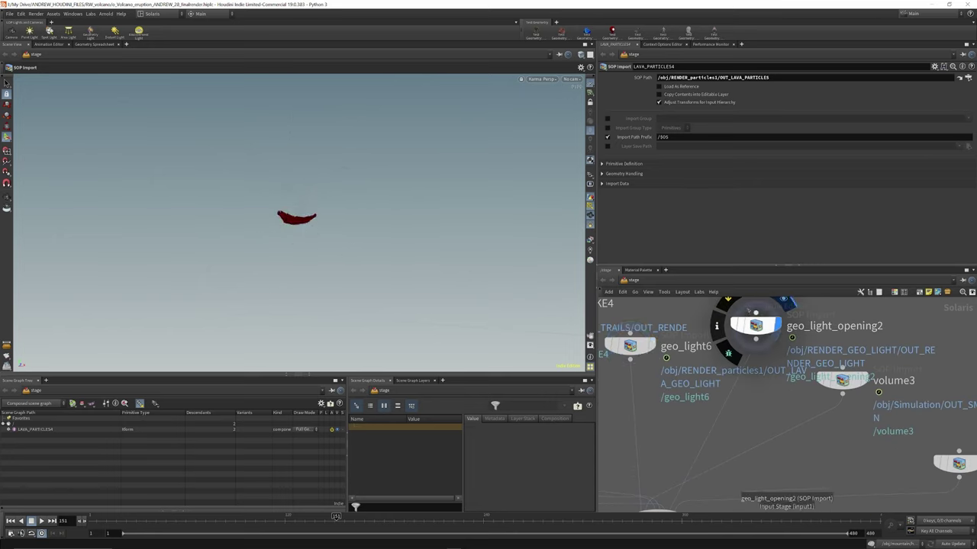
{"action": "mouse_move", "coordinate": [842, 367]}
{"action": "left_click", "coordinate": [869, 354]}
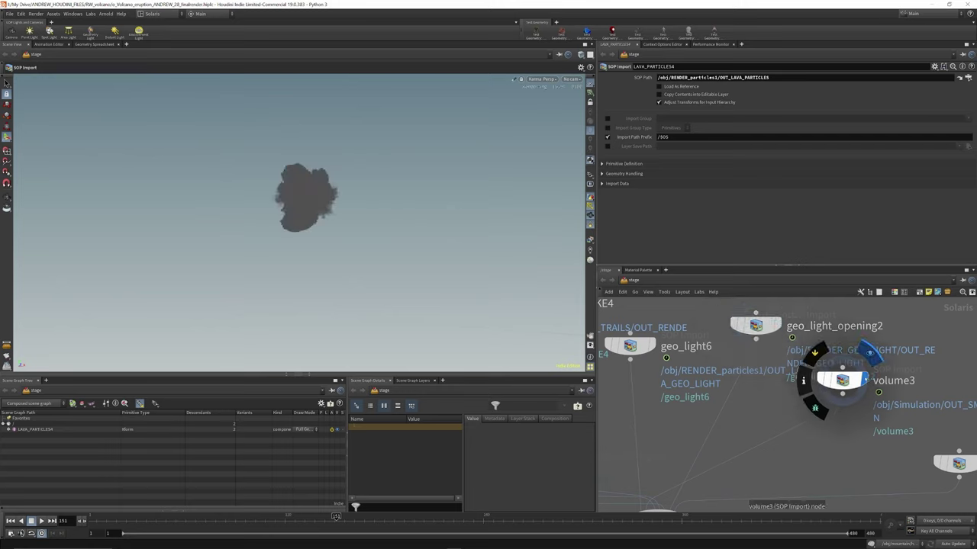
Display the OCEAN SOP import and the MOUNTAIN4 SOP import in turn to preview each element.
{"action": "scroll", "coordinate": [877, 381], "scroll_direction": "down", "scroll_amount": 3}
{"action": "scroll", "coordinate": [885, 395], "scroll_direction": "up", "scroll_amount": 2}
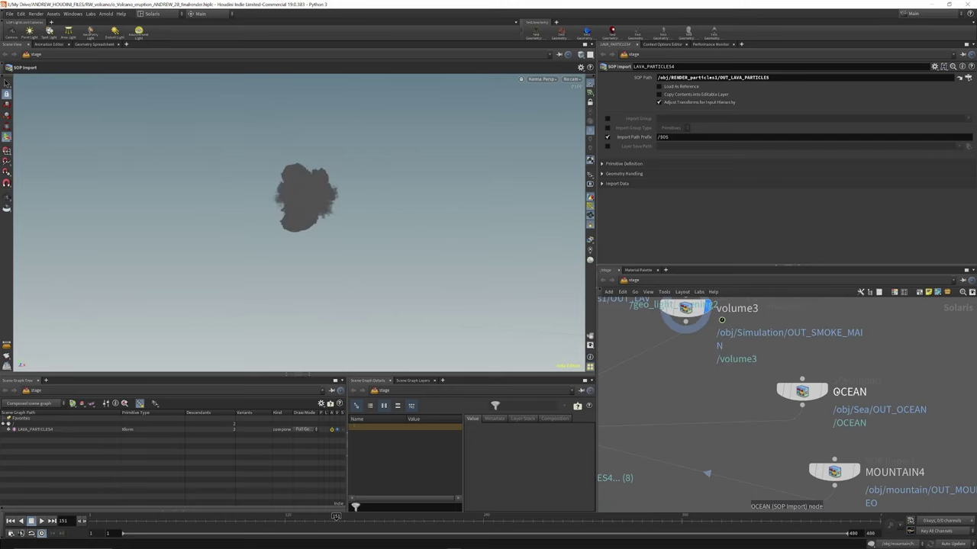
{"action": "mouse_move", "coordinate": [797, 393]}
{"action": "left_click", "coordinate": [830, 359]}
{"action": "scroll", "coordinate": [798, 344], "scroll_direction": "down", "scroll_amount": 3}
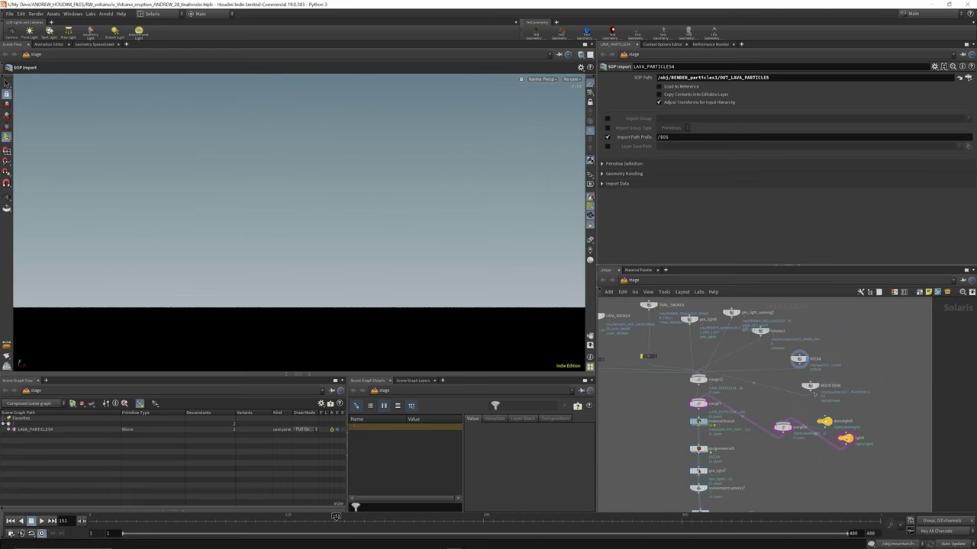
{"action": "scroll", "coordinate": [801, 381], "scroll_direction": "up", "scroll_amount": 3}
{"action": "mouse_move", "coordinate": [796, 374]}
{"action": "left_click", "coordinate": [824, 348]}
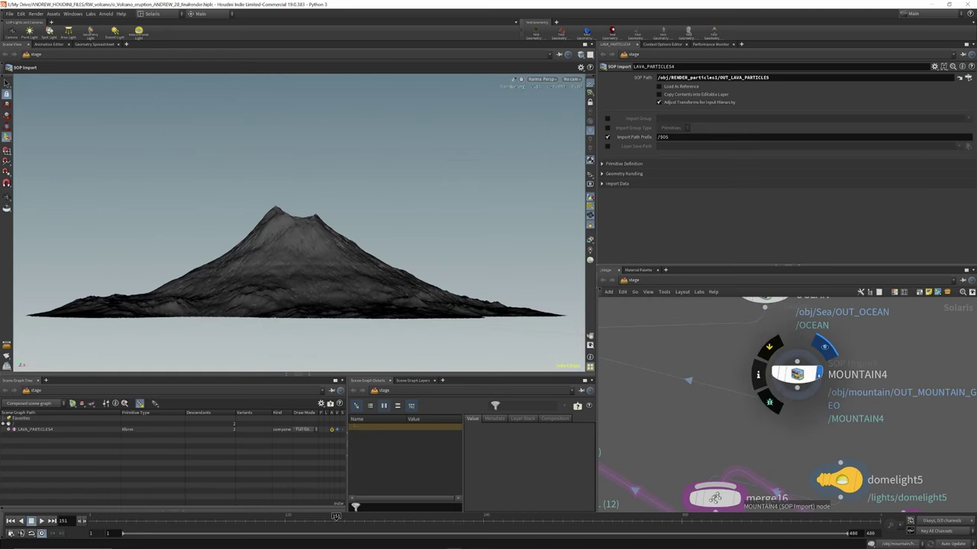
Move domelight5 closer to MOUNTAIN4 in the network, open its parameters, and check its Karma LPE tag.
{"action": "scroll", "coordinate": [801, 373], "scroll_direction": "down", "scroll_amount": 3}
{"action": "scroll", "coordinate": [818, 391], "scroll_direction": "up", "scroll_amount": 2}
{"action": "scroll", "coordinate": [799, 392], "scroll_direction": "up", "scroll_amount": 1}
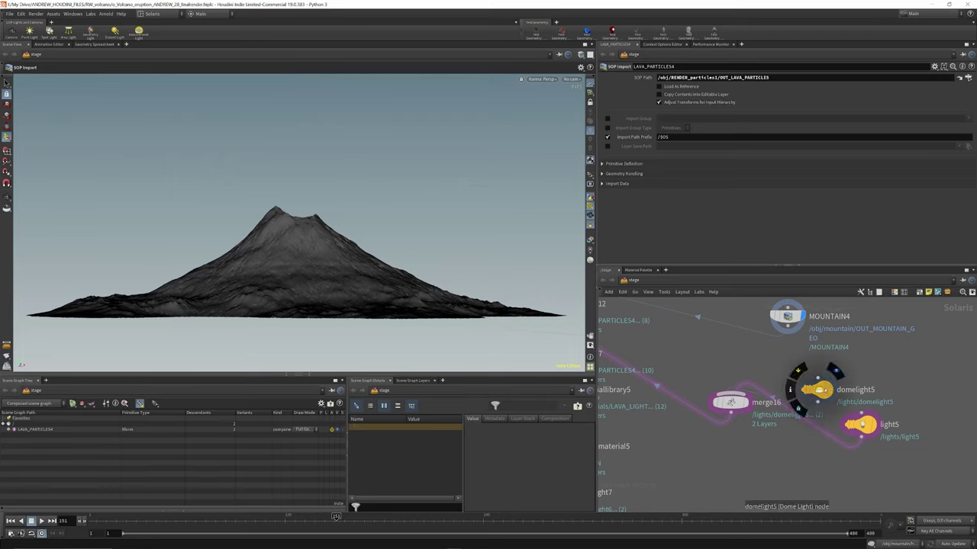
{"action": "left_click_drag", "start_coordinate": [815, 391], "coordinate": [809, 370]}
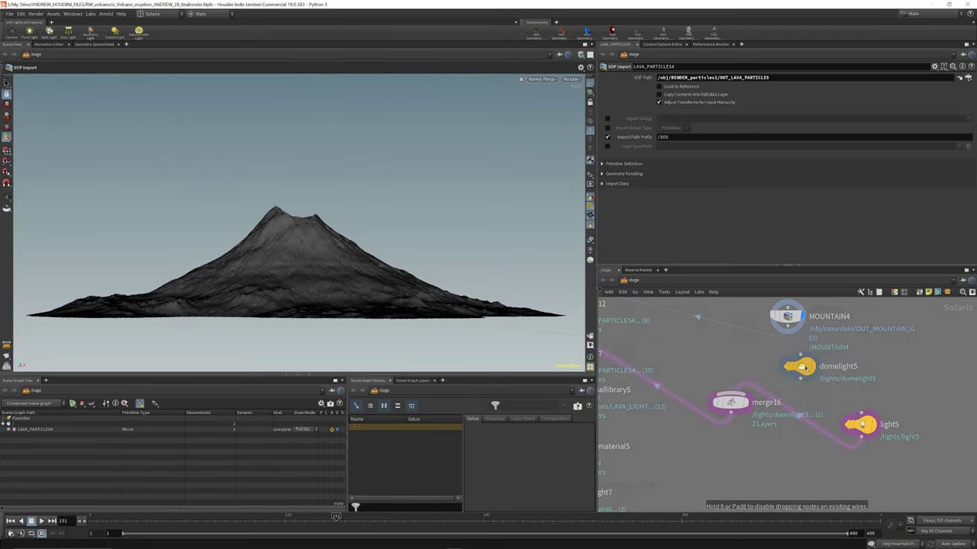
{"action": "left_click", "coordinate": [807, 369]}
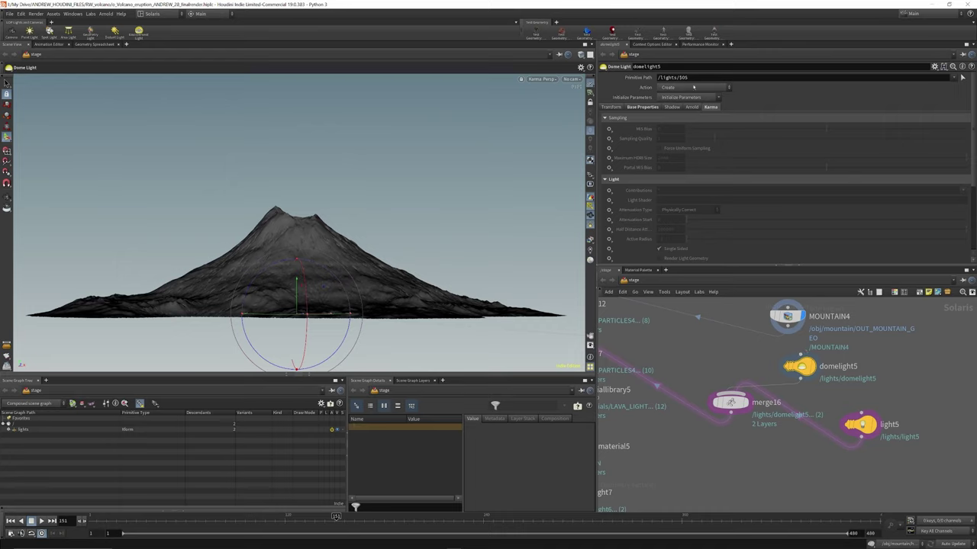
{"action": "scroll", "coordinate": [633, 120], "scroll_direction": "down", "scroll_amount": 5}
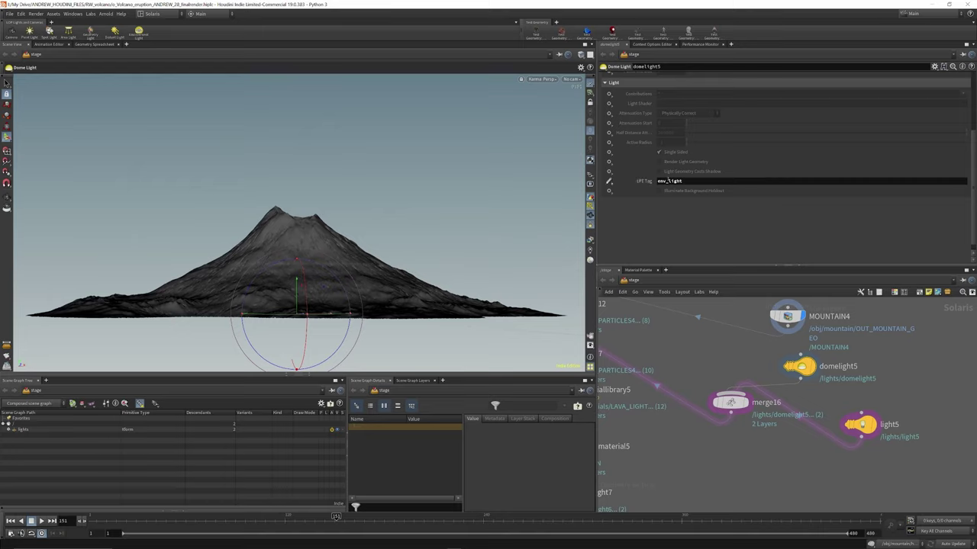
{"action": "scroll", "coordinate": [687, 191], "scroll_direction": "up", "scroll_amount": 5}
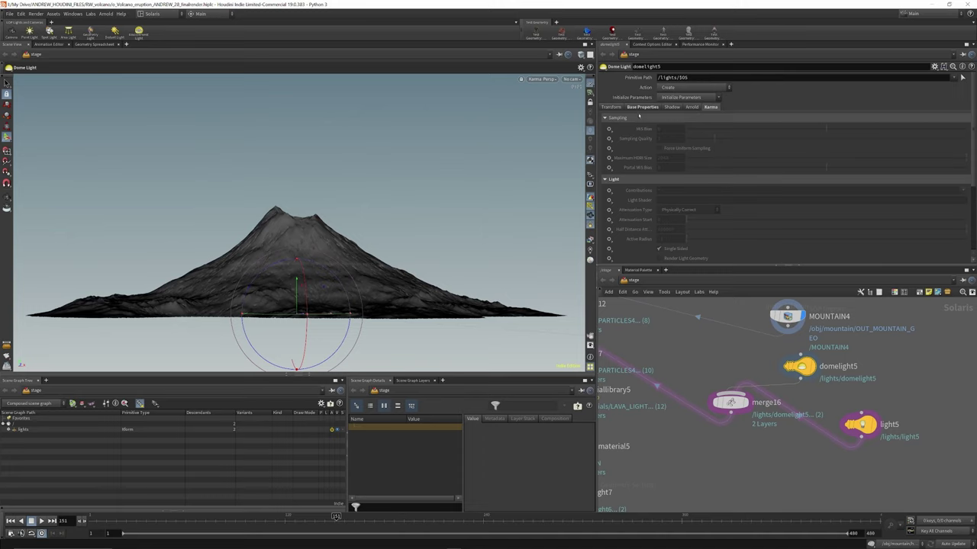
Show domelight5's base properties to review its intensity, color, and HDRI texture.
{"action": "left_click", "coordinate": [637, 107]}
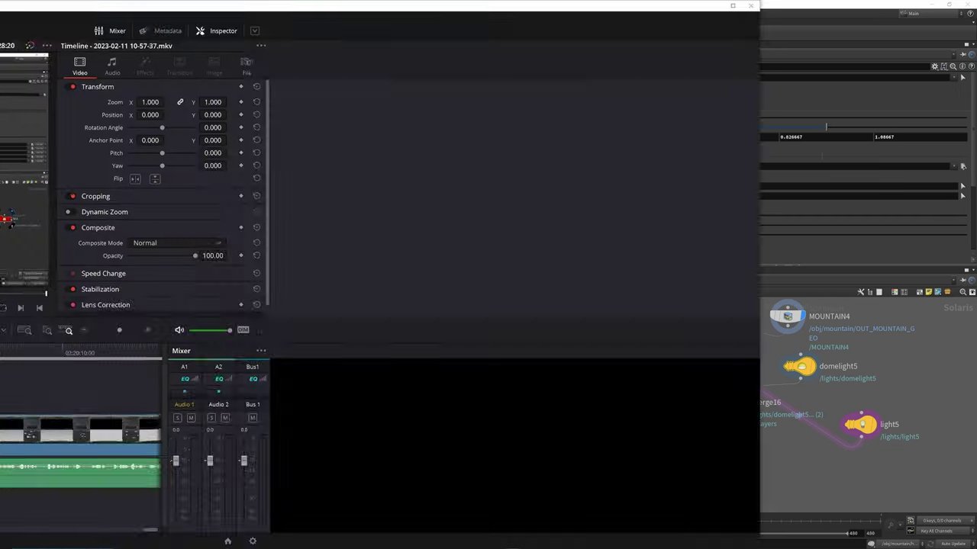
{"action": "left_click_drag", "start_coordinate": [0, 366], "coordinate": [471, 86]}
{"action": "key", "text": "alt+Tab"}
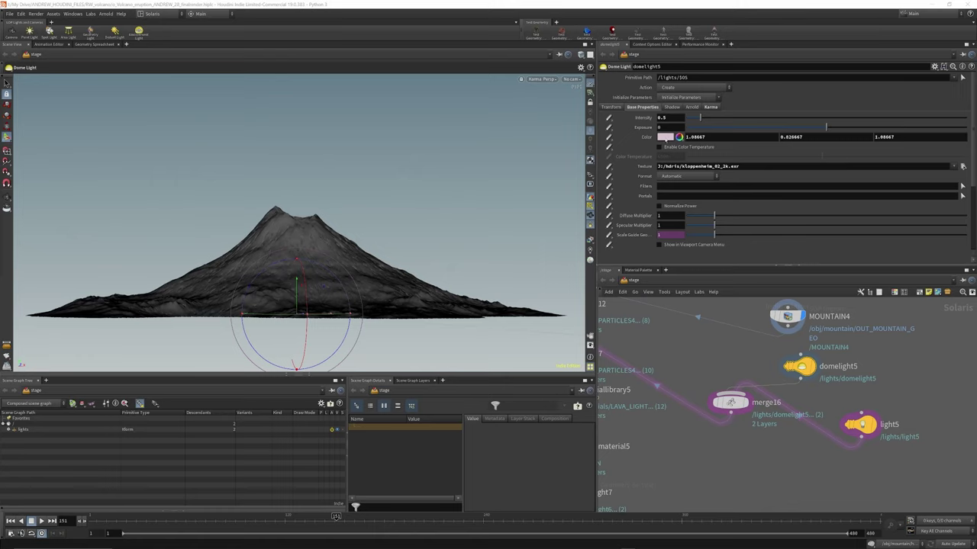
{"action": "scroll", "coordinate": [823, 336], "scroll_direction": "down", "scroll_amount": 4}
Open light5's parameters to inspect the distant light, and dismiss the error dialog.
{"action": "scroll", "coordinate": [847, 380], "scroll_direction": "up", "scroll_amount": 6}
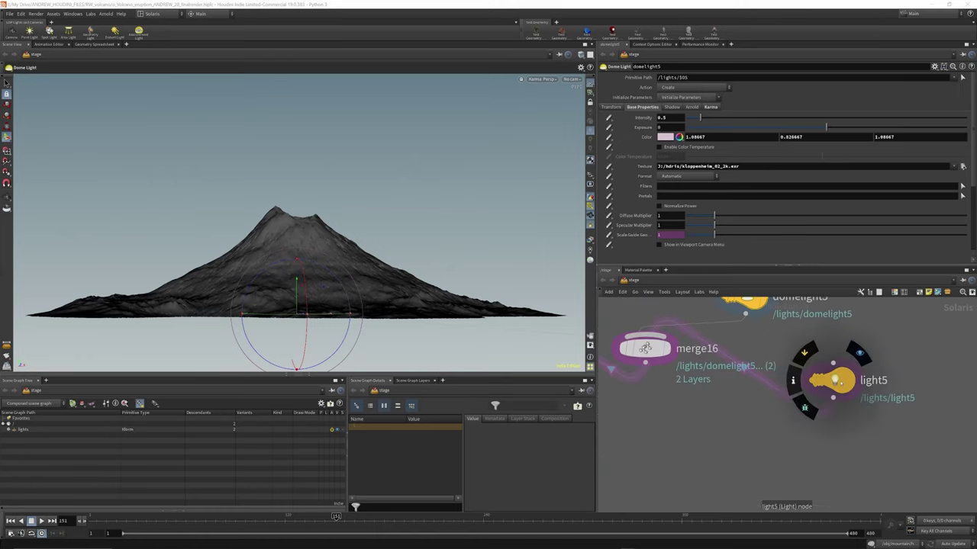
{"action": "left_click", "coordinate": [839, 382]}
{"action": "left_click", "coordinate": [833, 380]}
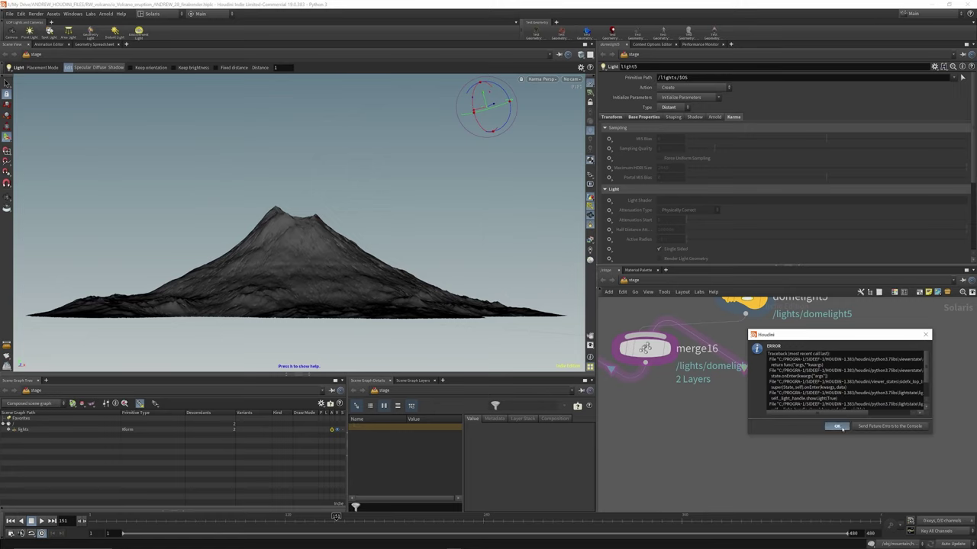
{"action": "left_click", "coordinate": [835, 427]}
Nudge the merge12 and merge16 nodes, and display merge7 to preview all elements combined with the lights.
{"action": "scroll", "coordinate": [834, 380], "scroll_direction": "down", "scroll_amount": 6}
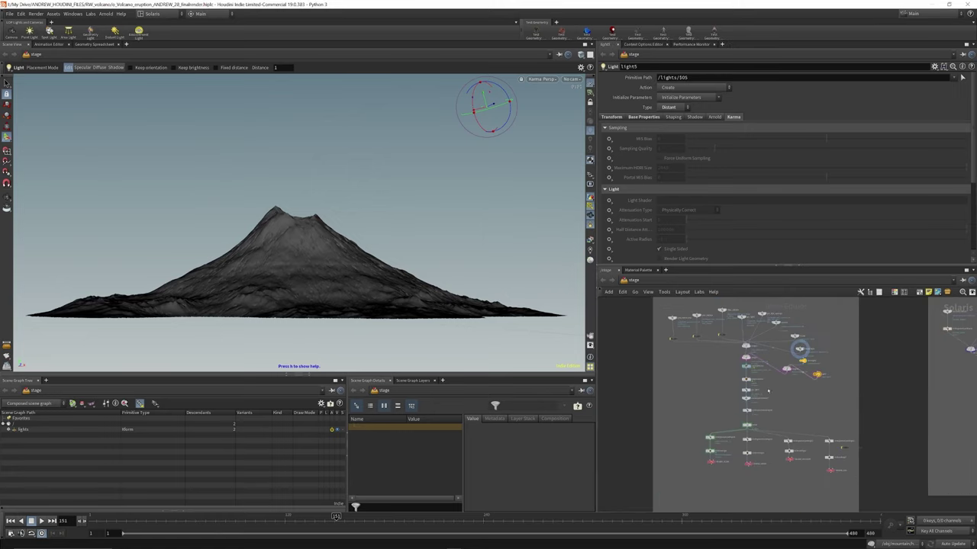
{"action": "scroll", "coordinate": [749, 337], "scroll_direction": "up", "scroll_amount": 5}
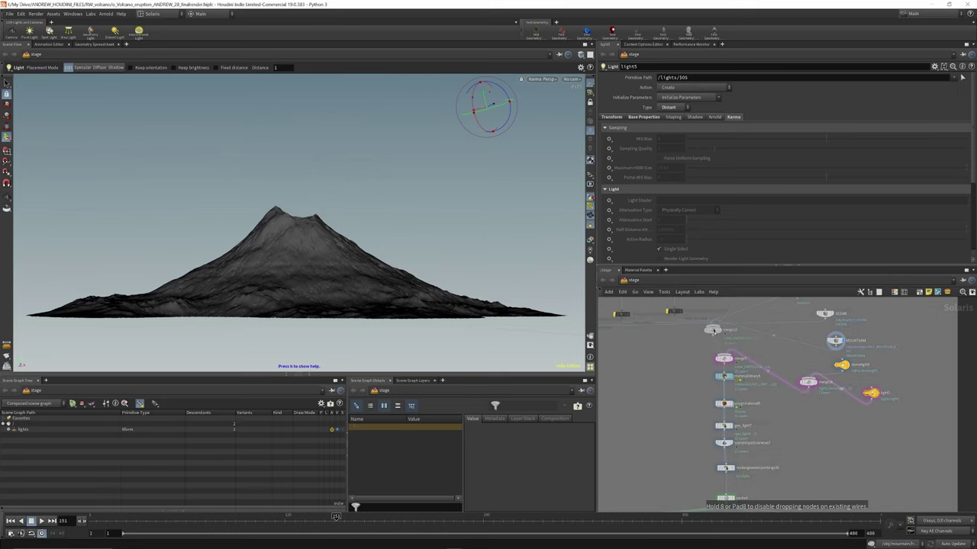
{"action": "left_click_drag", "start_coordinate": [723, 335], "coordinate": [709, 331]}
{"action": "left_click_drag", "start_coordinate": [808, 382], "coordinate": [804, 384]}
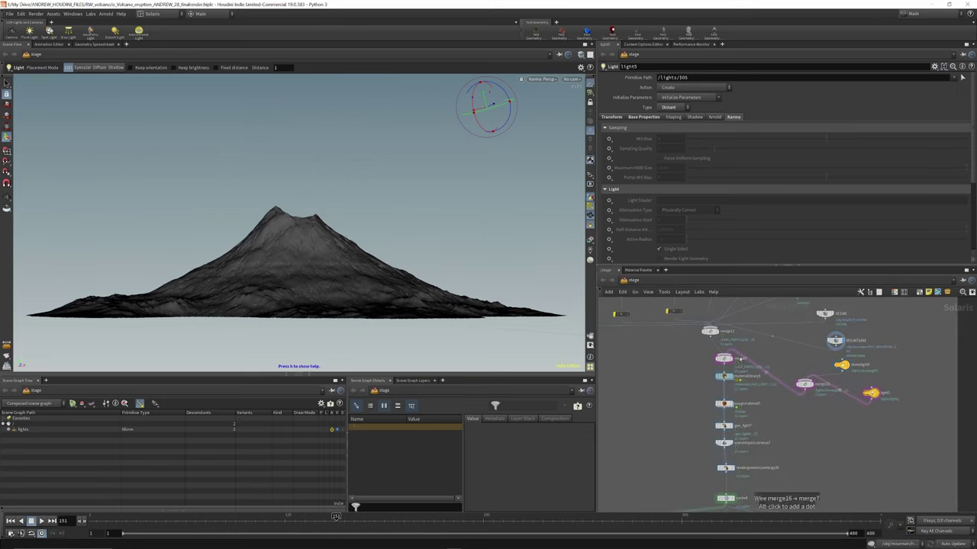
{"action": "left_click", "coordinate": [730, 357]}
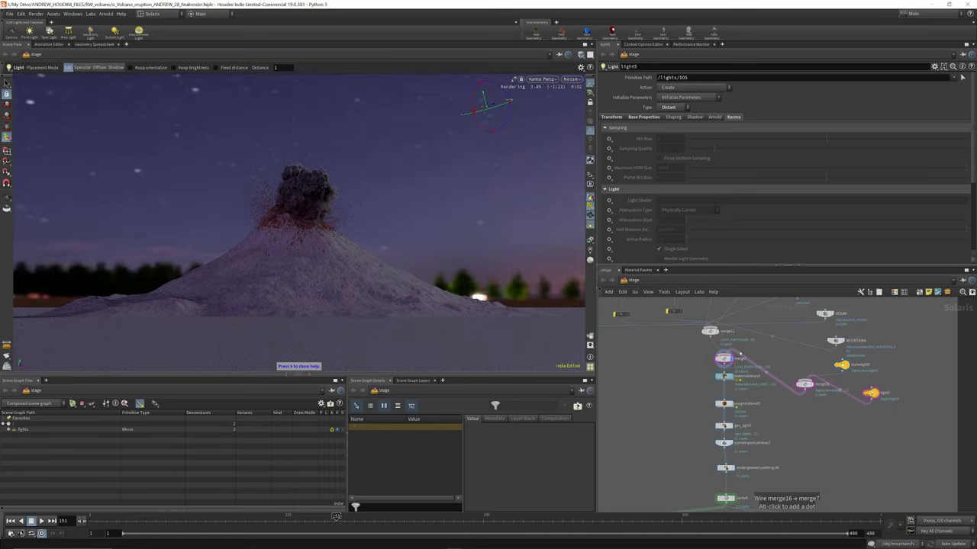
Reopen the parameters of domelight5 and light5 to compare the two lights feeding merge16.
{"action": "left_click", "coordinate": [841, 365]}
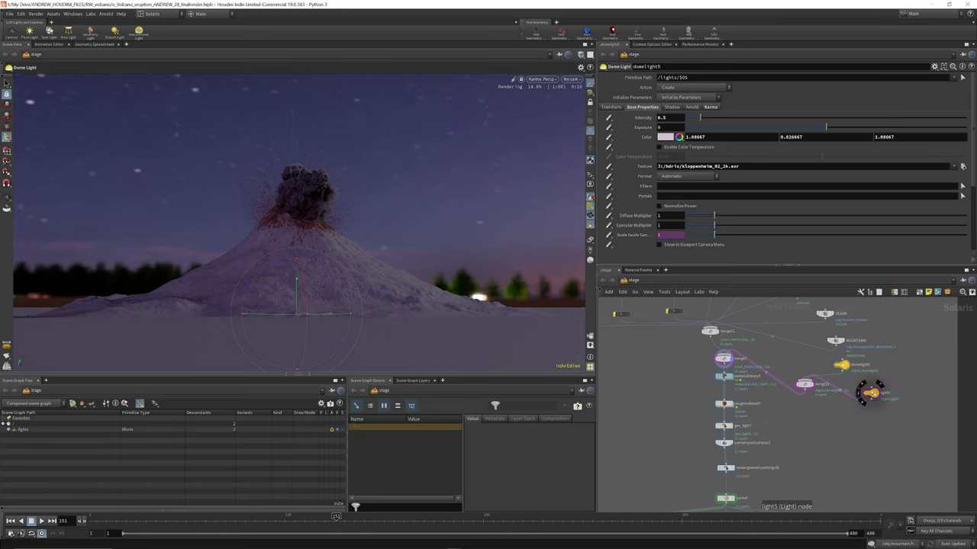
{"action": "left_click", "coordinate": [868, 393]}
{"action": "left_click", "coordinate": [875, 440]}
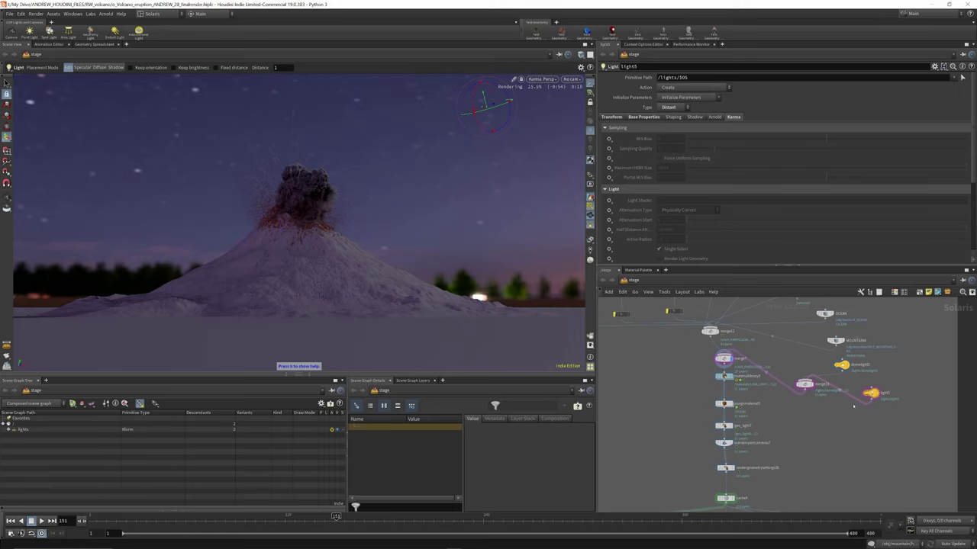
Look inside materiallibrary5 to survey the shaders it contains, and return to the stage network.
{"action": "scroll", "coordinate": [729, 379], "scroll_direction": "up", "scroll_amount": 3}
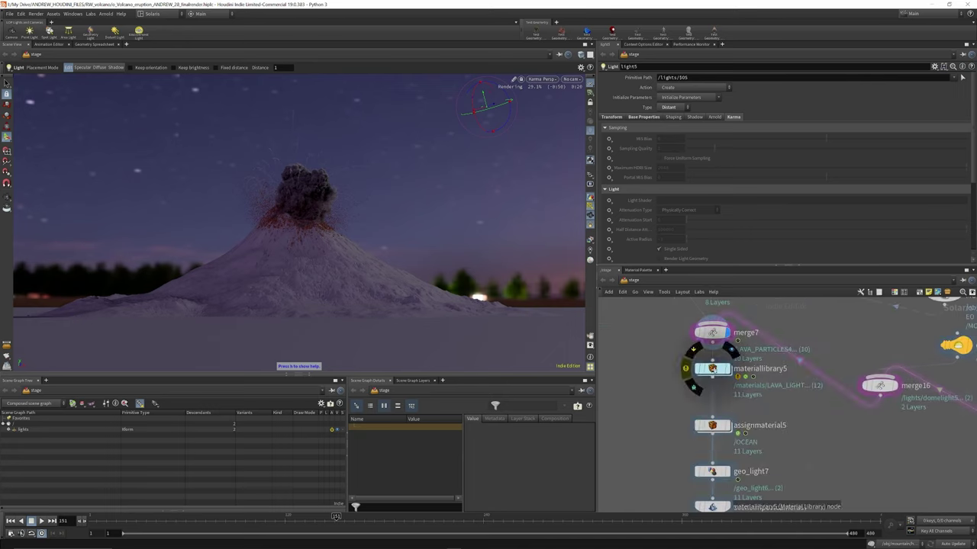
{"action": "left_click_drag", "start_coordinate": [717, 369], "coordinate": [717, 378]}
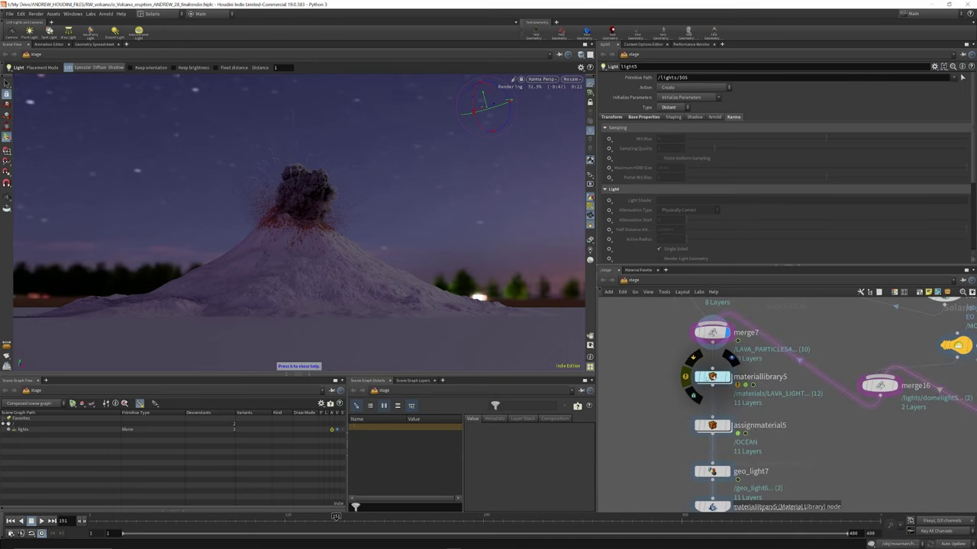
{"action": "left_click", "coordinate": [714, 376]}
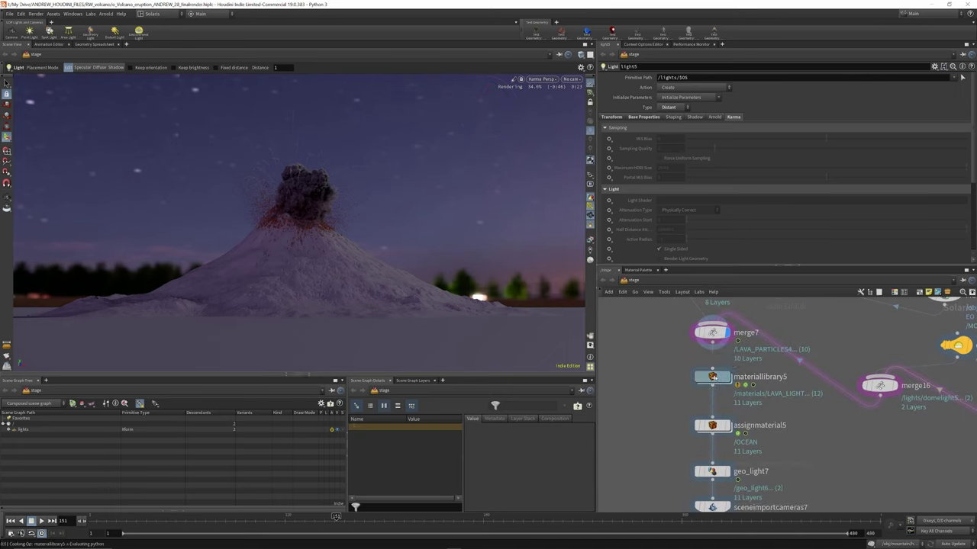
{"action": "double_click", "coordinate": [714, 377]}
{"action": "scroll", "coordinate": [742, 363], "scroll_direction": "down", "scroll_amount": 4}
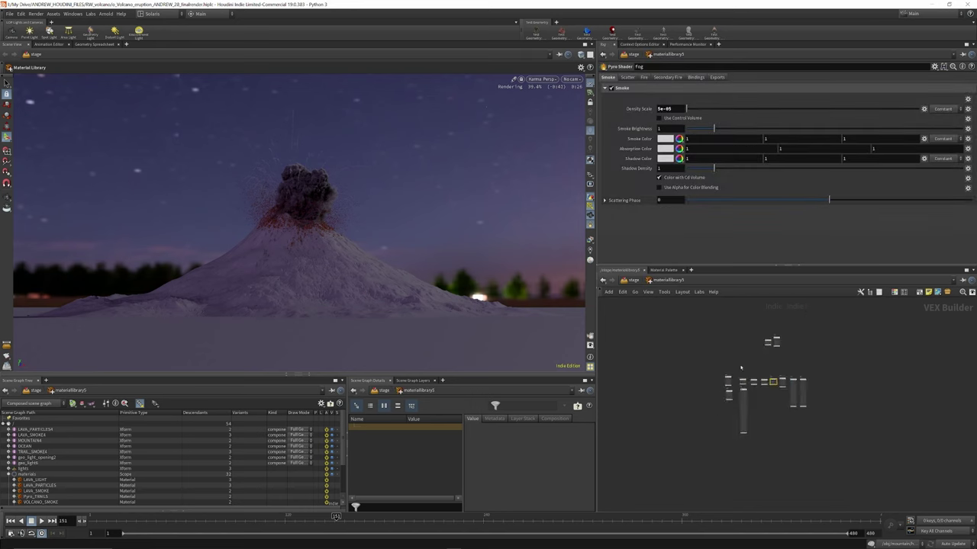
{"action": "scroll", "coordinate": [799, 409], "scroll_direction": "up", "scroll_amount": 5}
{"action": "scroll", "coordinate": [798, 374], "scroll_direction": "down", "scroll_amount": 1}
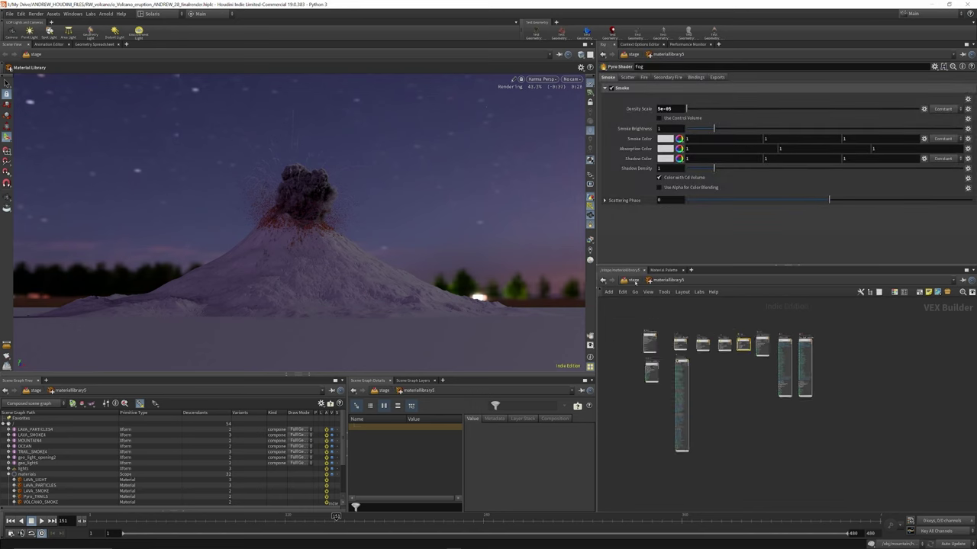
{"action": "left_click", "coordinate": [633, 280]}
Open assignmaterial5 and locate the geo_light6 primitive and its LAVA_LIGHT material in the scene graph.
{"action": "scroll", "coordinate": [713, 376], "scroll_direction": "up", "scroll_amount": 5}
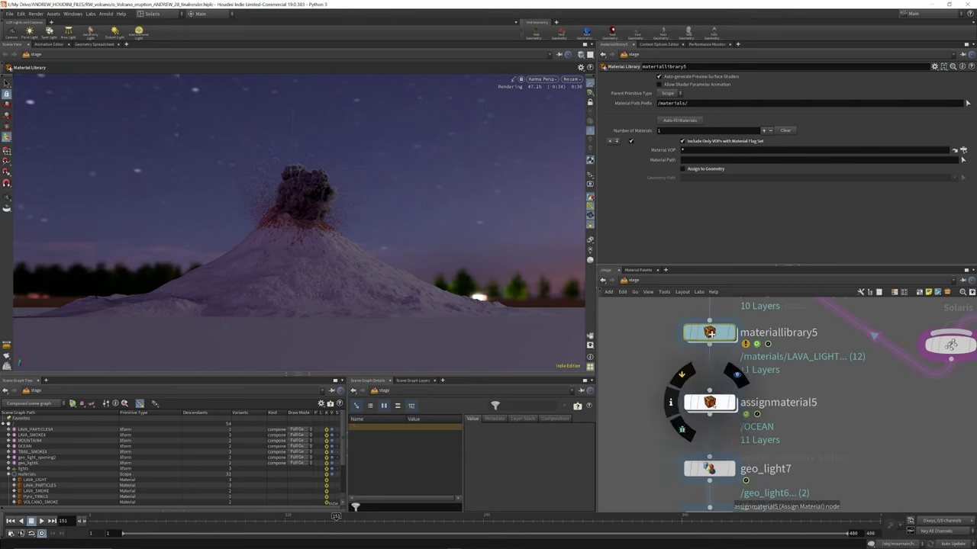
{"action": "left_click", "coordinate": [709, 402]}
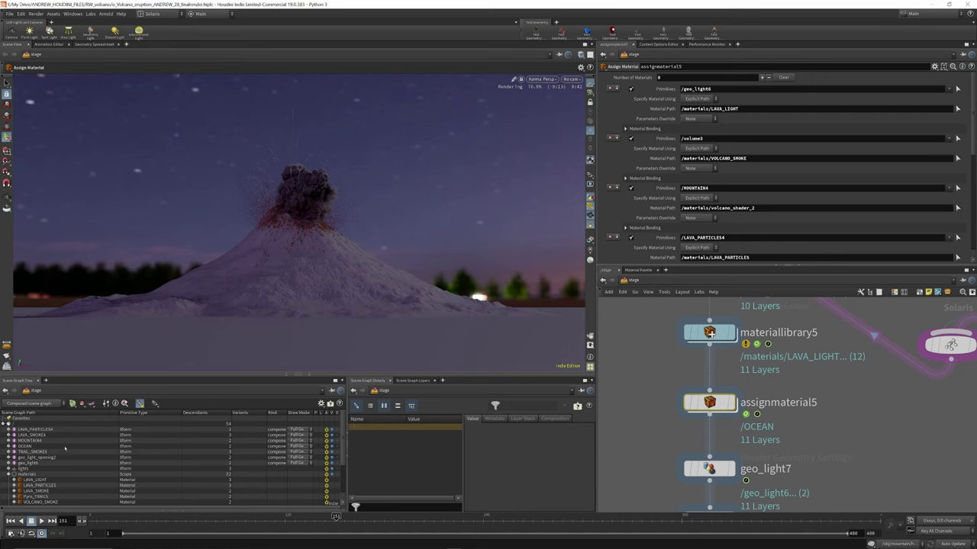
{"action": "left_click", "coordinate": [23, 462]}
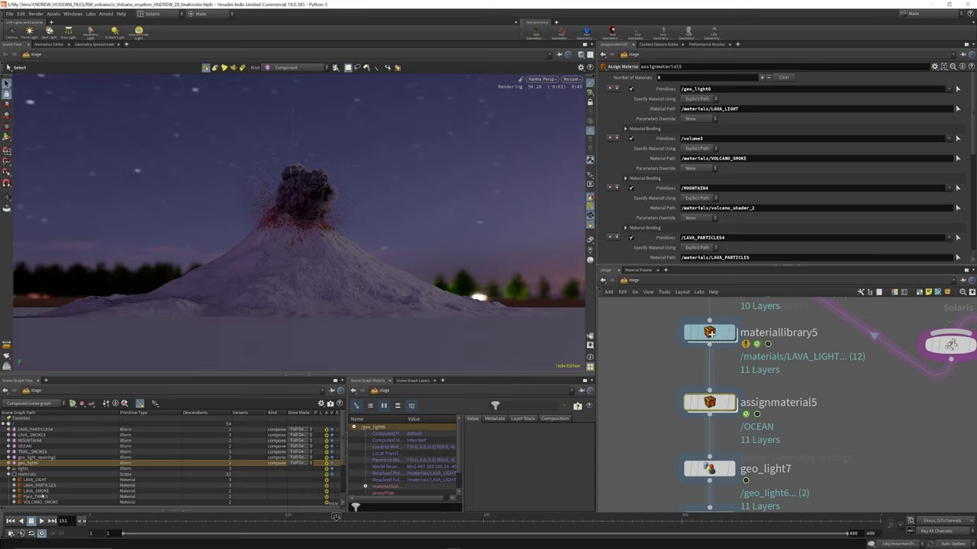
{"action": "scroll", "coordinate": [43, 496], "scroll_direction": "down", "scroll_amount": 3}
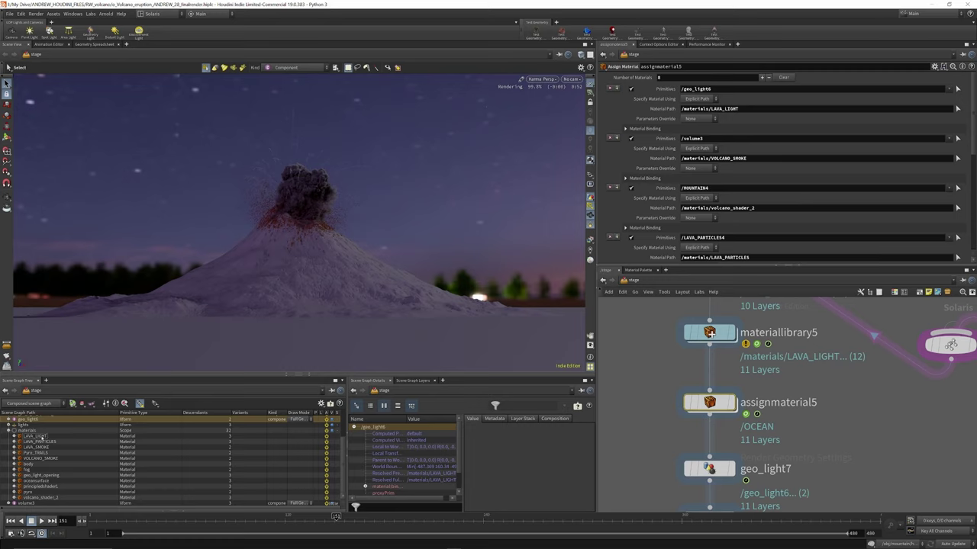
{"action": "left_click", "coordinate": [34, 436]}
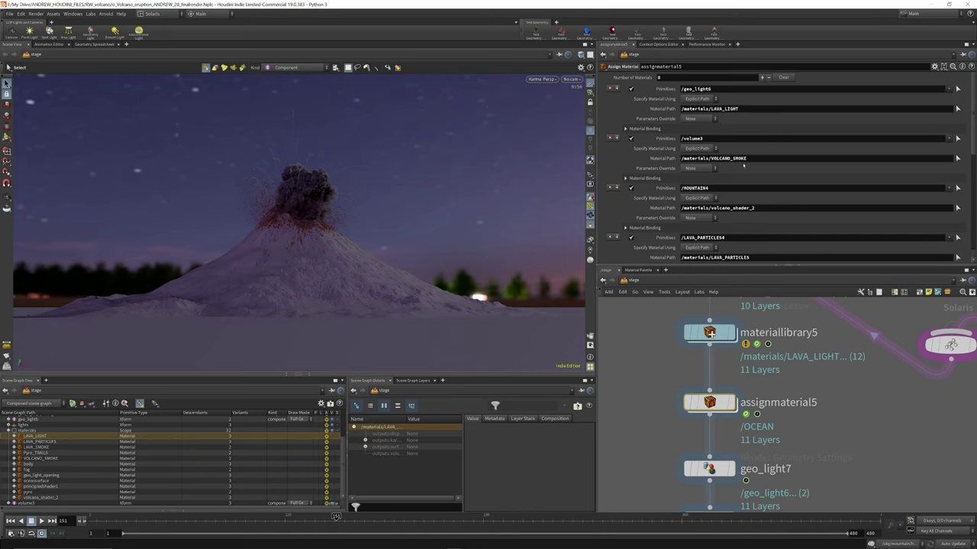
Review assignmaterial5's further assignments for volume3, MOUNTAIN4, LAVA_PARTICLES4, and TRAIL_SMOKE4.
{"action": "scroll", "coordinate": [752, 159], "scroll_direction": "down", "scroll_amount": 2}
{"action": "scroll", "coordinate": [748, 335], "scroll_direction": "down", "scroll_amount": 2}
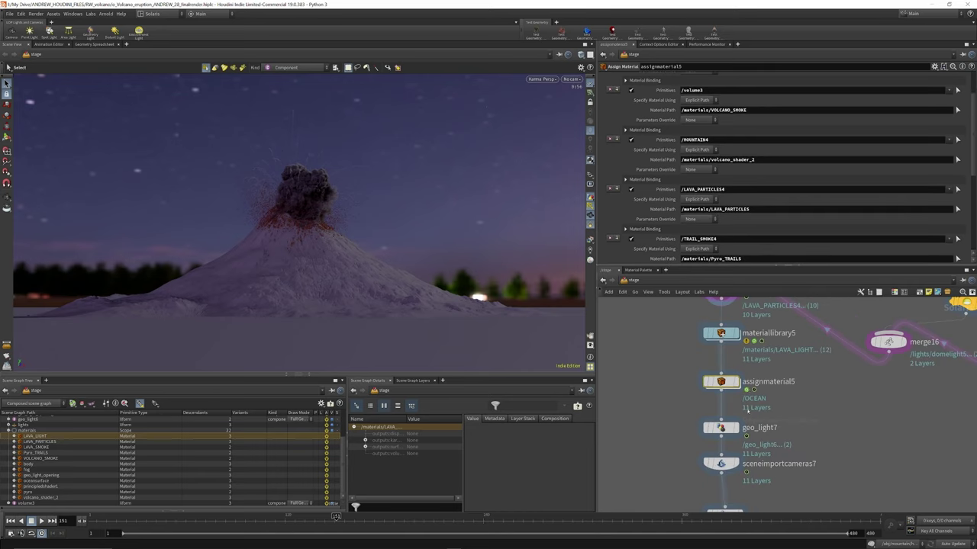
{"action": "scroll", "coordinate": [750, 415], "scroll_direction": "up", "scroll_amount": 2}
{"action": "left_click_drag", "start_coordinate": [722, 372], "coordinate": [722, 363]}
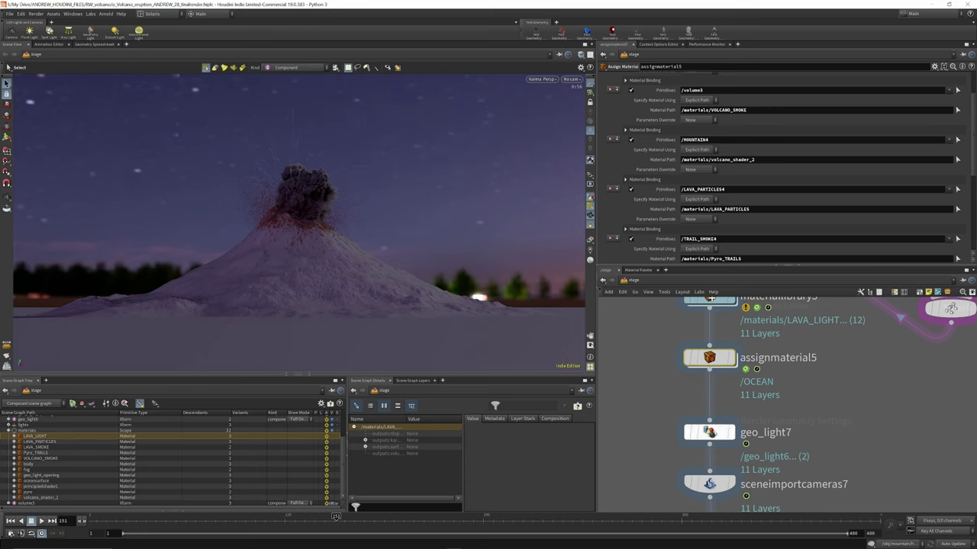
Open geo_light7's render geometry settings, highlight geo_light_opening2 and geo_light6 in the scene graph, and review the Limits and Shading settings.
{"action": "left_click_drag", "start_coordinate": [711, 434], "coordinate": [711, 421]}
{"action": "left_click", "coordinate": [709, 419]}
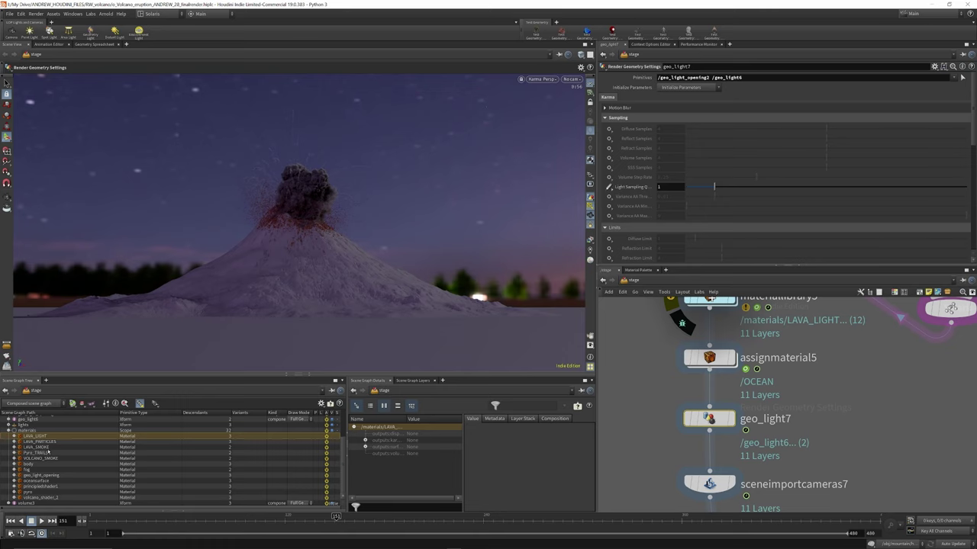
{"action": "scroll", "coordinate": [52, 468], "scroll_direction": "up", "scroll_amount": 3}
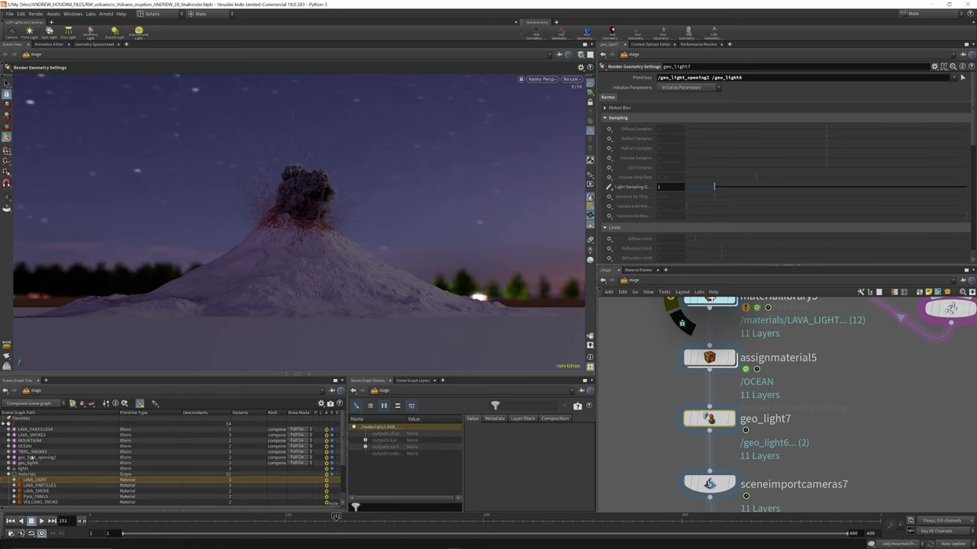
{"action": "left_click", "coordinate": [32, 457]}
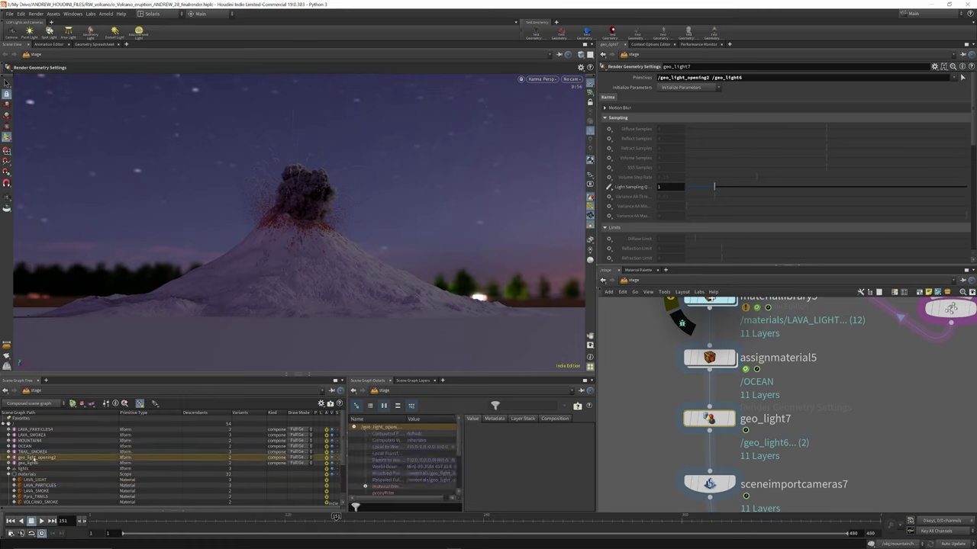
{"action": "left_click", "coordinate": [27, 463], "text": "shift"}
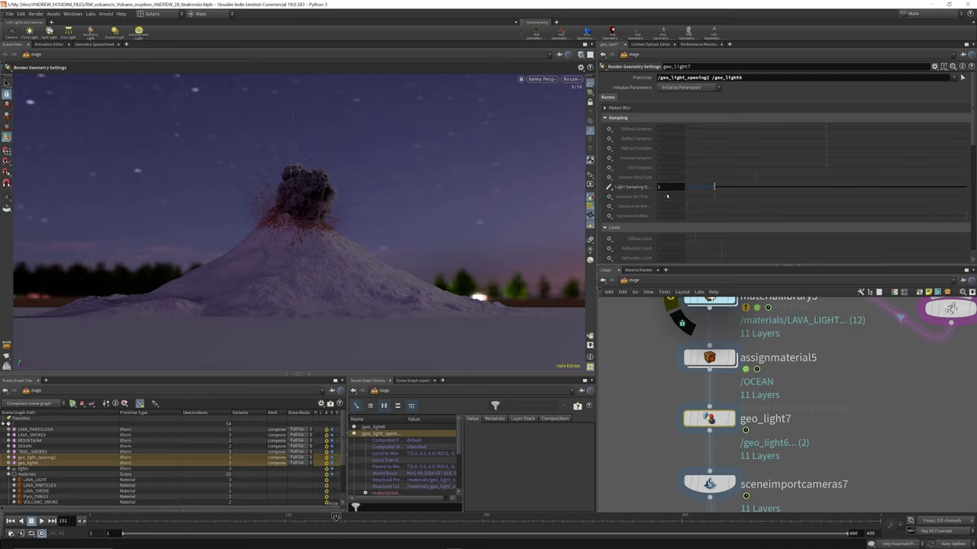
{"action": "scroll", "coordinate": [662, 183], "scroll_direction": "down", "scroll_amount": 1}
{"action": "scroll", "coordinate": [641, 169], "scroll_direction": "down", "scroll_amount": 5}
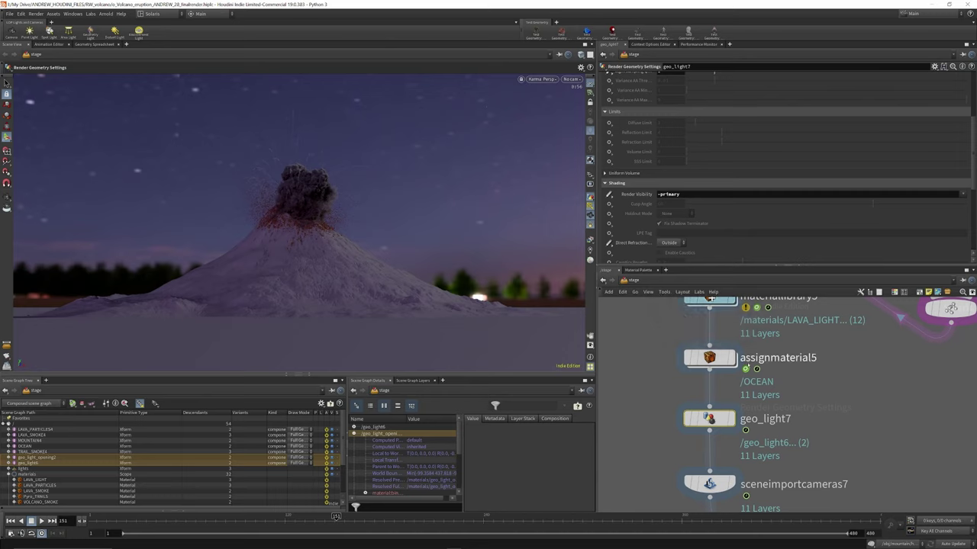
Display geo_light7, rendersettings6 of the mountain branch, and rendersettings5 of the smoke branch to compare their Karma renders.
{"action": "mouse_move", "coordinate": [731, 418]}
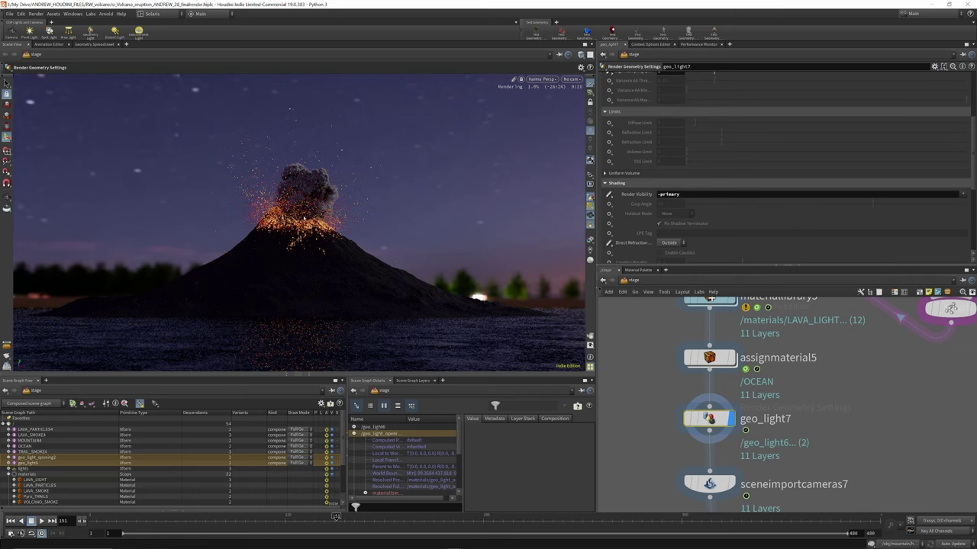
{"action": "scroll", "coordinate": [769, 376], "scroll_direction": "down", "scroll_amount": 10}
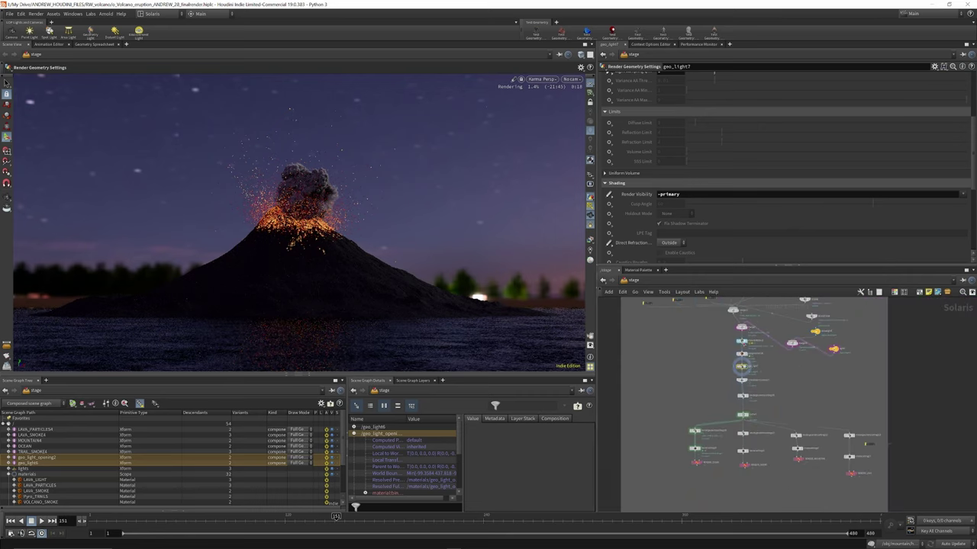
{"action": "scroll", "coordinate": [742, 392], "scroll_direction": "up", "scroll_amount": 7}
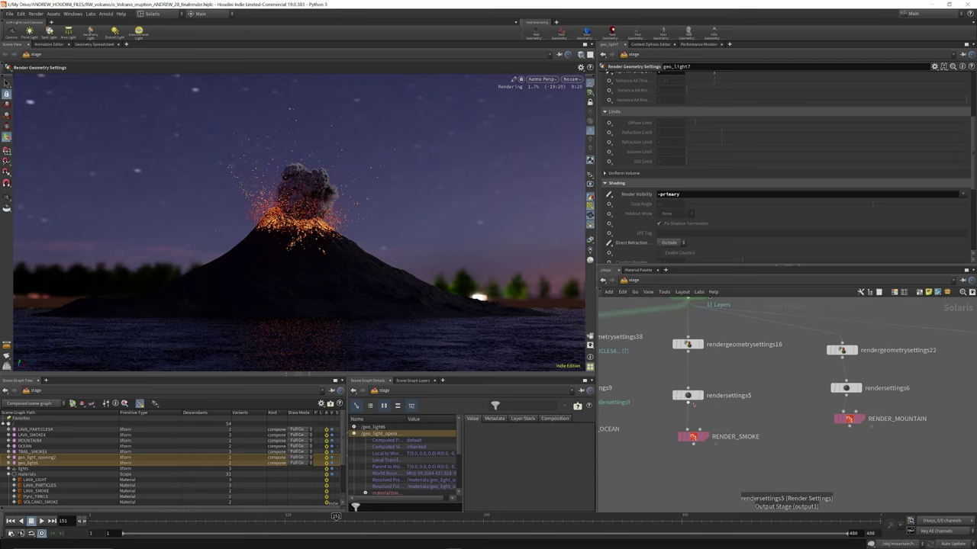
{"action": "left_click", "coordinate": [862, 371]}
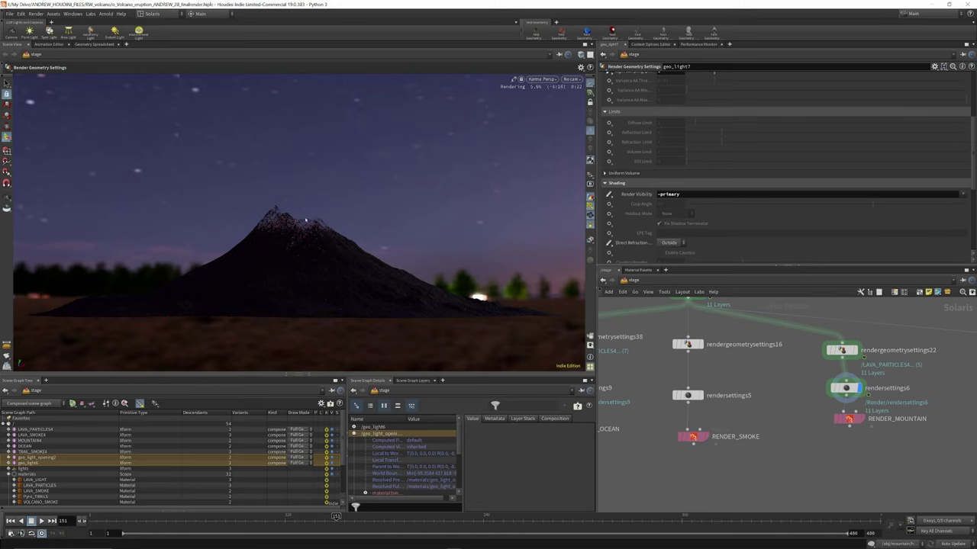
{"action": "scroll", "coordinate": [795, 407], "scroll_direction": "down", "scroll_amount": 2}
{"action": "scroll", "coordinate": [747, 381], "scroll_direction": "up", "scroll_amount": 6}
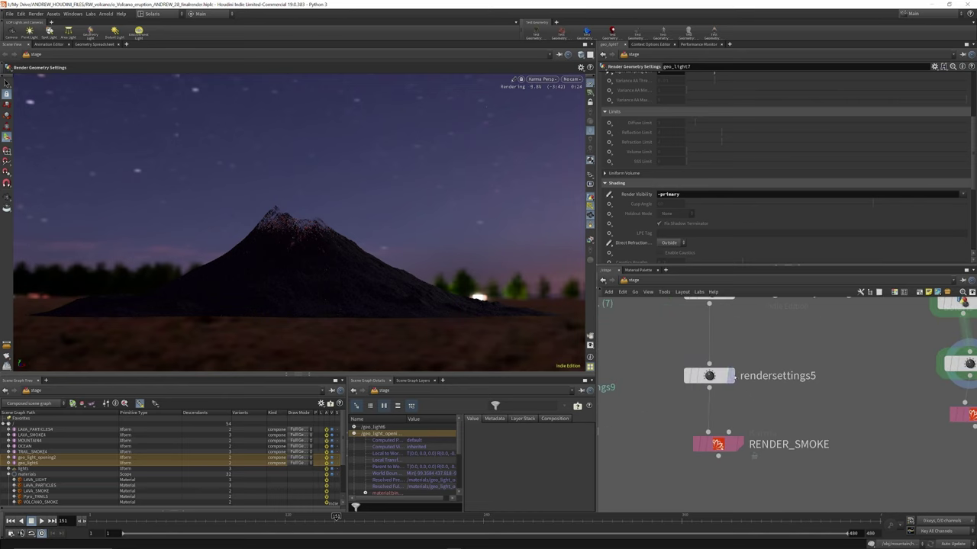
{"action": "mouse_move", "coordinate": [710, 382]}
{"action": "left_click", "coordinate": [736, 349]}
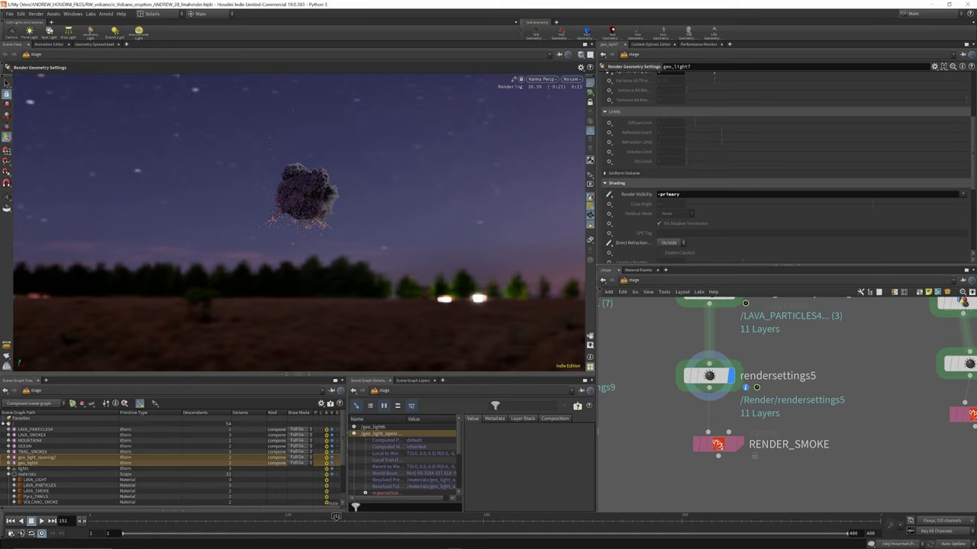
Try geo_light7's Render Visibility as Visible to all, and restore it to Invisible to primary rays (Phantom).
{"action": "left_click", "coordinate": [964, 195]}
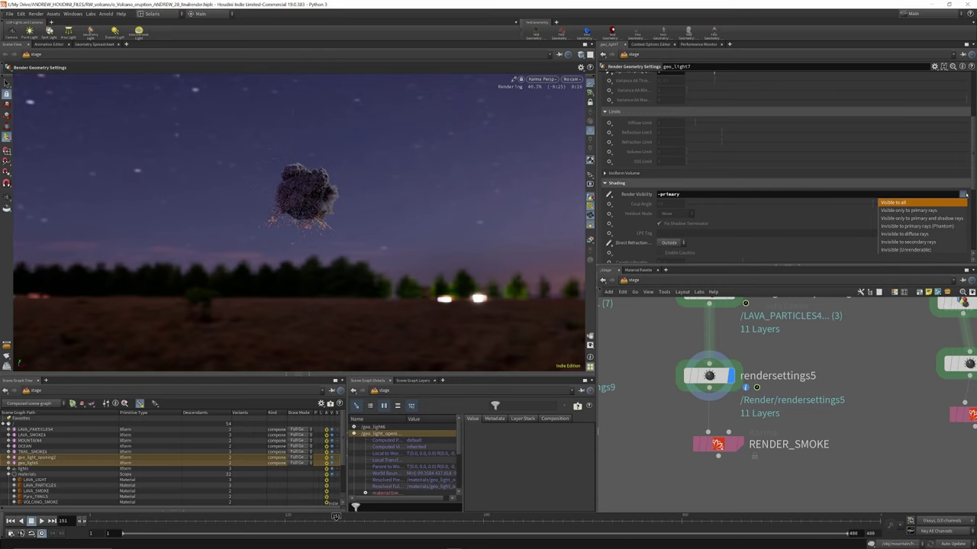
{"action": "left_click", "coordinate": [906, 203]}
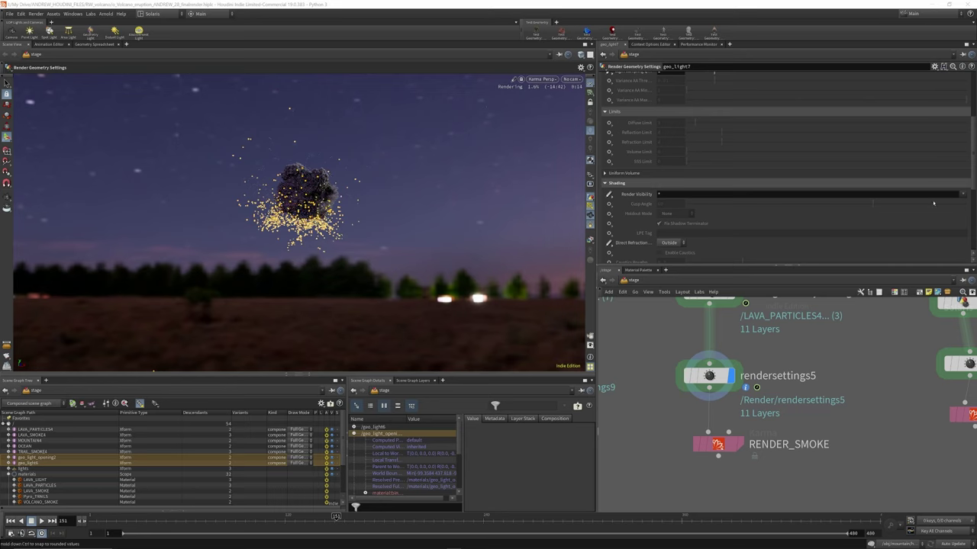
{"action": "left_click", "coordinate": [963, 196]}
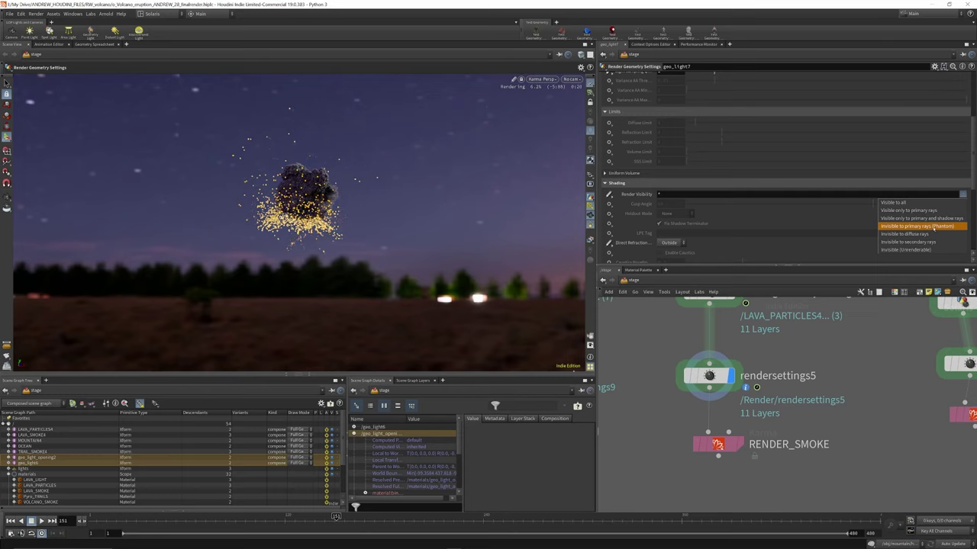
{"action": "left_click", "coordinate": [934, 226]}
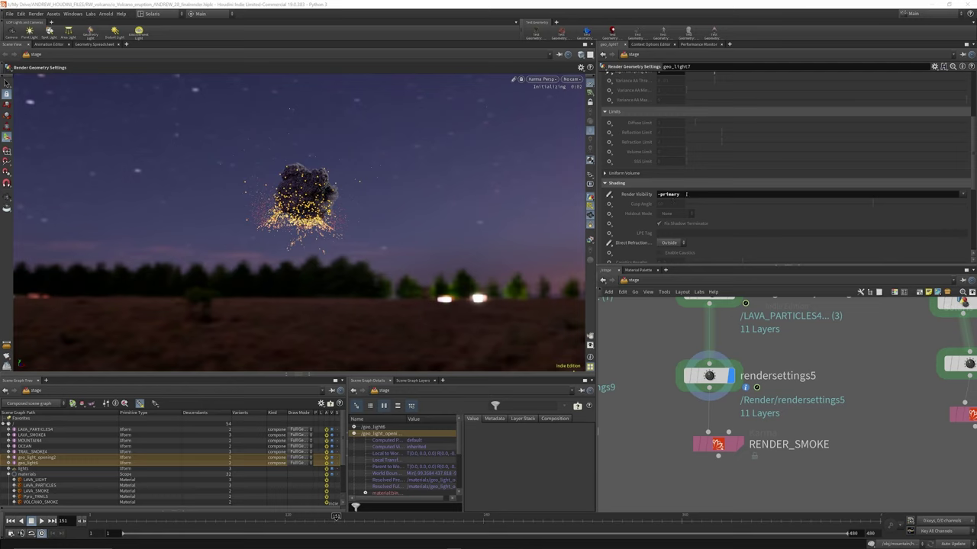
Review geo_light7's light source settings and check the geo_light6 SOP Import that feeds merge12.
{"action": "scroll", "coordinate": [686, 194], "scroll_direction": "down", "scroll_amount": 3}
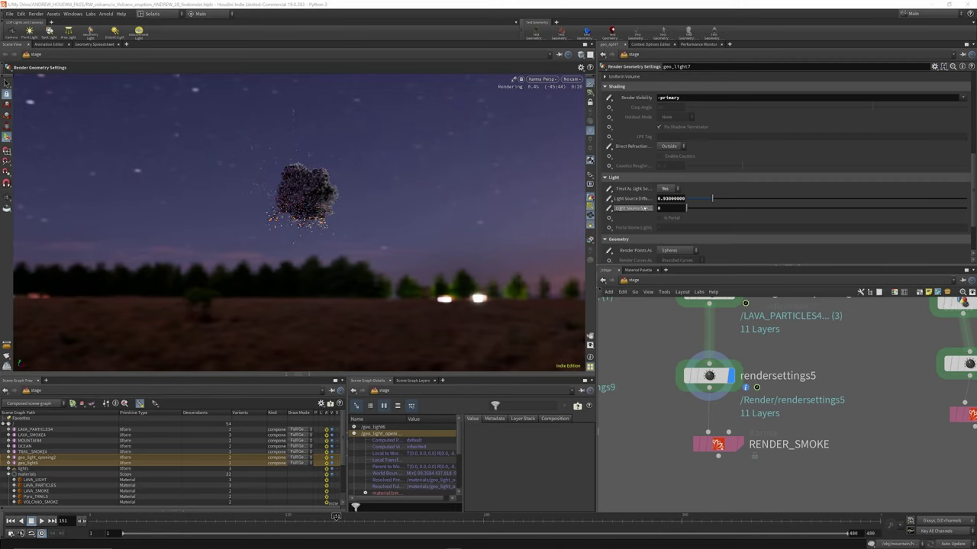
{"action": "scroll", "coordinate": [646, 207], "scroll_direction": "down", "scroll_amount": 1}
{"action": "scroll", "coordinate": [646, 206], "scroll_direction": "down", "scroll_amount": 2}
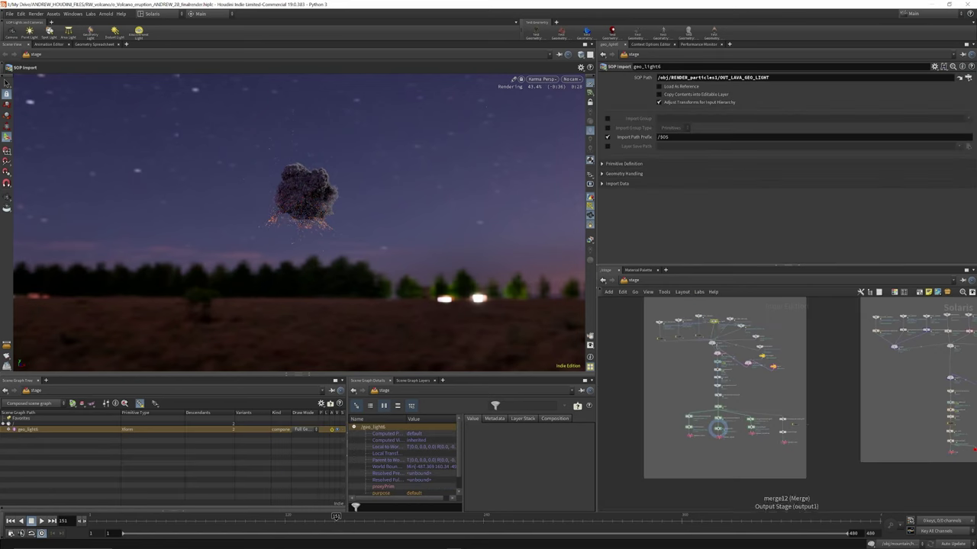
{"action": "mouse_move", "coordinate": [716, 324]}
{"action": "scroll", "coordinate": [717, 315], "scroll_direction": "up", "scroll_amount": 6}
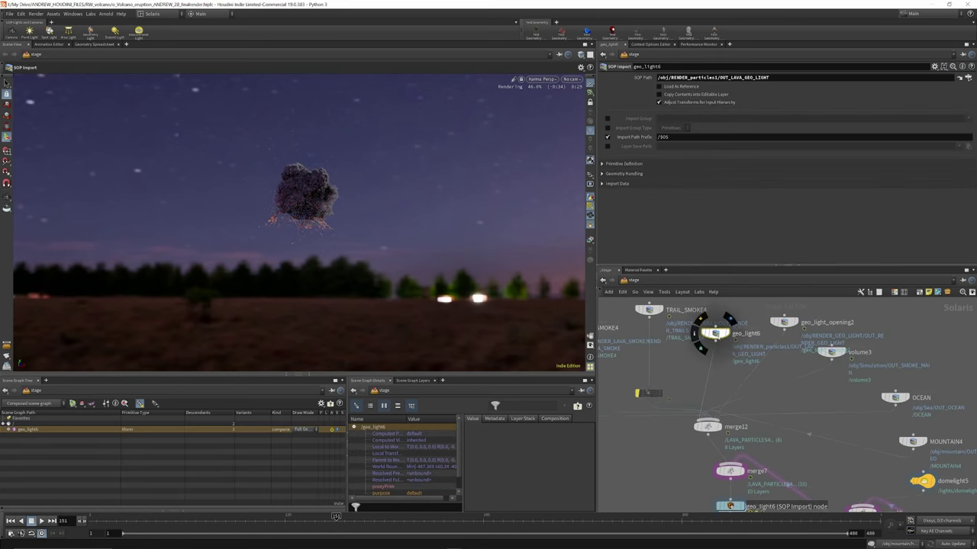
{"action": "scroll", "coordinate": [726, 314], "scroll_direction": "down", "scroll_amount": 4}
{"action": "scroll", "coordinate": [738, 385], "scroll_direction": "up", "scroll_amount": 8}
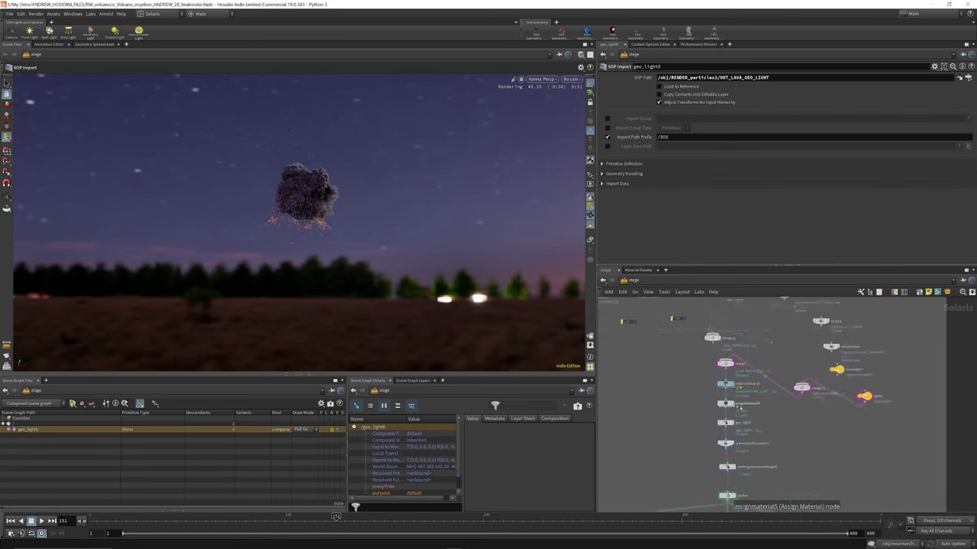
Go inside materiallibrary5 and find the LAVA_LIGHT and geo_light_opening shaders among its materials.
{"action": "double_click", "coordinate": [713, 353]}
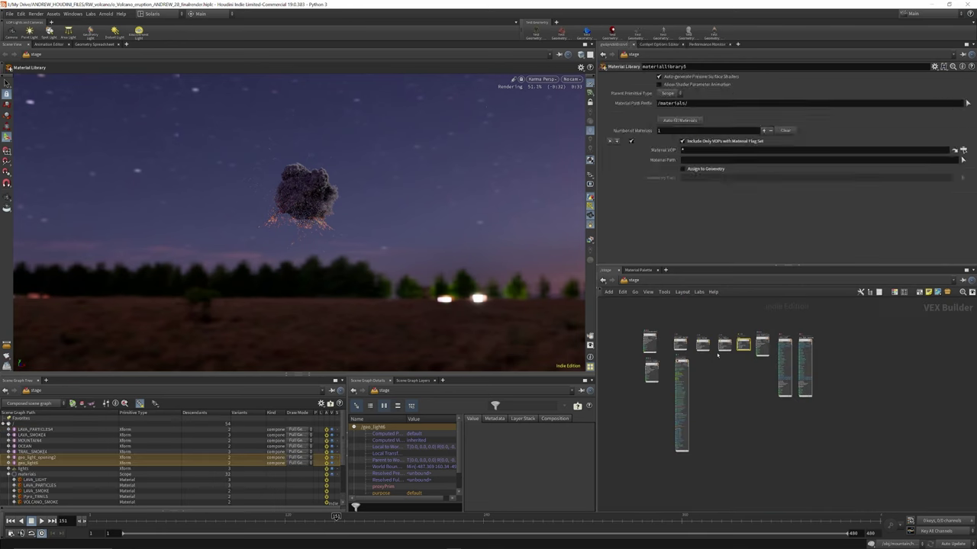
{"action": "scroll", "coordinate": [681, 360], "scroll_direction": "up", "scroll_amount": 5}
{"action": "scroll", "coordinate": [681, 358], "scroll_direction": "down", "scroll_amount": 4}
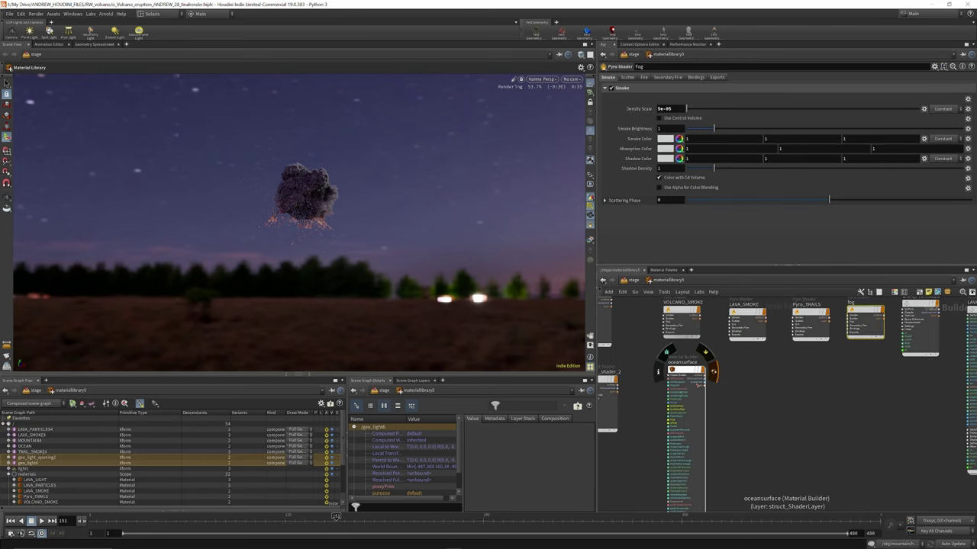
{"action": "scroll", "coordinate": [683, 339], "scroll_direction": "up", "scroll_amount": 2}
{"action": "mouse_move", "coordinate": [699, 336]}
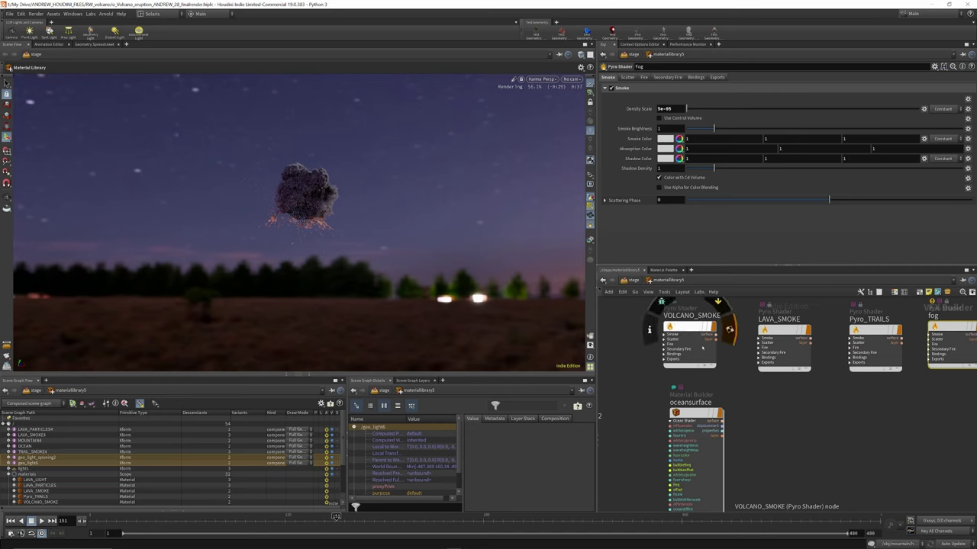
{"action": "scroll", "coordinate": [671, 338], "scroll_direction": "down", "scroll_amount": 5}
{"action": "scroll", "coordinate": [808, 337], "scroll_direction": "up", "scroll_amount": 6}
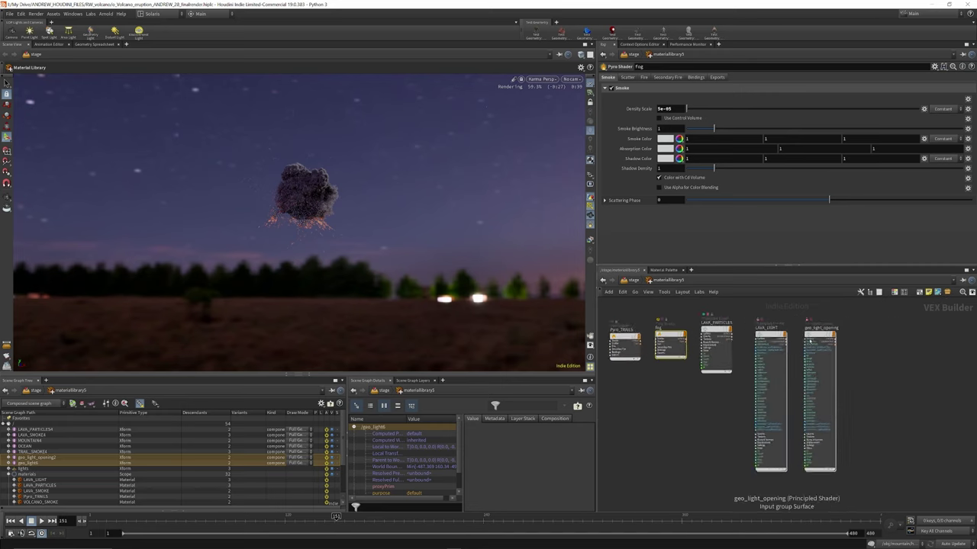
Compare the Emission settings of the LAVA_LIGHT and geo_light_opening shaders, and return to the stage network.
{"action": "left_click", "coordinate": [735, 326]}
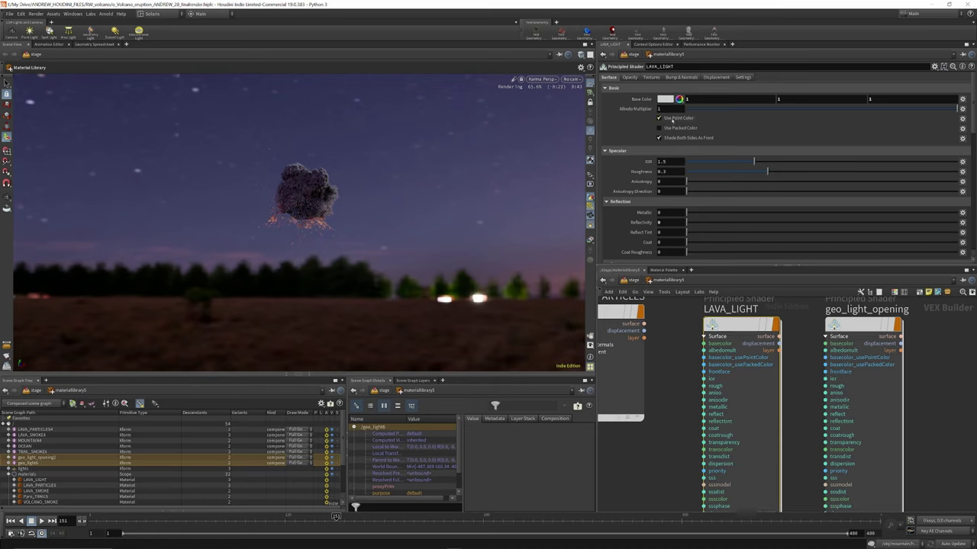
{"action": "scroll", "coordinate": [679, 127], "scroll_direction": "down", "scroll_amount": 10}
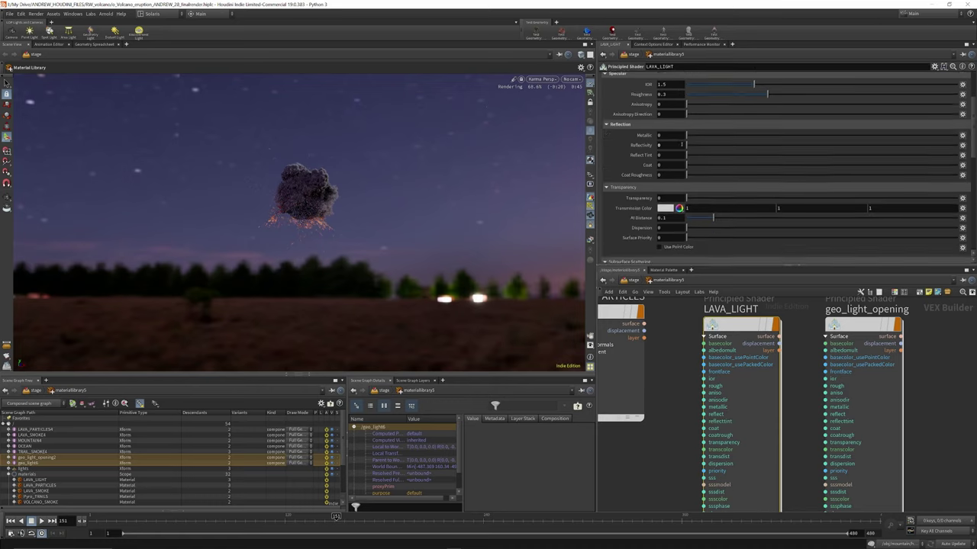
{"action": "scroll", "coordinate": [686, 150], "scroll_direction": "down", "scroll_amount": 4}
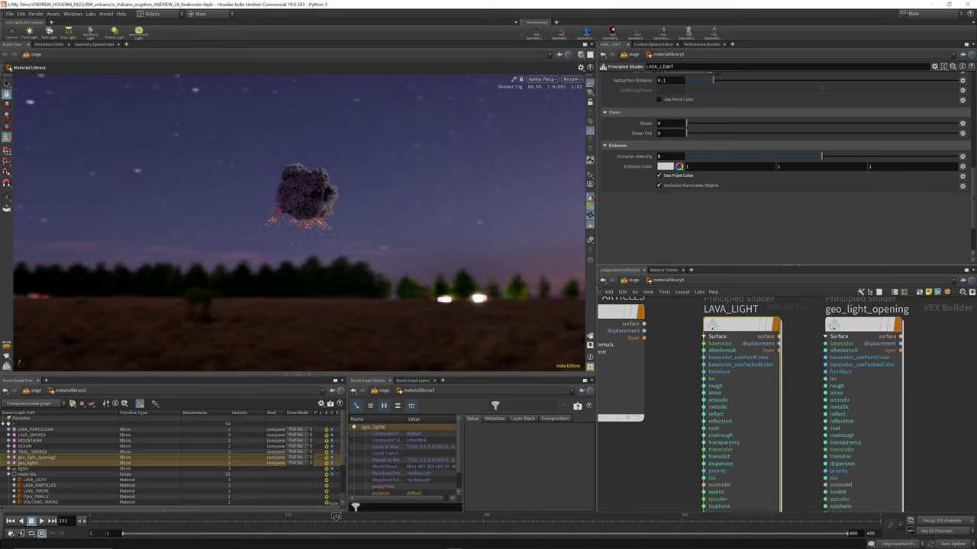
{"action": "left_click", "coordinate": [862, 325]}
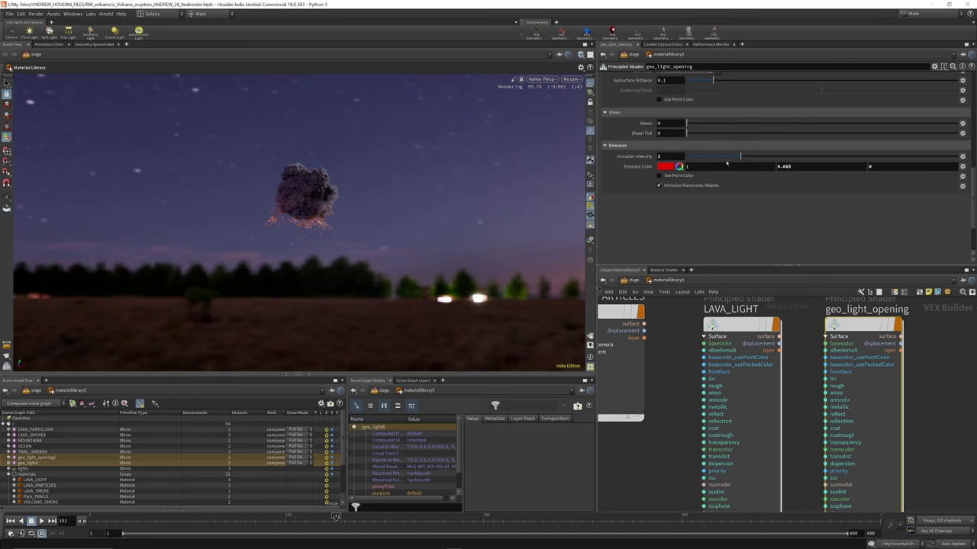
{"action": "scroll", "coordinate": [726, 163], "scroll_direction": "up", "scroll_amount": 3}
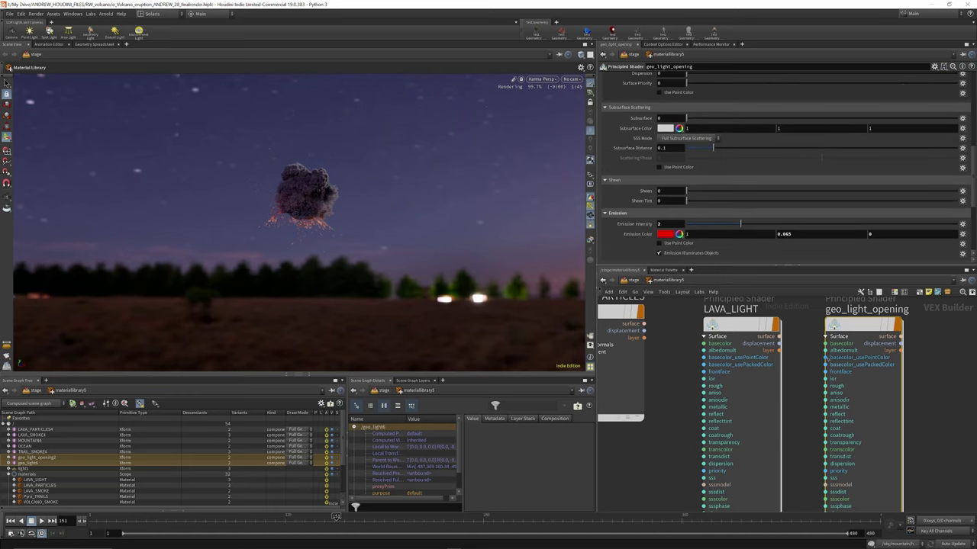
{"action": "key", "text": "u"}
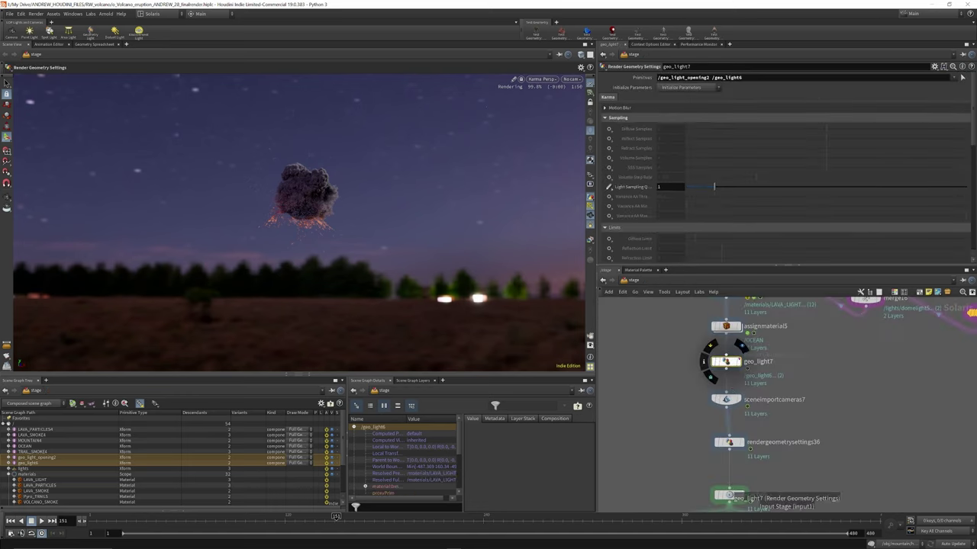
Open the sceneimportcameras7 parameters and look through the imported cam4 camera in the viewport.
{"action": "scroll", "coordinate": [727, 401], "scroll_direction": "up", "scroll_amount": 3}
{"action": "left_click", "coordinate": [726, 397]}
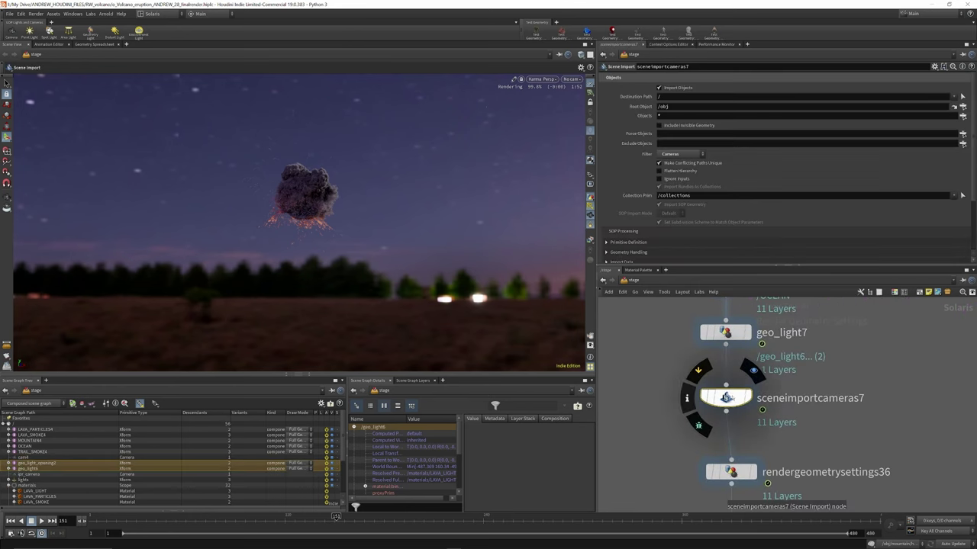
{"action": "scroll", "coordinate": [738, 395], "scroll_direction": "down", "scroll_amount": 3}
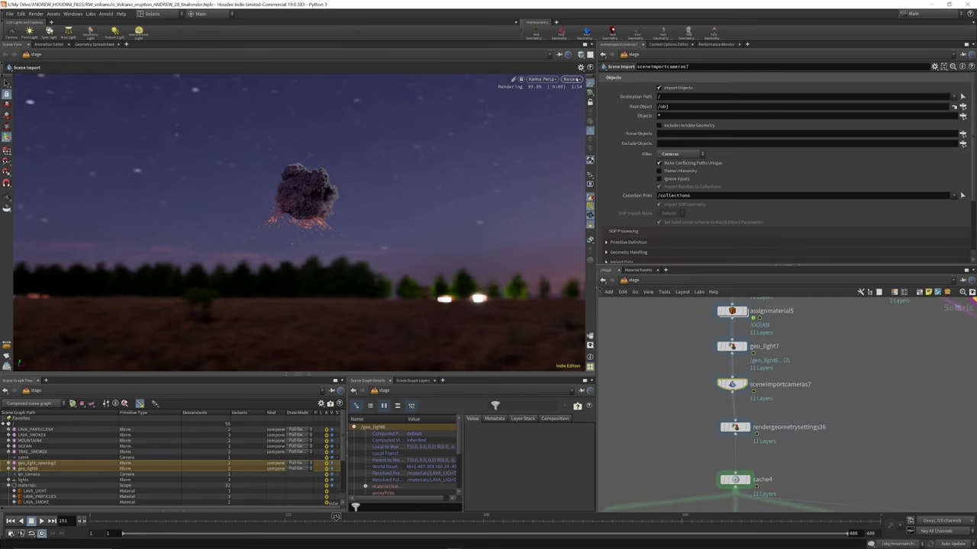
{"action": "left_click", "coordinate": [570, 80]}
{"action": "left_click", "coordinate": [574, 86]}
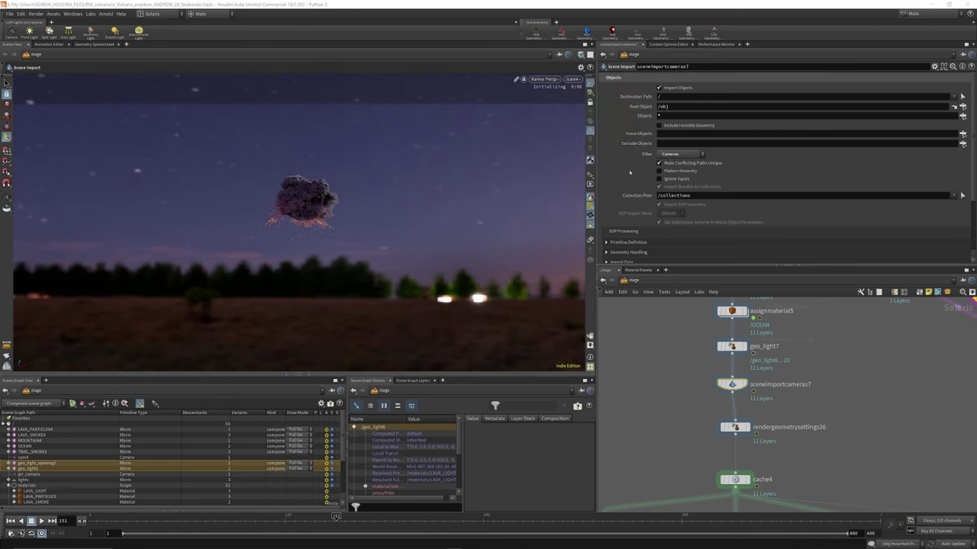
Review the motion blur settings of rendergeometrysettings36 and the Cache Behavior of cache4.
{"action": "scroll", "coordinate": [744, 392], "scroll_direction": "down", "scroll_amount": 3}
{"action": "scroll", "coordinate": [731, 367], "scroll_direction": "up", "scroll_amount": 3}
{"action": "left_click", "coordinate": [731, 383]}
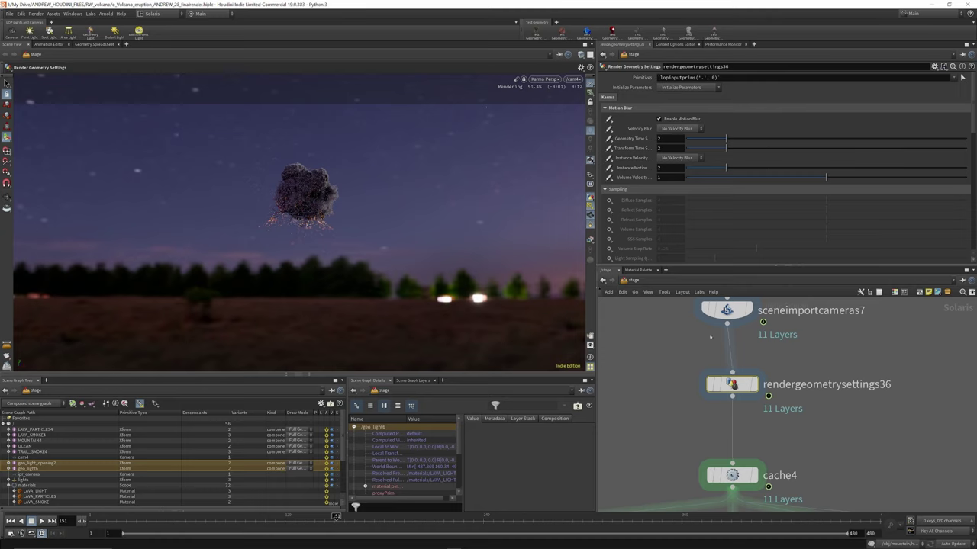
{"action": "scroll", "coordinate": [710, 336], "scroll_direction": "down", "scroll_amount": 3}
{"action": "scroll", "coordinate": [717, 412], "scroll_direction": "up", "scroll_amount": 3}
{"action": "left_click", "coordinate": [723, 414]}
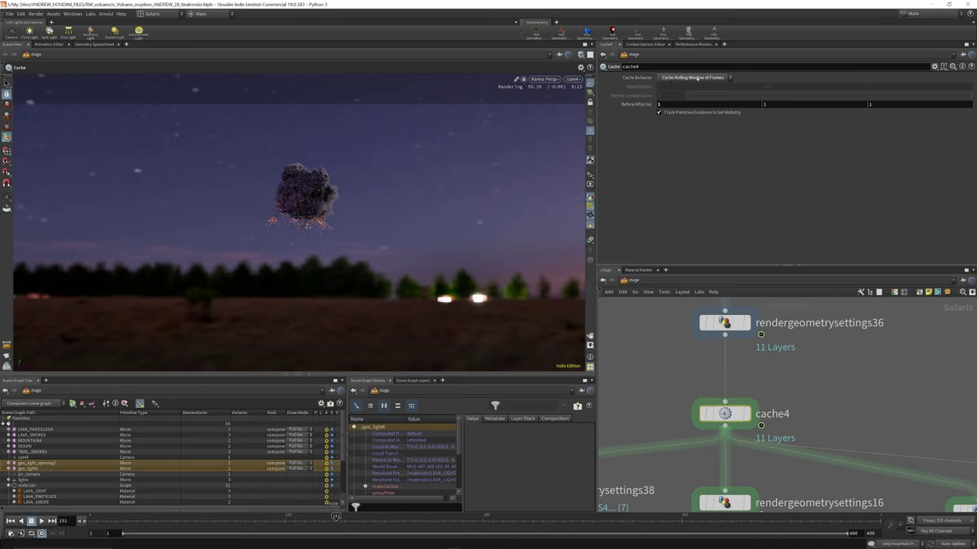
{"action": "scroll", "coordinate": [796, 365], "scroll_direction": "down", "scroll_amount": 4}
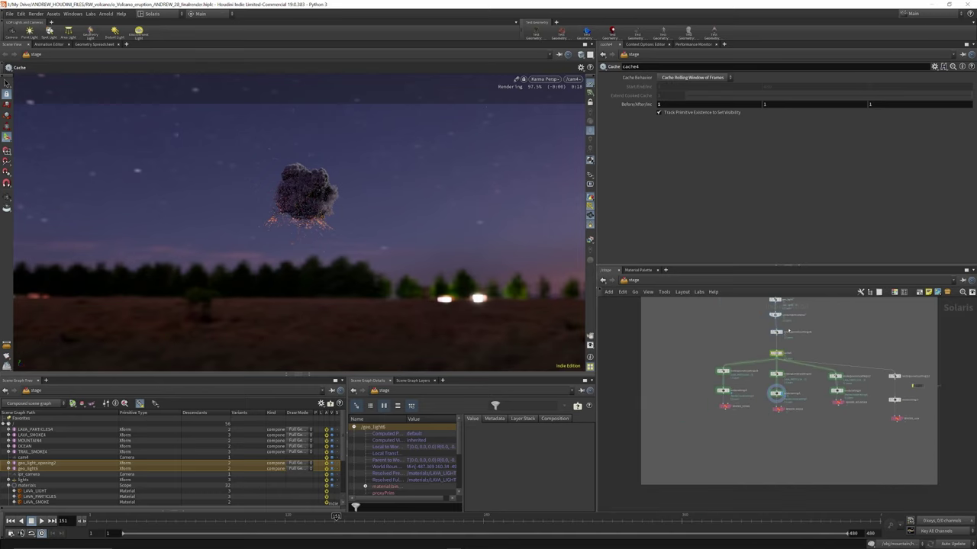
Rename rendergeometrysettings38 in the ocean render branch as matt.
{"action": "scroll", "coordinate": [684, 392], "scroll_direction": "up", "scroll_amount": 4}
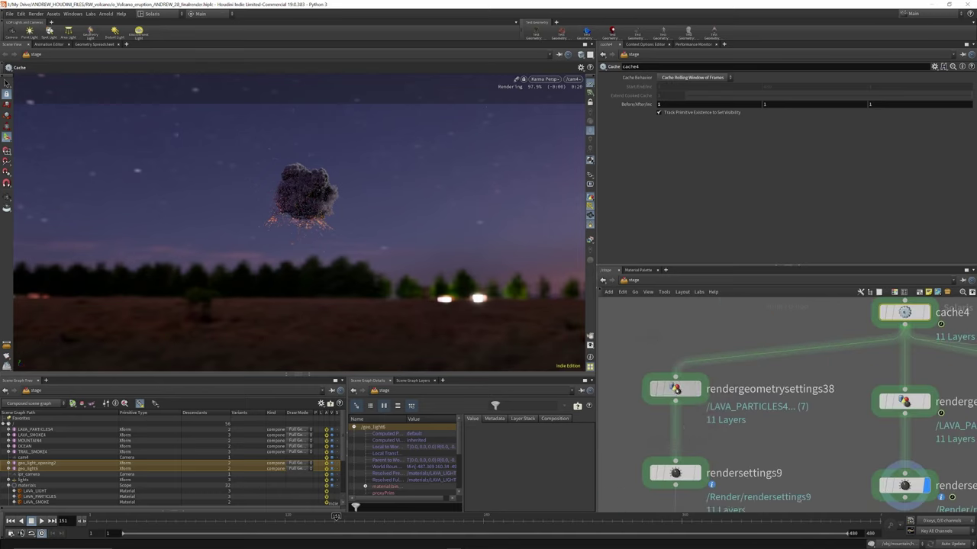
{"action": "left_click", "coordinate": [674, 390]}
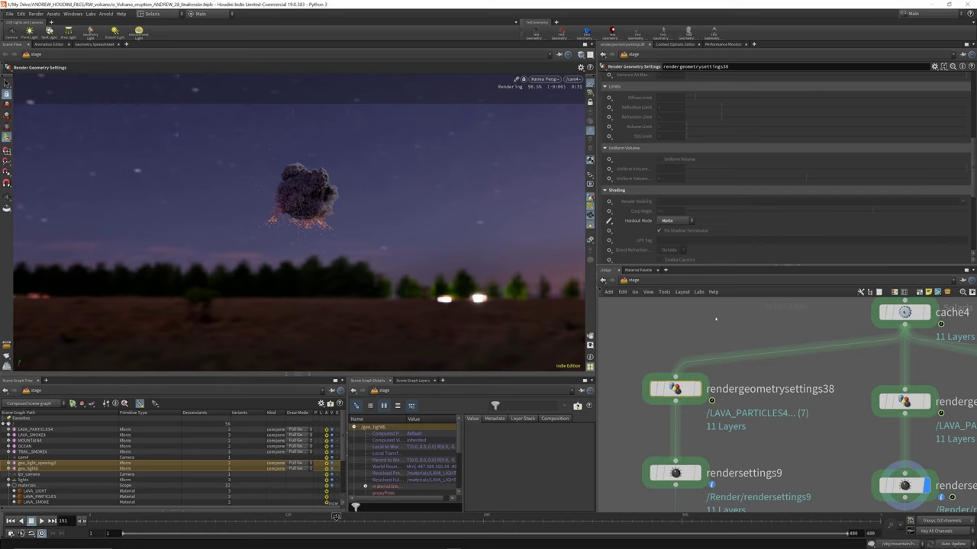
{"action": "left_click", "coordinate": [818, 390]}
{"action": "left_click_drag", "start_coordinate": [844, 390], "coordinate": [634, 395]}
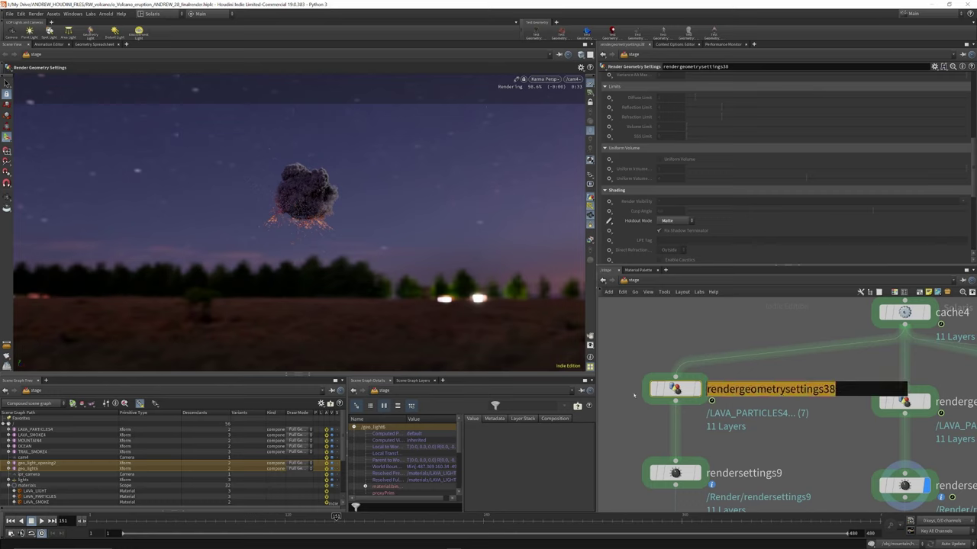
{"action": "type", "text": "matt"}
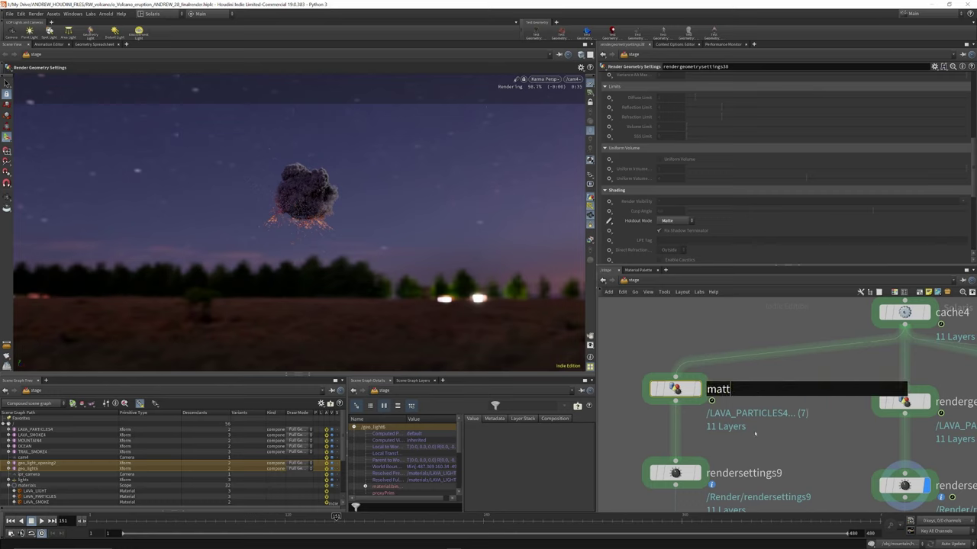
{"action": "key", "text": "Return"}
Rename rendergeometrysettings16 in the smoke render branch with the name matt.
{"action": "scroll", "coordinate": [675, 385], "scroll_direction": "down", "scroll_amount": 2}
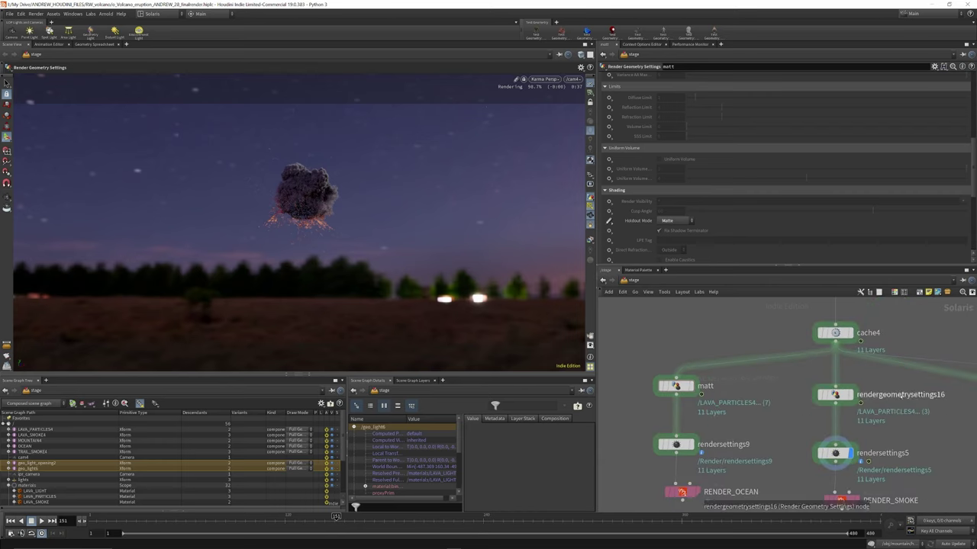
{"action": "double_click", "coordinate": [902, 395]}
{"action": "type", "text": "matt"}
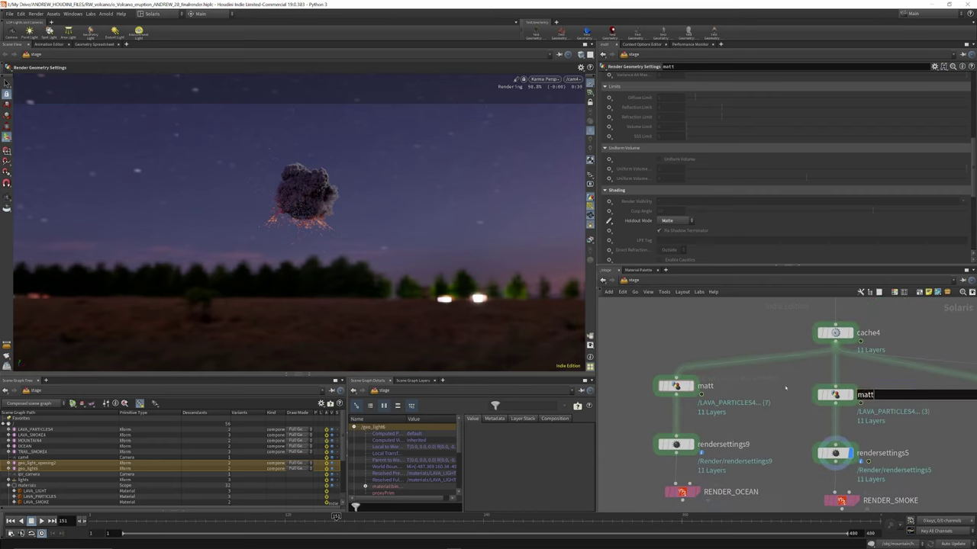
{"action": "key", "text": "Return"}
Rename rendergeometrysettings22 above rendersettings6 in the mountain render branch, entering matt.
{"action": "scroll", "coordinate": [691, 347], "scroll_direction": "down", "scroll_amount": 3}
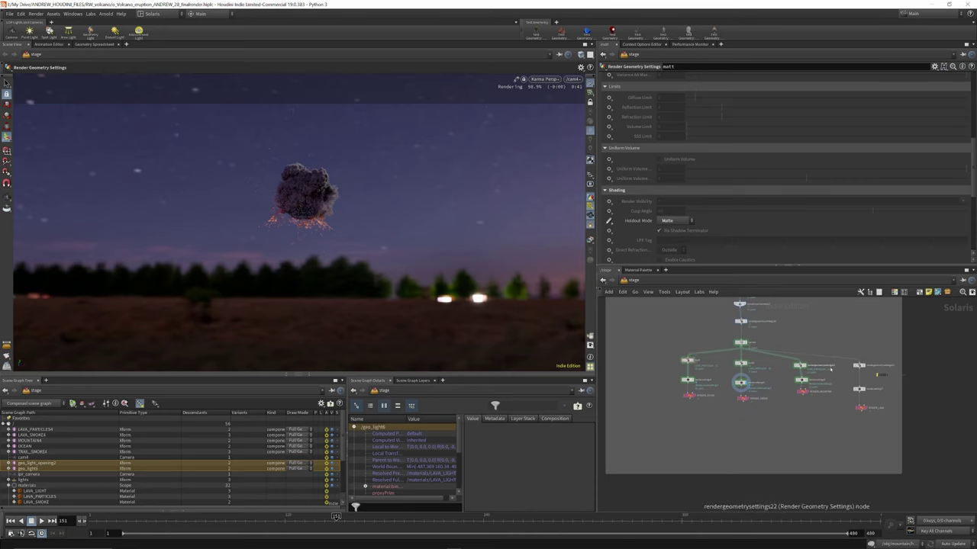
{"action": "scroll", "coordinate": [942, 386], "scroll_direction": "up", "scroll_amount": 3}
{"action": "double_click", "coordinate": [853, 360]}
{"action": "left_click_drag", "start_coordinate": [853, 361], "coordinate": [708, 361]}
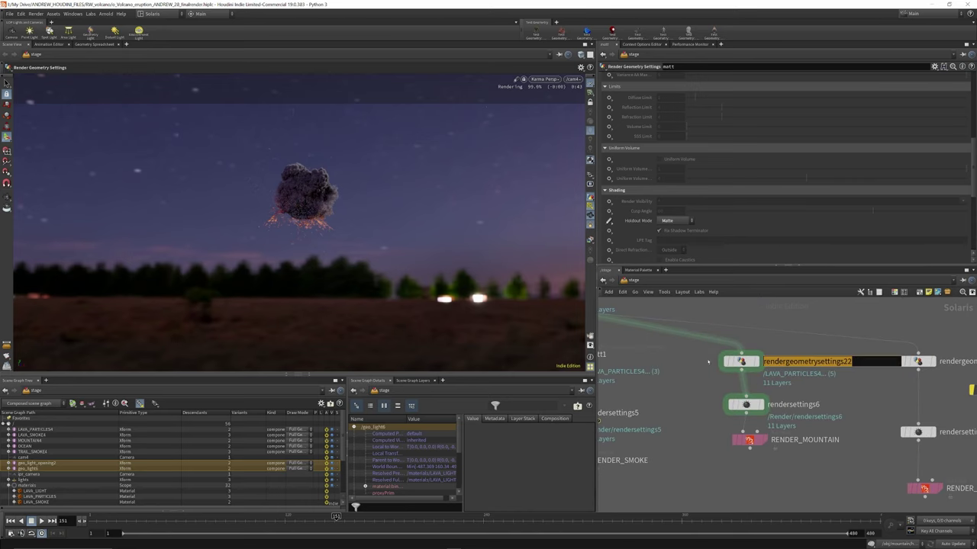
{"action": "type", "text": "matt"}
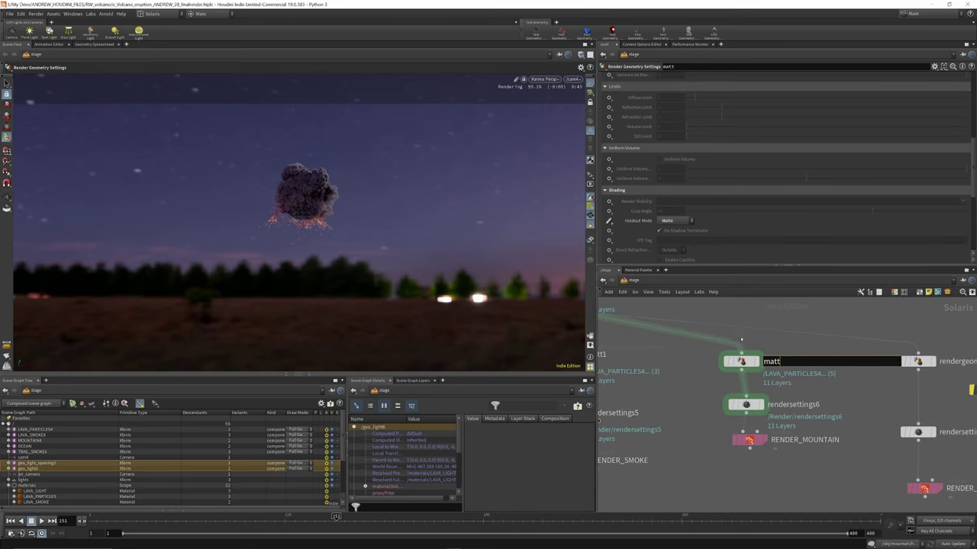
{"action": "key", "text": "Return"}
Display the ocean branch's matt node in the viewport and review its Primitives list and Holdout Mode.
{"action": "scroll", "coordinate": [741, 340], "scroll_direction": "down", "scroll_amount": 10}
{"action": "scroll", "coordinate": [765, 365], "scroll_direction": "up", "scroll_amount": 5}
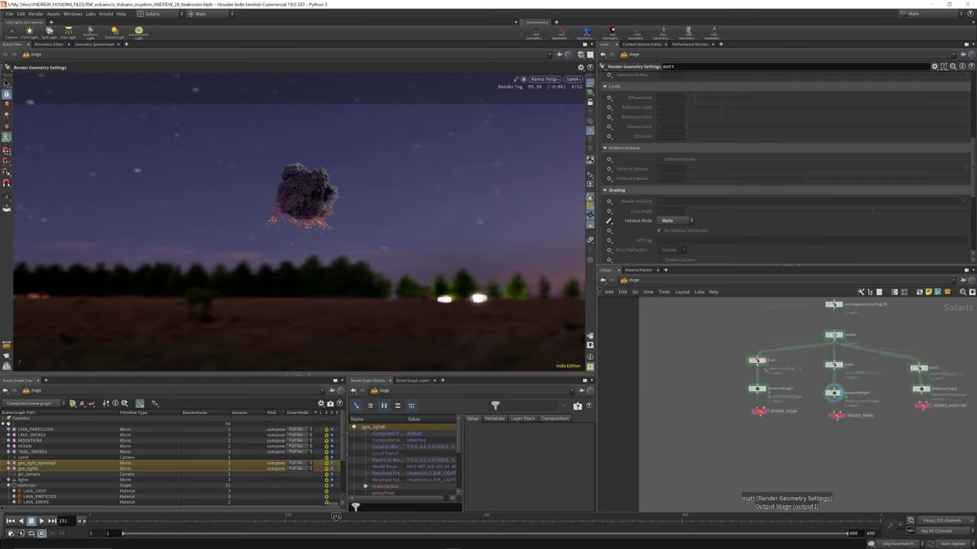
{"action": "scroll", "coordinate": [765, 369], "scroll_direction": "up", "scroll_amount": 3}
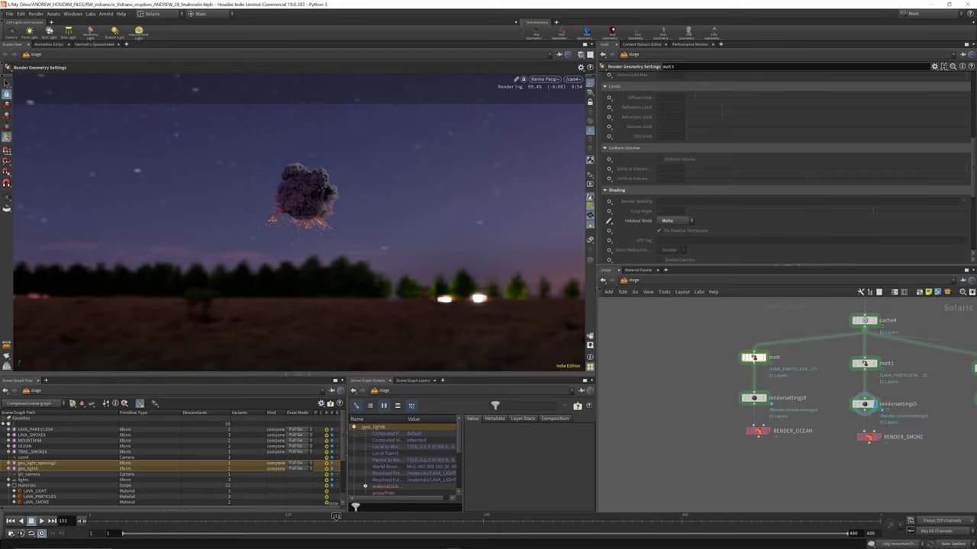
{"action": "scroll", "coordinate": [745, 200], "scroll_direction": "up", "scroll_amount": 10}
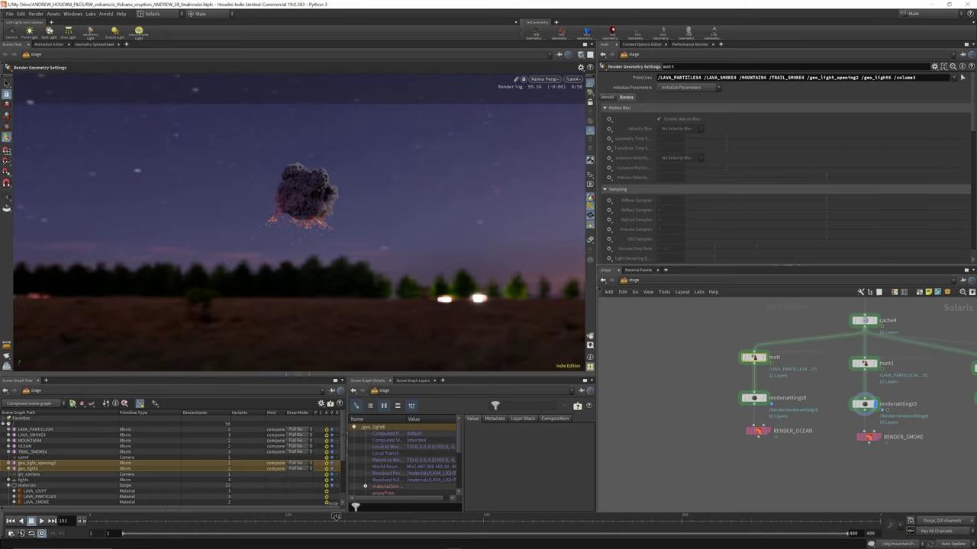
{"action": "left_click", "coordinate": [764, 358]}
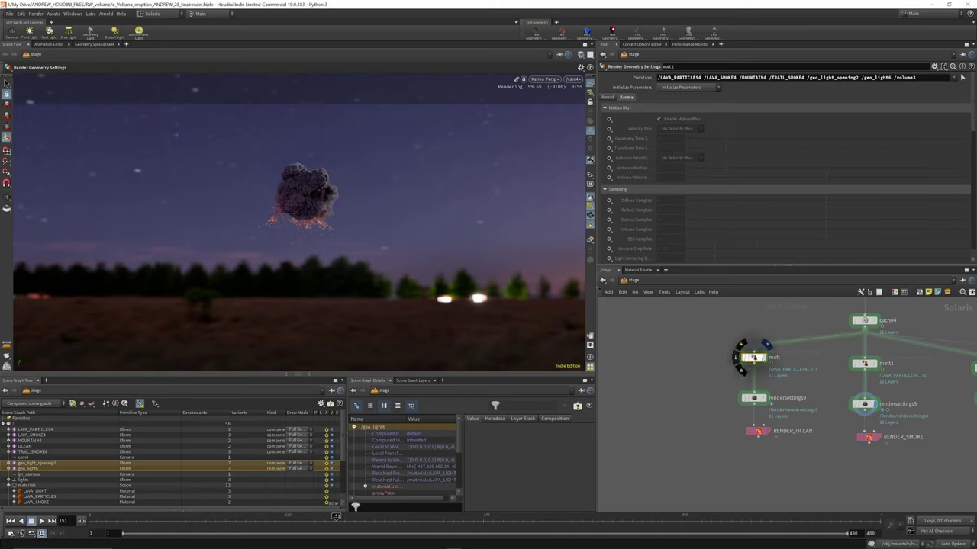
{"action": "scroll", "coordinate": [804, 226], "scroll_direction": "down", "scroll_amount": 10}
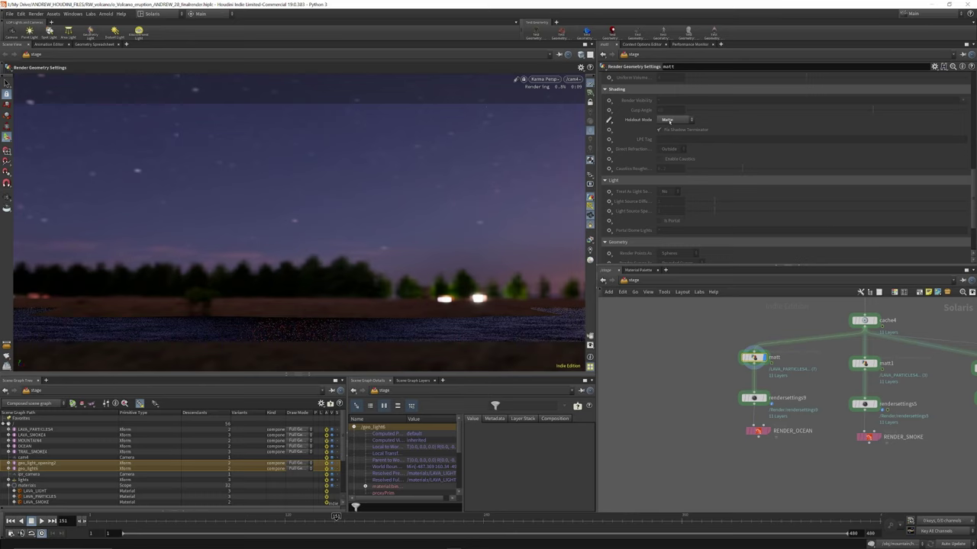
{"action": "scroll", "coordinate": [690, 114], "scroll_direction": "up", "scroll_amount": 10}
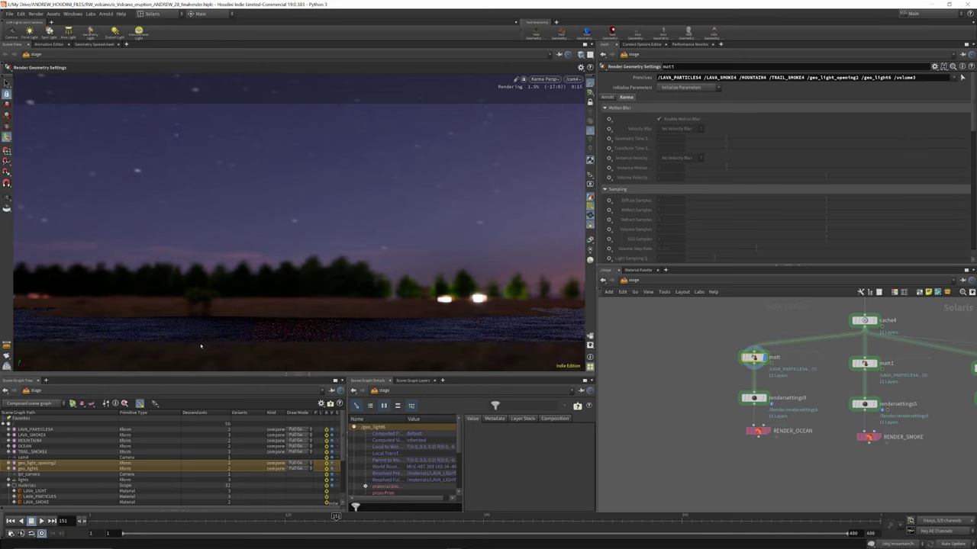
Display rendersettings9 and review its Karma sampling settings, then open the RENDER_OCEAN parameters.
{"action": "mouse_move", "coordinate": [766, 398]}
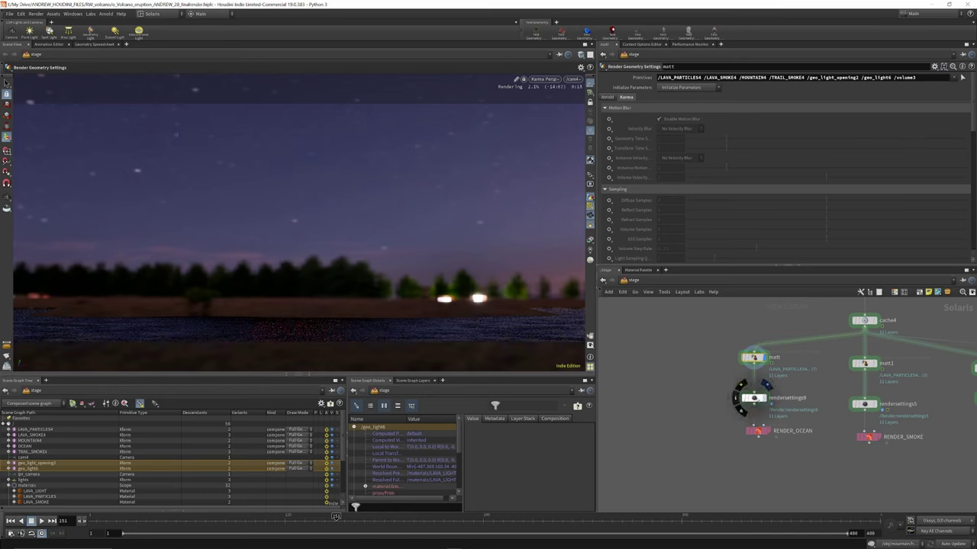
{"action": "left_click", "coordinate": [756, 395]}
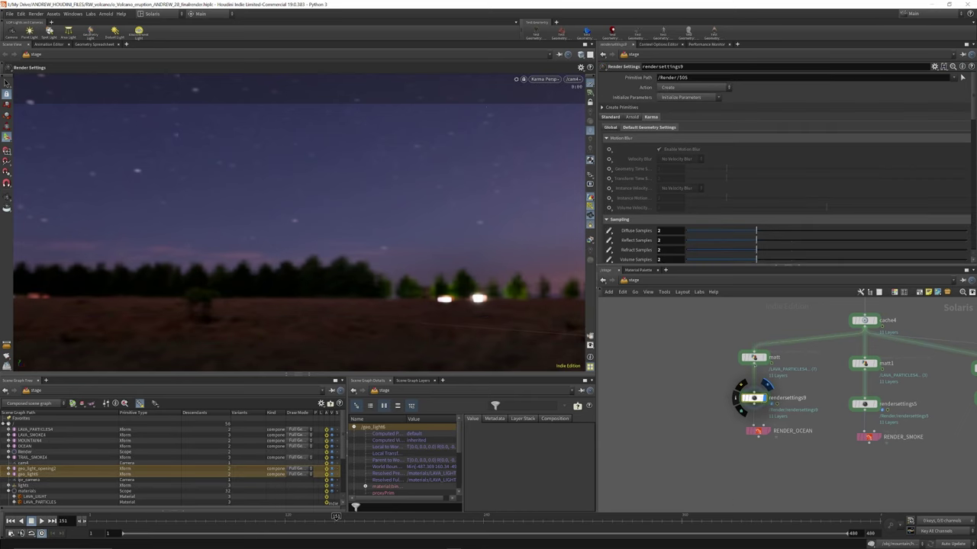
{"action": "scroll", "coordinate": [718, 185], "scroll_direction": "down", "scroll_amount": 3}
{"action": "scroll", "coordinate": [717, 186], "scroll_direction": "down", "scroll_amount": 3}
{"action": "scroll", "coordinate": [792, 472], "scroll_direction": "up", "scroll_amount": 5}
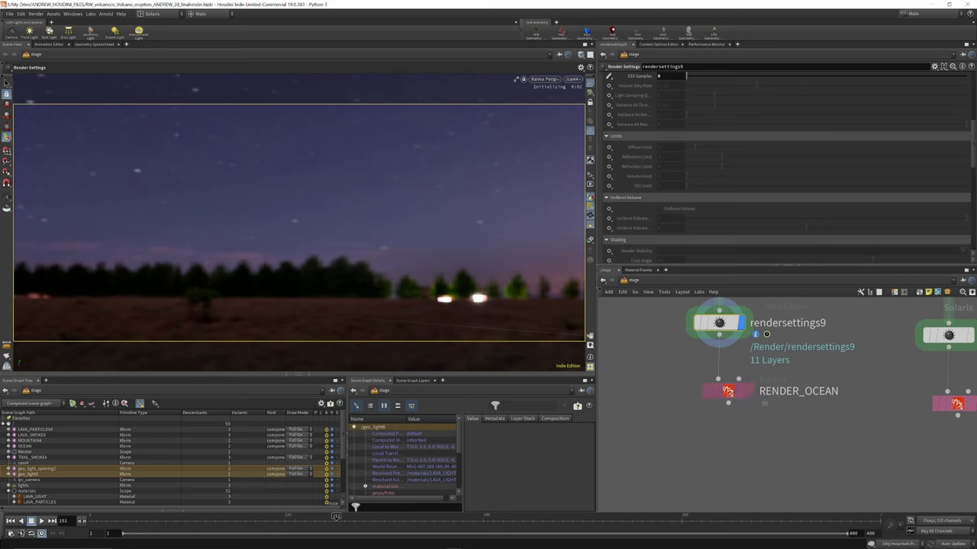
{"action": "mouse_move", "coordinate": [729, 393]}
{"action": "left_mouse_down"}
{"action": "mouse_move", "coordinate": [731, 415]}
{"action": "mouse_move", "coordinate": [730, 405]}
{"action": "left_mouse_up"}
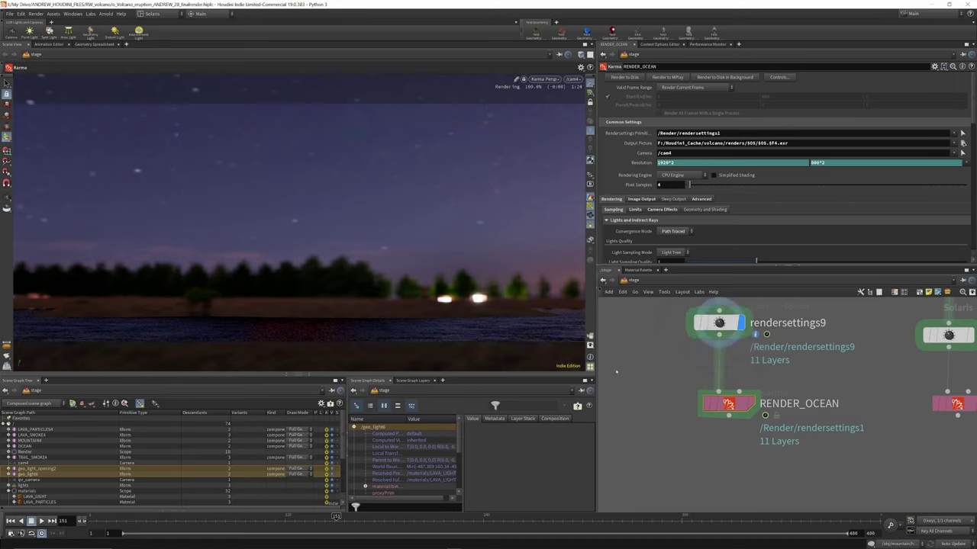
Review the Primitives of matt1 and the RENDER_SMOKE parameters, and show the smoke branch's rendersettings5 in the viewport.
{"action": "scroll", "coordinate": [615, 369], "scroll_direction": "down", "scroll_amount": 5}
{"action": "scroll", "coordinate": [738, 332], "scroll_direction": "down", "scroll_amount": 1}
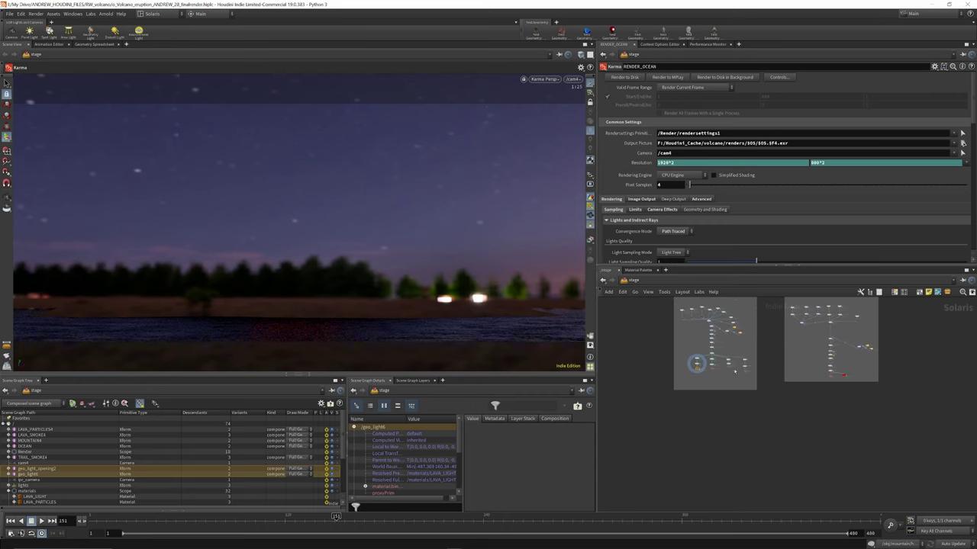
{"action": "scroll", "coordinate": [703, 367], "scroll_direction": "up", "scroll_amount": 8}
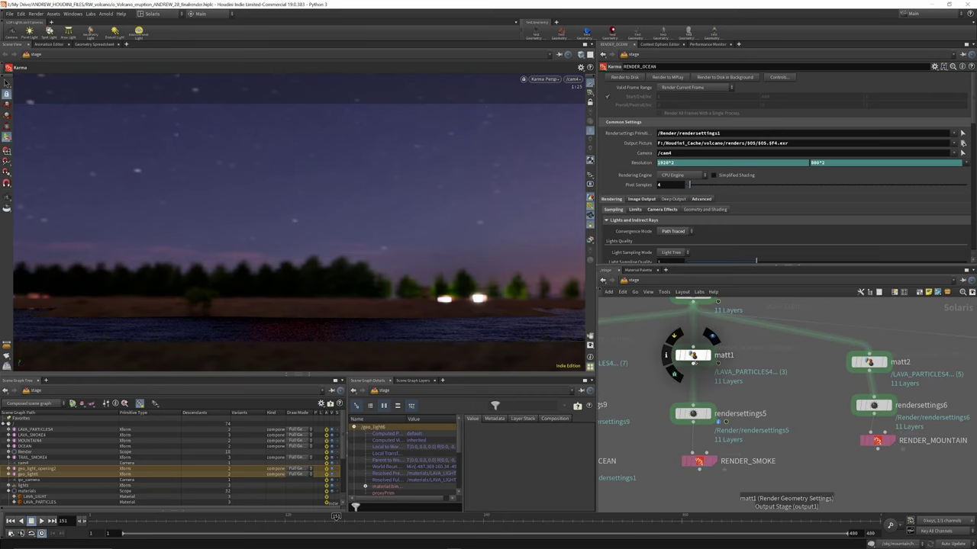
{"action": "left_click", "coordinate": [692, 355]}
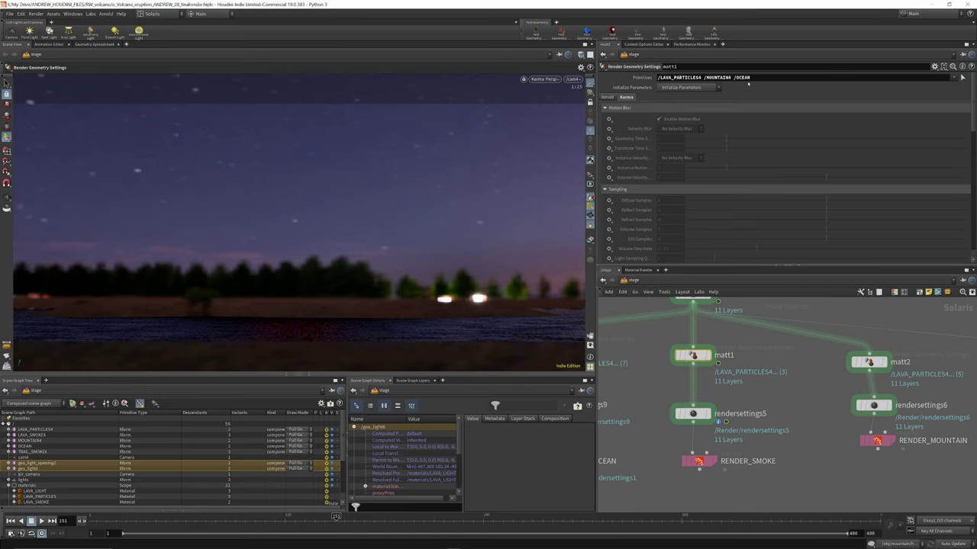
{"action": "left_click", "coordinate": [695, 461]}
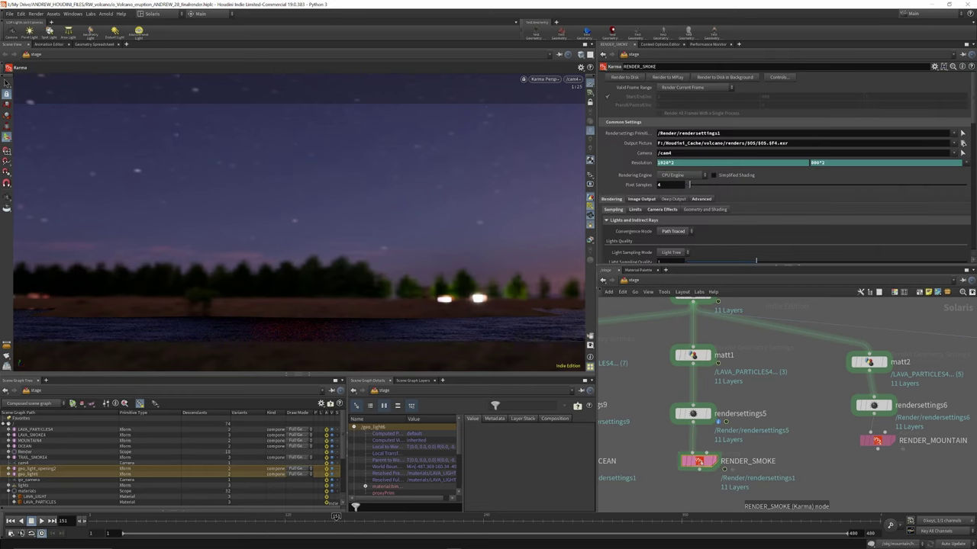
{"action": "left_click", "coordinate": [711, 396]}
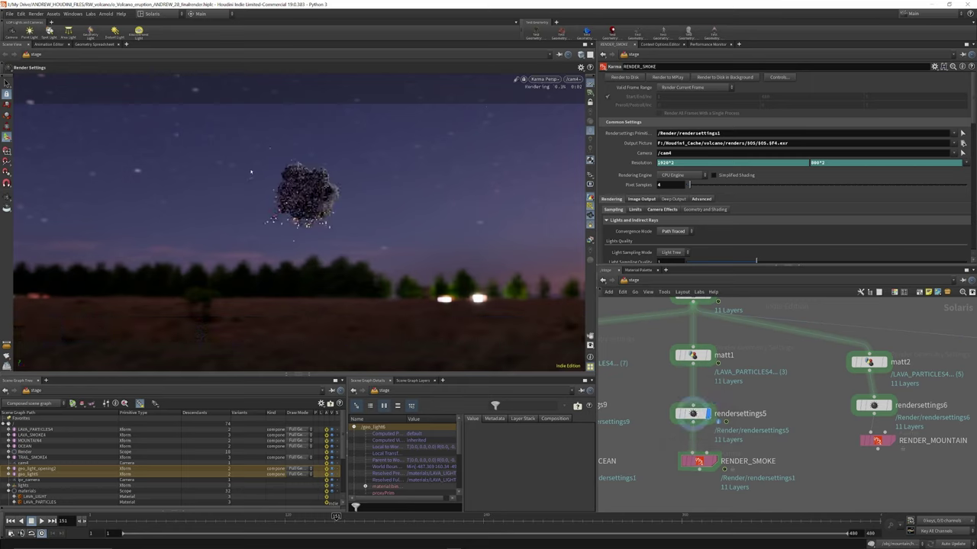
Show the mountain branch's rendersettings6 and the lava branch's rendersettings7 in turn in the viewport.
{"action": "scroll", "coordinate": [718, 358], "scroll_direction": "down", "scroll_amount": 4}
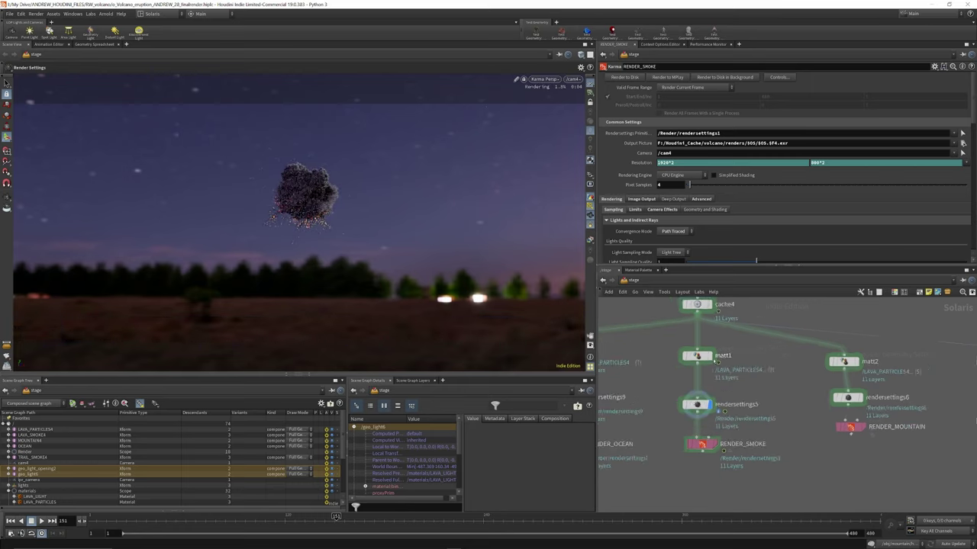
{"action": "scroll", "coordinate": [810, 387], "scroll_direction": "up", "scroll_amount": 6}
{"action": "left_click", "coordinate": [762, 370]}
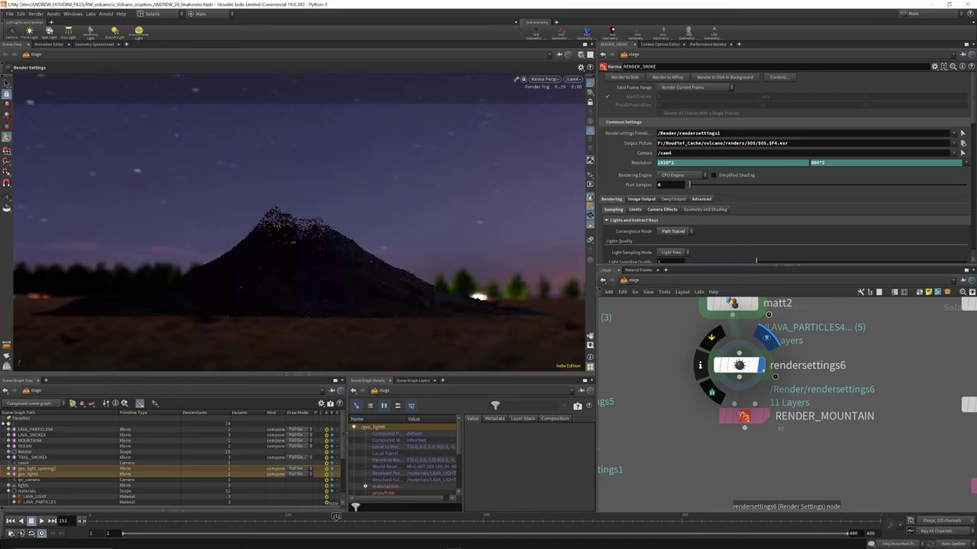
{"action": "scroll", "coordinate": [713, 363], "scroll_direction": "down", "scroll_amount": 5}
{"action": "scroll", "coordinate": [831, 387], "scroll_direction": "up", "scroll_amount": 3}
{"action": "scroll", "coordinate": [830, 387], "scroll_direction": "up", "scroll_amount": 2}
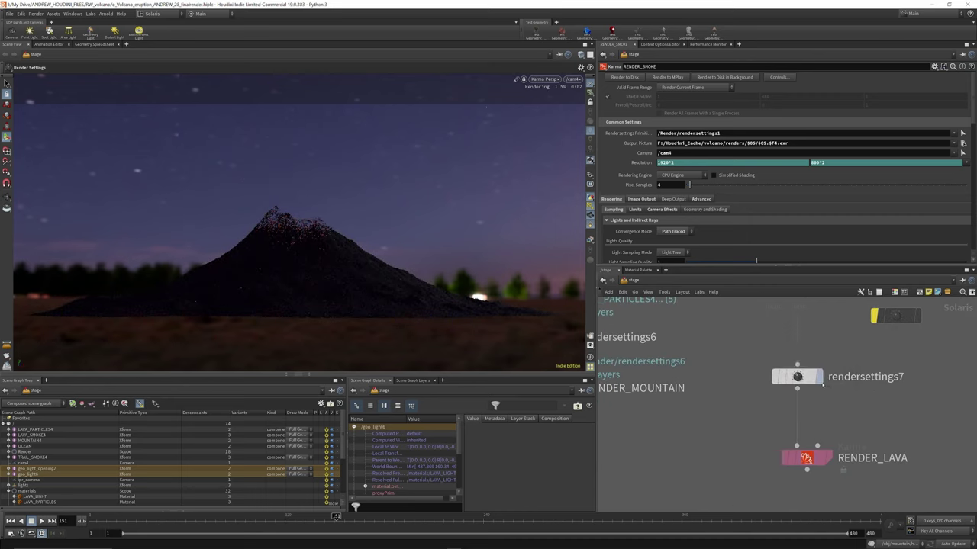
{"action": "left_click", "coordinate": [819, 380]}
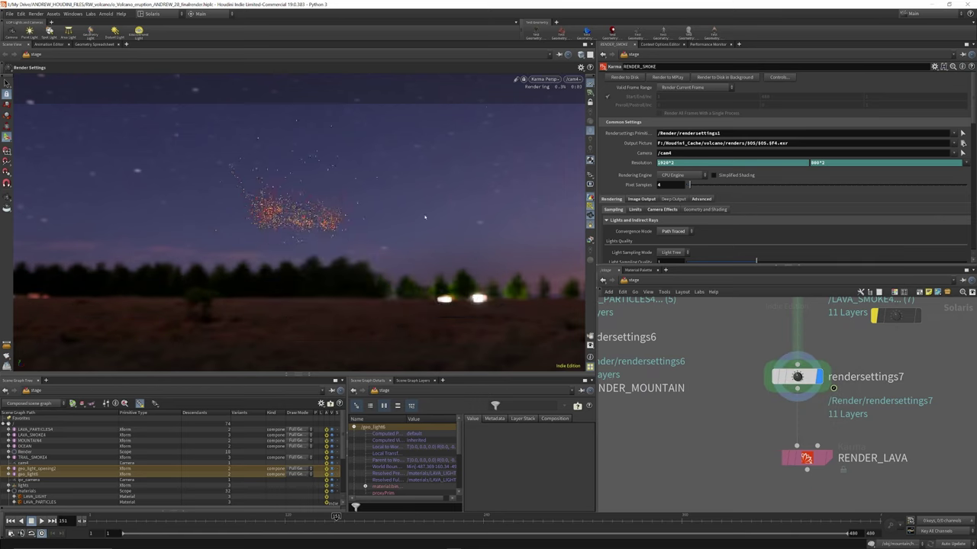
Turn off Display Environment Lights as Backgrounds in the viewport display options and set the Color Scheme to Dark.
{"action": "key", "text": "d"}
{"action": "left_click", "coordinate": [442, 144]}
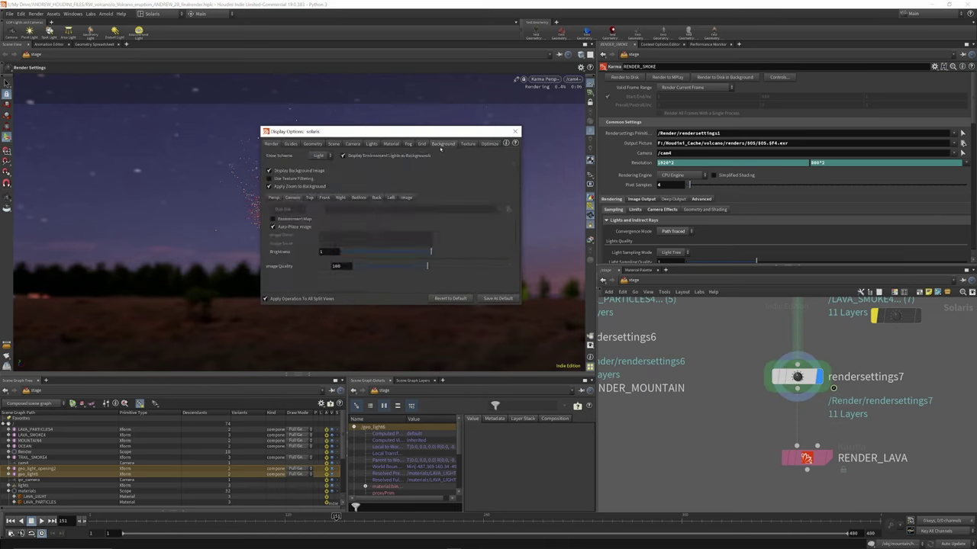
{"action": "left_click", "coordinate": [344, 155]}
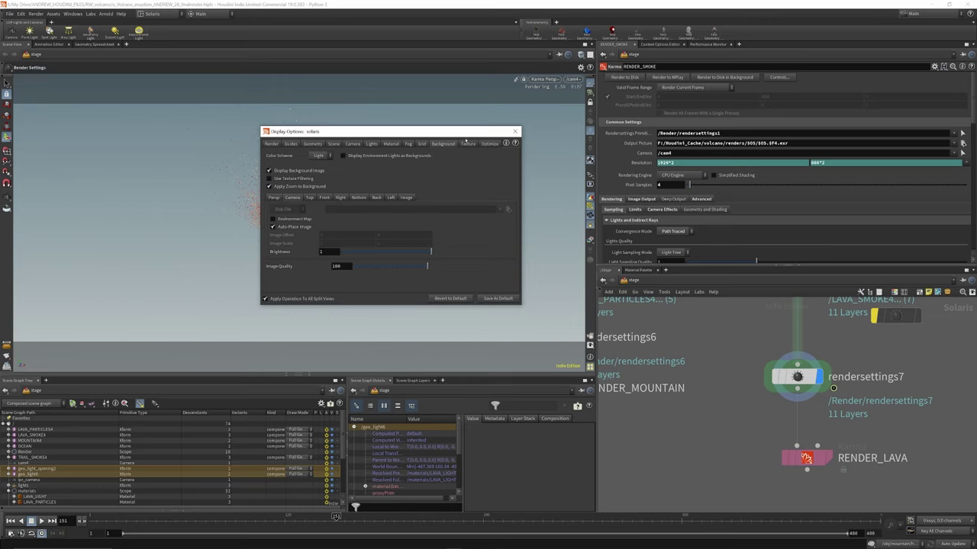
{"action": "left_click", "coordinate": [318, 156]}
{"action": "left_click", "coordinate": [318, 169]}
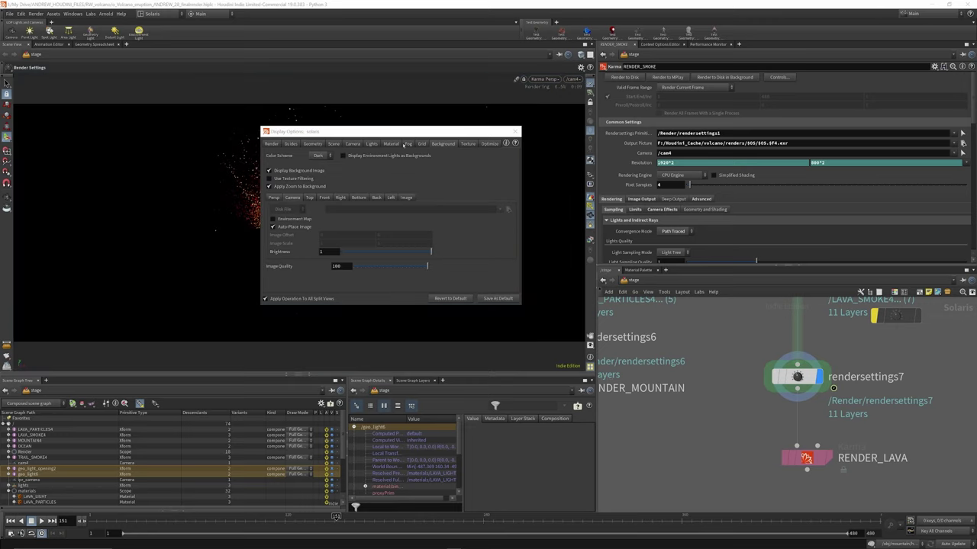
{"action": "left_click", "coordinate": [515, 132]}
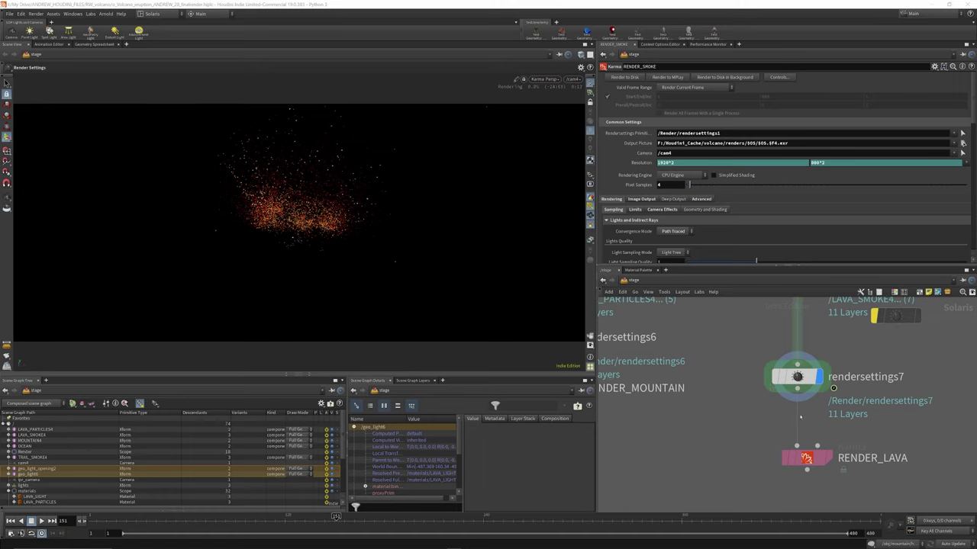
Locate the FOG network box beside the elements network on the stage.
{"action": "scroll", "coordinate": [800, 416], "scroll_direction": "down", "scroll_amount": 10}
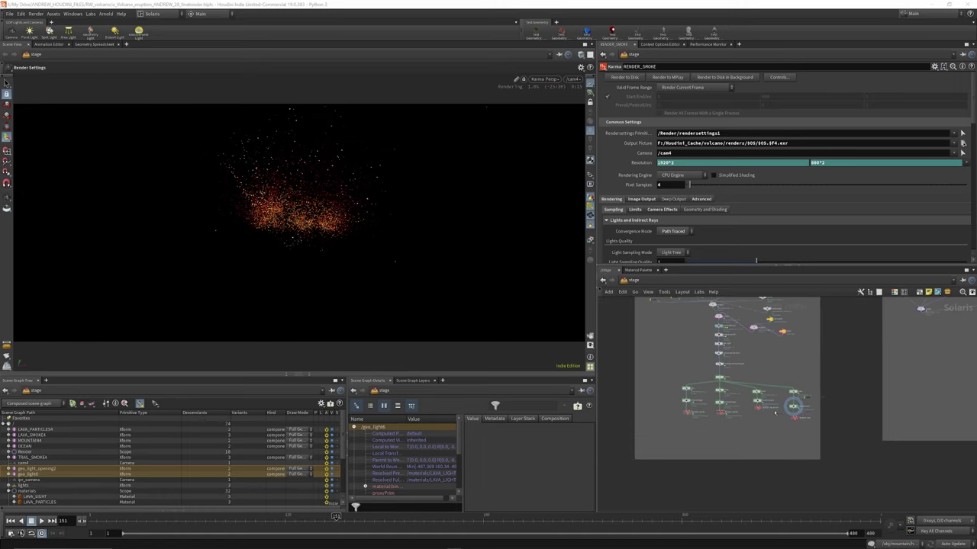
{"action": "scroll", "coordinate": [773, 413], "scroll_direction": "down", "scroll_amount": 3}
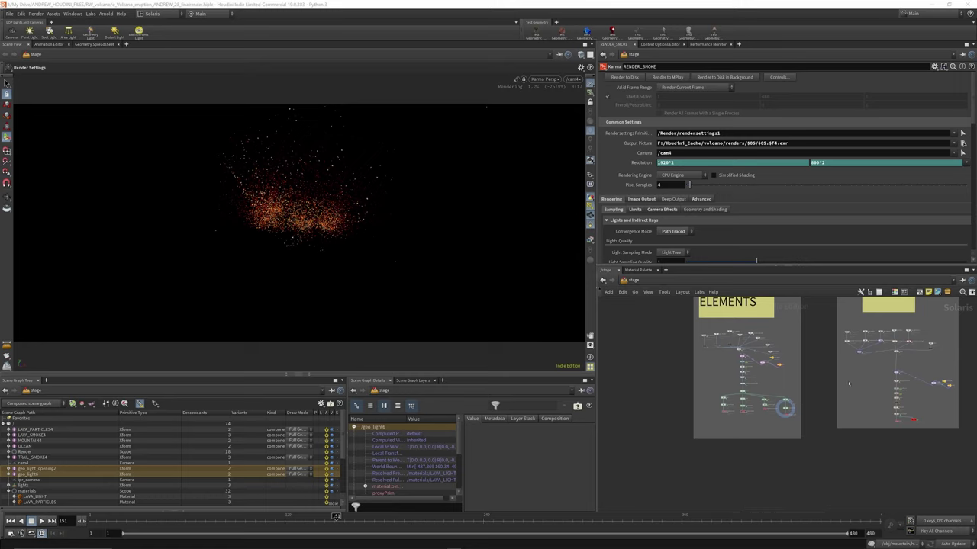
{"action": "scroll", "coordinate": [748, 367], "scroll_direction": "down", "scroll_amount": 2}
{"action": "scroll", "coordinate": [839, 328], "scroll_direction": "up", "scroll_amount": 4}
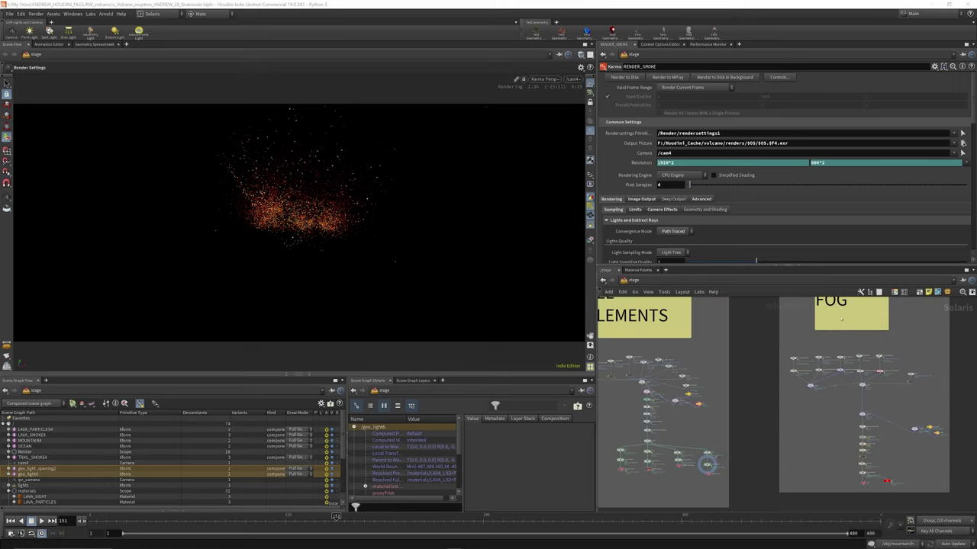
Examine the layout of the FOG network, from the FOG1 import and its neighbouring geometry branches down to the render outputs.
{"action": "scroll", "coordinate": [702, 372], "scroll_direction": "down", "scroll_amount": 4}
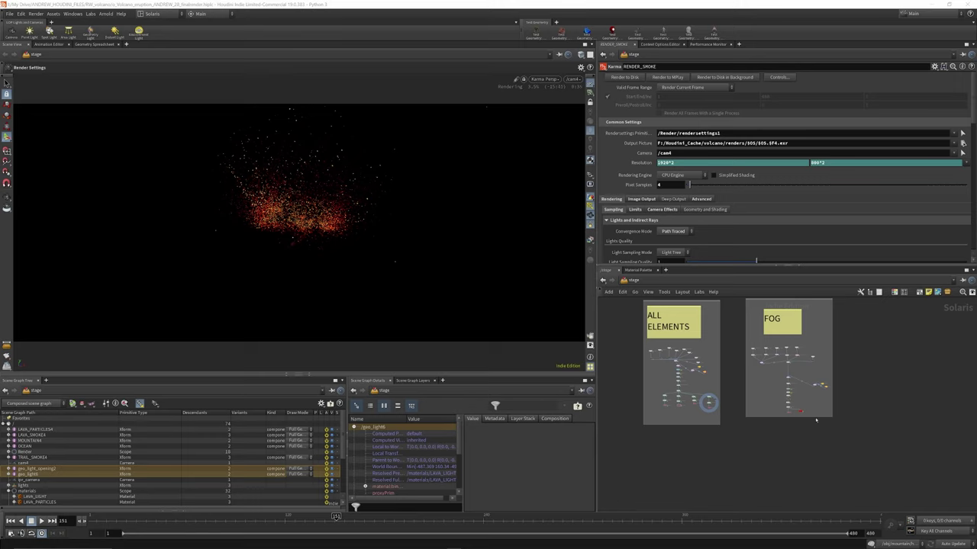
{"action": "scroll", "coordinate": [791, 405], "scroll_direction": "up", "scroll_amount": 4}
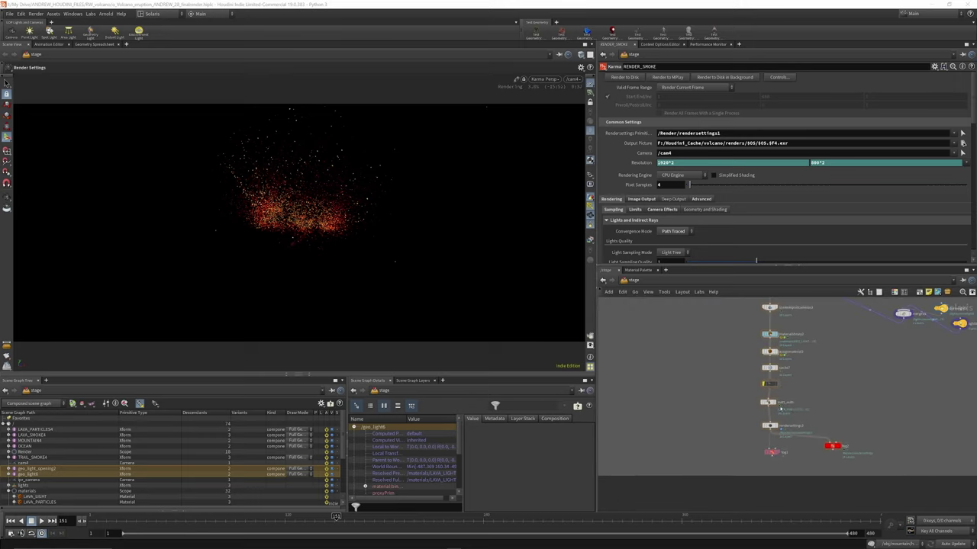
{"action": "scroll", "coordinate": [801, 431], "scroll_direction": "down", "scroll_amount": 2}
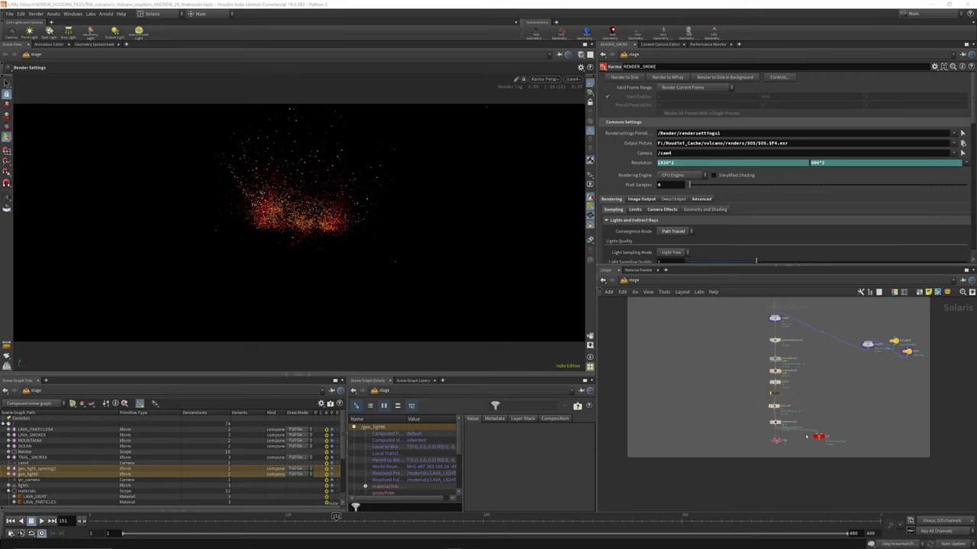
{"action": "scroll", "coordinate": [811, 437], "scroll_direction": "down", "scroll_amount": 3}
{"action": "scroll", "coordinate": [827, 350], "scroll_direction": "up", "scroll_amount": 8}
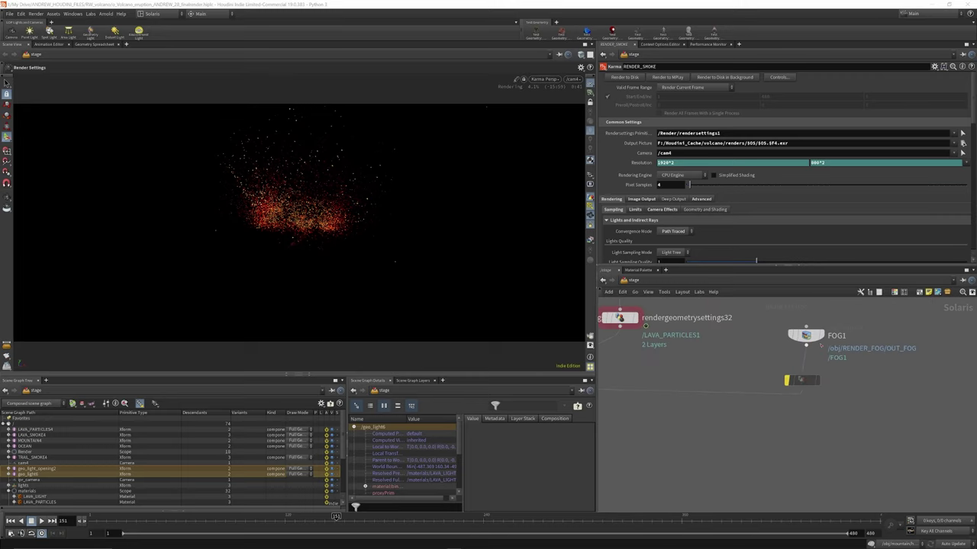
{"action": "scroll", "coordinate": [829, 370], "scroll_direction": "down", "scroll_amount": 4}
{"action": "scroll", "coordinate": [763, 344], "scroll_direction": "up", "scroll_amount": 3}
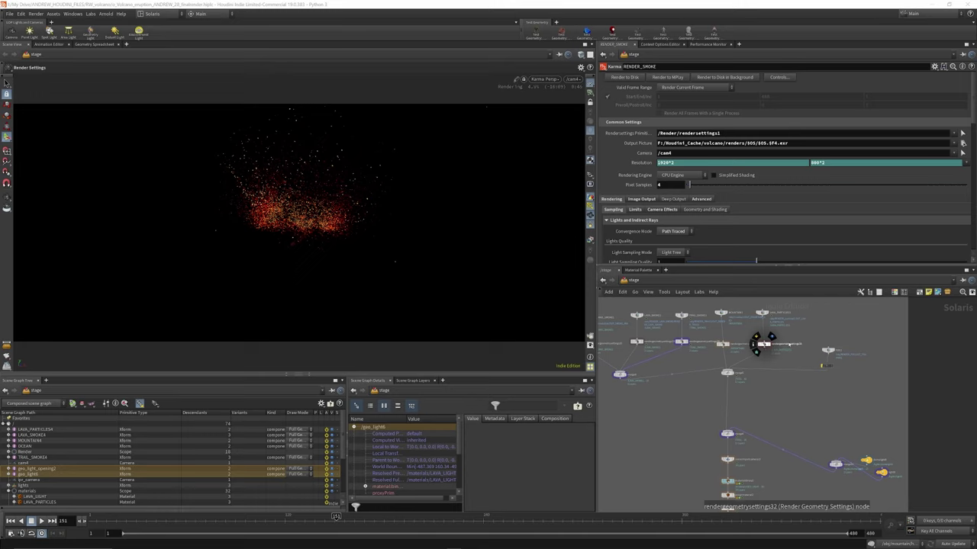
{"action": "scroll", "coordinate": [763, 344], "scroll_direction": "down", "scroll_amount": 2}
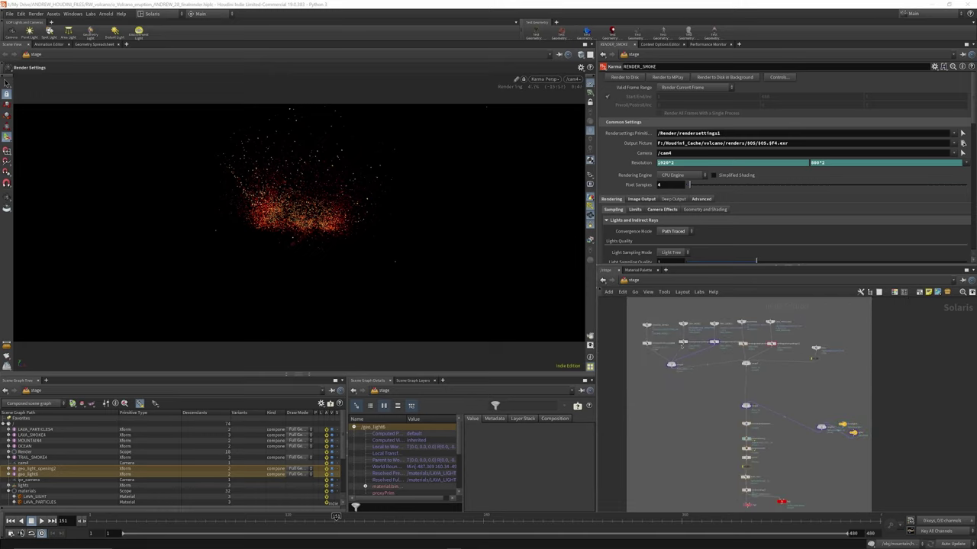
Review the Karma shading parameters, including Holdout Mode, of rendergeometrysettings20 below VOLCANO_SMOKE1 in the FOG network.
{"action": "scroll", "coordinate": [671, 352], "scroll_direction": "up", "scroll_amount": 5}
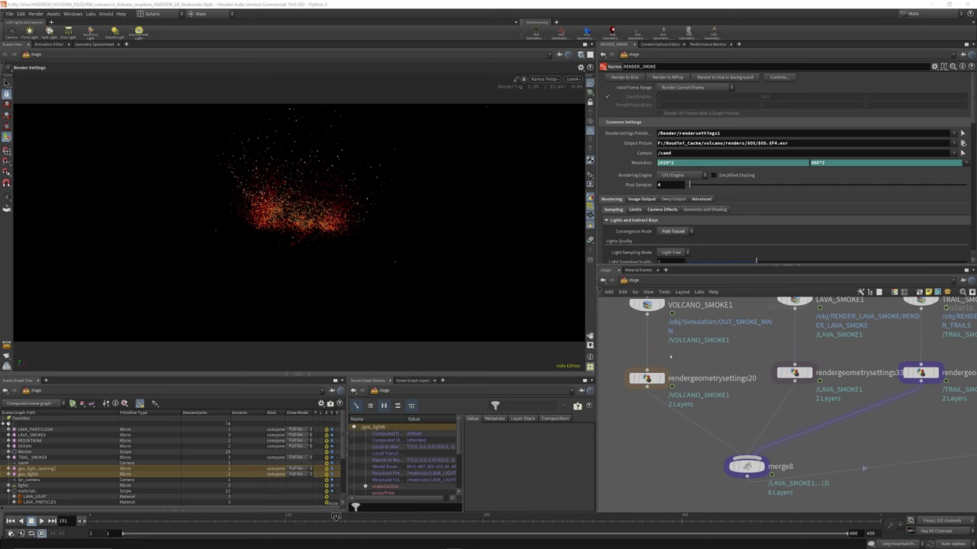
{"action": "left_click", "coordinate": [647, 377]}
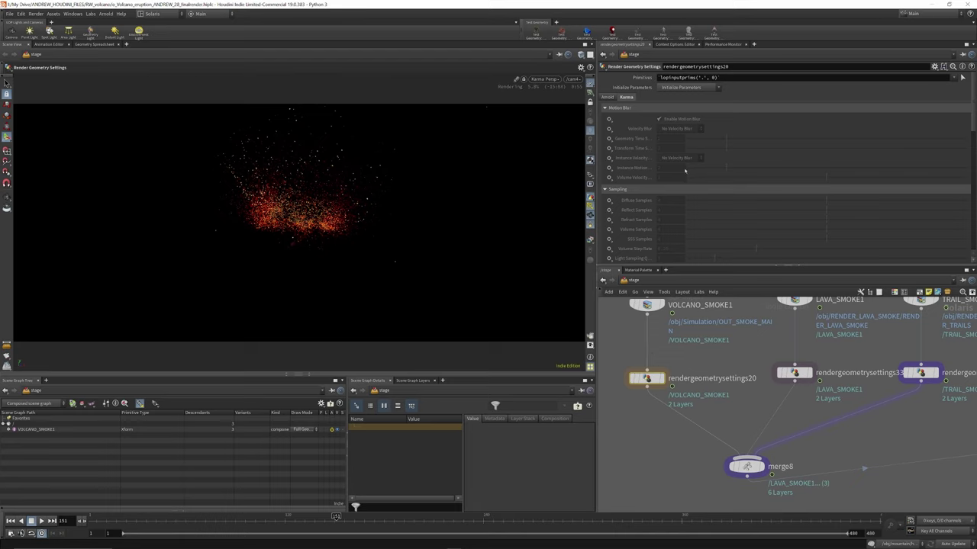
{"action": "scroll", "coordinate": [684, 170], "scroll_direction": "down", "scroll_amount": 10}
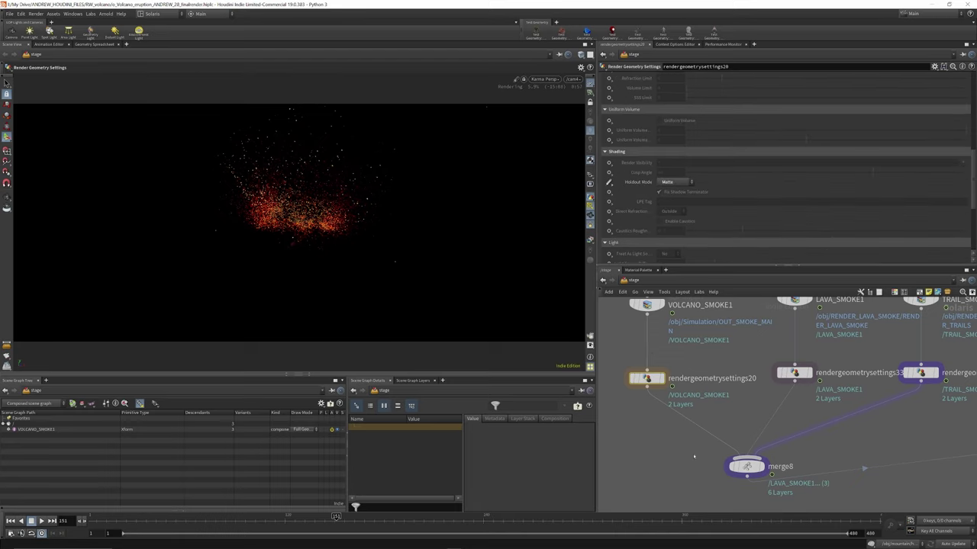
{"action": "mouse_move", "coordinate": [647, 376]}
{"action": "scroll", "coordinate": [702, 350], "scroll_direction": "down", "scroll_amount": 4}
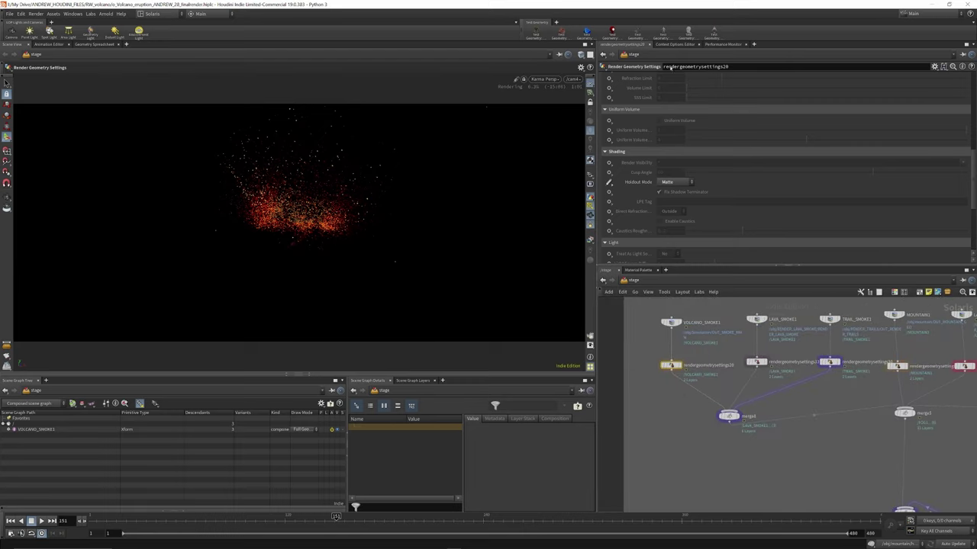
Examine the FOG network's main chain from the merge nodes down through materiallibrary2, assignmaterial2 and cache7.
{"action": "scroll", "coordinate": [728, 397], "scroll_direction": "down", "scroll_amount": 3}
{"action": "scroll", "coordinate": [740, 388], "scroll_direction": "up", "scroll_amount": 6}
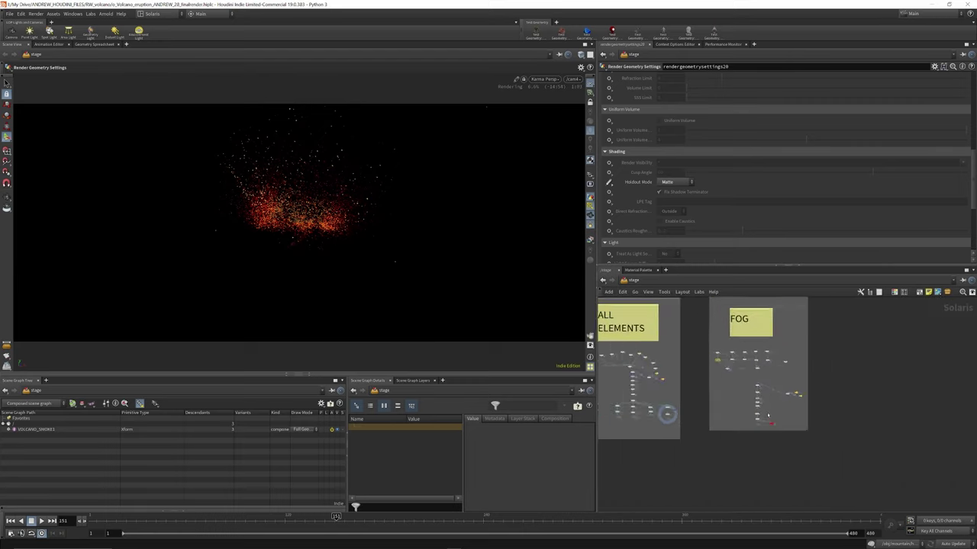
{"action": "scroll", "coordinate": [666, 412], "scroll_direction": "down", "scroll_amount": 8}
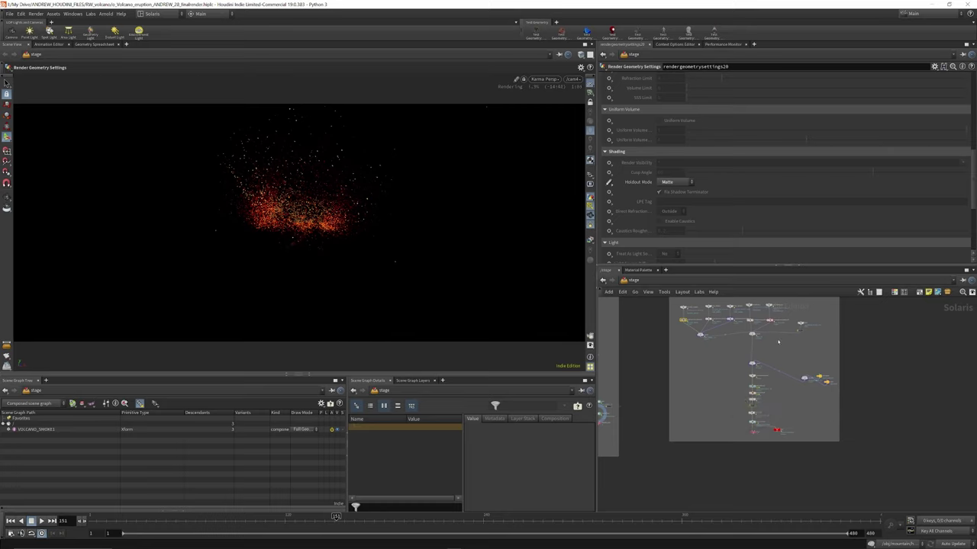
{"action": "scroll", "coordinate": [778, 343], "scroll_direction": "up", "scroll_amount": 5}
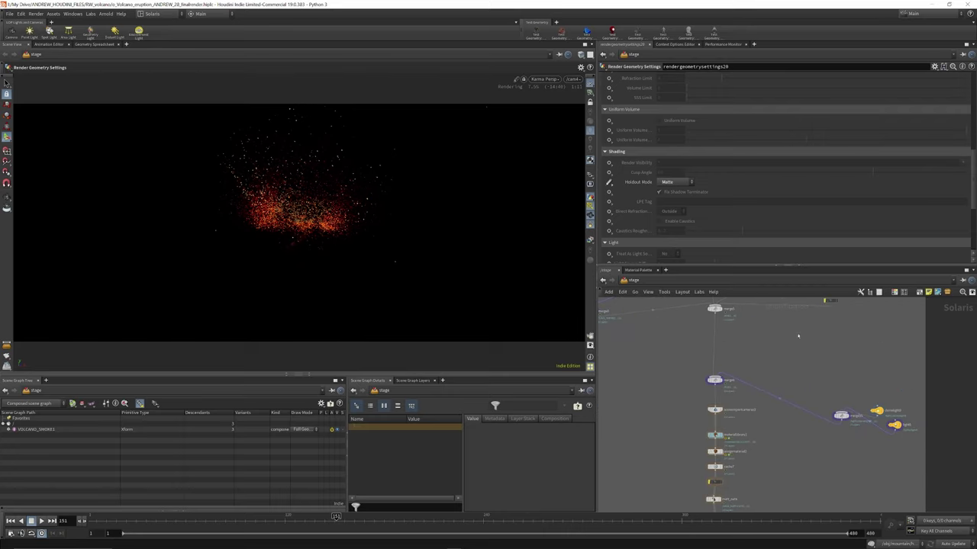
{"action": "scroll", "coordinate": [825, 334], "scroll_direction": "down", "scroll_amount": 3}
{"action": "scroll", "coordinate": [770, 372], "scroll_direction": "up", "scroll_amount": 4}
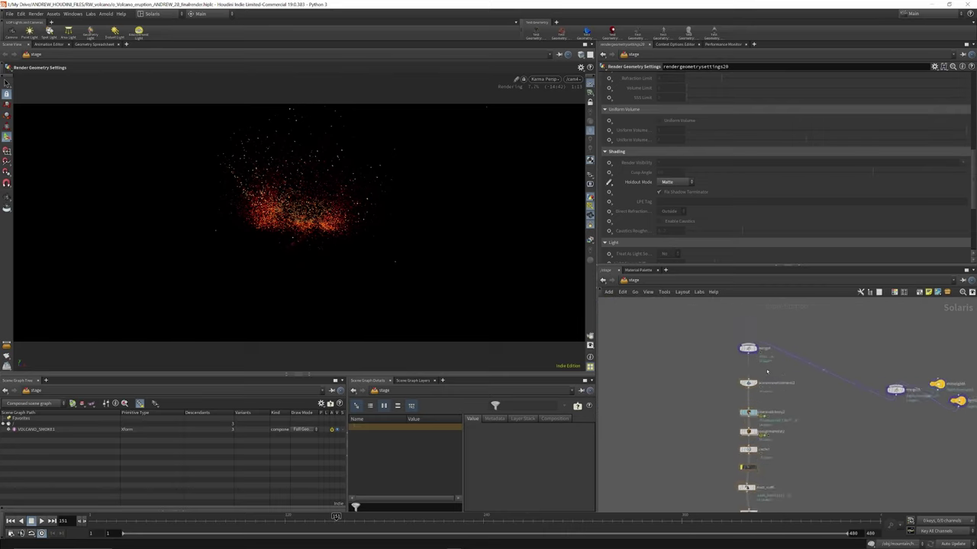
{"action": "scroll", "coordinate": [767, 371], "scroll_direction": "down", "scroll_amount": 3}
{"action": "scroll", "coordinate": [762, 458], "scroll_direction": "up", "scroll_amount": 4}
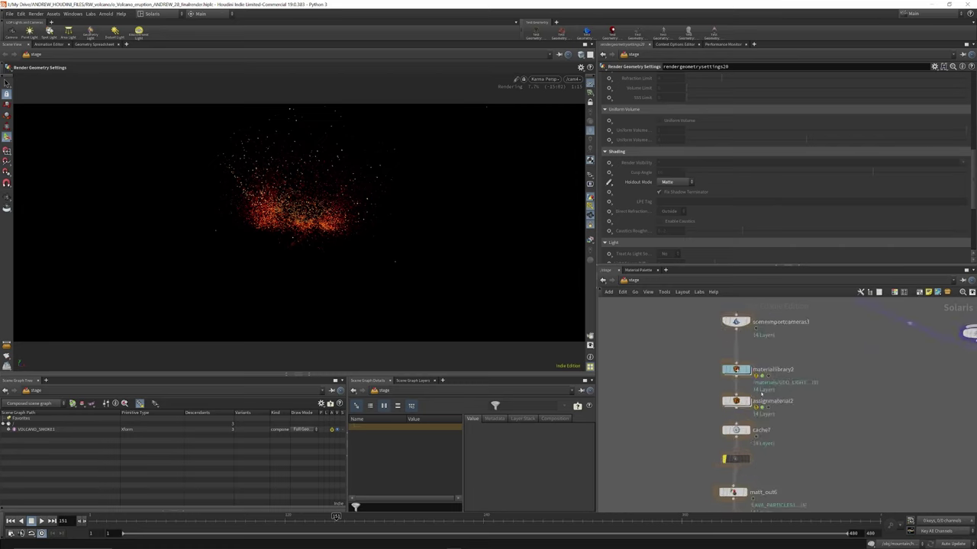
{"action": "scroll", "coordinate": [762, 458], "scroll_direction": "up", "scroll_amount": 2}
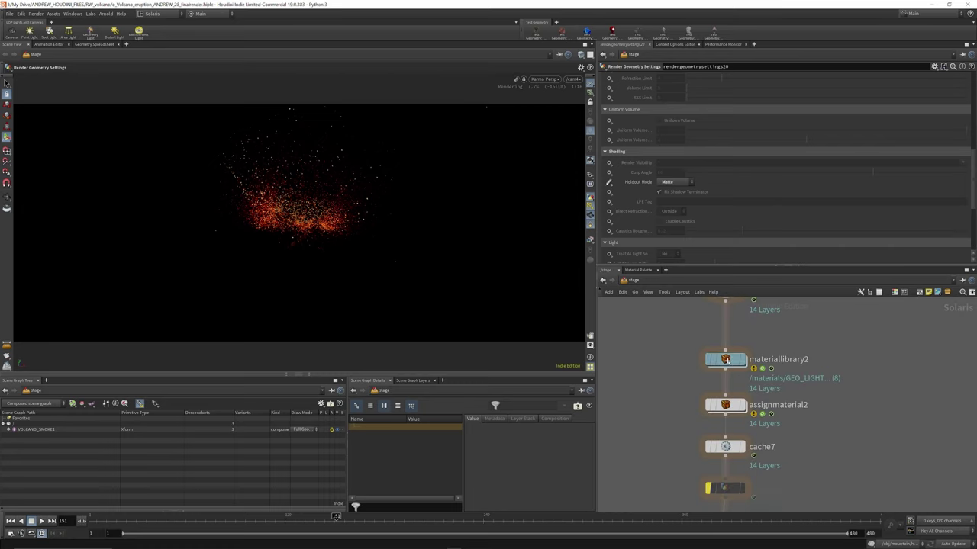
Go inside materiallibrary2, review the fog Pyro Shader's Smoke parameters among its materials, and return to the stage.
{"action": "double_click", "coordinate": [726, 360]}
{"action": "scroll", "coordinate": [778, 359], "scroll_direction": "down", "scroll_amount": 2}
{"action": "scroll", "coordinate": [815, 417], "scroll_direction": "up", "scroll_amount": 3}
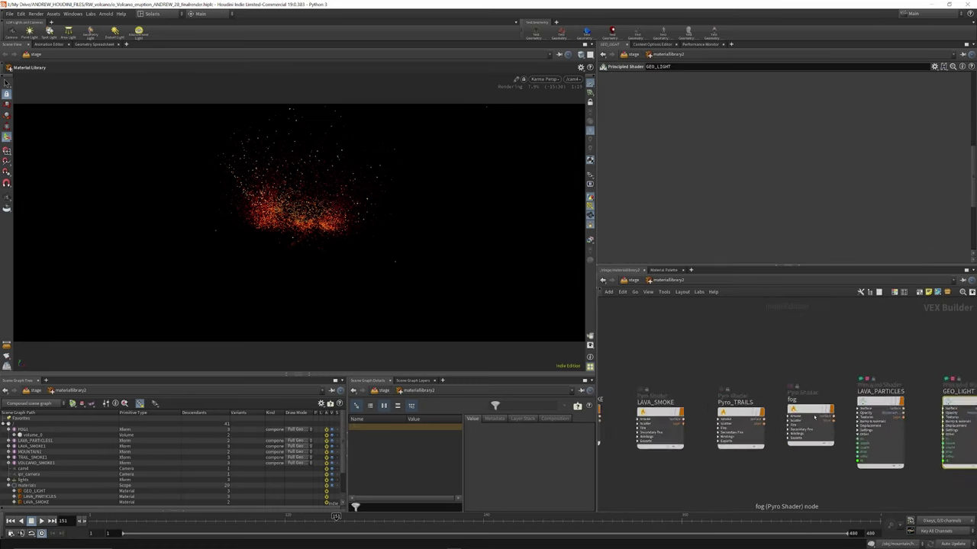
{"action": "scroll", "coordinate": [815, 416], "scroll_direction": "up", "scroll_amount": 1}
{"action": "left_click", "coordinate": [806, 412]}
{"action": "scroll", "coordinate": [810, 405], "scroll_direction": "down", "scroll_amount": 3}
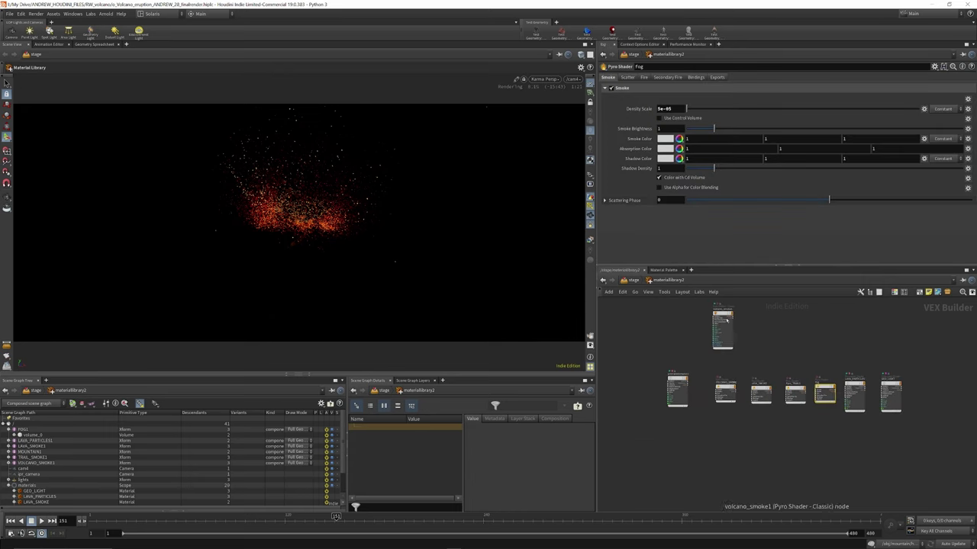
{"action": "scroll", "coordinate": [757, 360], "scroll_direction": "up", "scroll_amount": 2}
{"action": "scroll", "coordinate": [747, 394], "scroll_direction": "down", "scroll_amount": 2}
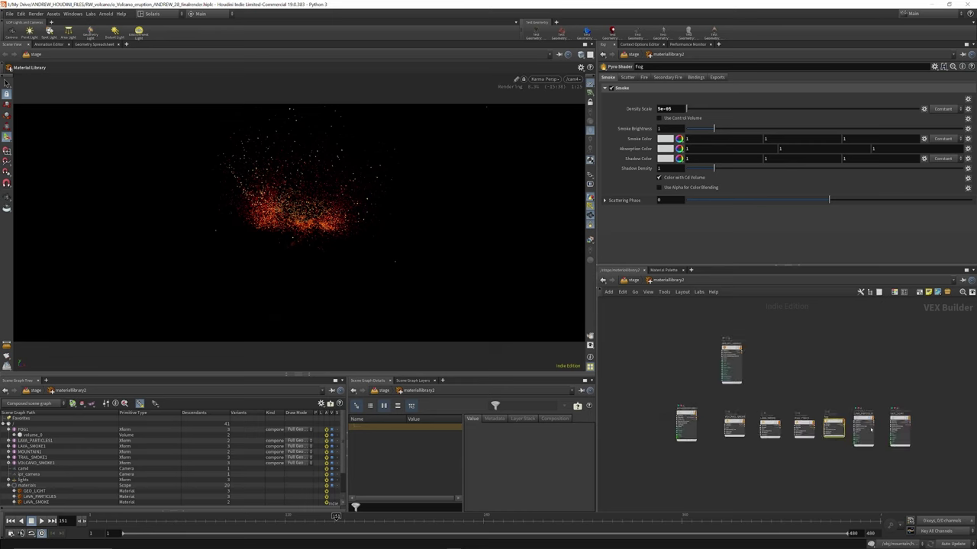
{"action": "scroll", "coordinate": [871, 429], "scroll_direction": "up", "scroll_amount": 3}
{"action": "key", "text": "u"}
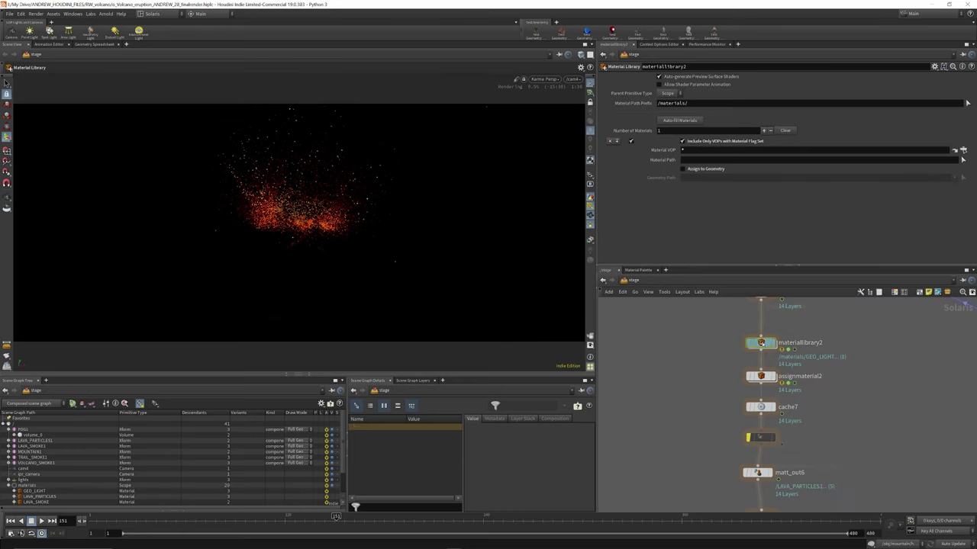
Re-enter materiallibrary2 to check the fog shader's Density Scale, and go back to the stage network.
{"action": "key", "text": "i"}
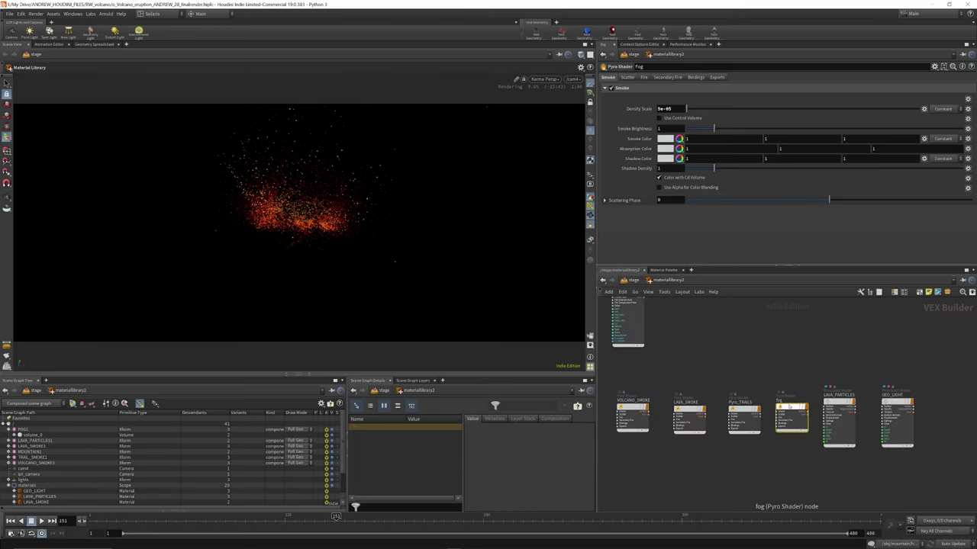
{"action": "middle_click", "coordinate": [640, 109]}
{"action": "left_click", "coordinate": [632, 280]}
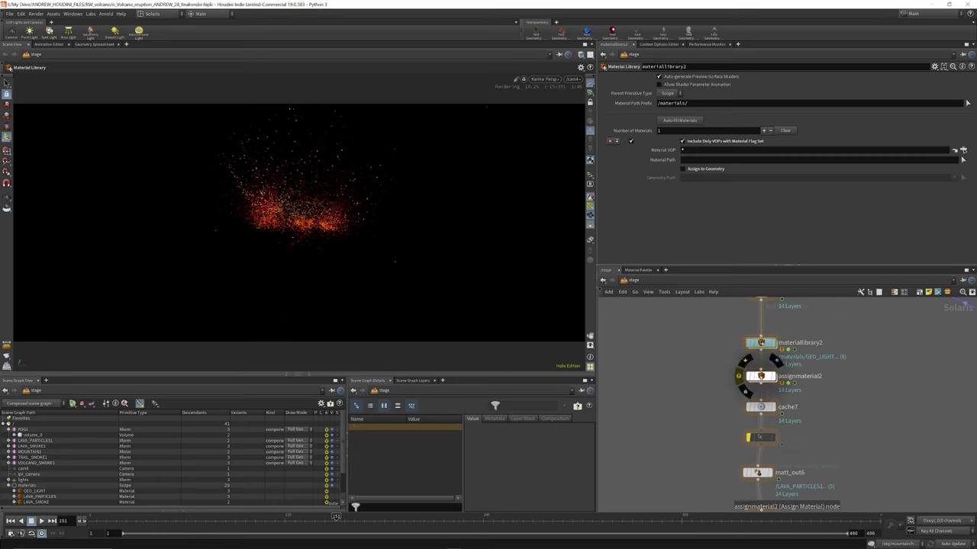
Show the FOG network's matt_out6 node in the viewport and review its Primitives.
{"action": "scroll", "coordinate": [756, 378], "scroll_direction": "down", "scroll_amount": 3}
{"action": "scroll", "coordinate": [767, 416], "scroll_direction": "up", "scroll_amount": 5}
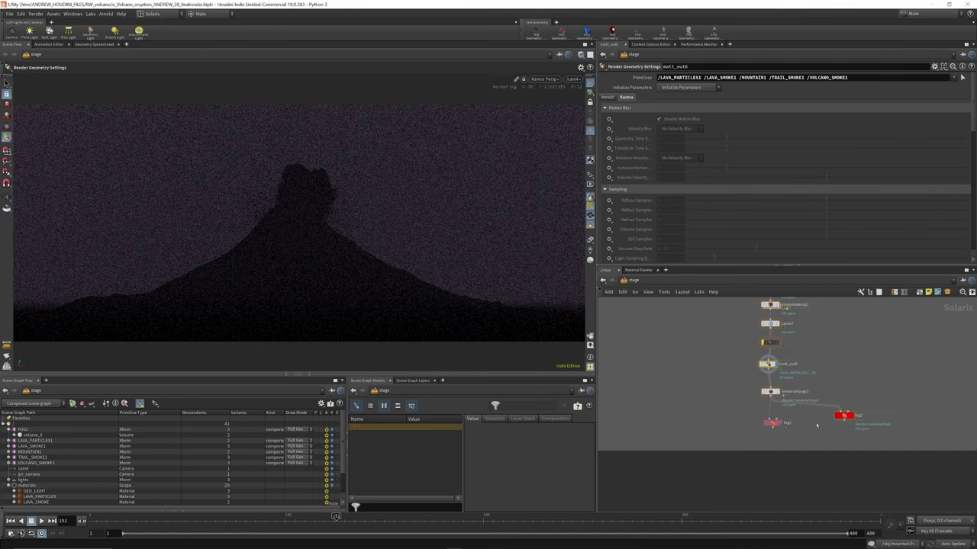
{"action": "scroll", "coordinate": [855, 389], "scroll_direction": "down", "scroll_amount": 7}
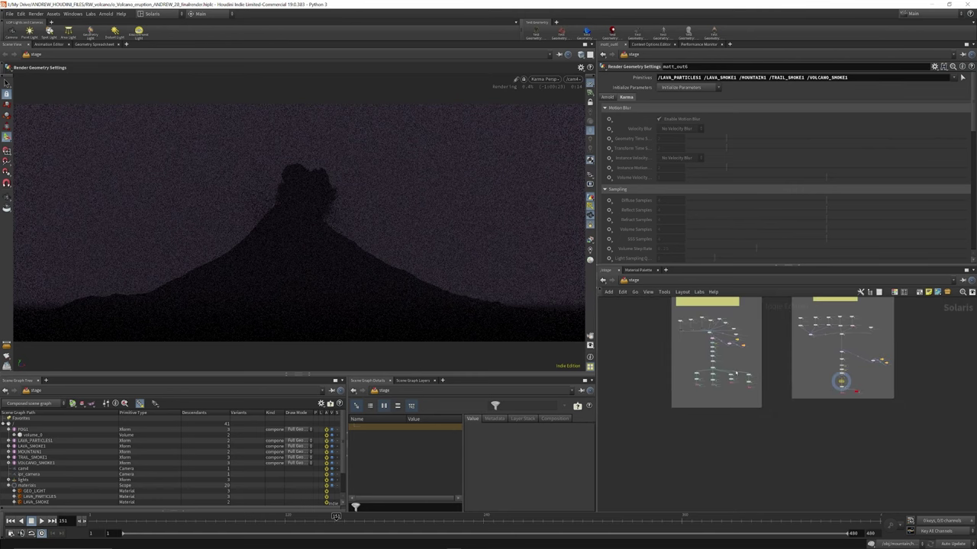
Go inside materiallibrary5 in the ALL ELEMENTS network and inspect the oceansurface material's Displacement parameters.
{"action": "scroll", "coordinate": [728, 364], "scroll_direction": "up", "scroll_amount": 5}
{"action": "scroll", "coordinate": [696, 331], "scroll_direction": "up", "scroll_amount": 8}
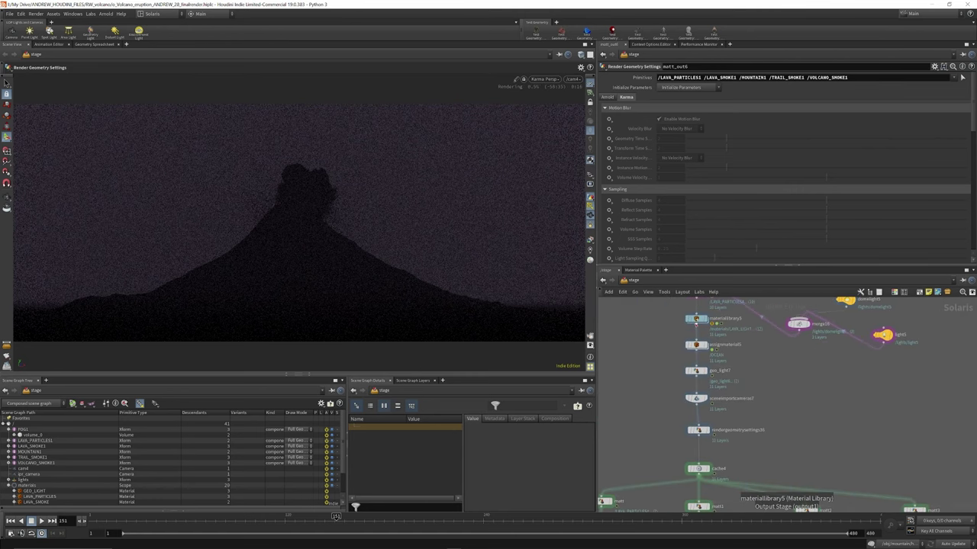
{"action": "double_click", "coordinate": [702, 320]}
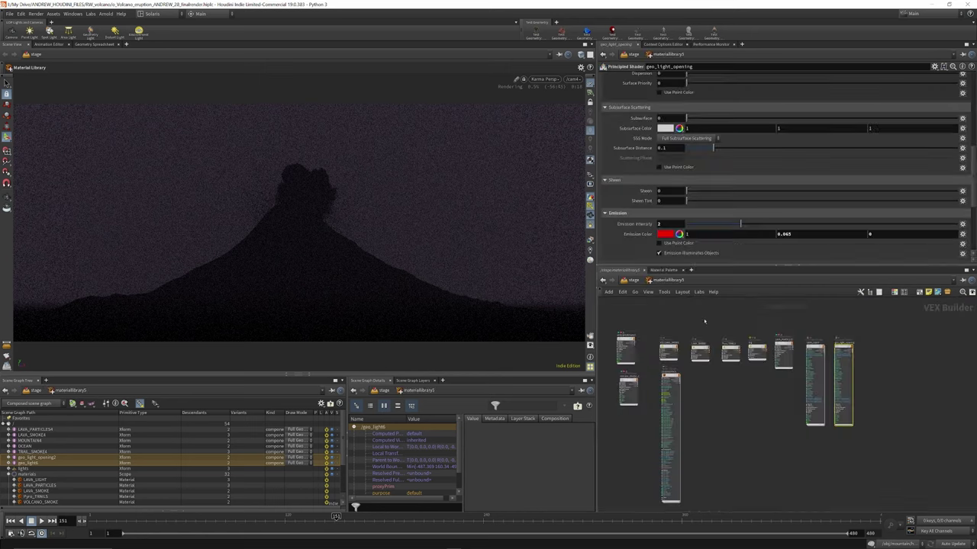
{"action": "scroll", "coordinate": [667, 385], "scroll_direction": "up", "scroll_amount": 6}
{"action": "left_click", "coordinate": [670, 378]}
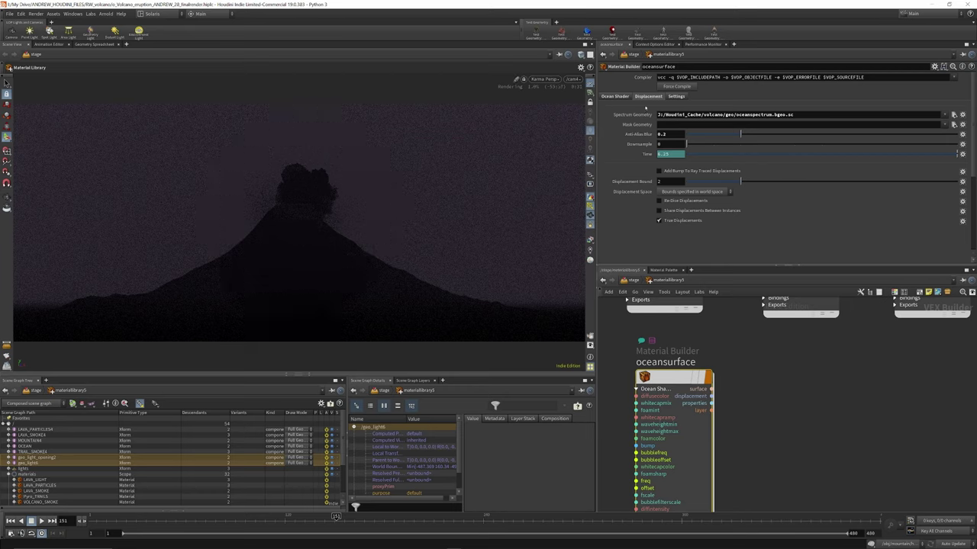
Review oceansurface's Ocean Shader wave, diffuse, reflection and foam settings, and return to its Displacement parameters.
{"action": "left_click", "coordinate": [614, 97]}
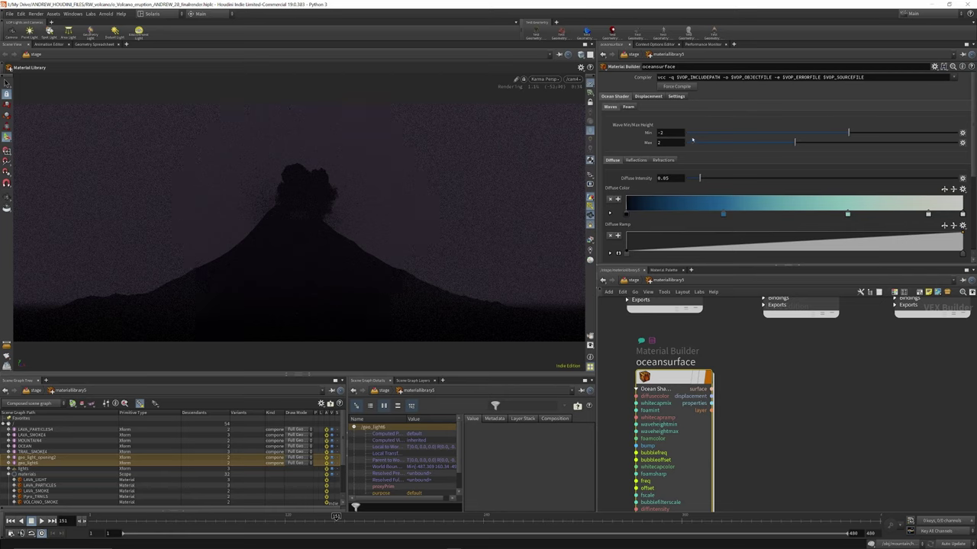
{"action": "mouse_move", "coordinate": [973, 123]}
{"action": "left_mouse_down"}
{"action": "mouse_move", "coordinate": [973, 159]}
{"action": "mouse_move", "coordinate": [973, 125]}
{"action": "left_mouse_up"}
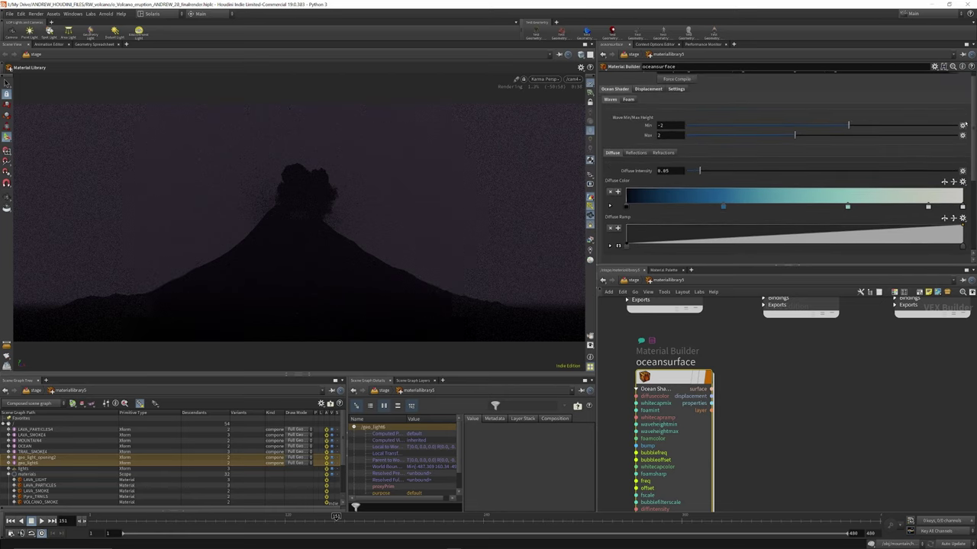
{"action": "left_click", "coordinate": [635, 152]}
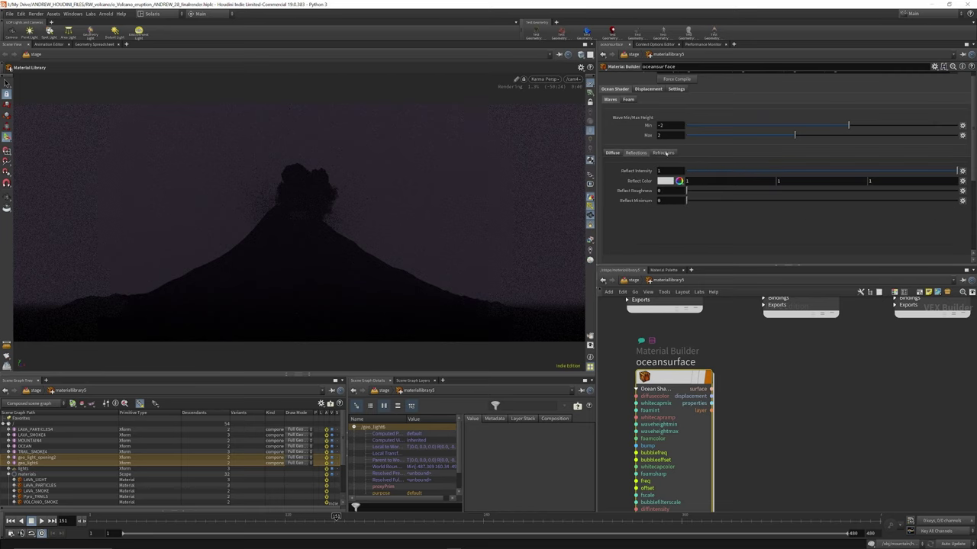
{"action": "left_click", "coordinate": [614, 151]}
{"action": "left_click", "coordinate": [628, 99]}
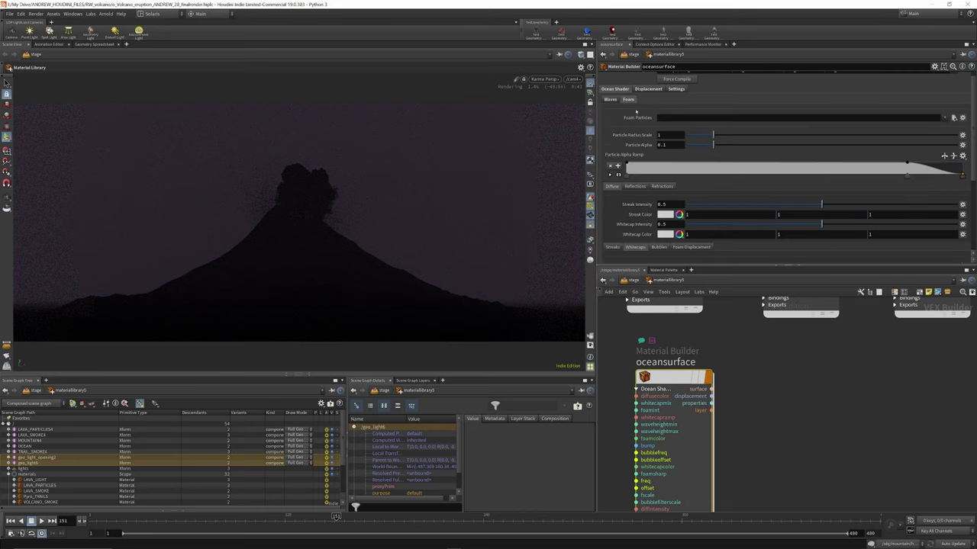
{"action": "left_click", "coordinate": [646, 89]}
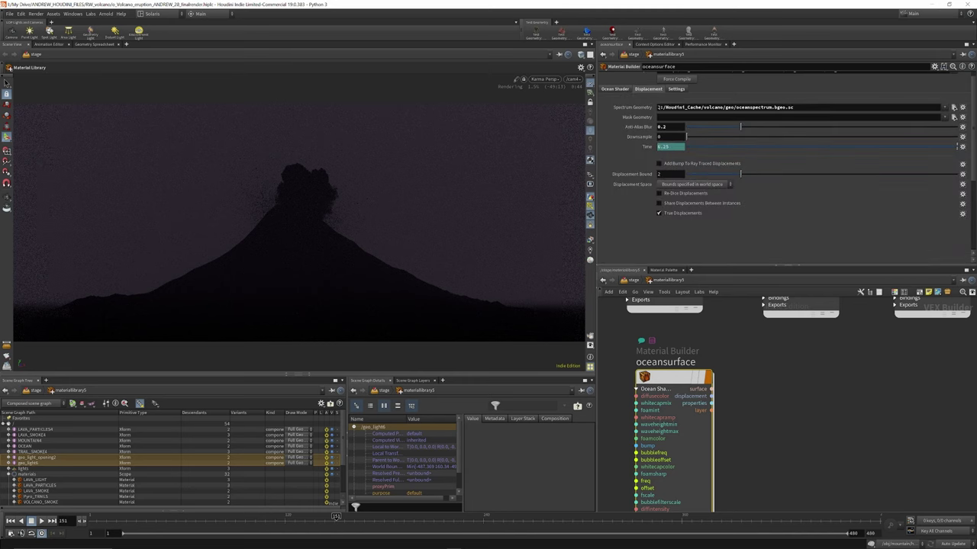
Select the VOLCANO_SMOKE Pyro Shader in materiallibrary5 and review its Smoke parameters.
{"action": "scroll", "coordinate": [789, 360], "scroll_direction": "down", "scroll_amount": 3}
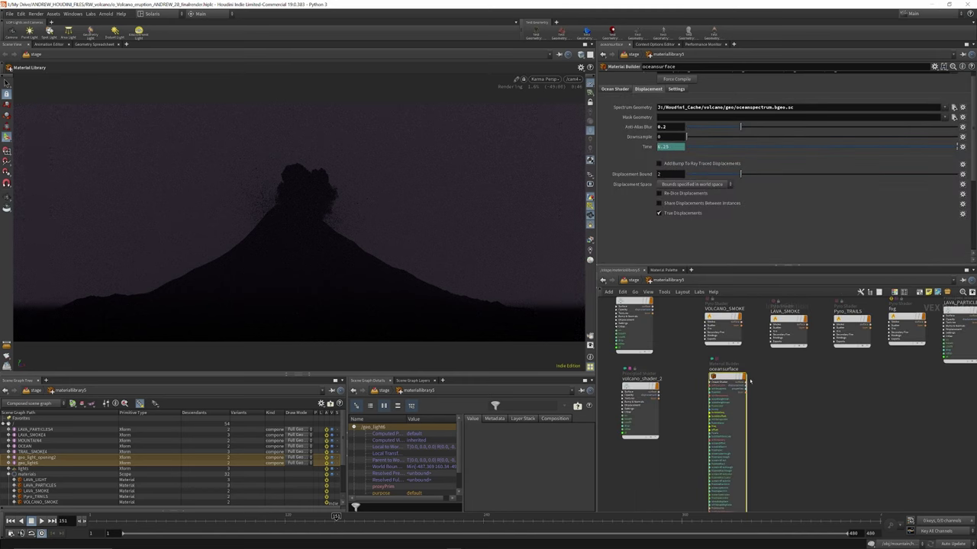
{"action": "scroll", "coordinate": [729, 331], "scroll_direction": "up", "scroll_amount": 2}
{"action": "left_click", "coordinate": [726, 332]}
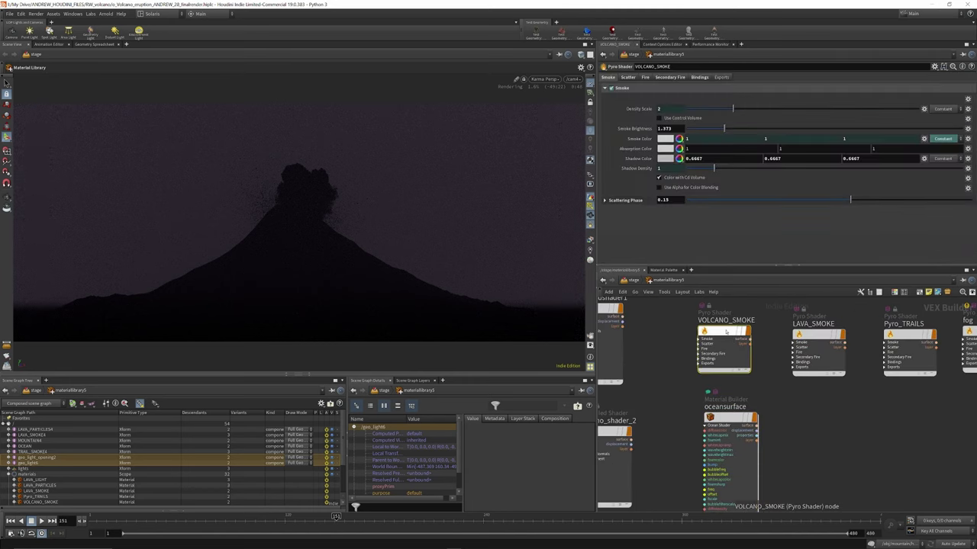
{"action": "mouse_move", "coordinate": [727, 331]}
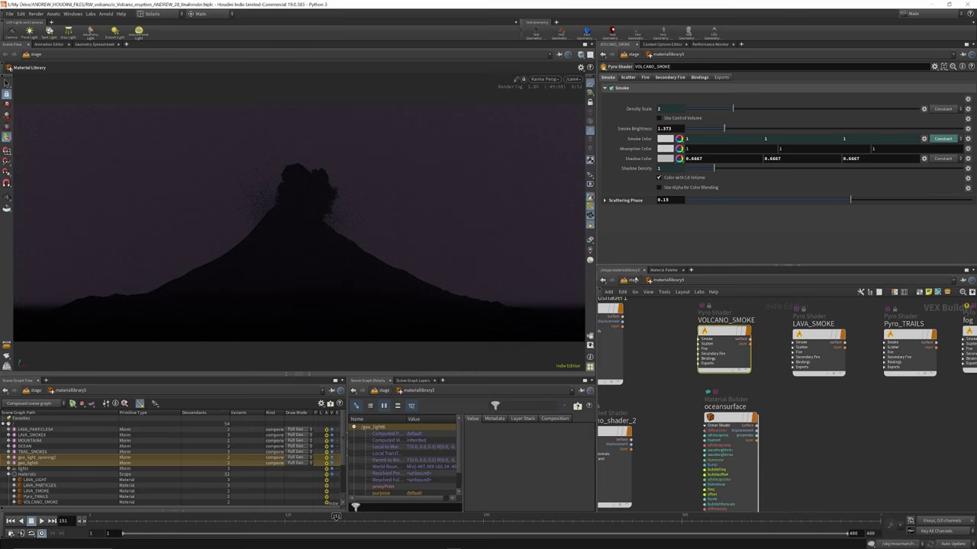
Switch from the stage to the obj network and go inside RENDER_VOLCANO_SMOKE to review its pyrobakevolume1 settings.
{"action": "left_click", "coordinate": [634, 280]}
{"action": "left_click", "coordinate": [706, 281]}
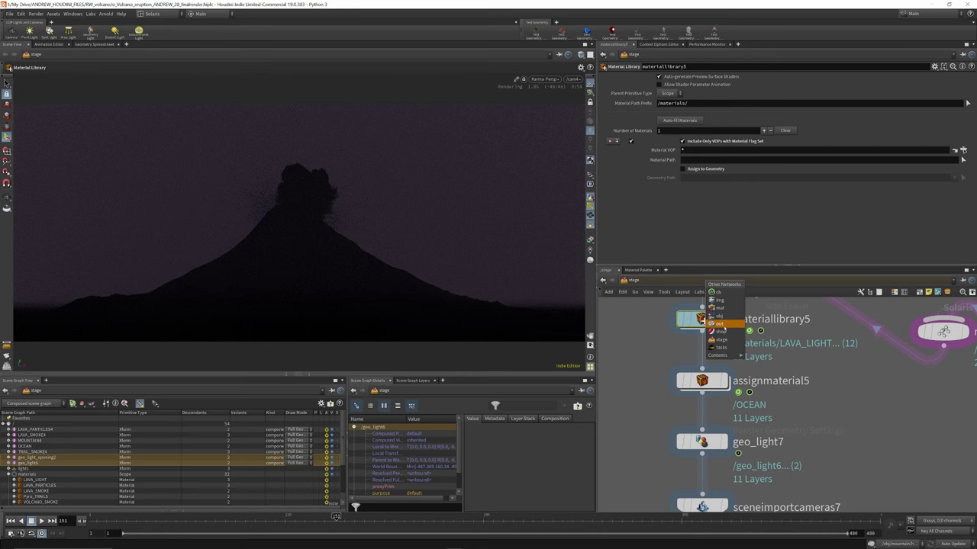
{"action": "left_click", "coordinate": [720, 316]}
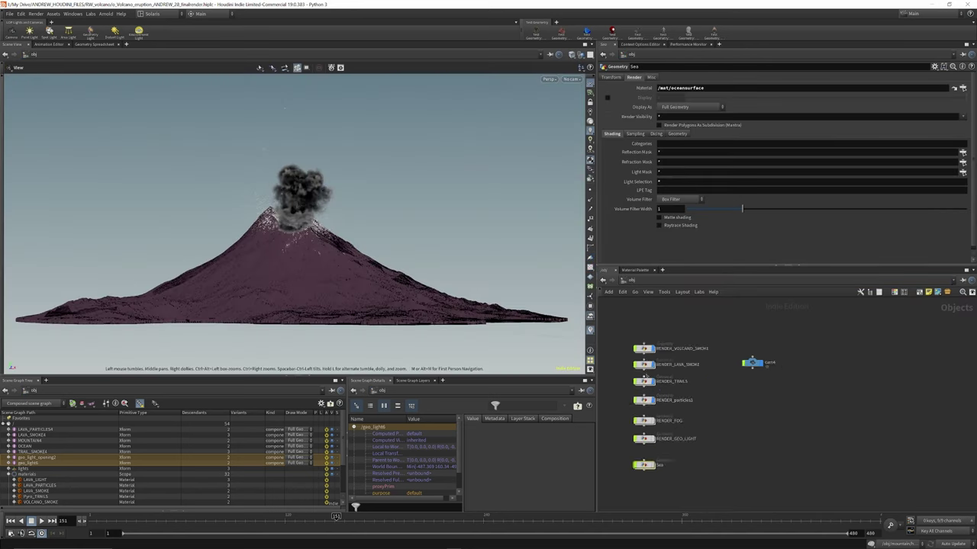
{"action": "scroll", "coordinate": [646, 363], "scroll_direction": "up", "scroll_amount": 2}
{"action": "double_click", "coordinate": [645, 344]}
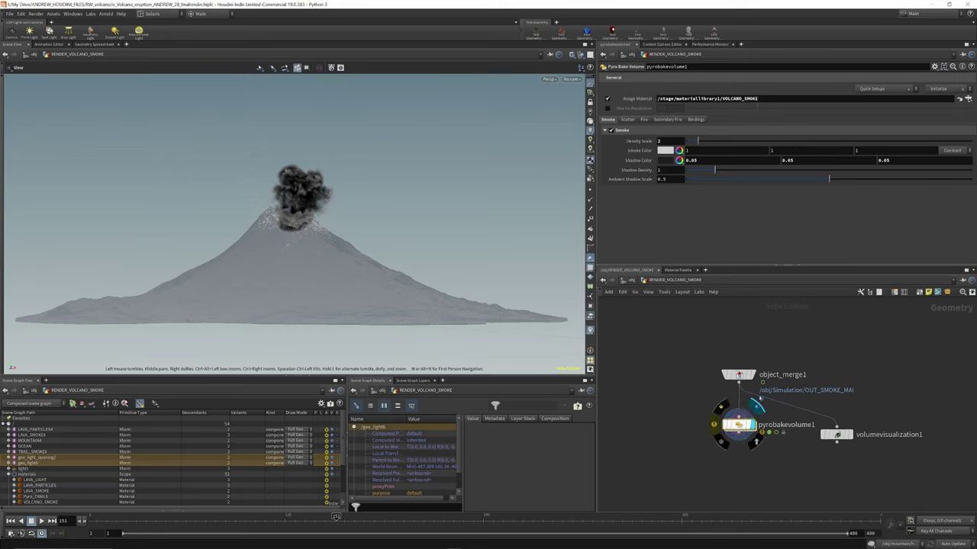
Try the Create Material quick setup on pyrobakevolume1 with a custom location chosen among the stage's nodes.
{"action": "left_click", "coordinate": [936, 89]}
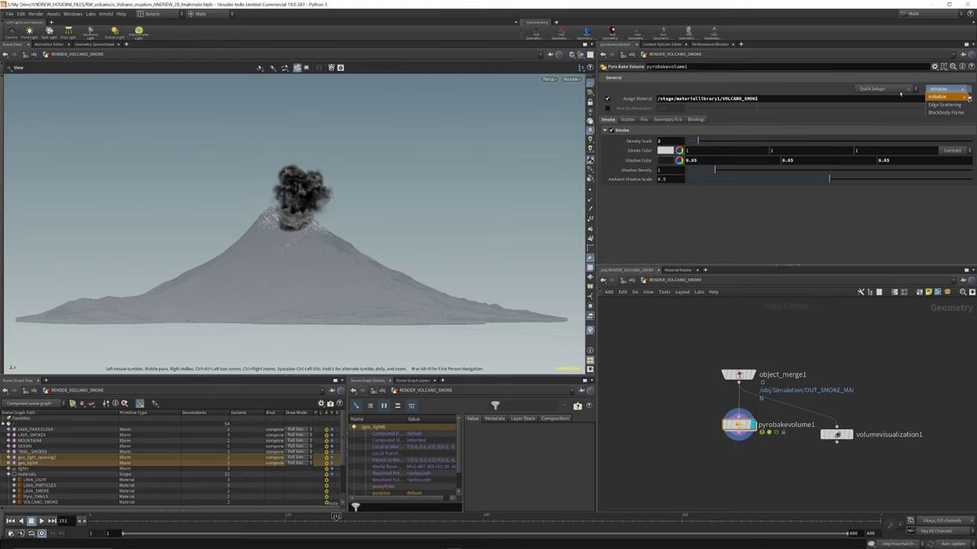
{"action": "left_click", "coordinate": [899, 90]}
{"action": "left_click", "coordinate": [895, 90]}
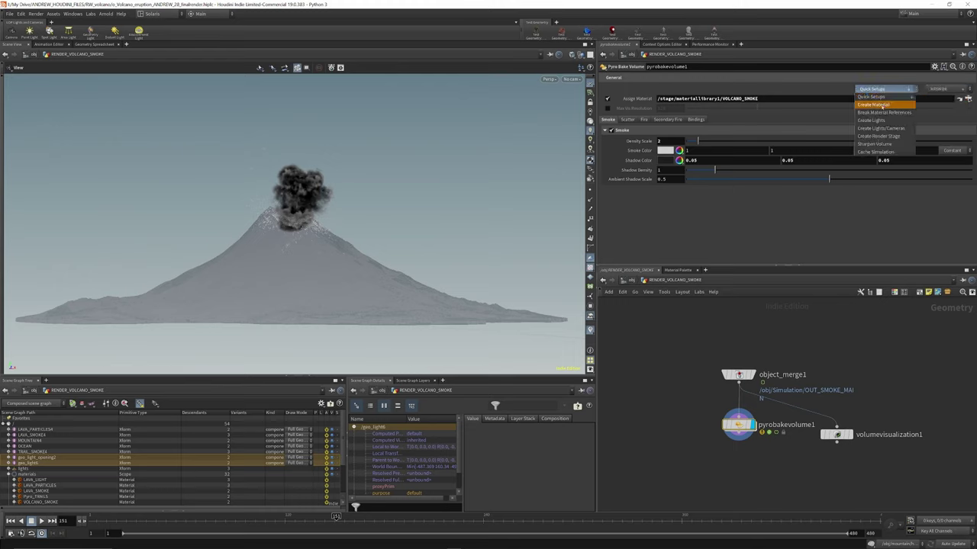
{"action": "left_click", "coordinate": [881, 105]}
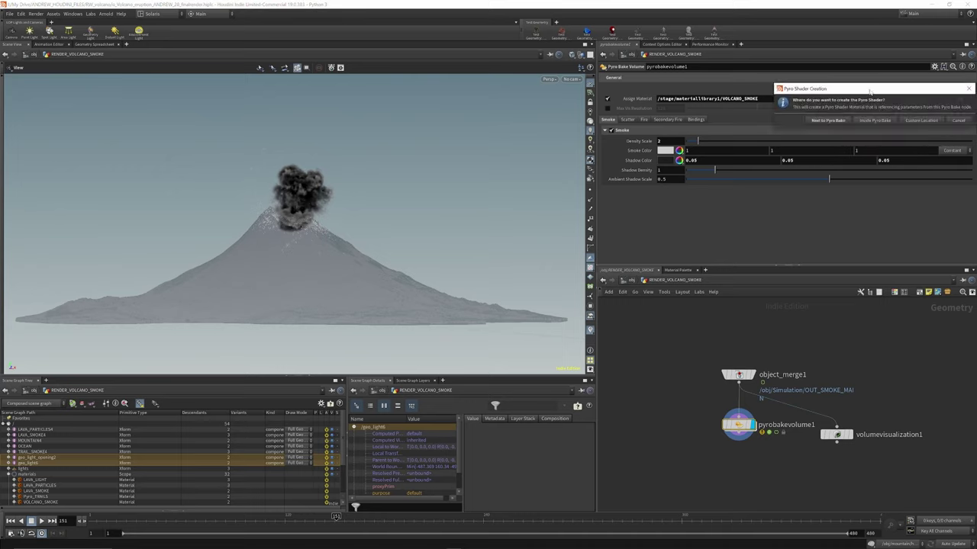
{"action": "left_click_drag", "start_coordinate": [869, 92], "coordinate": [756, 149]}
{"action": "left_click", "coordinate": [803, 177]}
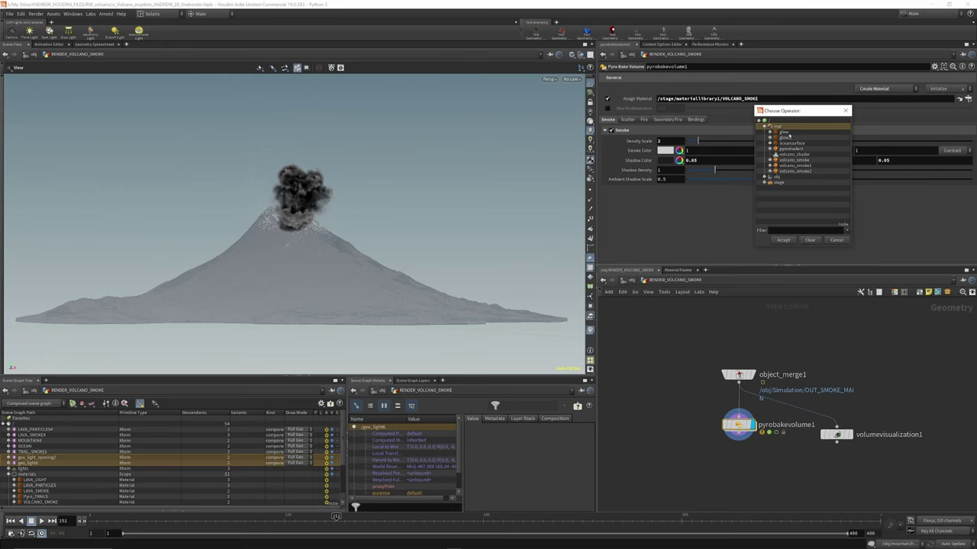
{"action": "left_click", "coordinate": [765, 183]}
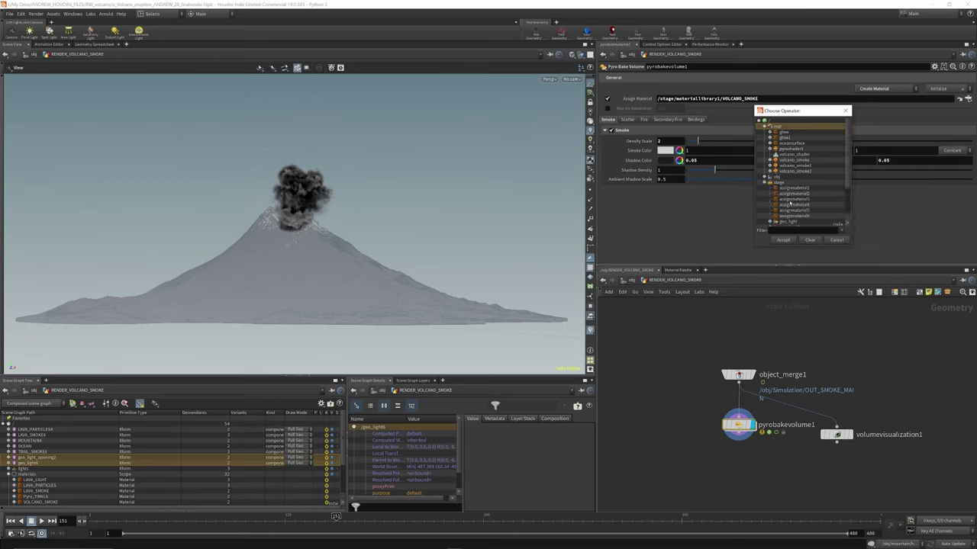
{"action": "scroll", "coordinate": [788, 183], "scroll_direction": "down", "scroll_amount": 2}
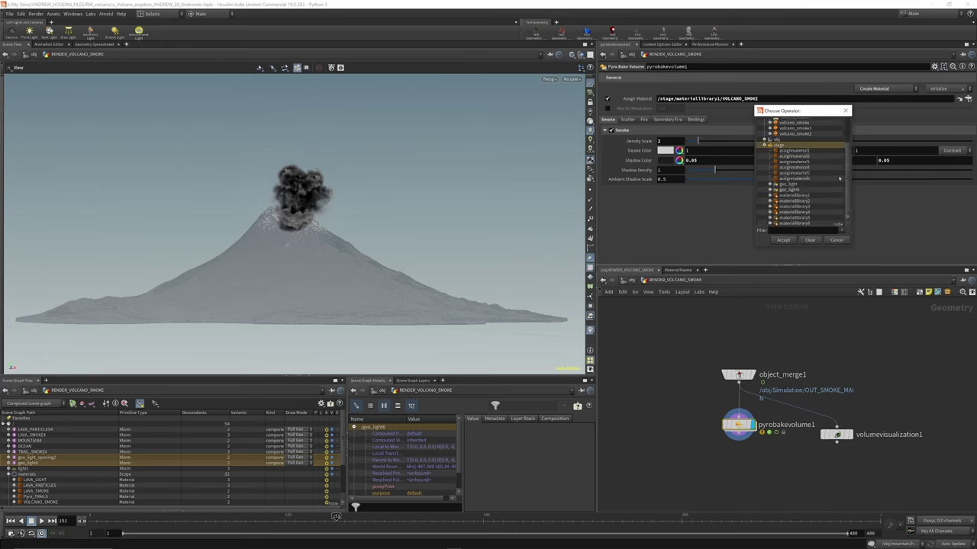
{"action": "left_click", "coordinate": [786, 240]}
{"action": "left_click", "coordinate": [827, 284]}
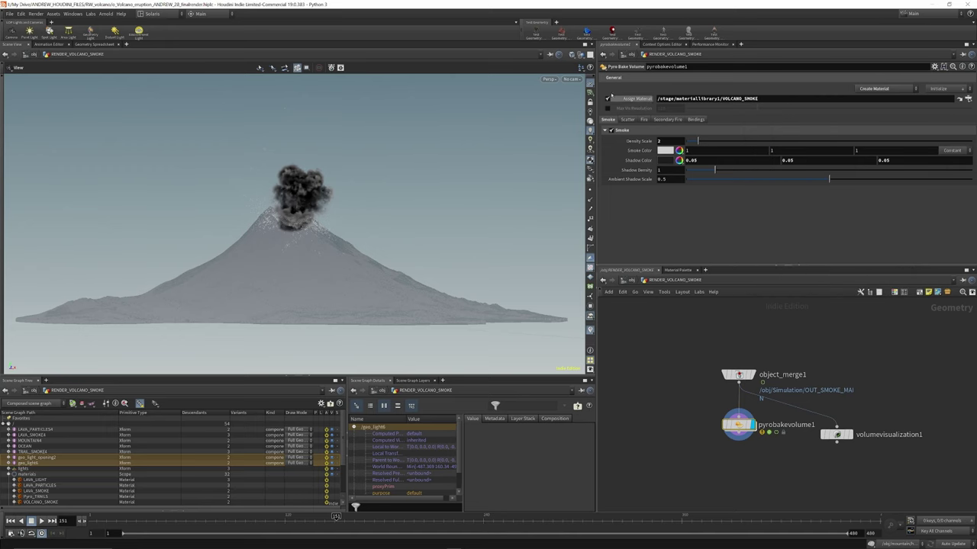
Return to the stage, go inside materiallibrary5 and look over its shaders, including principledshader1.
{"action": "left_click", "coordinate": [632, 280]}
{"action": "left_click", "coordinate": [687, 280]}
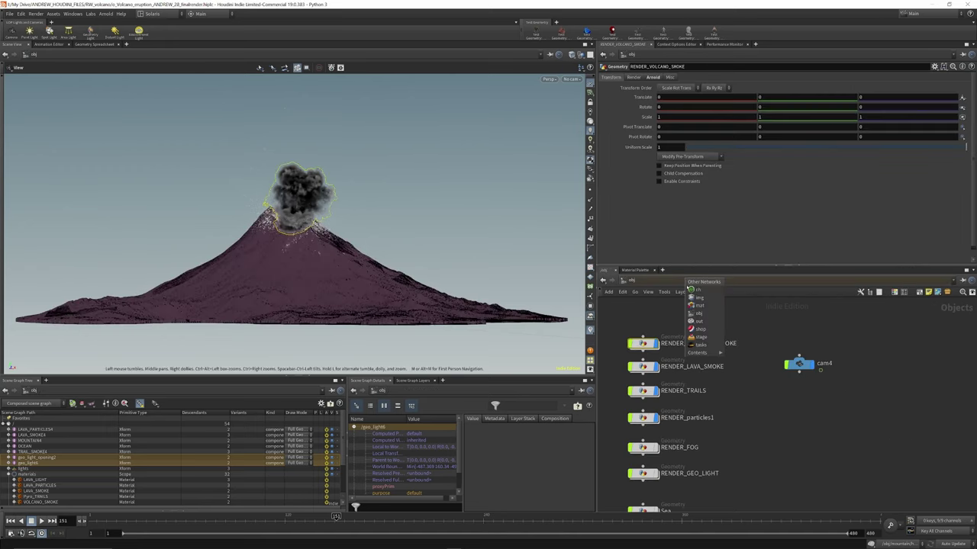
{"action": "left_click", "coordinate": [705, 338]}
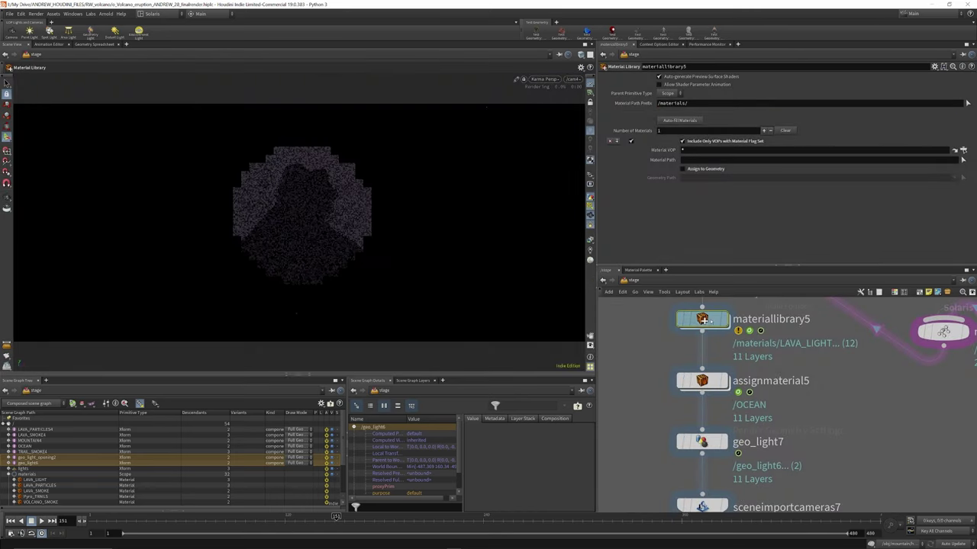
{"action": "double_click", "coordinate": [702, 319]}
{"action": "scroll", "coordinate": [747, 376], "scroll_direction": "down", "scroll_amount": 4}
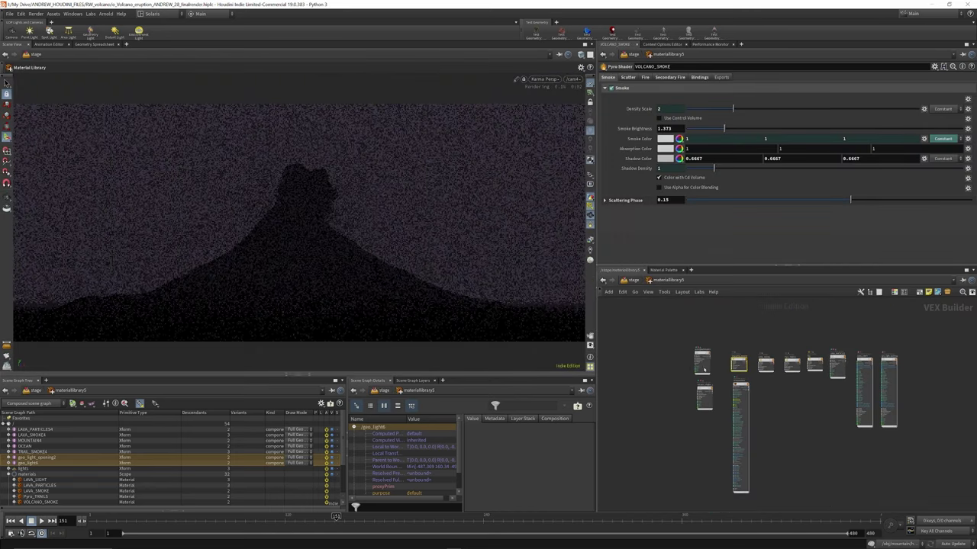
{"action": "scroll", "coordinate": [656, 340], "scroll_direction": "up", "scroll_amount": 5}
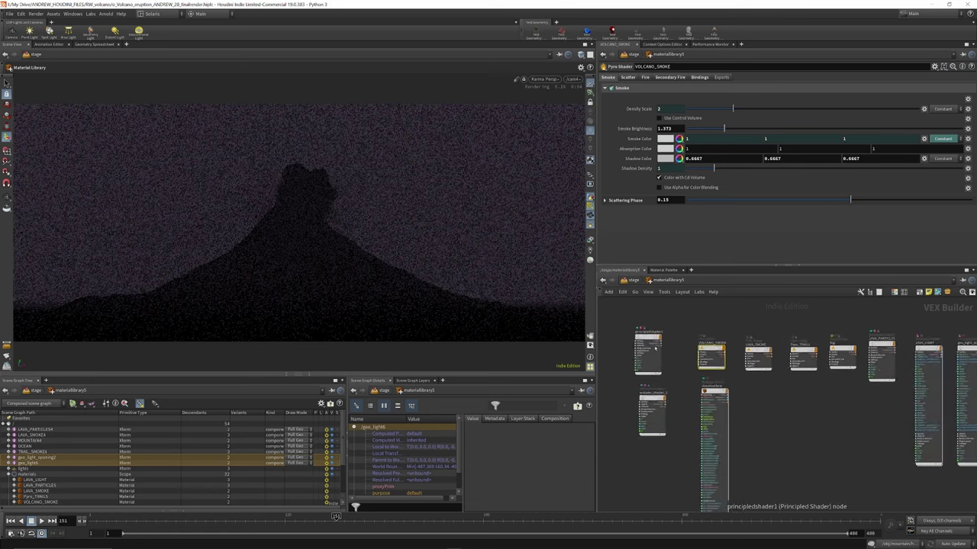
{"action": "left_click", "coordinate": [643, 331]}
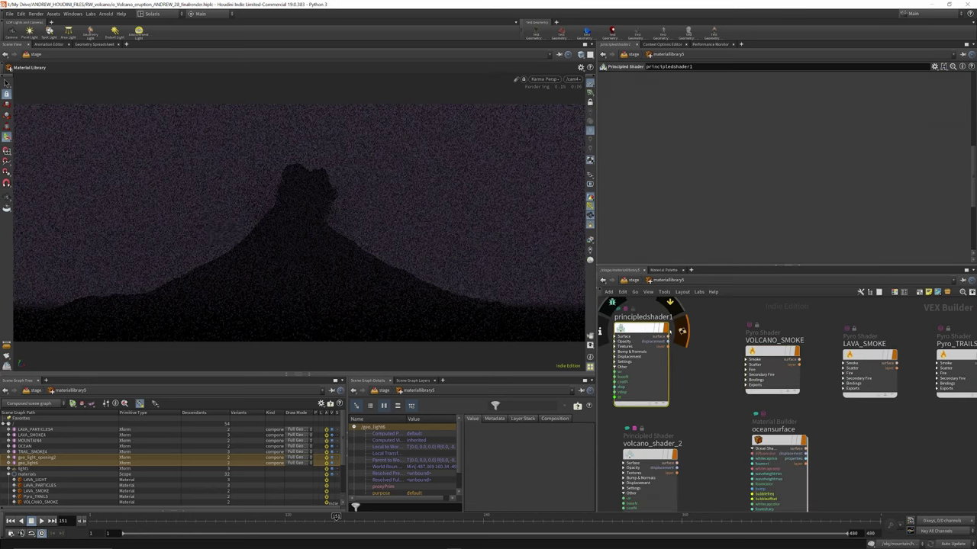
{"action": "scroll", "coordinate": [719, 338], "scroll_direction": "down", "scroll_amount": 3}
{"action": "scroll", "coordinate": [719, 339], "scroll_direction": "down", "scroll_amount": 3}
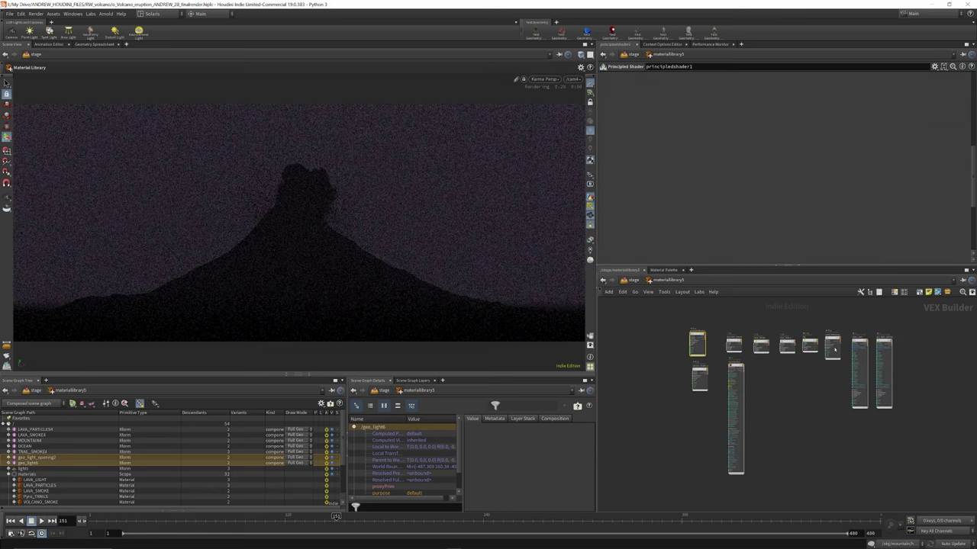
{"action": "left_click", "coordinate": [635, 280]}
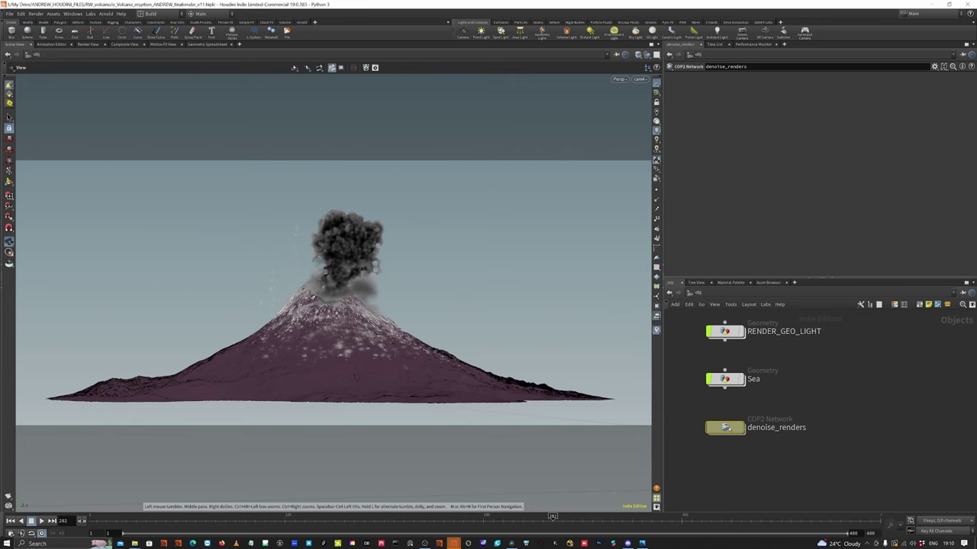
Go inside the denoise_renders COP2 network, show its image in the Composite View and review the VOLUMES_F4_exr file node.
{"action": "double_click", "coordinate": [727, 428]}
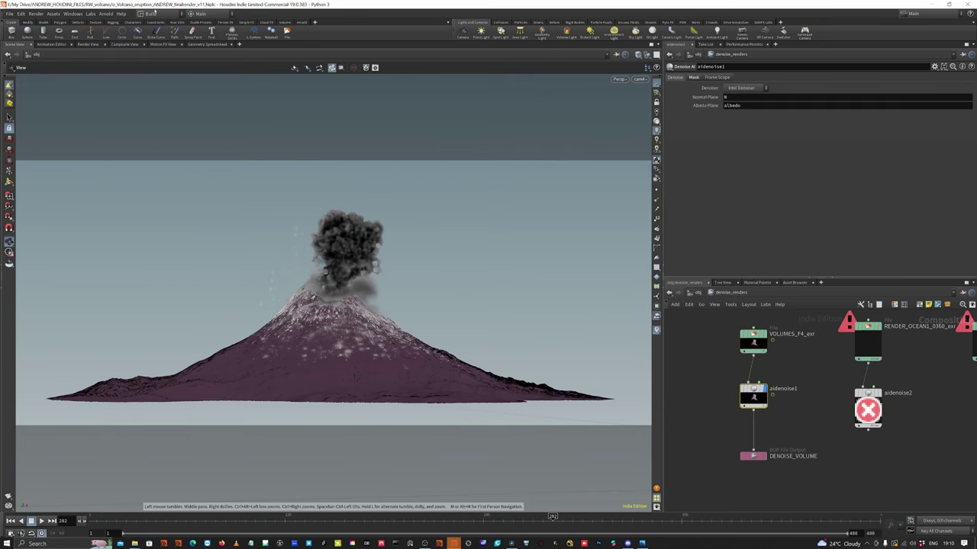
{"action": "left_click", "coordinate": [124, 44]}
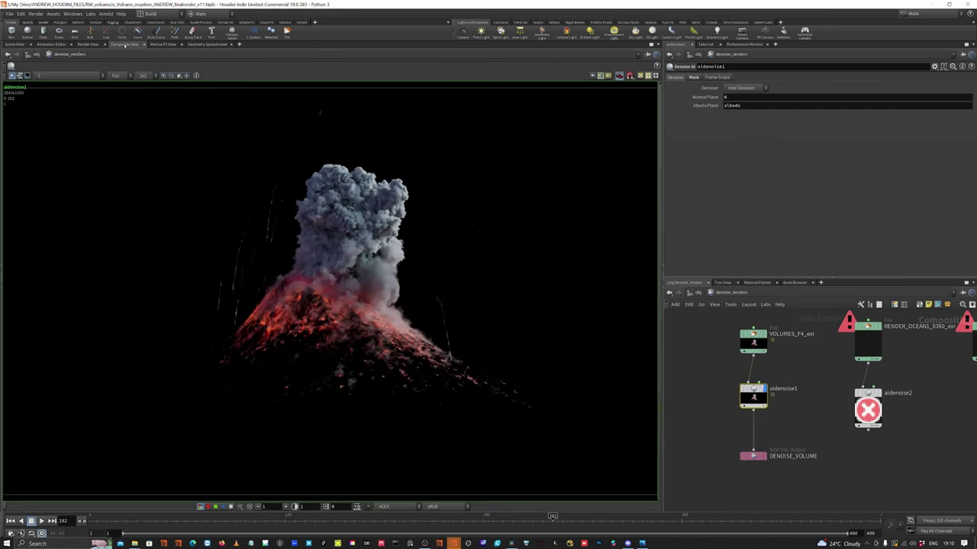
{"action": "scroll", "coordinate": [764, 332], "scroll_direction": "up", "scroll_amount": 3}
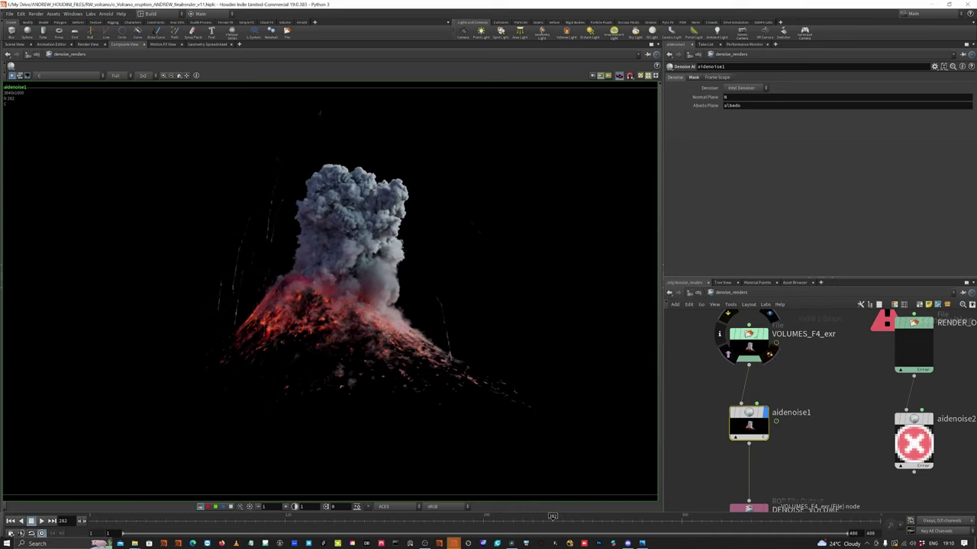
{"action": "left_click", "coordinate": [748, 344]}
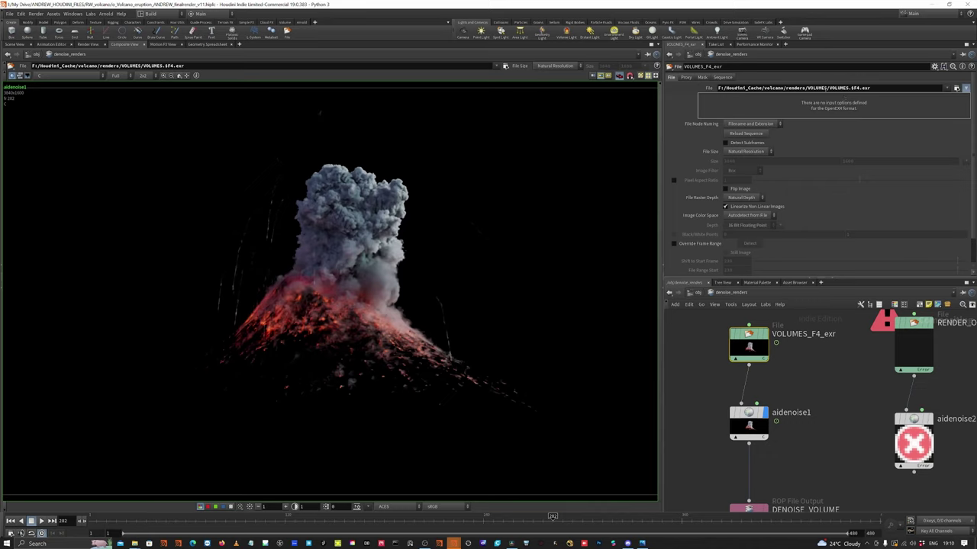
Review the aidenoise1 Denoise AI settings and the DENOISE_VOLUME ROP File Output parameters.
{"action": "scroll", "coordinate": [757, 362], "scroll_direction": "down", "scroll_amount": 3}
{"action": "scroll", "coordinate": [761, 396], "scroll_direction": "up", "scroll_amount": 3}
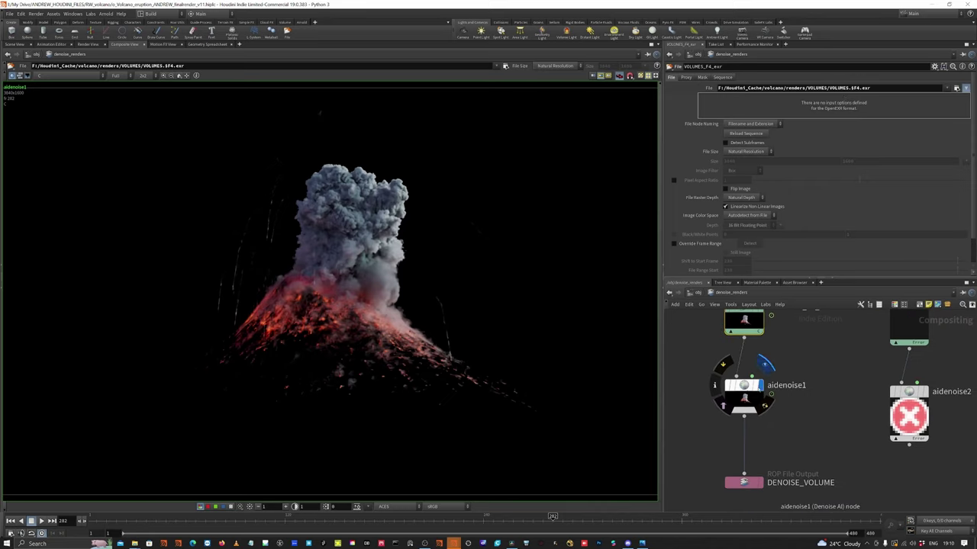
{"action": "left_click", "coordinate": [744, 387]}
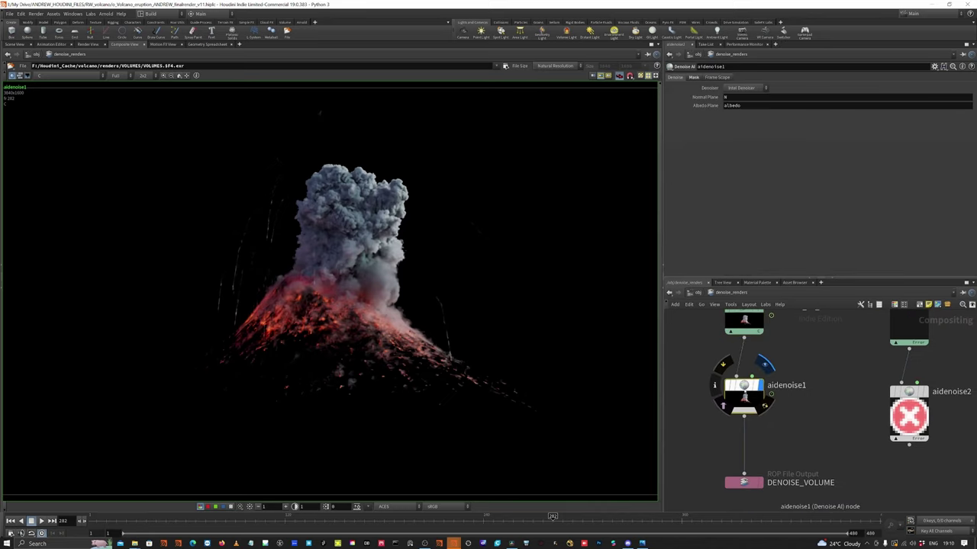
{"action": "left_click", "coordinate": [762, 461]}
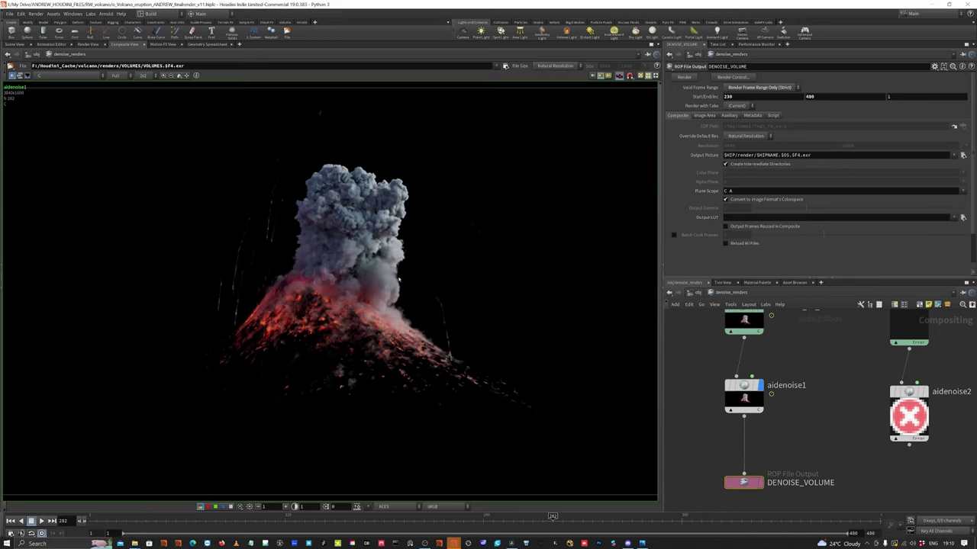
{"action": "scroll", "coordinate": [398, 280], "scroll_direction": "down", "scroll_amount": 3}
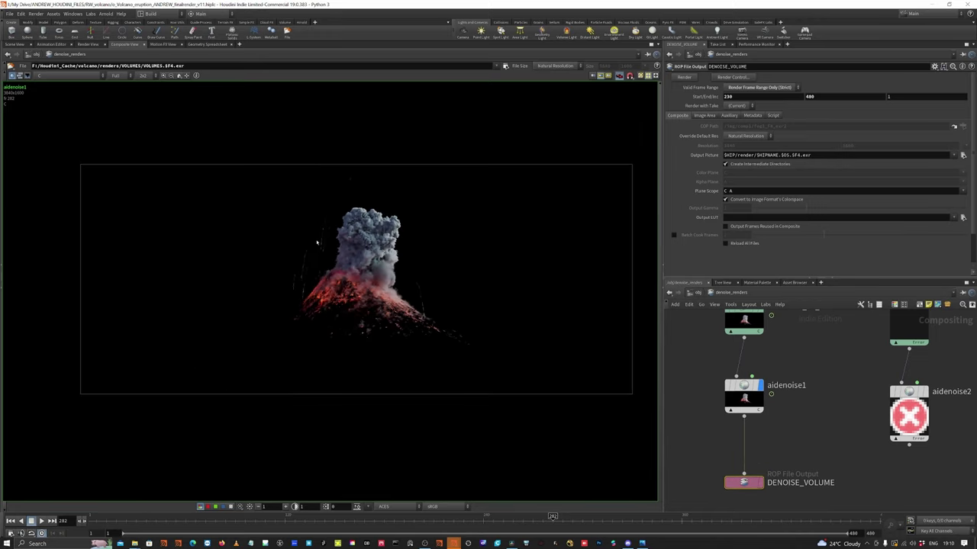